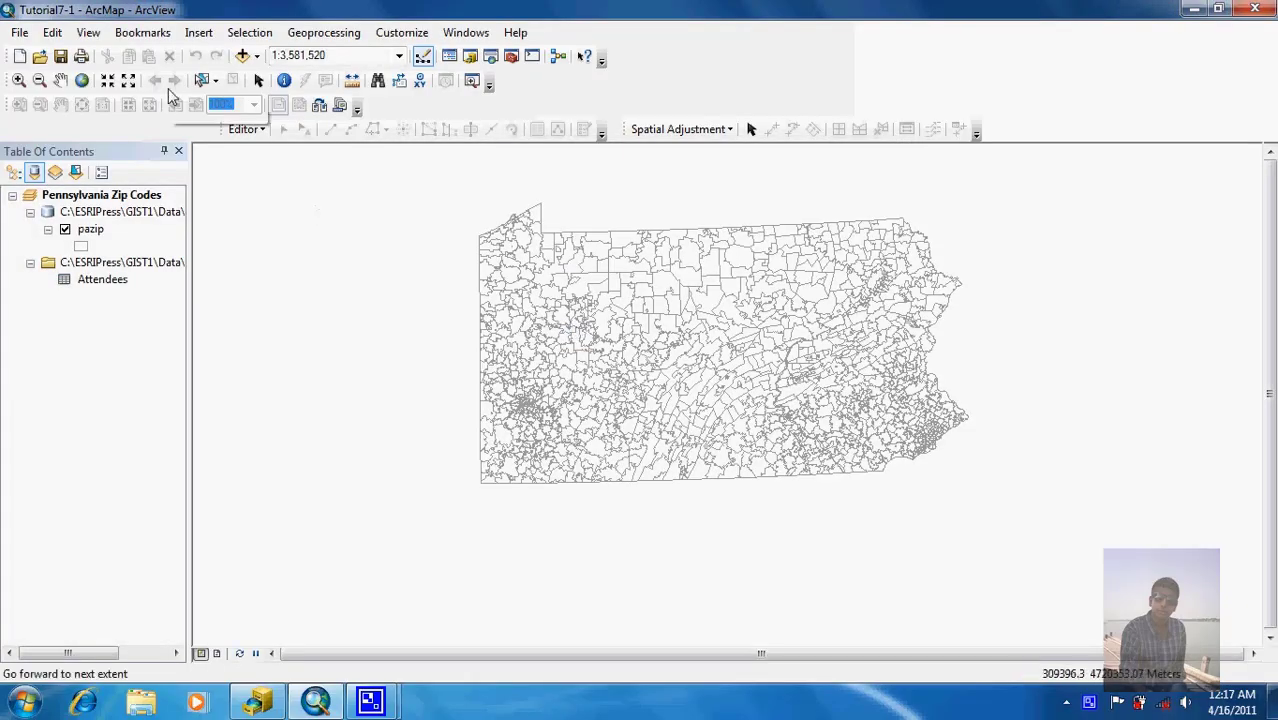
Step: Zoom to full extent, list layers by source, and bring up the Attendees table's options
{"action": "left_click", "coordinate": [82, 80]}
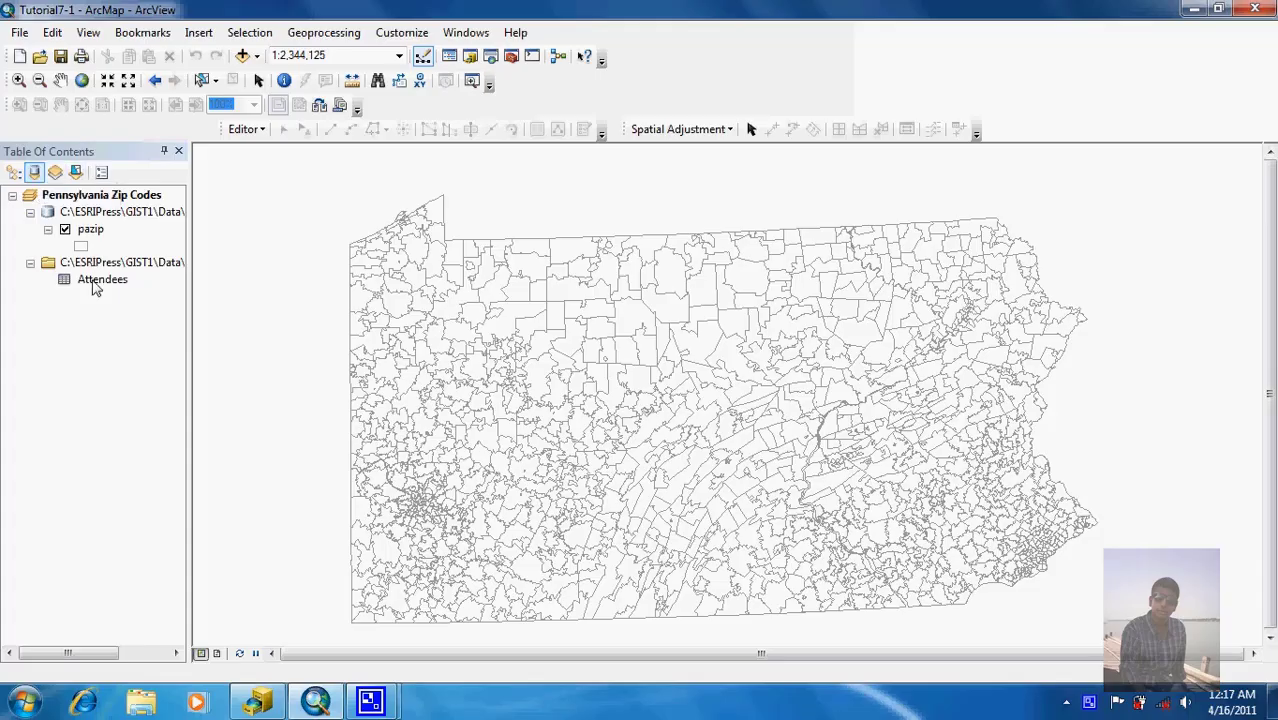
{"action": "left_click", "coordinate": [13, 173]}
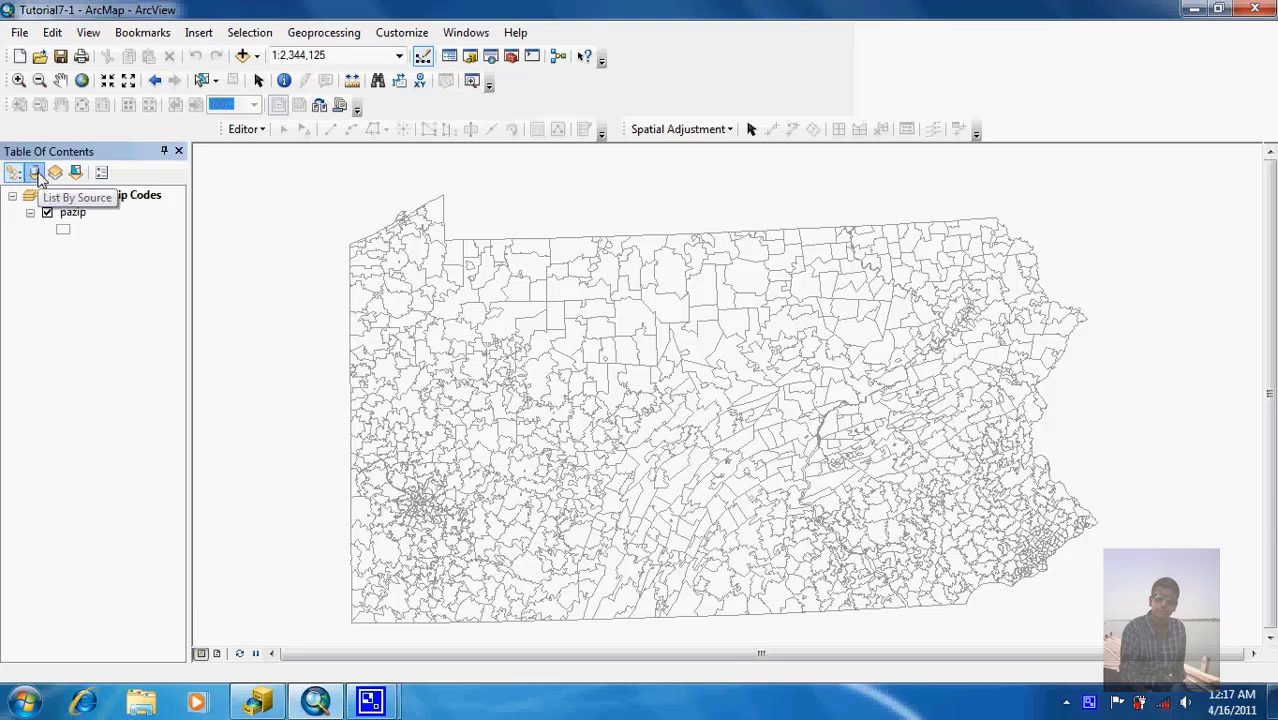
{"action": "left_click", "coordinate": [34, 172]}
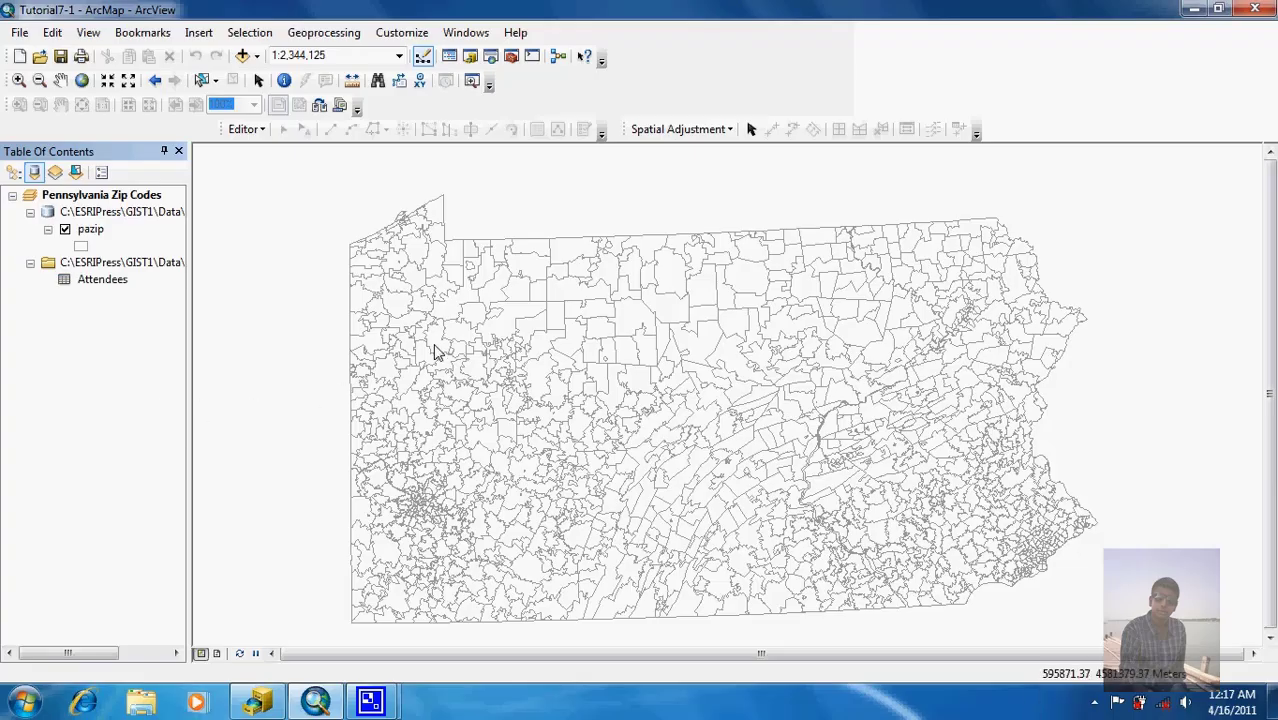
{"action": "right_click", "coordinate": [112, 288]}
{"action": "left_click", "coordinate": [132, 291]}
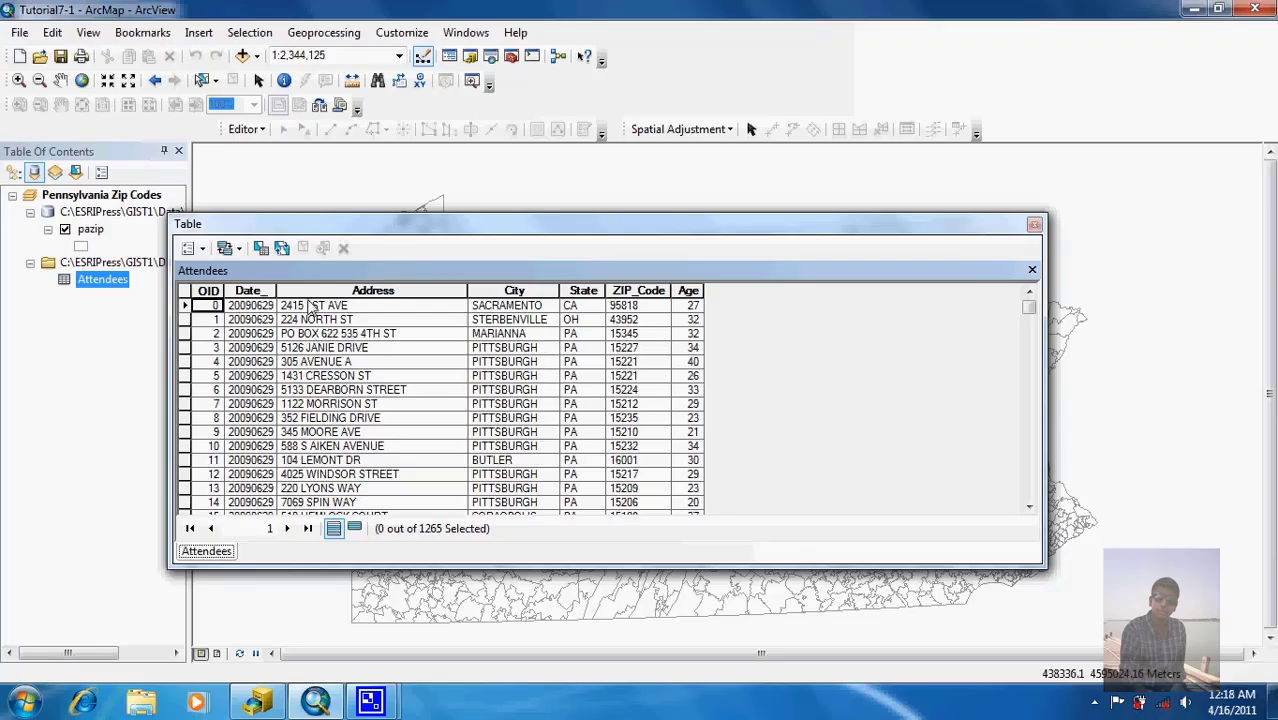
{"action": "left_click", "coordinate": [258, 249]}
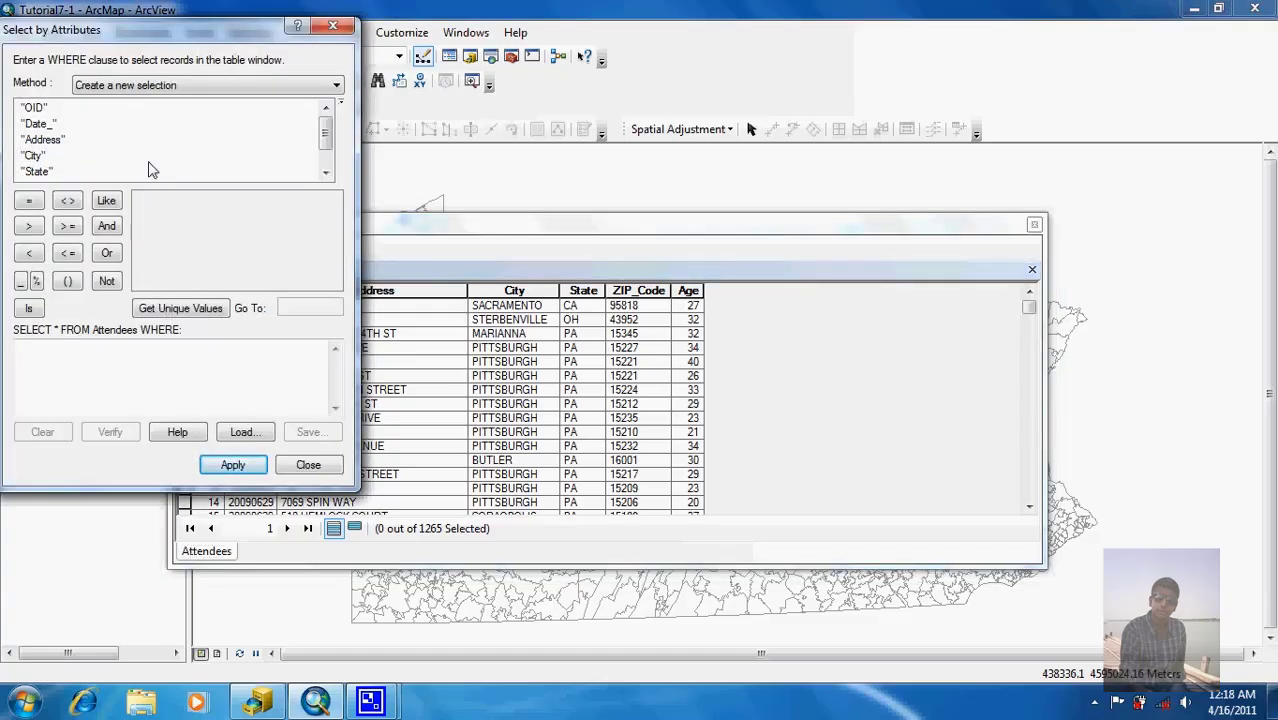
{"action": "double_click", "coordinate": [37, 172]}
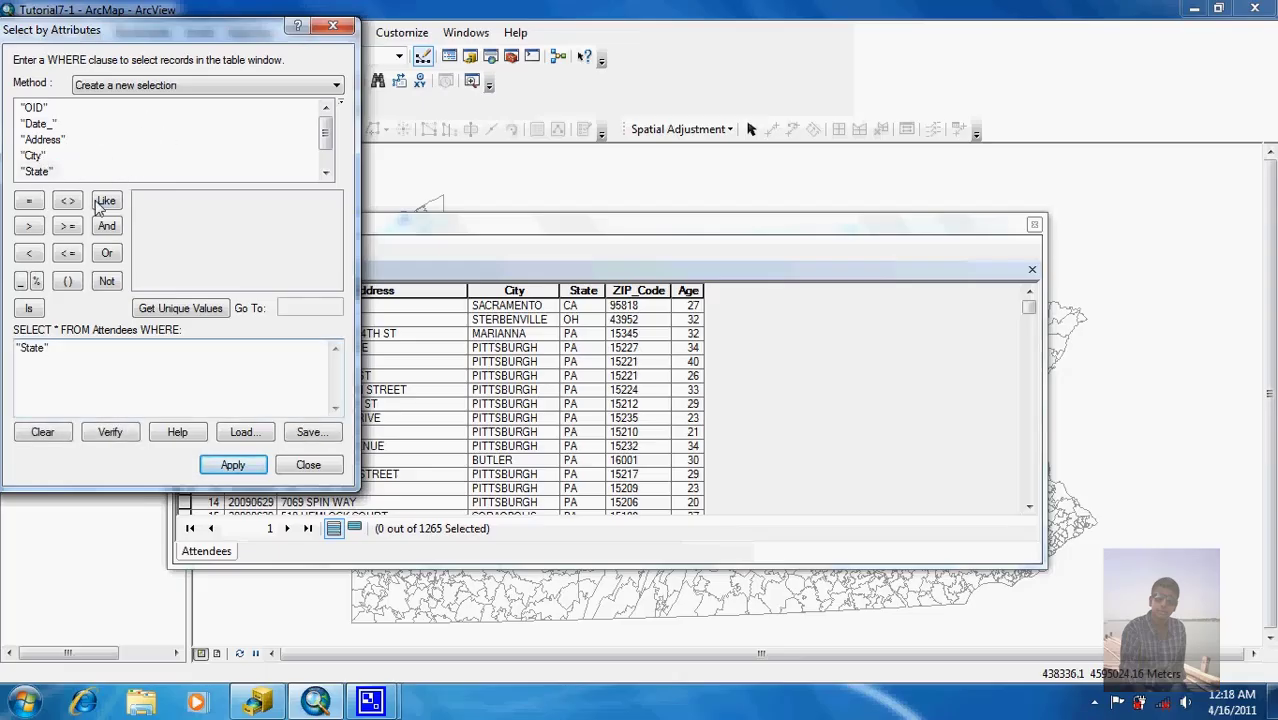
{"action": "left_click", "coordinate": [29, 202]}
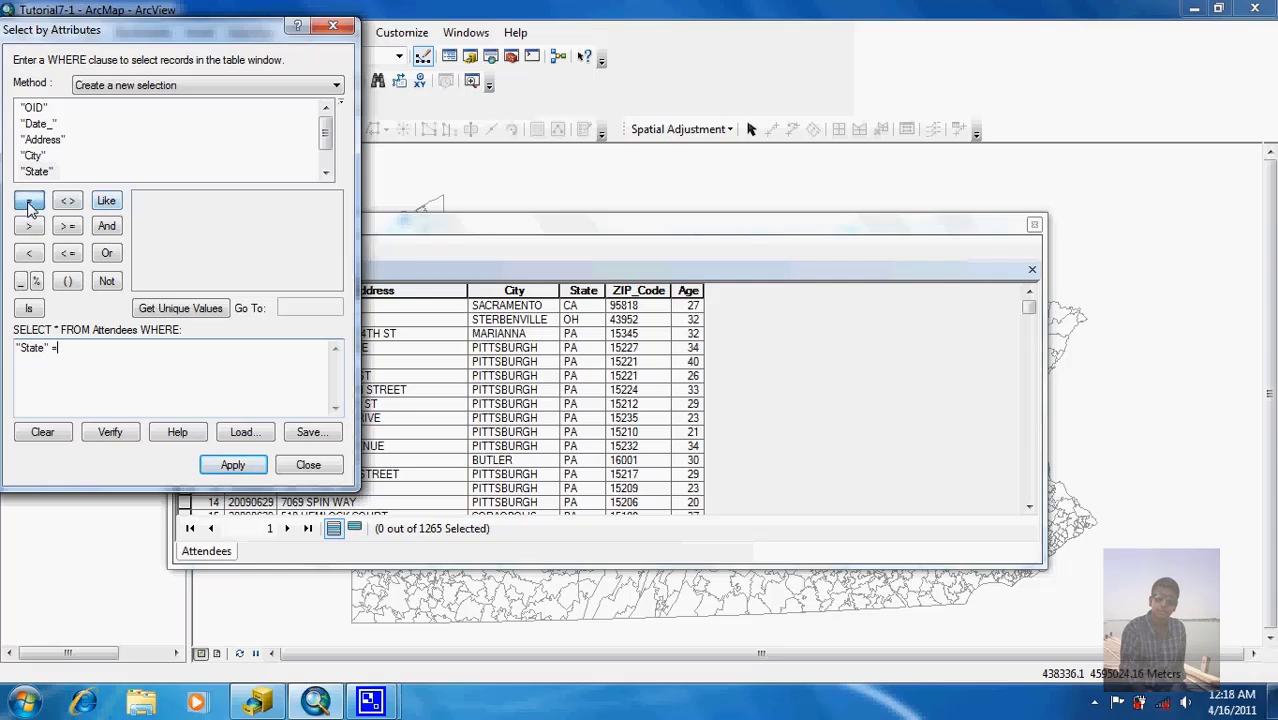
{"action": "left_click", "coordinate": [172, 309]}
{"action": "scroll", "coordinate": [330, 258], "scroll_direction": "down", "scroll_amount": 2}
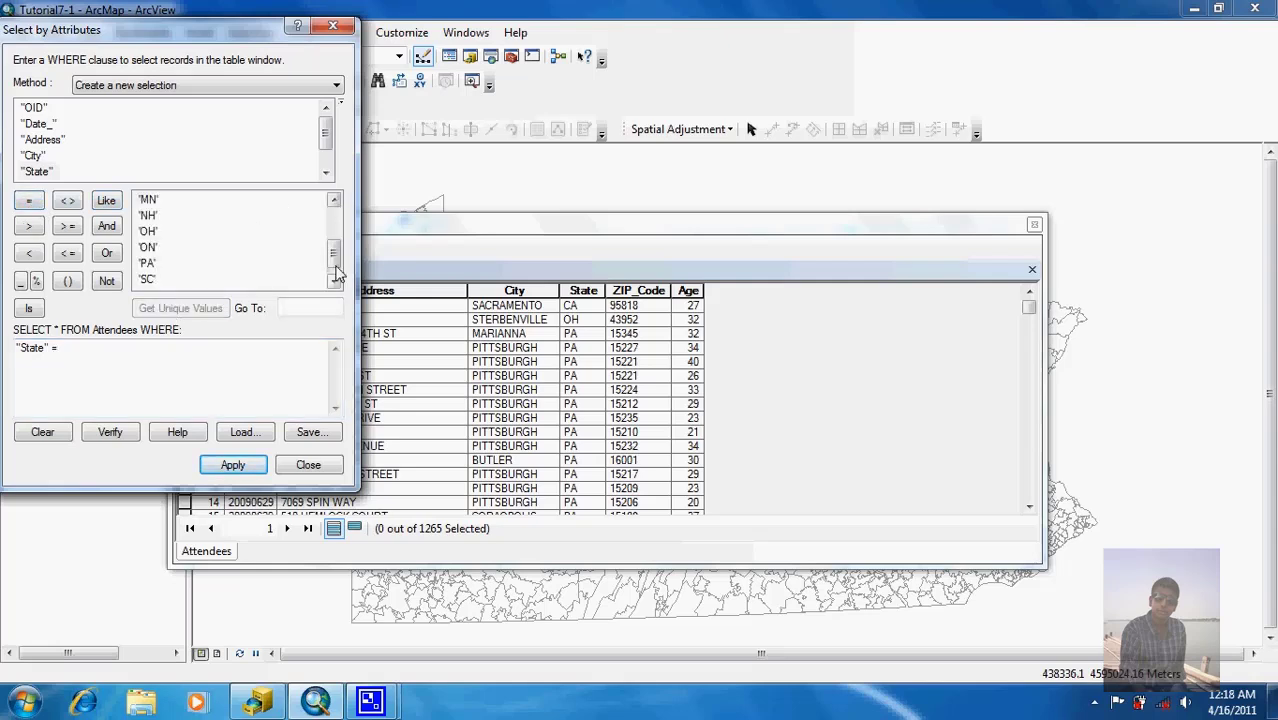
{"action": "double_click", "coordinate": [147, 263]}
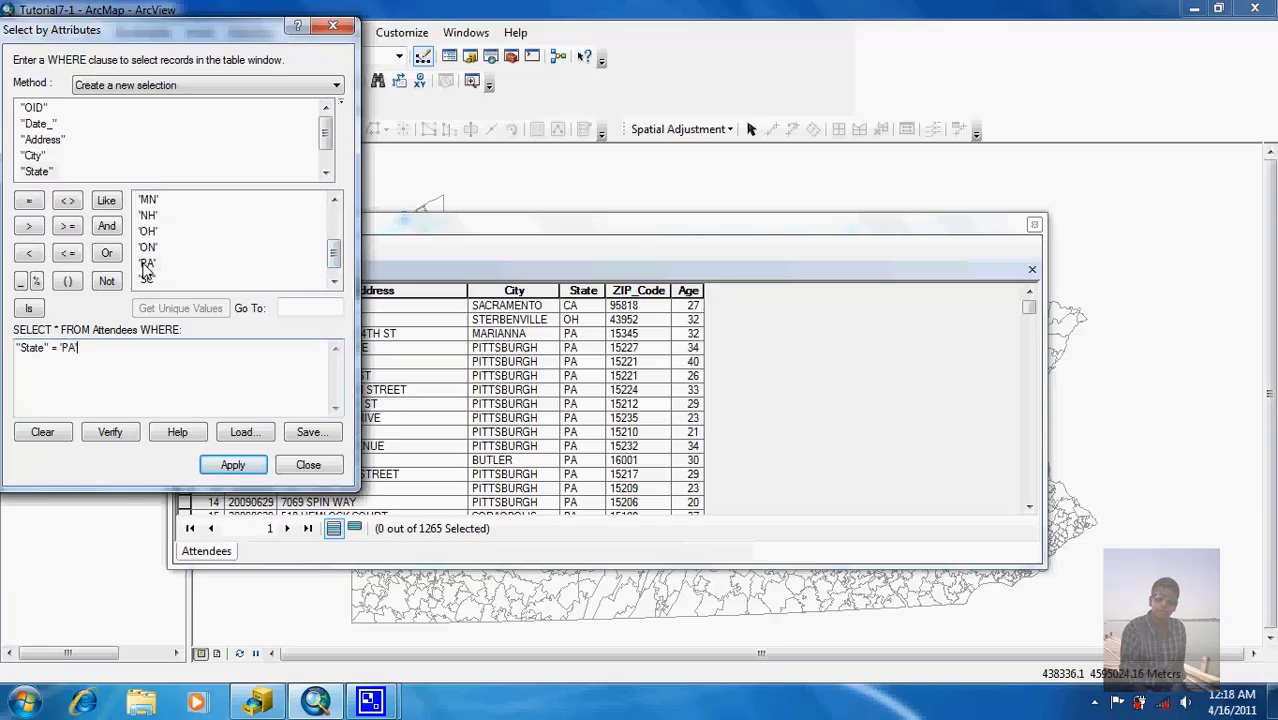
{"action": "left_click", "coordinate": [231, 466]}
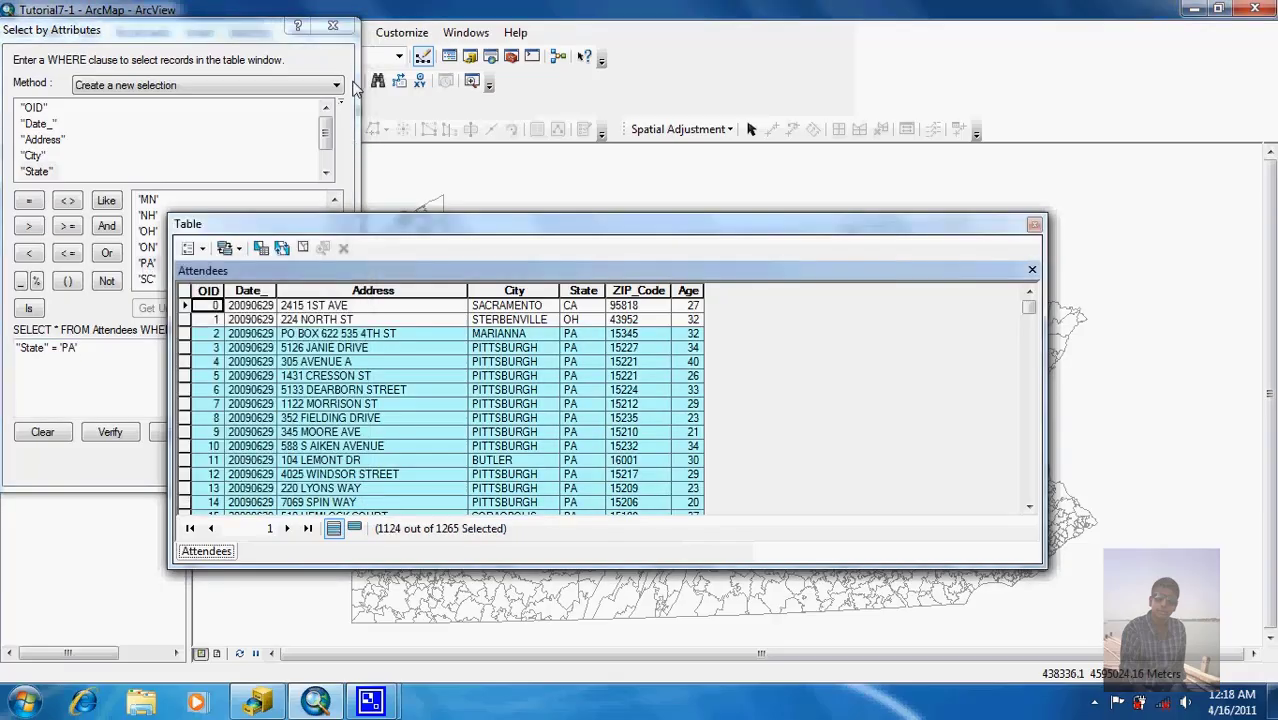
{"action": "left_click", "coordinate": [333, 25]}
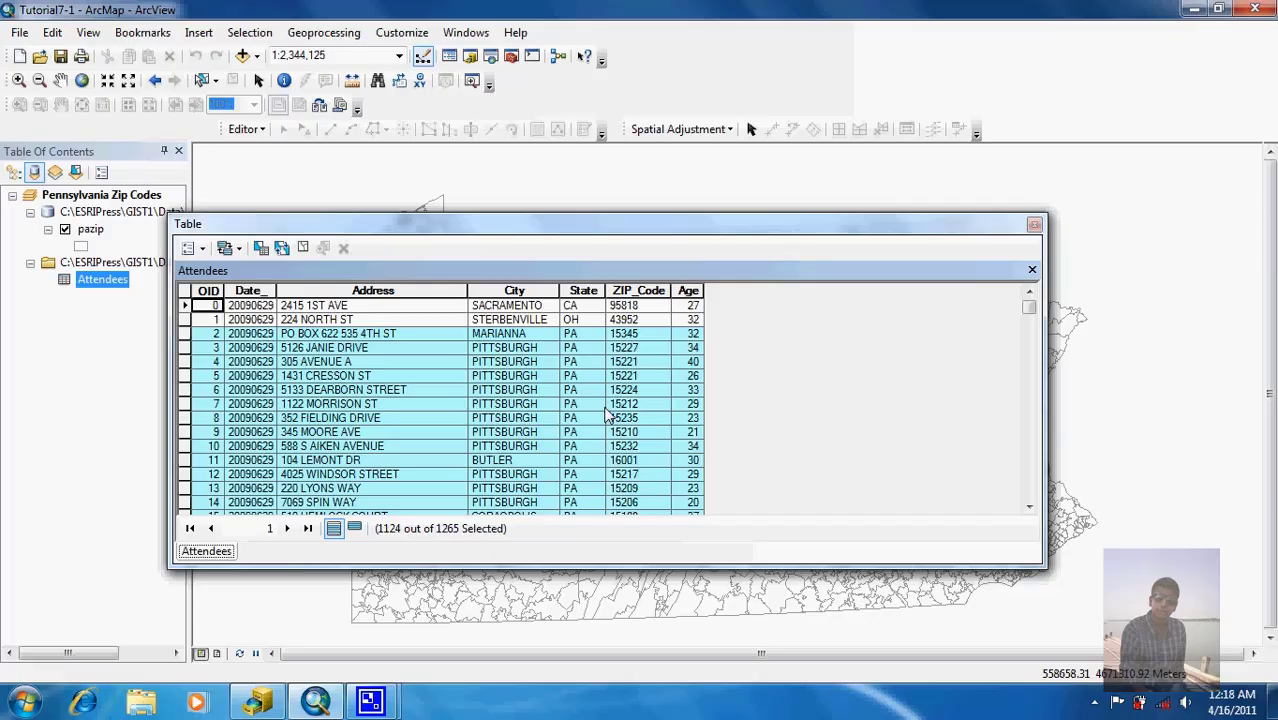
{"action": "left_click", "coordinate": [303, 250]}
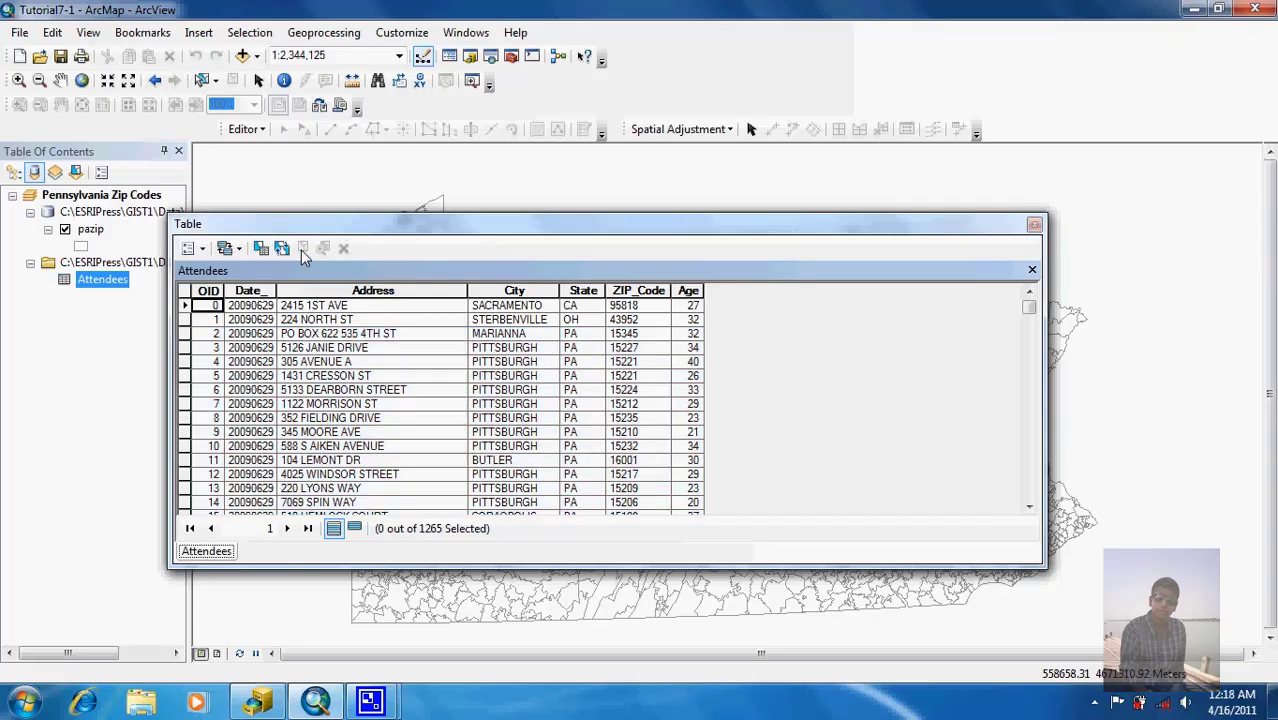
{"action": "left_click", "coordinate": [1035, 226]}
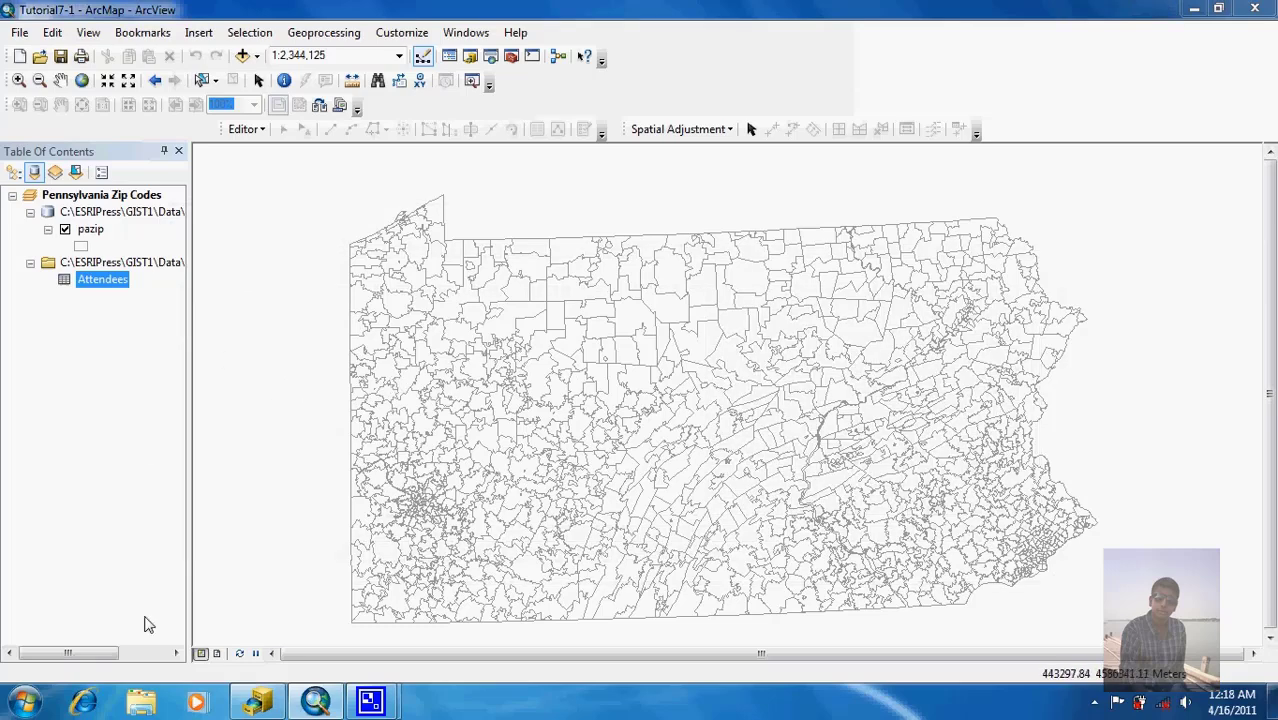
Step: In ArcCatalog, start a new address locator in Chapter7 using the US Address - ZIP 5-Digit style
{"action": "left_click", "coordinate": [252, 705]}
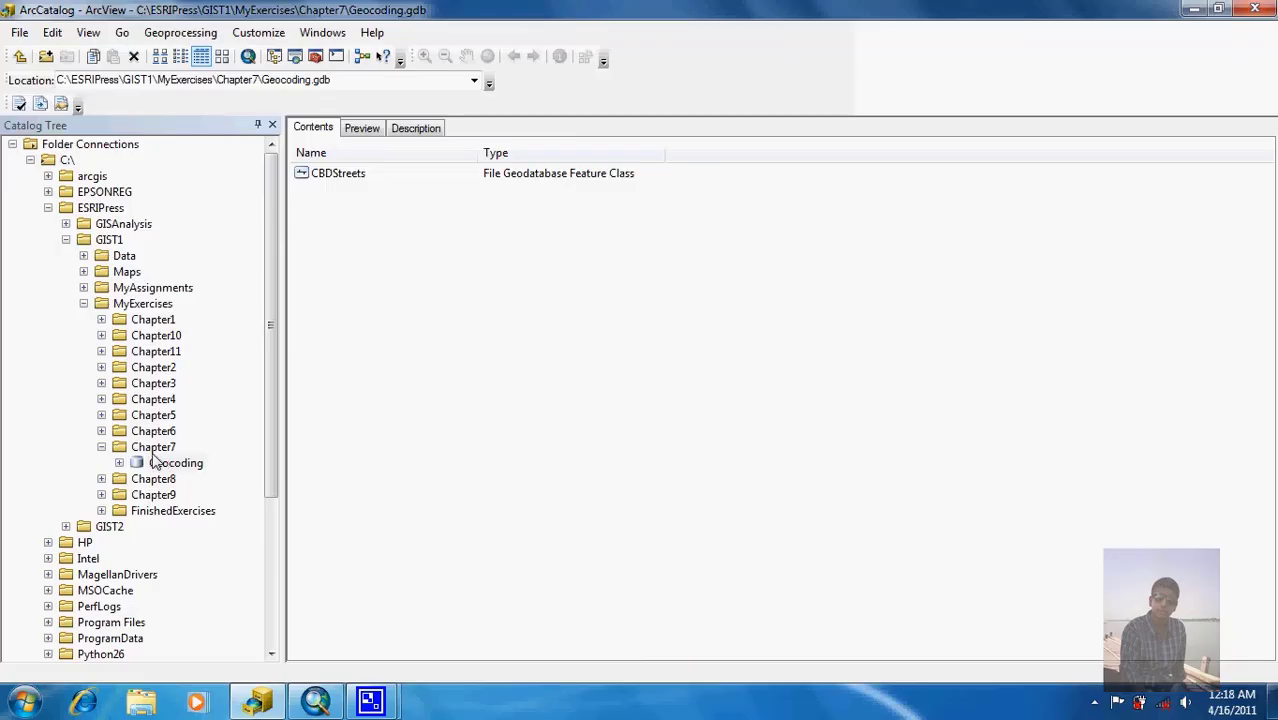
{"action": "right_click", "coordinate": [155, 449]}
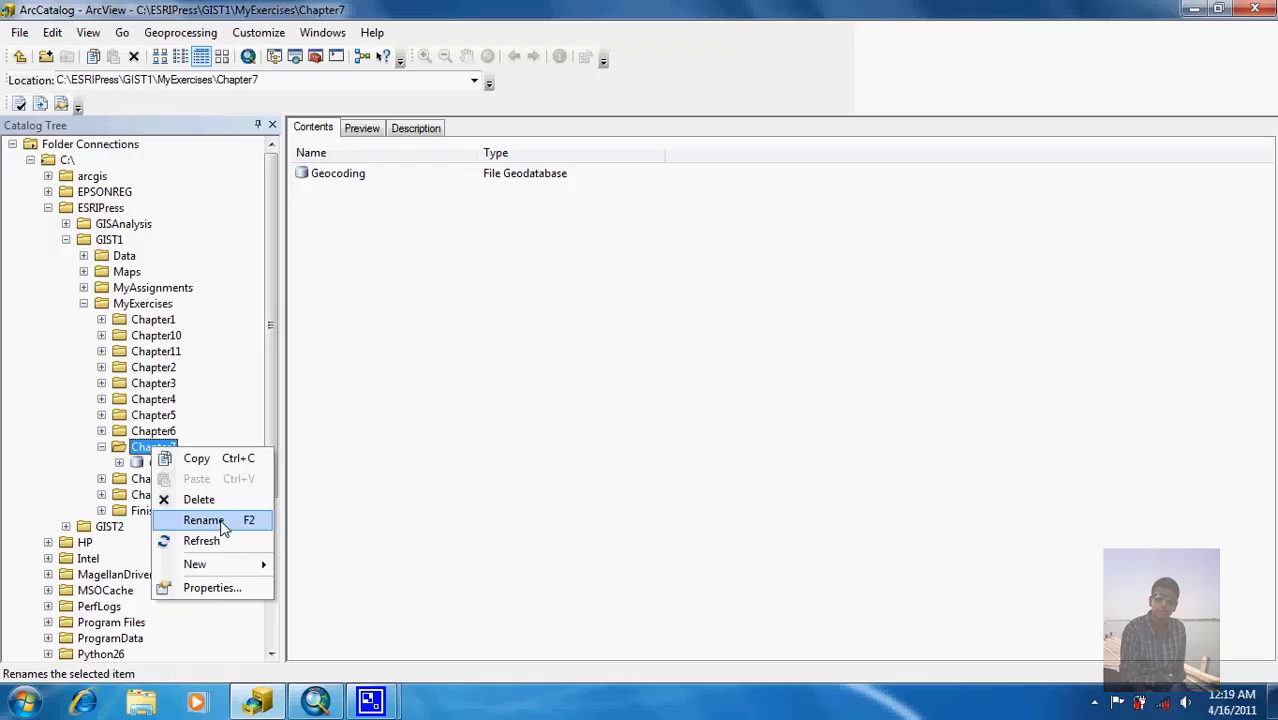
{"action": "mouse_move", "coordinate": [234, 571]}
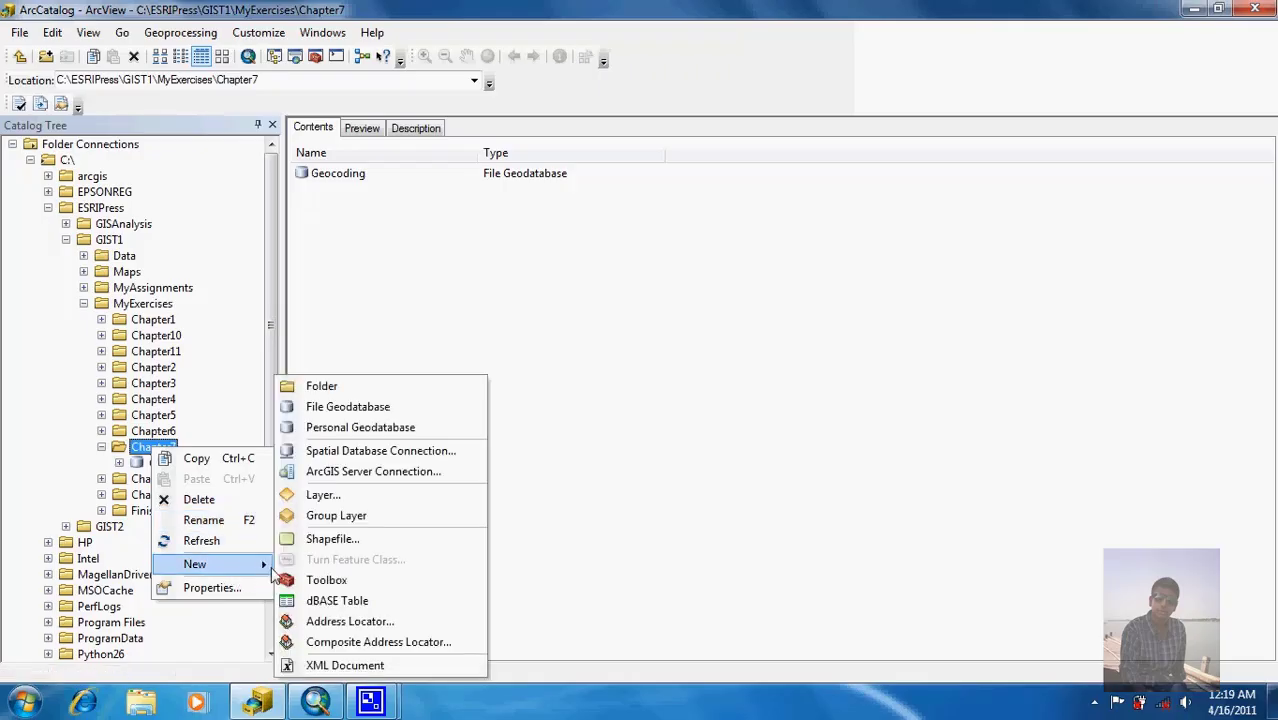
{"action": "left_click", "coordinate": [318, 621]}
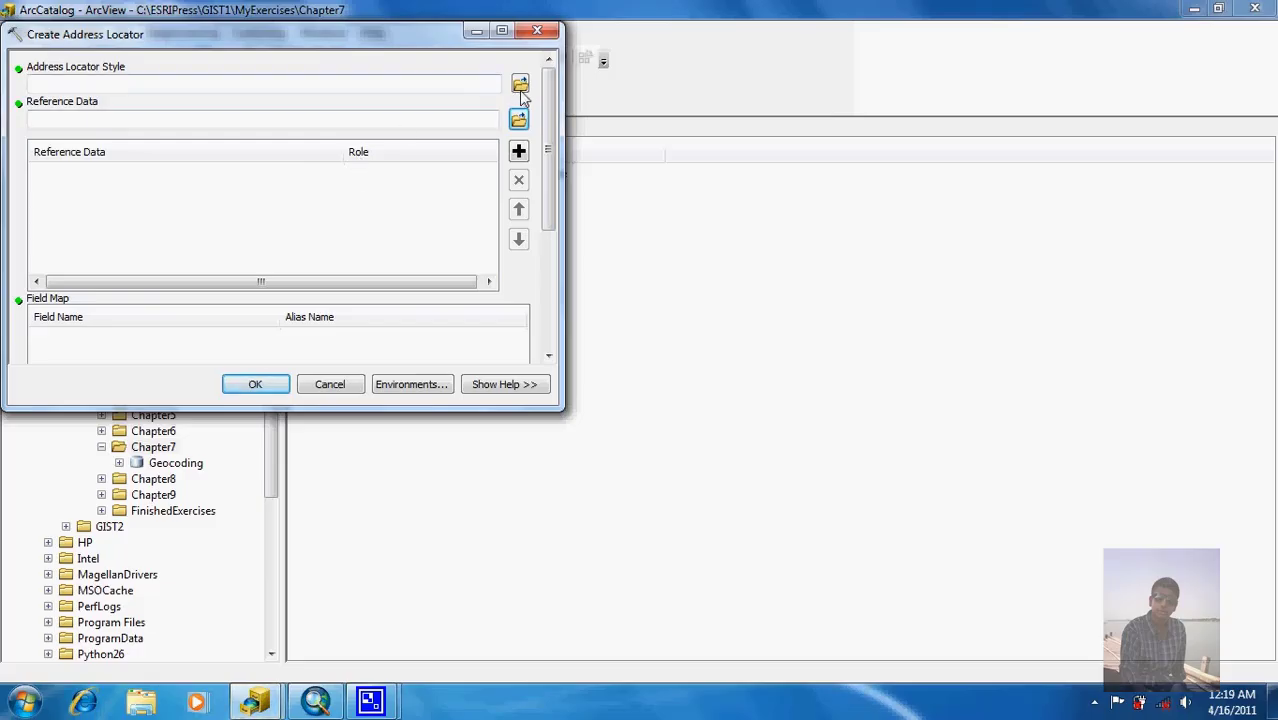
{"action": "left_click", "coordinate": [520, 86]}
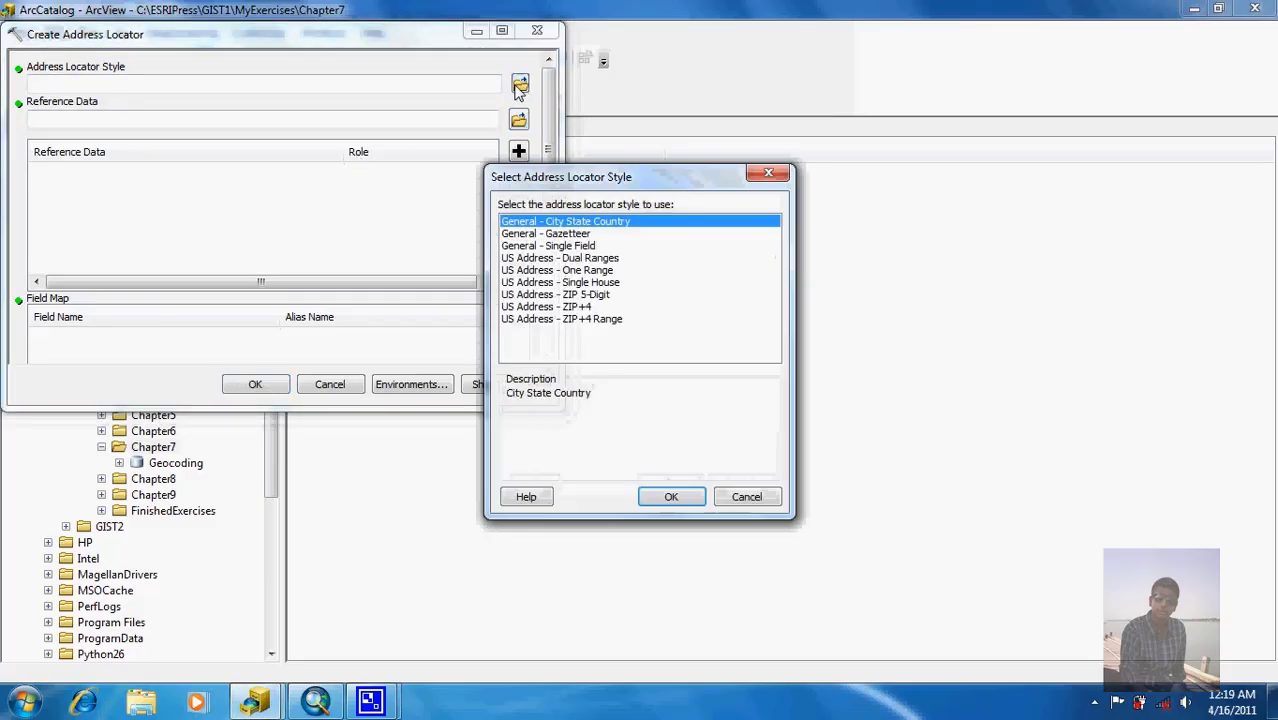
{"action": "left_click", "coordinate": [580, 295]}
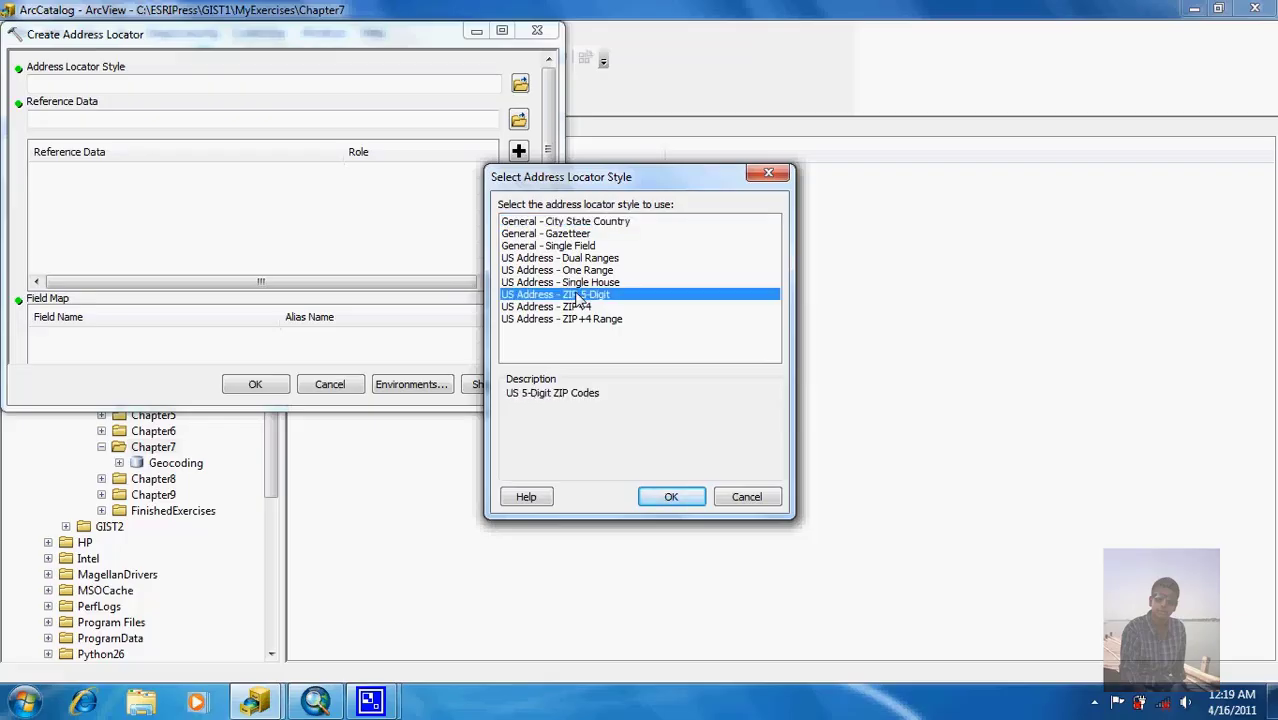
{"action": "left_click", "coordinate": [668, 496]}
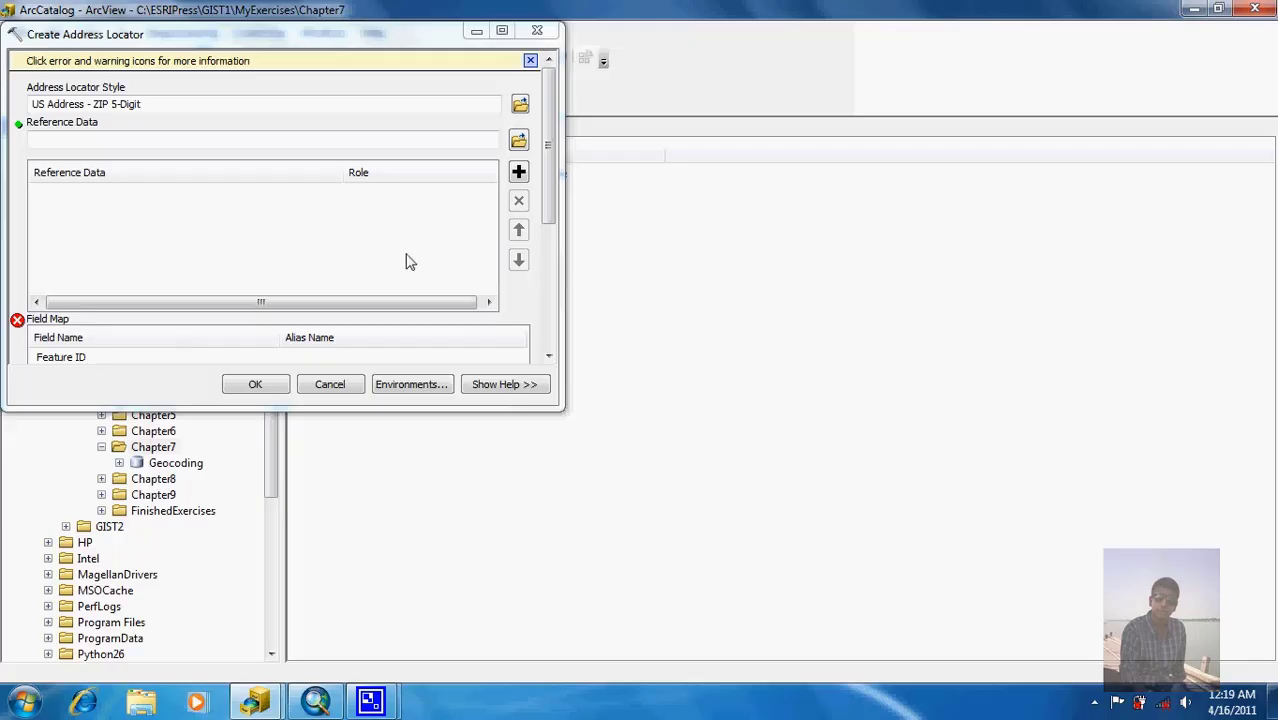
Step: Add PAZip from GIST1\Data\UnitedStates.gdb as the locator's reference data
{"action": "left_click", "coordinate": [520, 142]}
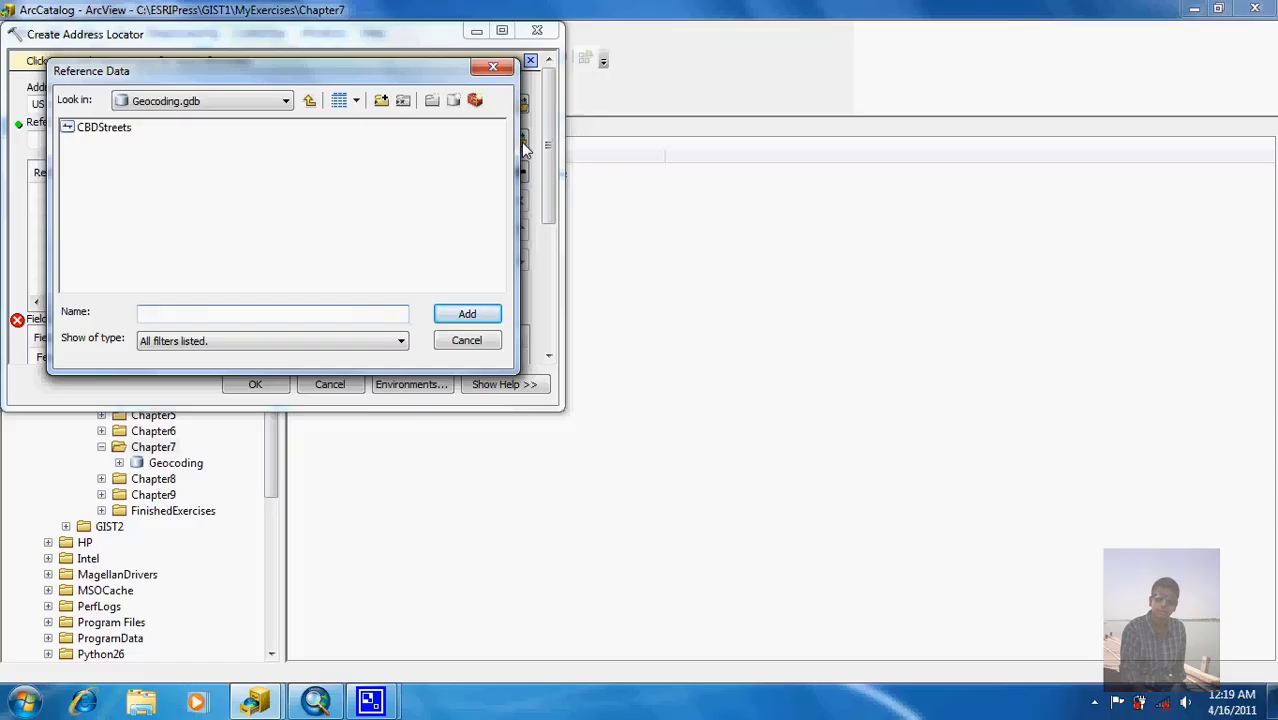
{"action": "left_click", "coordinate": [310, 103]}
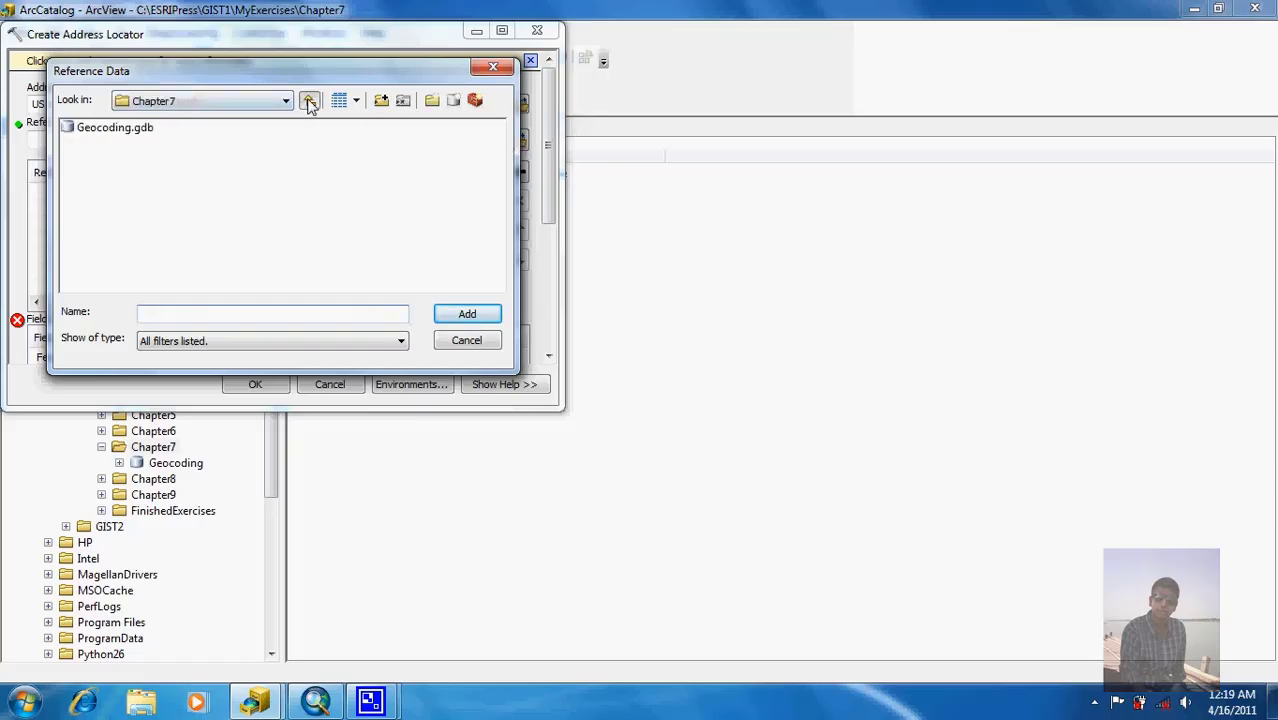
{"action": "left_click", "coordinate": [310, 103]}
{"action": "left_click", "coordinate": [310, 103]}
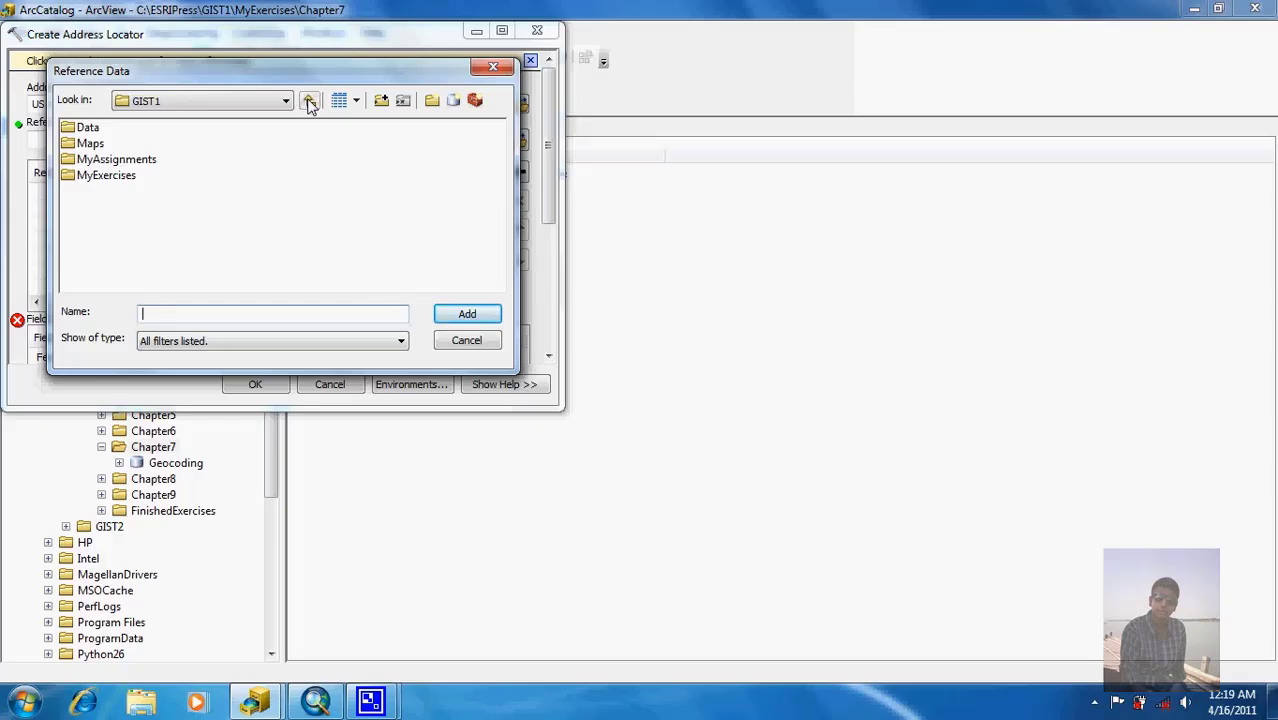
{"action": "double_click", "coordinate": [86, 130]}
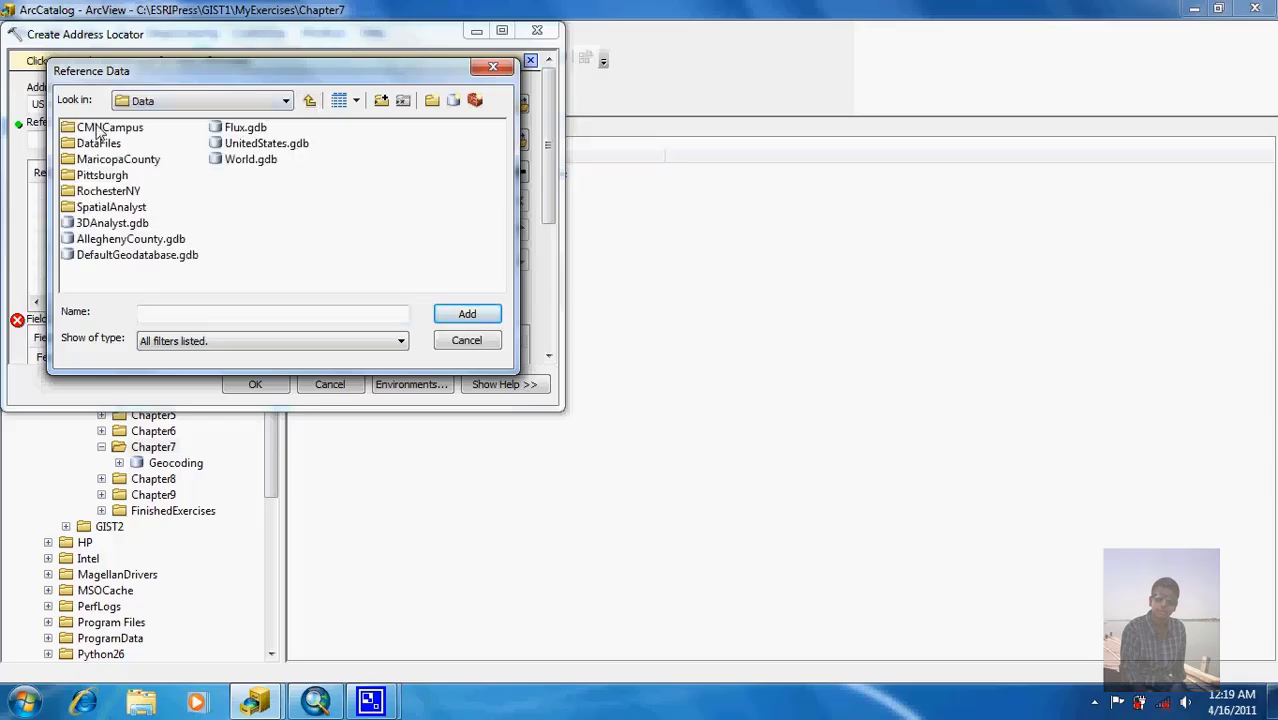
{"action": "double_click", "coordinate": [254, 145]}
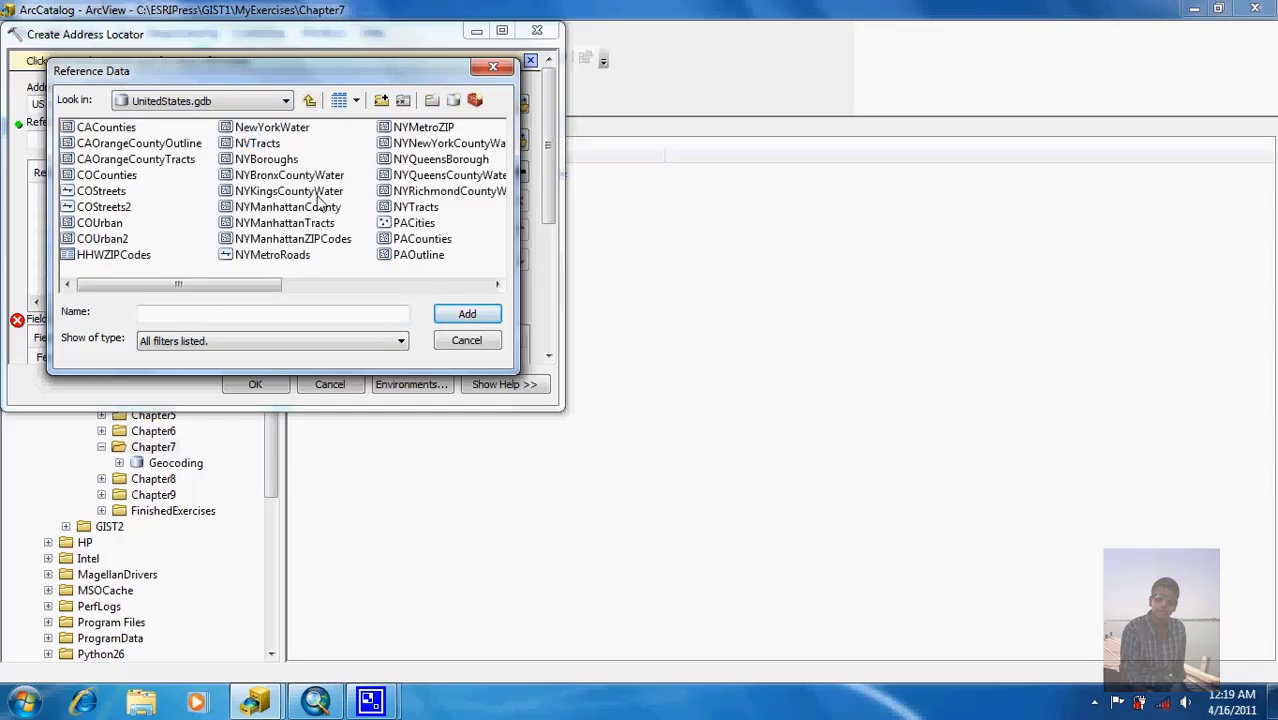
{"action": "left_click", "coordinate": [401, 284]}
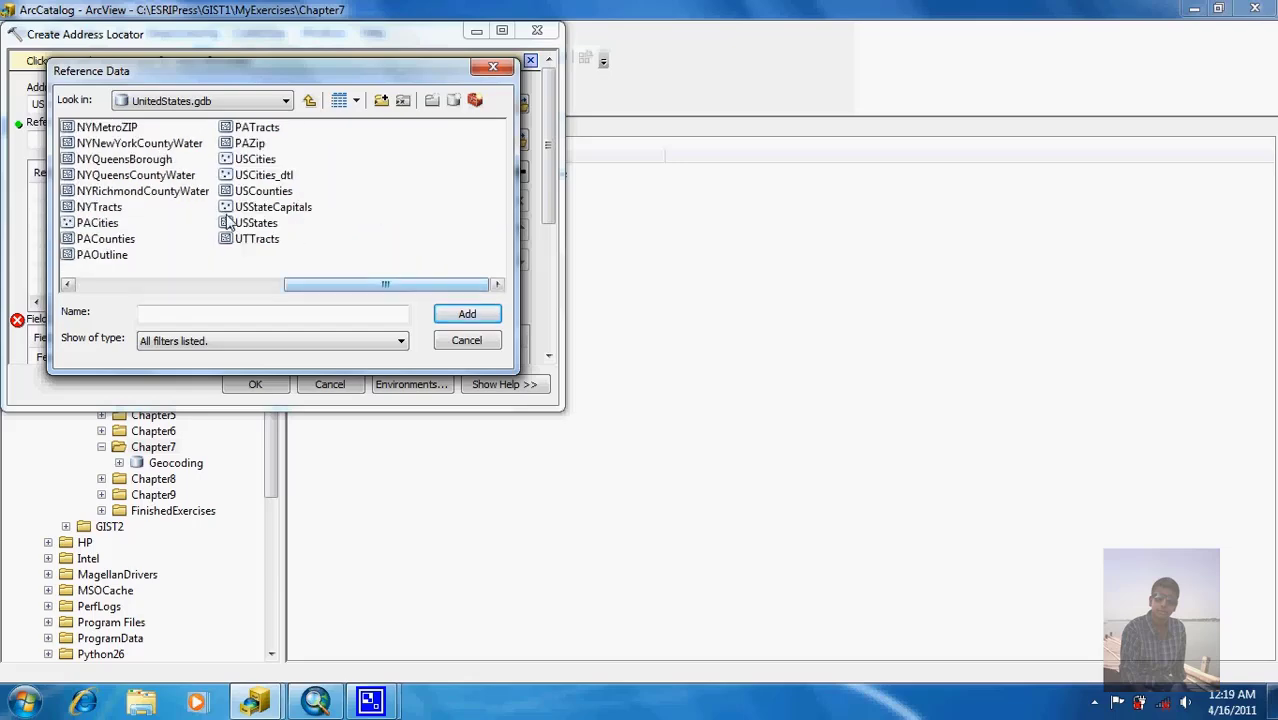
{"action": "left_click", "coordinate": [251, 144]}
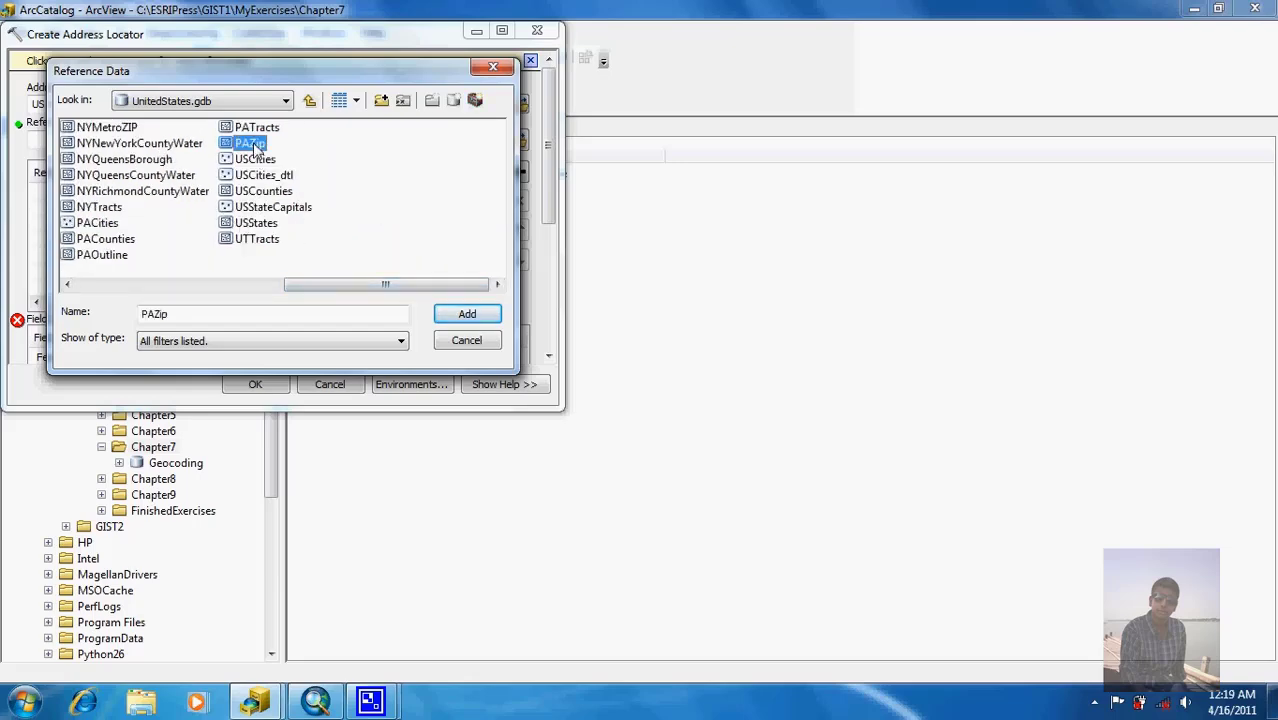
{"action": "scroll", "coordinate": [300, 190], "scroll_direction": "up", "scroll_amount": 2}
{"action": "left_click", "coordinate": [460, 340]}
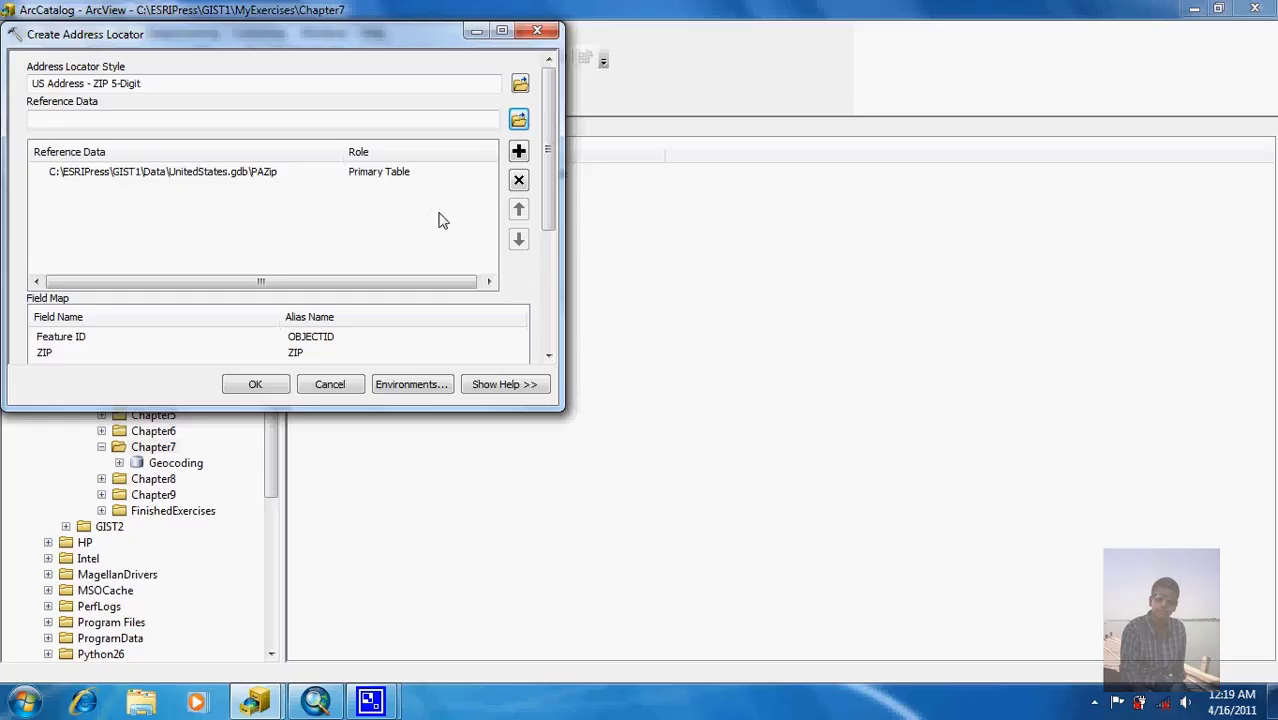
Step: Save the locator as PAZipCodes in Chapter7\Geocoding.gdb and run the Create Address Locator tool
{"action": "left_click_drag", "start_coordinate": [546, 165], "coordinate": [558, 294]}
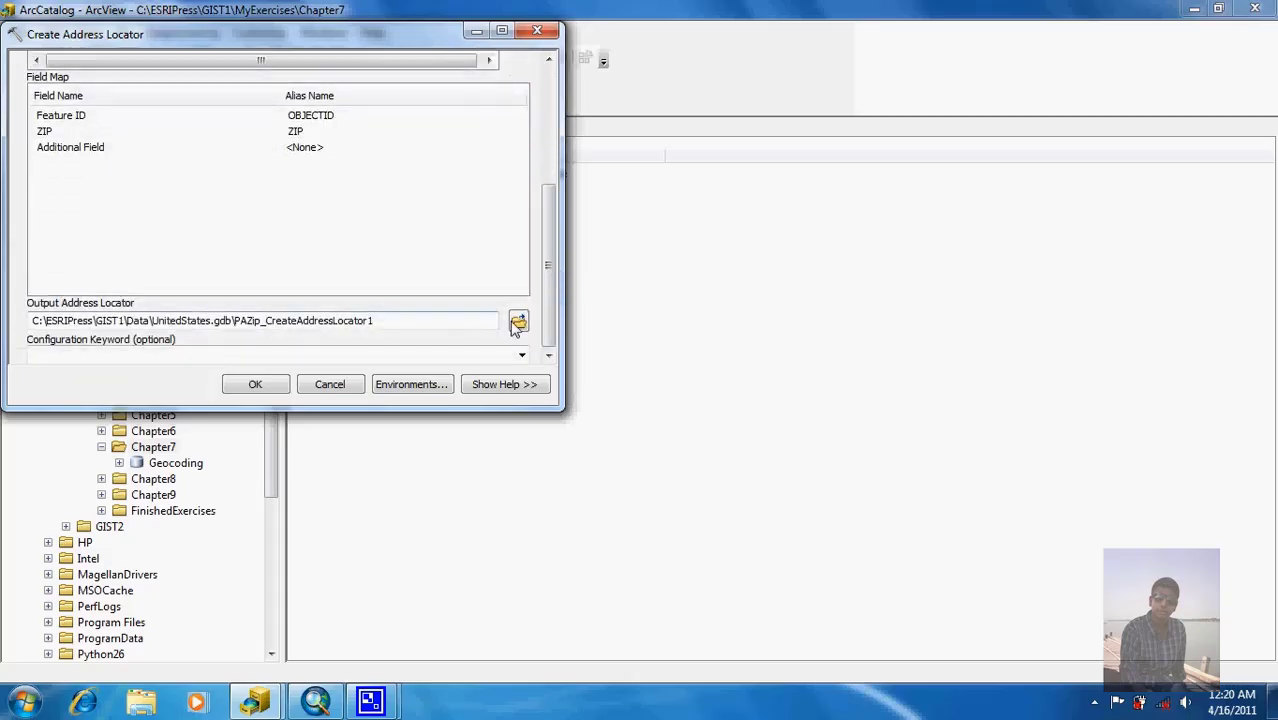
{"action": "left_click", "coordinate": [519, 322]}
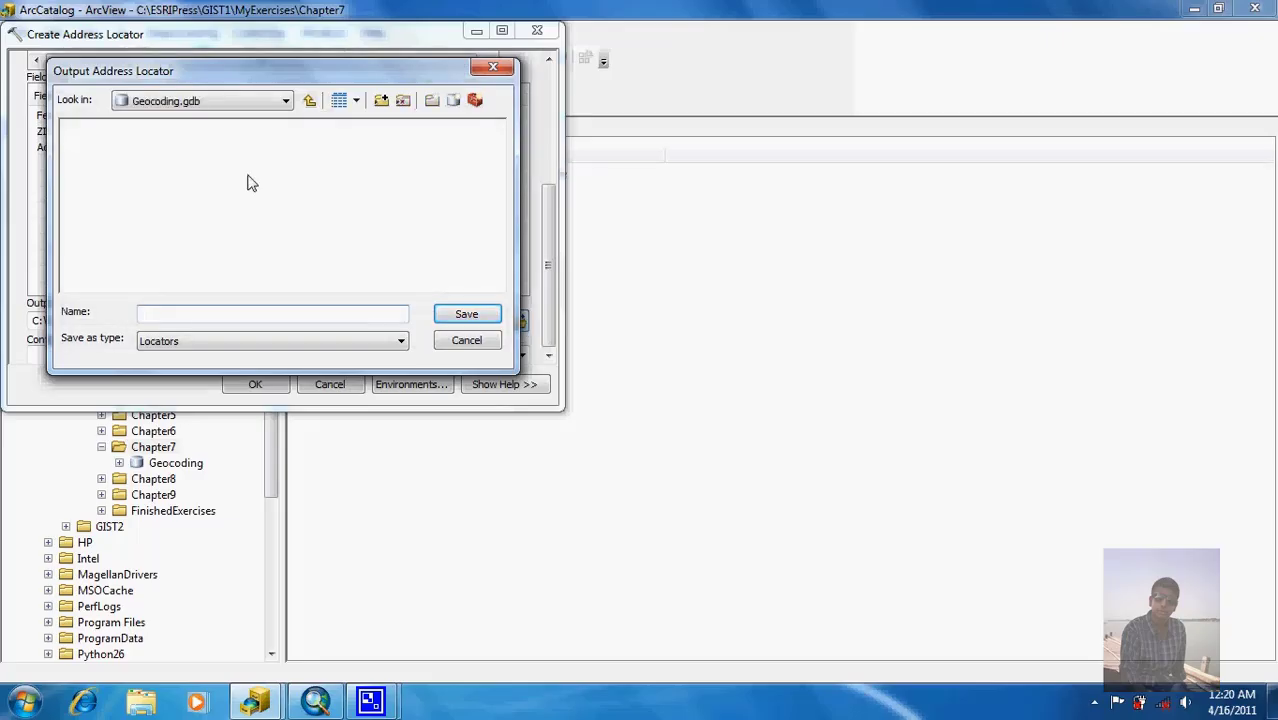
{"action": "left_click", "coordinate": [310, 102]}
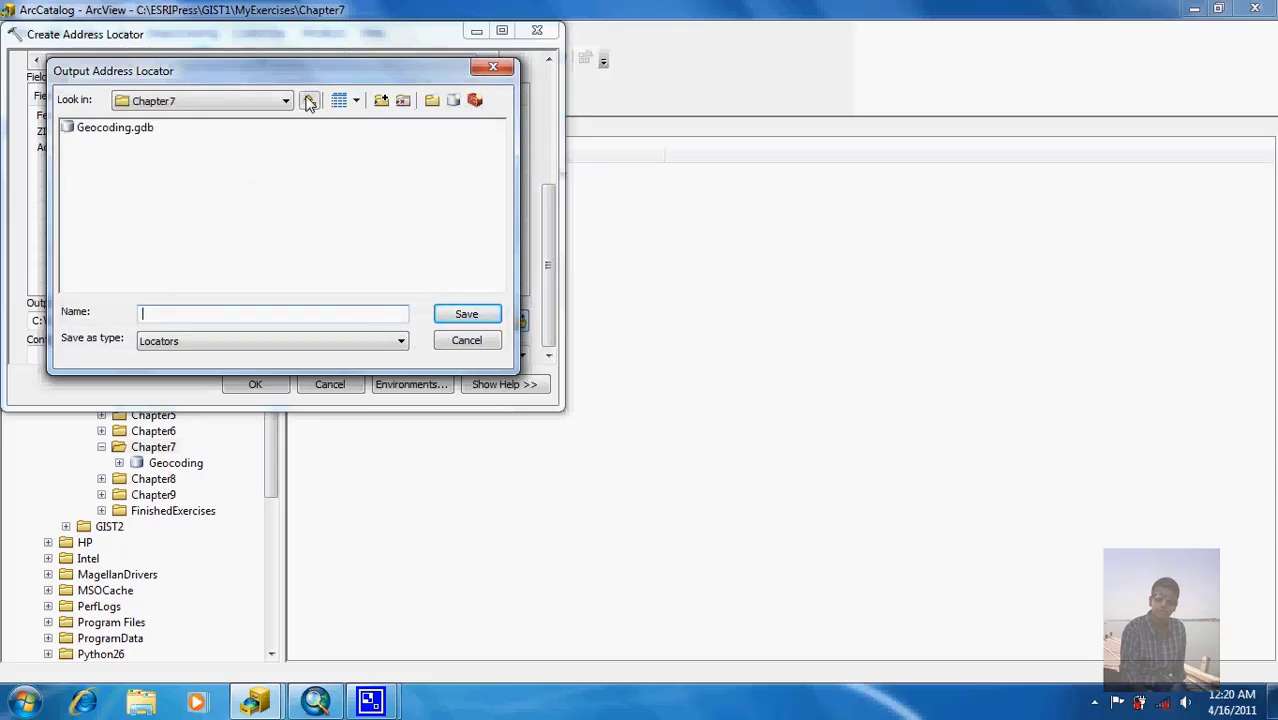
{"action": "left_click", "coordinate": [310, 101]}
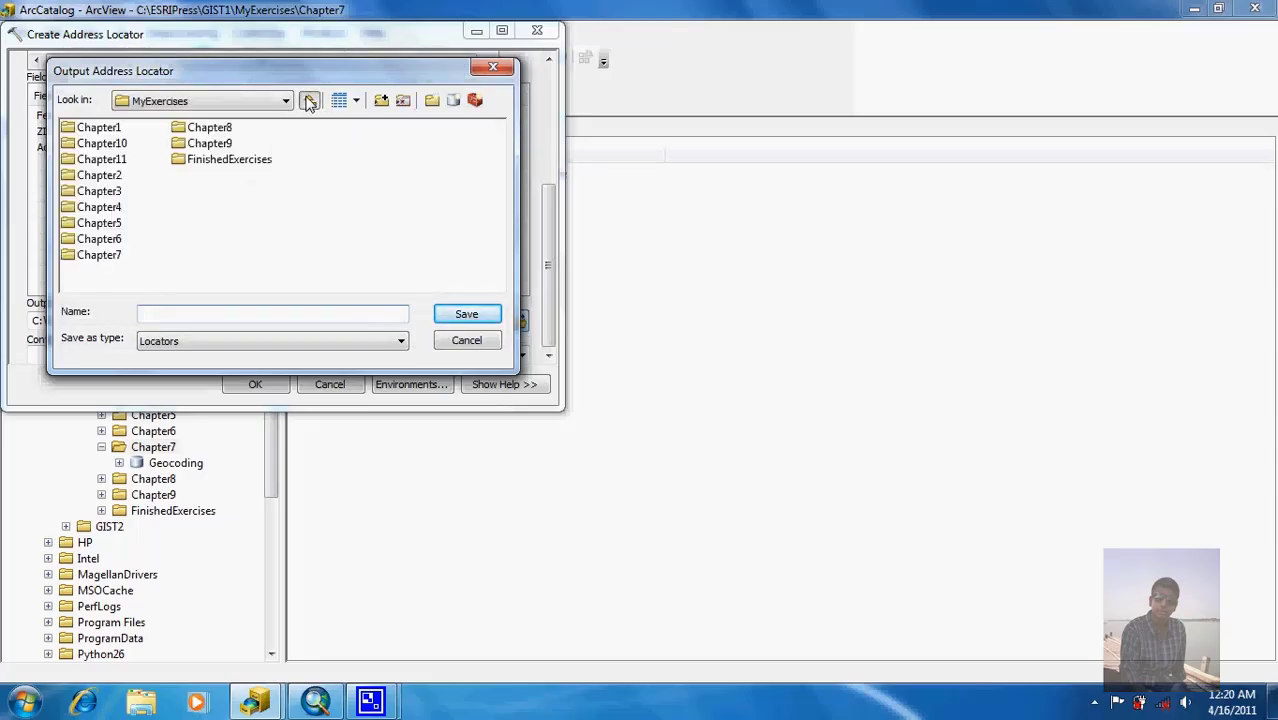
{"action": "double_click", "coordinate": [100, 256]}
{"action": "double_click", "coordinate": [113, 133]}
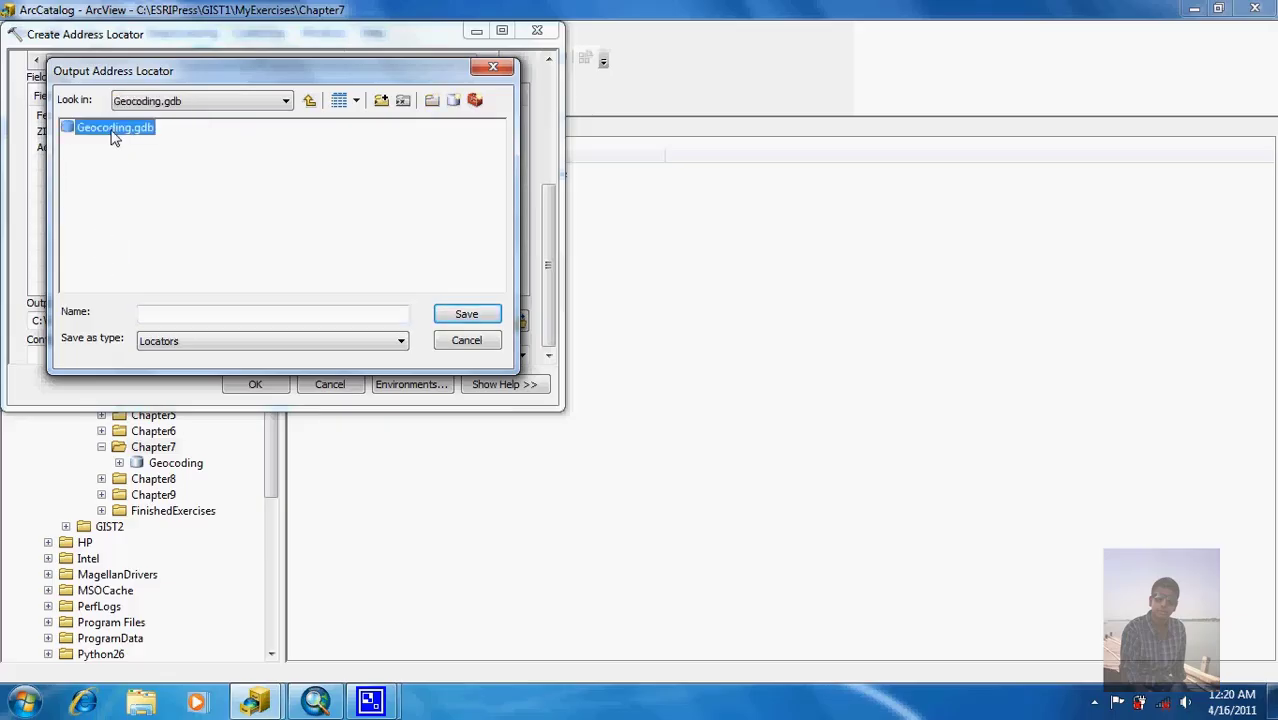
{"action": "left_click", "coordinate": [196, 312]}
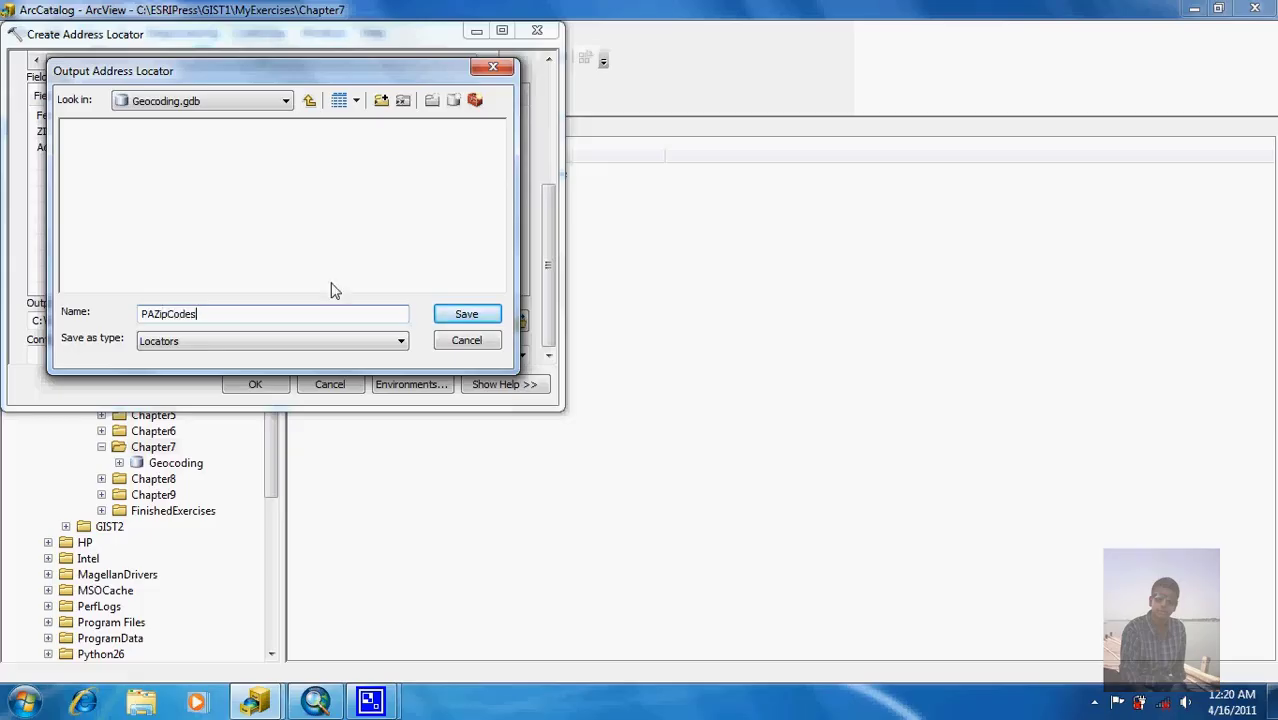
{"action": "left_click", "coordinate": [466, 315]}
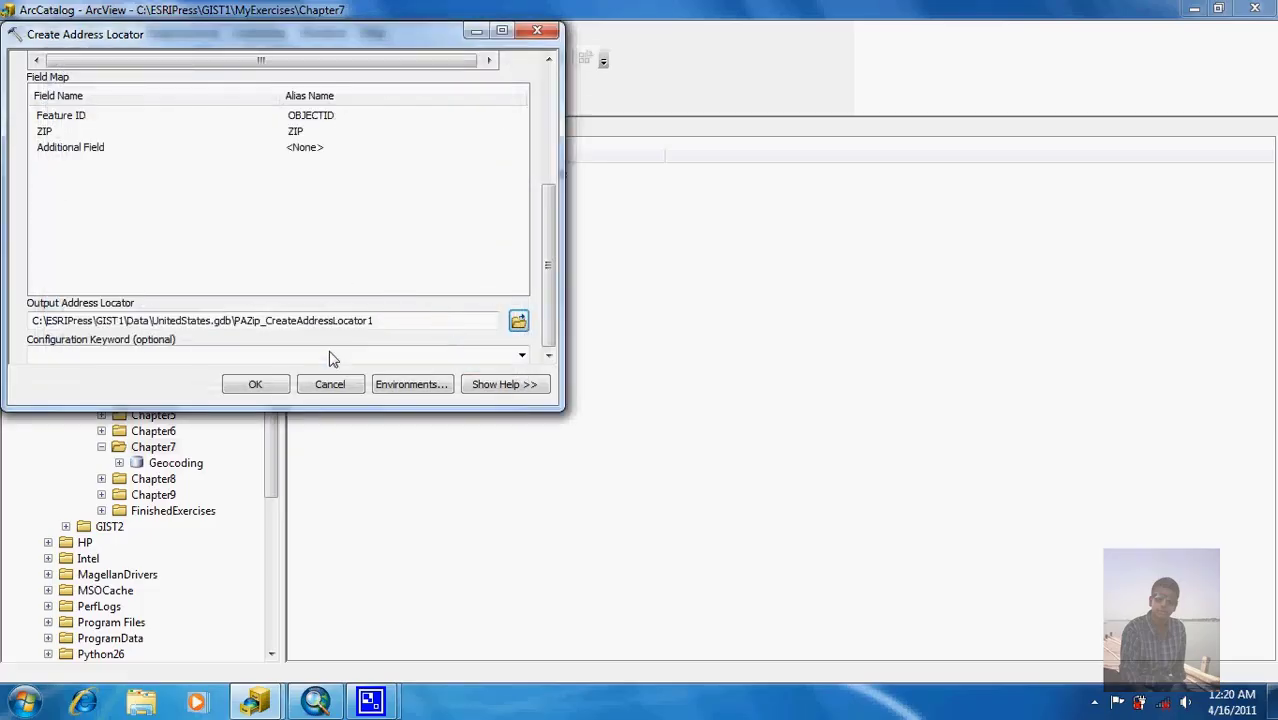
{"action": "left_click", "coordinate": [256, 384]}
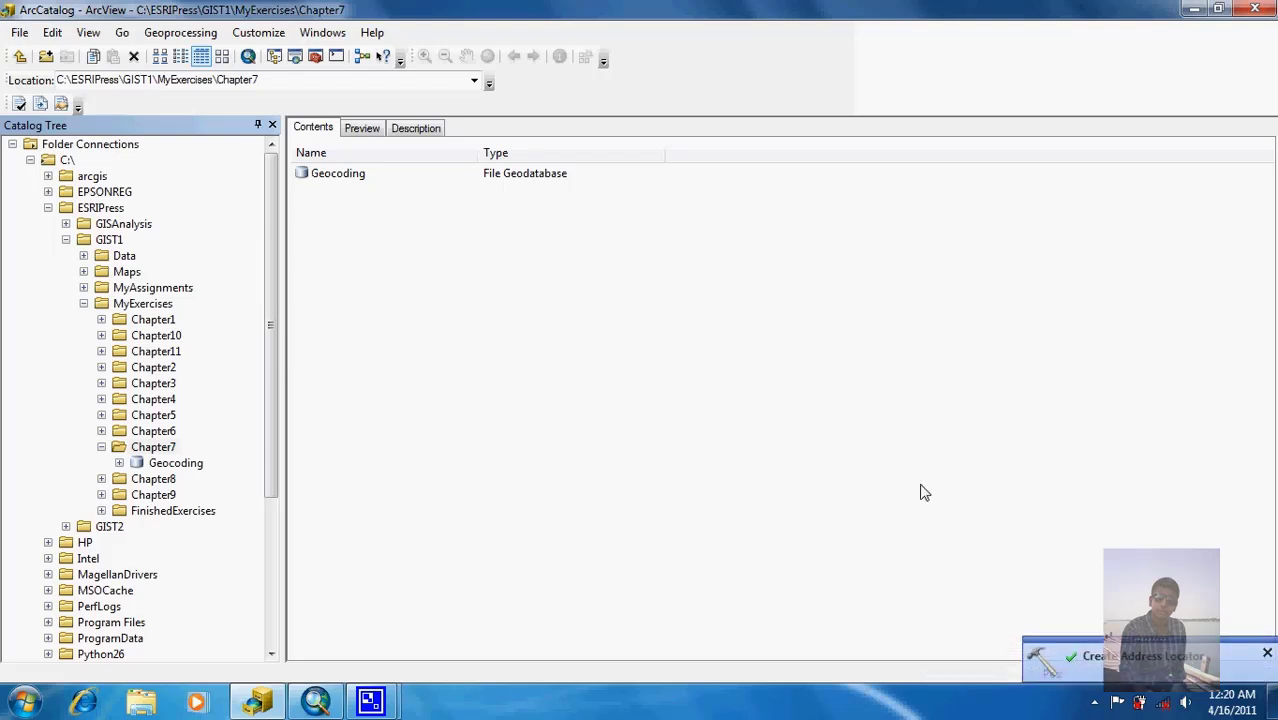
Step: Expand Geocoding.gdb to preview PAZipCodes, then minimize ArcCatalog to return to ArcMap
{"action": "left_click", "coordinate": [119, 463]}
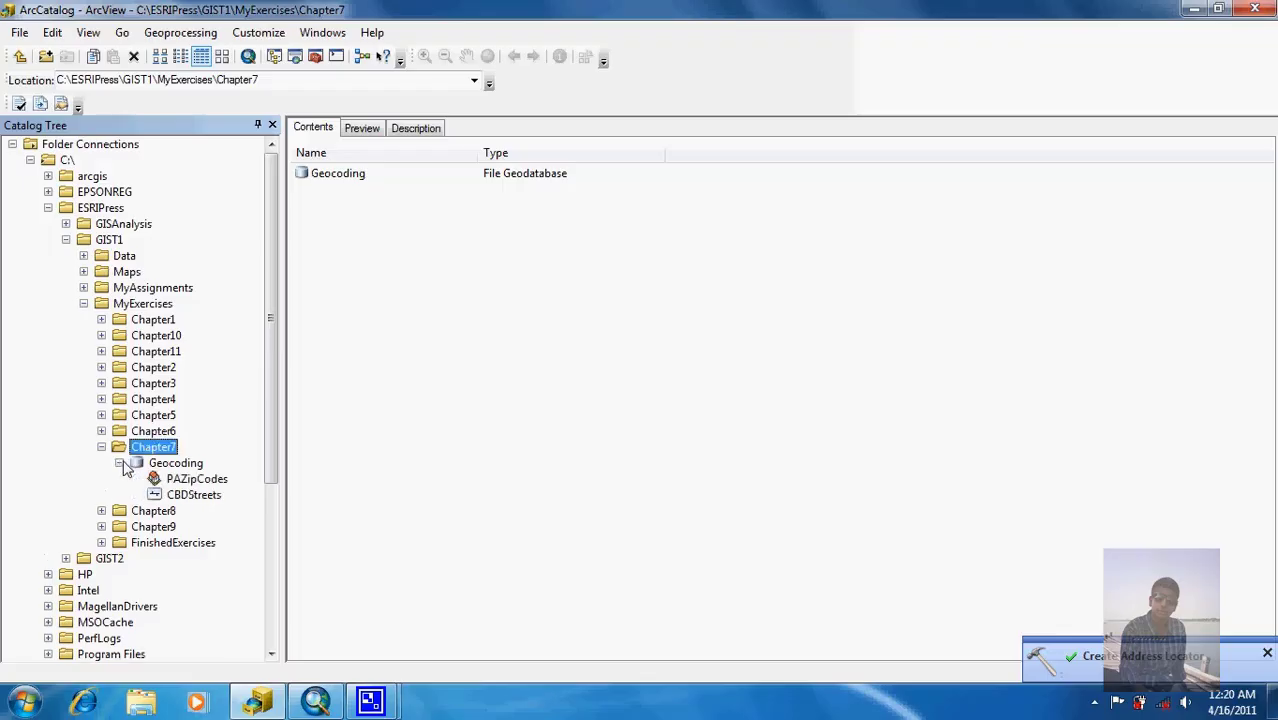
{"action": "left_click", "coordinate": [190, 479]}
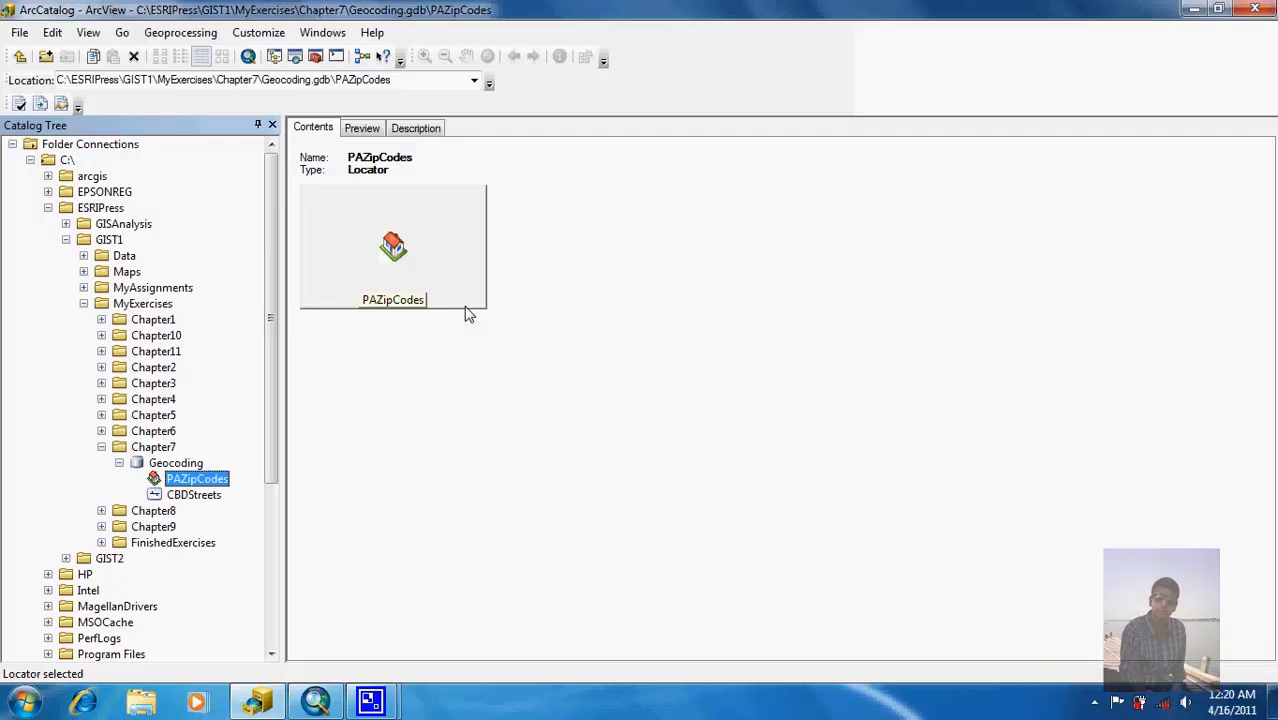
{"action": "left_click", "coordinate": [1192, 10]}
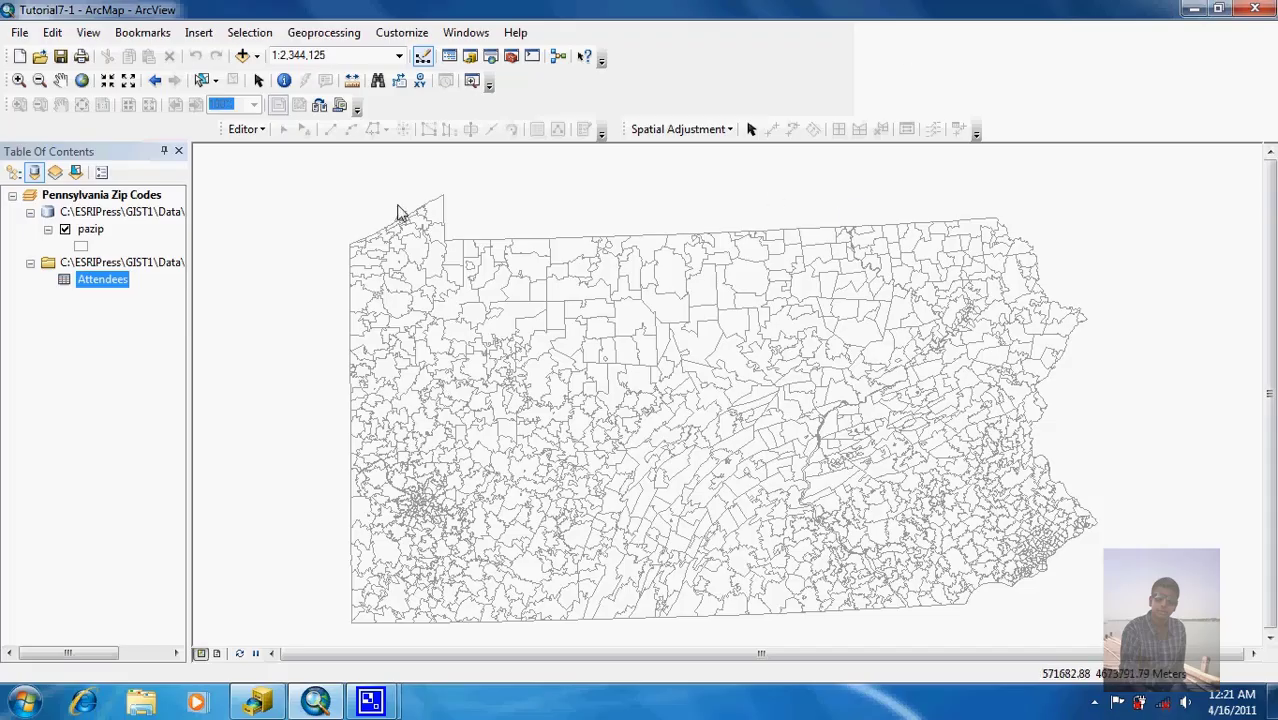
Step: Turn on the Geocoding toolbar from Customize > Toolbars
{"action": "left_click", "coordinate": [406, 36]}
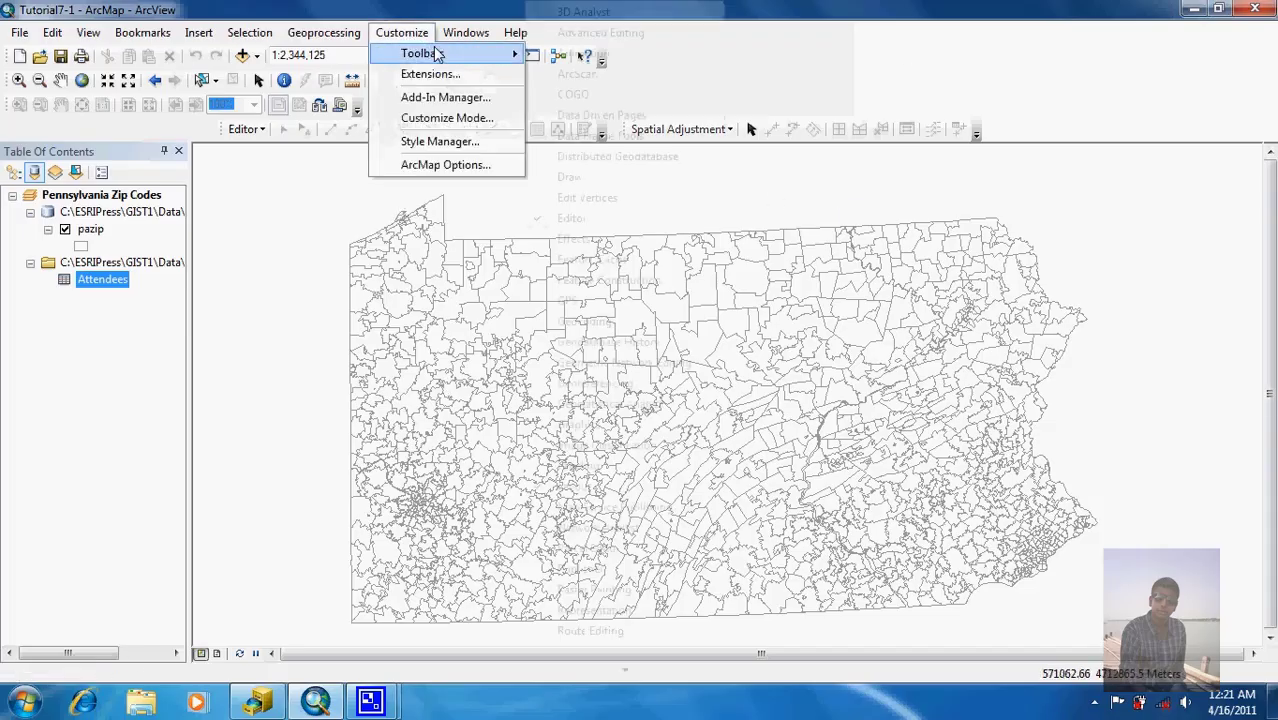
{"action": "mouse_move", "coordinate": [440, 38]}
{"action": "mouse_move", "coordinate": [402, 33]}
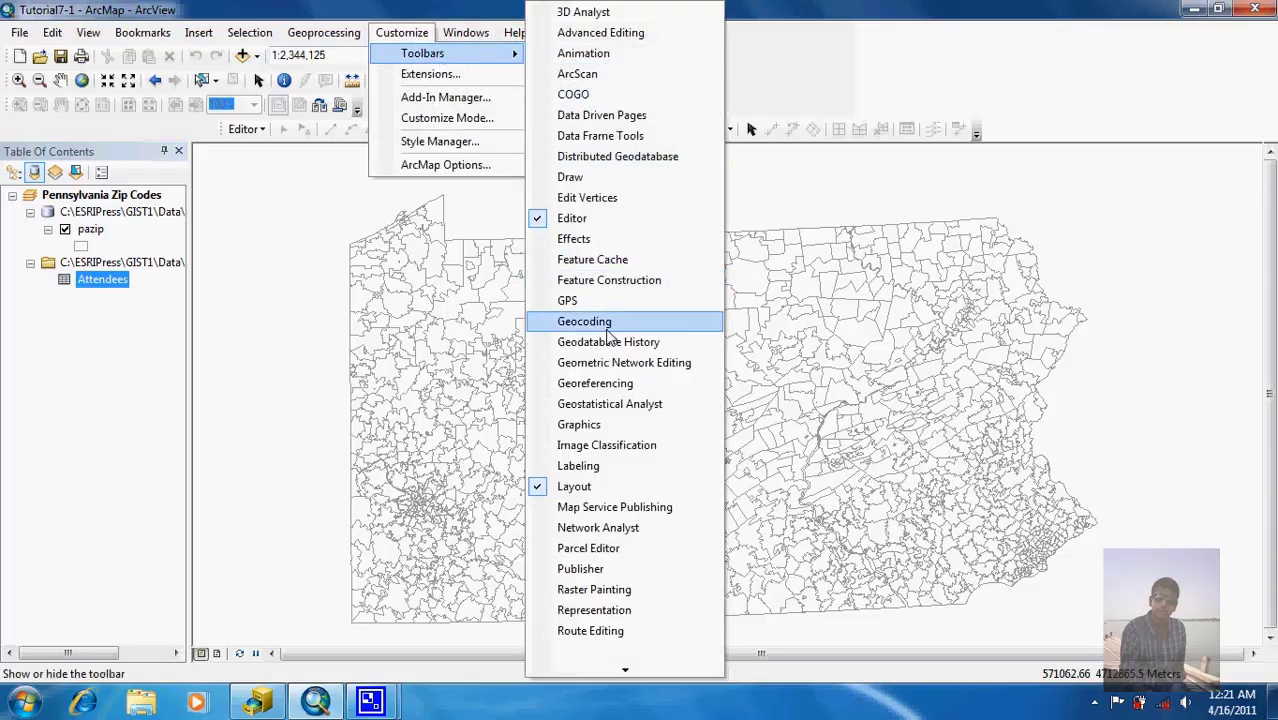
{"action": "left_click", "coordinate": [586, 321]}
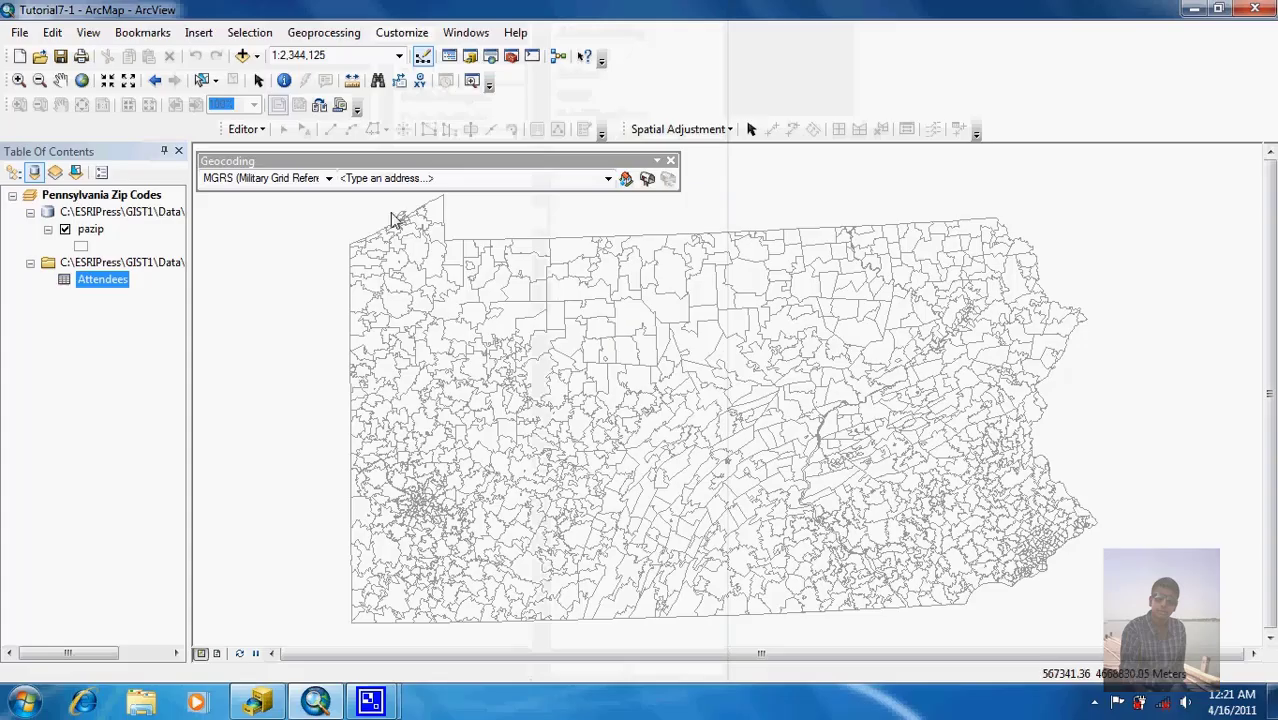
Step: Start Geocode Addresses and add Chapter7\Geocoding.gdb\PAZipCodes as the locator
{"action": "left_click", "coordinate": [647, 180]}
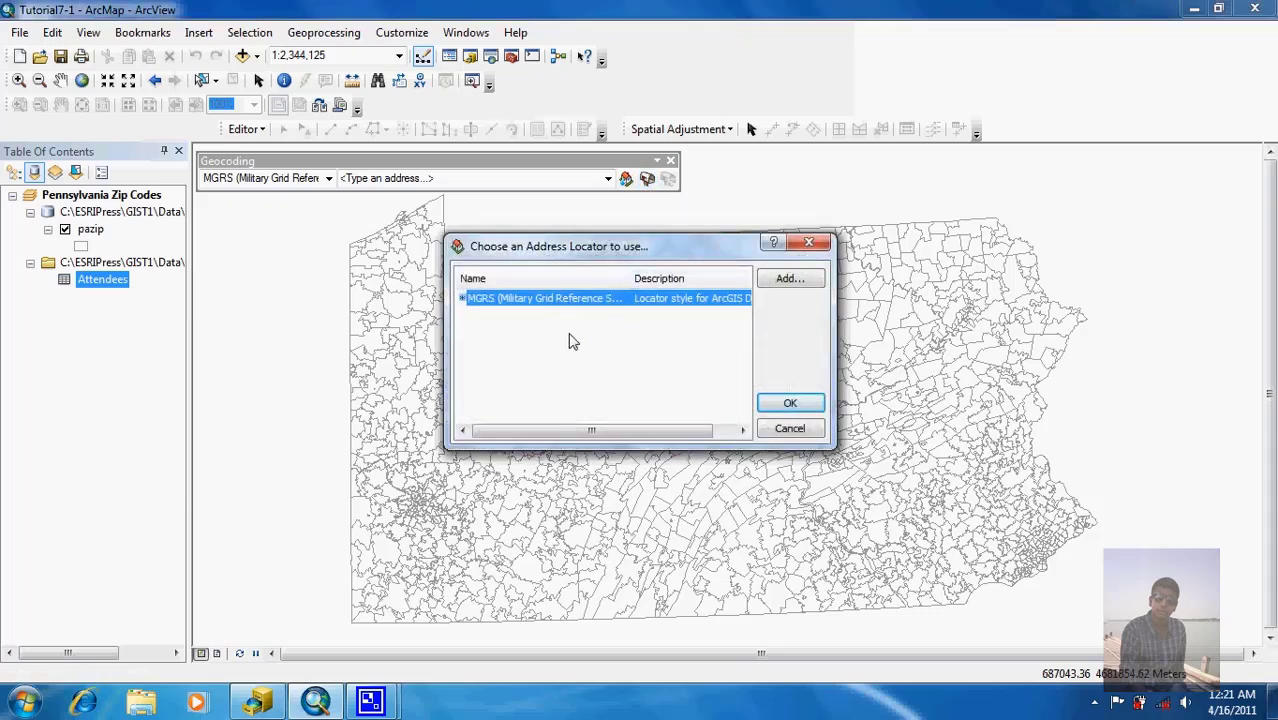
{"action": "left_click", "coordinate": [806, 281]}
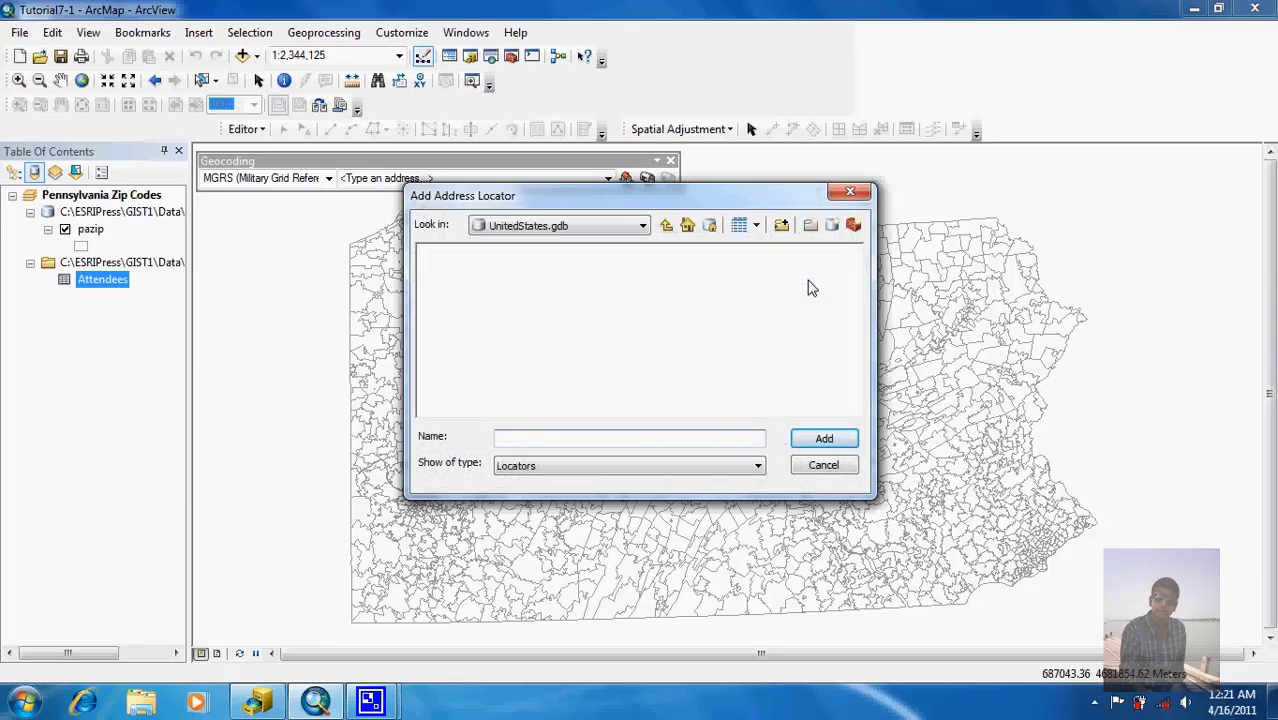
{"action": "left_click", "coordinate": [666, 226]}
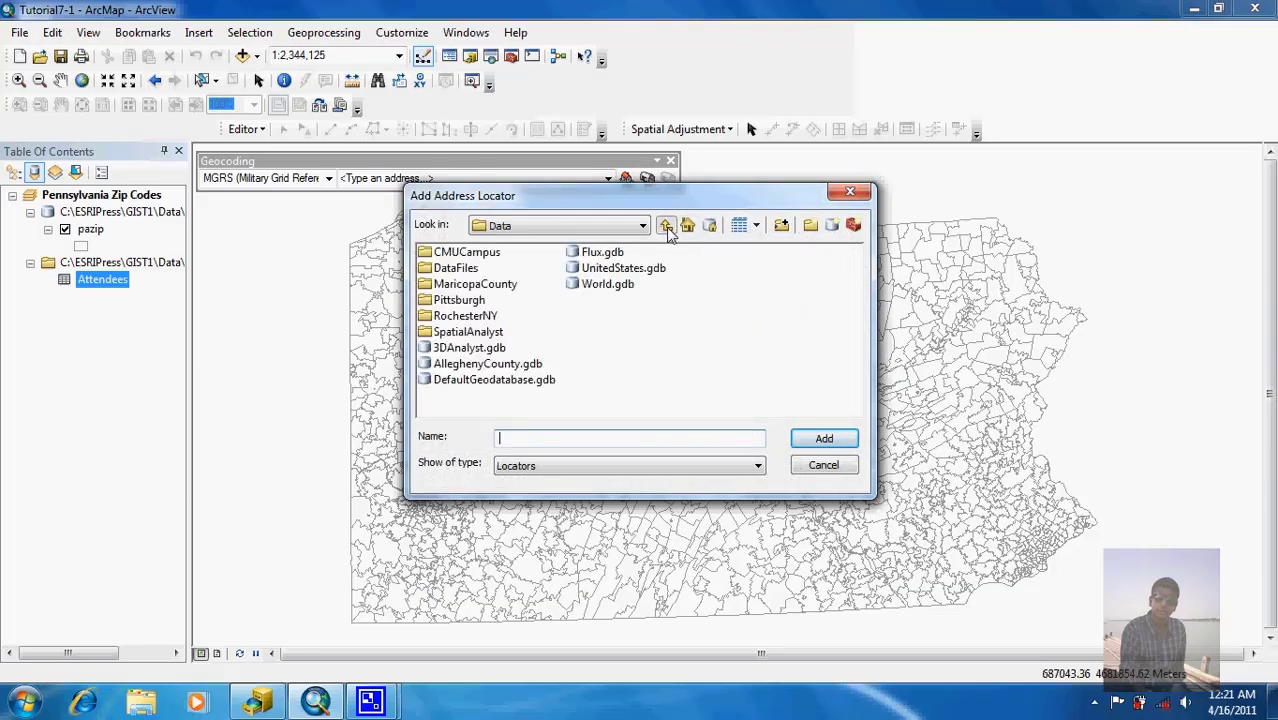
{"action": "left_click", "coordinate": [666, 226]}
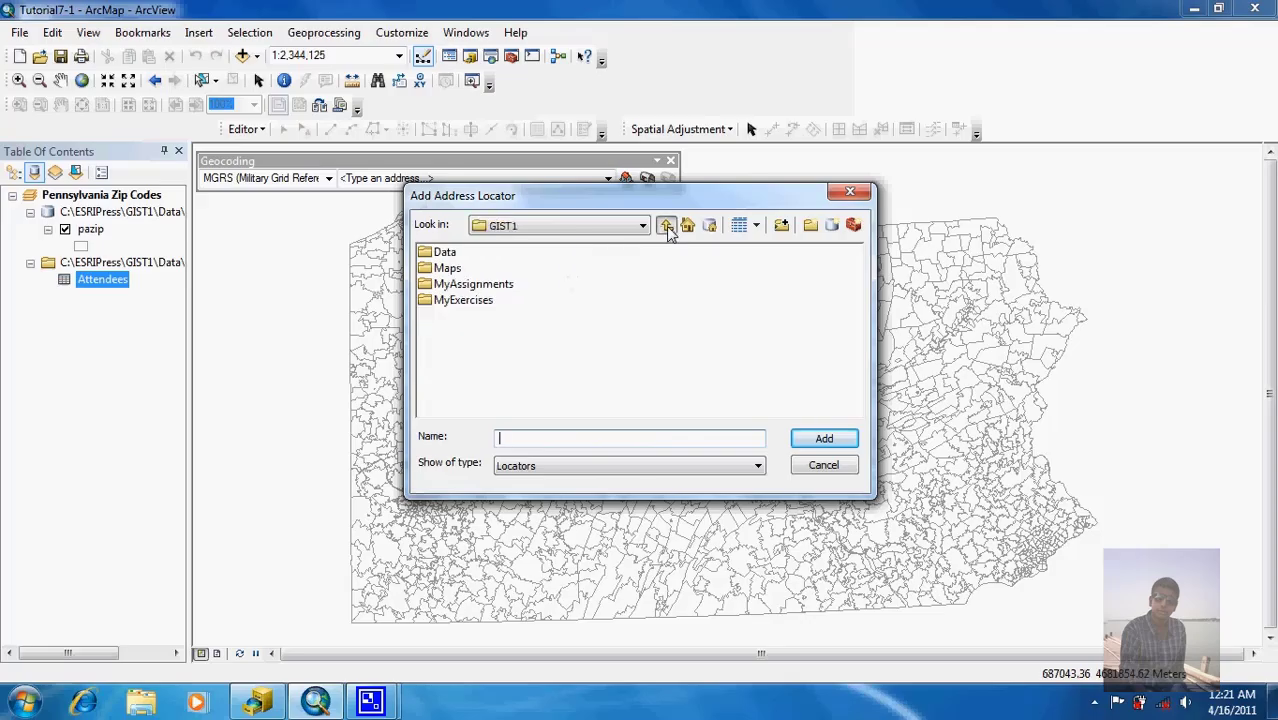
{"action": "double_click", "coordinate": [462, 300]}
{"action": "double_click", "coordinate": [463, 381]}
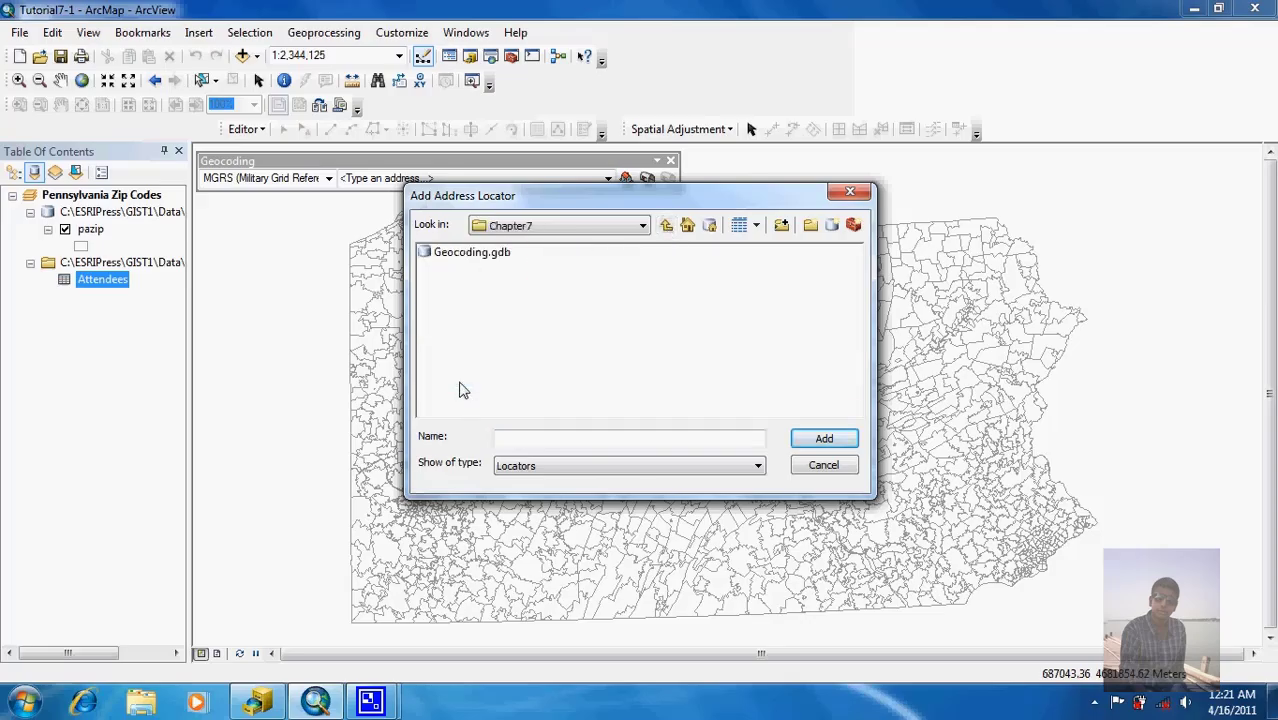
{"action": "double_click", "coordinate": [475, 253]}
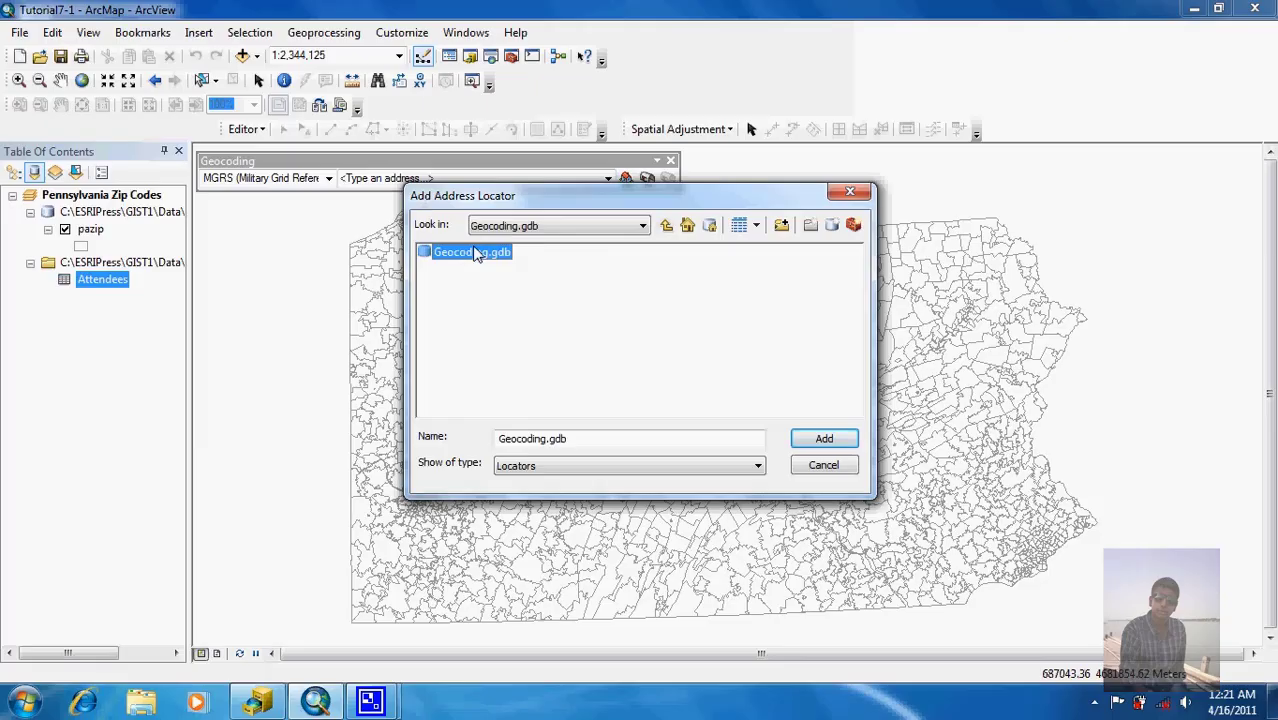
{"action": "left_click", "coordinate": [464, 256]}
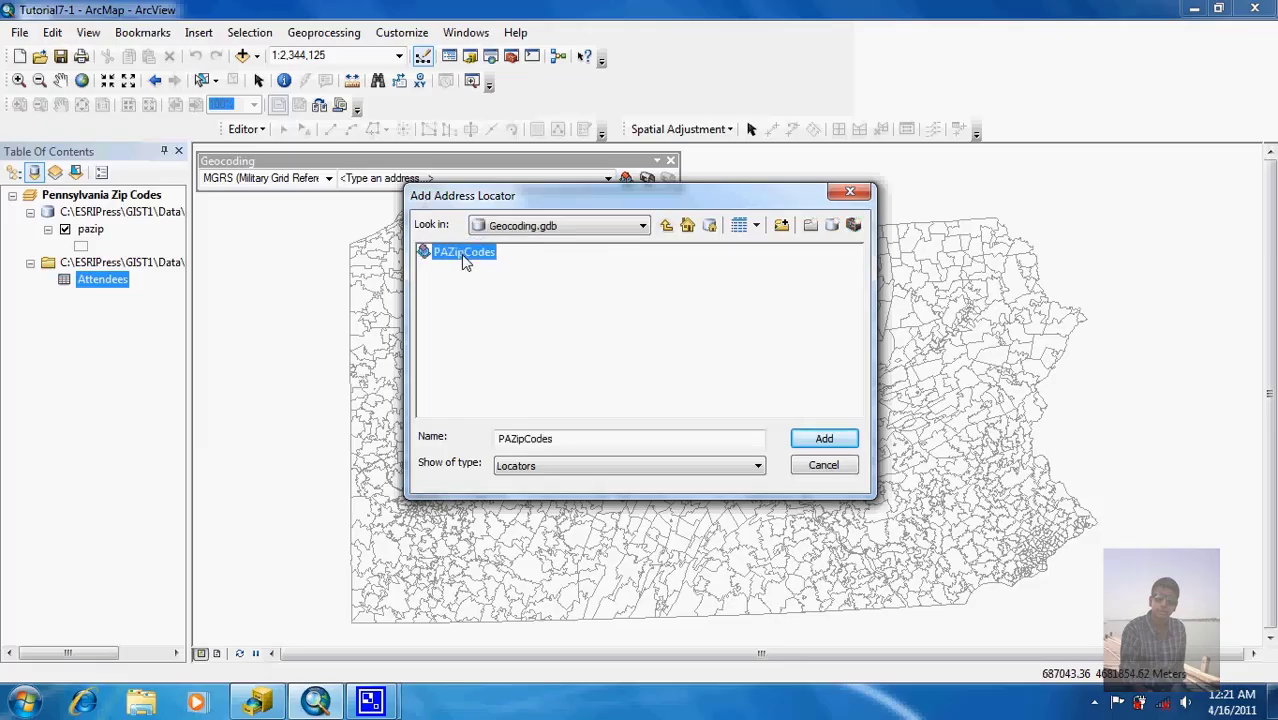
{"action": "double_click", "coordinate": [463, 254]}
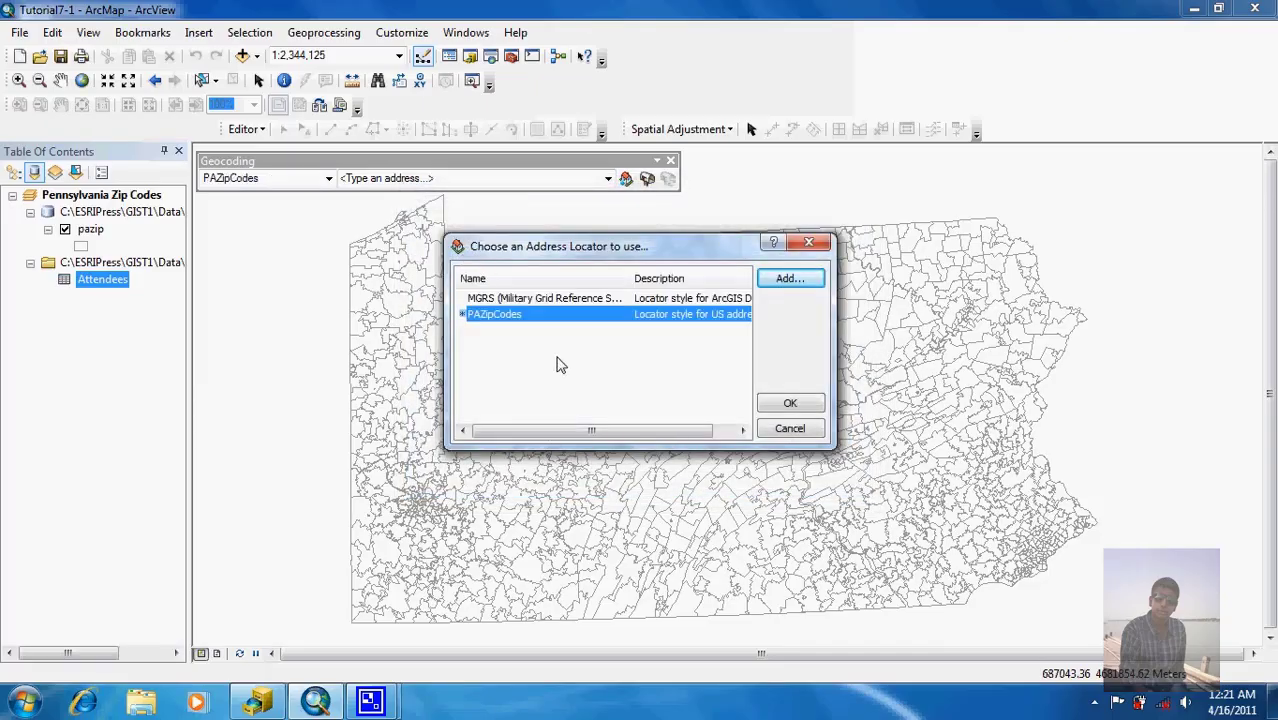
{"action": "left_click", "coordinate": [783, 406]}
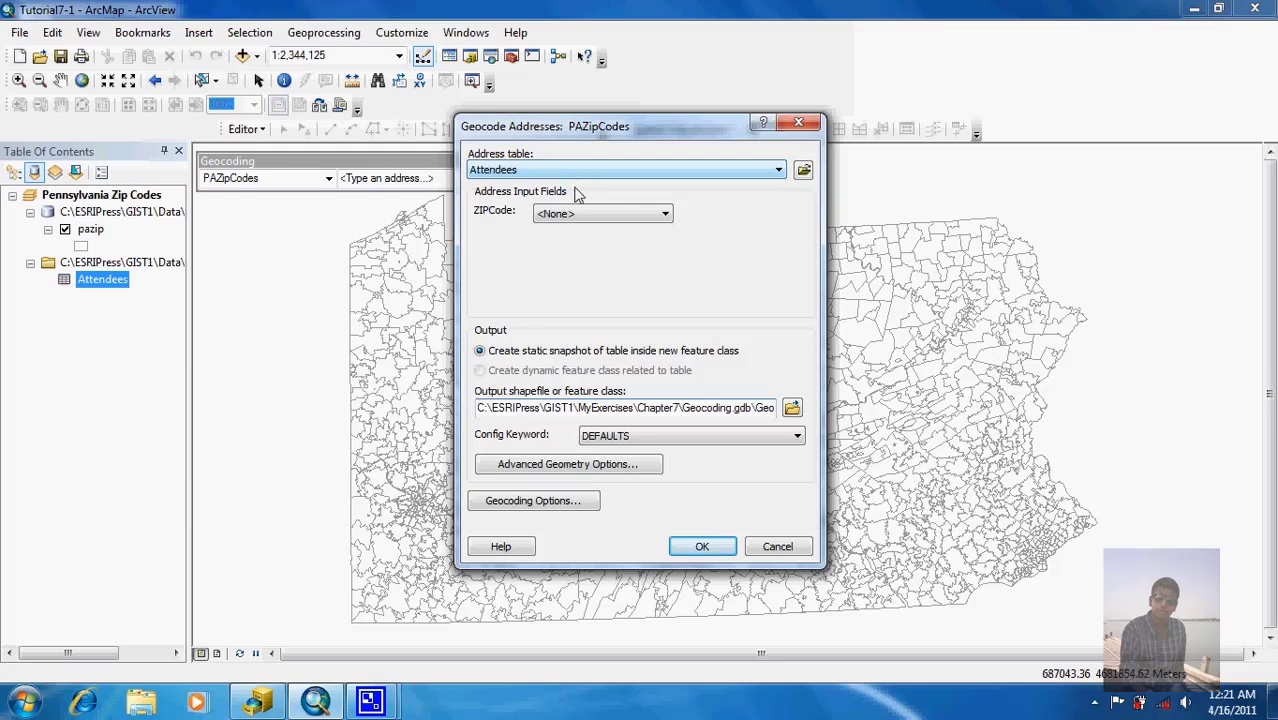
Step: Geocode Attendees on the ZIP_Code field into a renamed Geocoding.gdb output, matching 1089 of 1265
{"action": "left_click", "coordinate": [590, 214]}
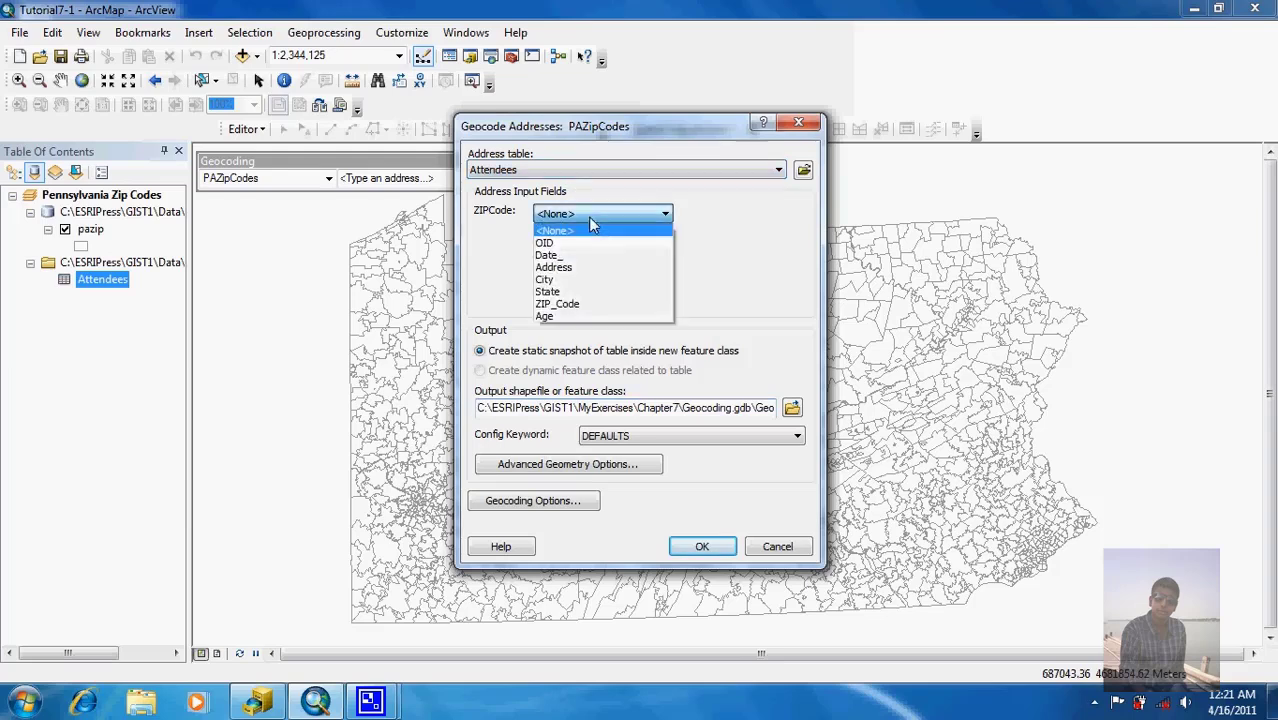
{"action": "left_click", "coordinate": [596, 304]}
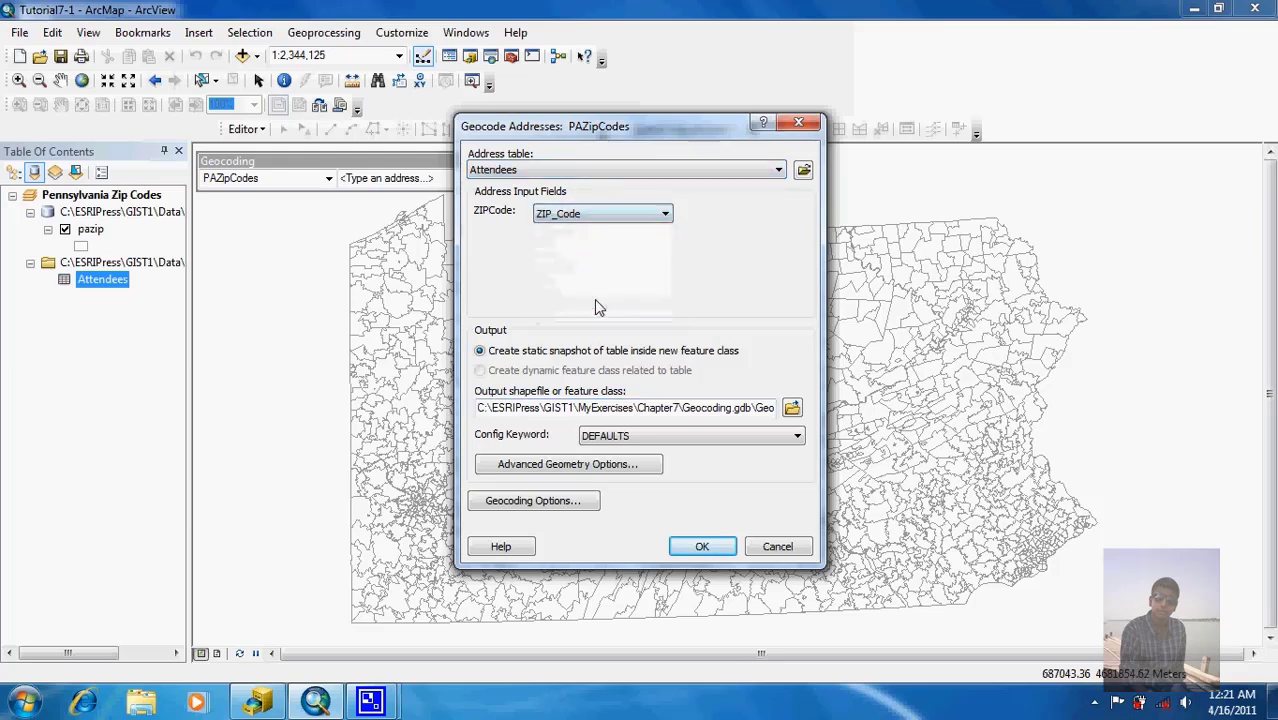
{"action": "left_click", "coordinate": [791, 407]}
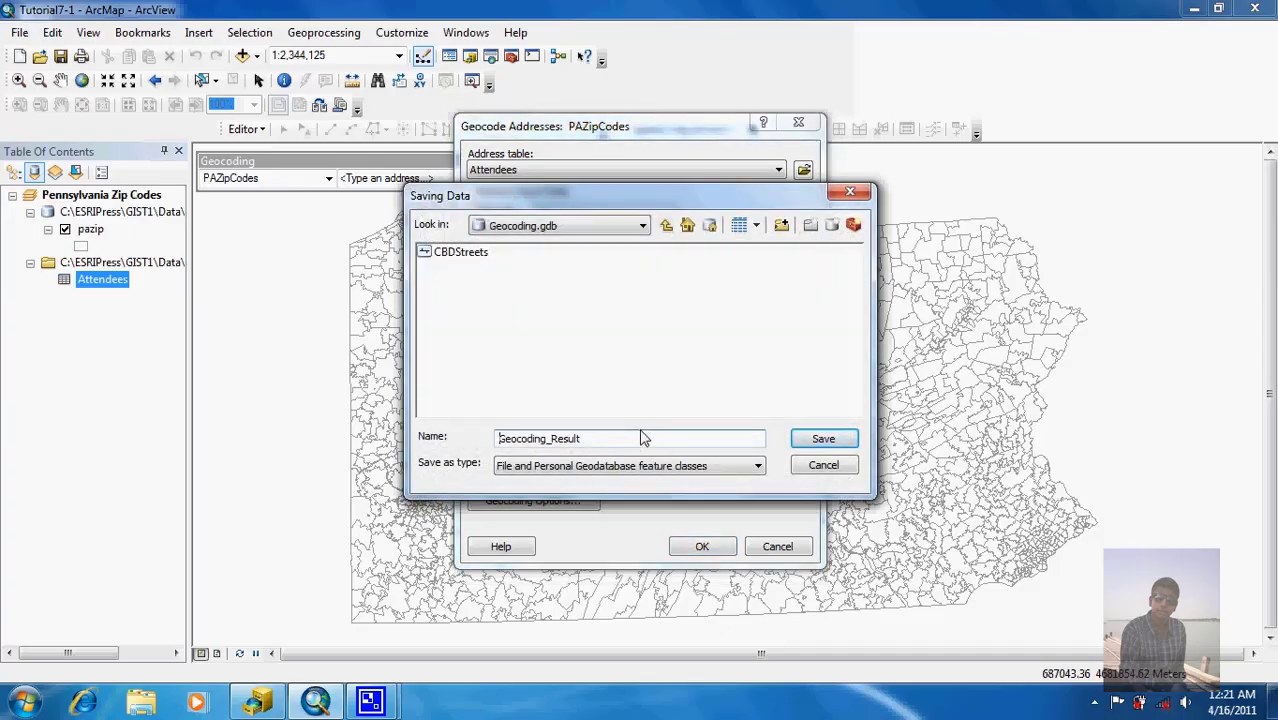
{"action": "left_click", "coordinate": [639, 438]}
{"action": "key", "text": "BackSpace"}
{"action": "key", "text": "BackSpace"}
{"action": "key", "text": "BackSpace"}
{"action": "key", "text": "BackSpace"}
{"action": "key", "text": "BackSpace"}
{"action": "key", "text": "BackSpace"}
{"action": "key", "text": "BackSpace"}
{"action": "key", "text": "BackSpace"}
{"action": "key", "text": "BackSpace"}
{"action": "key", "text": "BackSpace"}
{"action": "key", "text": "BackSpace"}
{"action": "key", "text": "BackSpace"}
{"action": "key", "text": "BackSpace"}
{"action": "key", "text": "BackSpace"}
{"action": "key", "text": "BackSpace"}
{"action": "type", "text": "Attend"}
{"action": "left_click", "coordinate": [822, 442]}
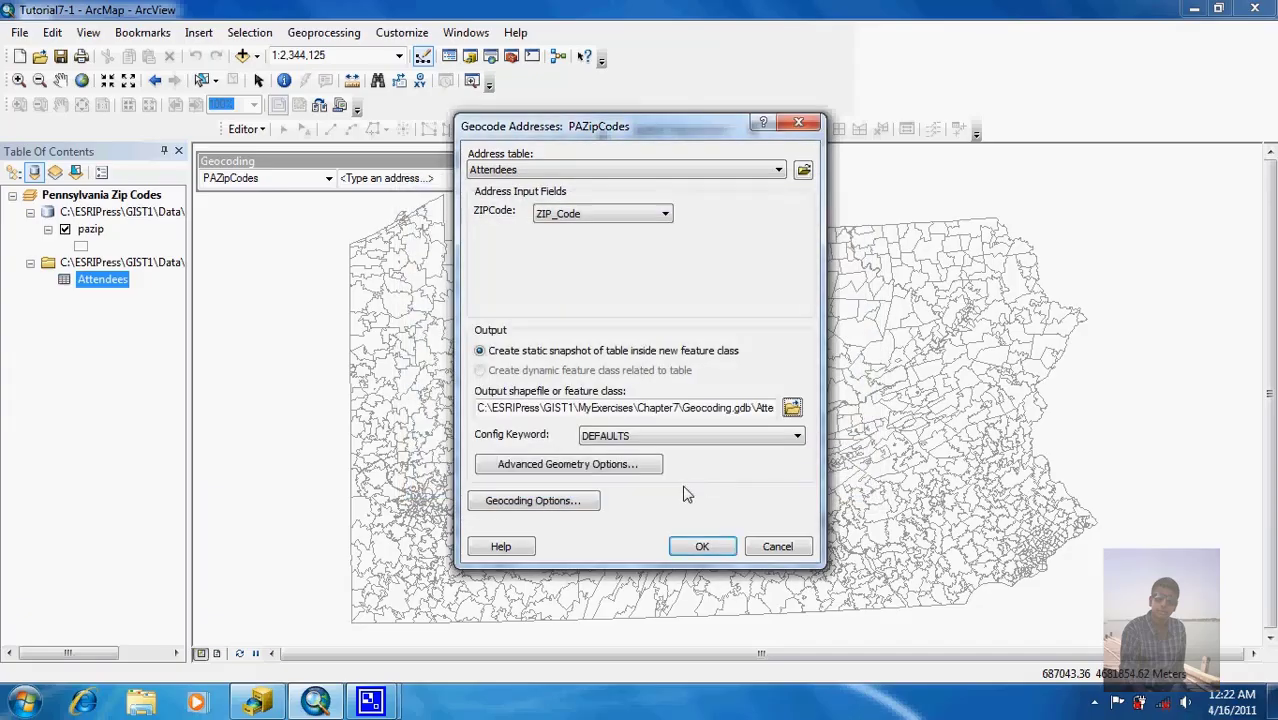
{"action": "left_click", "coordinate": [702, 546]}
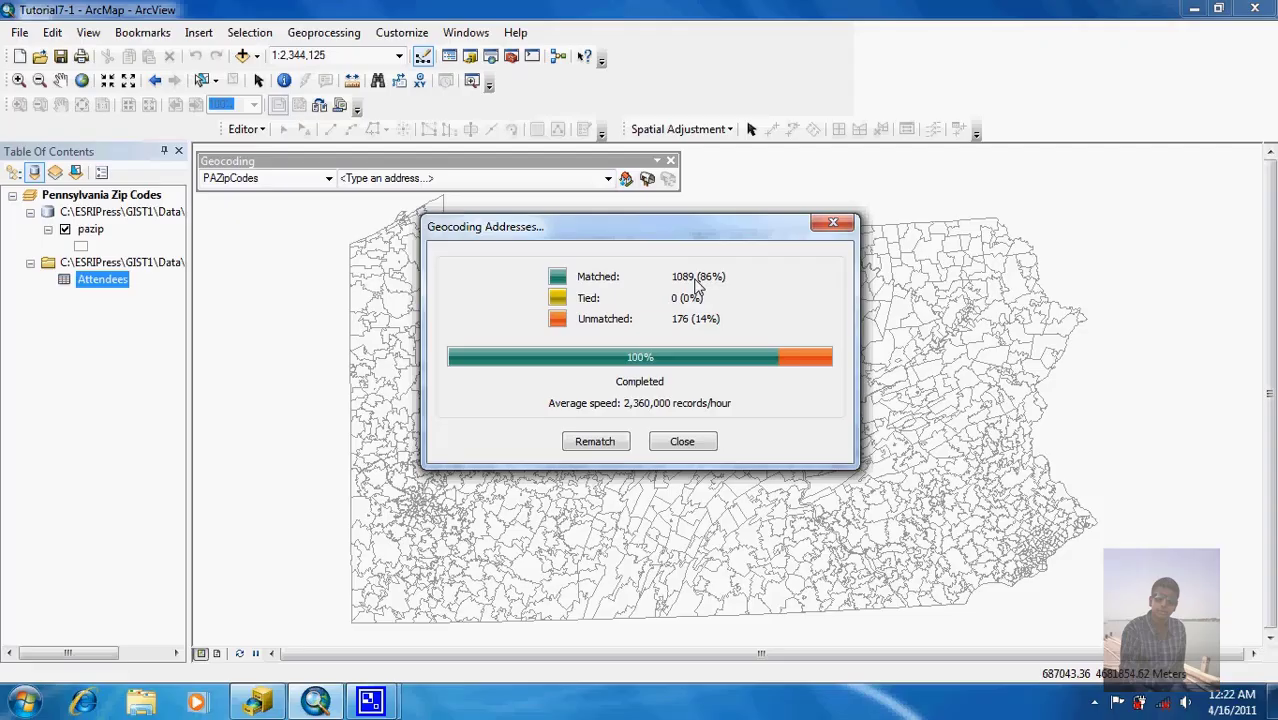
Step: Close the results summary and open the AttendeesZIP geocoding result's attribute table
{"action": "left_click", "coordinate": [679, 442]}
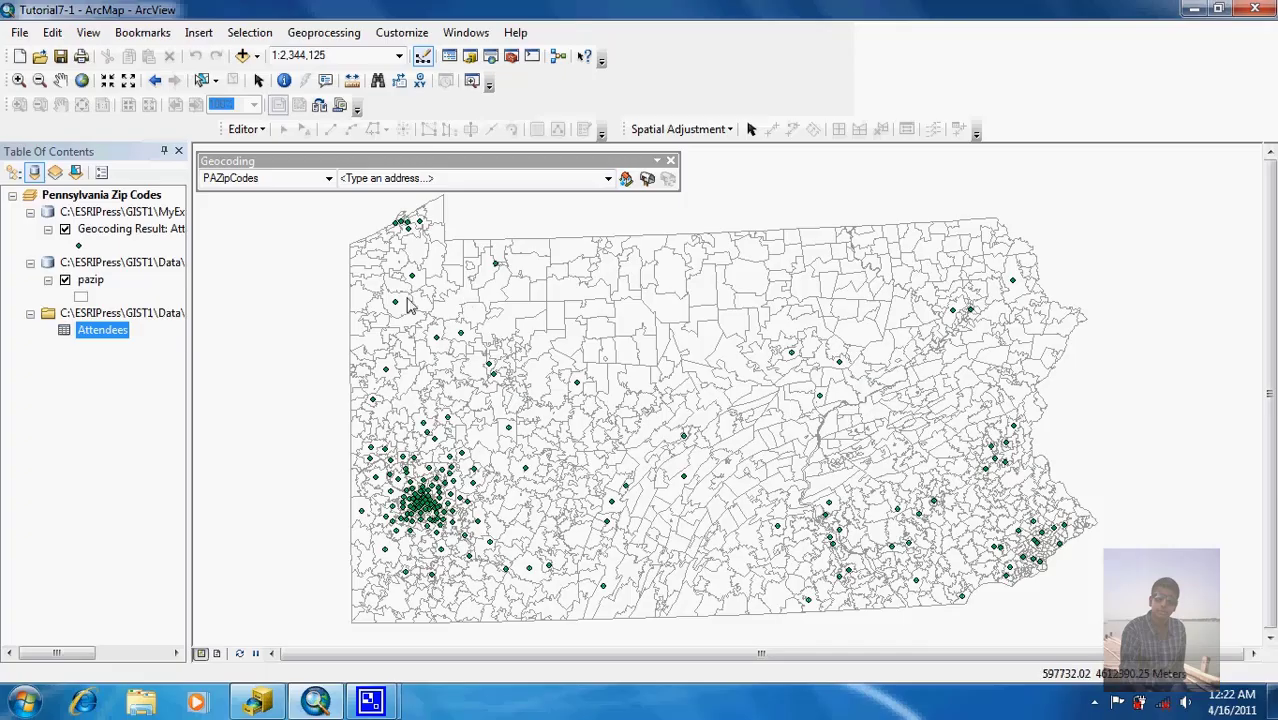
{"action": "right_click", "coordinate": [137, 233]}
{"action": "left_click", "coordinate": [183, 284]}
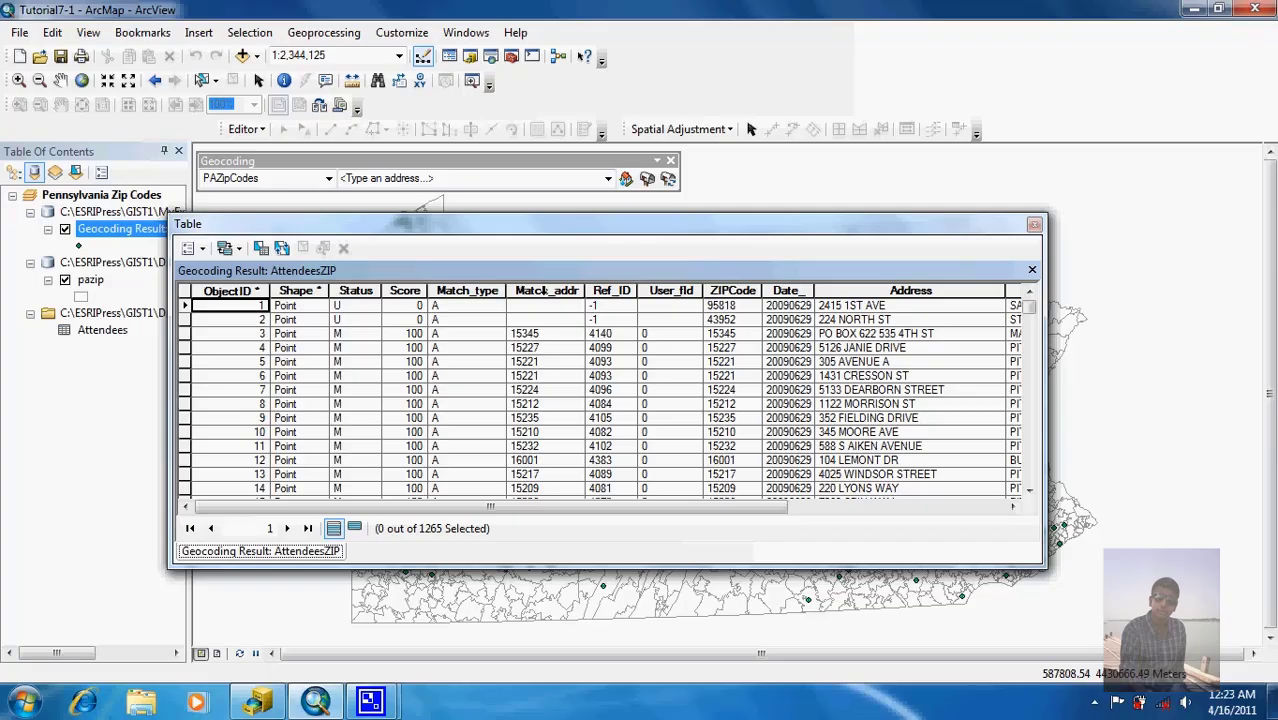
Step: Summarize by Match_addr into a CountAttendees table and add it to the map
{"action": "right_click", "coordinate": [545, 291]}
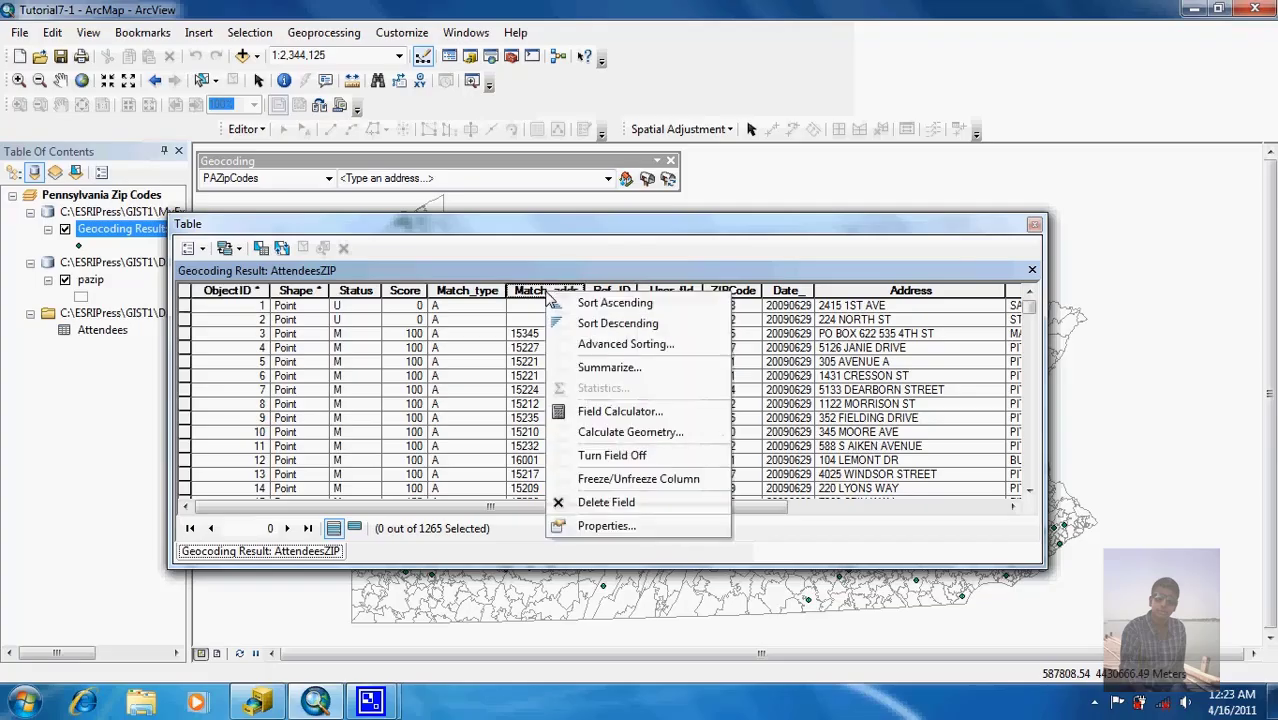
{"action": "left_click", "coordinate": [612, 369]}
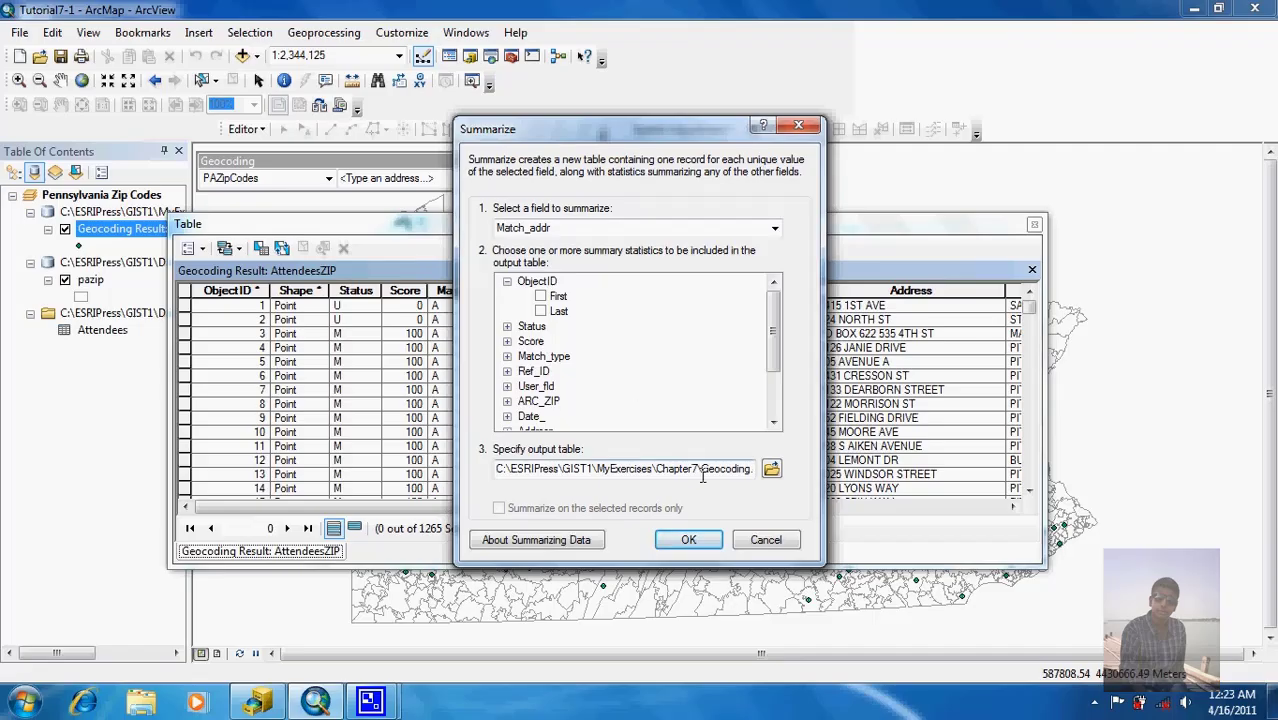
{"action": "left_click", "coordinate": [770, 469]}
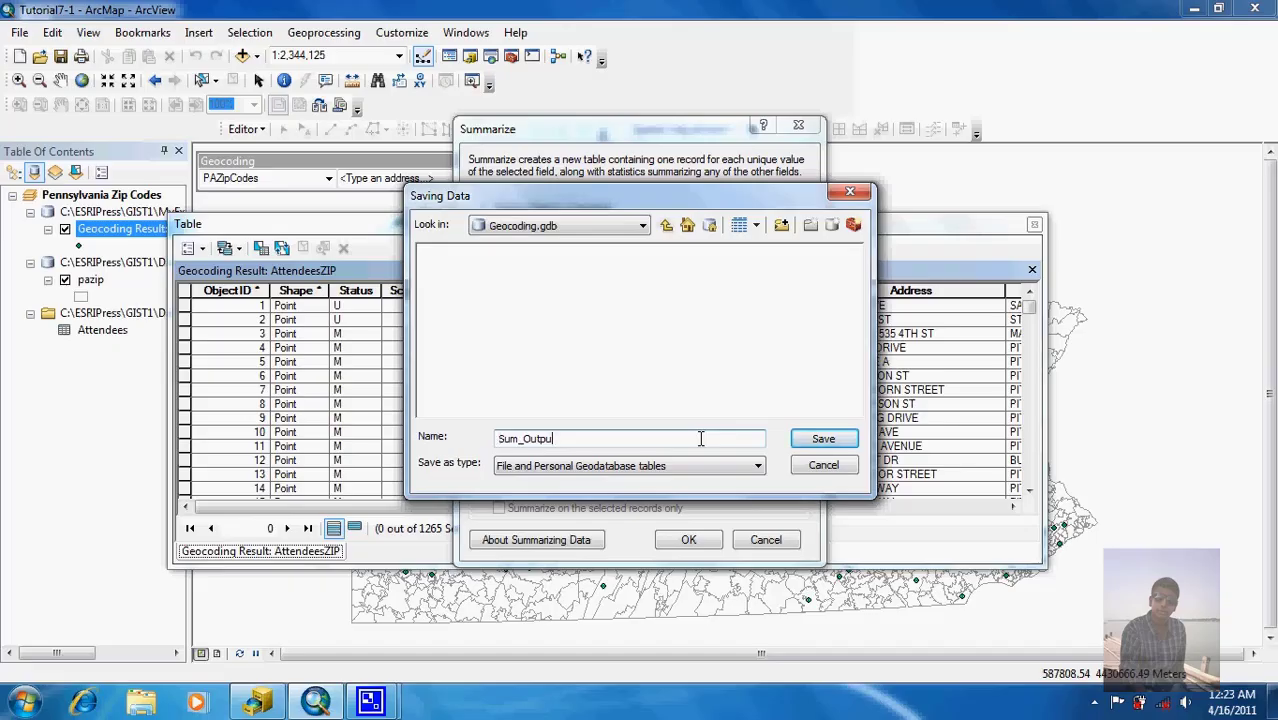
{"action": "key", "text": "BackSpace"}
{"action": "key", "text": "BackSpace"}
{"action": "key", "text": "BackSpace"}
{"action": "key", "text": "BackSpace"}
{"action": "key", "text": "BackSpace"}
{"action": "key", "text": "BackSpace"}
{"action": "key", "text": "BackSpace"}
{"action": "key", "text": "BackSpace"}
{"action": "key", "text": "BackSpace"}
{"action": "type", "text": "CountAttenndees"}
{"action": "left_click", "coordinate": [820, 438]}
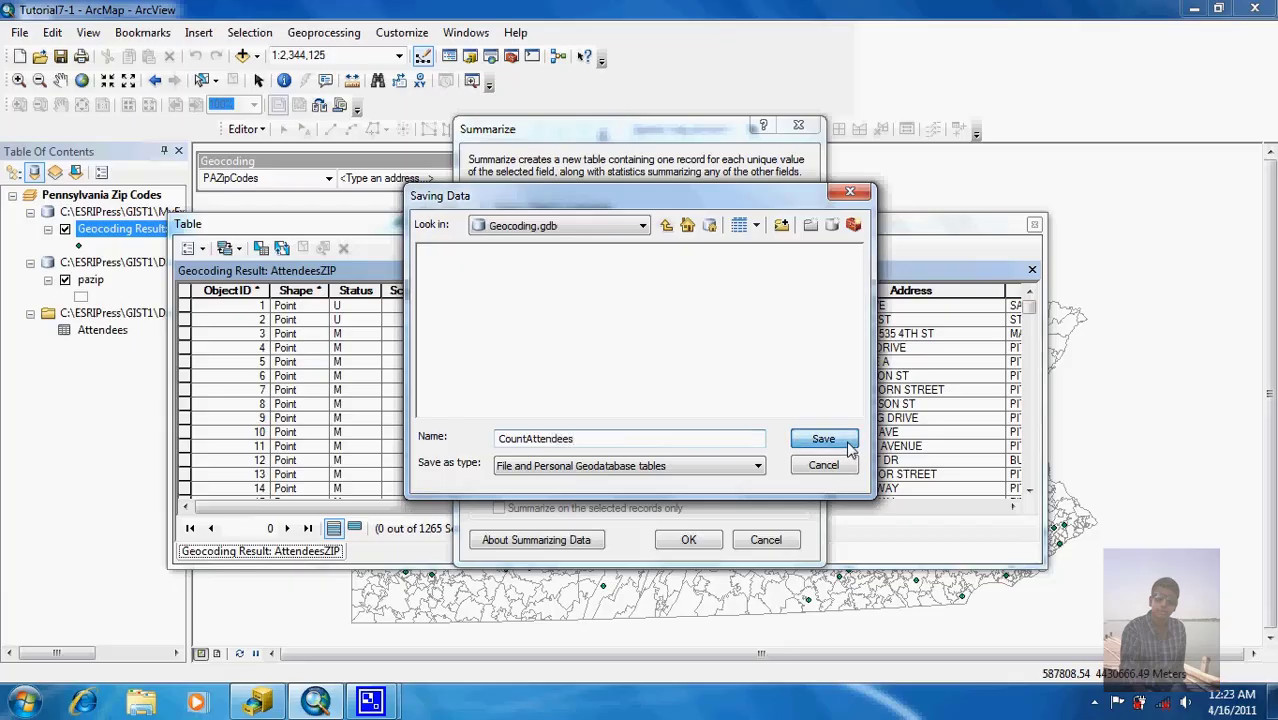
{"action": "left_click", "coordinate": [700, 540]}
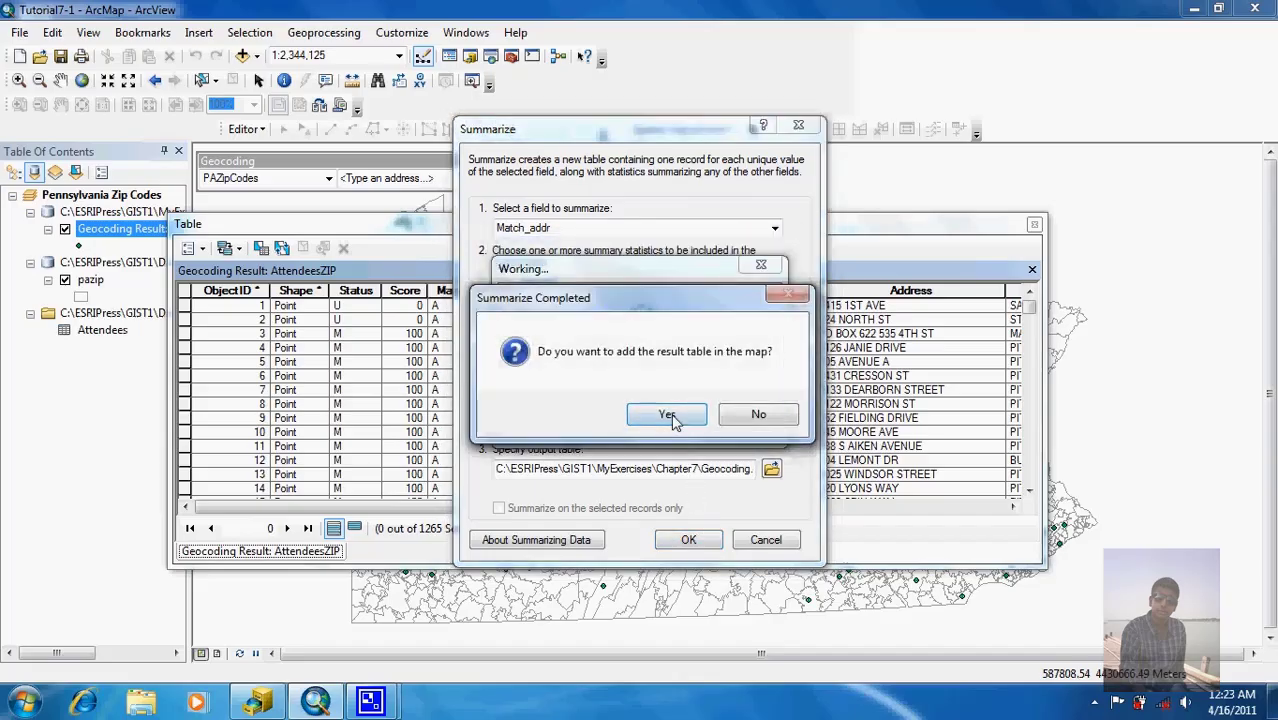
{"action": "left_click", "coordinate": [666, 416]}
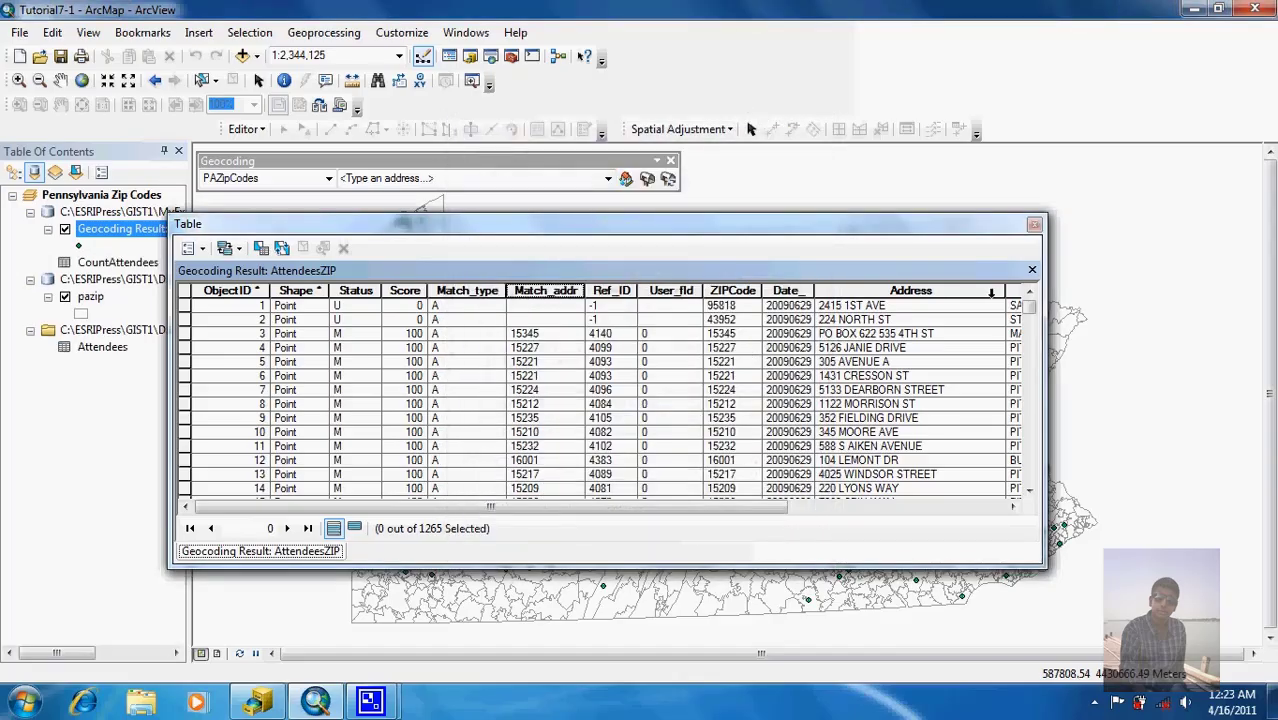
Step: Close the geocoding results table and open the CountAttendees table
{"action": "left_click", "coordinate": [1035, 225]}
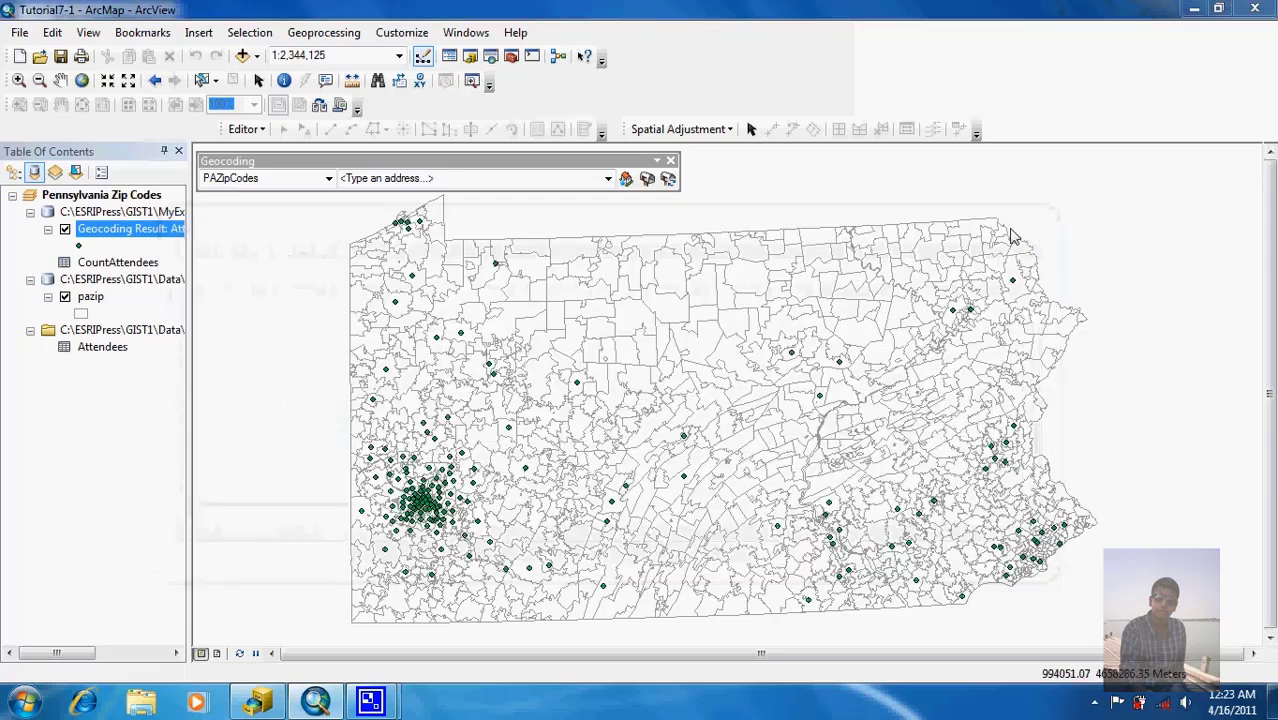
{"action": "left_click", "coordinate": [140, 263]}
{"action": "right_click", "coordinate": [140, 263]}
{"action": "left_click", "coordinate": [172, 272]}
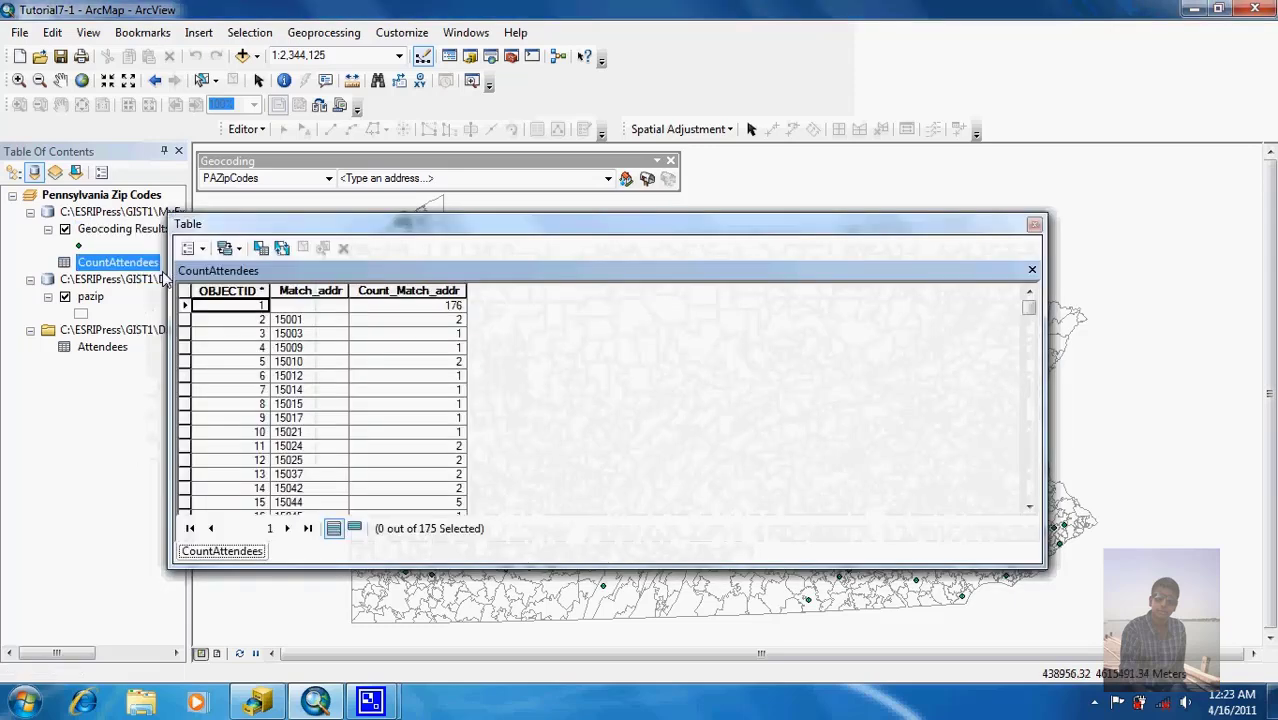
Step: Sort Count_Match_addr descending, review the rows, and close the CountAttendees table
{"action": "right_click", "coordinate": [424, 290]}
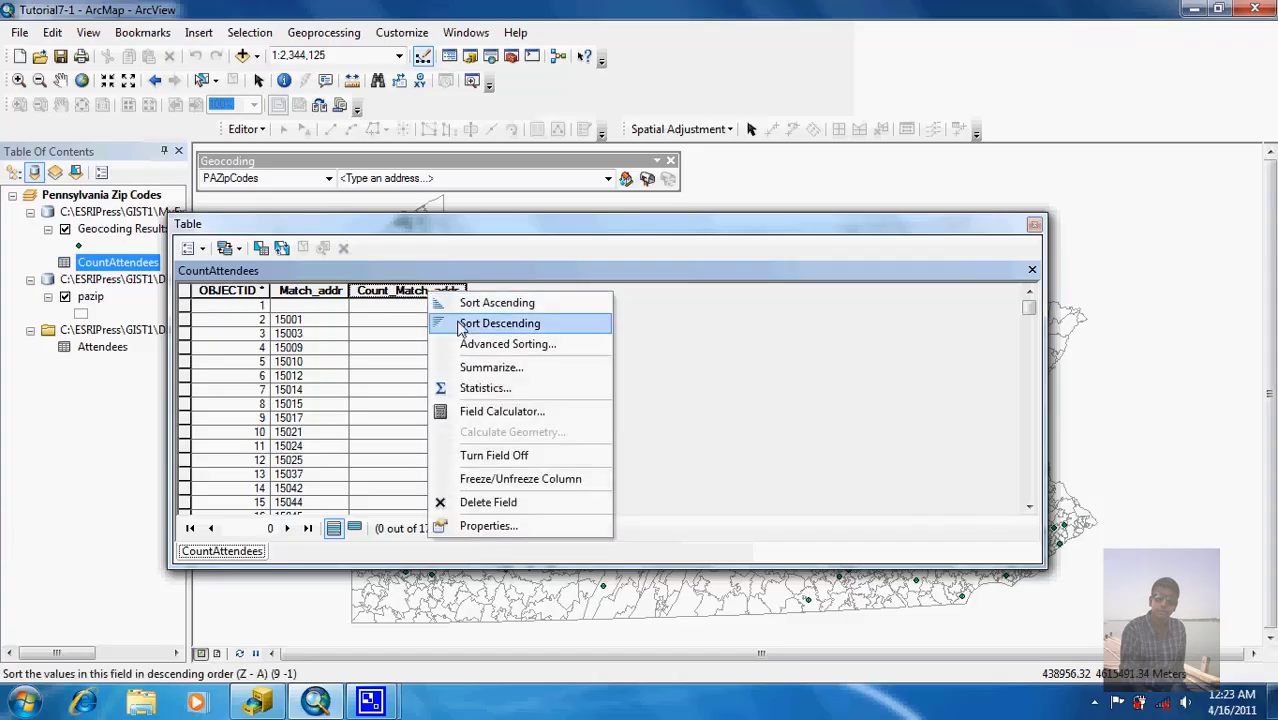
{"action": "left_click", "coordinate": [458, 323]}
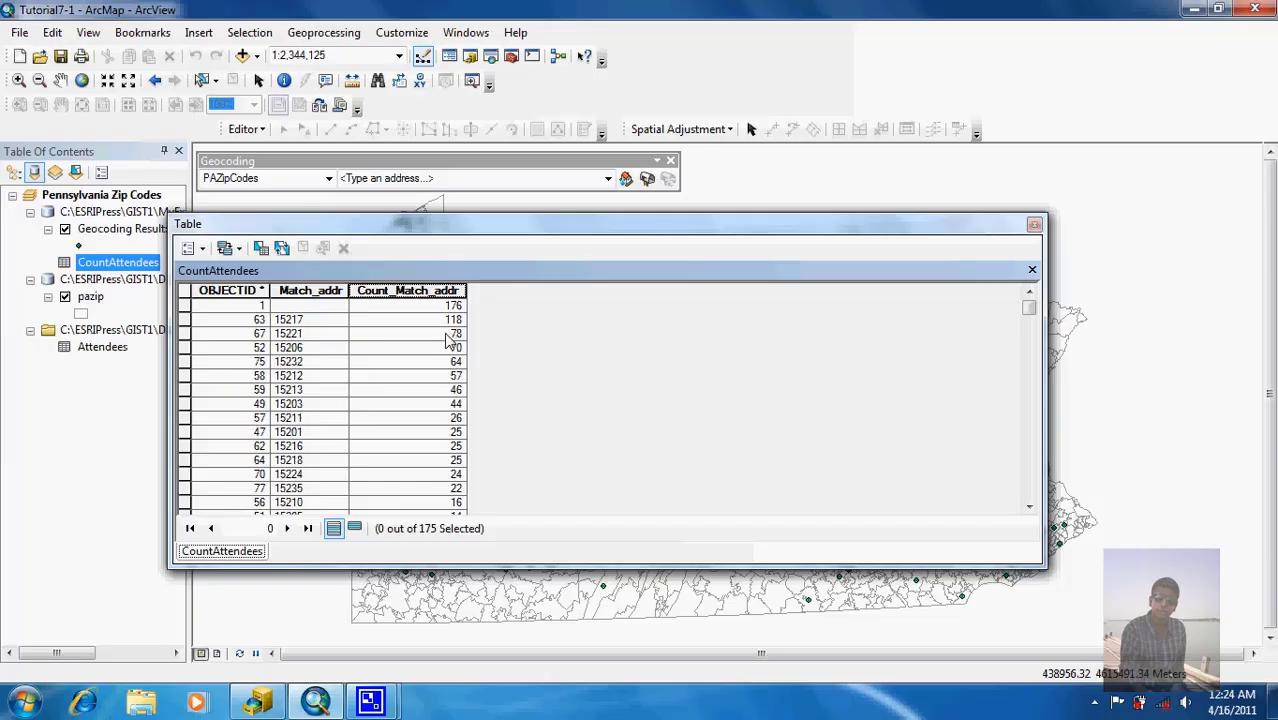
{"action": "mouse_move", "coordinate": [1036, 313]}
{"action": "left_mouse_down"}
{"action": "mouse_move", "coordinate": [1036, 487]}
{"action": "mouse_move", "coordinate": [1036, 302]}
{"action": "left_mouse_up"}
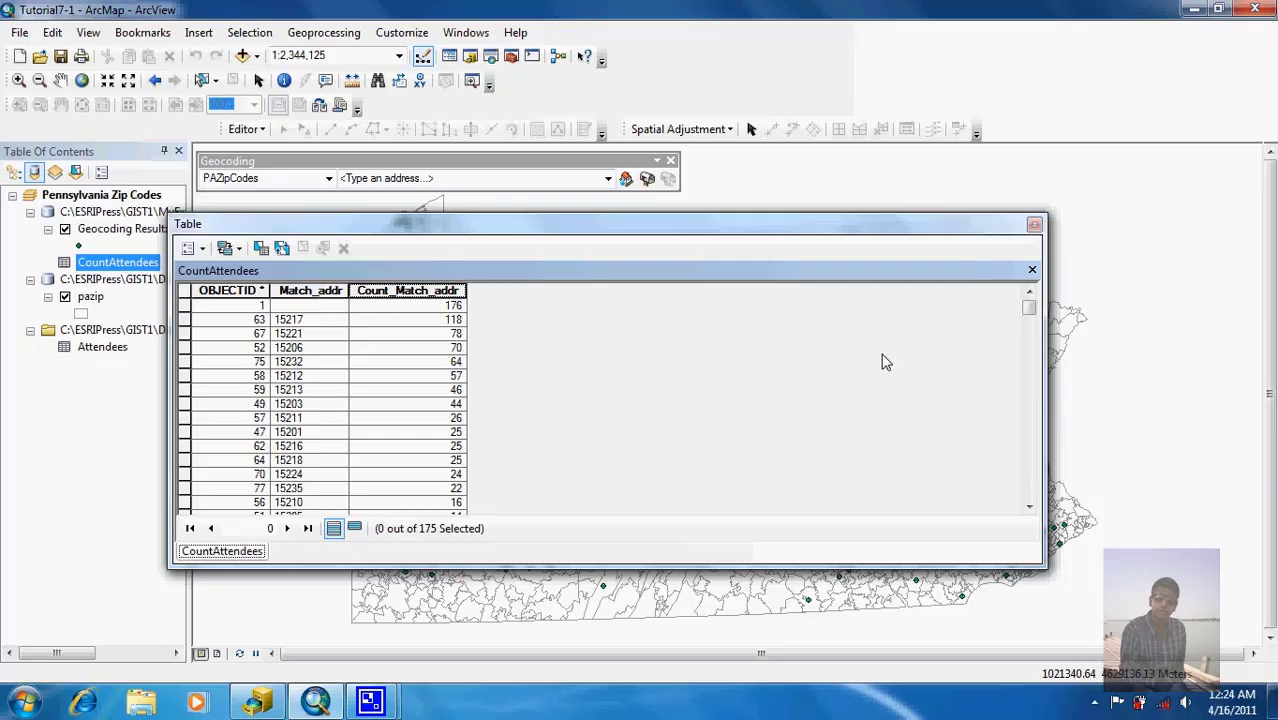
{"action": "left_click", "coordinate": [1034, 225]}
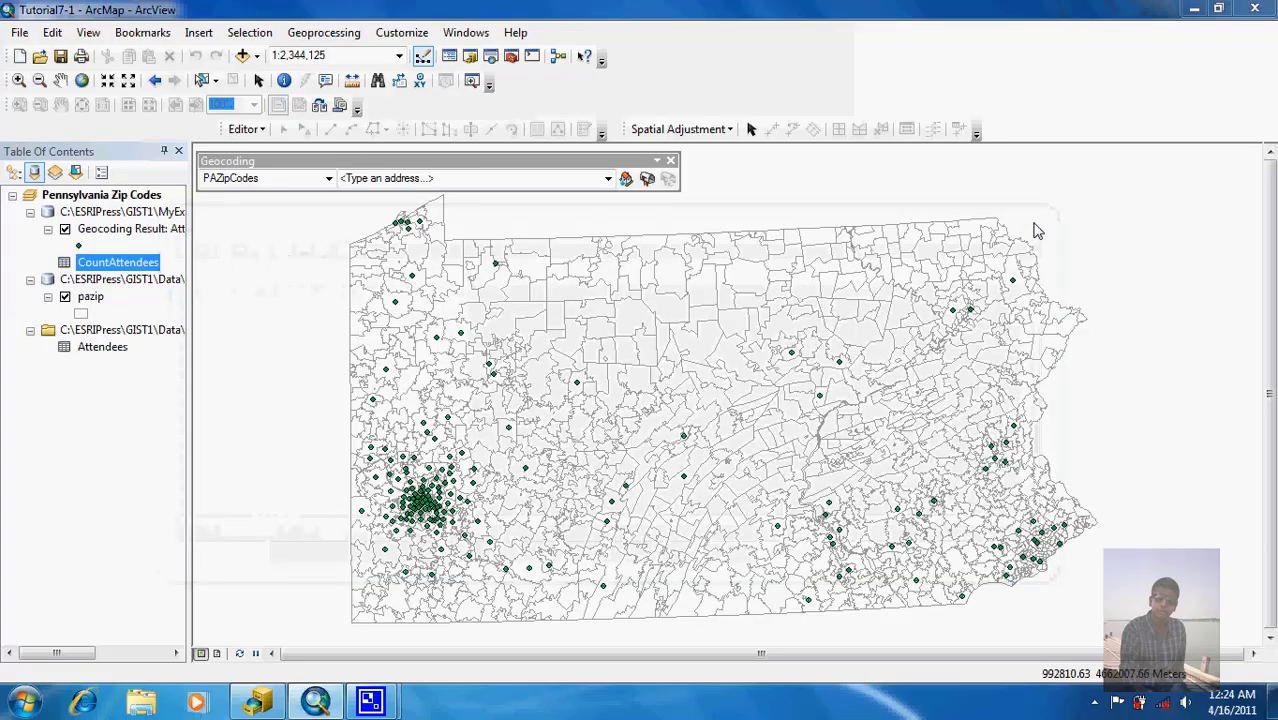
Step: Join CountAttendees to the Geocoding Result layer on Match_addr in both, creating the join-field index
{"action": "right_click", "coordinate": [121, 232]}
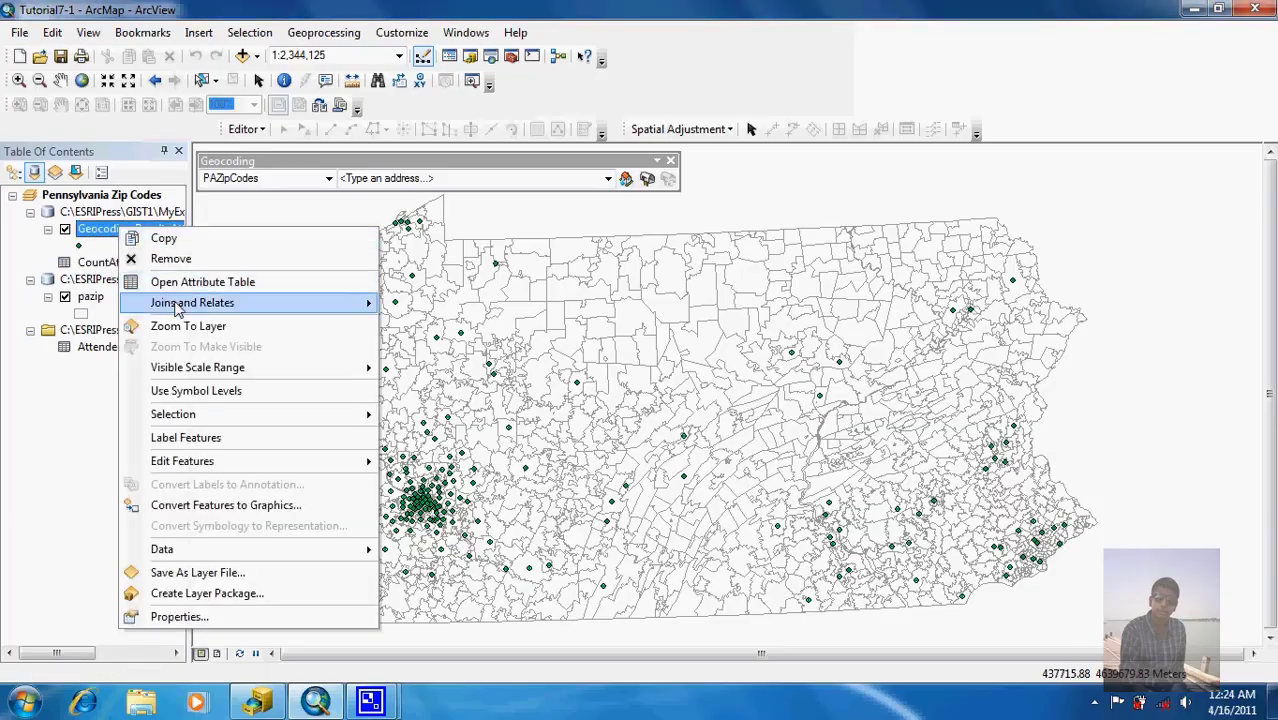
{"action": "mouse_move", "coordinate": [180, 305]}
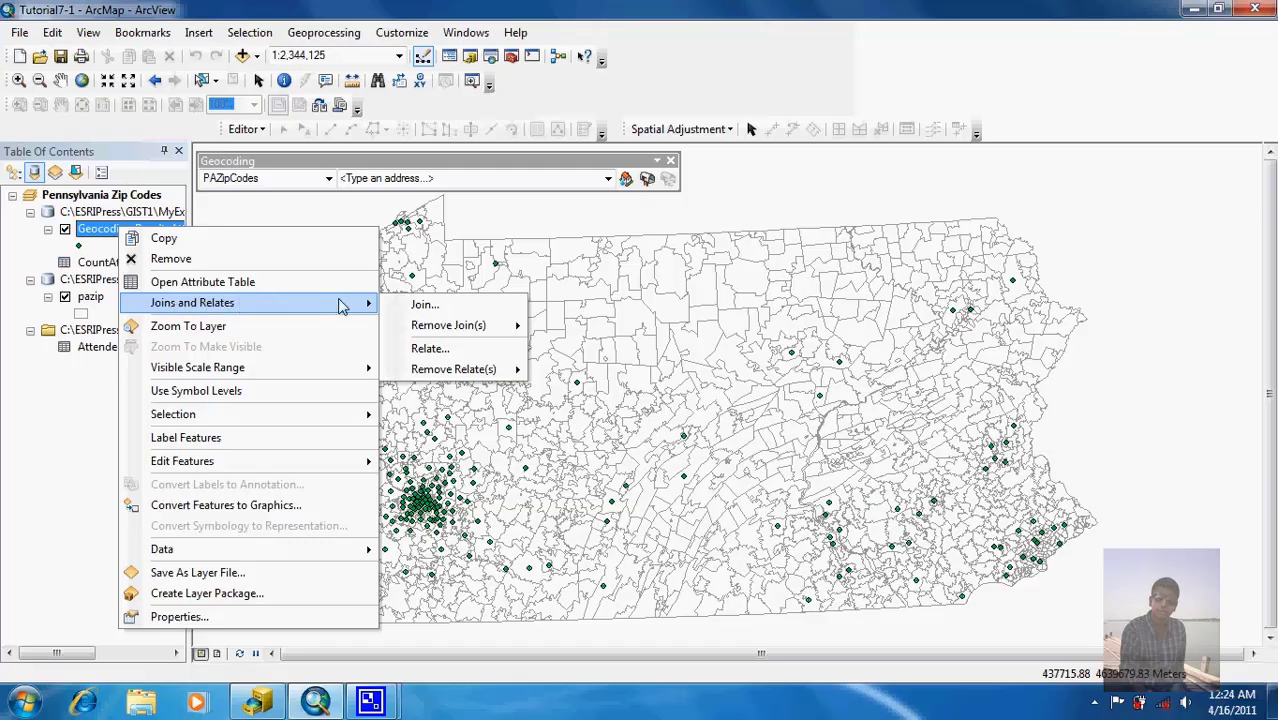
{"action": "left_click", "coordinate": [396, 308]}
{"action": "left_click", "coordinate": [577, 234]}
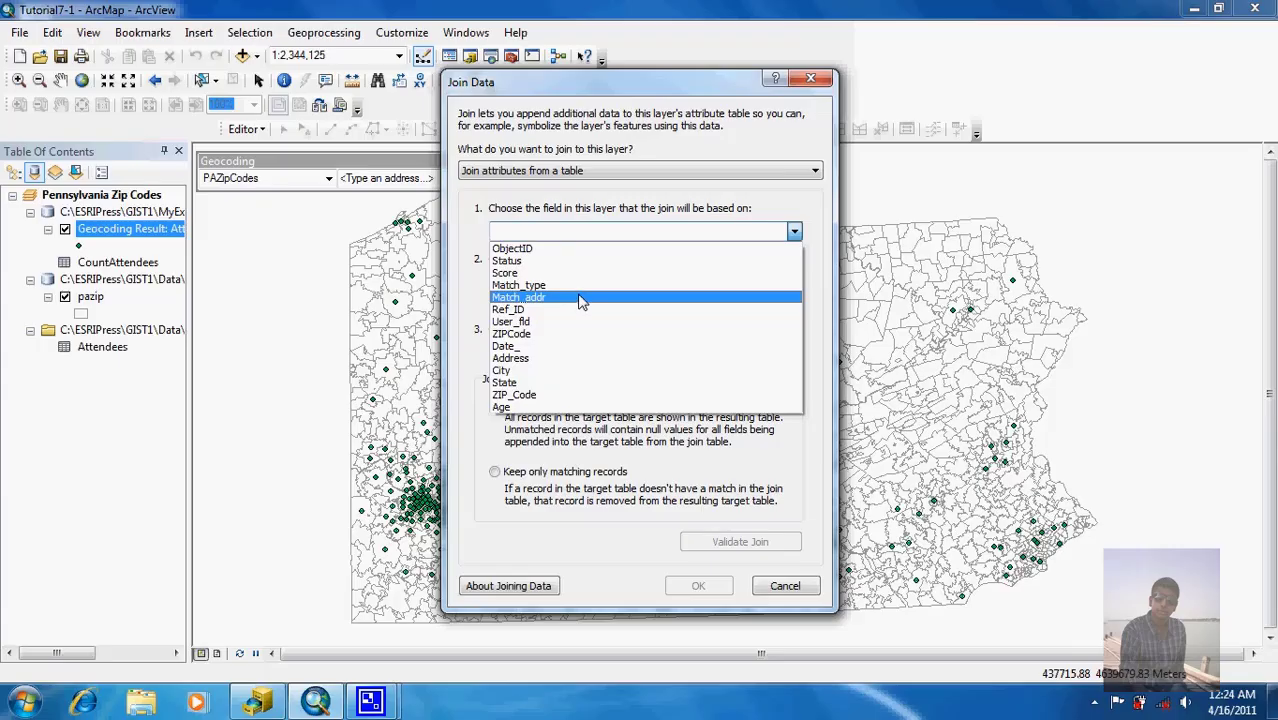
{"action": "left_click", "coordinate": [580, 298]}
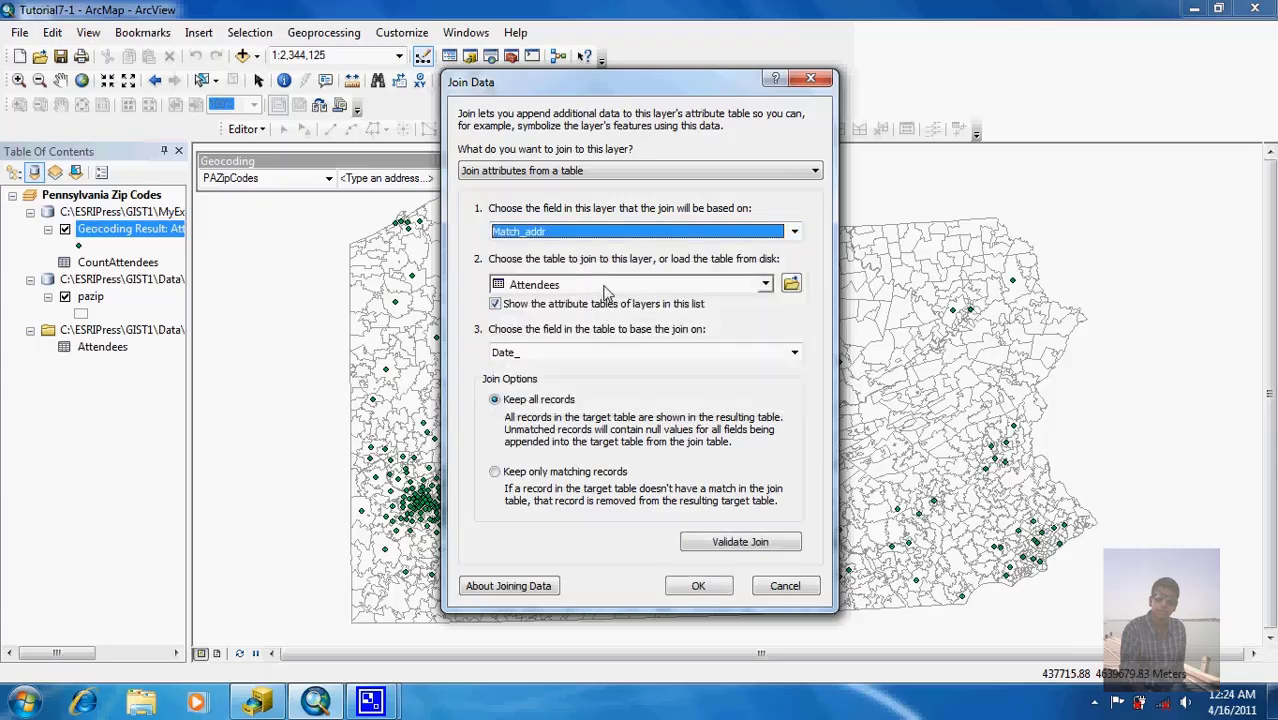
{"action": "left_click", "coordinate": [604, 290]}
{"action": "left_click", "coordinate": [606, 316]}
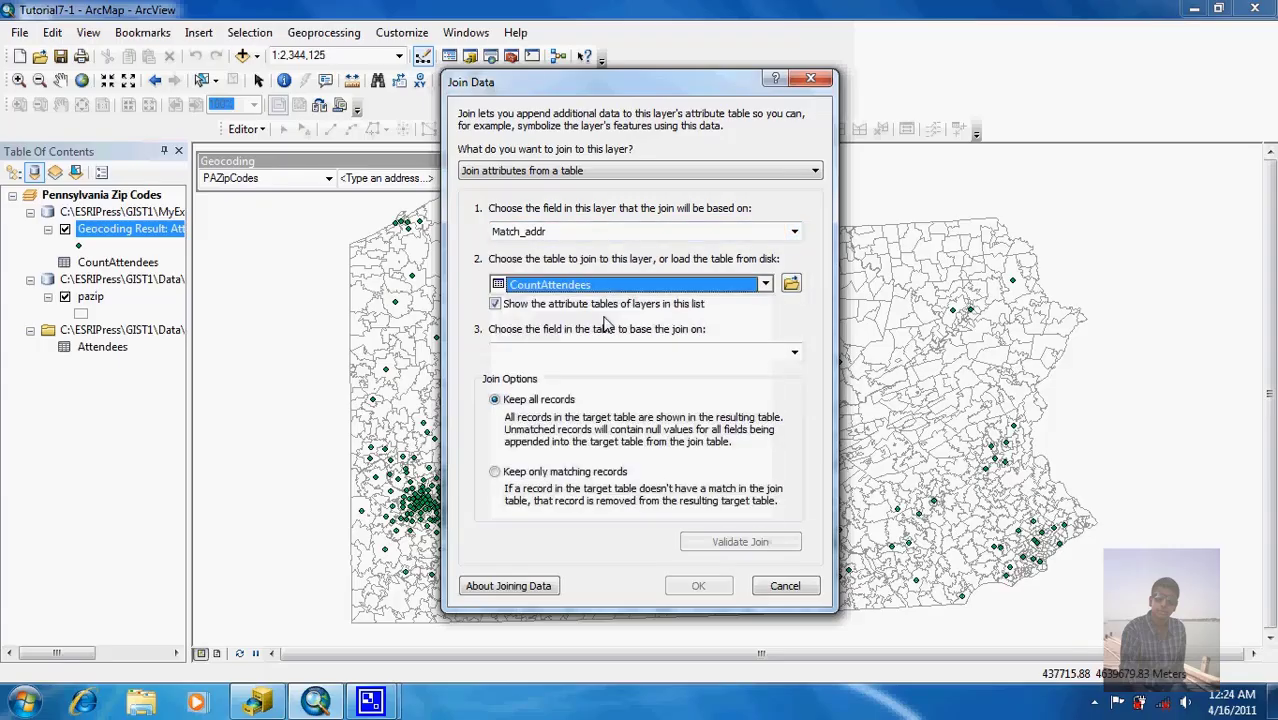
{"action": "left_click", "coordinate": [604, 352]}
{"action": "left_click", "coordinate": [604, 366]}
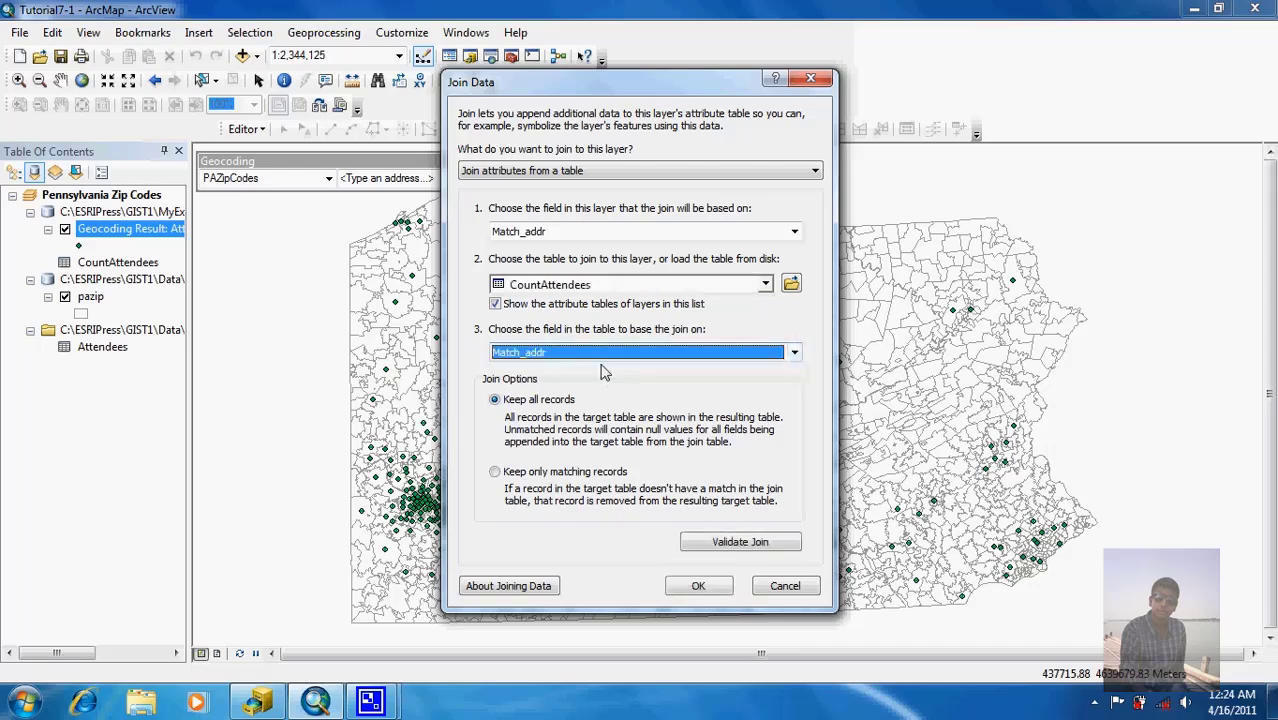
{"action": "left_click", "coordinate": [696, 587]}
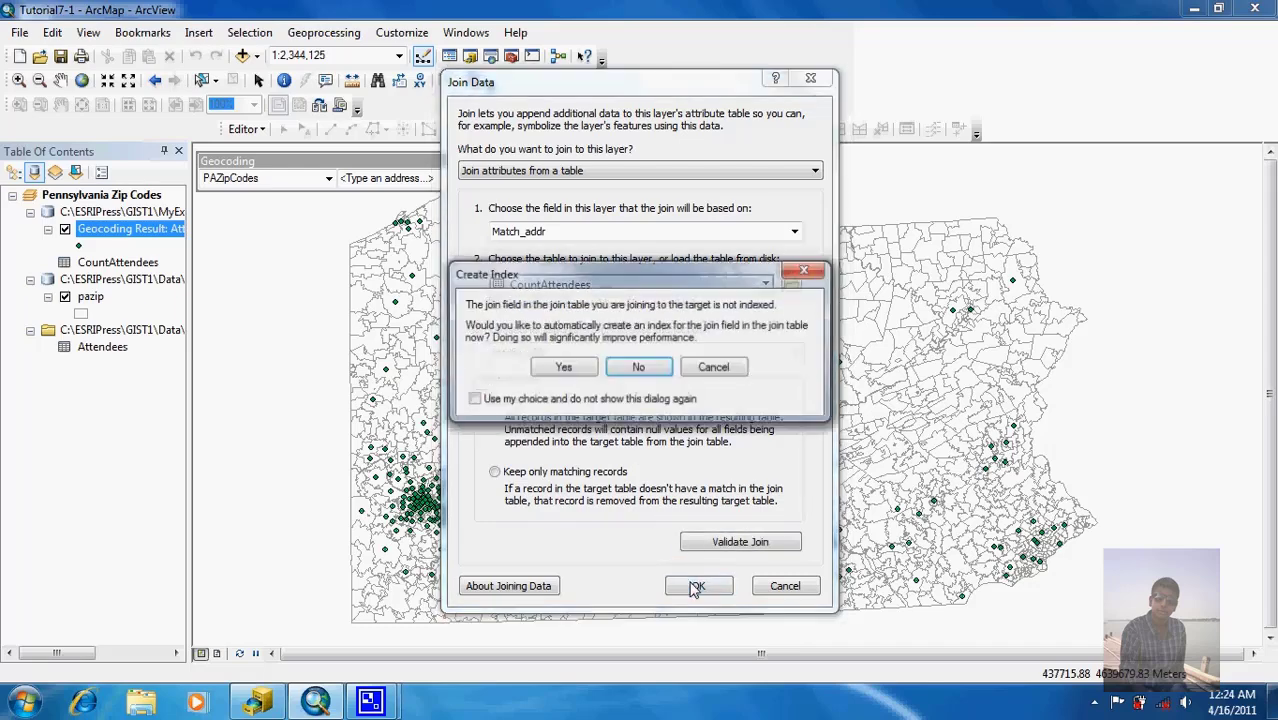
{"action": "left_click", "coordinate": [563, 368]}
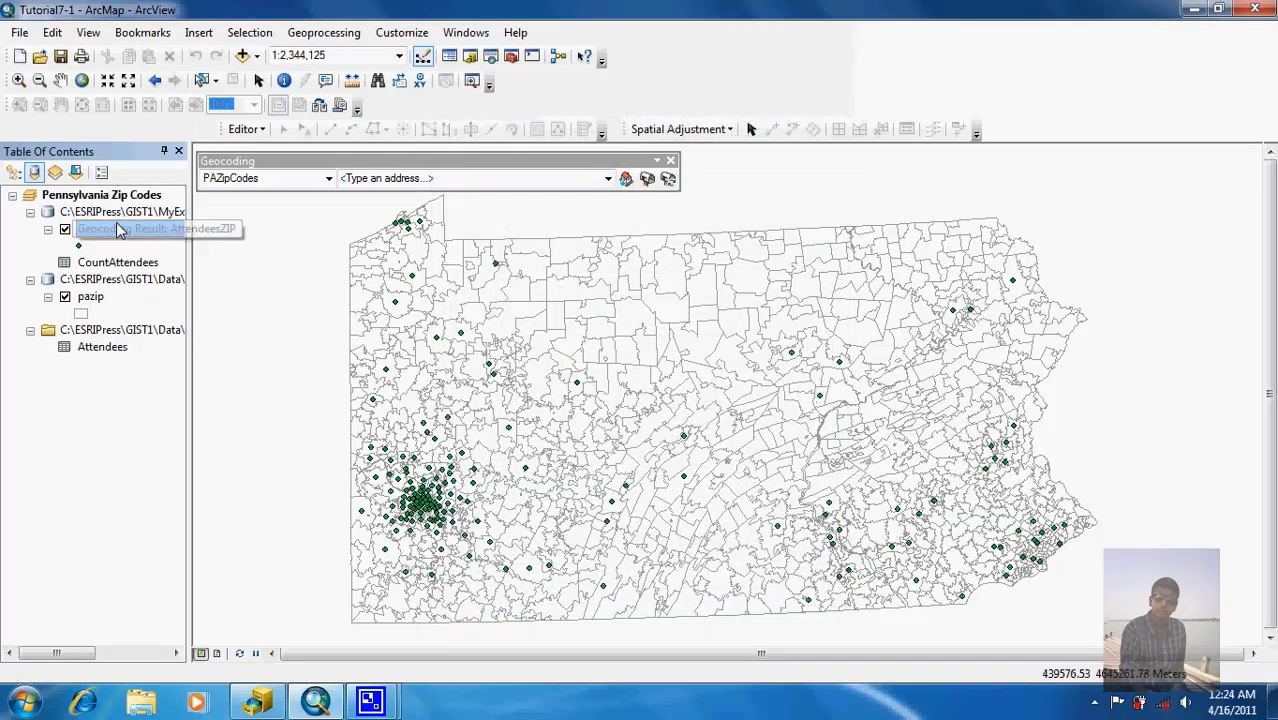
Step: Symbolize the geocoding layer as graduated symbols by Count_Match_addr, classified by Quantile into 5 classes
{"action": "double_click", "coordinate": [107, 232]}
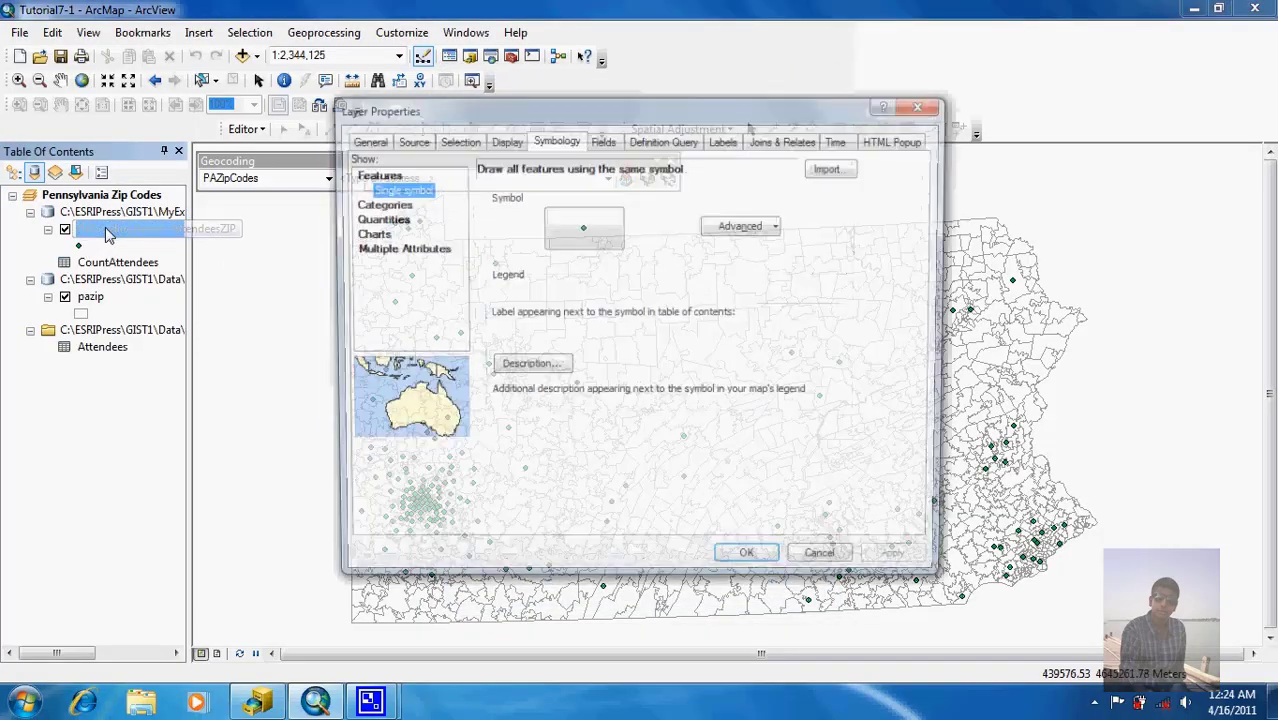
{"action": "left_click", "coordinate": [370, 220]}
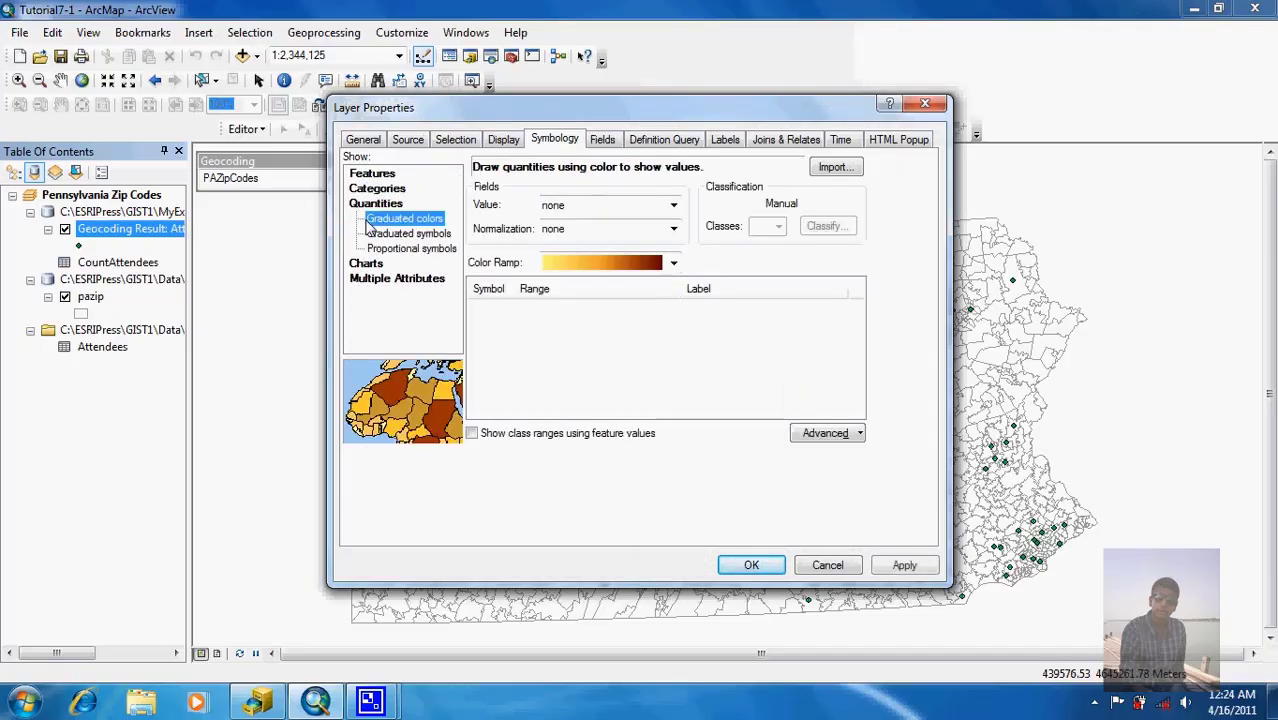
{"action": "left_click", "coordinate": [380, 234]}
{"action": "left_click", "coordinate": [610, 206]}
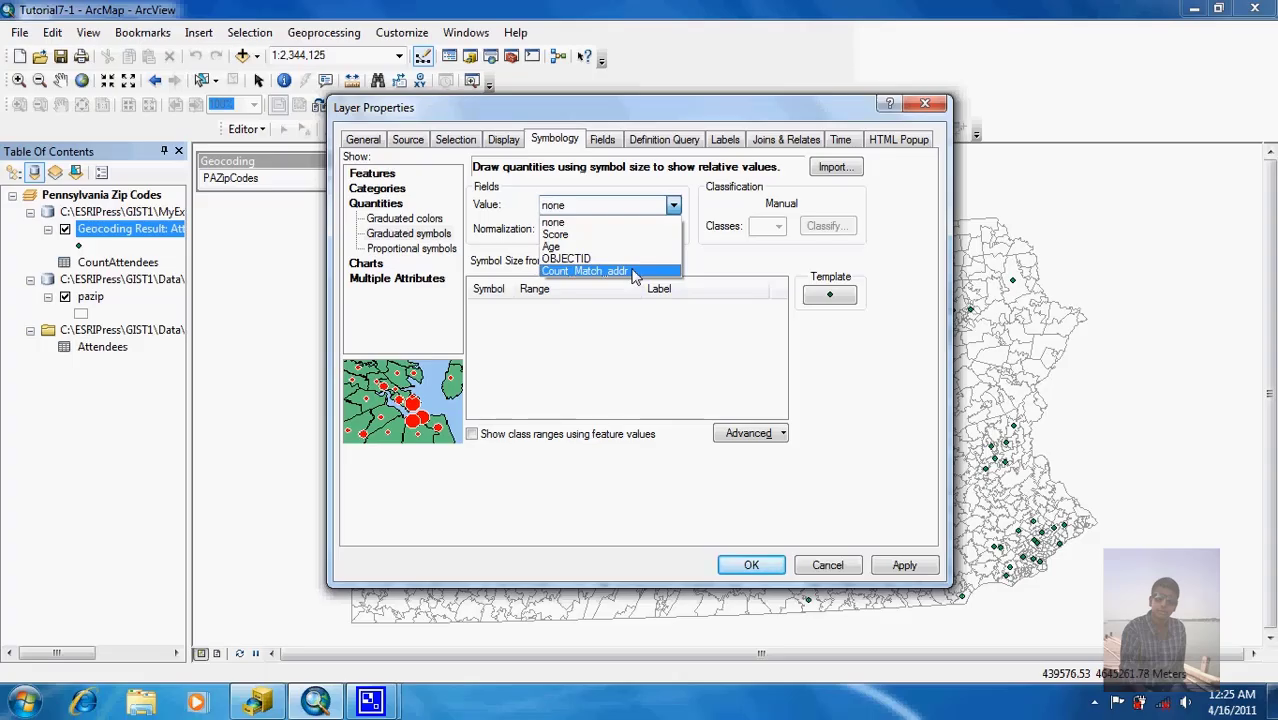
{"action": "left_click", "coordinate": [634, 272]}
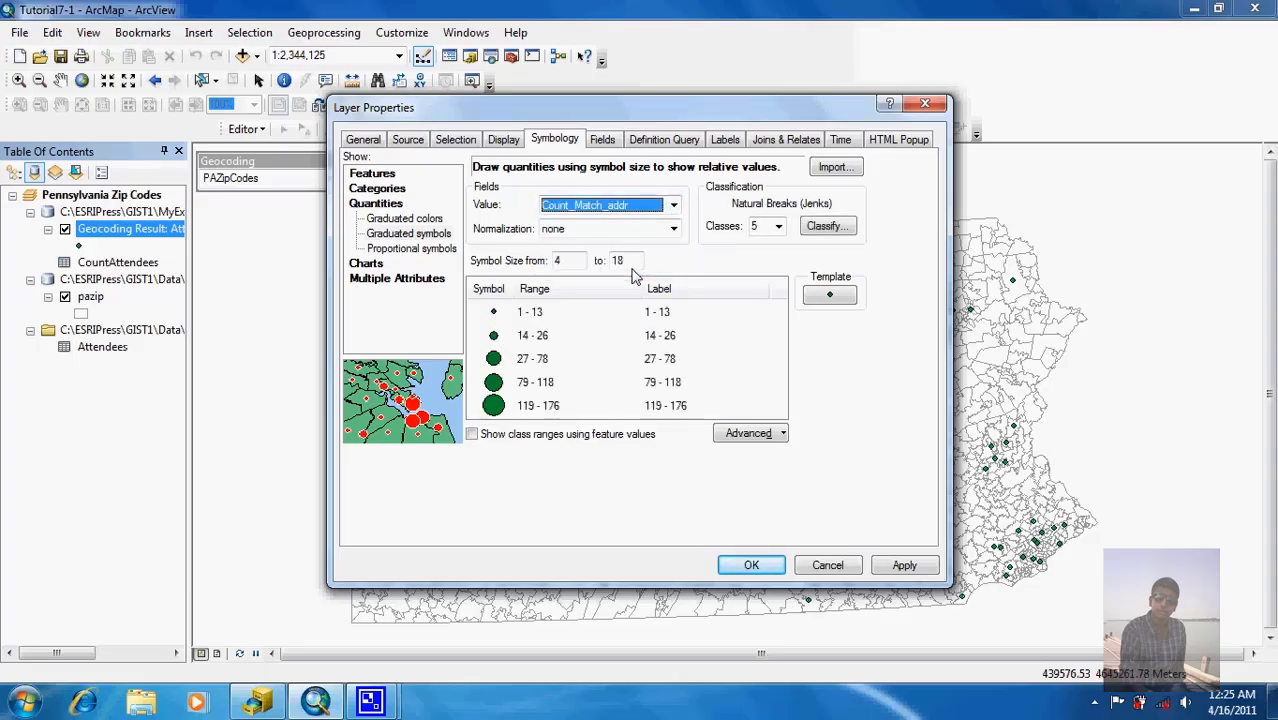
{"action": "left_click", "coordinate": [810, 229]}
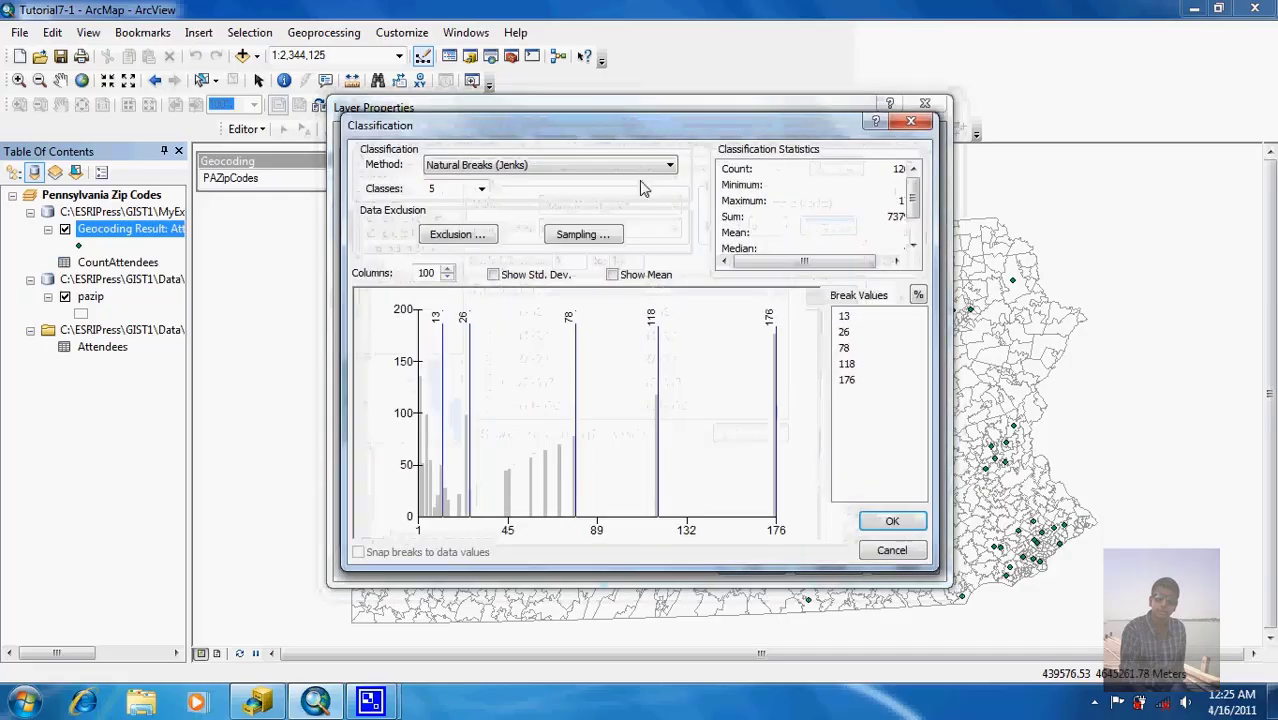
{"action": "left_click", "coordinate": [600, 167]}
{"action": "left_click", "coordinate": [585, 222]}
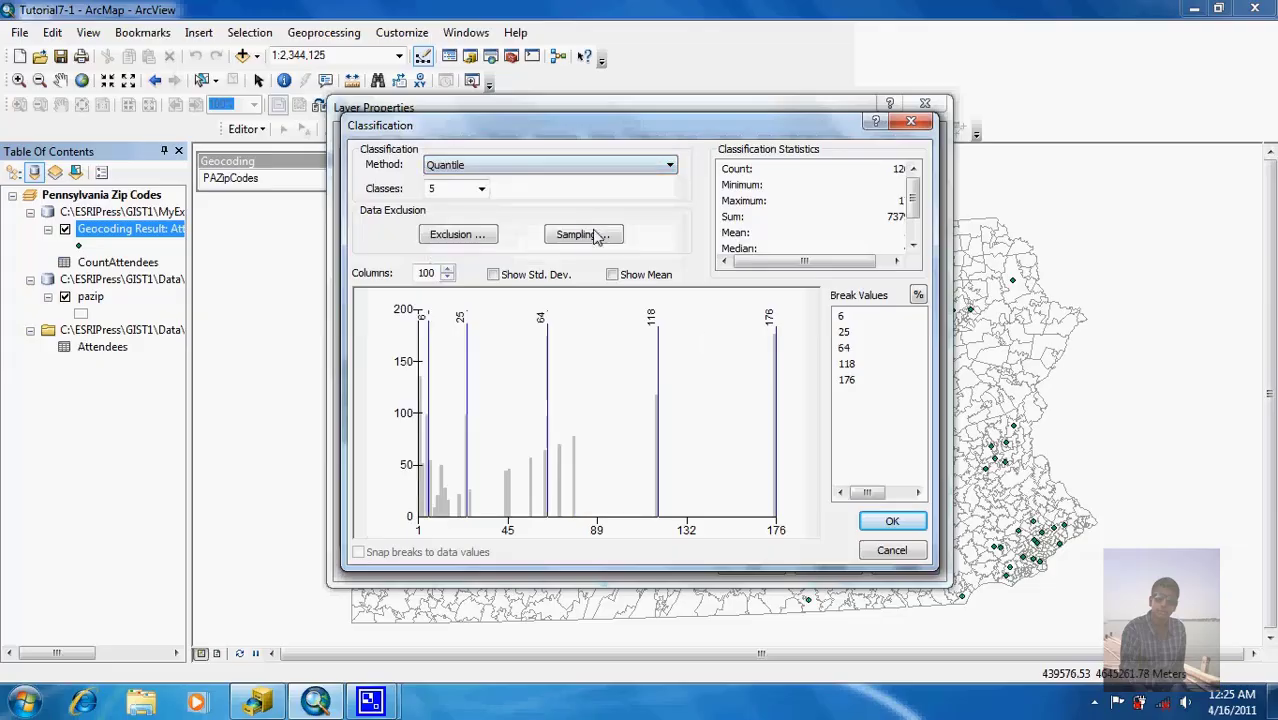
{"action": "left_click", "coordinate": [889, 521]}
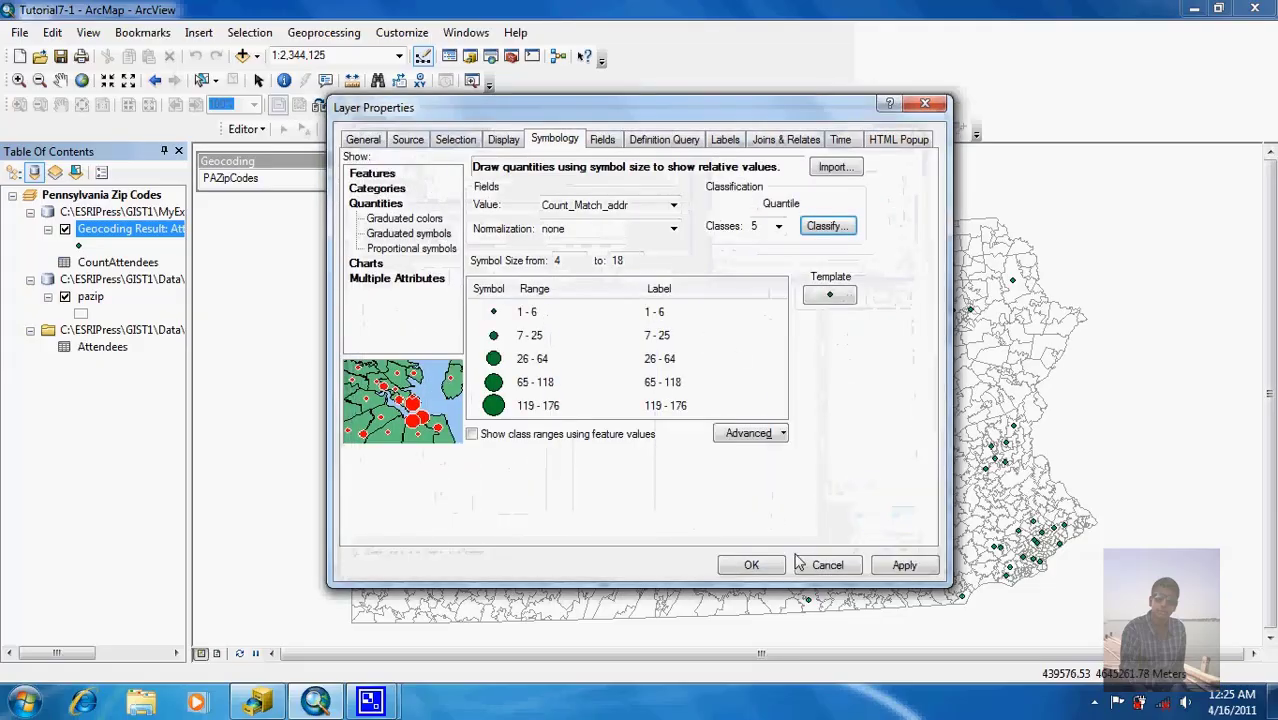
{"action": "left_click", "coordinate": [752, 566]}
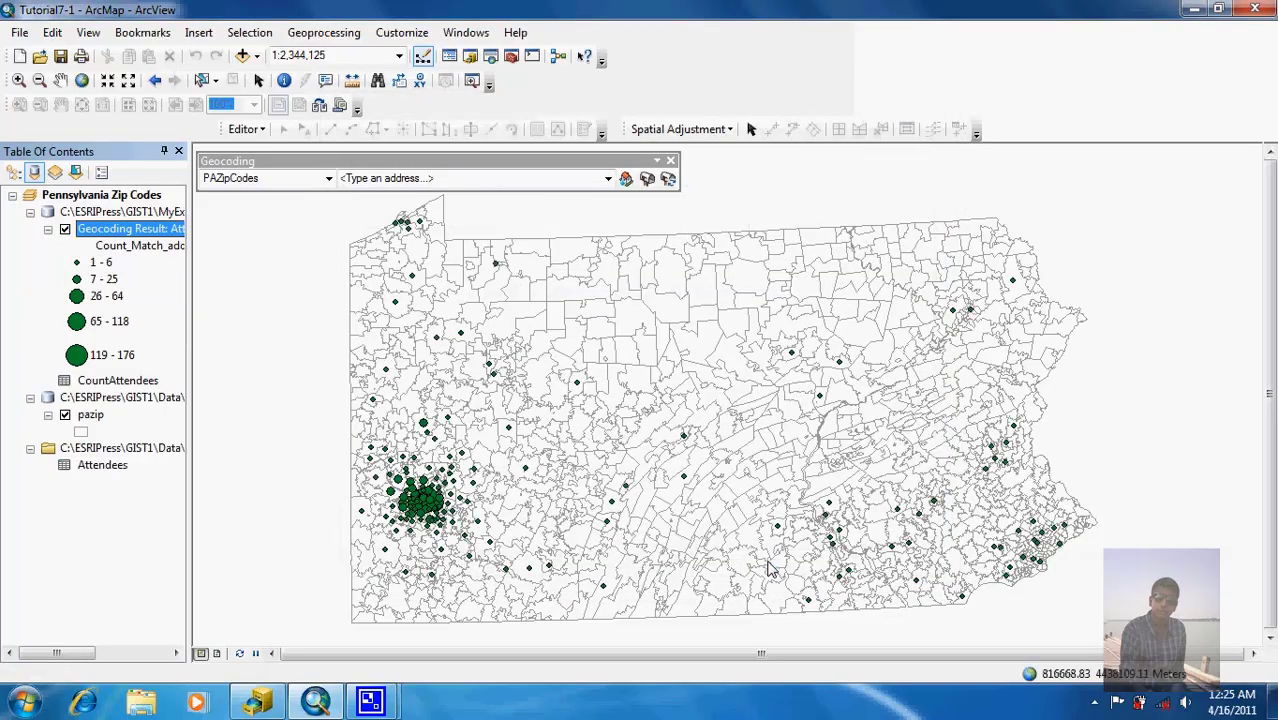
Step: Zoom in on the southwestern Pennsylvania cluster of large attendee circles
{"action": "left_click", "coordinate": [18, 80]}
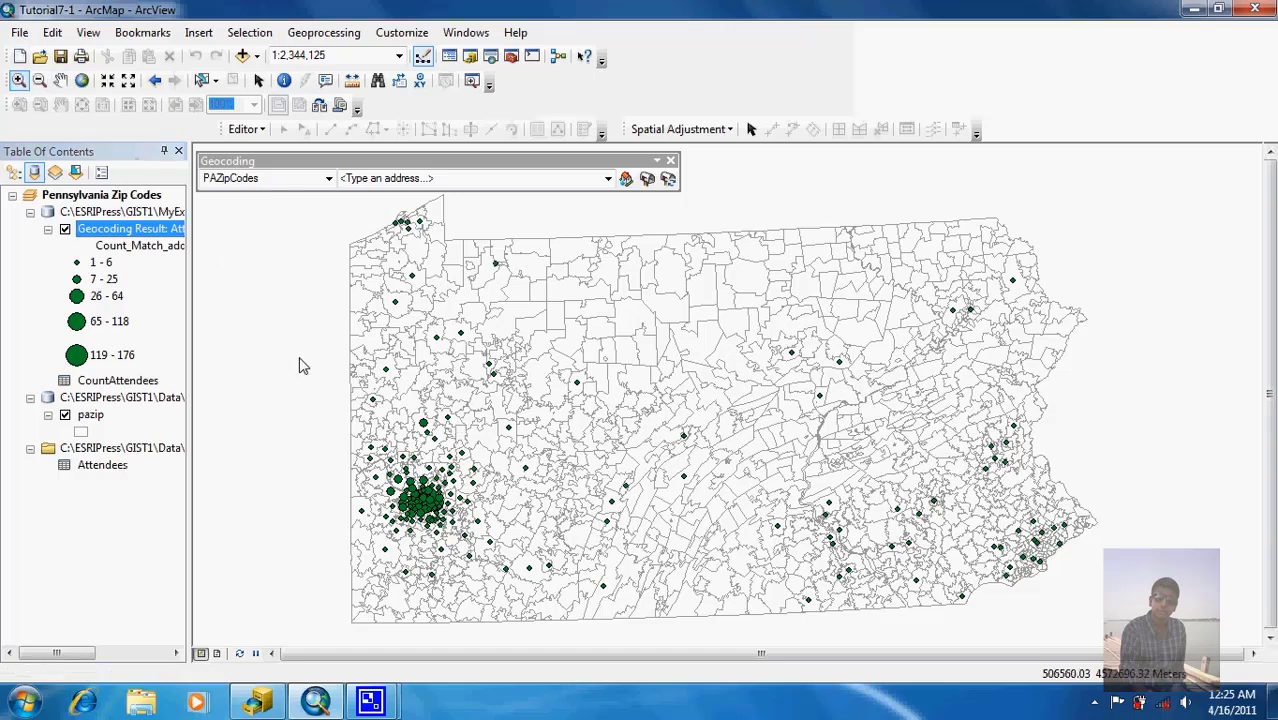
{"action": "left_click_drag", "start_coordinate": [377, 447], "coordinate": [505, 572]}
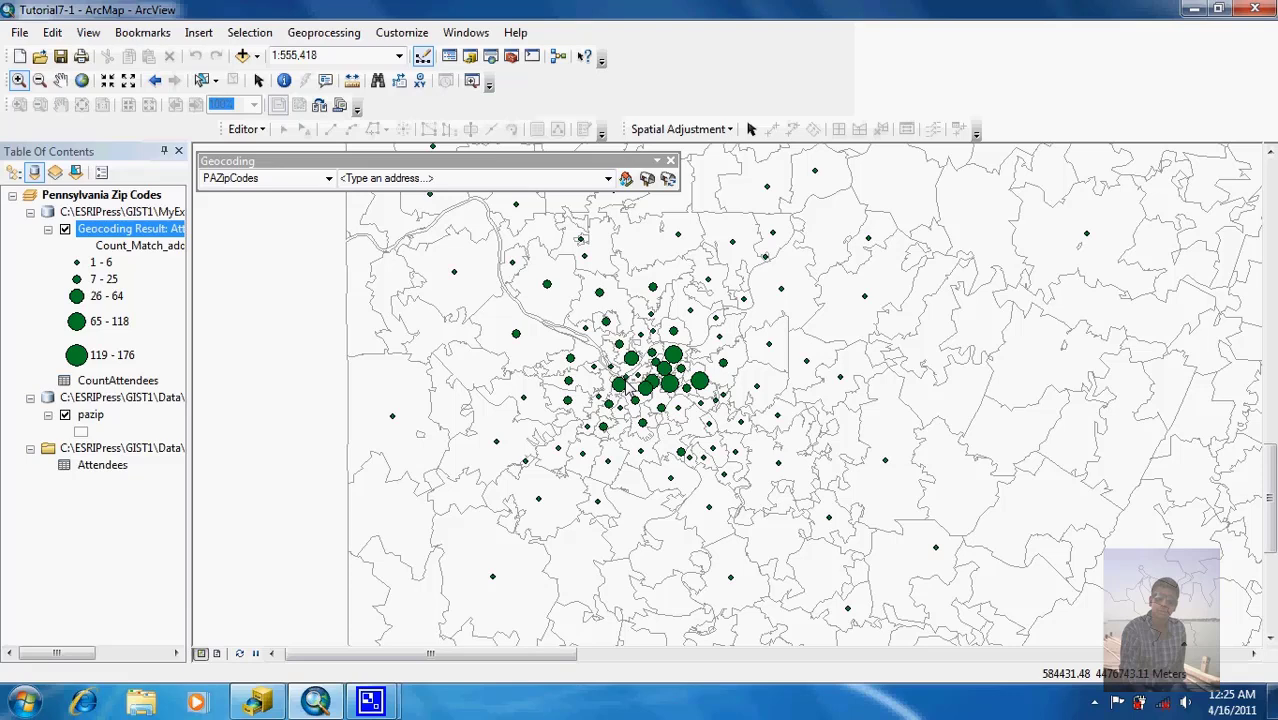
{"action": "left_click", "coordinate": [128, 231]}
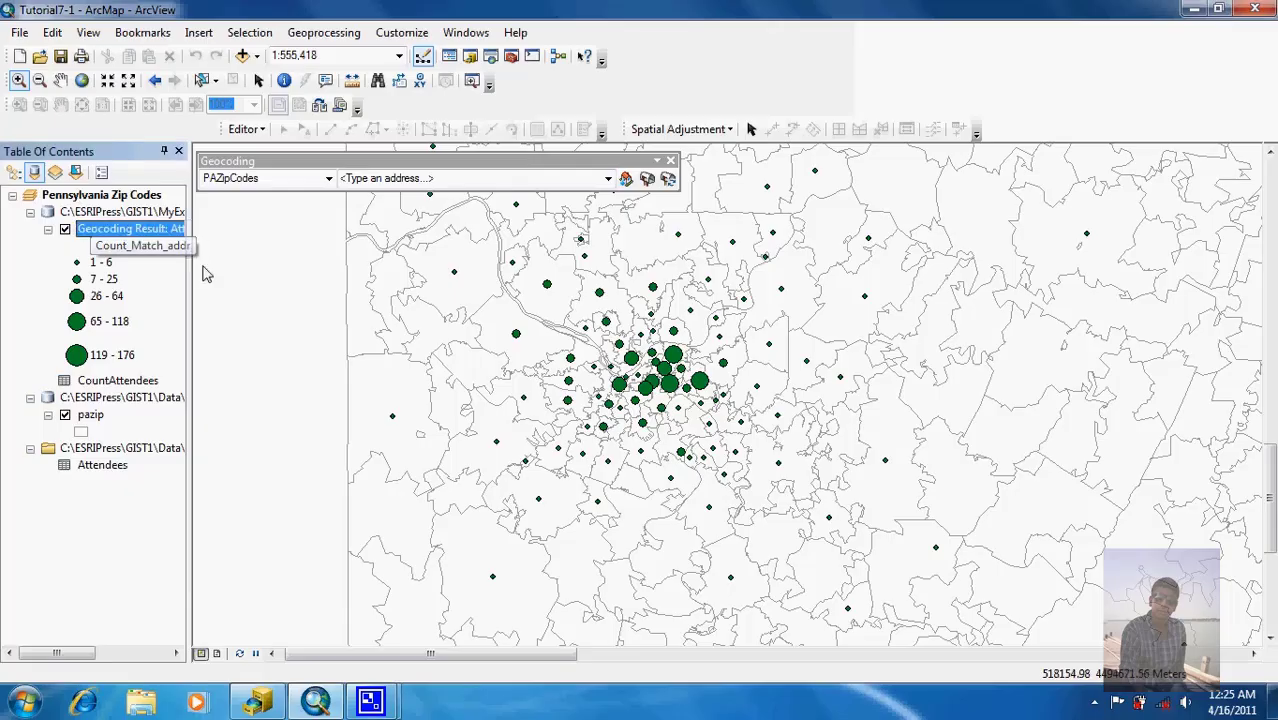
Step: Open Interactive Rematch for the geocoded addresses and make the dialog taller
{"action": "left_click", "coordinate": [669, 179]}
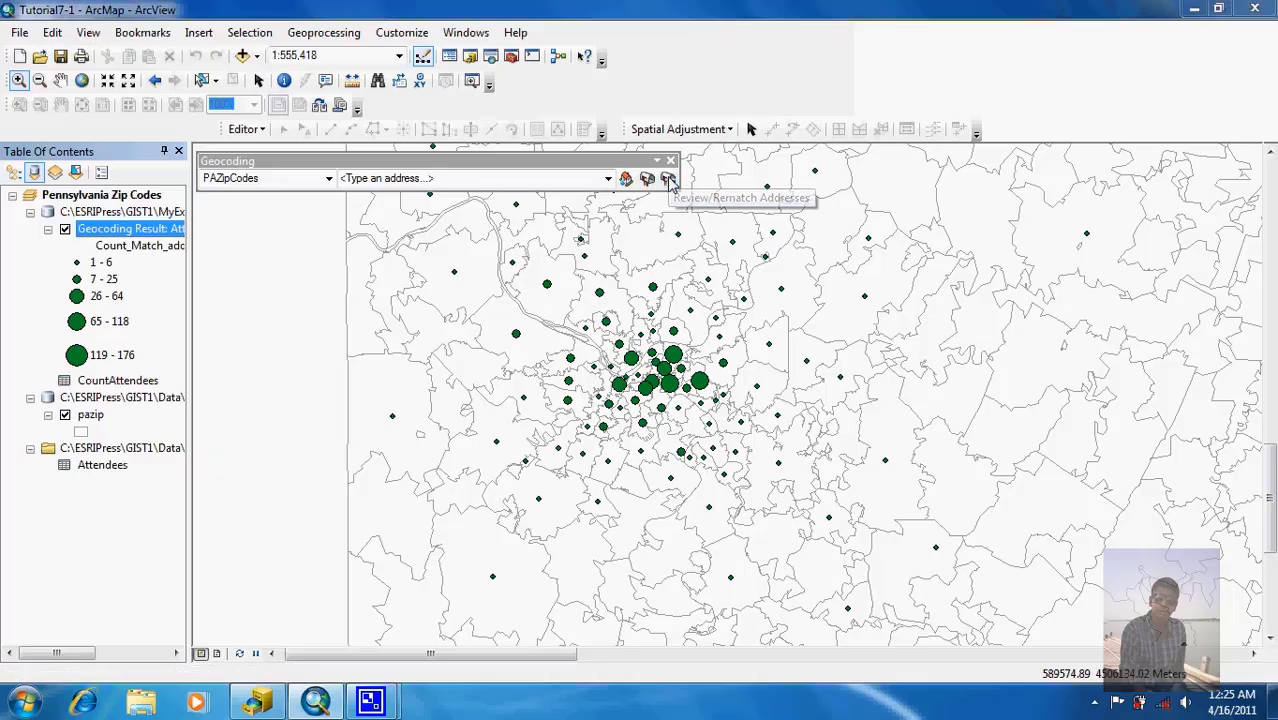
{"action": "left_click", "coordinate": [669, 179]}
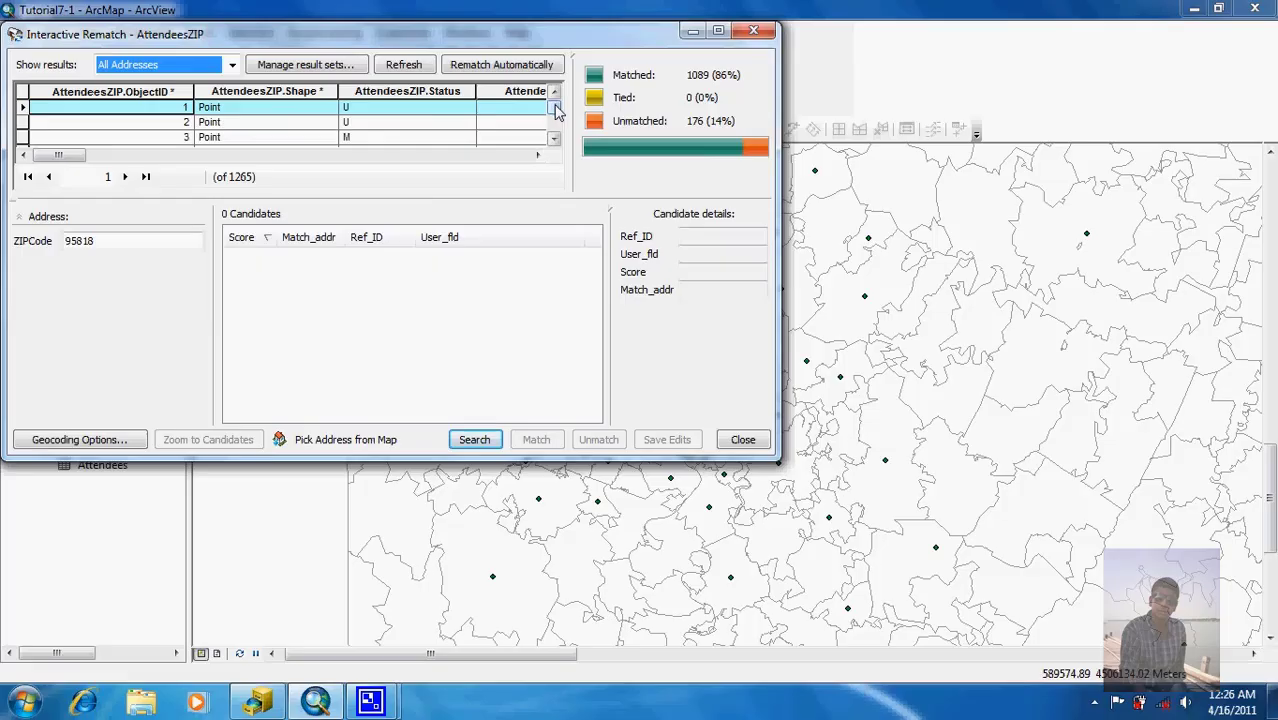
{"action": "left_click_drag", "start_coordinate": [555, 105], "coordinate": [555, 104]}
{"action": "left_click_drag", "start_coordinate": [456, 460], "coordinate": [455, 622]}
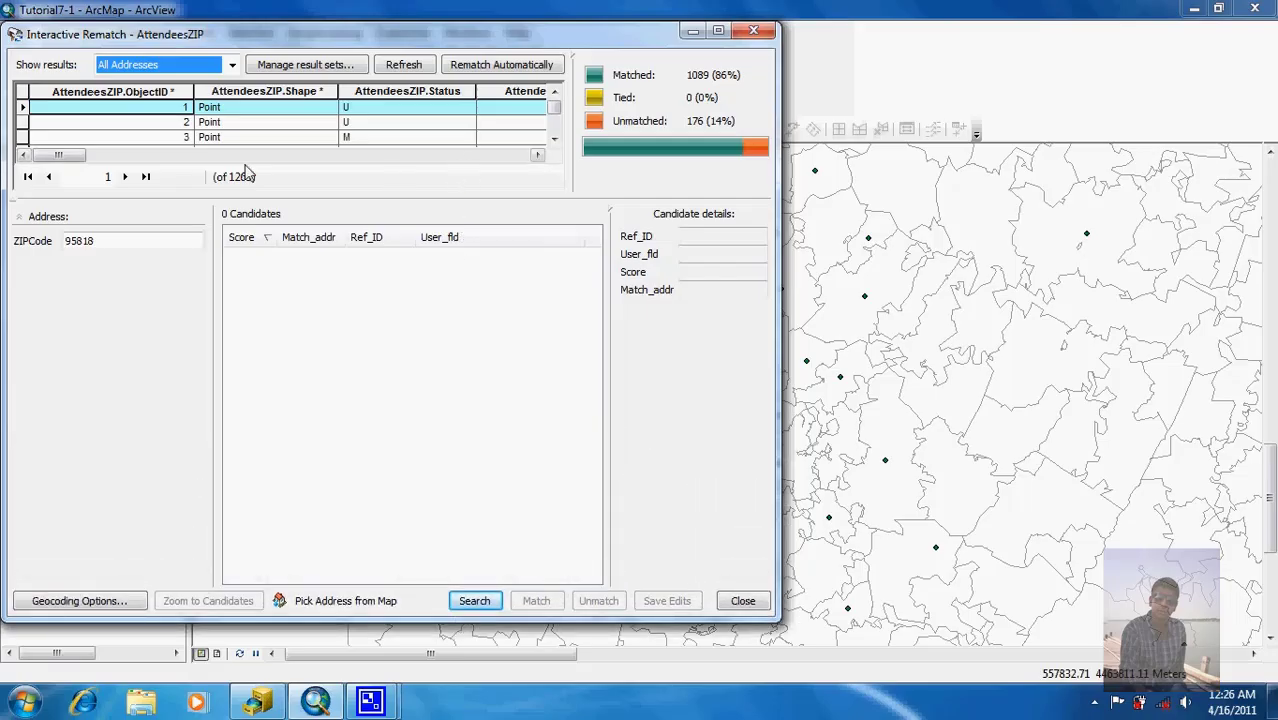
Step: Scroll the rematch results down to row 50 and select that unmatched record
{"action": "left_click", "coordinate": [554, 140]}
{"action": "triple_click", "coordinate": [554, 140]}
{"action": "double_click", "coordinate": [554, 140]}
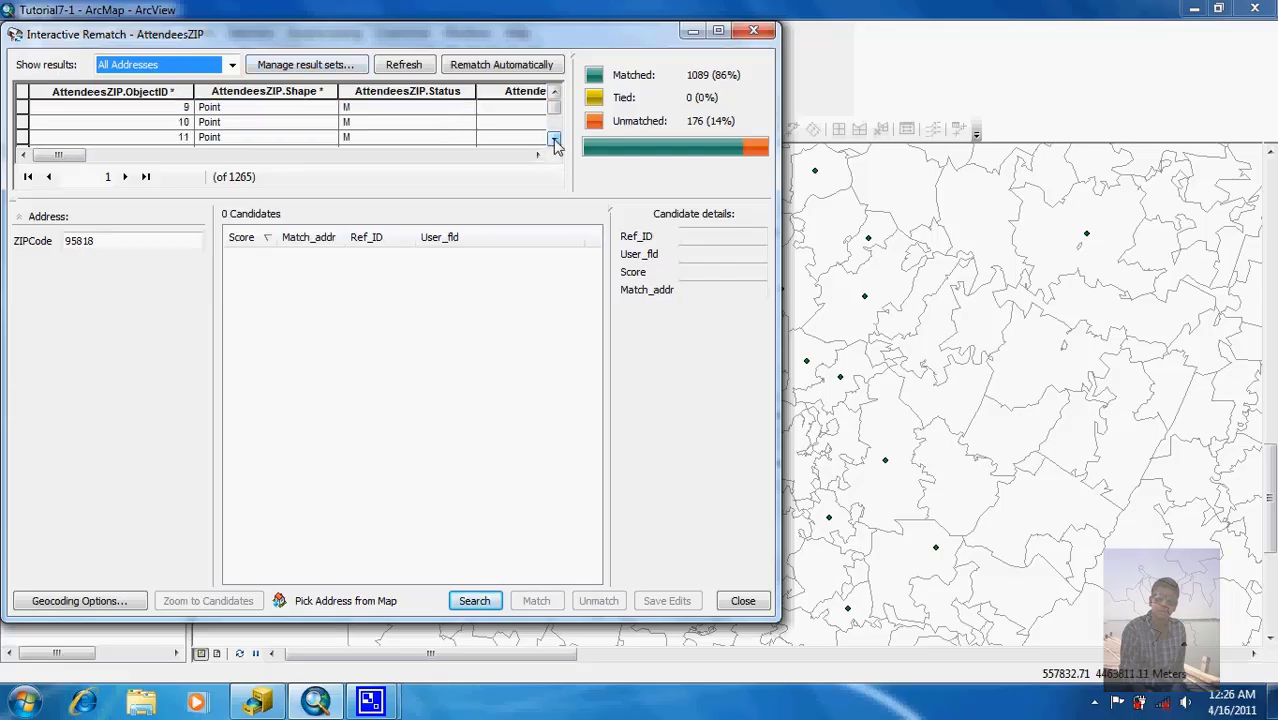
{"action": "double_click", "coordinate": [554, 140]}
{"action": "triple_click", "coordinate": [554, 140]}
{"action": "left_click", "coordinate": [554, 140]}
{"action": "double_click", "coordinate": [554, 140]}
{"action": "double_click", "coordinate": [554, 140]}
{"action": "double_click", "coordinate": [554, 140]}
{"action": "double_click", "coordinate": [554, 140]}
{"action": "double_click", "coordinate": [554, 140]}
{"action": "triple_click", "coordinate": [554, 140]}
{"action": "double_click", "coordinate": [554, 140]}
{"action": "left_click", "coordinate": [554, 140]}
{"action": "left_click", "coordinate": [554, 140]}
{"action": "left_click", "coordinate": [554, 140]}
{"action": "left_click", "coordinate": [23, 122]}
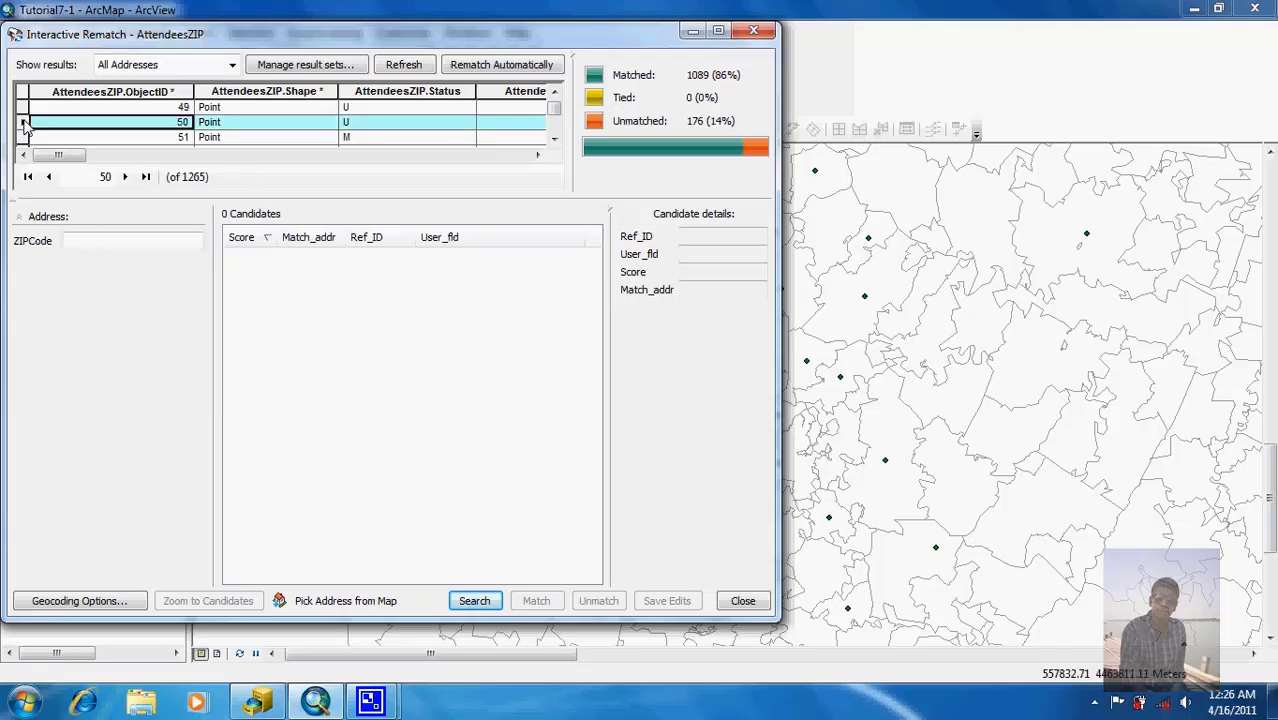
{"action": "left_click", "coordinate": [97, 243]}
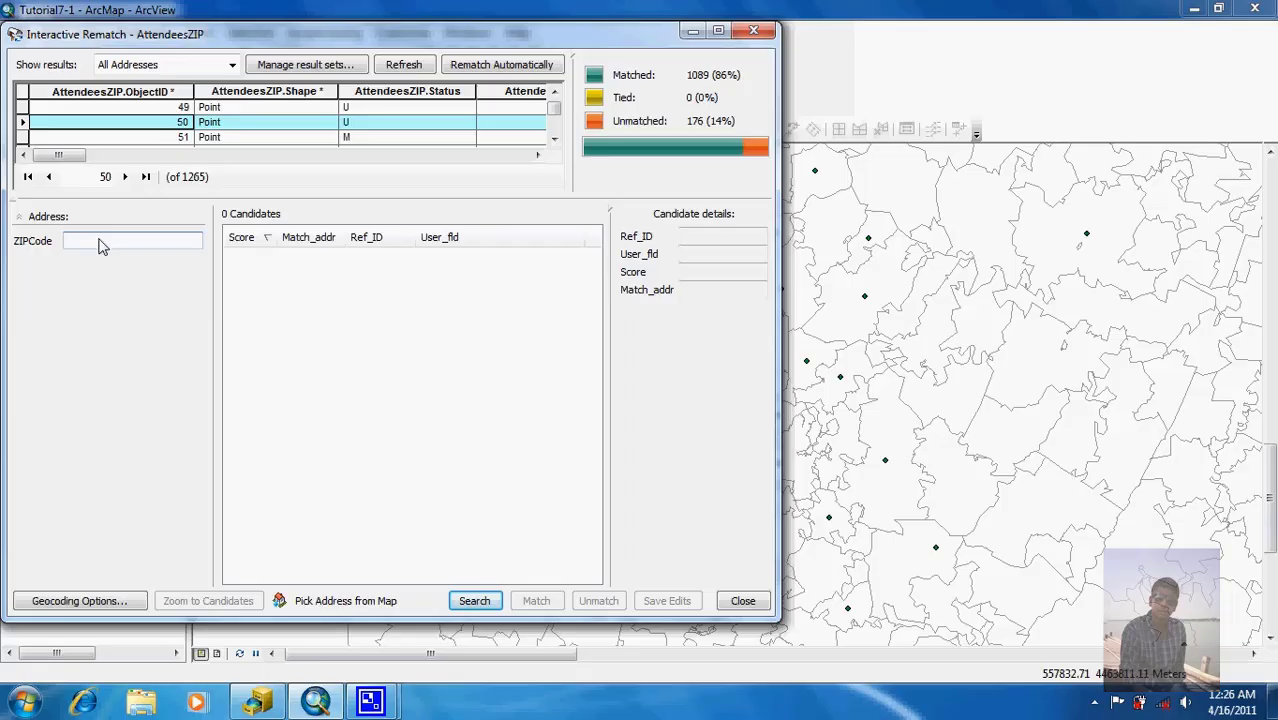
Step: Widen the dialog and narrow the Address, City, State and ZIP_Code columns to reveal the blank ZIP
{"action": "left_click_drag", "start_coordinate": [80, 156], "coordinate": [341, 143]}
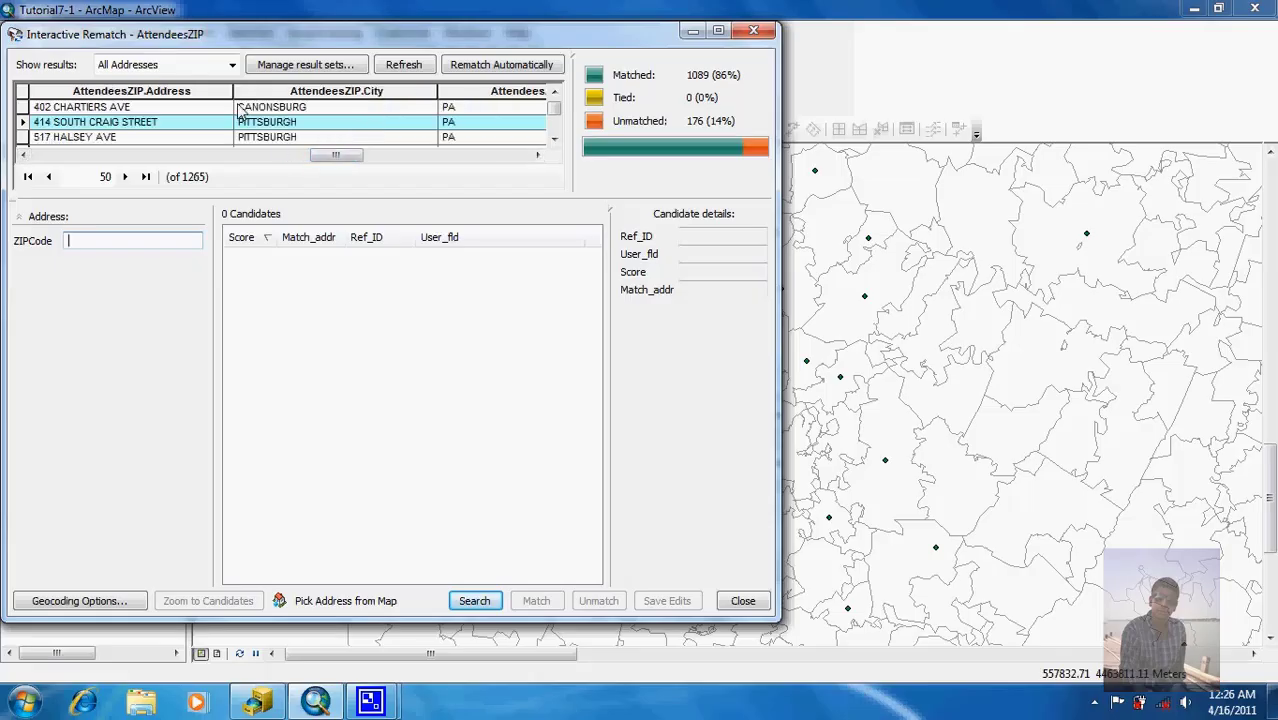
{"action": "left_click_drag", "start_coordinate": [229, 97], "coordinate": [161, 98]}
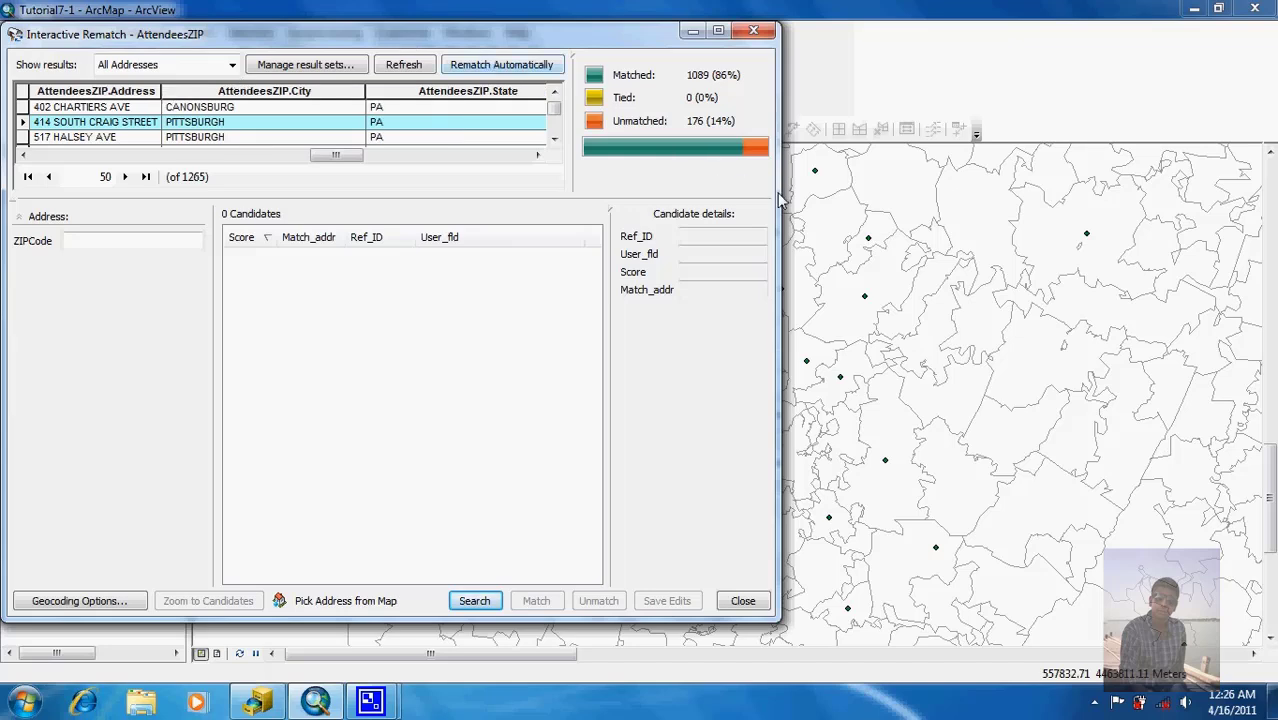
{"action": "left_click_drag", "start_coordinate": [780, 202], "coordinate": [1072, 212]}
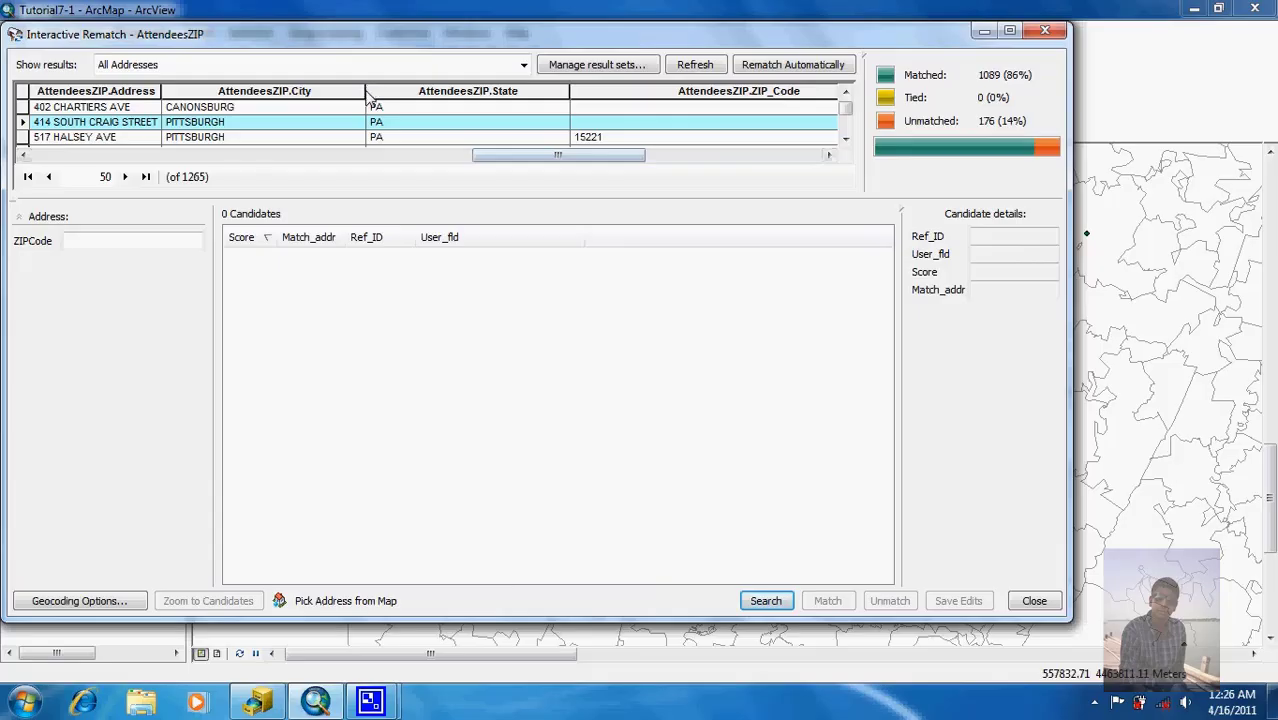
{"action": "left_click_drag", "start_coordinate": [366, 97], "coordinate": [249, 97]}
{"action": "left_click_drag", "start_coordinate": [453, 92], "coordinate": [295, 114]}
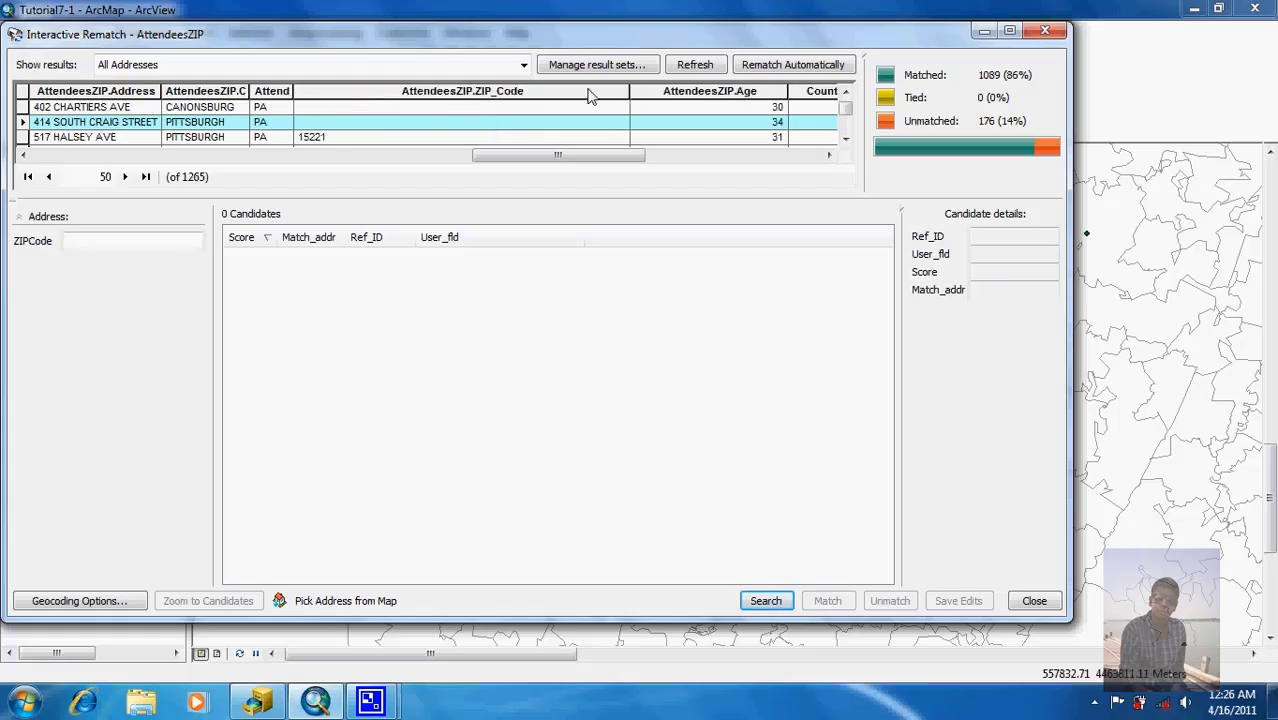
{"action": "left_click_drag", "start_coordinate": [630, 97], "coordinate": [356, 106]}
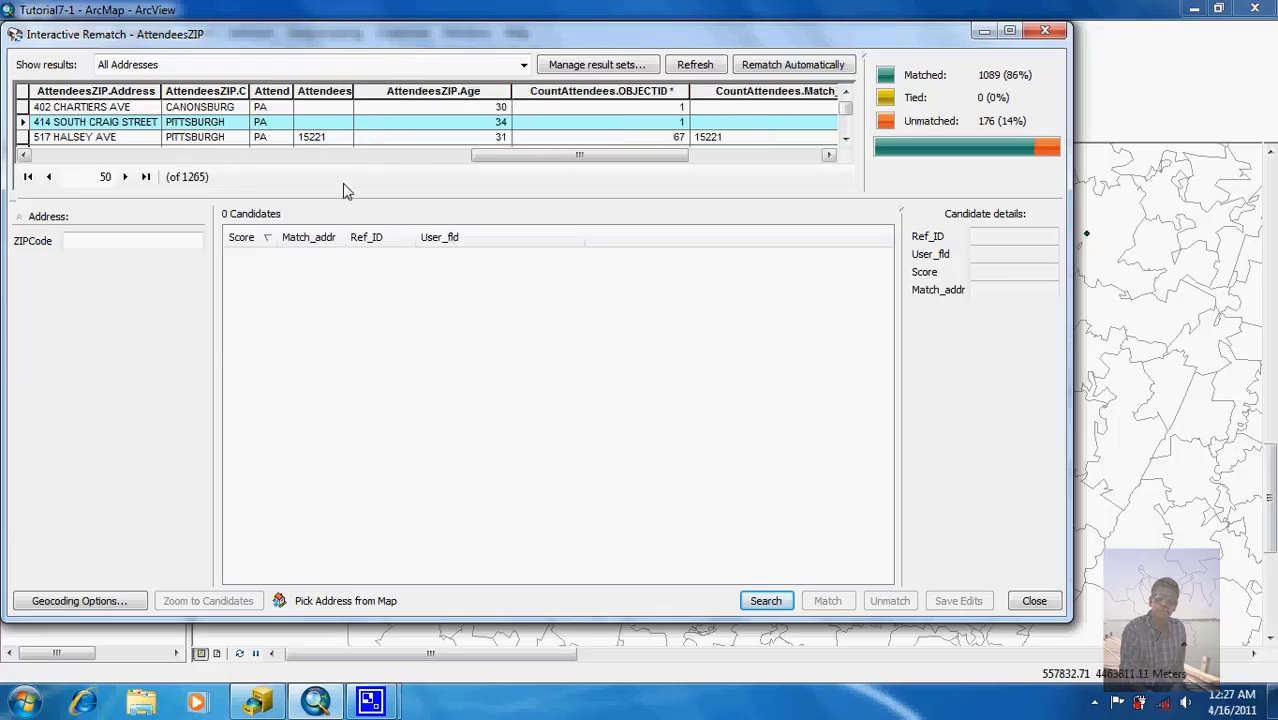
{"action": "left_click", "coordinate": [171, 245]}
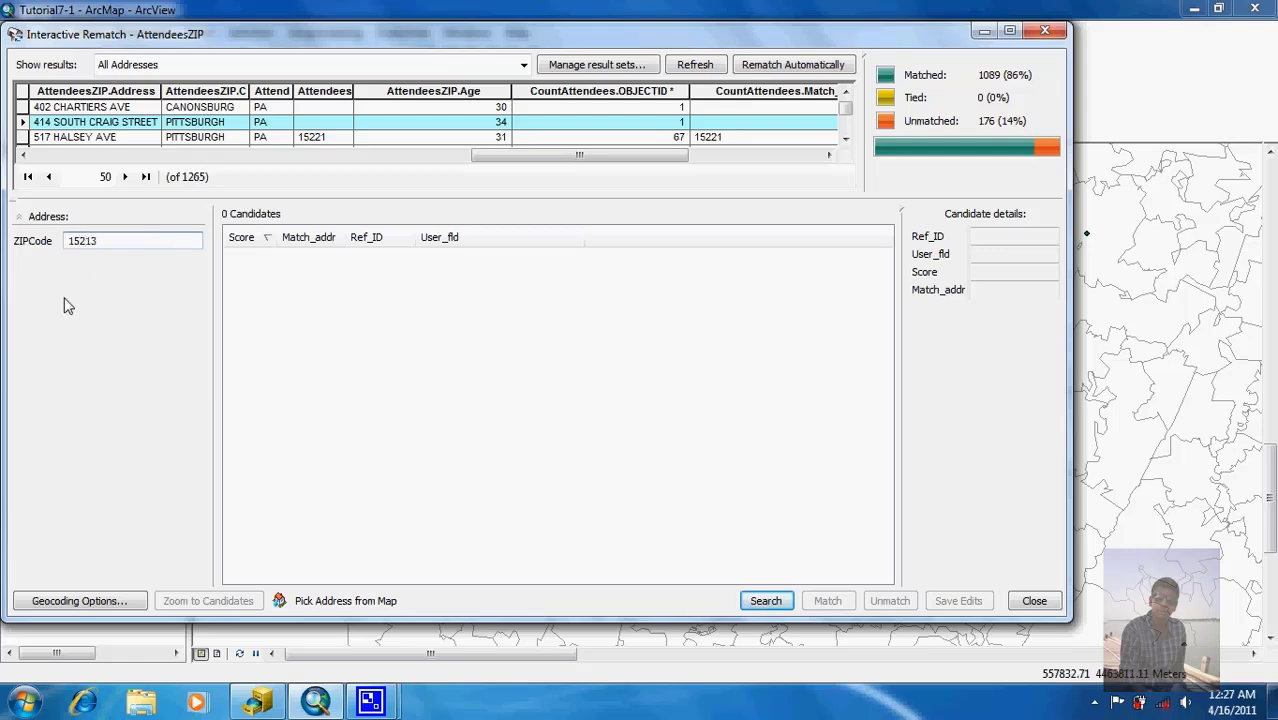
Step: Search candidates for ZIP 15213 and match record 50 to the score-100 candidate
{"action": "key", "text": "Return"}
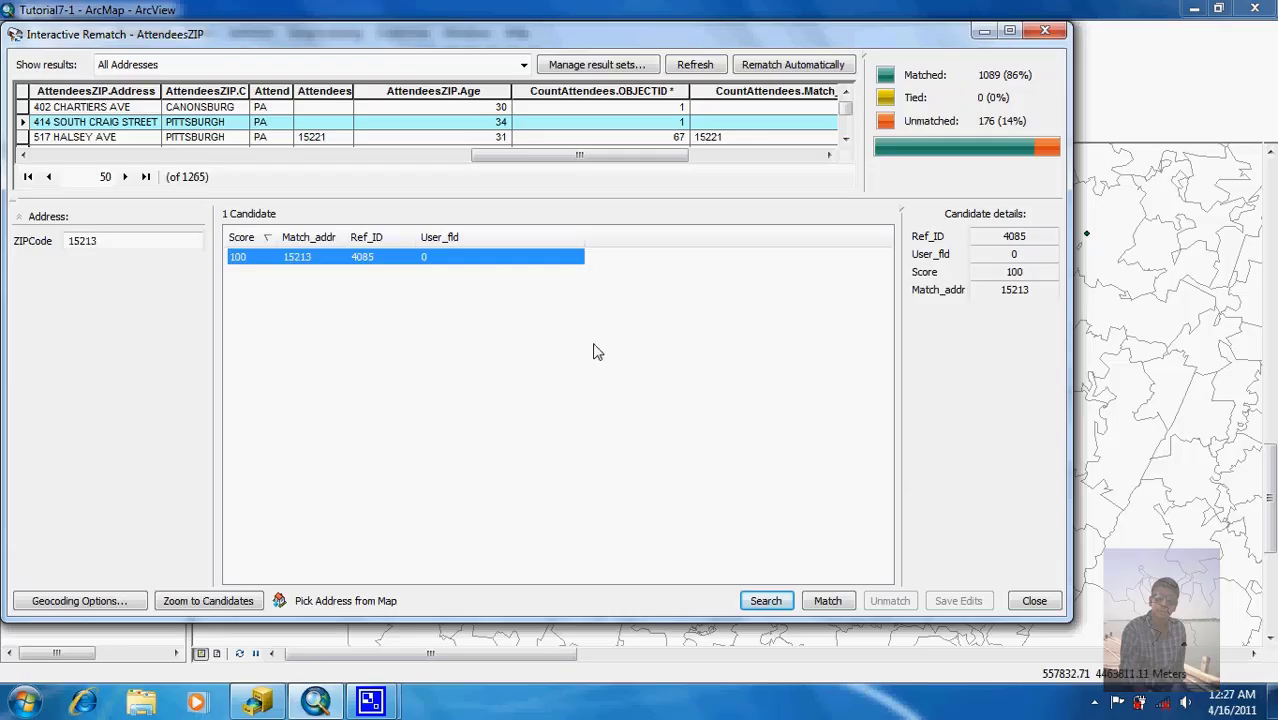
{"action": "left_click", "coordinate": [822, 604]}
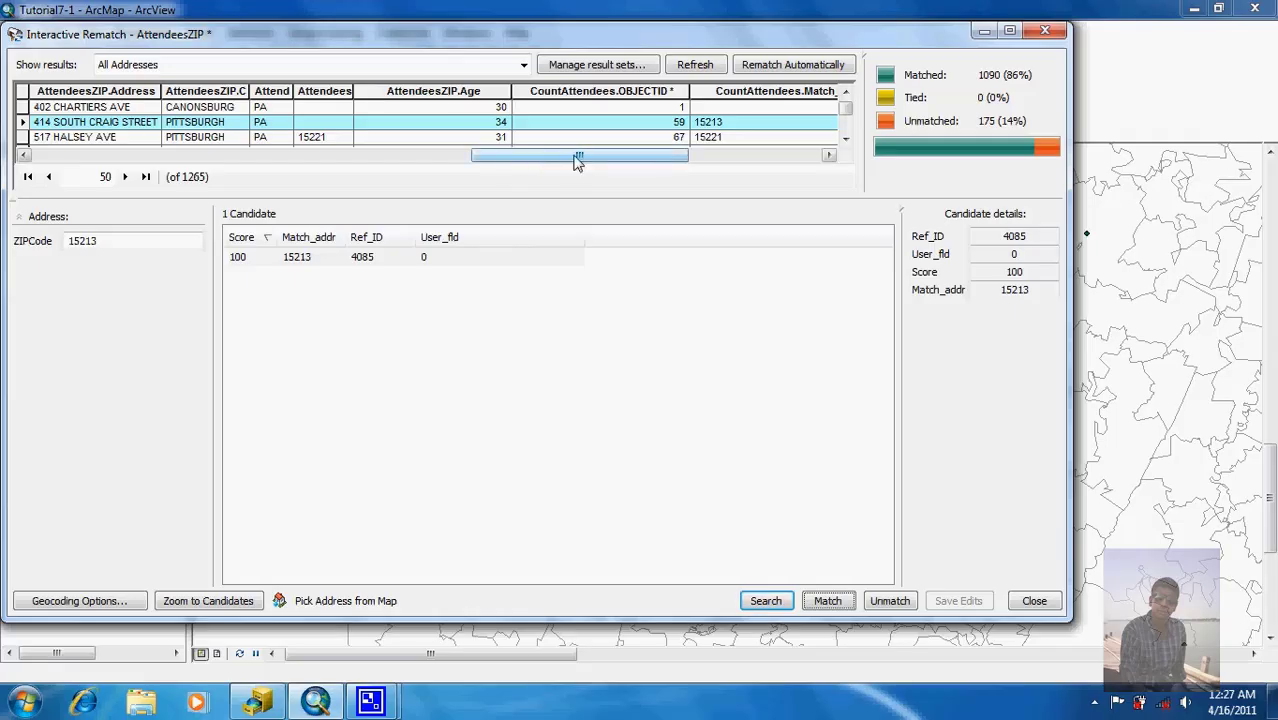
{"action": "left_click_drag", "start_coordinate": [580, 160], "coordinate": [624, 160]}
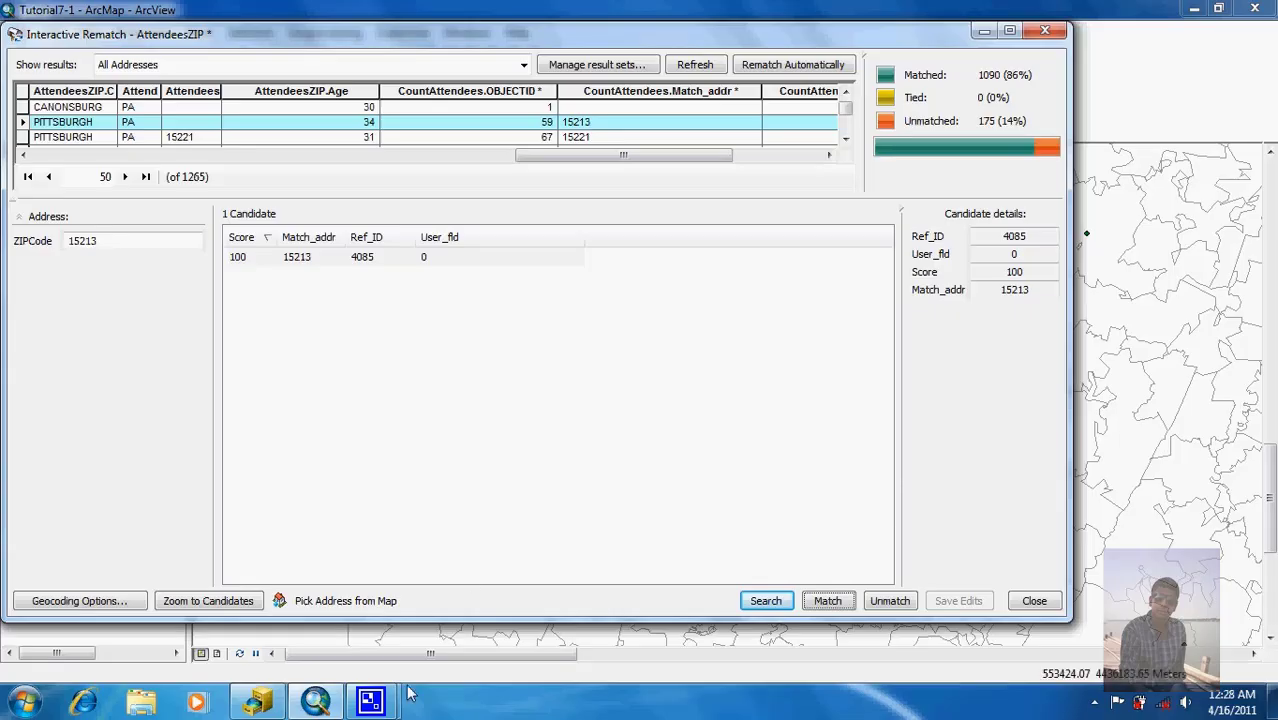
Step: Stop the screen recorder and switch to the empty, untitled ArcMap window
{"action": "mouse_move", "coordinate": [376, 711]}
{"action": "left_click", "coordinate": [270, 605]}
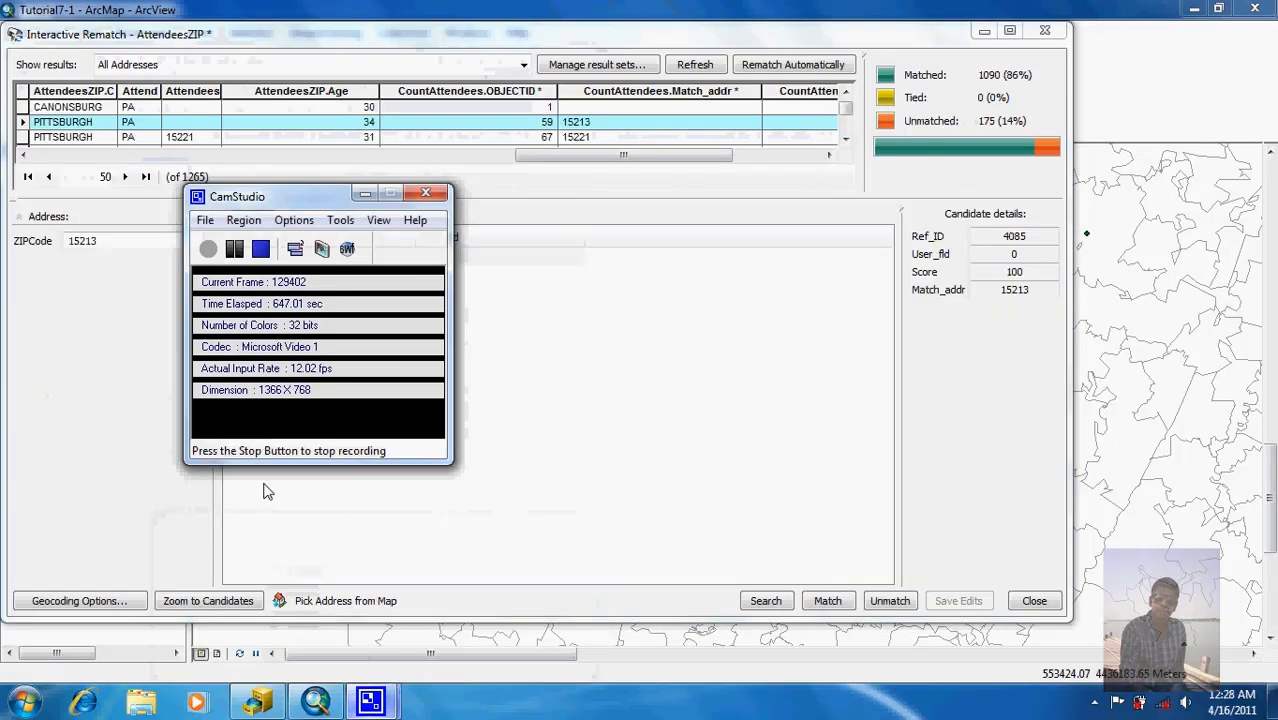
{"action": "left_click", "coordinate": [260, 250]}
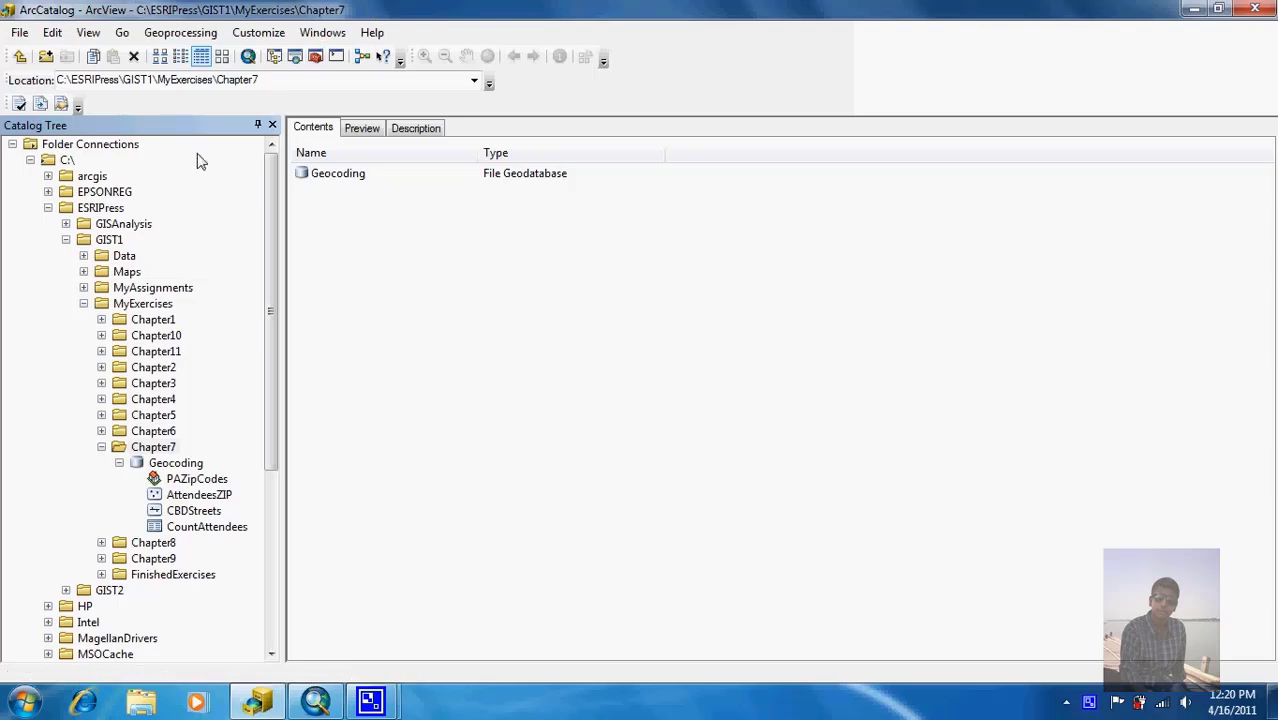
{"action": "left_click", "coordinate": [315, 700]}
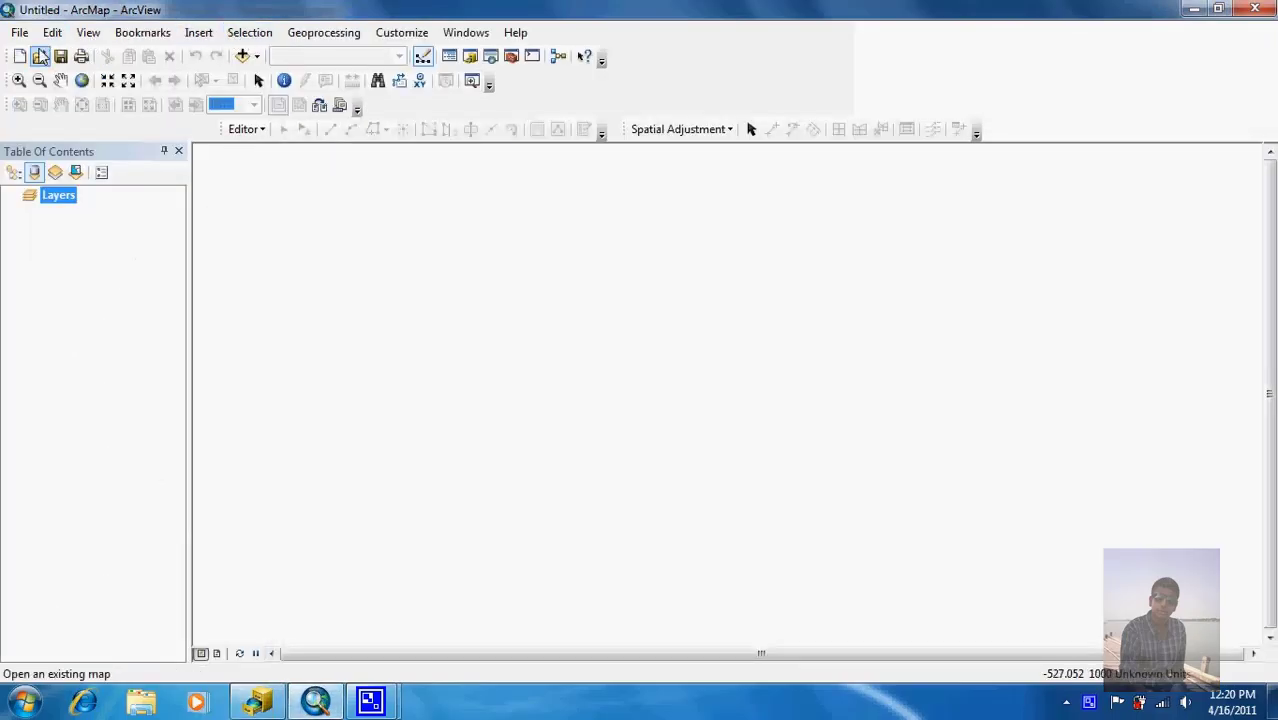
Step: Open the Tutorial7-2 Pittsburgh map document
{"action": "left_click", "coordinate": [40, 56]}
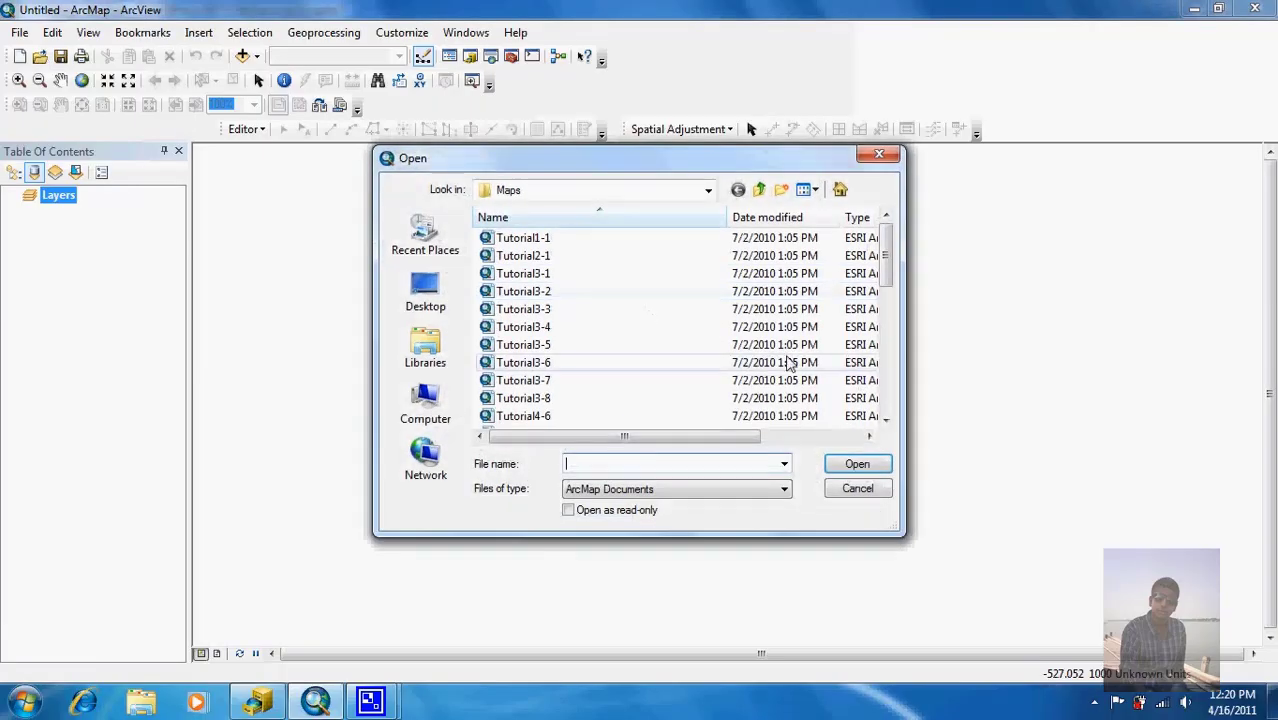
{"action": "left_click", "coordinate": [886, 383]}
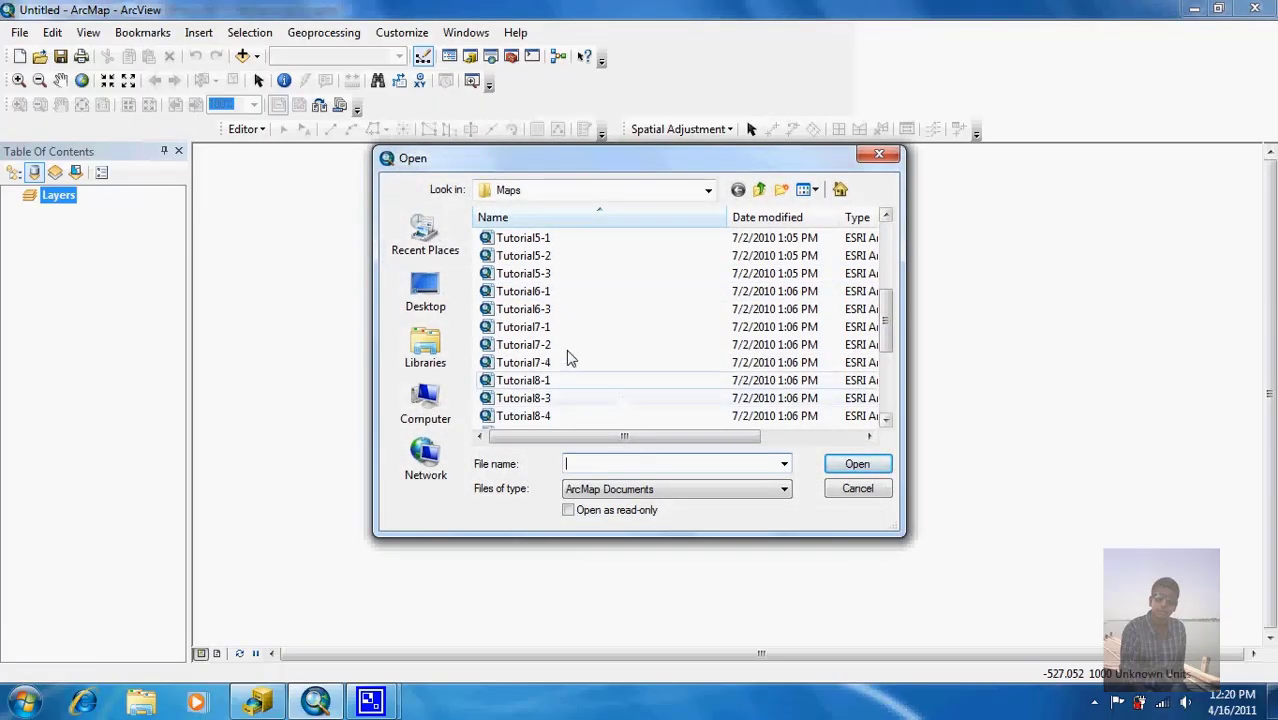
{"action": "double_click", "coordinate": [528, 345]}
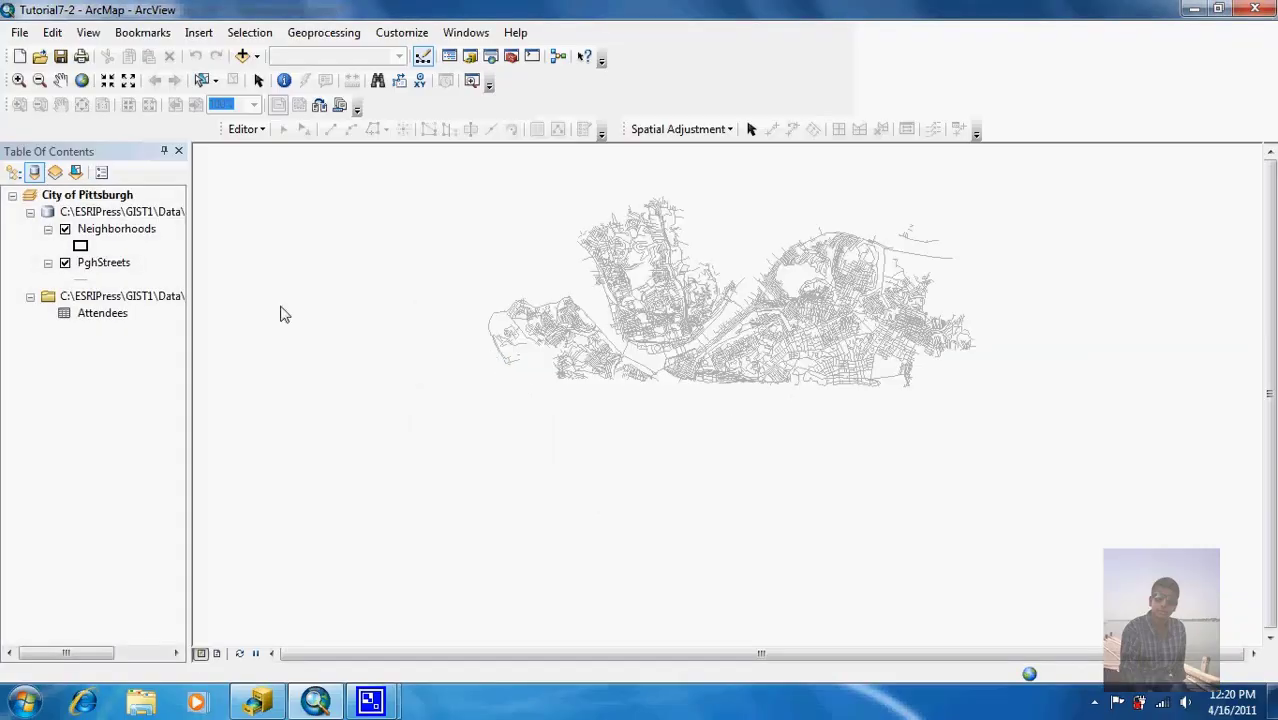
Step: Review the PghStreets attribute table and the Attendees table, then return to ArcCatalog
{"action": "right_click", "coordinate": [112, 233]}
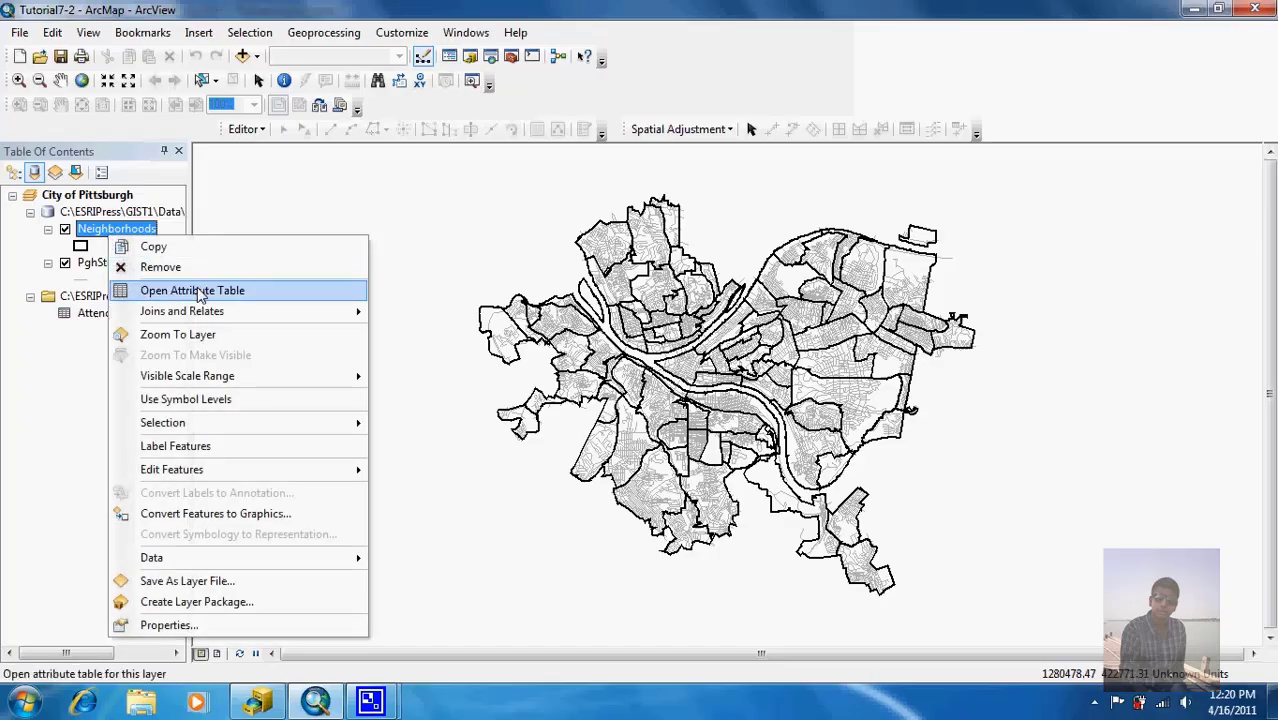
{"action": "right_click", "coordinate": [92, 264]}
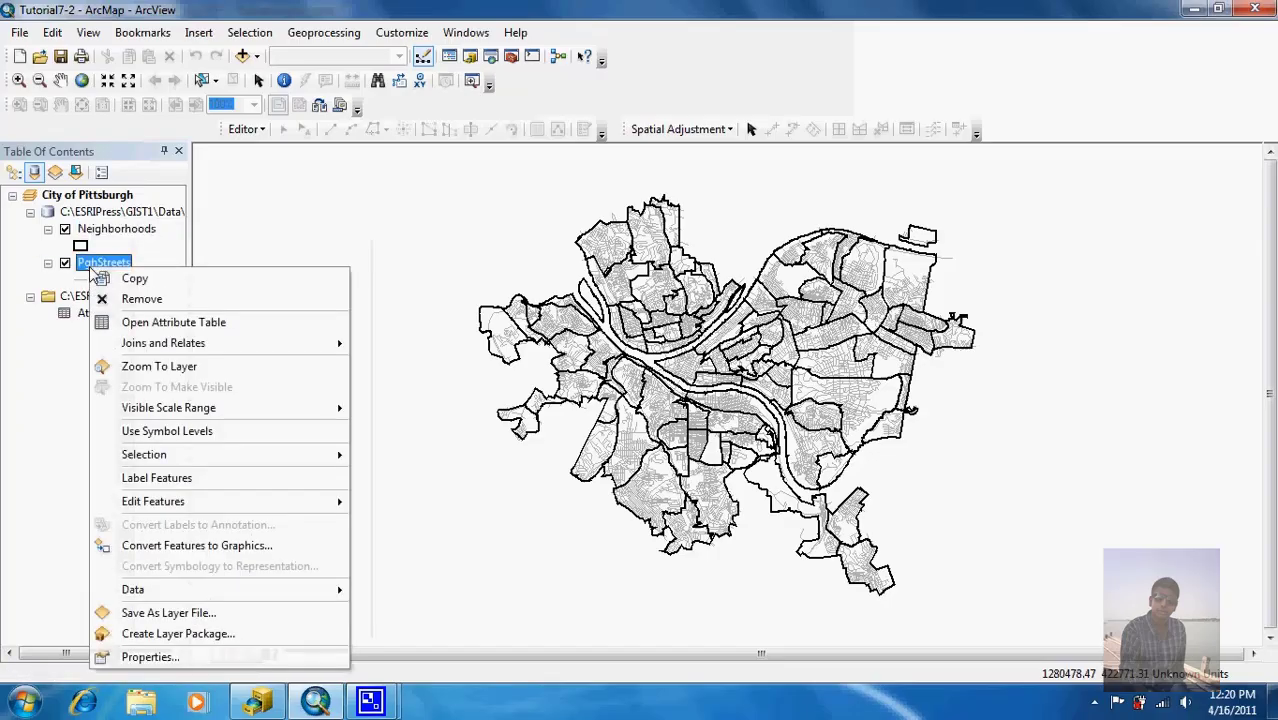
{"action": "left_click", "coordinate": [160, 328]}
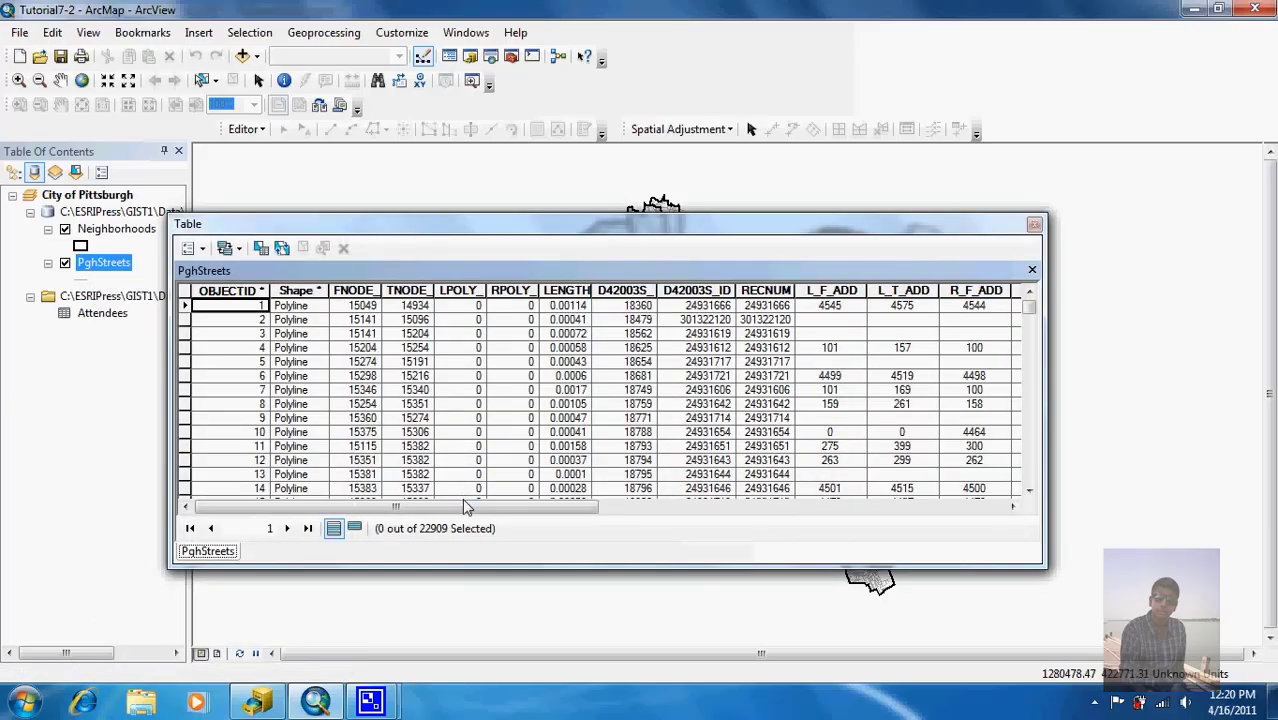
{"action": "left_click_drag", "start_coordinate": [462, 505], "coordinate": [686, 508]}
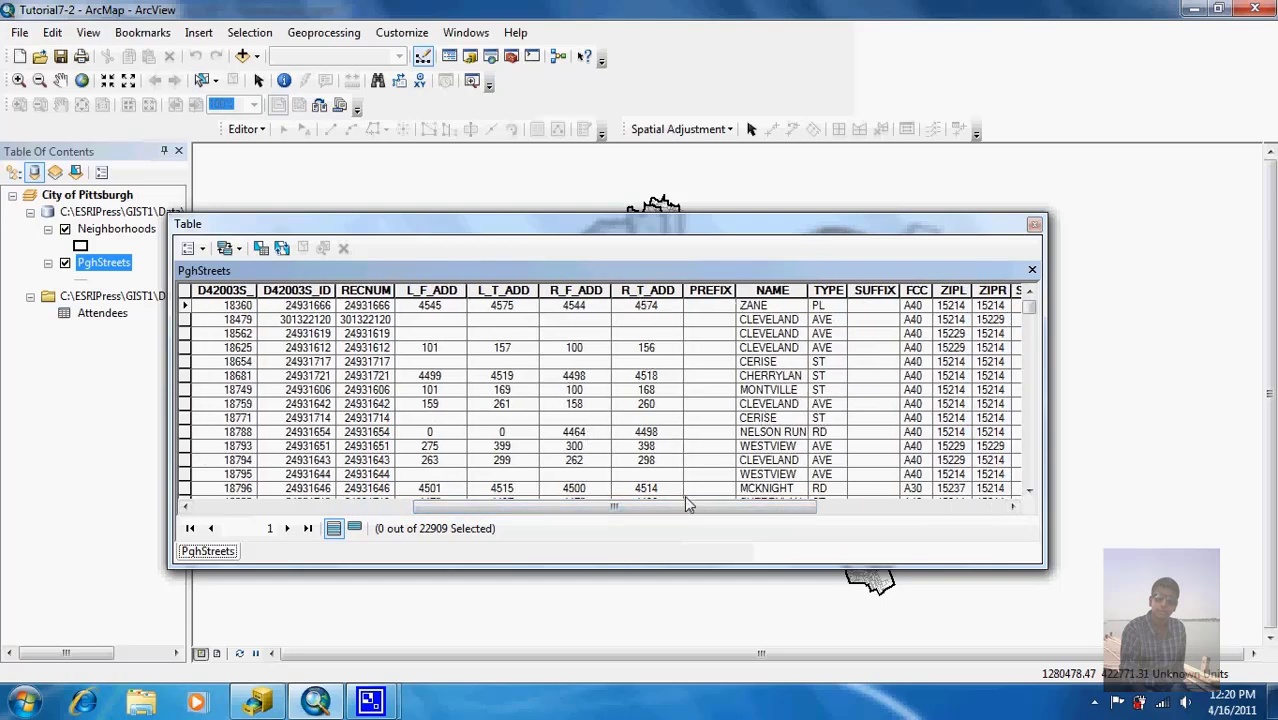
{"action": "left_click", "coordinate": [1036, 228]}
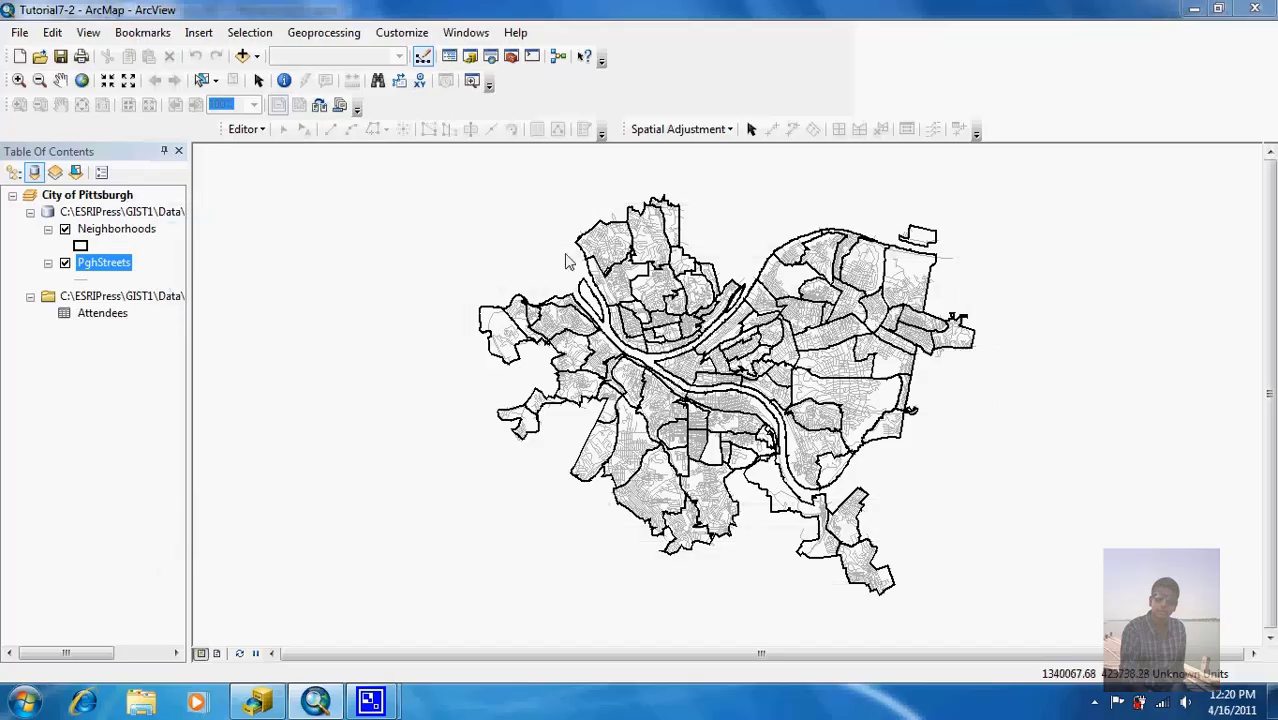
{"action": "right_click", "coordinate": [121, 320]}
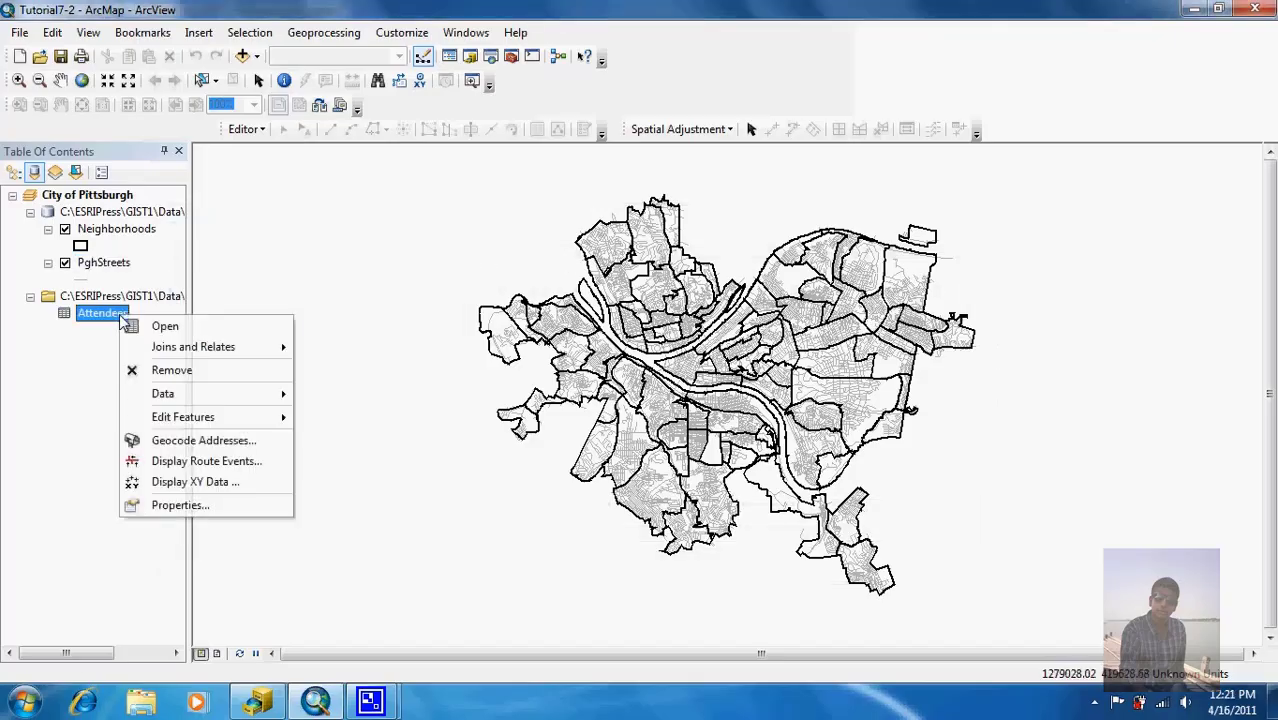
{"action": "left_click", "coordinate": [150, 330]}
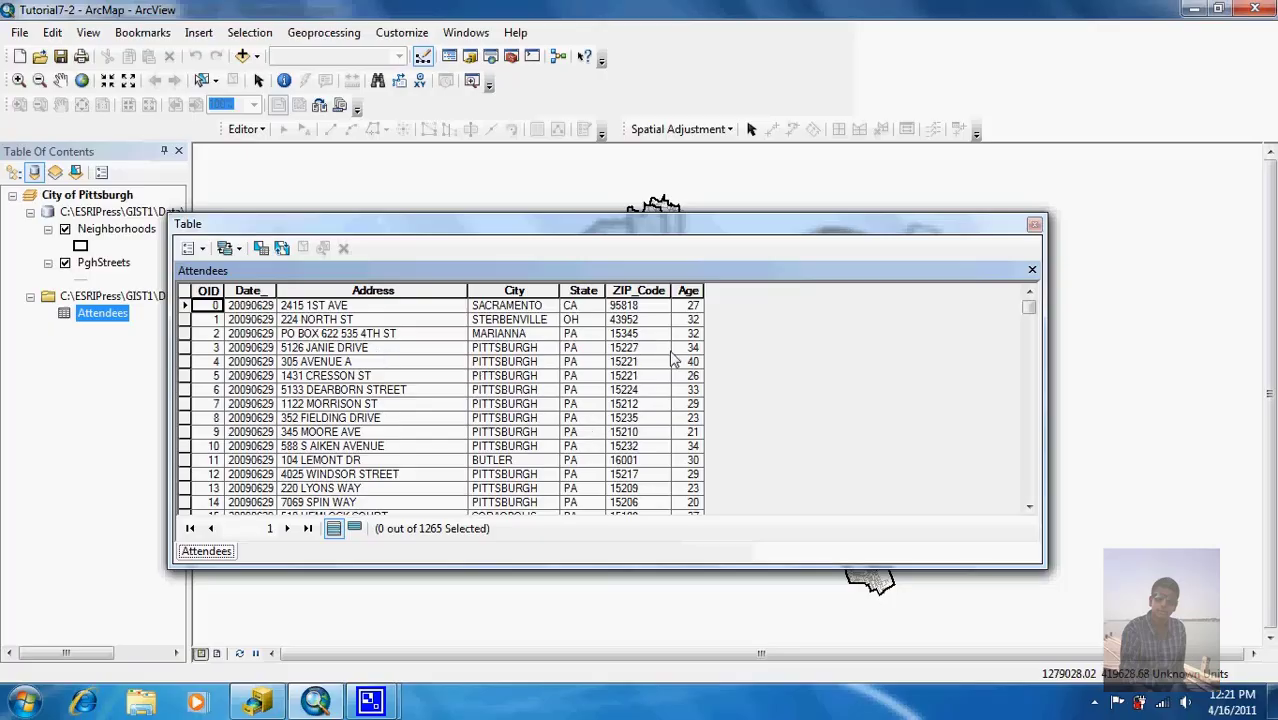
{"action": "left_click", "coordinate": [1034, 225]}
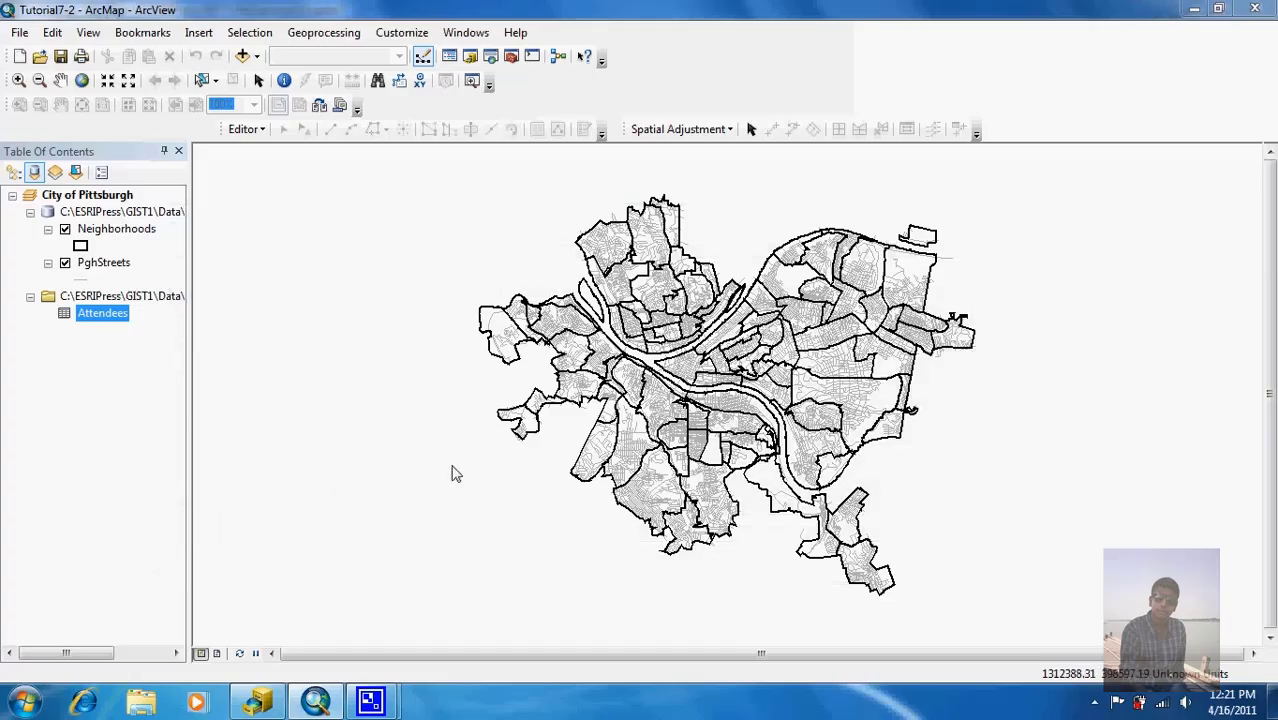
{"action": "left_click", "coordinate": [278, 708]}
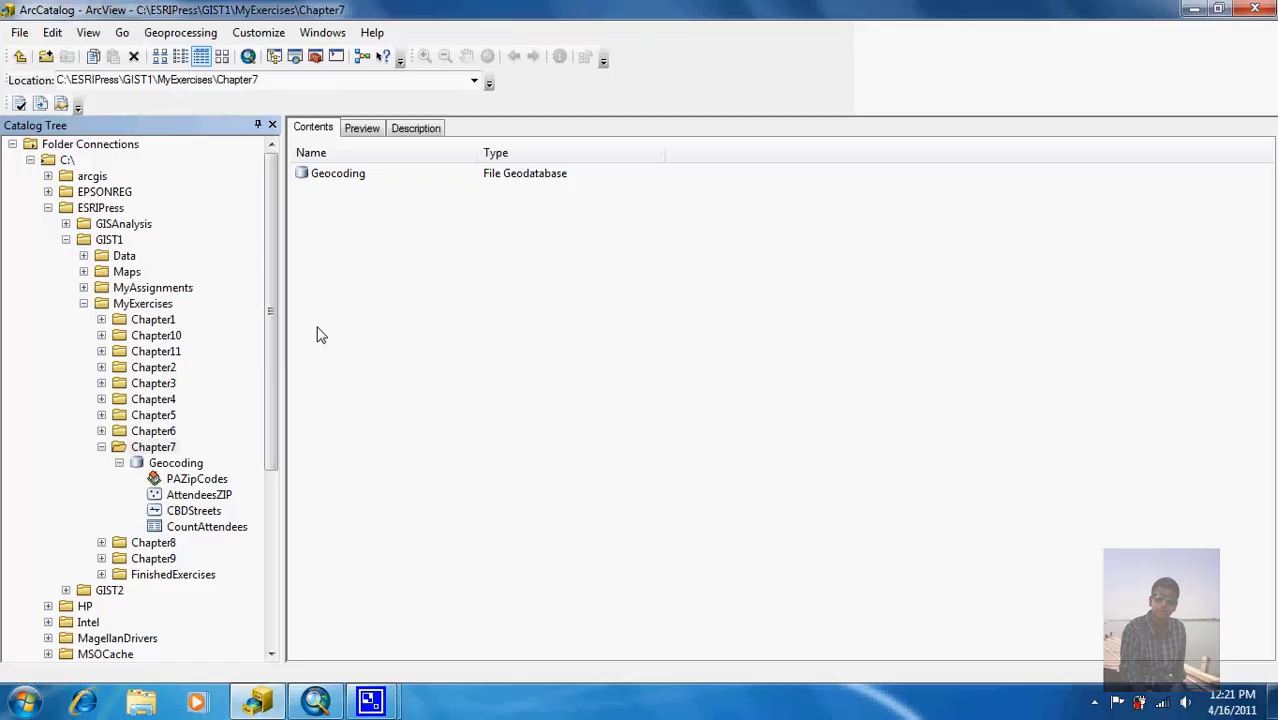
Step: Start a new address locator in the Geocoding geodatabase using the US Address - Dual Ranges style
{"action": "right_click", "coordinate": [162, 467]}
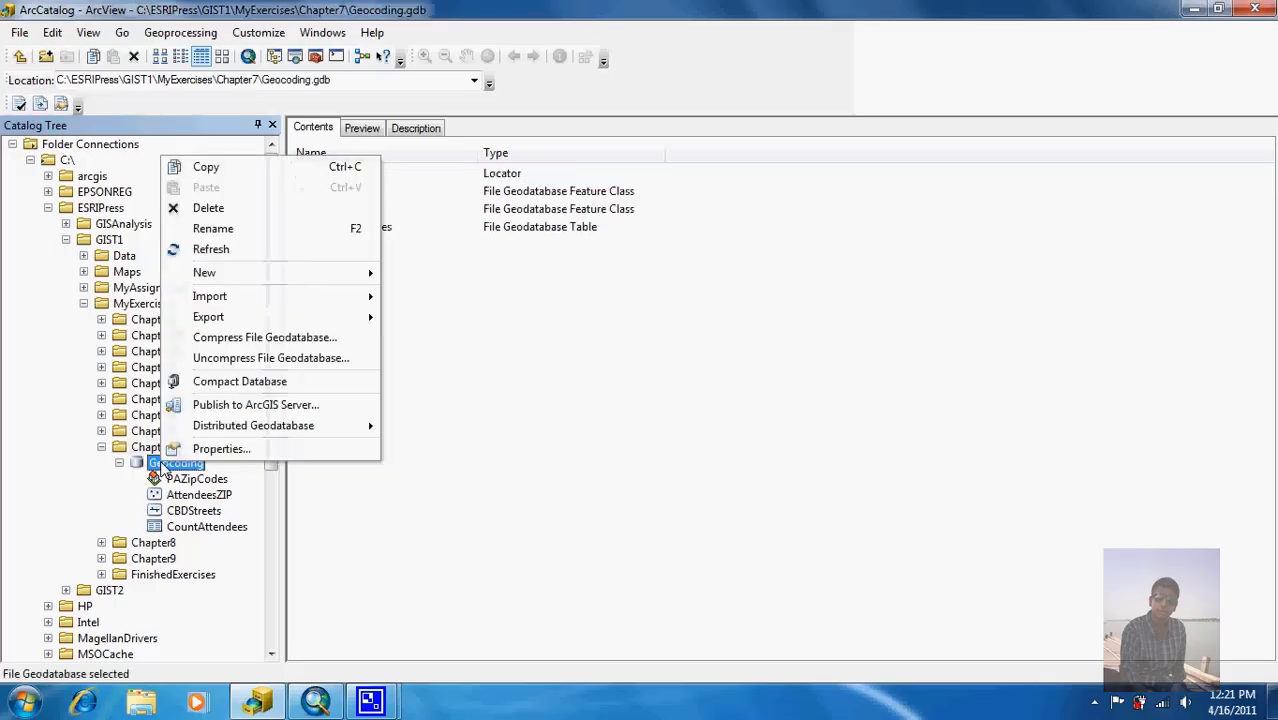
{"action": "mouse_move", "coordinate": [262, 318]}
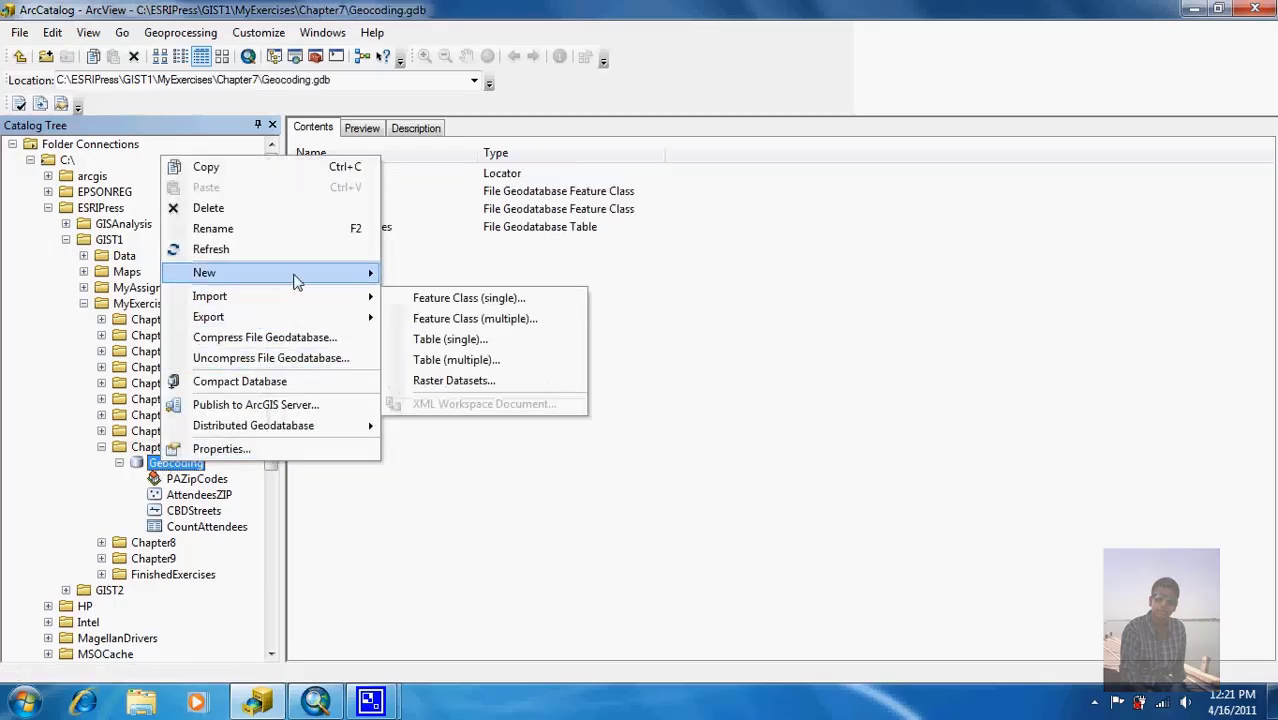
{"action": "mouse_move", "coordinate": [265, 272]}
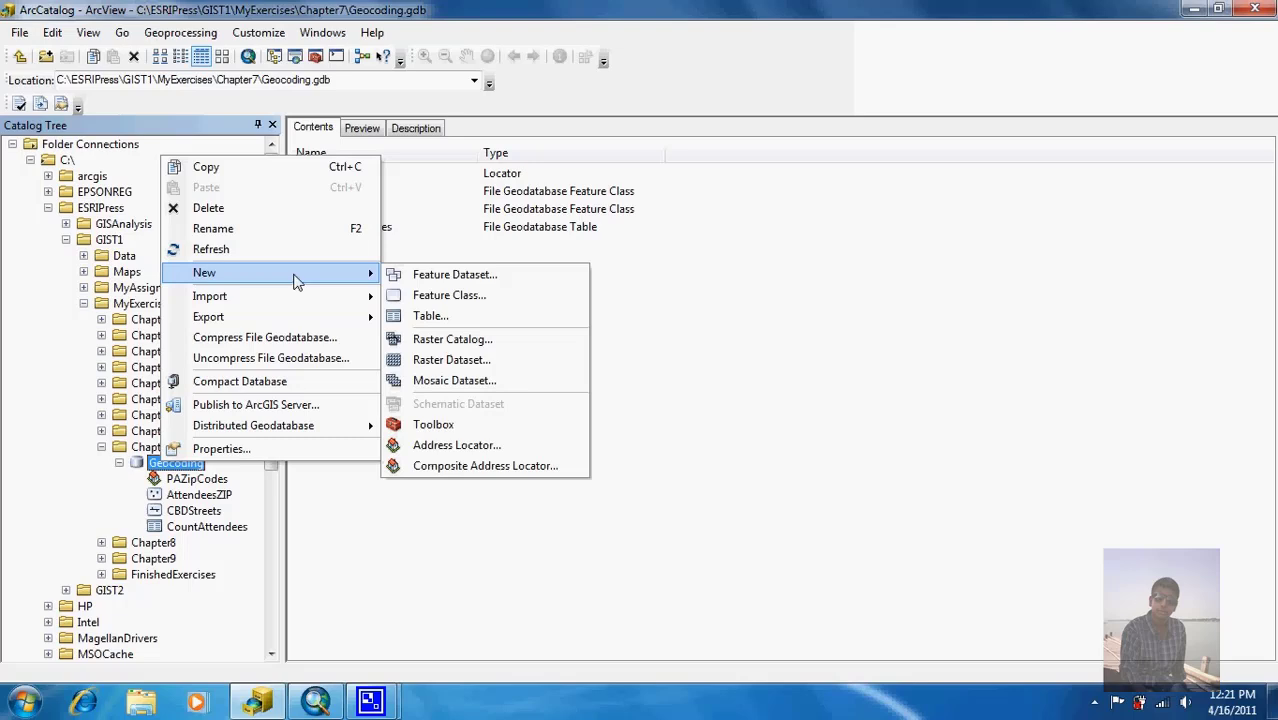
{"action": "left_click", "coordinate": [457, 446]}
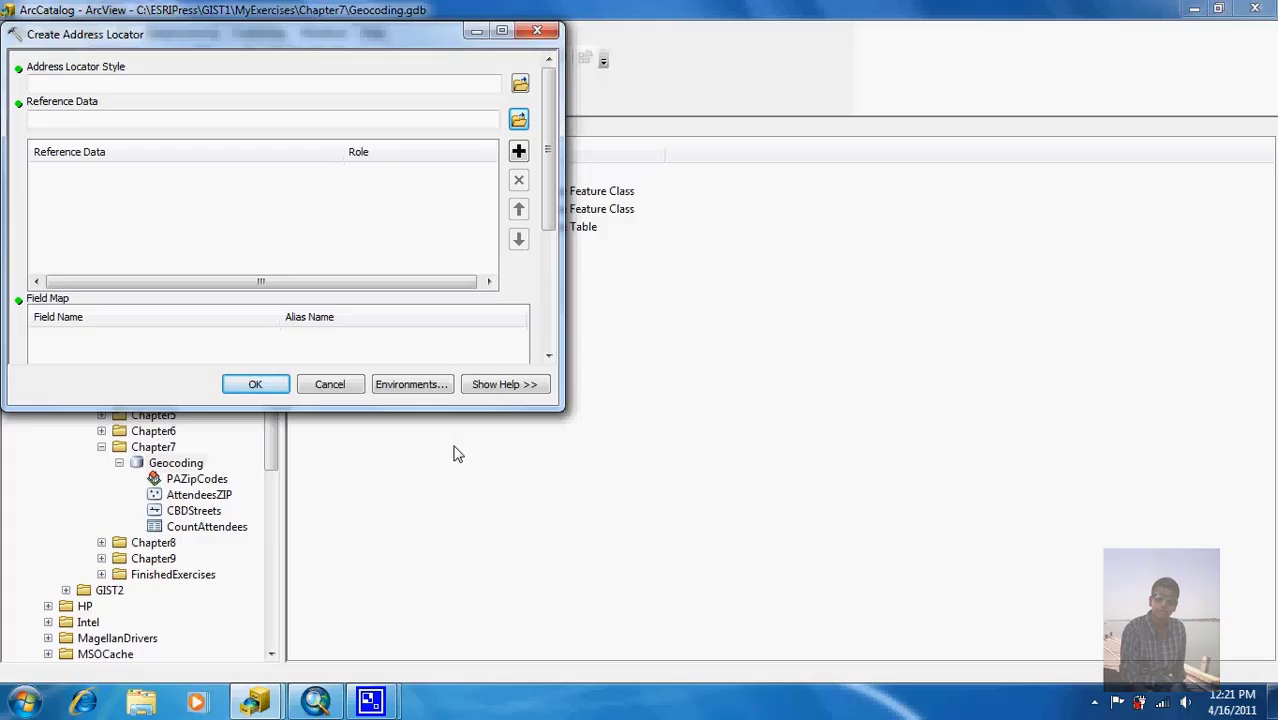
{"action": "left_click", "coordinate": [520, 86]}
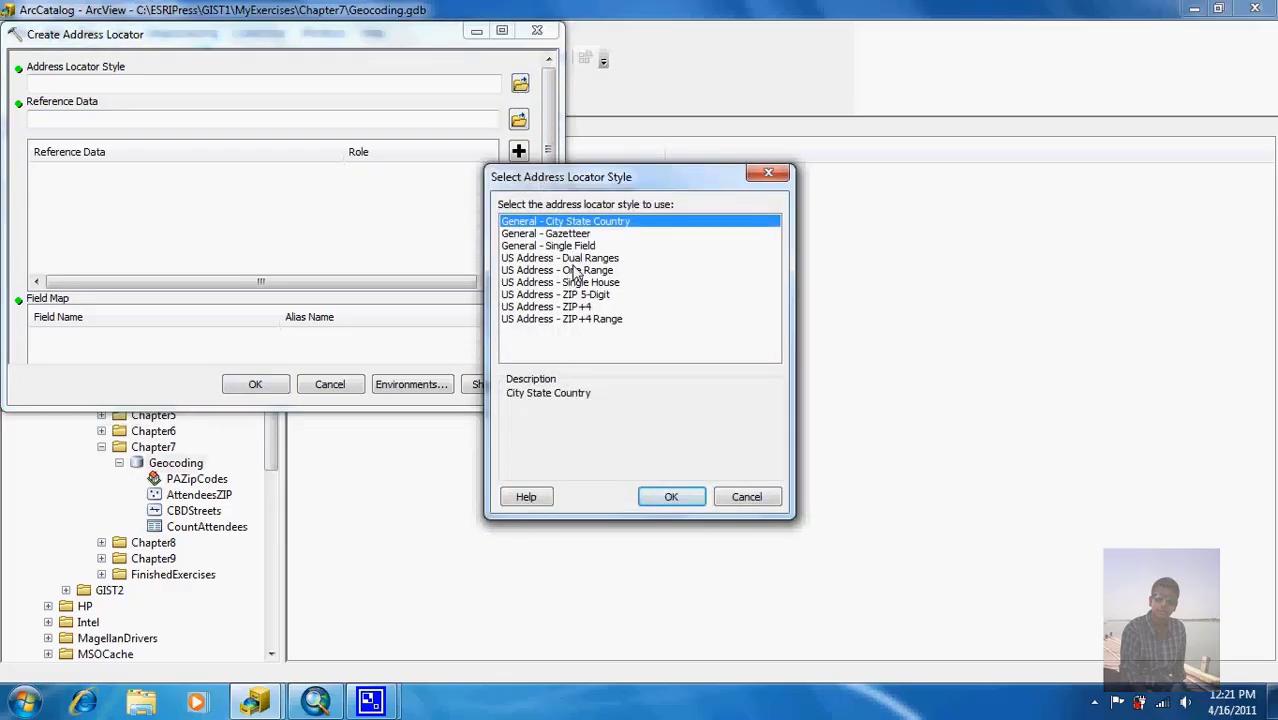
{"action": "double_click", "coordinate": [578, 258]}
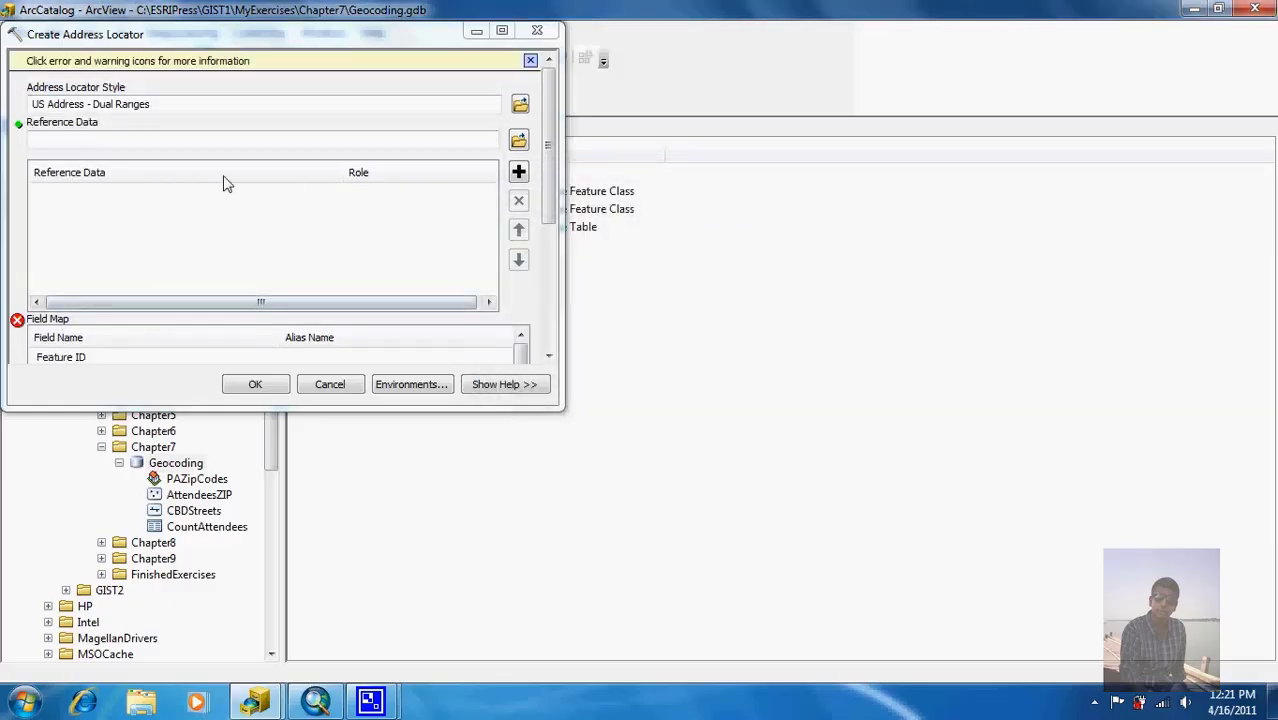
Step: Add PghStreets from Data\Pittsburgh\City.gdb as the locator's reference data
{"action": "left_click", "coordinate": [521, 147]}
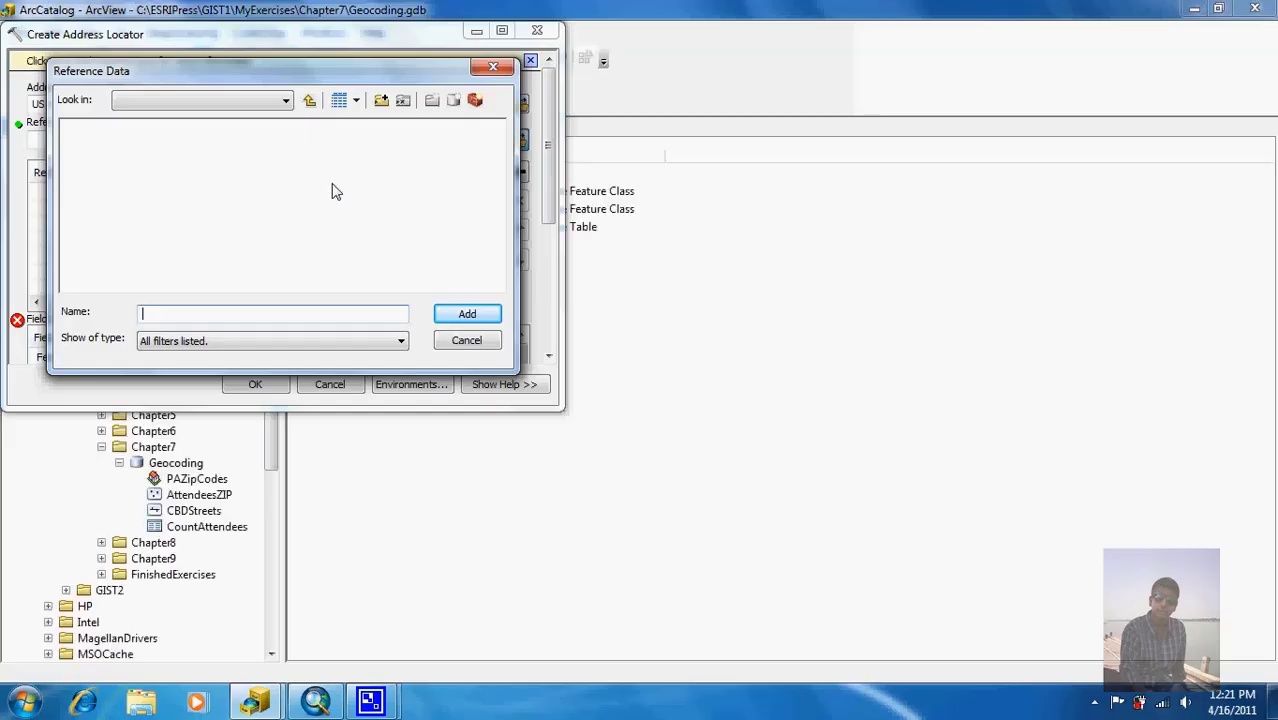
{"action": "left_click", "coordinate": [310, 101]}
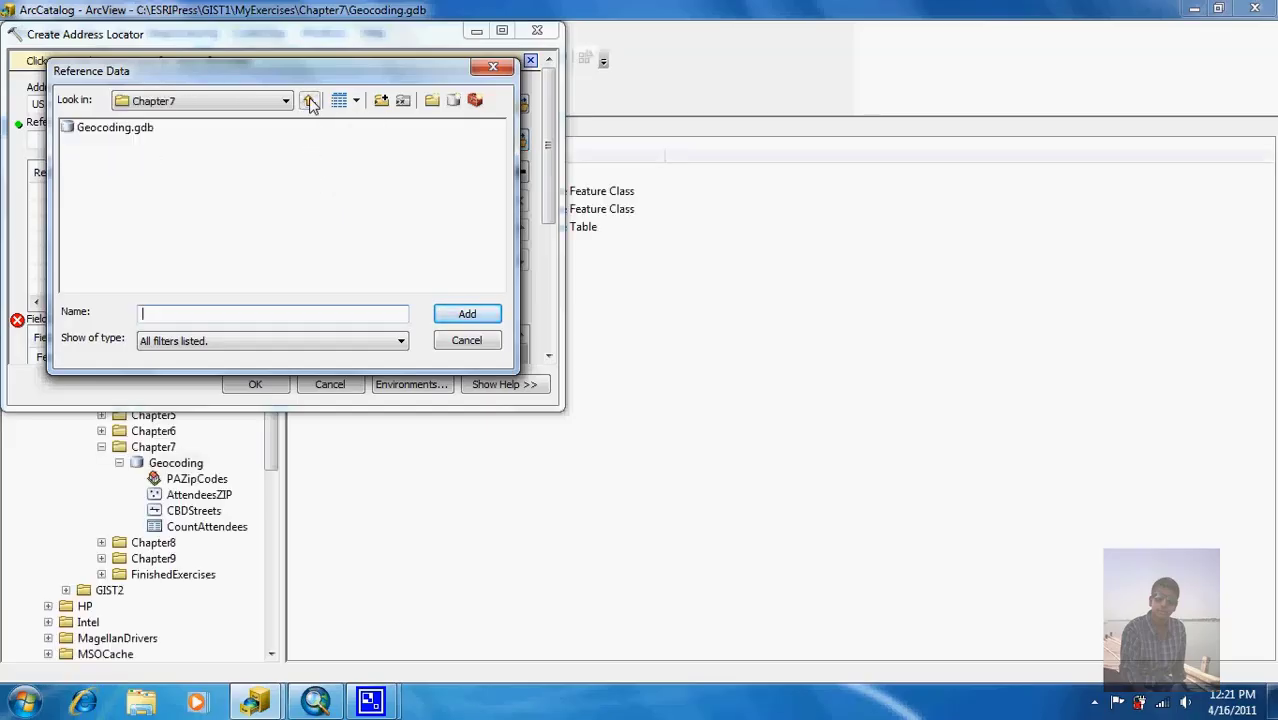
{"action": "left_click", "coordinate": [310, 101]}
{"action": "left_click", "coordinate": [310, 101]}
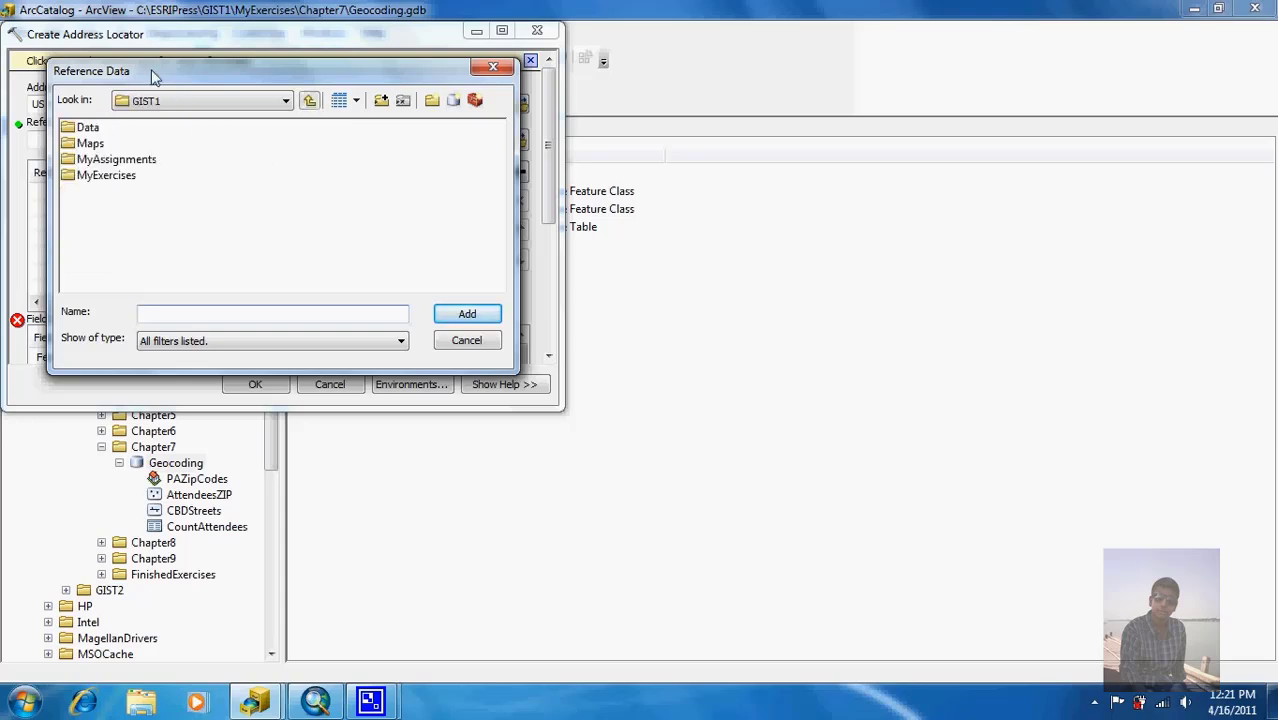
{"action": "double_click", "coordinate": [87, 128]}
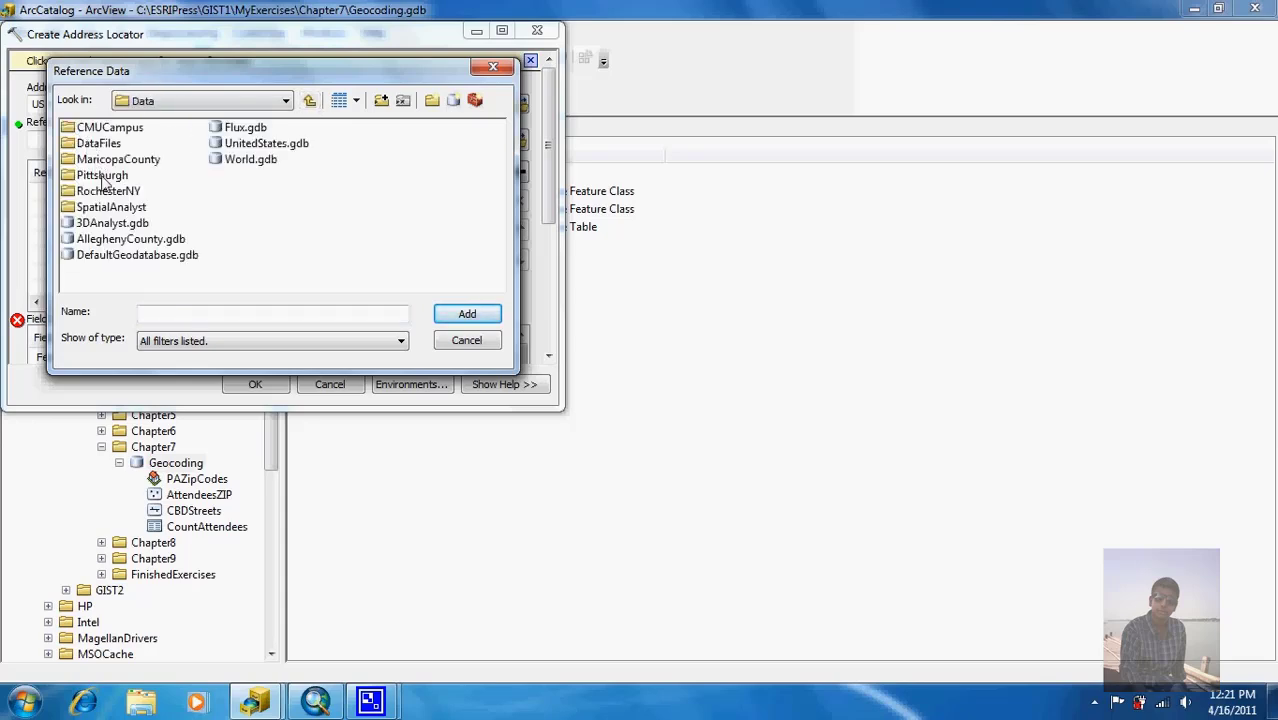
{"action": "double_click", "coordinate": [104, 177]}
{"action": "left_click", "coordinate": [100, 207]}
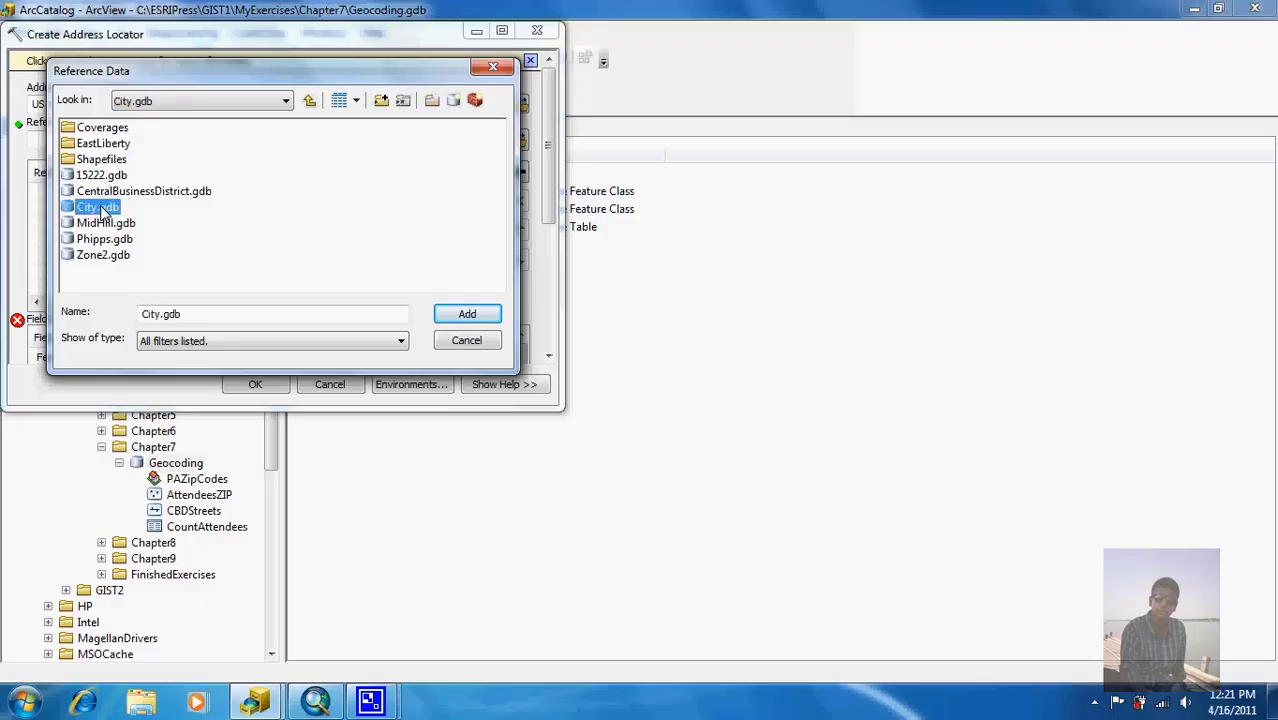
{"action": "double_click", "coordinate": [103, 209]}
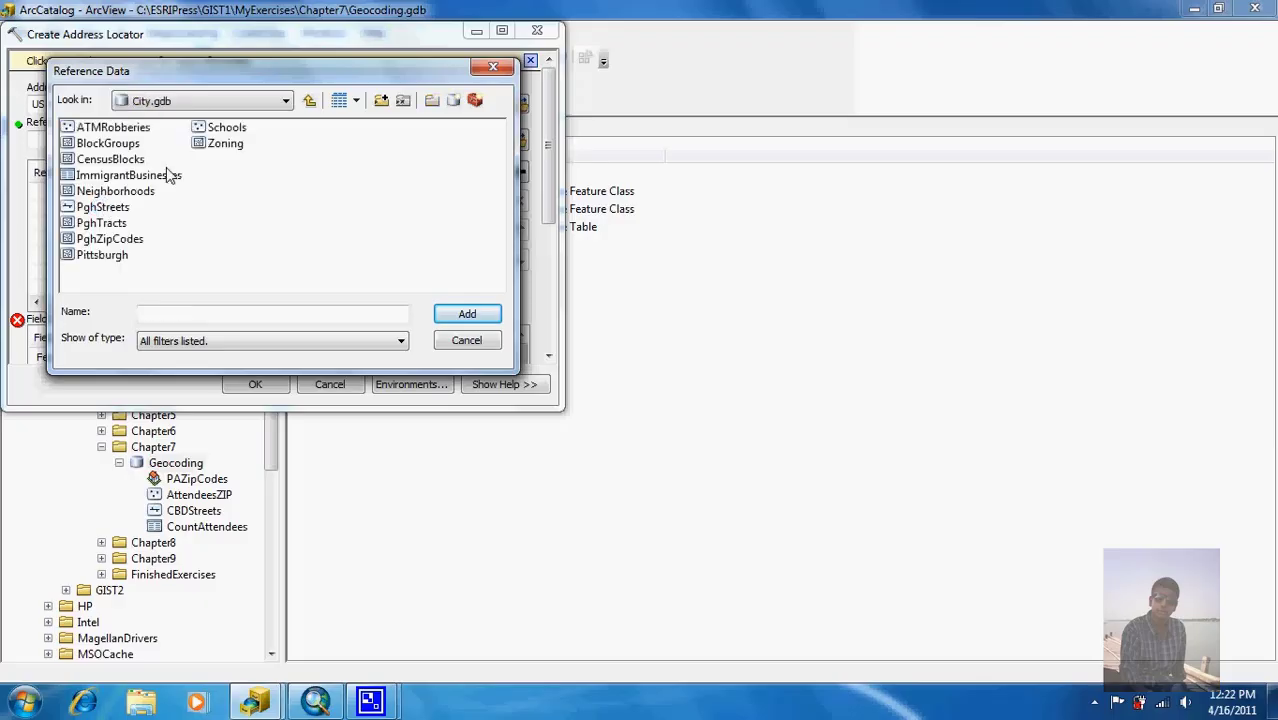
{"action": "left_click", "coordinate": [108, 211]}
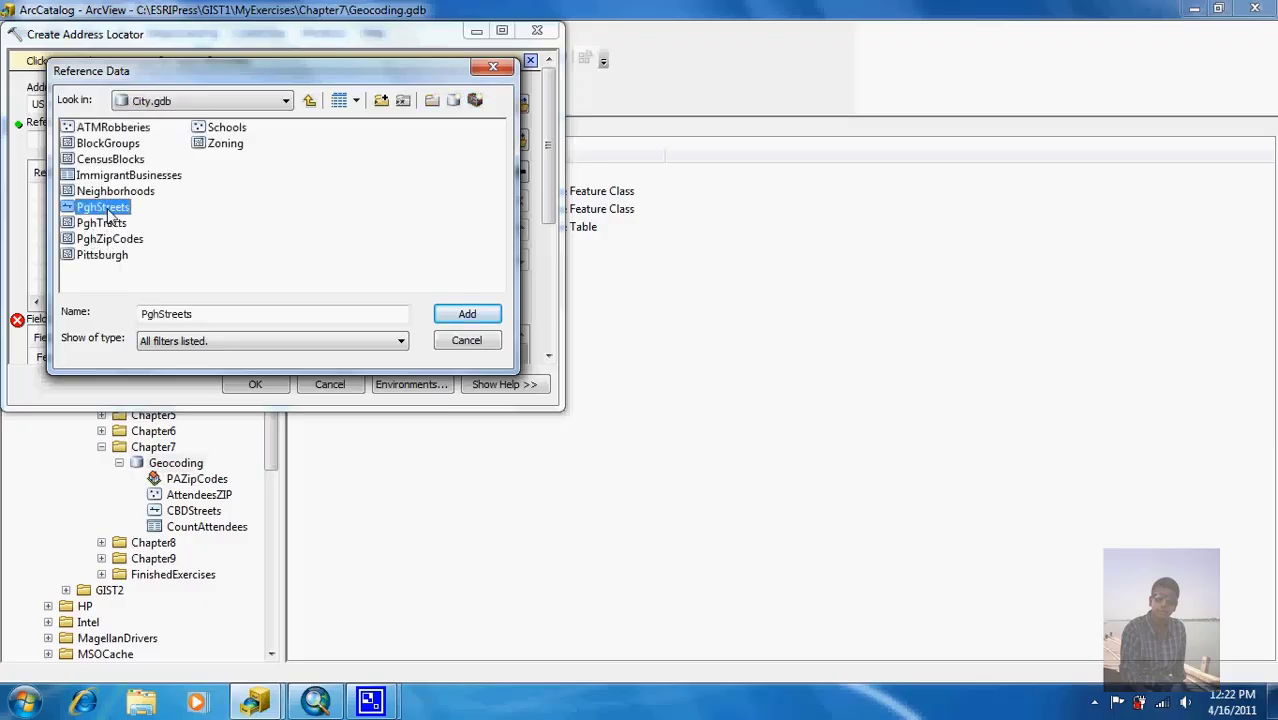
{"action": "left_click", "coordinate": [447, 316]}
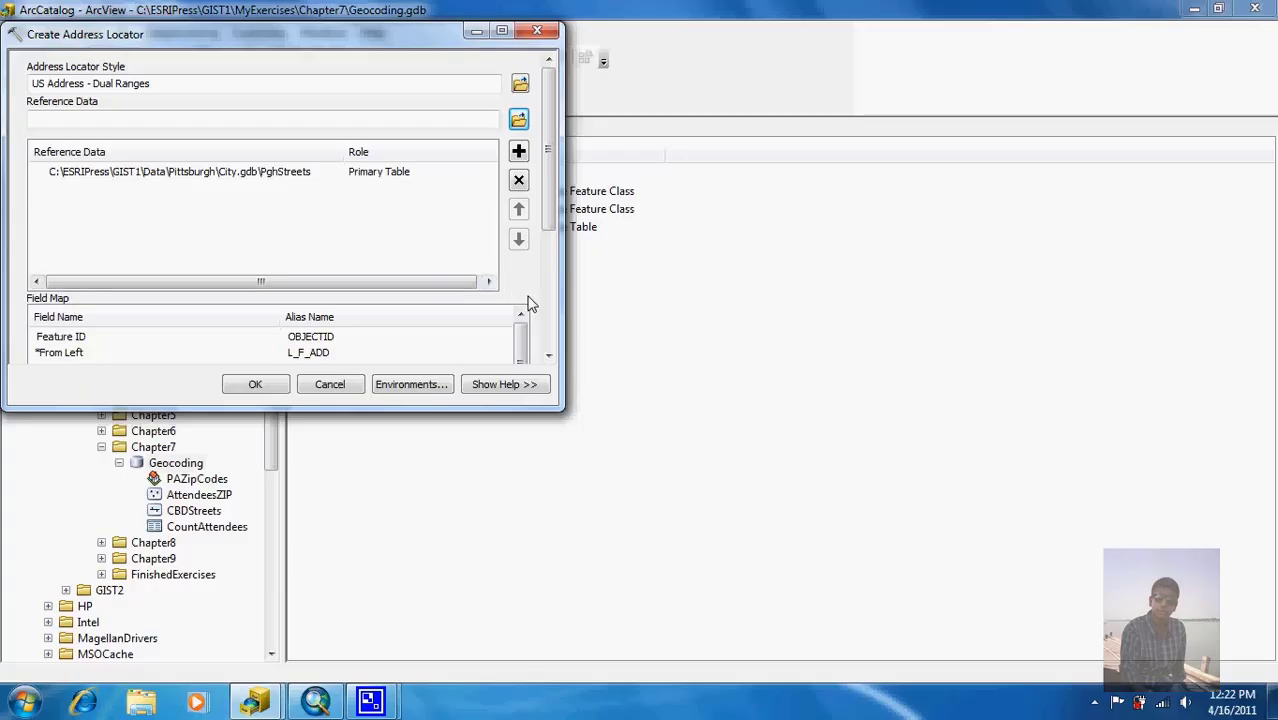
Step: Set the output address locator to PghStreets in Chapter7's Geocoding.gdb
{"action": "left_click_drag", "start_coordinate": [552, 162], "coordinate": [557, 300]}
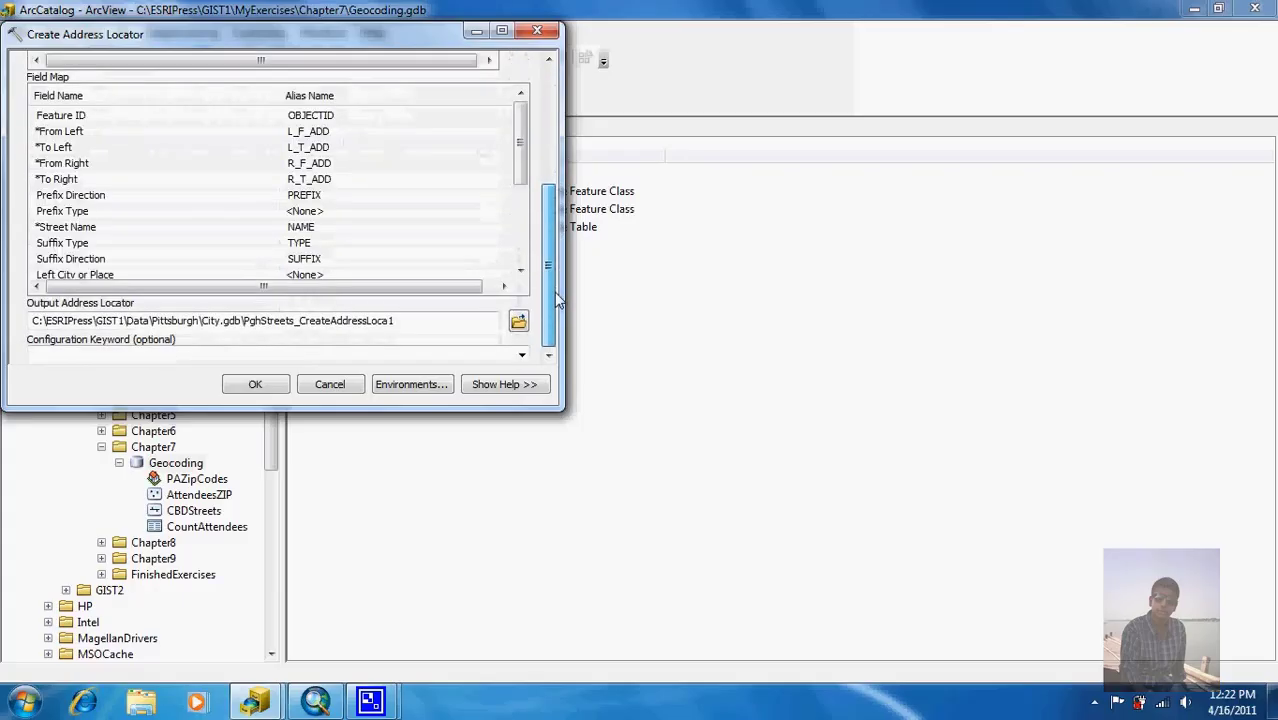
{"action": "left_click", "coordinate": [521, 324]}
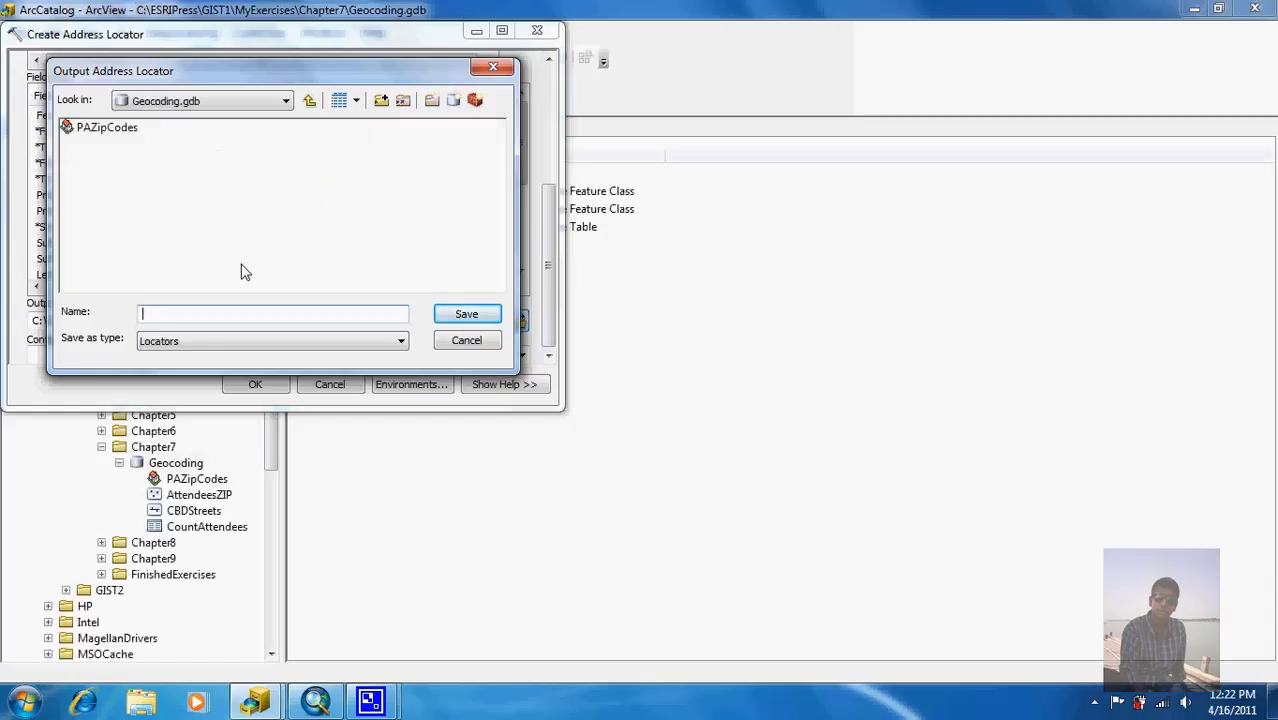
{"action": "left_click", "coordinate": [255, 311]}
{"action": "type", "text": "PghStreets"}
{"action": "left_click", "coordinate": [458, 314]}
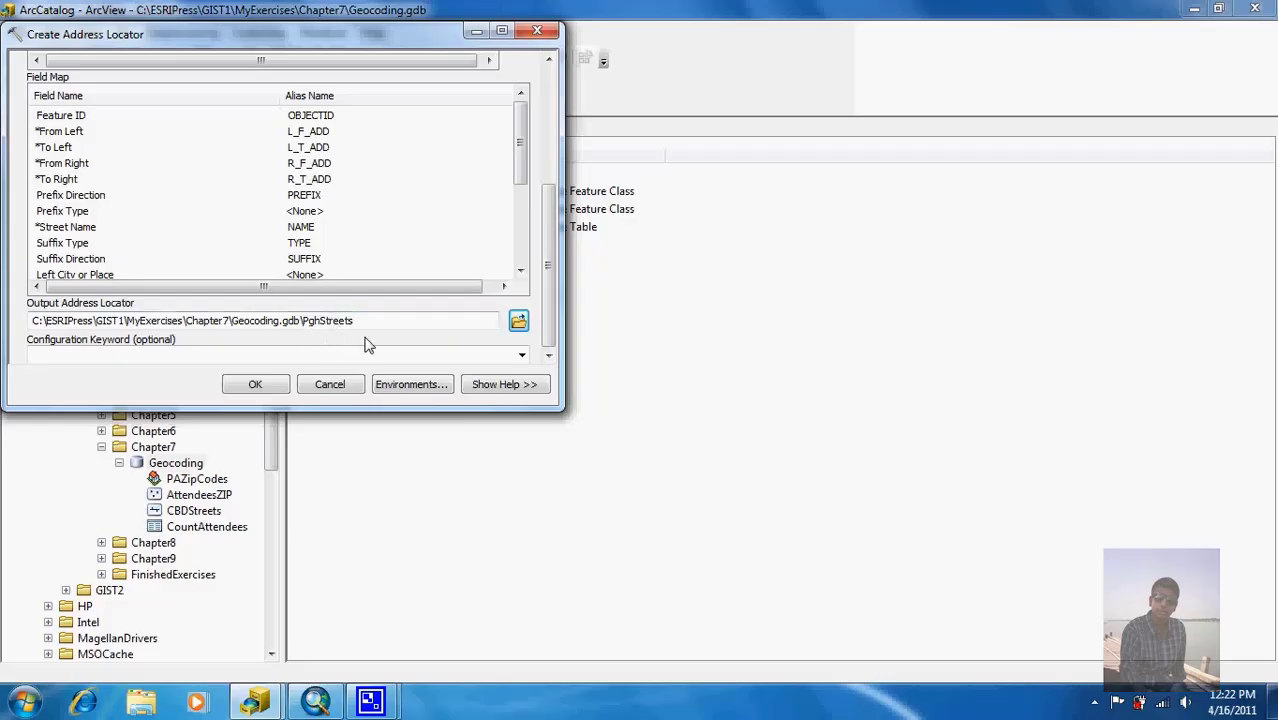
Step: Run Create Address Locator so the PghStreets locator is added to Geocoding.gdb
{"action": "left_click", "coordinate": [252, 386]}
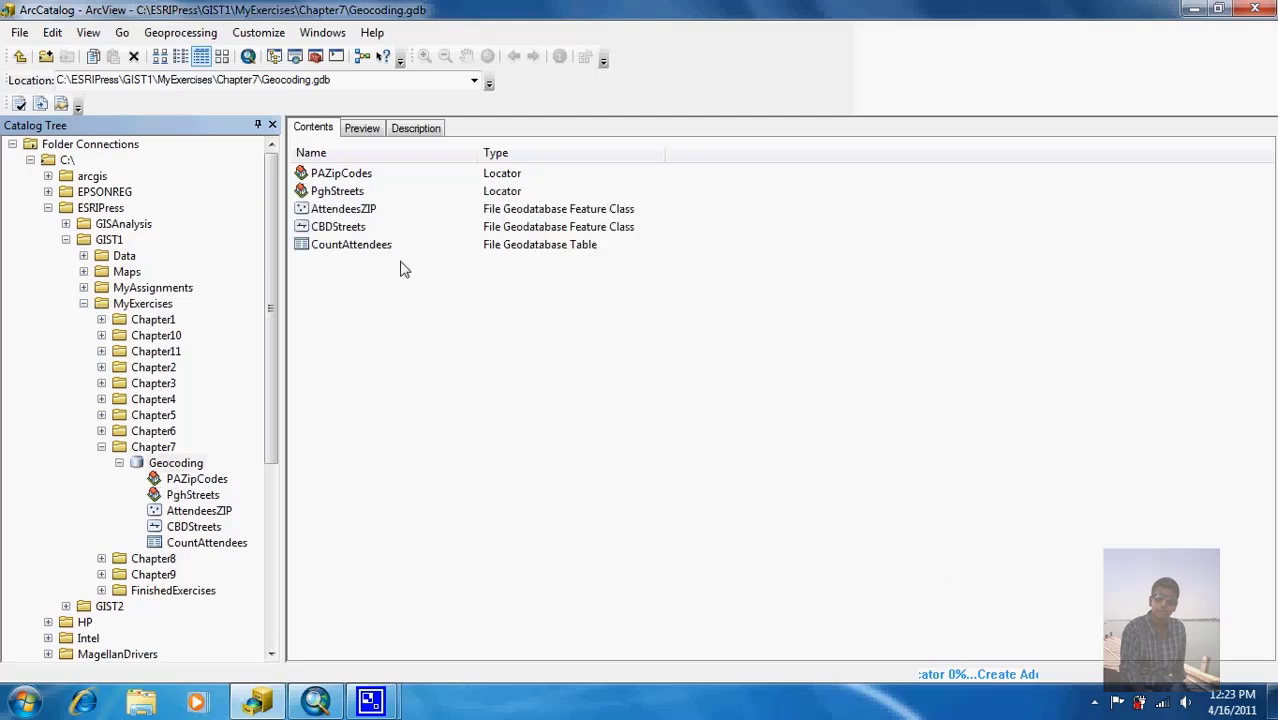
Step: Enable 'Store relative path names' in the PghStreets locator's properties and save the change
{"action": "left_click", "coordinate": [340, 191]}
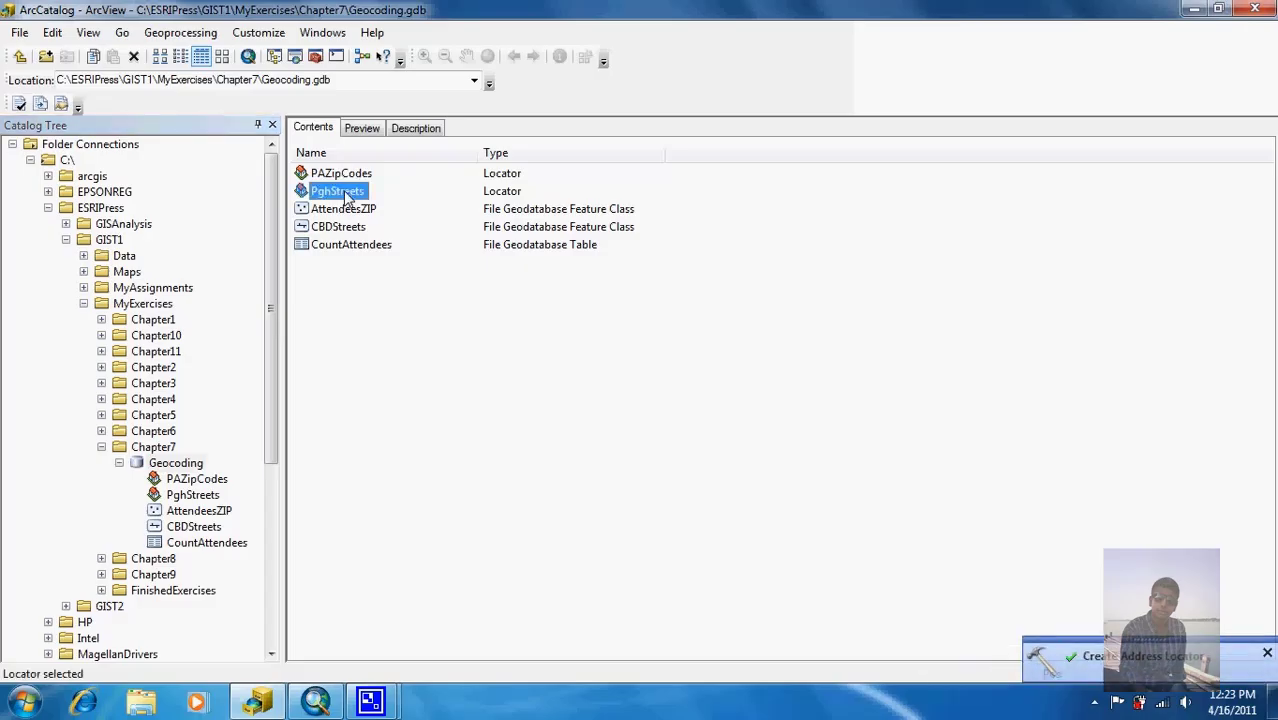
{"action": "double_click", "coordinate": [340, 191]}
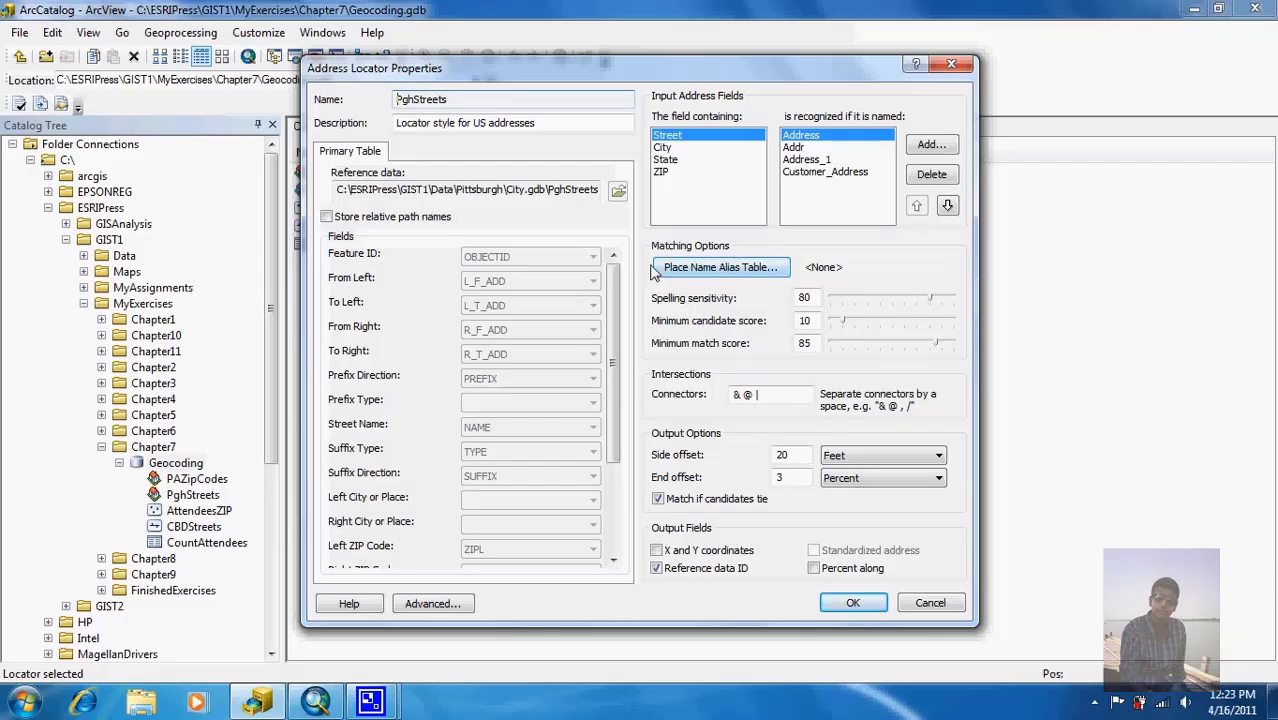
{"action": "left_click", "coordinate": [327, 217]}
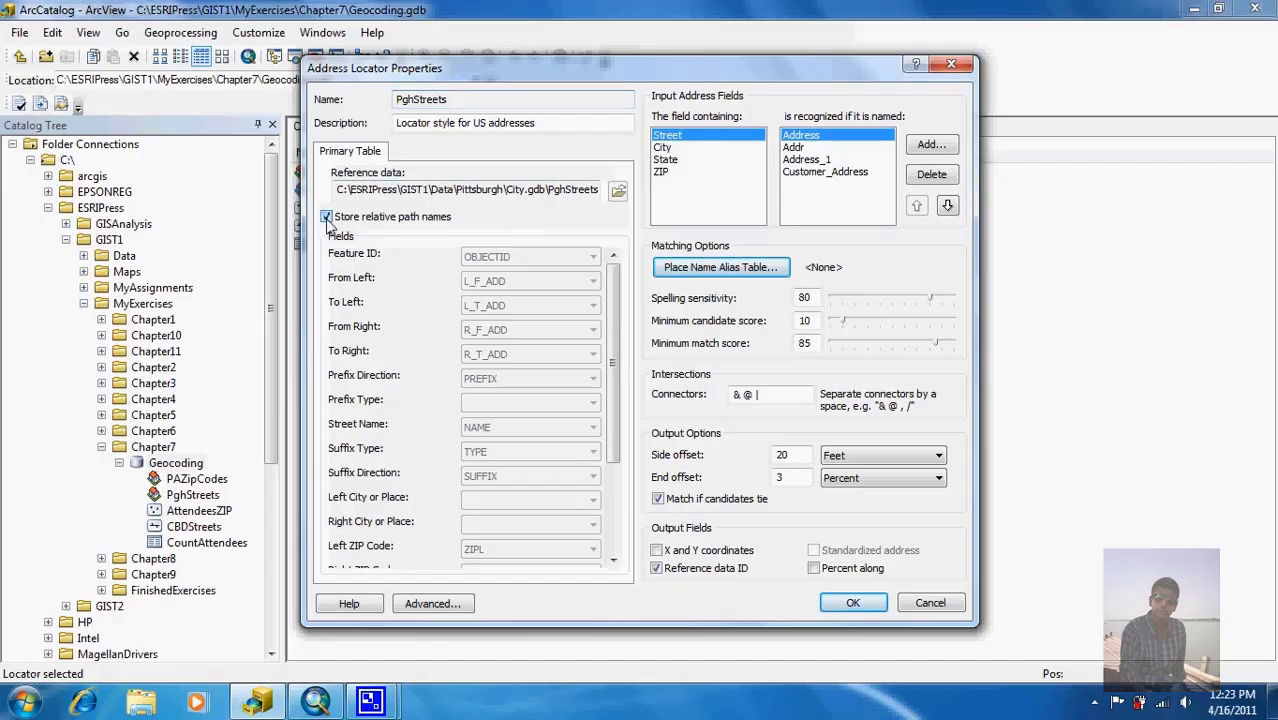
{"action": "left_click", "coordinate": [853, 605]}
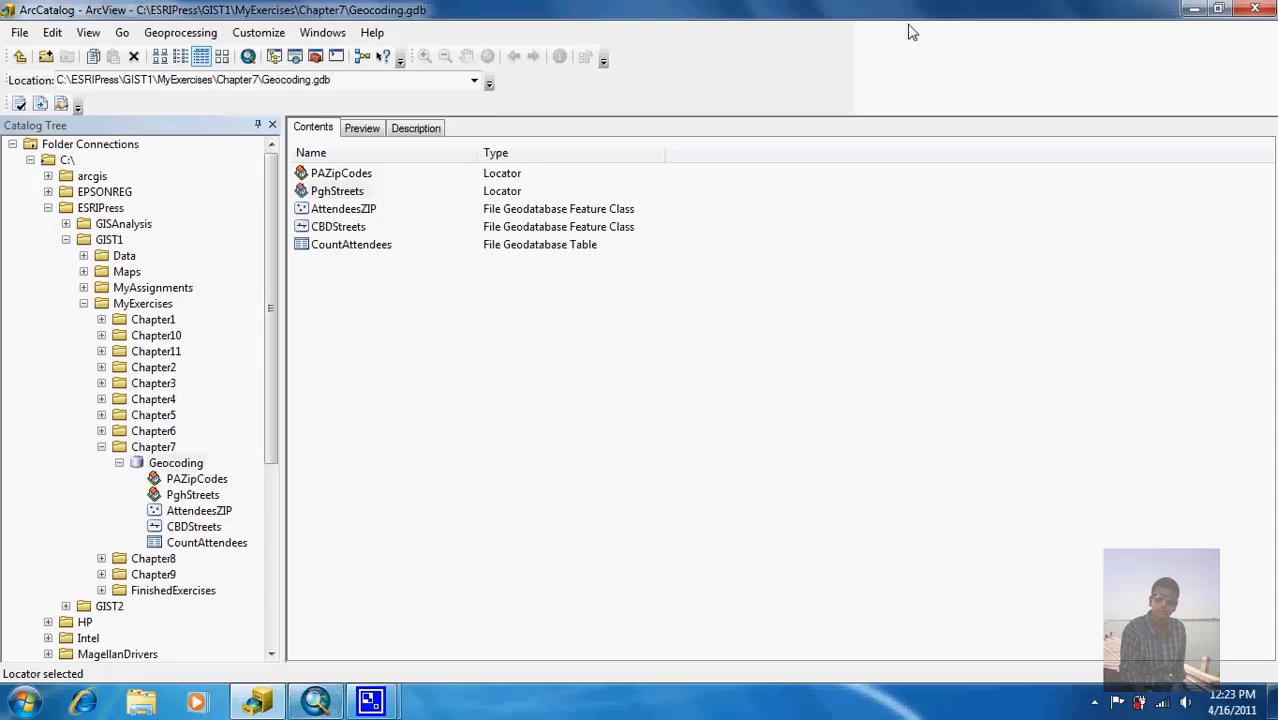
Step: Back in ArcMap, switch the Find dialog to Locations and browse for another locator
{"action": "left_click", "coordinate": [1194, 9]}
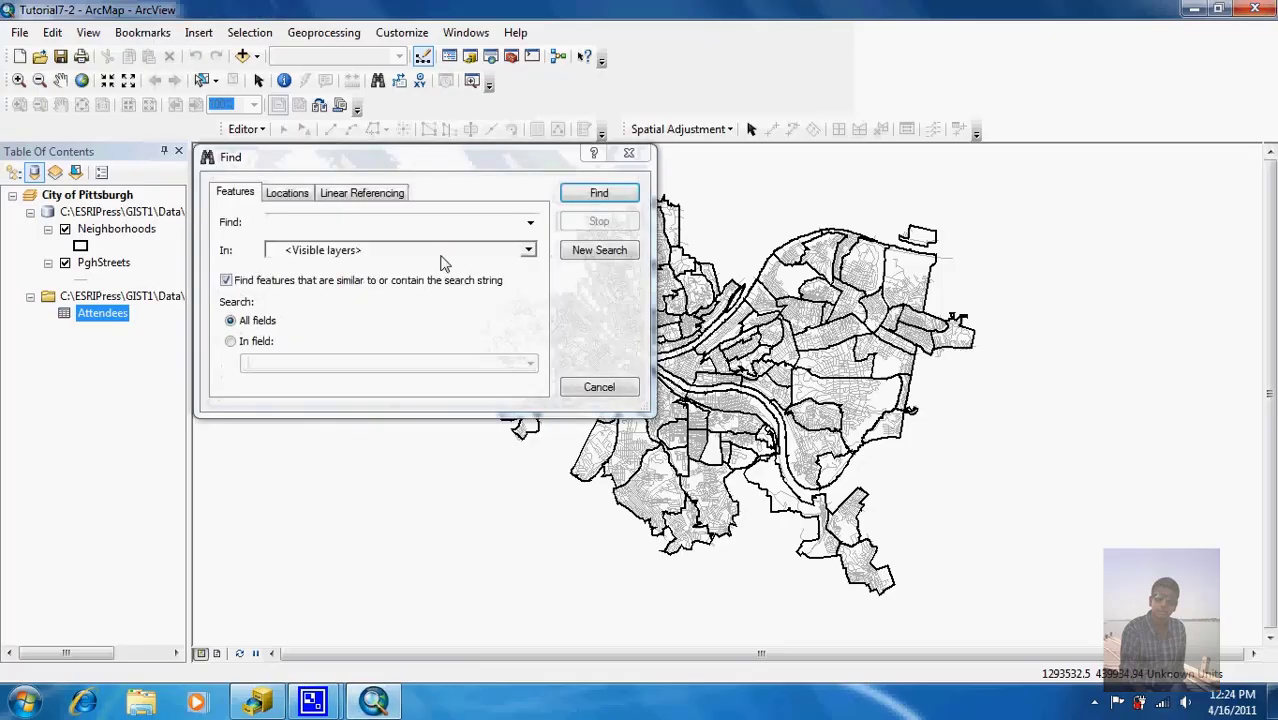
{"action": "left_click", "coordinate": [296, 195]}
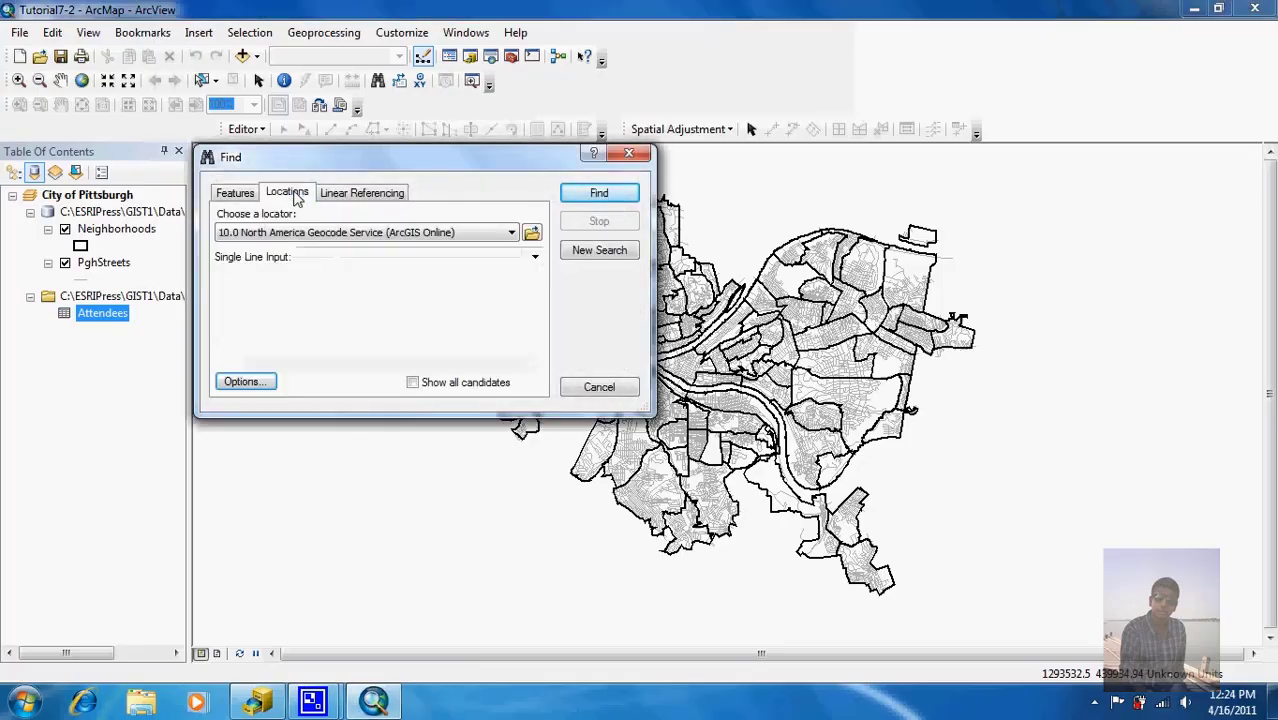
{"action": "left_click", "coordinate": [492, 235]}
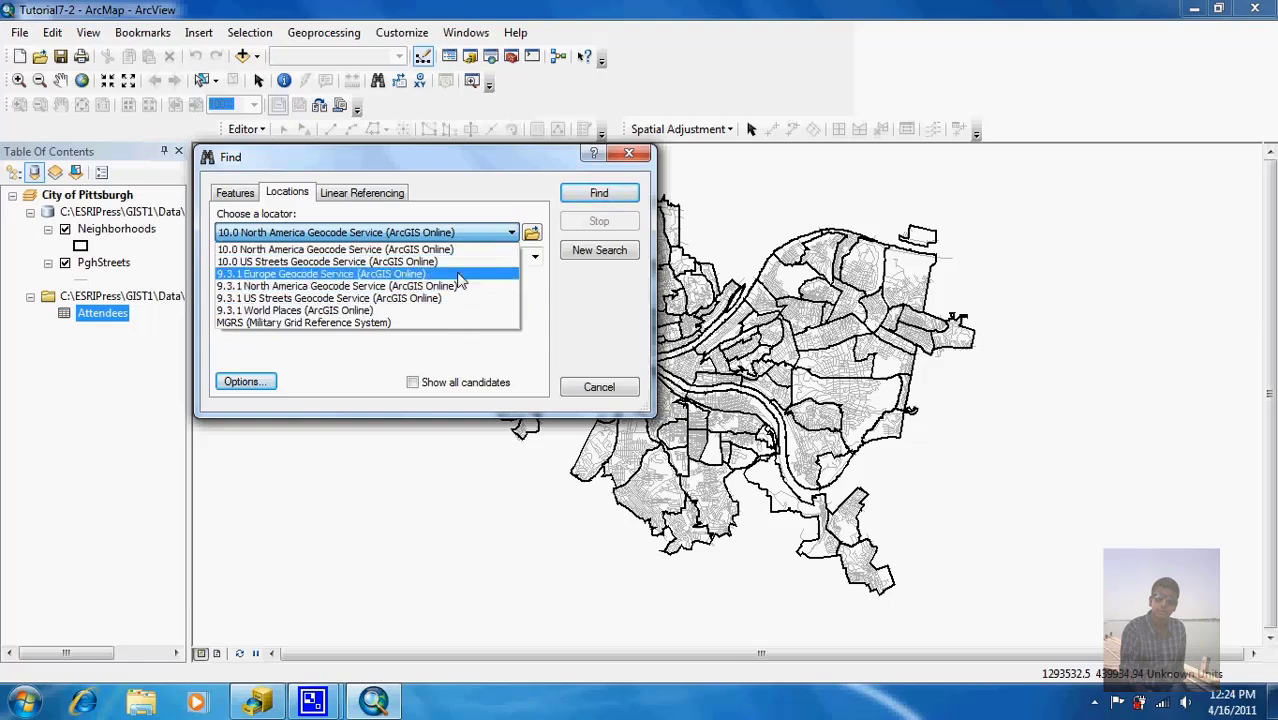
{"action": "left_click", "coordinate": [531, 238]}
{"action": "left_click", "coordinate": [531, 238]}
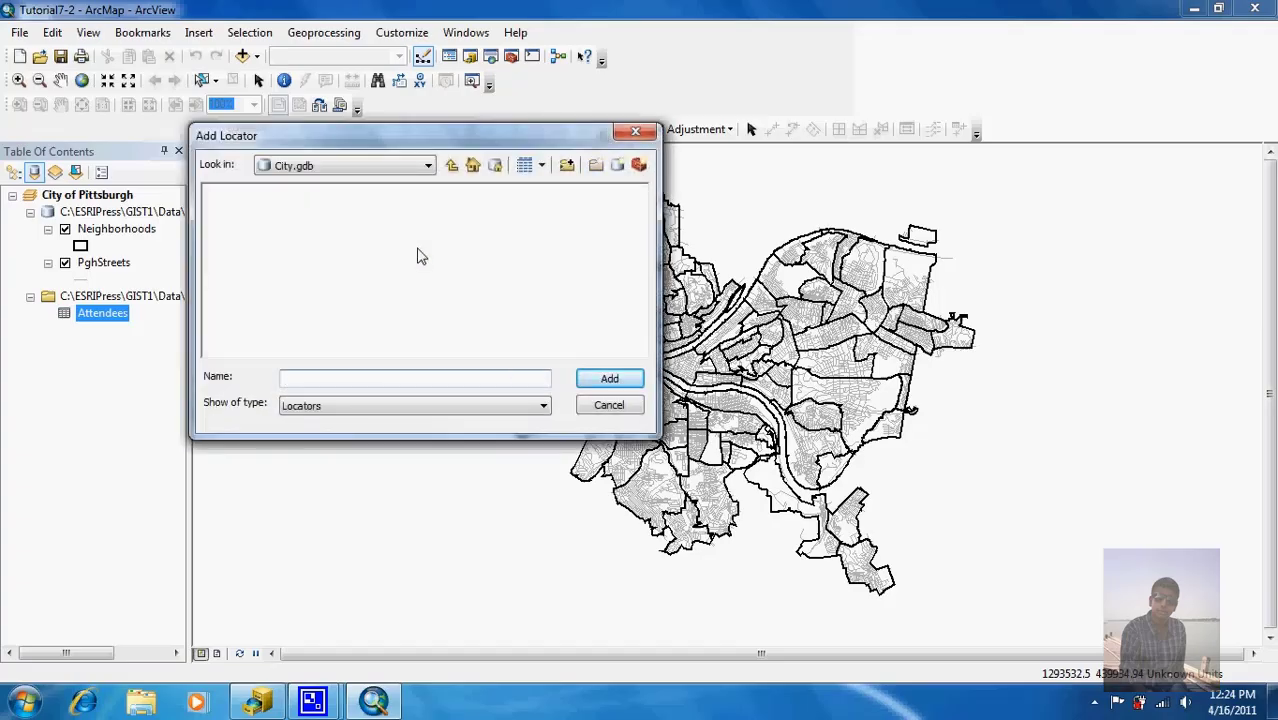
Step: Add the PghStreets locator from MyExercises\Chapter7\Geocoding.gdb
{"action": "left_click", "coordinate": [452, 166]}
{"action": "left_click", "coordinate": [452, 166]}
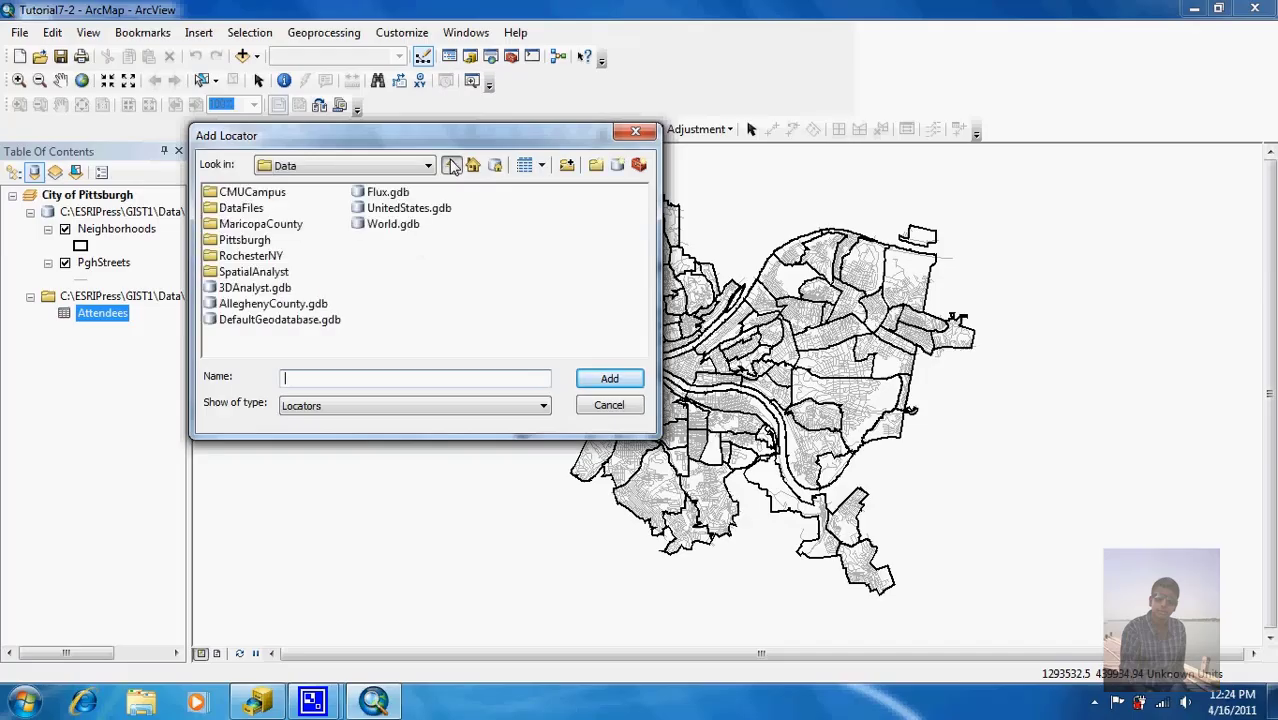
{"action": "left_click", "coordinate": [452, 166]}
{"action": "double_click", "coordinate": [252, 241]}
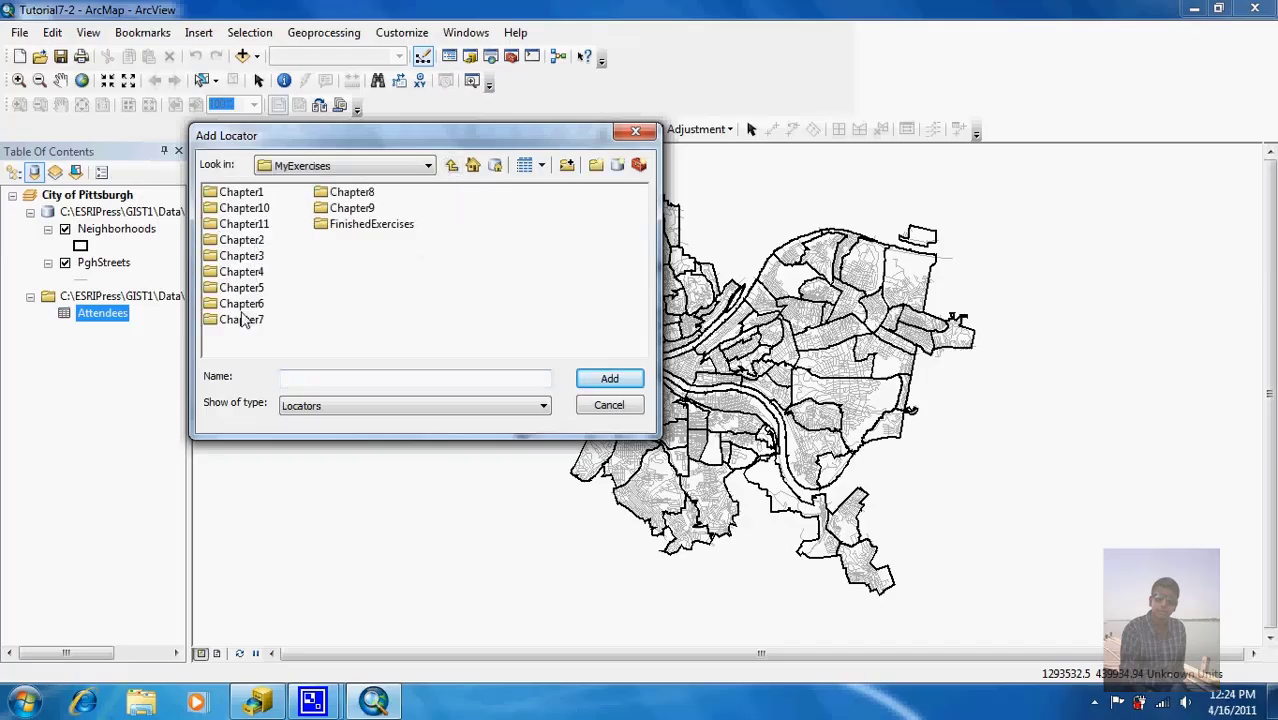
{"action": "double_click", "coordinate": [243, 320]}
{"action": "double_click", "coordinate": [258, 196]}
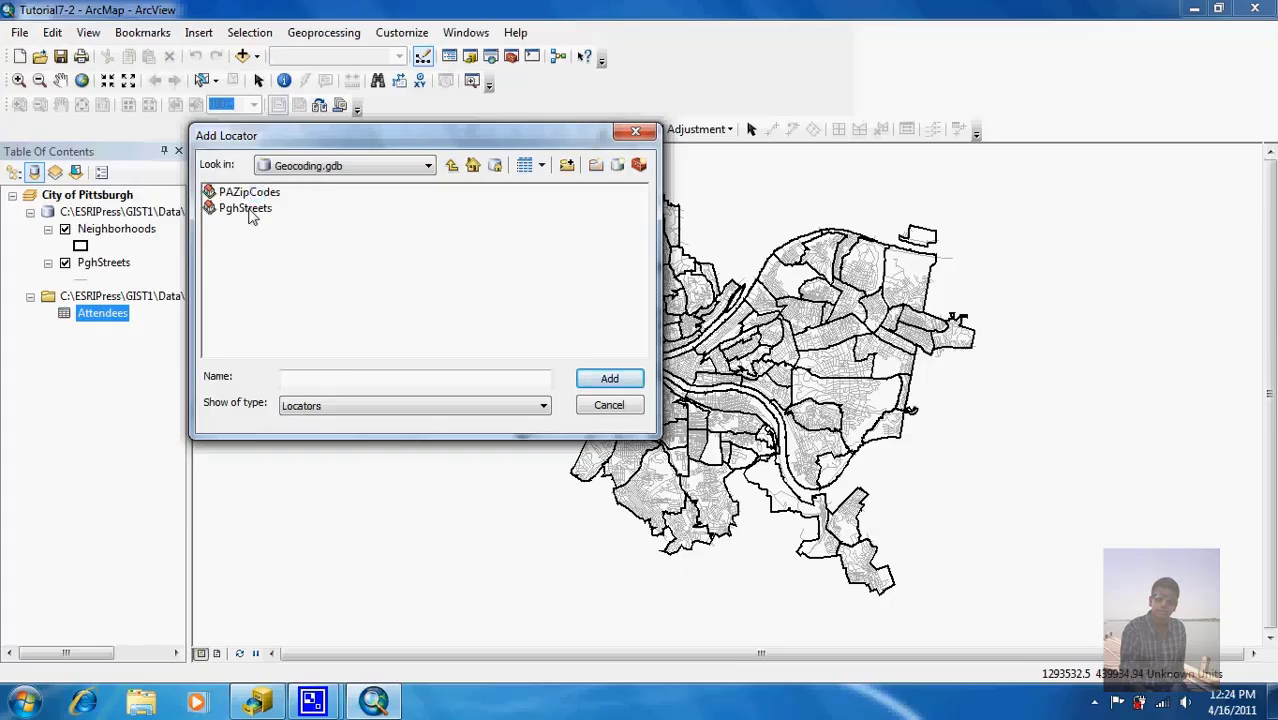
{"action": "left_click", "coordinate": [250, 209]}
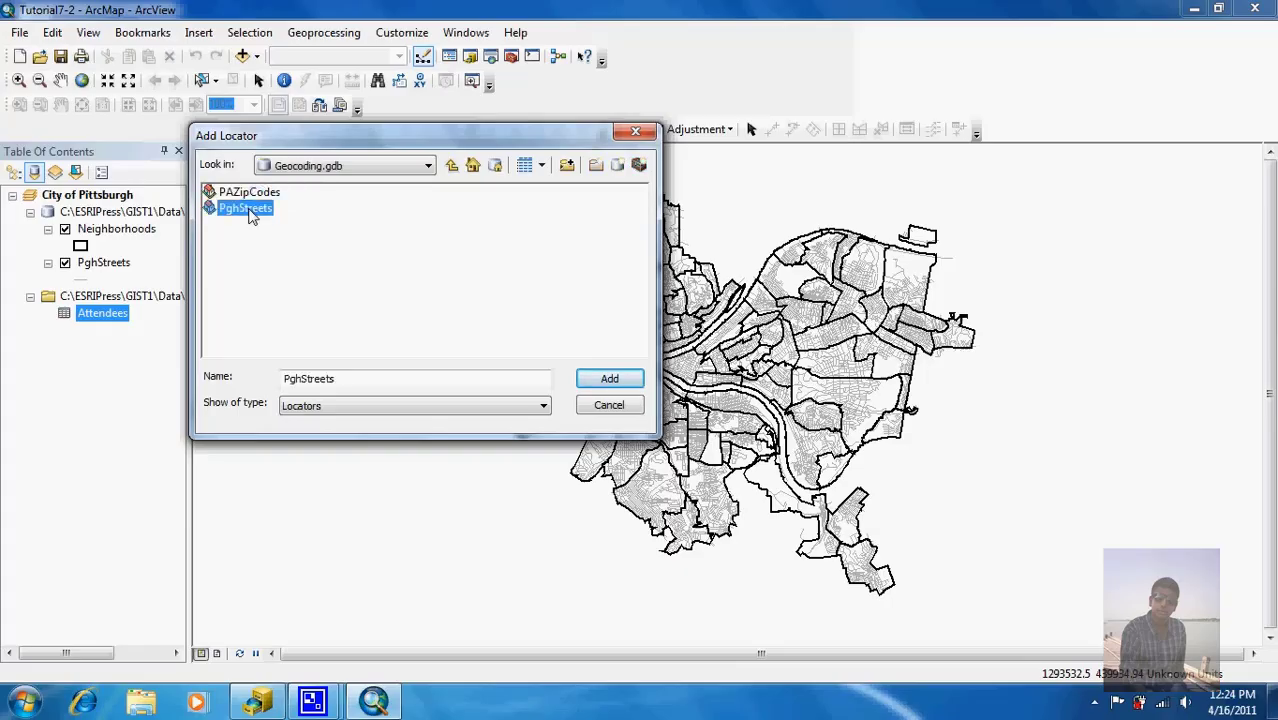
{"action": "double_click", "coordinate": [251, 212]}
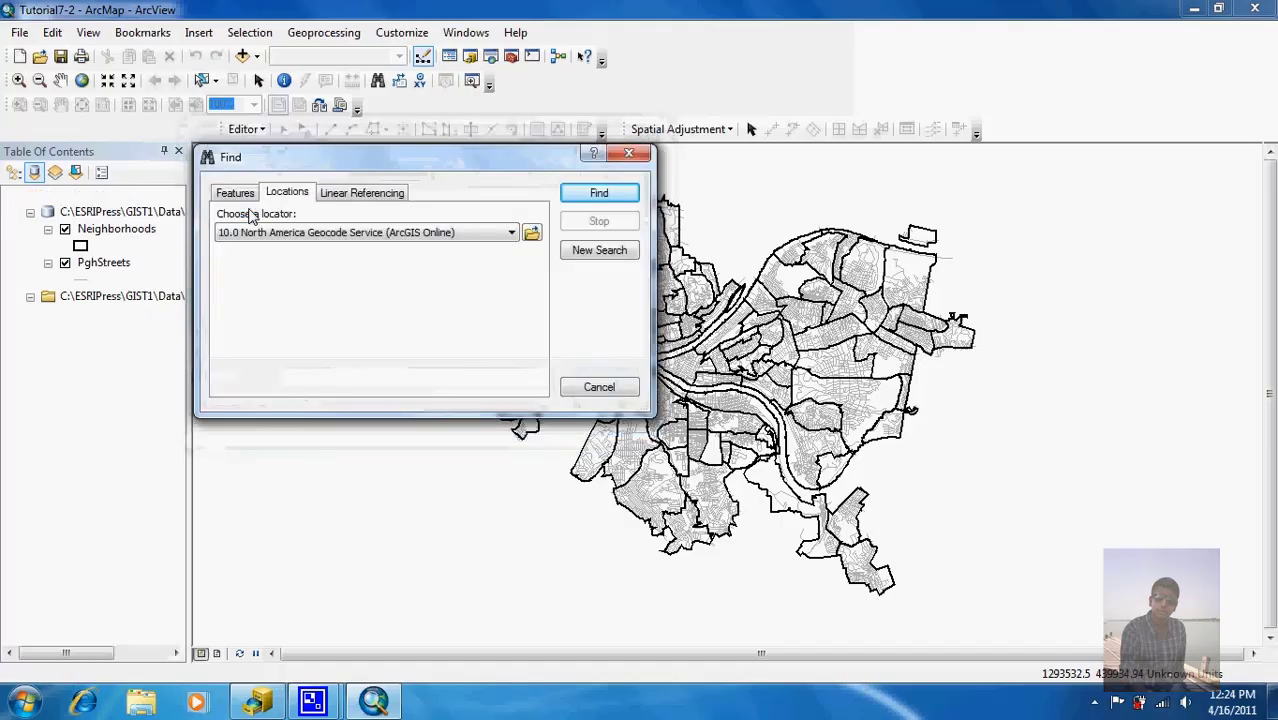
{"action": "left_click", "coordinate": [403, 263]}
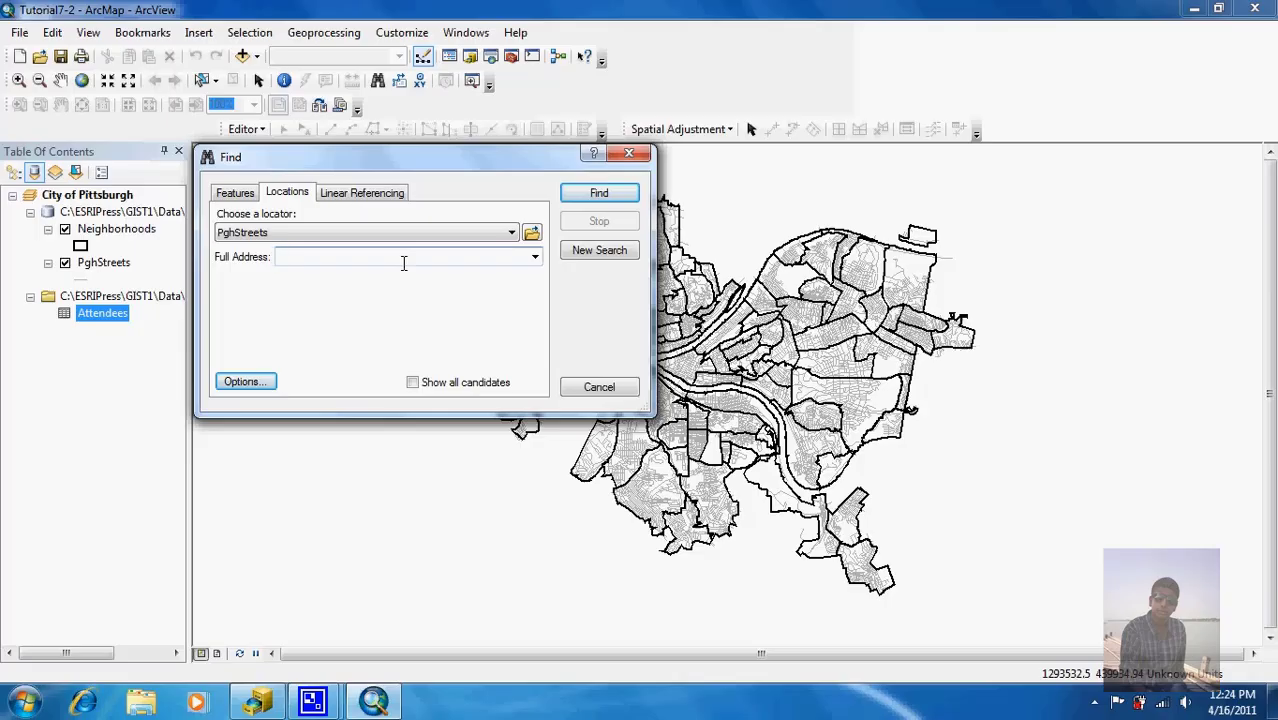
{"action": "left_click", "coordinate": [598, 196]}
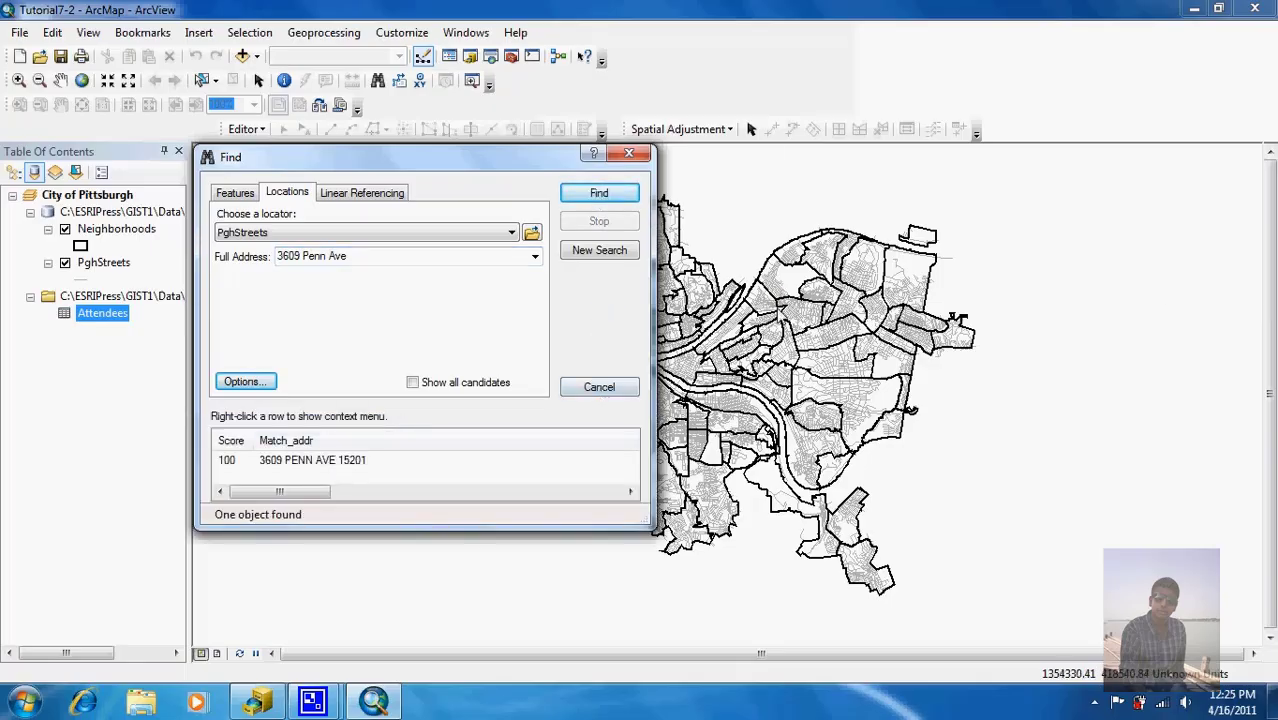
{"action": "left_click", "coordinate": [313, 462]}
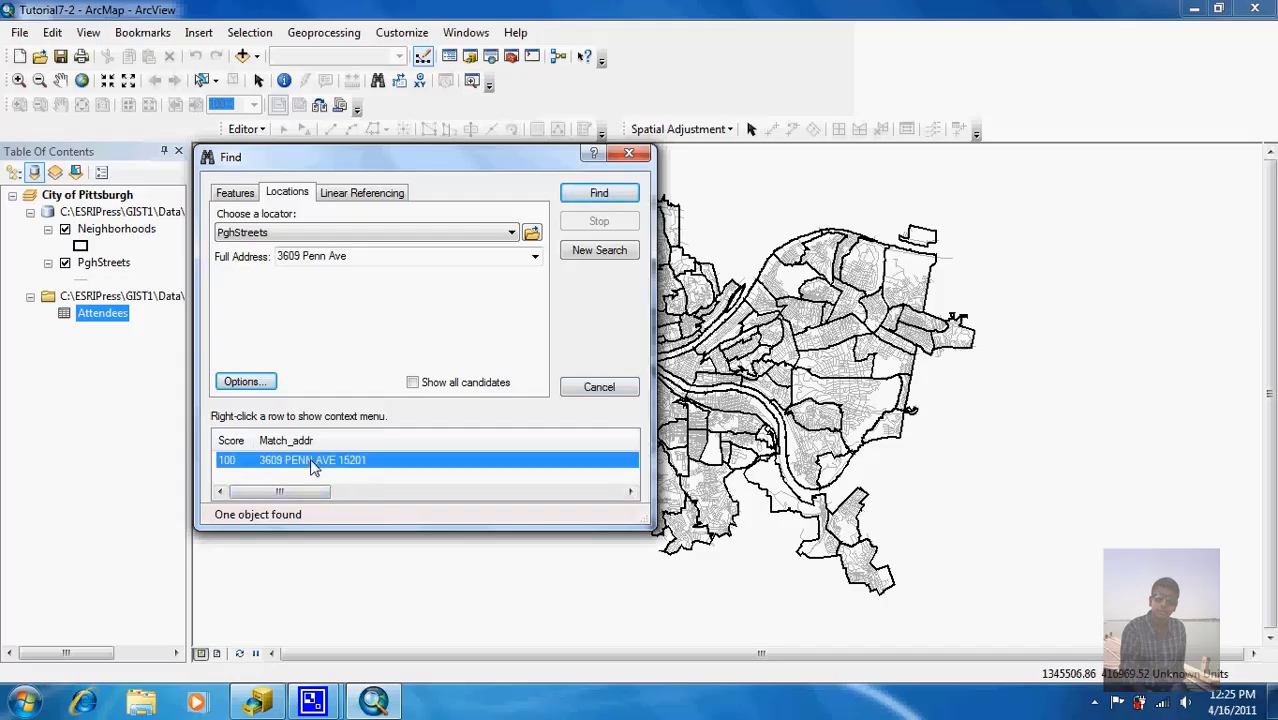
{"action": "right_click", "coordinate": [313, 466]}
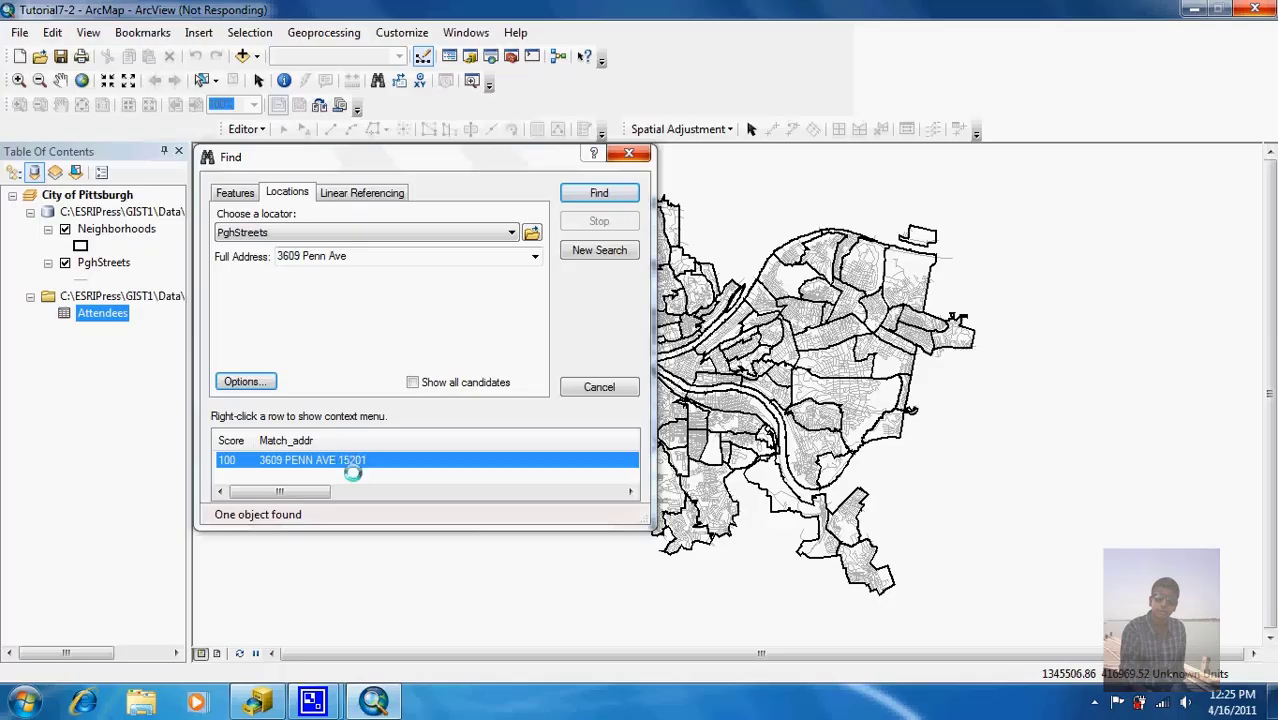
{"action": "right_click", "coordinate": [346, 478]}
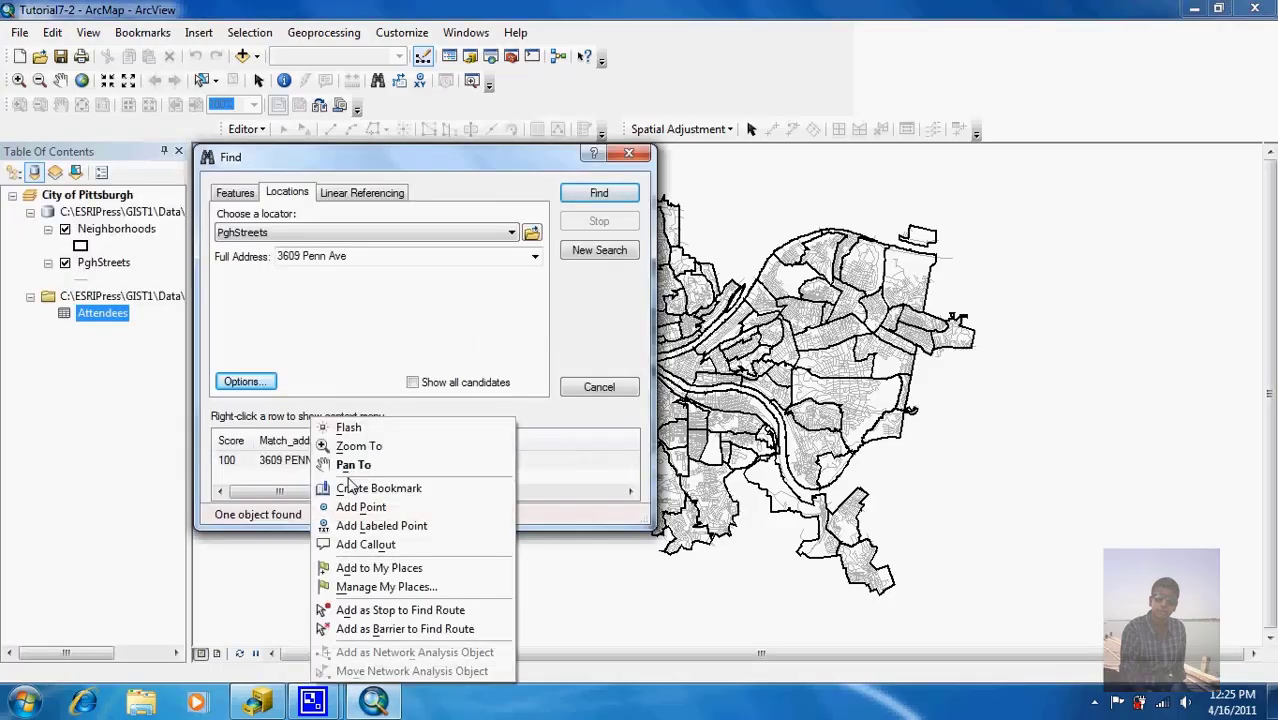
{"action": "left_click", "coordinate": [383, 527]}
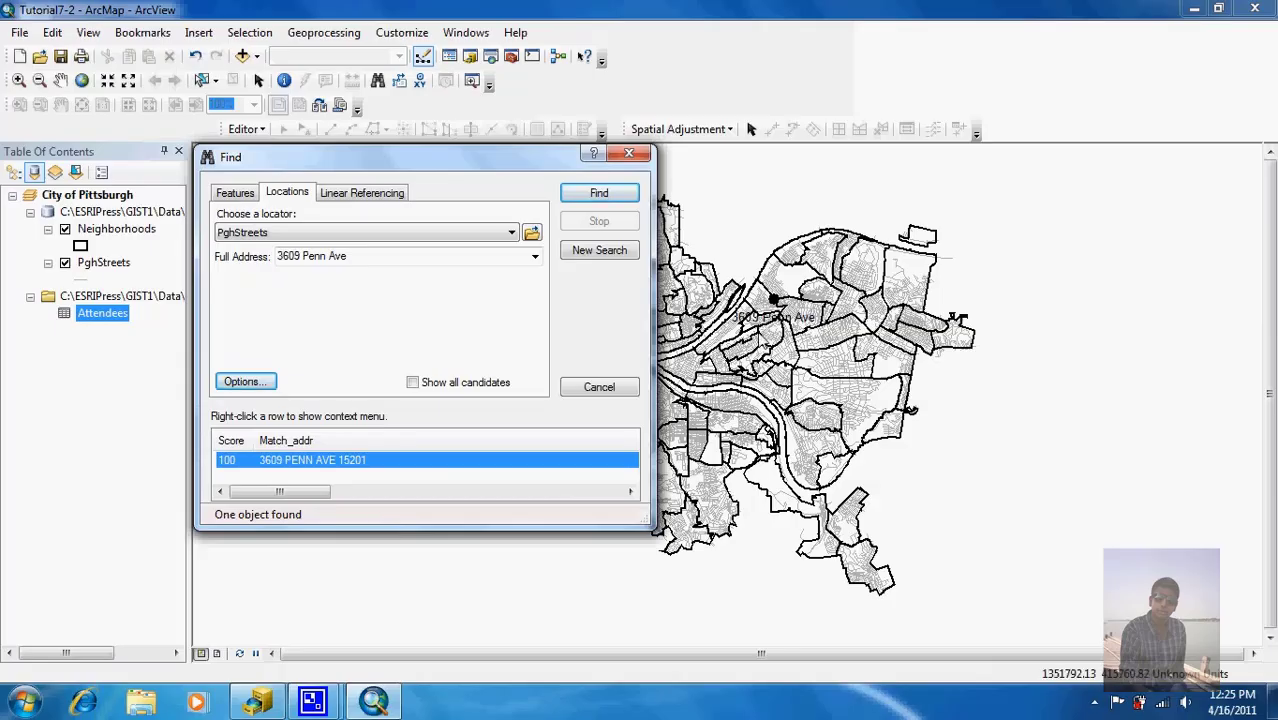
{"action": "left_click", "coordinate": [629, 153]}
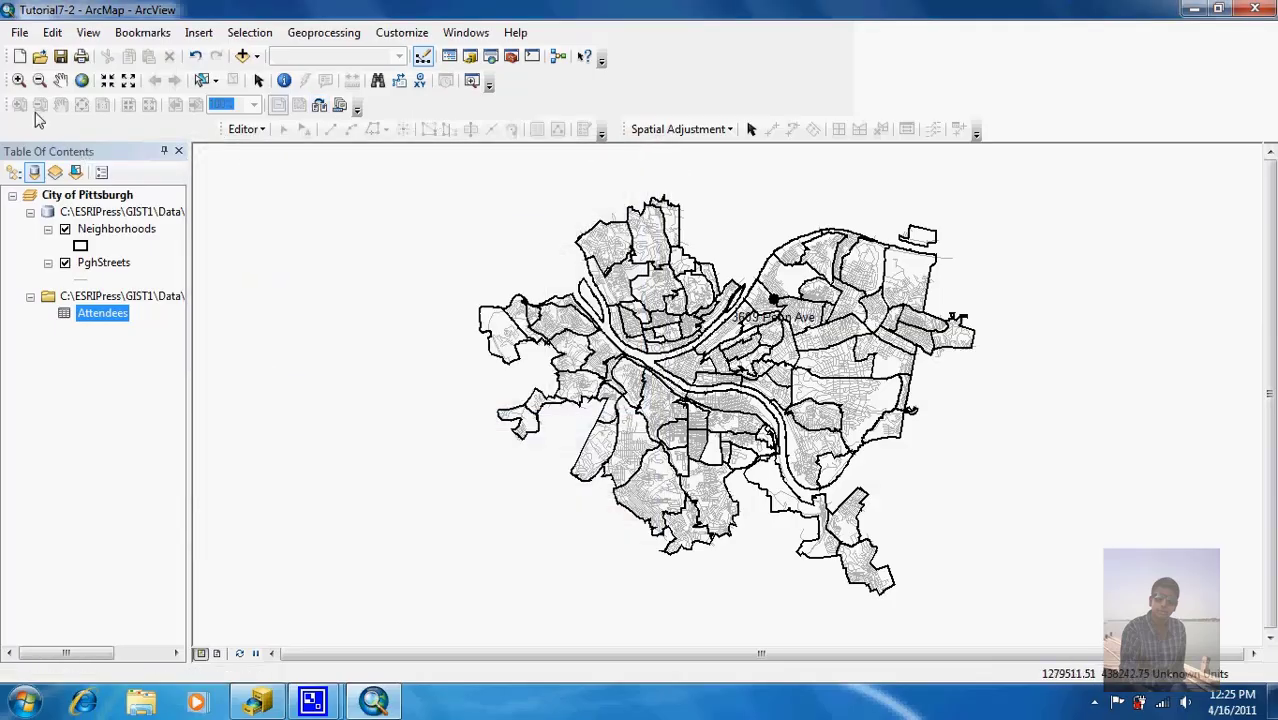
{"action": "left_click", "coordinate": [20, 80]}
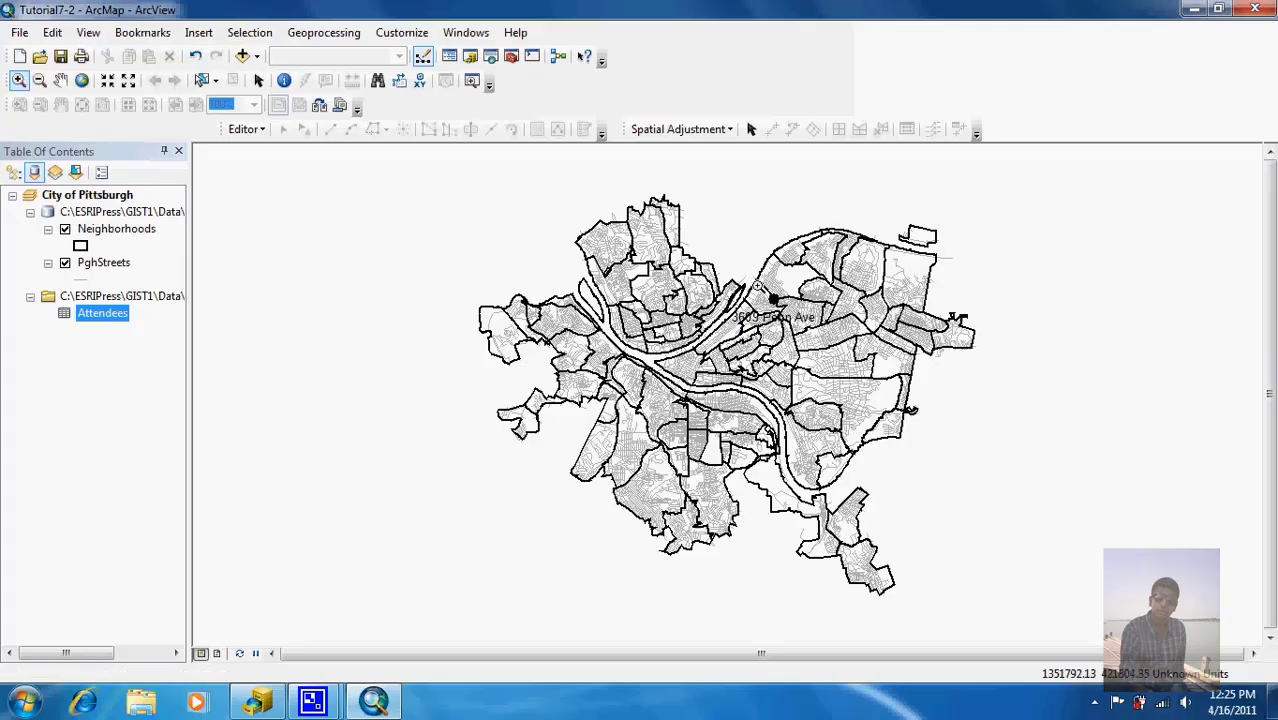
{"action": "left_click_drag", "start_coordinate": [758, 287], "coordinate": [806, 343]}
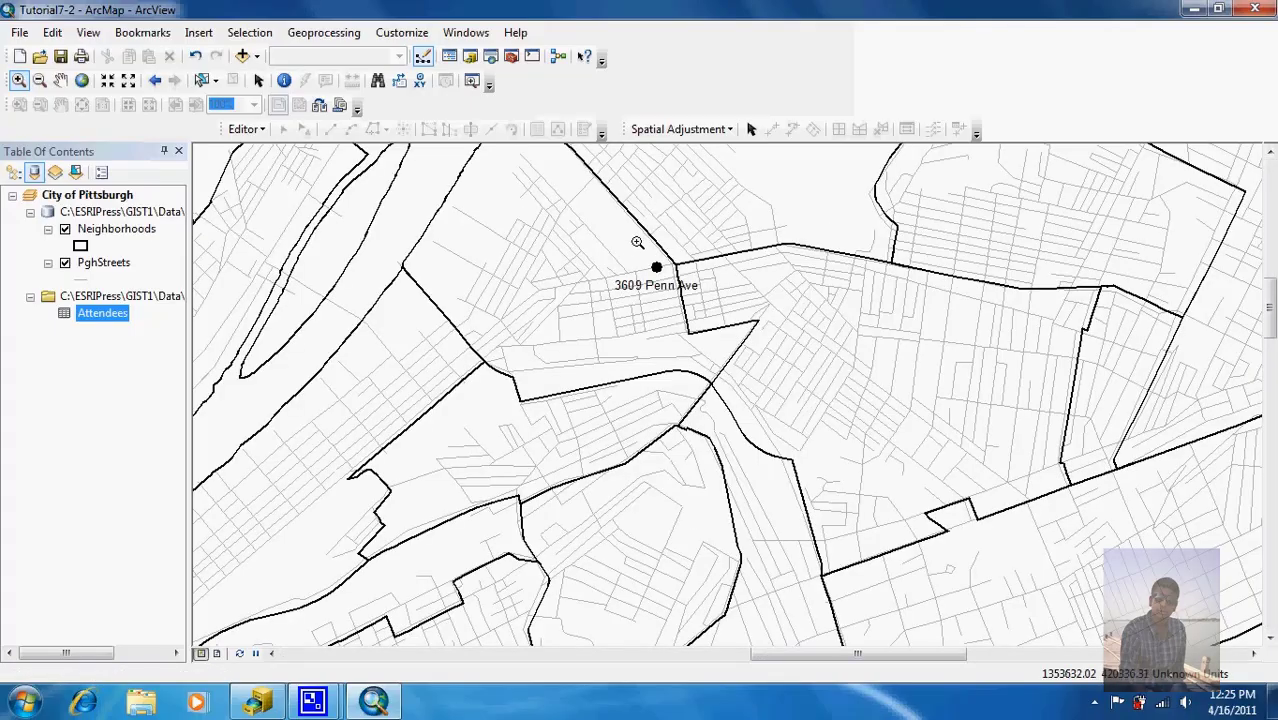
{"action": "left_click_drag", "start_coordinate": [699, 331], "coordinate": [699, 331]}
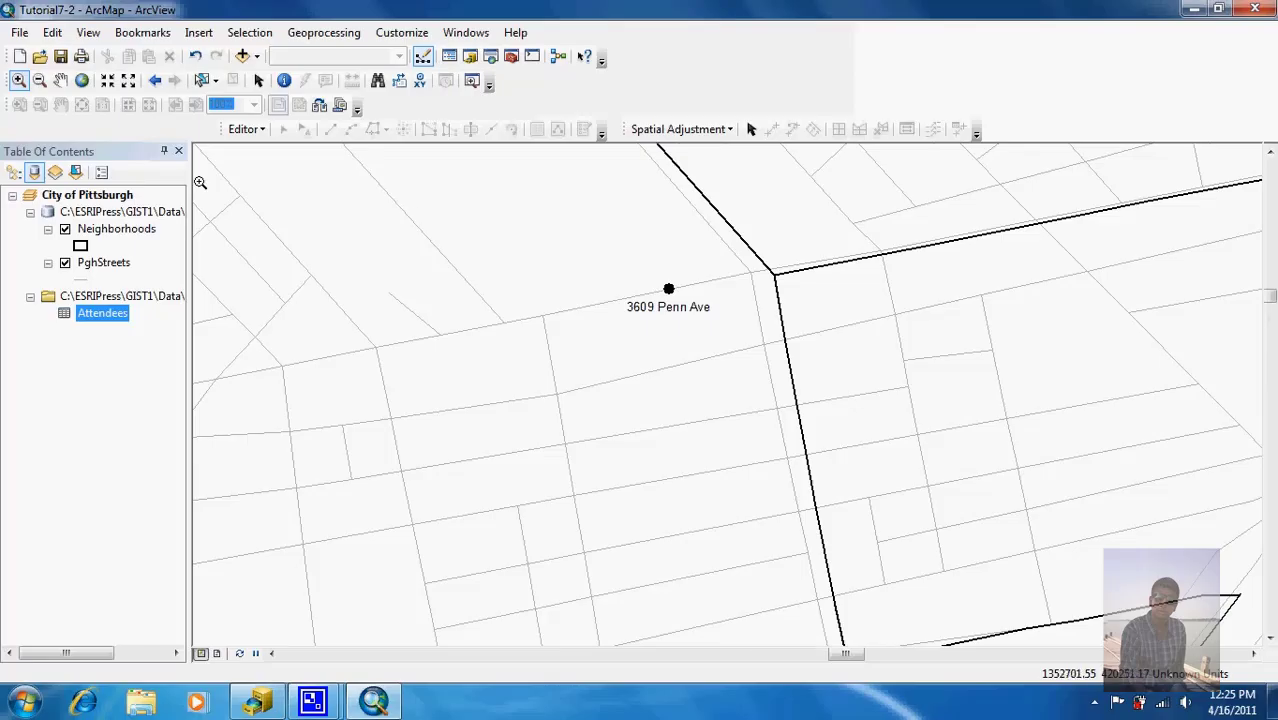
Step: Select the labelled point graphic and ungroup the marker from its label
{"action": "left_click", "coordinate": [258, 80]}
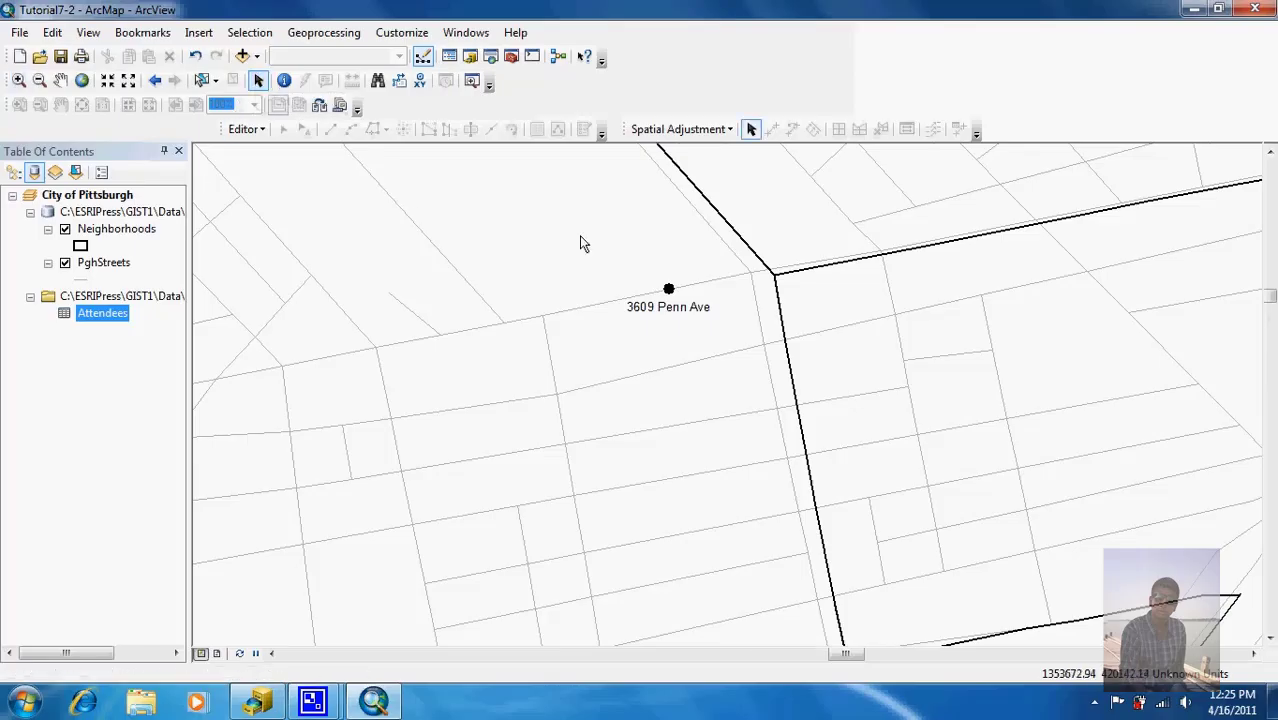
{"action": "left_click", "coordinate": [692, 308]}
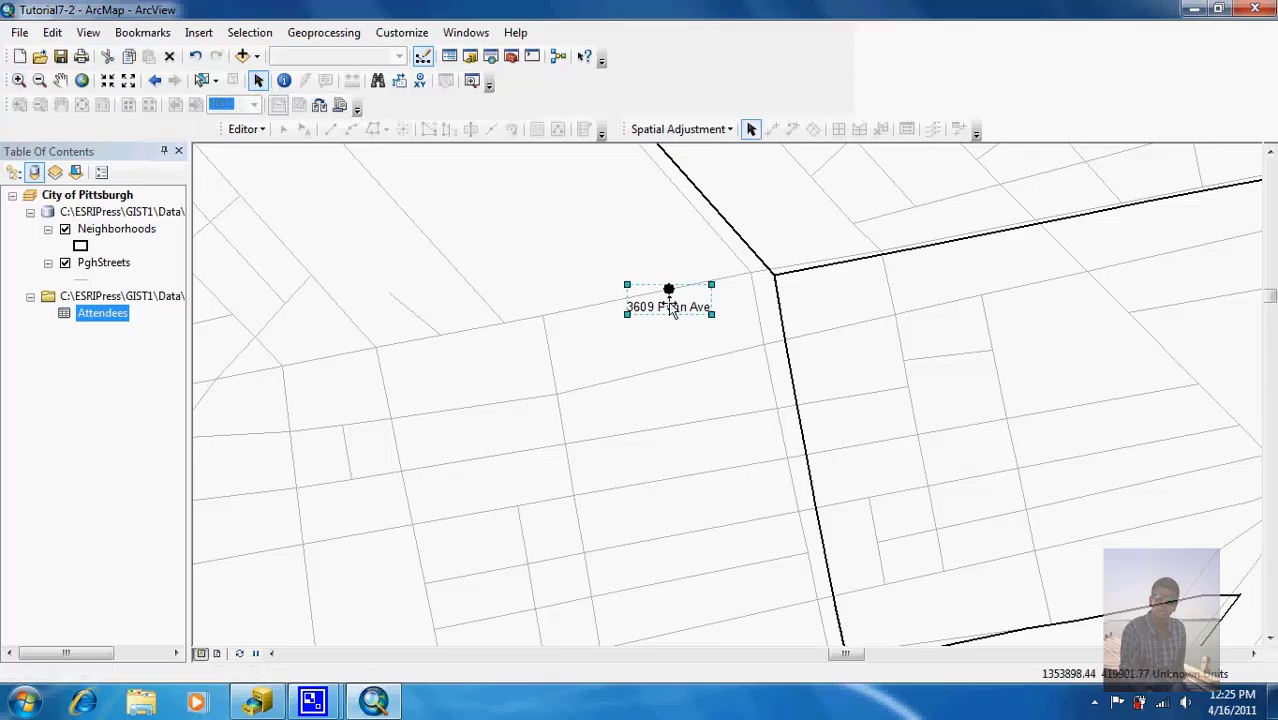
{"action": "mouse_move", "coordinate": [669, 292]}
{"action": "left_mouse_down"}
{"action": "mouse_move", "coordinate": [672, 309]}
{"action": "mouse_move", "coordinate": [674, 292]}
{"action": "left_mouse_up"}
{"action": "right_click", "coordinate": [673, 298]}
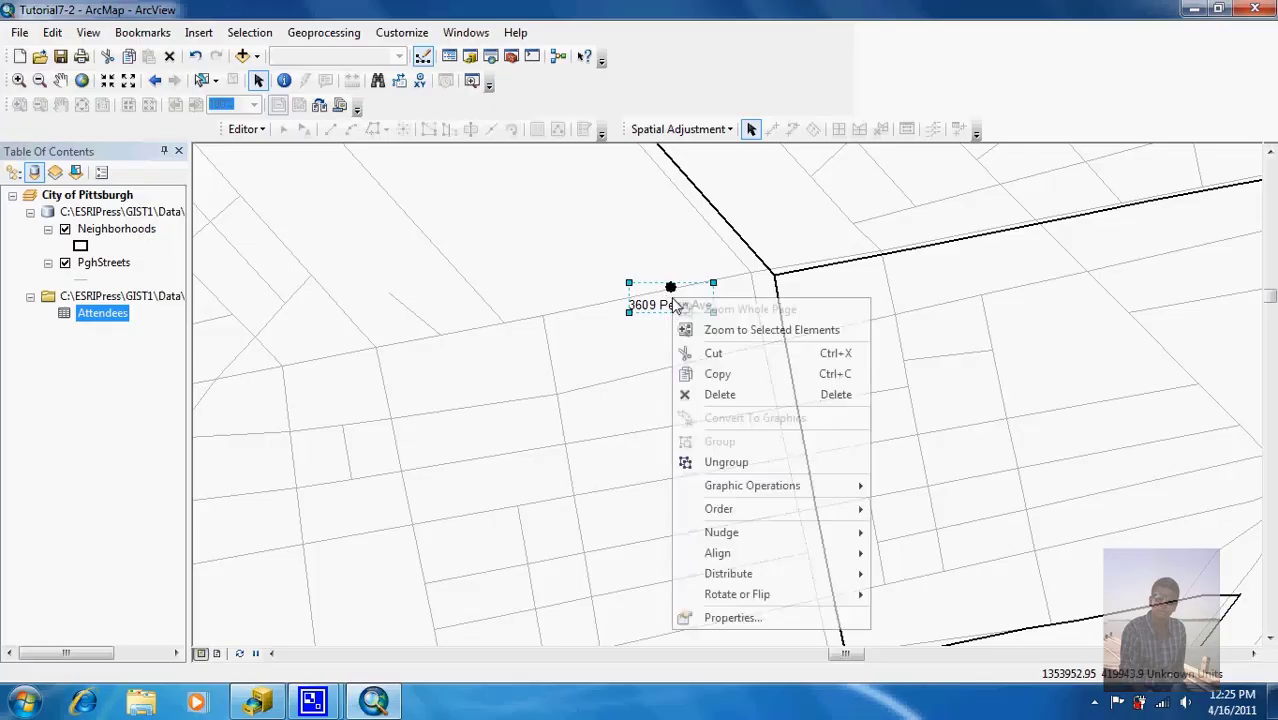
{"action": "double_click", "coordinate": [653, 301]}
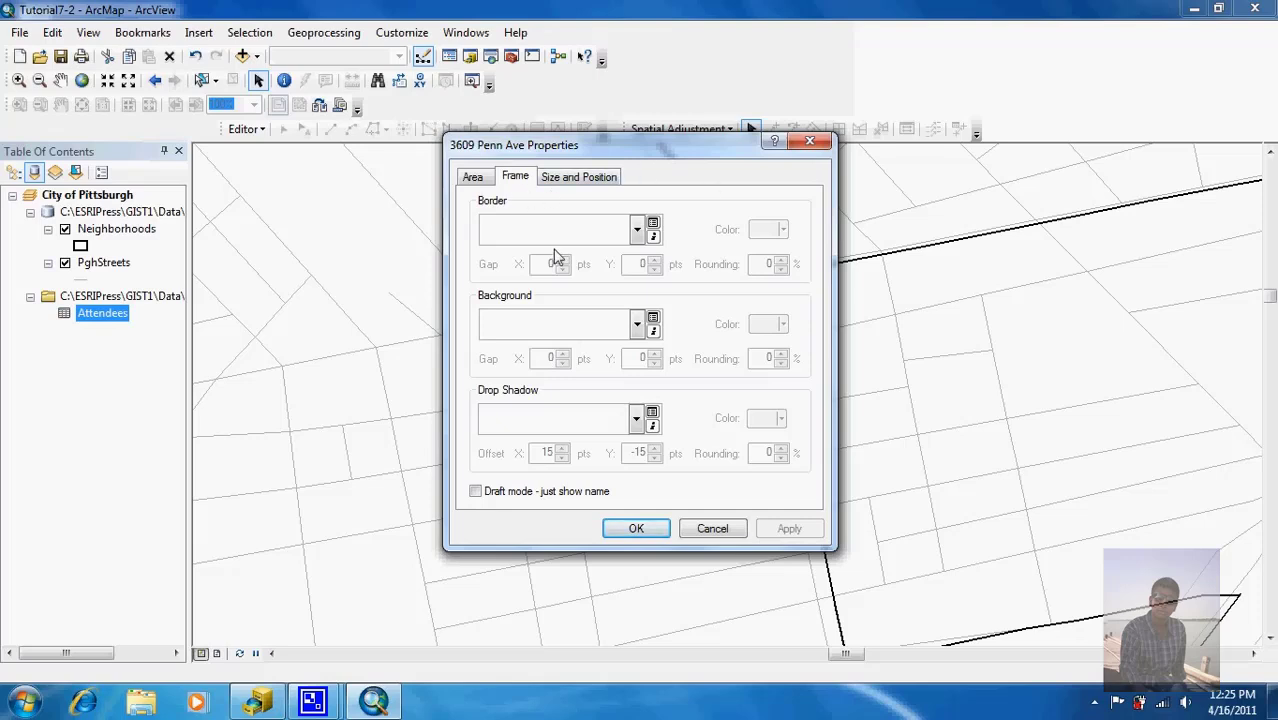
{"action": "left_click", "coordinate": [810, 141]}
{"action": "double_click", "coordinate": [677, 307]}
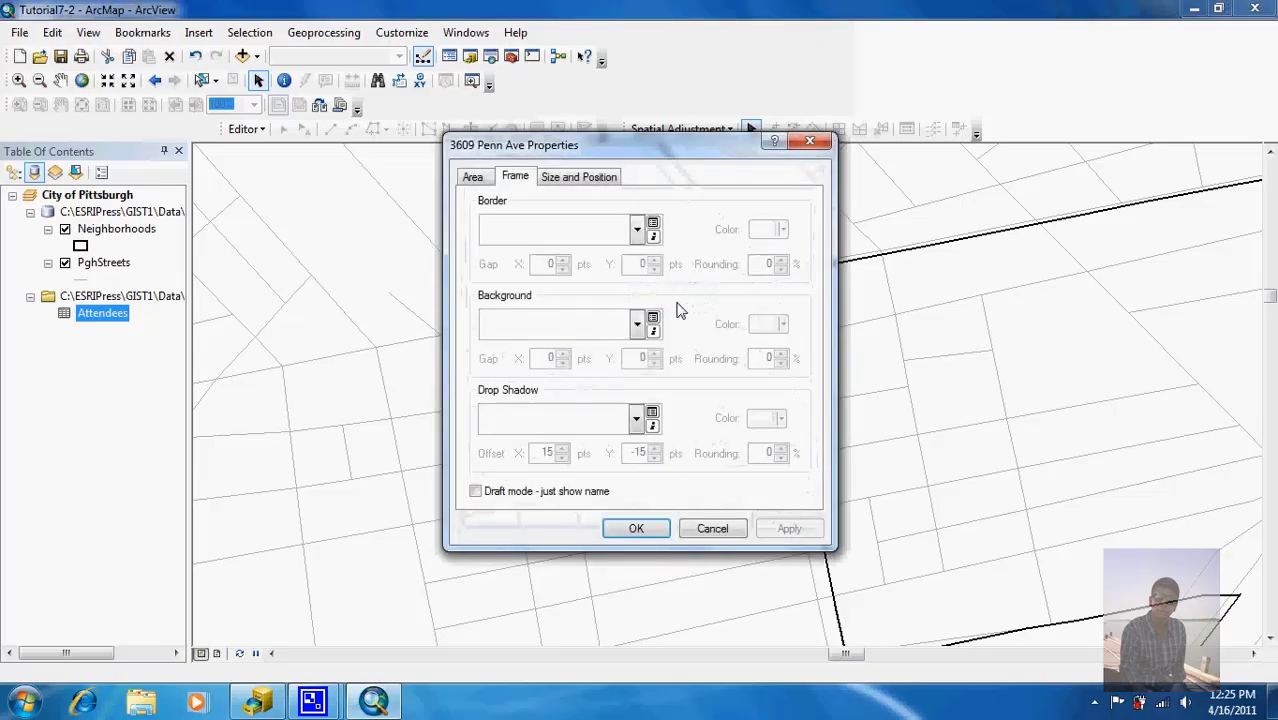
{"action": "left_click", "coordinate": [810, 141]}
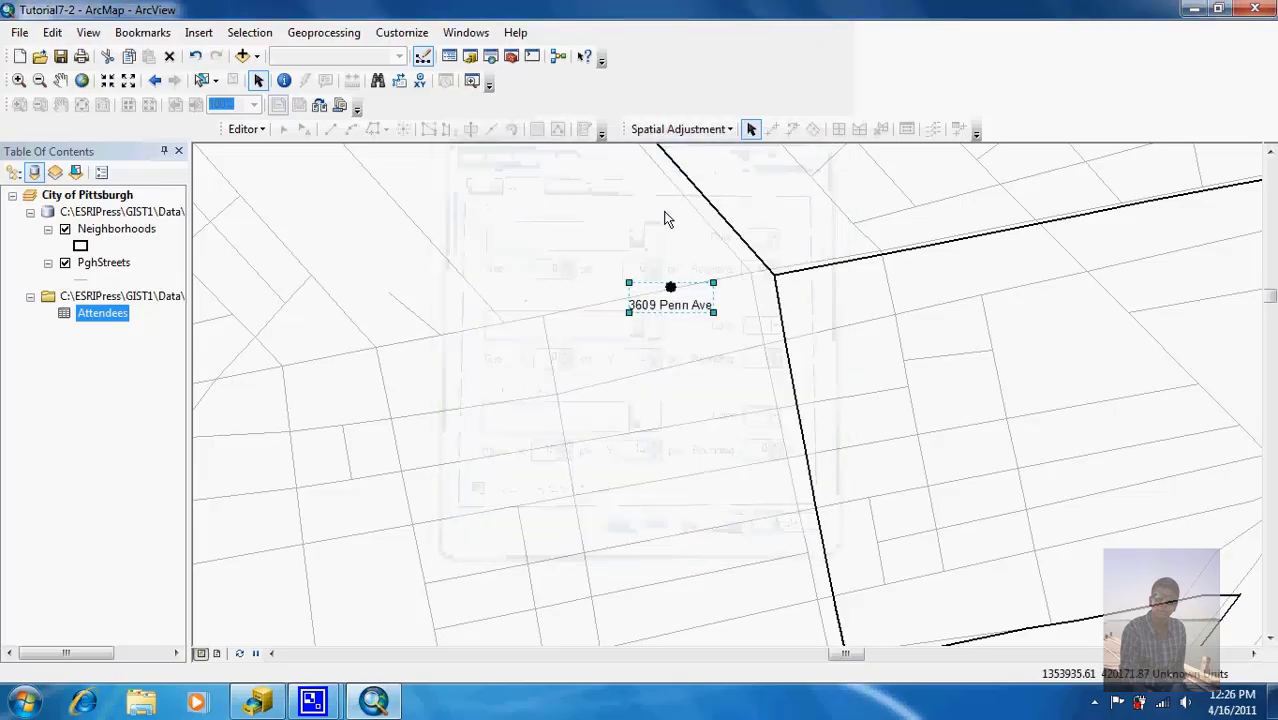
{"action": "right_click", "coordinate": [670, 292]}
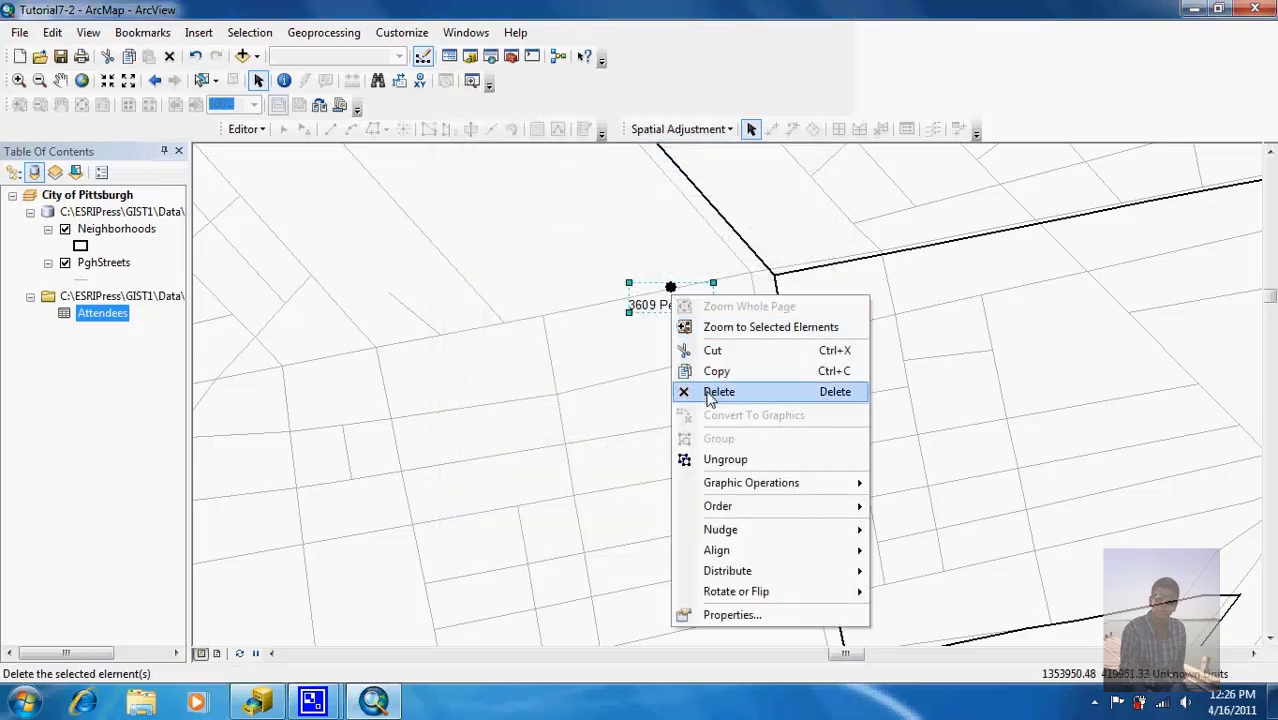
{"action": "left_click", "coordinate": [733, 459]}
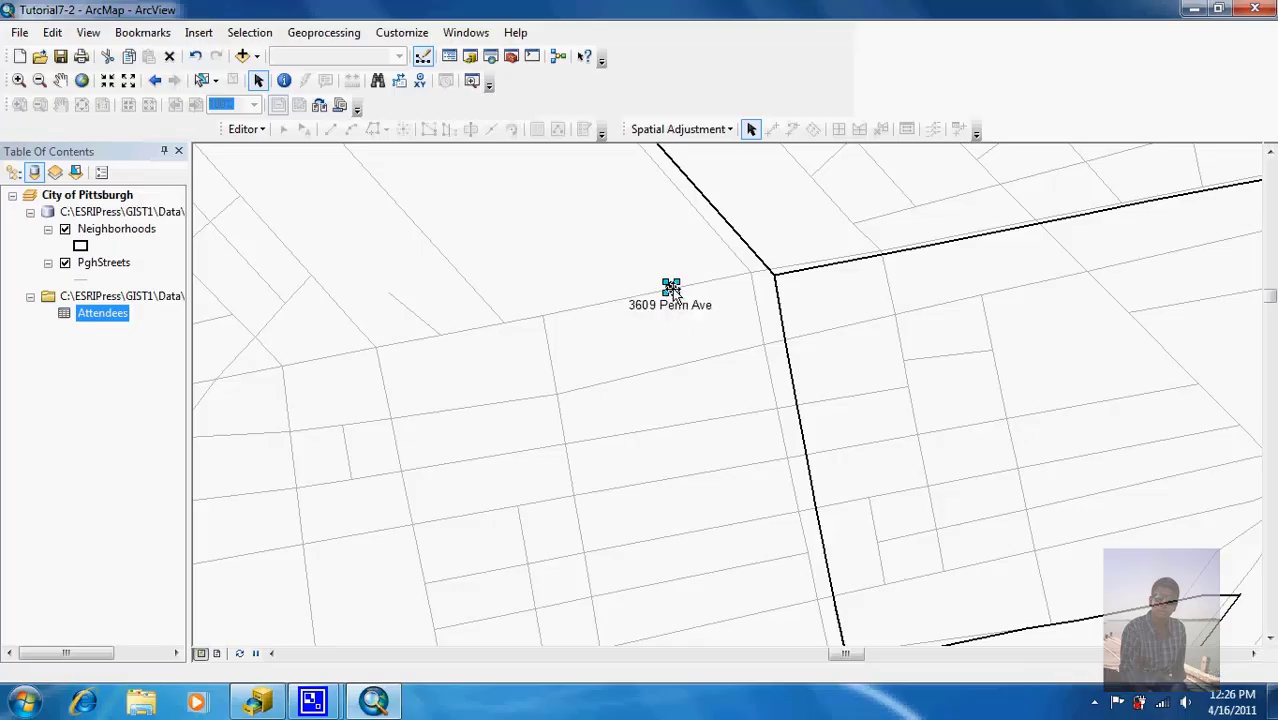
Step: Make the point marker red at size 10, then bring up the label text's properties
{"action": "double_click", "coordinate": [672, 288]}
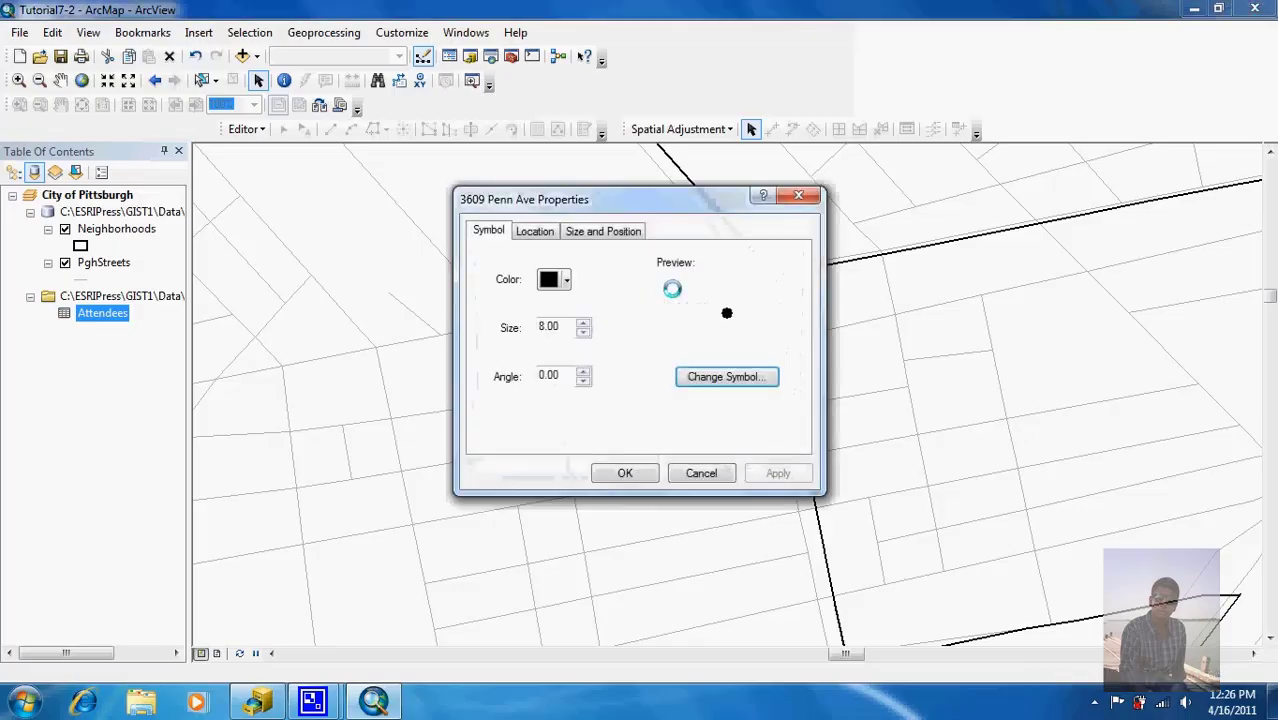
{"action": "left_click", "coordinate": [566, 281]}
{"action": "left_click", "coordinate": [562, 379]}
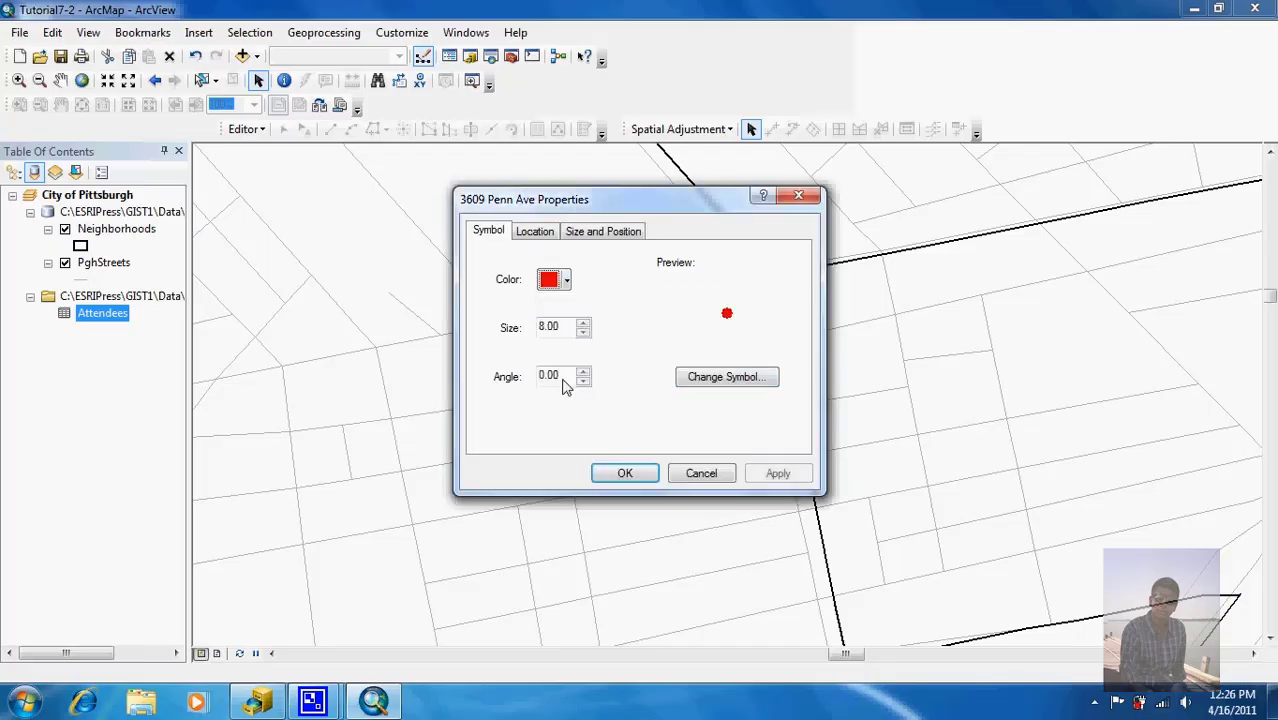
{"action": "left_click", "coordinate": [582, 322]}
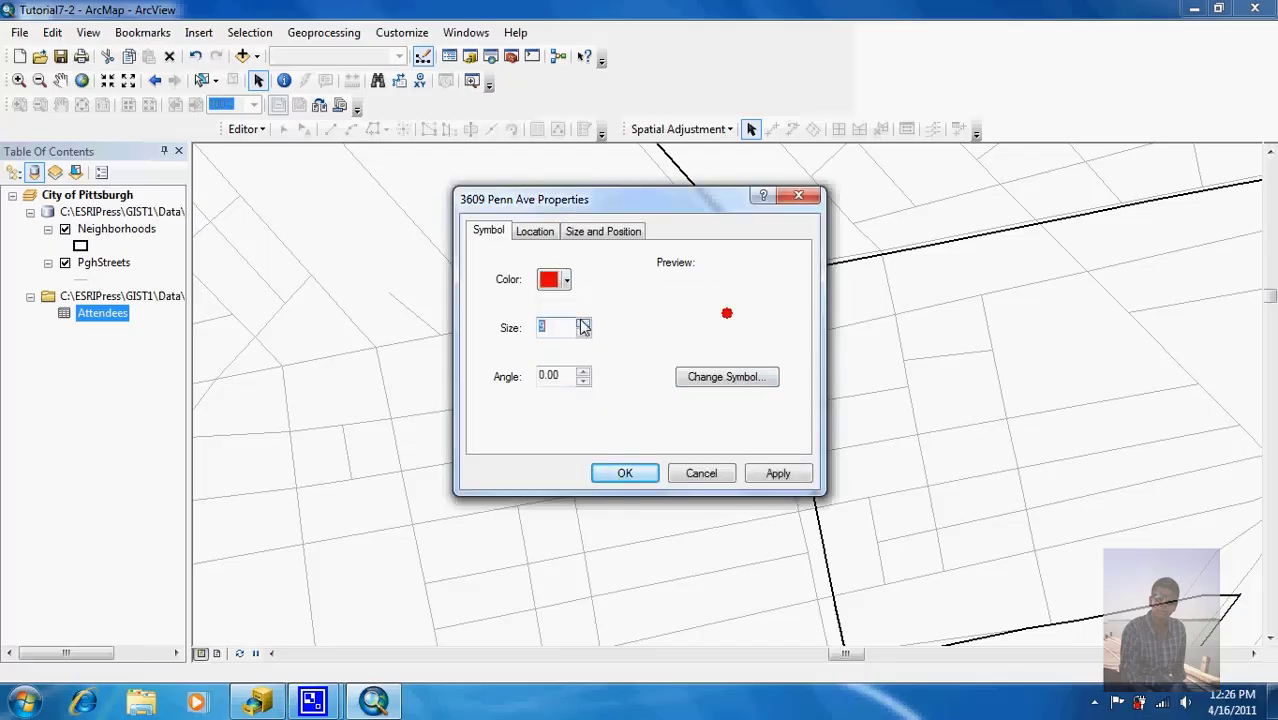
{"action": "left_click", "coordinate": [582, 322]}
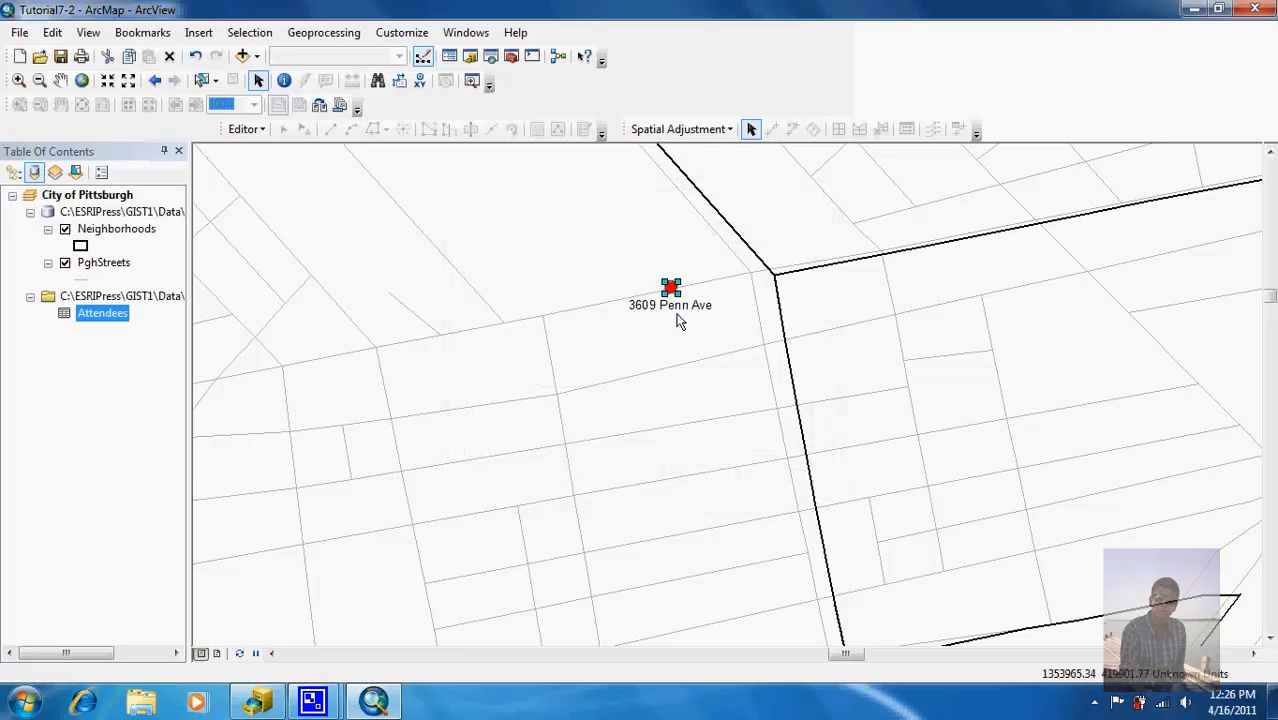
{"action": "double_click", "coordinate": [679, 316]}
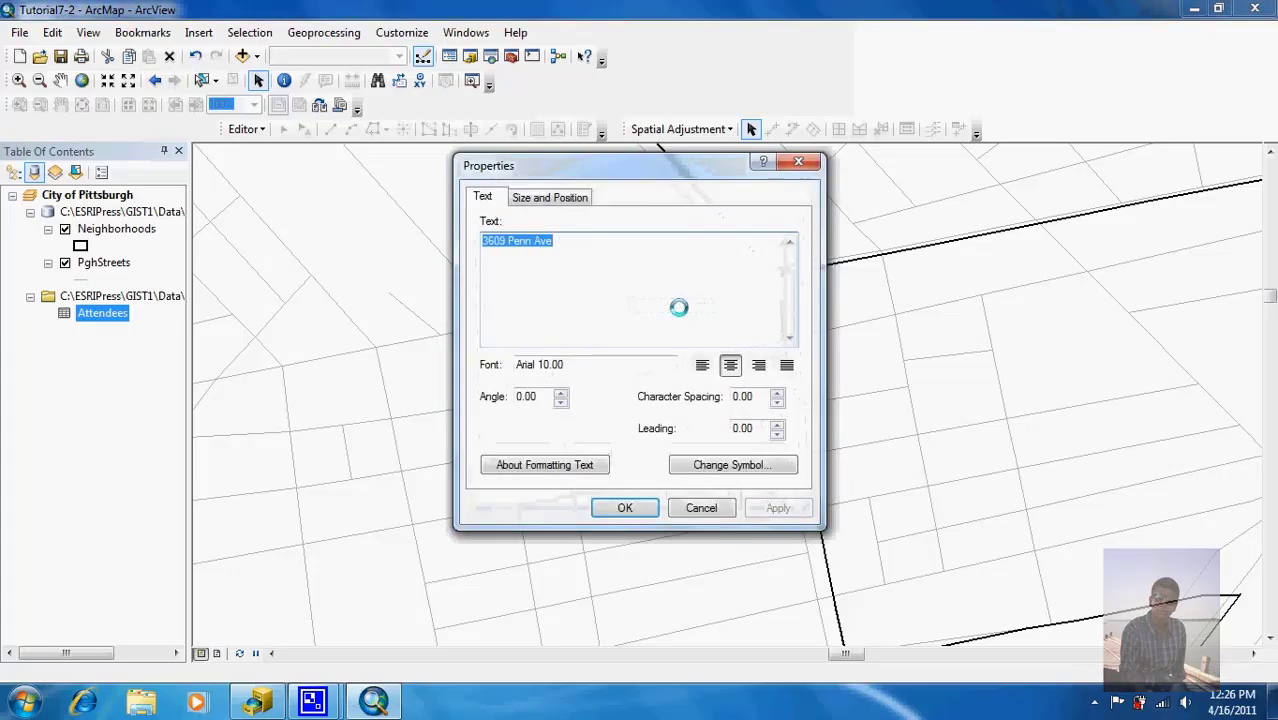
Step: Give the label text a halo mask filled with the yellow Sun colour
{"action": "left_click", "coordinate": [749, 470]}
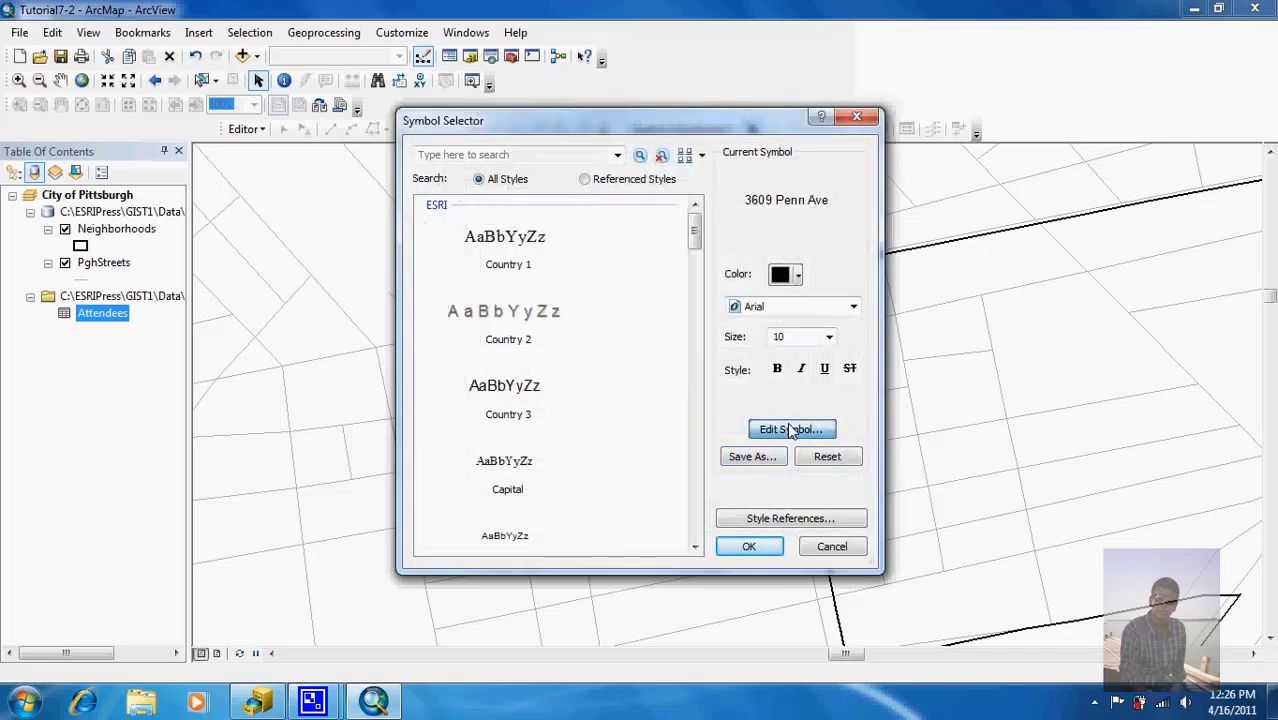
{"action": "left_click", "coordinate": [790, 429]}
{"action": "left_click", "coordinate": [800, 207]}
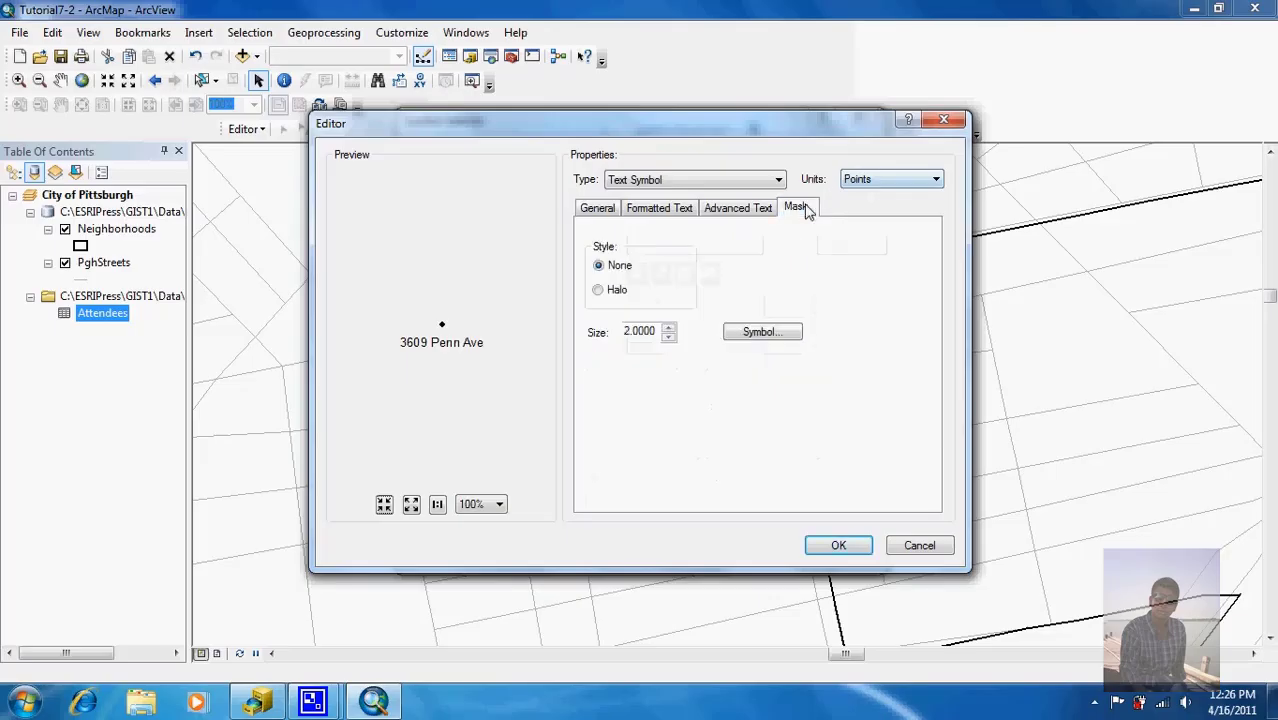
{"action": "left_click", "coordinate": [603, 292]}
{"action": "left_click", "coordinate": [766, 334]}
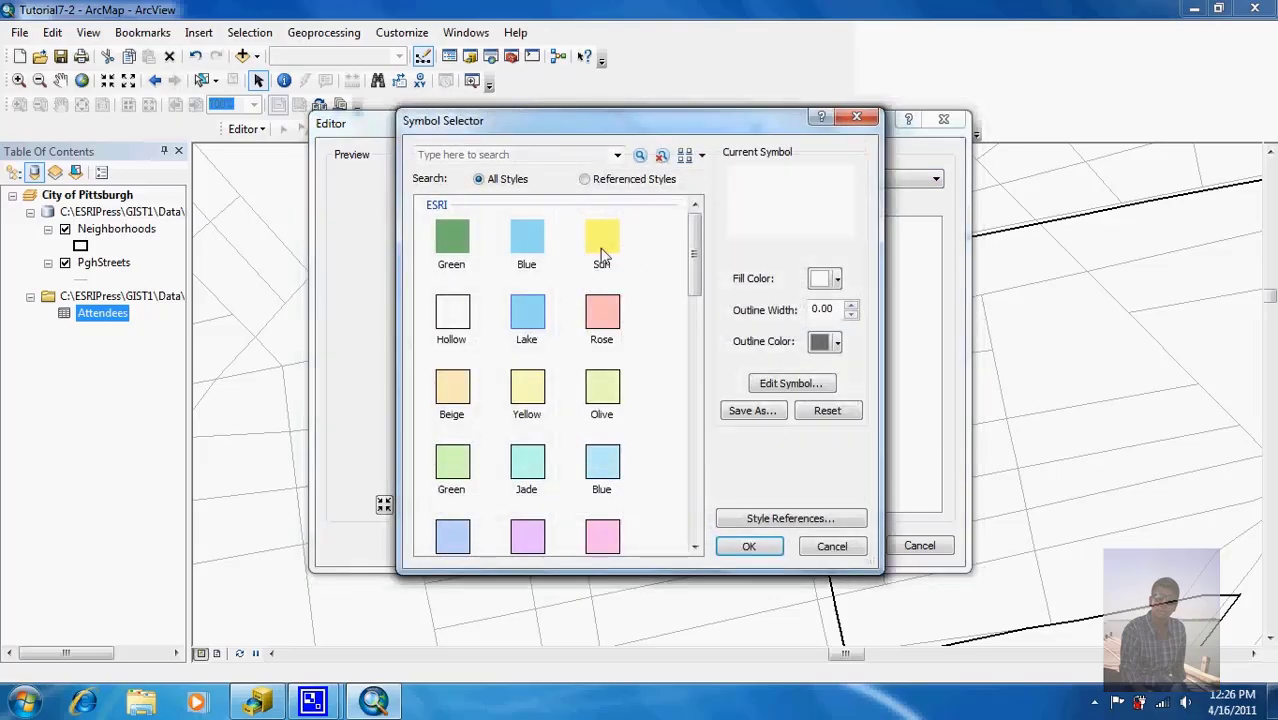
{"action": "left_click", "coordinate": [603, 254]}
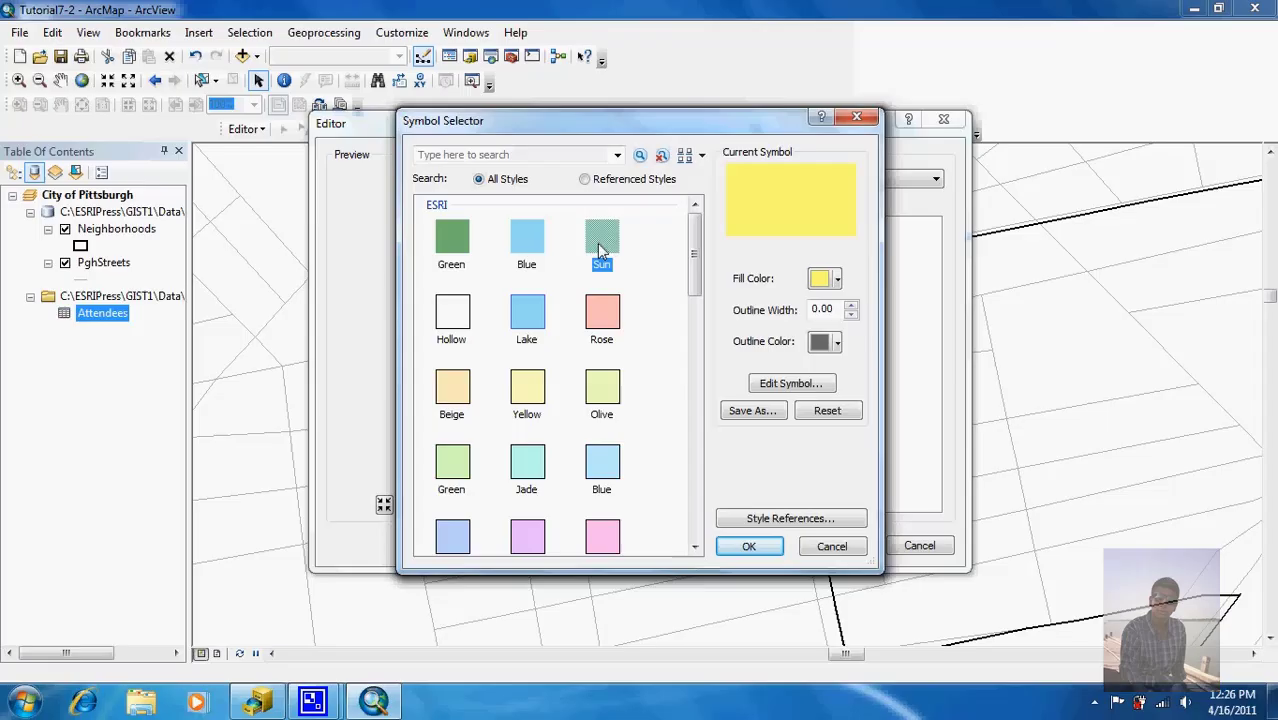
{"action": "left_click", "coordinate": [751, 544]}
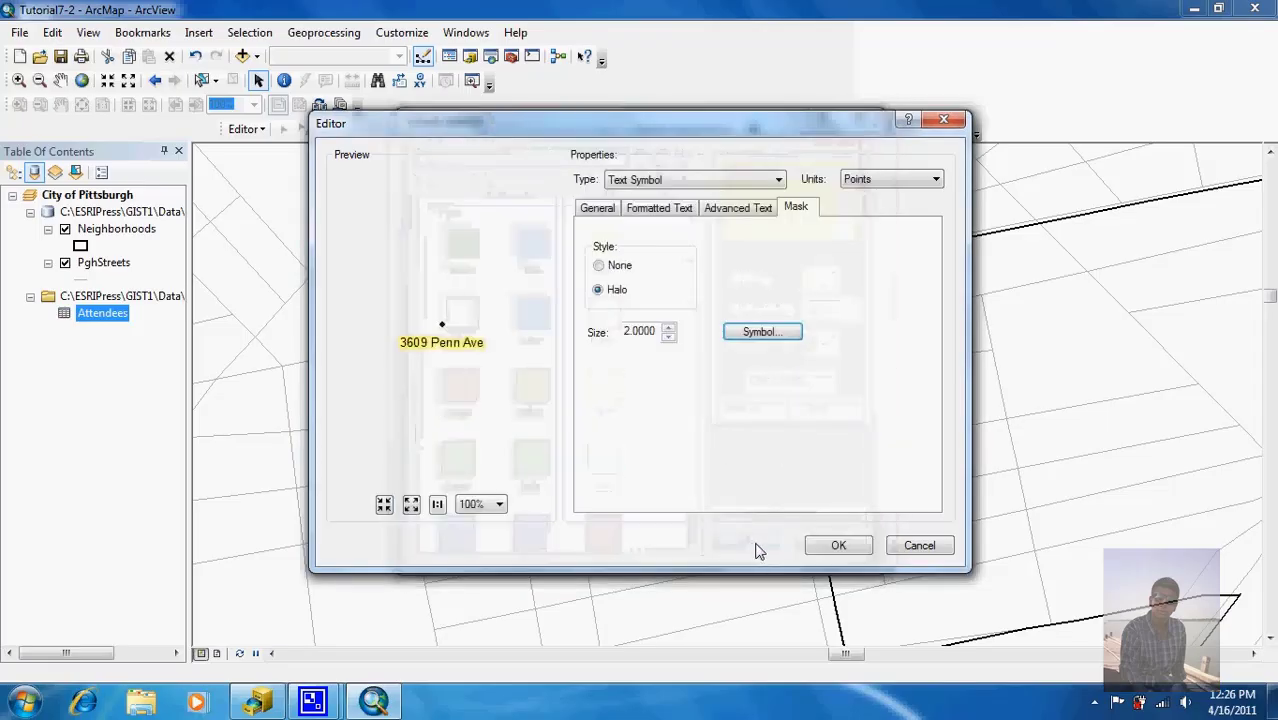
{"action": "left_click", "coordinate": [821, 553]}
Step: Make the label bold 12-point text, apply it, and zoom to Pittsburgh's full extent
{"action": "left_click", "coordinate": [777, 368]}
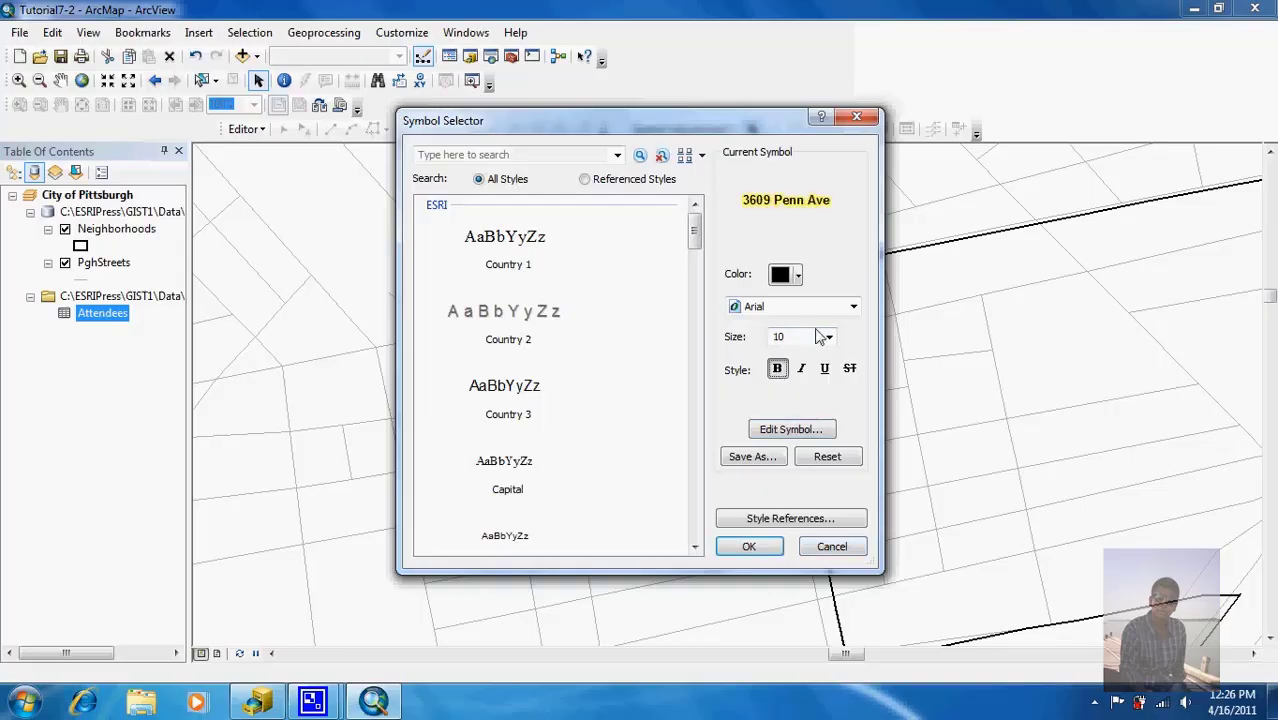
{"action": "left_click", "coordinate": [826, 337]}
{"action": "left_click", "coordinate": [805, 380]}
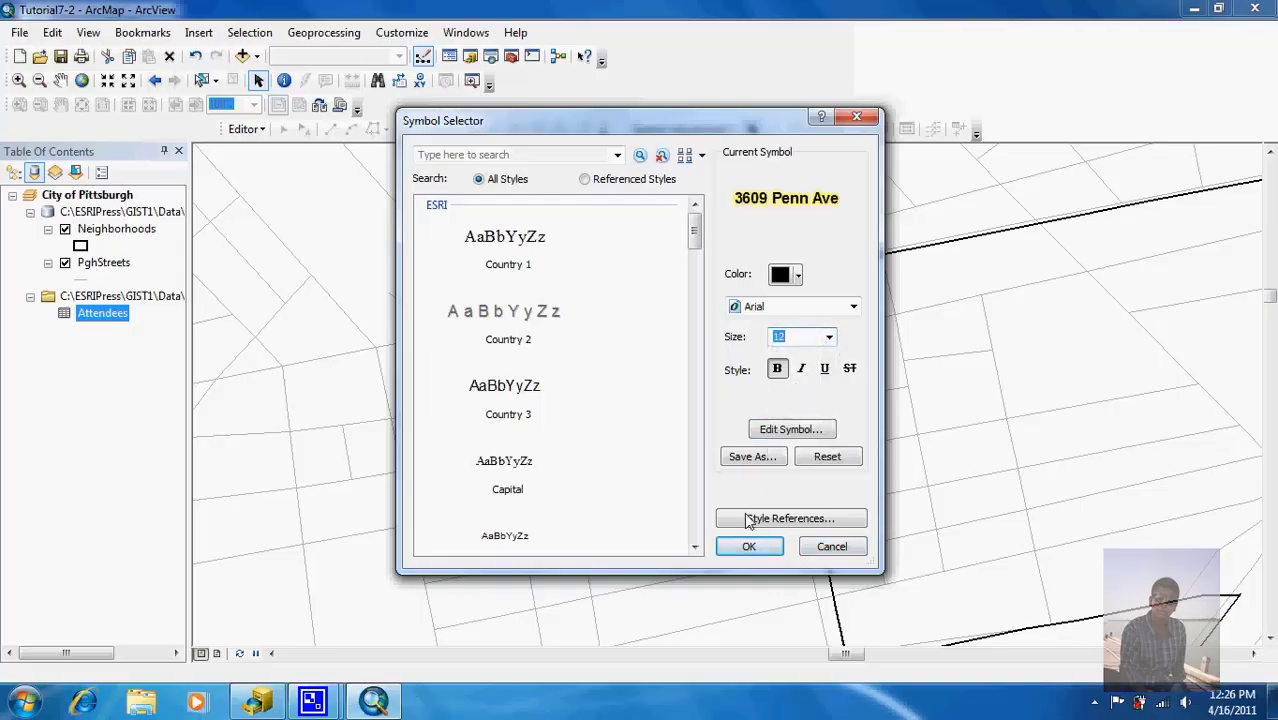
{"action": "left_click", "coordinate": [746, 546]}
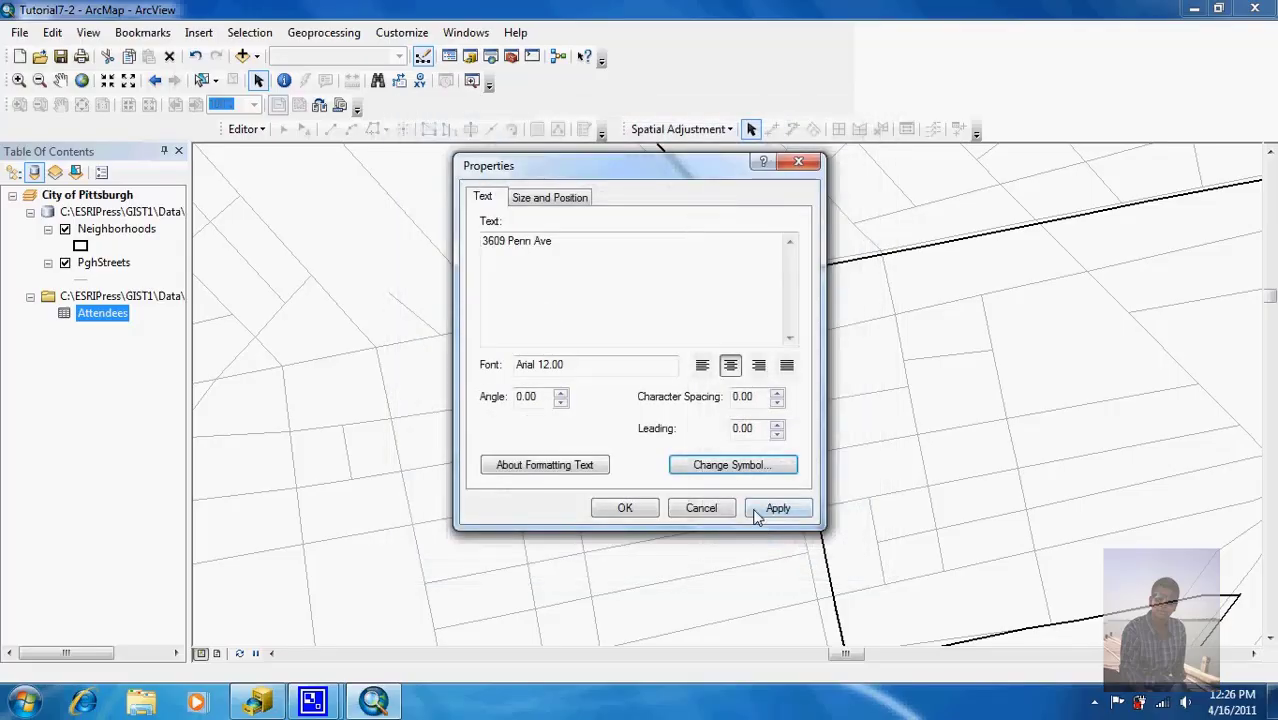
{"action": "left_click", "coordinate": [773, 508]}
{"action": "left_click", "coordinate": [625, 508]}
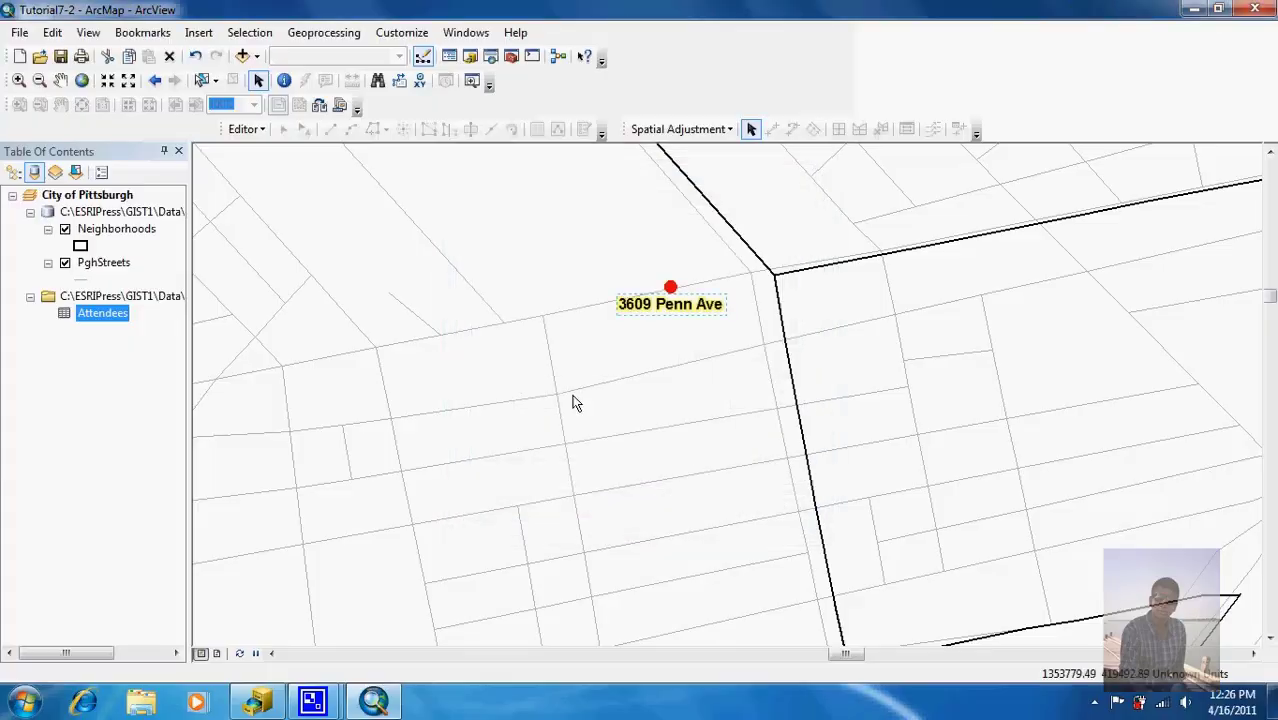
{"action": "left_click", "coordinate": [84, 86]}
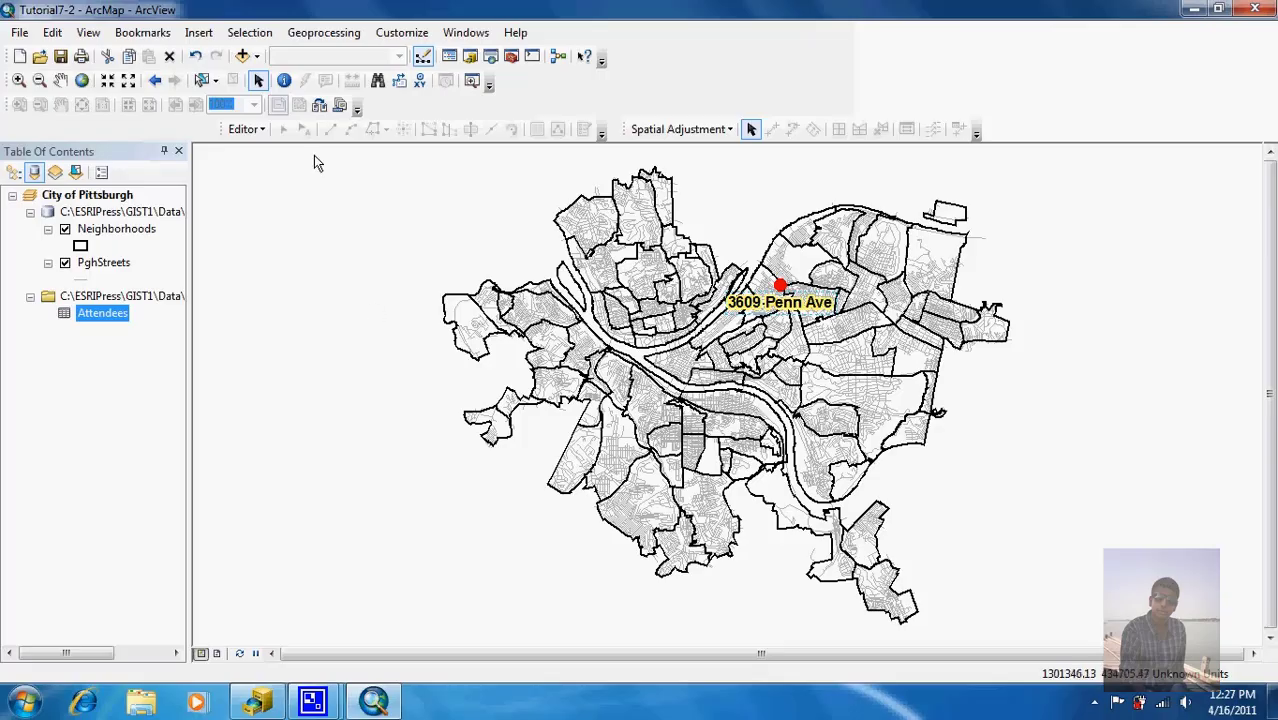
{"action": "left_click", "coordinate": [780, 287]}
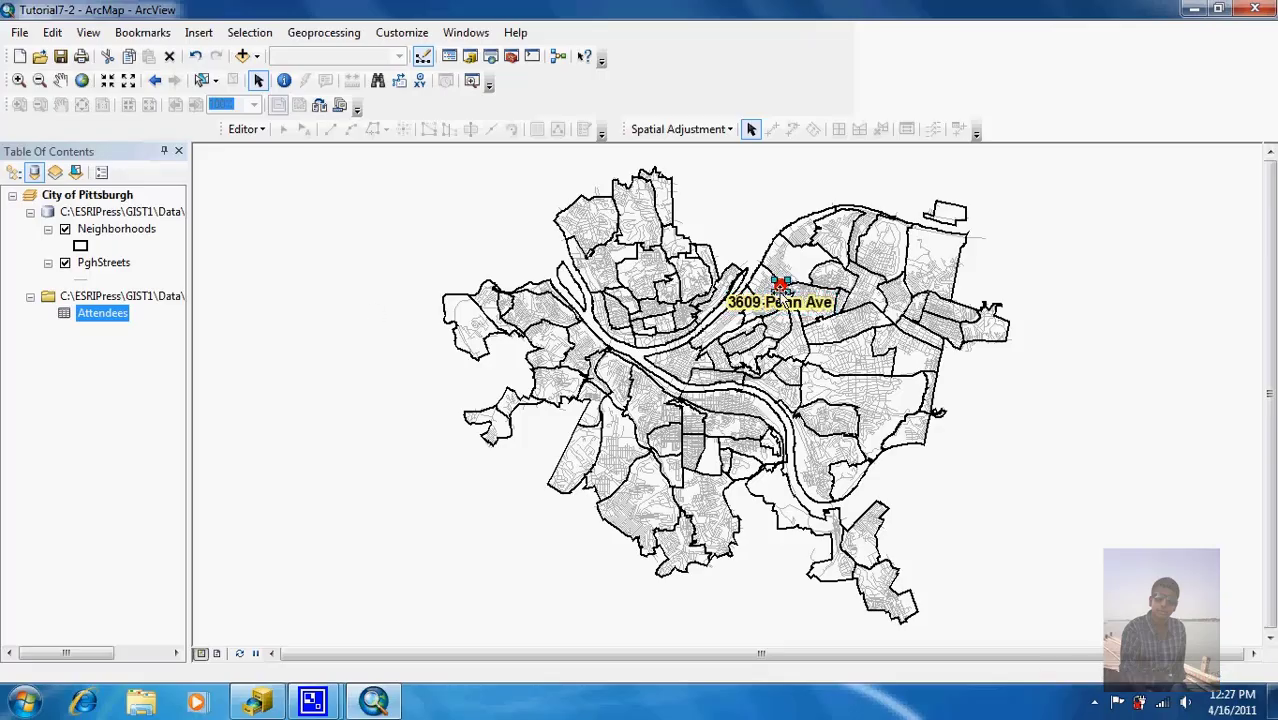
{"action": "key", "text": "Delete"}
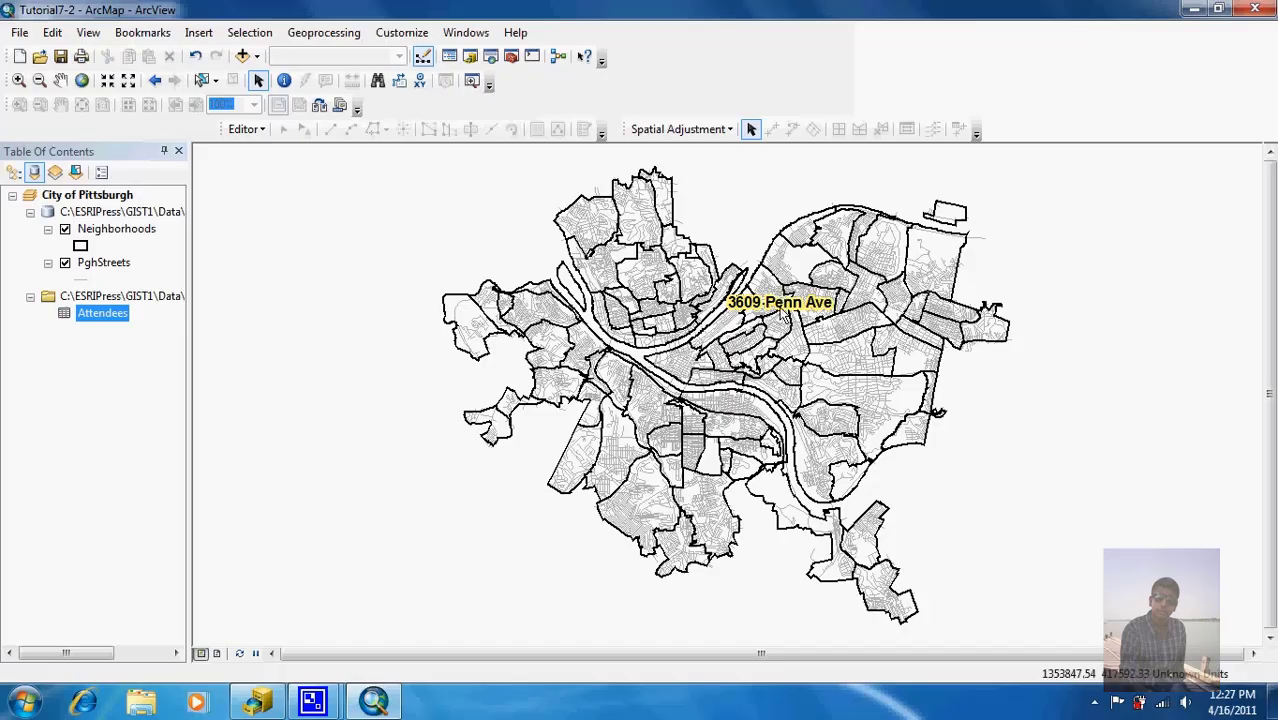
{"action": "left_click", "coordinate": [780, 306]}
{"action": "key", "text": "Delete"}
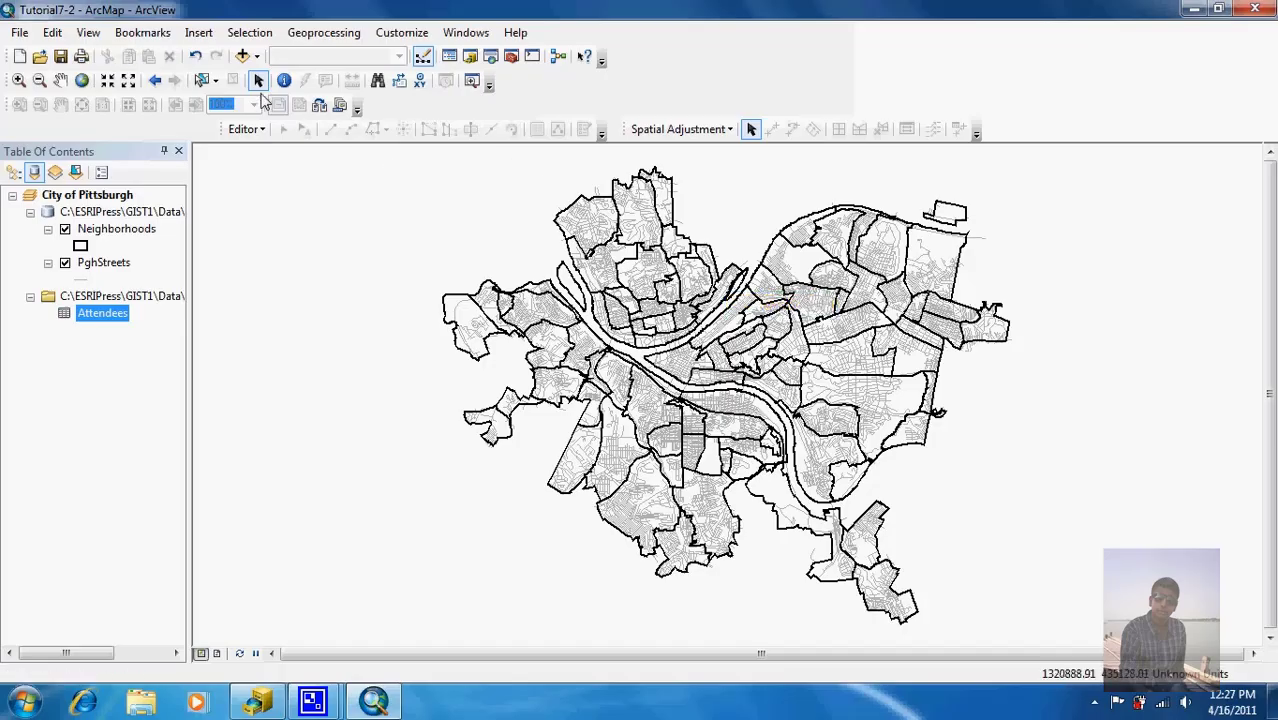
Step: Show the Geocoding toolbar and start geocoding addresses with the PghStreets locator
{"action": "left_click", "coordinate": [396, 34]}
{"action": "mouse_move", "coordinate": [410, 55]}
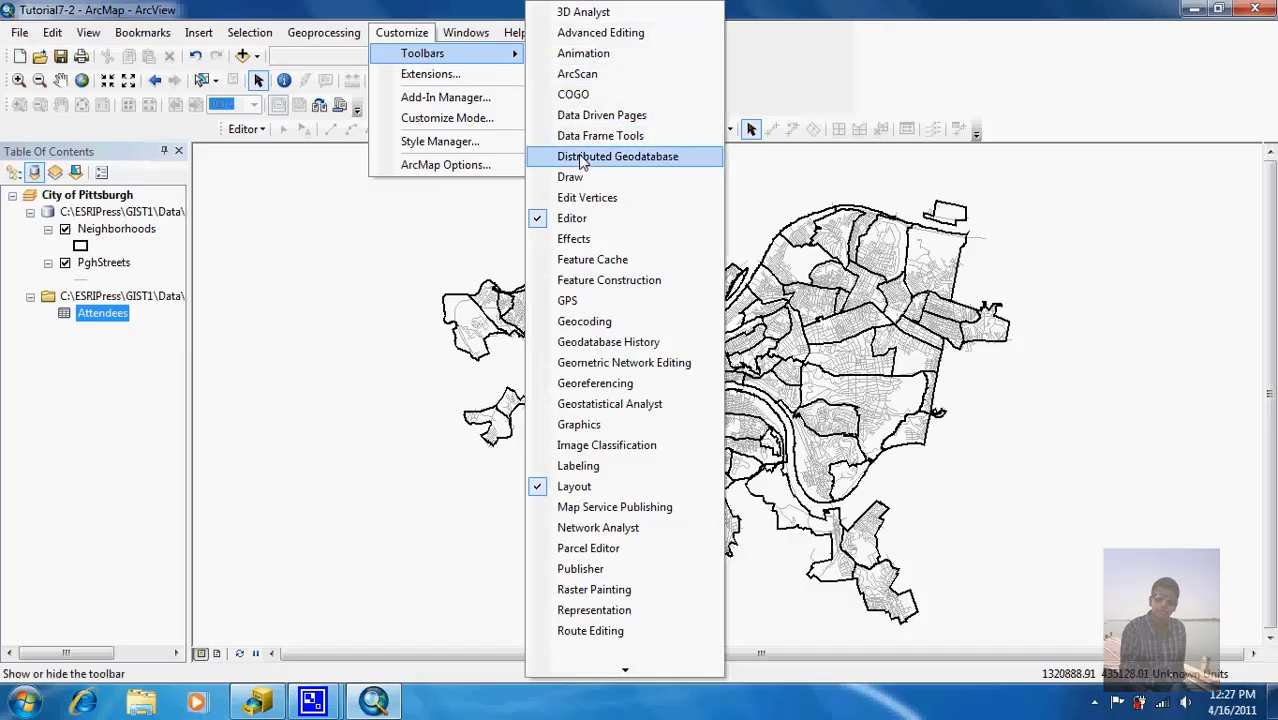
{"action": "left_click", "coordinate": [590, 321]}
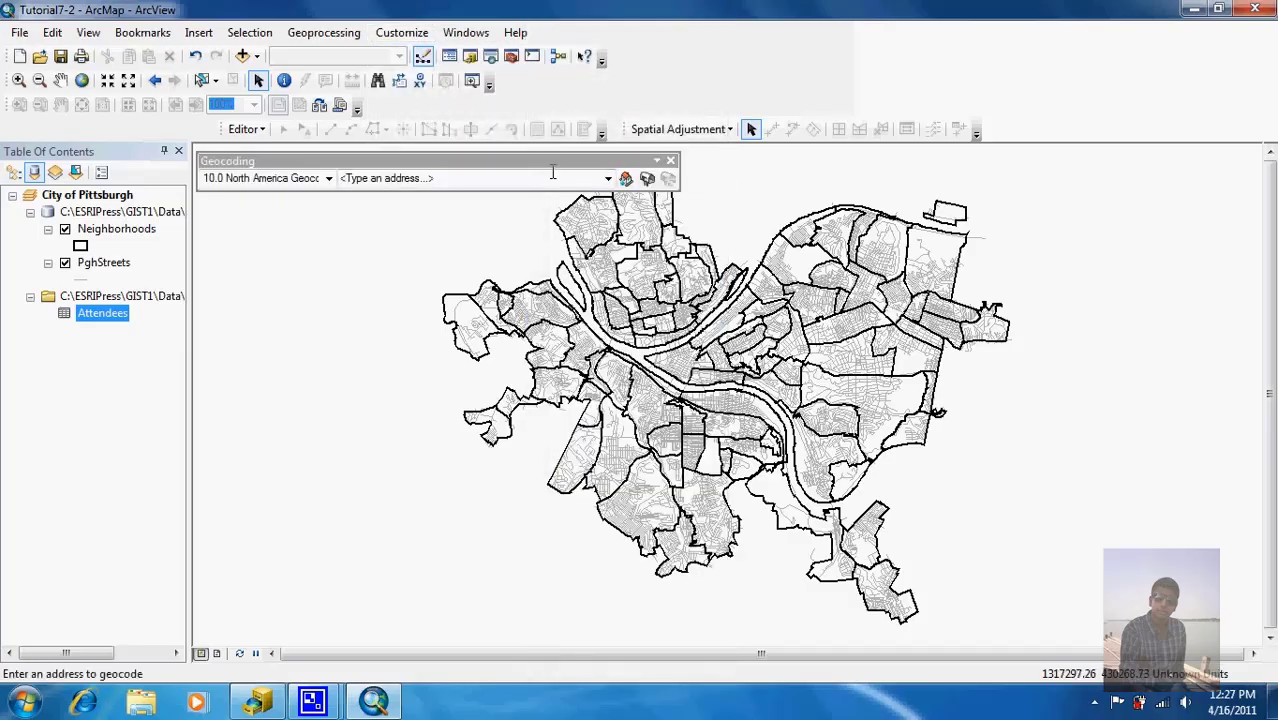
{"action": "left_click", "coordinate": [118, 264]}
{"action": "left_click", "coordinate": [329, 179]}
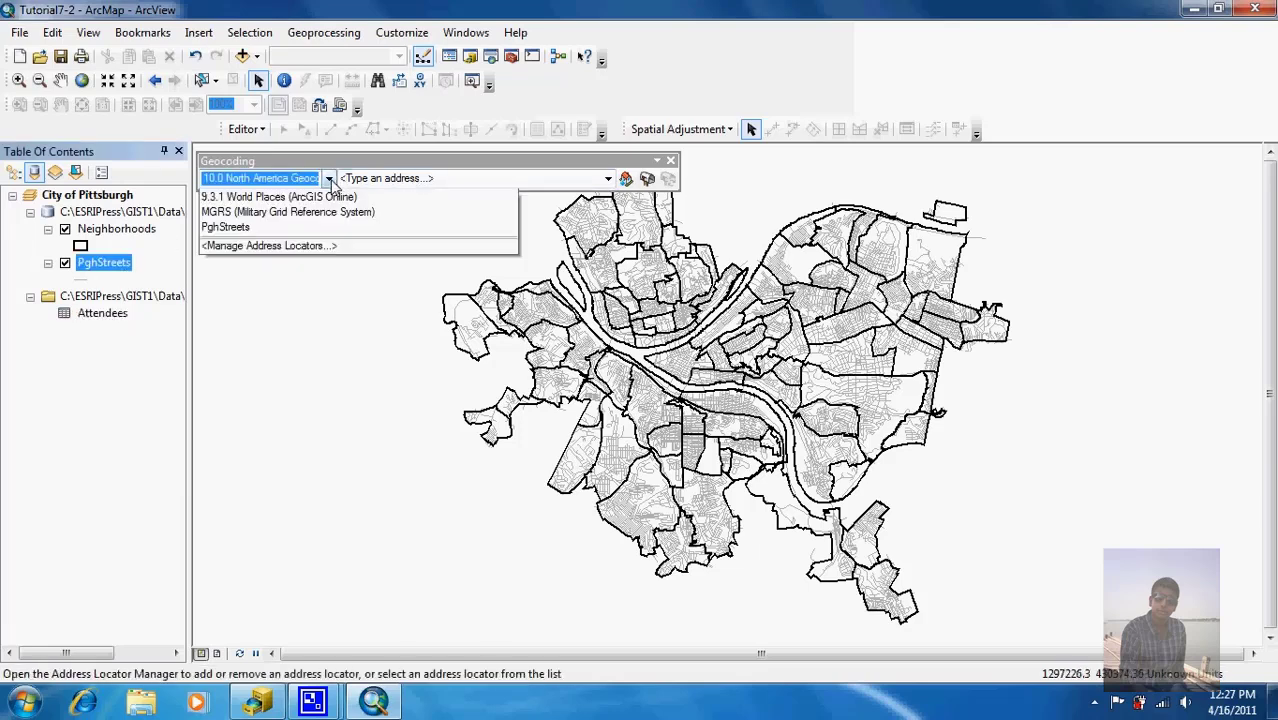
{"action": "left_click", "coordinate": [308, 307]}
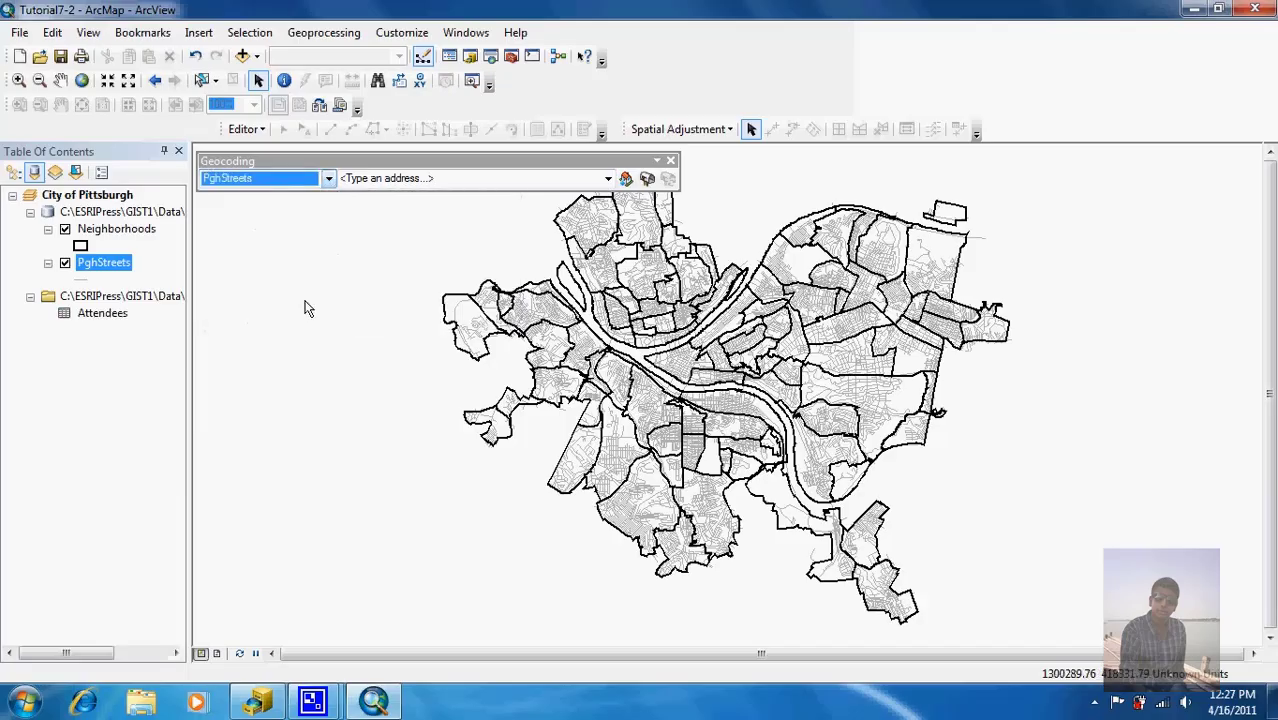
{"action": "left_click", "coordinate": [648, 180]}
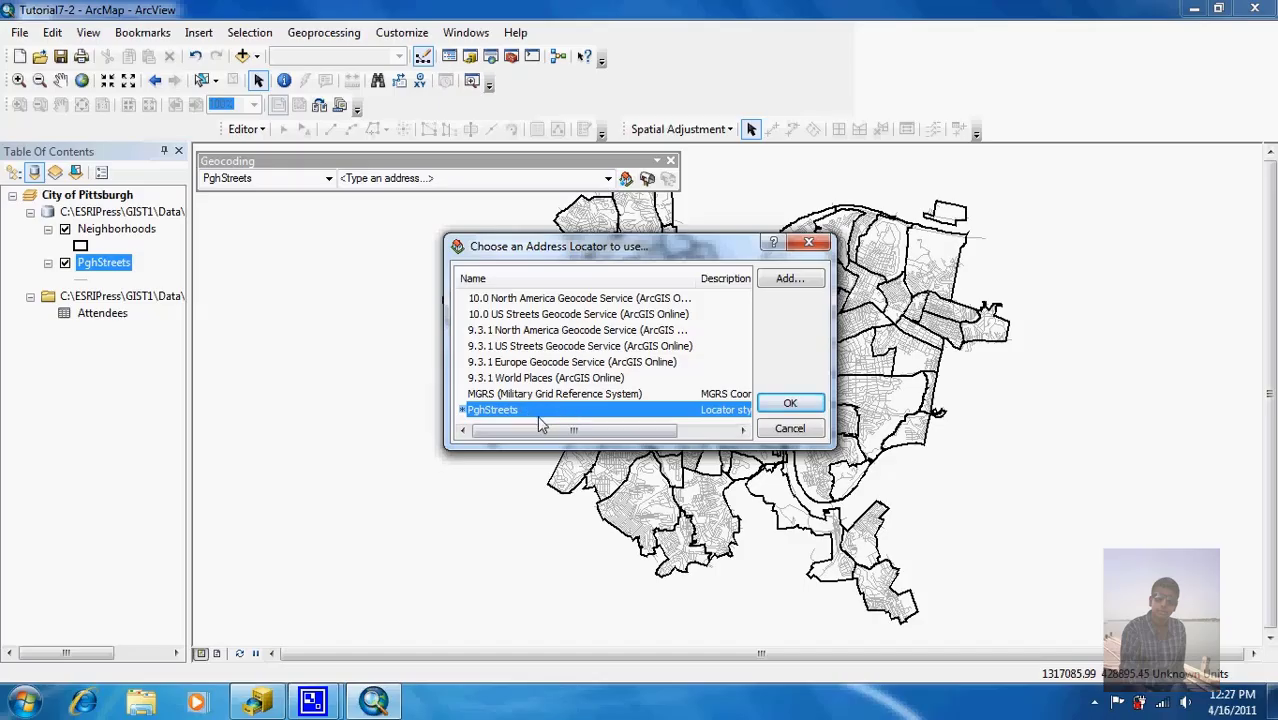
{"action": "left_click", "coordinate": [789, 404]}
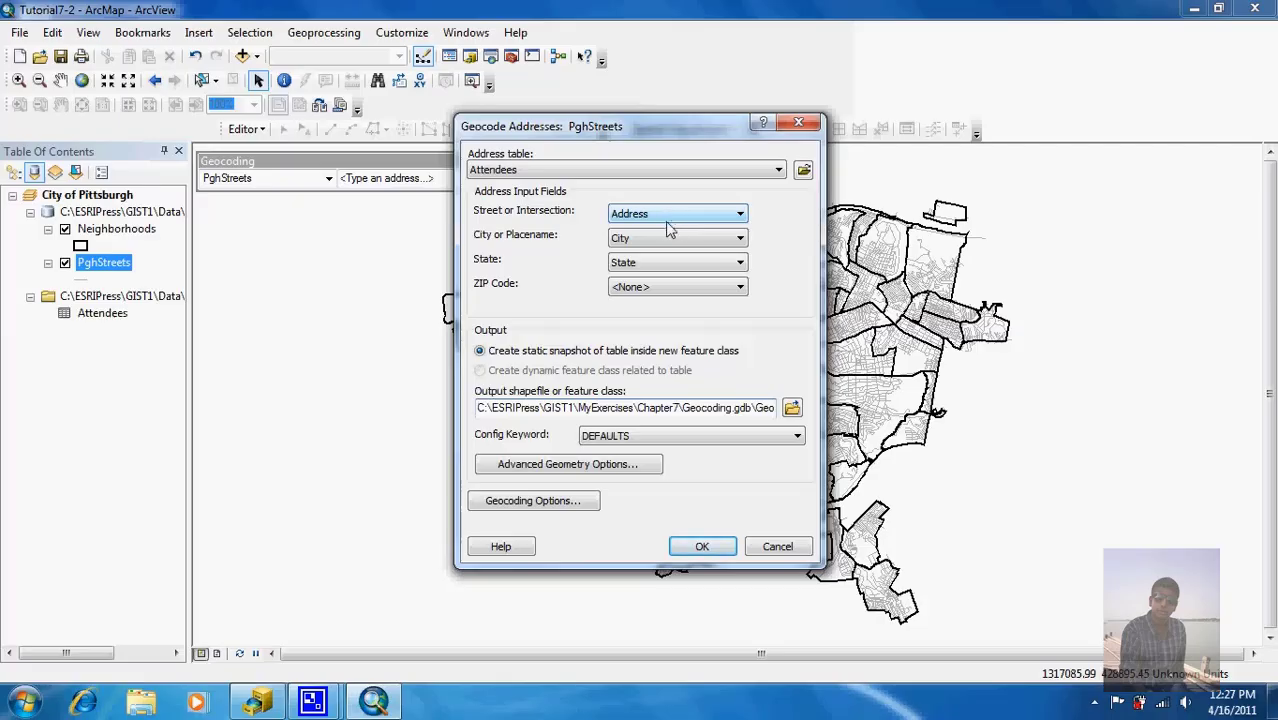
Step: Map the fields: City and State to <None>, ZIP Code to ZIP_Code
{"action": "left_click", "coordinate": [650, 239]}
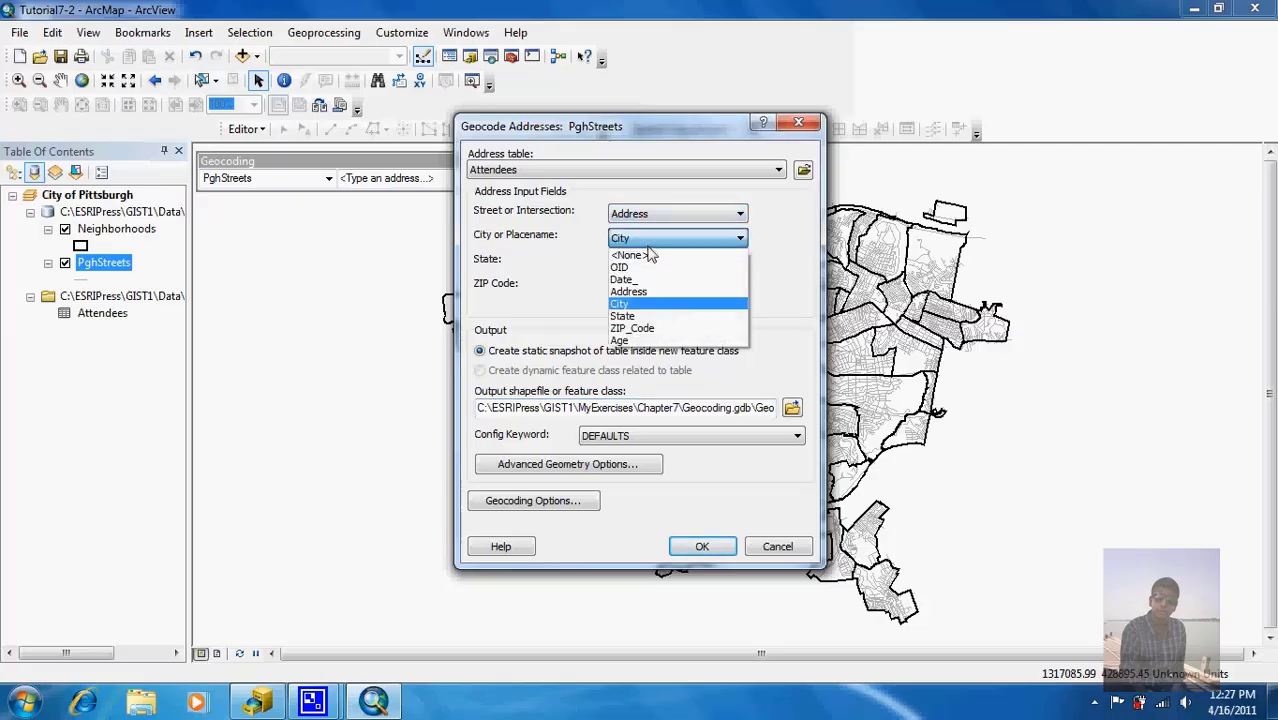
{"action": "left_click", "coordinate": [650, 255]}
{"action": "left_click", "coordinate": [648, 263]}
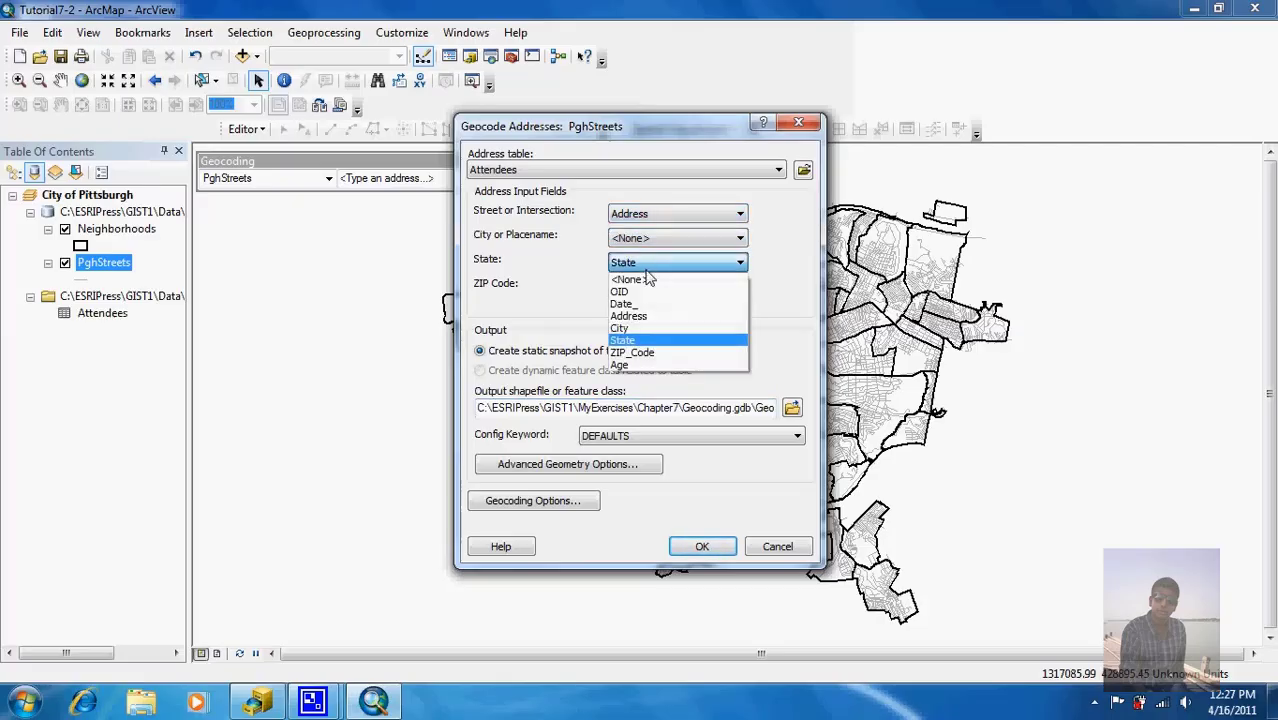
{"action": "left_click", "coordinate": [650, 276]}
{"action": "left_click", "coordinate": [648, 288]}
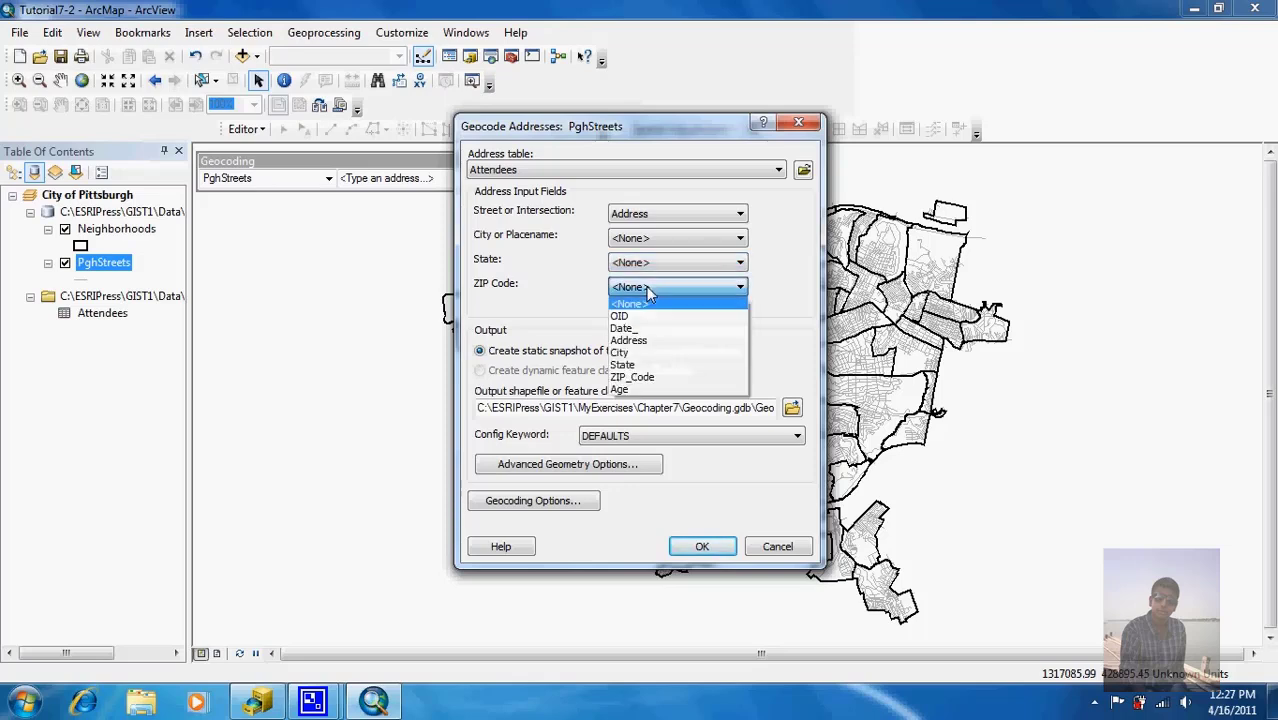
{"action": "left_click", "coordinate": [655, 378]}
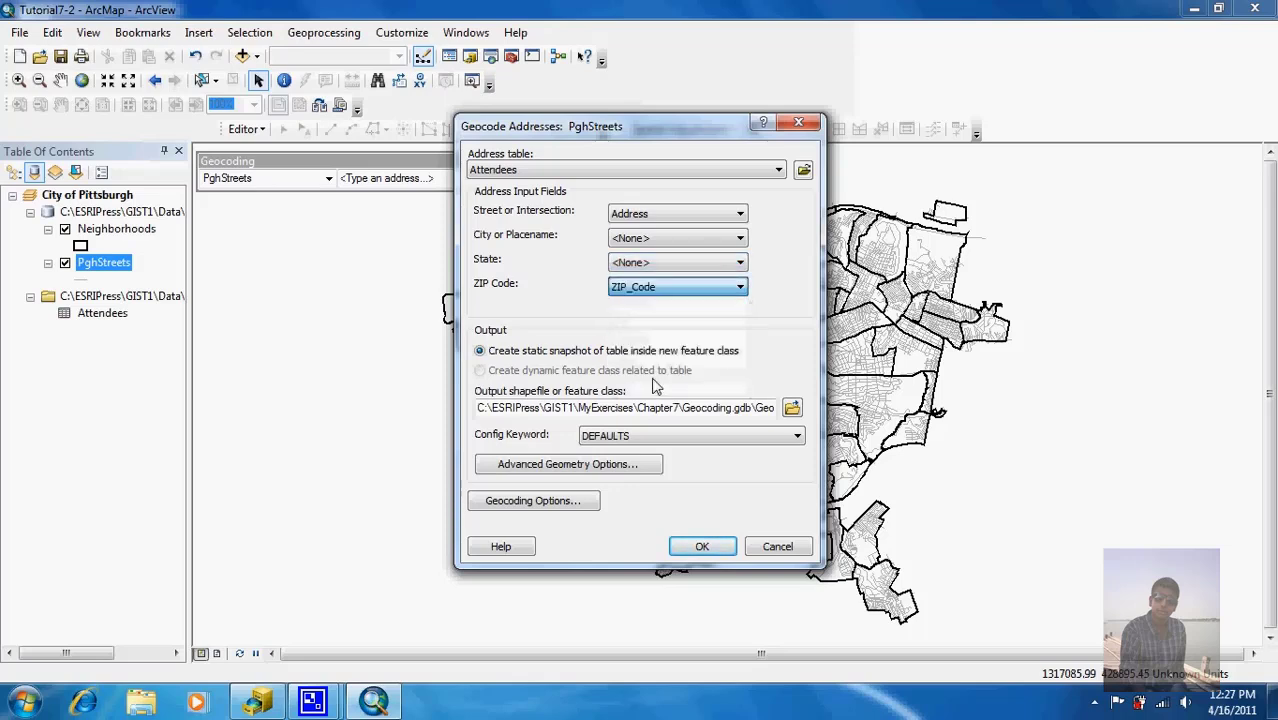
Step: Save the geocoding output as AttendeeStreets in Chapter7's Geocoding.gdb
{"action": "left_click", "coordinate": [791, 408]}
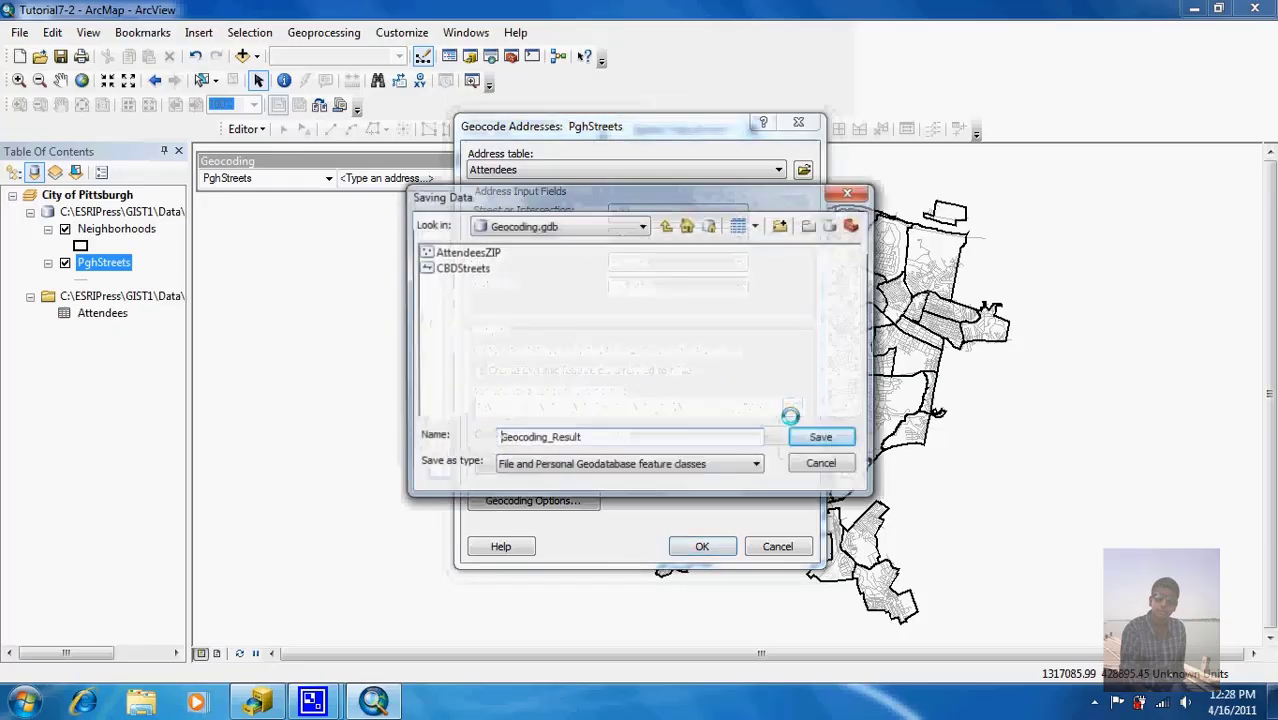
{"action": "left_click", "coordinate": [666, 225]}
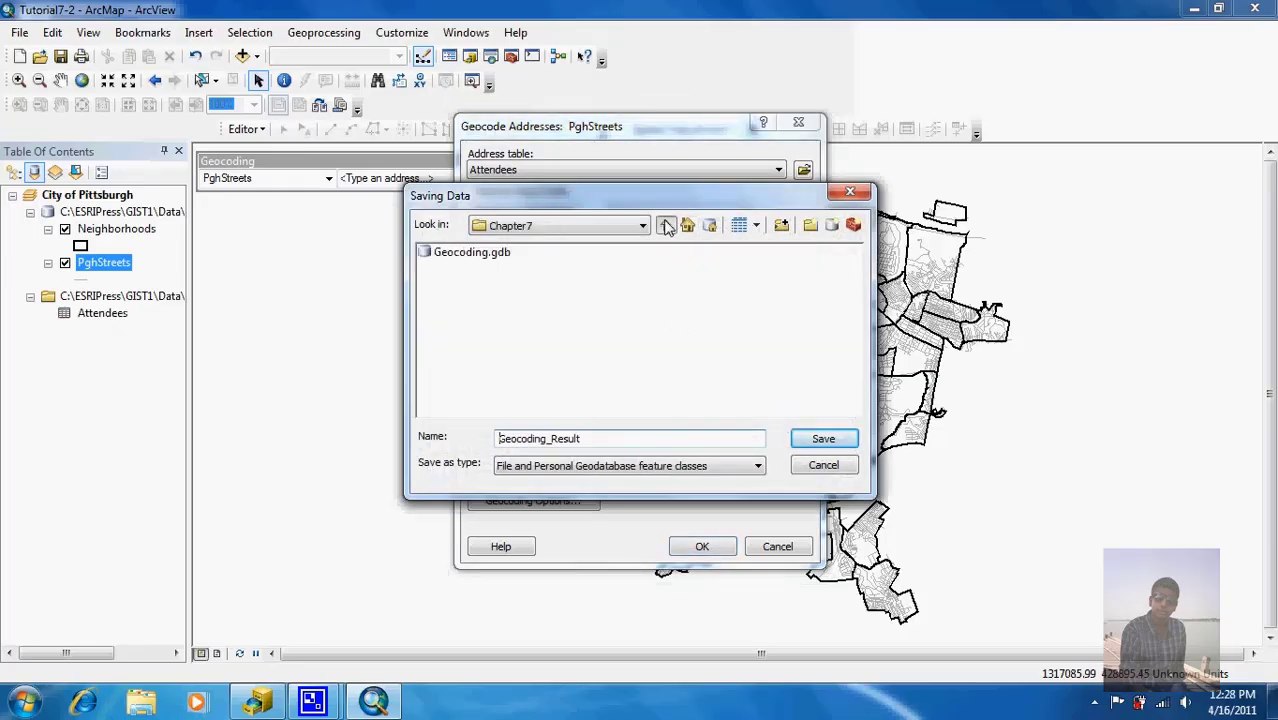
{"action": "double_click", "coordinate": [472, 253]}
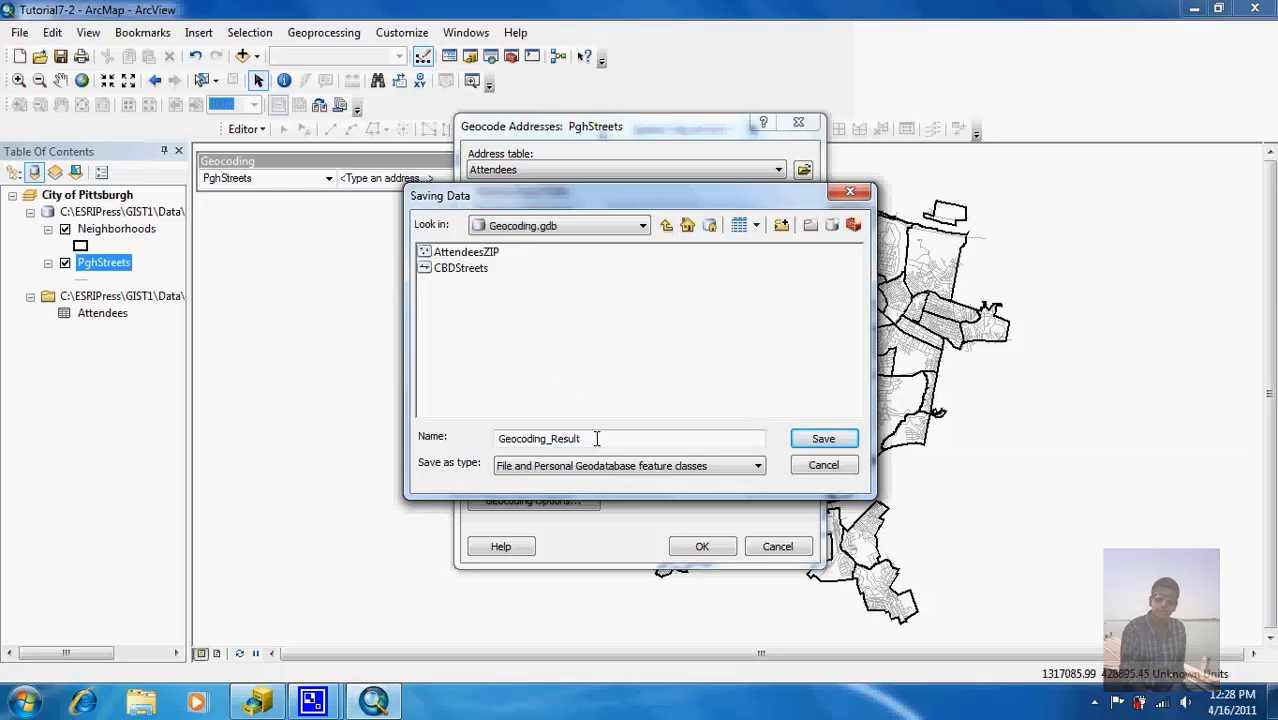
{"action": "left_click_drag", "start_coordinate": [596, 438], "coordinate": [490, 472]}
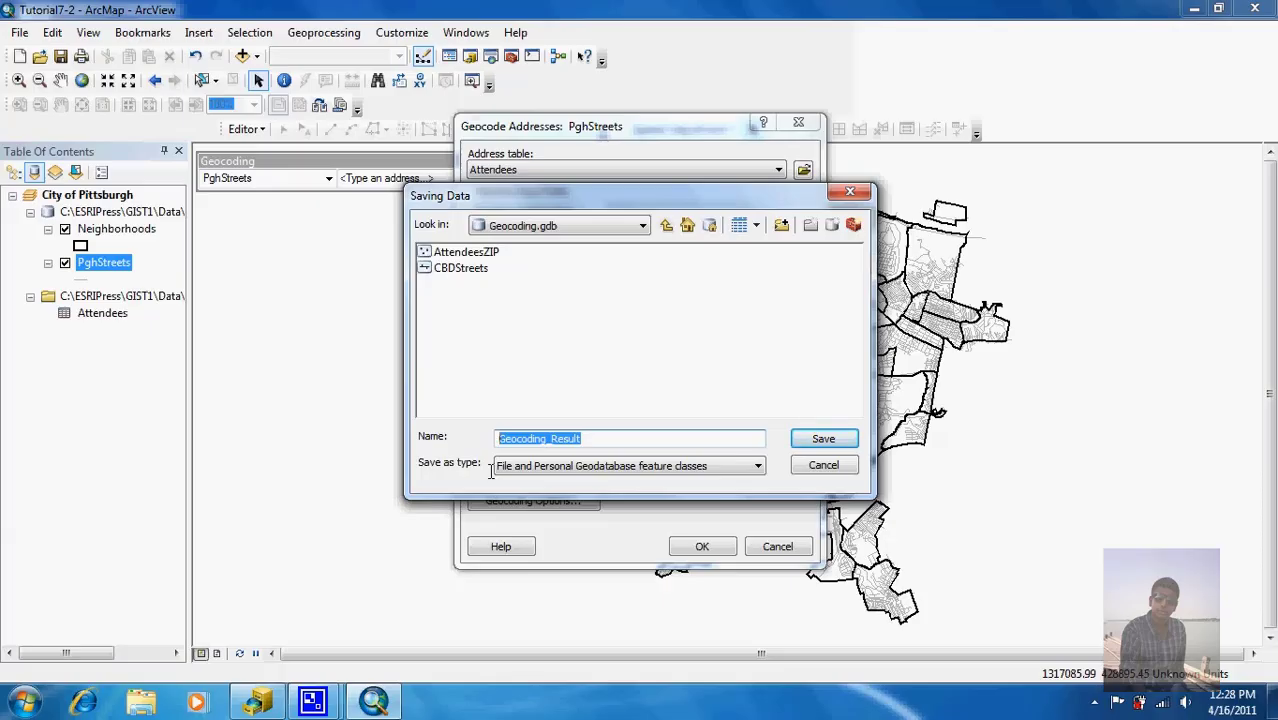
{"action": "type", "text": "St"}
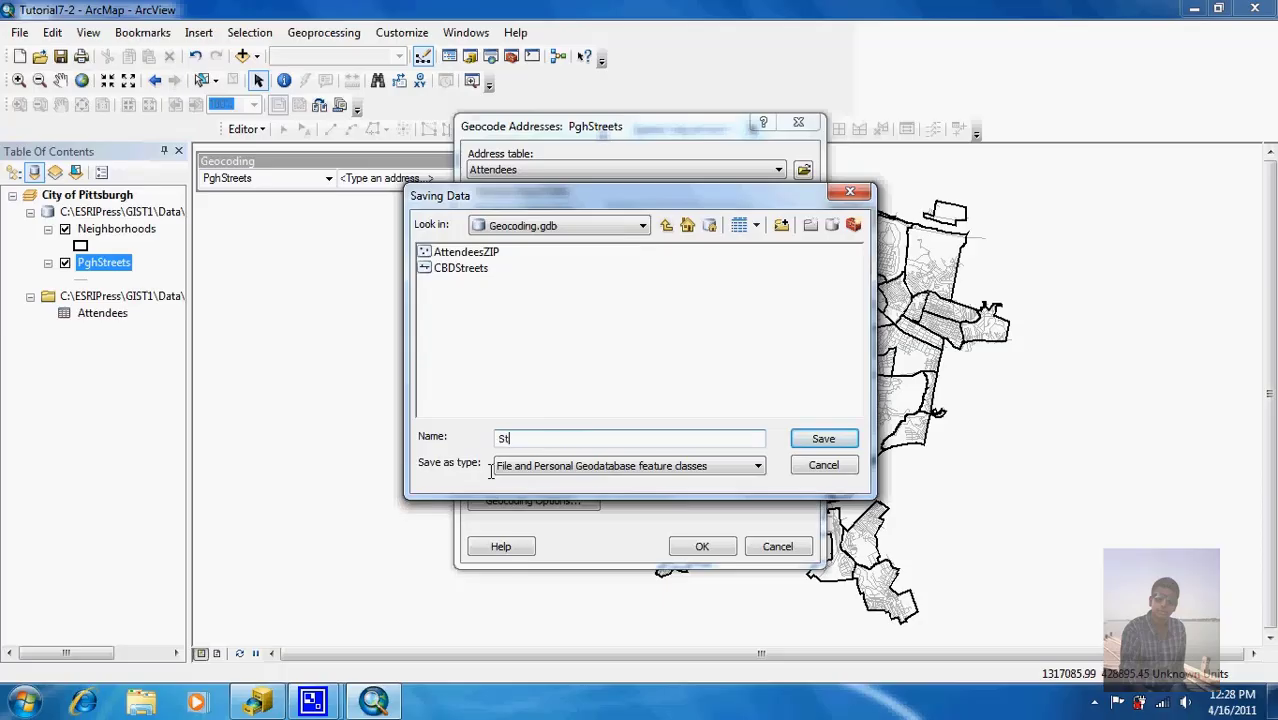
{"action": "type", "text": "ttendeeStreets"}
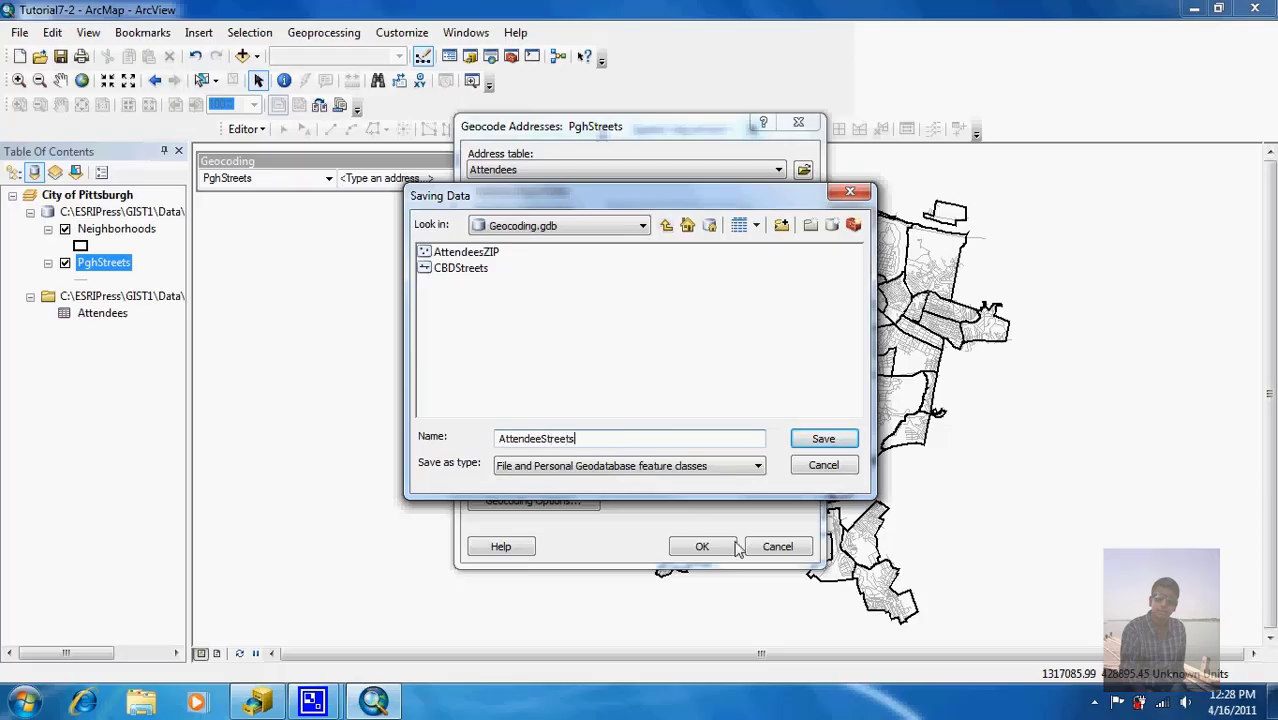
{"action": "left_click", "coordinate": [823, 441]}
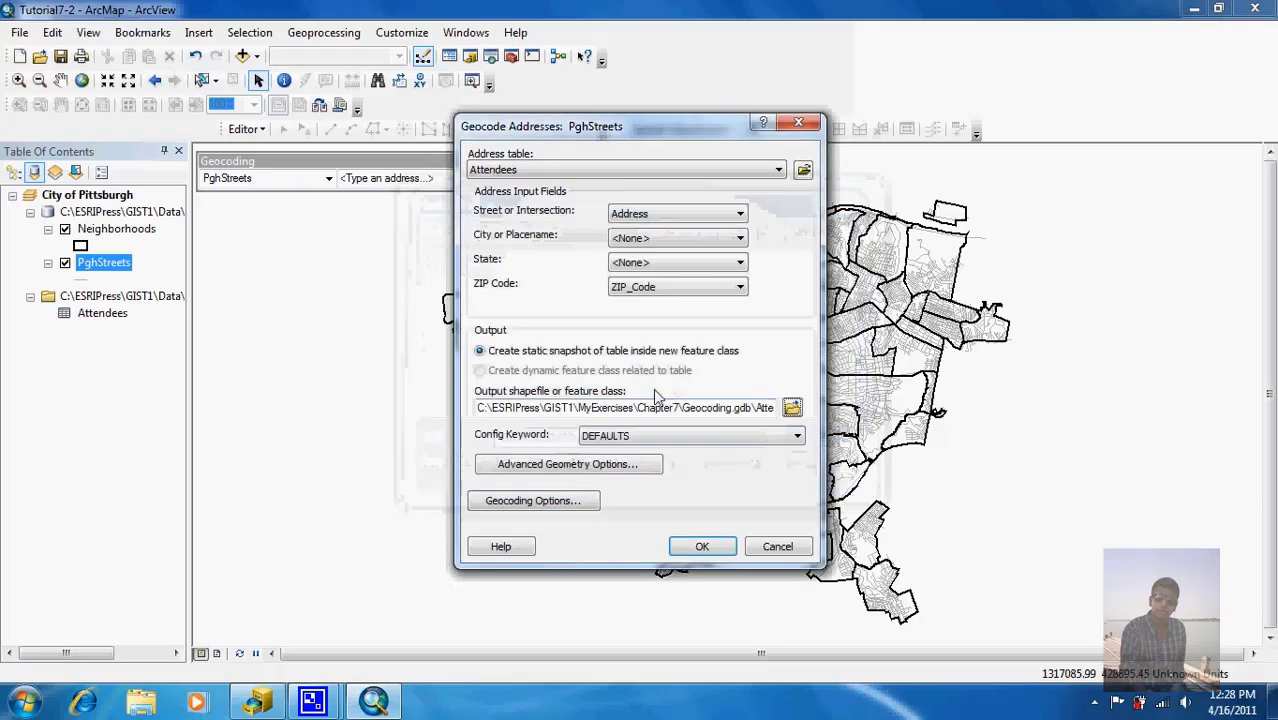
{"action": "left_click", "coordinate": [571, 509]}
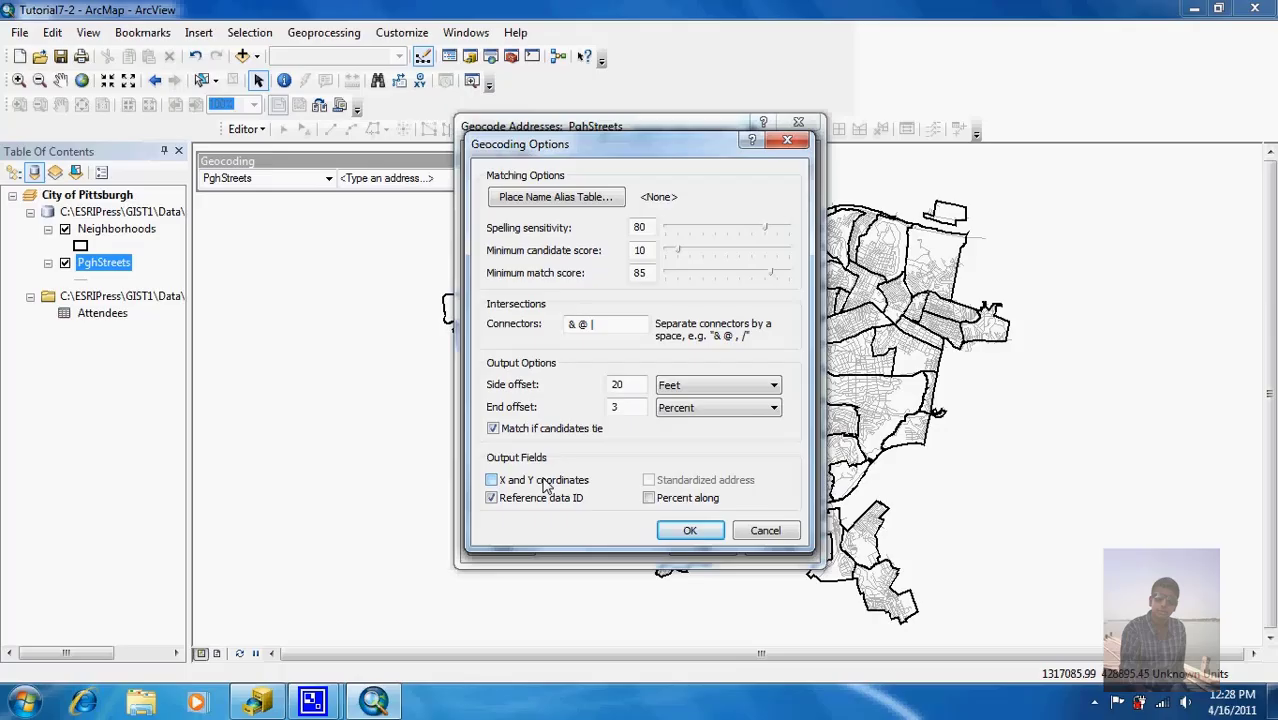
{"action": "left_click", "coordinate": [688, 532]}
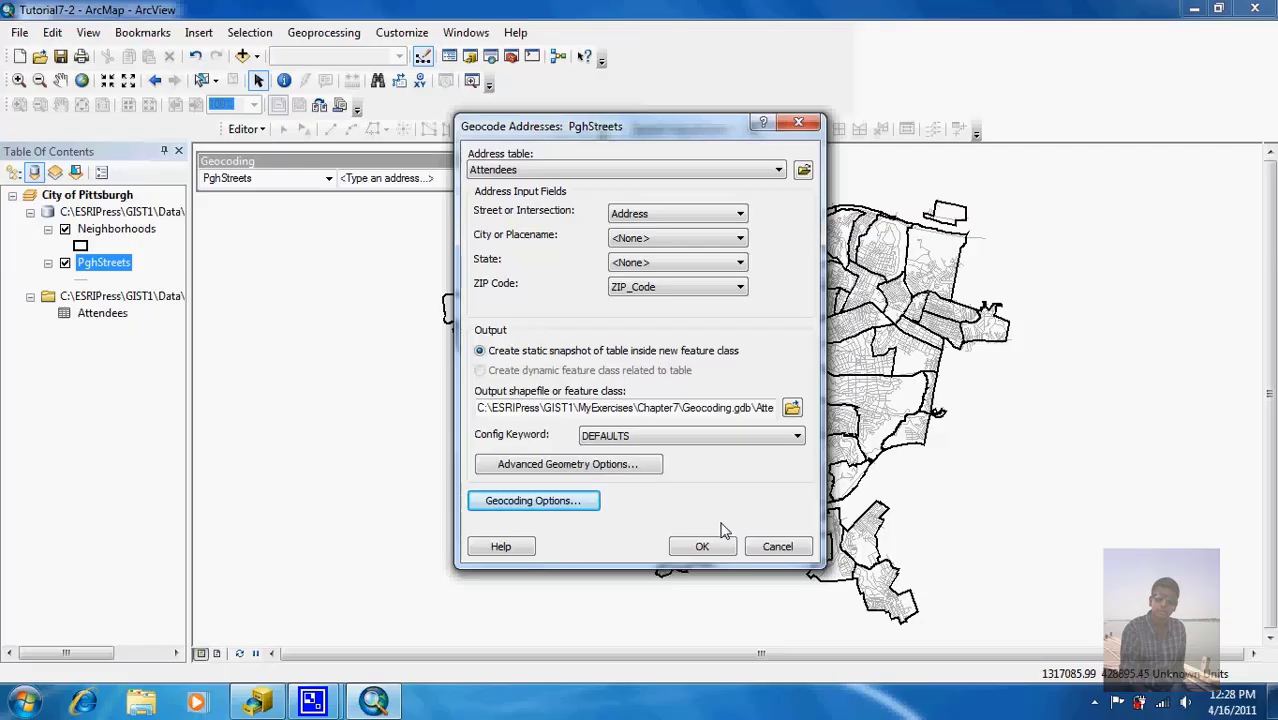
Step: Run the Attendees geocode and close the summary once the 545 matches finish
{"action": "left_click", "coordinate": [701, 545]}
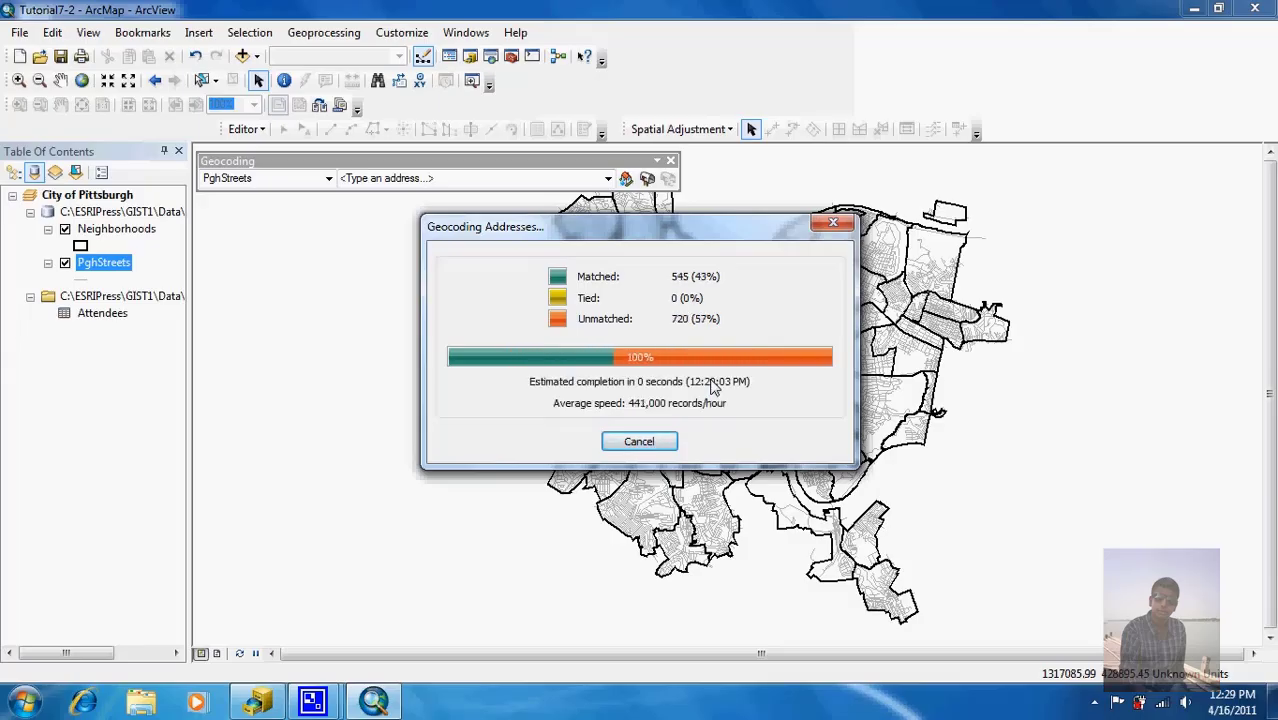
{"action": "left_click", "coordinate": [683, 441]}
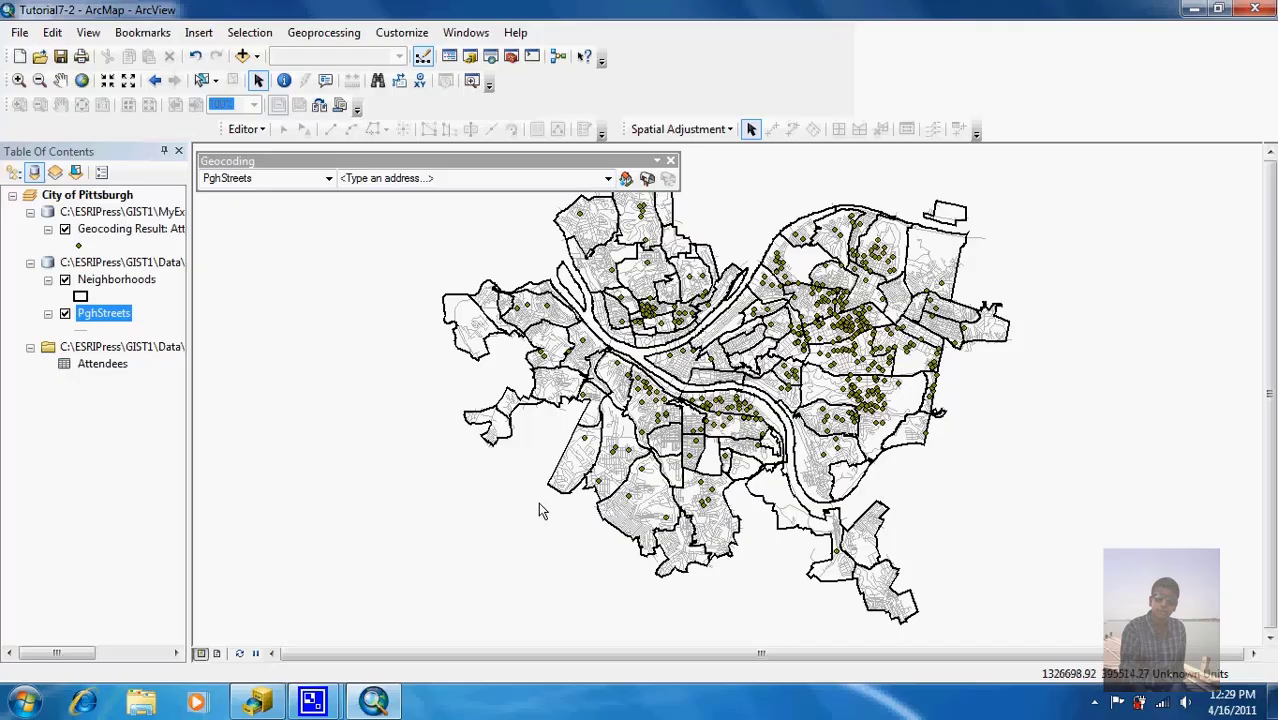
Step: Select the AttendeeStreet result layer and open Interactive Rematch, listing 545 matched and 720 unmatched of 1265 records
{"action": "mouse_move", "coordinate": [315, 698]}
{"action": "left_click", "coordinate": [273, 622]}
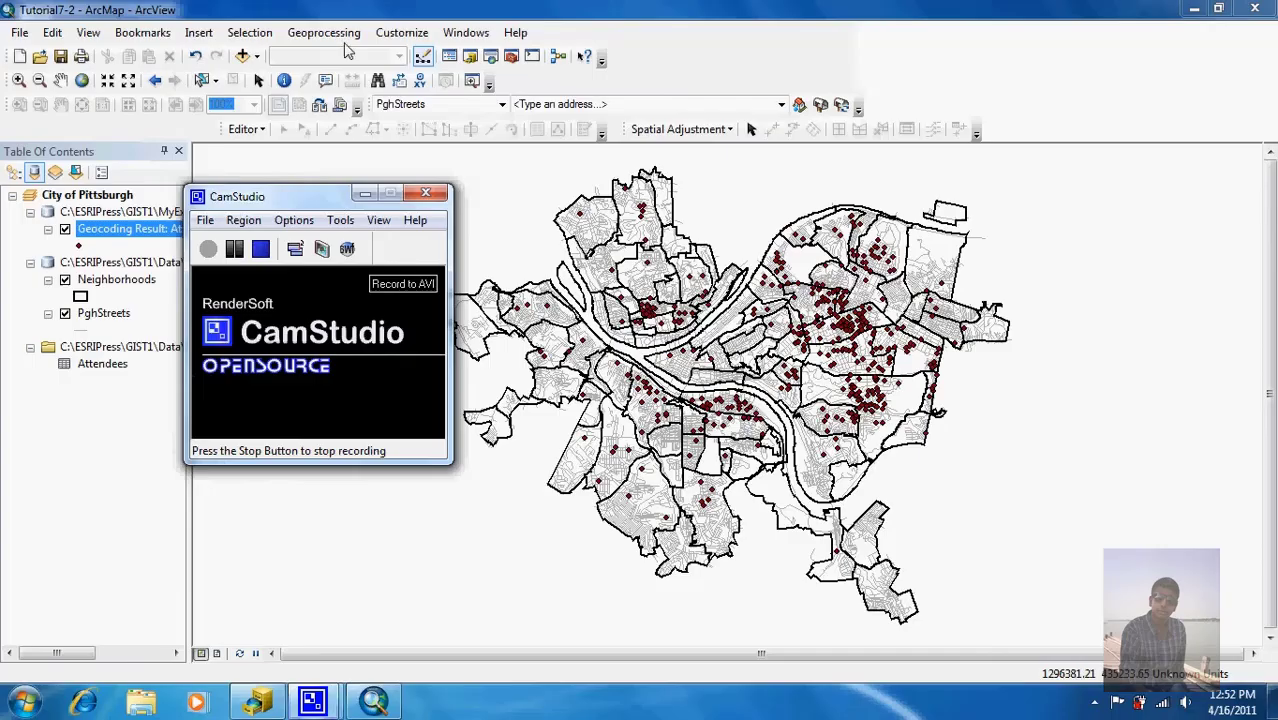
{"action": "left_click", "coordinate": [388, 12]}
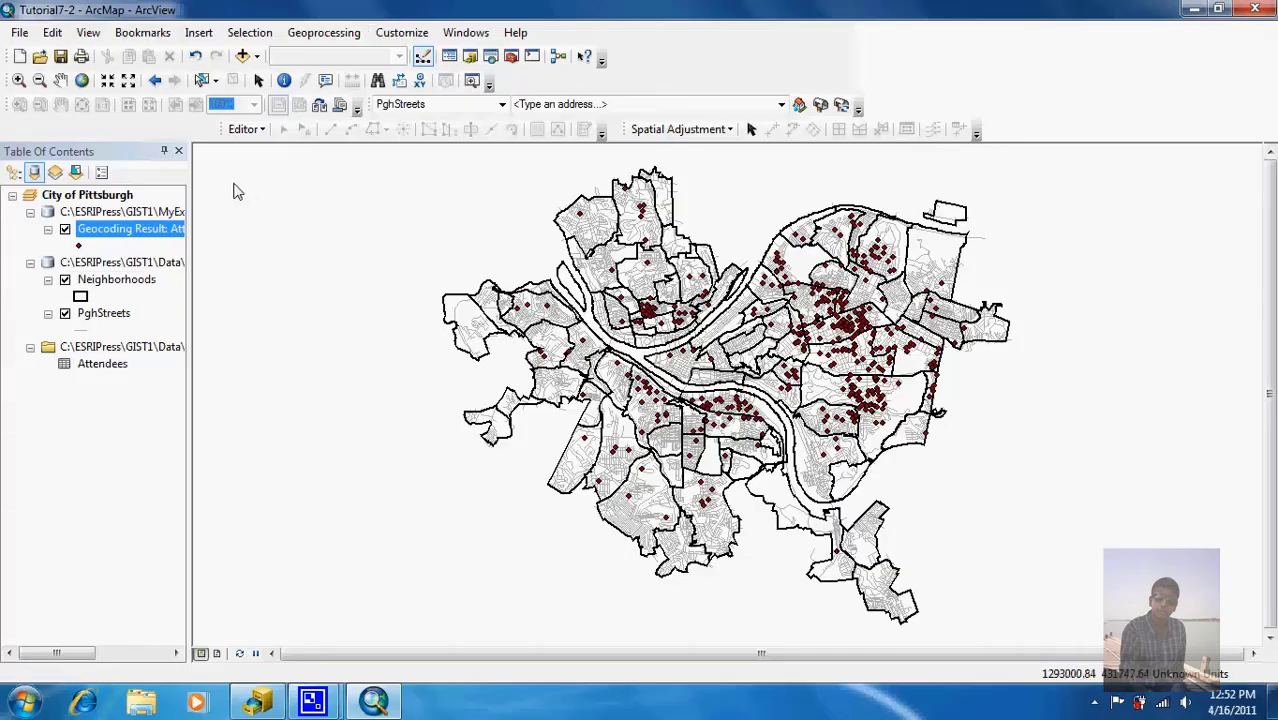
{"action": "left_click", "coordinate": [121, 231]}
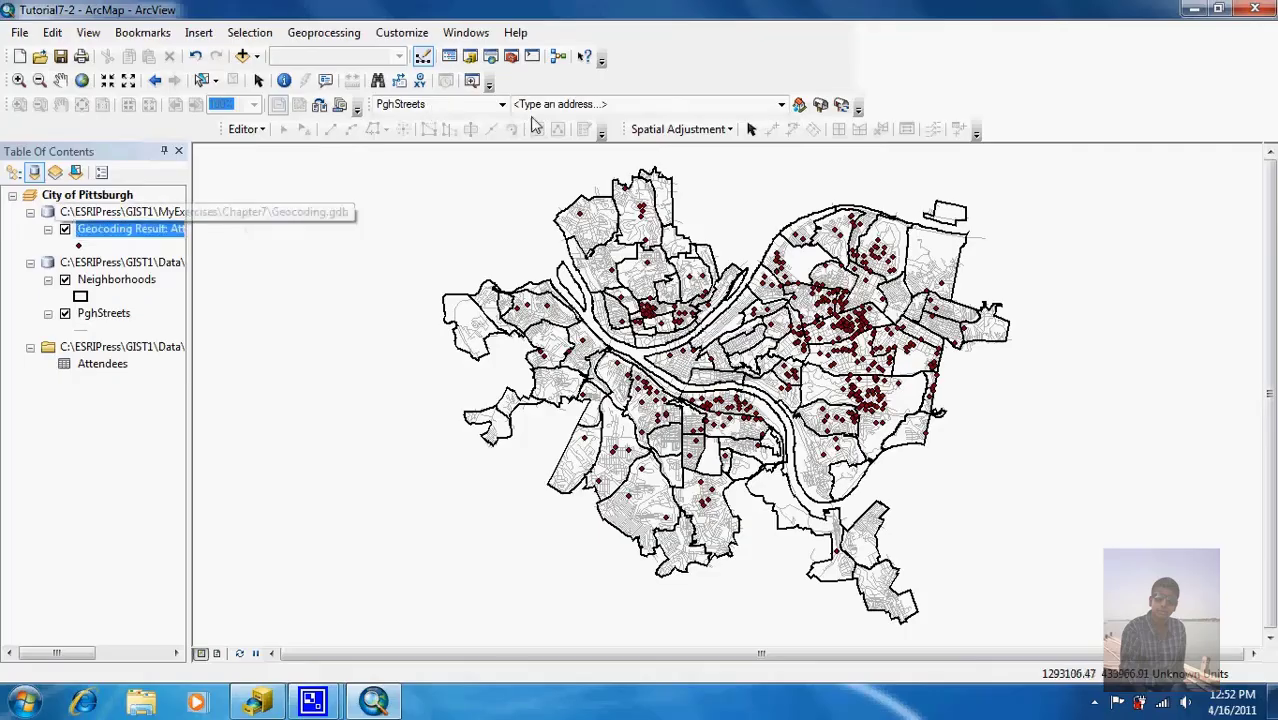
{"action": "left_click", "coordinate": [842, 108]}
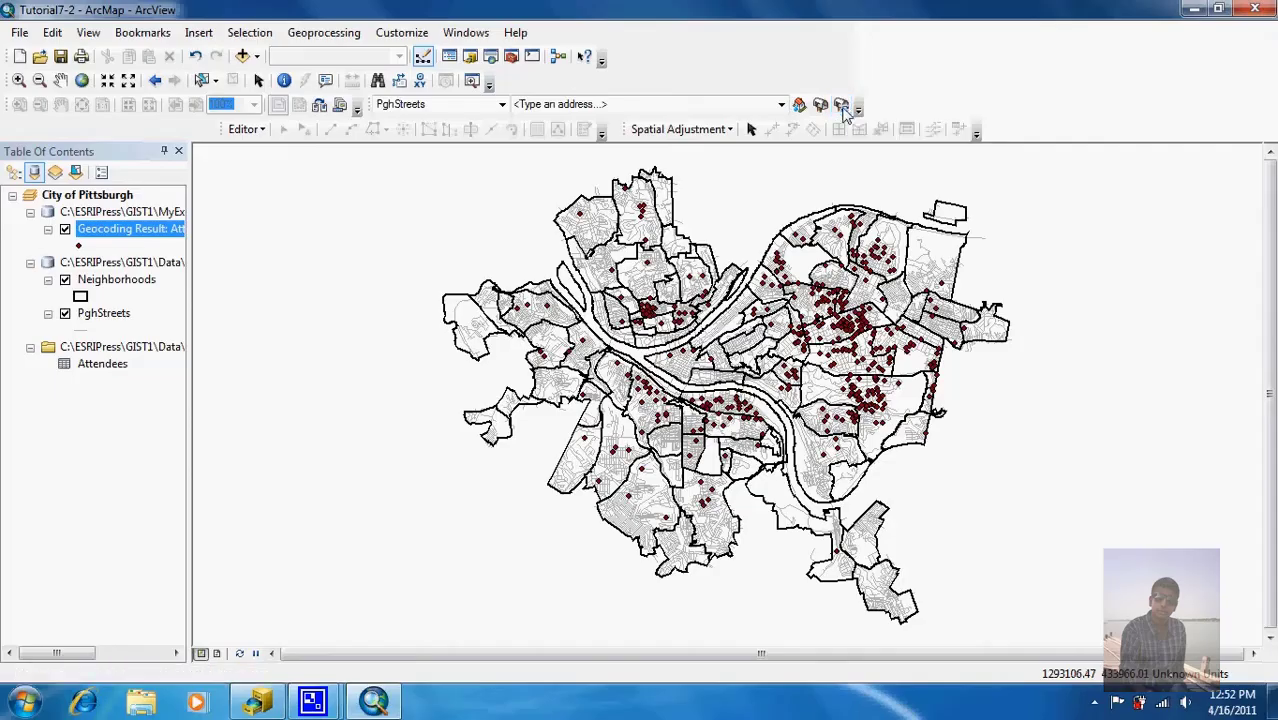
Step: Narrow the Address, City and State columns in the rematch results table
{"action": "left_click", "coordinate": [412, 33]}
{"action": "mouse_move", "coordinate": [510, 52]}
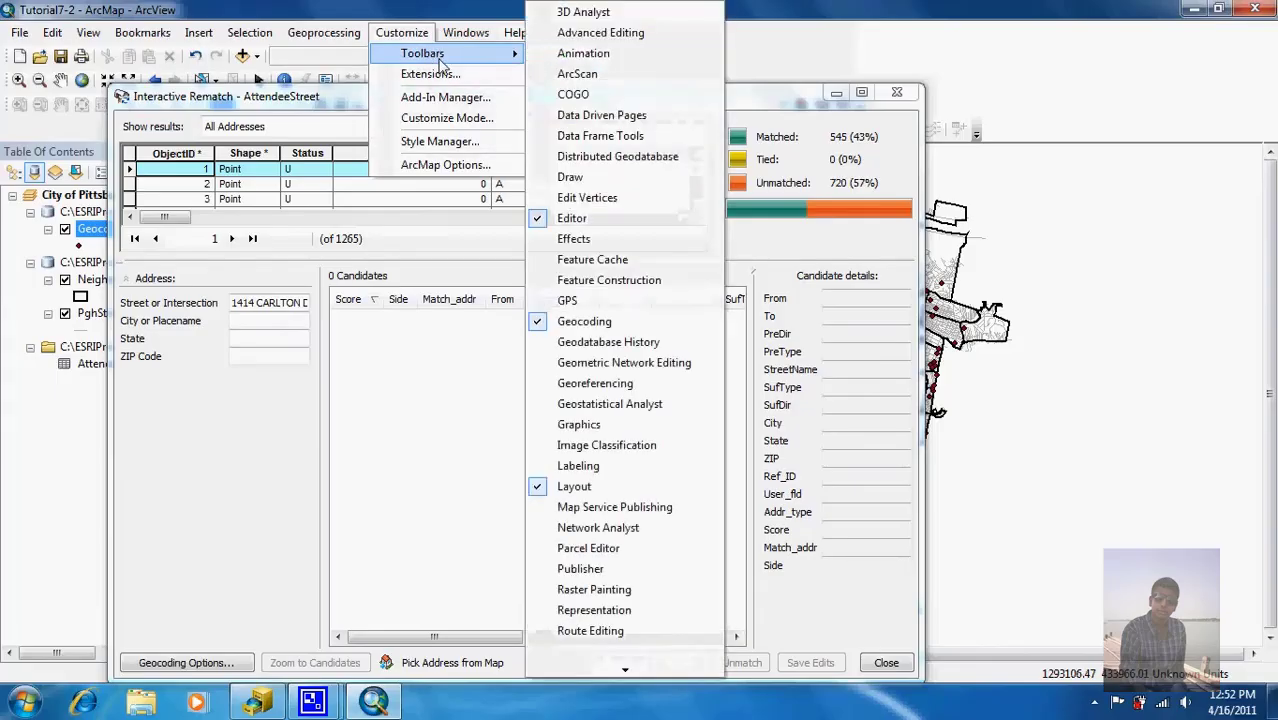
{"action": "left_click", "coordinate": [490, 6]}
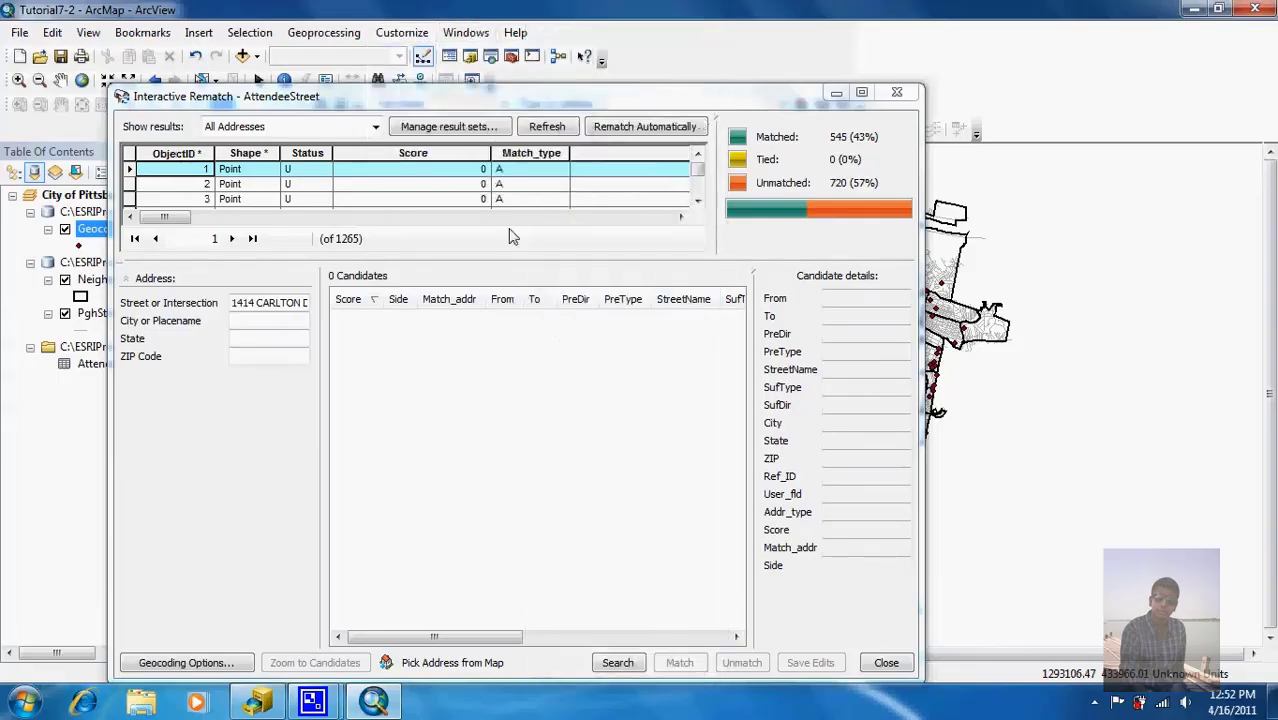
{"action": "left_click_drag", "start_coordinate": [164, 216], "coordinate": [579, 241]}
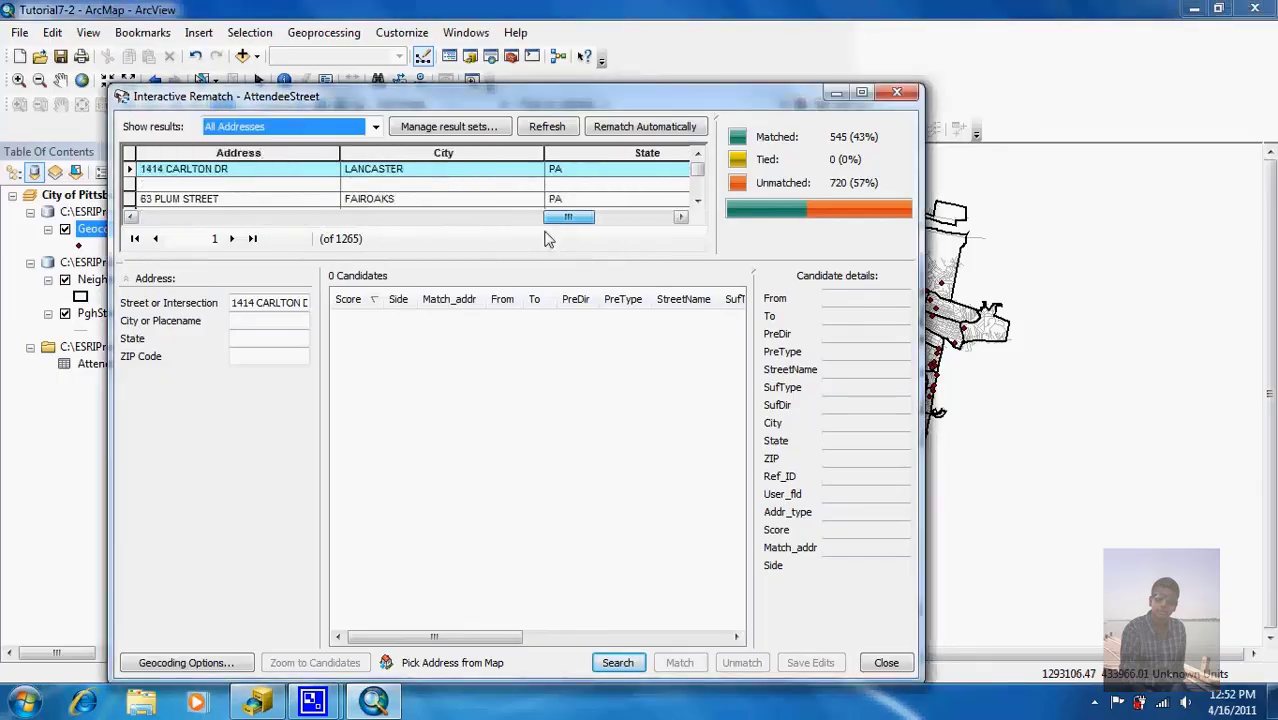
{"action": "left_click_drag", "start_coordinate": [340, 156], "coordinate": [259, 154]}
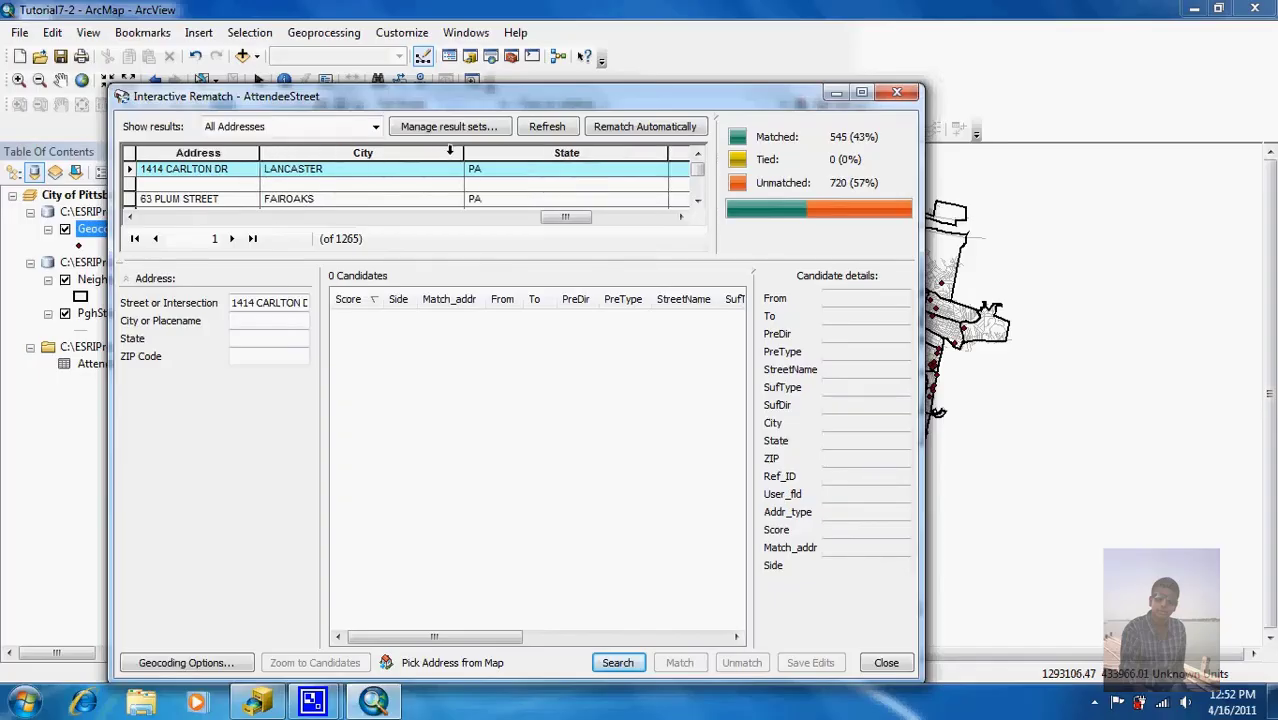
{"action": "left_click_drag", "start_coordinate": [463, 156], "coordinate": [339, 156]}
{"action": "left_click_drag", "start_coordinate": [543, 160], "coordinate": [386, 161]}
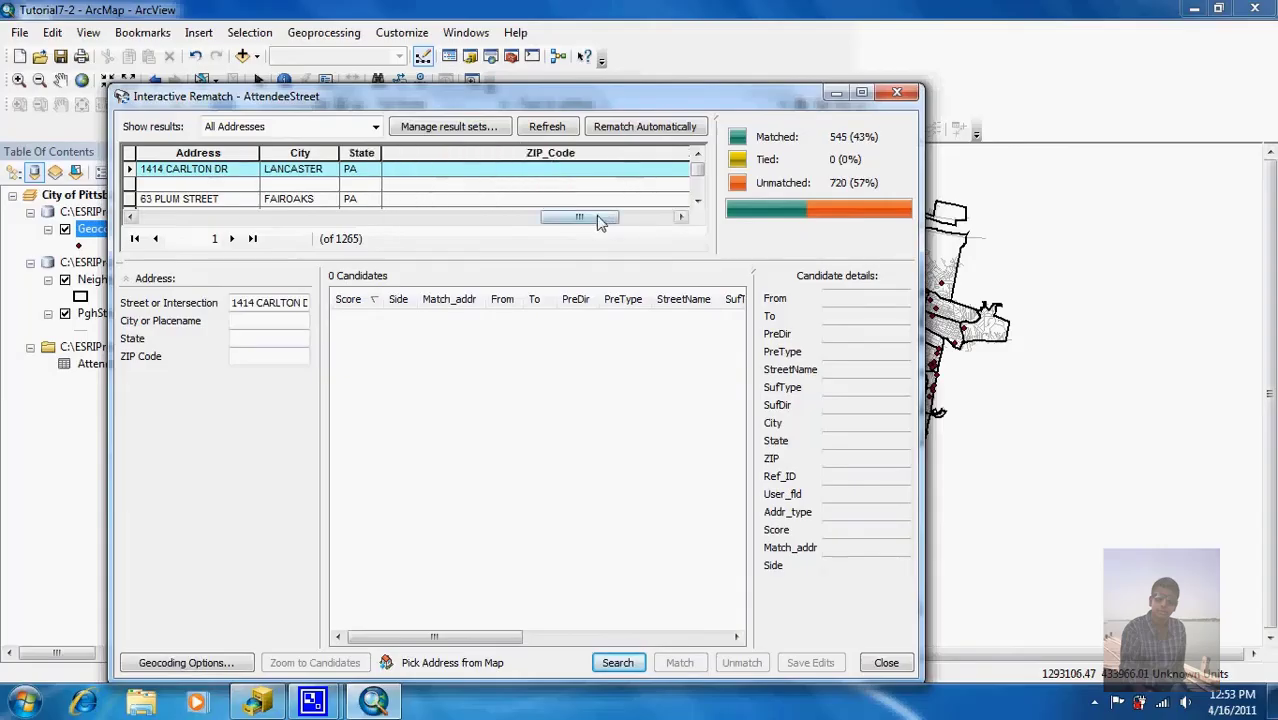
{"action": "left_click_drag", "start_coordinate": [613, 222], "coordinate": [628, 220]}
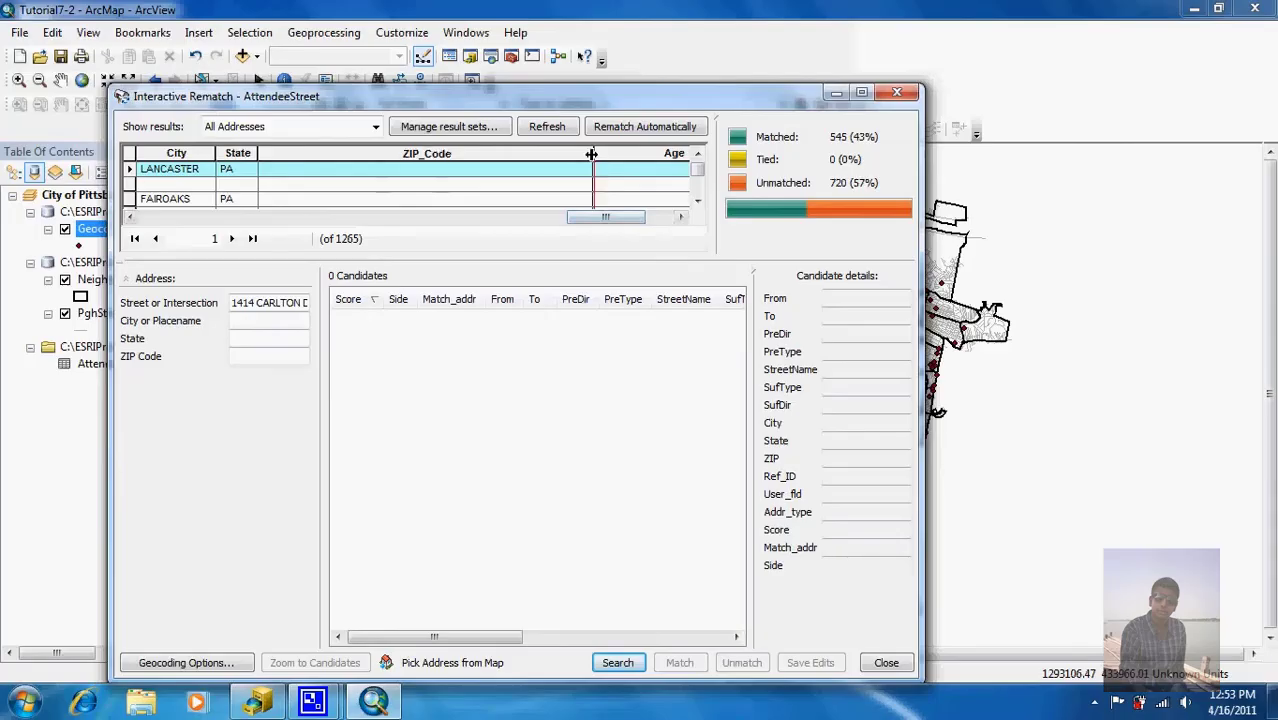
{"action": "left_click_drag", "start_coordinate": [593, 156], "coordinate": [330, 181]}
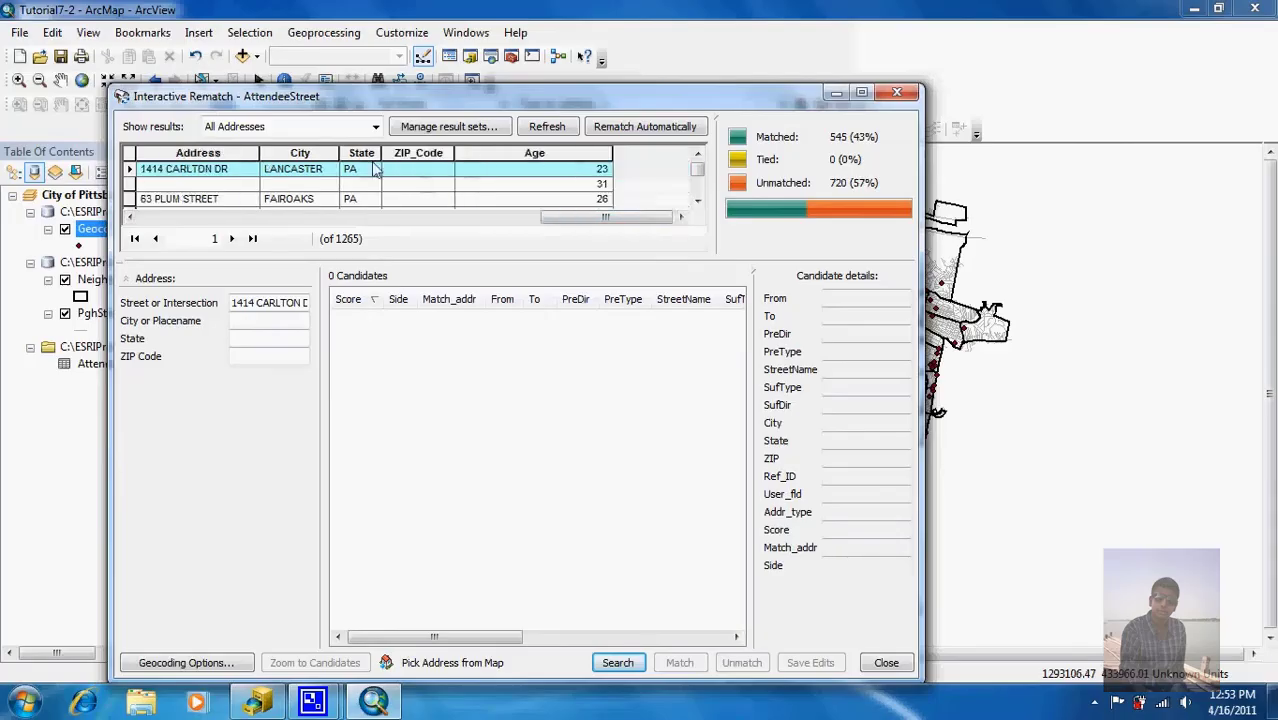
{"action": "mouse_move", "coordinate": [613, 218]}
{"action": "left_mouse_down"}
{"action": "mouse_move", "coordinate": [578, 220]}
{"action": "mouse_move", "coordinate": [620, 221]}
{"action": "left_mouse_up"}
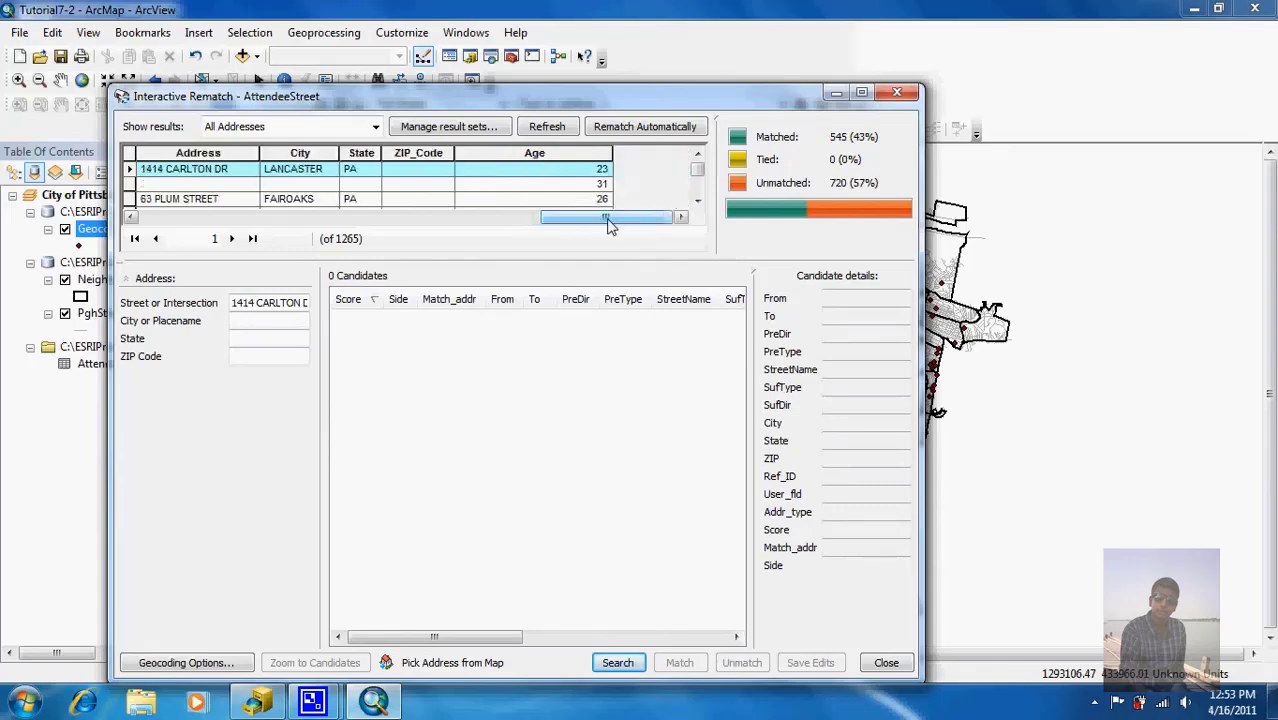
{"action": "left_click", "coordinate": [198, 153]}
{"action": "right_click", "coordinate": [198, 153]}
{"action": "left_click", "coordinate": [216, 166]}
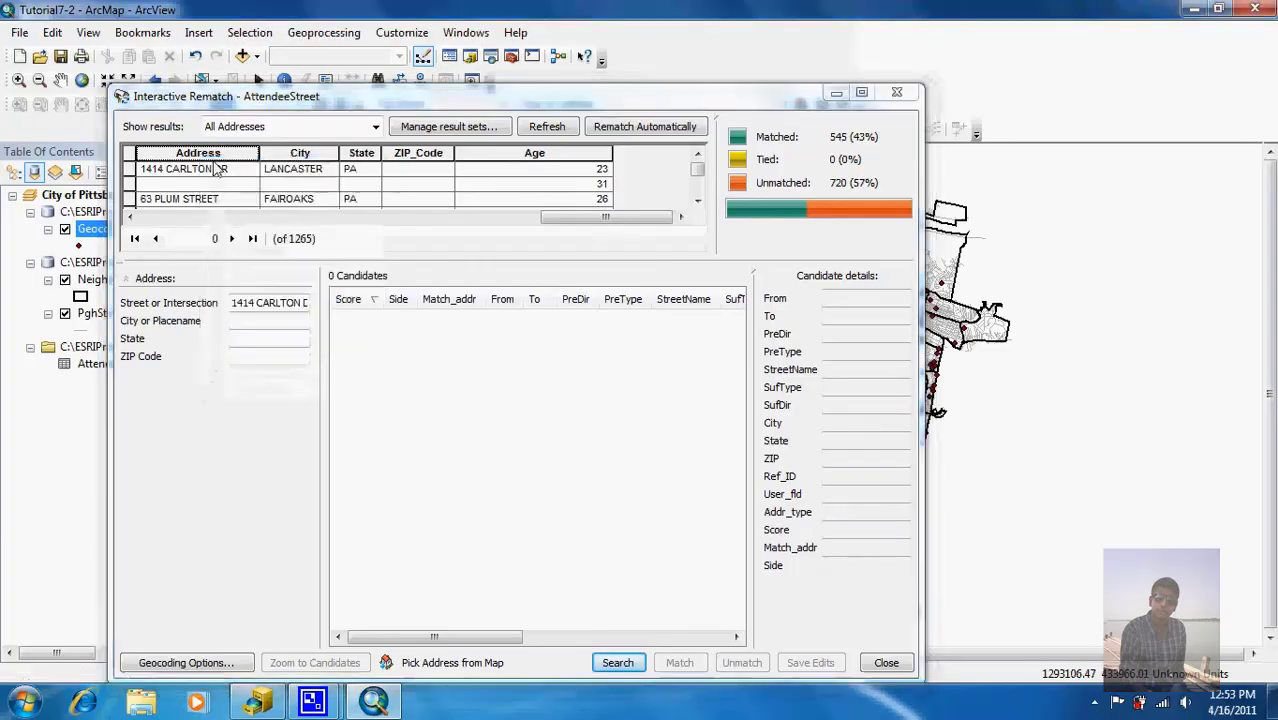
{"action": "left_click", "coordinate": [697, 201]}
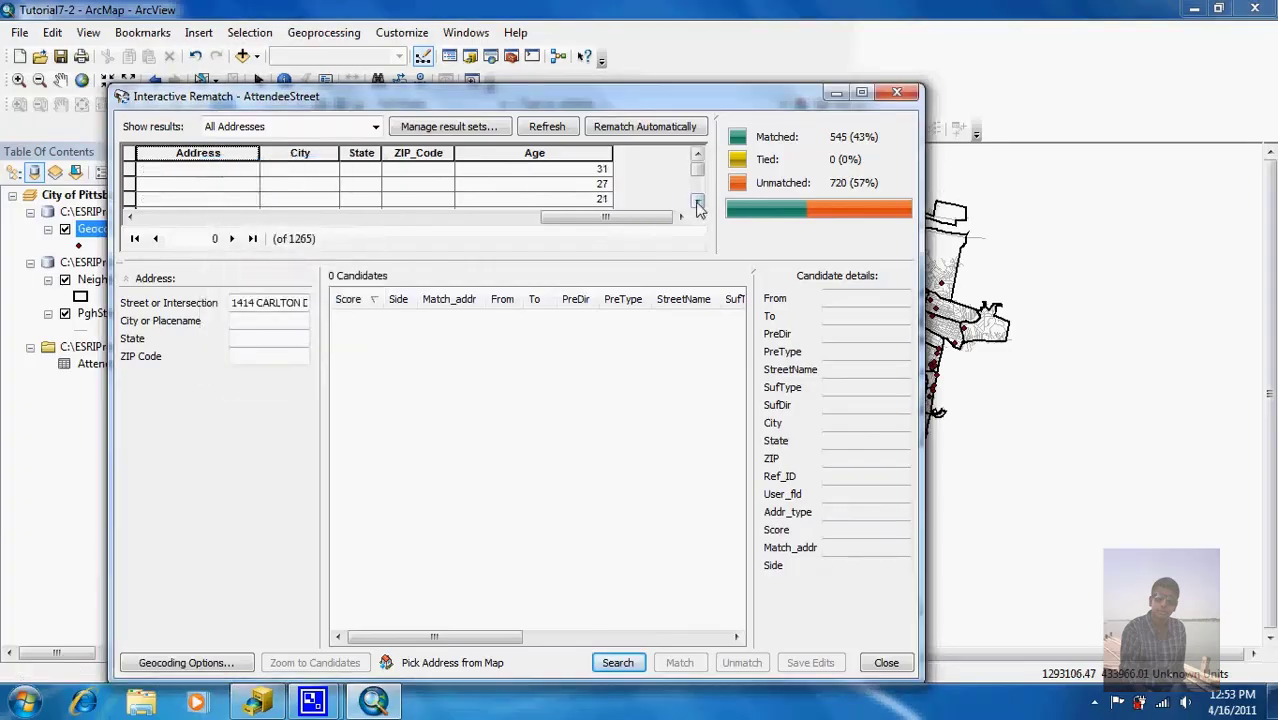
{"action": "left_click", "coordinate": [697, 201]}
{"action": "left_click", "coordinate": [697, 201]}
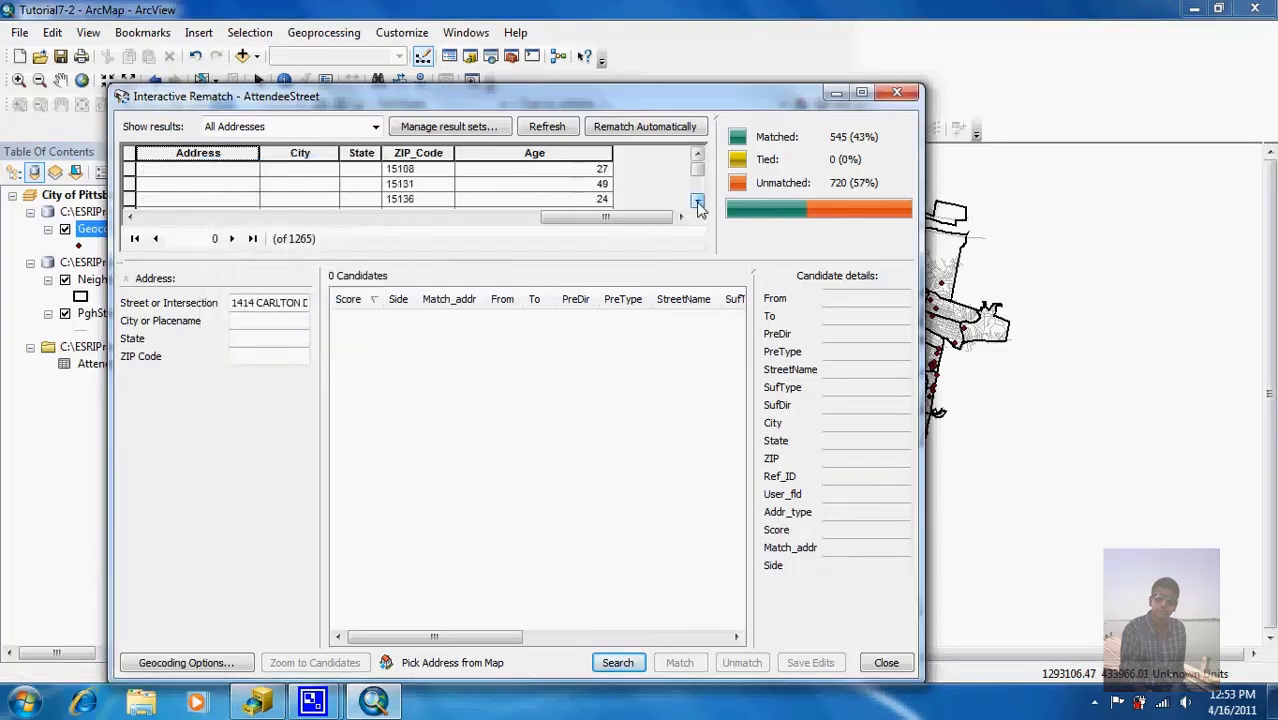
{"action": "left_click", "coordinate": [697, 201]}
{"action": "left_click", "coordinate": [697, 201]}
{"action": "left_click", "coordinate": [697, 201]}
{"action": "left_click", "coordinate": [697, 201]}
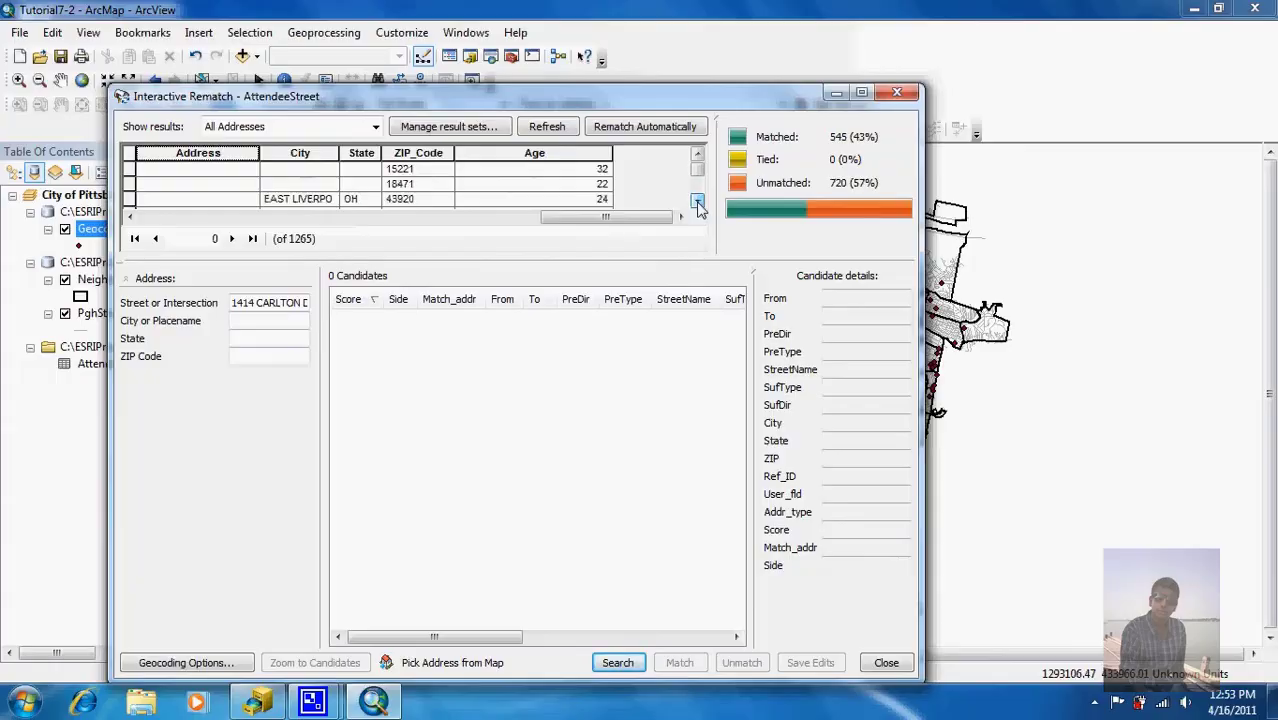
{"action": "left_click", "coordinate": [697, 201]}
{"action": "left_click", "coordinate": [697, 201]}
{"action": "left_click", "coordinate": [697, 201]}
{"action": "left_click", "coordinate": [697, 201]}
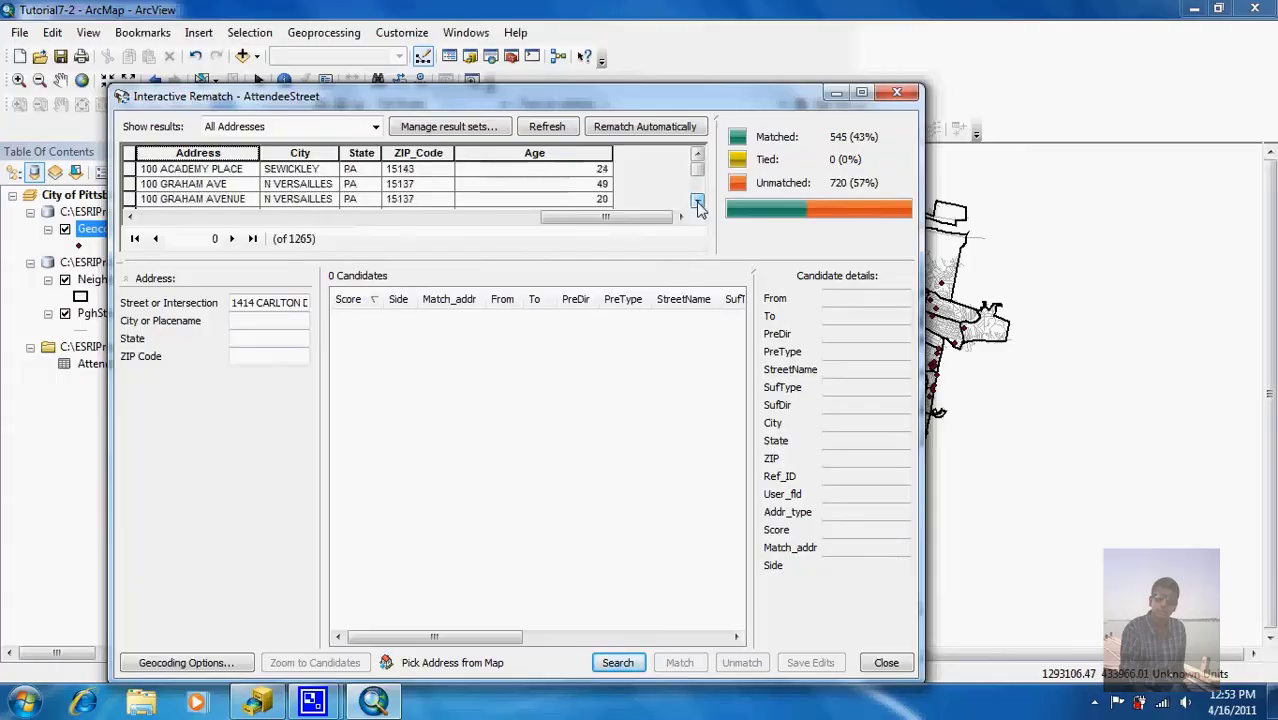
{"action": "left_click", "coordinate": [697, 201]}
{"action": "left_click", "coordinate": [697, 201]}
{"action": "left_click", "coordinate": [697, 201]}
{"action": "left_click", "coordinate": [697, 201]}
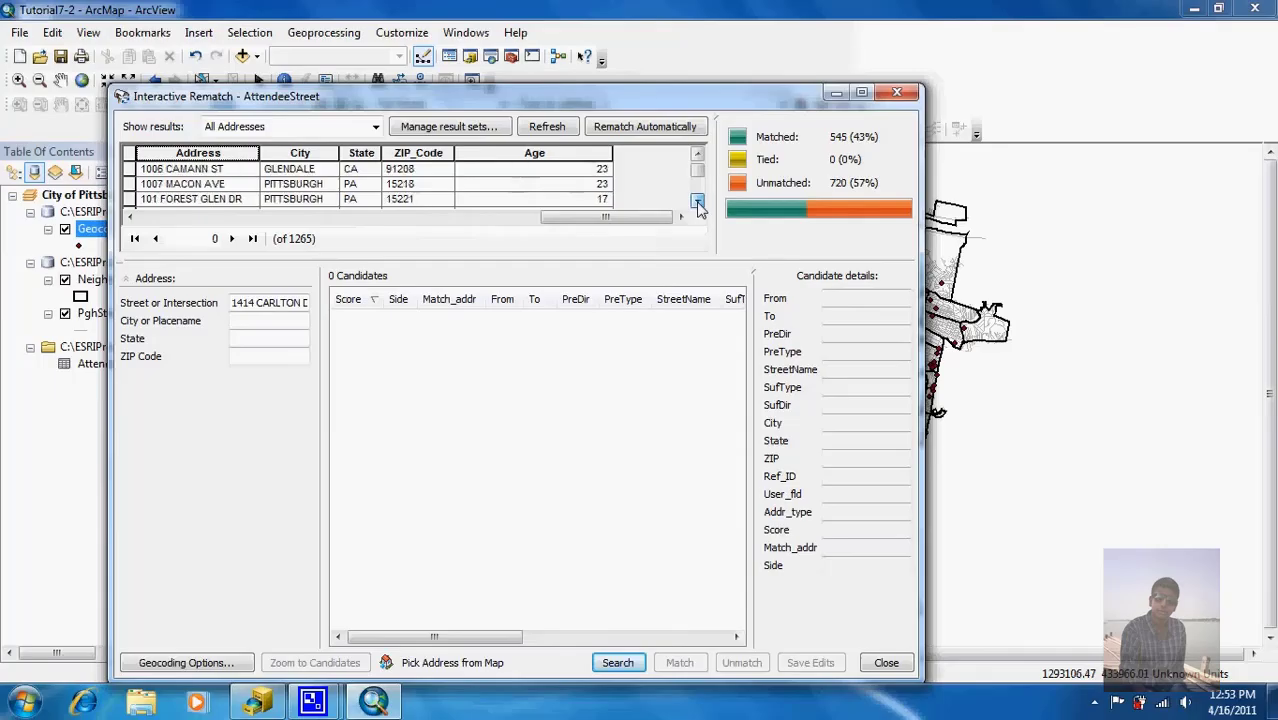
{"action": "left_click", "coordinate": [697, 201]}
{"action": "left_click", "coordinate": [697, 201]}
{"action": "left_click", "coordinate": [697, 201]}
{"action": "left_click", "coordinate": [697, 201]}
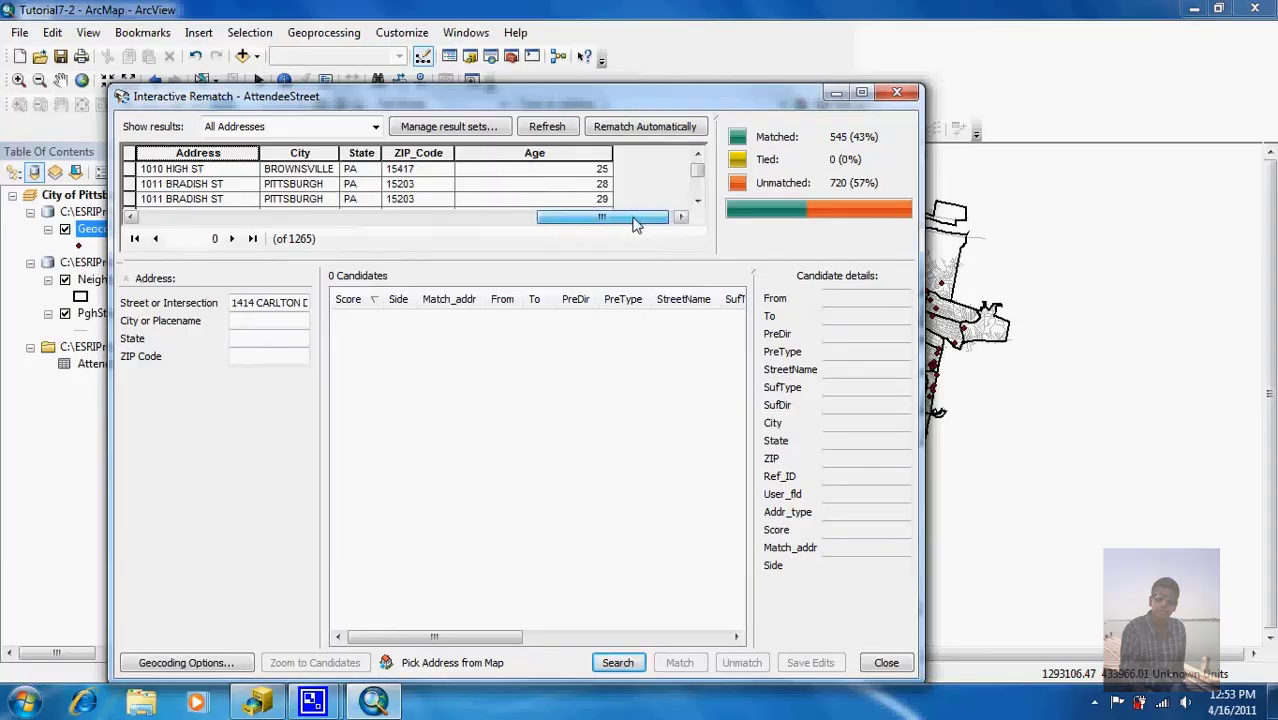
{"action": "left_click_drag", "start_coordinate": [633, 224], "coordinate": [624, 224]}
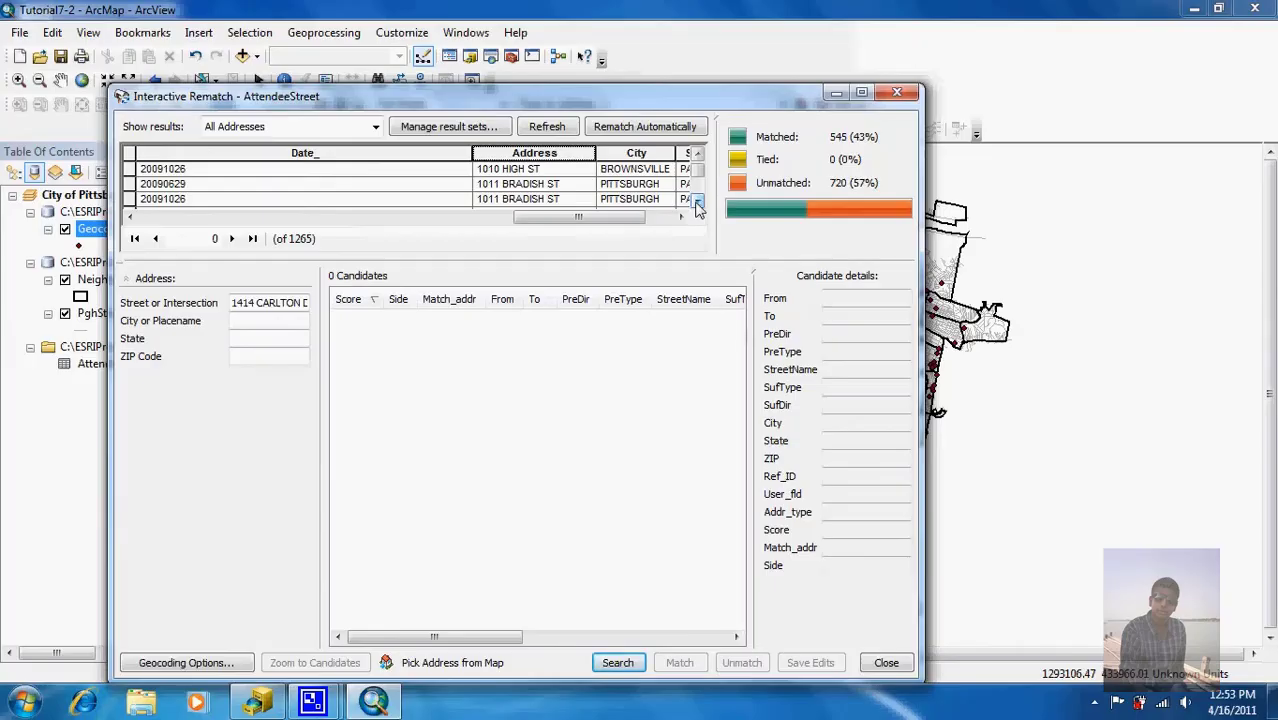
{"action": "left_click_drag", "start_coordinate": [580, 222], "coordinate": [607, 224]}
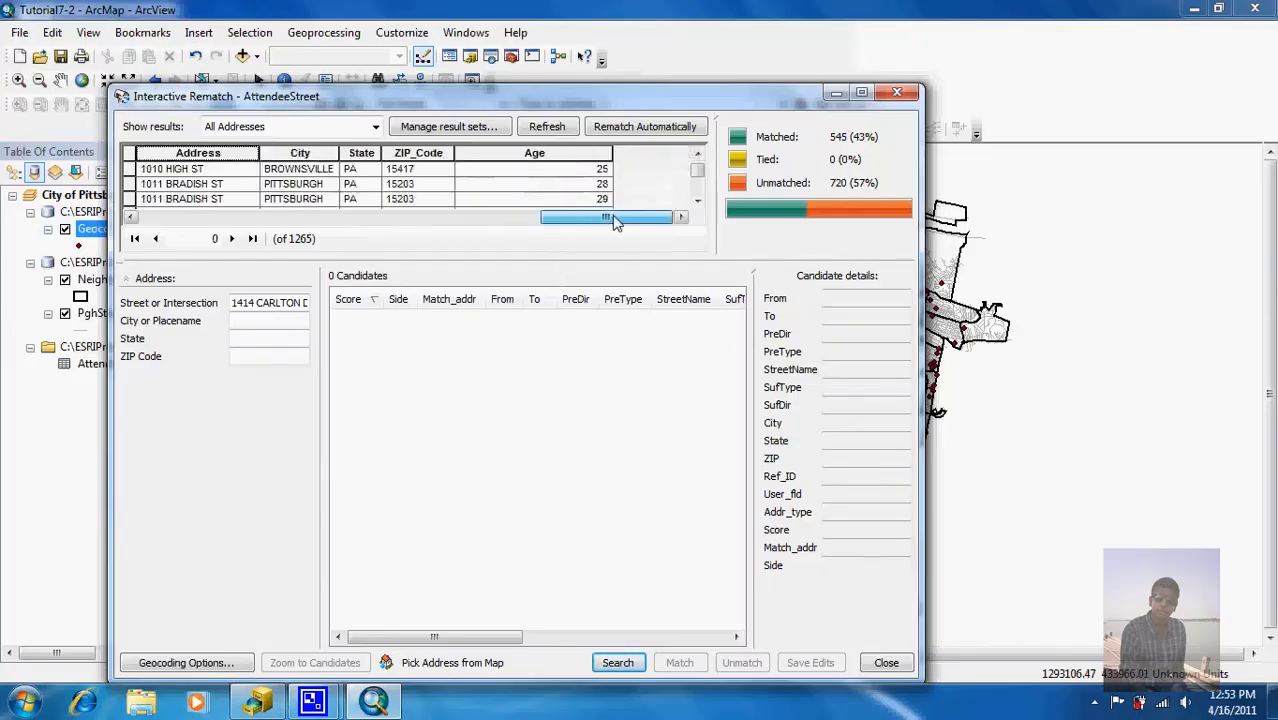
{"action": "left_click", "coordinate": [697, 202]}
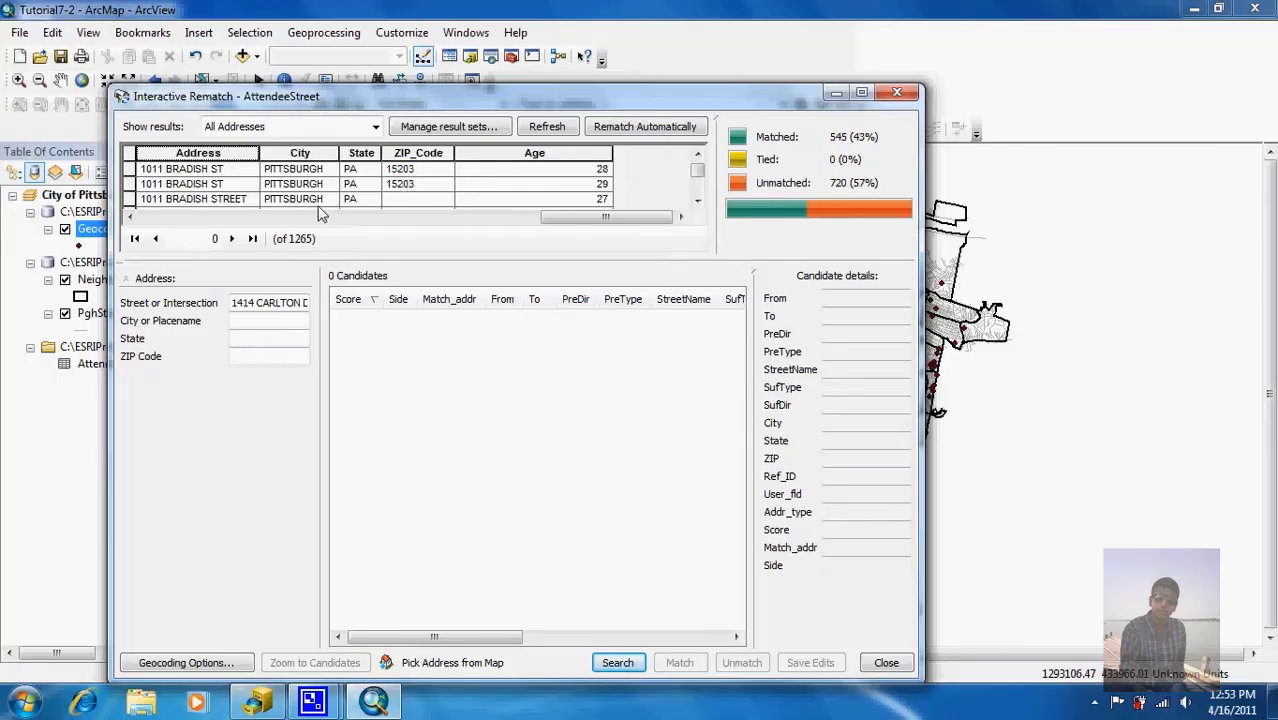
{"action": "left_click", "coordinate": [128, 200]}
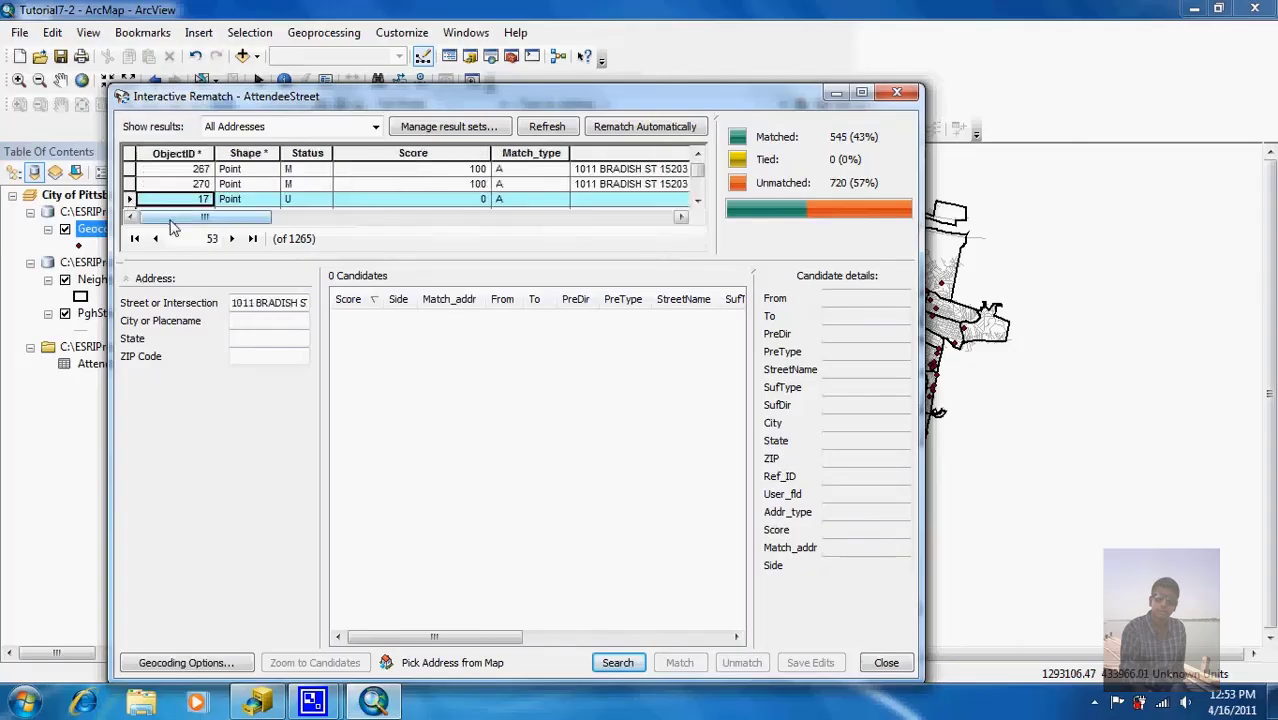
{"action": "left_click_drag", "start_coordinate": [170, 216], "coordinate": [598, 222]}
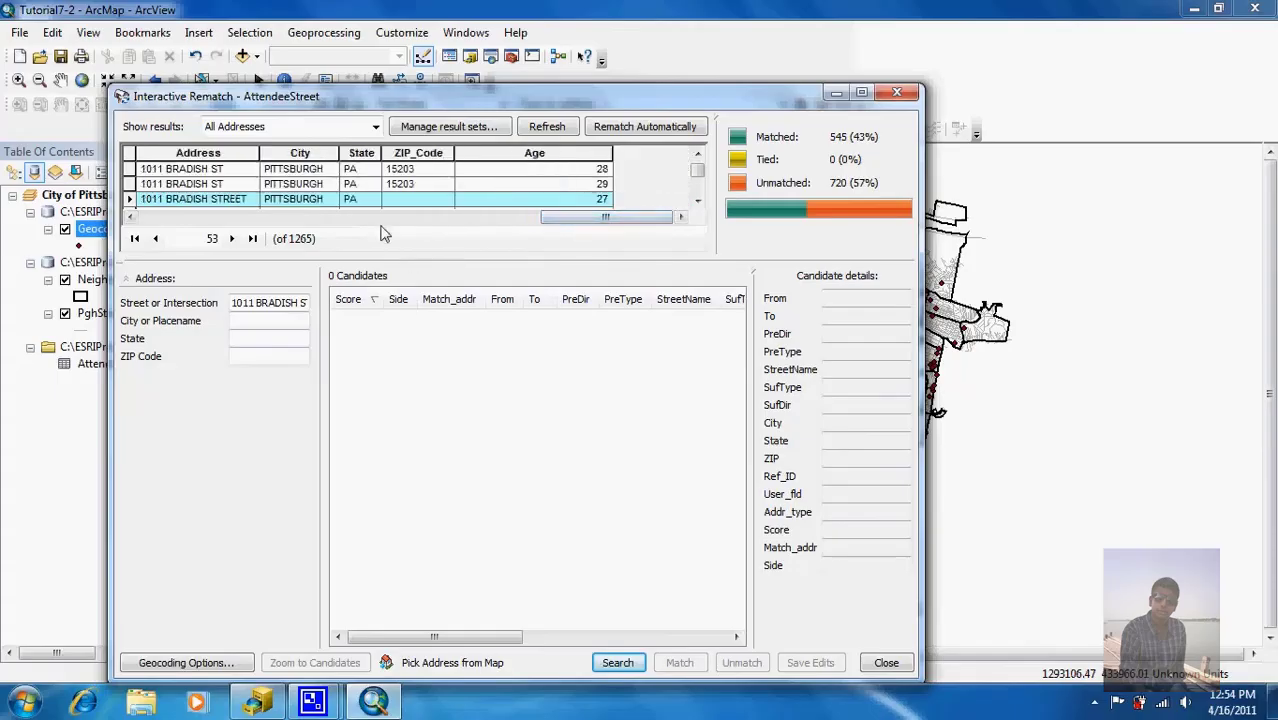
{"action": "left_click", "coordinate": [246, 351]}
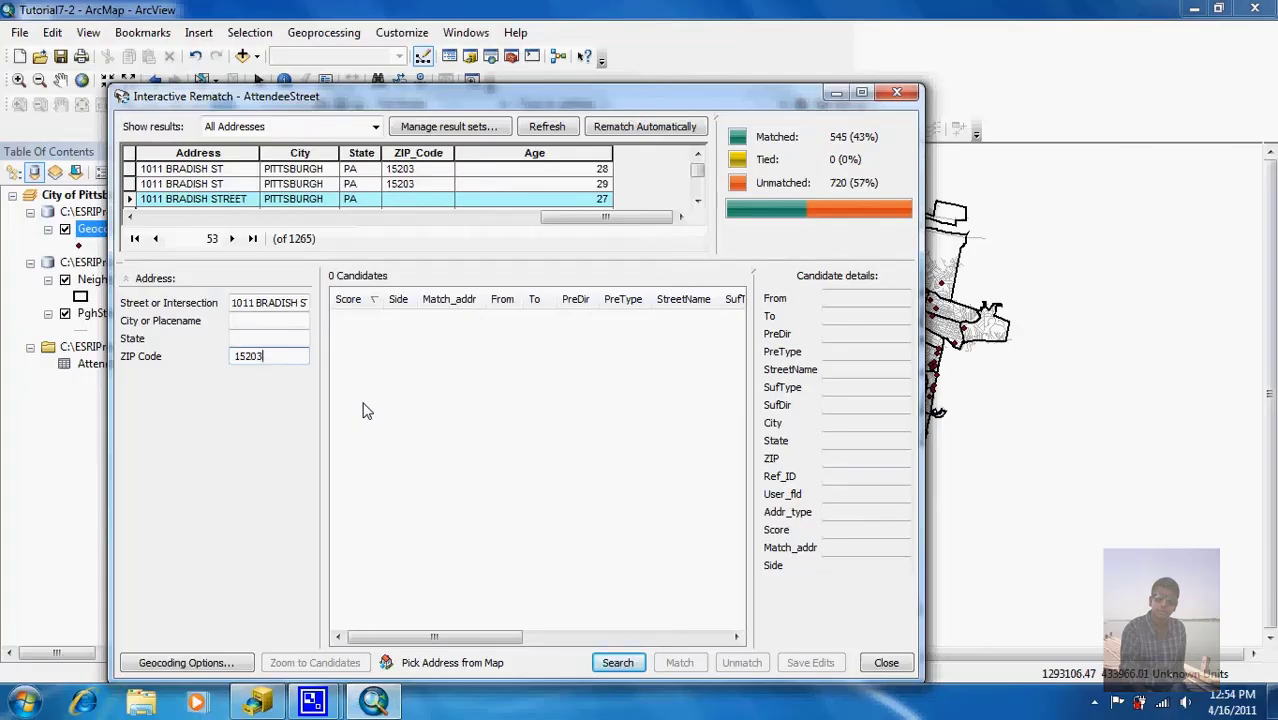
{"action": "key", "text": "Return"}
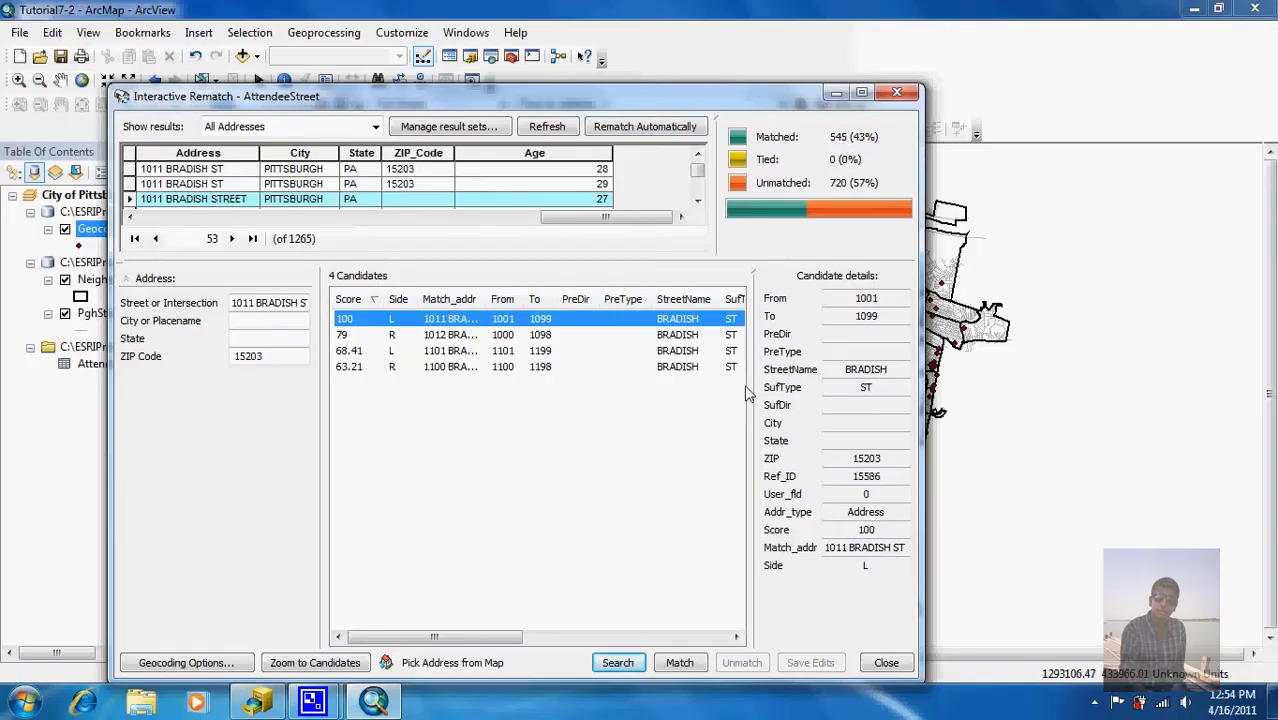
{"action": "left_click", "coordinate": [676, 664]}
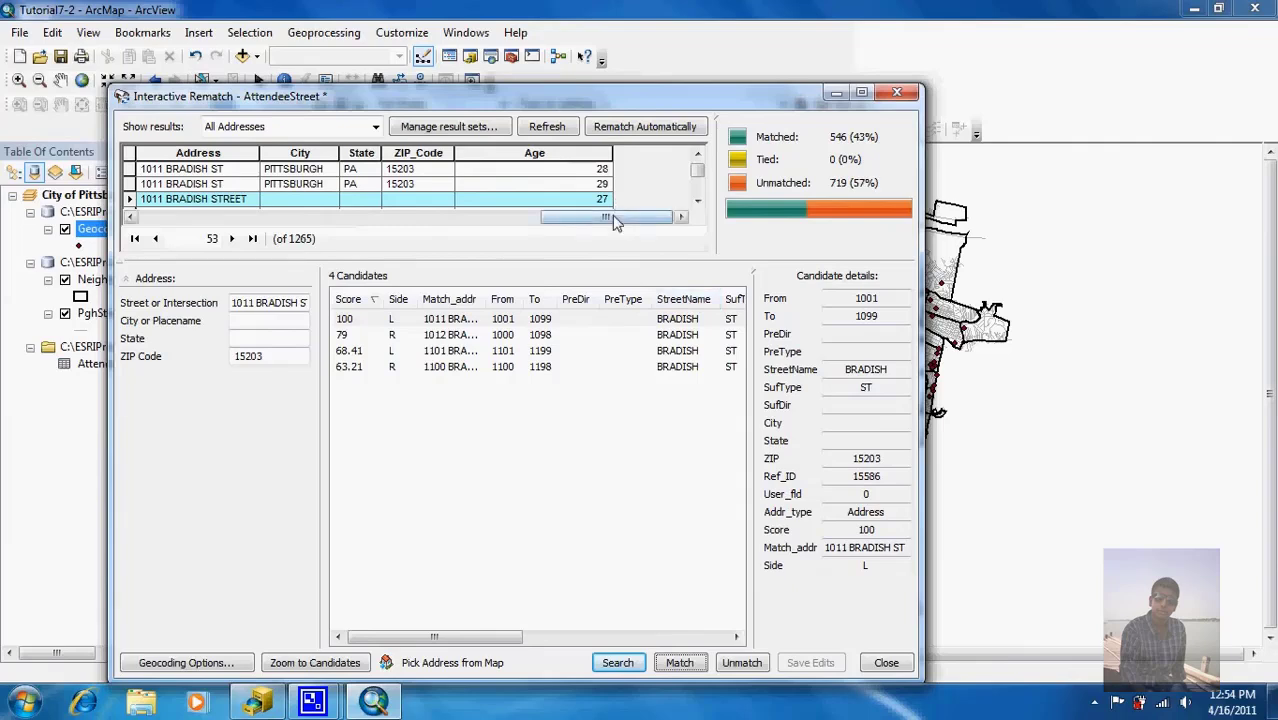
{"action": "left_click_drag", "start_coordinate": [614, 222], "coordinate": [319, 239]}
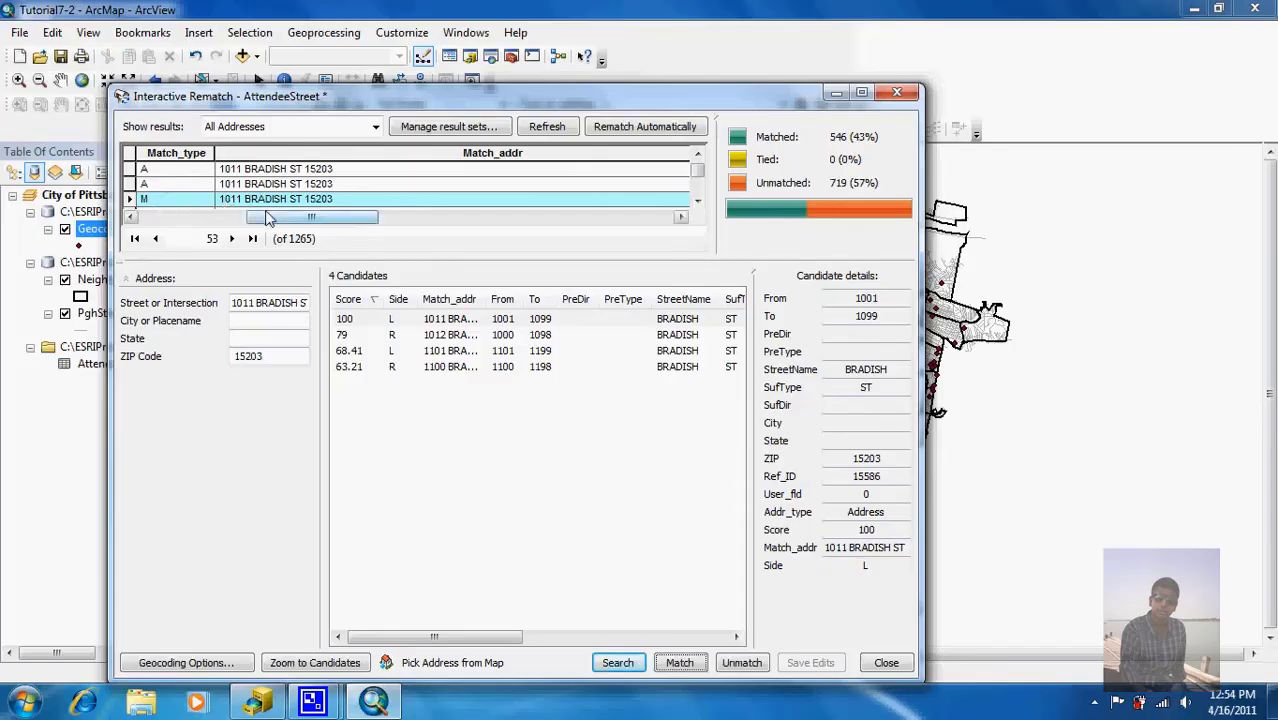
{"action": "left_click_drag", "start_coordinate": [283, 226], "coordinate": [258, 230]}
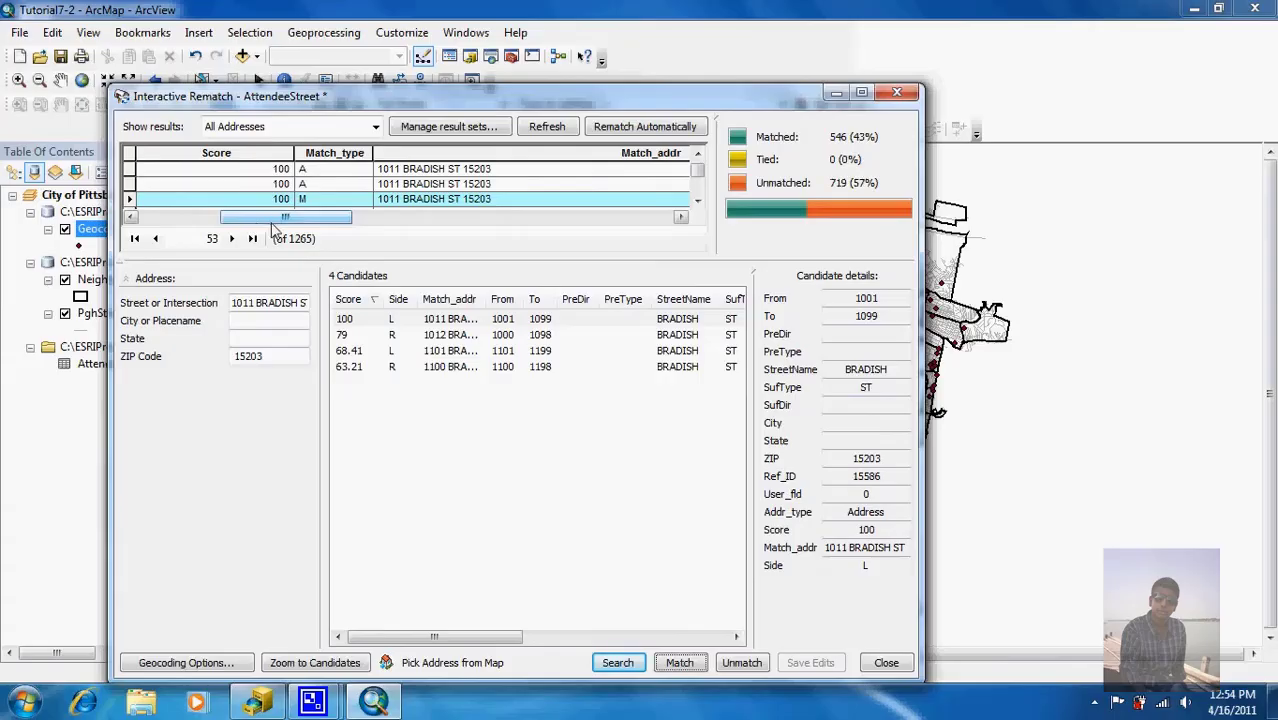
Step: Set Show results to Unmatched Addresses so only the 719 unmatched records are listed
{"action": "left_click", "coordinate": [376, 127]}
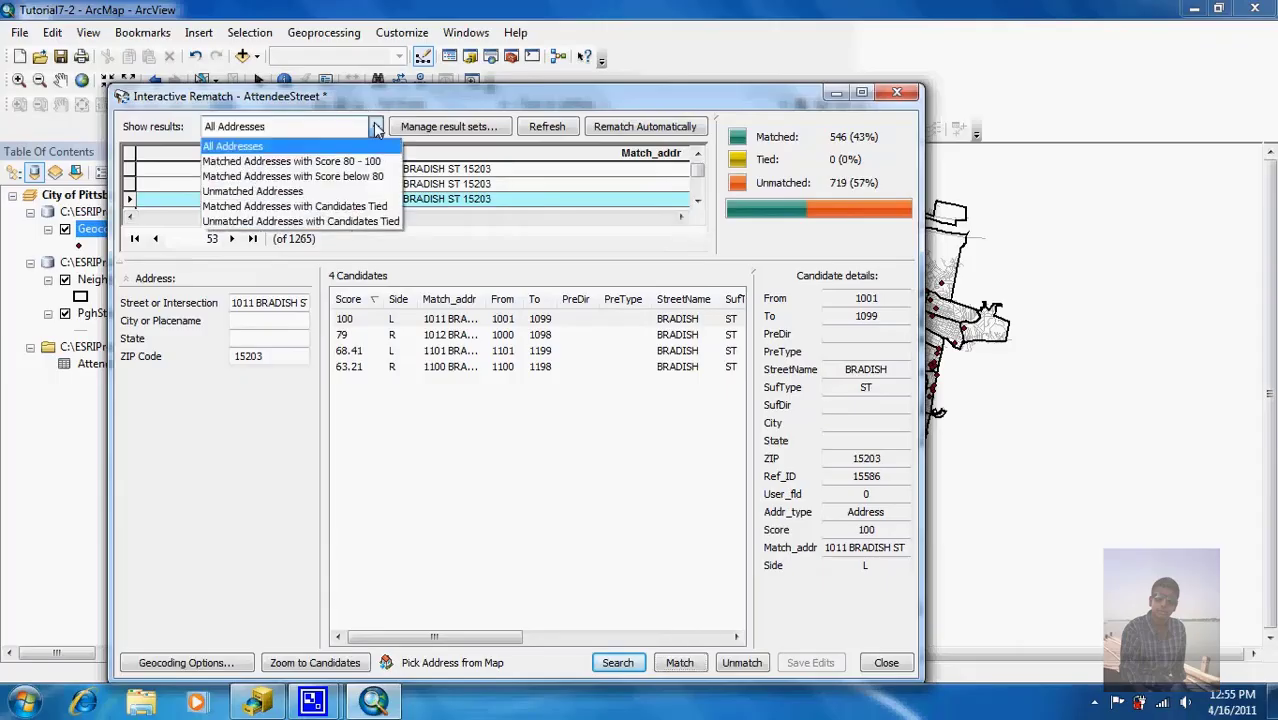
{"action": "left_click", "coordinate": [351, 193]}
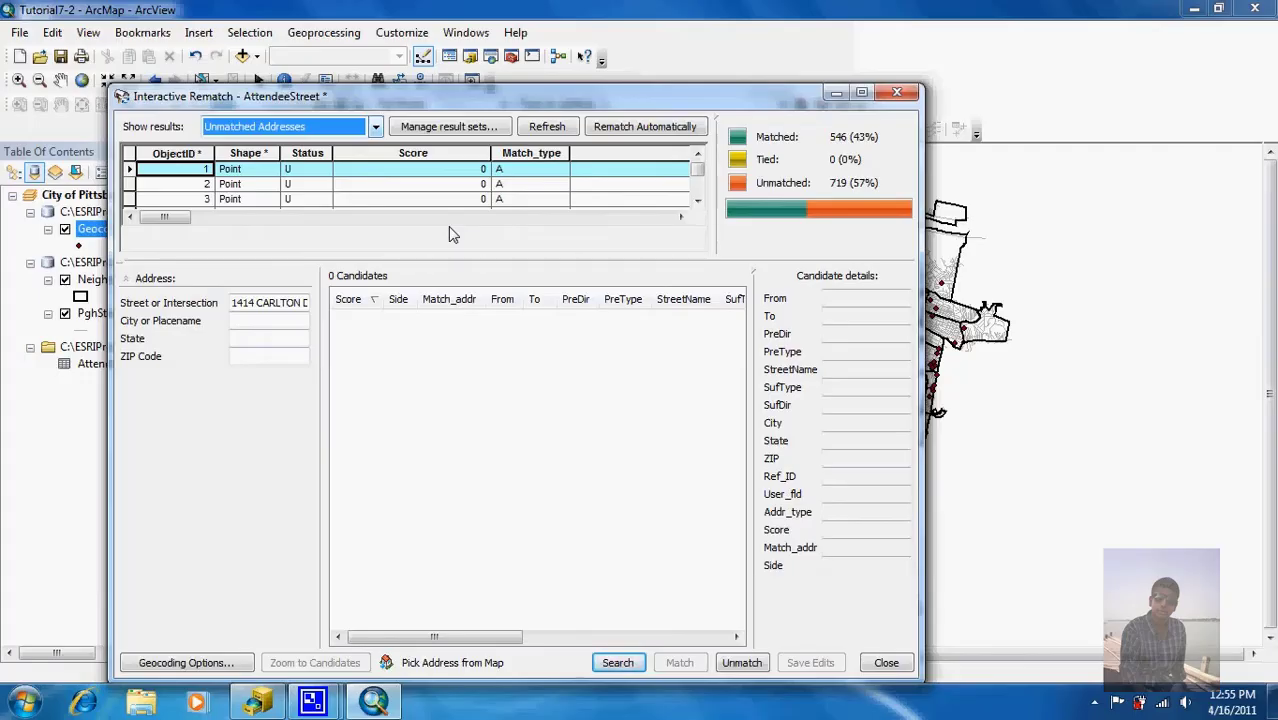
Step: Sort the unmatched addresses by ObjectID ascending and select record 826 with ZIP 15221
{"action": "right_click", "coordinate": [176, 154]}
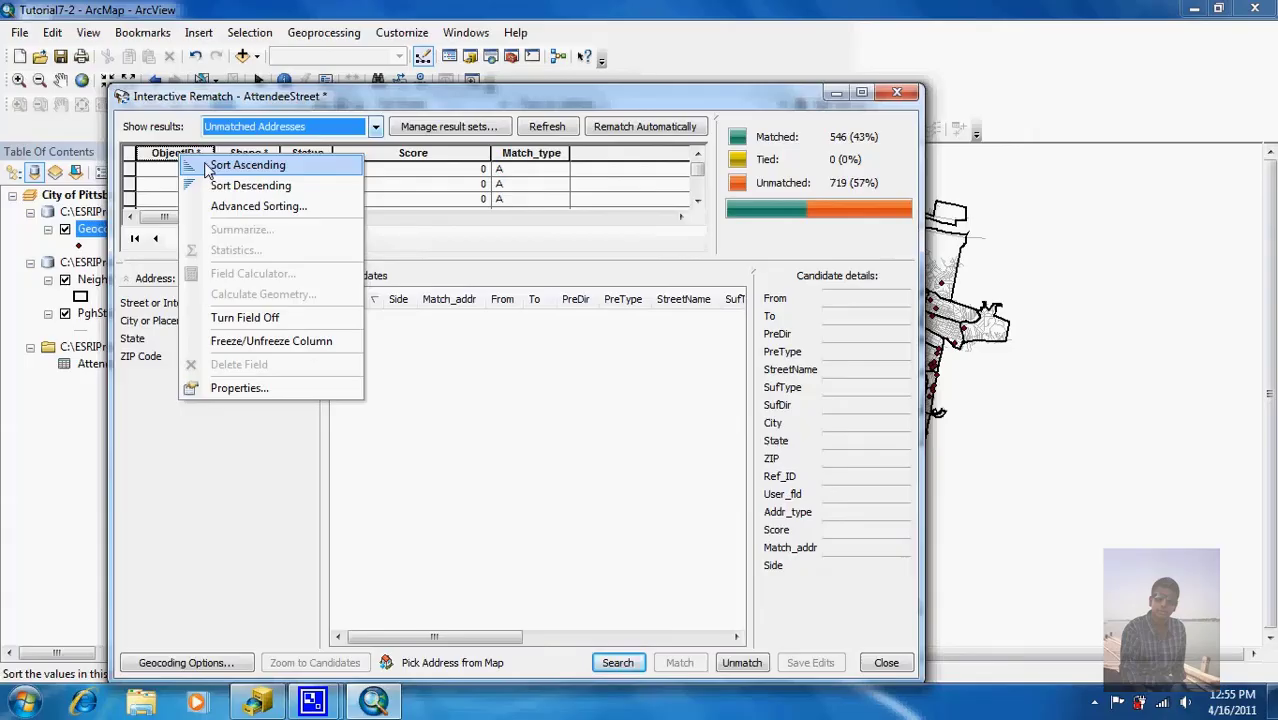
{"action": "left_click", "coordinate": [207, 168]}
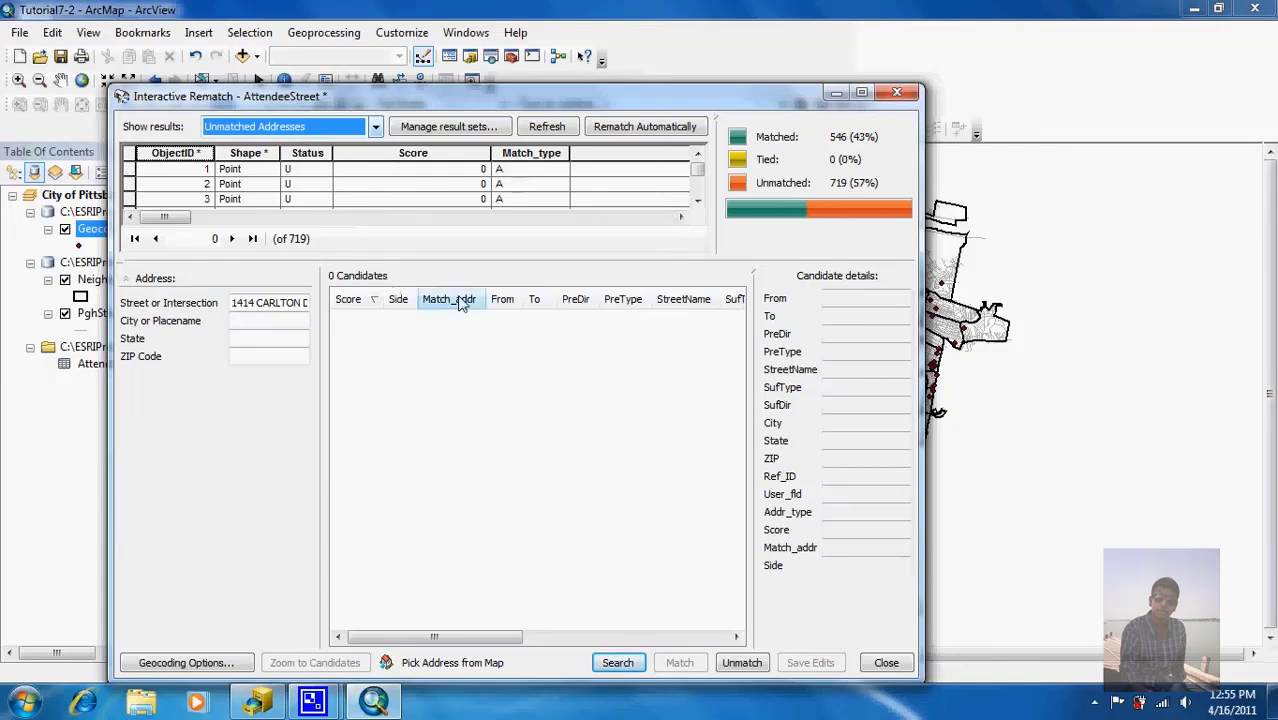
{"action": "left_click", "coordinate": [699, 193]}
{"action": "left_click", "coordinate": [699, 187]}
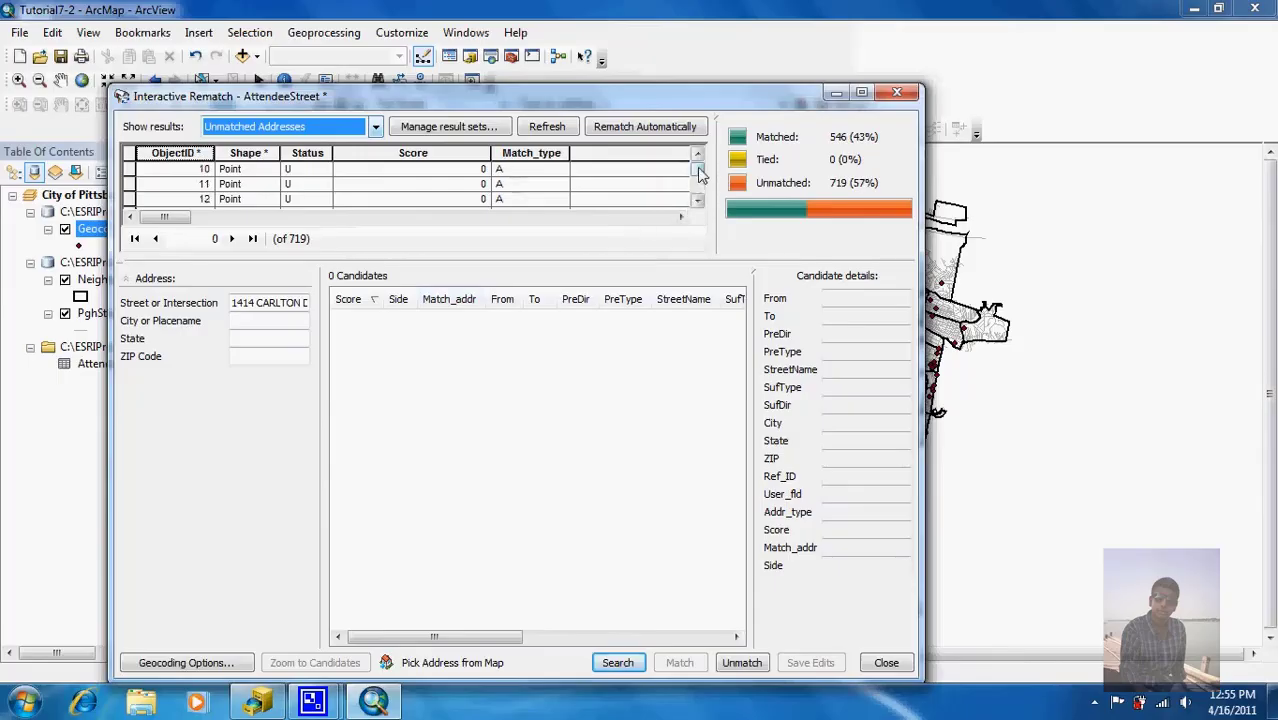
{"action": "left_click_drag", "start_coordinate": [699, 168], "coordinate": [700, 195]}
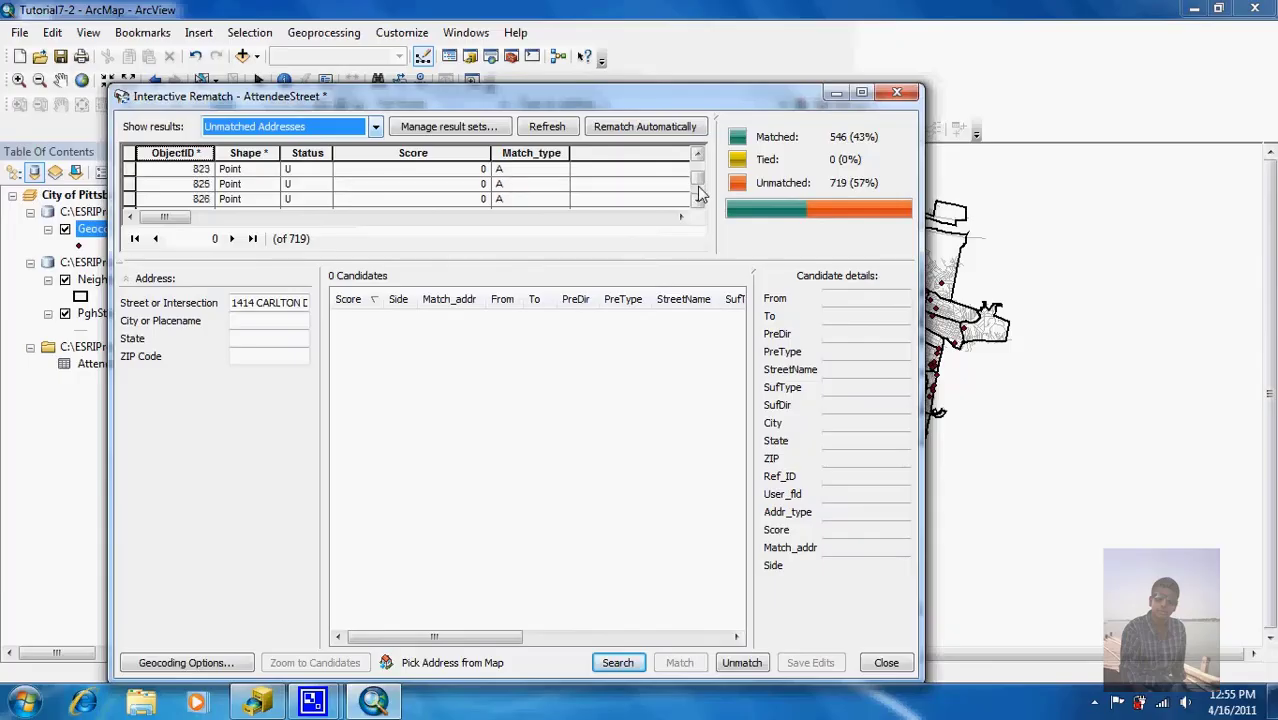
{"action": "left_click", "coordinate": [130, 199]}
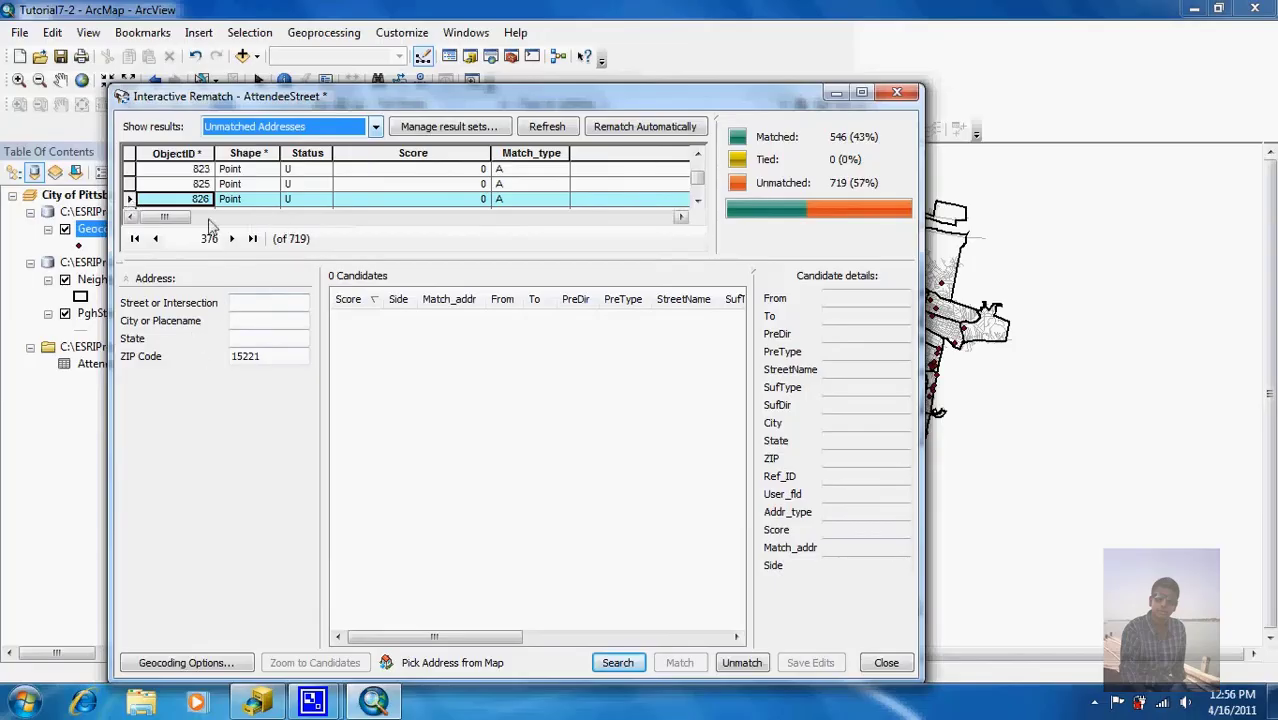
Step: Hide the rematch window, zoom the map into the city's eastern edge, then restore the window
{"action": "left_click_drag", "start_coordinate": [165, 217], "coordinate": [589, 236]}
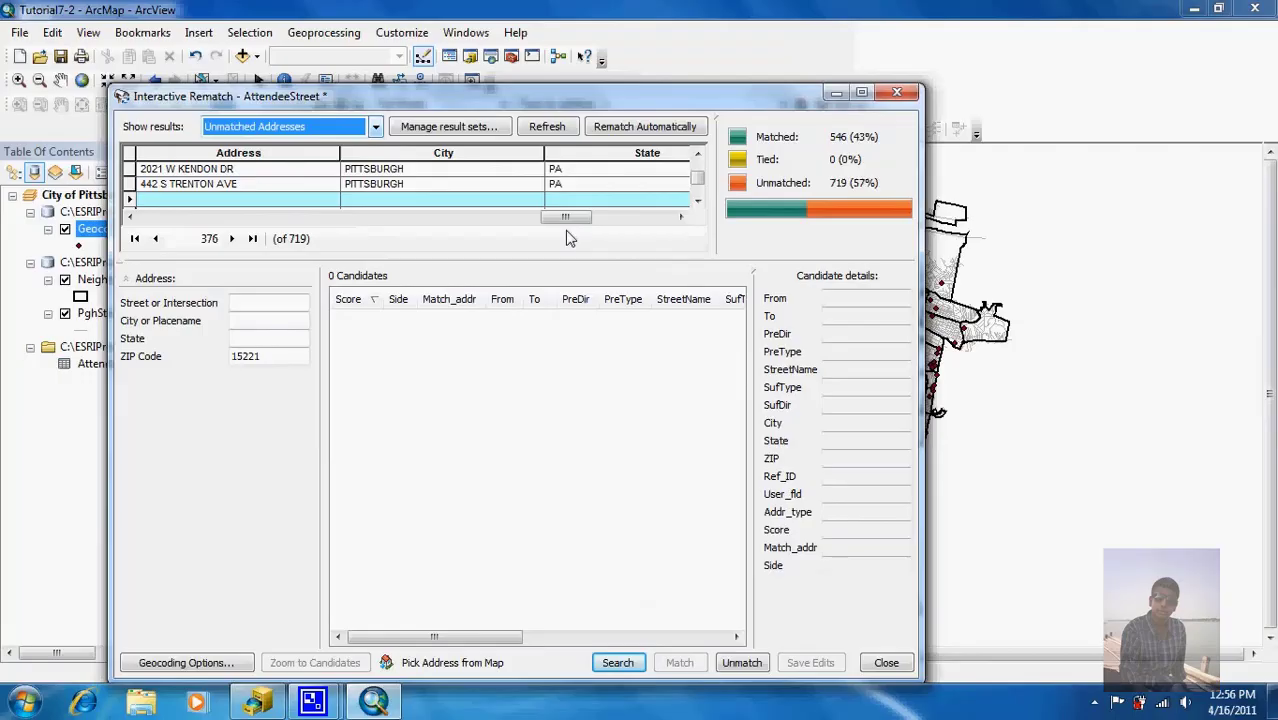
{"action": "left_click", "coordinate": [836, 93]}
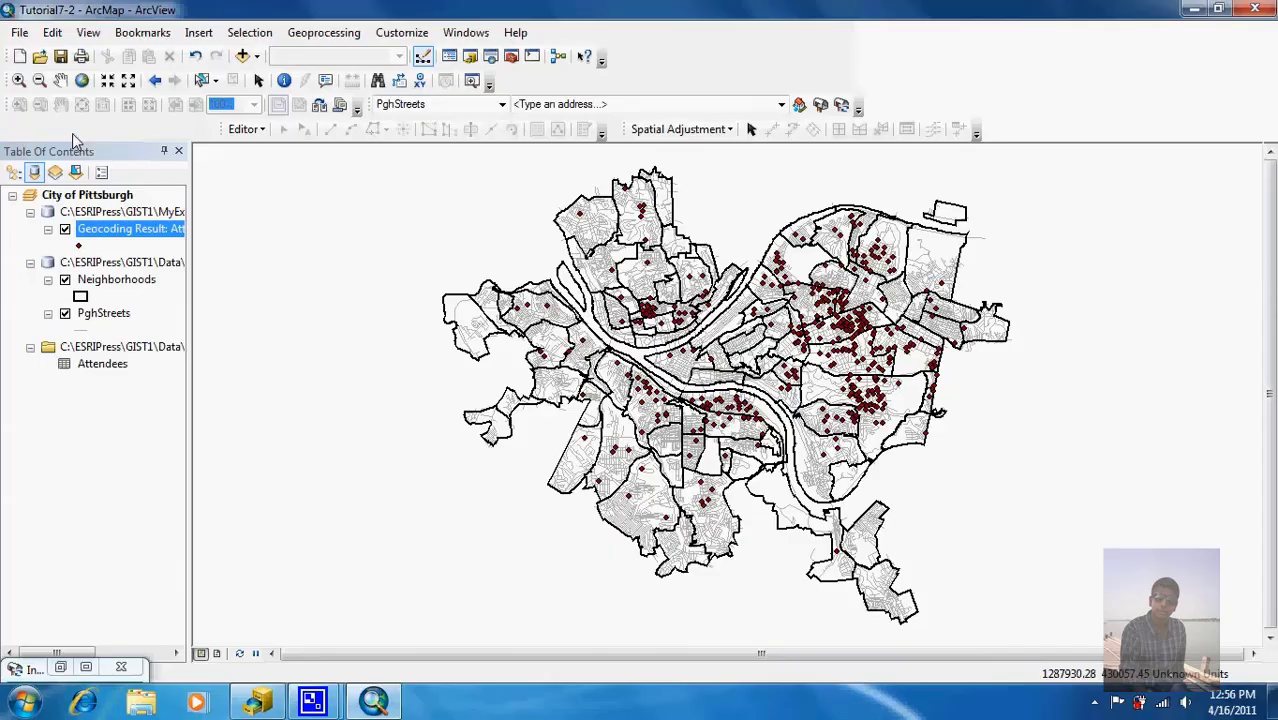
{"action": "left_click", "coordinate": [17, 82]}
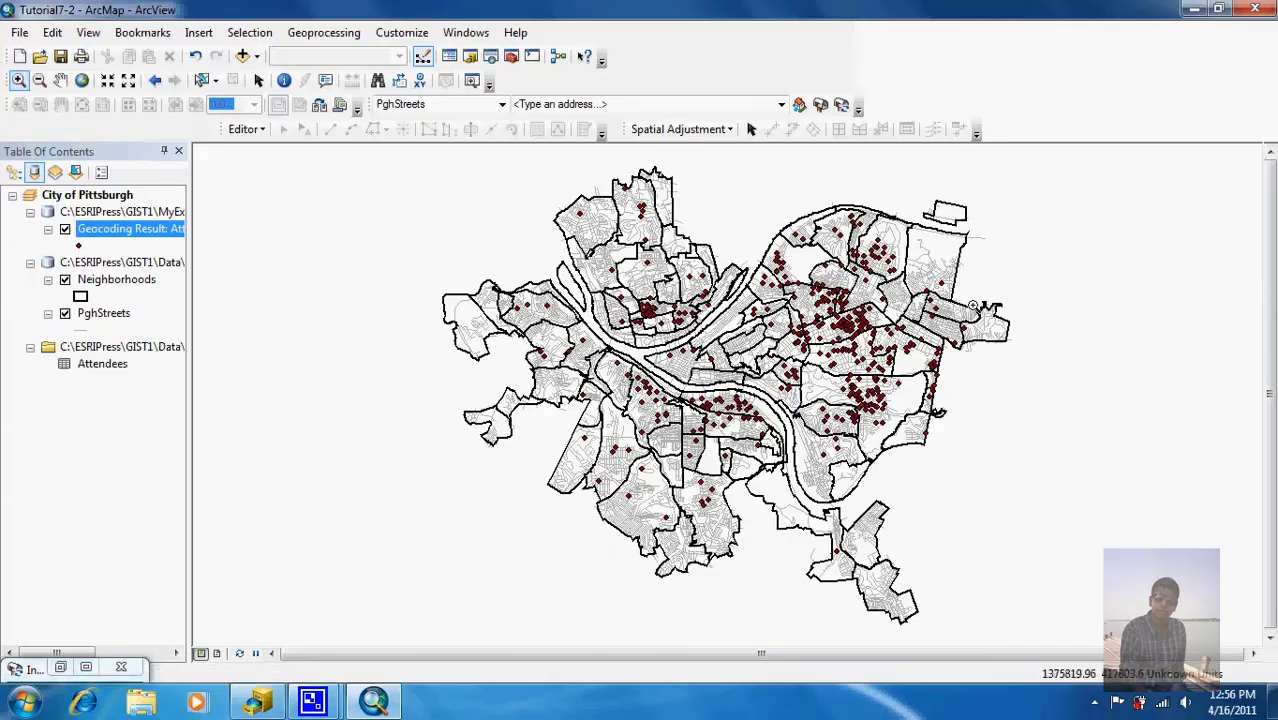
{"action": "left_click_drag", "start_coordinate": [955, 301], "coordinate": [1019, 363]}
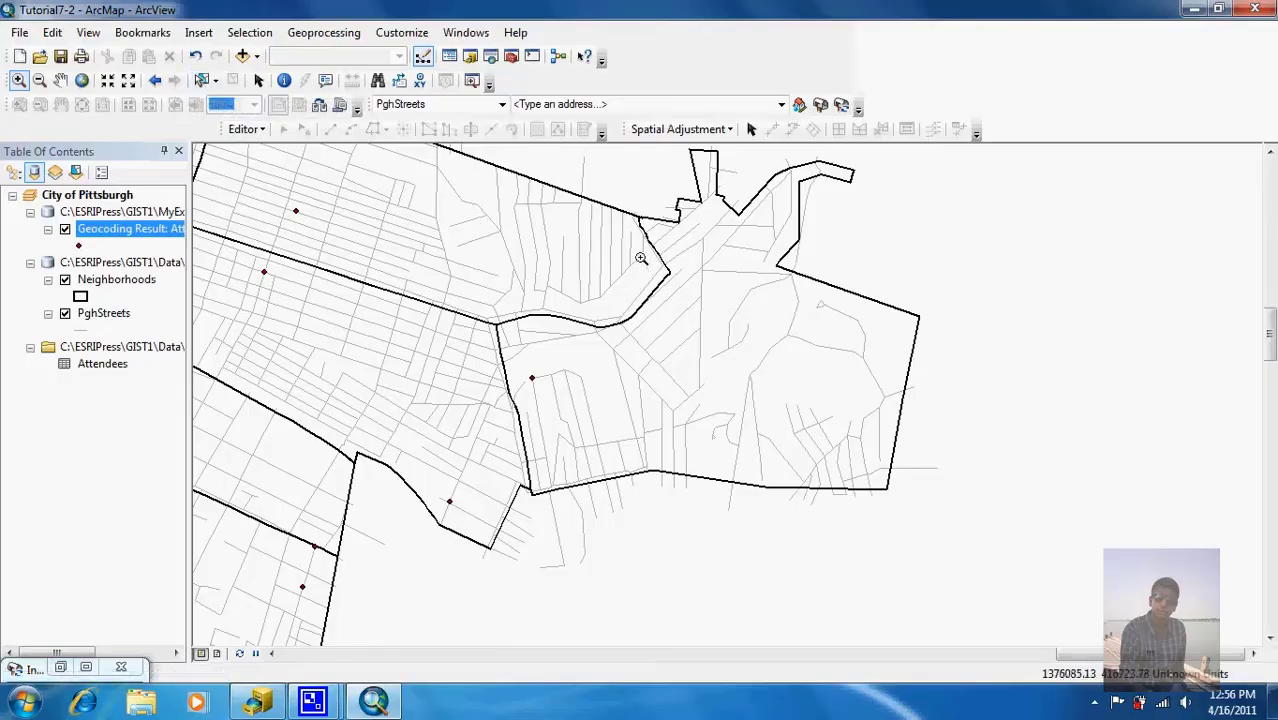
{"action": "left_click", "coordinate": [259, 80]}
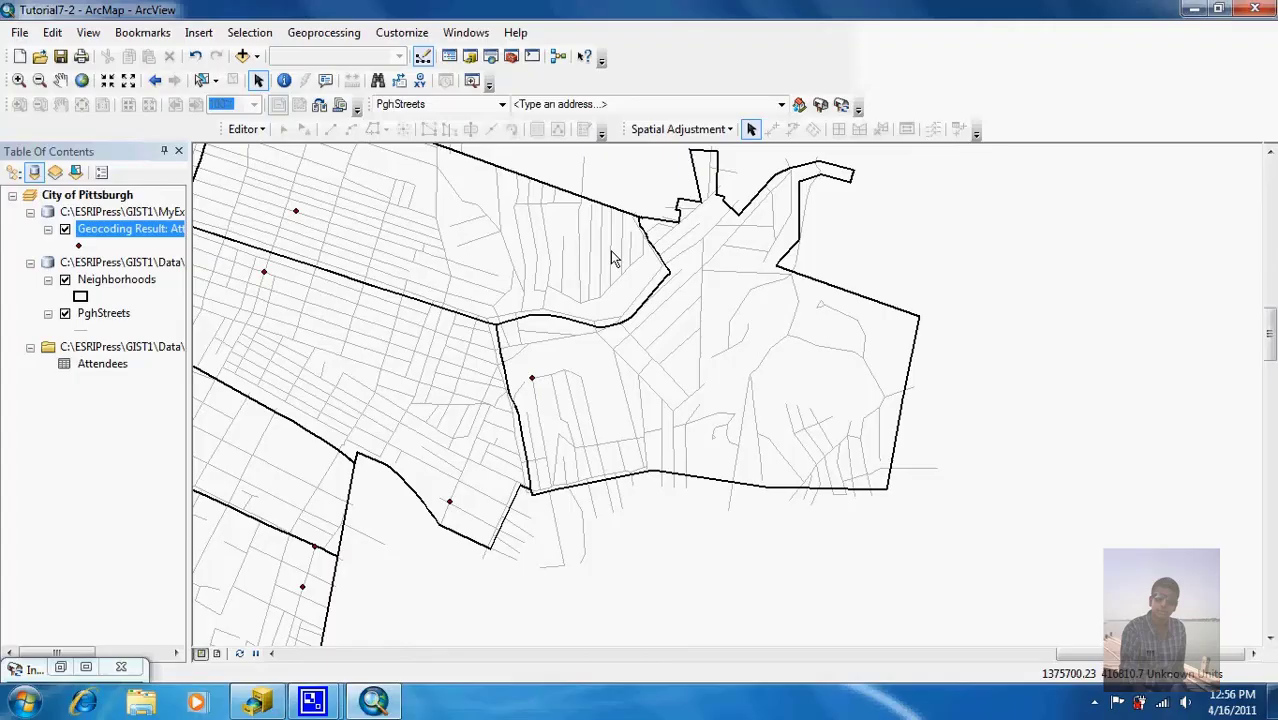
{"action": "left_click", "coordinate": [60, 668]}
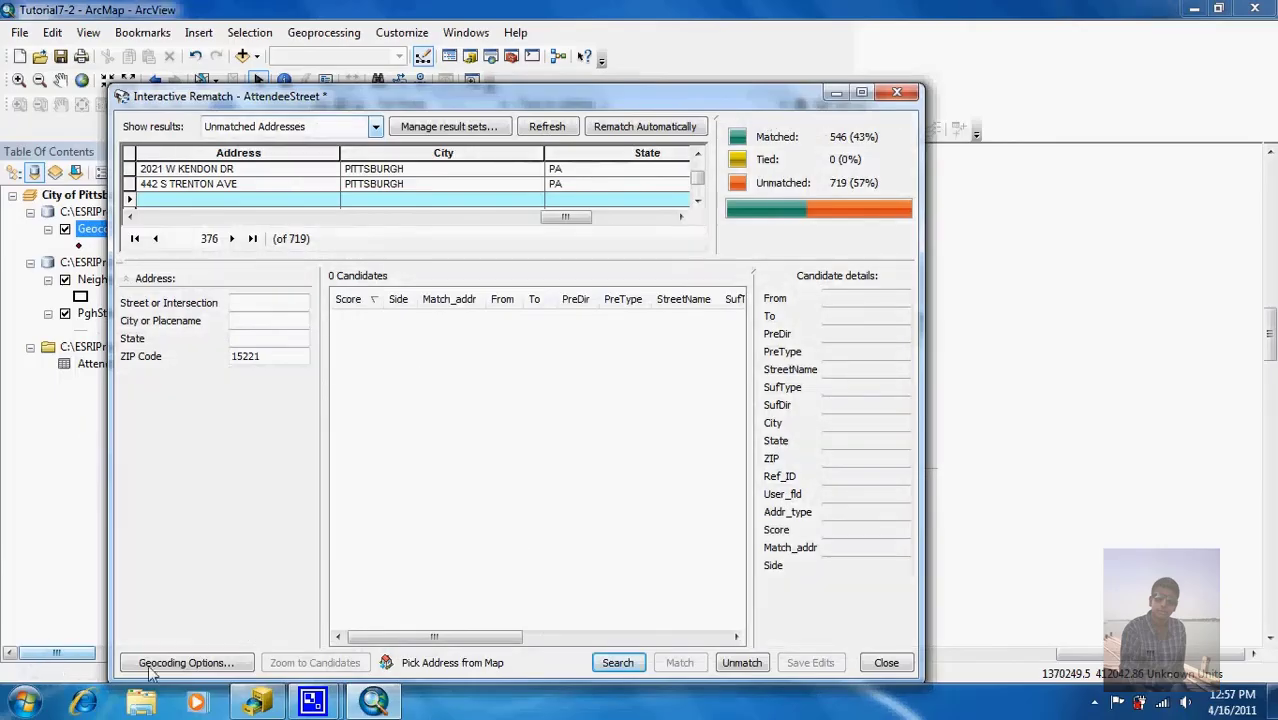
Step: Pick record 826's address at the street location on the map, matching it with score 100
{"action": "left_click", "coordinate": [420, 664]}
{"action": "left_click", "coordinate": [837, 92]}
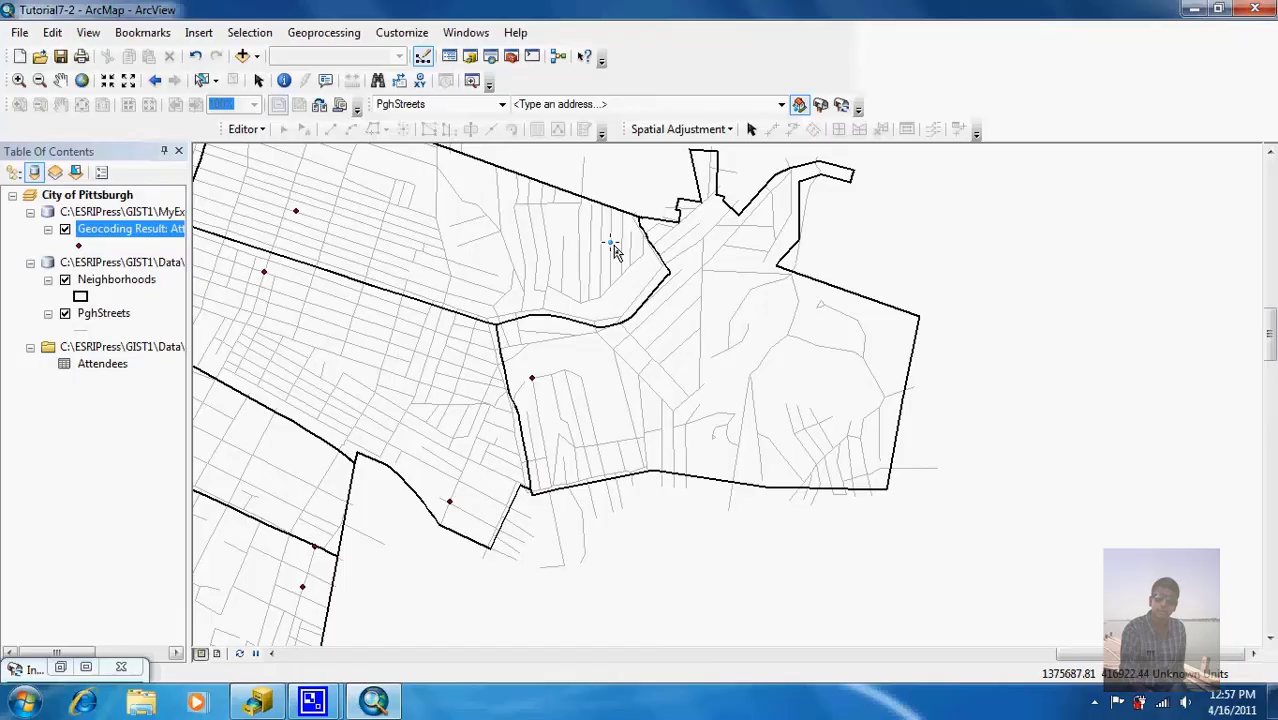
{"action": "right_click", "coordinate": [612, 245]}
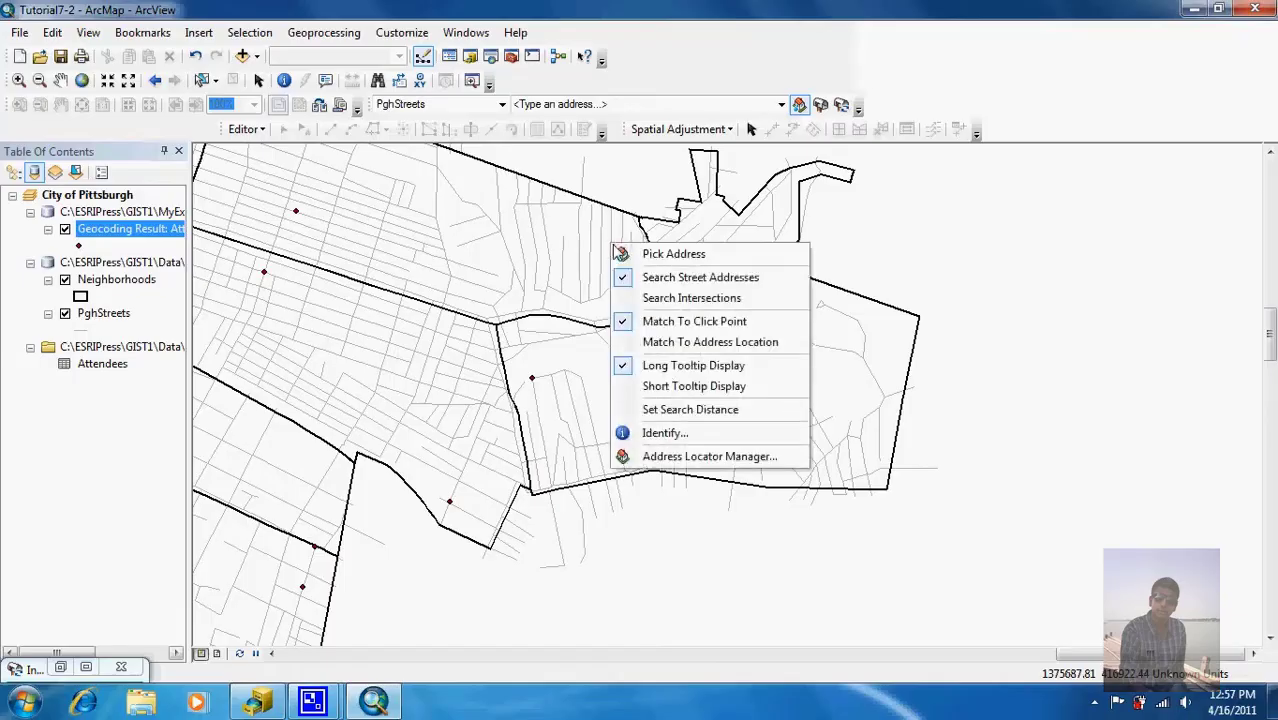
{"action": "left_click", "coordinate": [627, 256]}
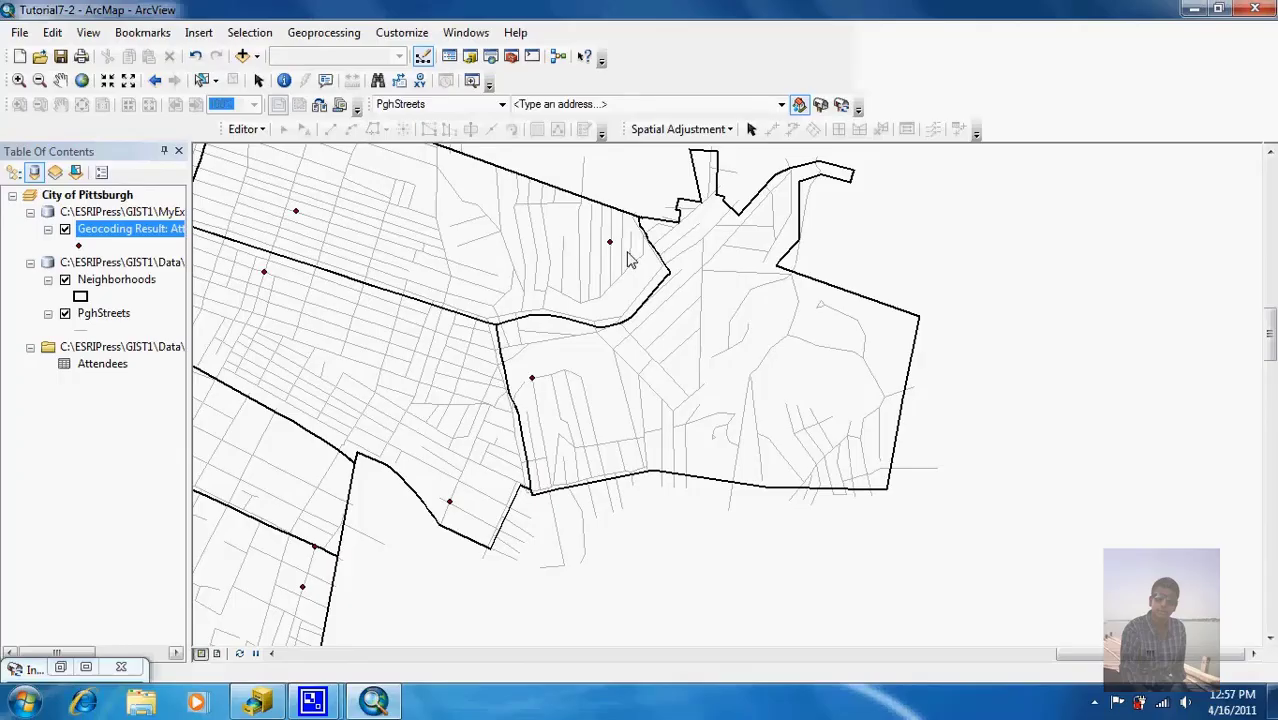
{"action": "left_click", "coordinate": [61, 669]}
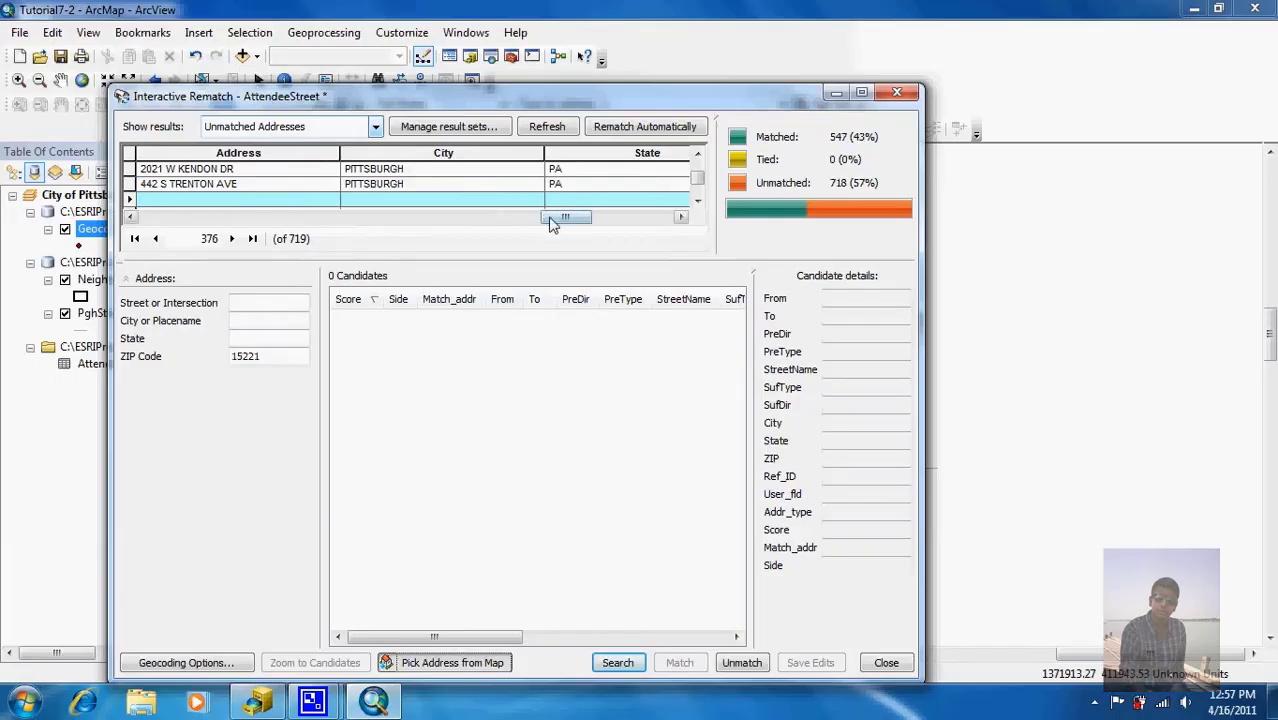
{"action": "left_click_drag", "start_coordinate": [553, 224], "coordinate": [252, 218]}
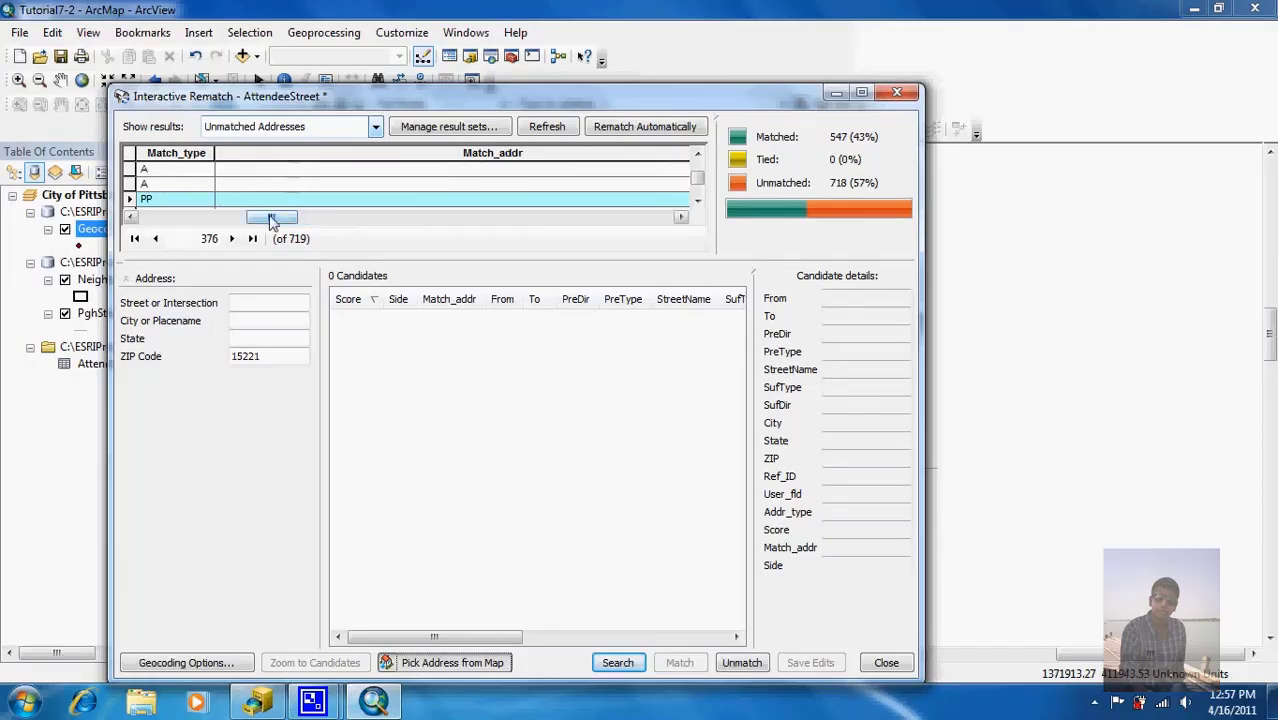
{"action": "left_click_drag", "start_coordinate": [270, 220], "coordinate": [188, 225]}
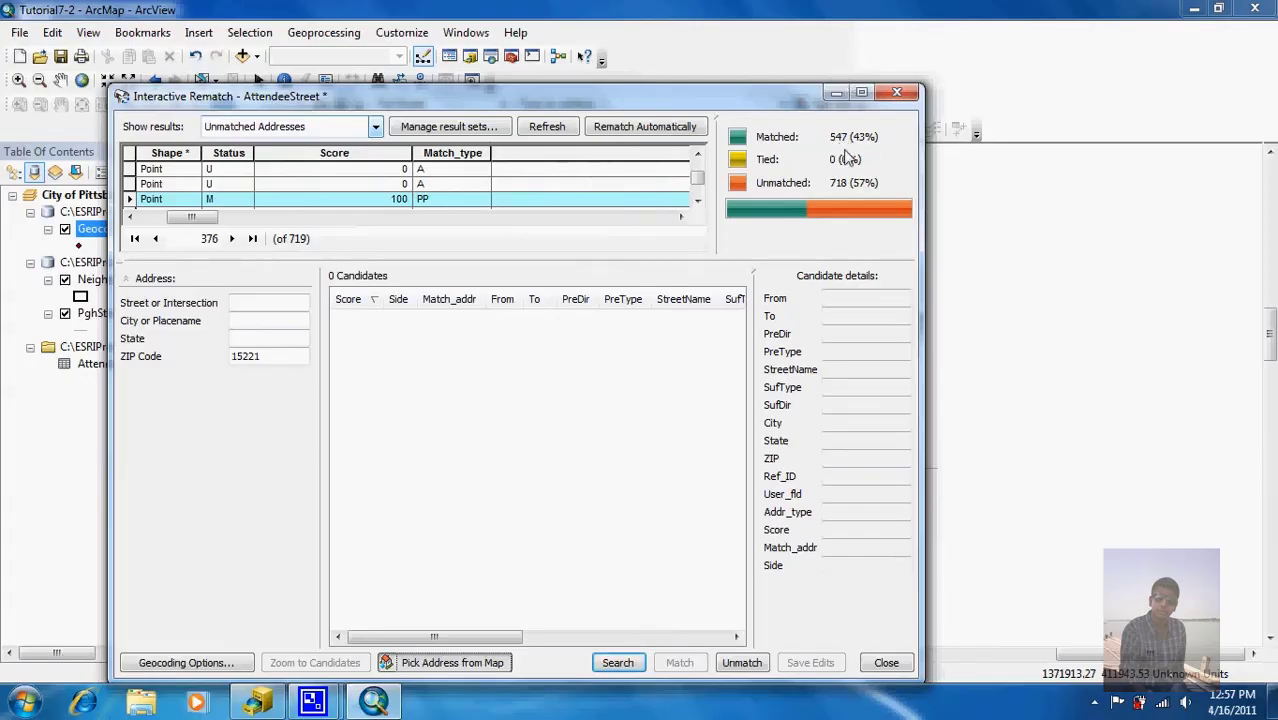
Step: Close the Interactive Rematch window
{"action": "left_click", "coordinate": [905, 96]}
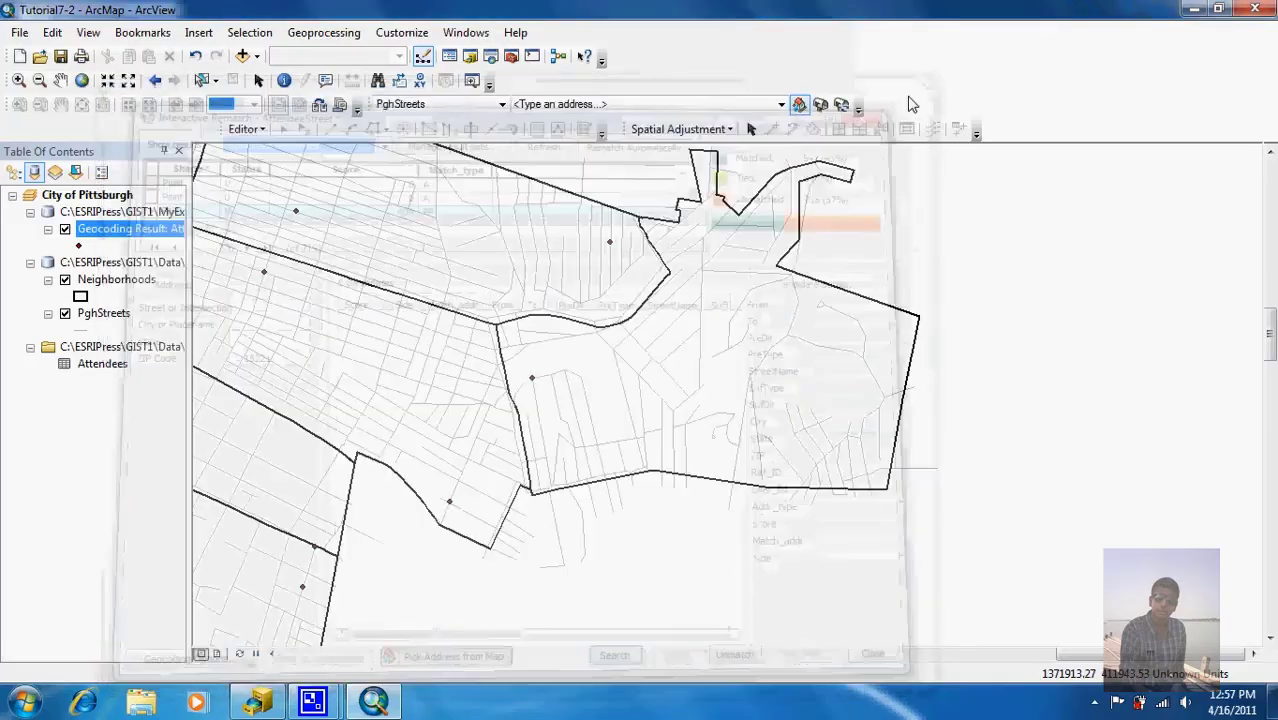
{"action": "mouse_move", "coordinate": [320, 705]}
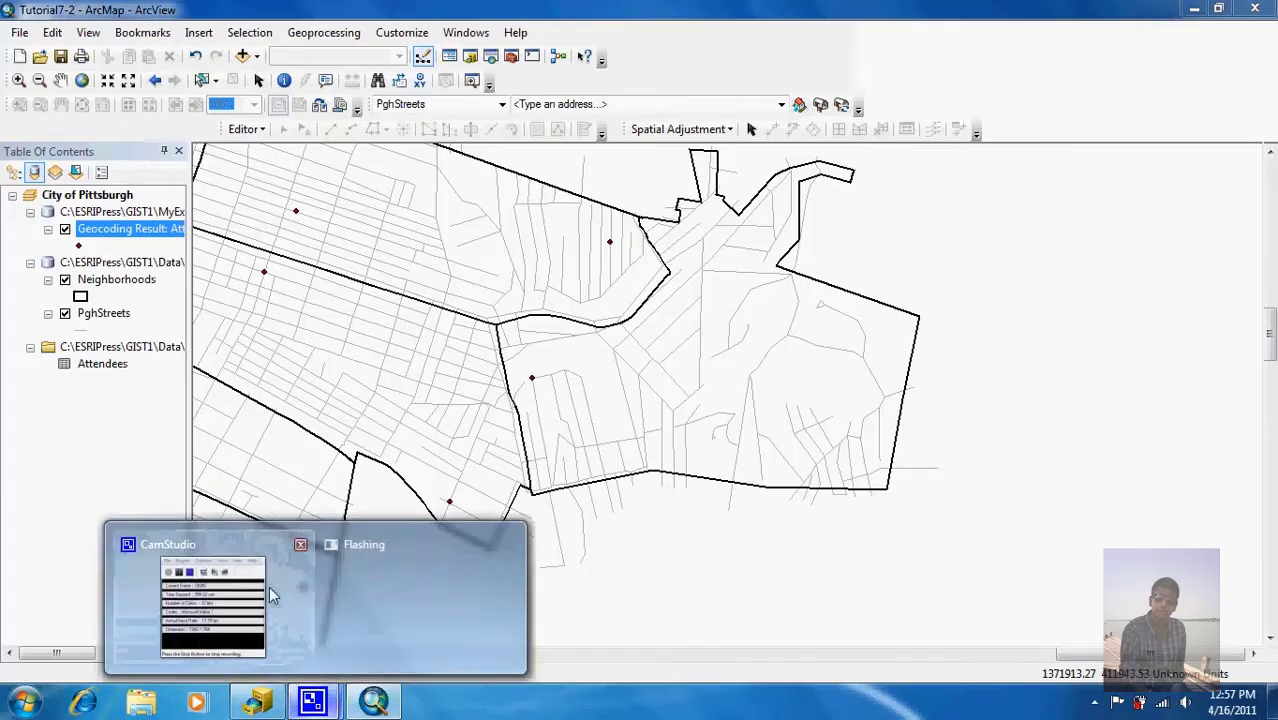
{"action": "left_click", "coordinate": [212, 605]}
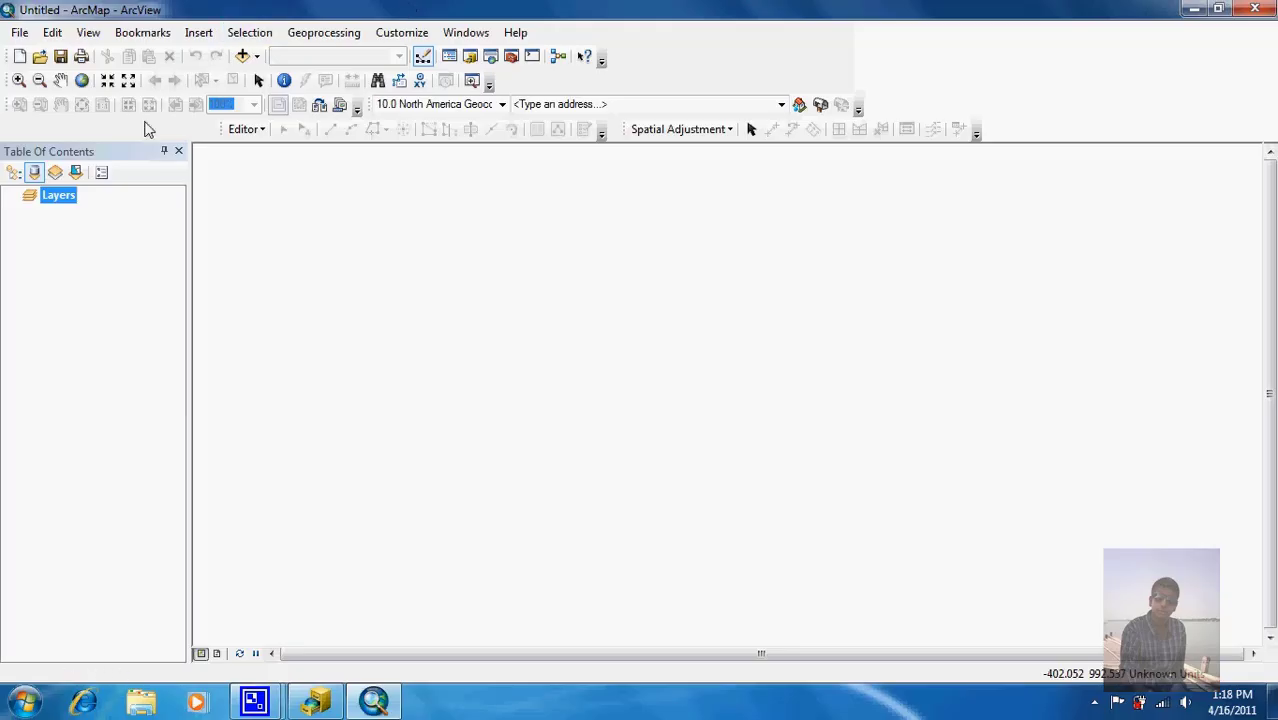
Step: Open the Tutorial7-4 map document from the Maps folder
{"action": "left_click", "coordinate": [41, 58]}
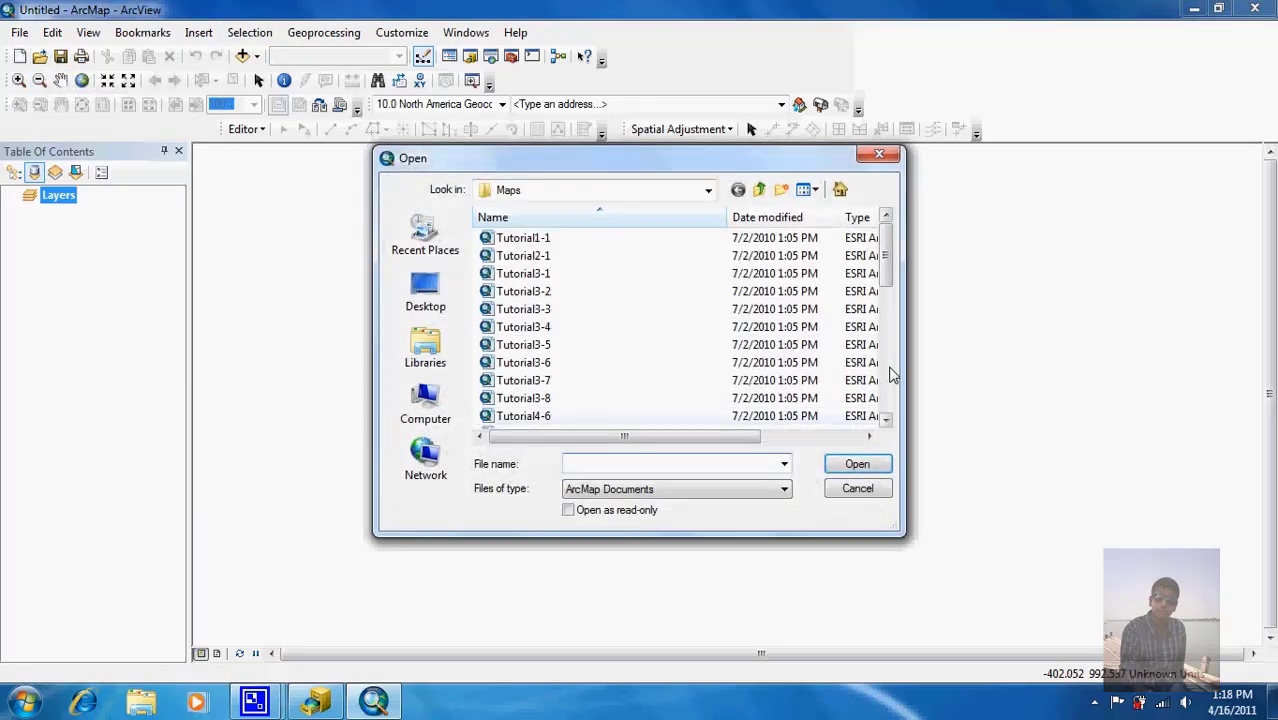
{"action": "scroll", "coordinate": [890, 370], "scroll_direction": "down", "scroll_amount": 4}
{"action": "double_click", "coordinate": [562, 364]}
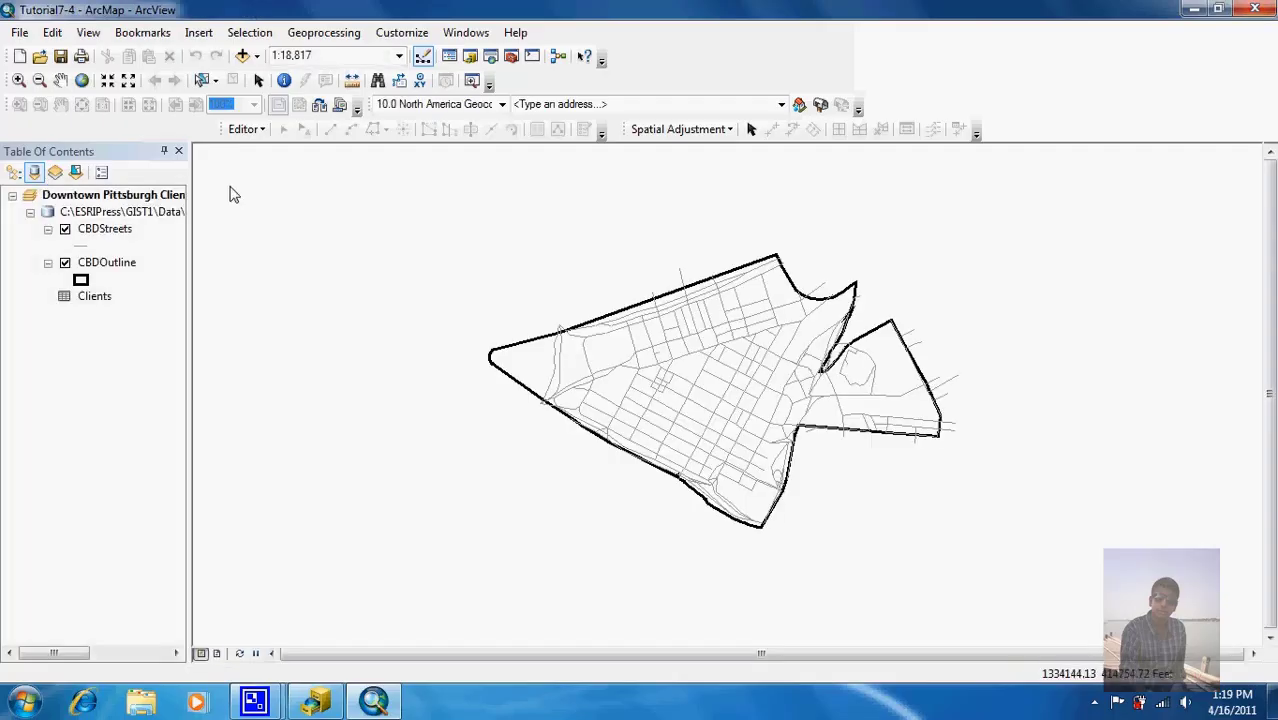
Step: Zoom to full extent, scroll through all 27 Clients records in its table, then close it
{"action": "left_click", "coordinate": [84, 86]}
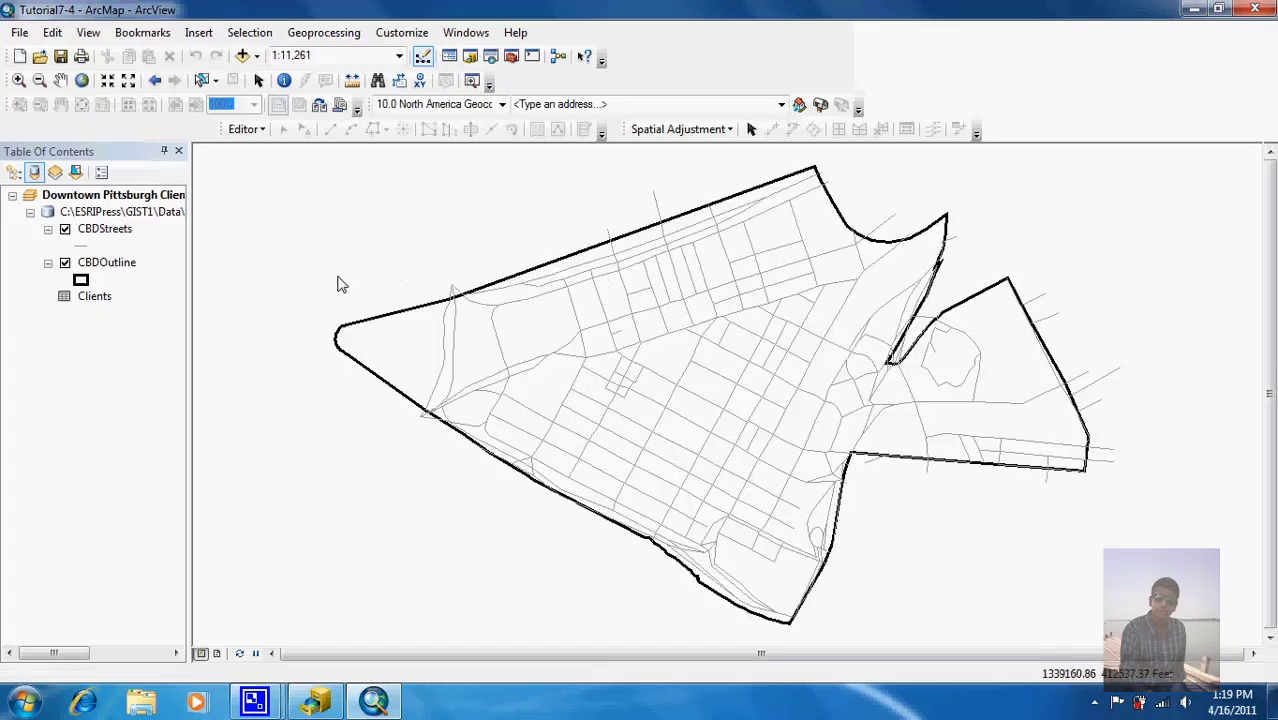
{"action": "left_click", "coordinate": [88, 298]}
{"action": "right_click", "coordinate": [88, 298]}
{"action": "left_click", "coordinate": [130, 308]}
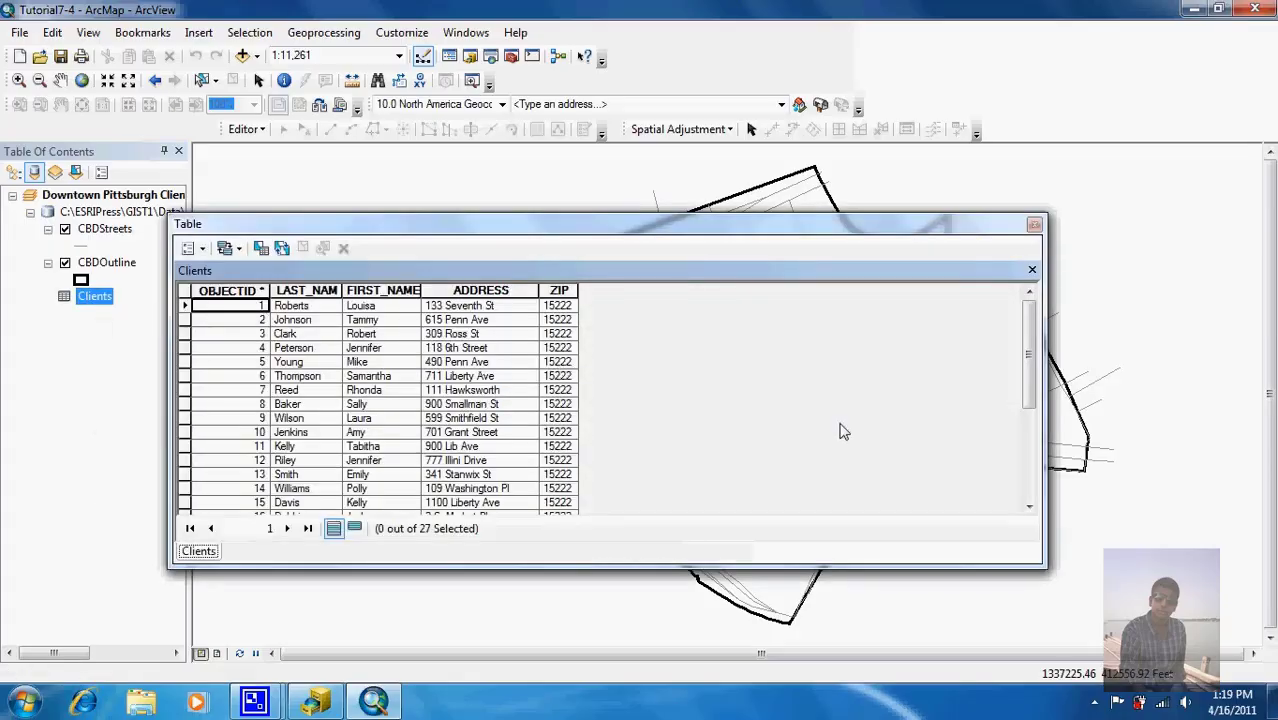
{"action": "left_click_drag", "start_coordinate": [1028, 355], "coordinate": [1036, 525]}
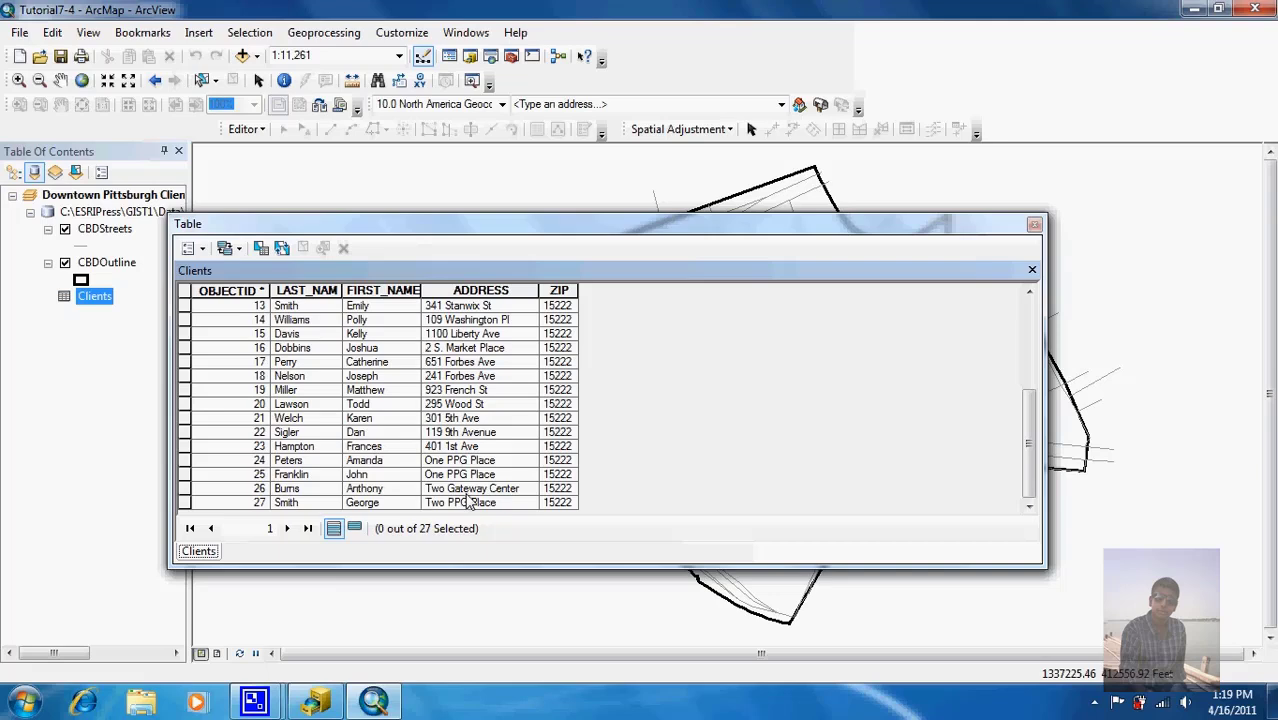
{"action": "left_click", "coordinate": [1035, 228]}
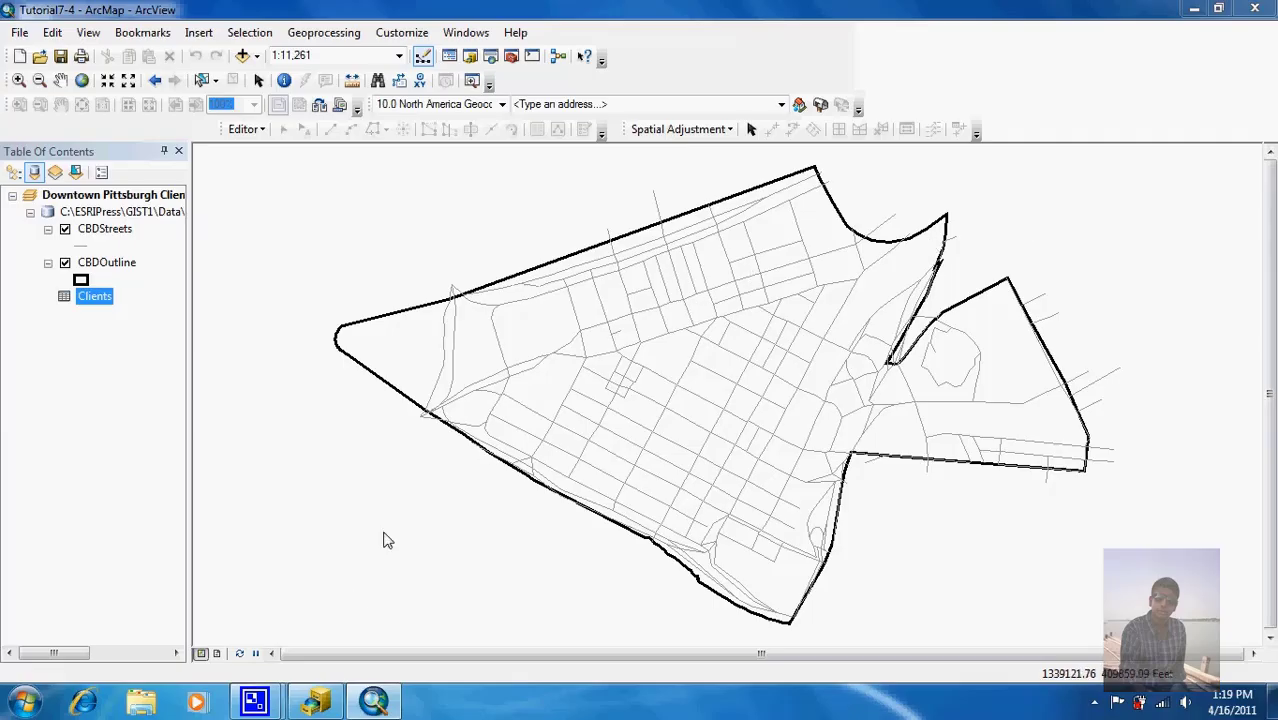
Step: Switch to ArcCatalog and choose New > Address Locator on the Chapter7 Geocoding geodatabase
{"action": "left_click", "coordinate": [328, 700]}
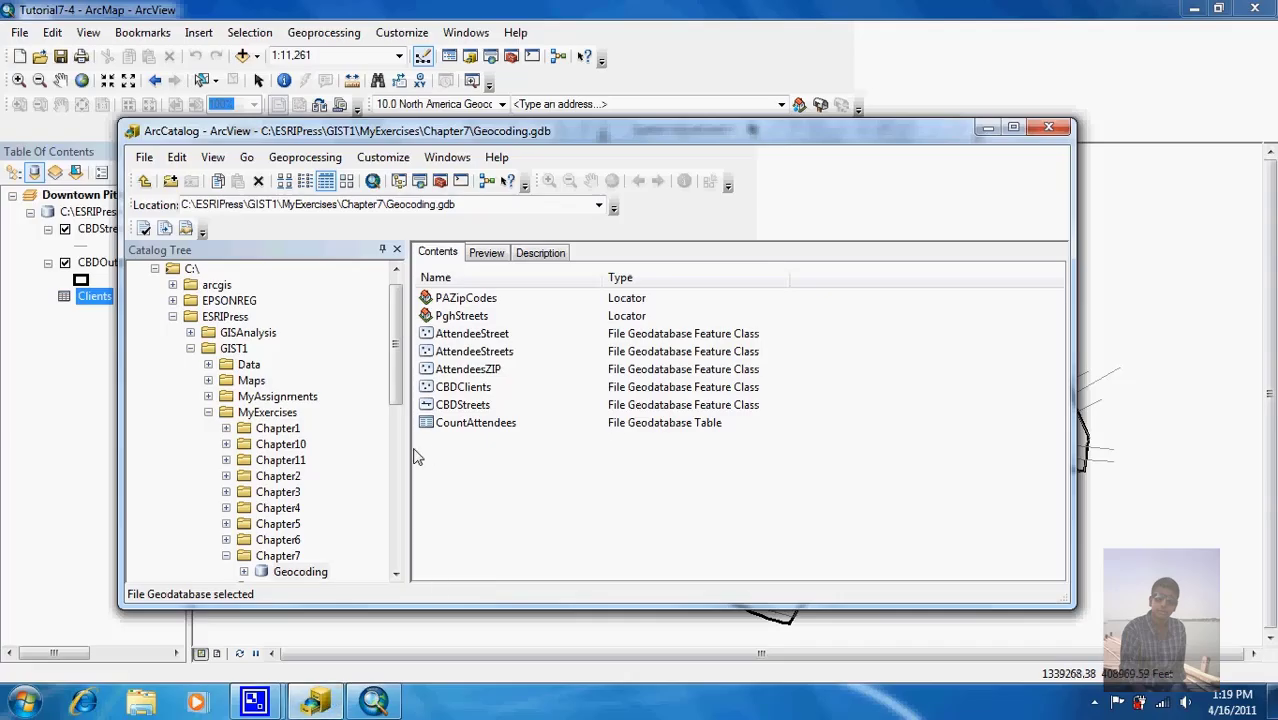
{"action": "left_click", "coordinate": [288, 574]}
{"action": "right_click", "coordinate": [290, 578]}
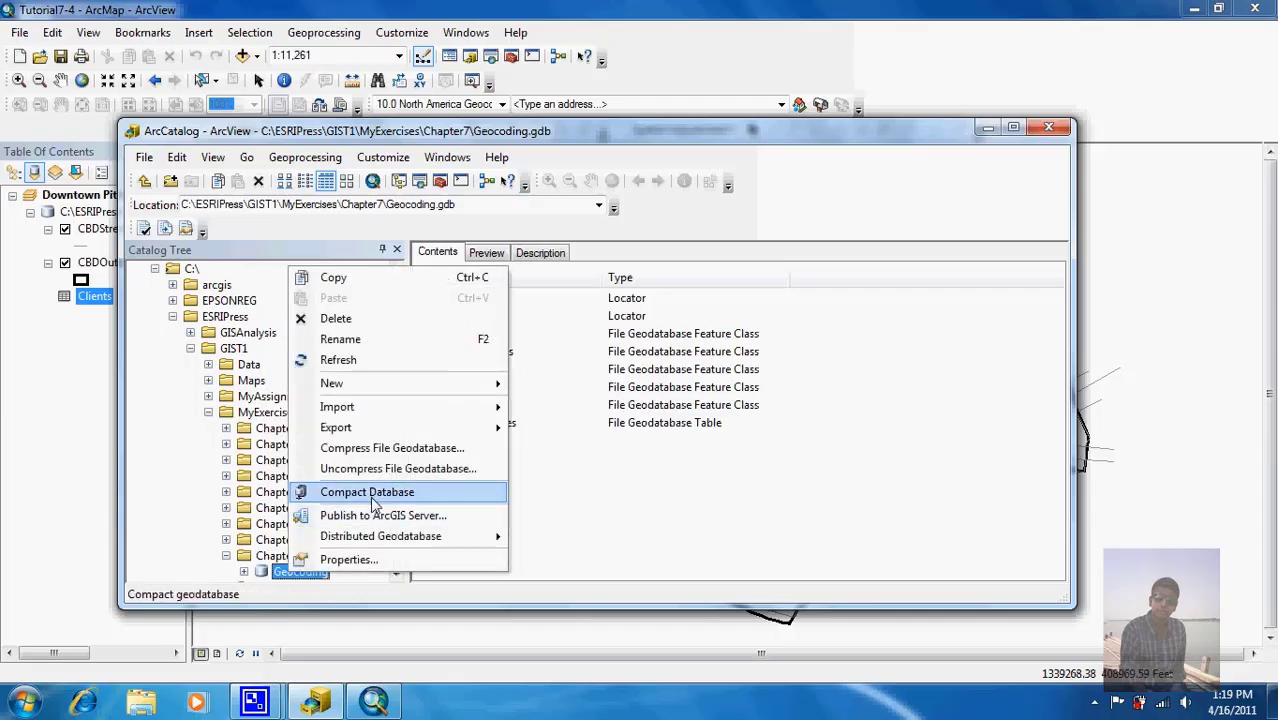
{"action": "mouse_move", "coordinate": [456, 383]}
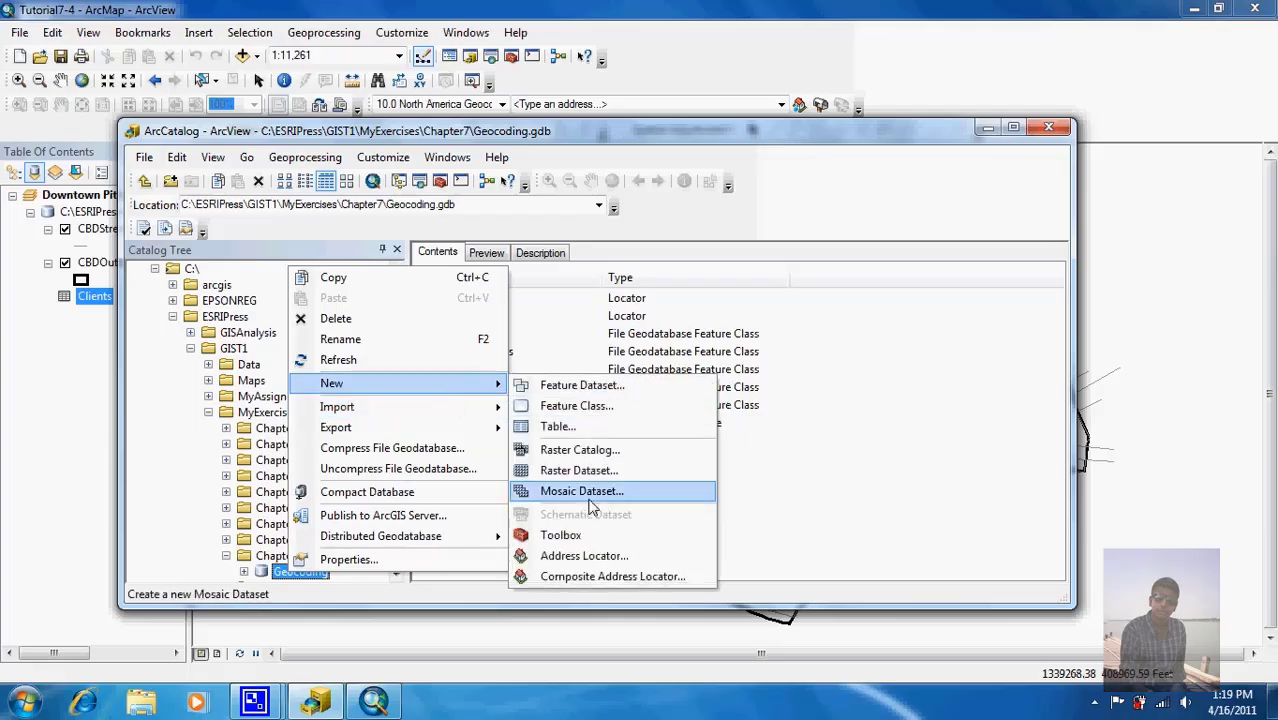
{"action": "left_click", "coordinate": [592, 557]}
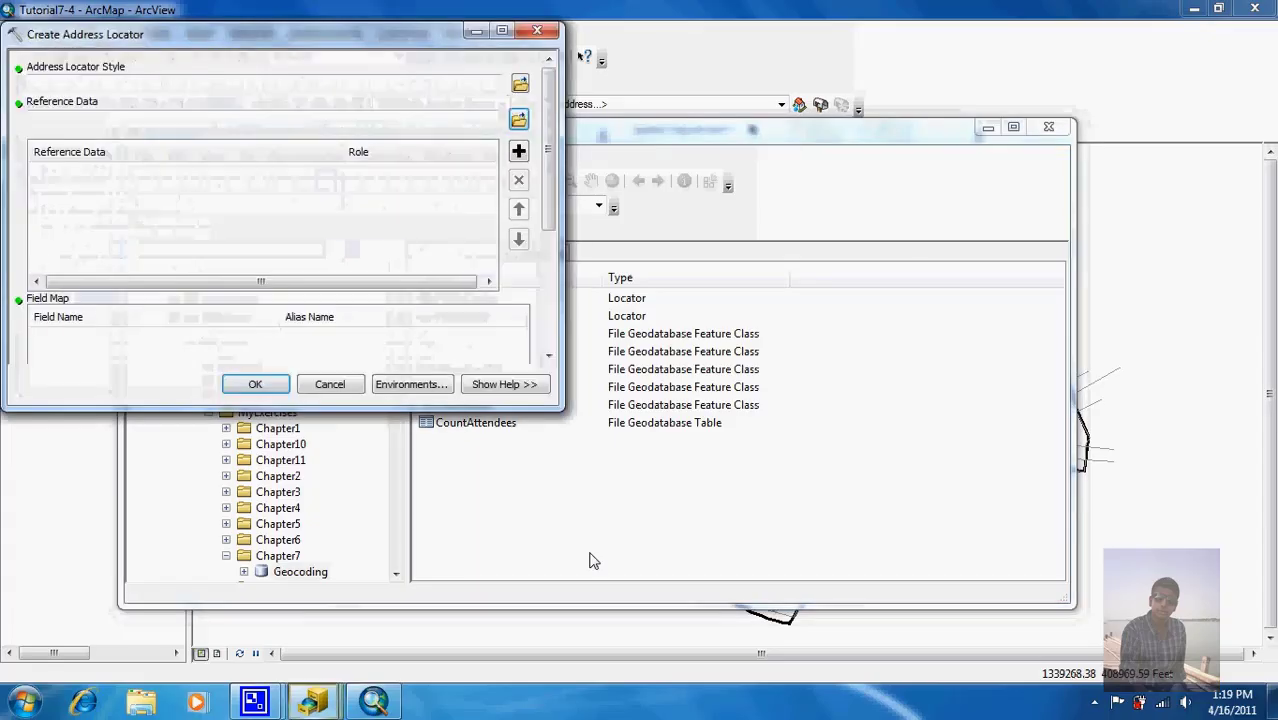
Step: Choose US Address - Dual Ranges as the address locator style
{"action": "left_click", "coordinate": [520, 86]}
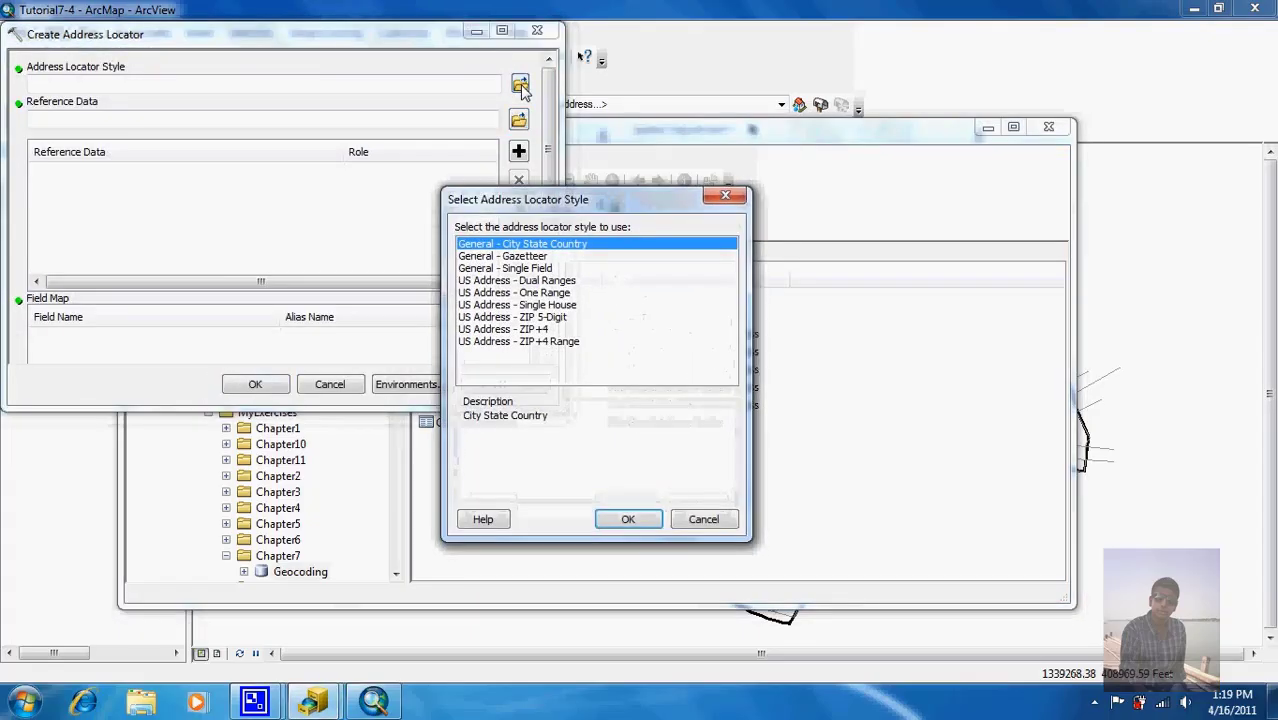
{"action": "left_click", "coordinate": [537, 281]}
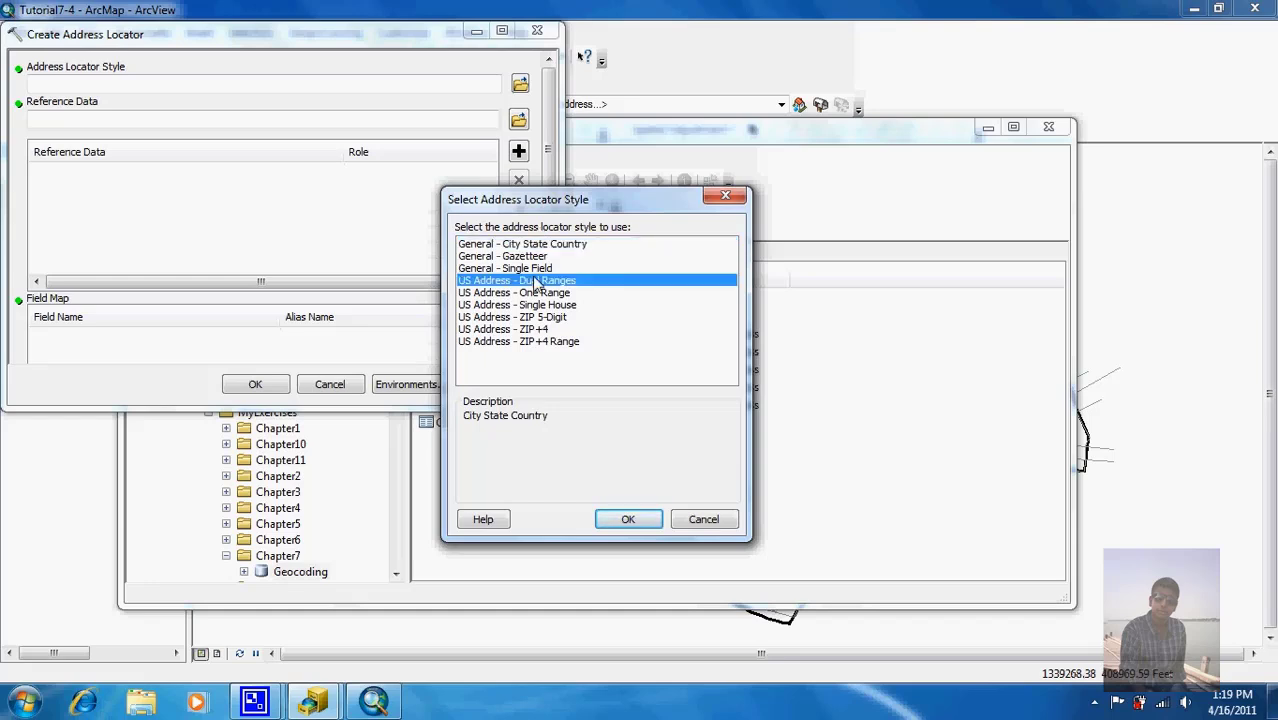
{"action": "left_click", "coordinate": [624, 520]}
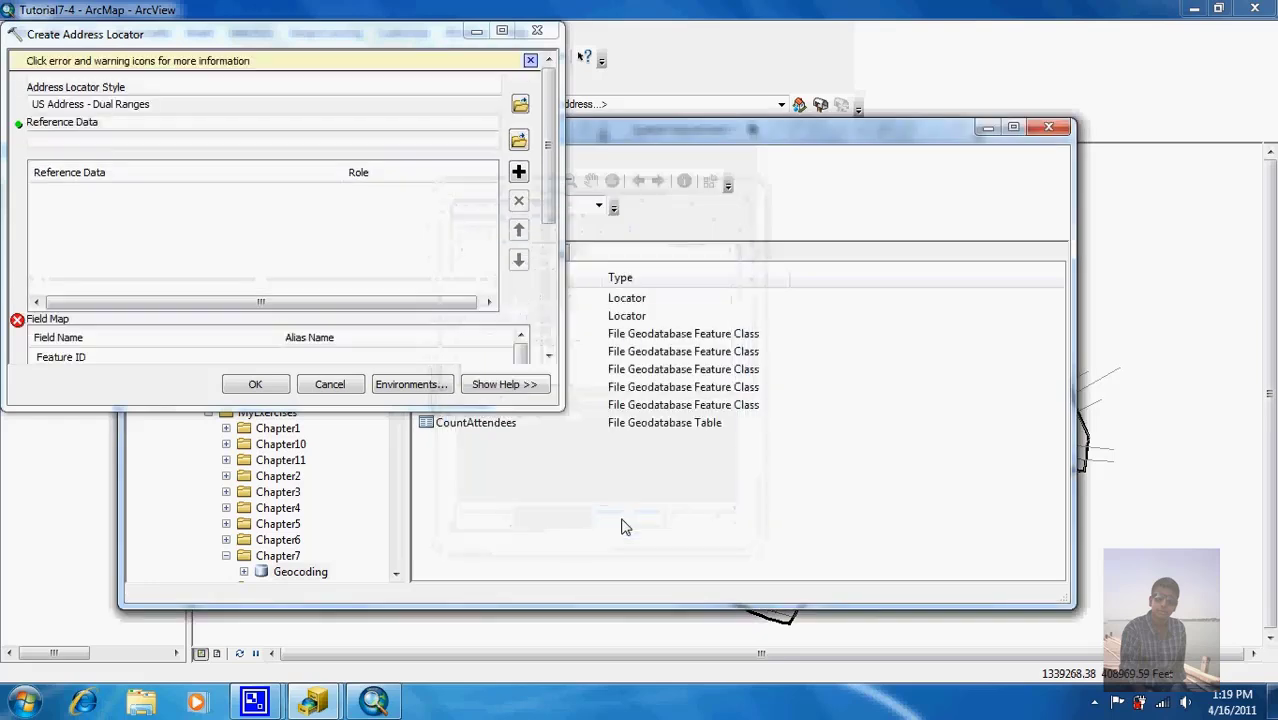
Step: Add Data\Pittsburgh\CentralBusinessDistrict.gdb\CBDStreets as the primary reference table
{"action": "left_click", "coordinate": [518, 141]}
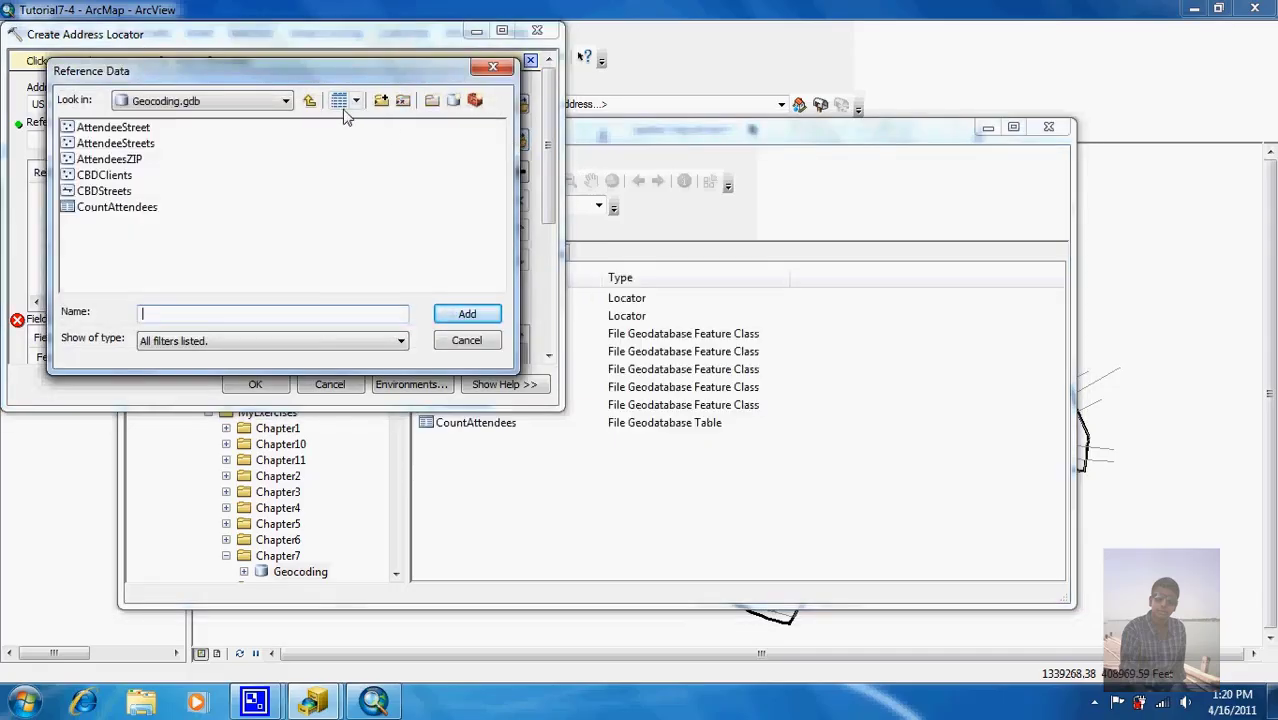
{"action": "left_click", "coordinate": [310, 104]}
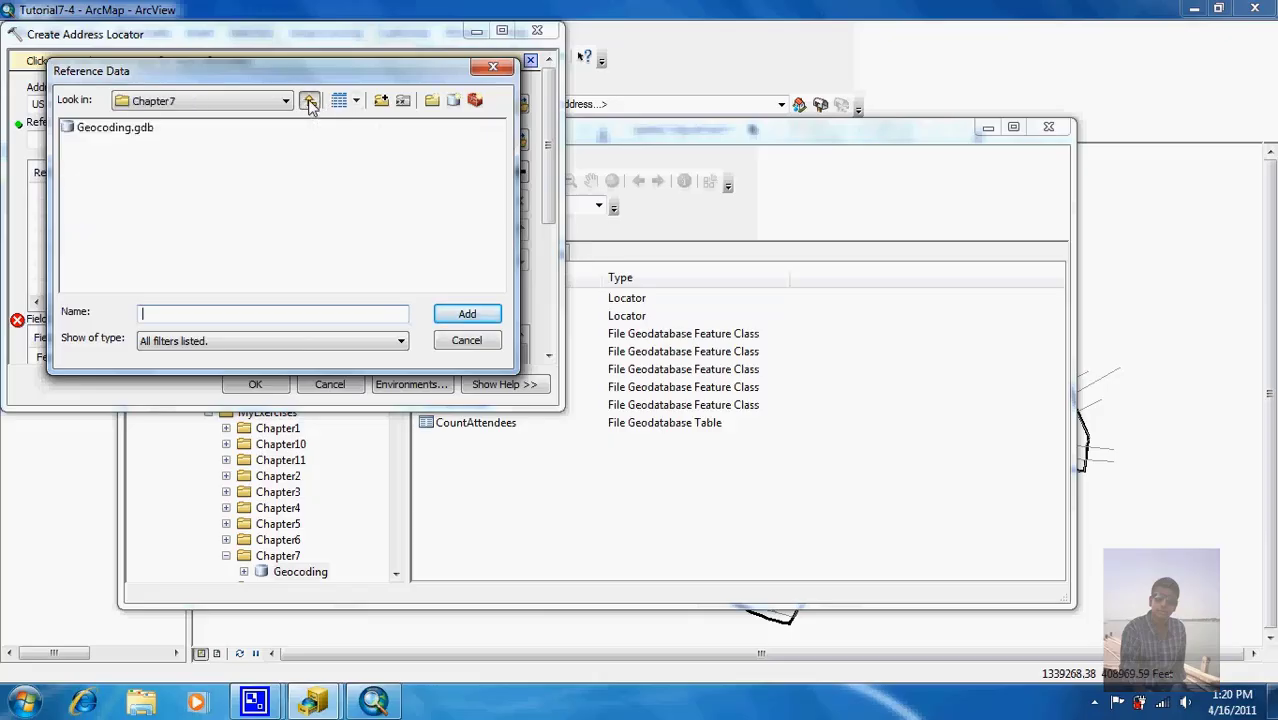
{"action": "left_click", "coordinate": [310, 104]}
{"action": "left_click", "coordinate": [310, 104]}
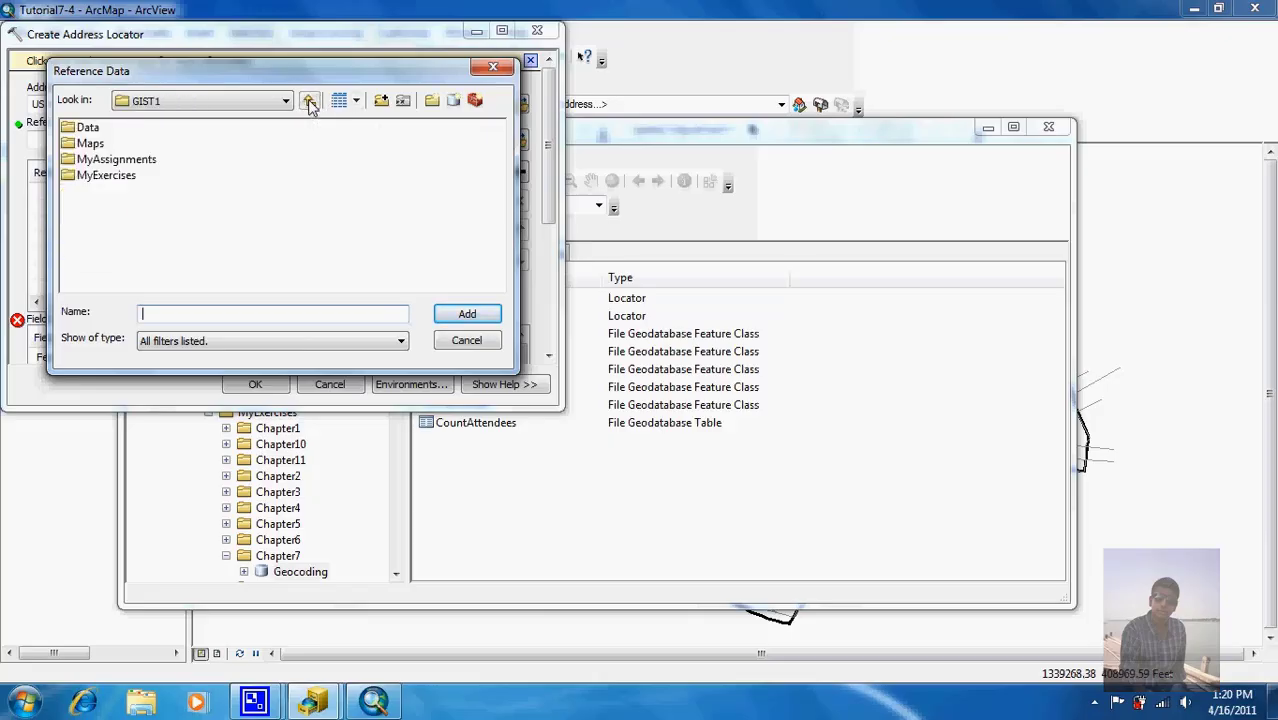
{"action": "double_click", "coordinate": [88, 127]}
{"action": "double_click", "coordinate": [105, 176]}
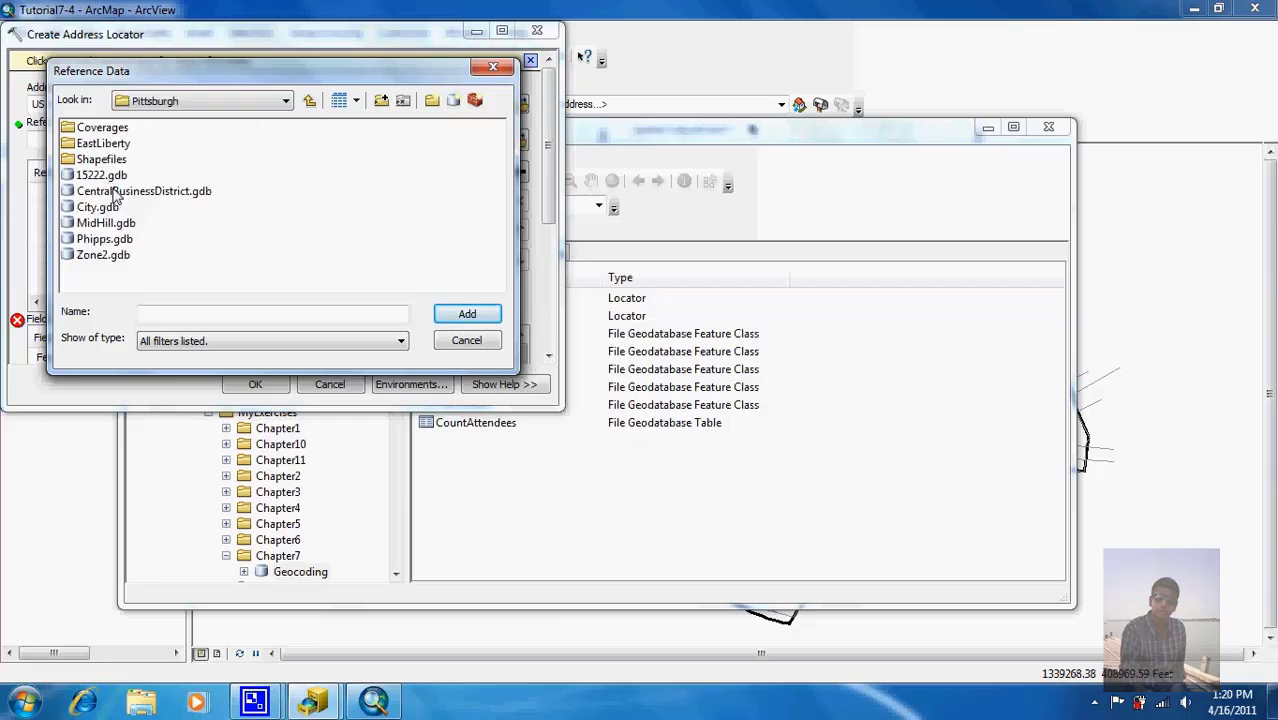
{"action": "left_click", "coordinate": [115, 193]}
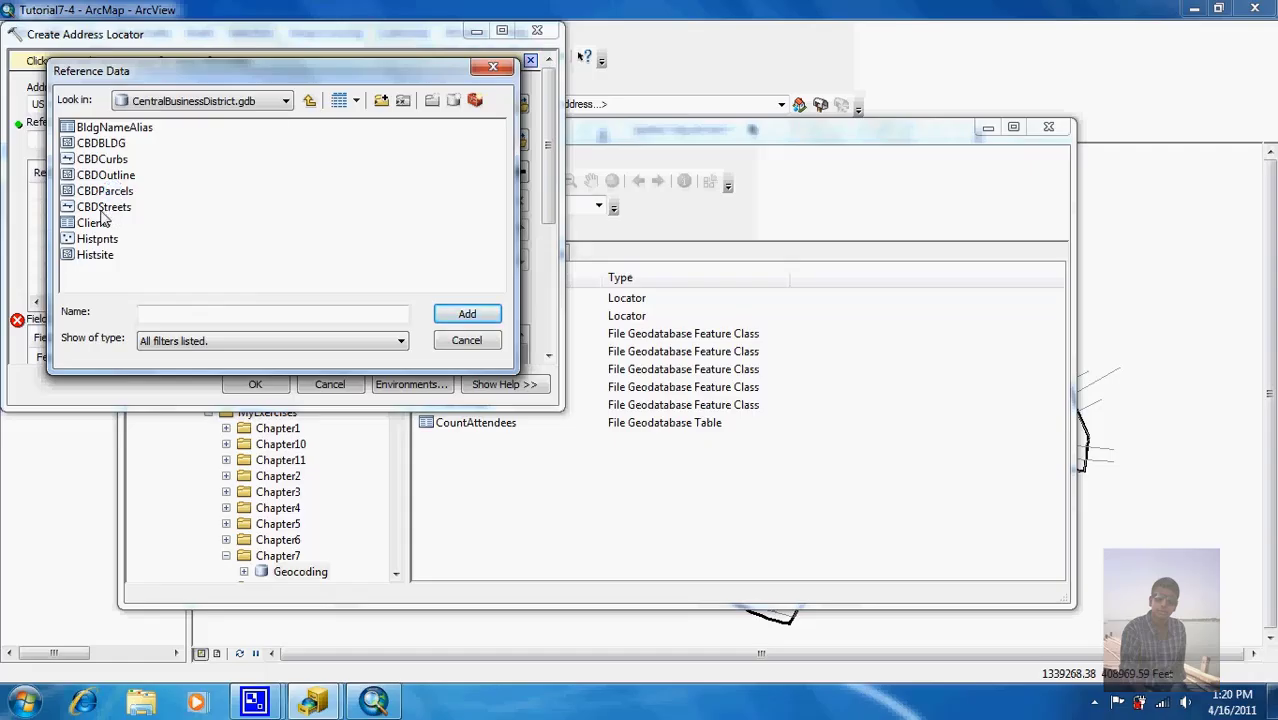
{"action": "left_click", "coordinate": [103, 208]}
{"action": "left_click", "coordinate": [444, 318]}
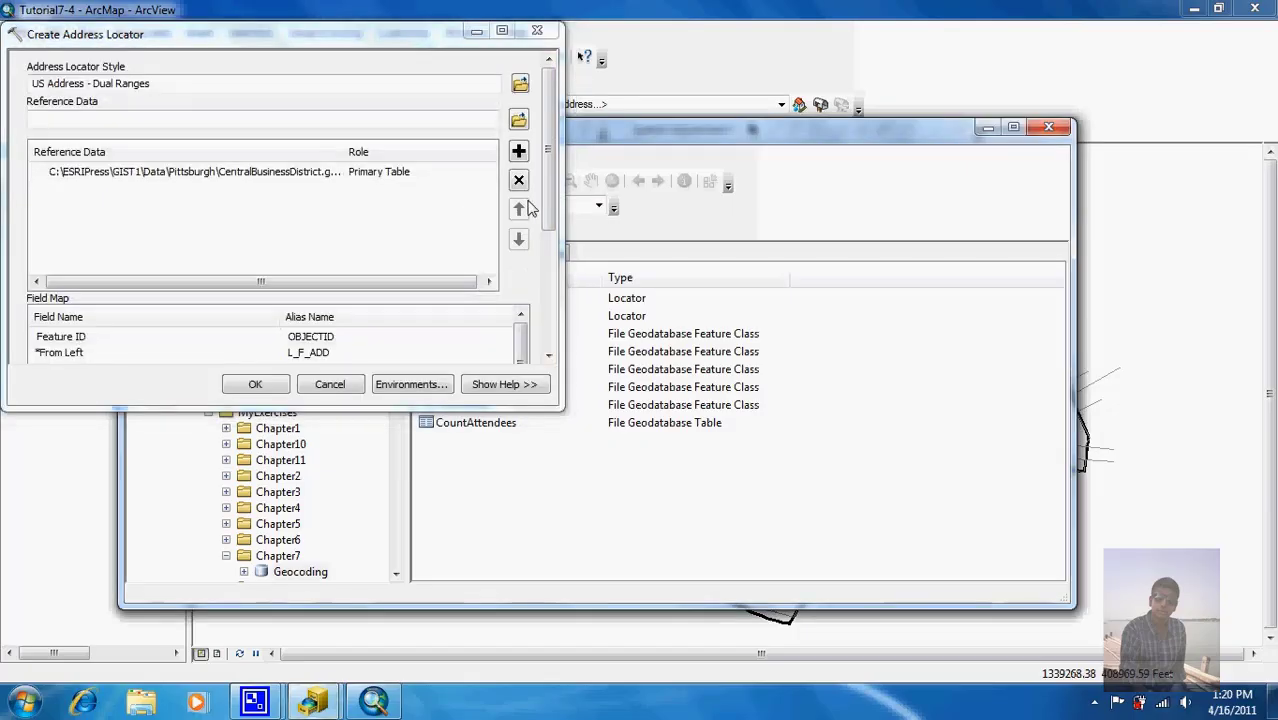
Step: Save the output locator as PghCBDStreets in Geocoding.gdb and run the creation
{"action": "left_click_drag", "start_coordinate": [547, 205], "coordinate": [547, 325]}
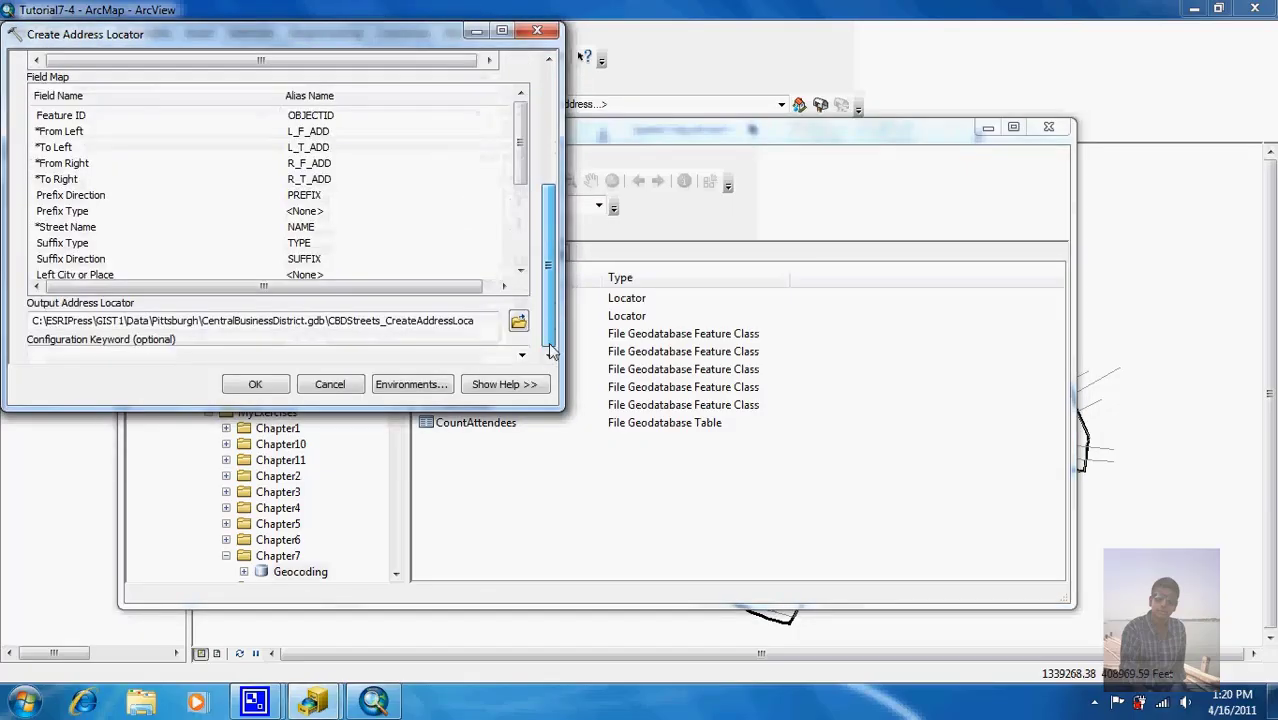
{"action": "double_click", "coordinate": [488, 320]}
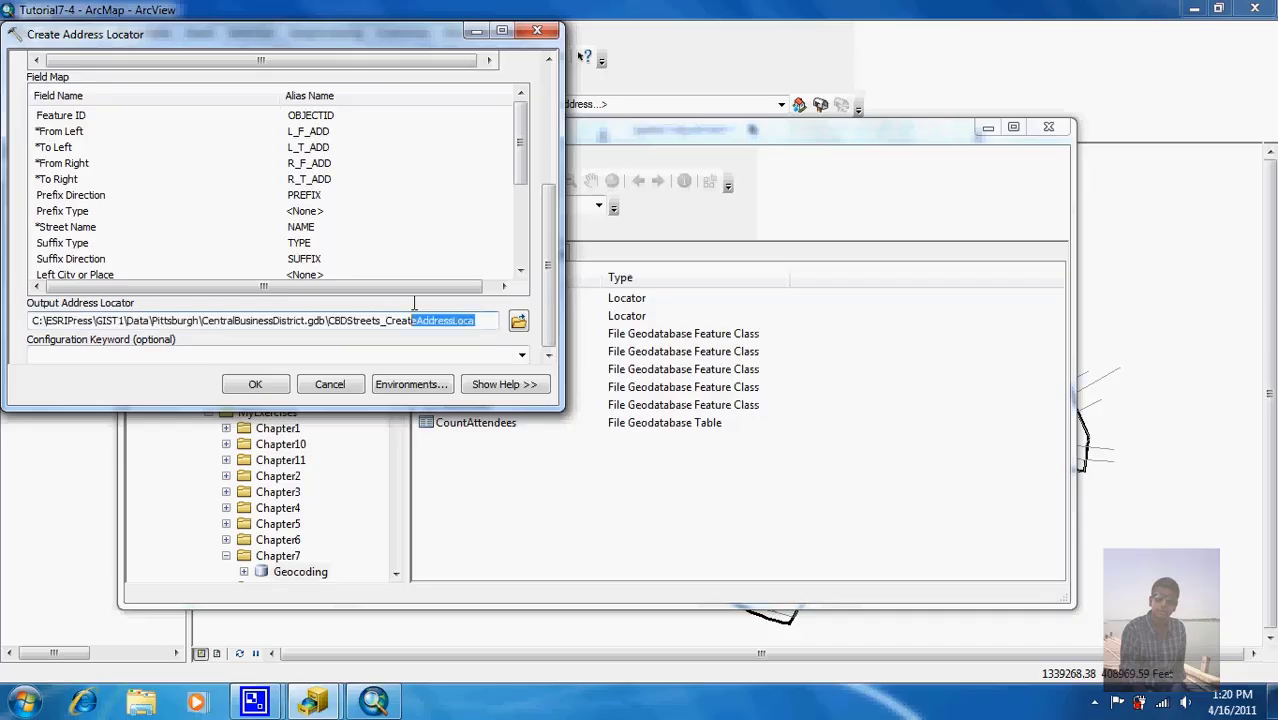
{"action": "left_click", "coordinate": [518, 322]}
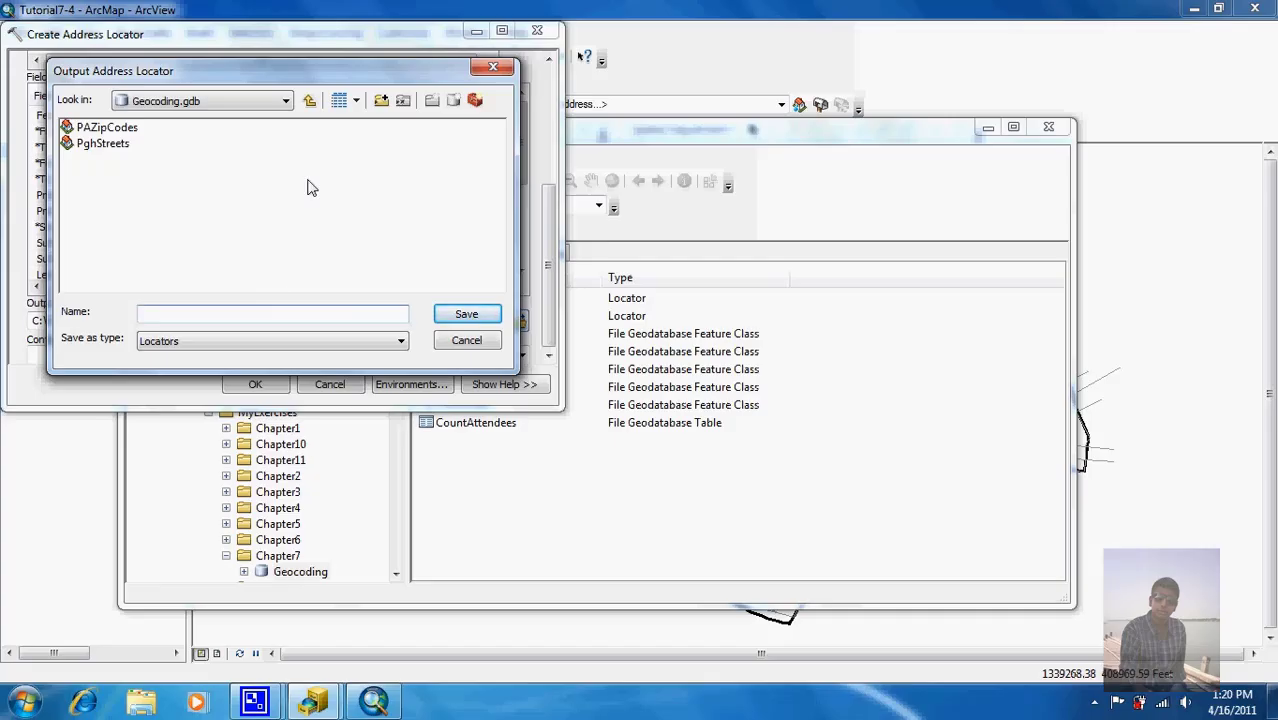
{"action": "type", "text": "Pg"}
{"action": "type", "text": "treets"}
{"action": "left_click", "coordinate": [456, 318]}
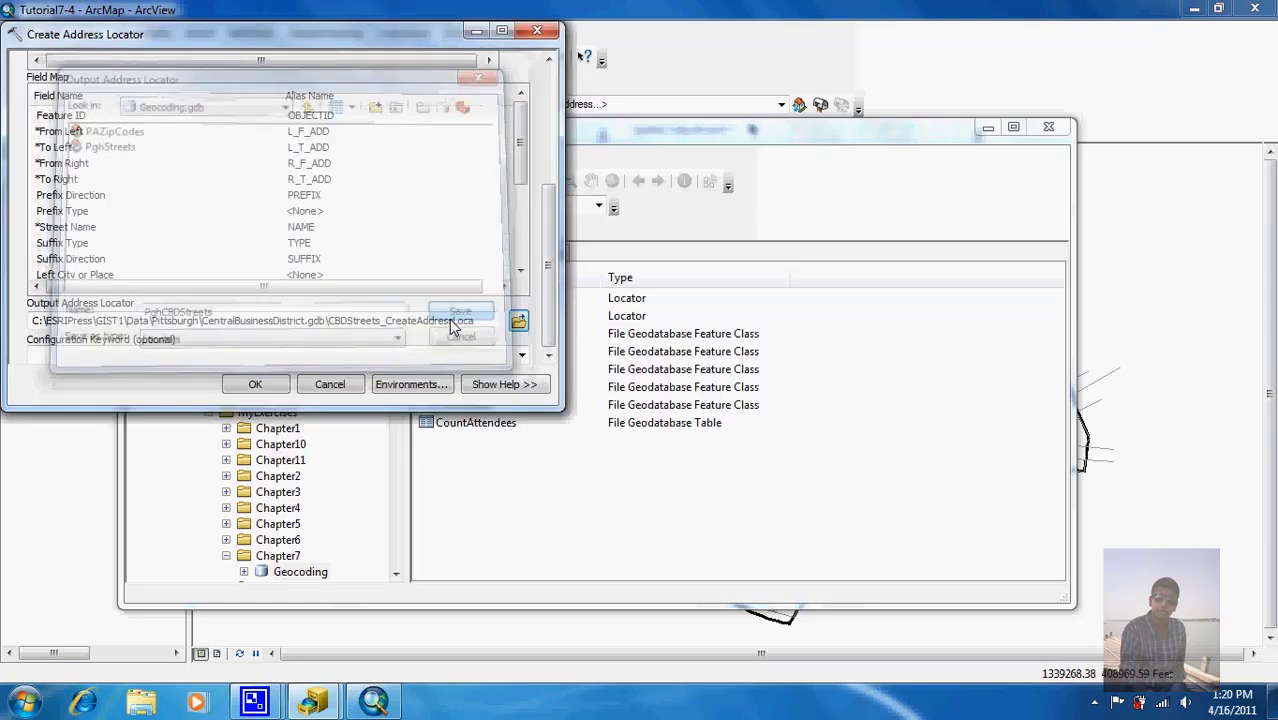
{"action": "left_click", "coordinate": [252, 386]}
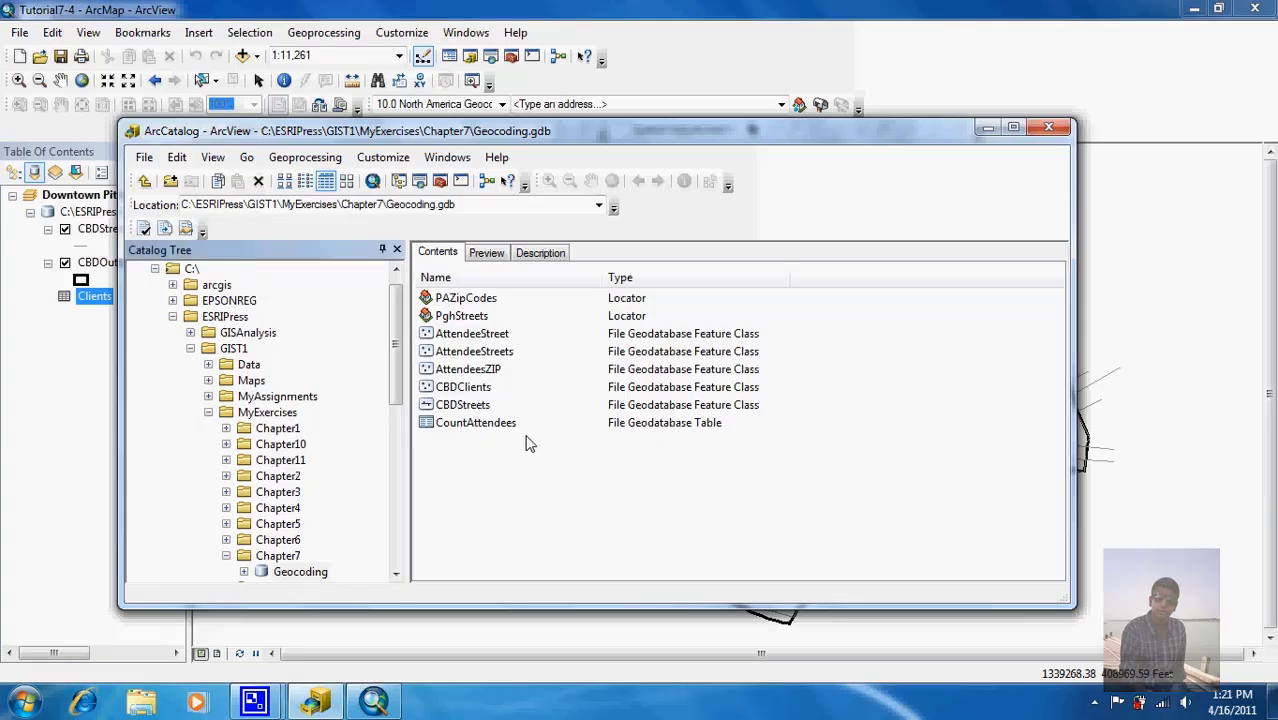
Step: Maximize ArcCatalog, then return to the ArcMap downtown Pittsburgh map
{"action": "left_click", "coordinate": [1013, 127]}
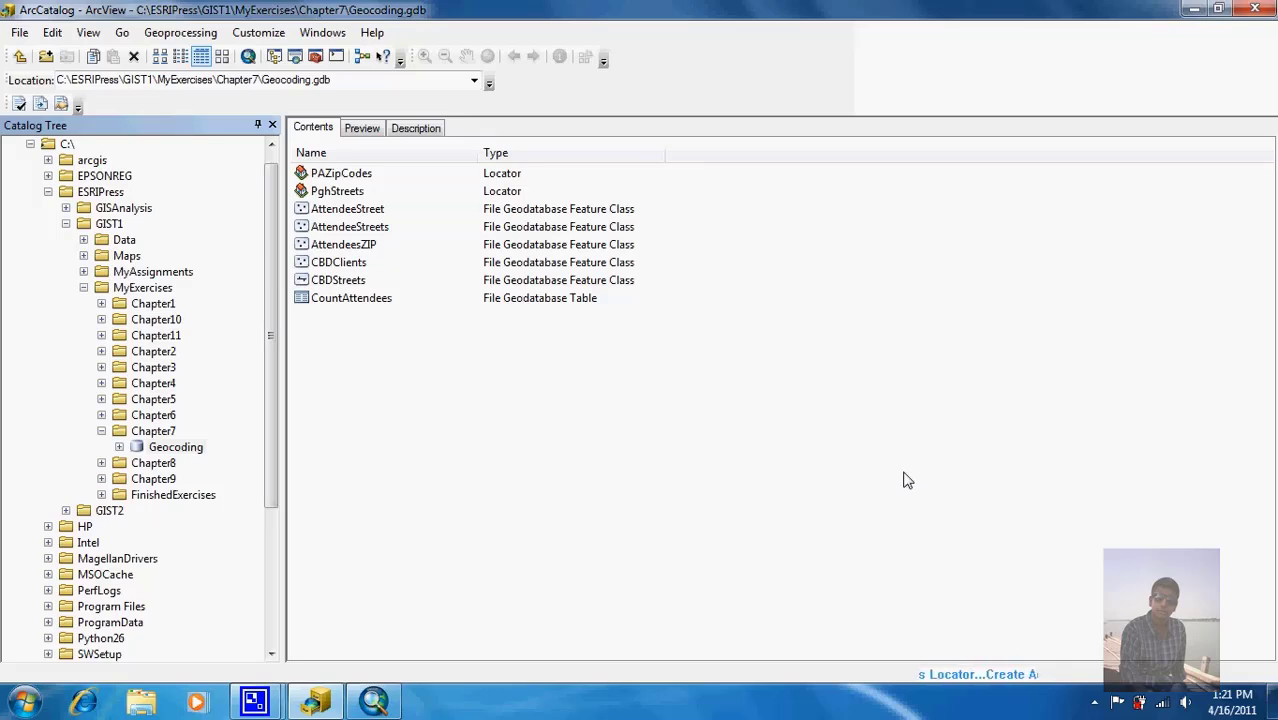
{"action": "left_click", "coordinate": [373, 703]}
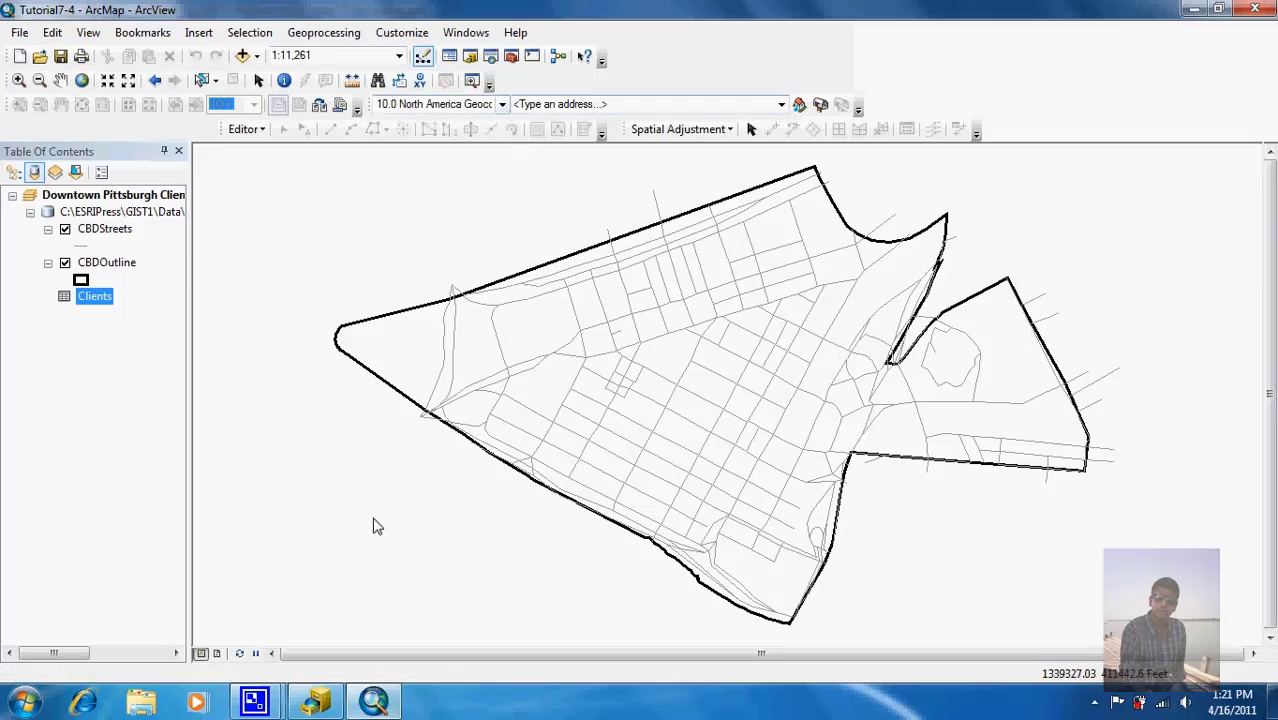
{"action": "left_click", "coordinate": [316, 703]}
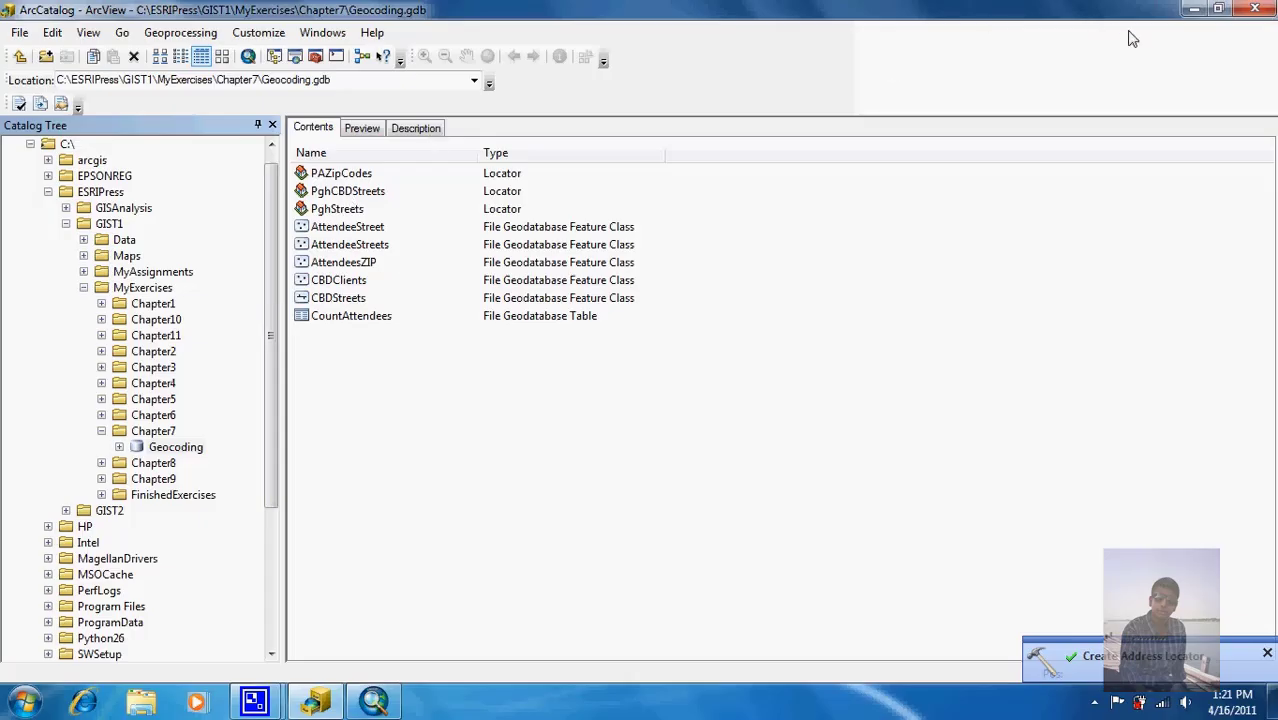
{"action": "left_click", "coordinate": [1193, 10]}
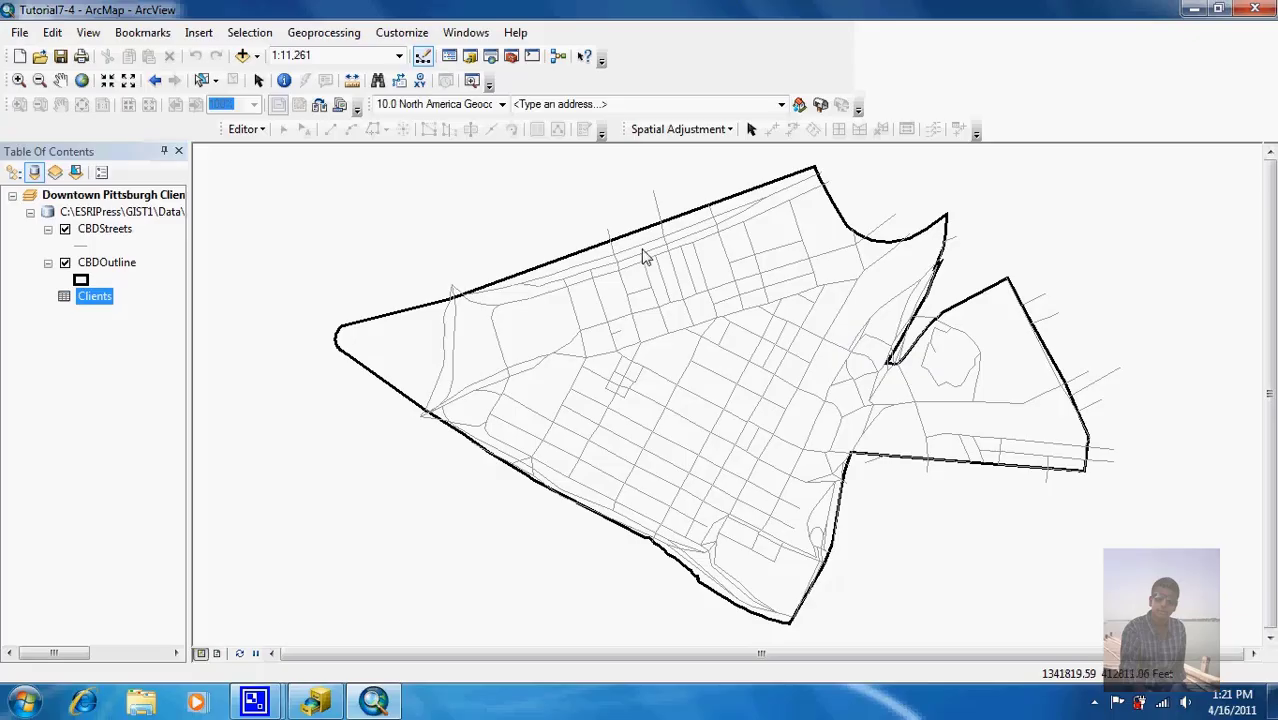
Step: Add PghCBDStreets from MyExercises\Chapter7\Geocoding.gdb and use it to geocode the Clients addresses
{"action": "left_click", "coordinate": [820, 106]}
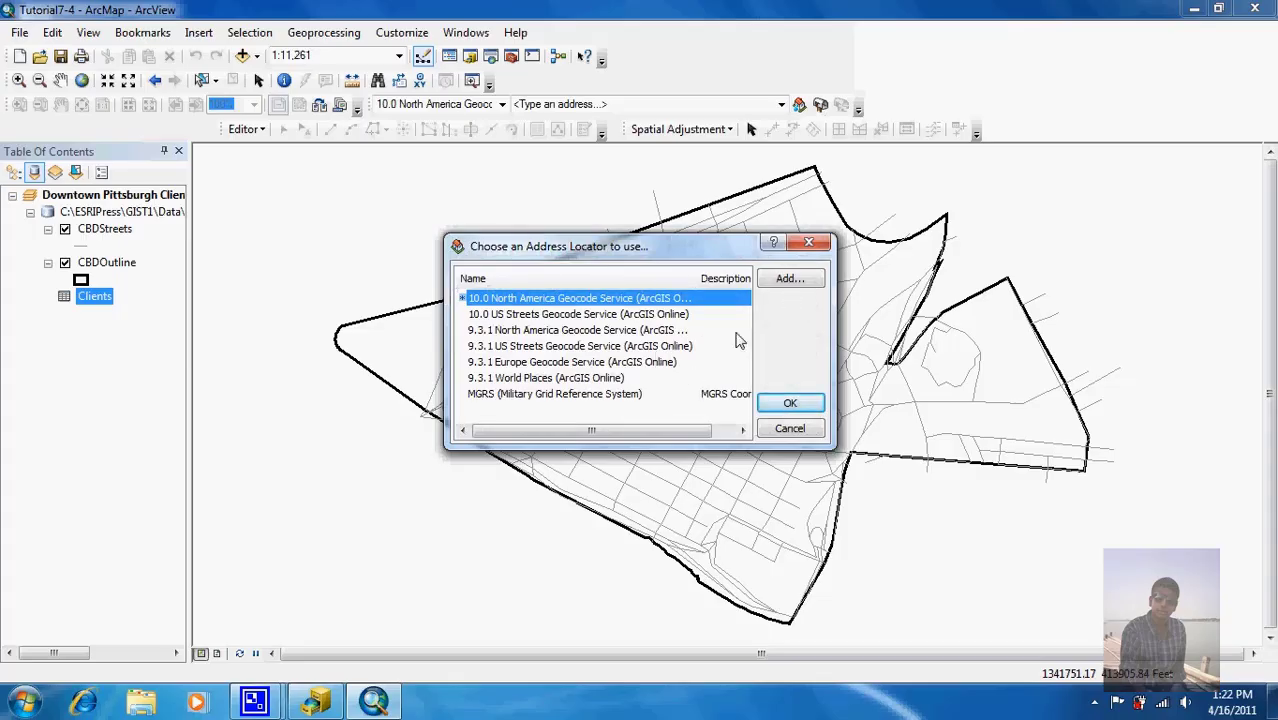
{"action": "left_click", "coordinate": [799, 279]}
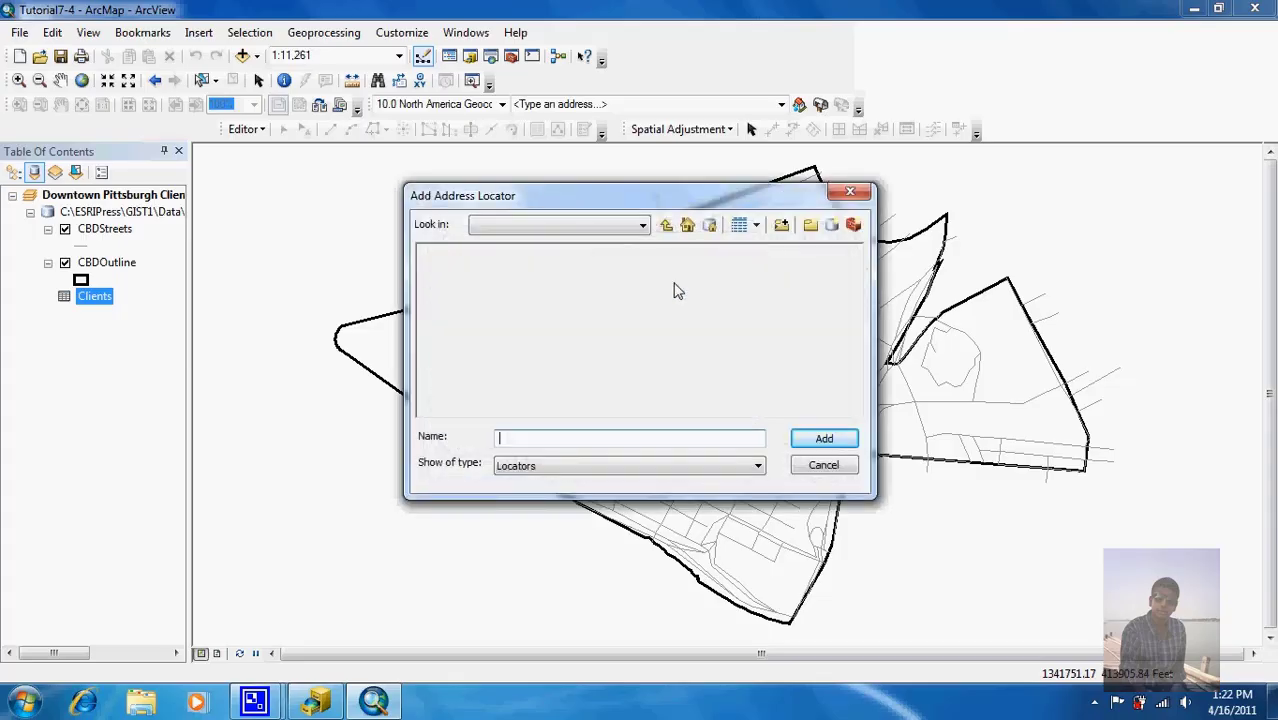
{"action": "left_click", "coordinate": [666, 227]}
{"action": "left_click", "coordinate": [666, 227]}
{"action": "left_click", "coordinate": [666, 227]}
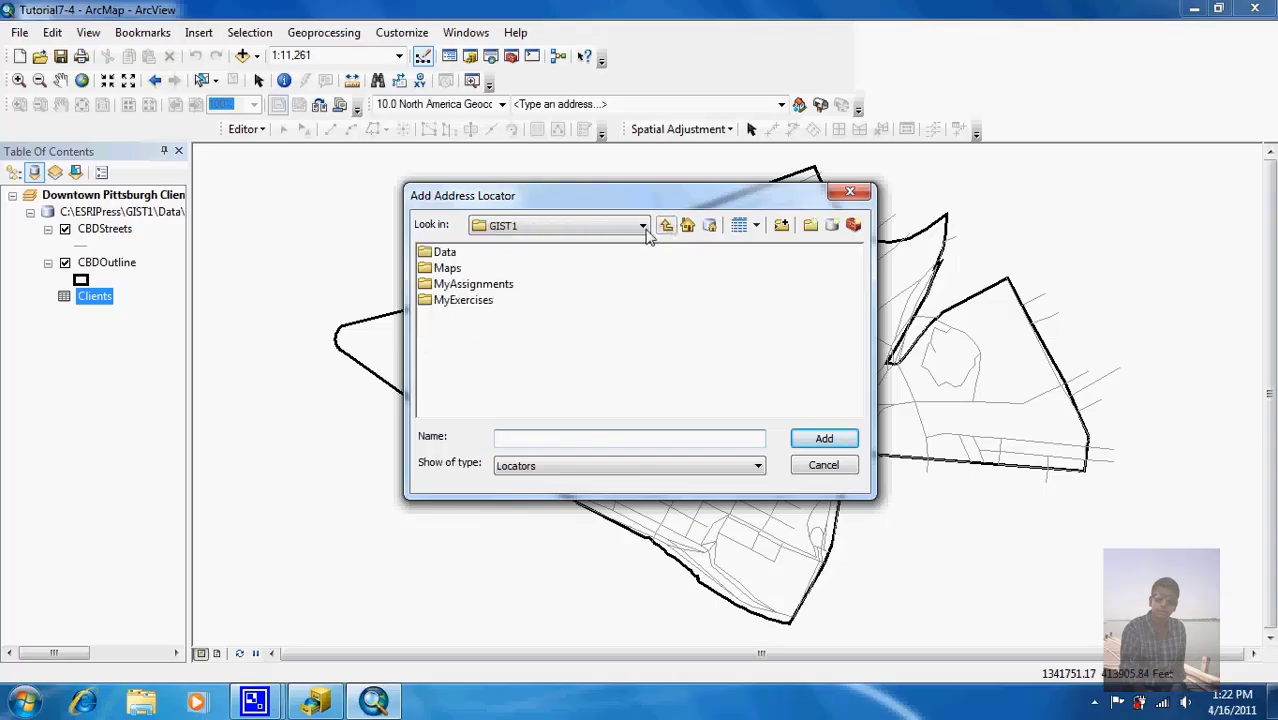
{"action": "double_click", "coordinate": [452, 302]}
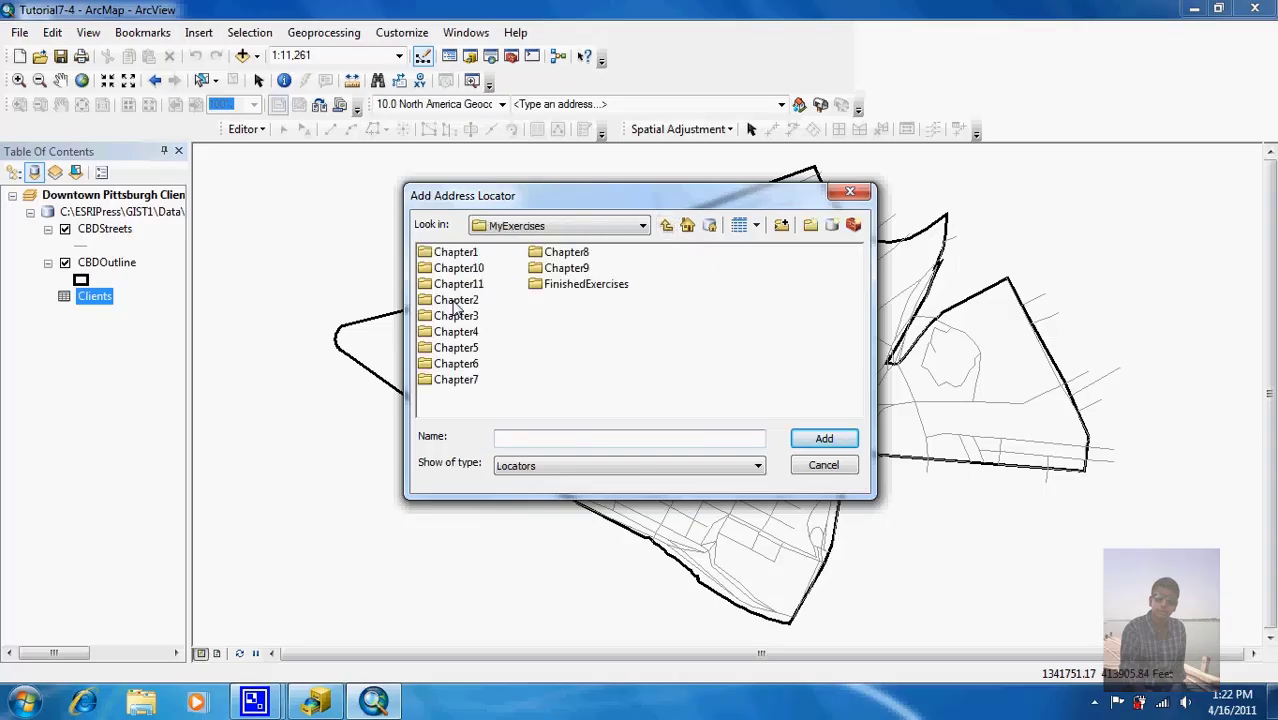
{"action": "double_click", "coordinate": [462, 380]}
{"action": "double_click", "coordinate": [486, 262]}
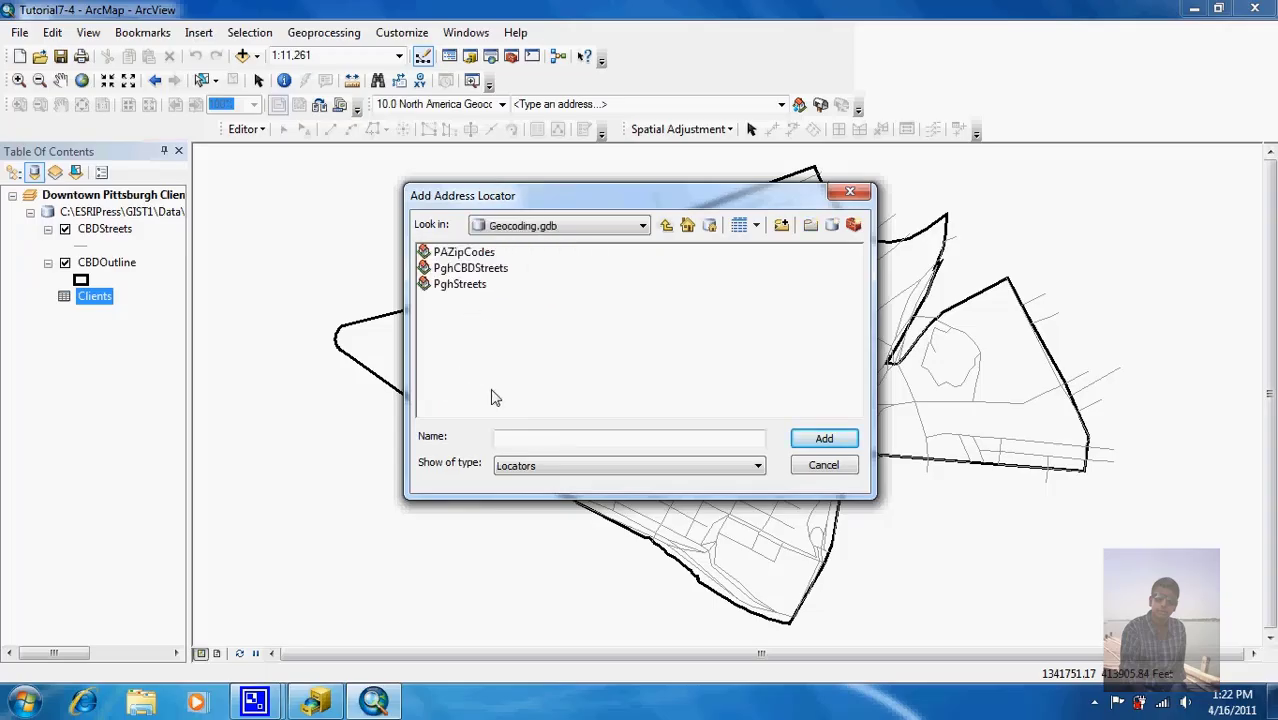
{"action": "left_click", "coordinate": [478, 270]}
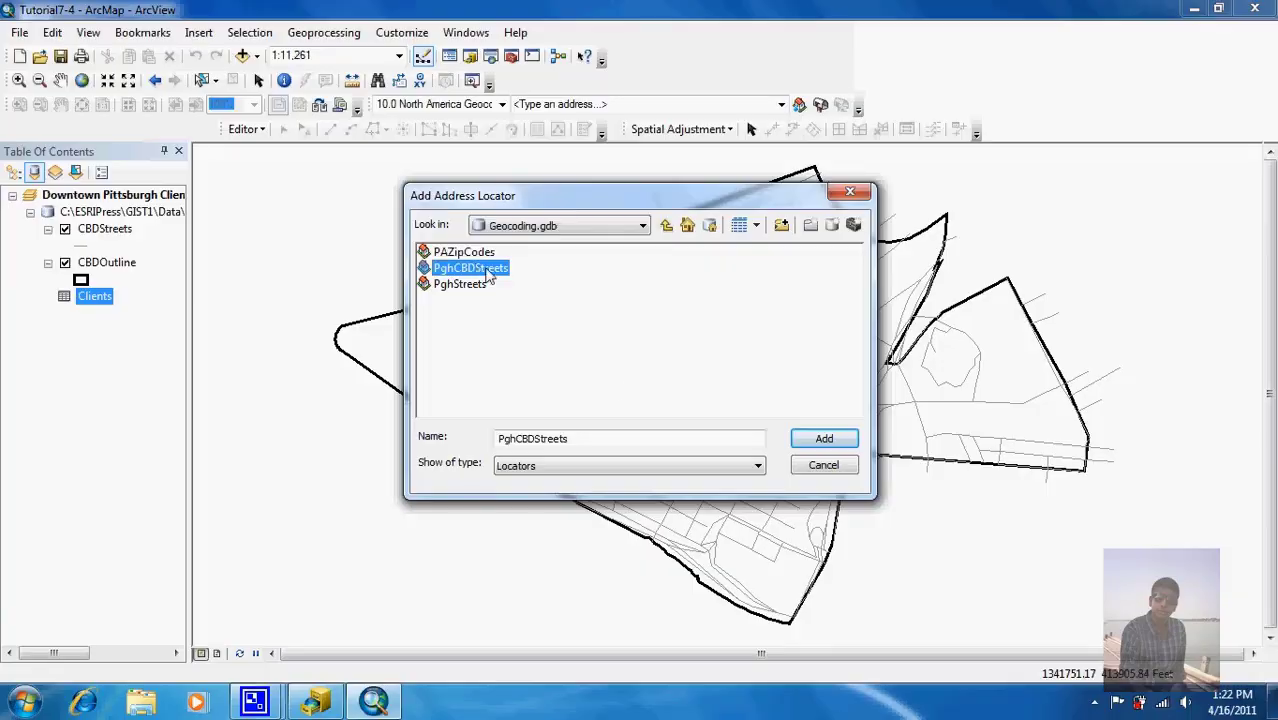
{"action": "left_click", "coordinate": [813, 442]}
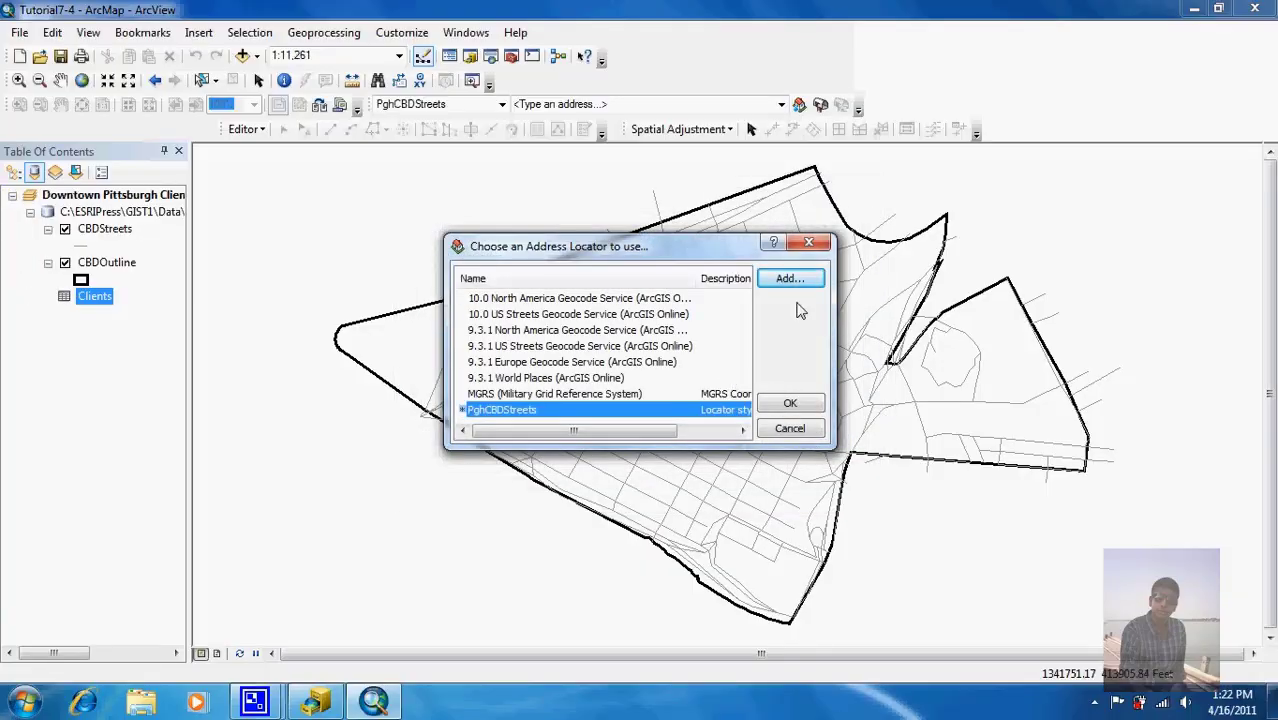
{"action": "left_click", "coordinate": [797, 406]}
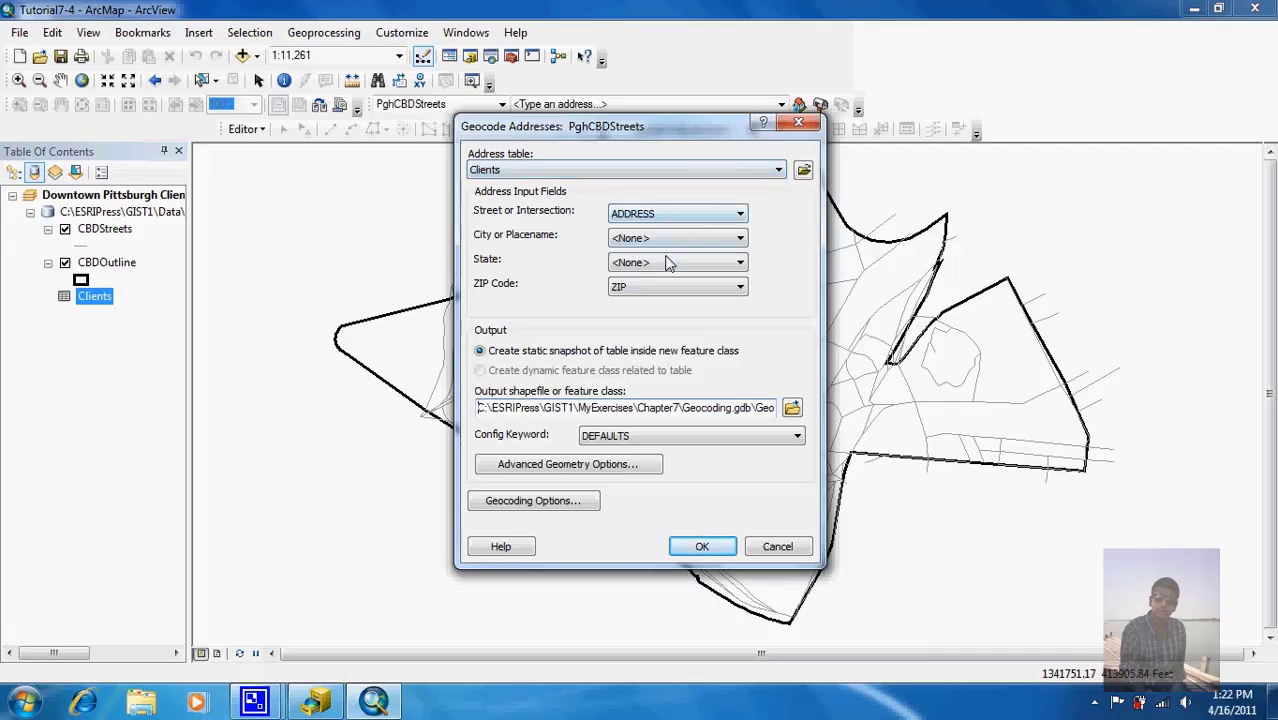
Step: Geocode the Clients addresses into CBDClients, overwriting the existing output, giving 12 matched and 15 unmatched
{"action": "left_click", "coordinate": [789, 410]}
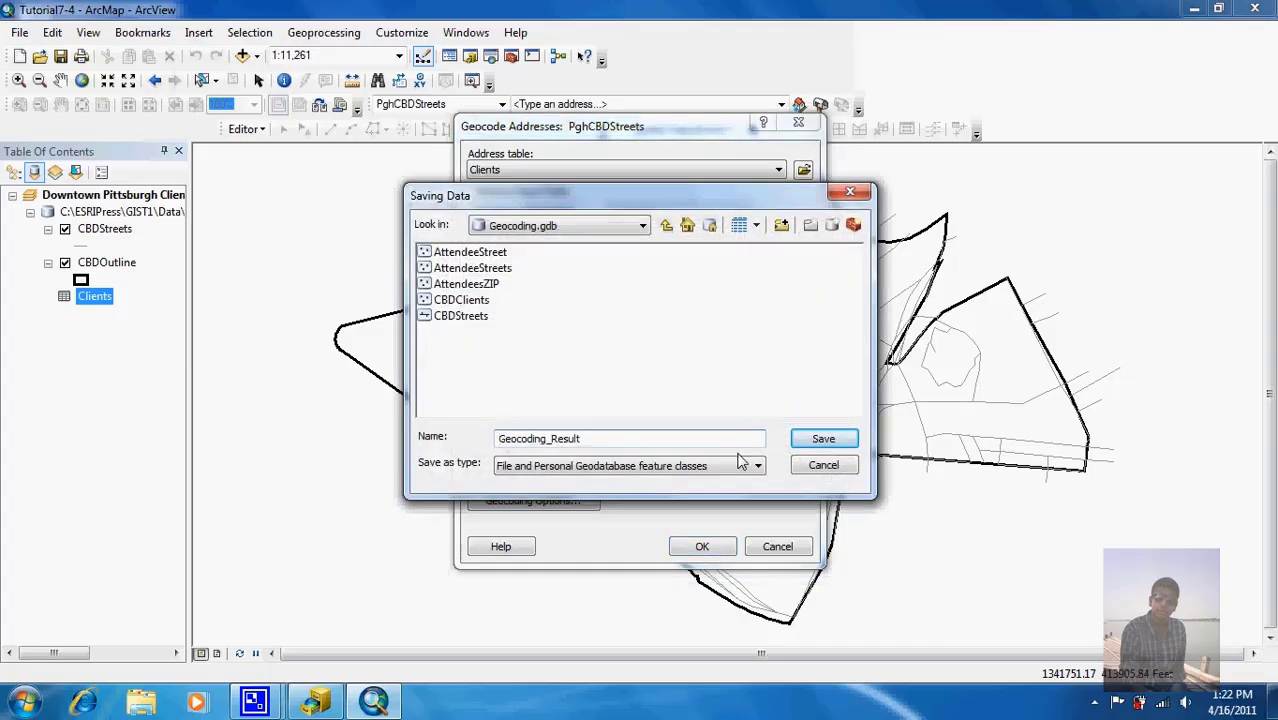
{"action": "key", "text": "BackSpace"}
{"action": "key", "text": "BackSpace"}
{"action": "key", "text": "BackSpace"}
{"action": "key", "text": "BackSpace"}
{"action": "key", "text": "BackSpace"}
{"action": "key", "text": "BackSpace"}
{"action": "key", "text": "BackSpace"}
{"action": "key", "text": "BackSpace"}
{"action": "key", "text": "BackSpace"}
{"action": "key", "text": "BackSpace"}
{"action": "key", "text": "BackSpace"}
{"action": "key", "text": "BackSpace"}
{"action": "key", "text": "BackSpace"}
{"action": "key", "text": "BackSpace"}
{"action": "key", "text": "BackSpace"}
{"action": "type", "text": "CBDClients"}
{"action": "left_click", "coordinate": [848, 440]}
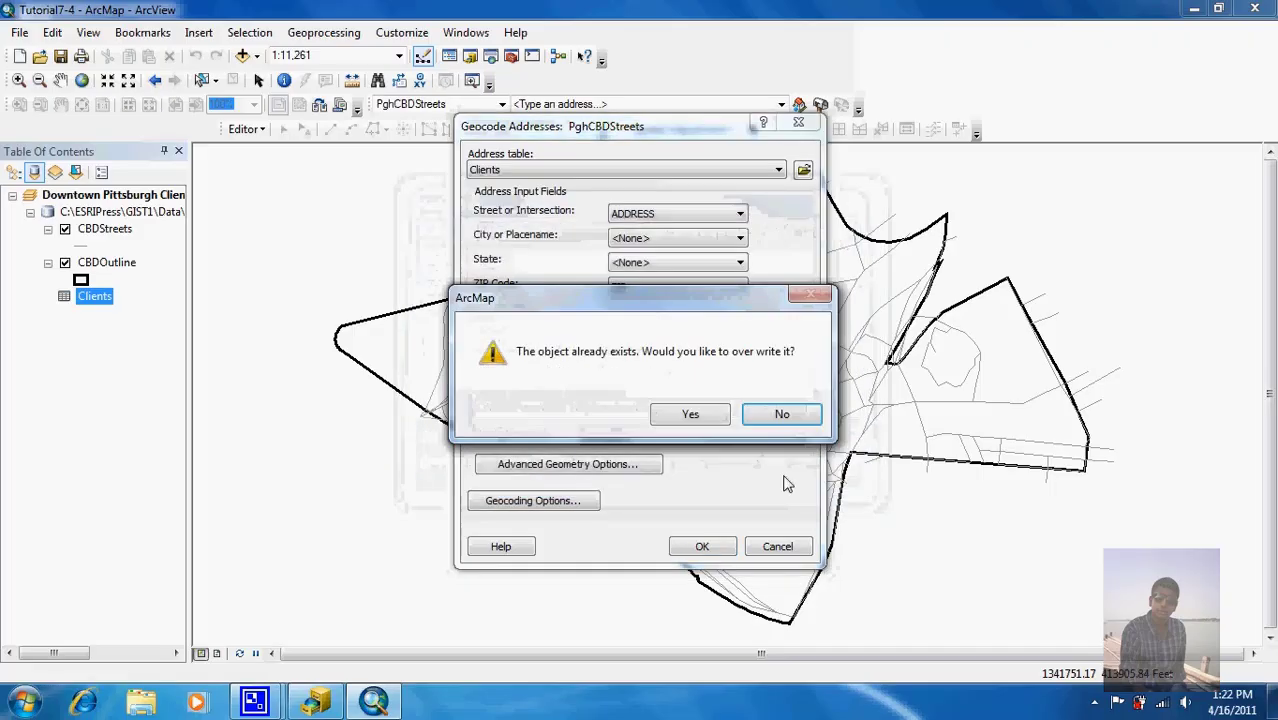
{"action": "left_click", "coordinate": [692, 414]}
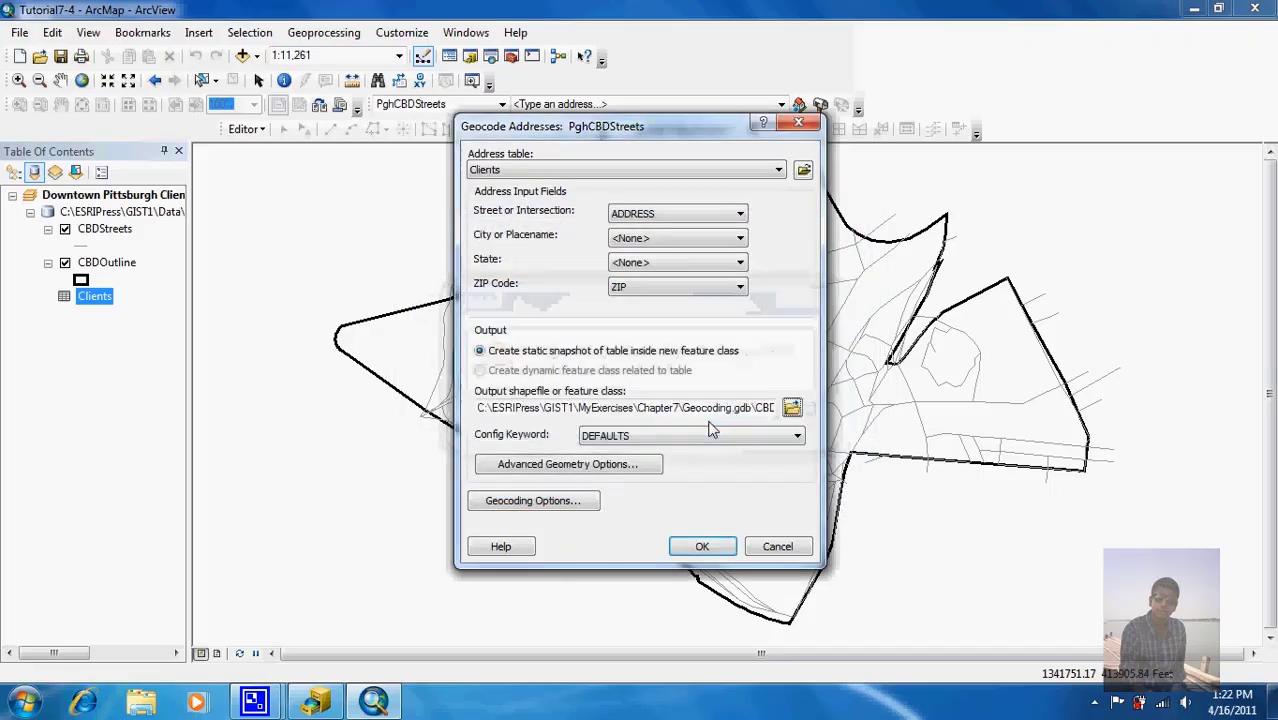
{"action": "left_click", "coordinate": [710, 546]}
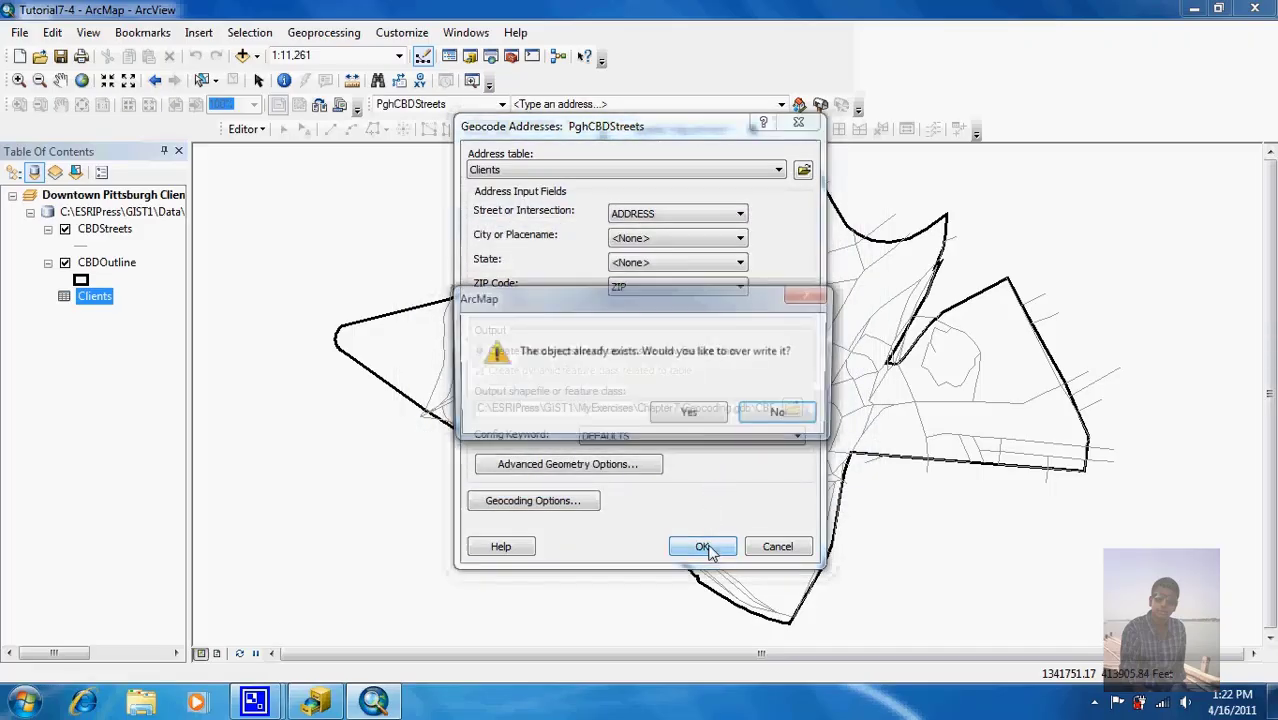
{"action": "left_click", "coordinate": [692, 414]}
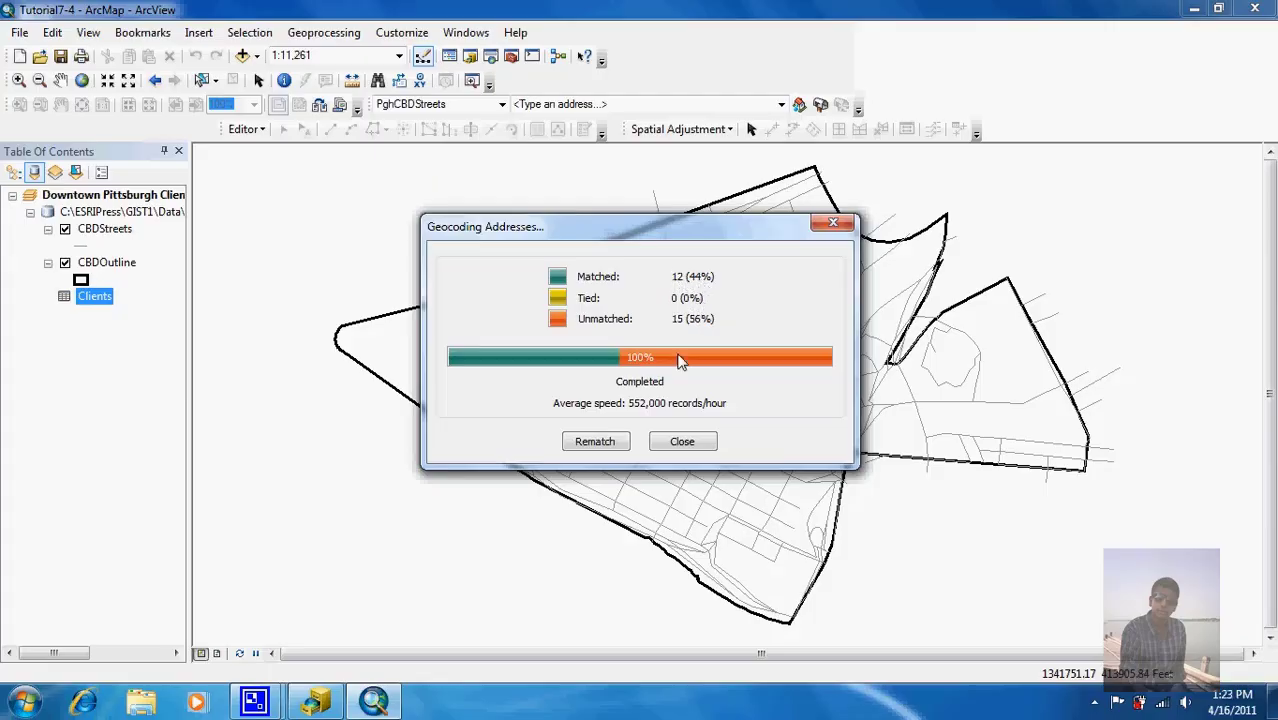
Step: Dismiss the geocoding summary and make Geocoding Result: CBDClients the selected layer
{"action": "left_click", "coordinate": [676, 442]}
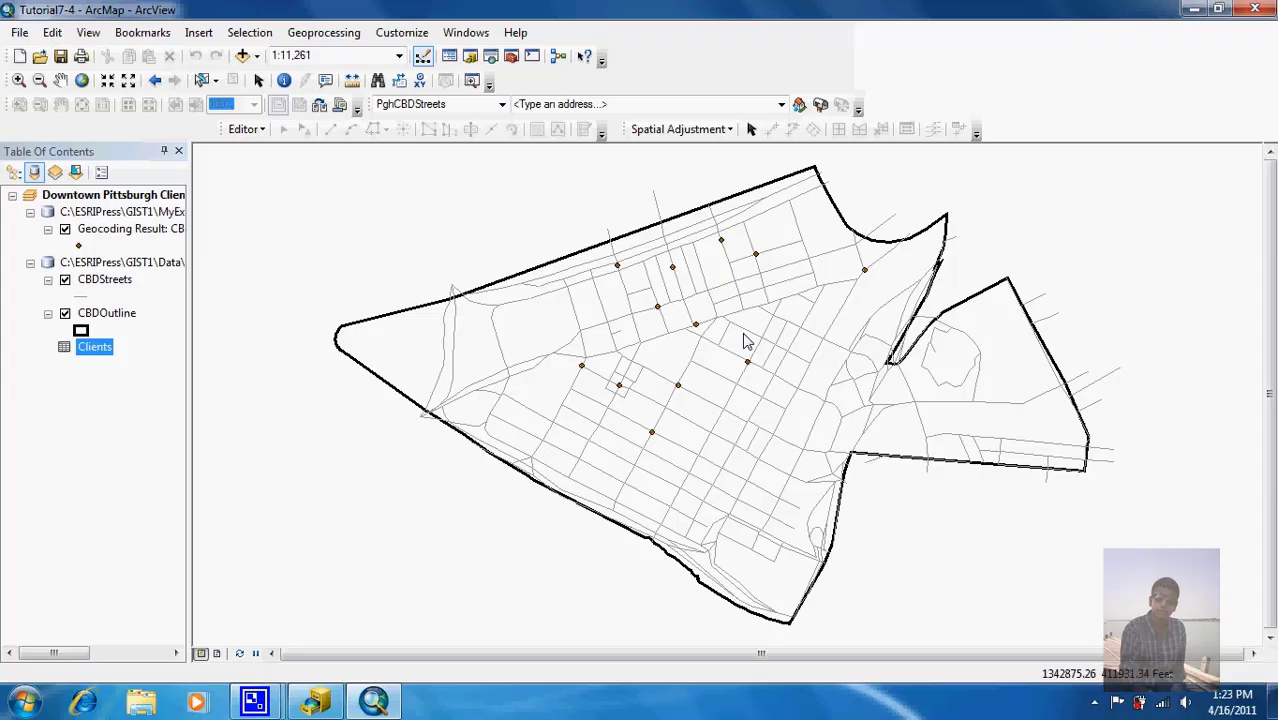
{"action": "left_click", "coordinate": [133, 229]}
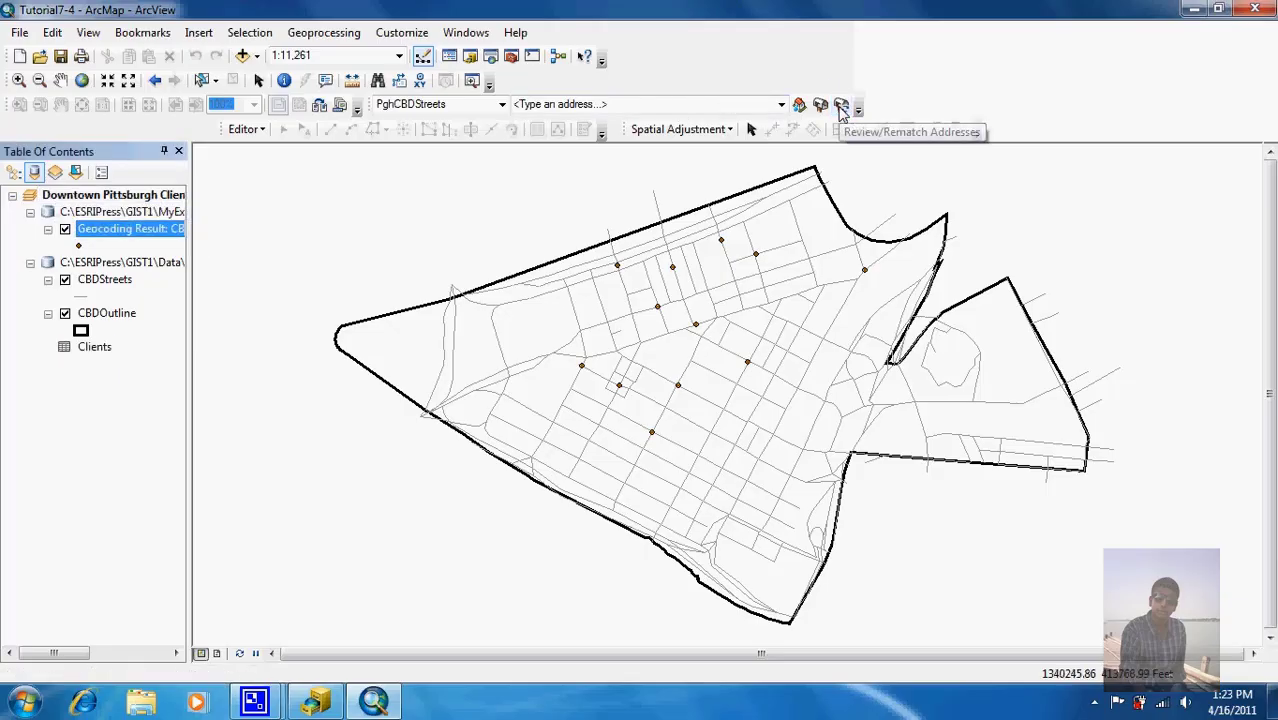
Step: Open Interactive Rematch for CBDClients and show only the unmatched addresses
{"action": "left_click", "coordinate": [841, 106]}
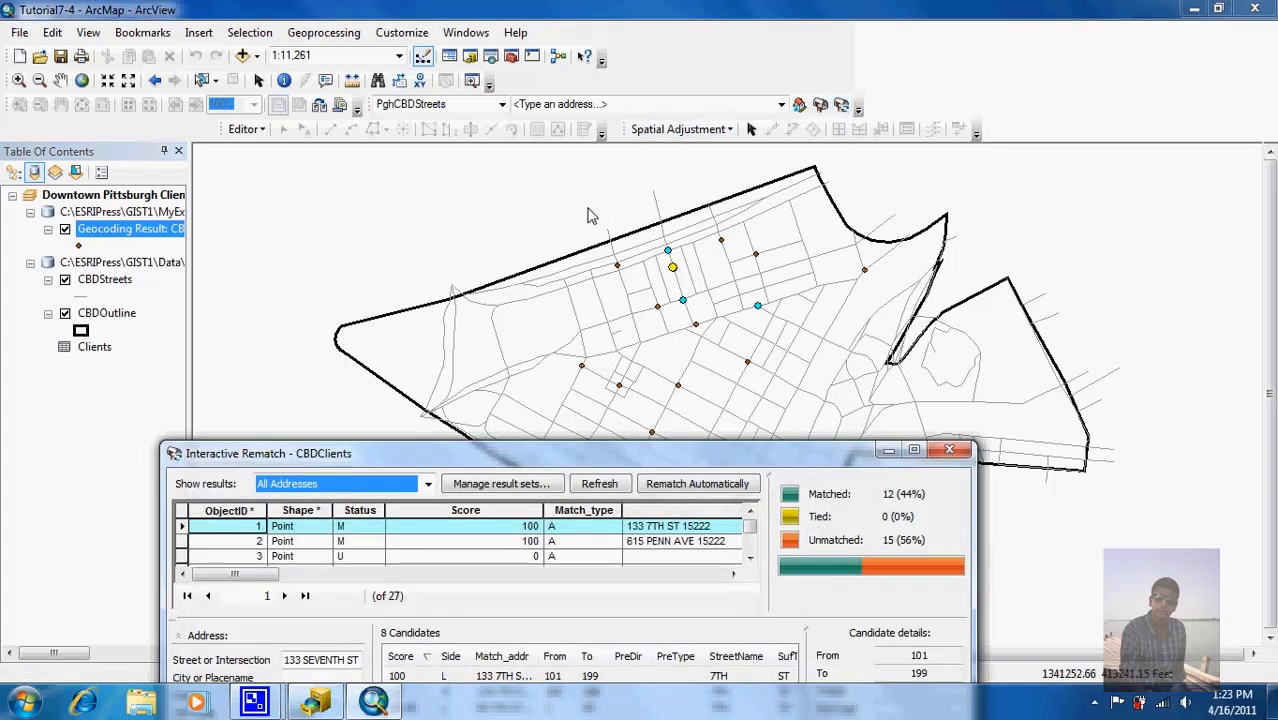
{"action": "left_click_drag", "start_coordinate": [550, 457], "coordinate": [500, 103]}
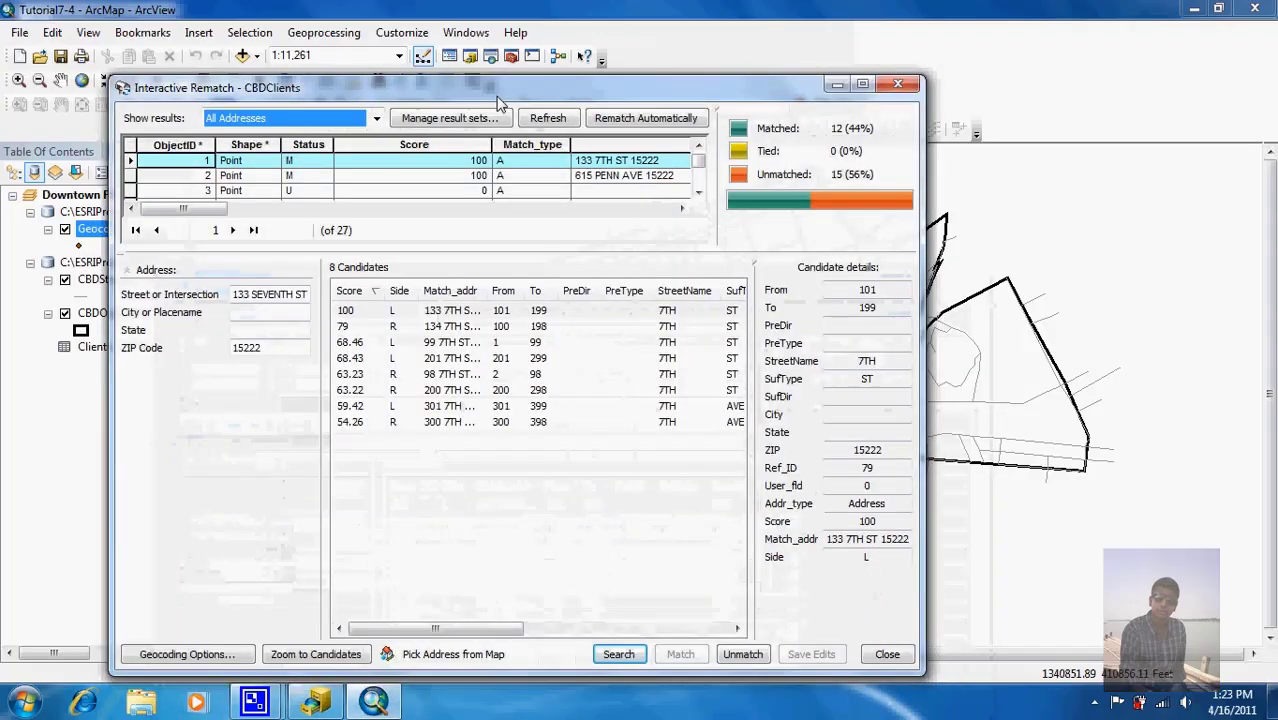
{"action": "left_click", "coordinate": [376, 120]}
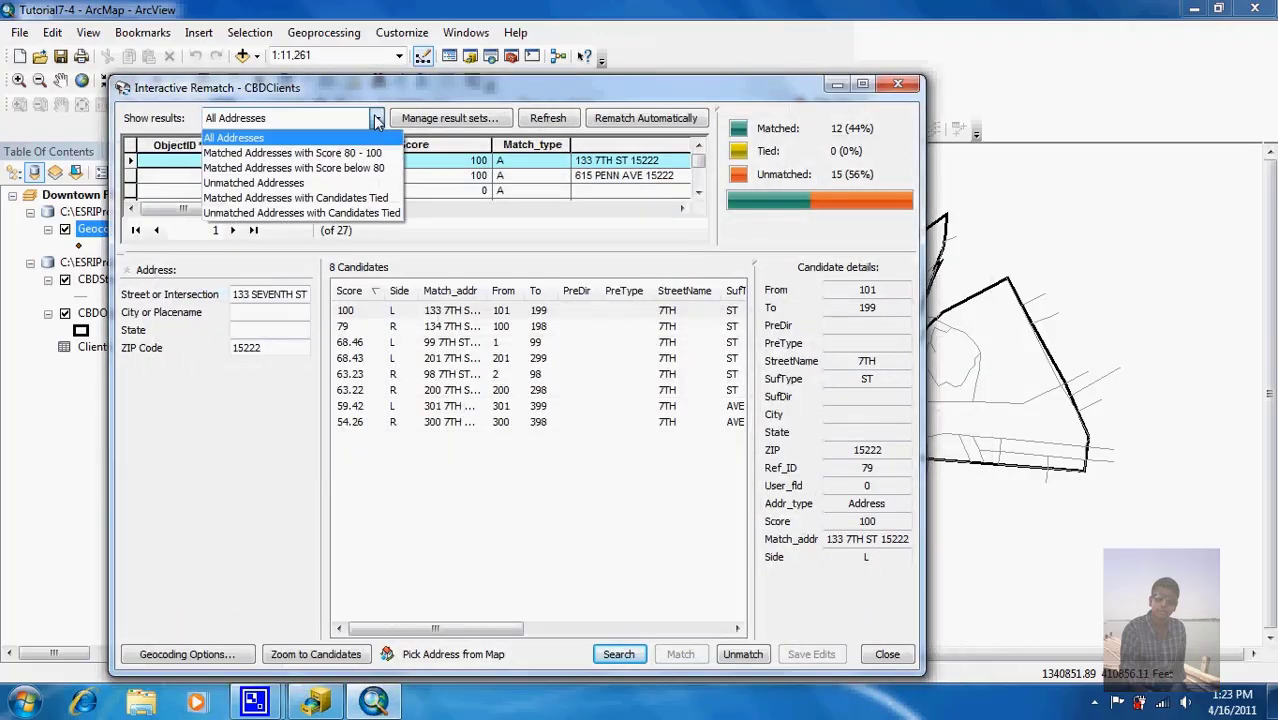
{"action": "left_click", "coordinate": [345, 185]}
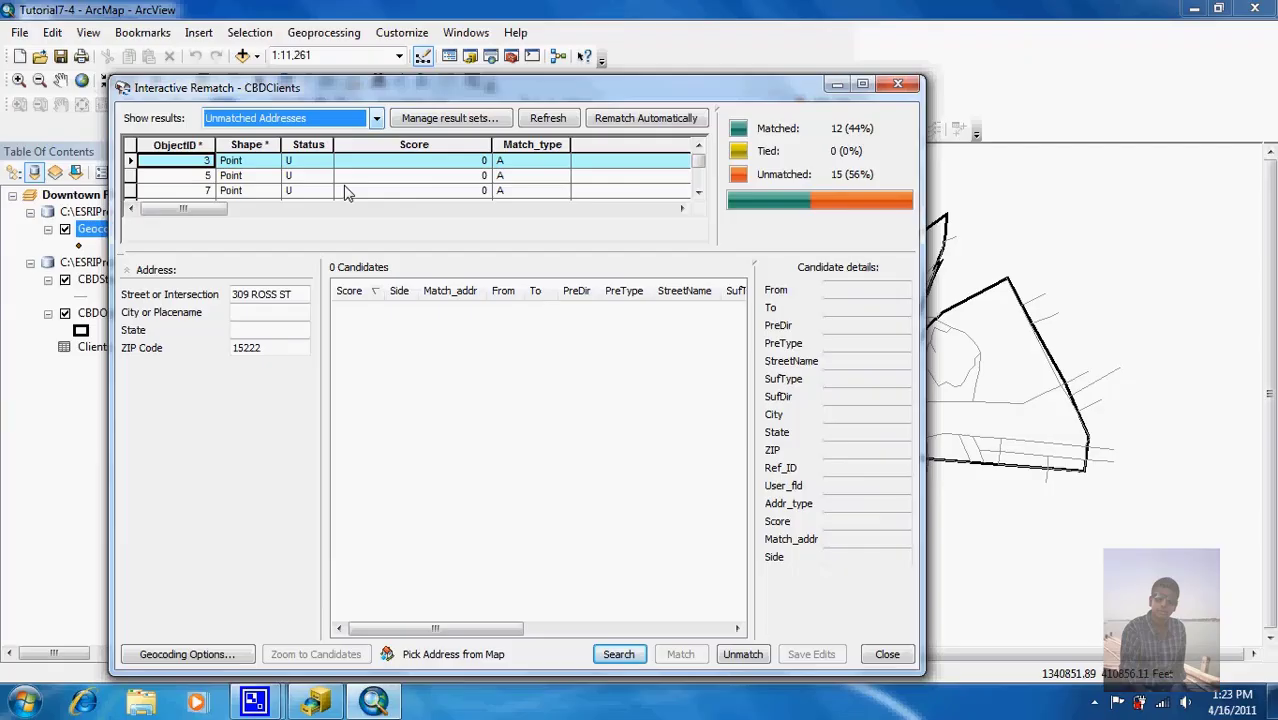
{"action": "left_click", "coordinate": [530, 209]}
{"action": "left_click", "coordinate": [530, 210]}
{"action": "left_click", "coordinate": [530, 212]}
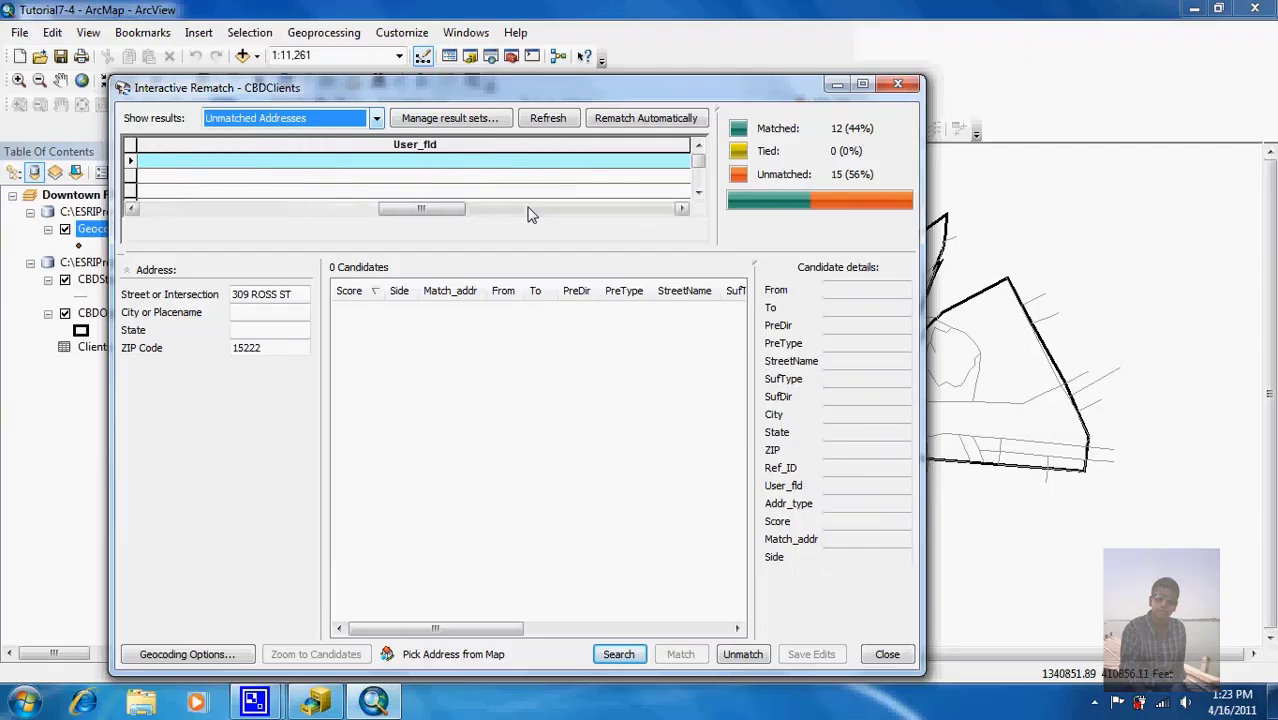
{"action": "left_click", "coordinate": [530, 212]}
{"action": "left_click", "coordinate": [530, 212]}
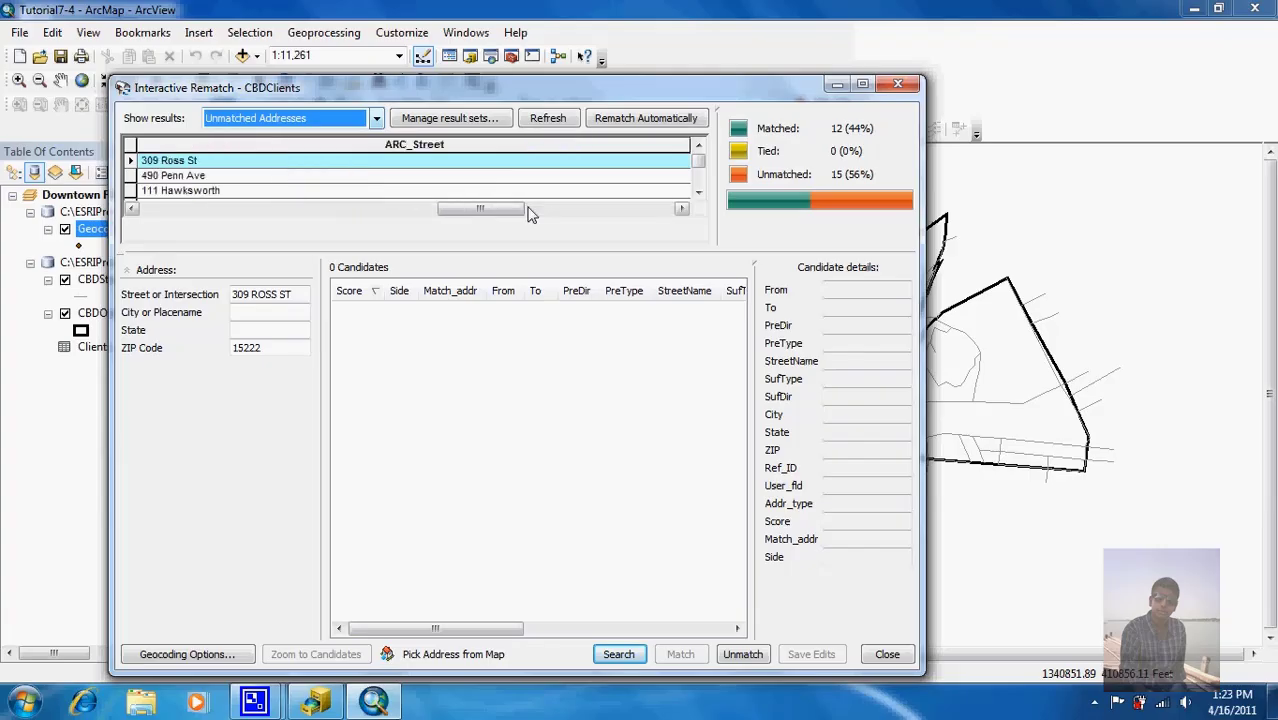
{"action": "left_click", "coordinate": [530, 212]}
{"action": "left_click", "coordinate": [590, 213]}
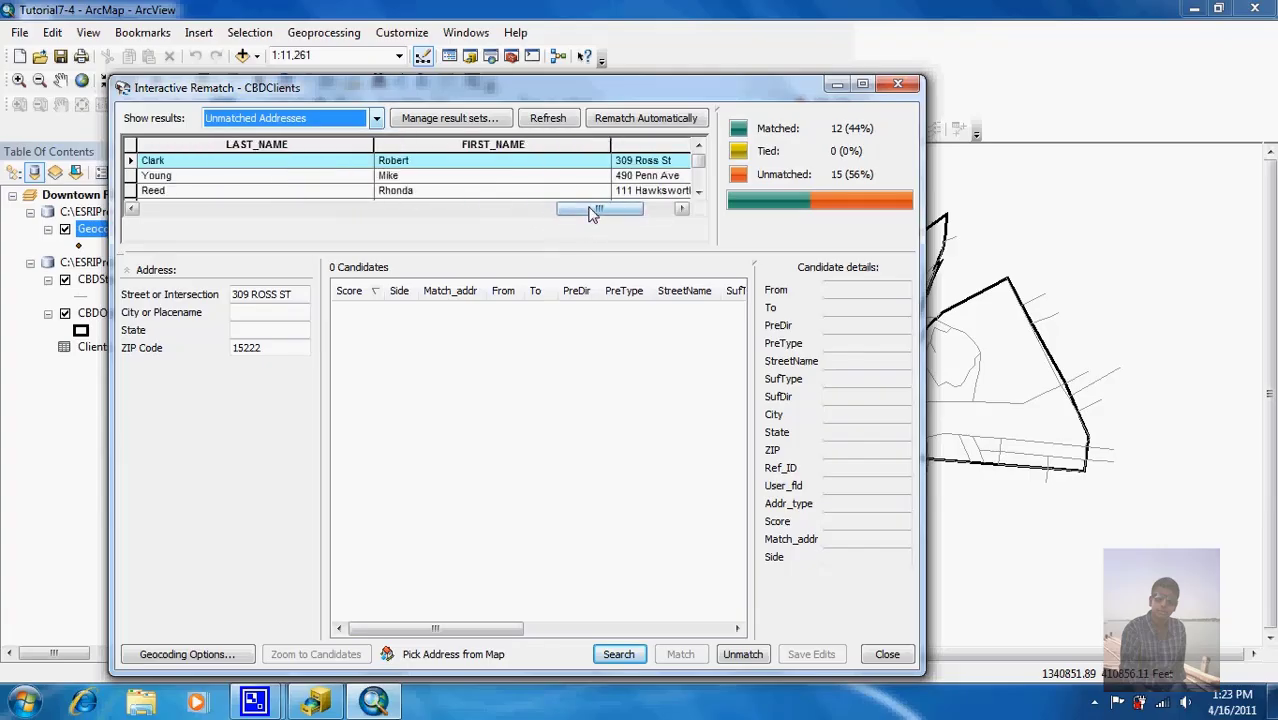
{"action": "left_click", "coordinate": [652, 213]}
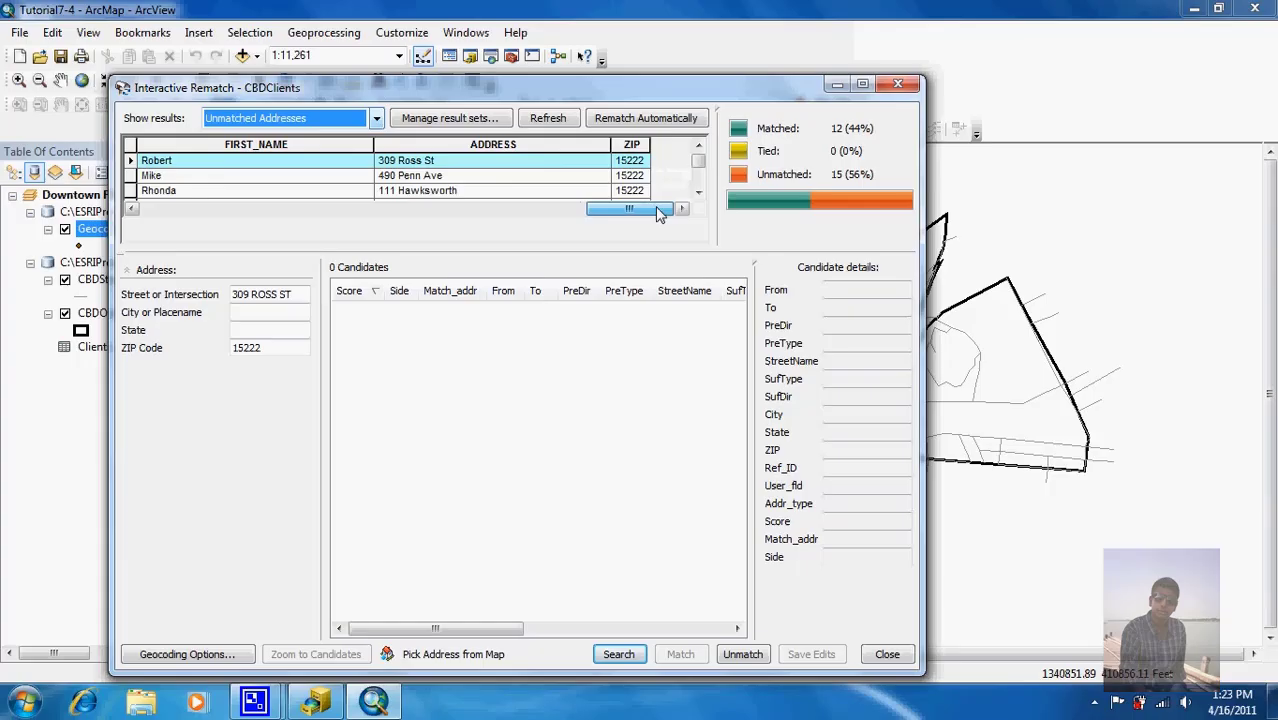
{"action": "right_click", "coordinate": [540, 155]}
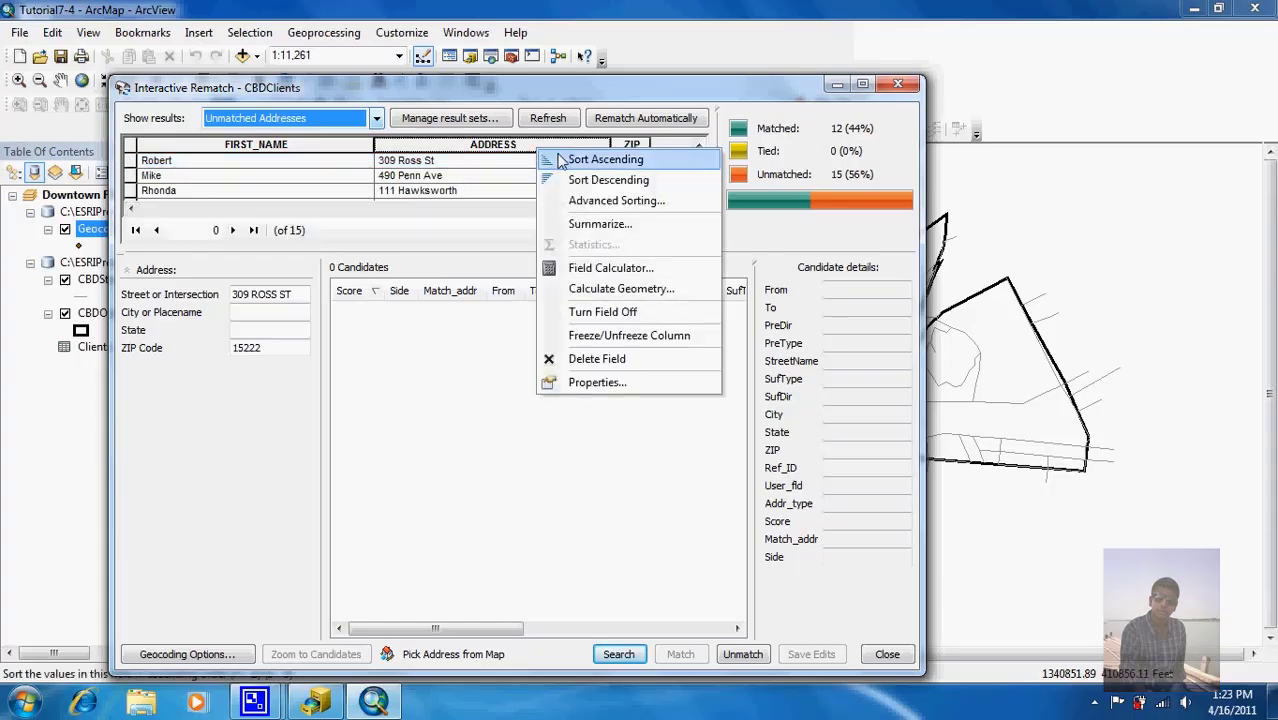
{"action": "left_click", "coordinate": [565, 160]}
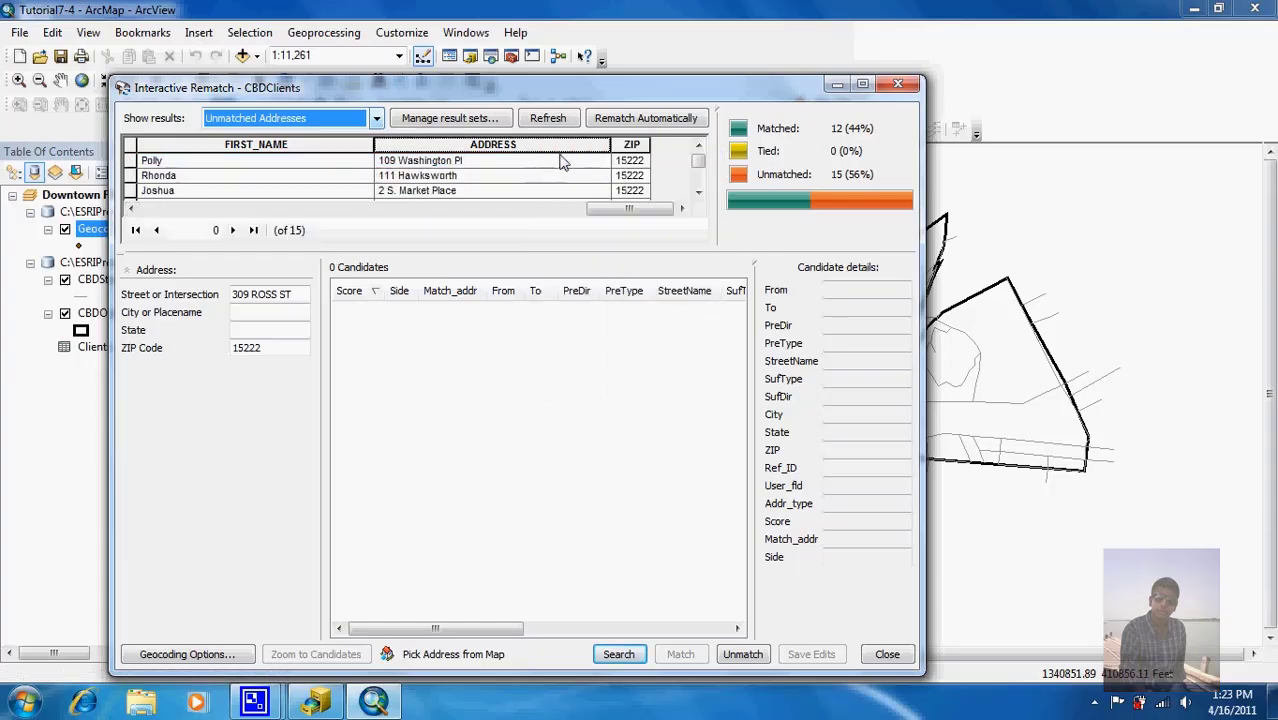
{"action": "left_click", "coordinate": [700, 187]}
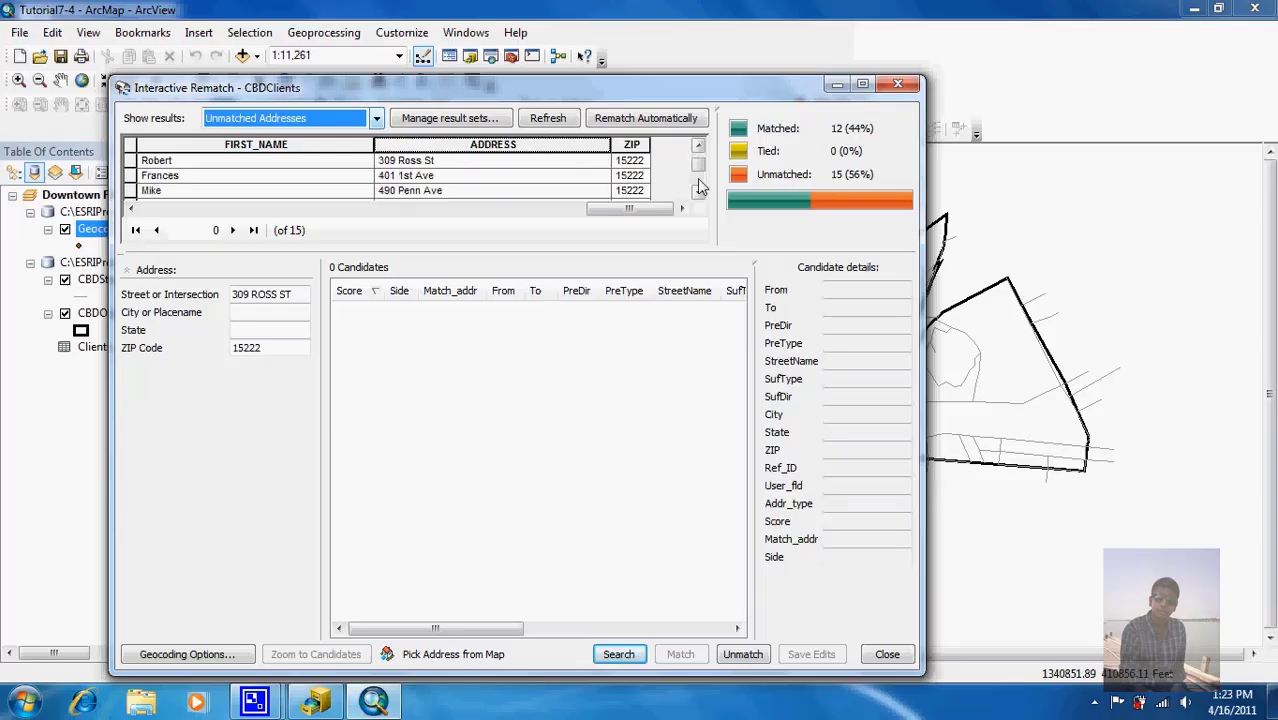
{"action": "left_click", "coordinate": [131, 191]}
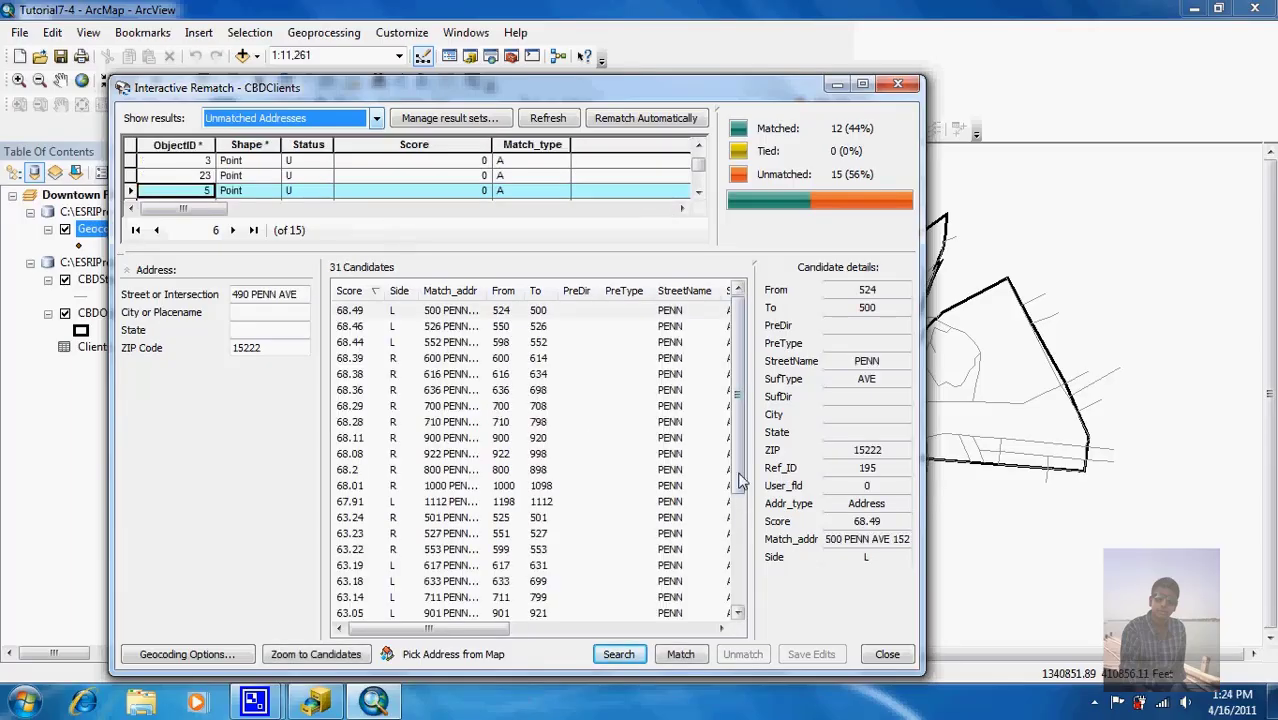
{"action": "left_click_drag", "start_coordinate": [740, 481], "coordinate": [742, 388]}
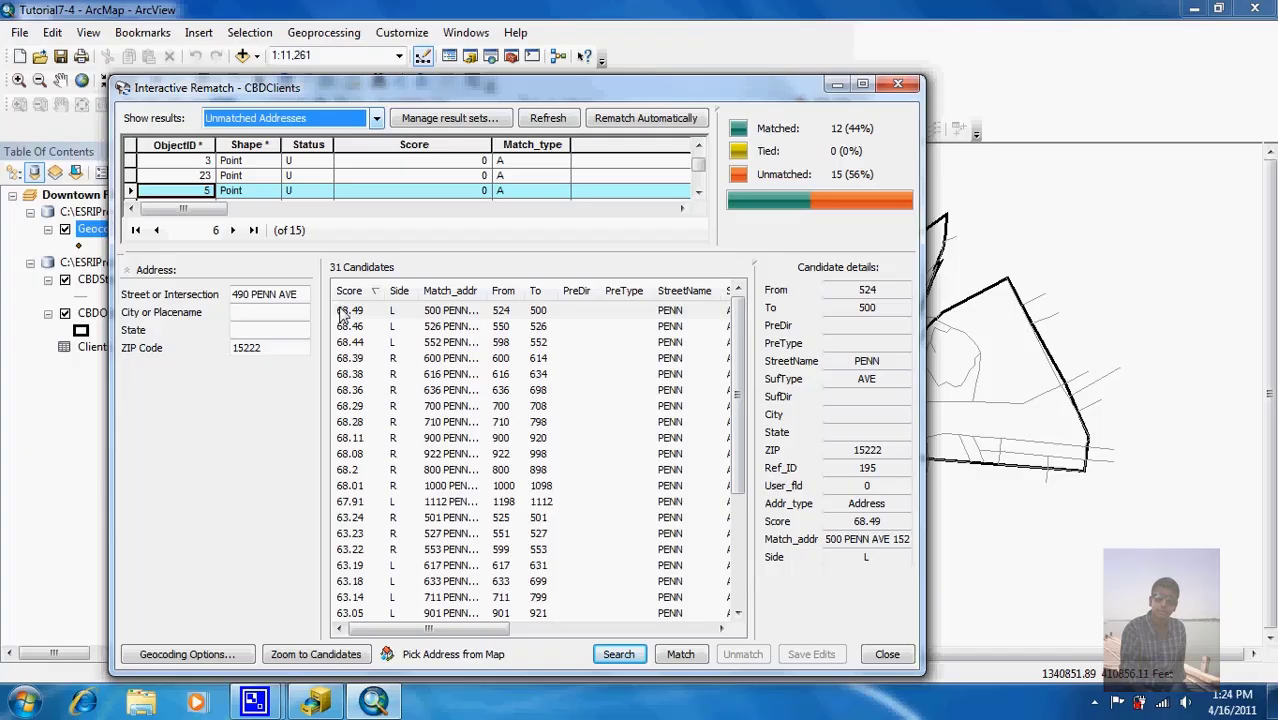
{"action": "left_click_drag", "start_coordinate": [495, 88], "coordinate": [417, 643]}
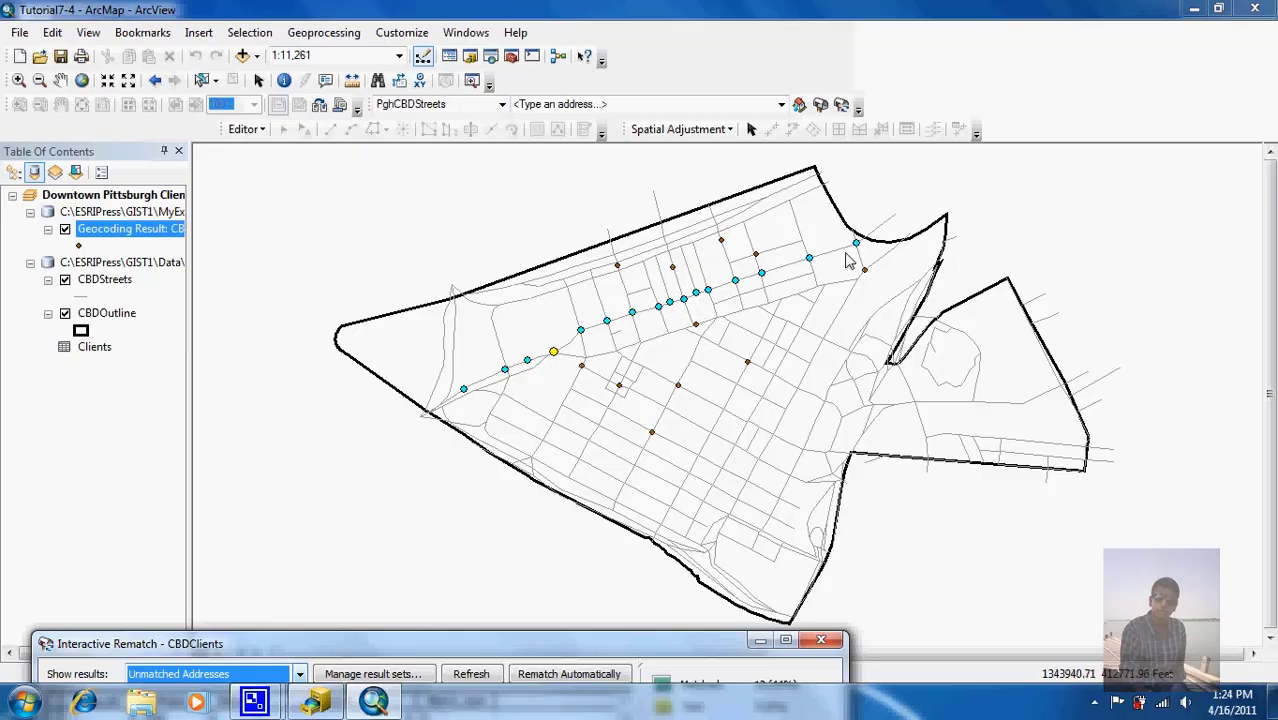
{"action": "left_click_drag", "start_coordinate": [497, 647], "coordinate": [476, 120]}
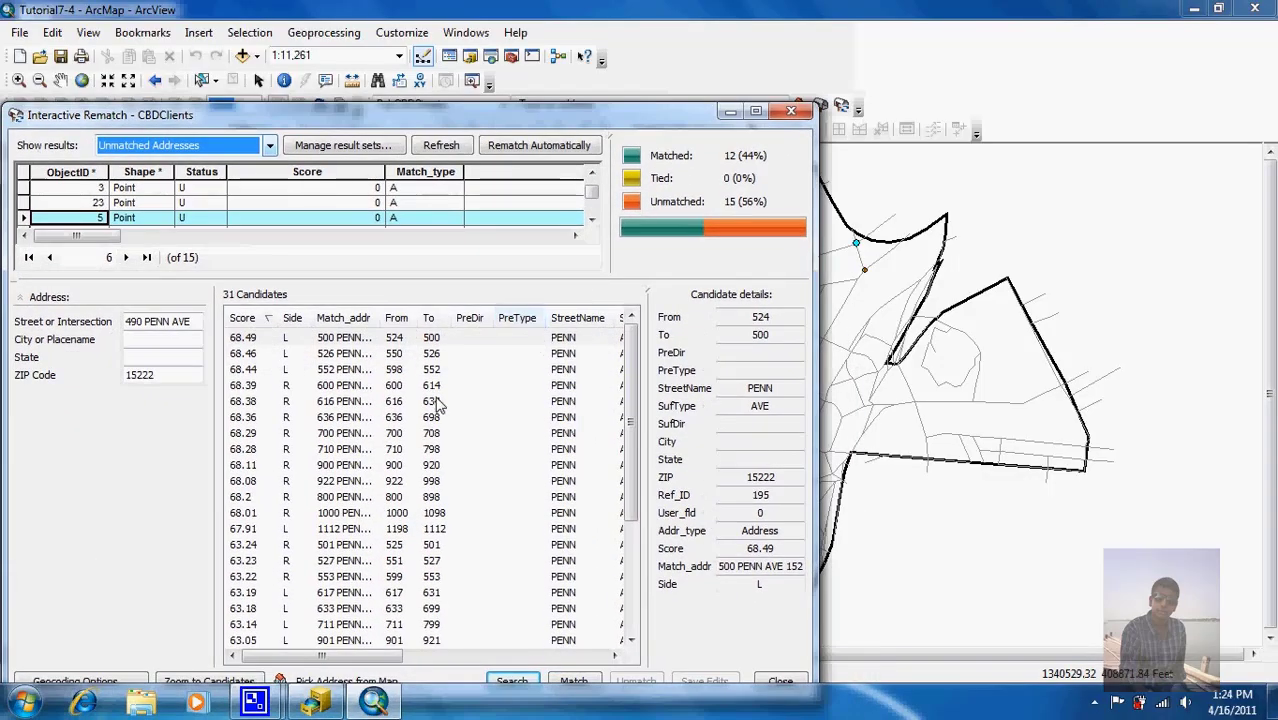
{"action": "left_click", "coordinate": [246, 340]}
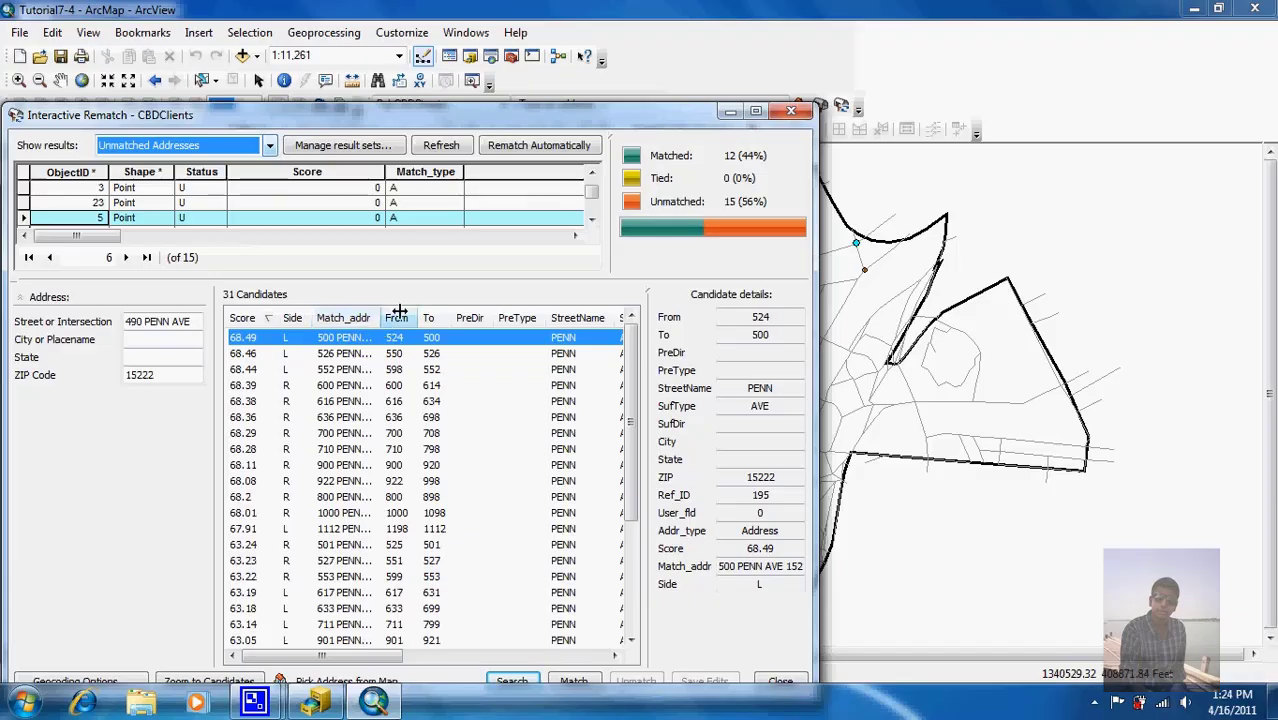
{"action": "left_click_drag", "start_coordinate": [566, 118], "coordinate": [607, 478]}
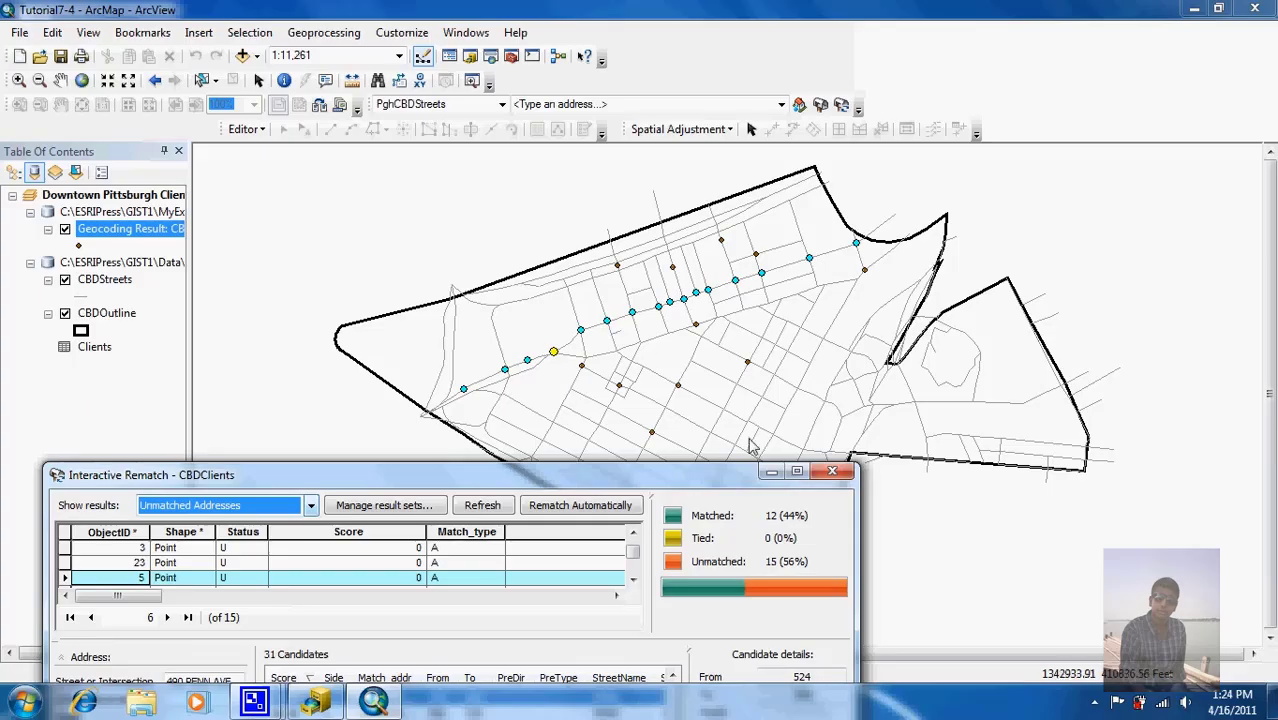
Step: Minimize the rematch window and select the Penn Ave street segment beside the yellow candidate point
{"action": "left_click", "coordinate": [766, 472]}
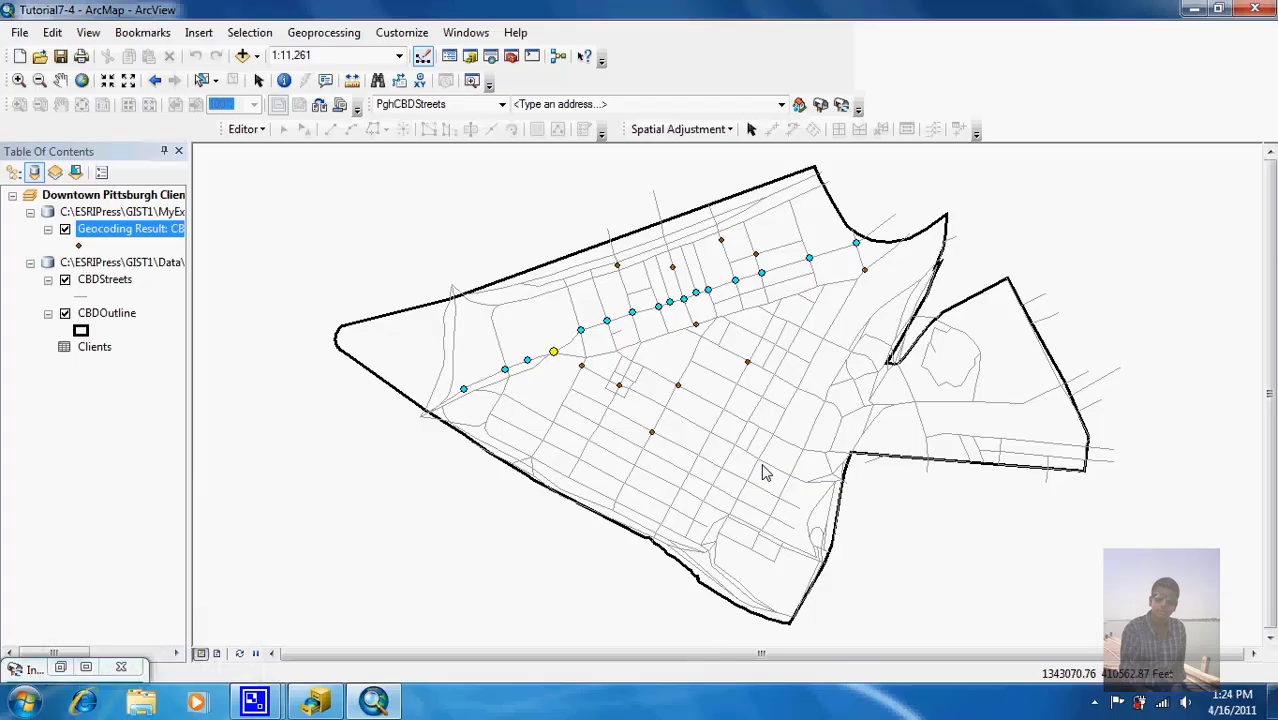
{"action": "left_click", "coordinate": [200, 82]}
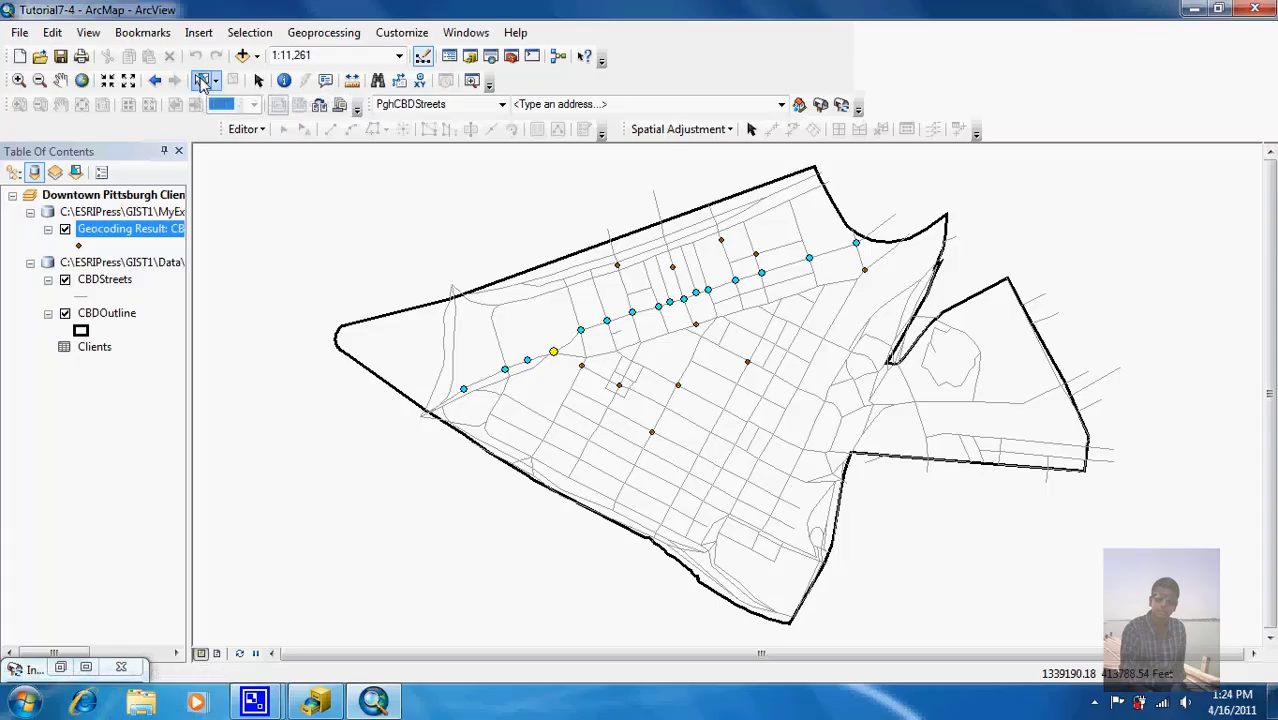
{"action": "left_click", "coordinate": [519, 368]}
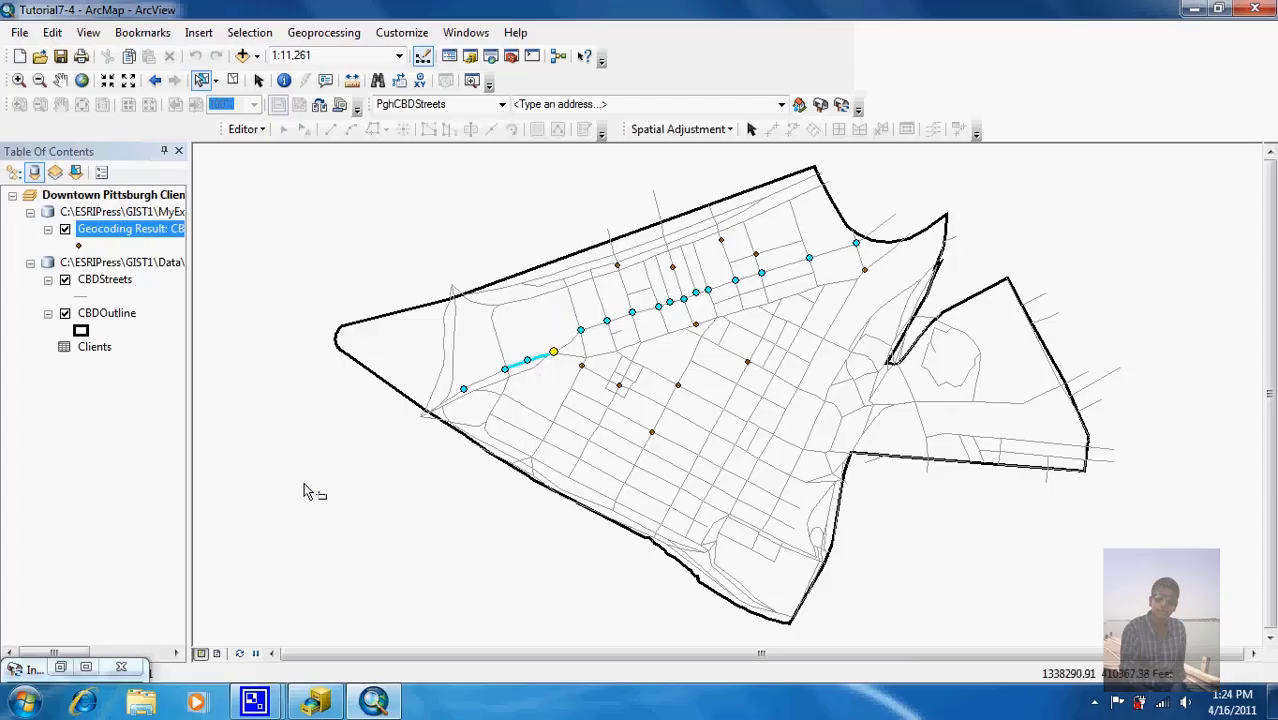
Step: Open the CBDStreets attribute table showing the selected Penn Ave segment and close the rematch window
{"action": "right_click", "coordinate": [104, 282]}
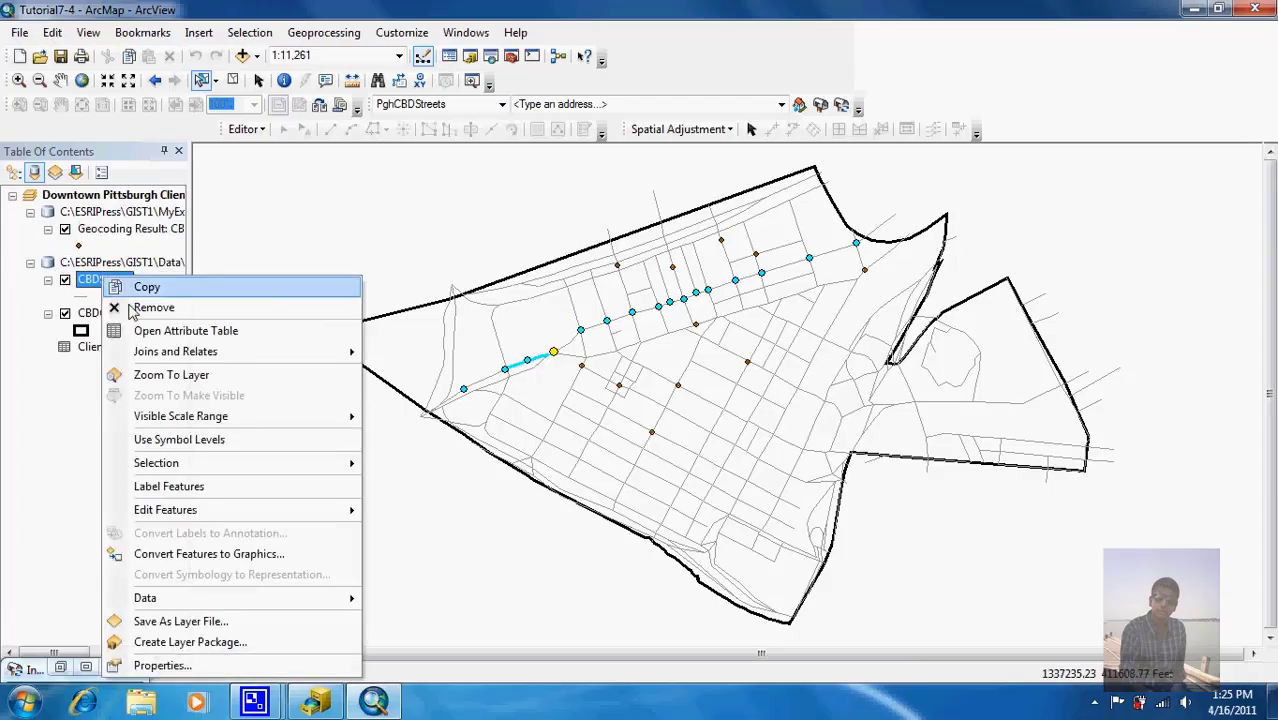
{"action": "left_click", "coordinate": [175, 331]}
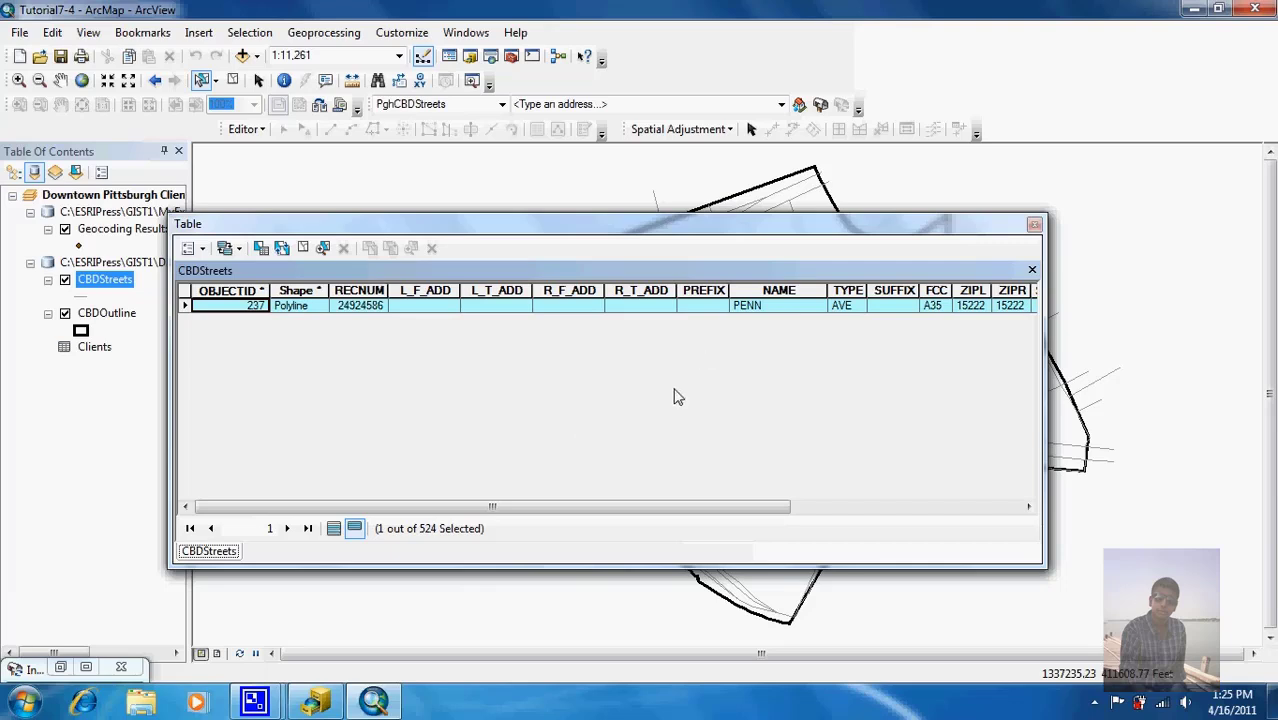
{"action": "left_click", "coordinate": [121, 667]}
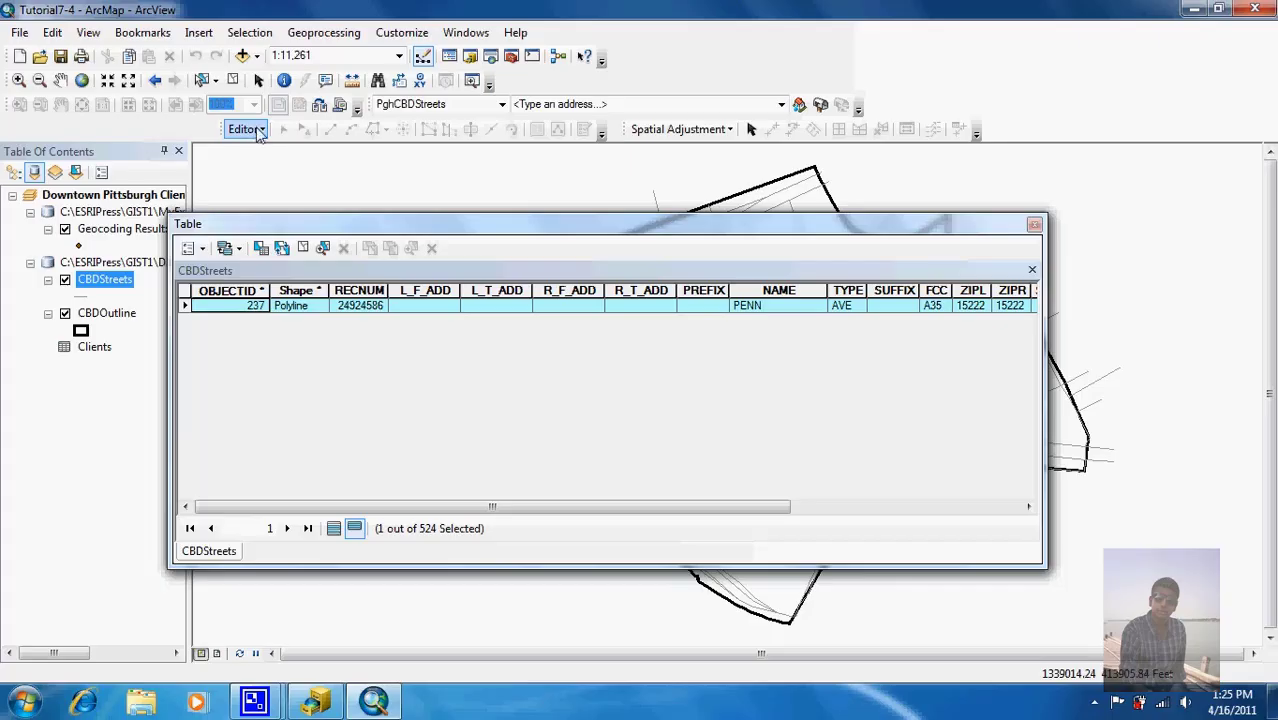
Step: Start an editing session on the CBDStreets layer
{"action": "left_click", "coordinate": [401, 33]}
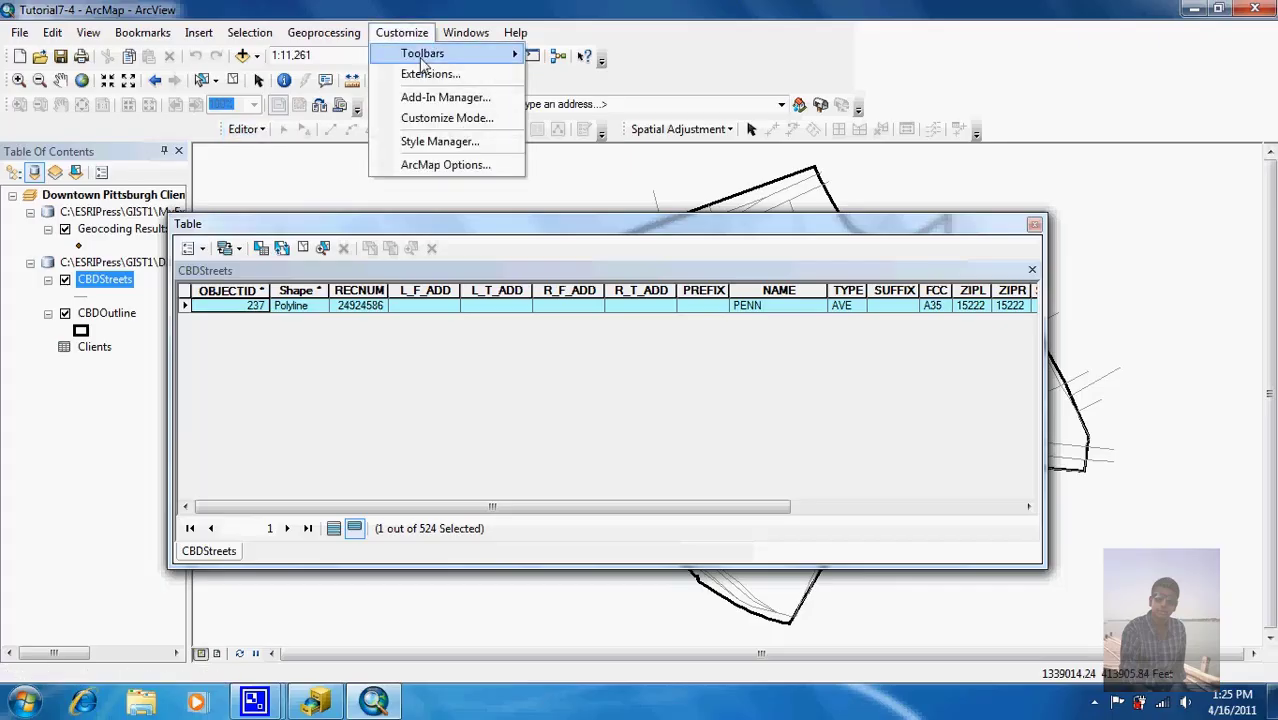
{"action": "mouse_move", "coordinate": [422, 55]}
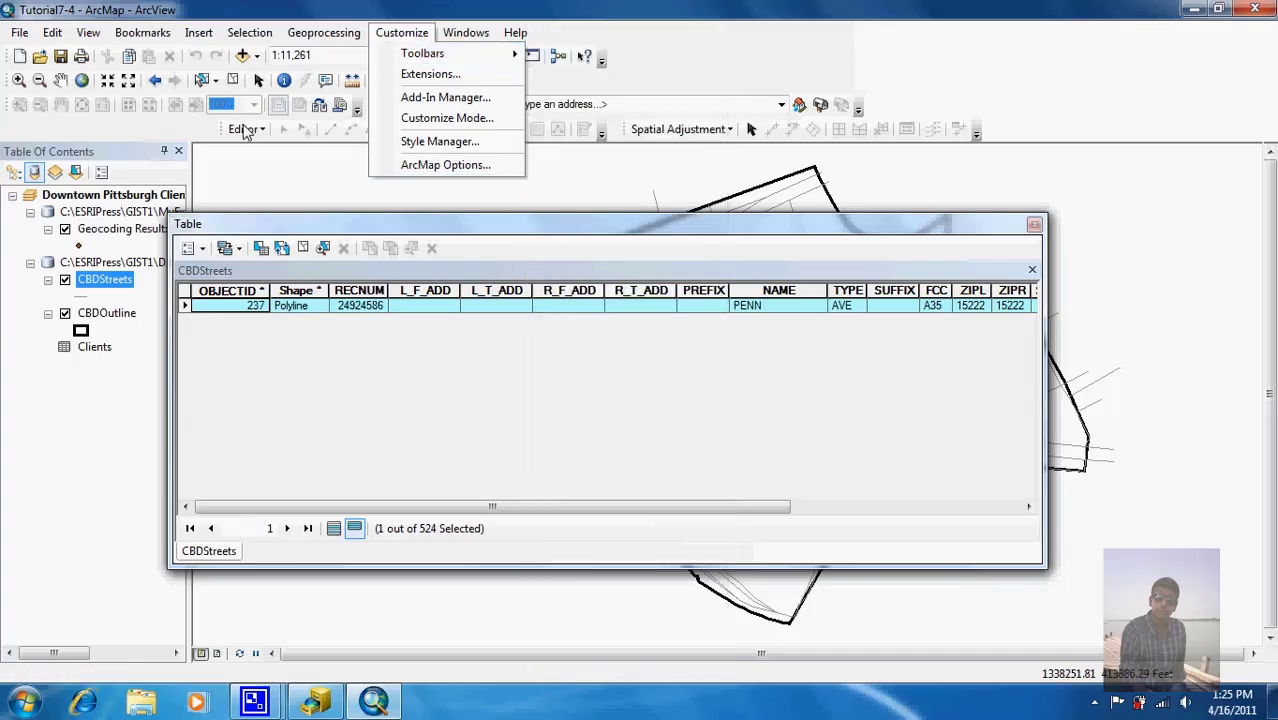
{"action": "left_click", "coordinate": [243, 129]}
{"action": "left_click", "coordinate": [254, 150]}
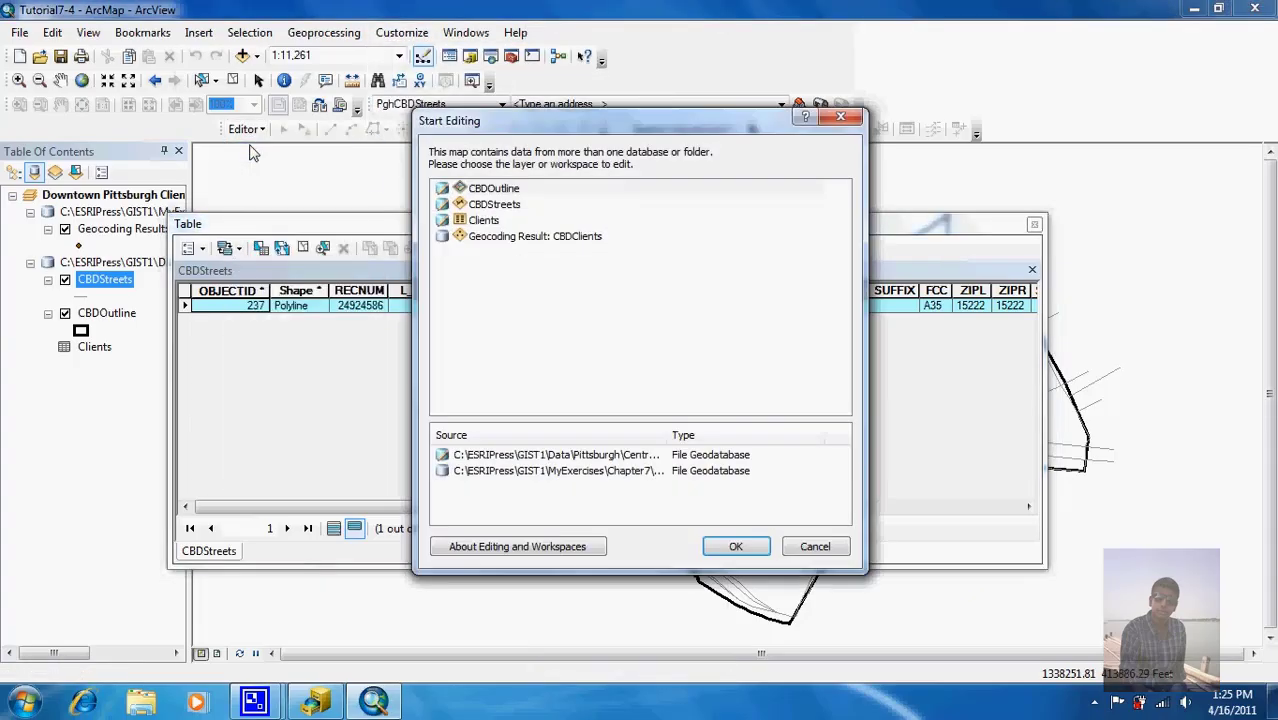
{"action": "left_click", "coordinate": [492, 205]}
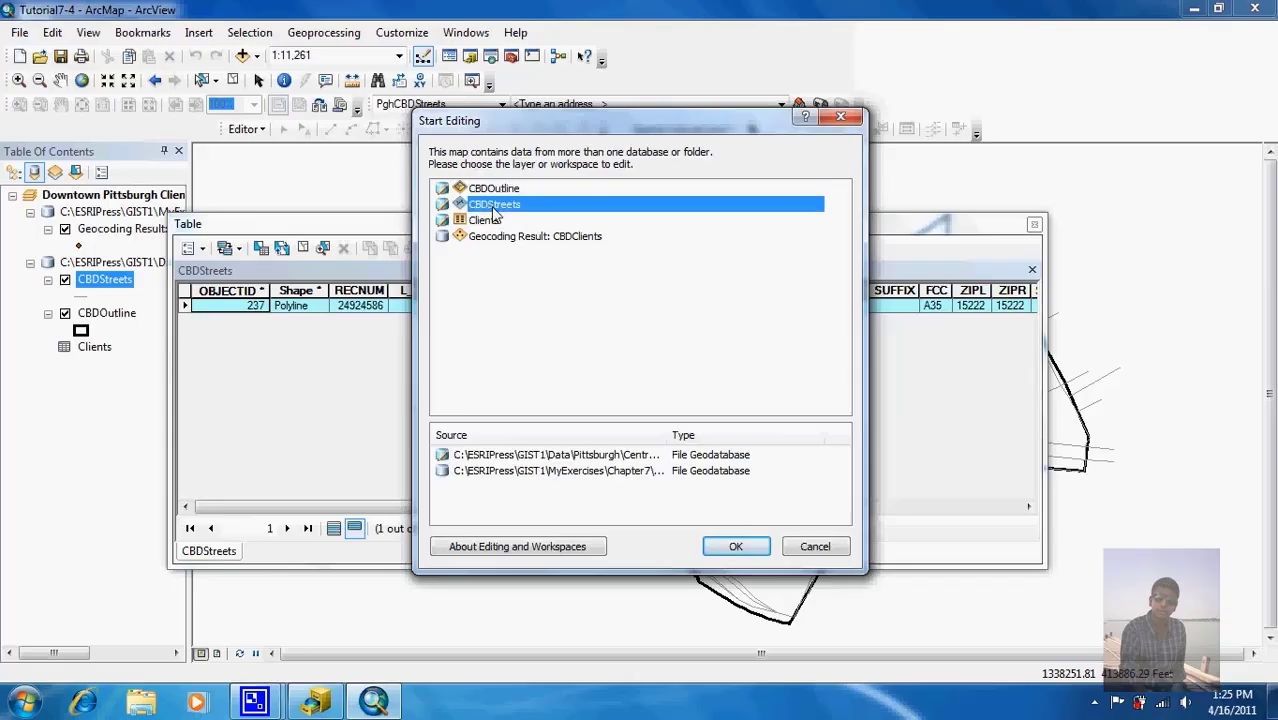
{"action": "left_click", "coordinate": [731, 546]}
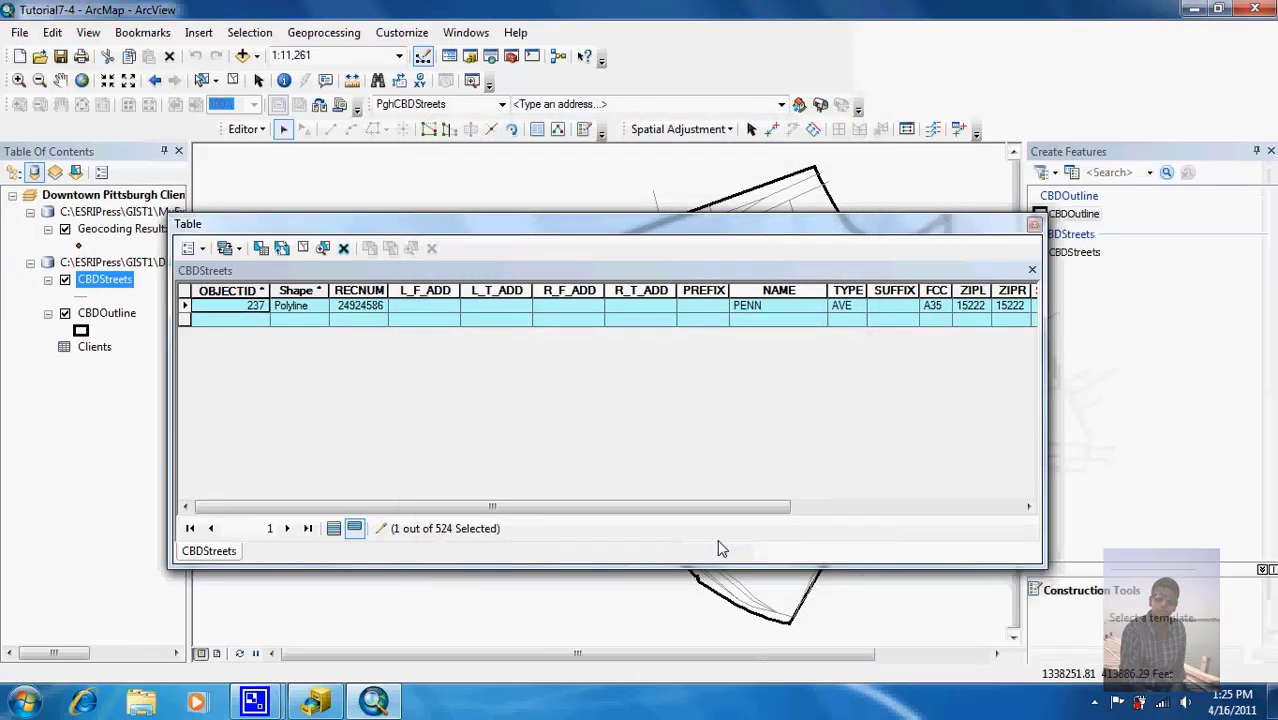
Step: Enter Penn Ave address ranges: L_F_ADD 498, L_T_ADD 474, R_F_ADD 499, R_T_ADD 475
{"action": "left_click", "coordinate": [436, 308]}
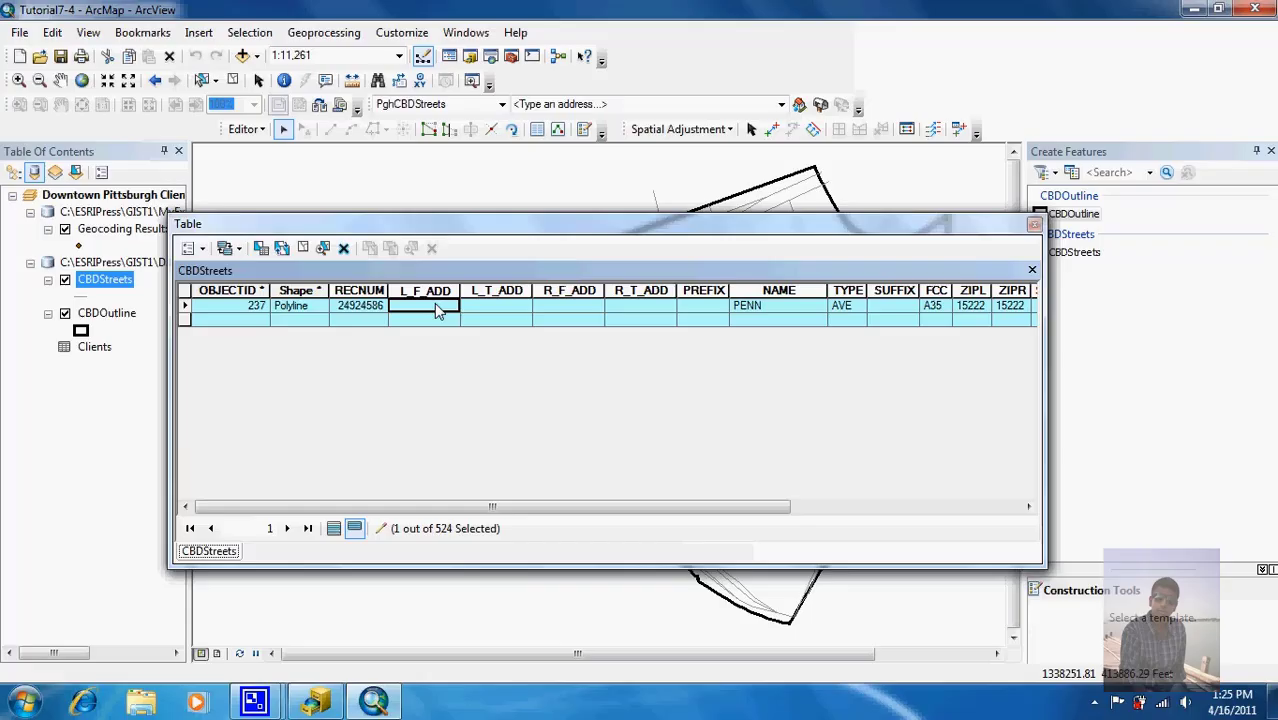
{"action": "type", "text": "498"}
{"action": "key", "text": "Tab"}
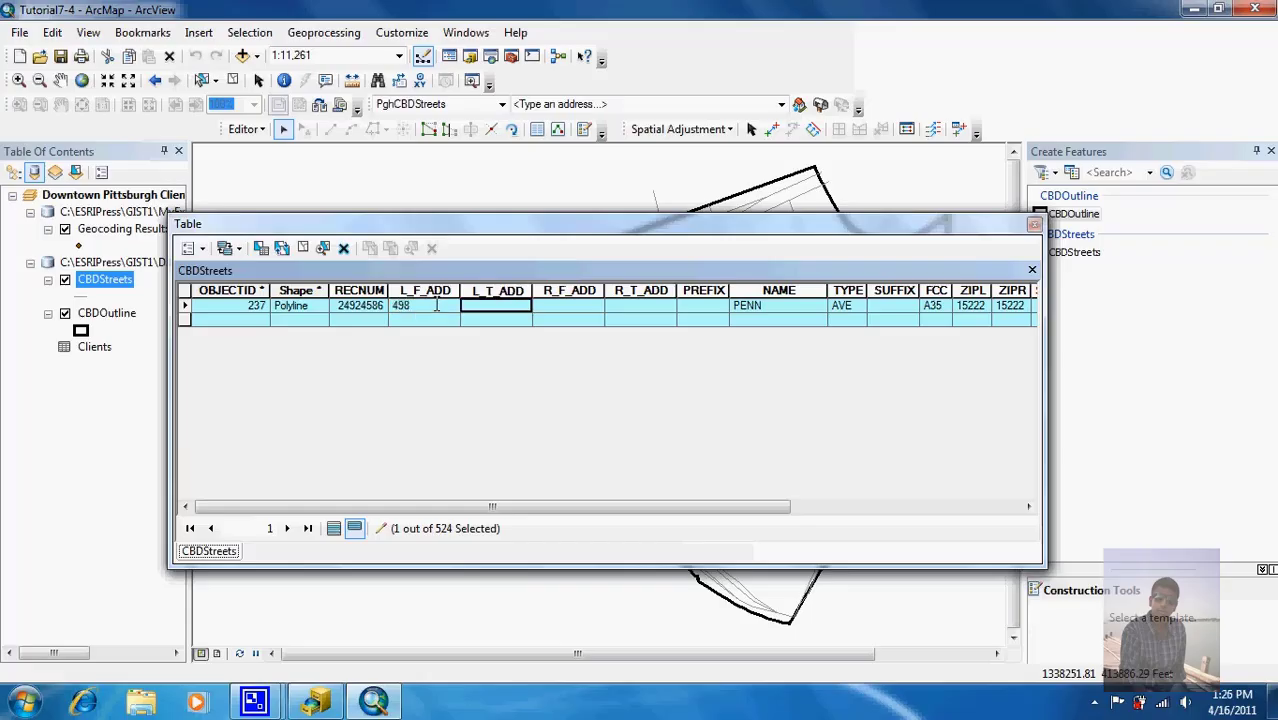
{"action": "type", "text": "474"}
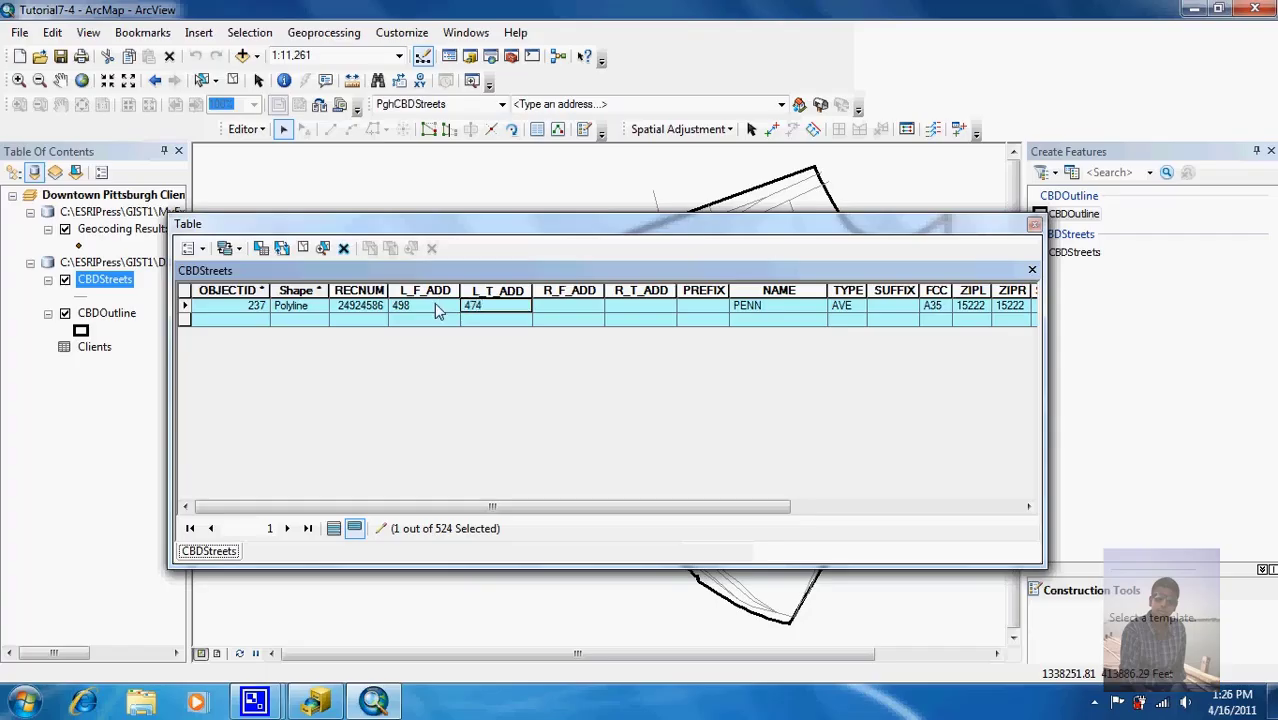
{"action": "key", "text": "Tab"}
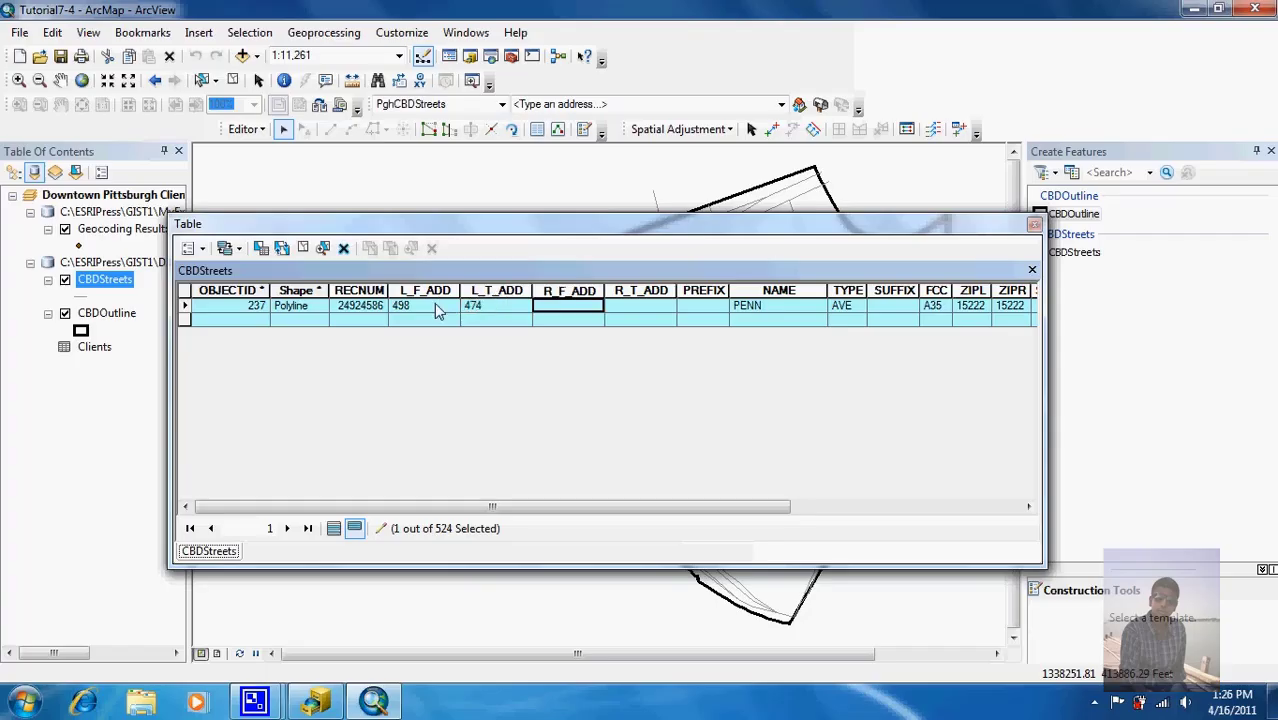
{"action": "type", "text": "499"}
{"action": "key", "text": "Tab"}
{"action": "type", "text": "475"}
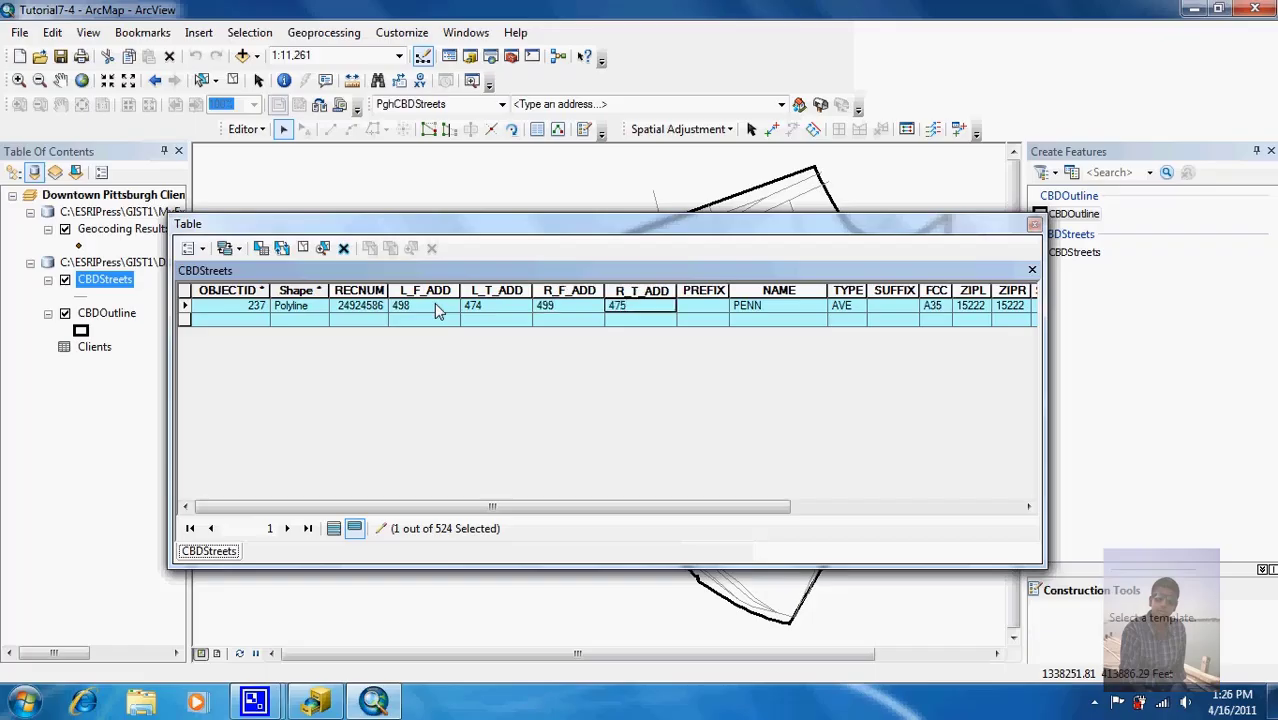
{"action": "key", "text": "Tab"}
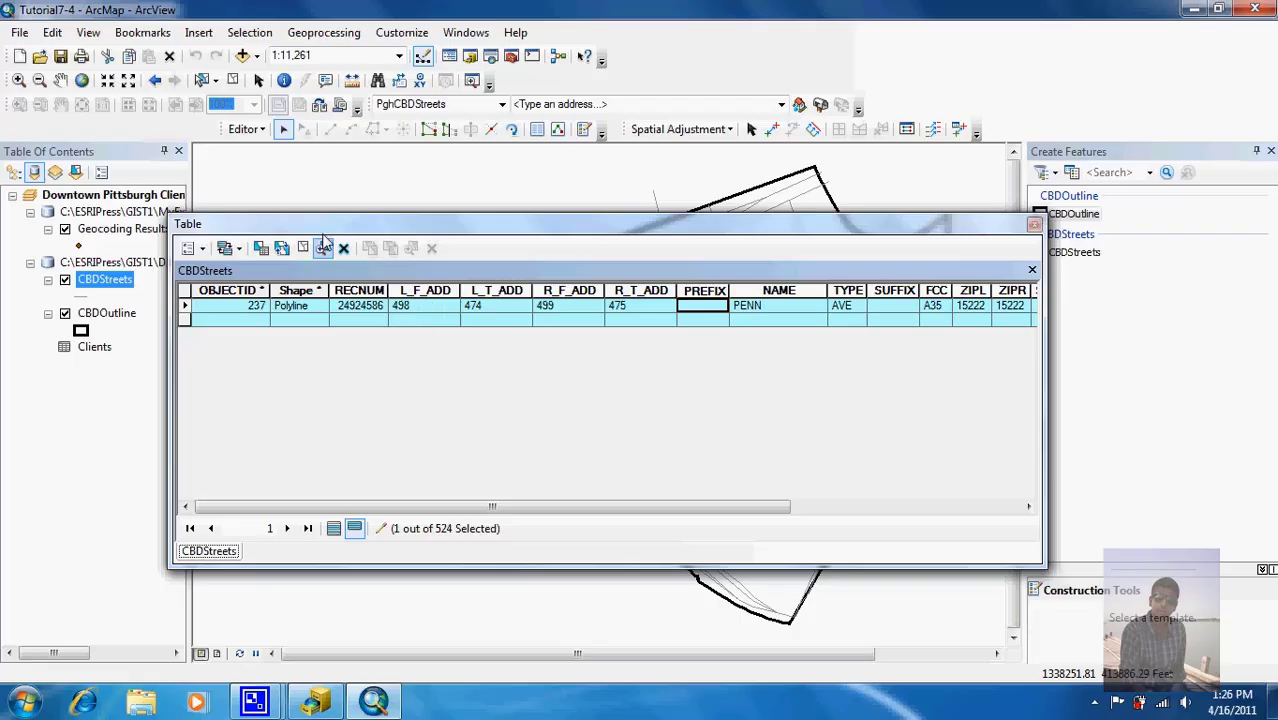
{"action": "left_click", "coordinate": [255, 130]}
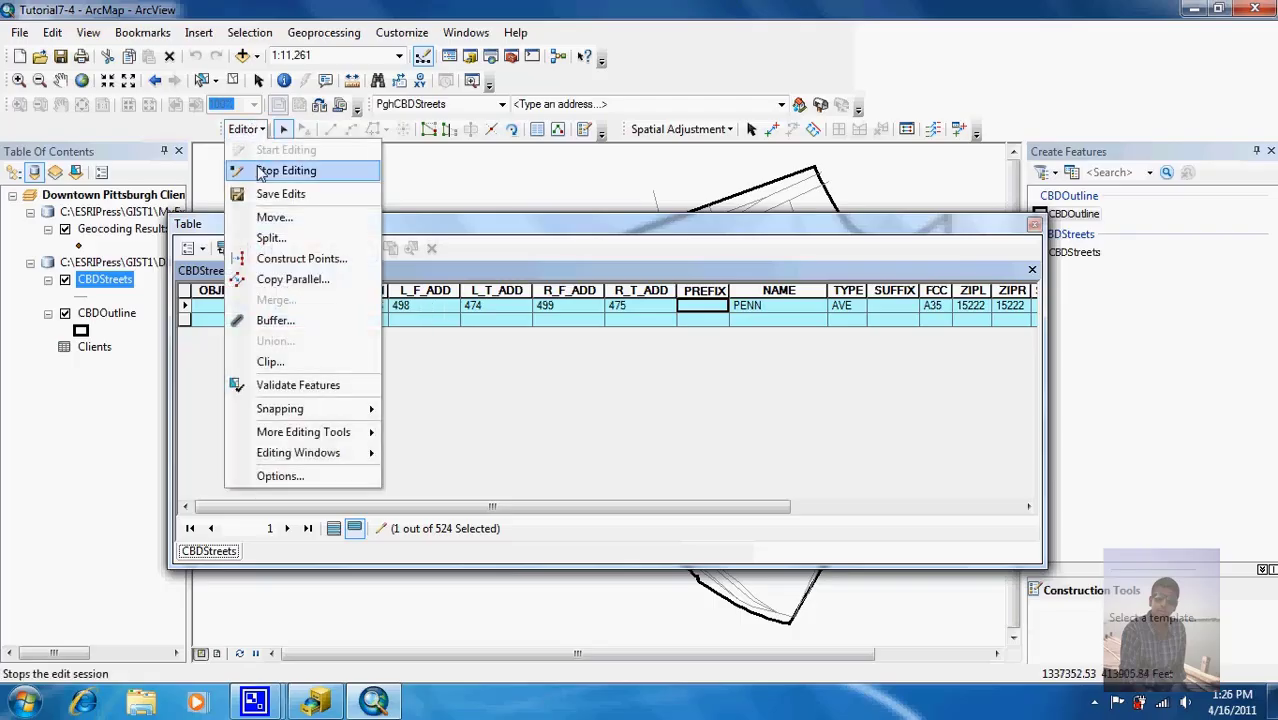
Step: Stop editing, saving the address edits, and list all CBDStreets records again
{"action": "left_click", "coordinate": [268, 171]}
{"action": "left_click", "coordinate": [563, 410]}
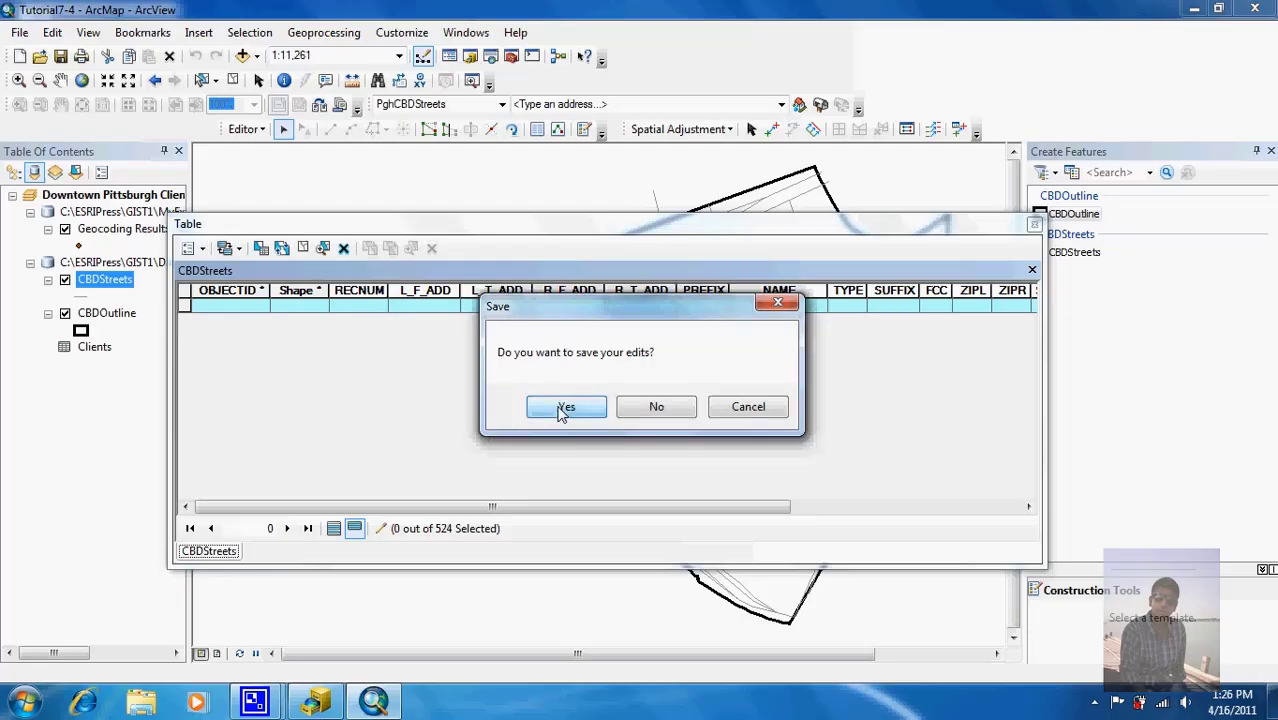
{"action": "left_click", "coordinate": [334, 528]}
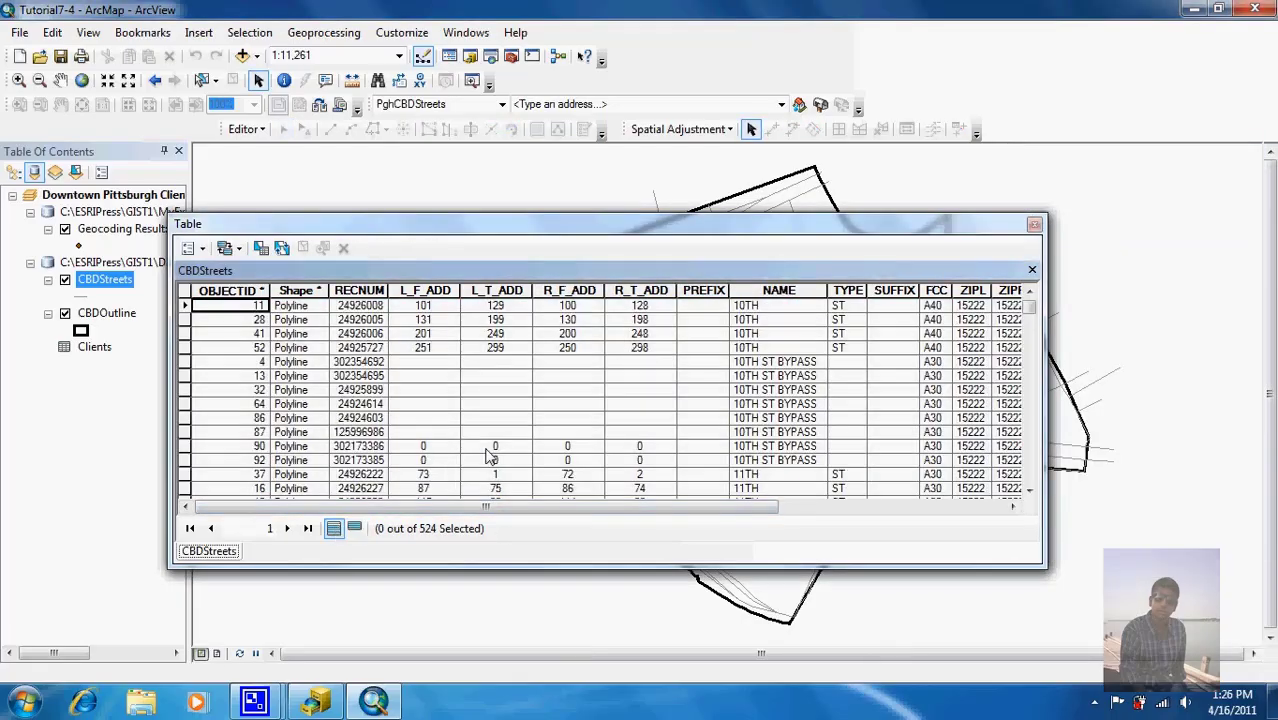
Step: Check the Liberty Ave and Penn Ave segments on the map, then close the table and clear the selection
{"action": "left_click_drag", "start_coordinate": [950, 232], "coordinate": [972, 485]}
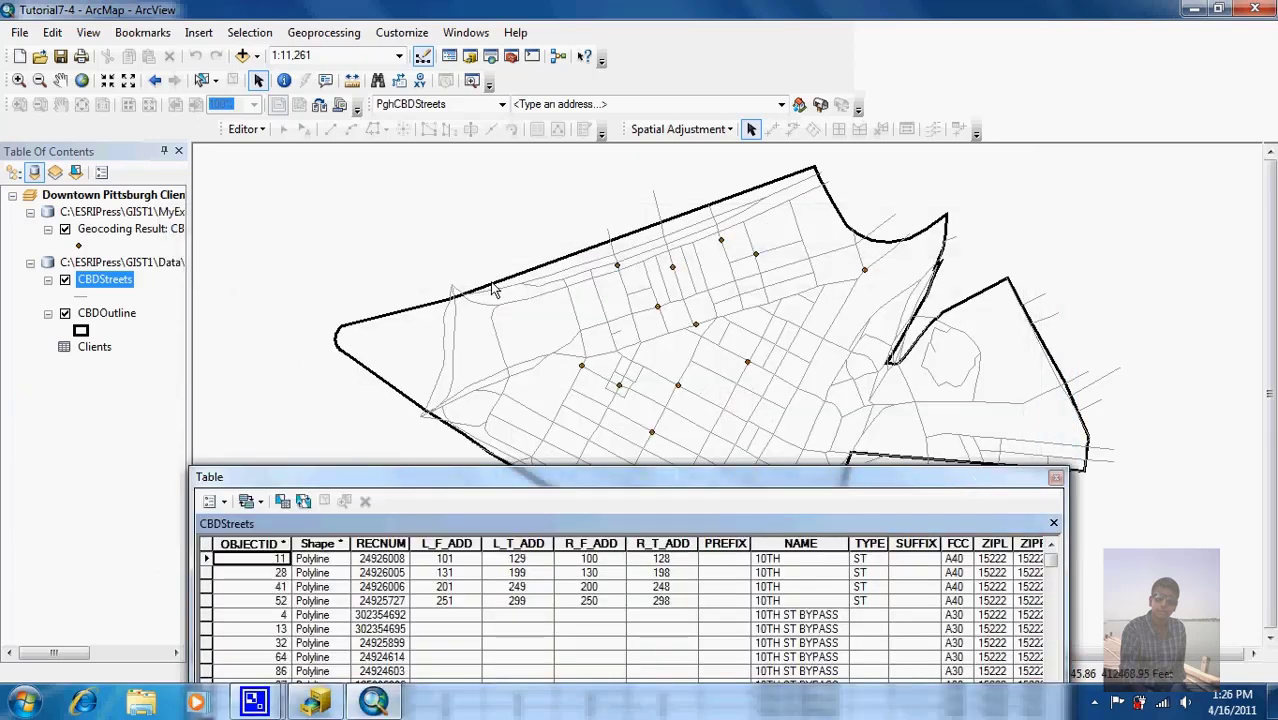
{"action": "left_click", "coordinate": [203, 84]}
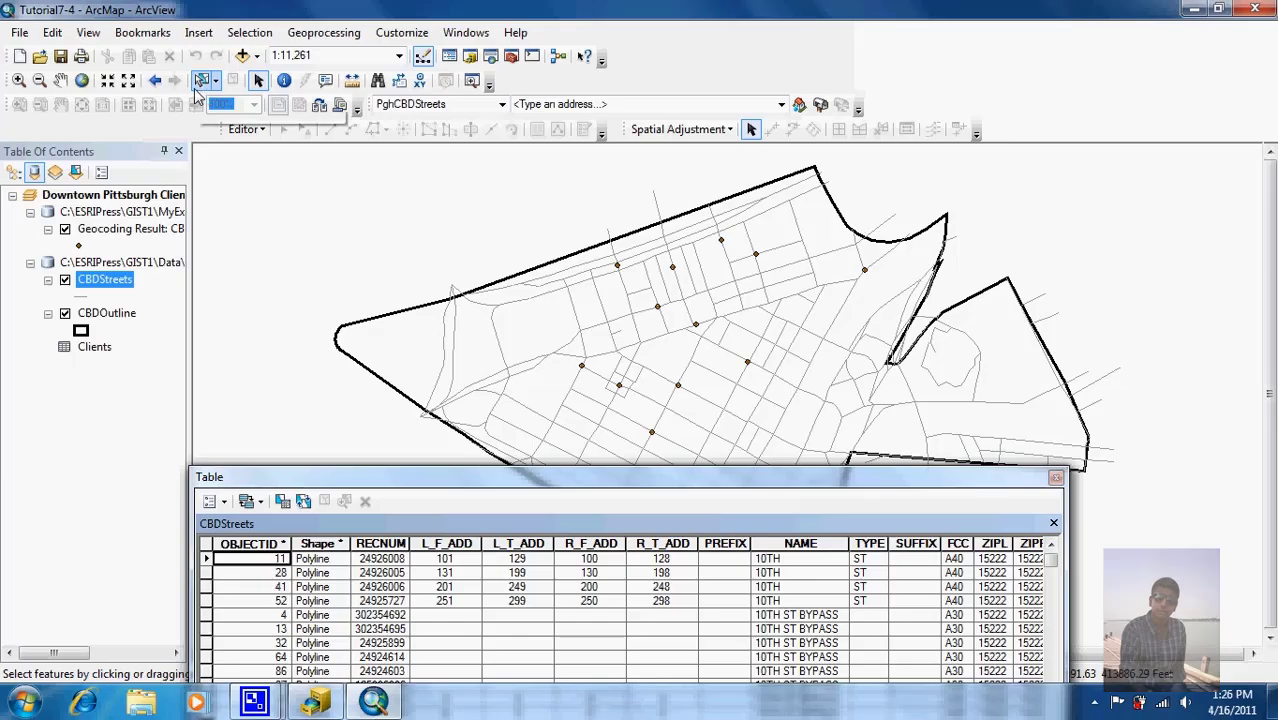
{"action": "left_click", "coordinate": [607, 363]}
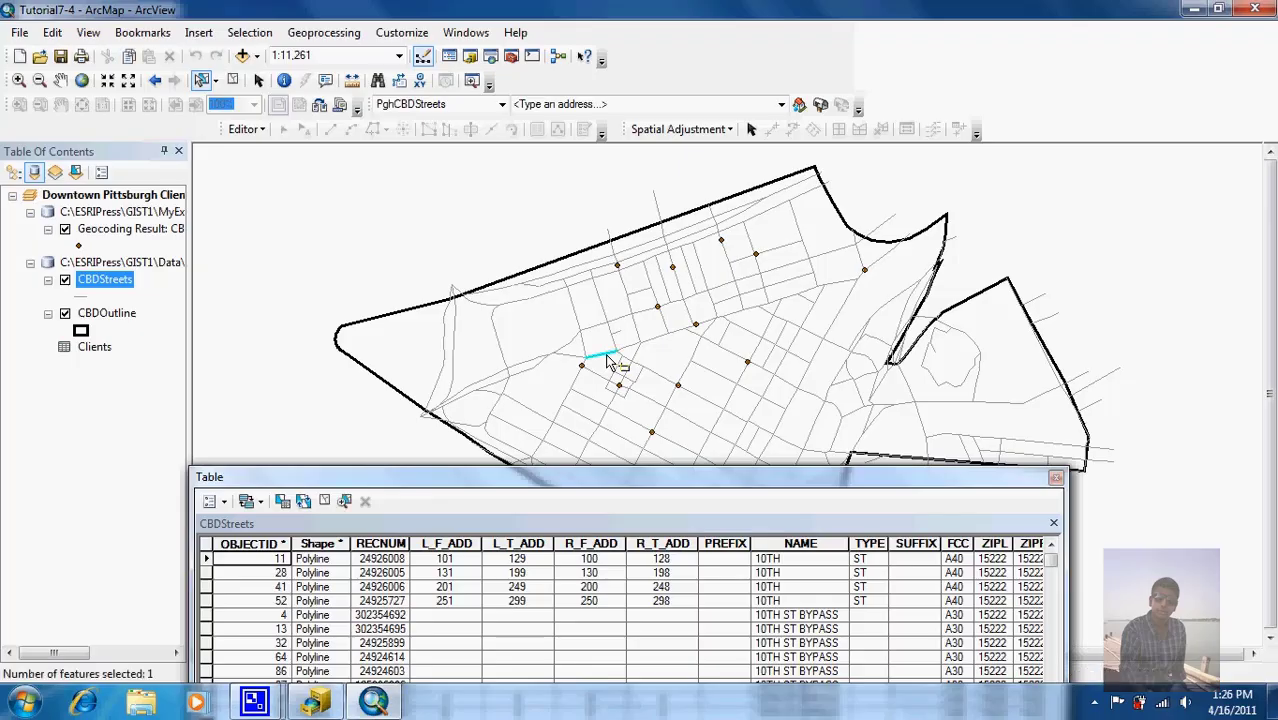
{"action": "left_click_drag", "start_coordinate": [585, 476], "coordinate": [602, 237]}
{"action": "left_click", "coordinate": [394, 540]}
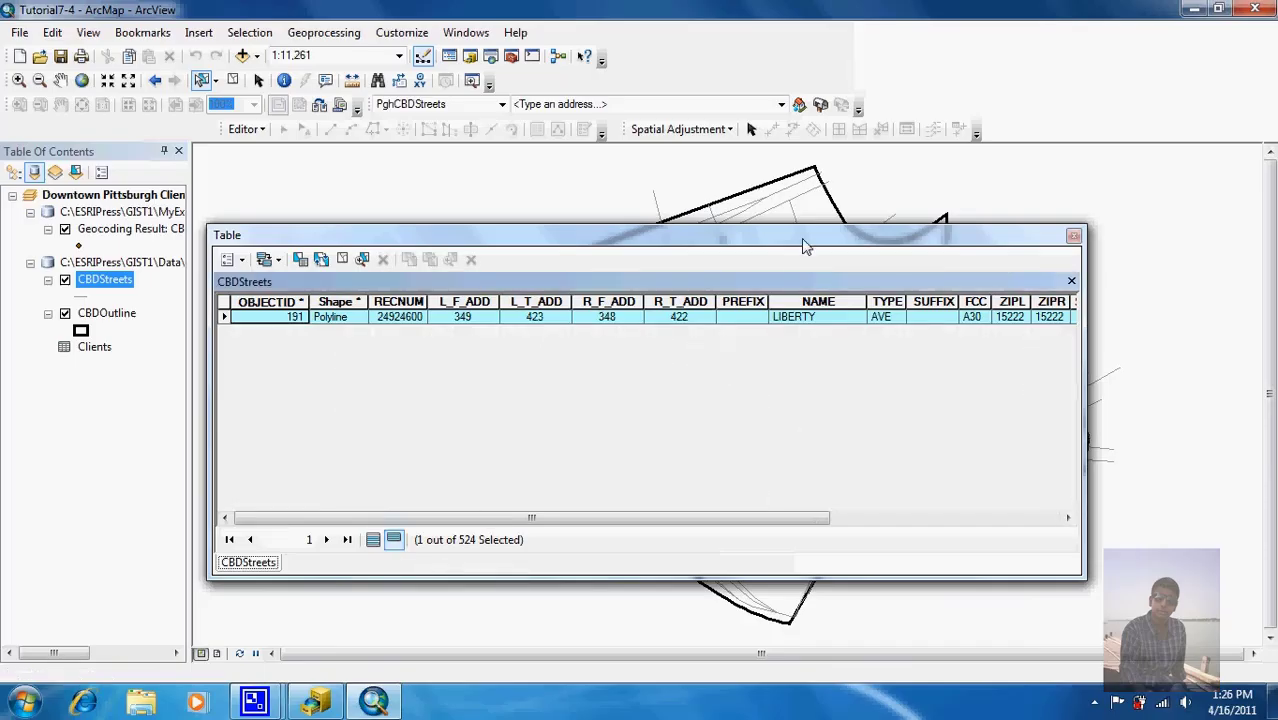
{"action": "left_click_drag", "start_coordinate": [801, 238], "coordinate": [697, 582]}
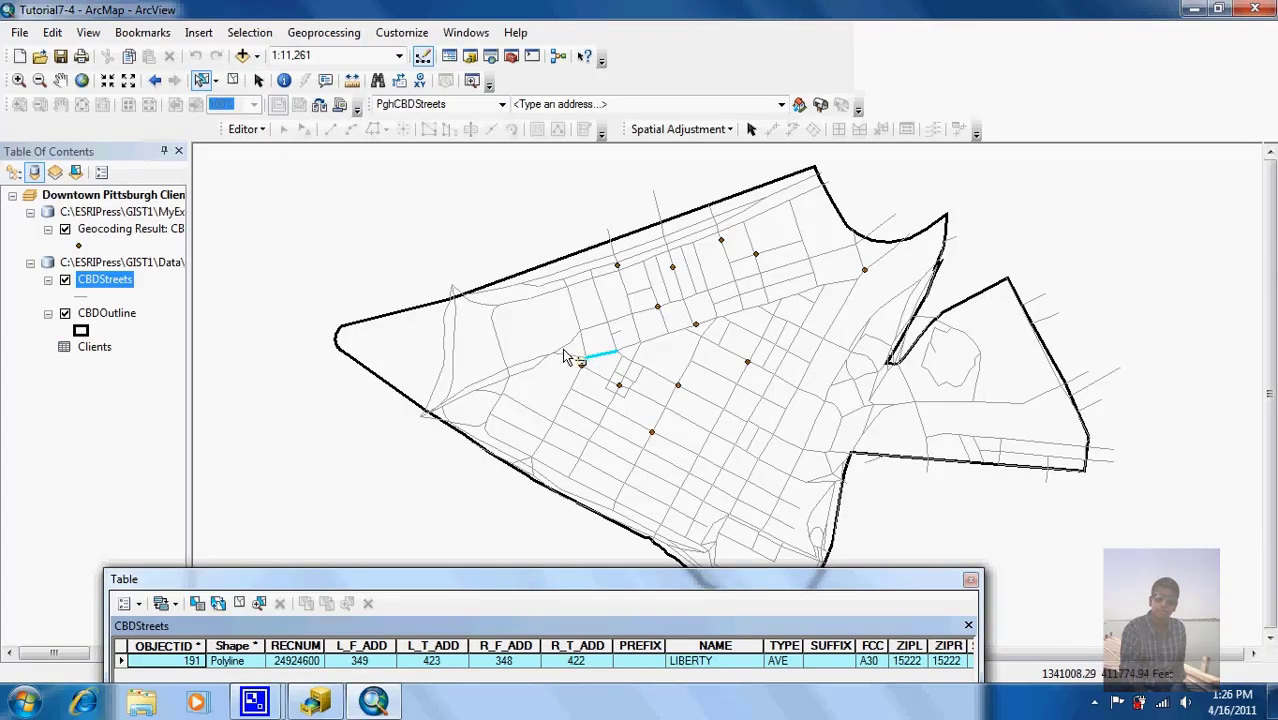
{"action": "left_click", "coordinate": [526, 368]}
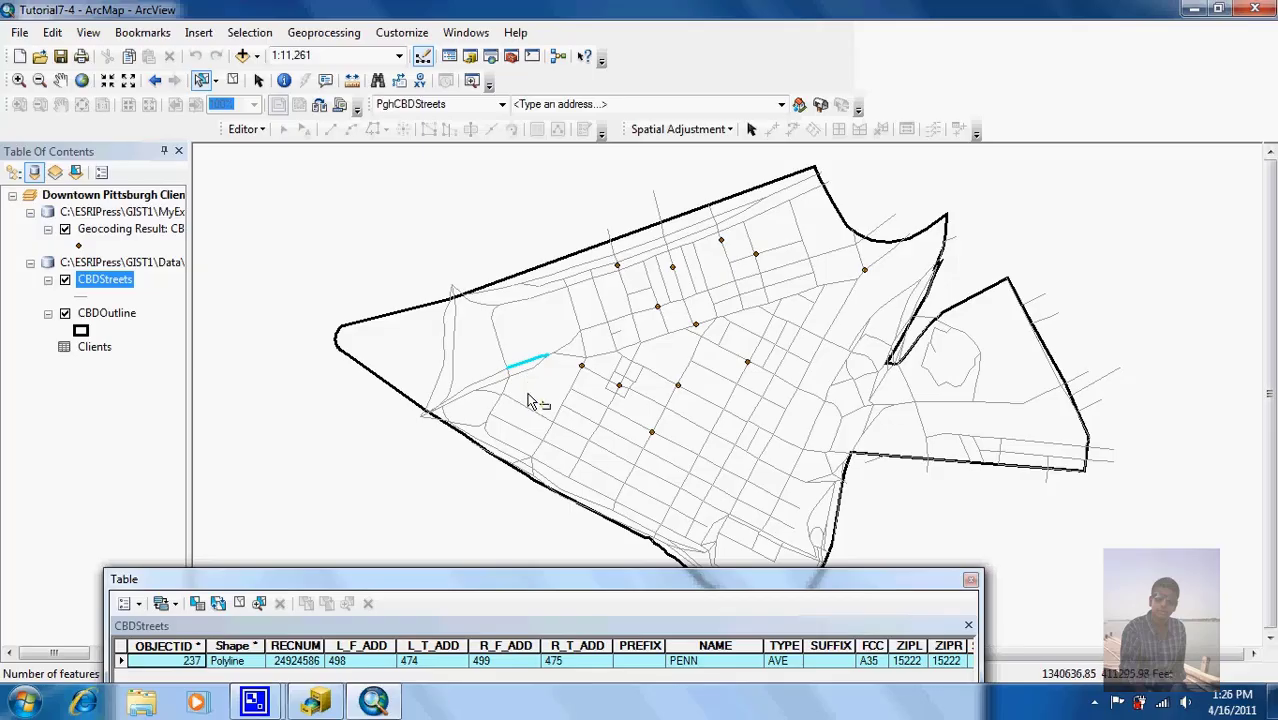
{"action": "left_click_drag", "start_coordinate": [523, 578], "coordinate": [524, 414]}
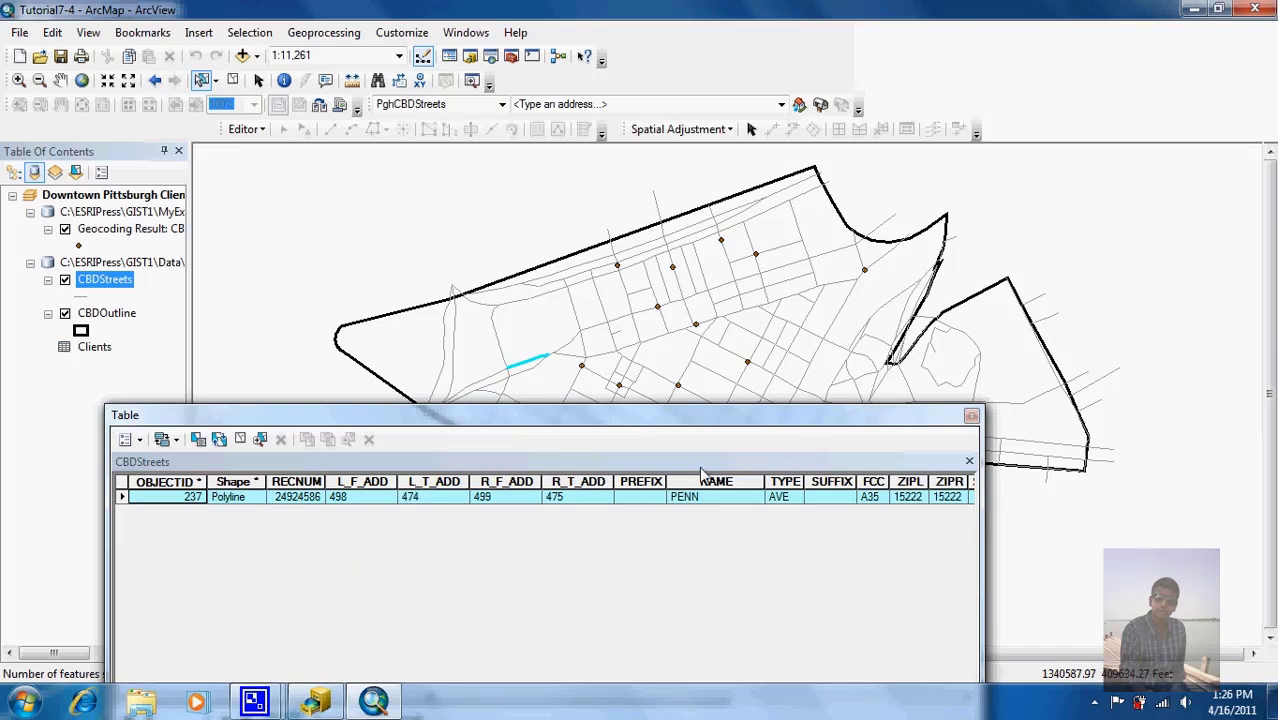
{"action": "left_click", "coordinate": [971, 416]}
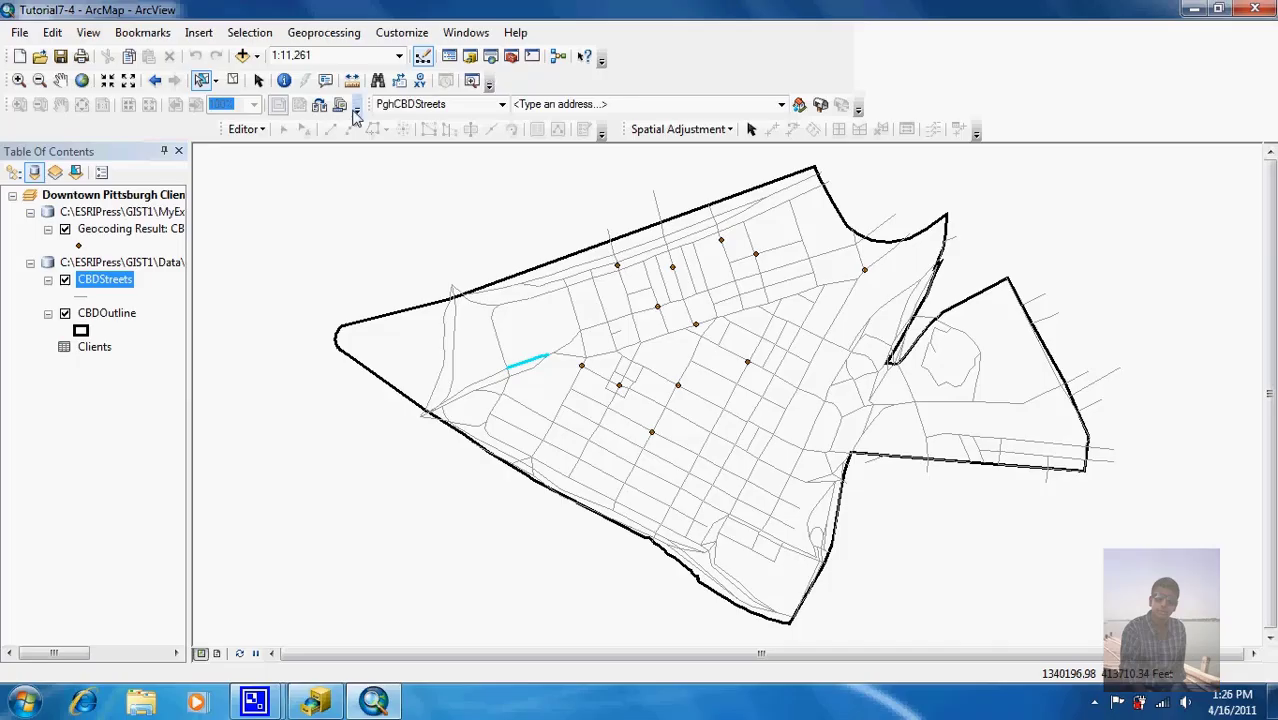
{"action": "left_click", "coordinate": [232, 80]}
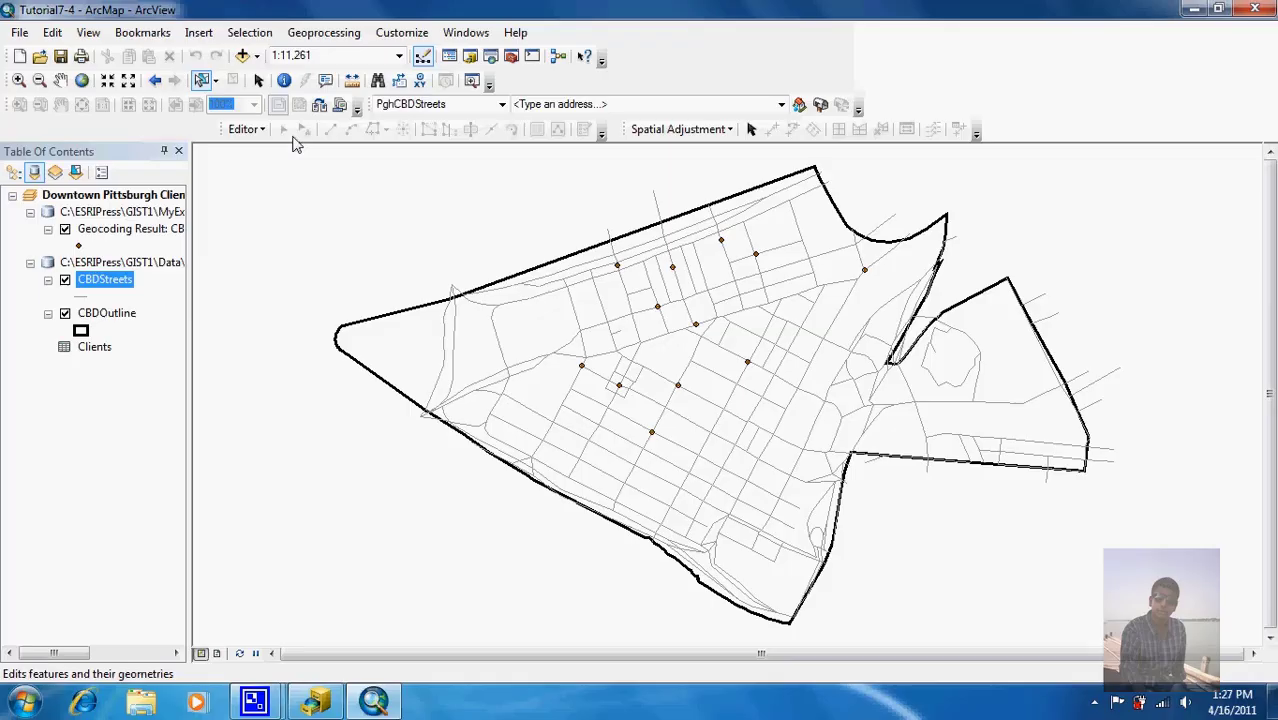
Step: Rebuild the PghCBDStreets address locator in Geocoding.gdb via ArcCatalog, then close ArcCatalog
{"action": "left_click", "coordinate": [318, 705]}
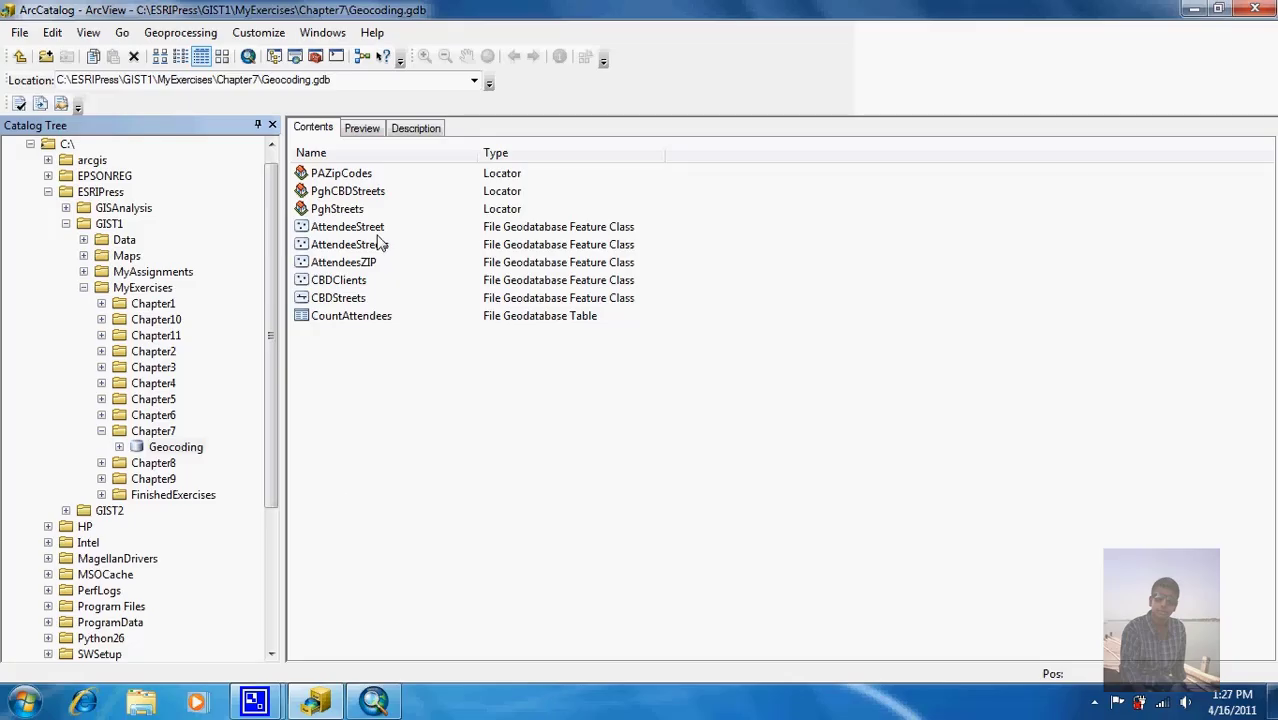
{"action": "left_click", "coordinate": [350, 195]}
{"action": "right_click", "coordinate": [350, 195]}
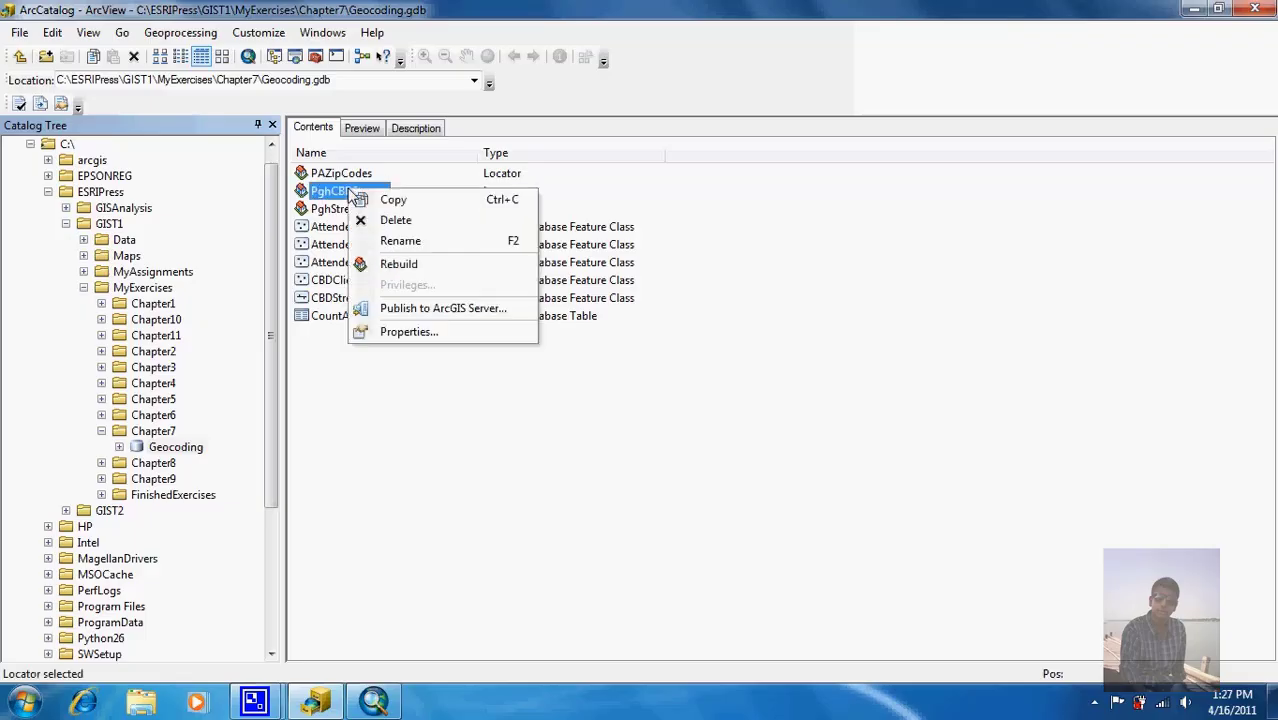
{"action": "left_click", "coordinate": [392, 268]}
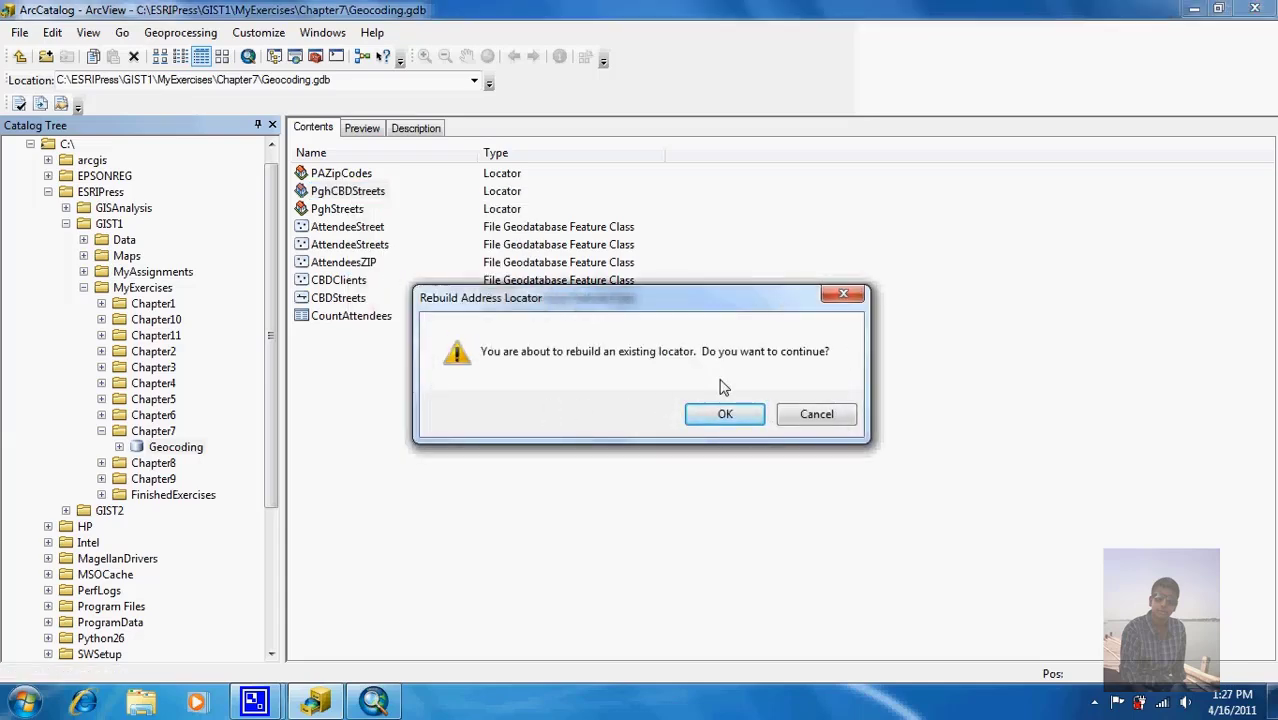
{"action": "left_click", "coordinate": [725, 417]}
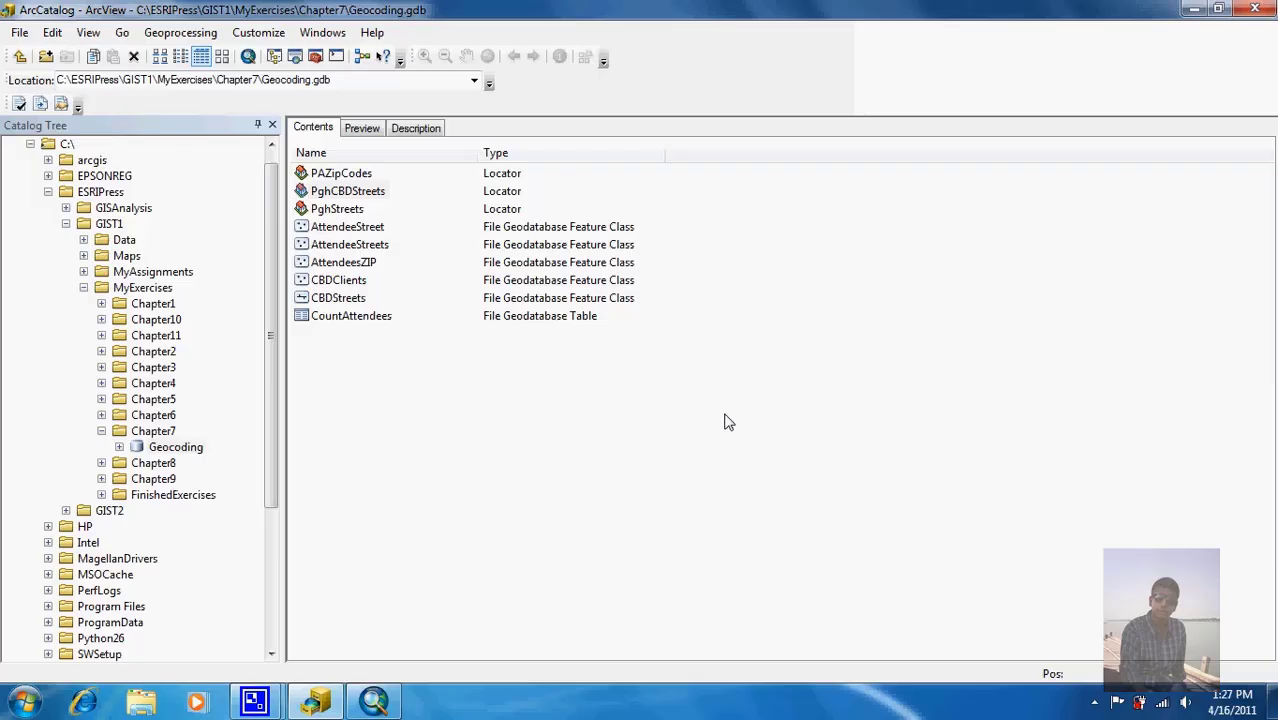
{"action": "left_click", "coordinate": [1252, 9]}
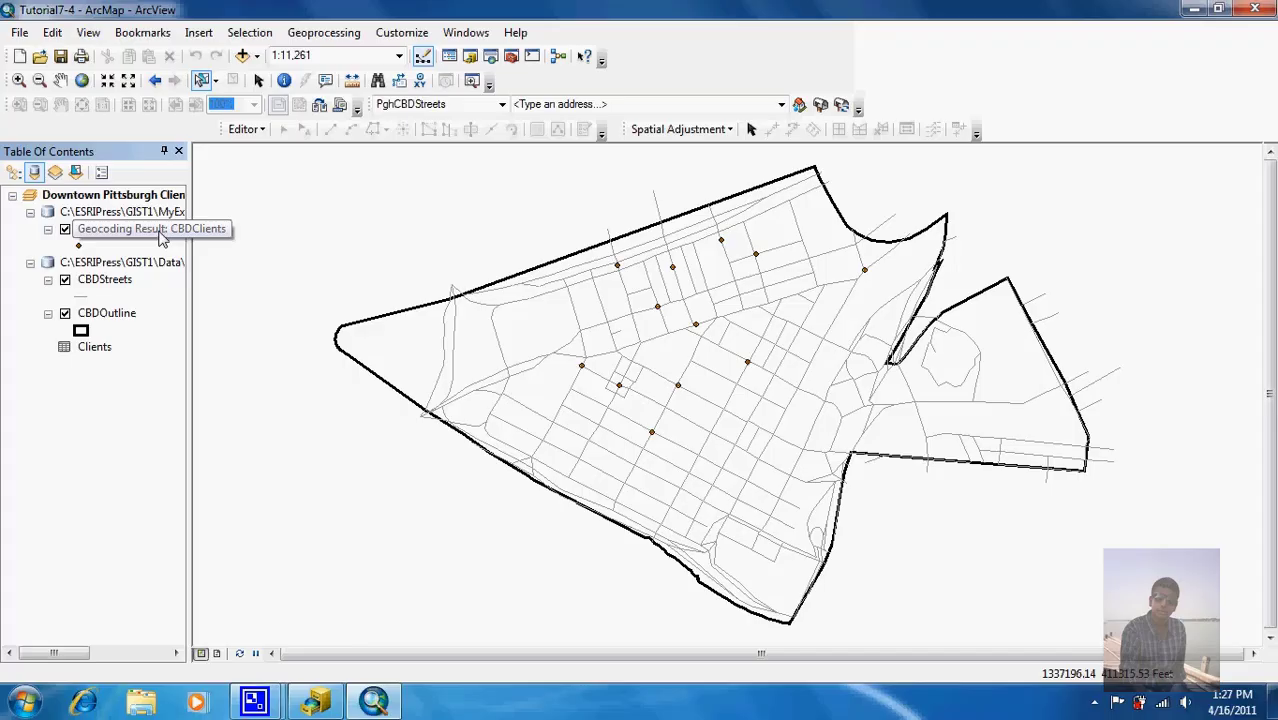
Step: Reopen Interactive Rematch for CBDClients, listing only the unmatched addresses
{"action": "left_click", "coordinate": [162, 232]}
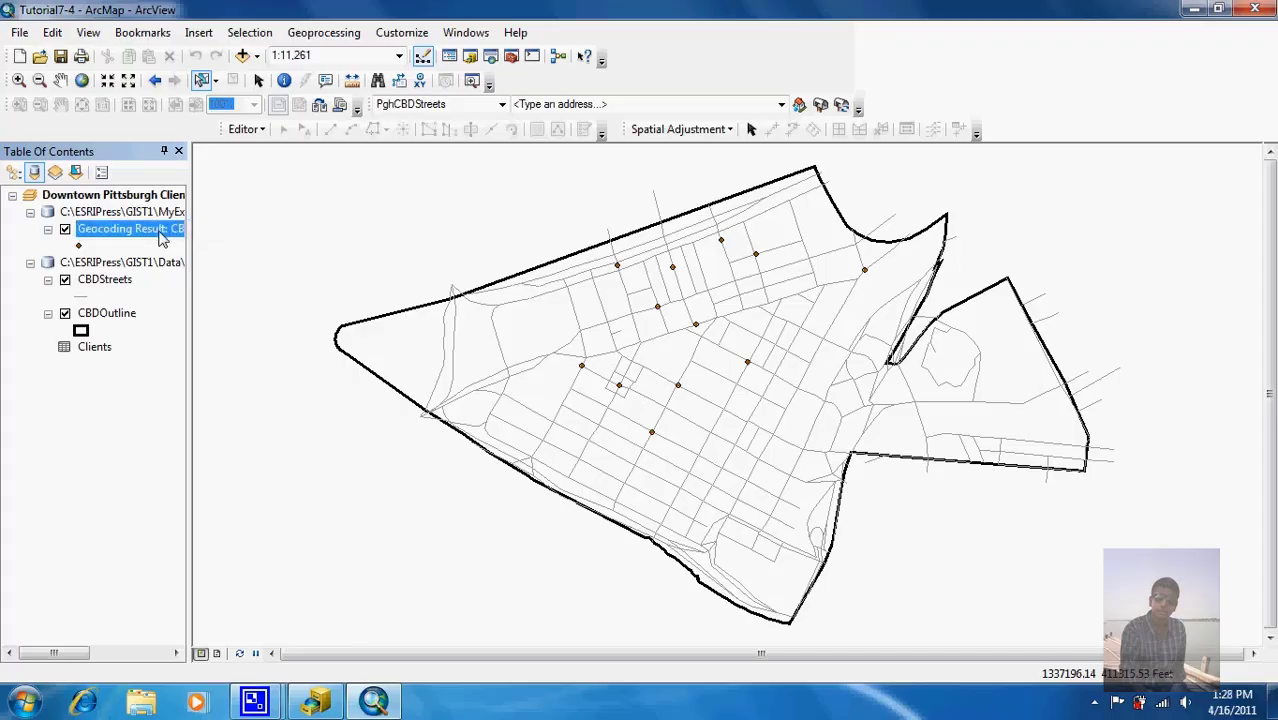
{"action": "left_click", "coordinate": [841, 106]}
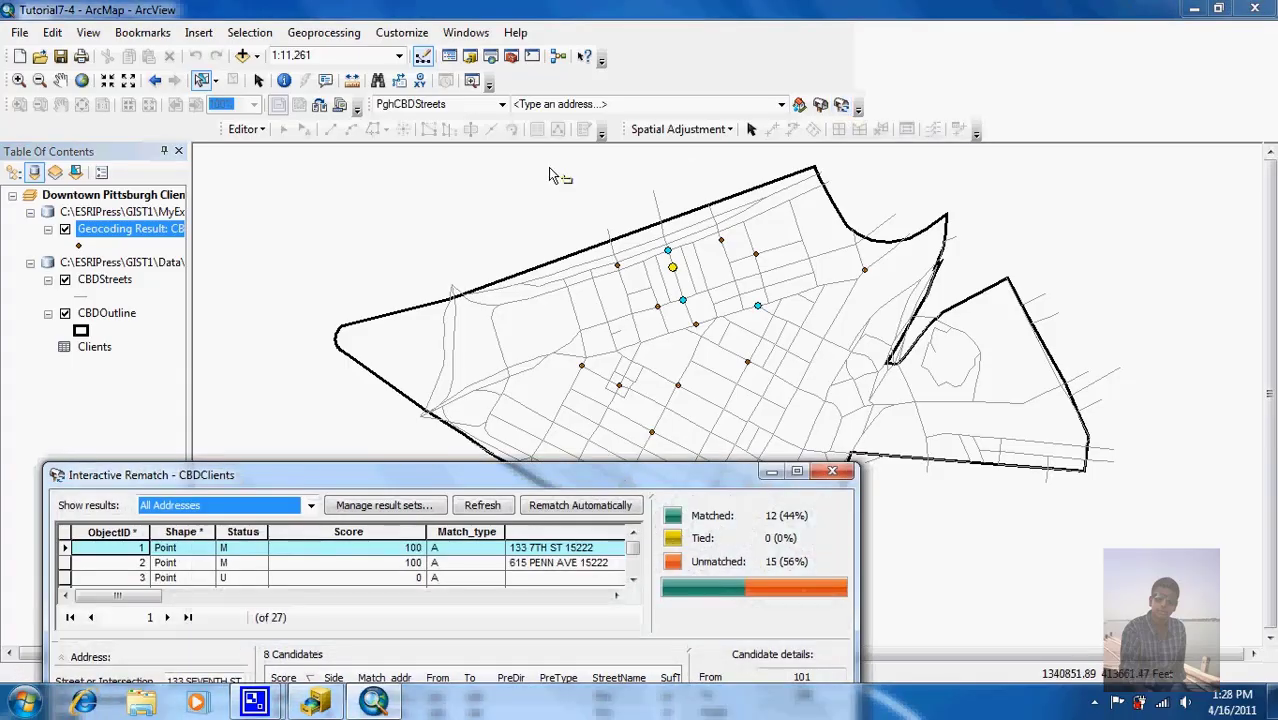
{"action": "left_click_drag", "start_coordinate": [376, 476], "coordinate": [432, 275]}
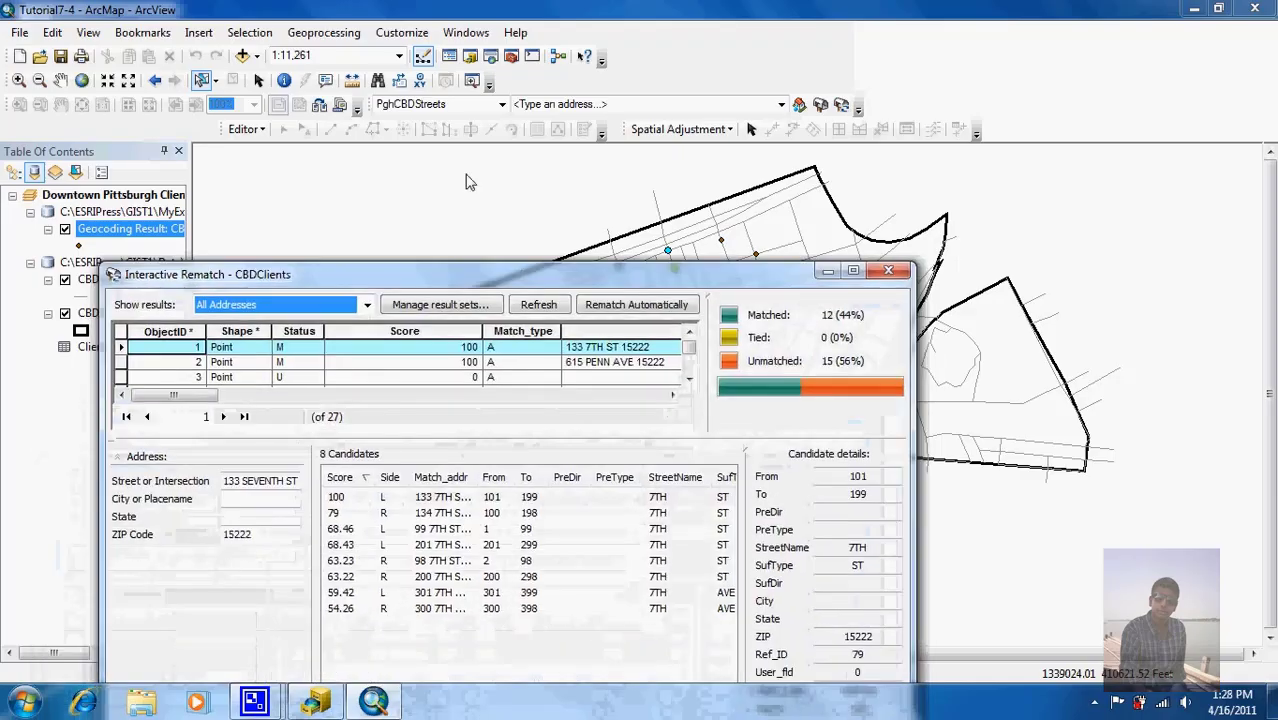
{"action": "left_click_drag", "start_coordinate": [470, 182], "coordinate": [492, 98]}
{"action": "left_click", "coordinate": [433, 131]}
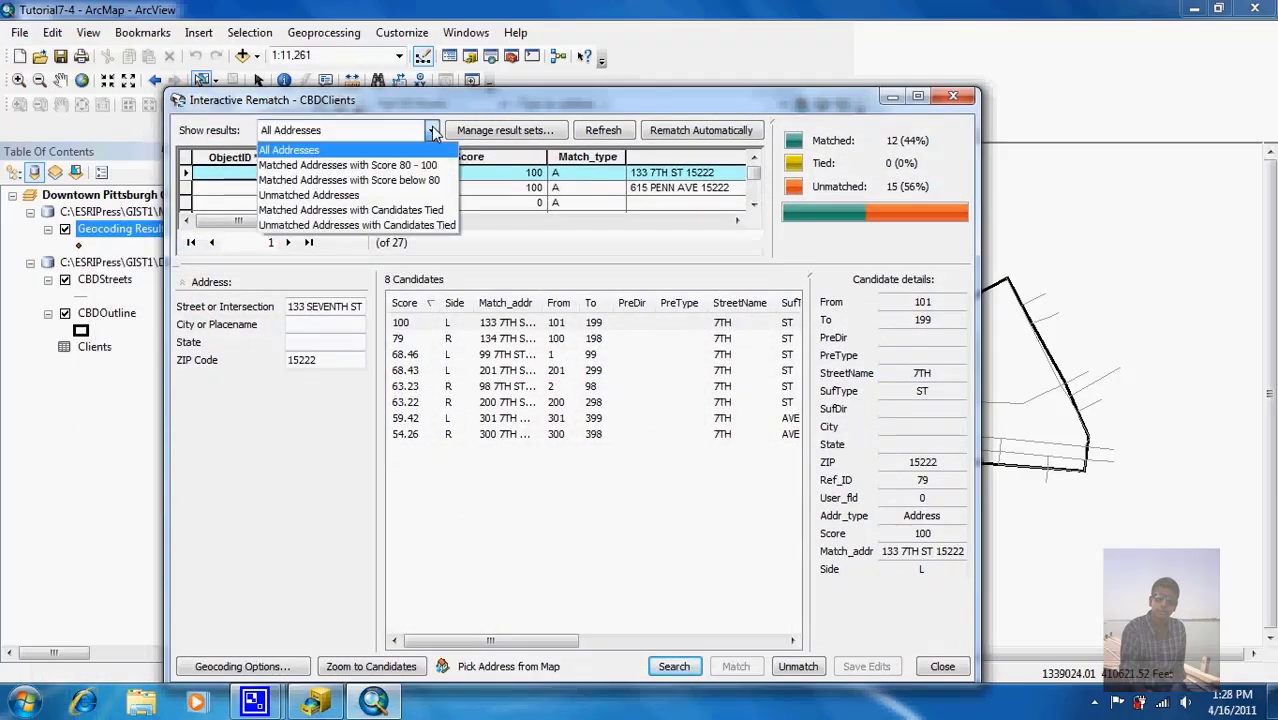
{"action": "left_click", "coordinate": [440, 195]}
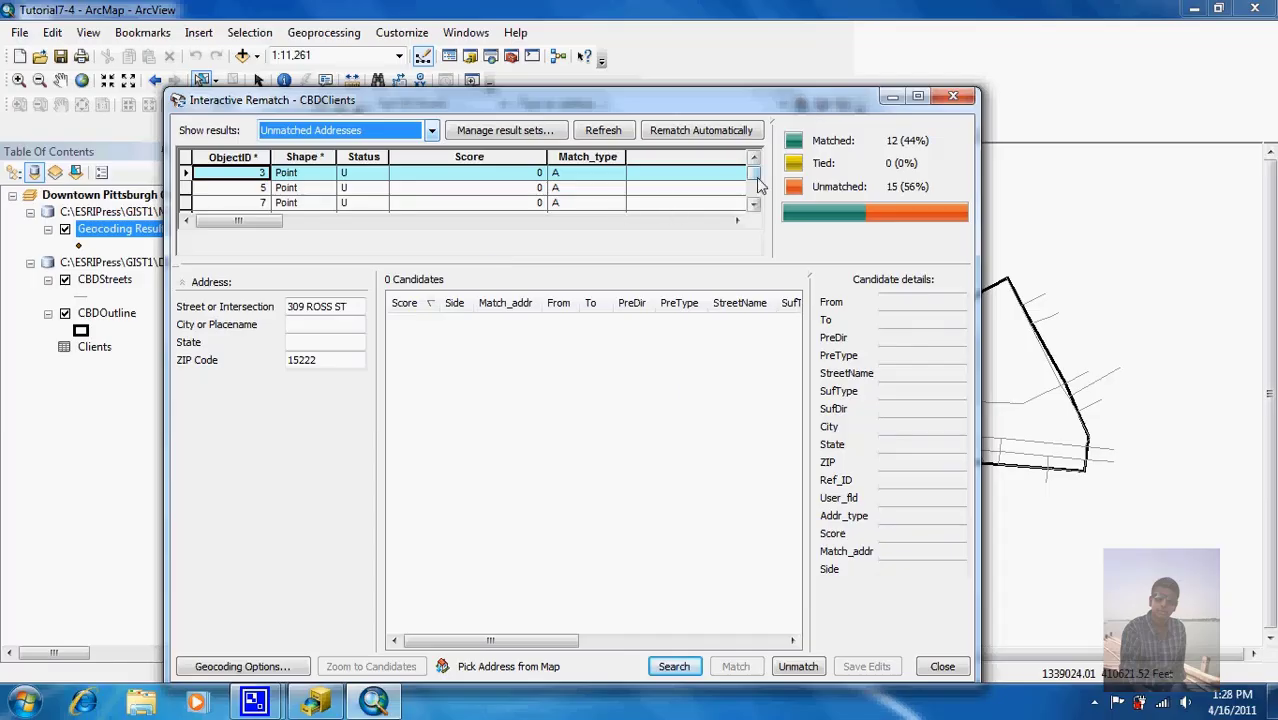
{"action": "left_click", "coordinate": [726, 221]}
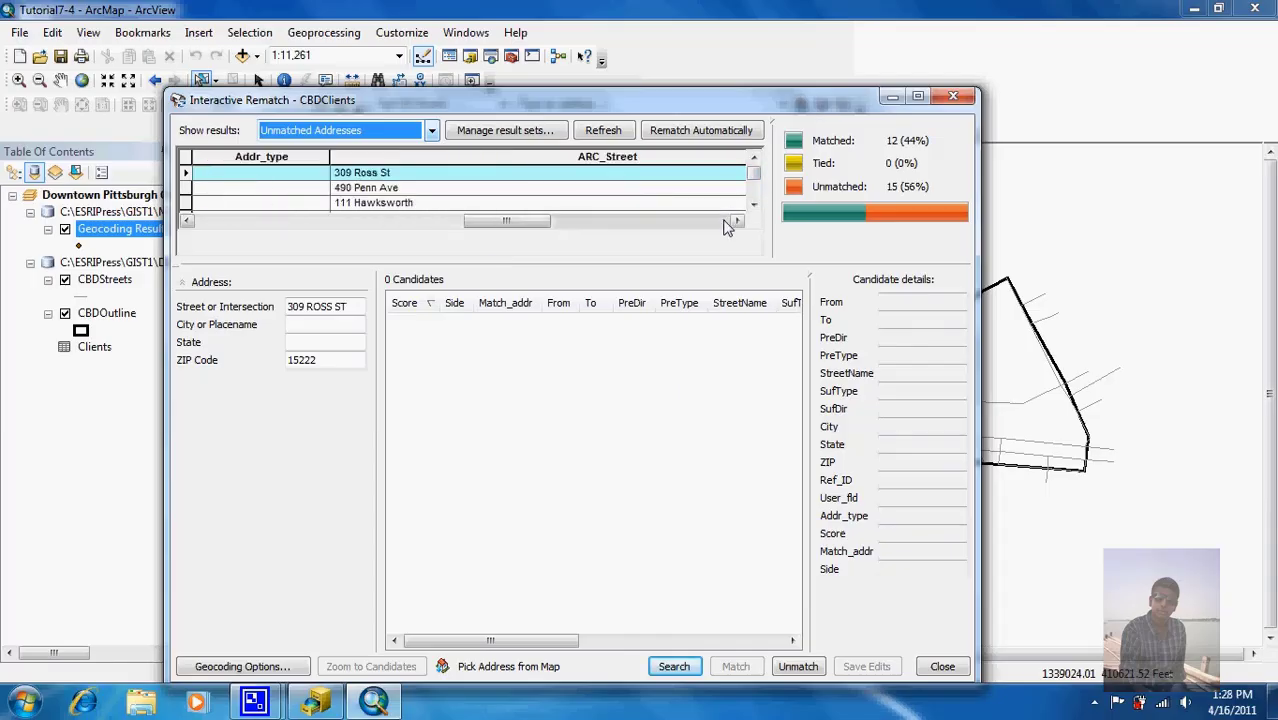
{"action": "left_click", "coordinate": [734, 221]}
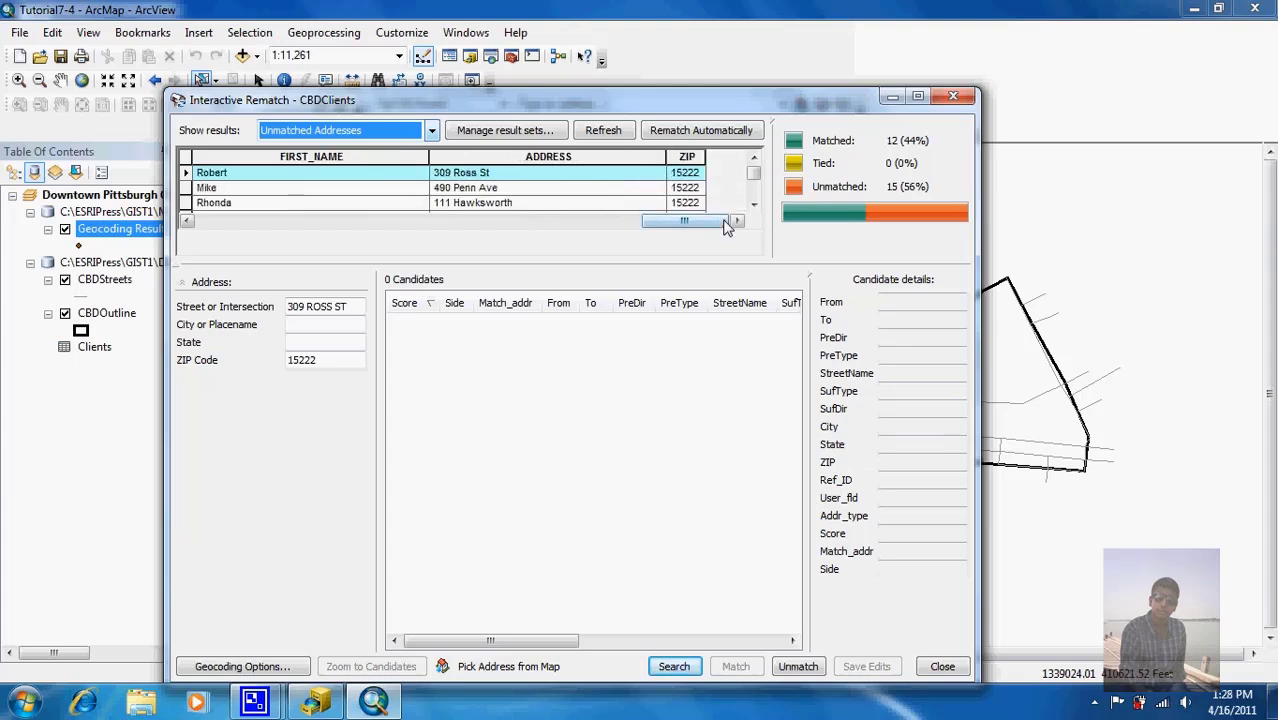
{"action": "right_click", "coordinate": [543, 160]}
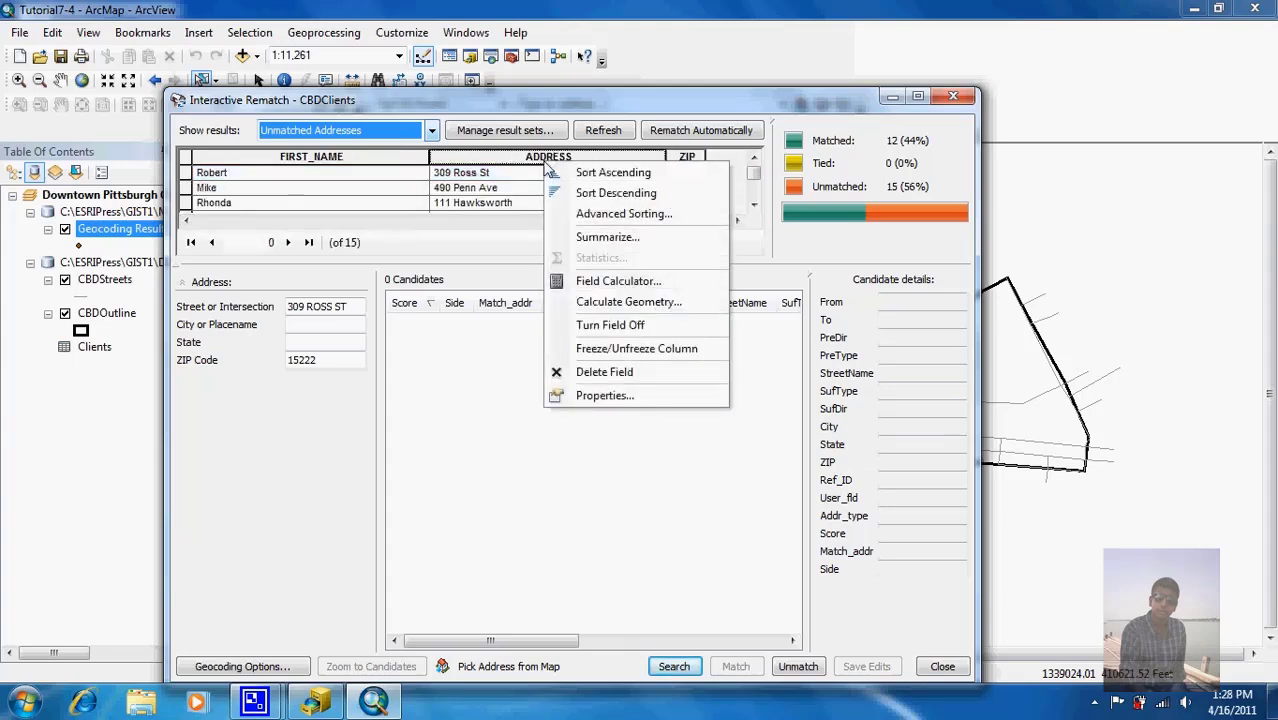
{"action": "left_click", "coordinate": [185, 190]}
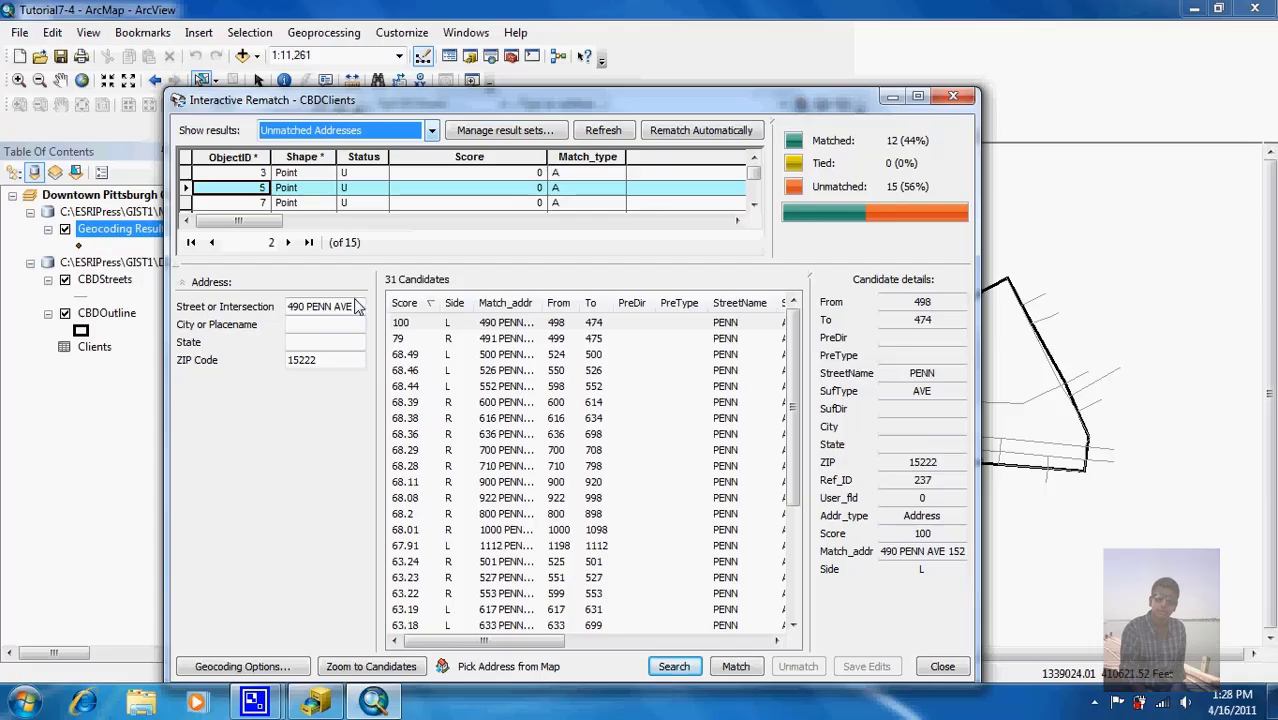
{"action": "left_click", "coordinate": [483, 325]}
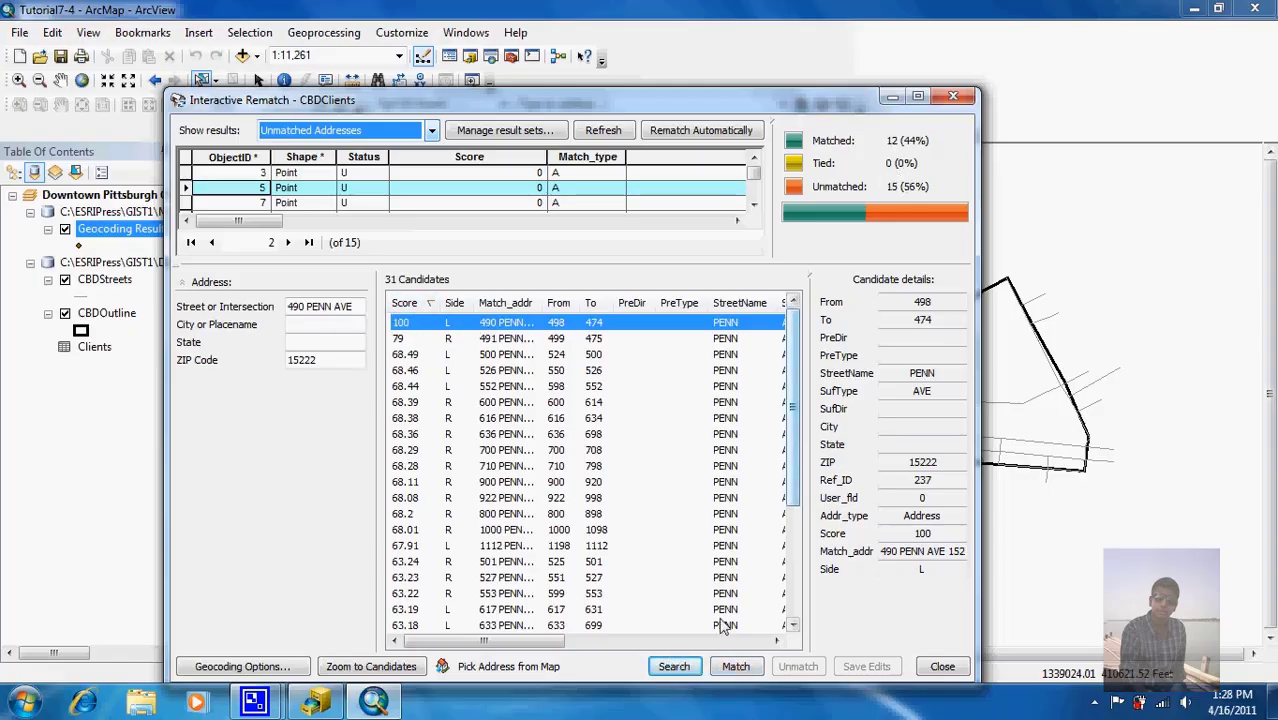
{"action": "left_click", "coordinate": [735, 667]}
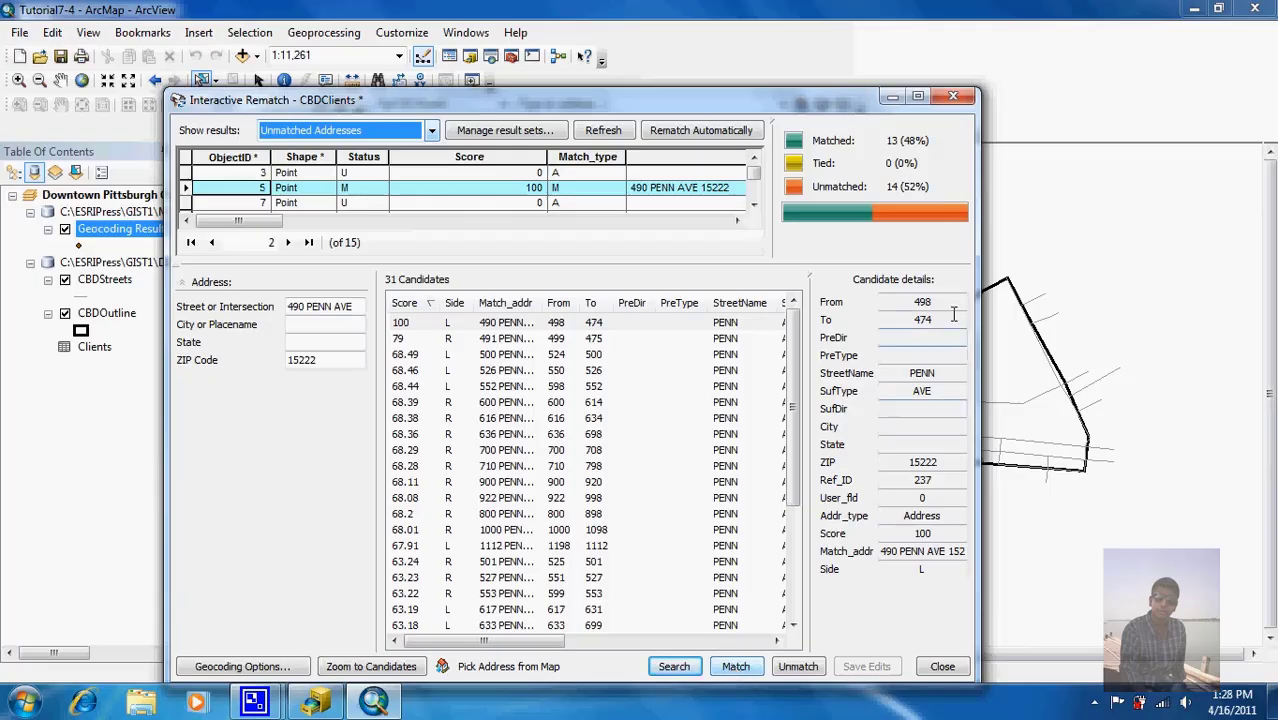
{"action": "left_click", "coordinate": [955, 97]}
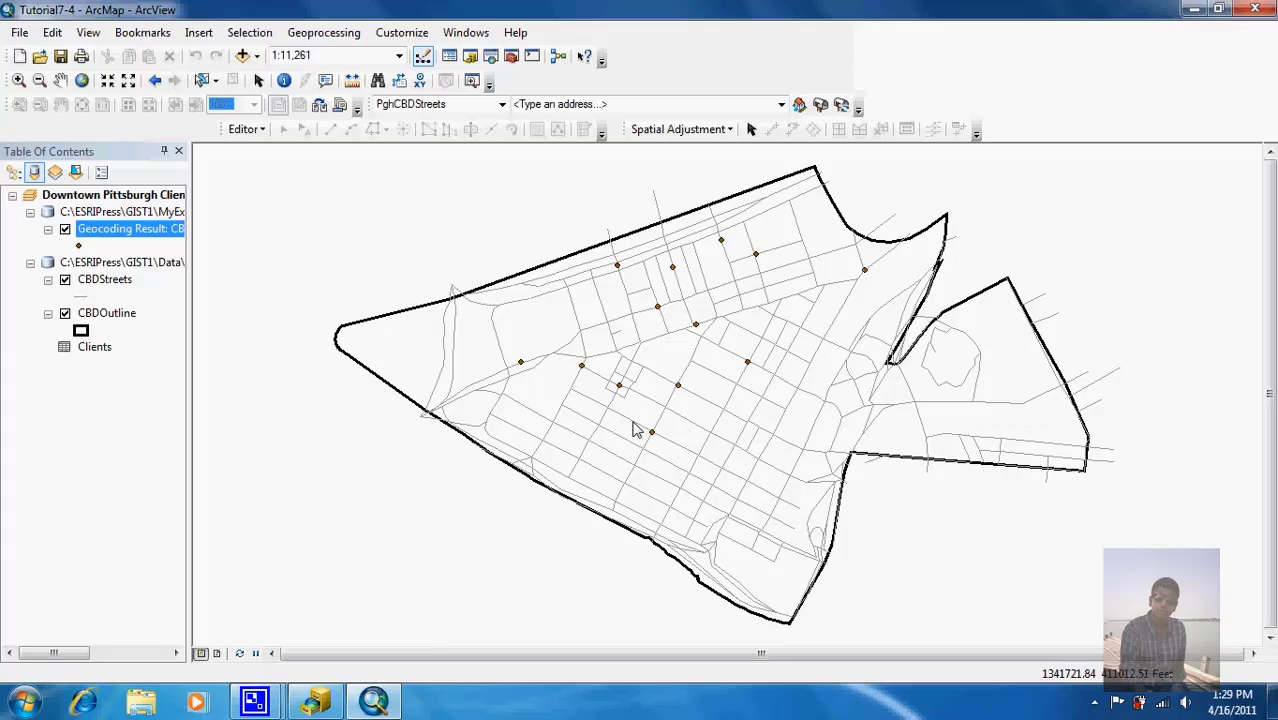
{"action": "mouse_move", "coordinate": [256, 680]}
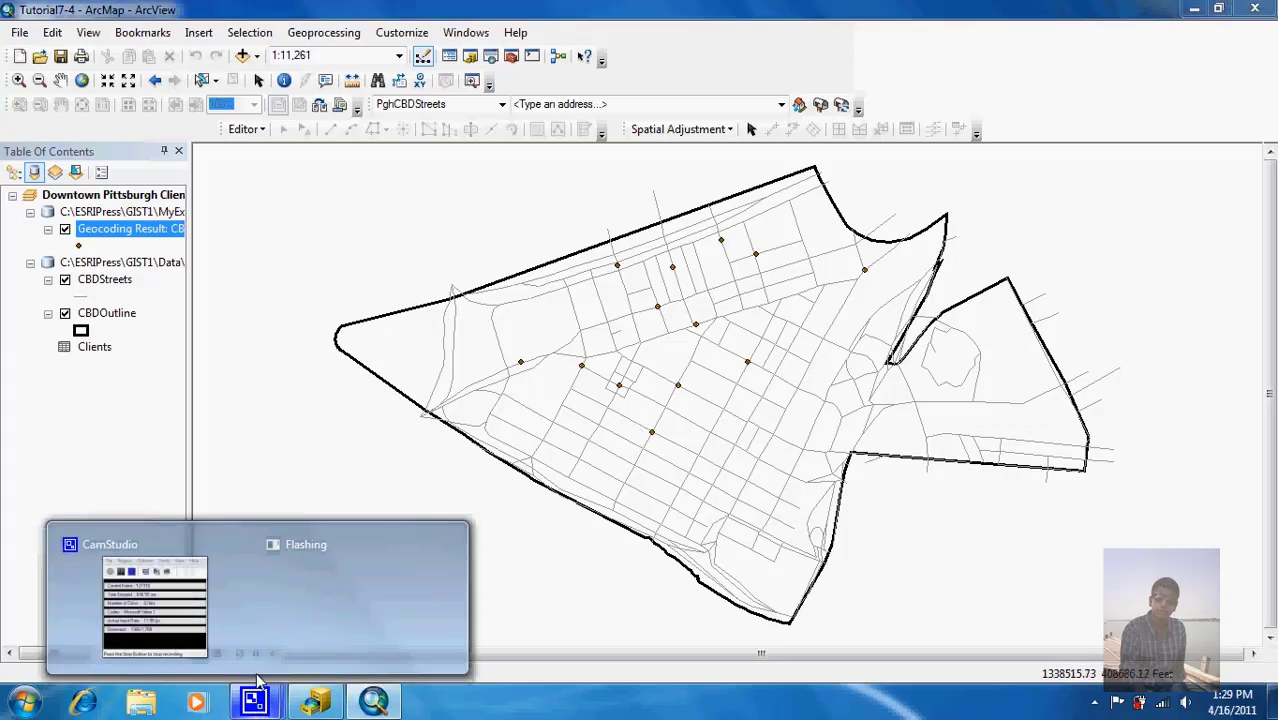
{"action": "left_click", "coordinate": [218, 595]}
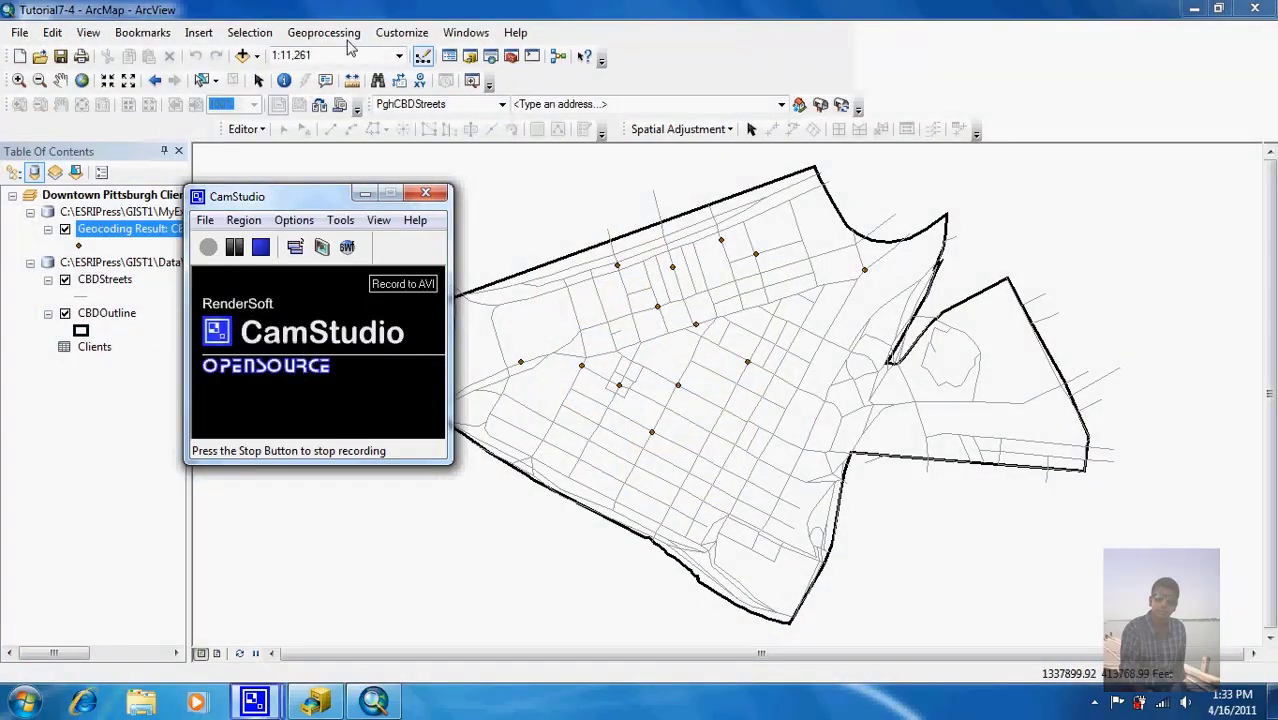
{"action": "left_click", "coordinate": [388, 10]}
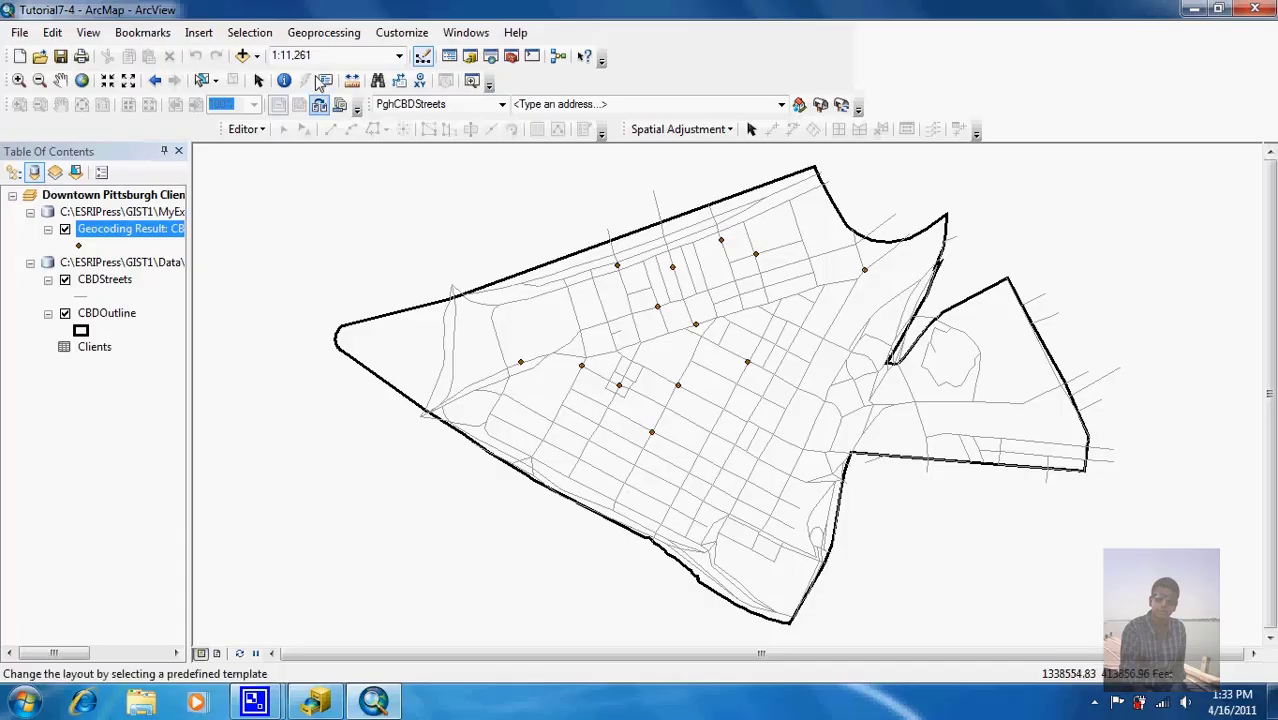
{"action": "left_click", "coordinate": [243, 56]}
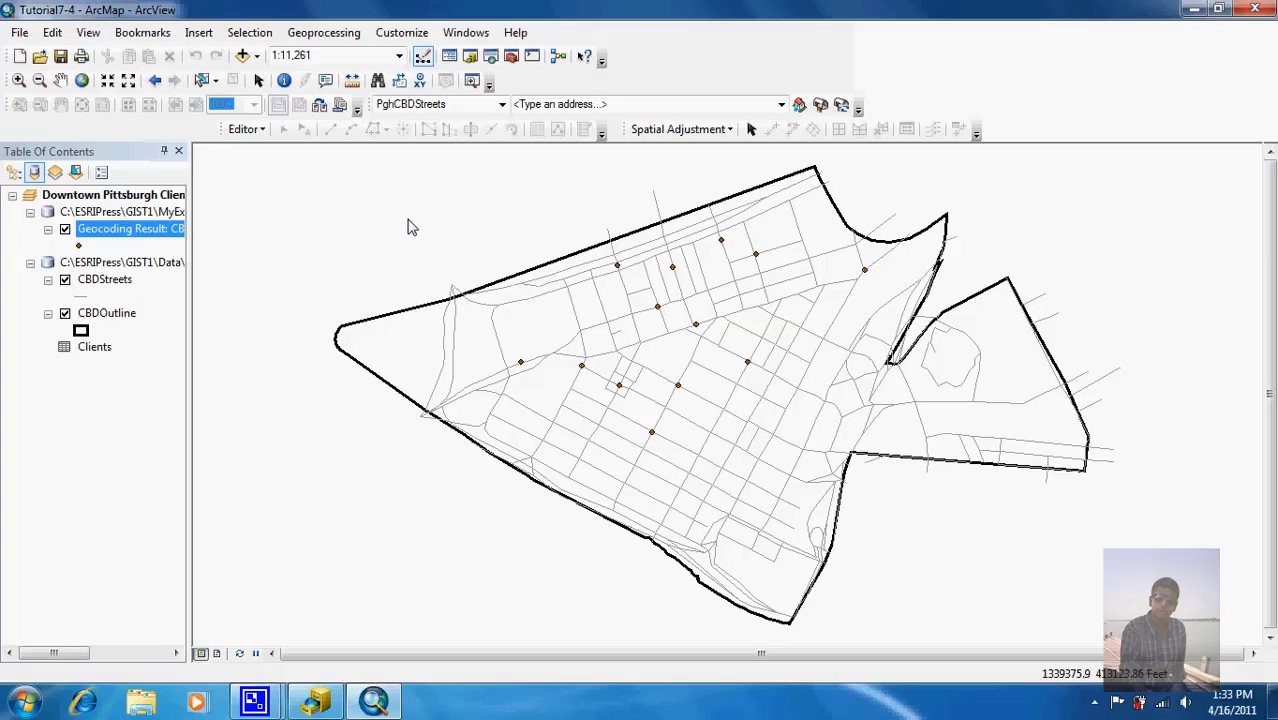
Step: Add the BldgNameAlias table from GIST1\Data\Pittsburgh\CentralBusinessDistrict.gdb to the map
{"action": "left_click", "coordinate": [243, 56]}
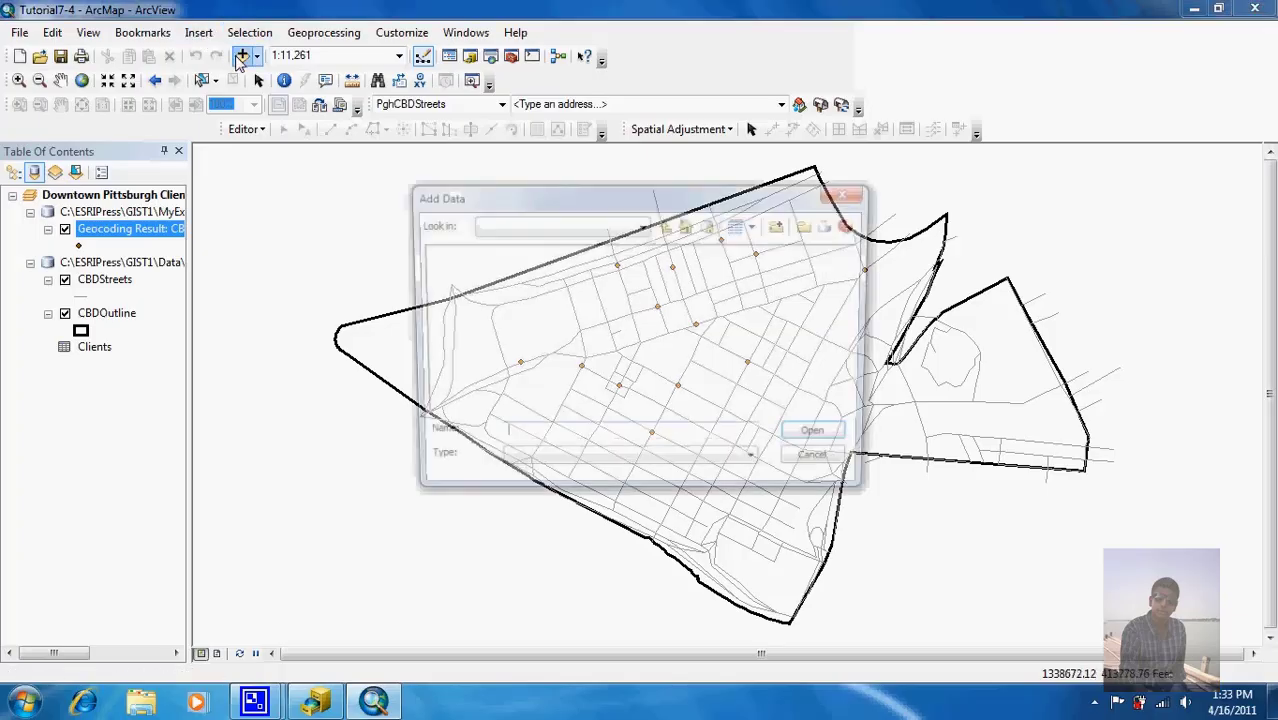
{"action": "left_click", "coordinate": [667, 225]}
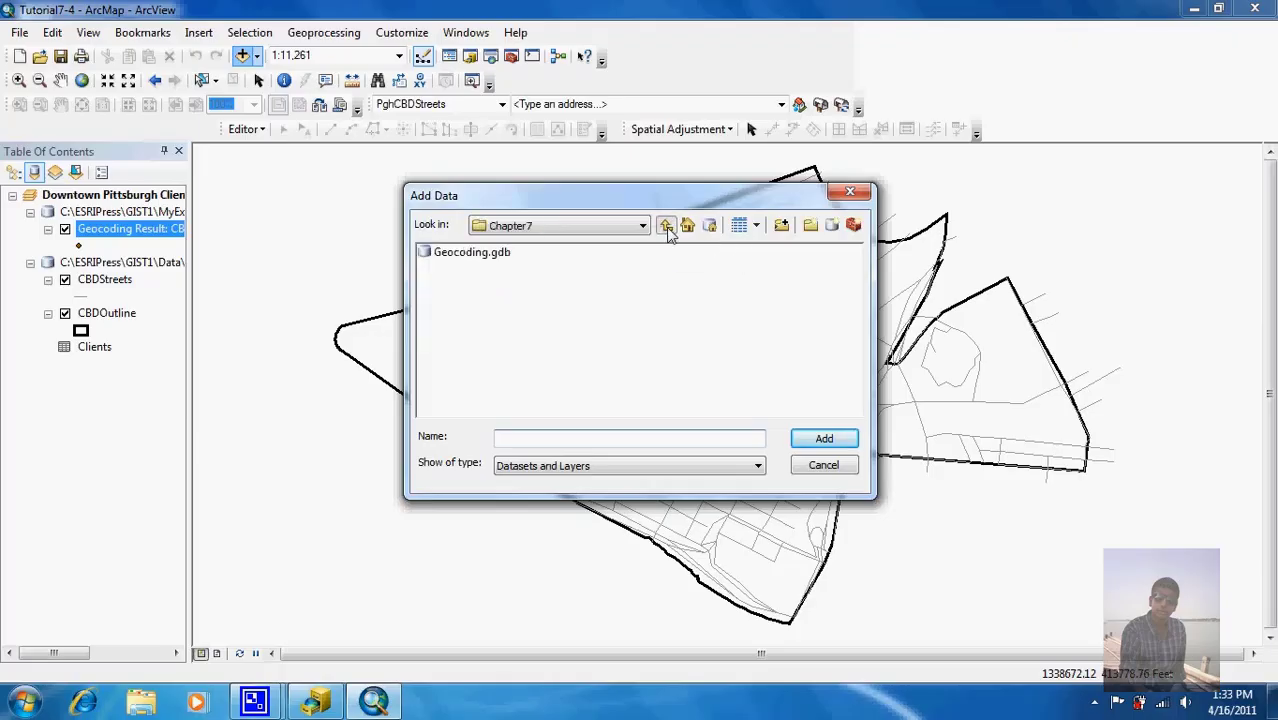
{"action": "left_click", "coordinate": [667, 225]}
{"action": "left_click", "coordinate": [667, 225]}
{"action": "double_click", "coordinate": [446, 256]}
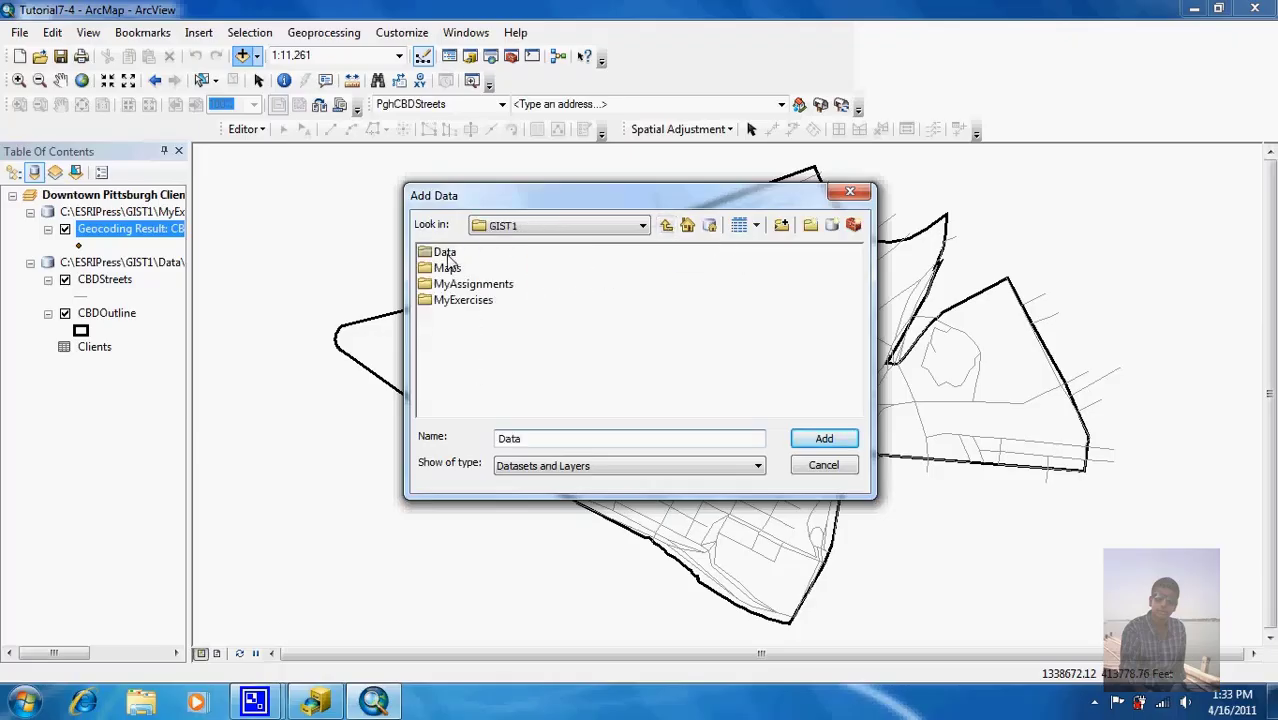
{"action": "left_click", "coordinate": [457, 302]}
{"action": "double_click", "coordinate": [457, 302]}
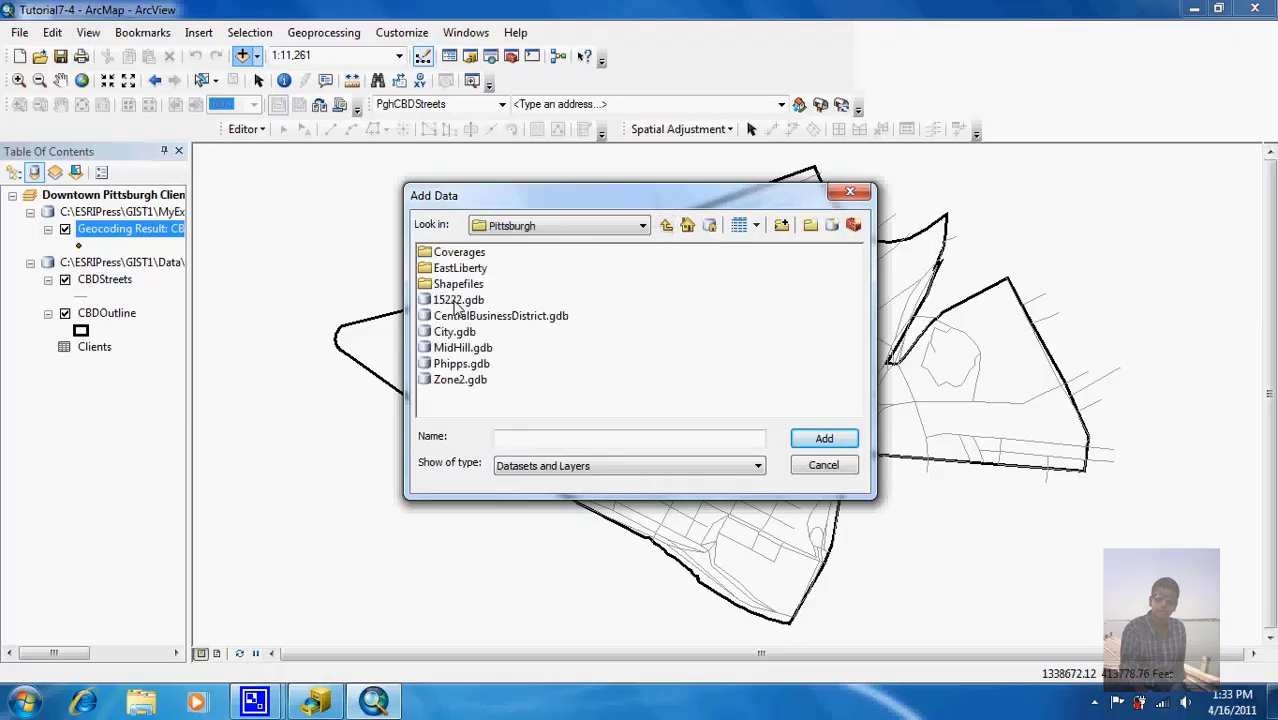
{"action": "left_click", "coordinate": [463, 317]}
{"action": "double_click", "coordinate": [463, 317]}
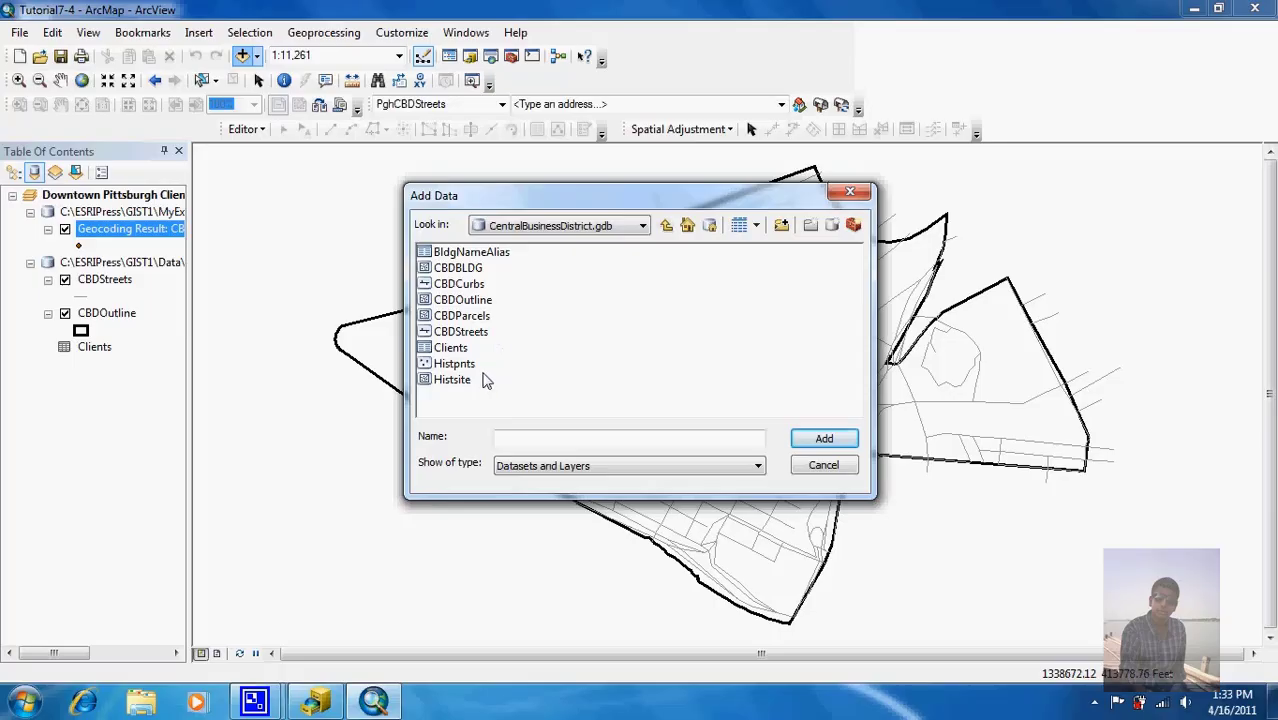
{"action": "left_click", "coordinate": [485, 257]}
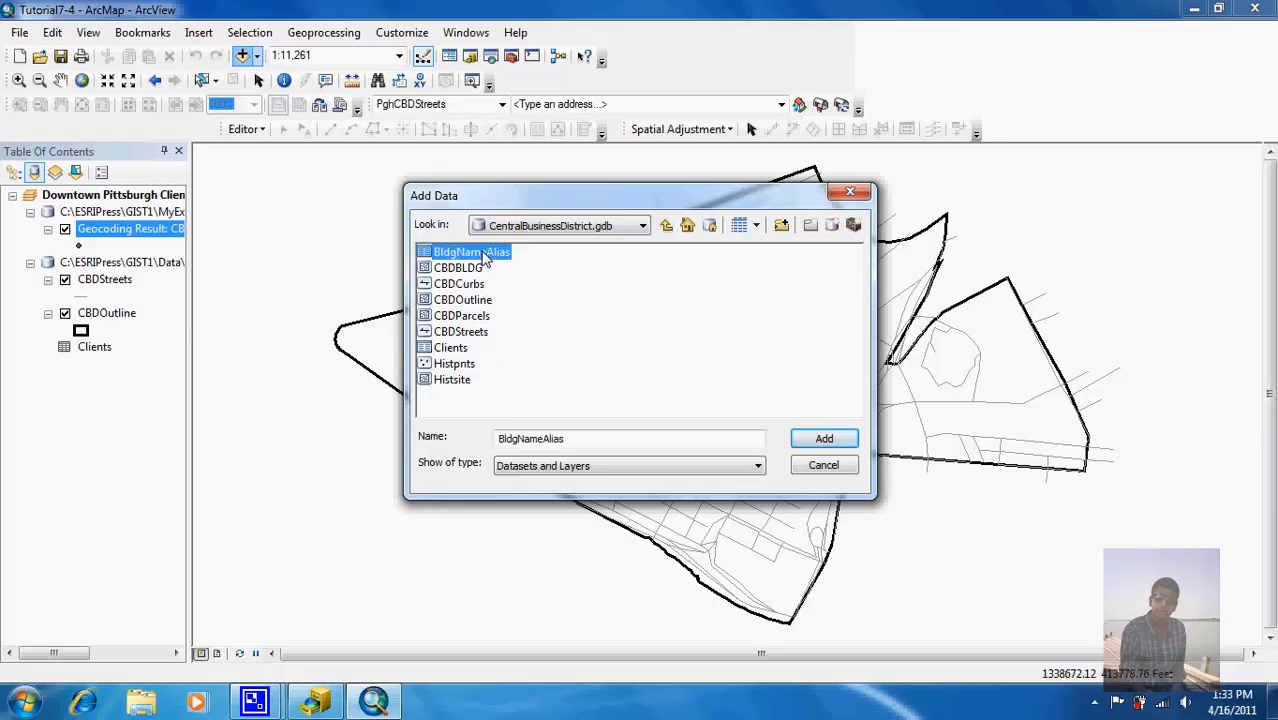
{"action": "double_click", "coordinate": [485, 257]}
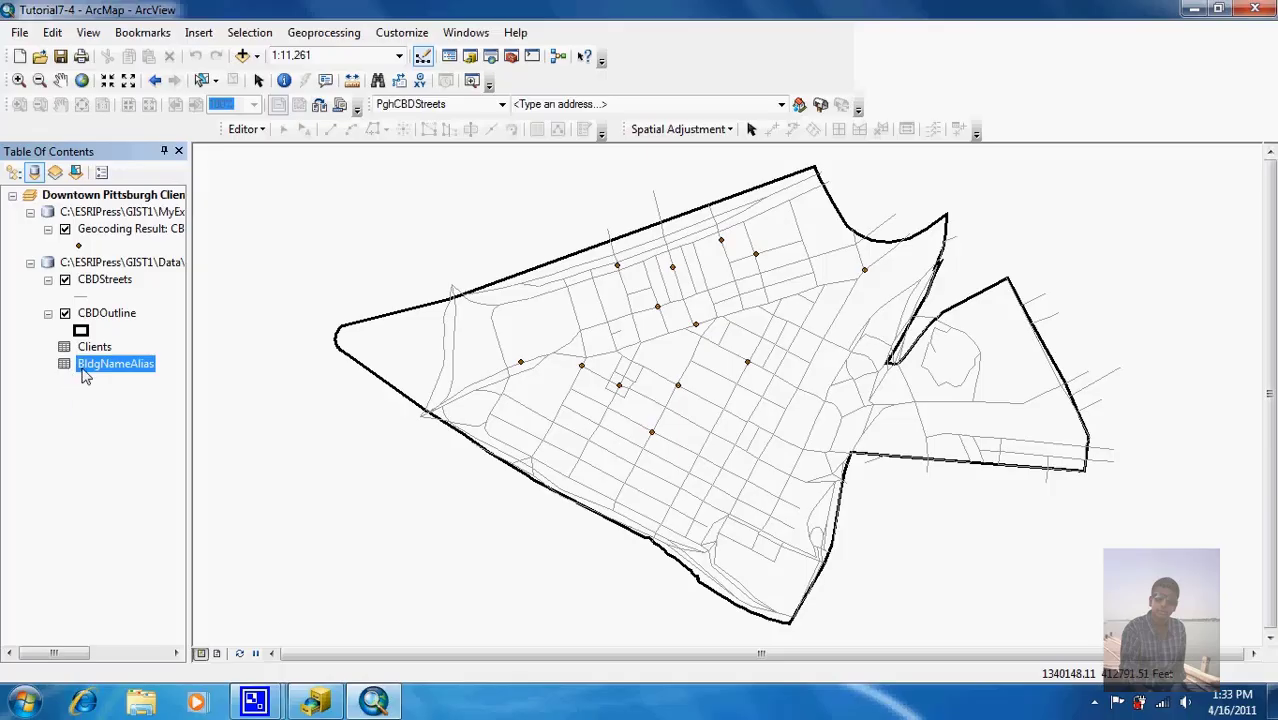
Step: Open the BldgNameAlias and Clients attribute tables to compare building rows, then close the table window
{"action": "right_click", "coordinate": [85, 370]}
{"action": "left_click", "coordinate": [121, 381]}
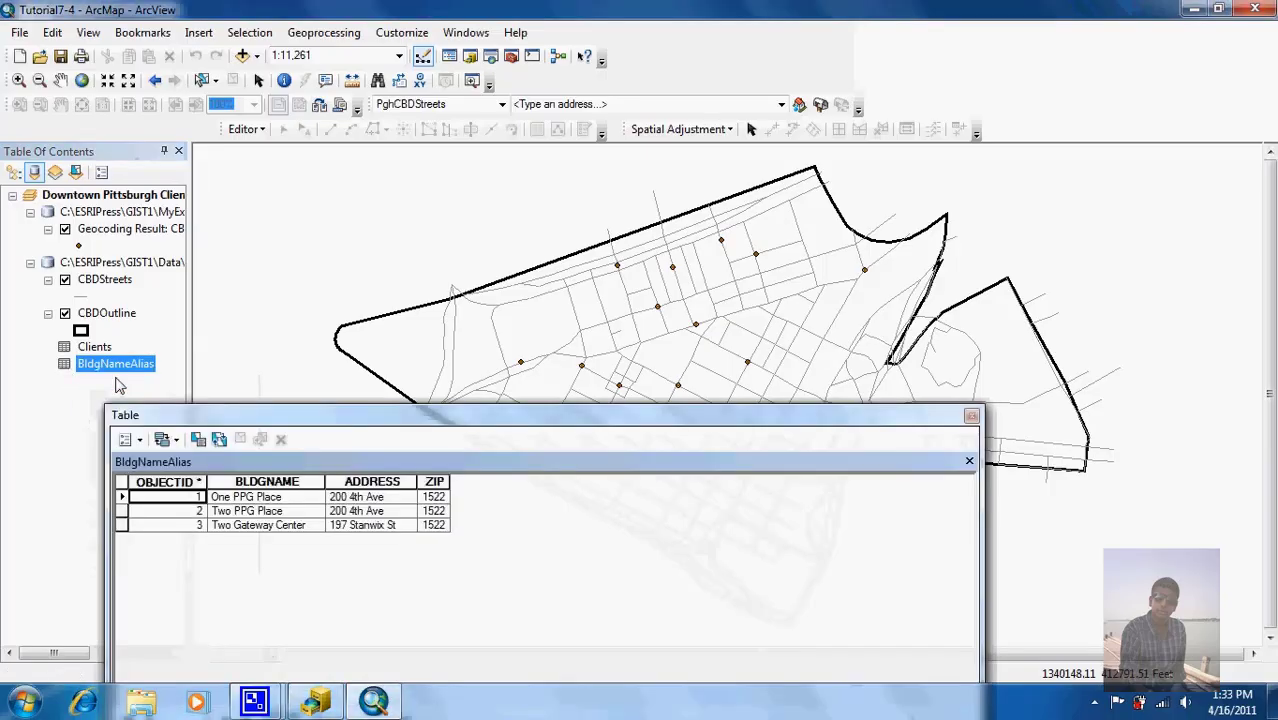
{"action": "left_click_drag", "start_coordinate": [379, 427], "coordinate": [372, 241]}
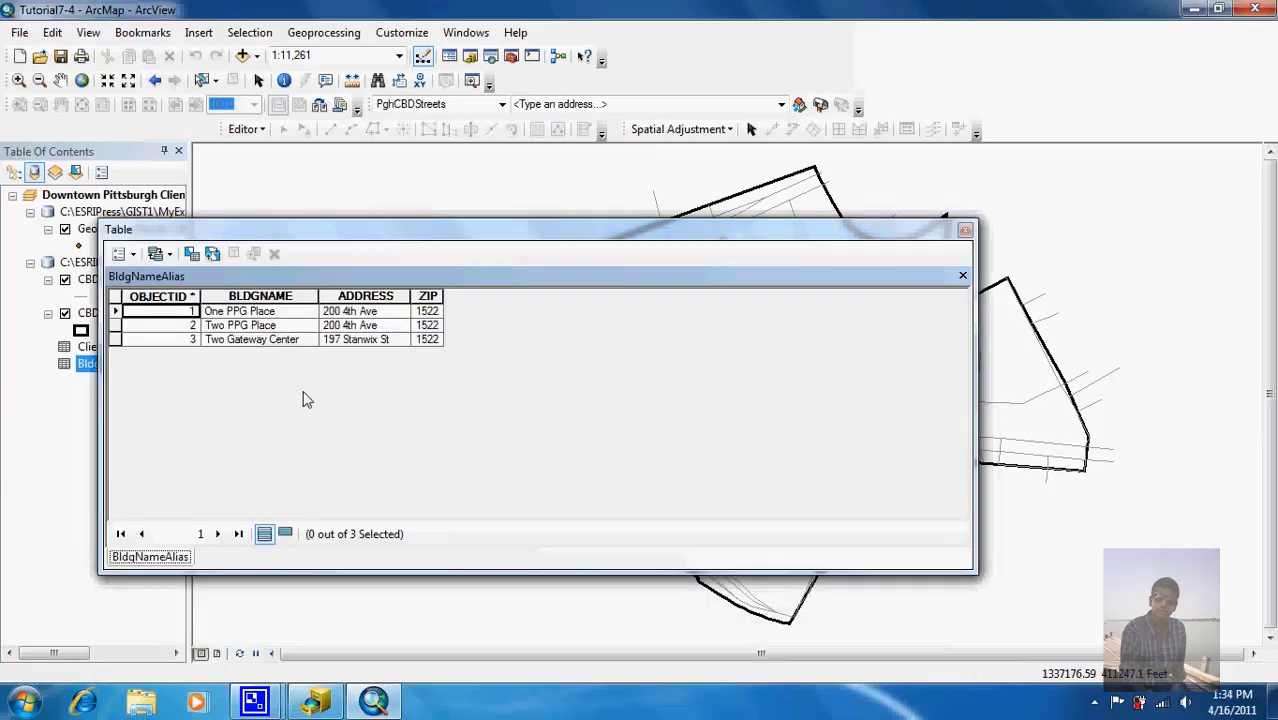
{"action": "left_click_drag", "start_coordinate": [228, 237], "coordinate": [389, 237]}
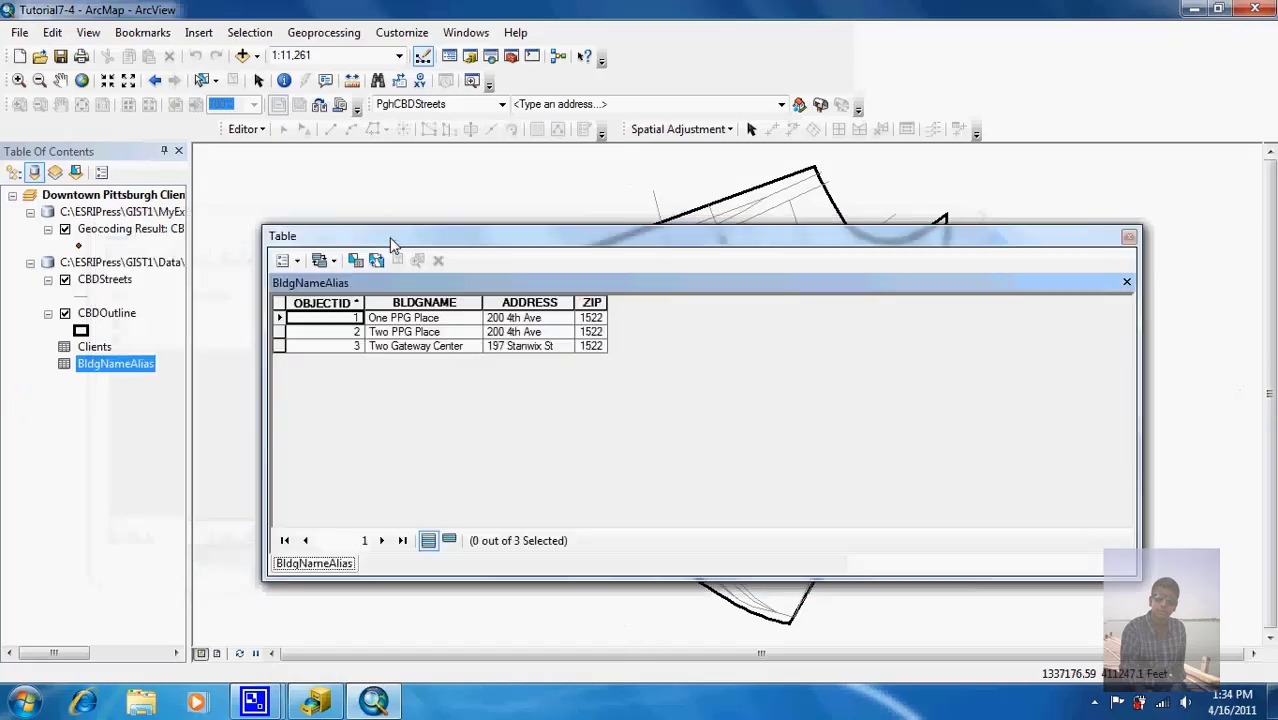
{"action": "right_click", "coordinate": [103, 347]}
{"action": "left_click", "coordinate": [141, 360]}
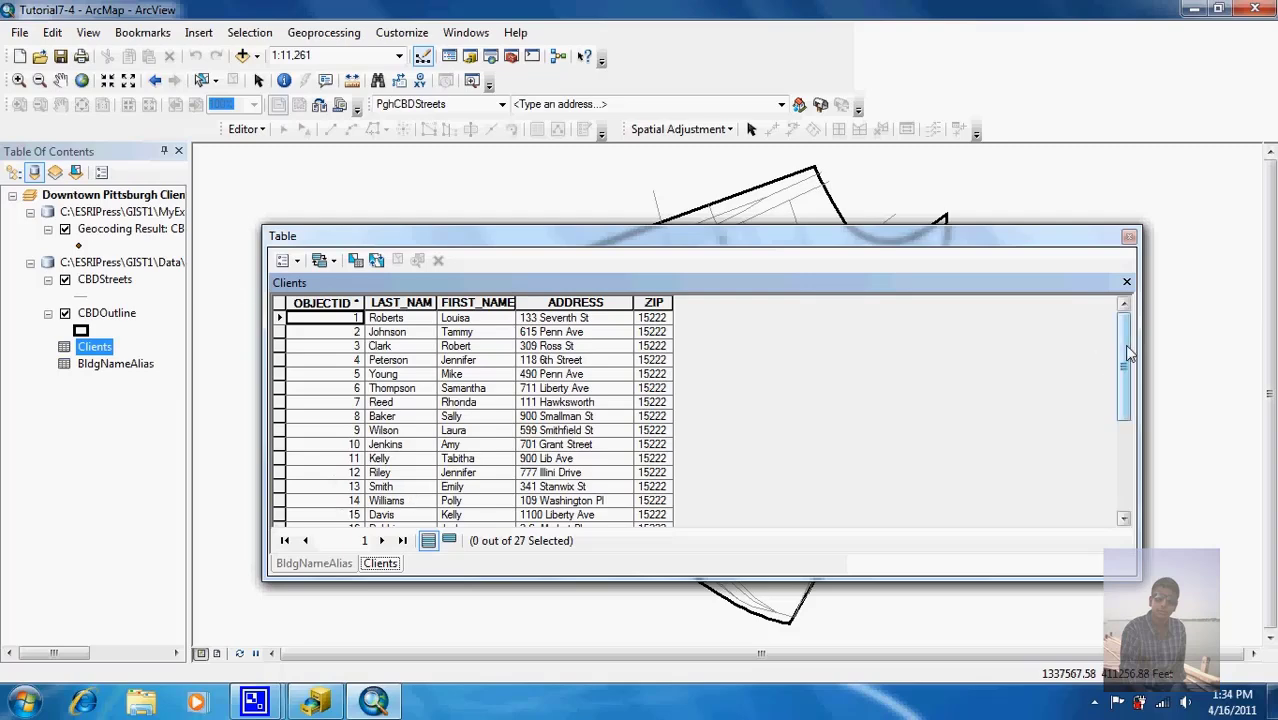
{"action": "left_click_drag", "start_coordinate": [1127, 351], "coordinate": [1127, 437]}
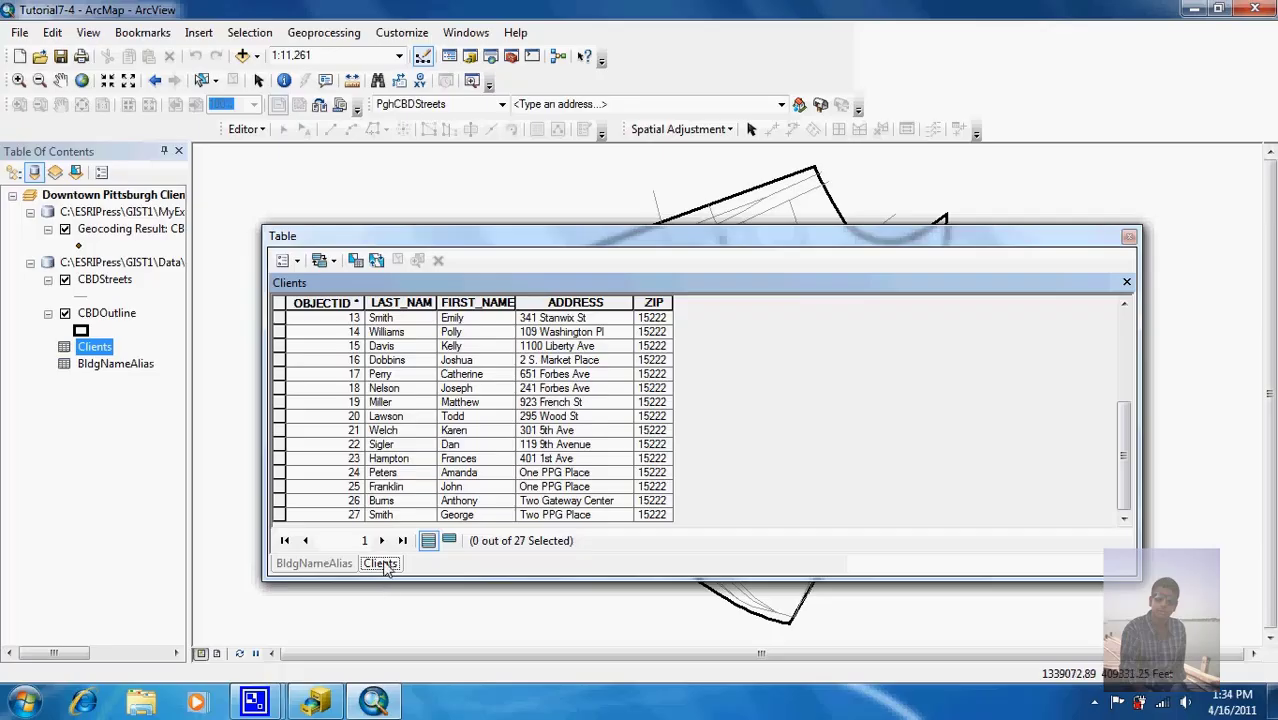
{"action": "left_click", "coordinate": [318, 564]}
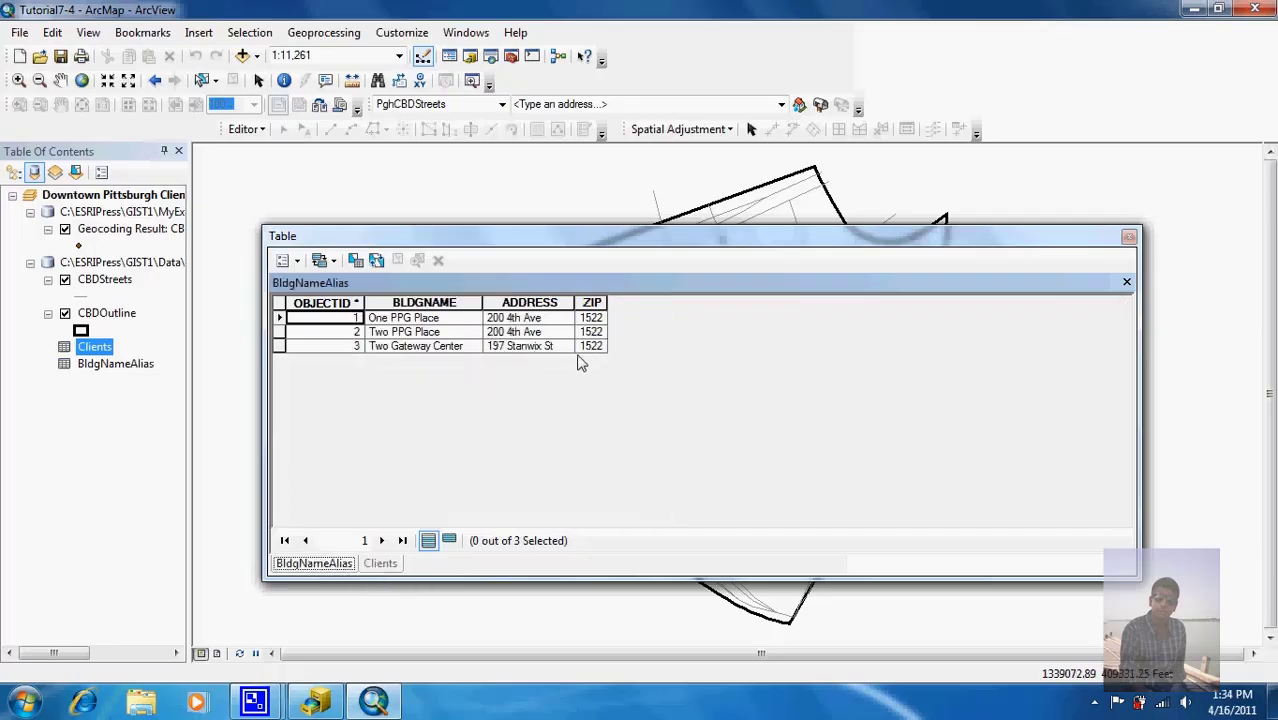
{"action": "left_click", "coordinate": [1129, 240]}
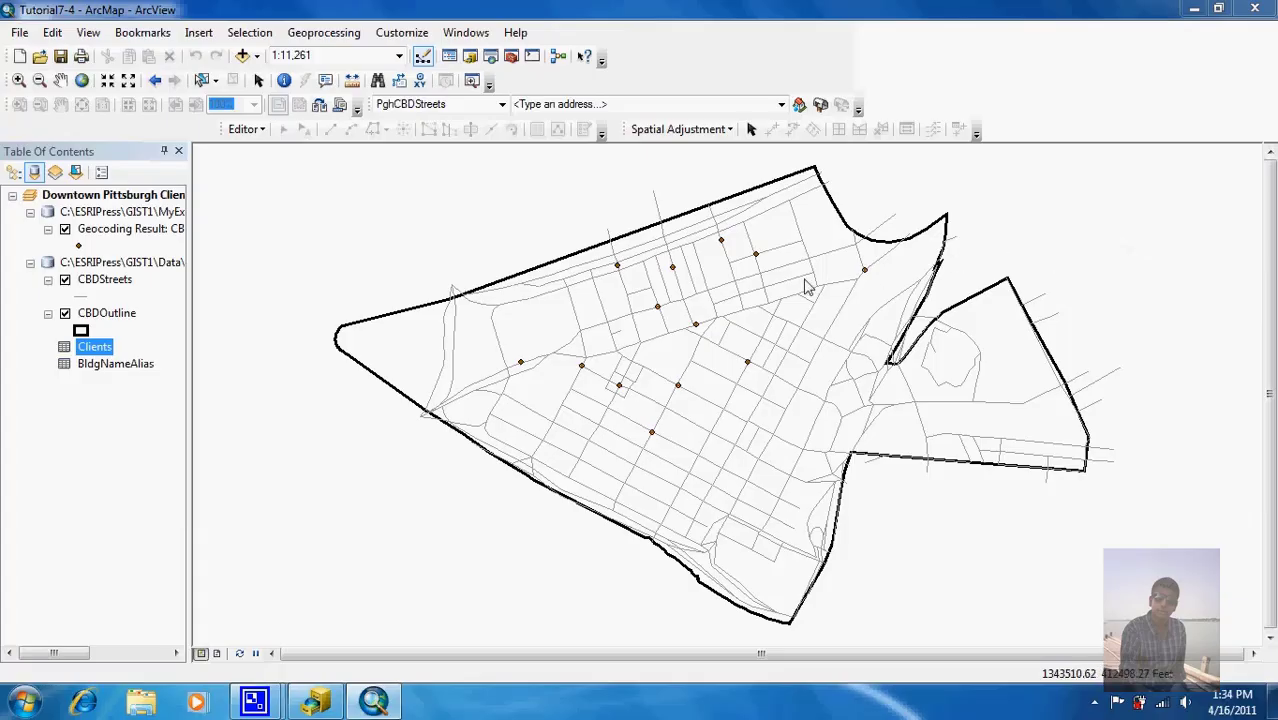
Step: Reopen Review/Rematch Addresses for the Geocoding Result layer, showing only the 14 unmatched addresses
{"action": "left_click", "coordinate": [158, 229]}
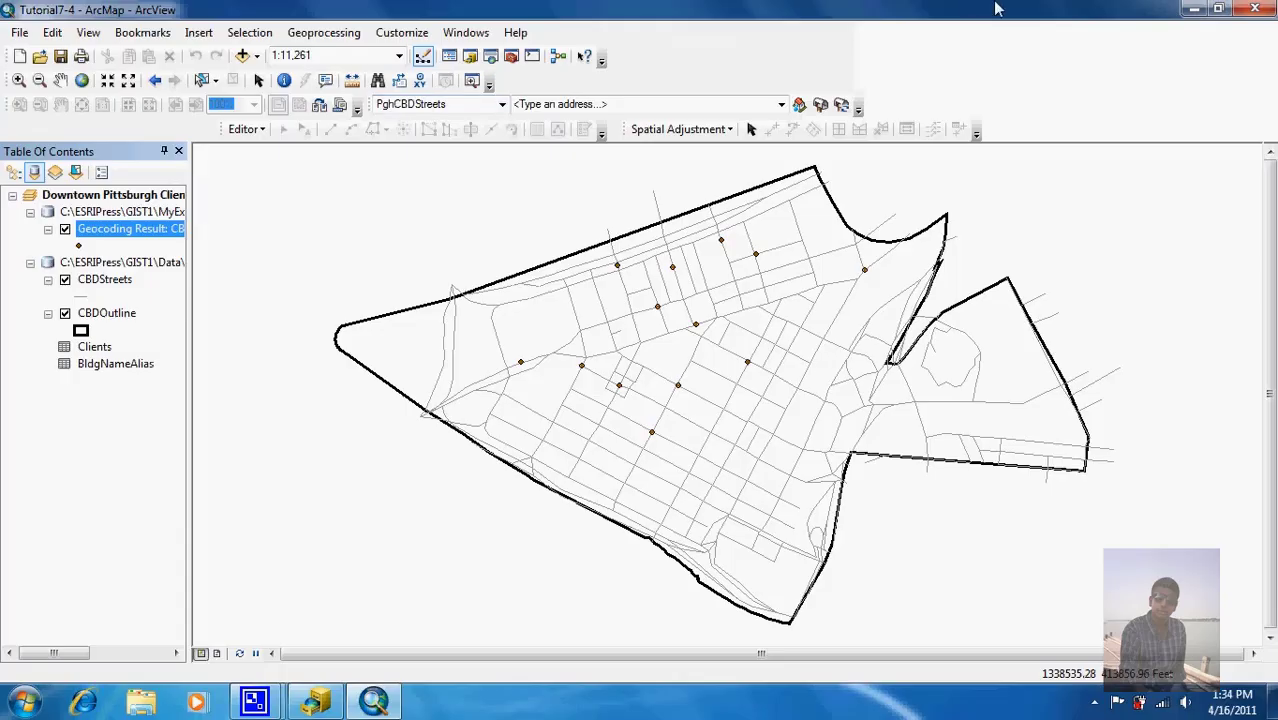
{"action": "left_click", "coordinate": [843, 106]}
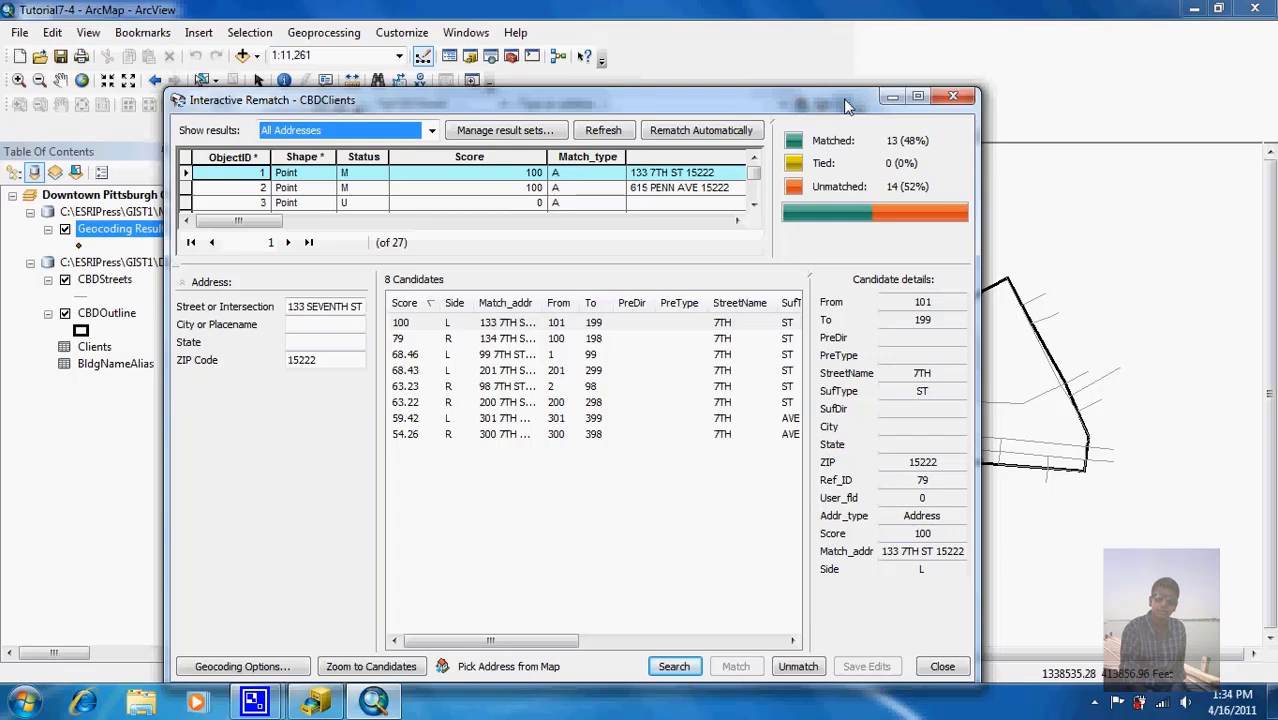
{"action": "left_click", "coordinate": [431, 133]}
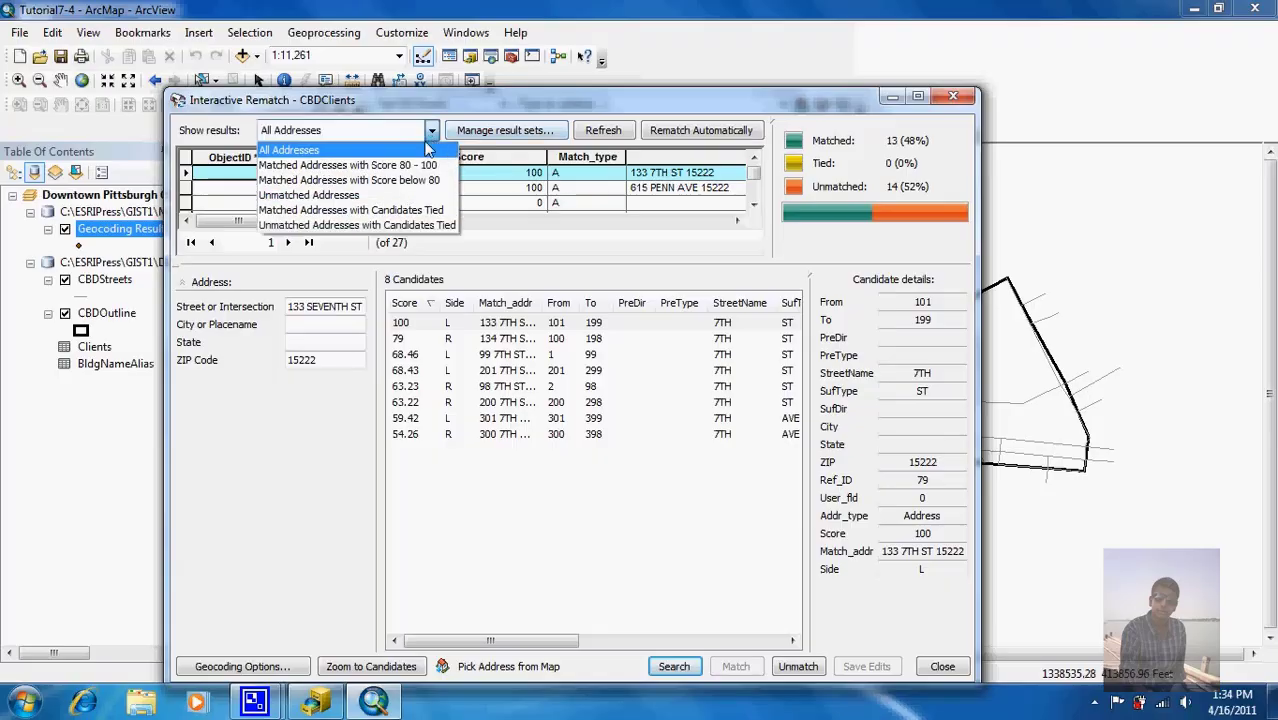
{"action": "left_click", "coordinate": [394, 197]}
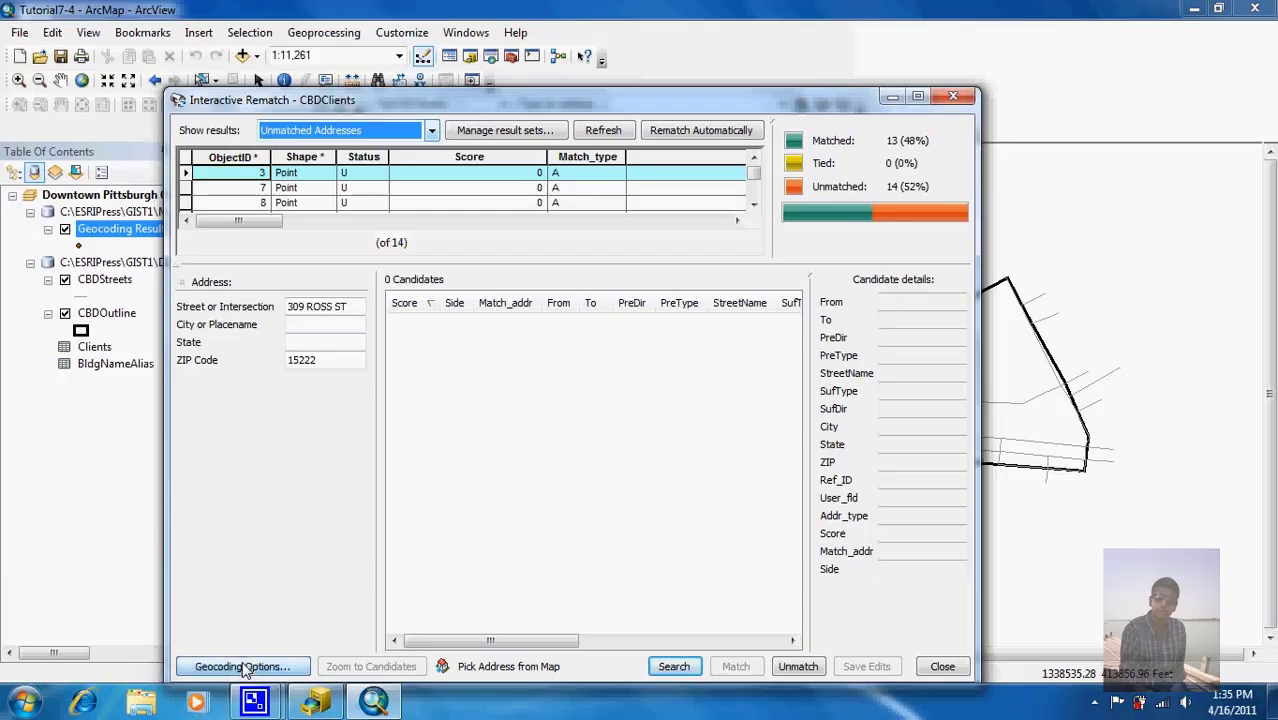
{"action": "left_click", "coordinate": [243, 667]}
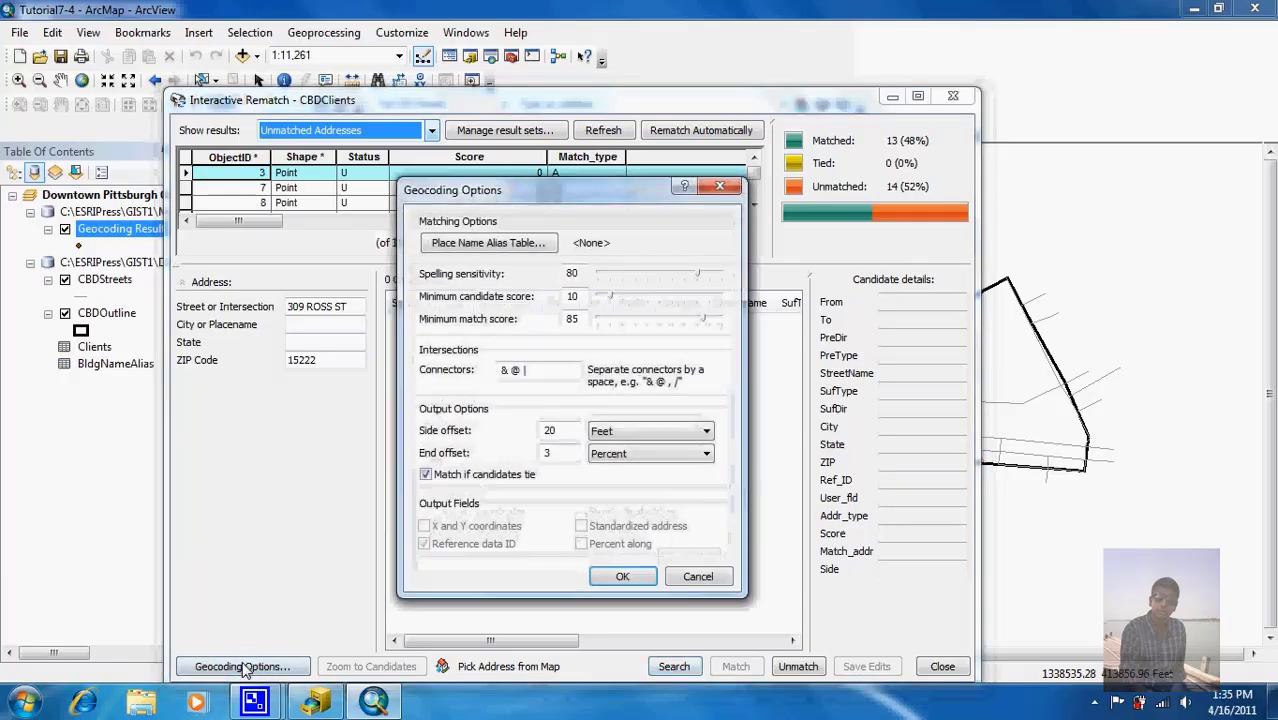
Step: Set BldgNameAlias as the place name alias table with BLDGNAME as the alias field, and apply the geocoding options
{"action": "left_click", "coordinate": [497, 248]}
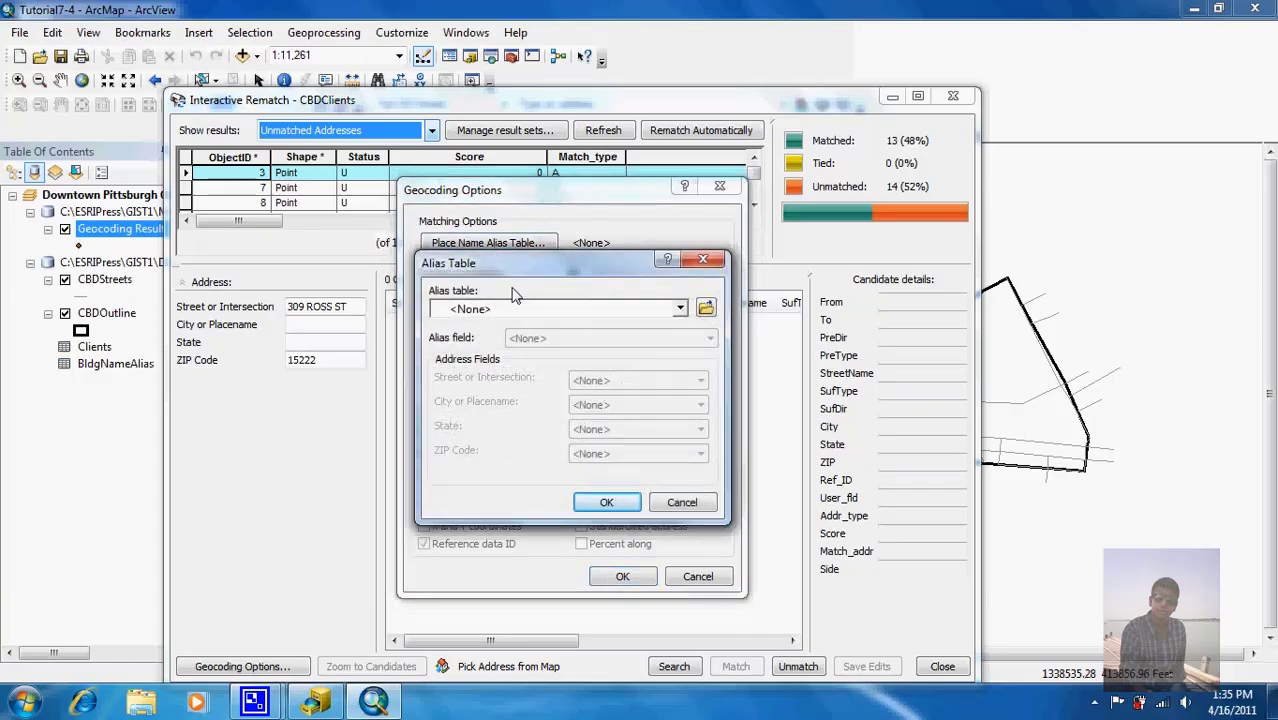
{"action": "left_click", "coordinate": [679, 311]}
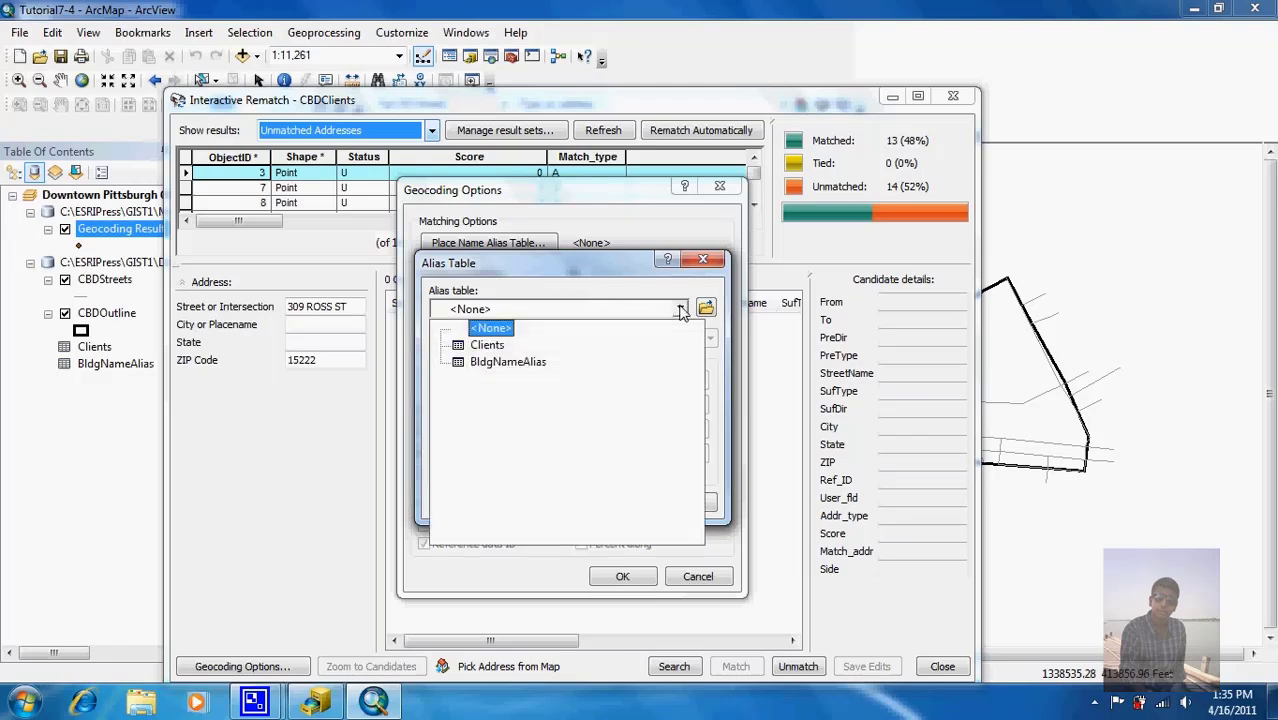
{"action": "left_click", "coordinate": [616, 365]}
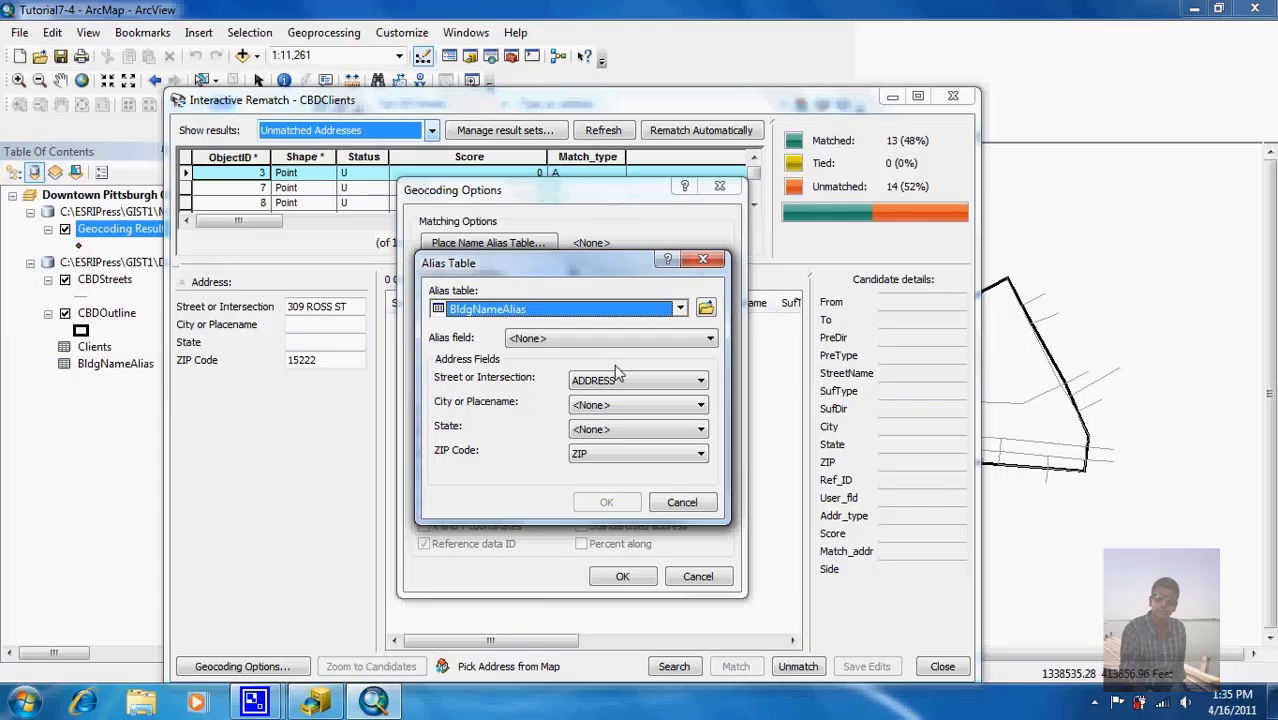
{"action": "left_click", "coordinate": [659, 341]}
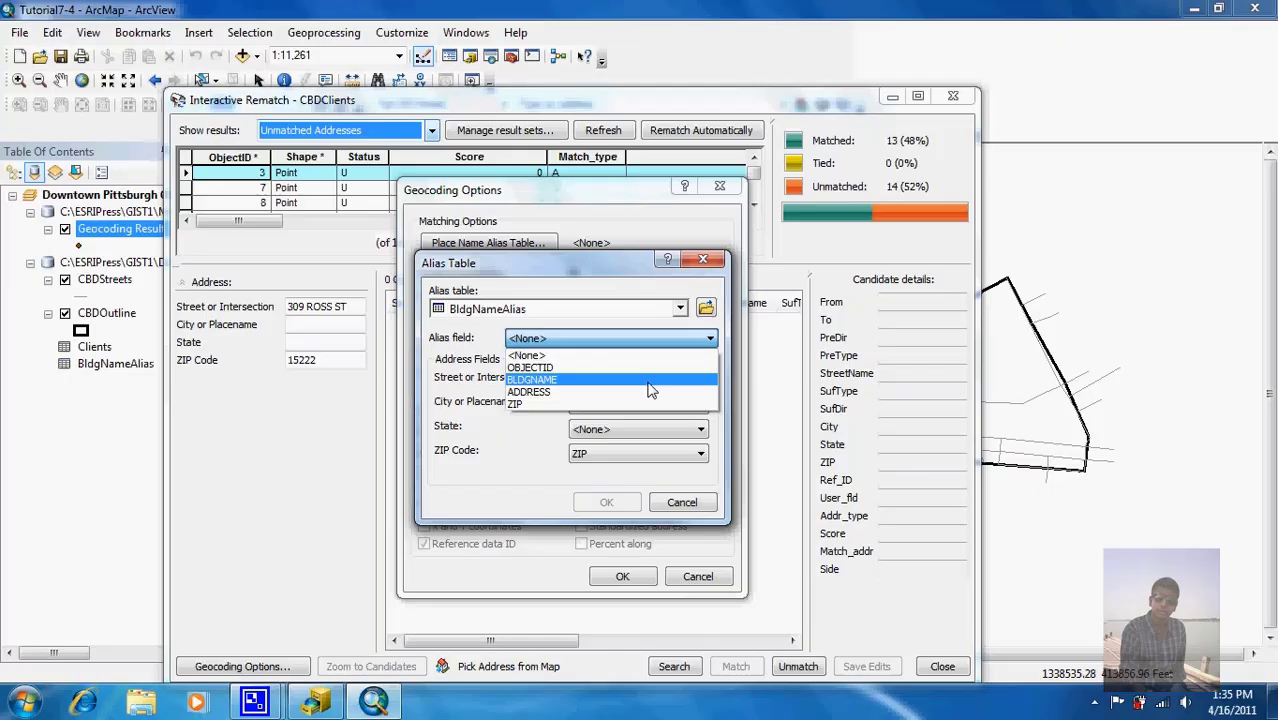
{"action": "left_click", "coordinate": [648, 381]}
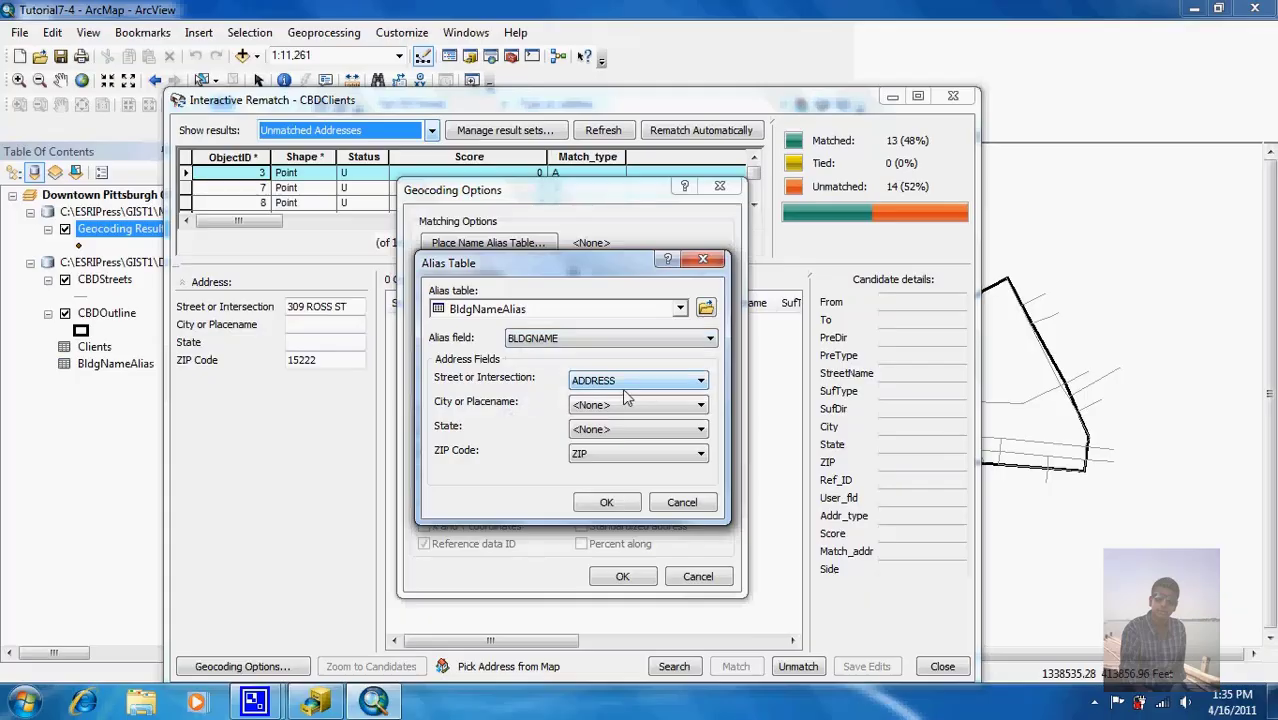
{"action": "left_click", "coordinate": [610, 502]}
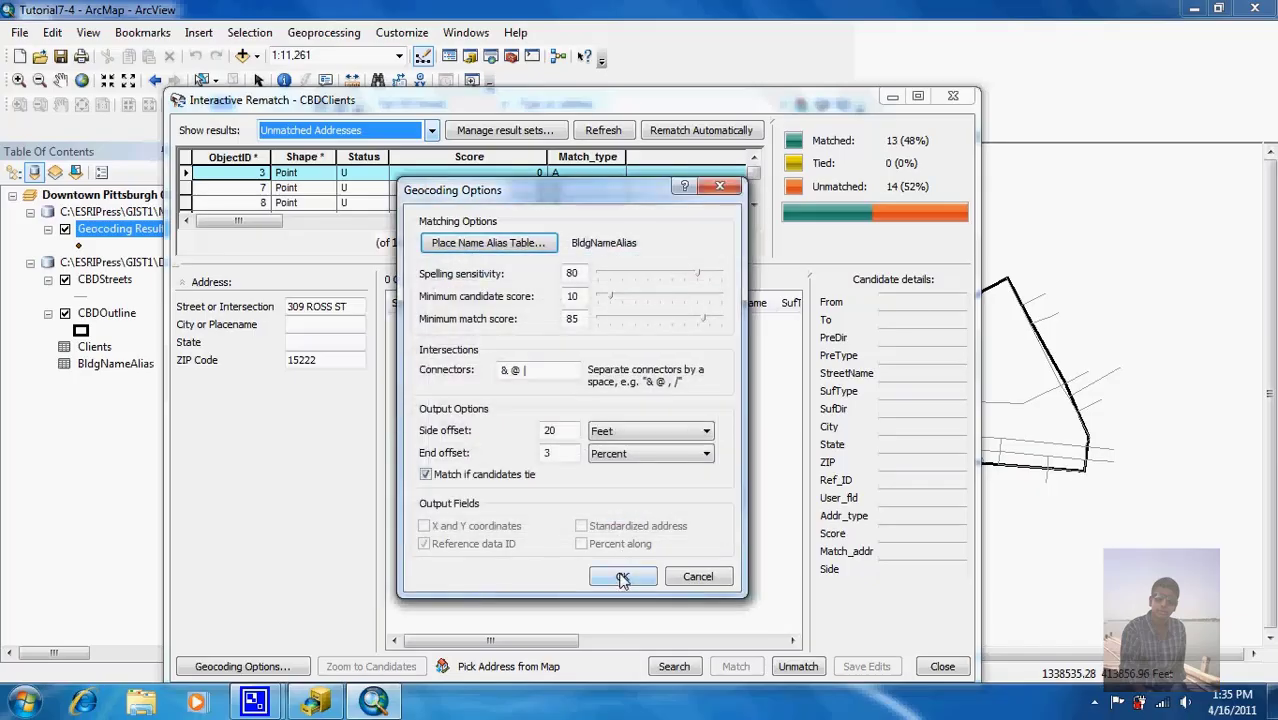
{"action": "left_click", "coordinate": [622, 578]}
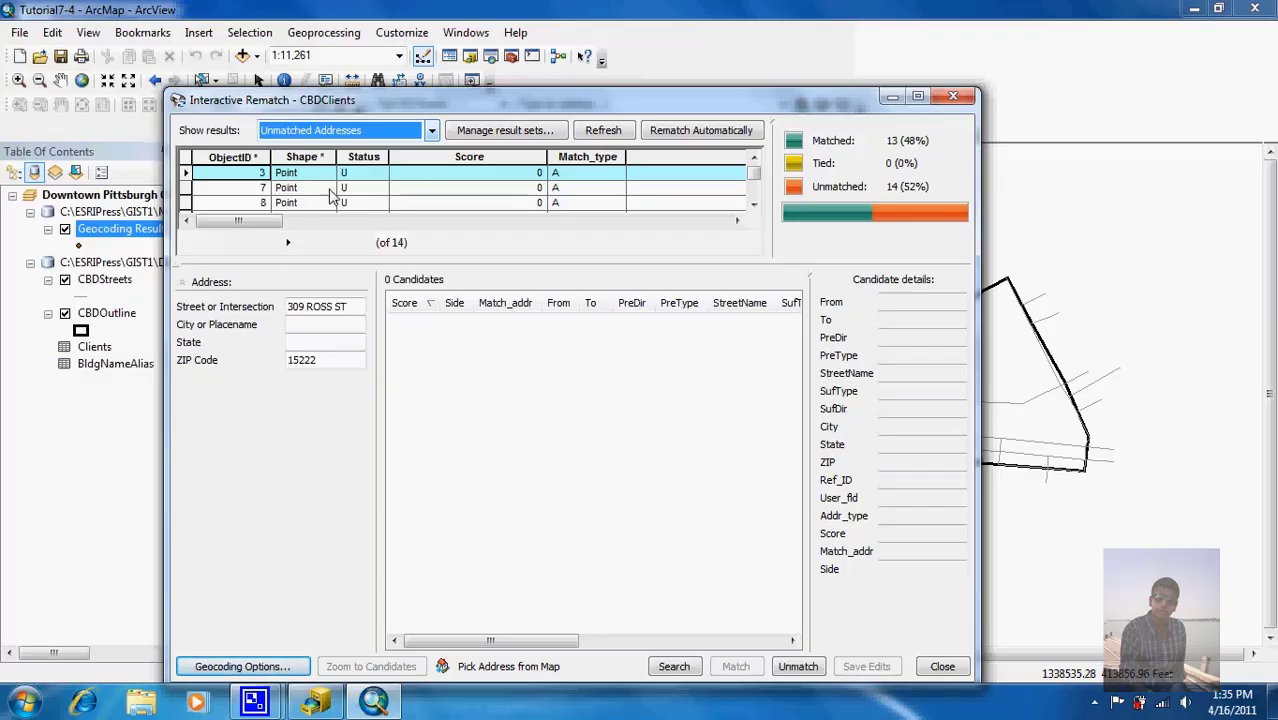
Step: Match the One PPG Place client to its score-100 candidate on 4TH AVE
{"action": "left_click", "coordinate": [756, 204]}
{"action": "left_click", "coordinate": [757, 205]}
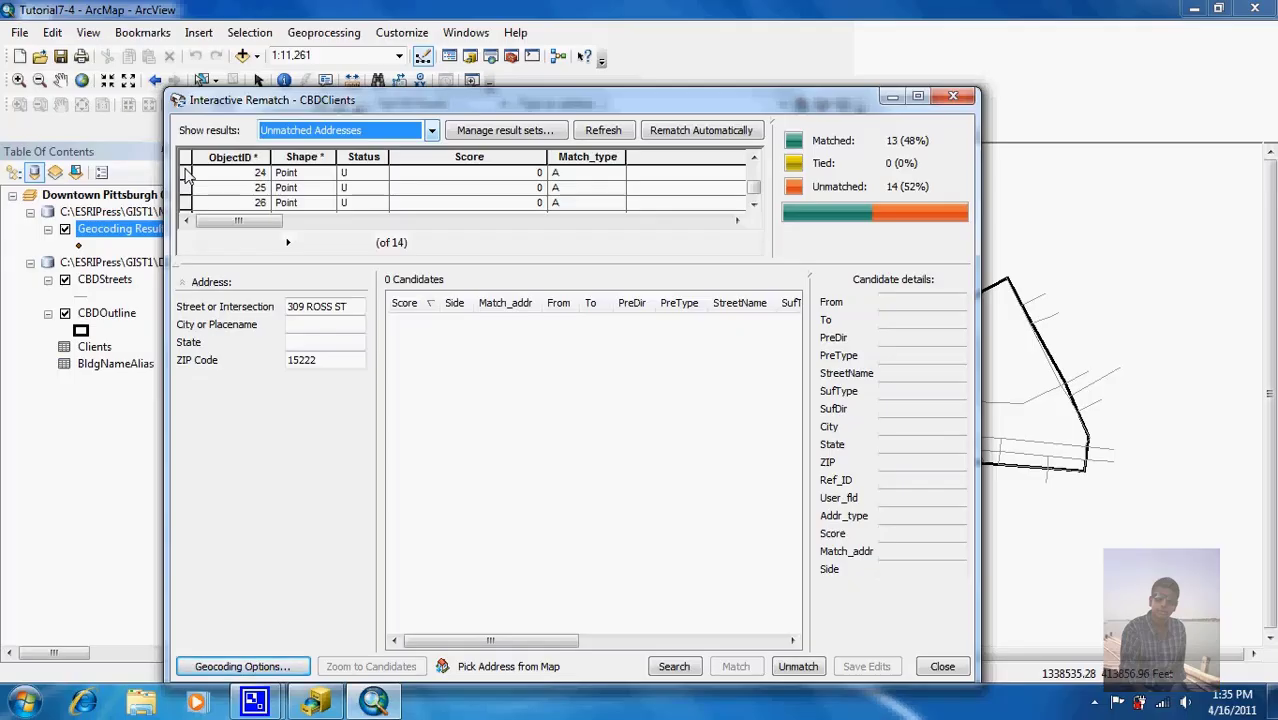
{"action": "left_click", "coordinate": [188, 173]}
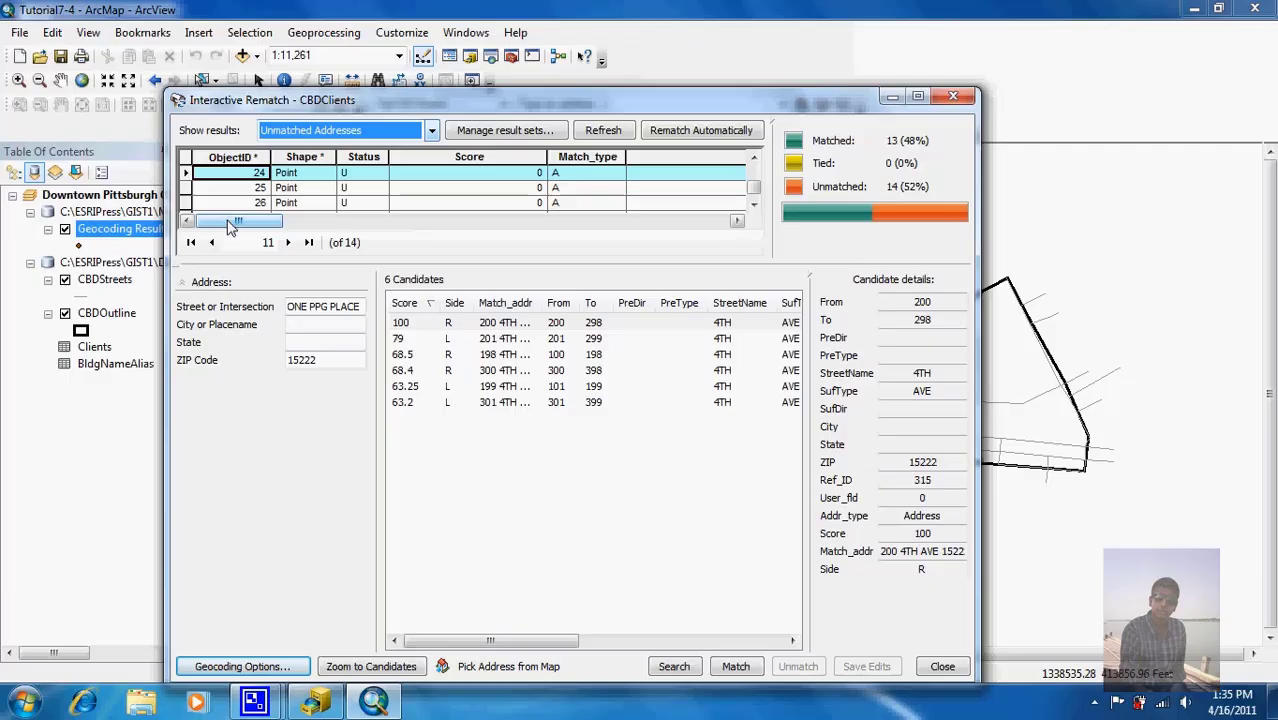
{"action": "left_click_drag", "start_coordinate": [230, 222], "coordinate": [523, 257]}
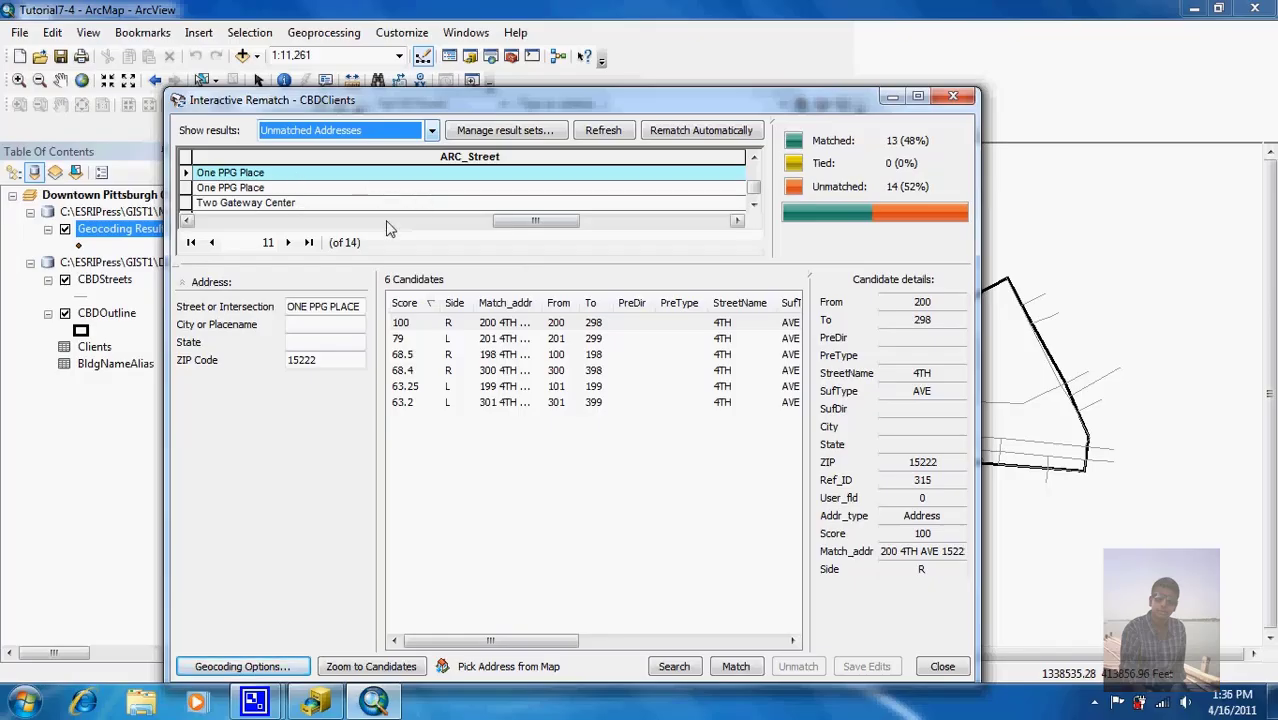
{"action": "left_click_drag", "start_coordinate": [536, 228], "coordinate": [690, 226]}
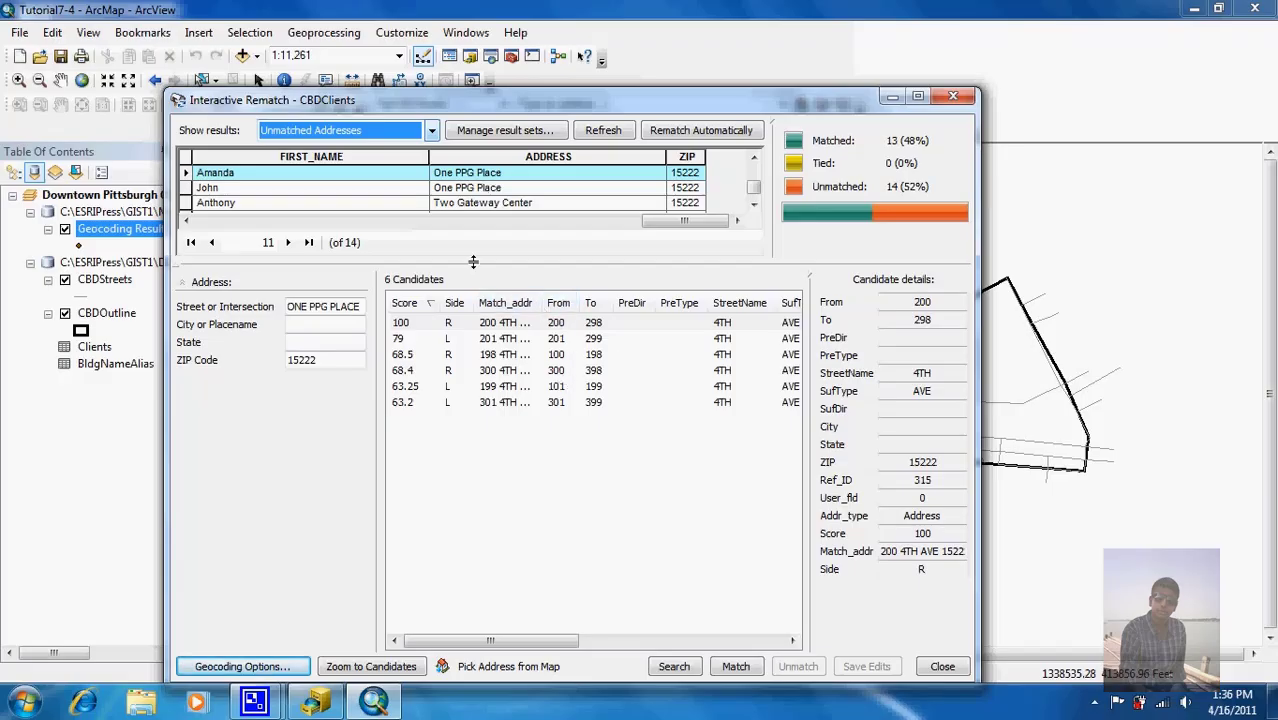
{"action": "left_click", "coordinate": [461, 324]}
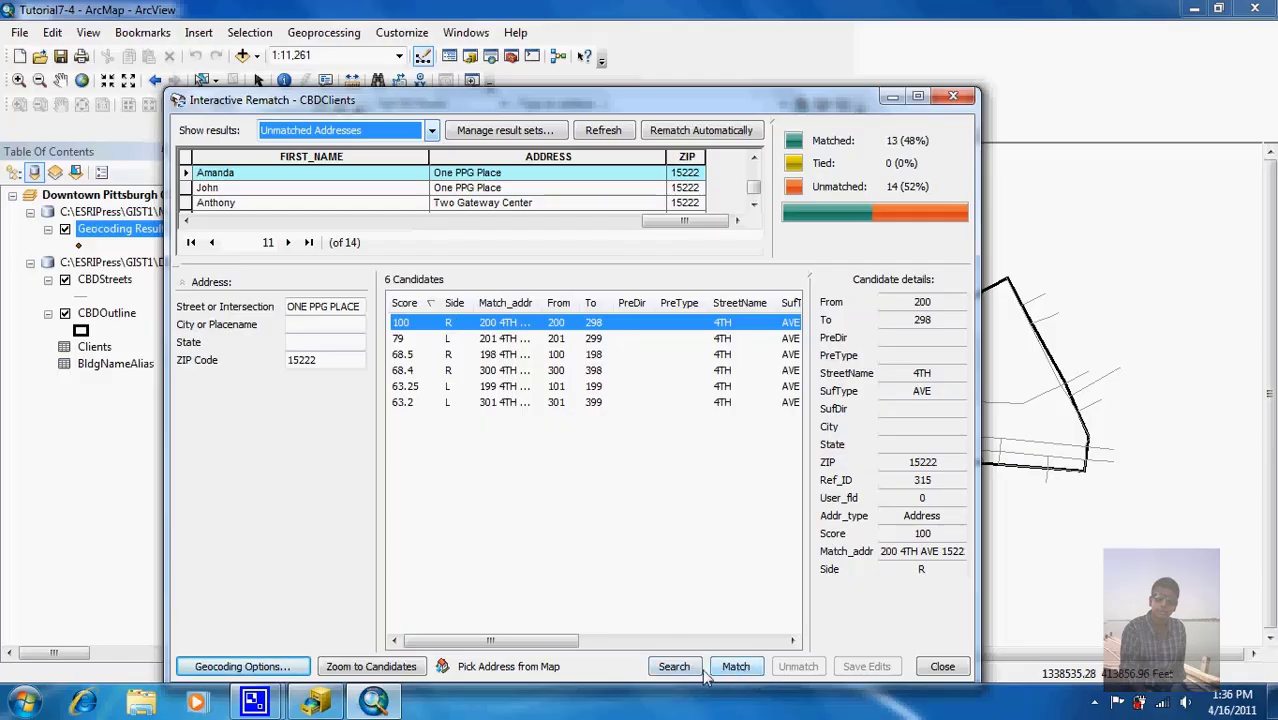
{"action": "left_click", "coordinate": [738, 670]}
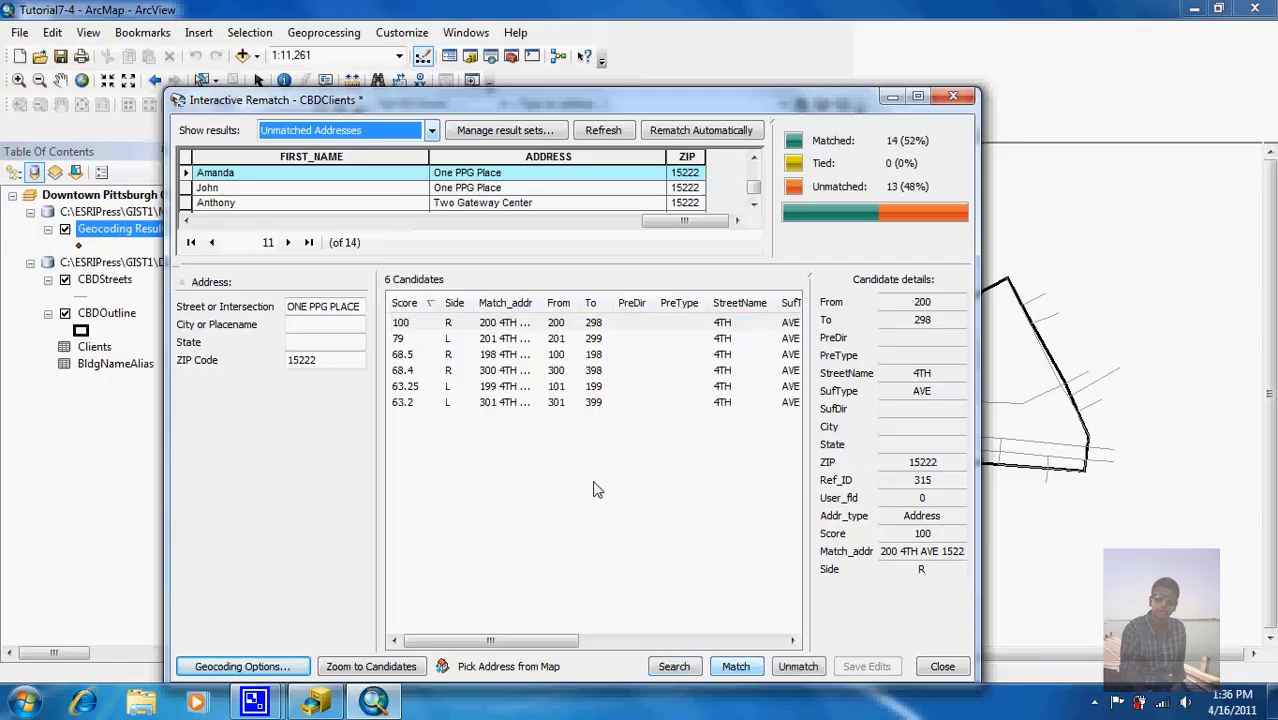
Step: Match Two Gateway Center (STANWIX ST) and Two PPG Place (4TH AVE) to score-100 candidates, then close rematching
{"action": "left_click", "coordinate": [465, 205]}
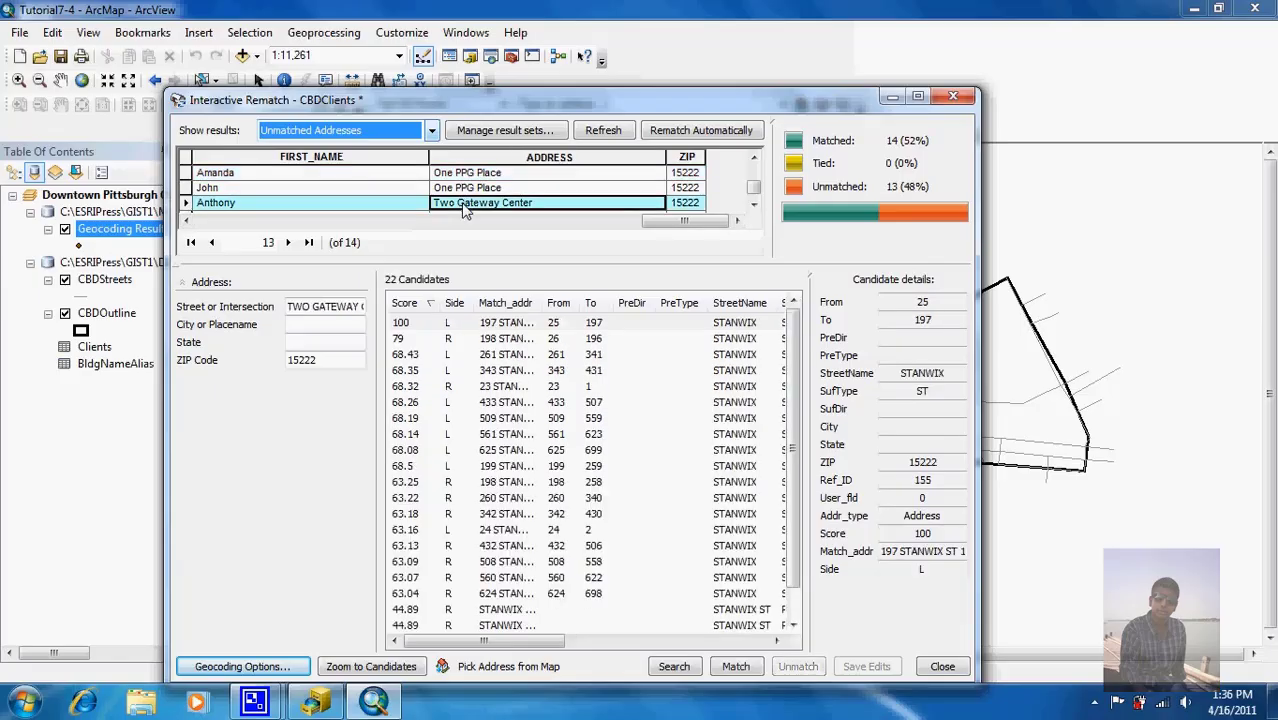
{"action": "left_click", "coordinate": [420, 323]}
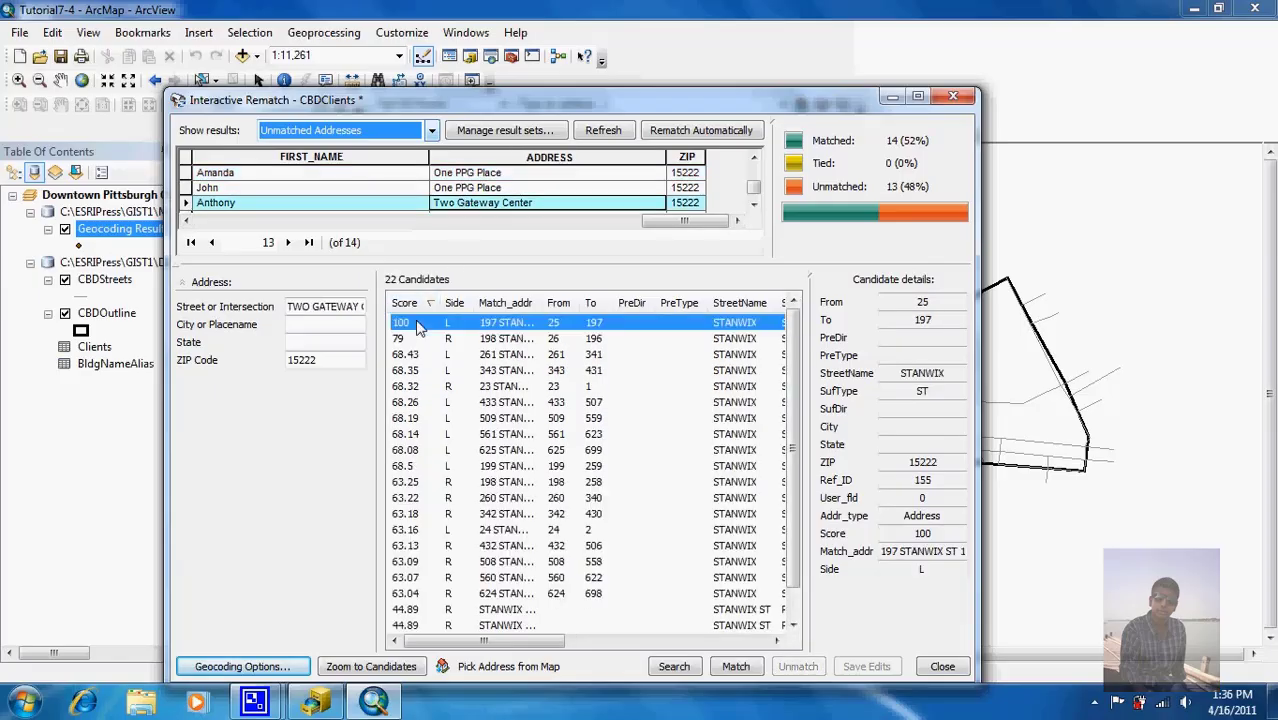
{"action": "left_click", "coordinate": [735, 667]}
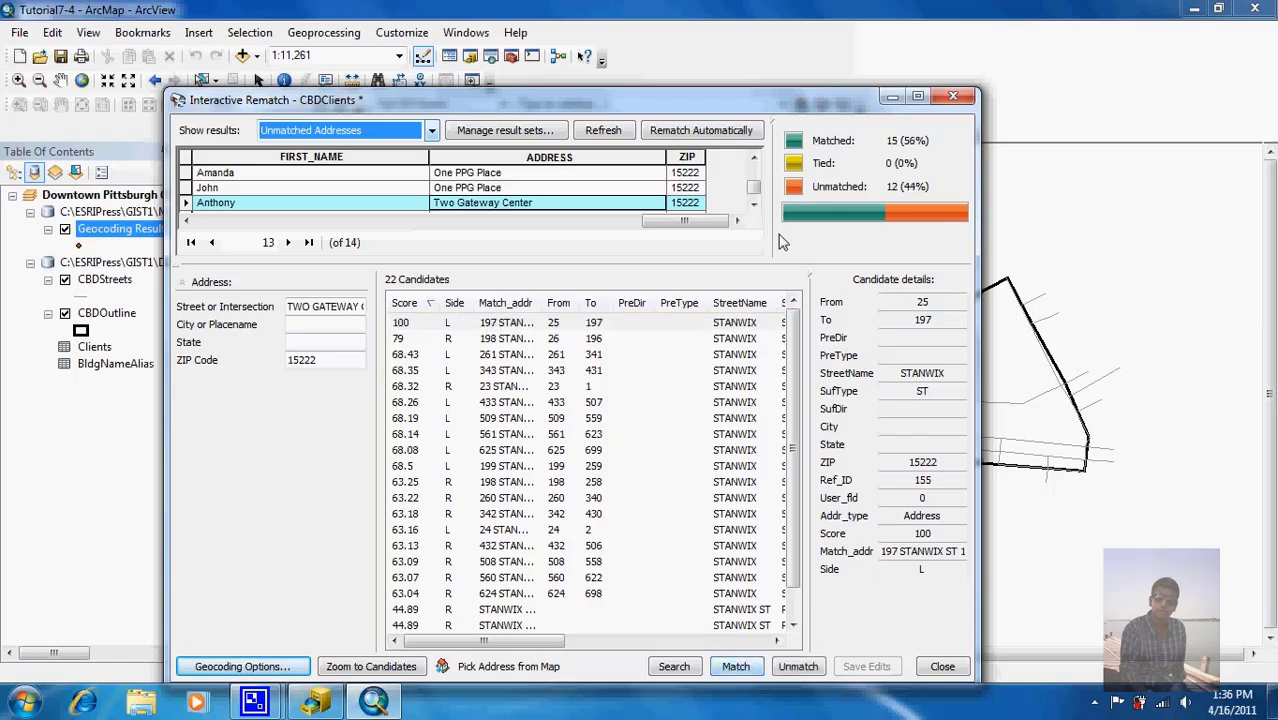
{"action": "left_click", "coordinate": [755, 205]}
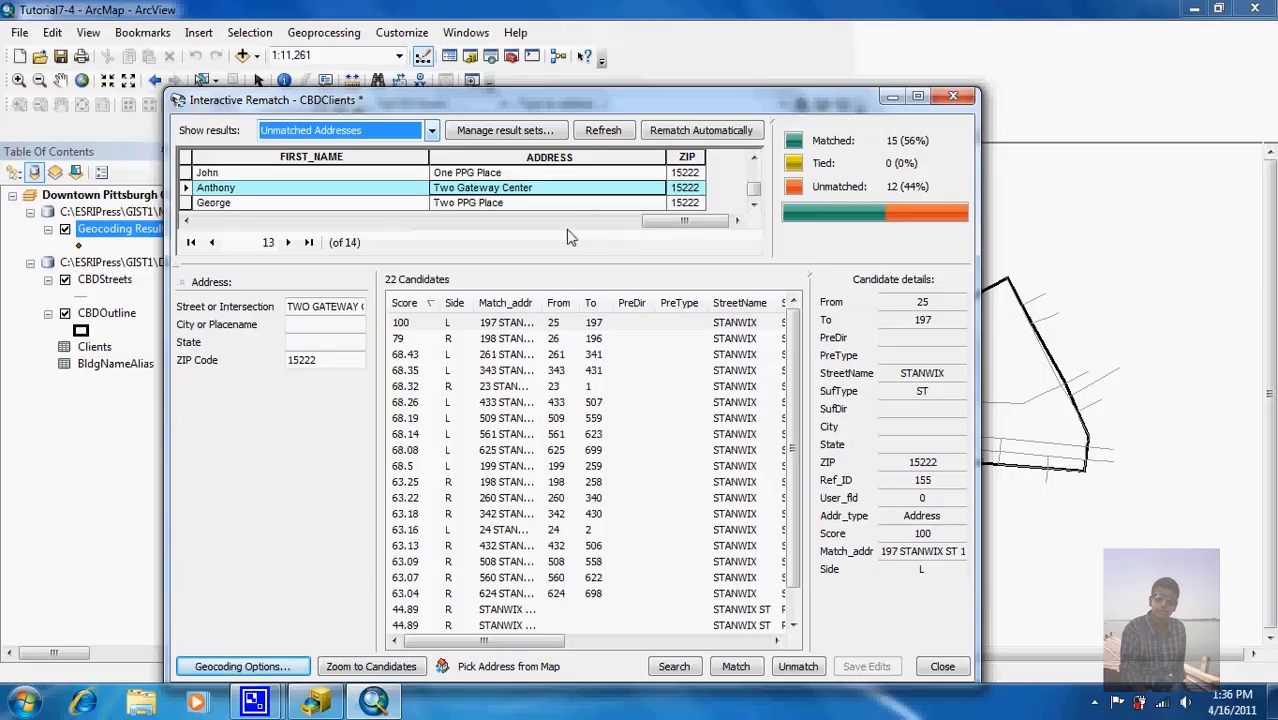
{"action": "left_click", "coordinate": [562, 204]}
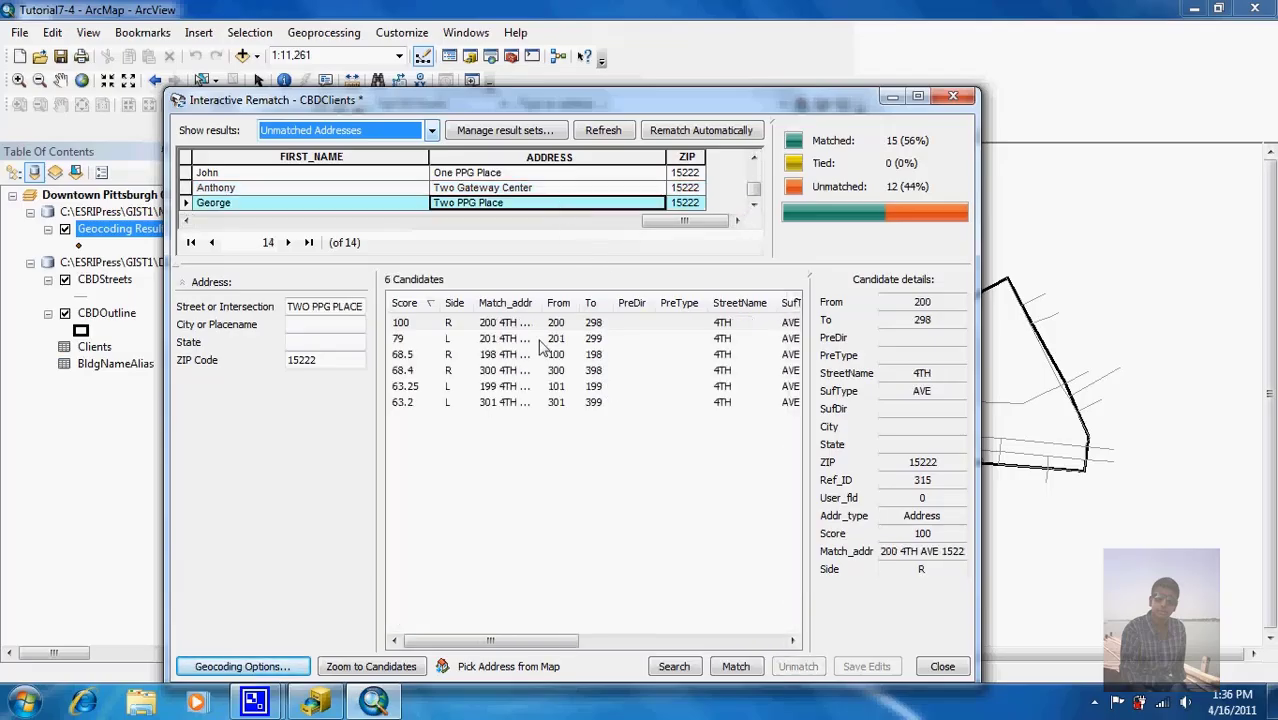
{"action": "left_click", "coordinate": [508, 323]}
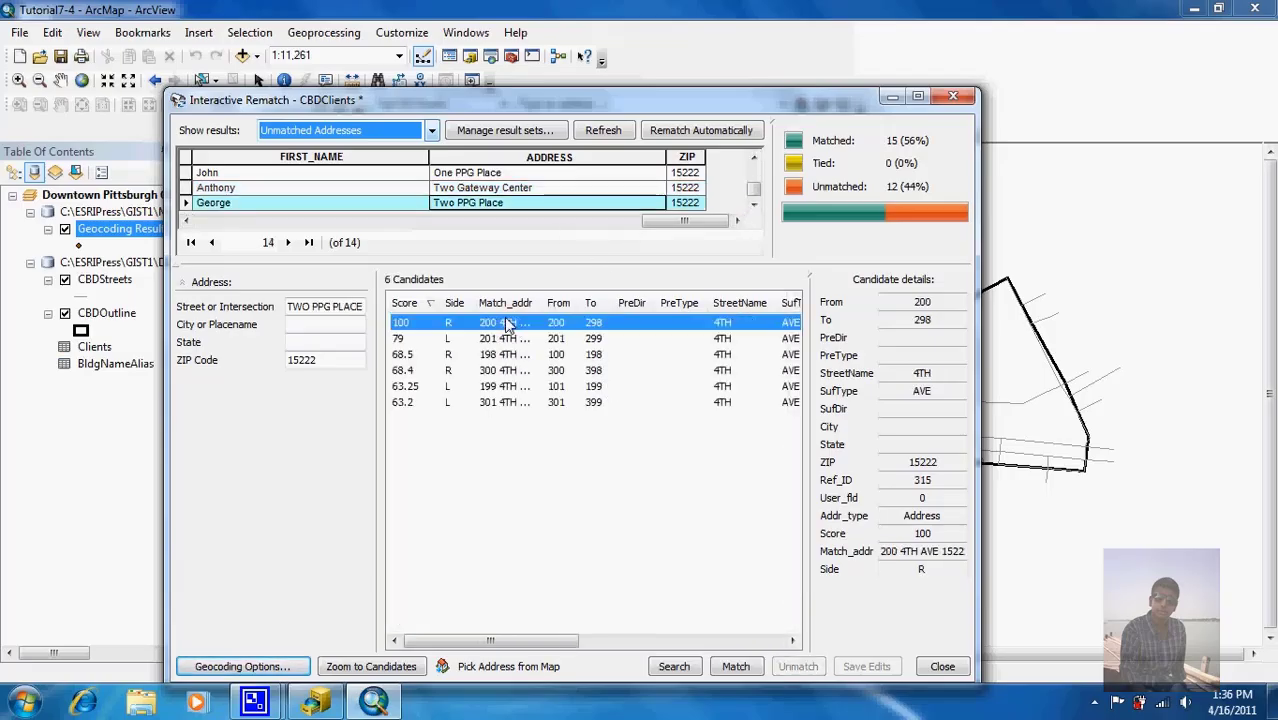
{"action": "left_click", "coordinate": [735, 667]}
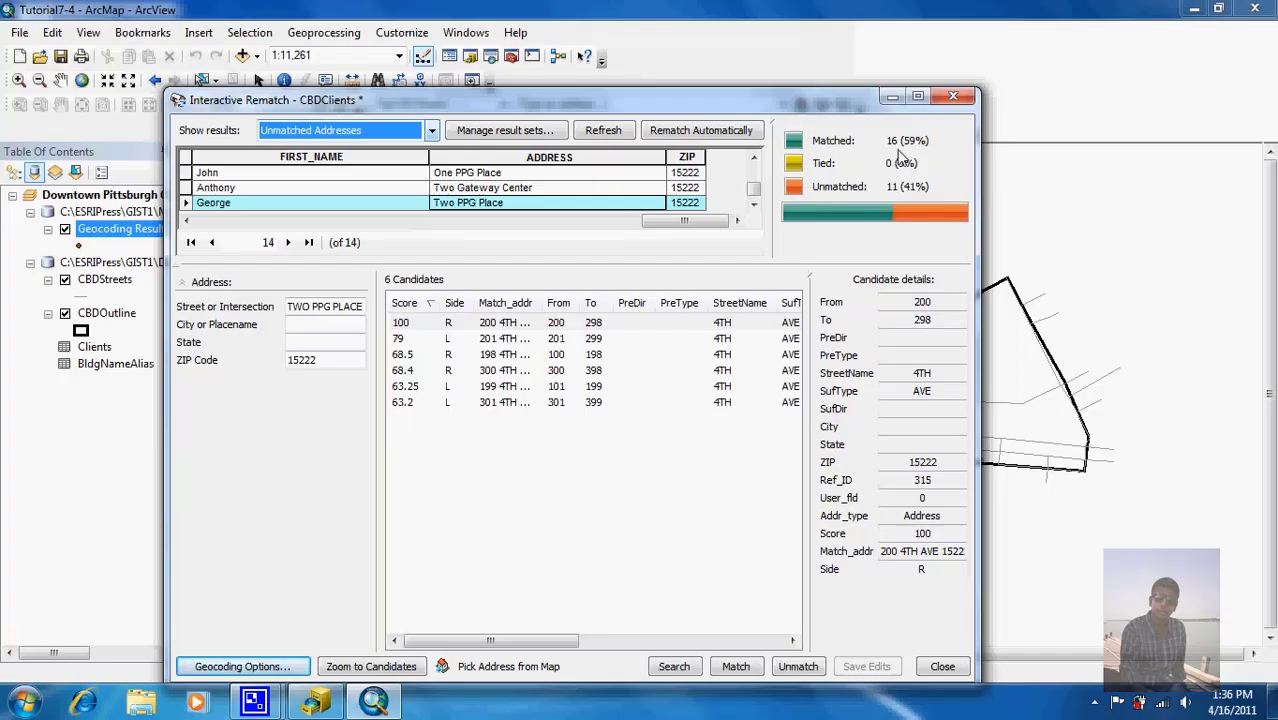
{"action": "left_click", "coordinate": [955, 97]}
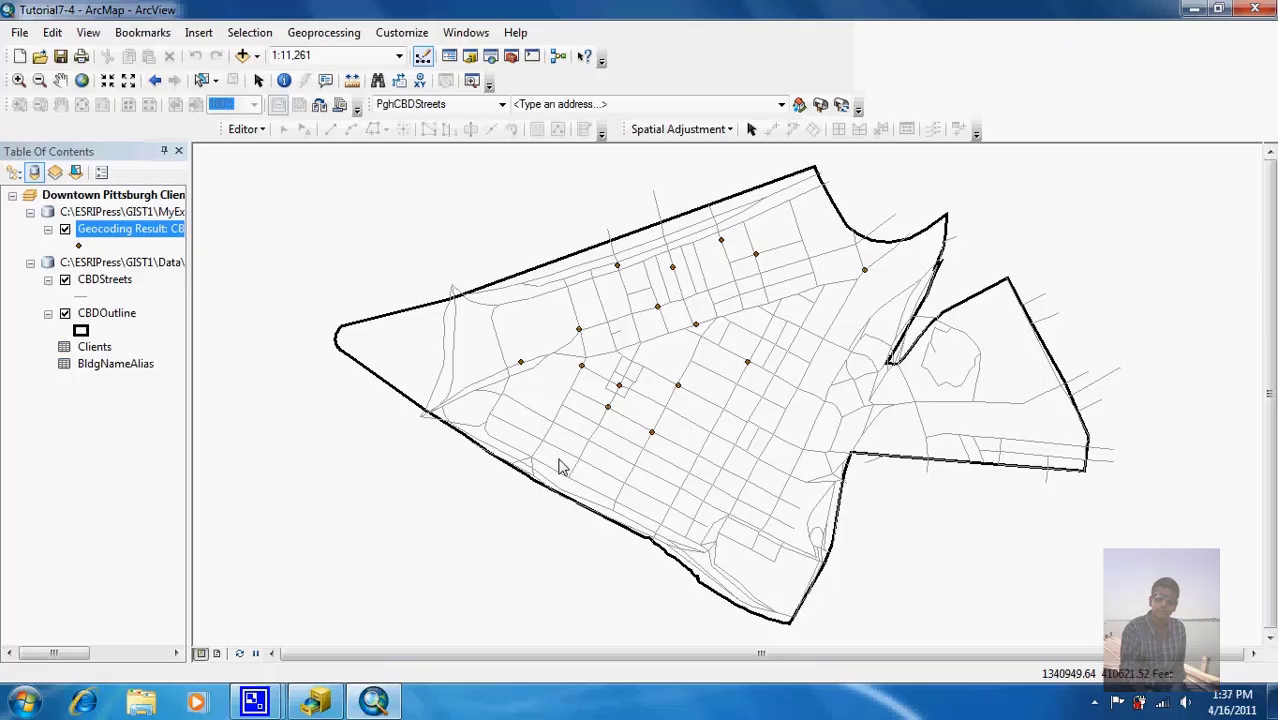
Step: Close the Tutorial7-4 map and start a new blank map document
{"action": "mouse_move", "coordinate": [254, 701]}
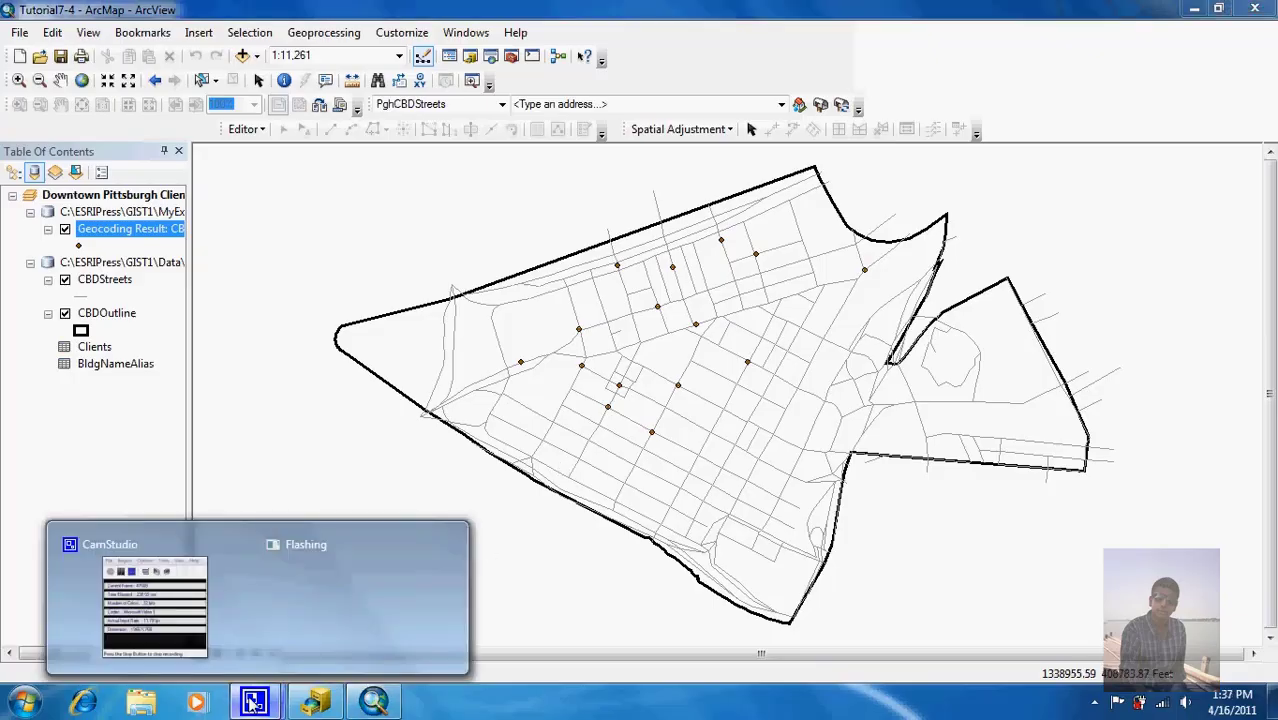
{"action": "left_click", "coordinate": [208, 592]}
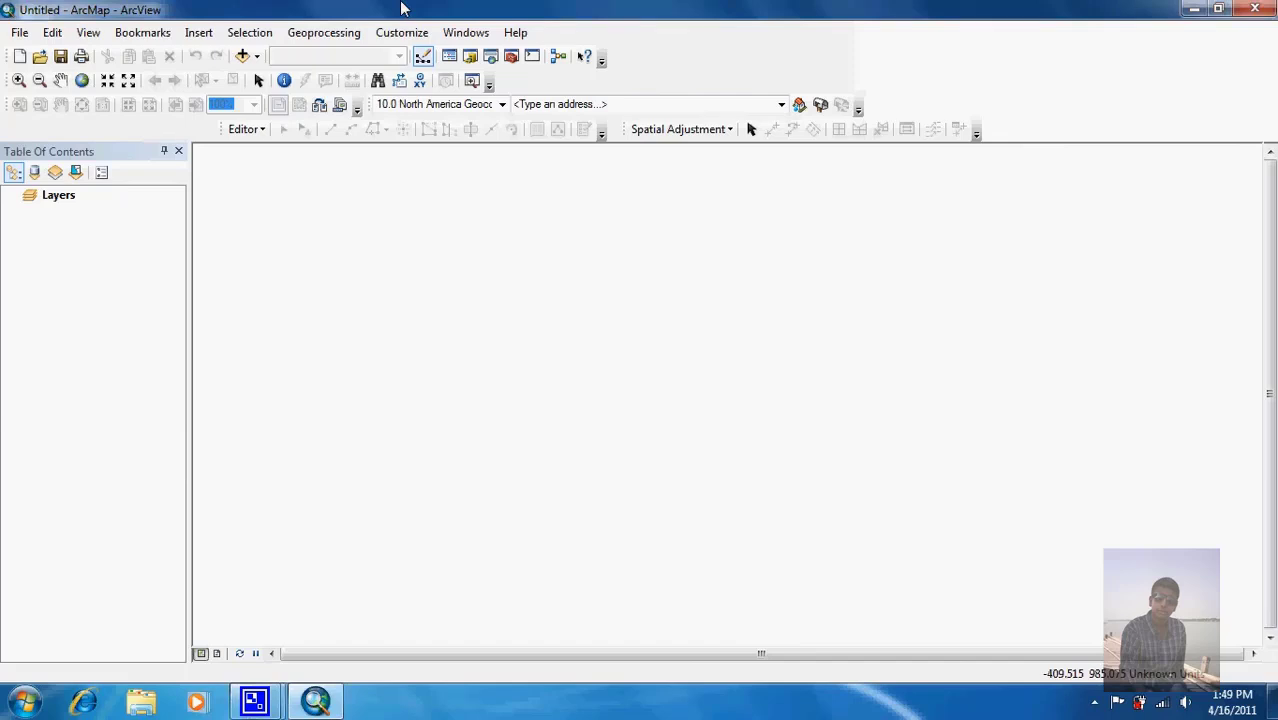
Step: Open the Tutorial8-1 map from the Maps folder and zoom to full extent
{"action": "left_click", "coordinate": [40, 57]}
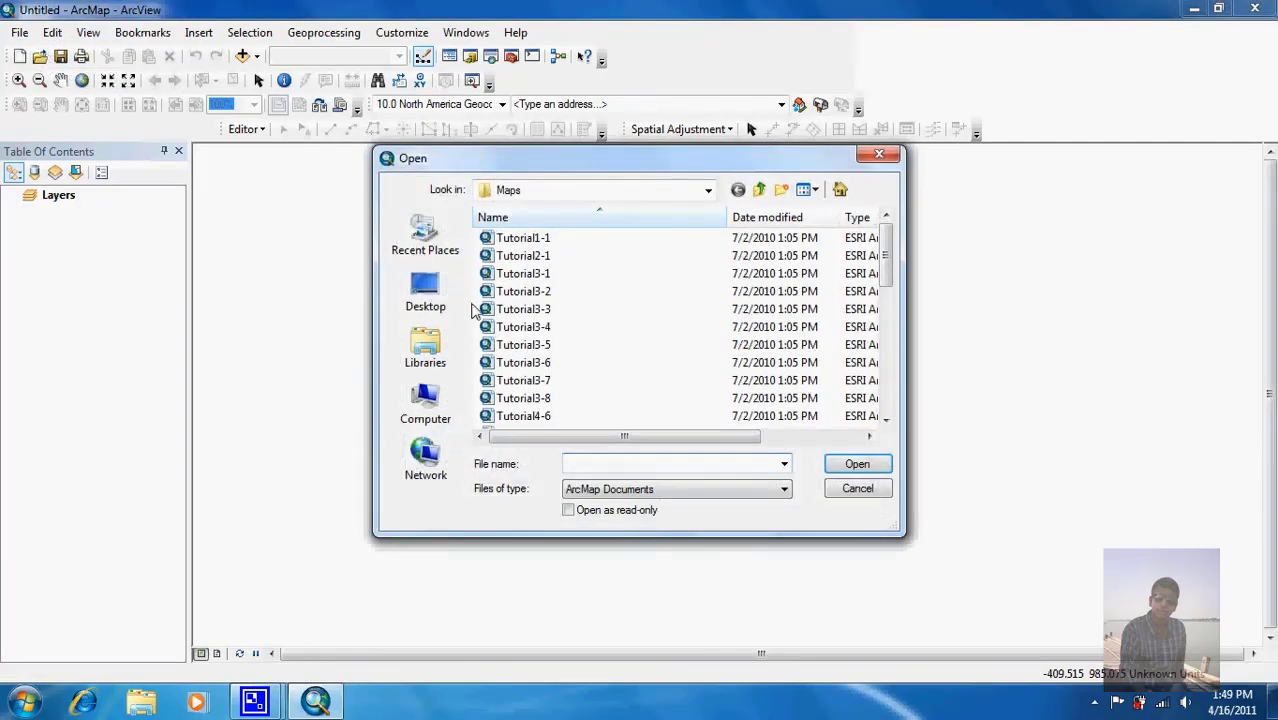
{"action": "scroll", "coordinate": [893, 407], "scroll_direction": "down", "scroll_amount": 5}
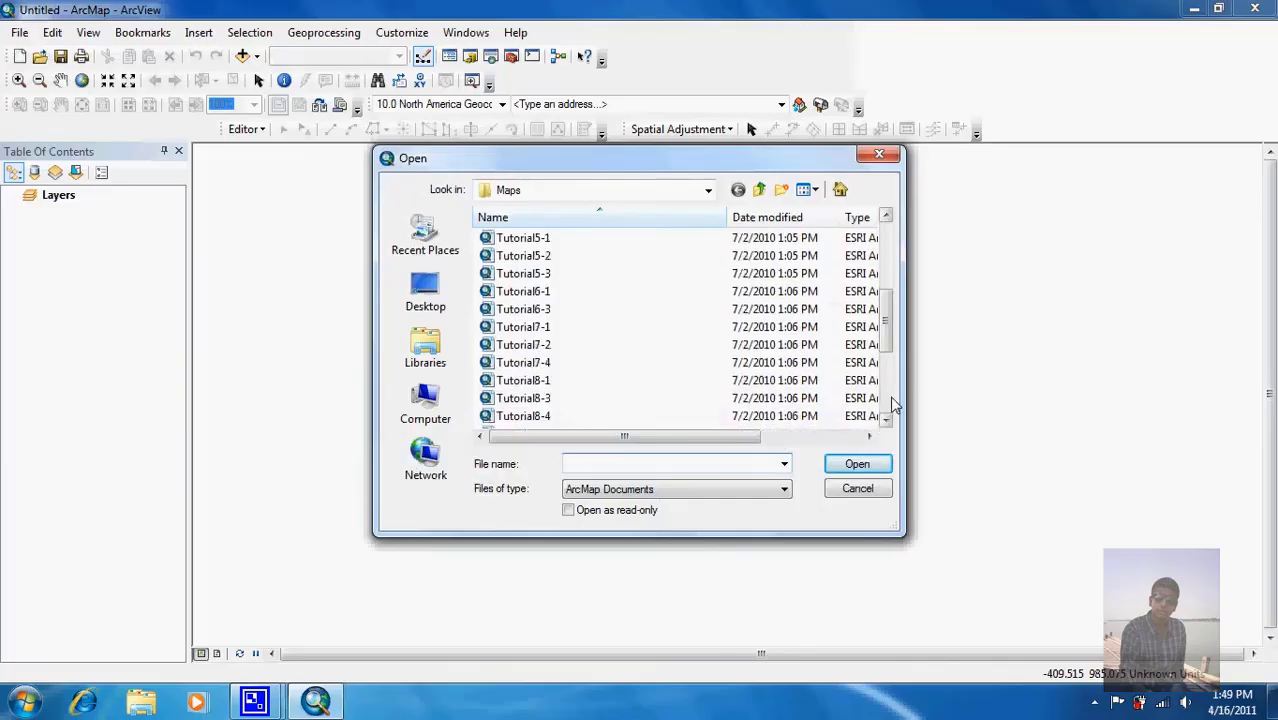
{"action": "double_click", "coordinate": [540, 381]}
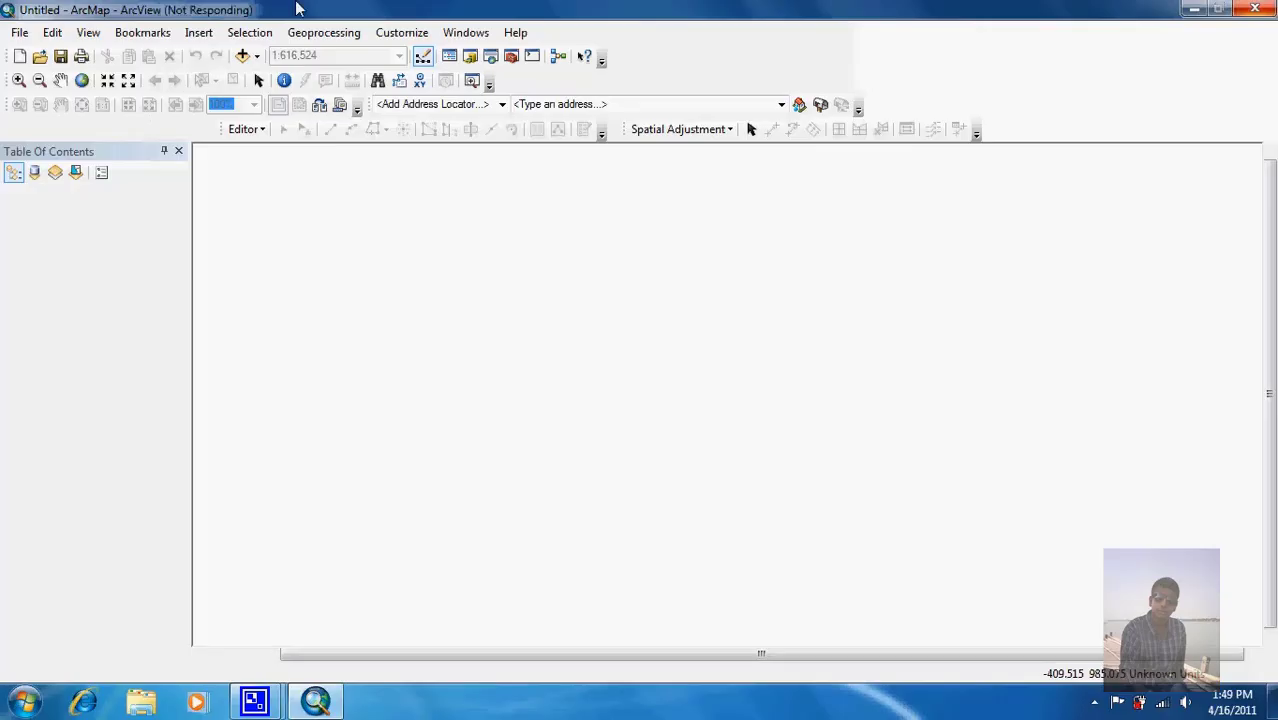
{"action": "left_click", "coordinate": [82, 81]}
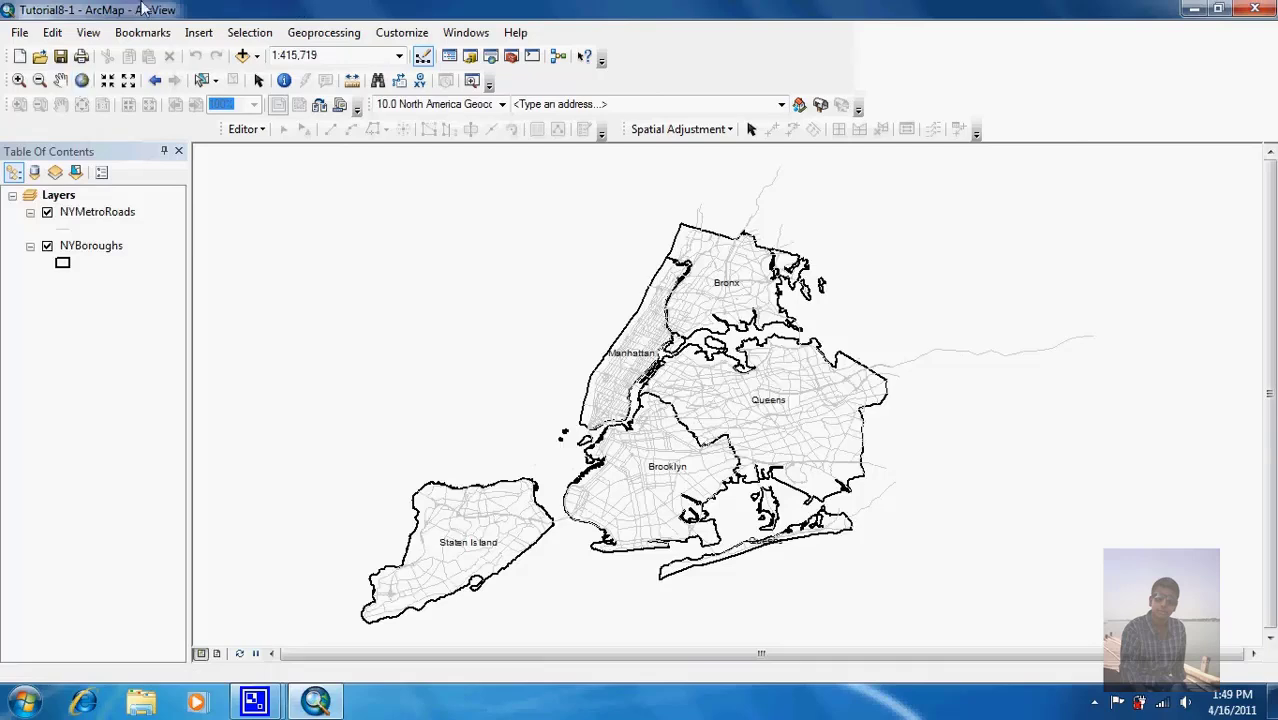
Step: Run Select By Attributes on NYBoroughs with "NAME" = 'Manhattan', selecting one borough
{"action": "left_click", "coordinate": [246, 34]}
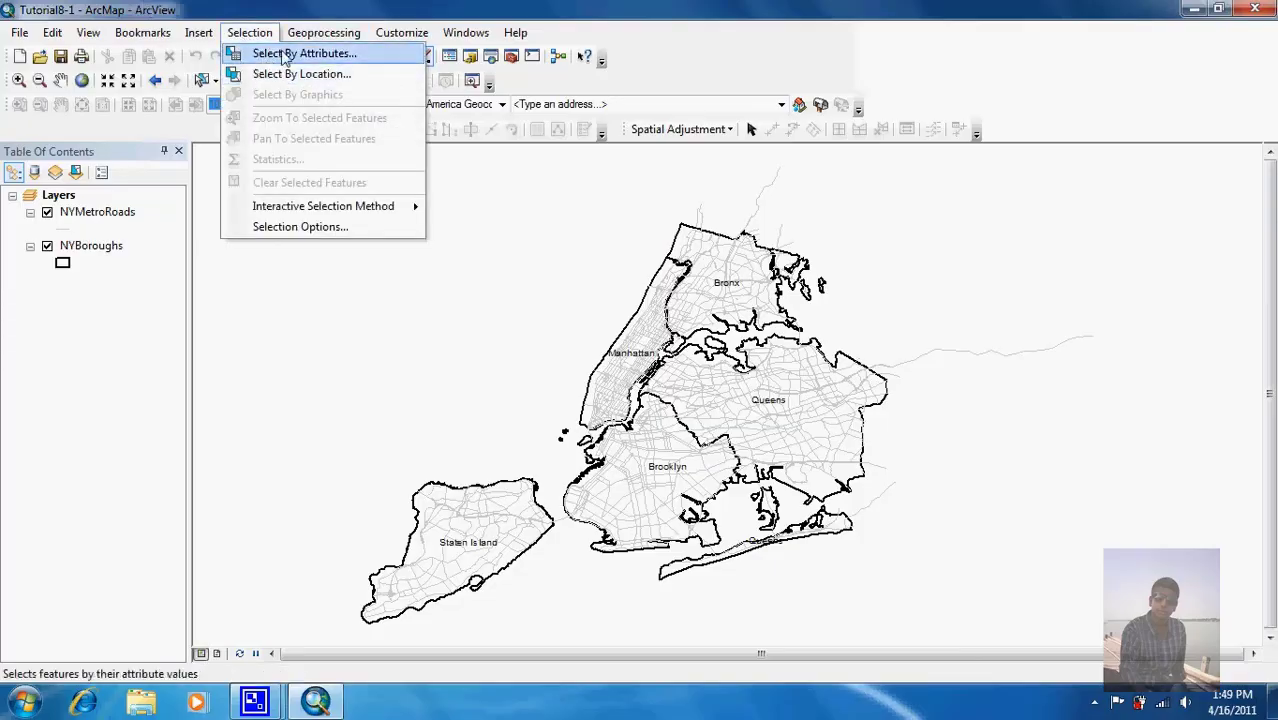
{"action": "left_click", "coordinate": [281, 52]}
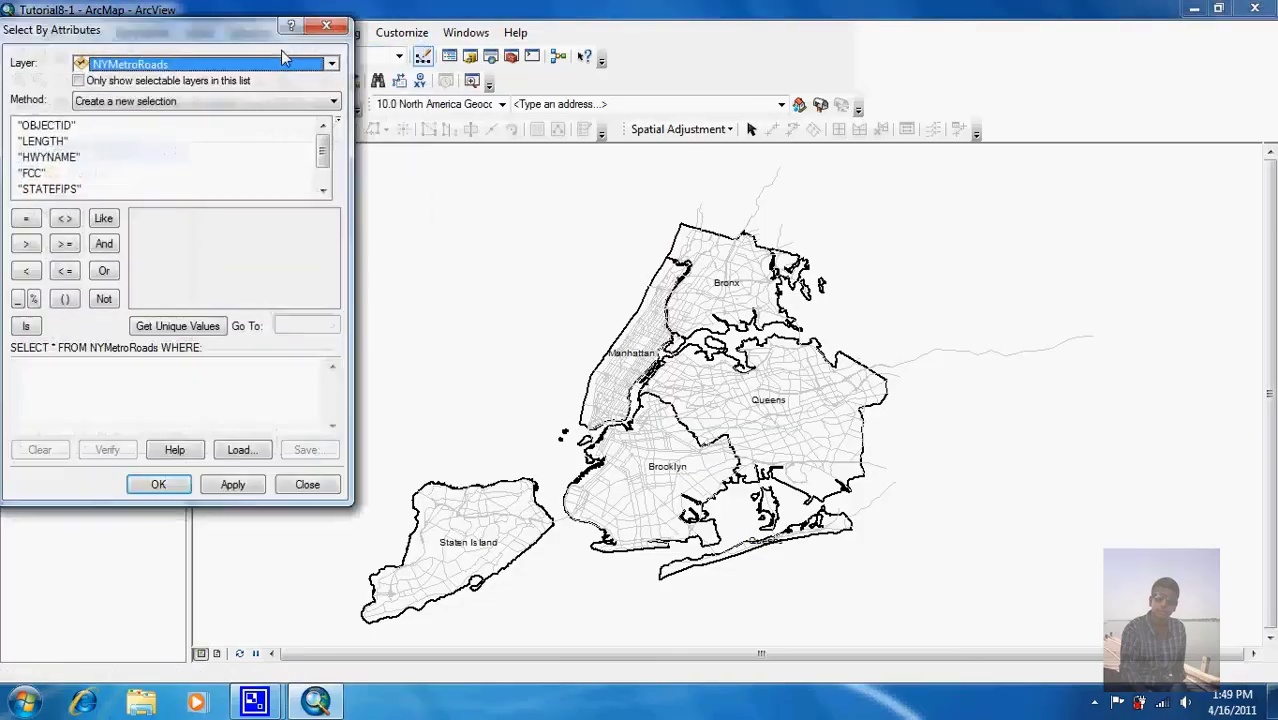
{"action": "left_click", "coordinate": [222, 64]}
{"action": "left_click", "coordinate": [196, 100]}
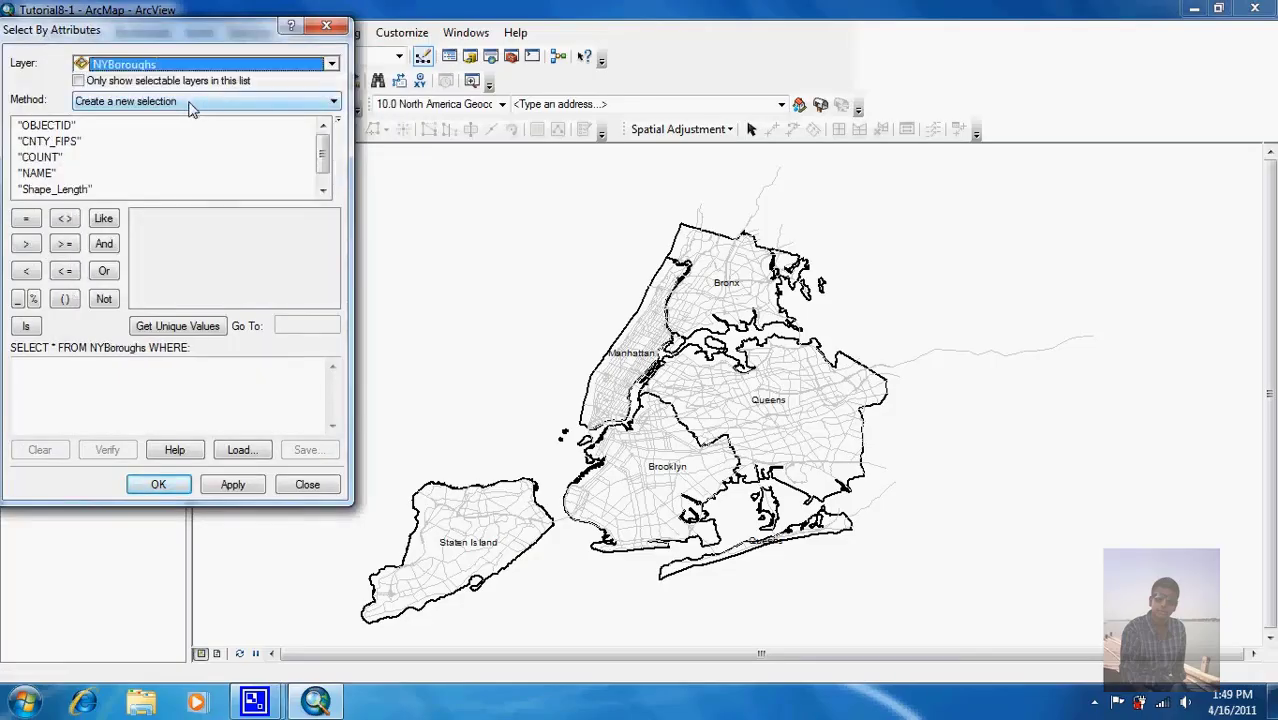
{"action": "double_click", "coordinate": [37, 175]}
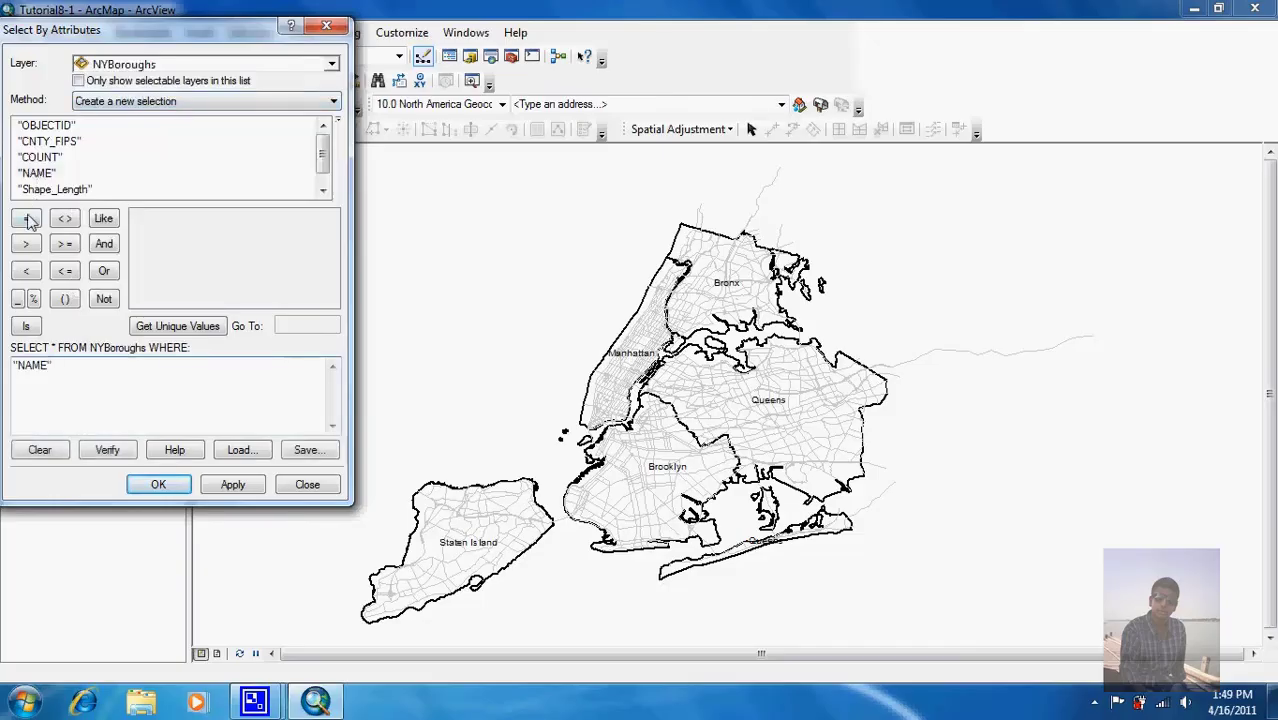
{"action": "left_click", "coordinate": [27, 219]}
{"action": "left_click", "coordinate": [179, 327]}
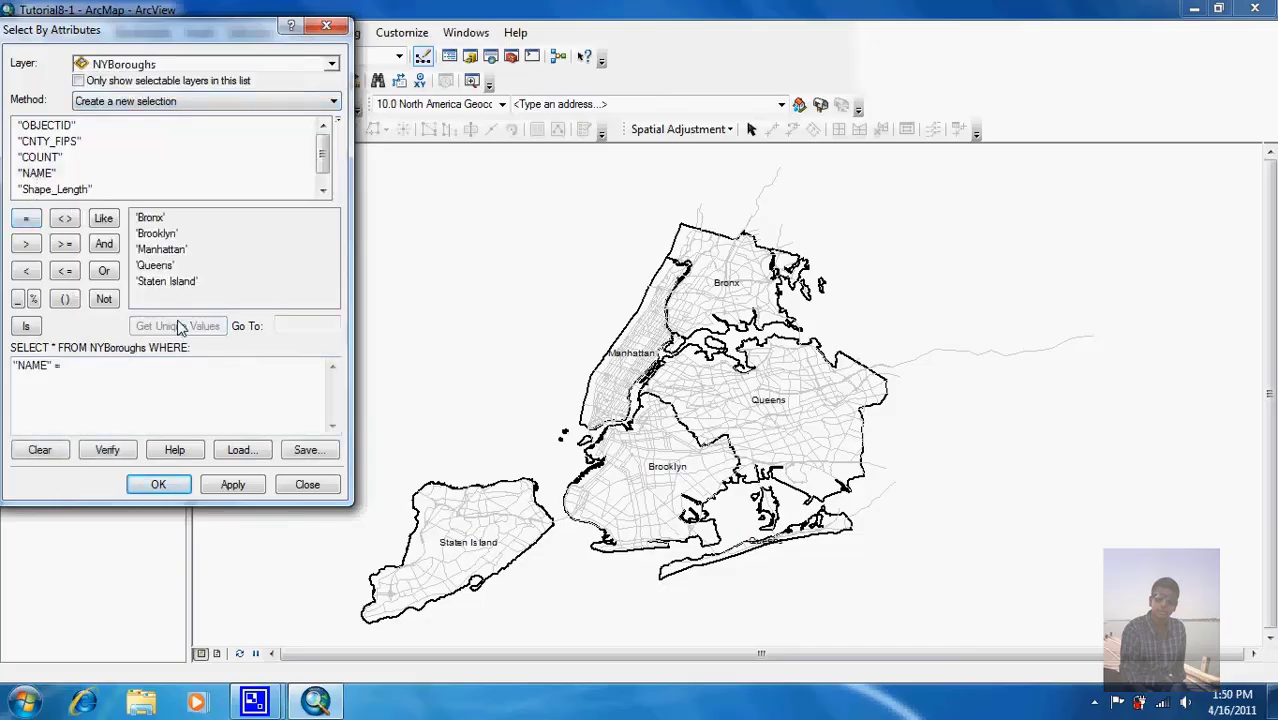
{"action": "double_click", "coordinate": [161, 250]}
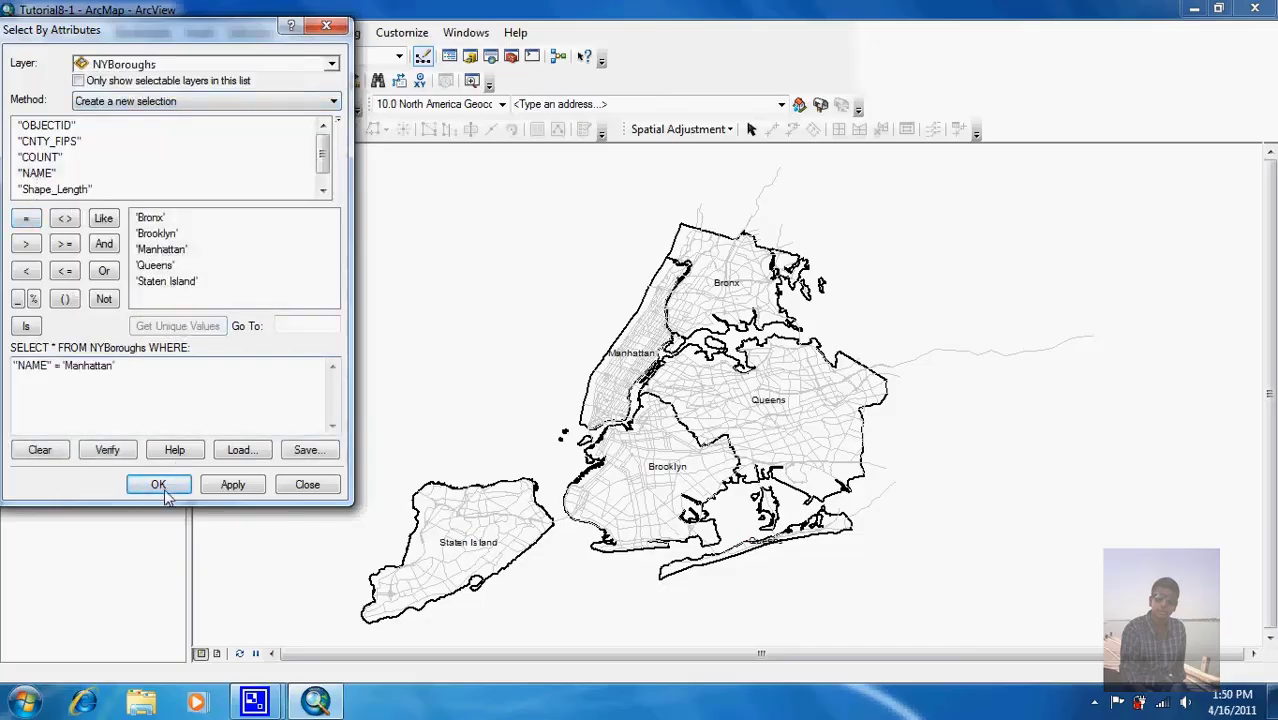
{"action": "left_click", "coordinate": [213, 490]}
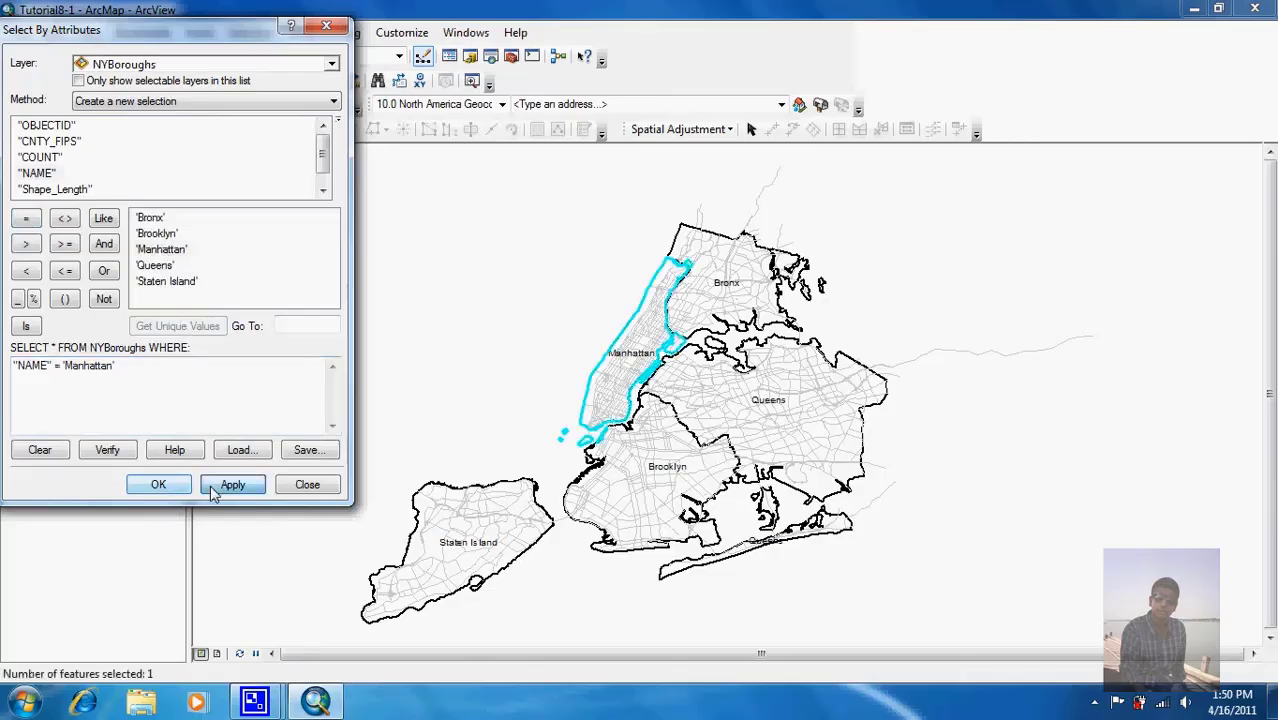
{"action": "left_click", "coordinate": [321, 491]}
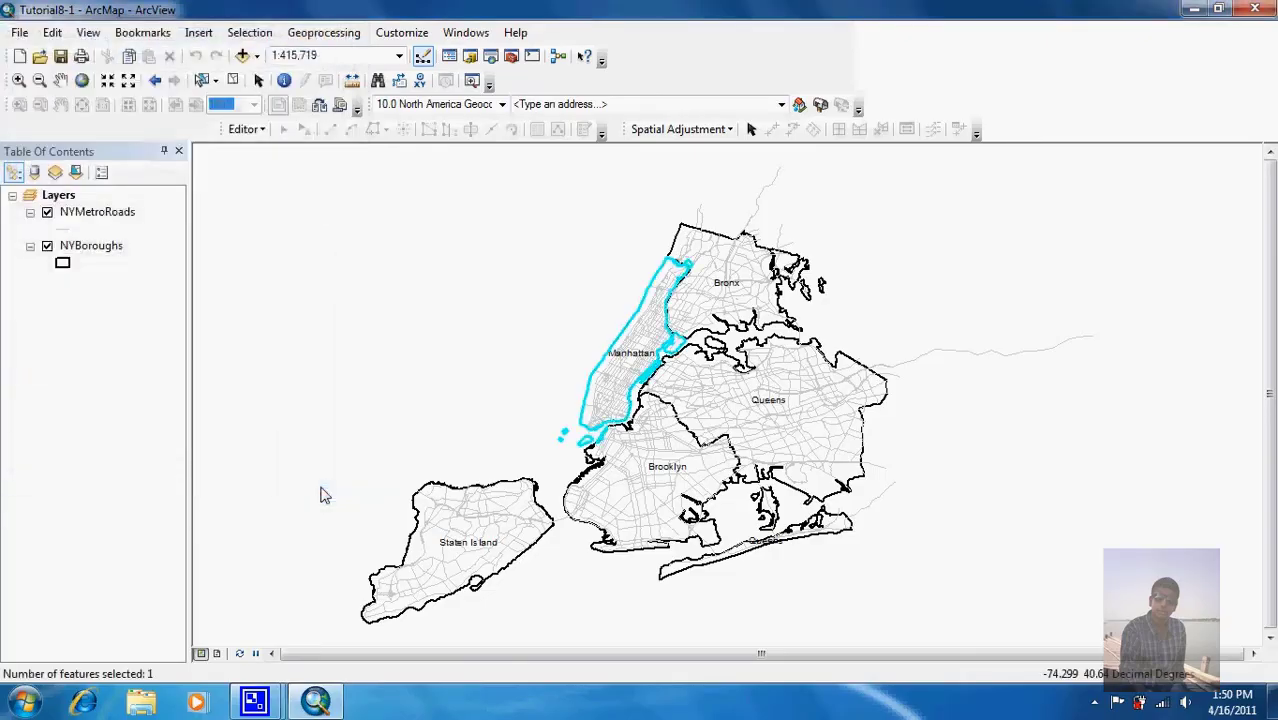
Step: Export the selected NYBoroughs feature, choosing Chapter8\NewYork.gdb as the output location
{"action": "right_click", "coordinate": [84, 256]}
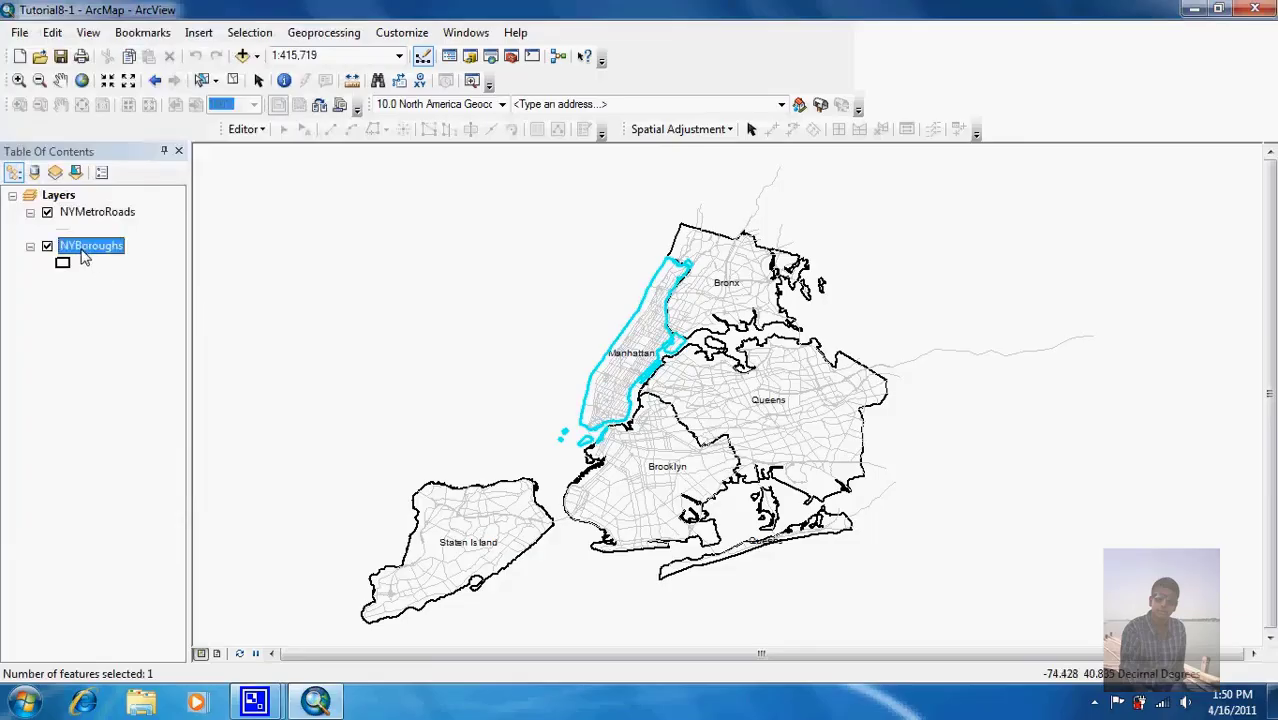
{"action": "mouse_move", "coordinate": [239, 576]}
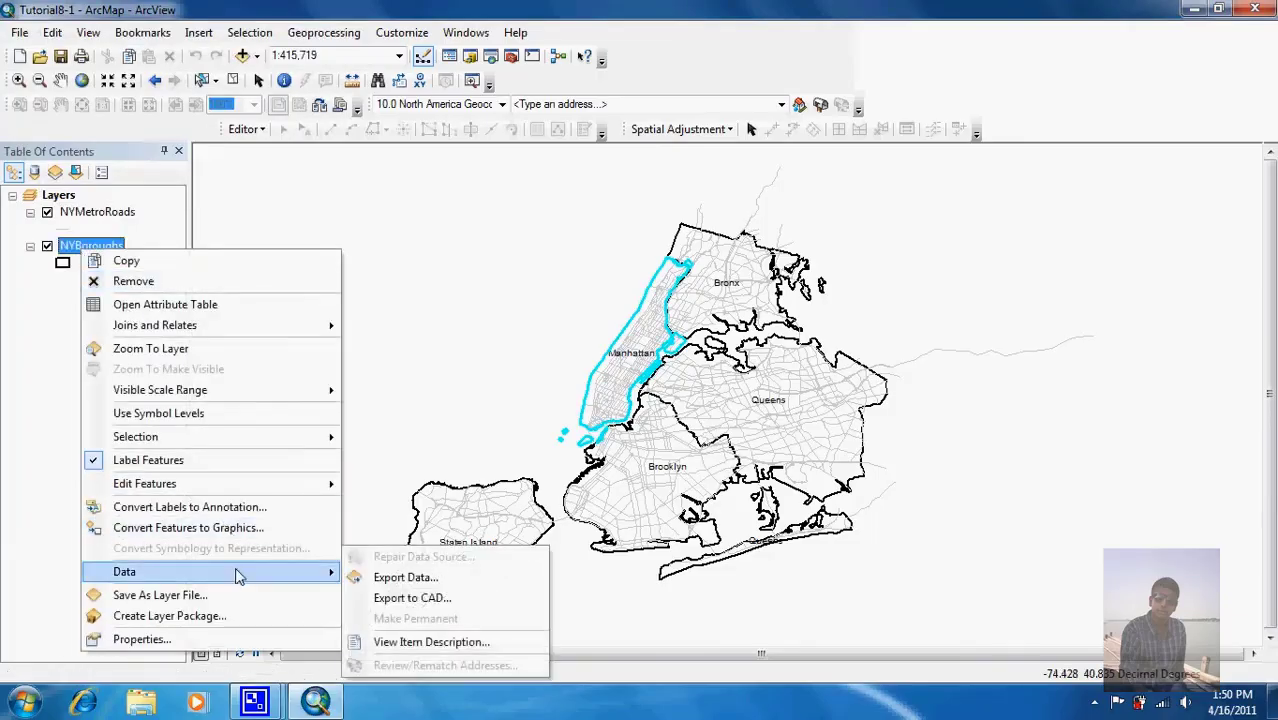
{"action": "left_click", "coordinate": [364, 577]}
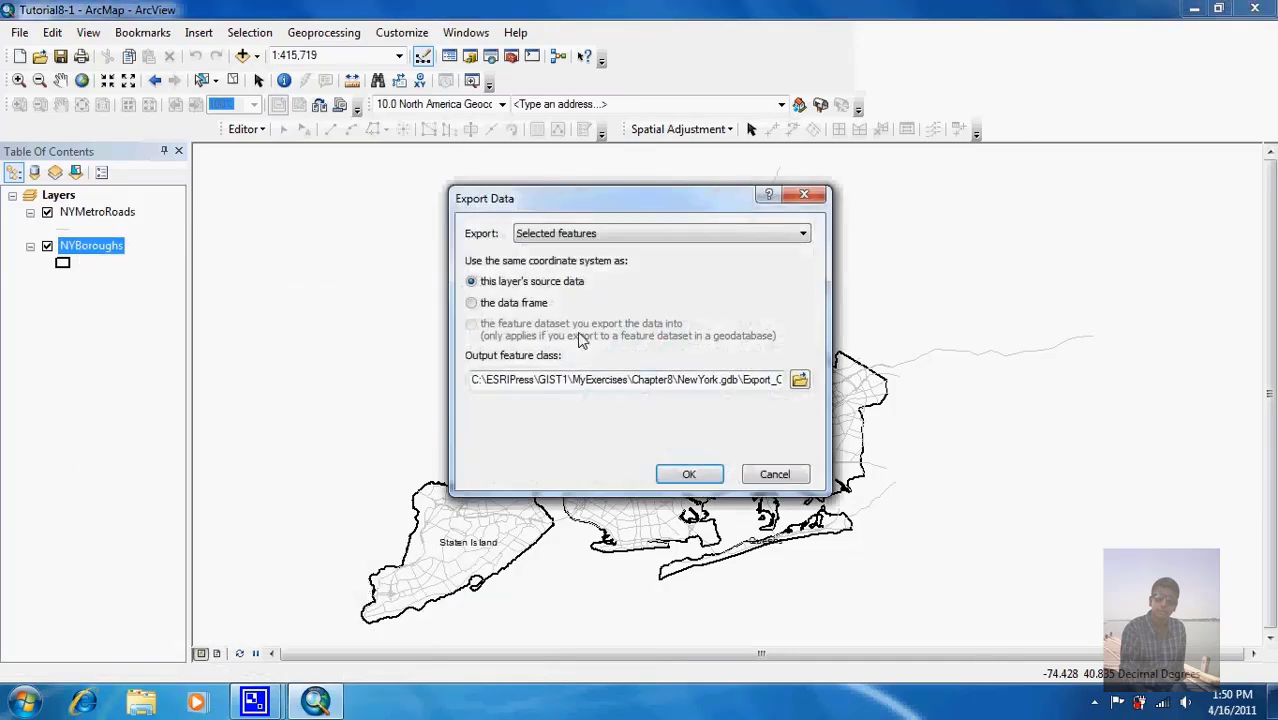
{"action": "left_click", "coordinate": [799, 379]}
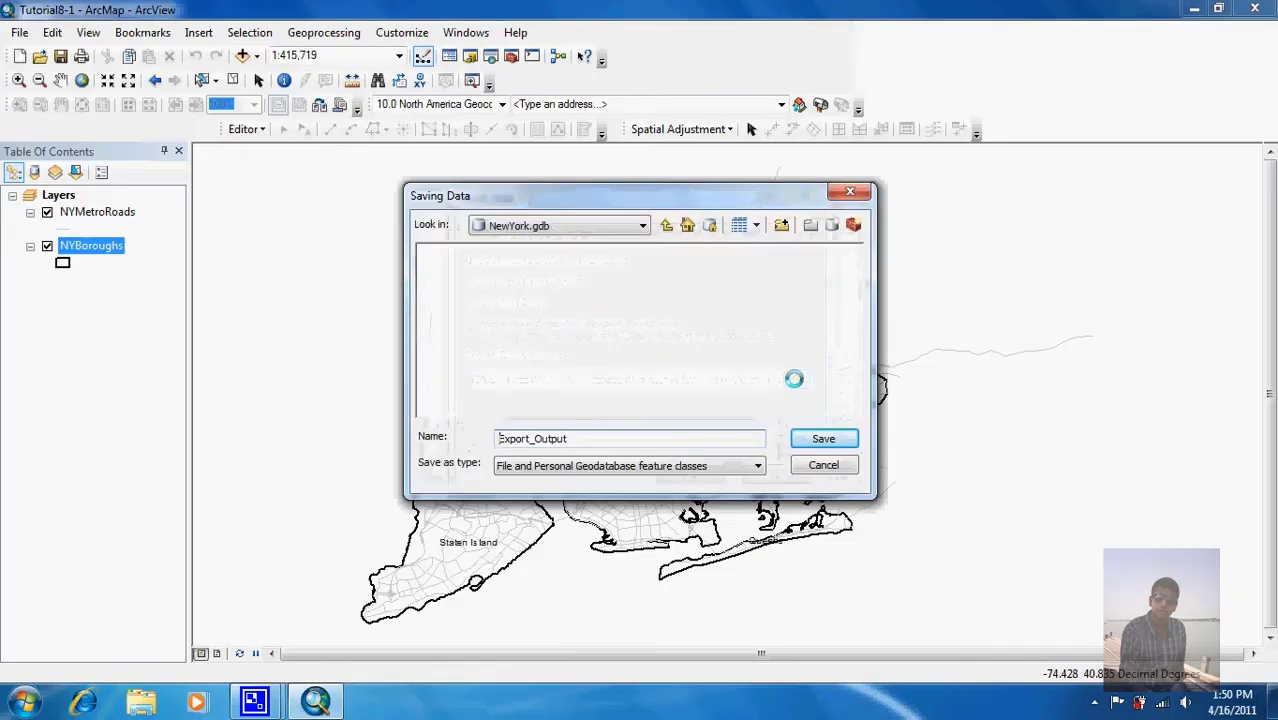
{"action": "left_click", "coordinate": [663, 227]}
{"action": "left_click", "coordinate": [662, 228]}
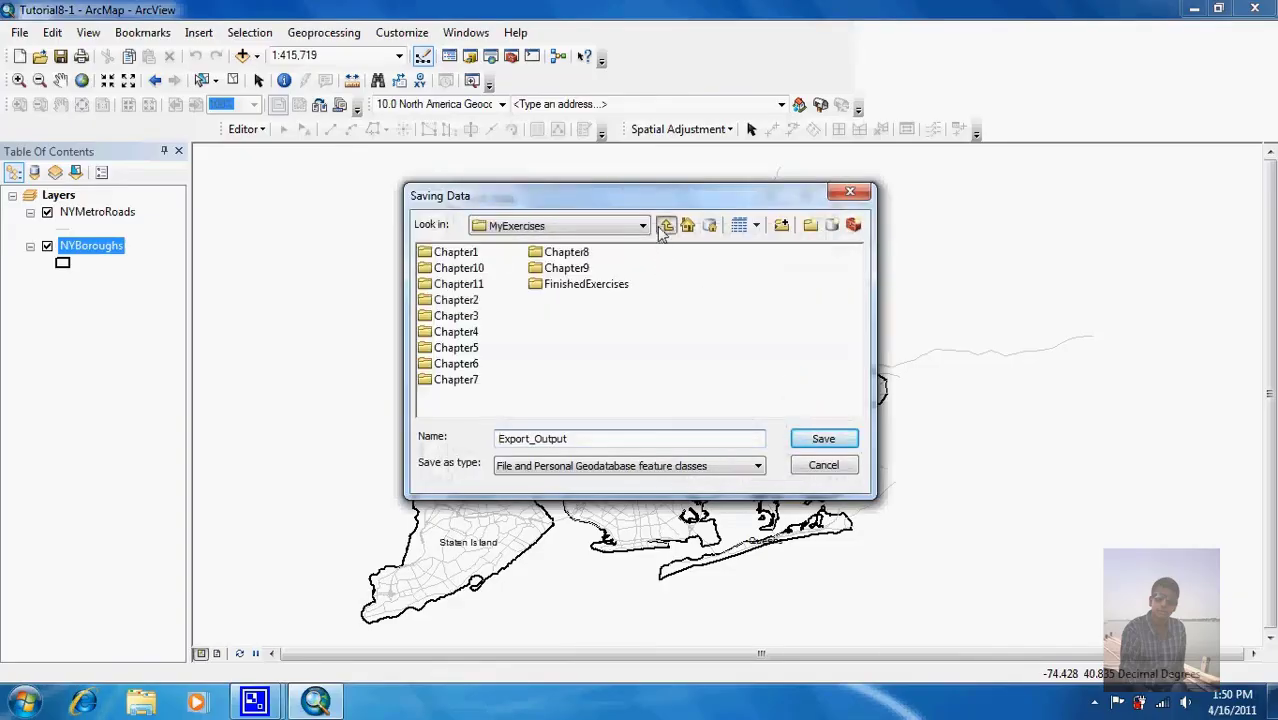
{"action": "double_click", "coordinate": [560, 256]}
{"action": "double_click", "coordinate": [479, 270]}
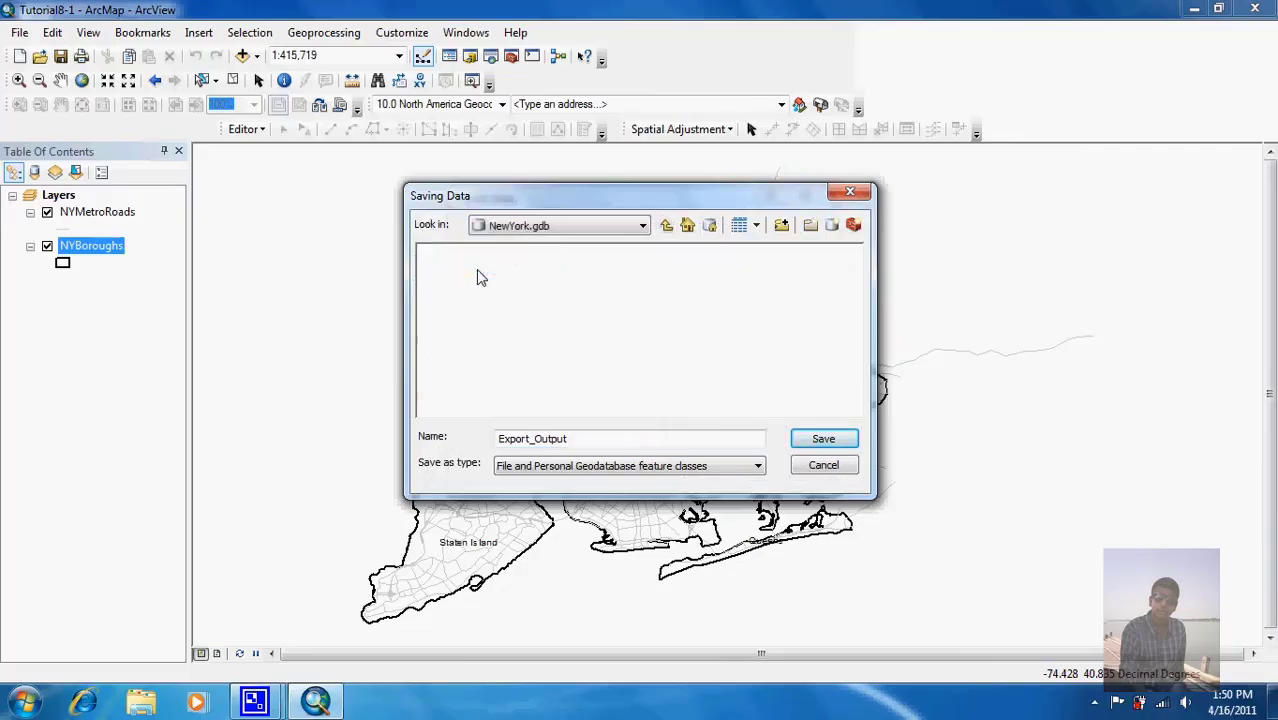
Step: Name the exported feature class Manhattan, save it, and add it to the map as a layer
{"action": "left_click", "coordinate": [613, 447]}
{"action": "left_click_drag", "start_coordinate": [613, 447], "coordinate": [484, 452]}
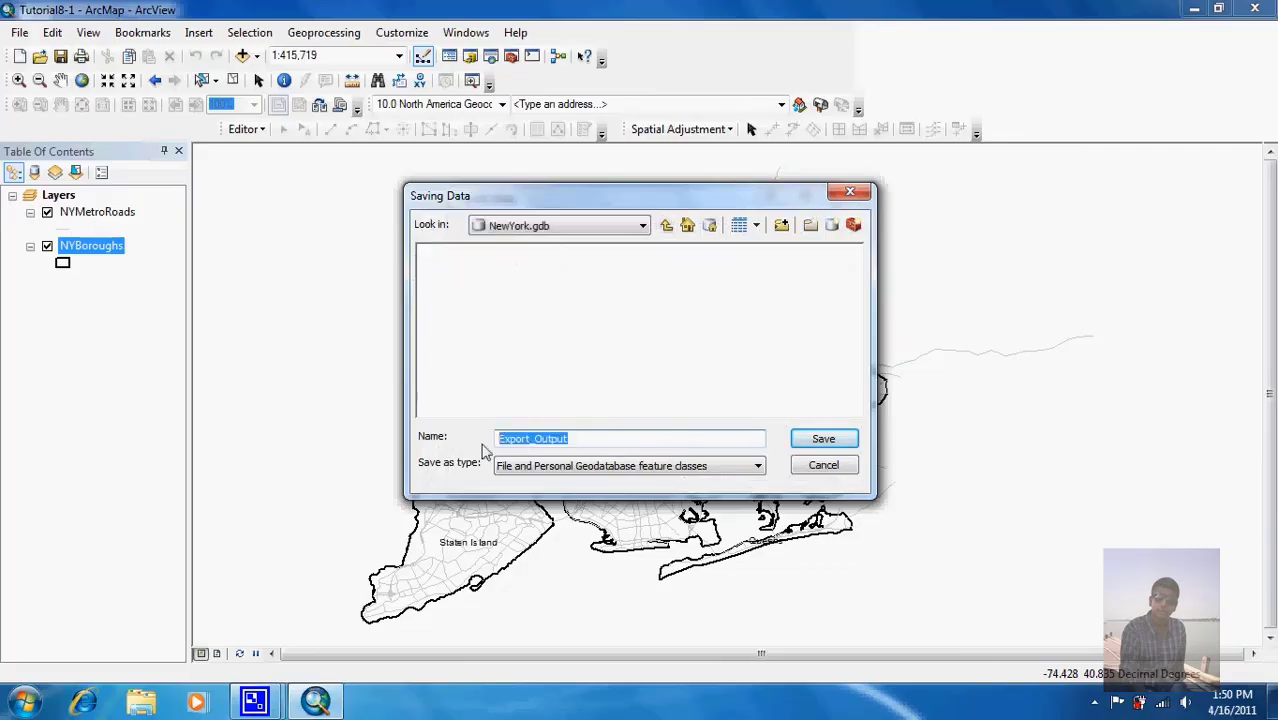
{"action": "type", "text": "Manhatta"}
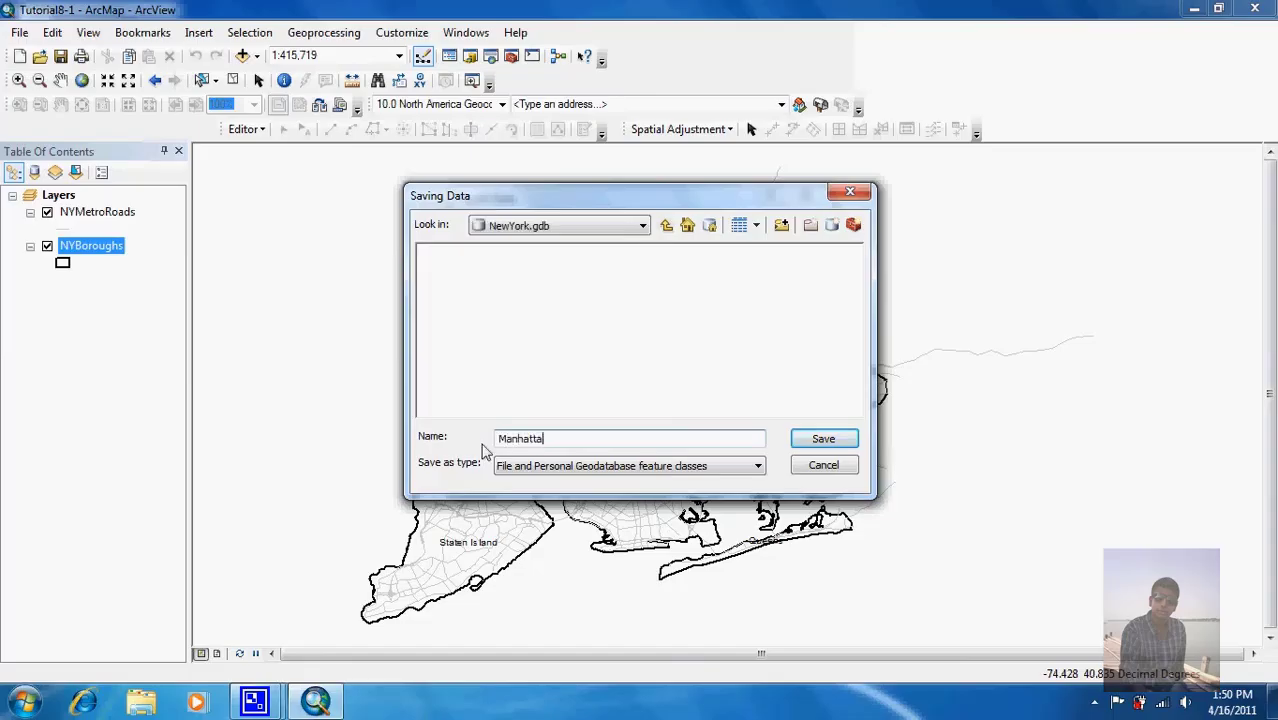
{"action": "key", "text": "BackSpace"}
{"action": "type", "text": "an"}
{"action": "left_click", "coordinate": [816, 439]}
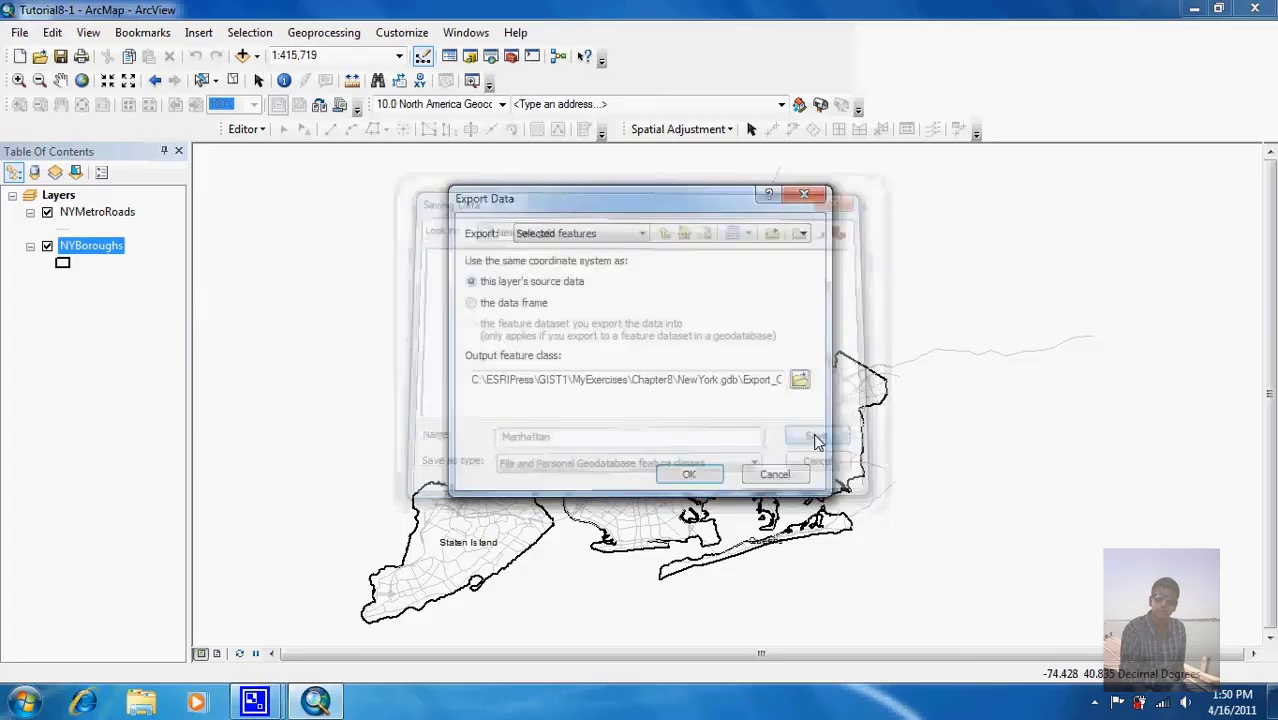
{"action": "left_click", "coordinate": [703, 474]}
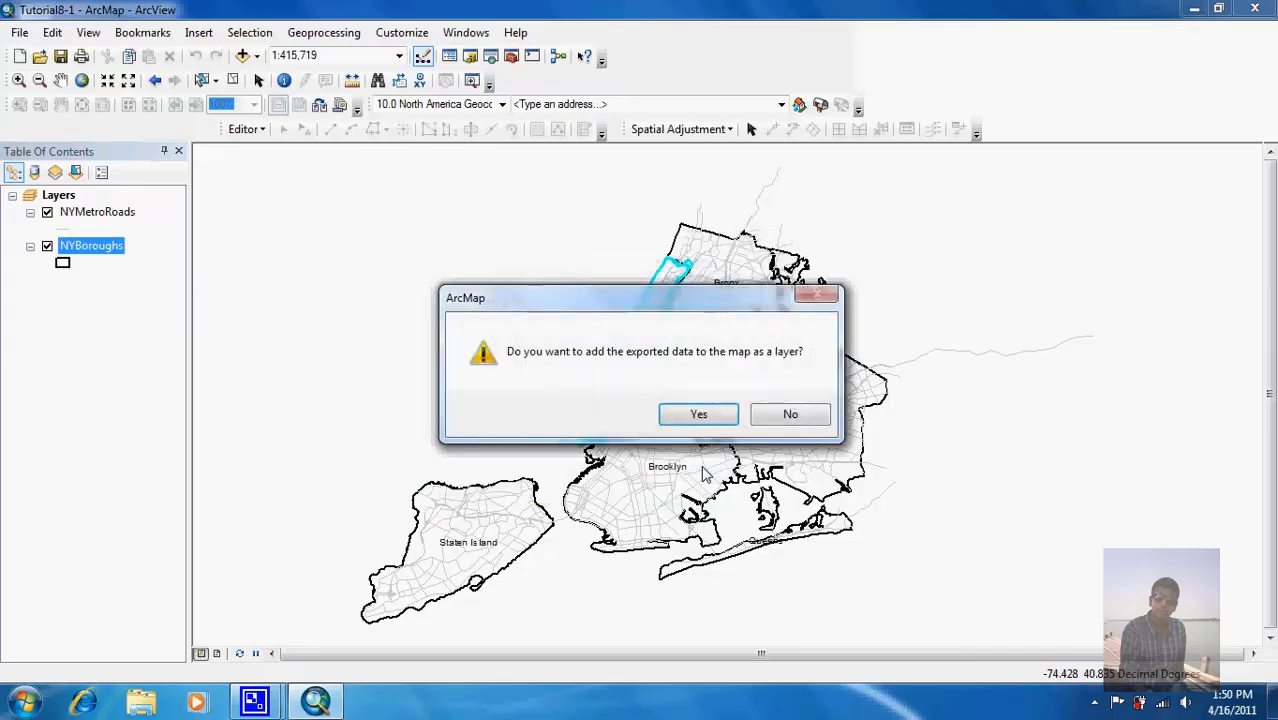
{"action": "left_click", "coordinate": [690, 415]}
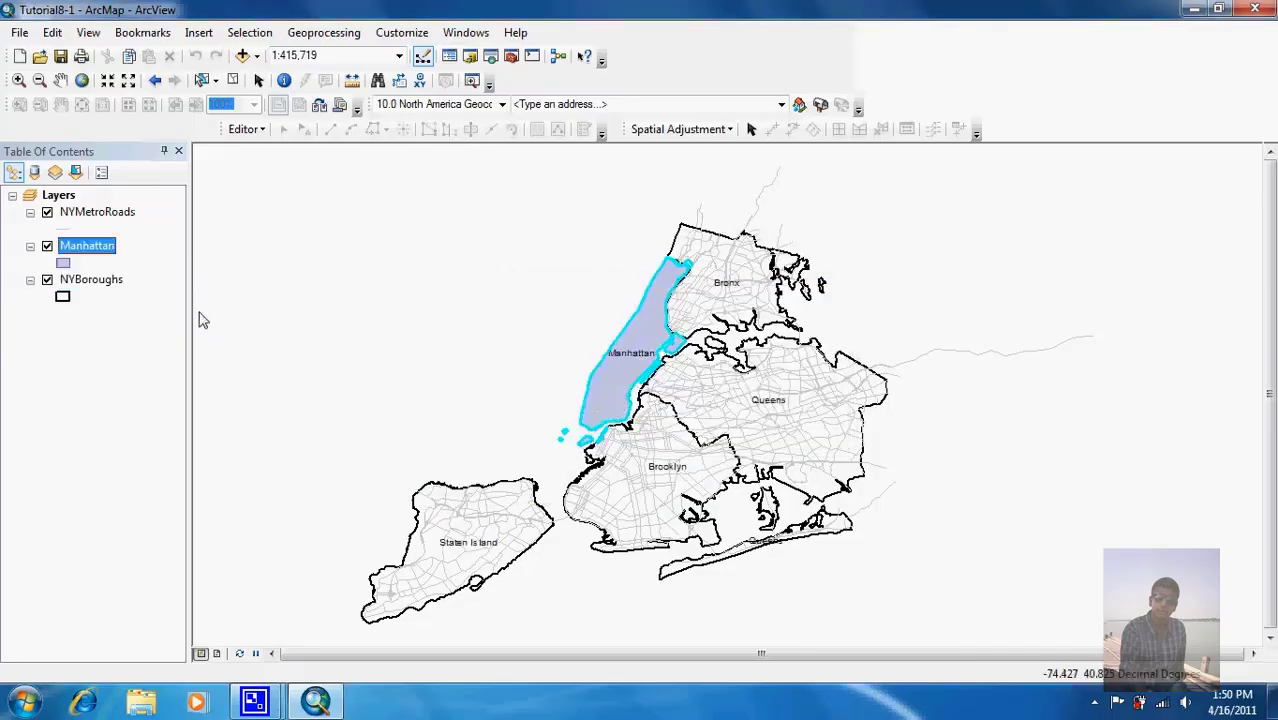
Step: Turn off selectability for the Manhattan layer and clear the selected Manhattan feature in NYBoroughs
{"action": "left_click", "coordinate": [47, 281]}
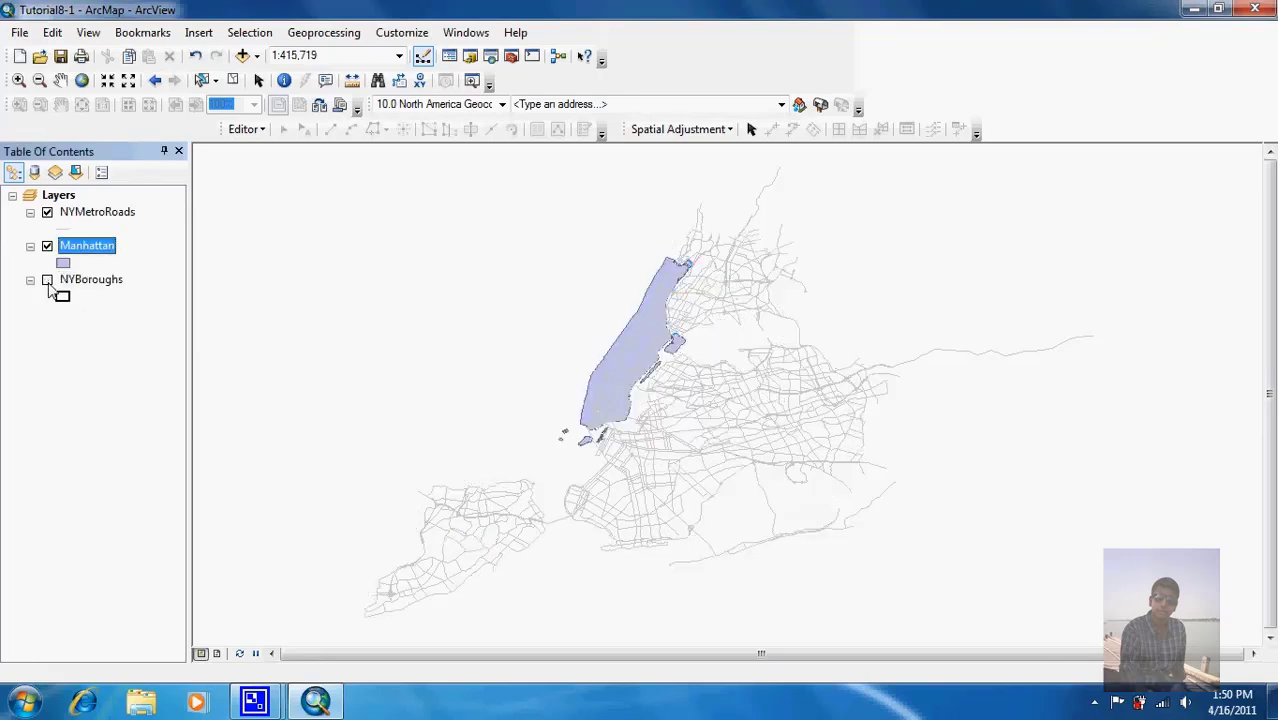
{"action": "left_click", "coordinate": [47, 281]}
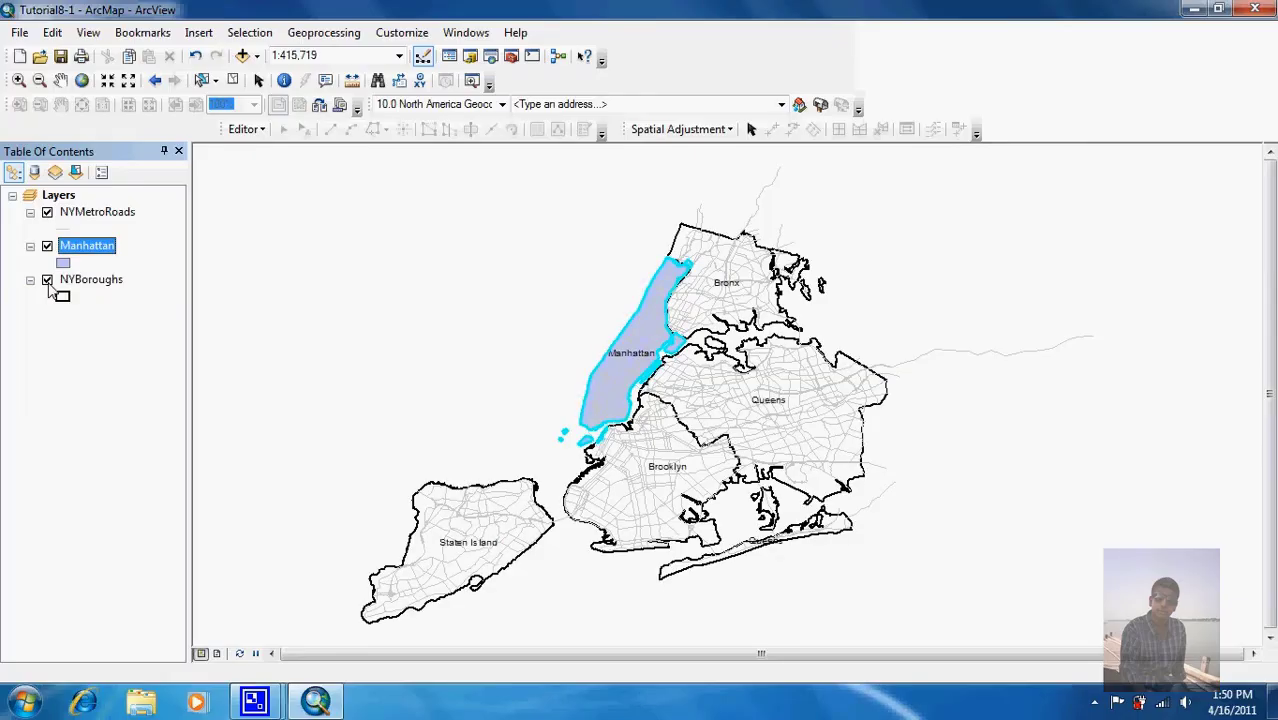
{"action": "left_click", "coordinate": [73, 175]}
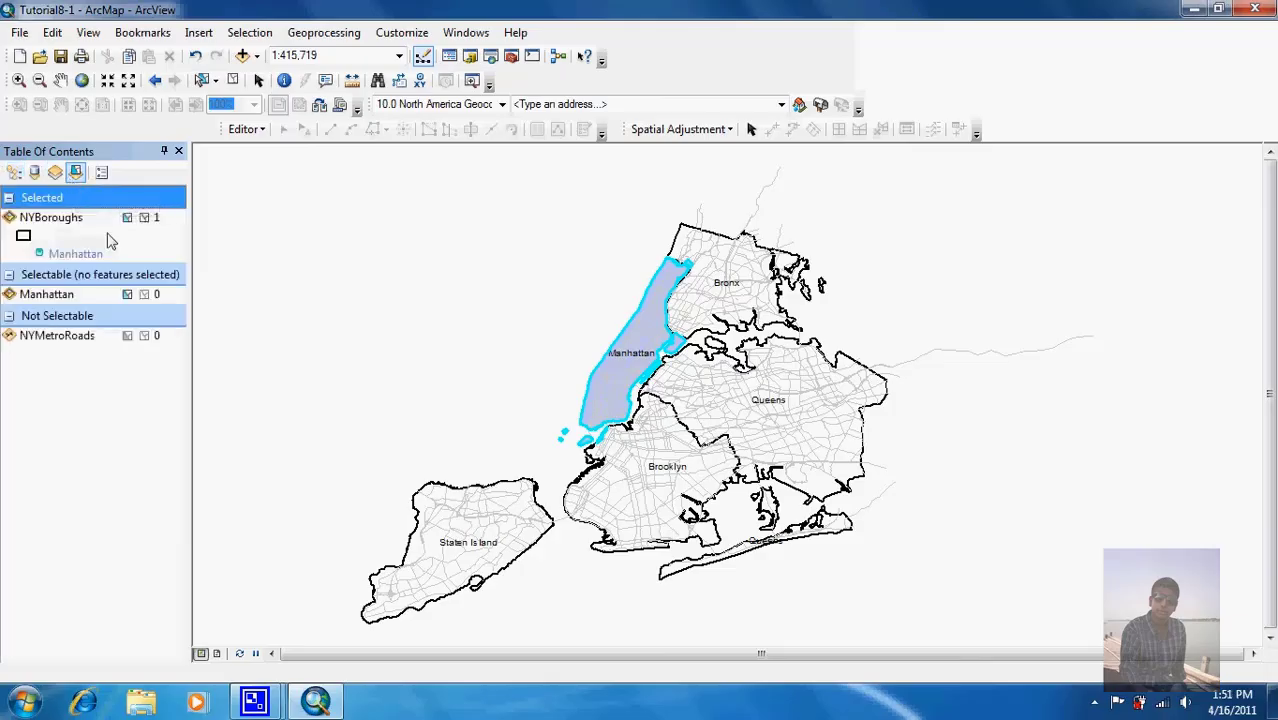
{"action": "left_click", "coordinate": [127, 294]}
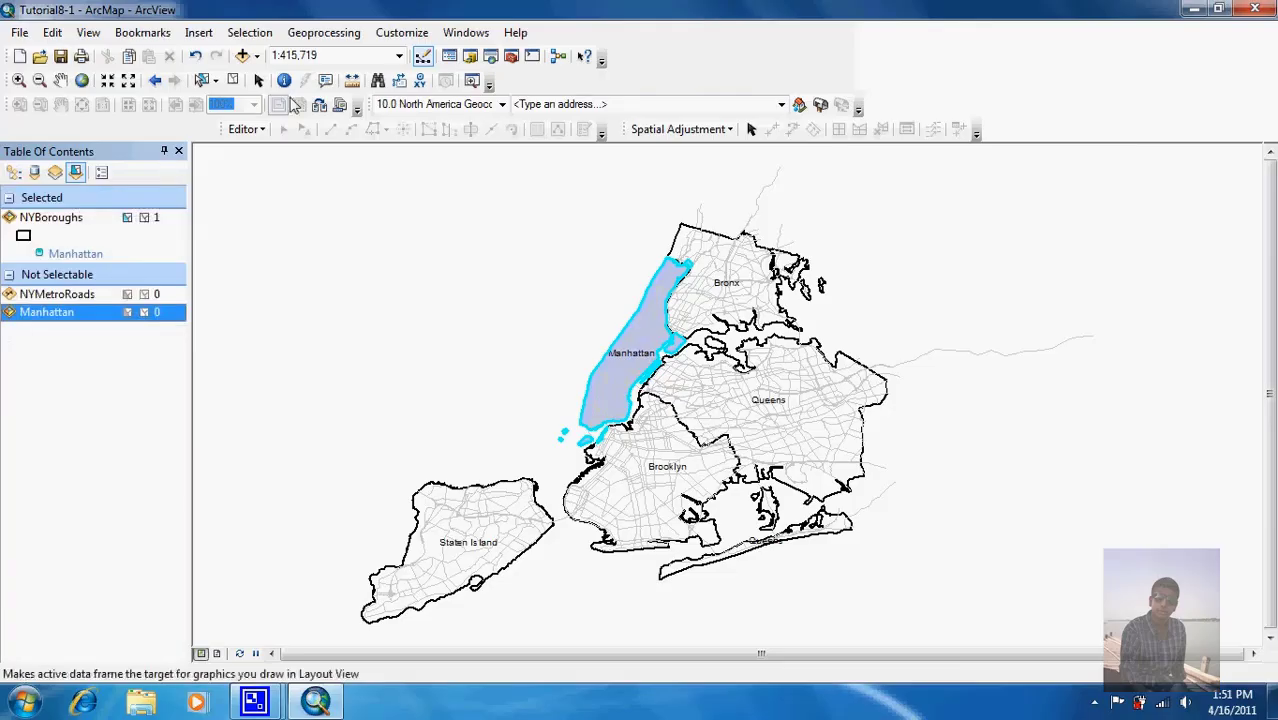
{"action": "left_click", "coordinate": [234, 82]}
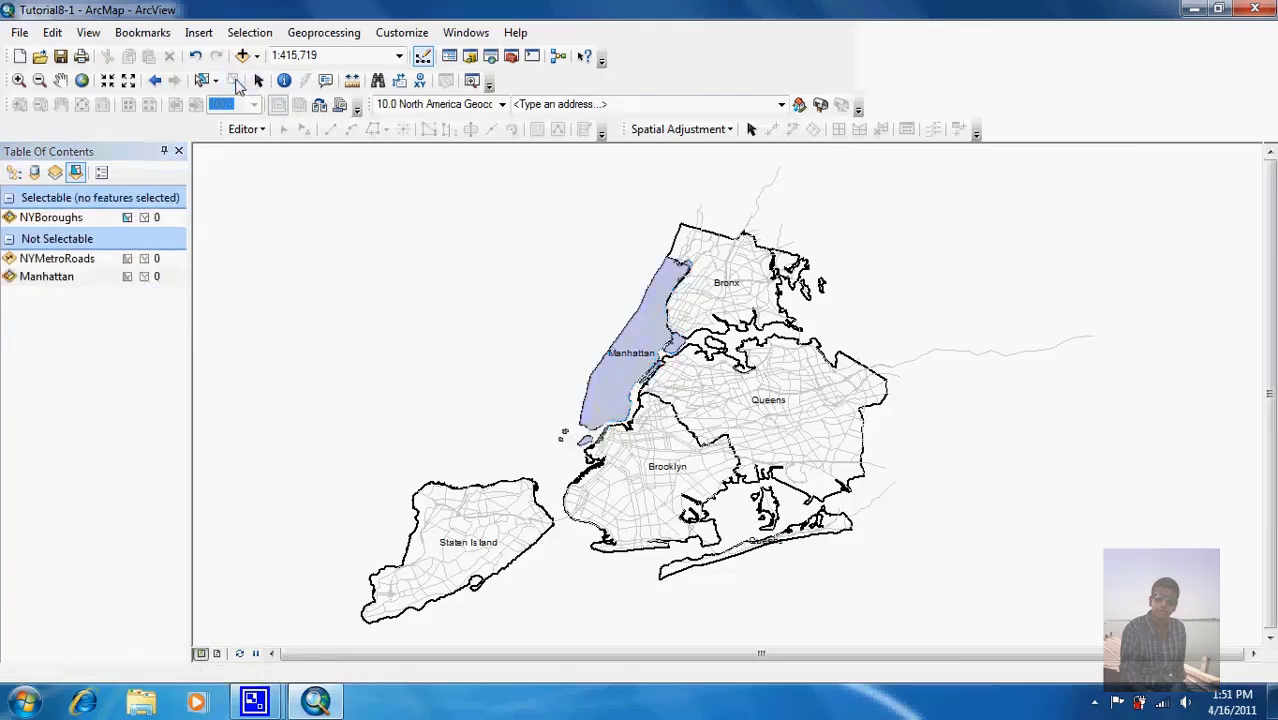
{"action": "left_click", "coordinate": [13, 173]}
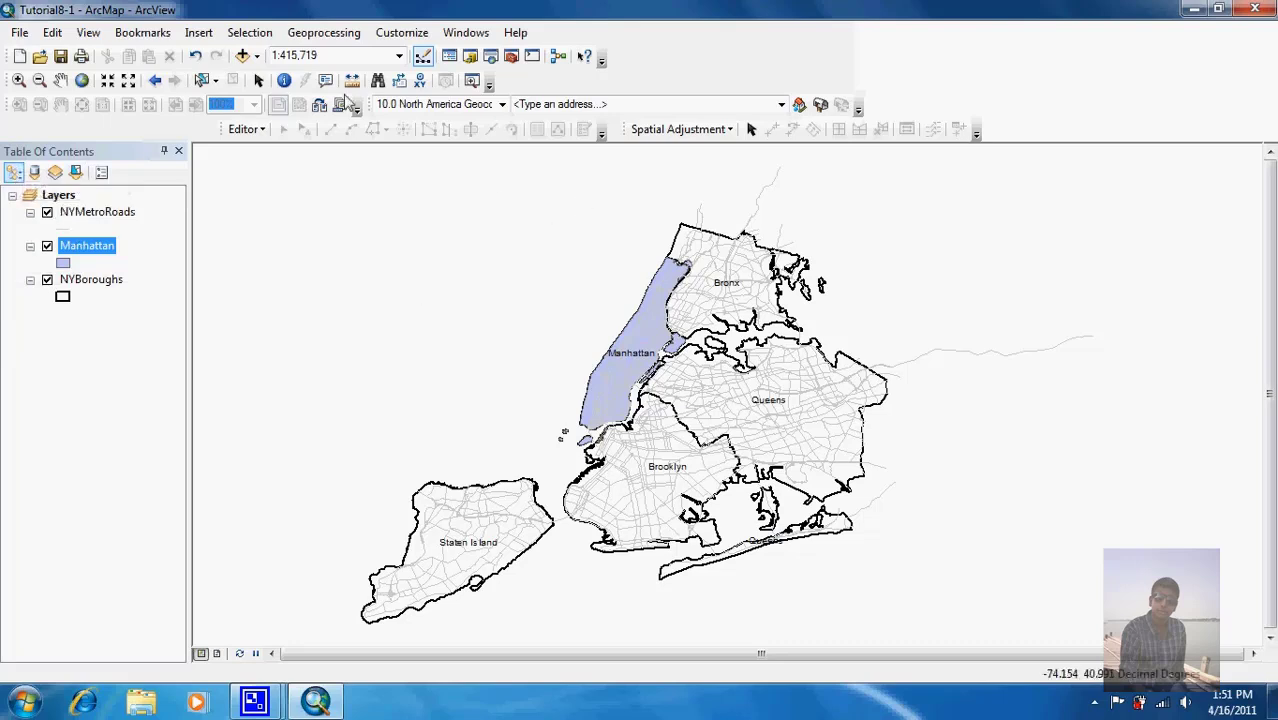
Step: Select the Brooklyn borough on the map and start exporting it from NYBoroughs
{"action": "left_click", "coordinate": [203, 80]}
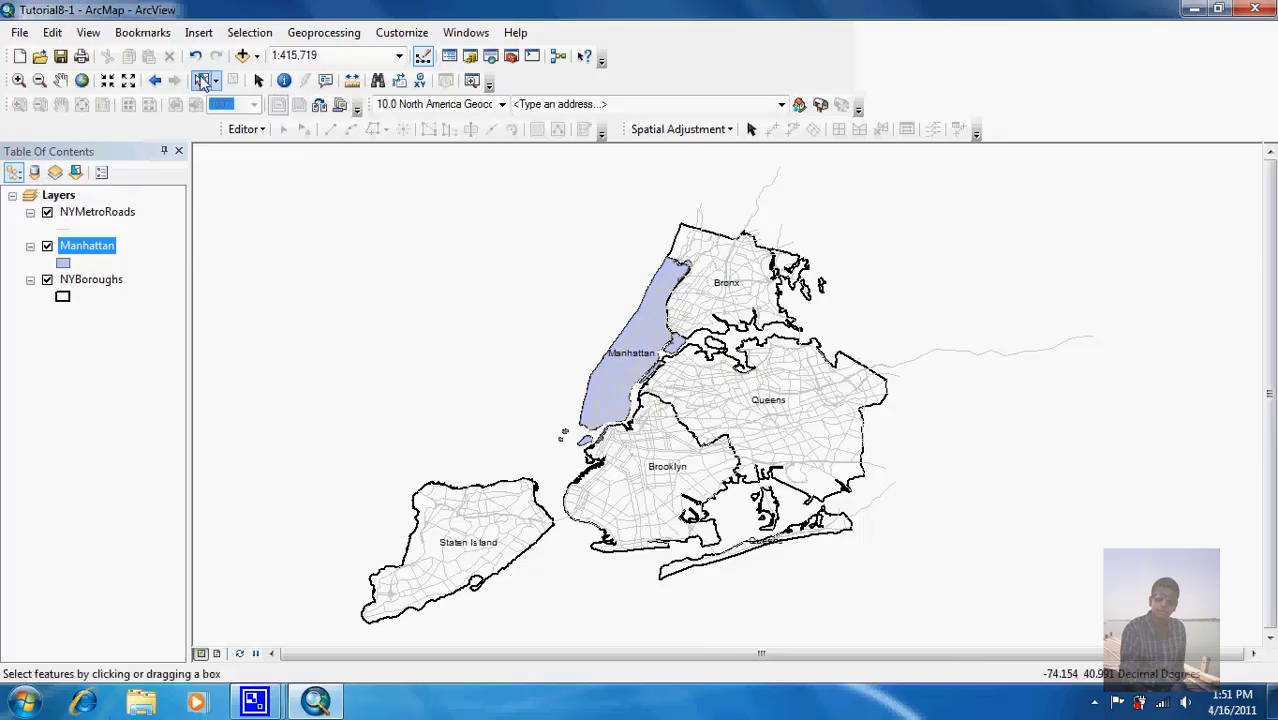
{"action": "left_click", "coordinate": [663, 458]}
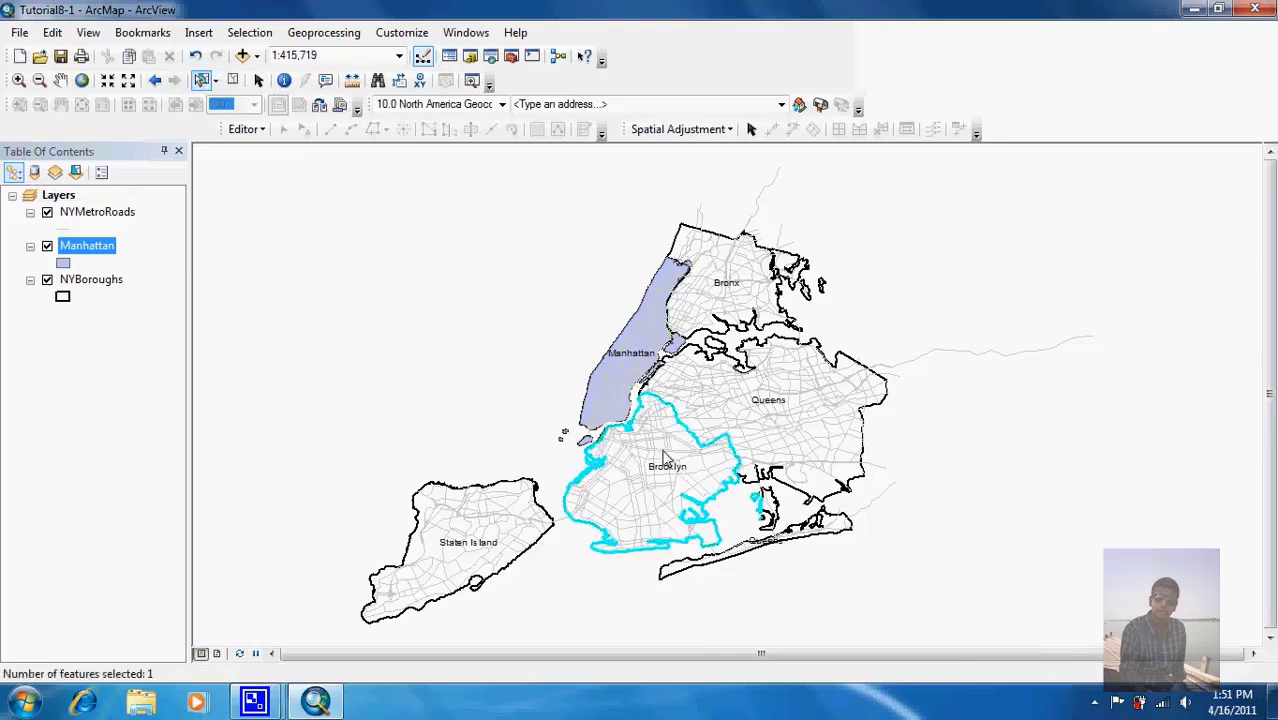
{"action": "left_click", "coordinate": [87, 284]}
{"action": "right_click", "coordinate": [88, 289]}
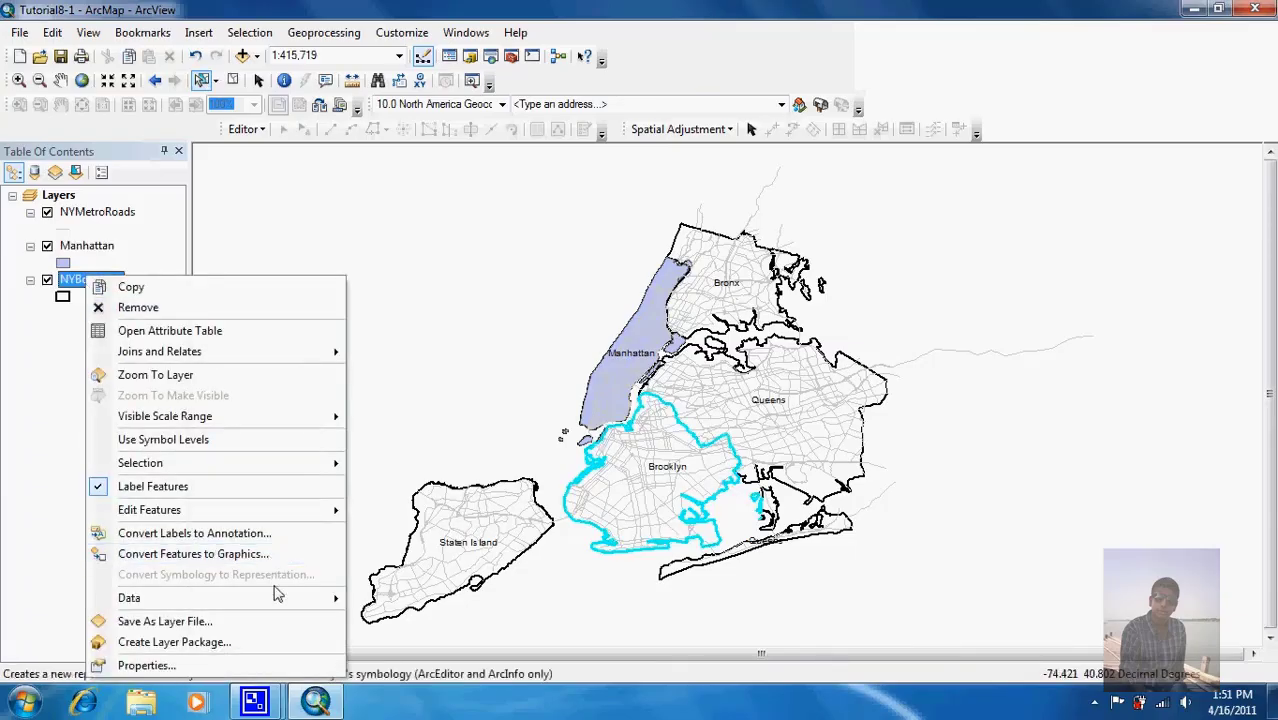
{"action": "mouse_move", "coordinate": [305, 597]}
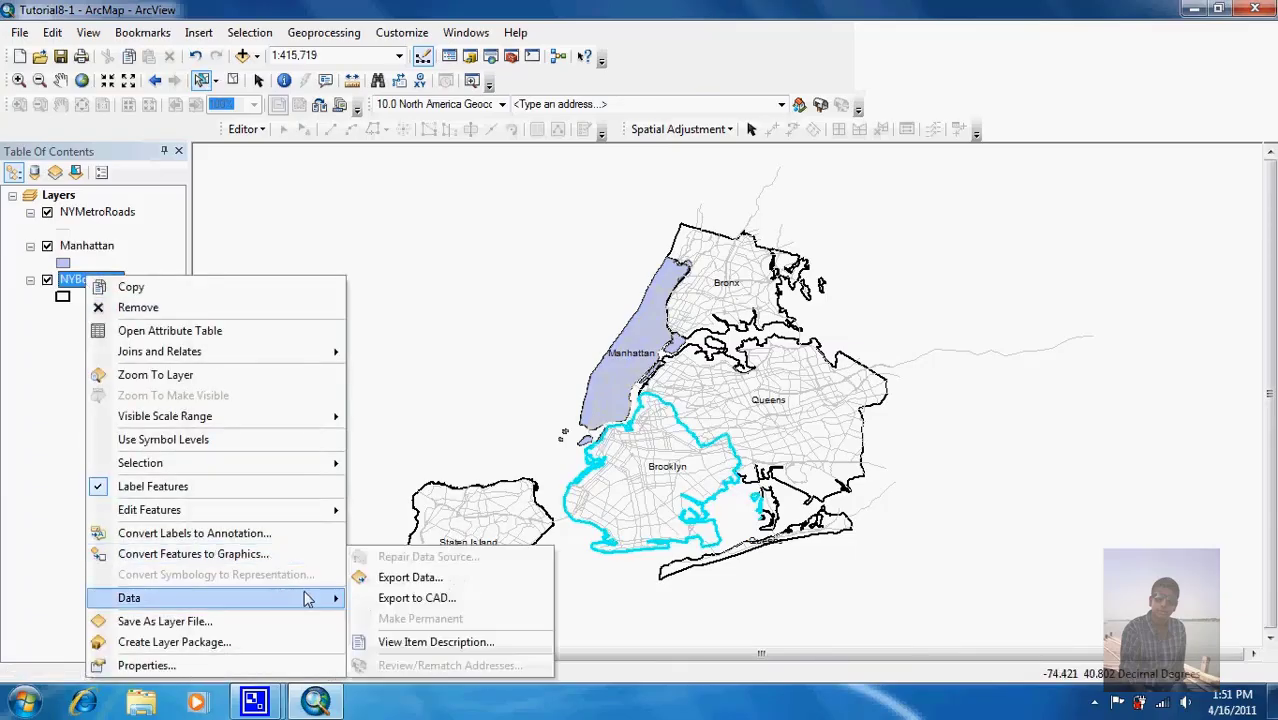
{"action": "left_click", "coordinate": [405, 578]}
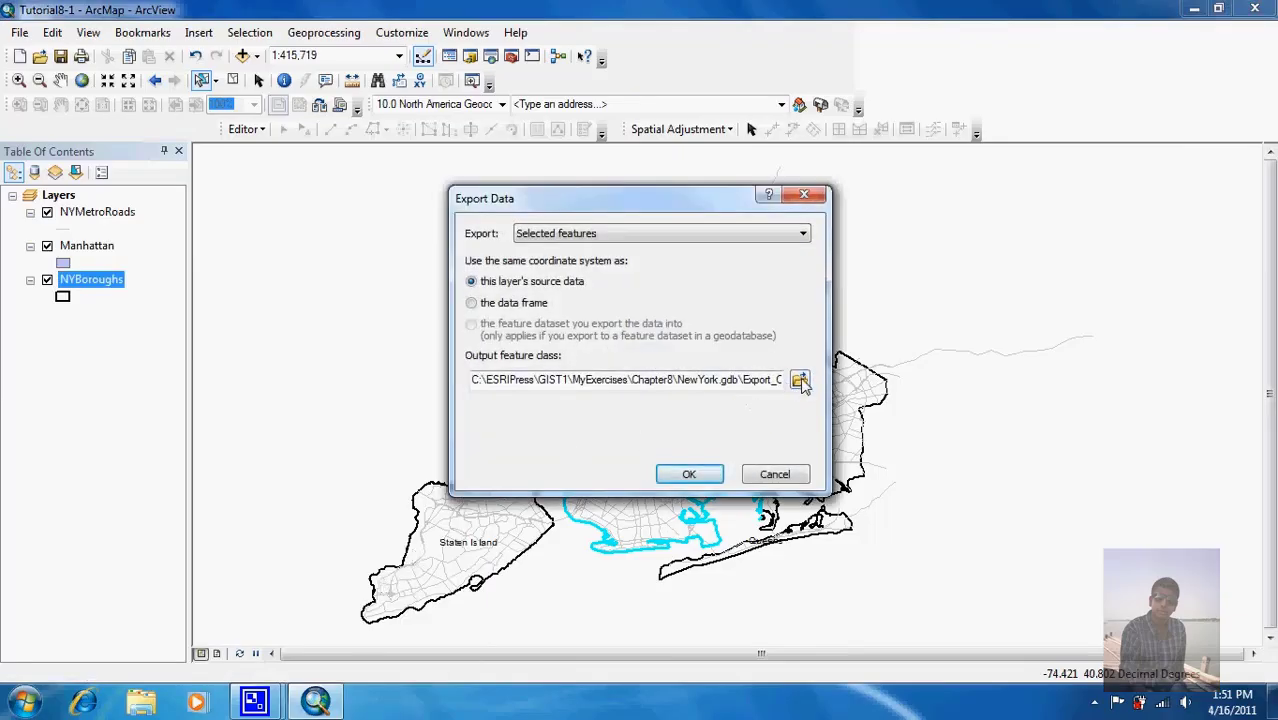
Step: Save the export as Brooklyn in NewYork.gdb and add it to the map as a layer
{"action": "left_click", "coordinate": [799, 379]}
{"action": "left_click", "coordinate": [700, 440]}
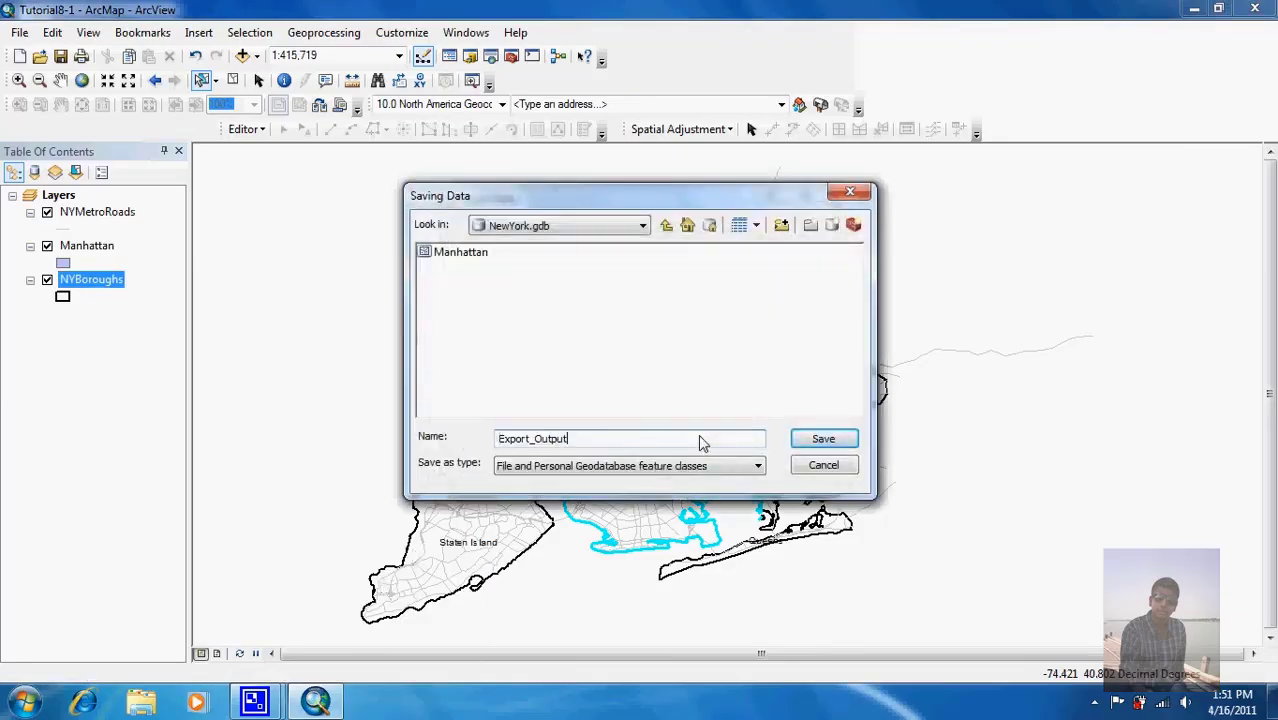
{"action": "key", "text": "BackSpace"}
{"action": "key", "text": "BackSpace"}
{"action": "key", "text": "BackSpace"}
{"action": "key", "text": "BackSpace"}
{"action": "key", "text": "BackSpace"}
{"action": "key", "text": "BackSpace"}
{"action": "key", "text": "BackSpace"}
{"action": "key", "text": "BackSpace"}
{"action": "key", "text": "BackSpace"}
{"action": "key", "text": "BackSpace"}
{"action": "key", "text": "BackSpace"}
{"action": "key", "text": "BackSpace"}
{"action": "key", "text": "BackSpace"}
{"action": "type", "text": "Brooklyn"}
{"action": "left_click", "coordinate": [831, 441]}
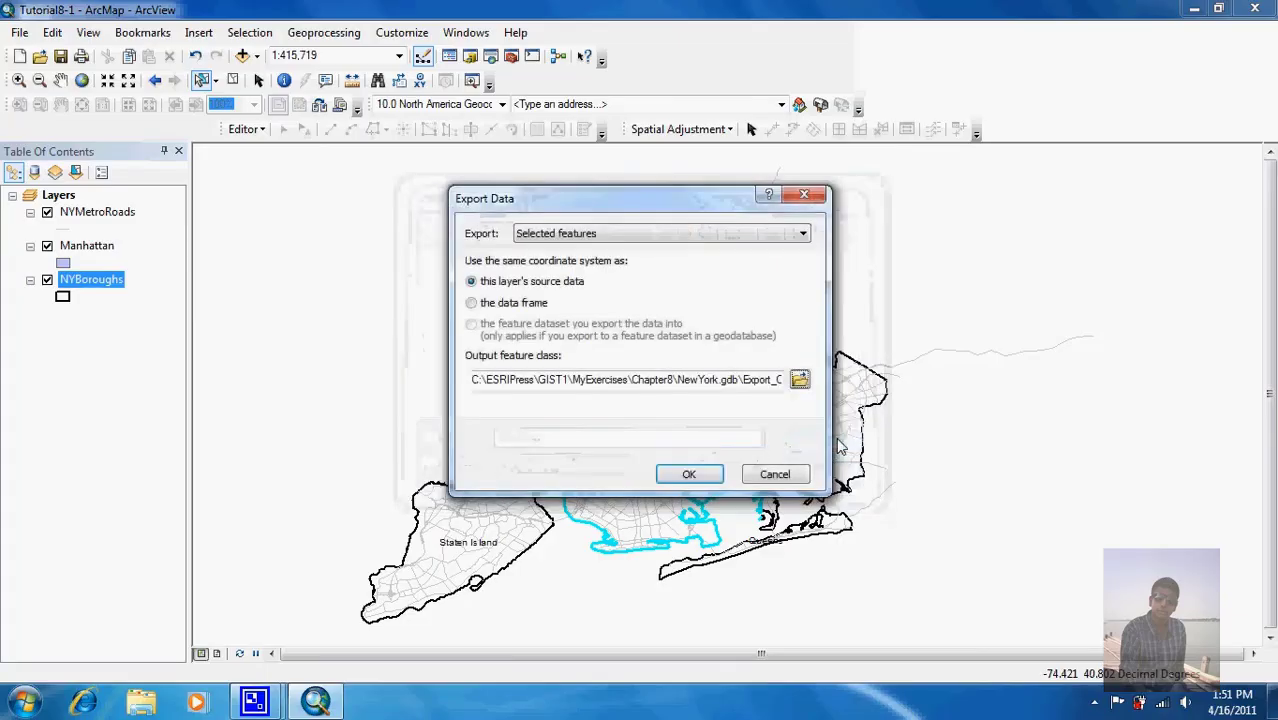
{"action": "left_click", "coordinate": [689, 474]}
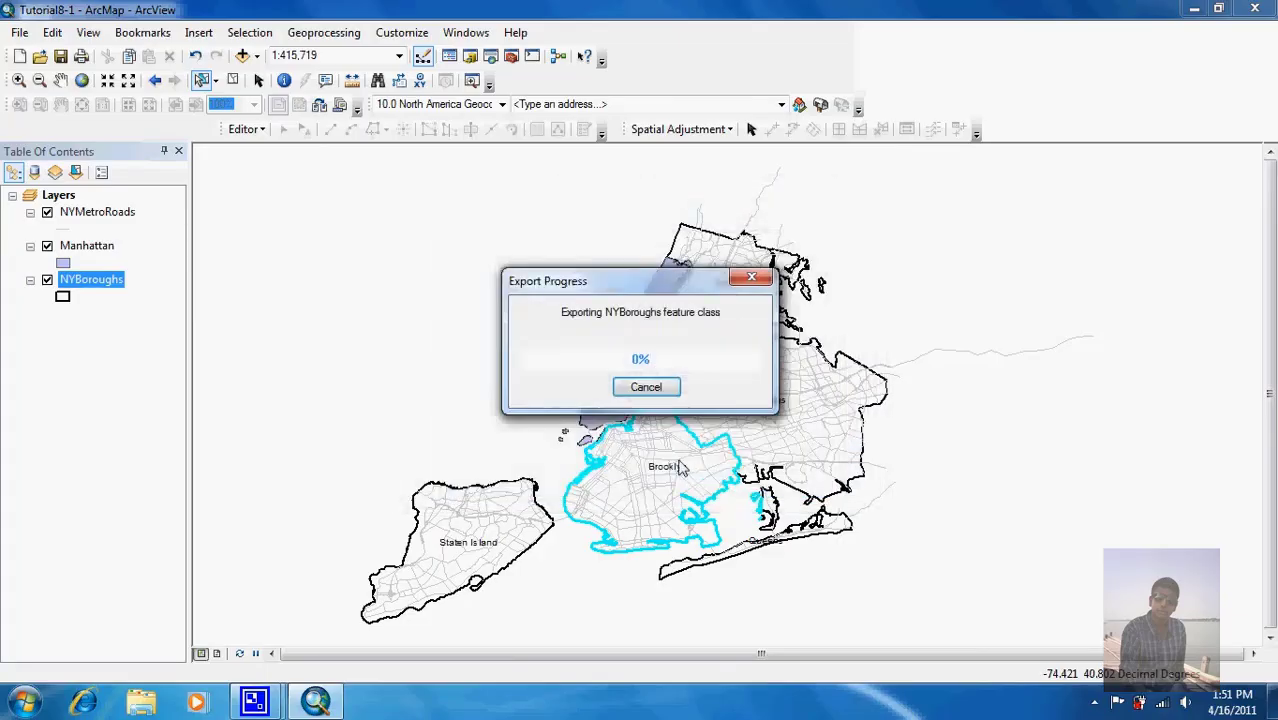
{"action": "left_click", "coordinate": [695, 413]}
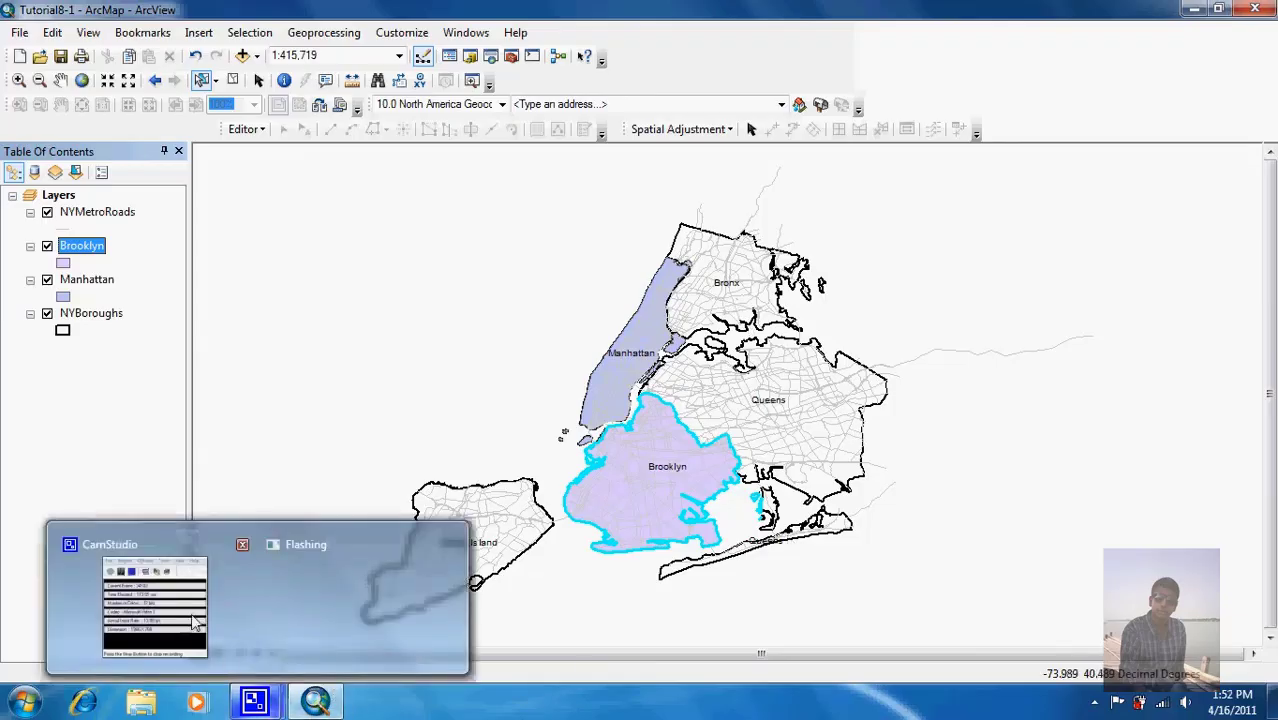
{"action": "left_click", "coordinate": [270, 702]}
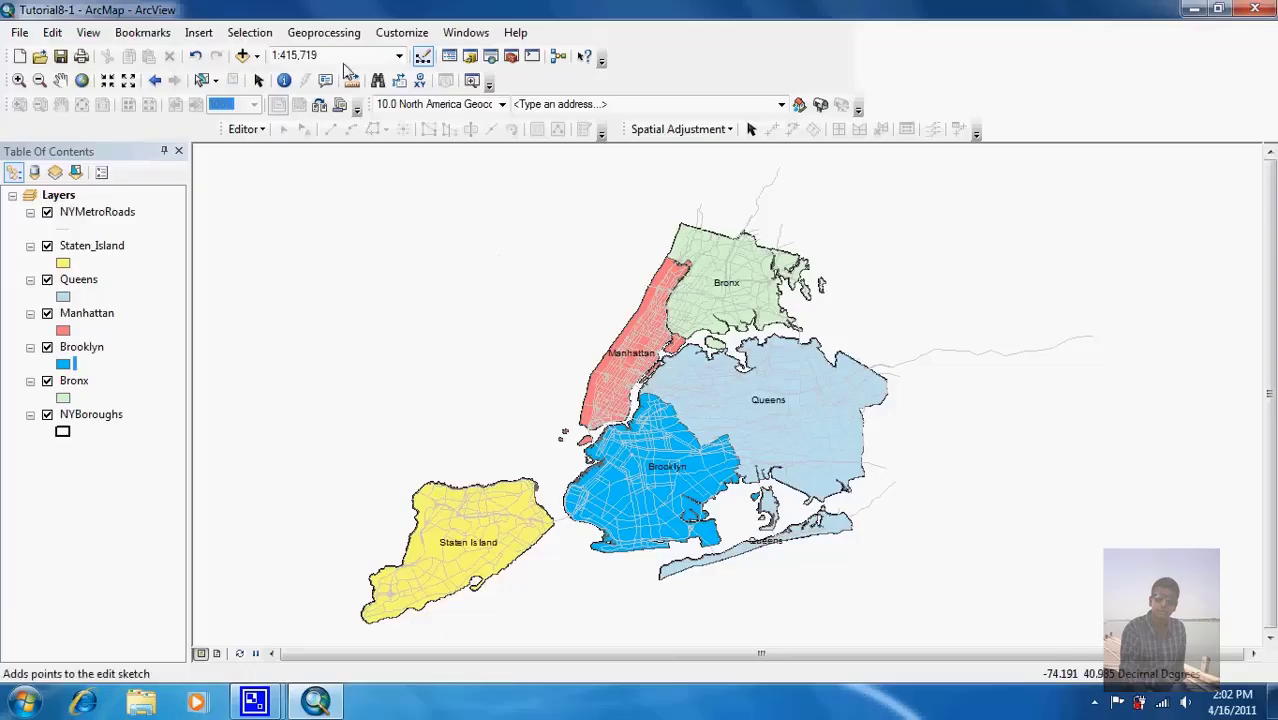
Step: Select the 651 NYMetroRoads features that intersect the Manhattan layer using Select By Location
{"action": "left_click", "coordinate": [268, 35]}
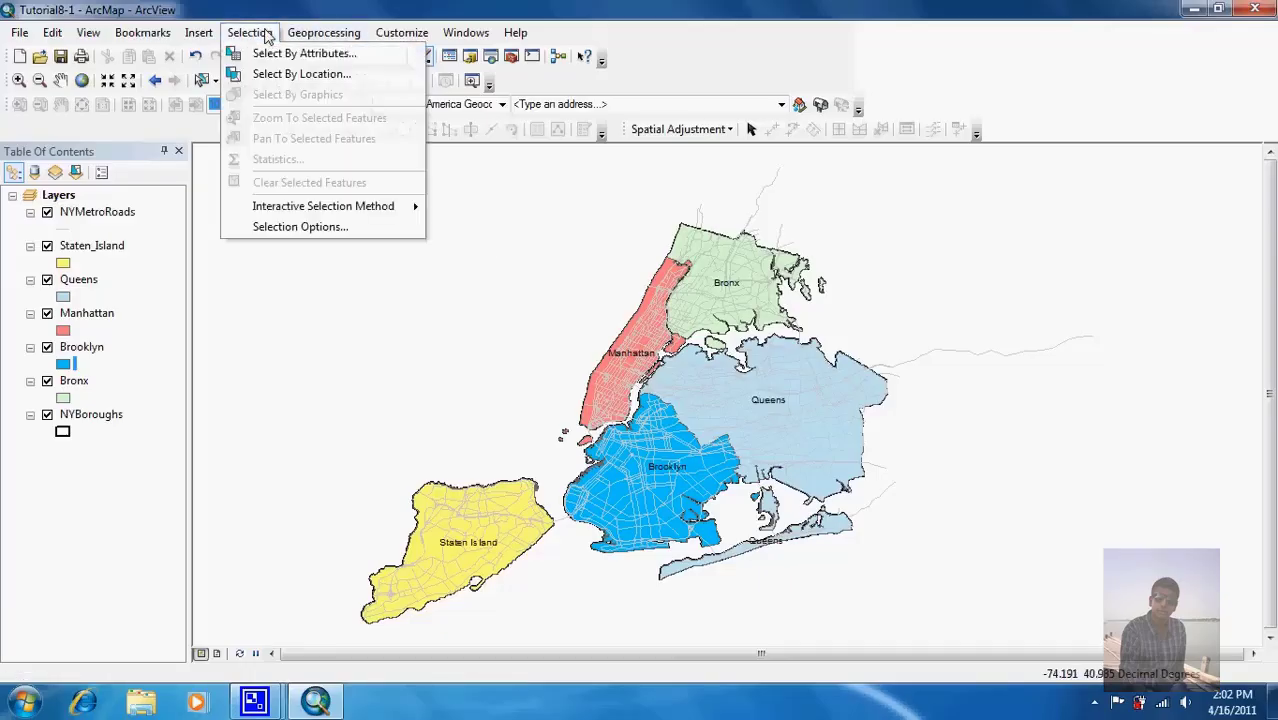
{"action": "left_click", "coordinate": [276, 75]}
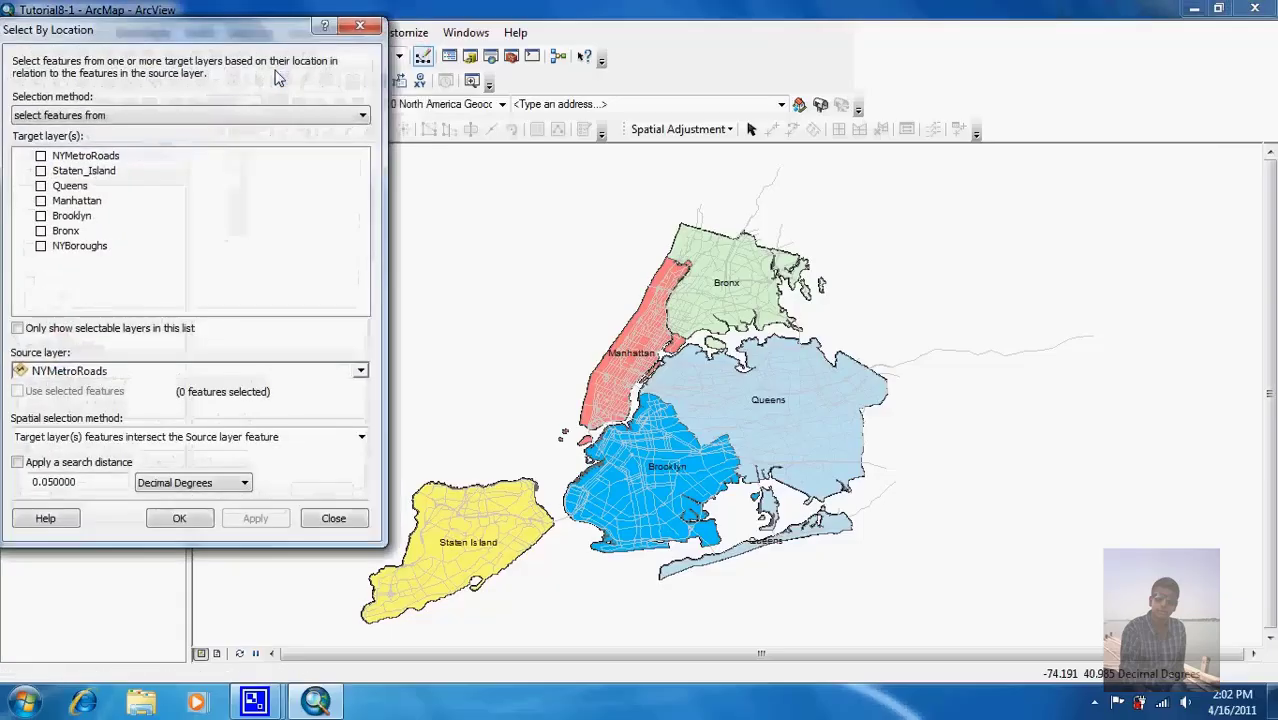
{"action": "left_click", "coordinate": [160, 118]}
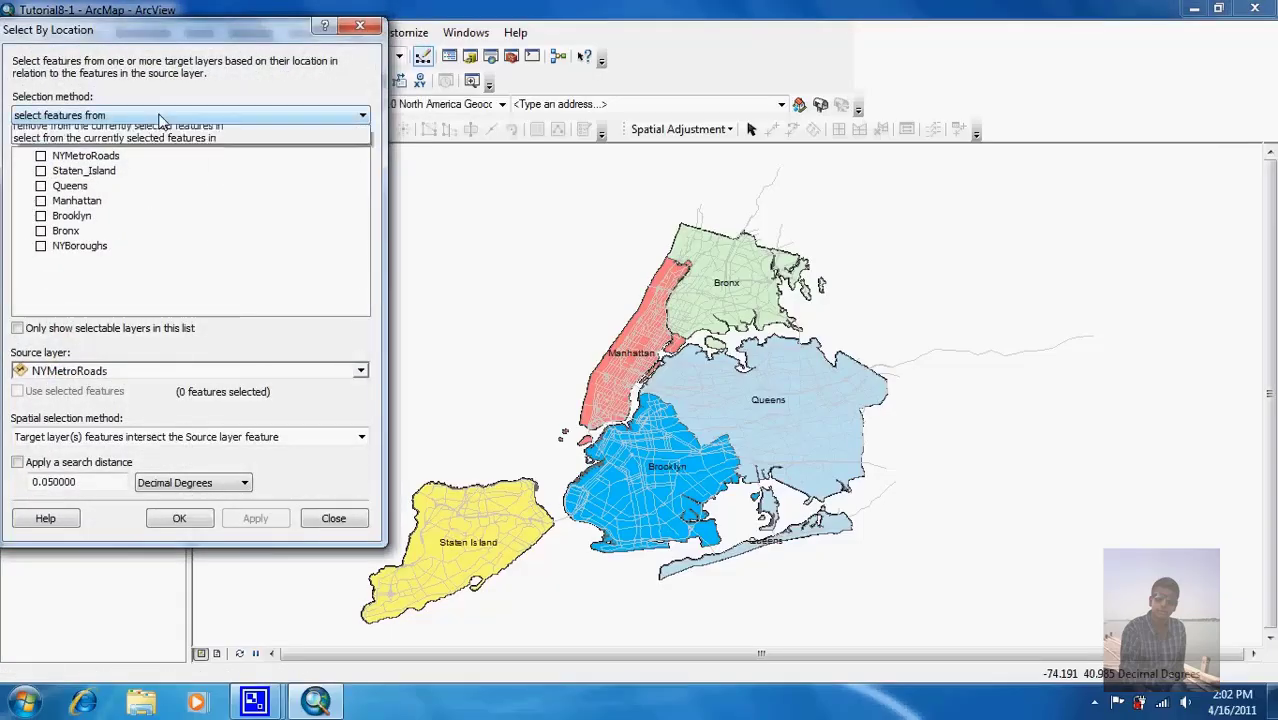
{"action": "left_click", "coordinate": [158, 115]}
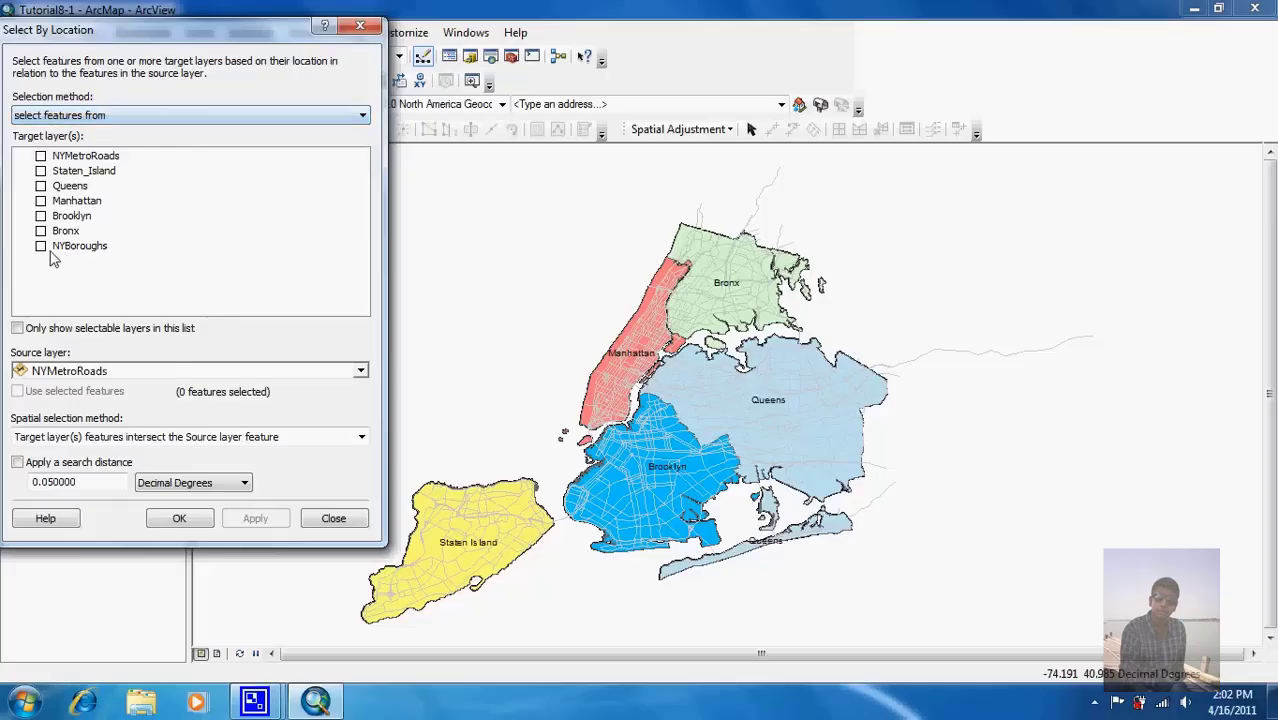
{"action": "left_click", "coordinate": [40, 156]}
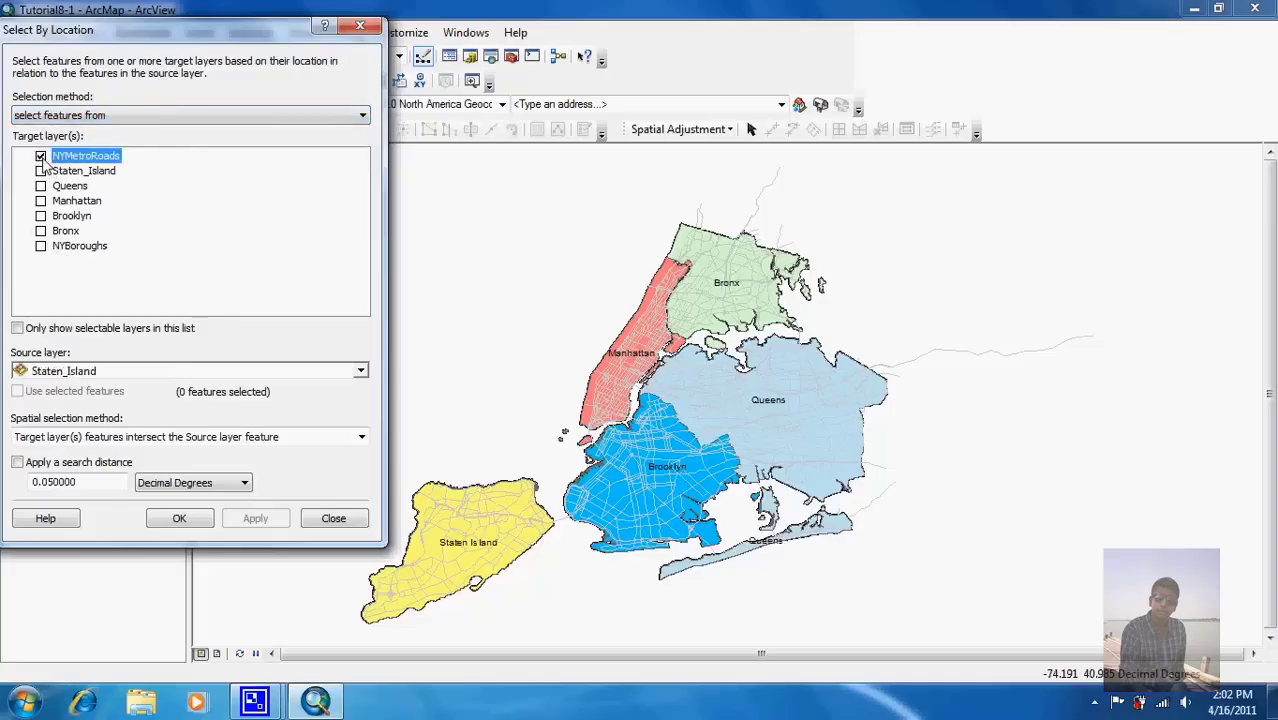
{"action": "left_click", "coordinate": [178, 376]}
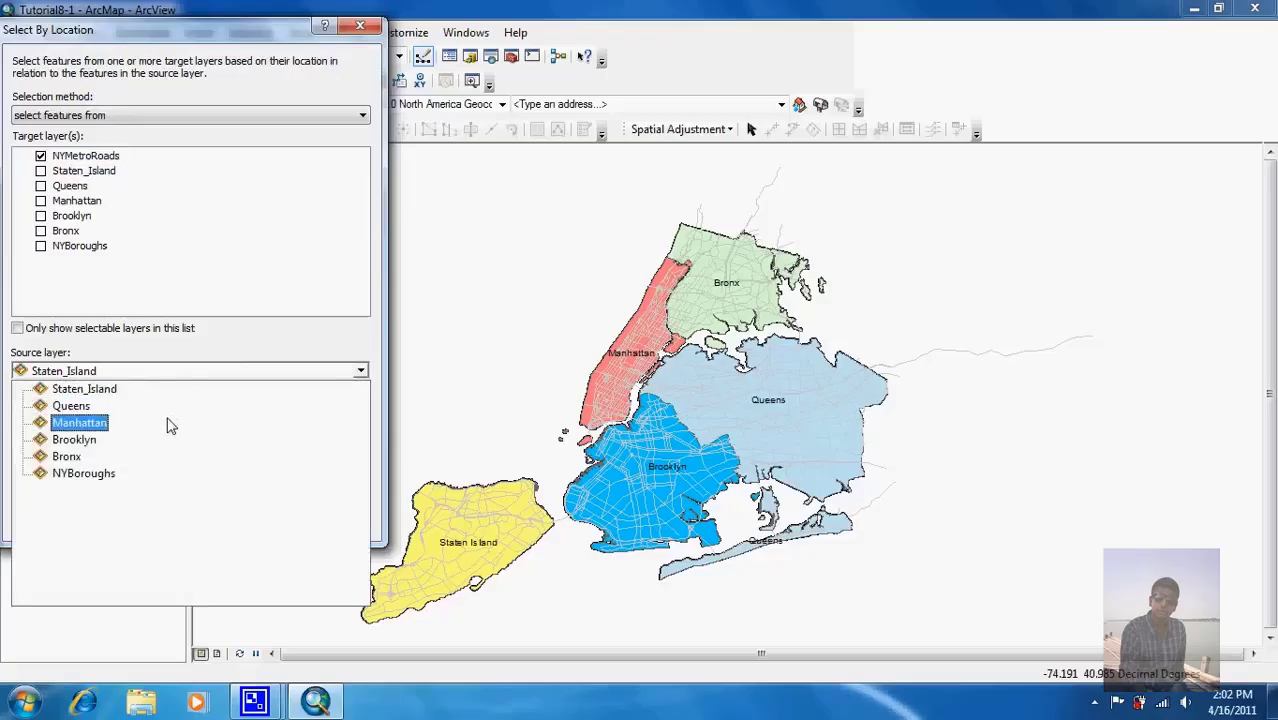
{"action": "left_click", "coordinate": [167, 420]}
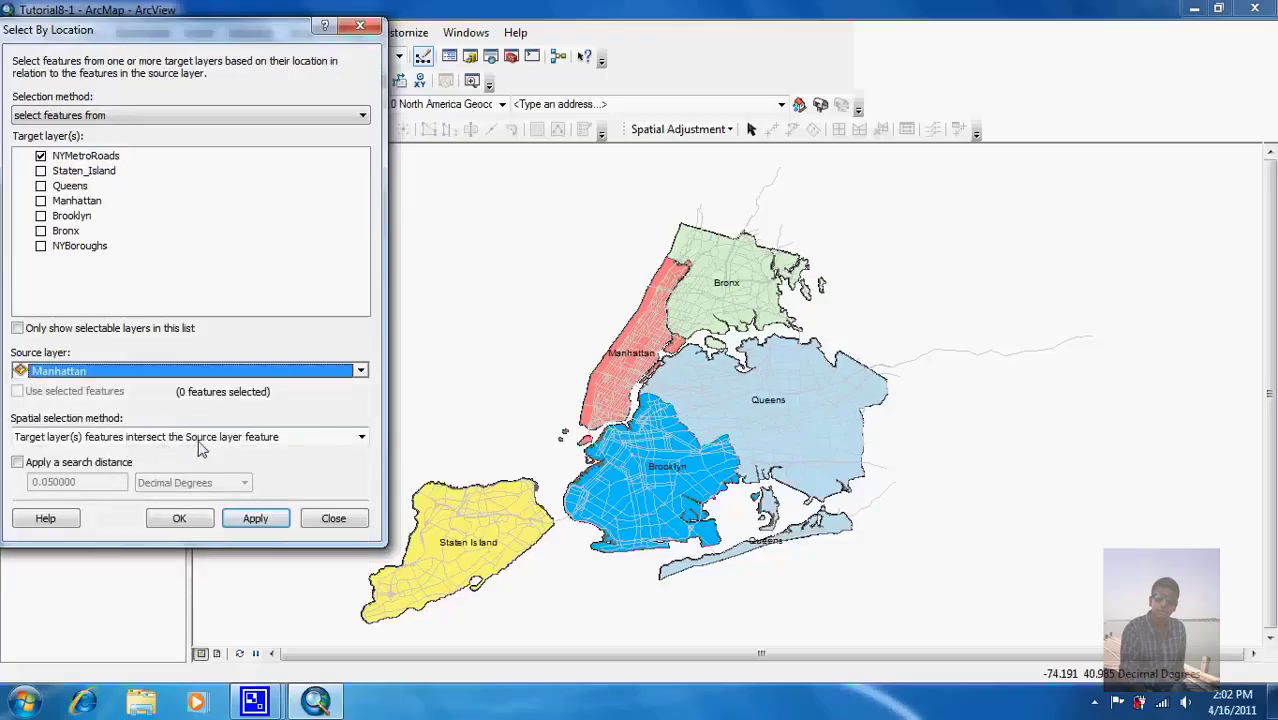
{"action": "left_click", "coordinate": [255, 519]}
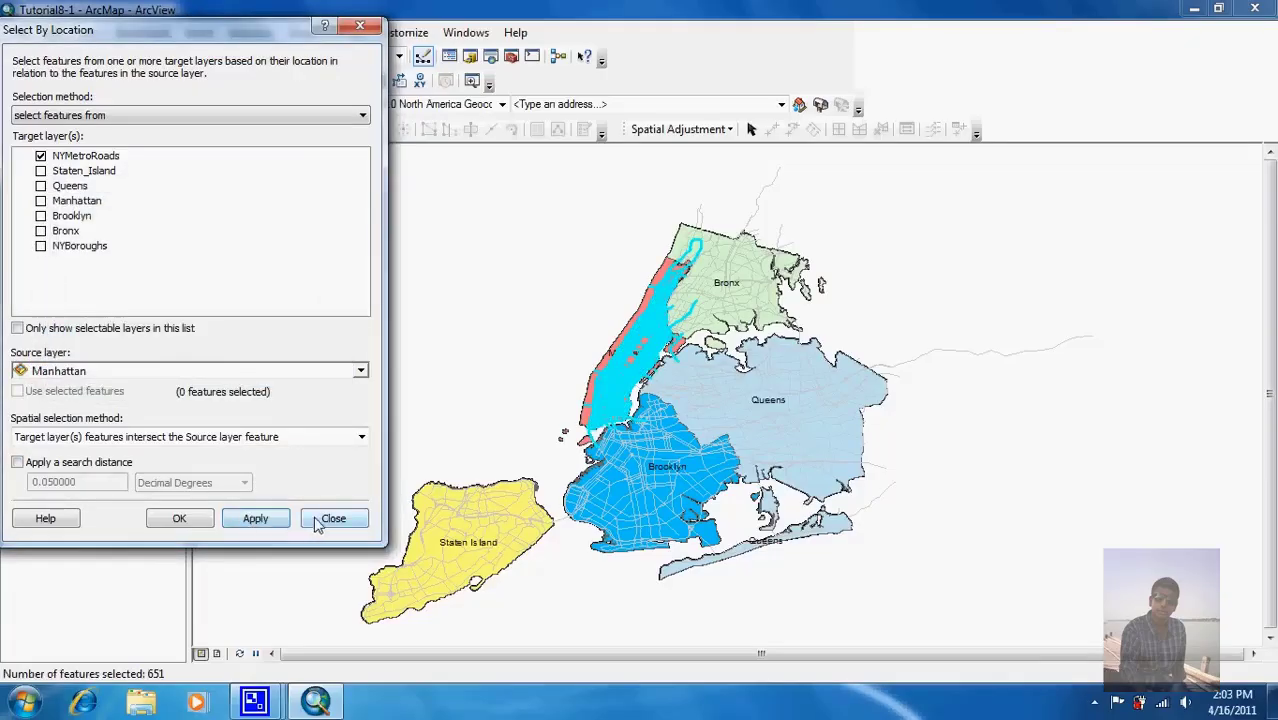
{"action": "left_click", "coordinate": [330, 518]}
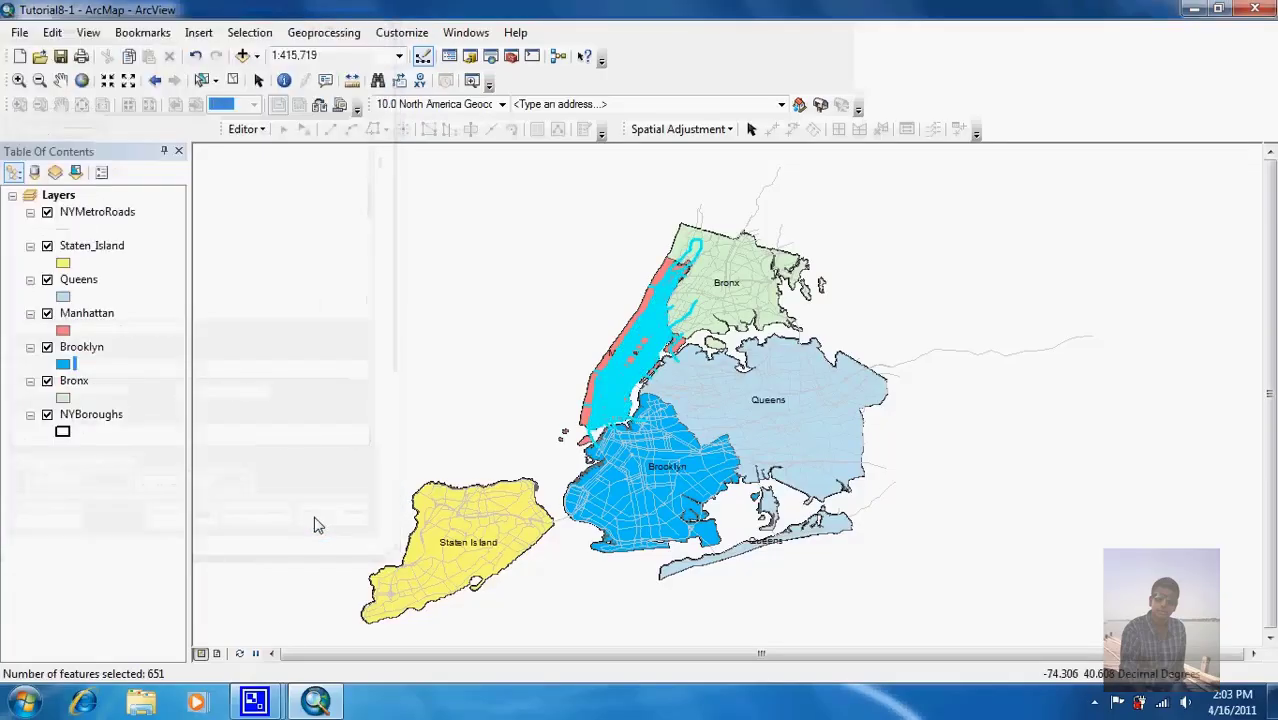
Step: Zoom the map to the selected Manhattan roads and pick the NYMetroRoads layer
{"action": "left_click", "coordinate": [250, 33]}
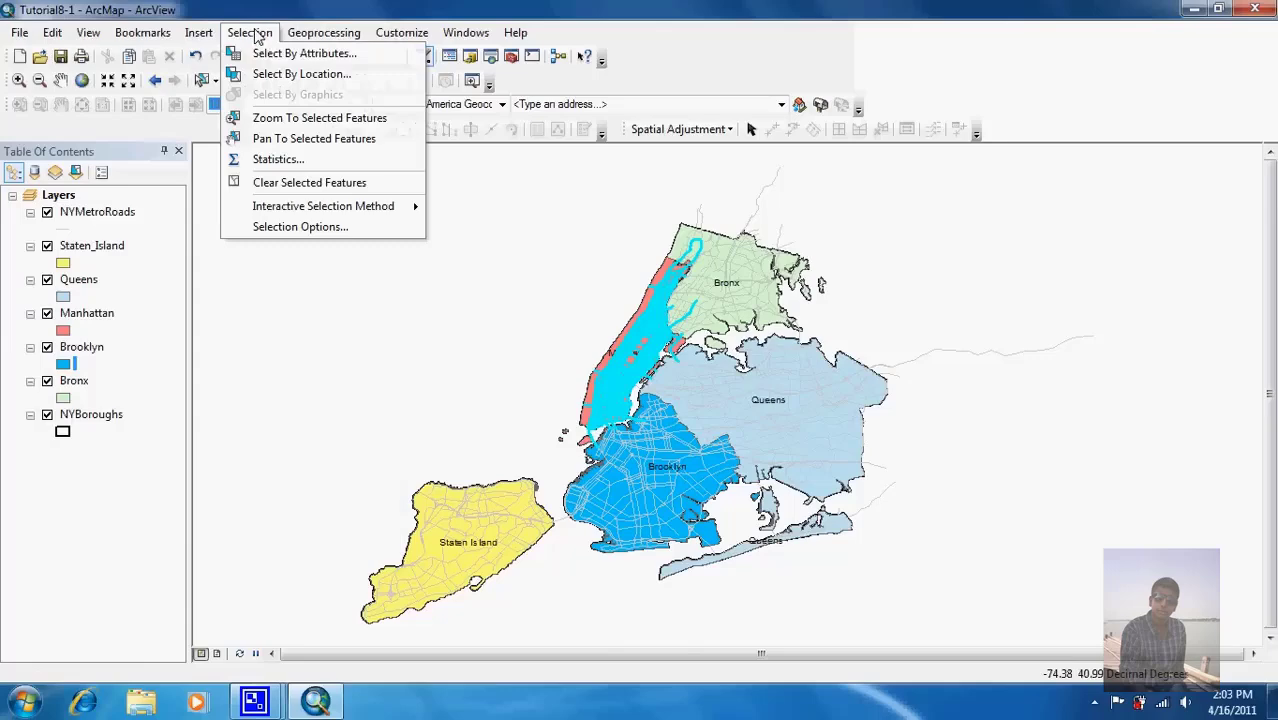
{"action": "left_click", "coordinate": [288, 118]}
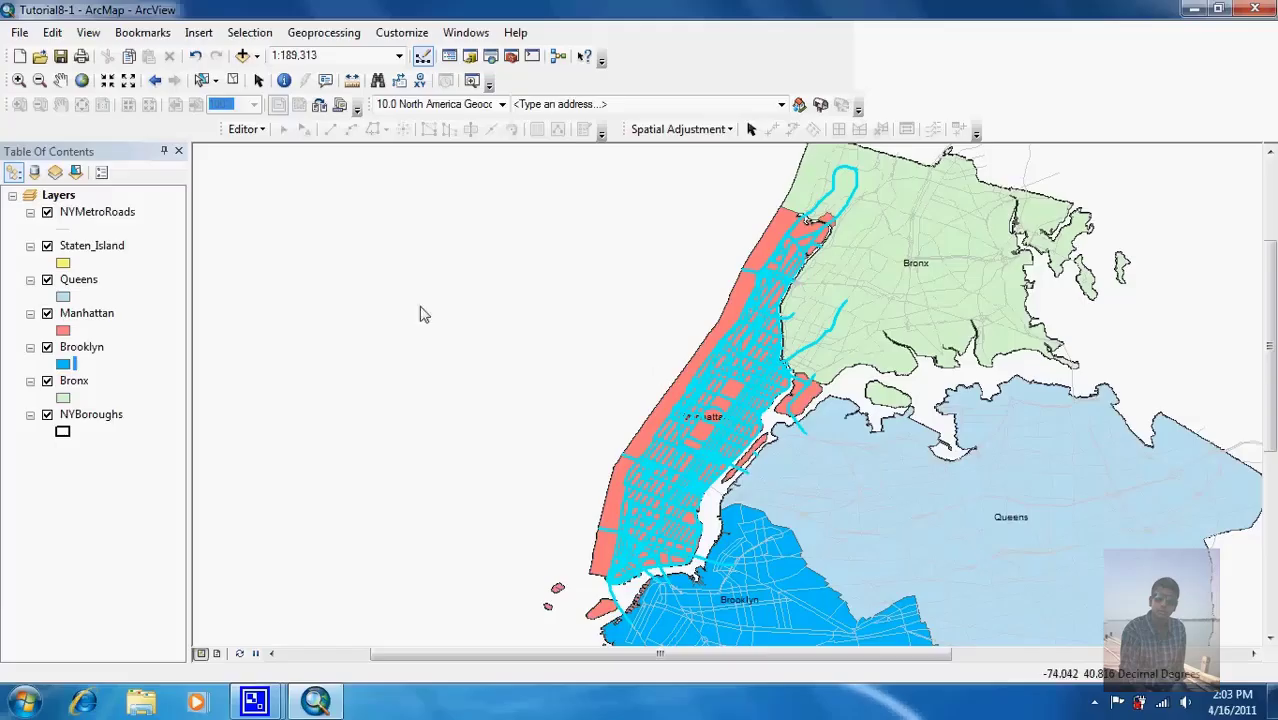
{"action": "left_click", "coordinate": [100, 213]}
Step: Export NYMetroRoads' selected features to NewYork.gdb as ManhattanRoads
{"action": "right_click", "coordinate": [100, 213]}
{"action": "mouse_move", "coordinate": [279, 536]}
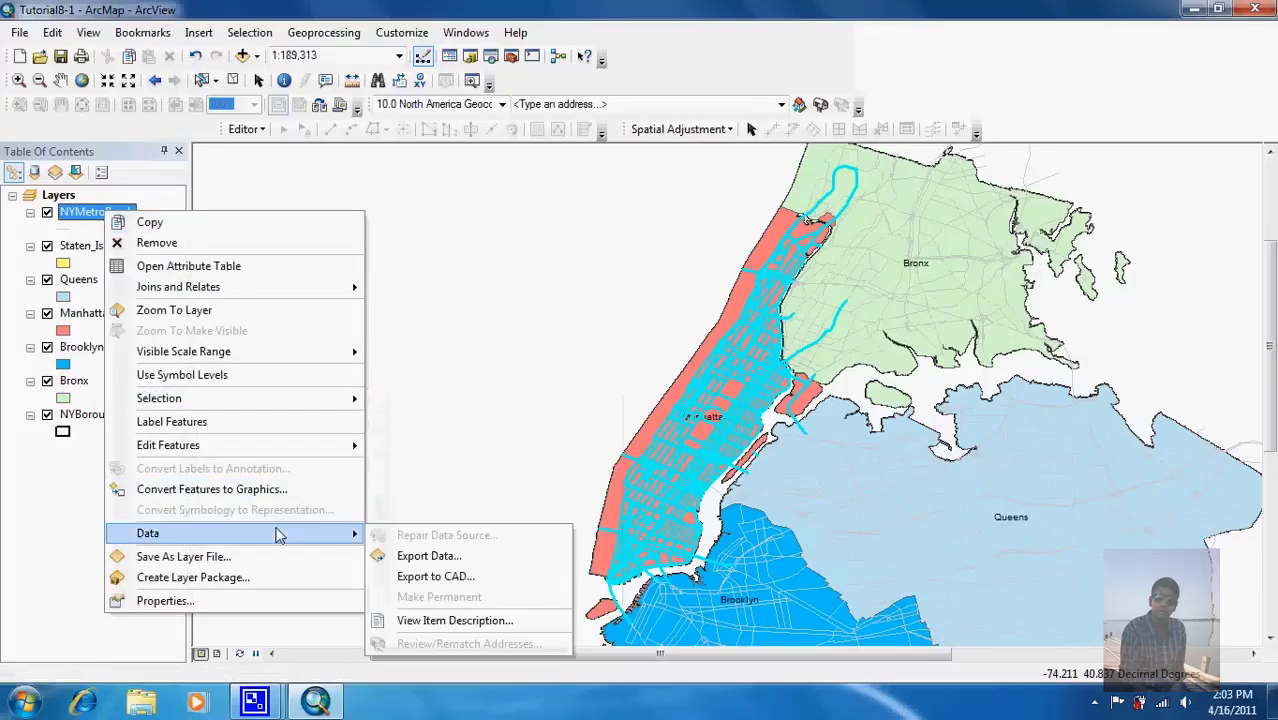
{"action": "left_click", "coordinate": [381, 555]}
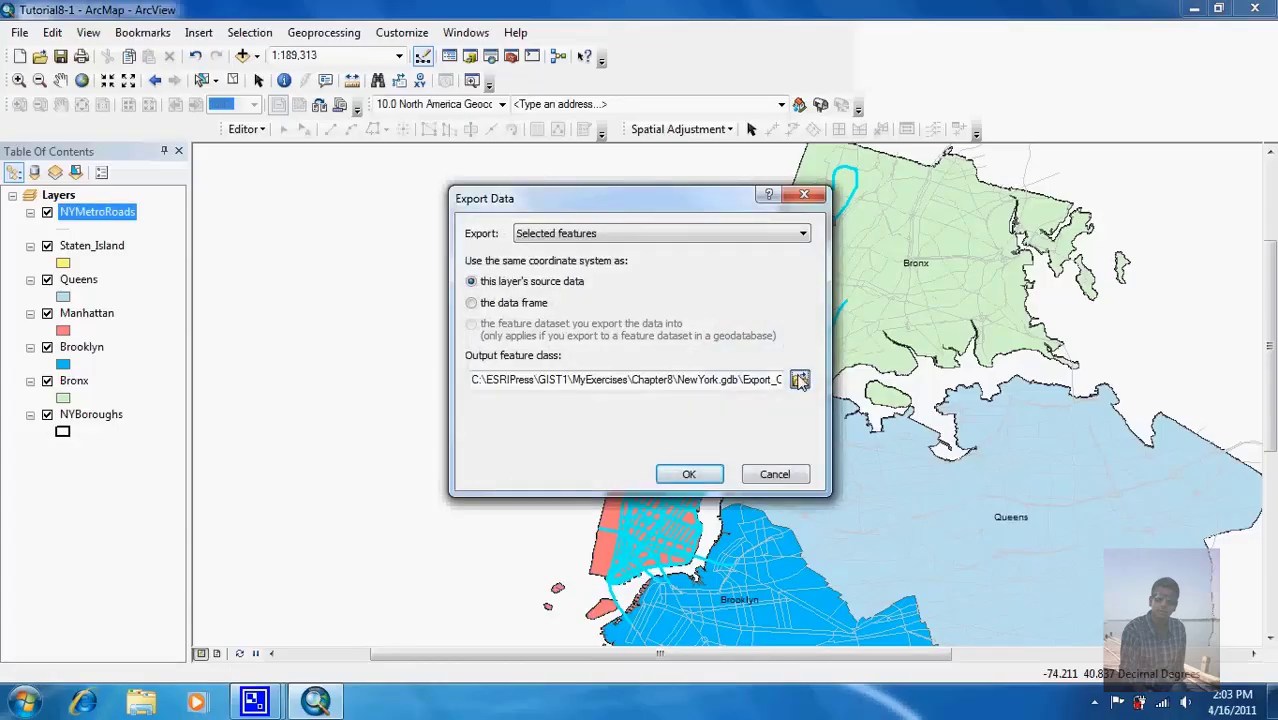
{"action": "left_click", "coordinate": [800, 379]}
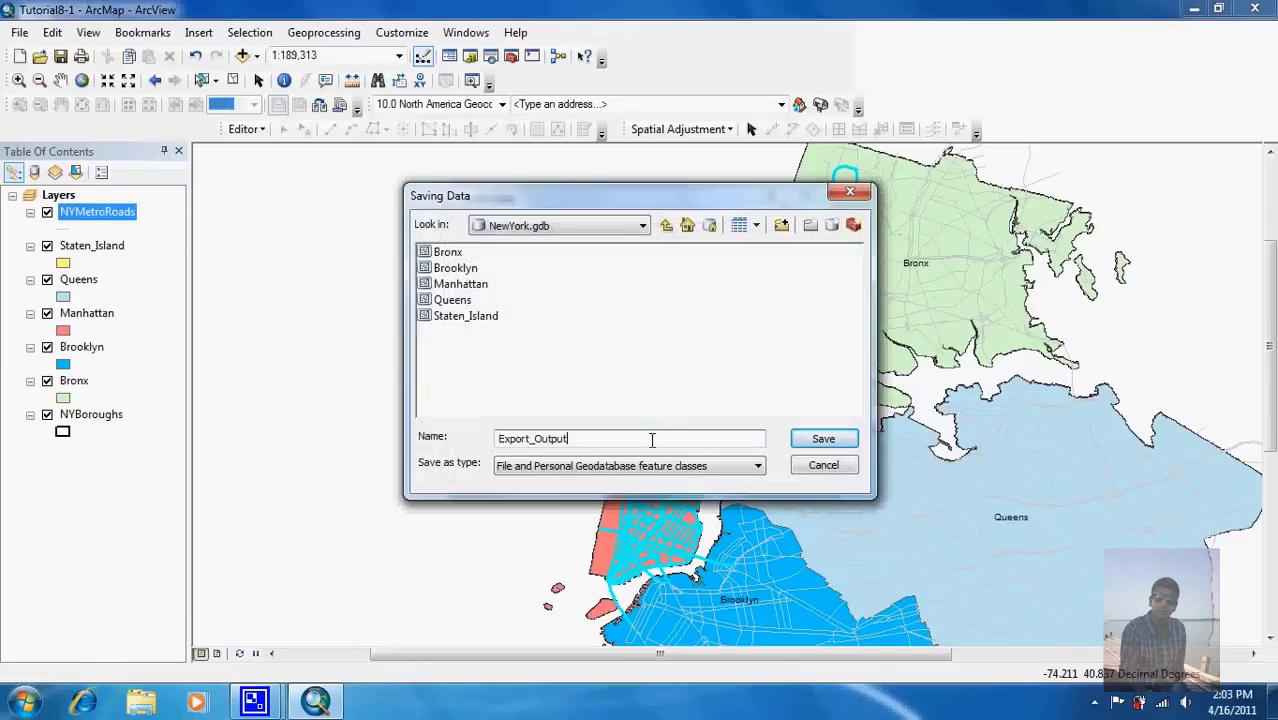
{"action": "key", "text": "BackSpace"}
{"action": "key", "text": "BackSpace"}
{"action": "key", "text": "BackSpace"}
{"action": "key", "text": "BackSpace"}
{"action": "key", "text": "BackSpace"}
{"action": "key", "text": "BackSpace"}
{"action": "key", "text": "BackSpace"}
{"action": "key", "text": "BackSpace"}
{"action": "key", "text": "BackSpace"}
{"action": "key", "text": "BackSpace"}
{"action": "key", "text": "BackSpace"}
{"action": "key", "text": "BackSpace"}
{"action": "left_click", "coordinate": [821, 437]}
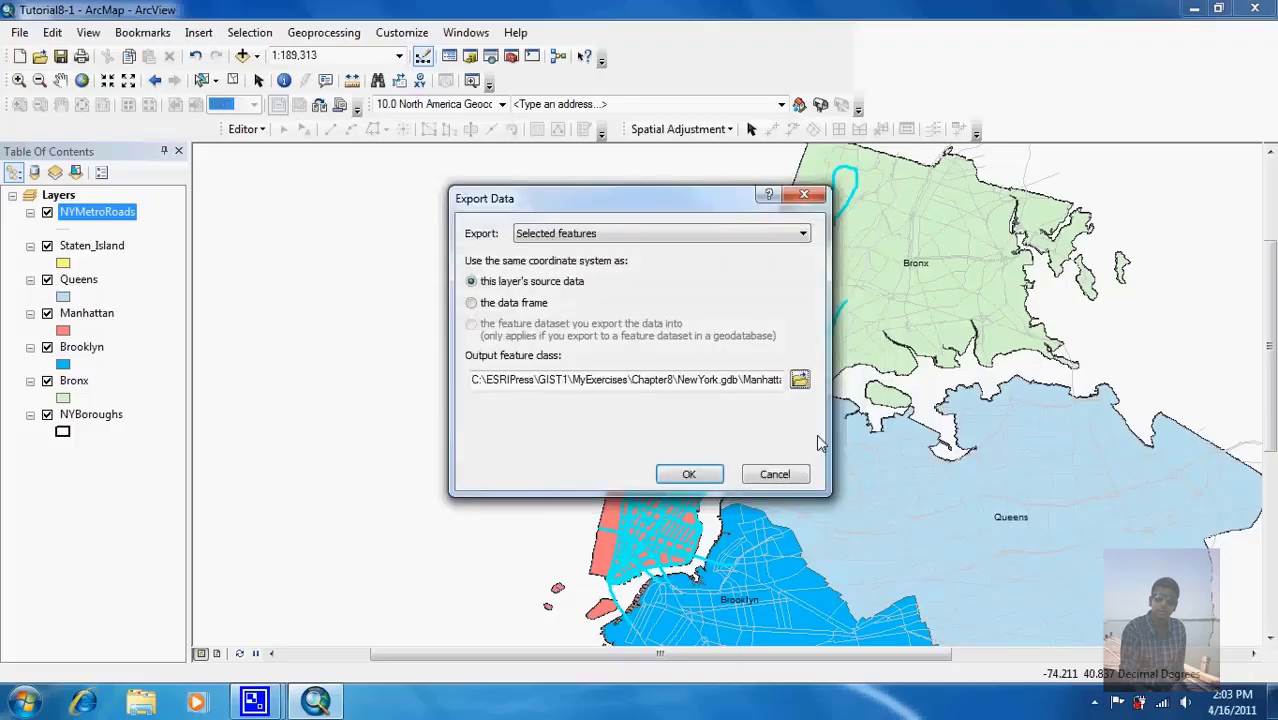
{"action": "left_click", "coordinate": [692, 474]}
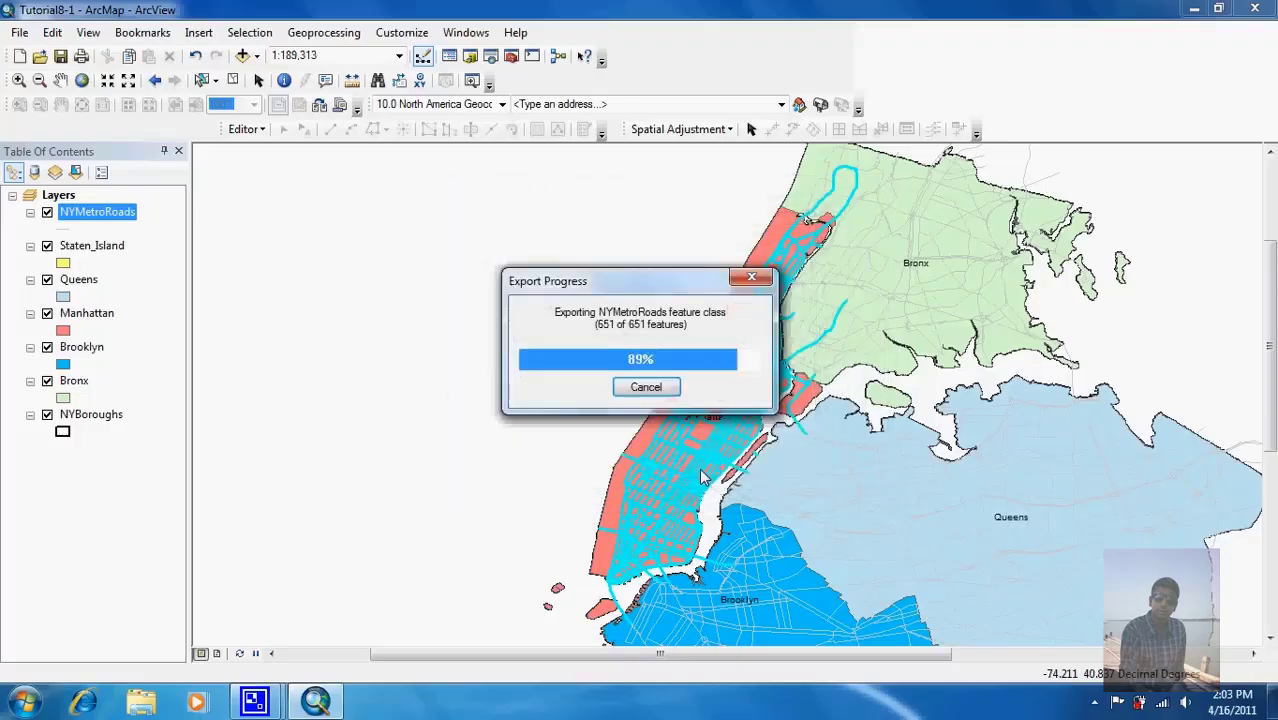
Step: Add ManhattanRoads to the map, clear the selection and hide NYMetroRoads
{"action": "left_click", "coordinate": [700, 414]}
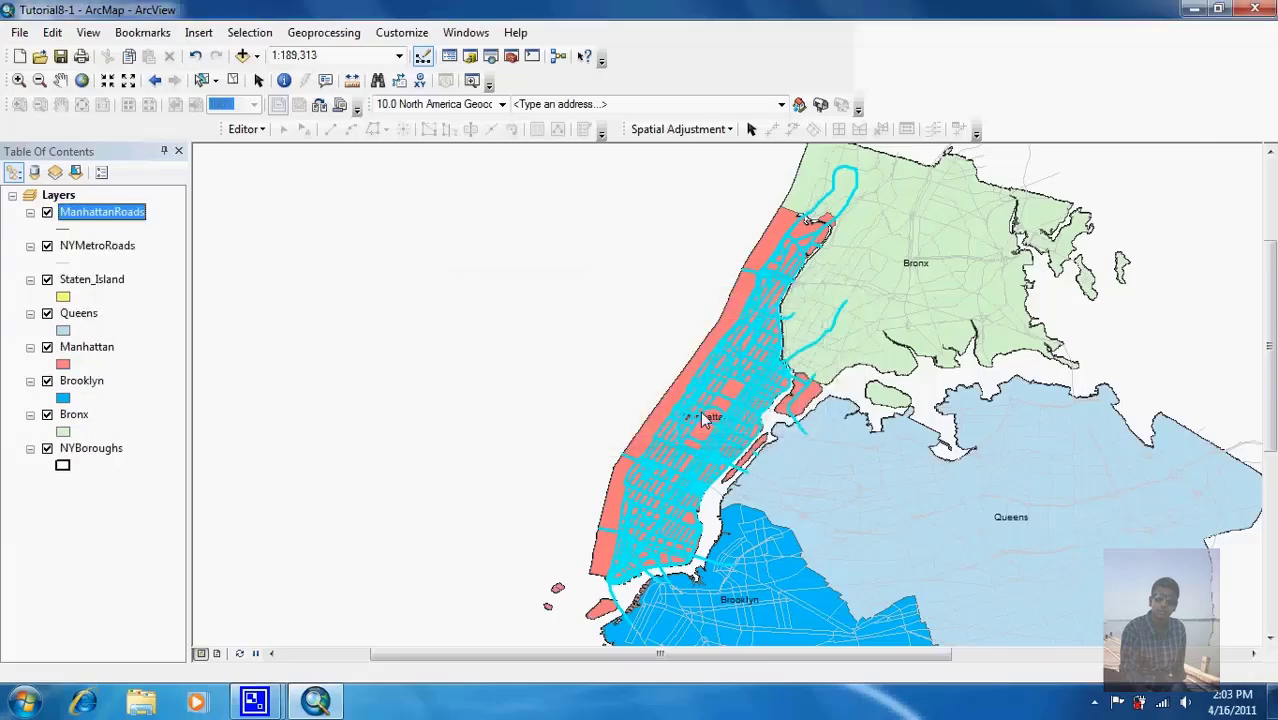
{"action": "left_click", "coordinate": [233, 80]}
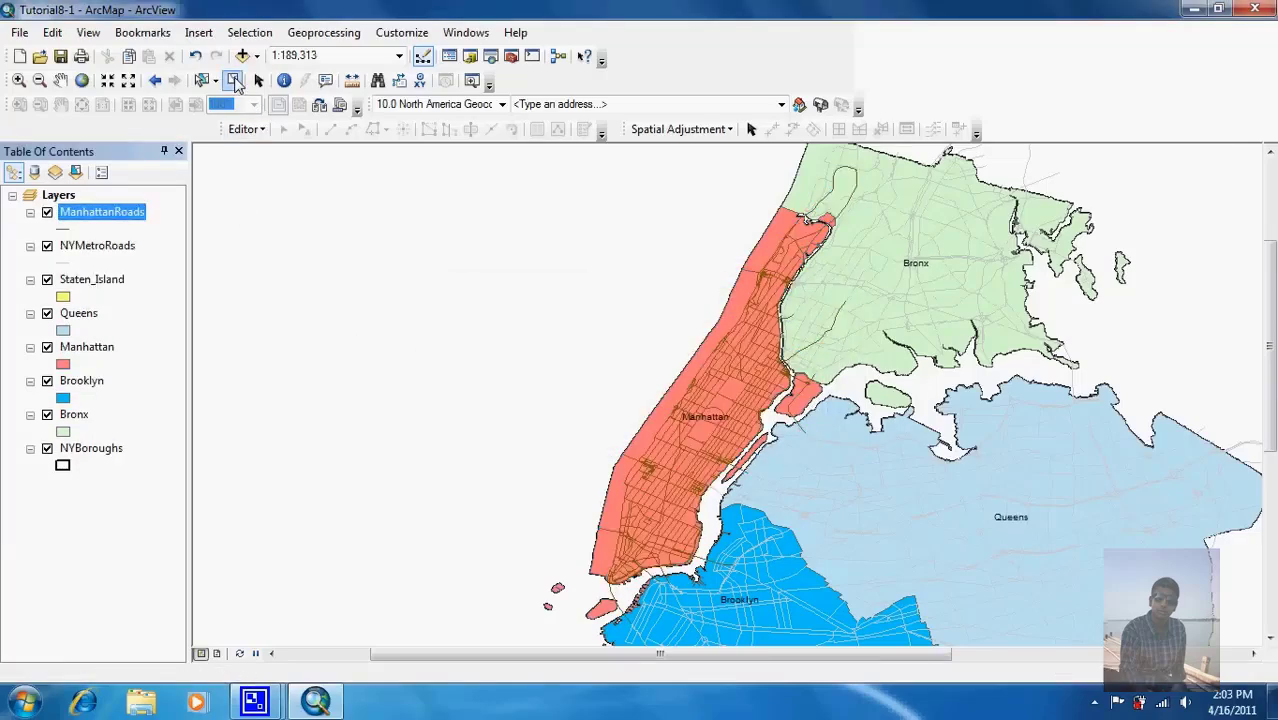
{"action": "left_click", "coordinate": [47, 247]}
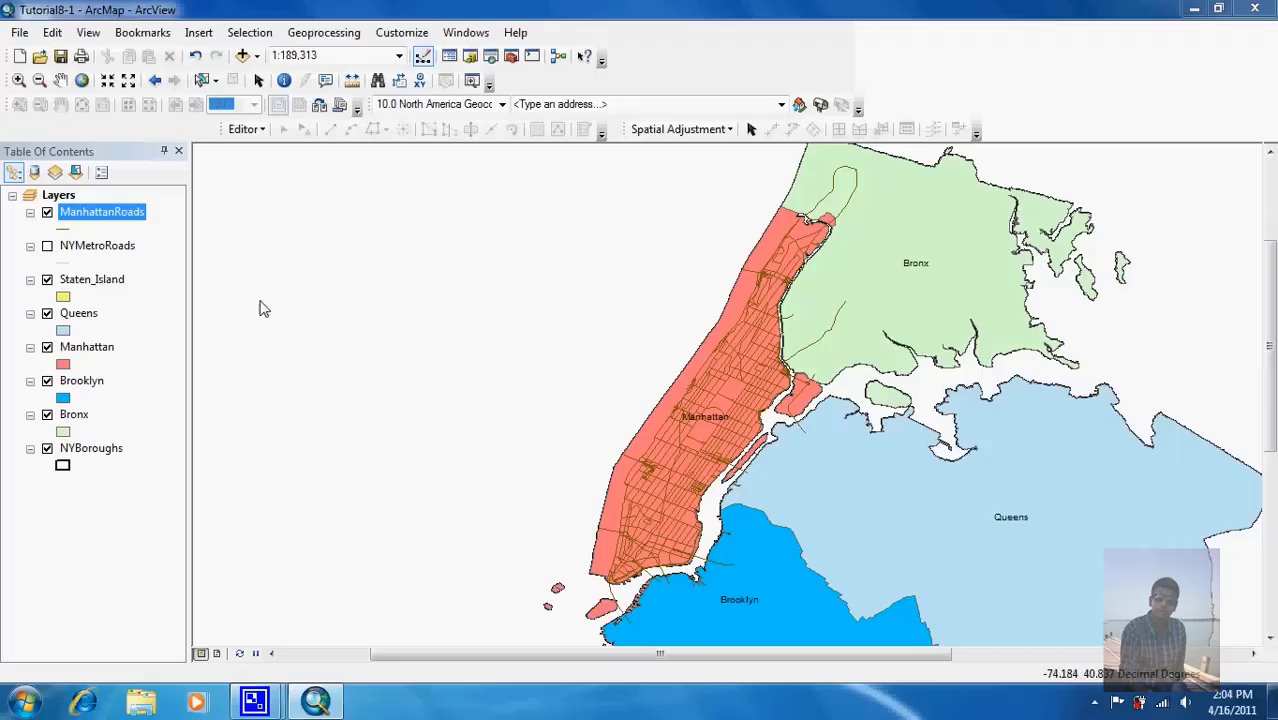
Step: Launch the Clip tool from the Geoprocessing menu
{"action": "left_click", "coordinate": [323, 32]}
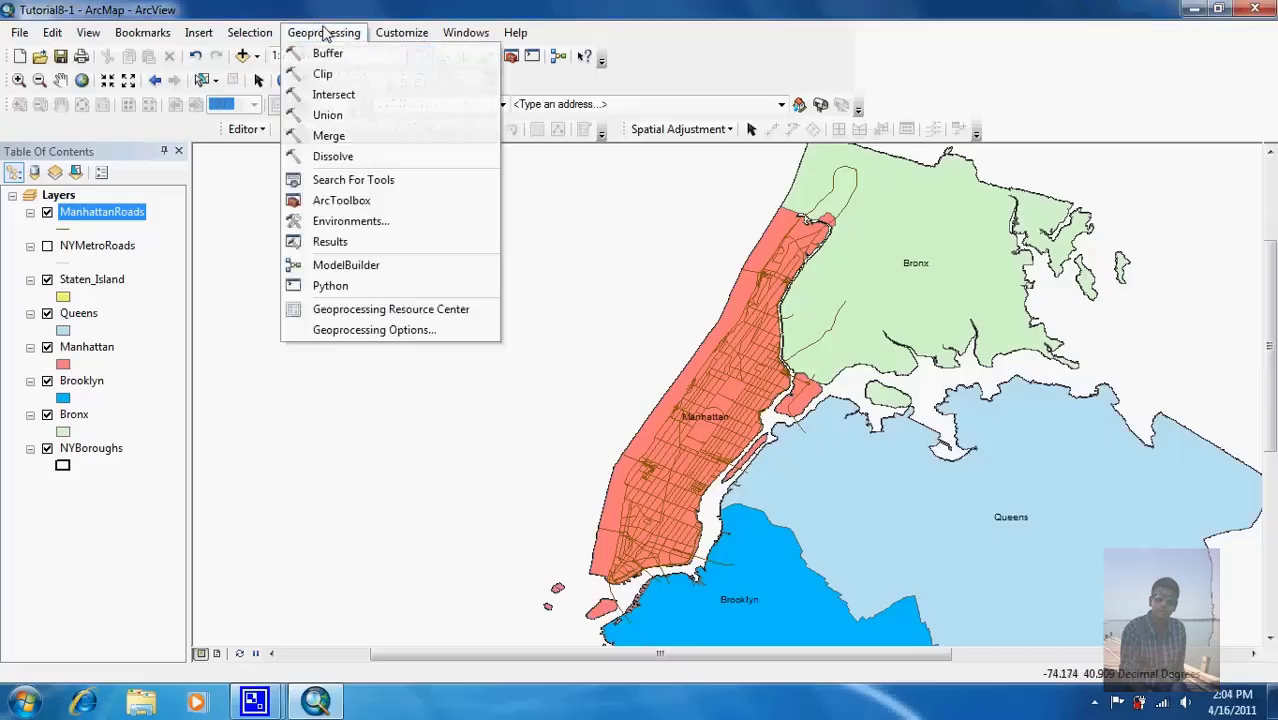
{"action": "left_click", "coordinate": [331, 78]}
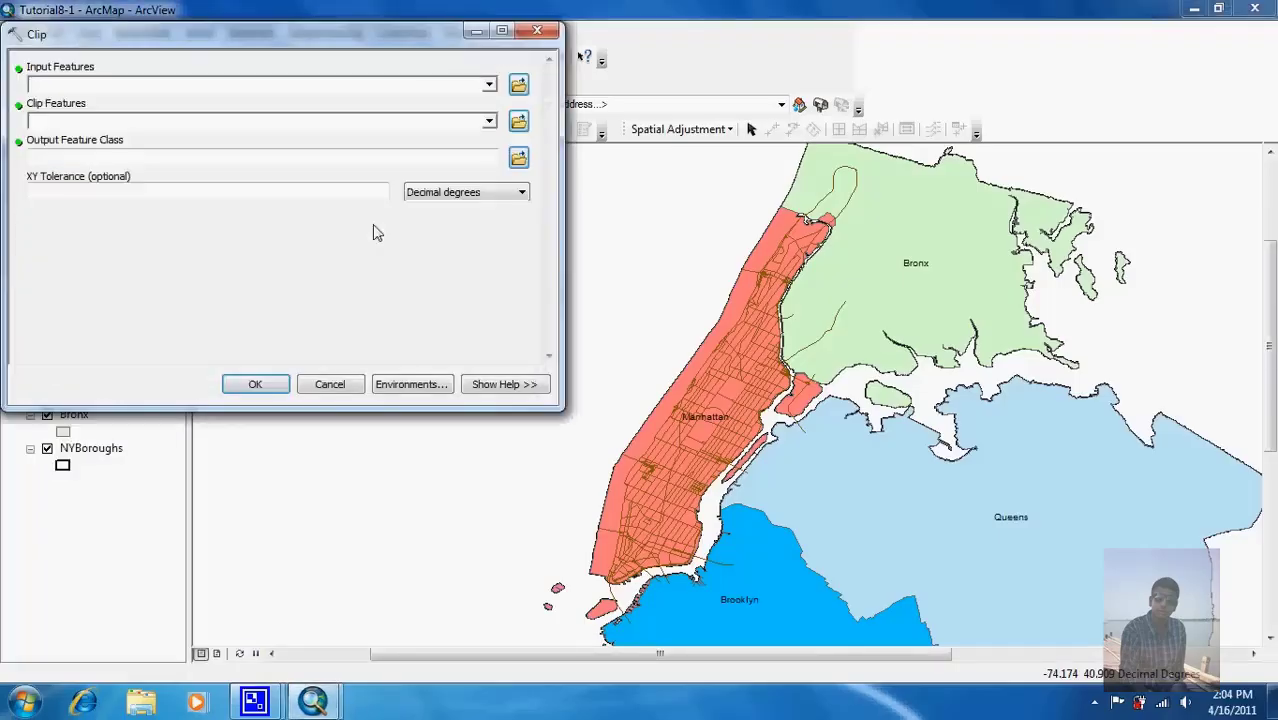
Step: Clip NYMetroRoads to Manhattan, saving the output as ClippedManhattanRoads in NewYork.gdb
{"action": "left_click", "coordinate": [490, 87]}
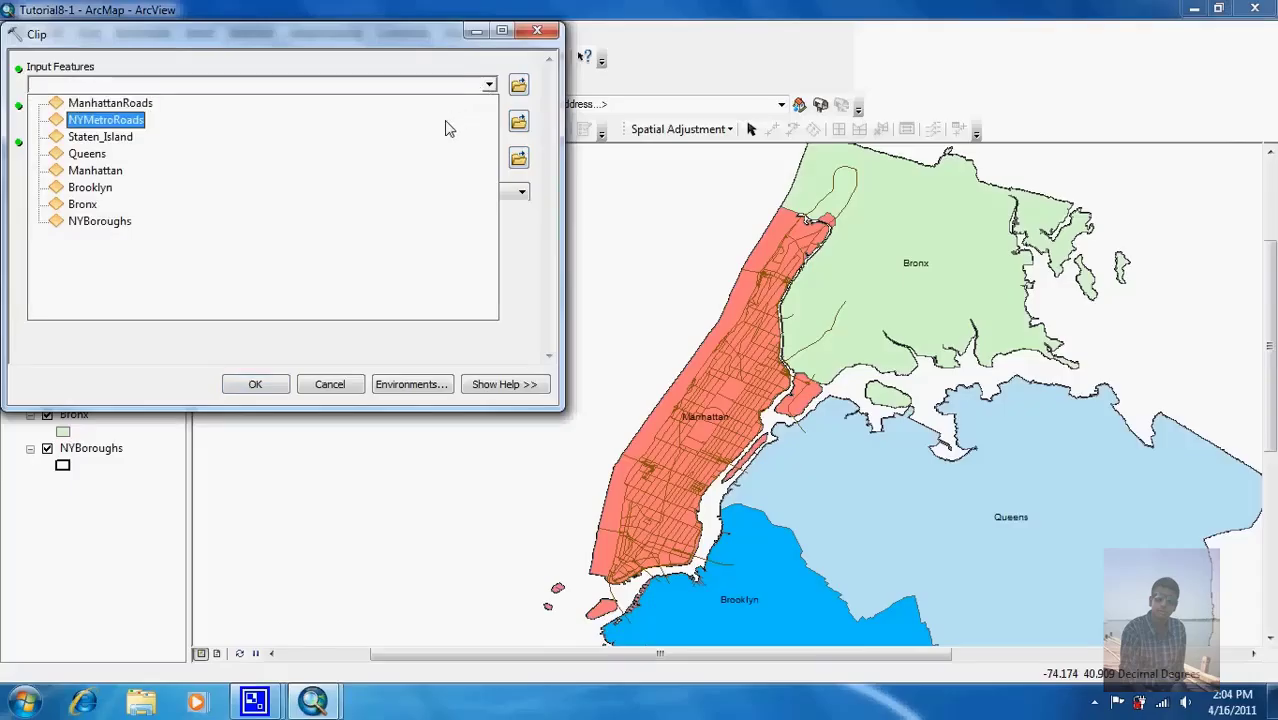
{"action": "left_click", "coordinate": [447, 123]}
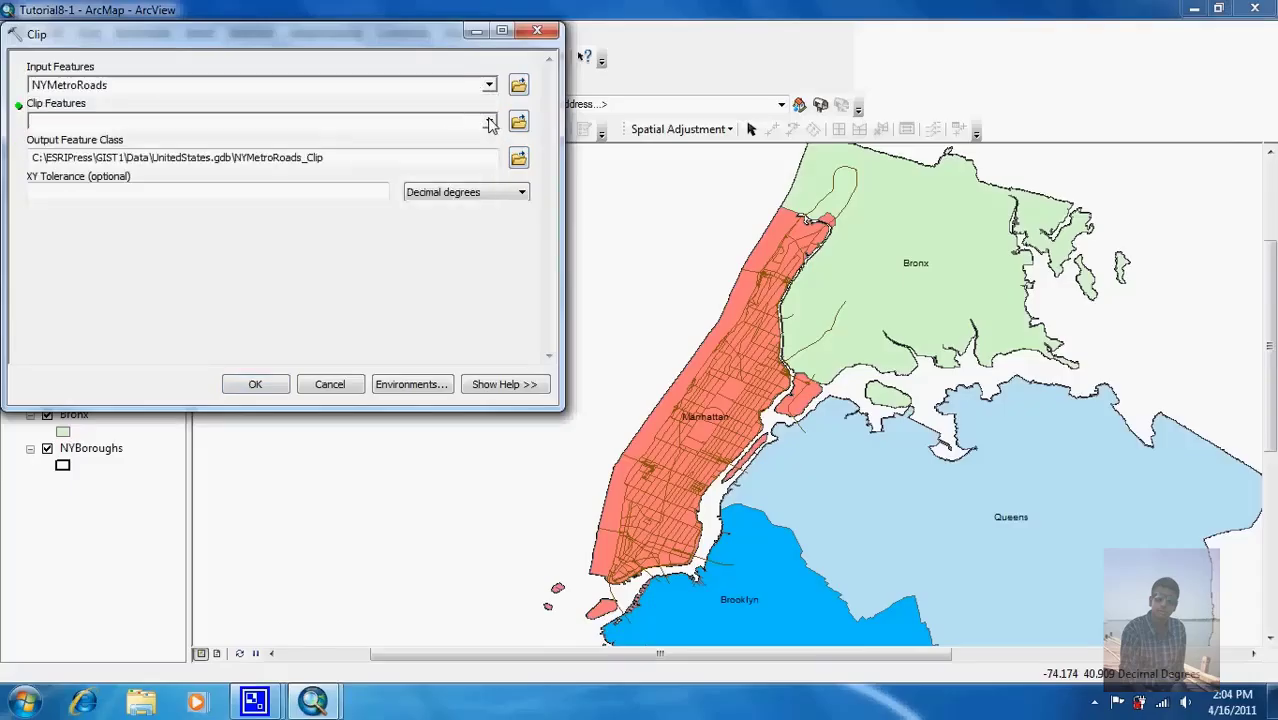
{"action": "left_click", "coordinate": [490, 123]}
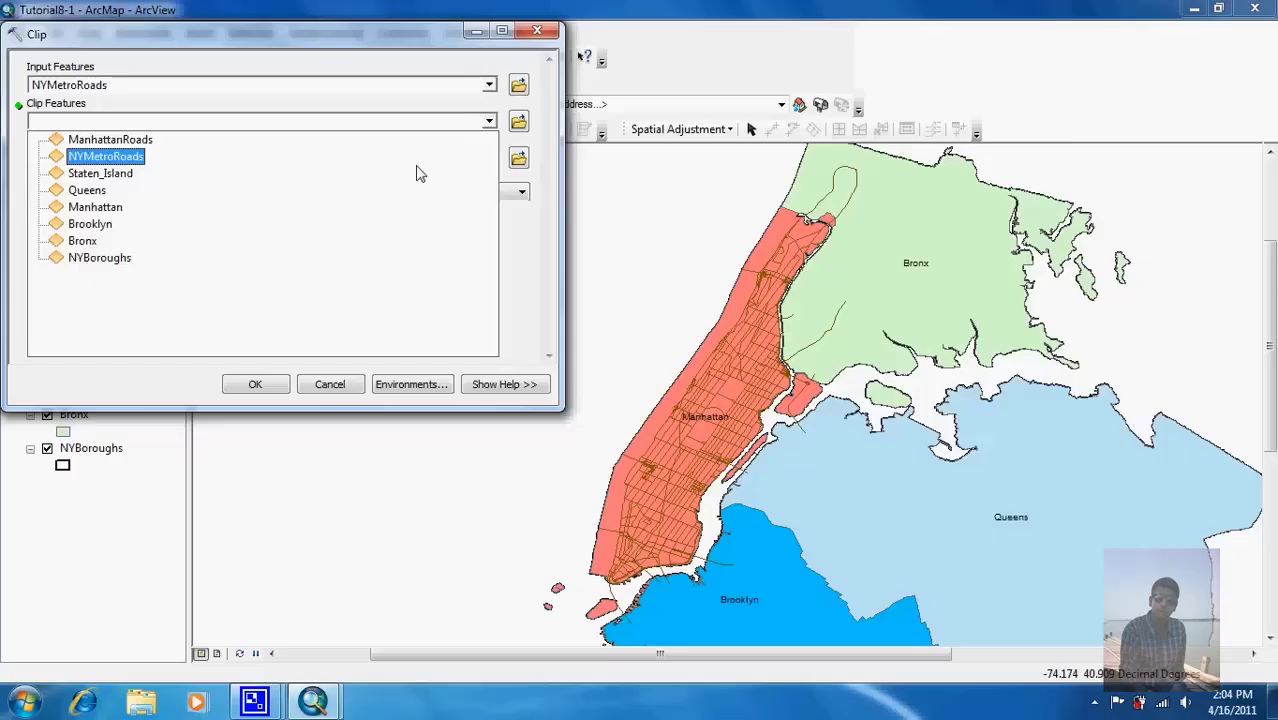
{"action": "left_click", "coordinate": [397, 210]}
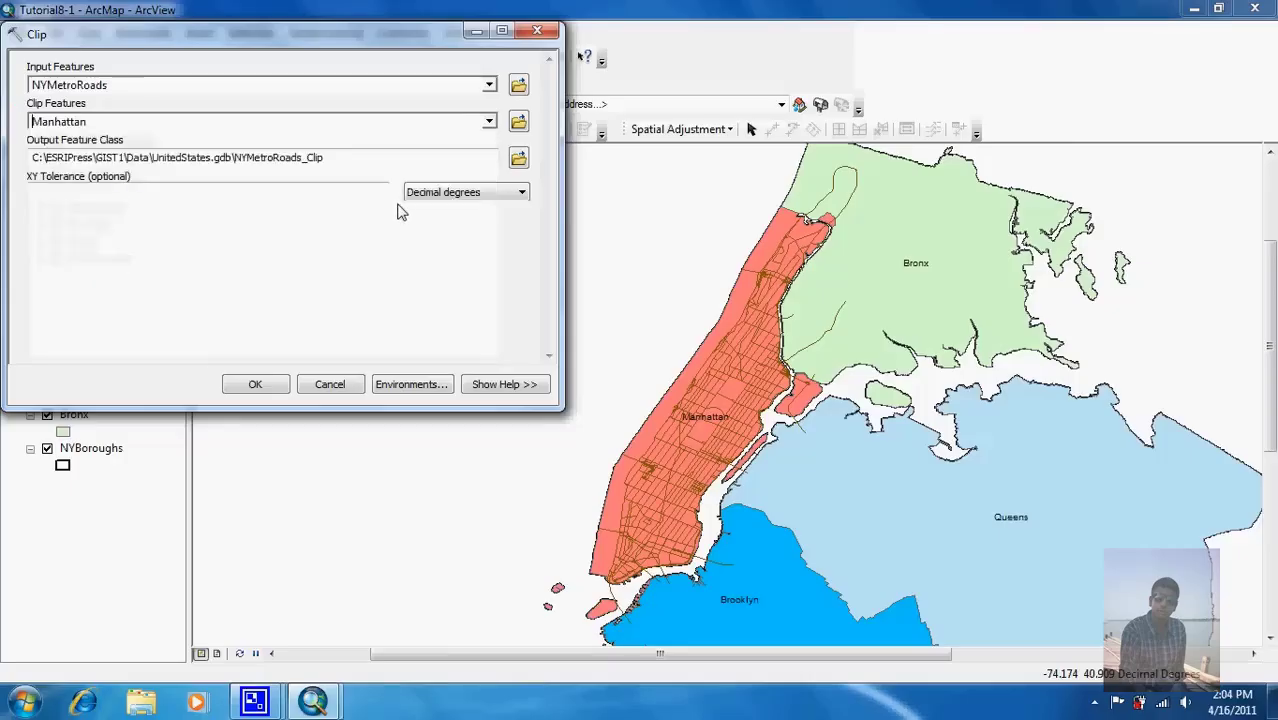
{"action": "left_click", "coordinate": [518, 160]}
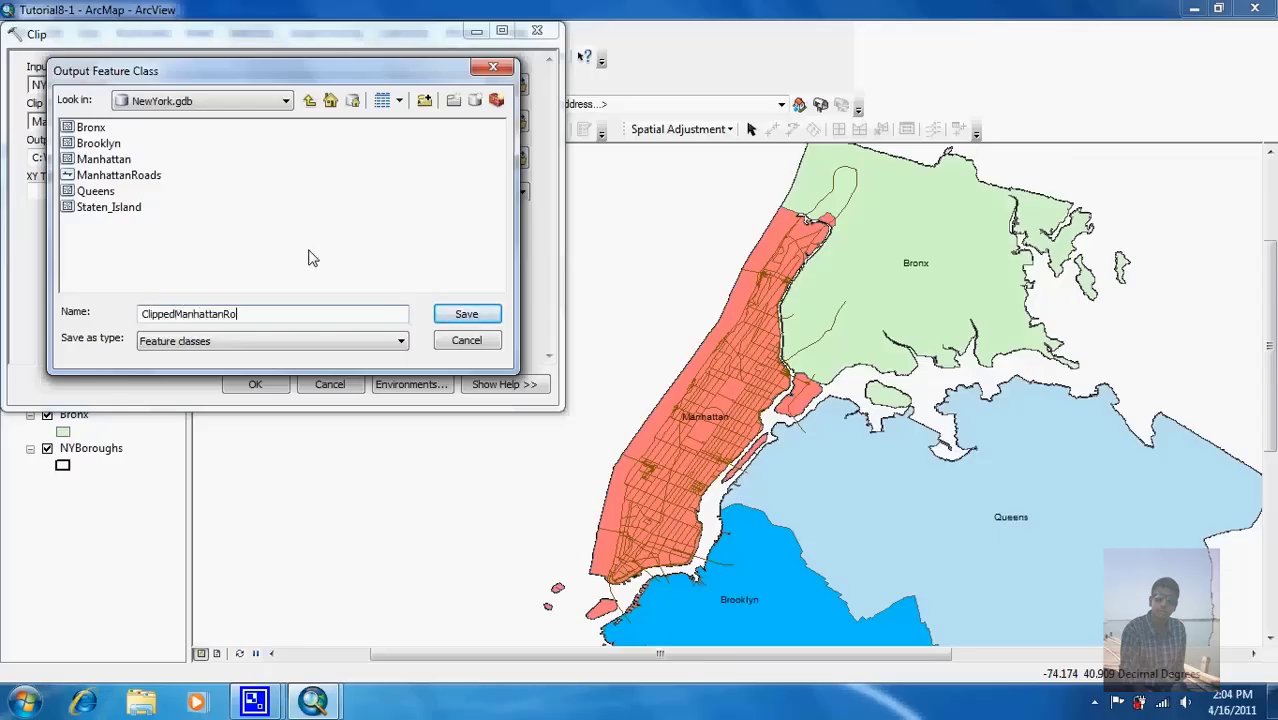
{"action": "left_click", "coordinate": [456, 314]}
{"action": "left_click", "coordinate": [255, 390]}
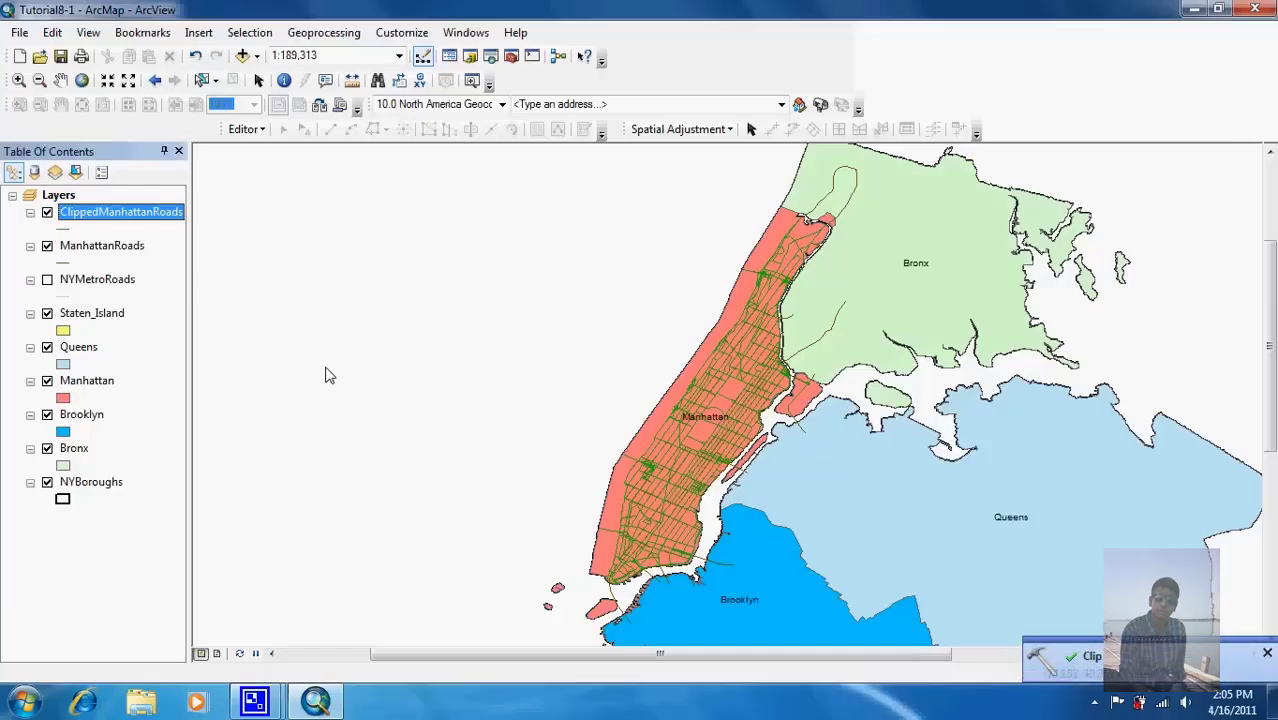
Step: Hide ManhattanRoads, the borough outlines, and the Bronx, Brooklyn, Queens and Staten_Island layers
{"action": "left_click", "coordinate": [47, 246]}
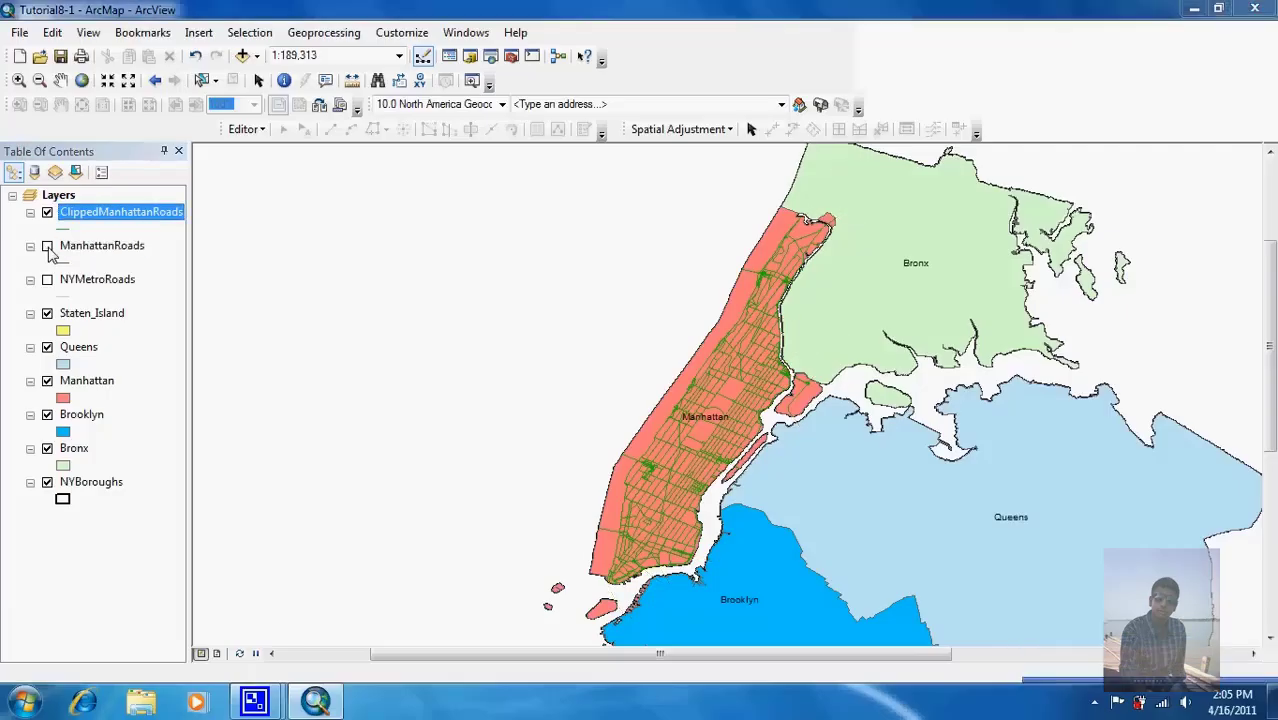
{"action": "left_click", "coordinate": [47, 246]}
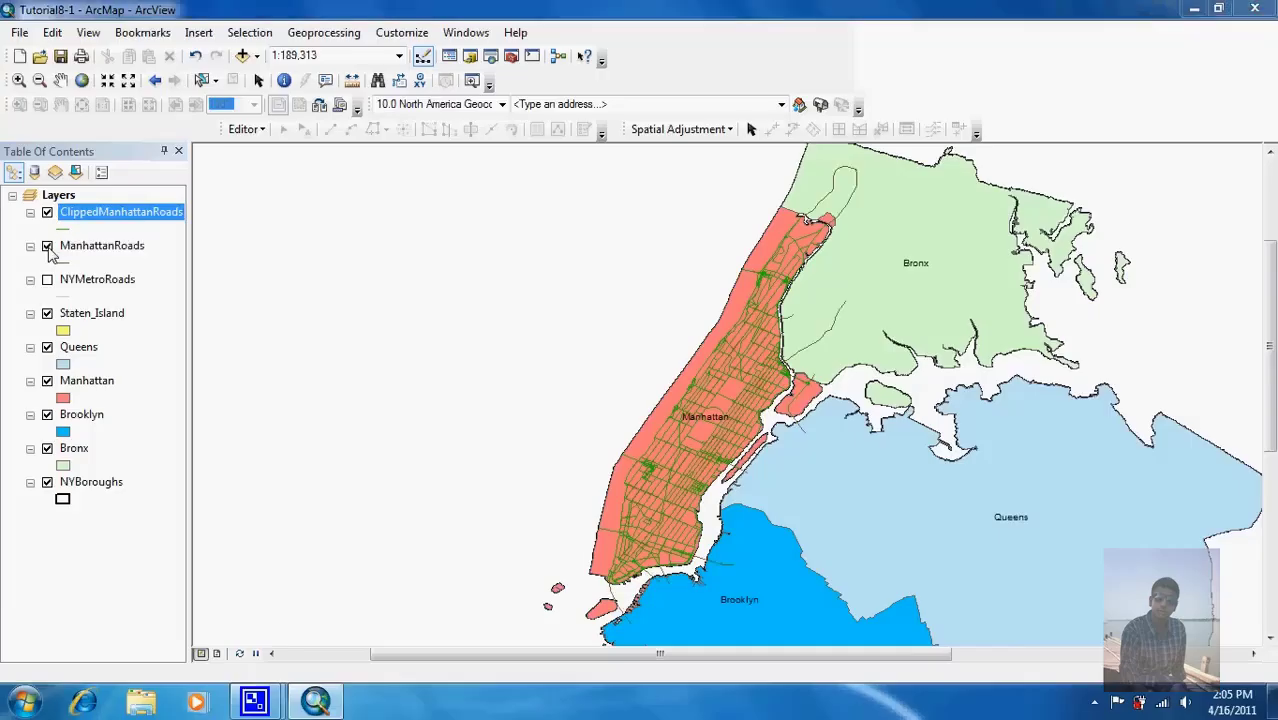
{"action": "left_click", "coordinate": [47, 246]}
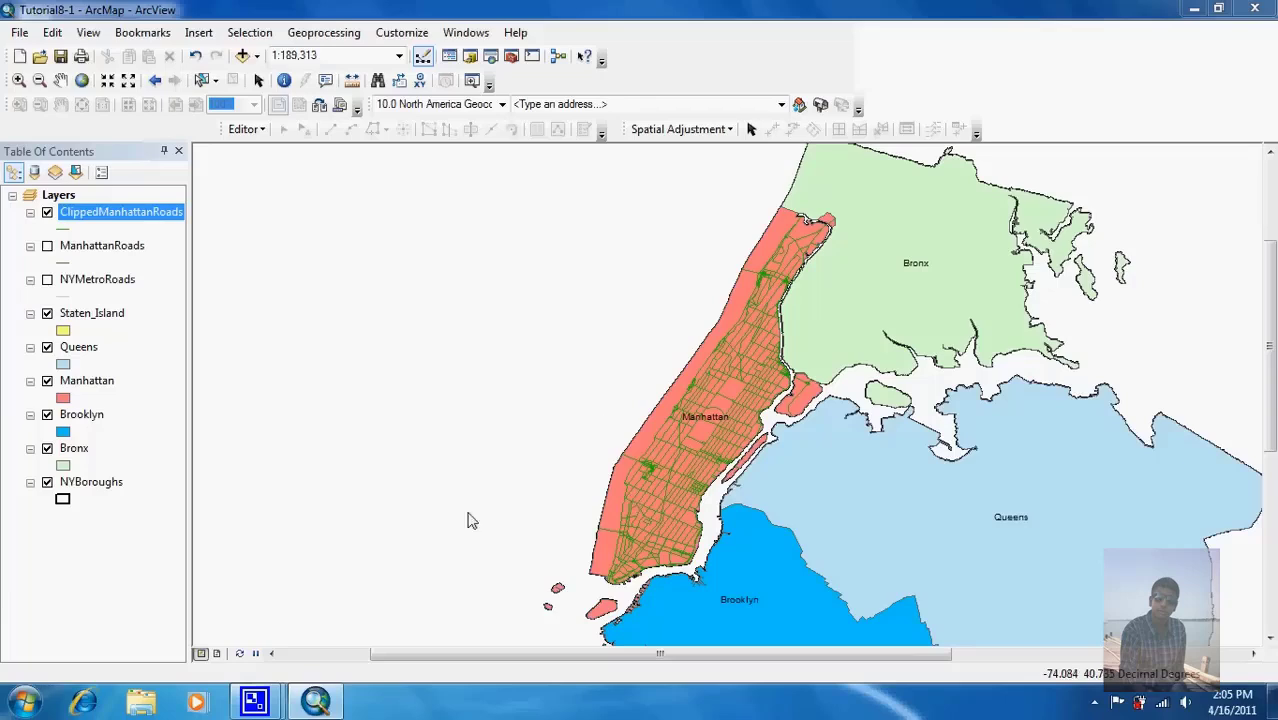
{"action": "left_click", "coordinate": [47, 481]}
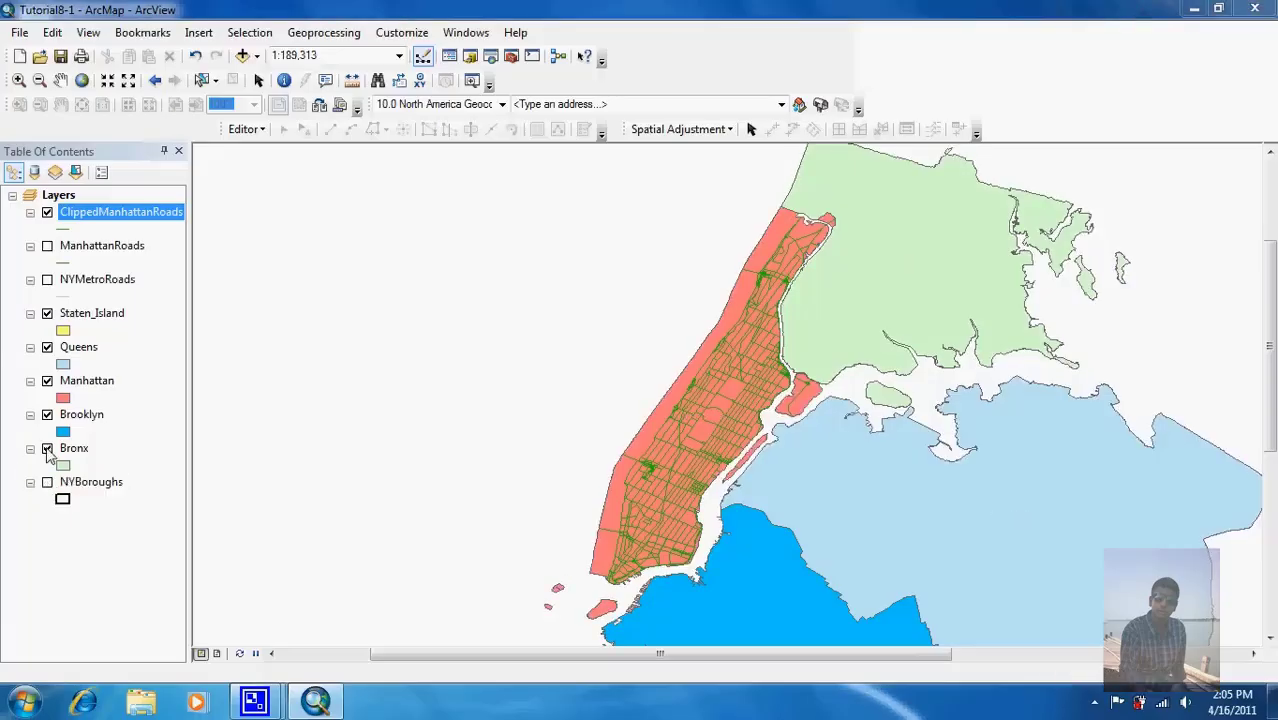
{"action": "left_click", "coordinate": [47, 448]}
{"action": "left_click", "coordinate": [47, 414]}
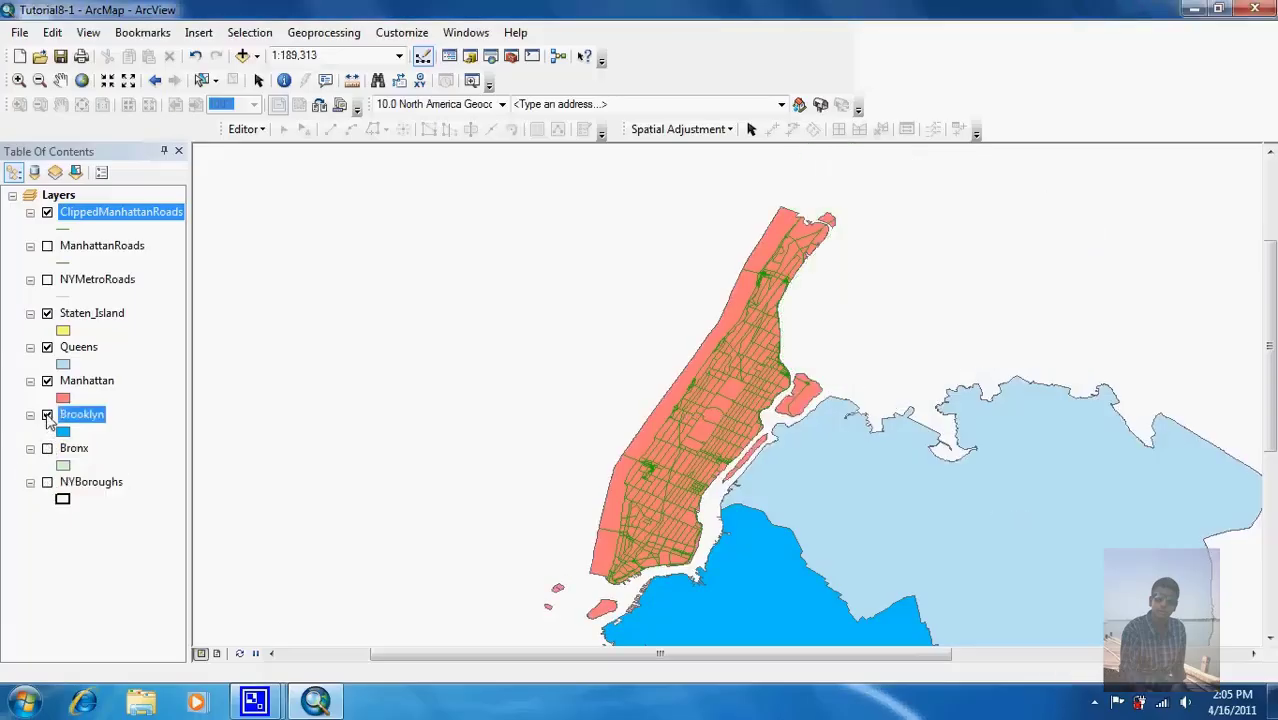
{"action": "left_click", "coordinate": [47, 347]}
{"action": "left_click", "coordinate": [47, 313]}
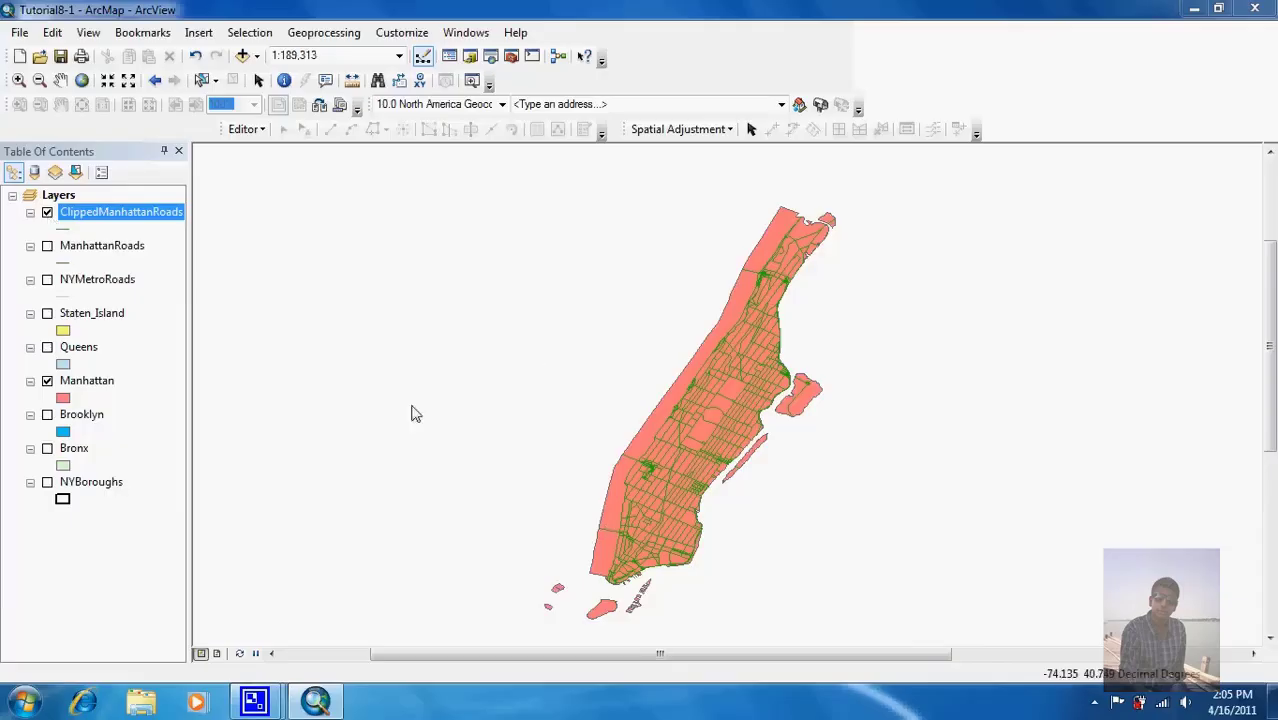
Step: Compare the road layers, ending with only ClippedManhattanRoads visible over Manhattan
{"action": "left_click", "coordinate": [47, 212]}
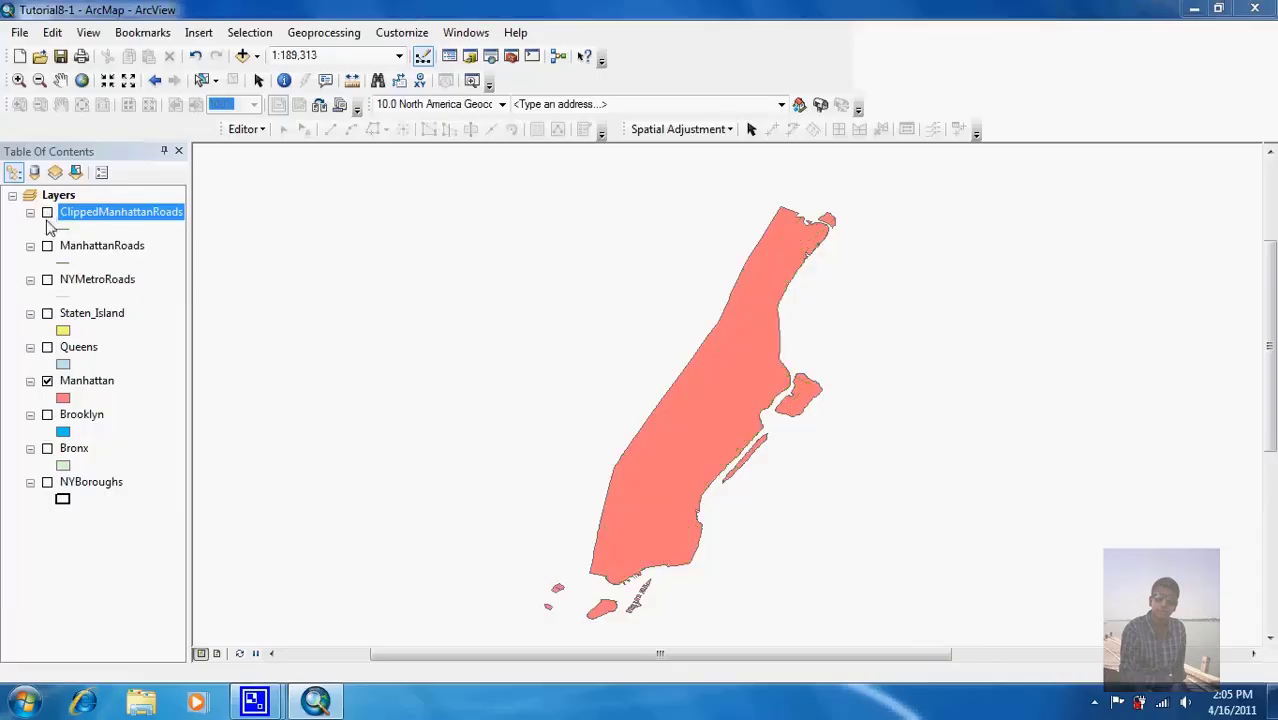
{"action": "left_click", "coordinate": [47, 246]}
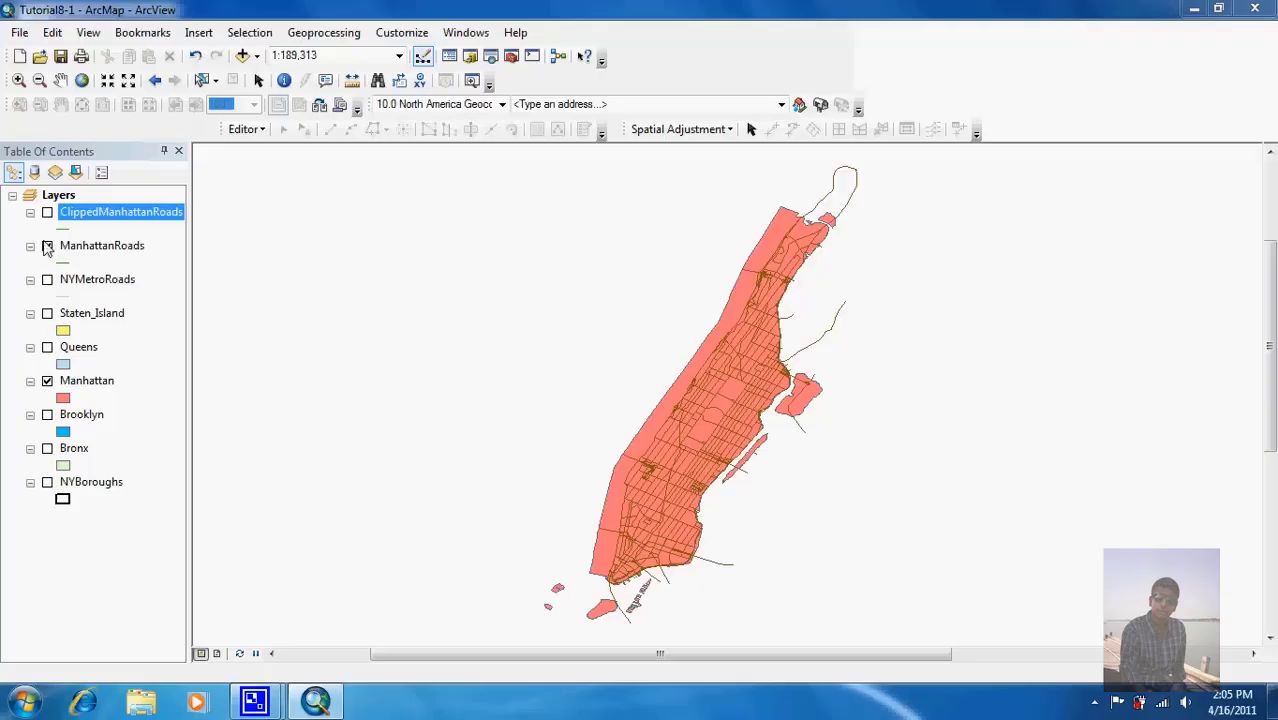
{"action": "left_click", "coordinate": [47, 246]}
{"action": "left_click", "coordinate": [47, 280]}
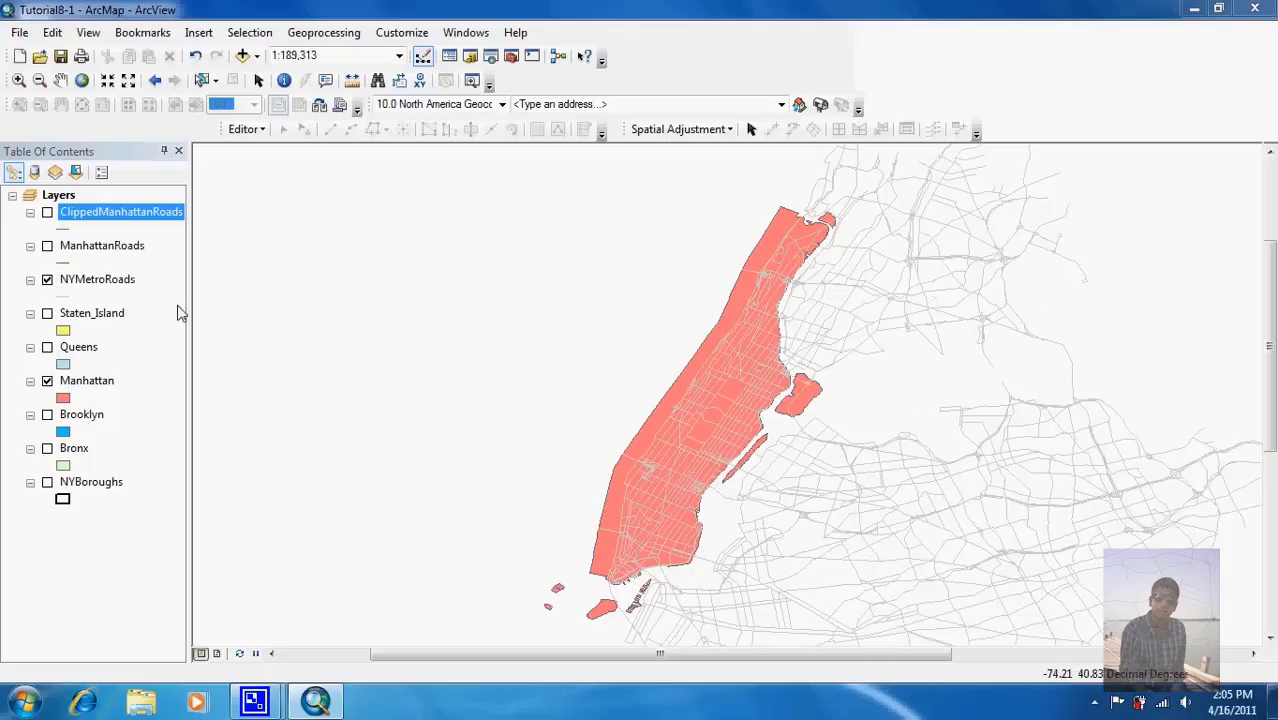
{"action": "left_click", "coordinate": [47, 280]}
{"action": "left_click", "coordinate": [47, 213]}
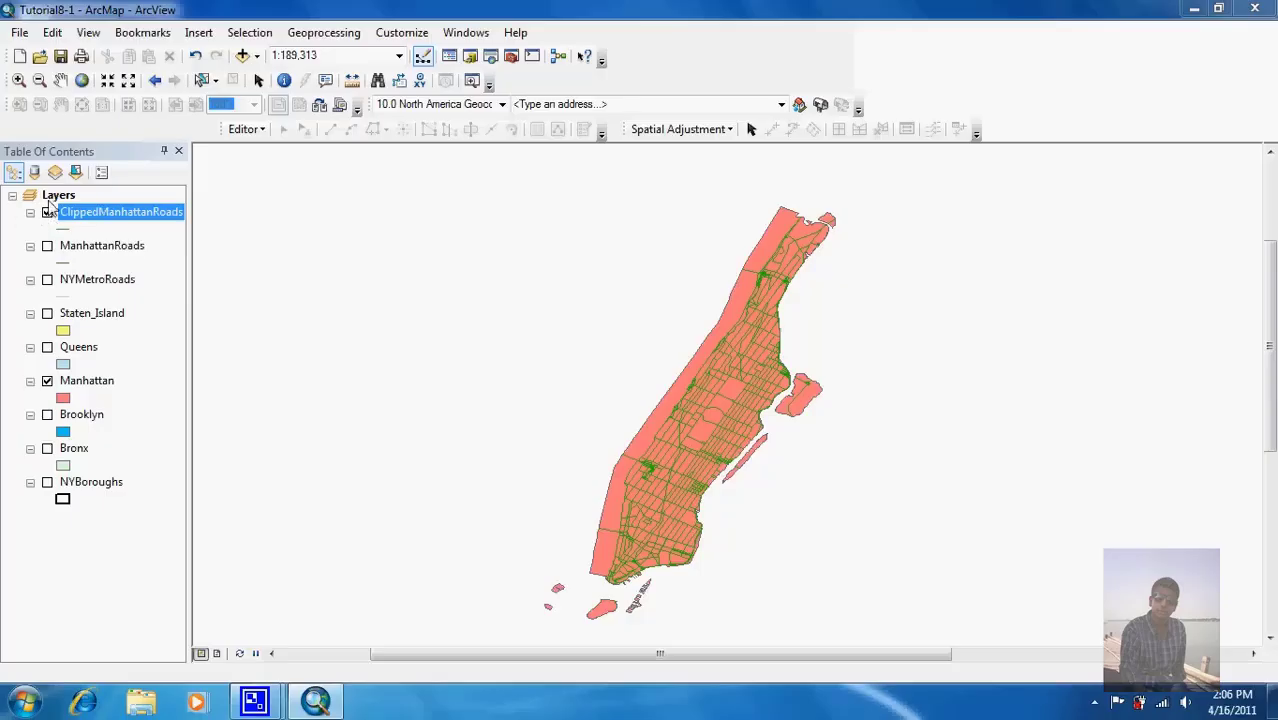
Step: Open the Tutorial8-3 map document from the Maps folder
{"action": "mouse_move", "coordinate": [254, 700]}
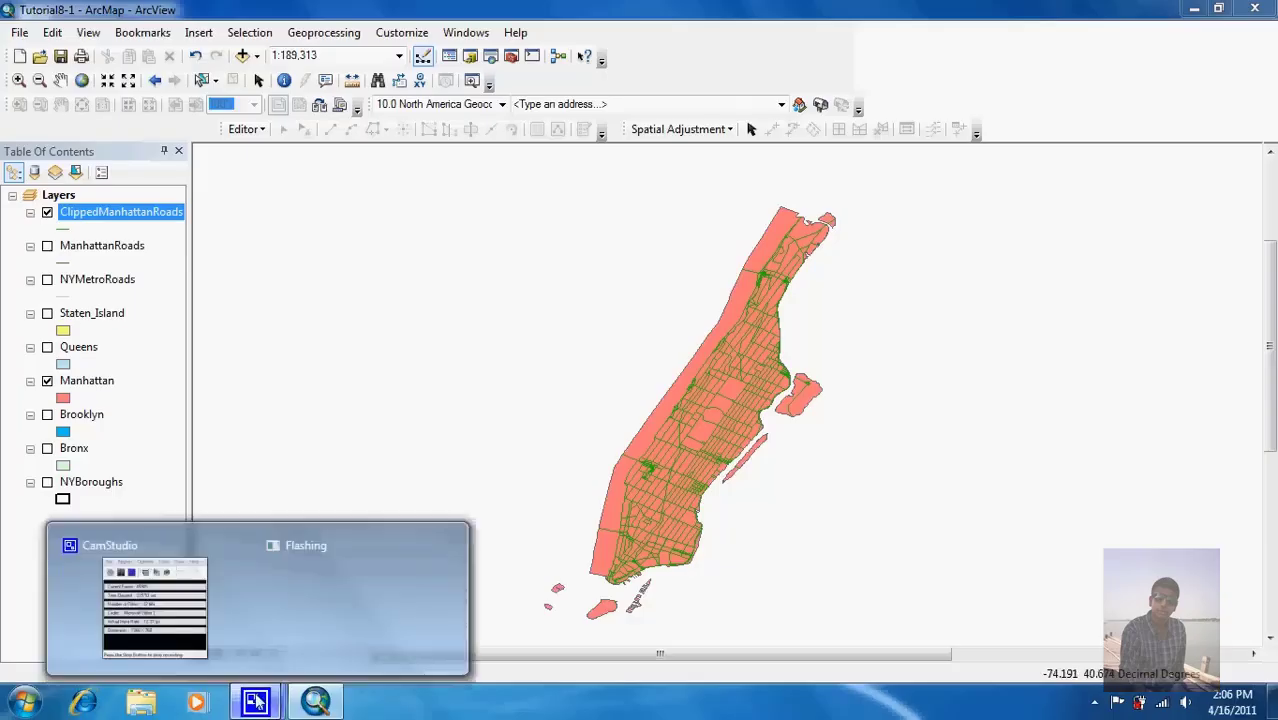
{"action": "left_click", "coordinate": [197, 625]}
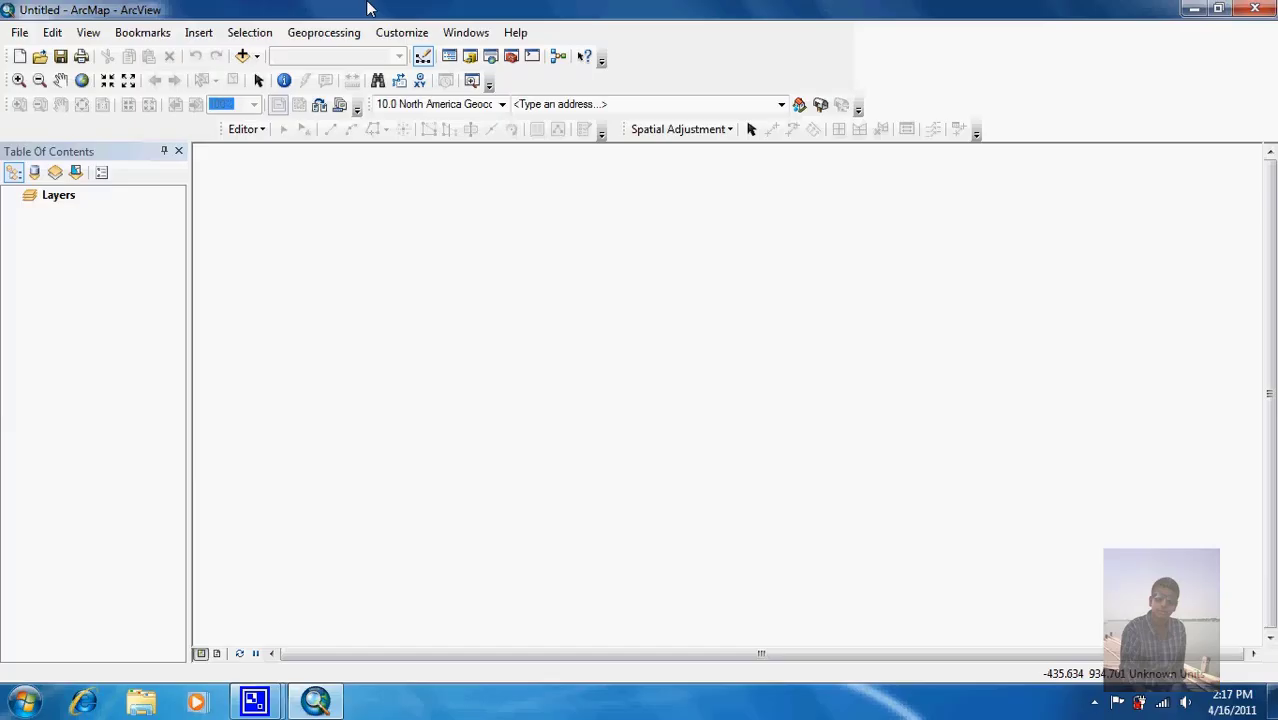
{"action": "left_click", "coordinate": [40, 57]}
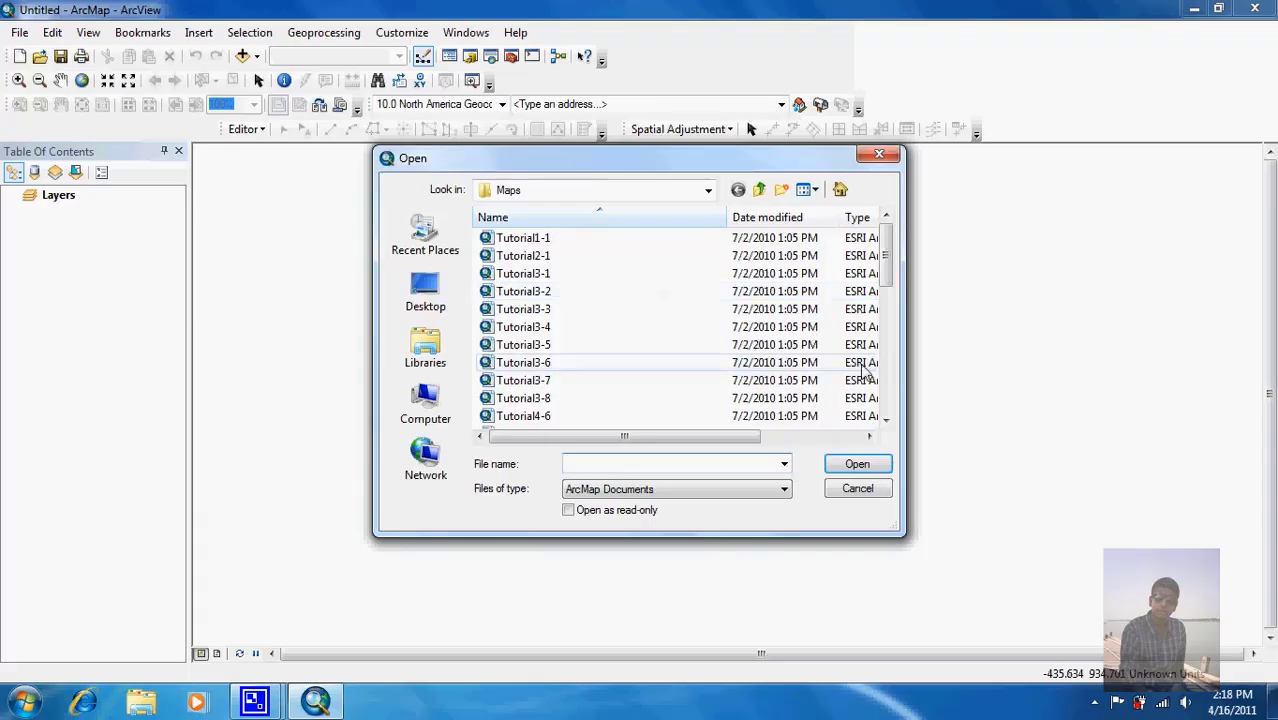
{"action": "left_click", "coordinate": [884, 380]}
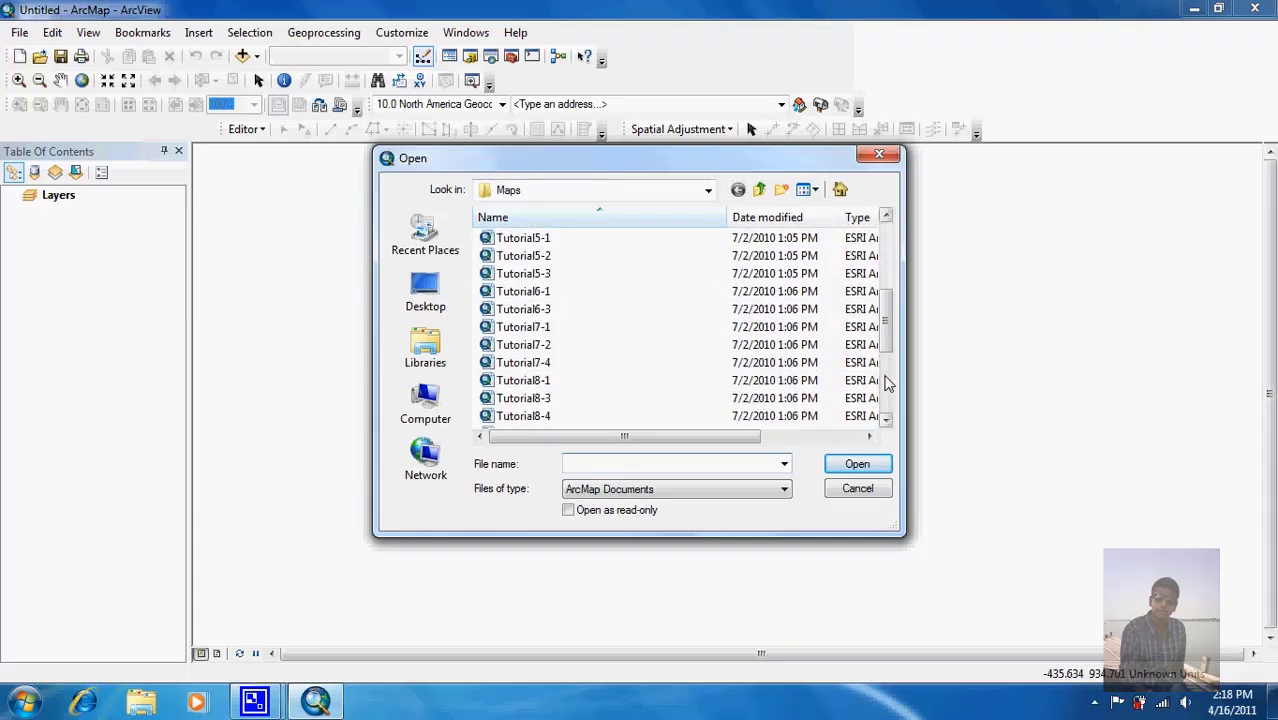
{"action": "left_click", "coordinate": [528, 403]}
{"action": "double_click", "coordinate": [528, 400]}
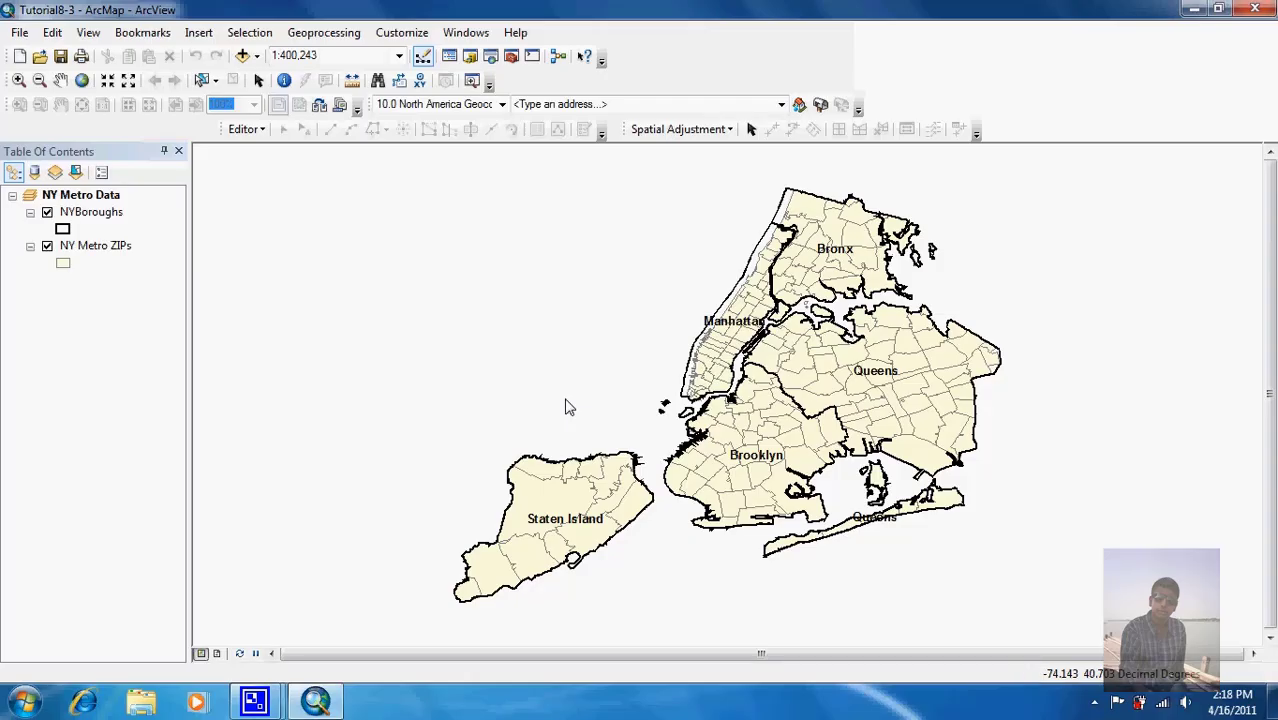
{"action": "right_click", "coordinate": [104, 248]}
{"action": "left_click", "coordinate": [143, 304]}
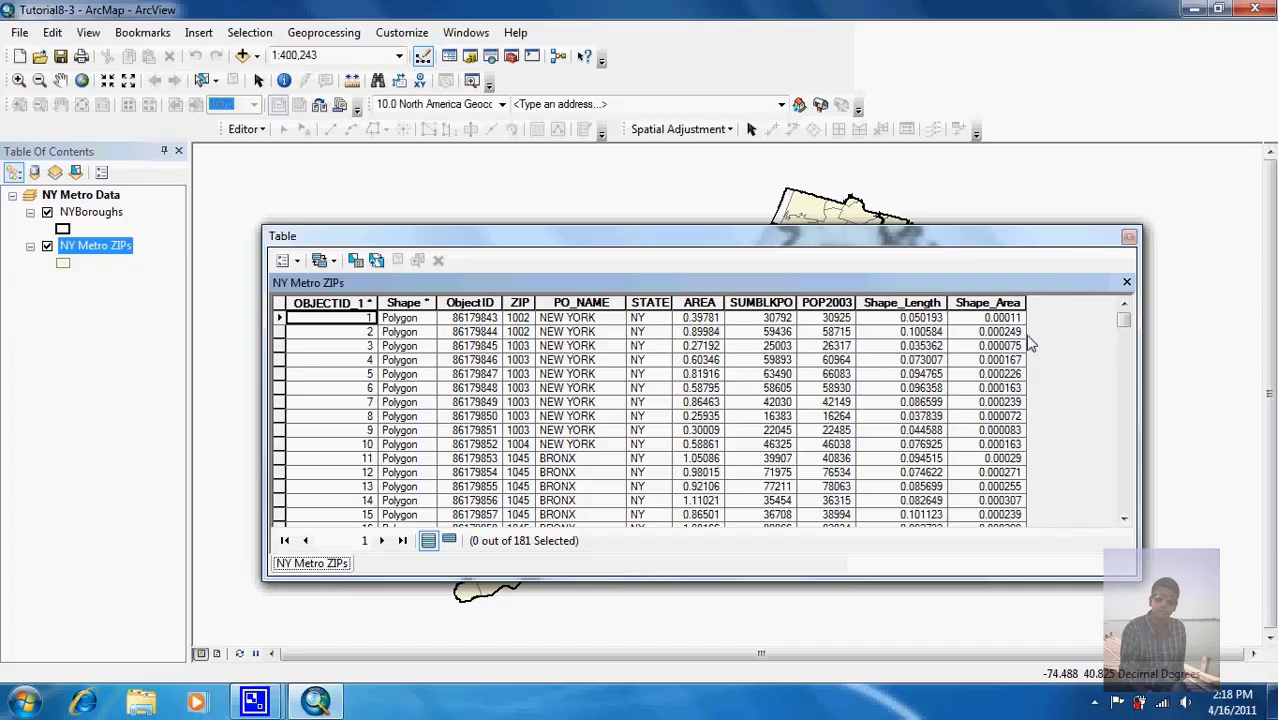
{"action": "mouse_move", "coordinate": [1130, 330]}
{"action": "left_mouse_down"}
{"action": "mouse_move", "coordinate": [1130, 365]}
{"action": "mouse_move", "coordinate": [1130, 320]}
{"action": "left_mouse_up"}
{"action": "left_click", "coordinate": [1129, 237]}
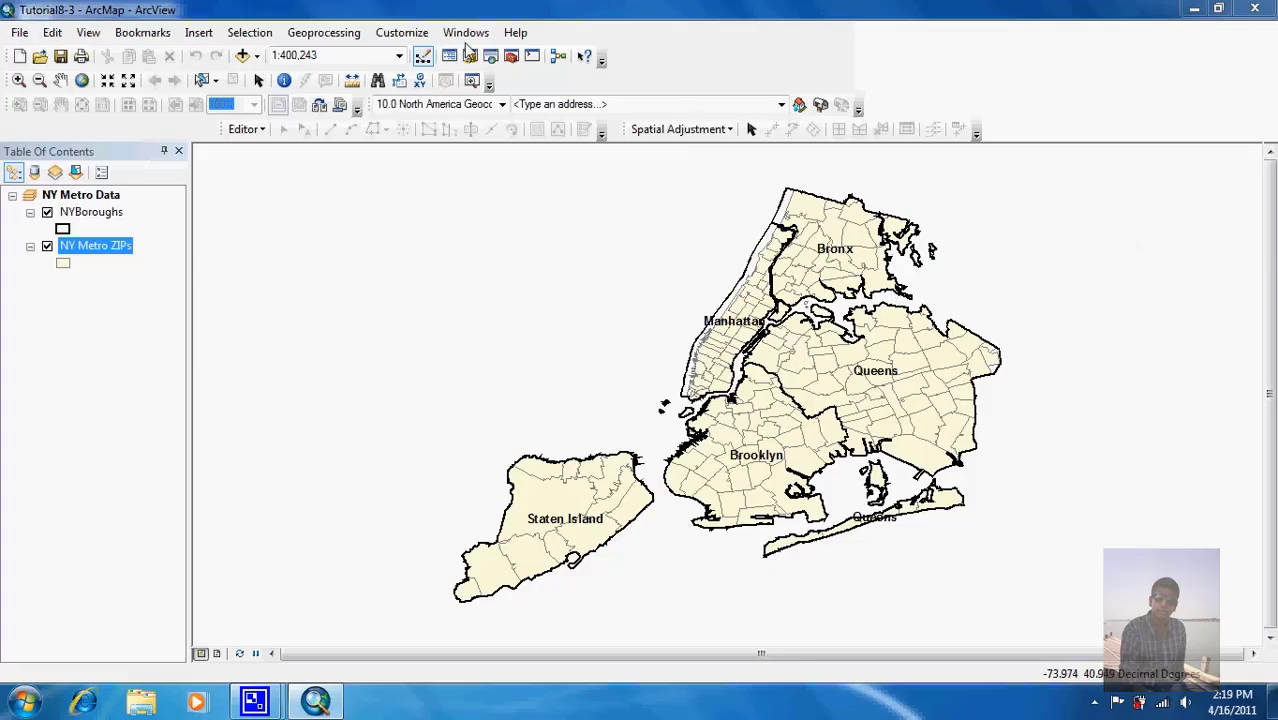
Step: Open the Dissolve tool with NY Metro ZIPs as the input features
{"action": "left_click", "coordinate": [345, 36]}
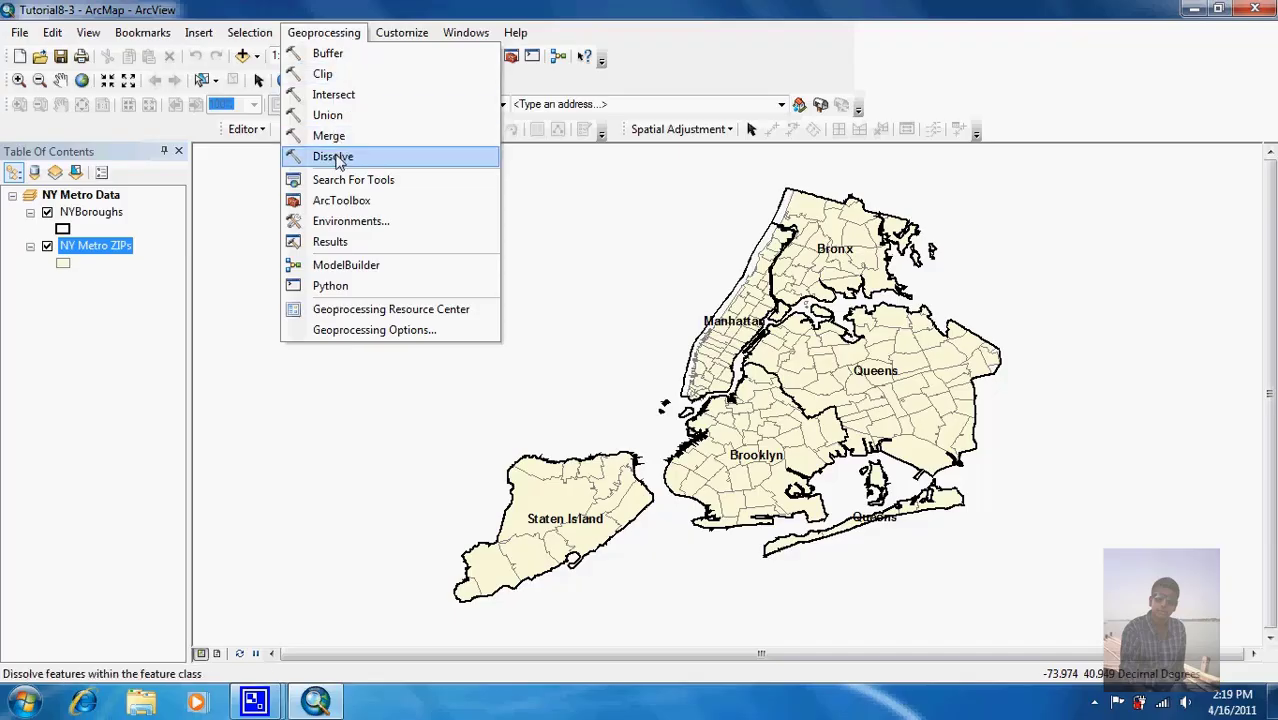
{"action": "left_click", "coordinate": [338, 158]}
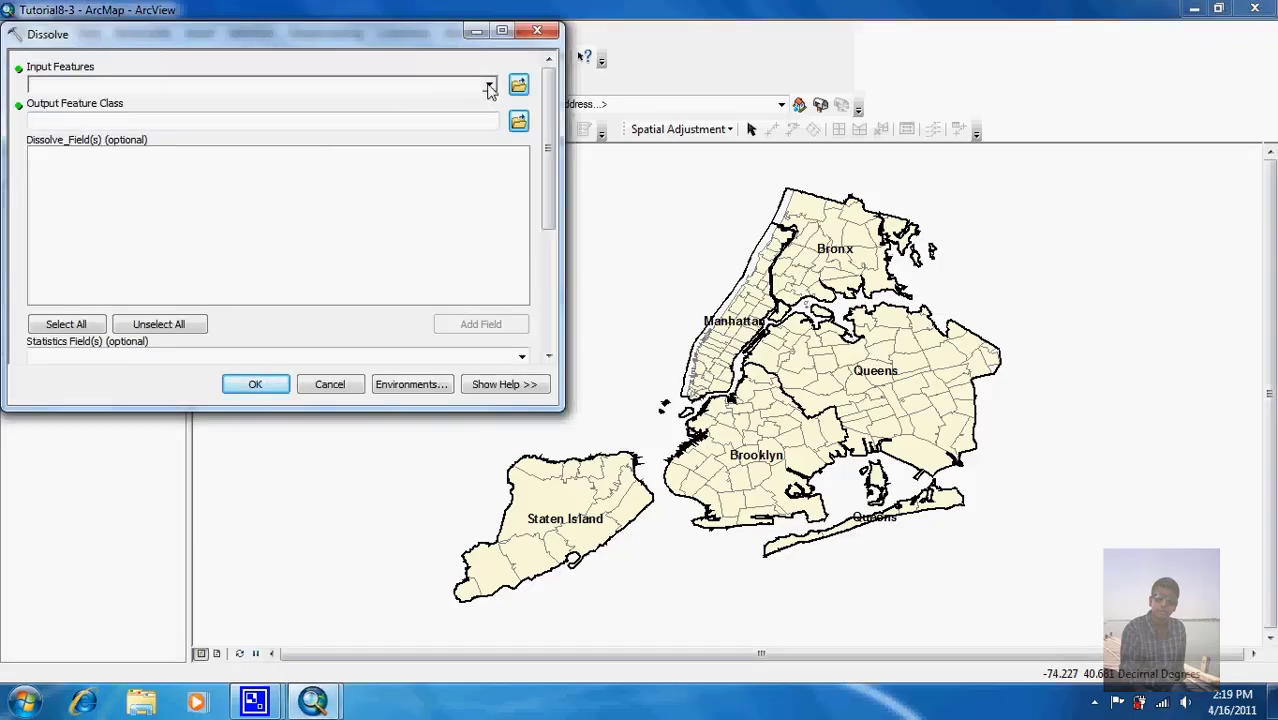
{"action": "left_click", "coordinate": [489, 86]}
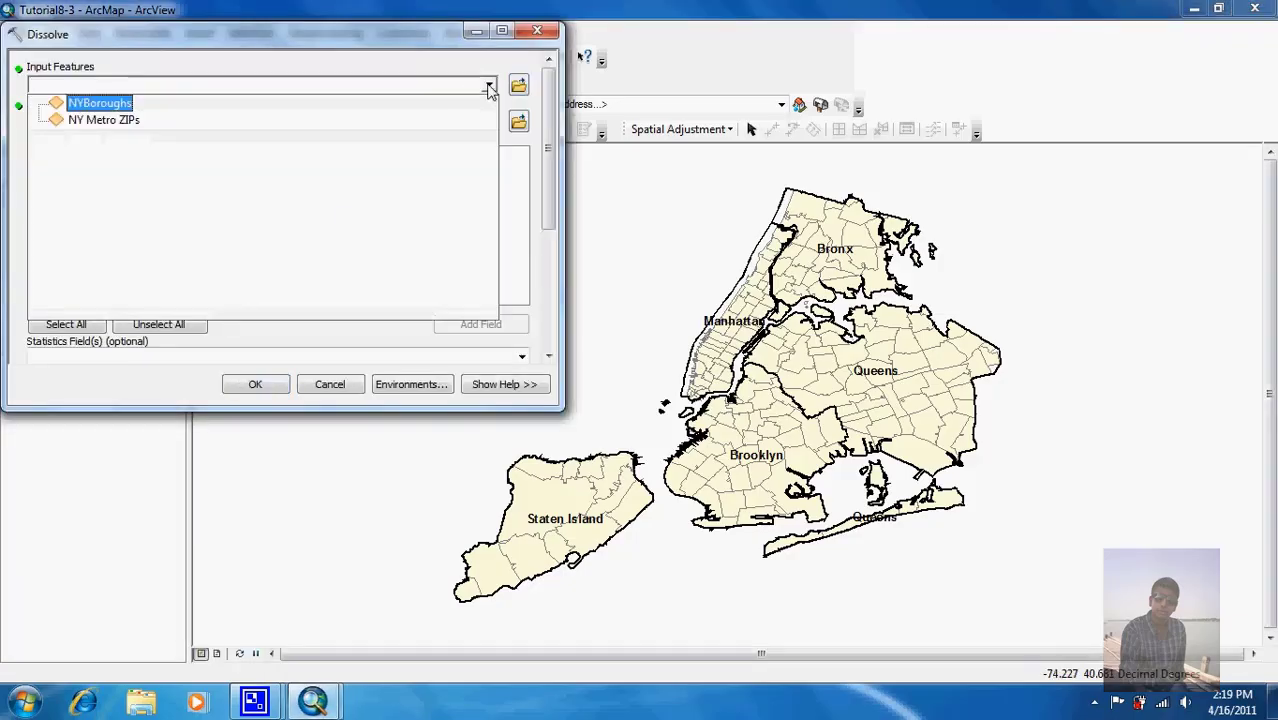
{"action": "left_click", "coordinate": [424, 120]}
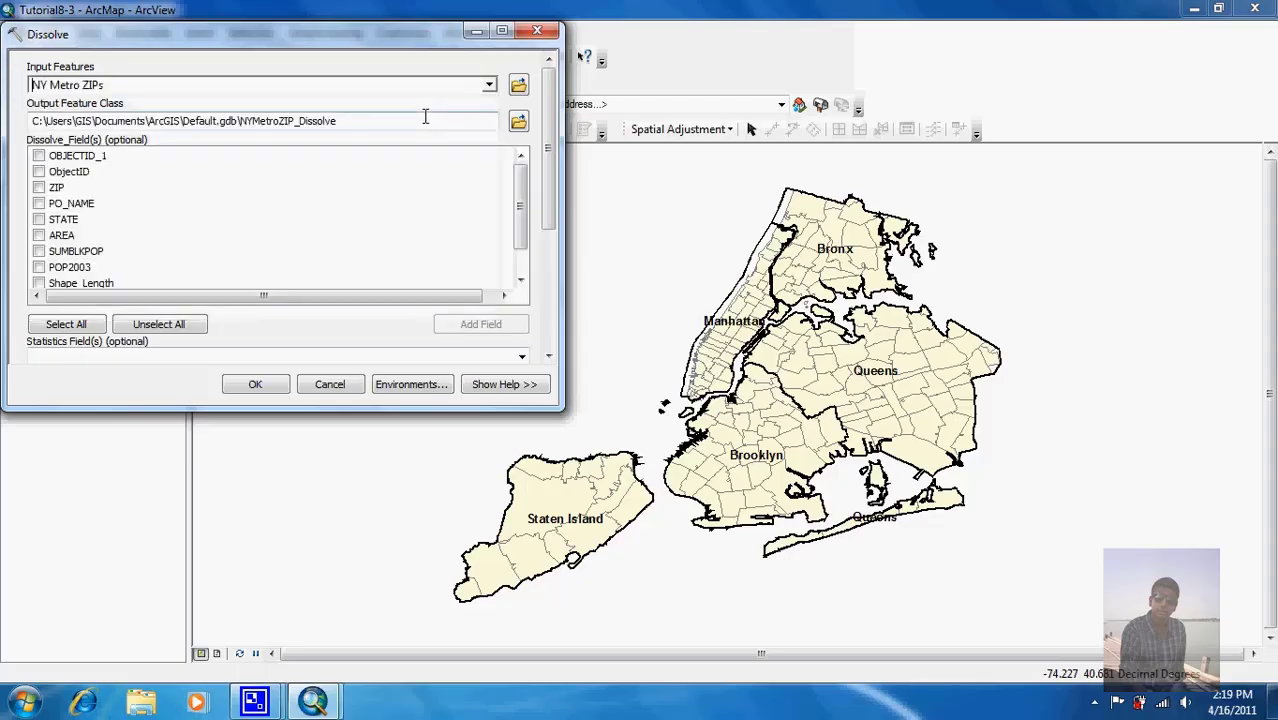
Step: Save the output as DissolvedNYPOs in NewYork.gdb and dissolve on PO_NAME
{"action": "left_click", "coordinate": [517, 126]}
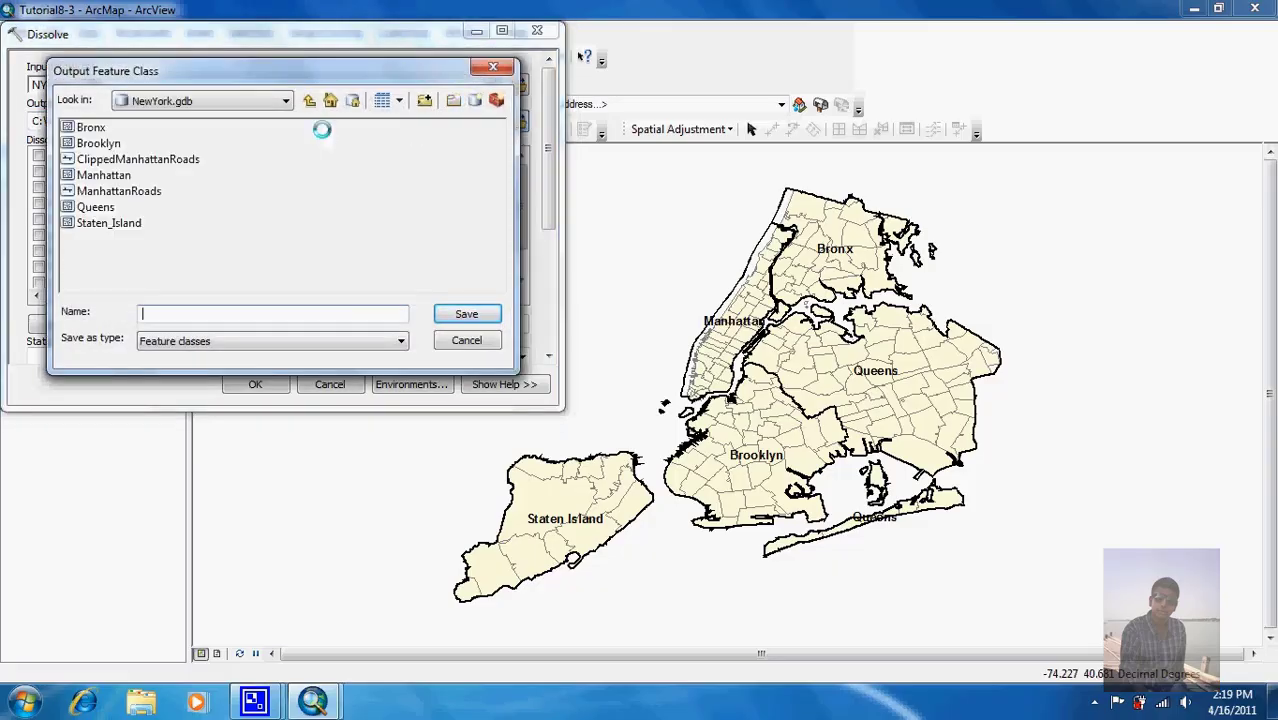
{"action": "left_click", "coordinate": [336, 314]}
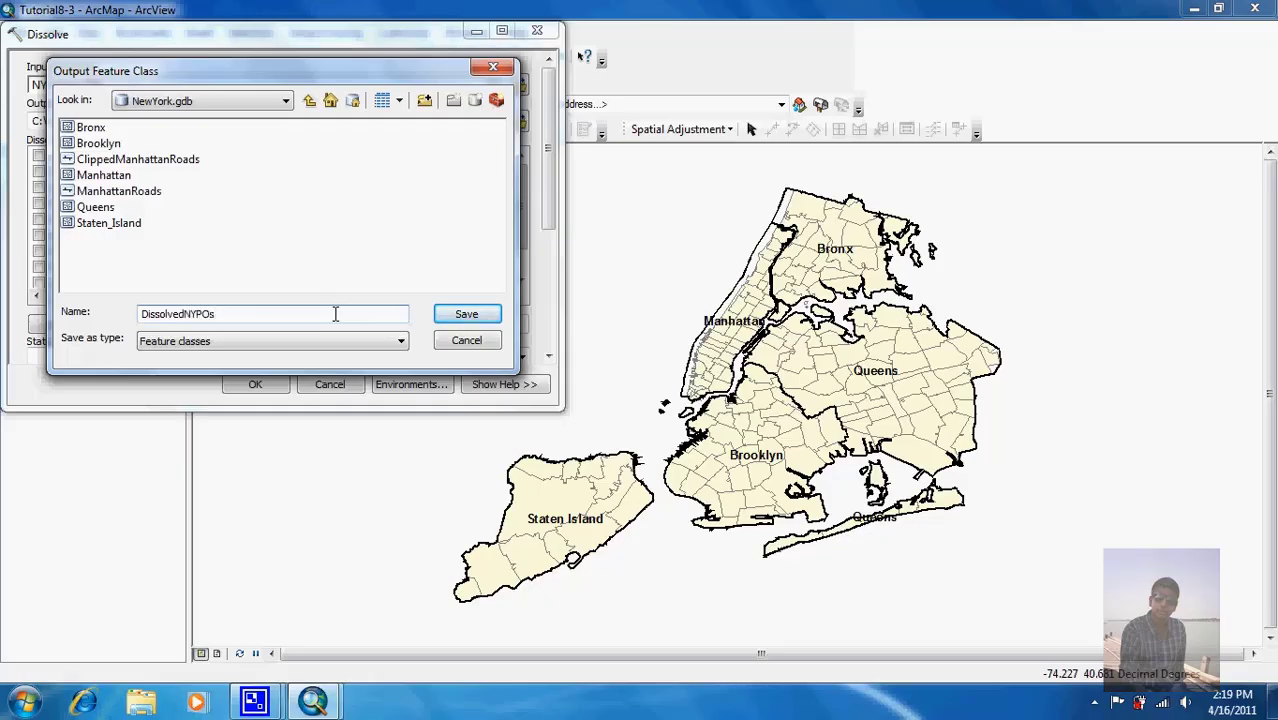
{"action": "left_click", "coordinate": [466, 314]}
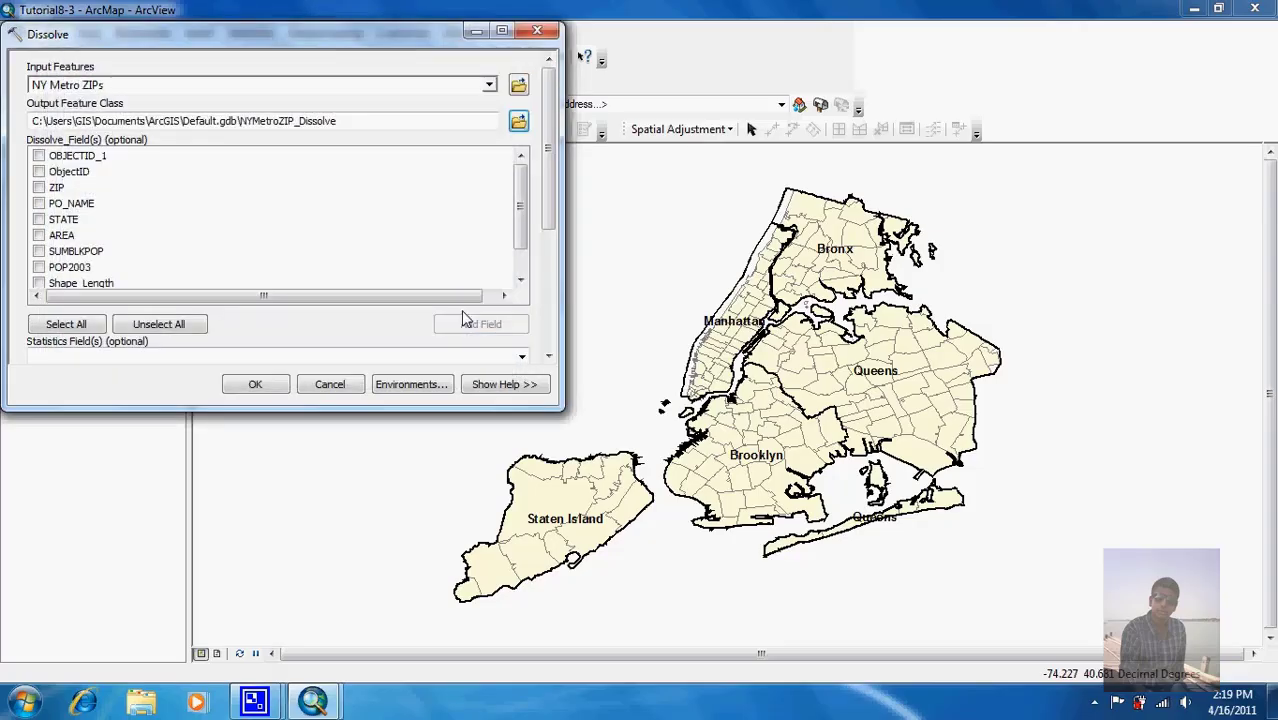
{"action": "left_click", "coordinate": [39, 204]}
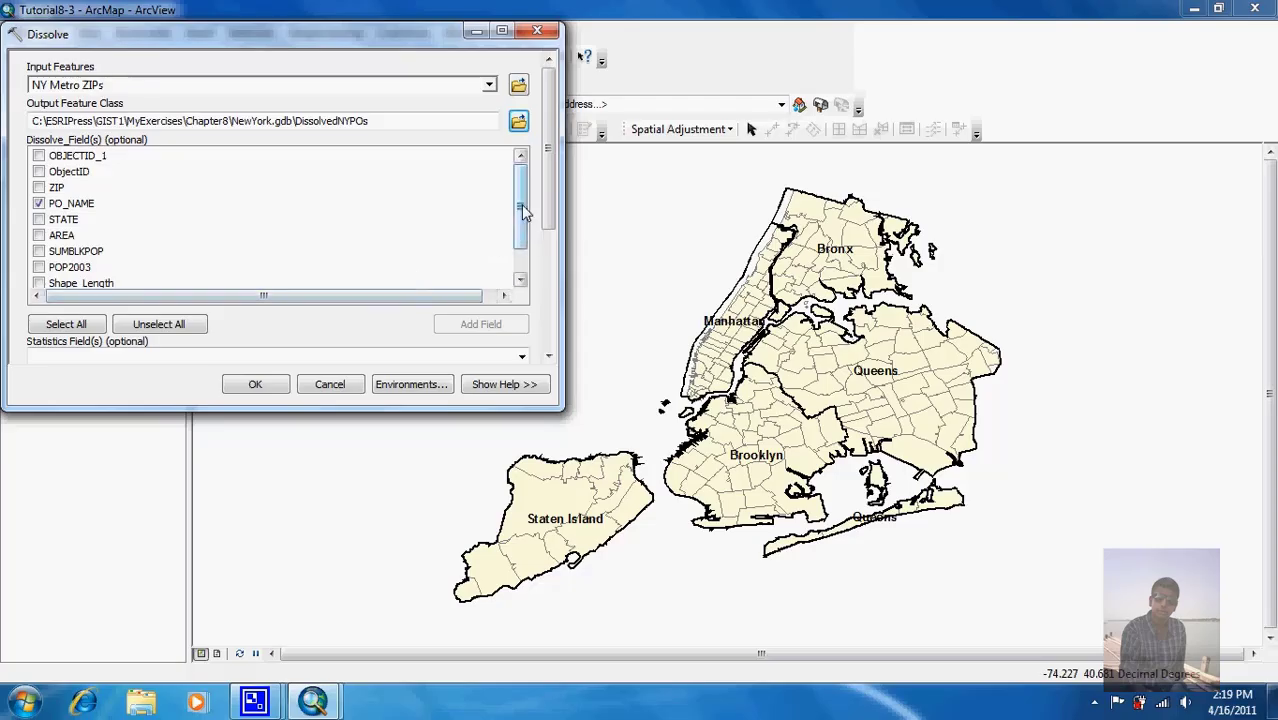
Step: Add POP2003 with statistic type SUM and run the dissolve
{"action": "left_click_drag", "start_coordinate": [521, 204], "coordinate": [555, 320]}
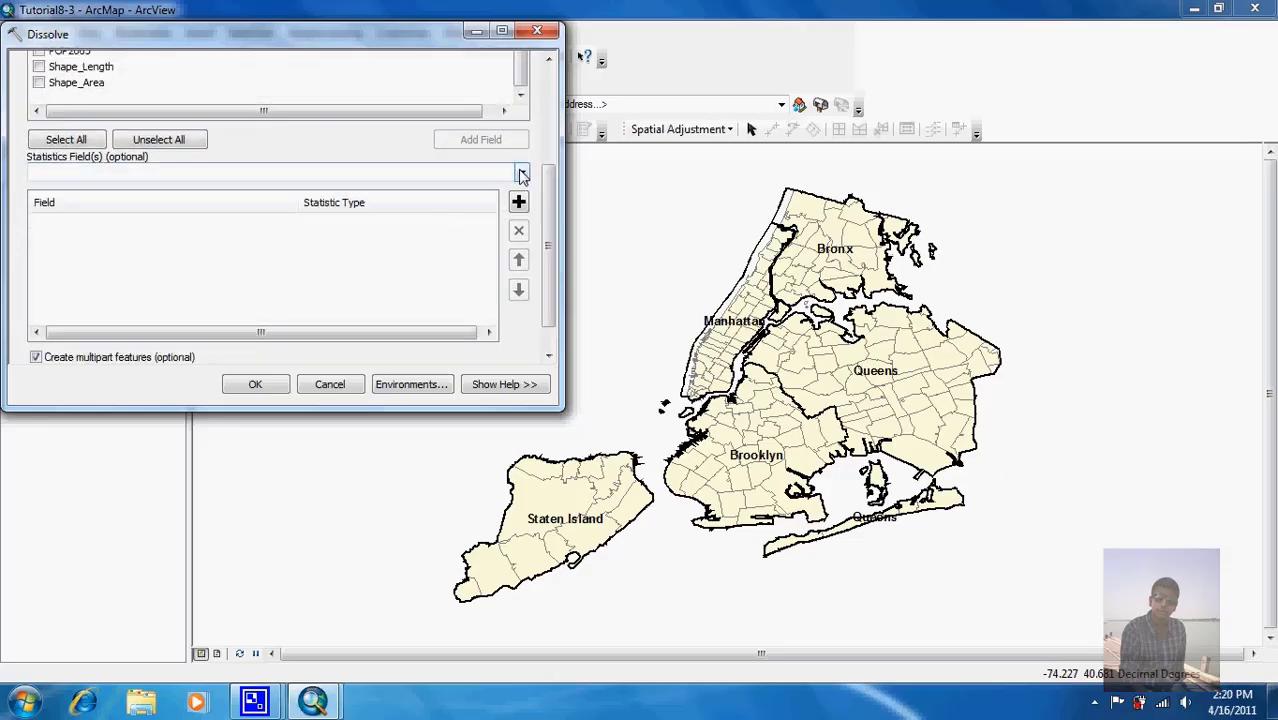
{"action": "left_click", "coordinate": [521, 174]}
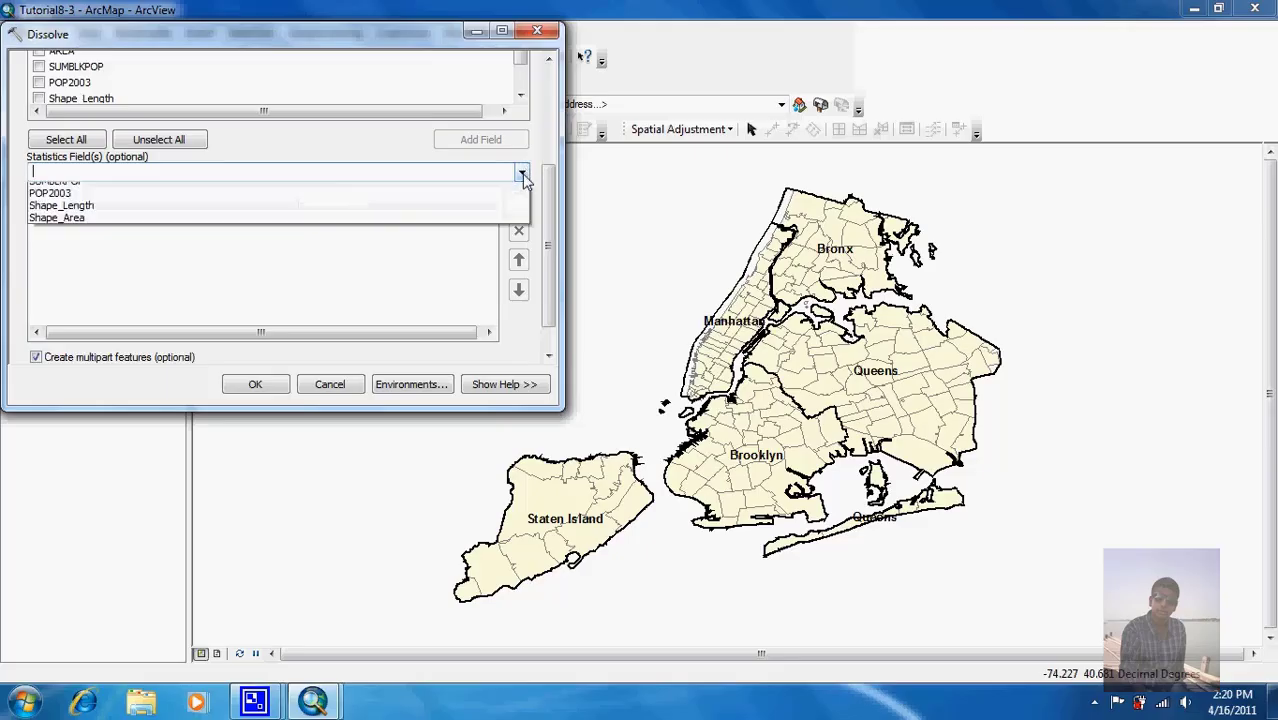
{"action": "left_click", "coordinate": [352, 272]}
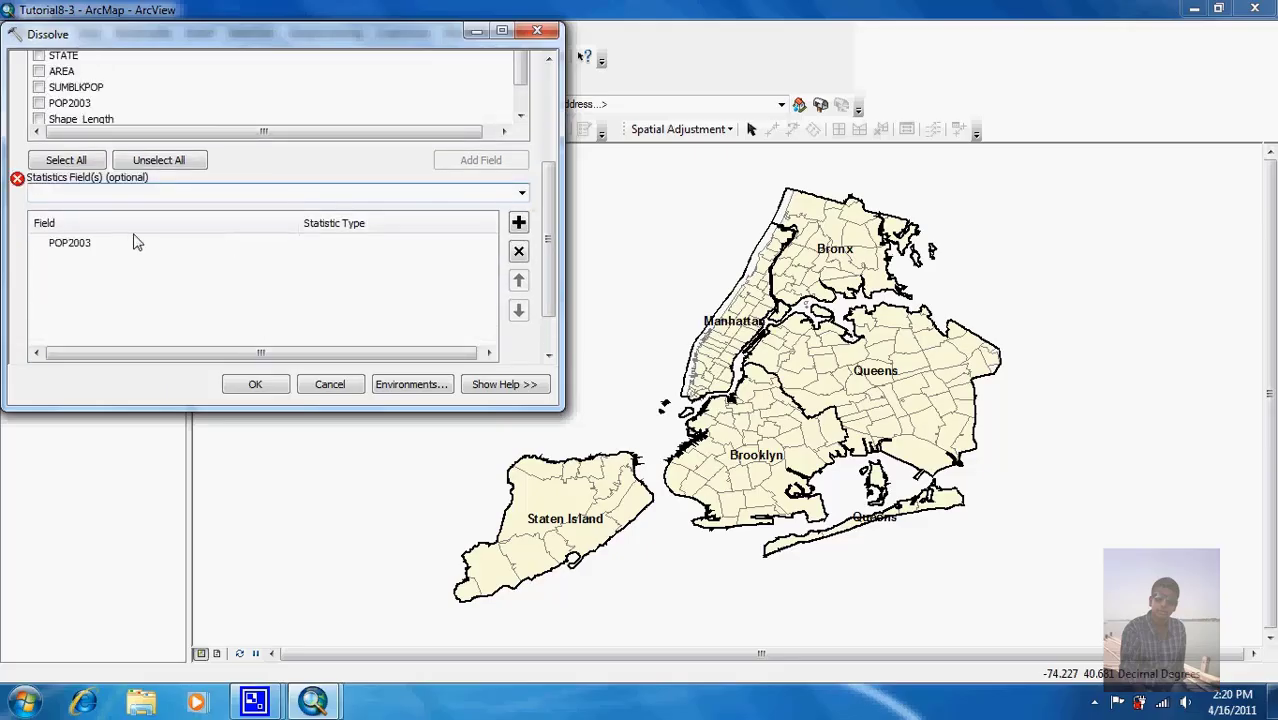
{"action": "mouse_move", "coordinate": [24, 189]}
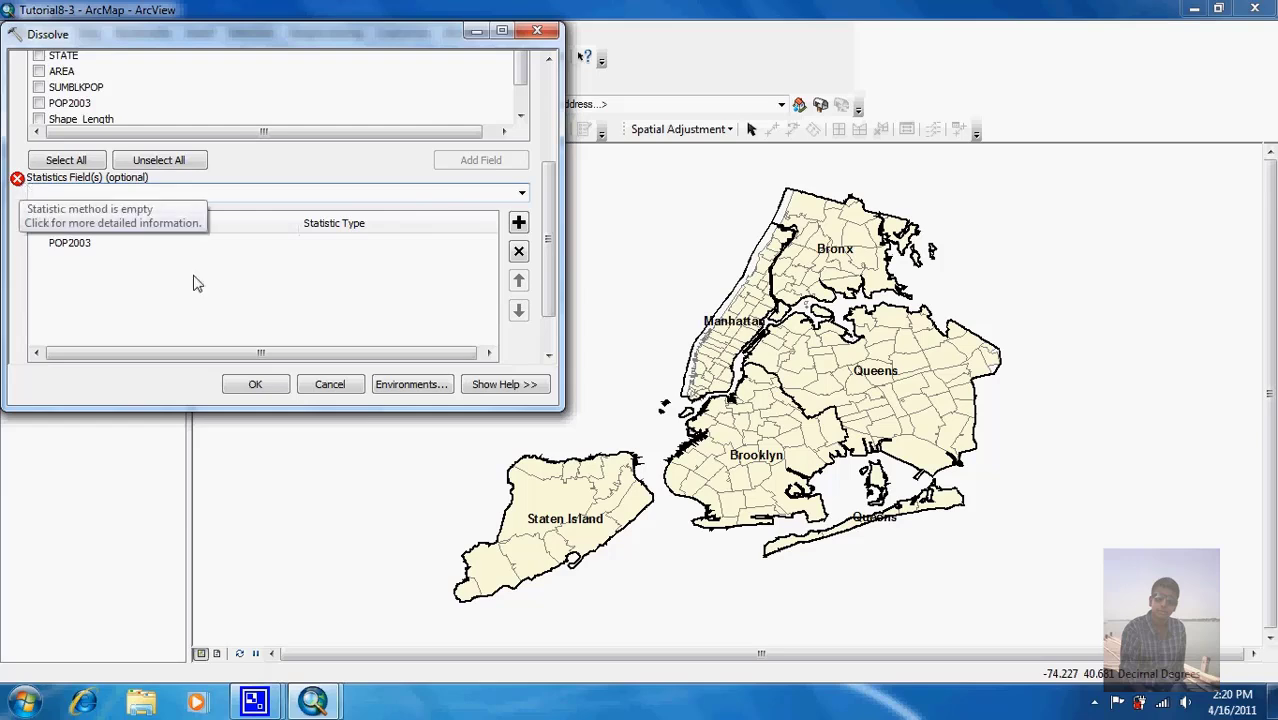
{"action": "left_click", "coordinate": [397, 247]}
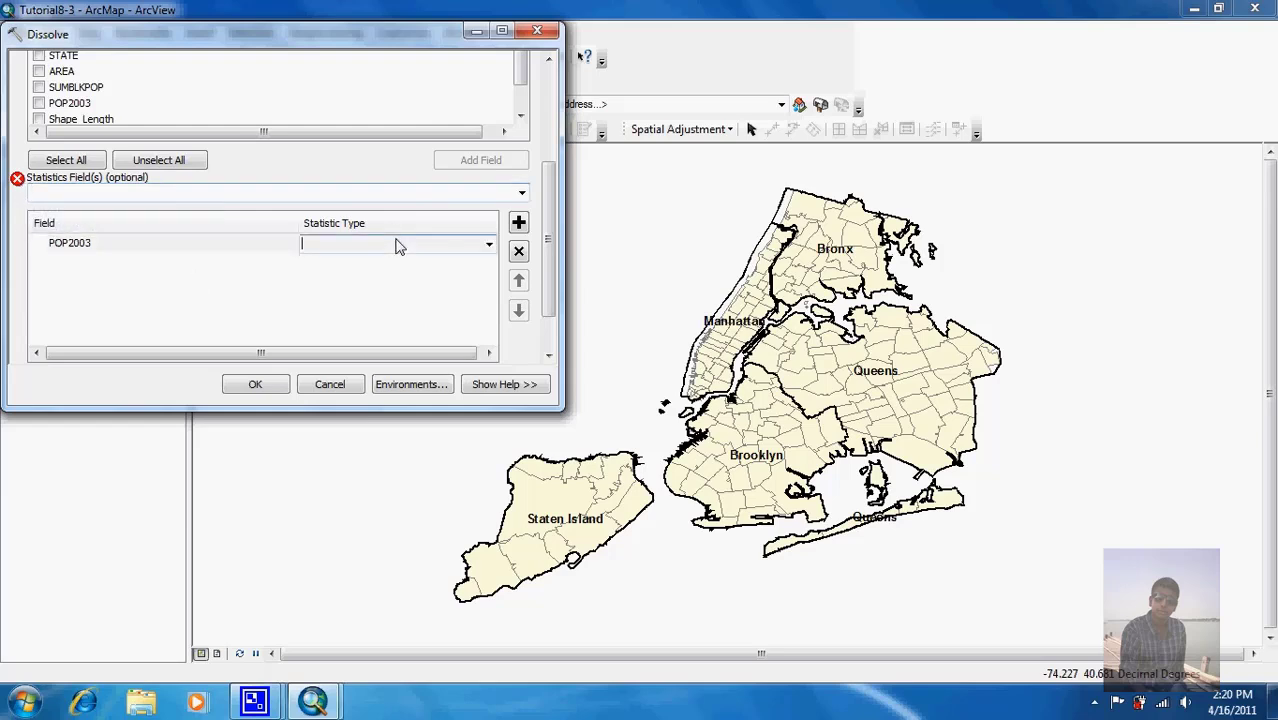
{"action": "left_click", "coordinate": [488, 245]}
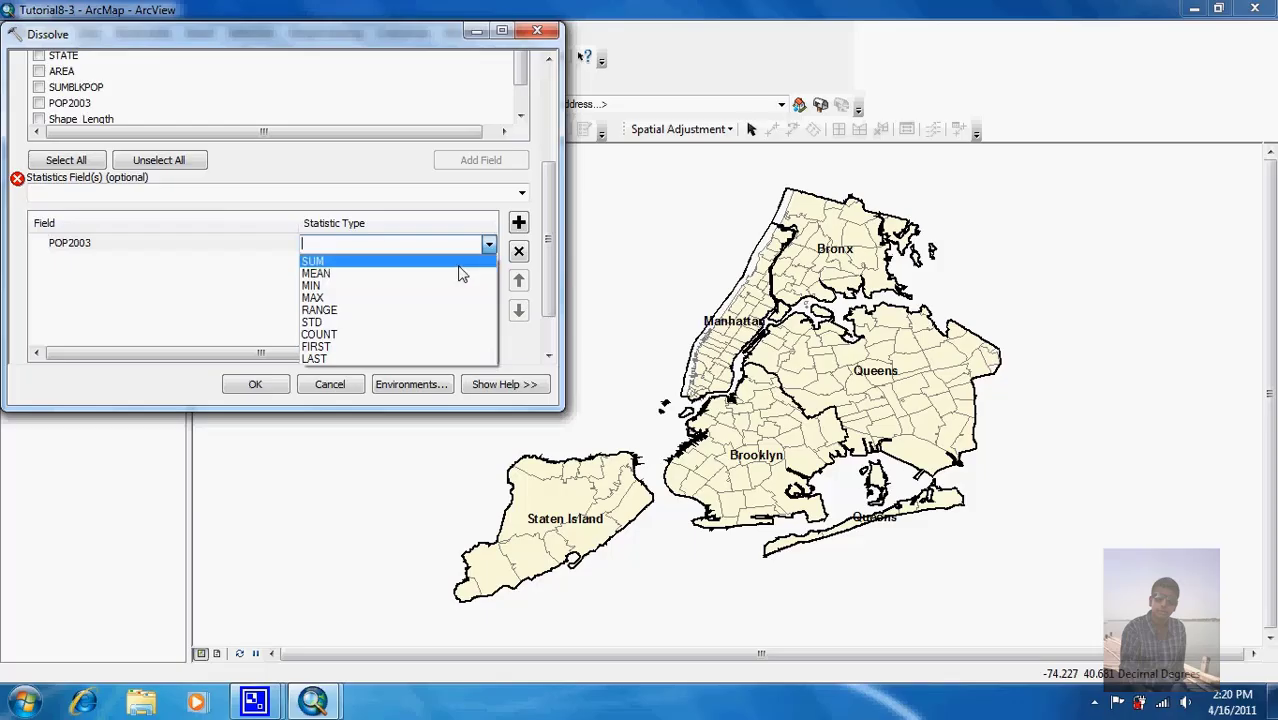
{"action": "left_click", "coordinate": [459, 265]}
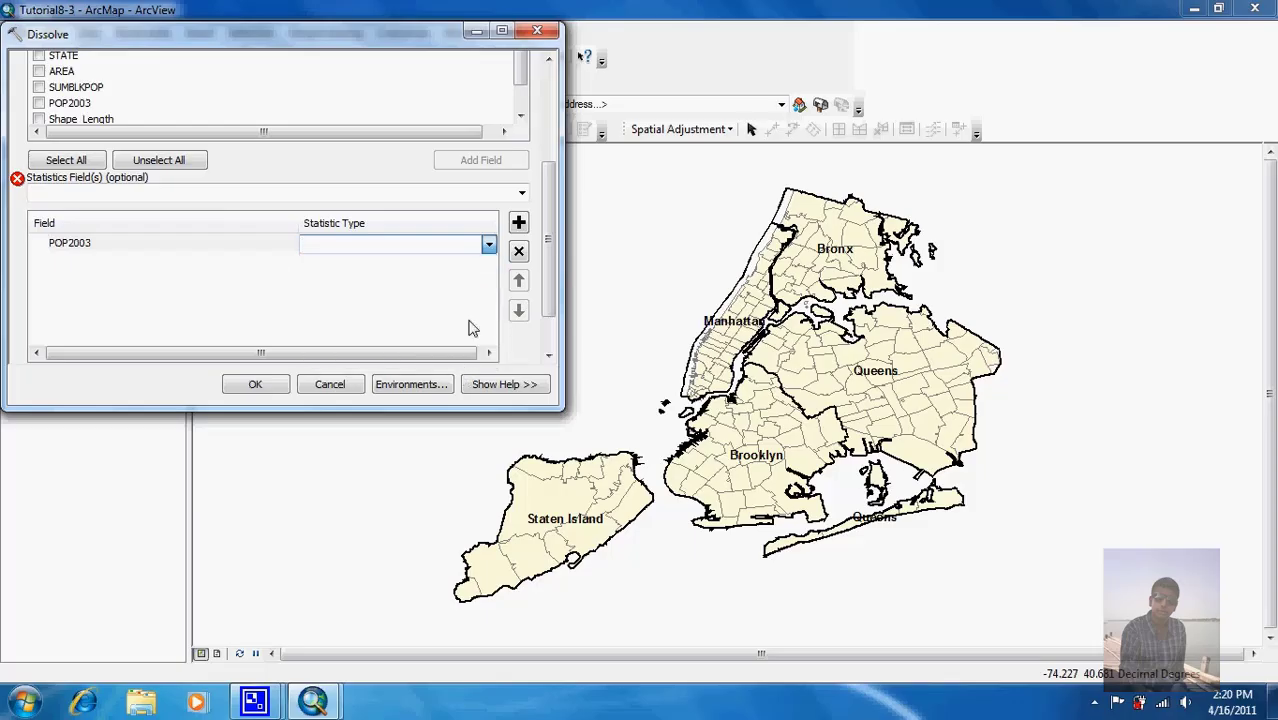
{"action": "scroll", "coordinate": [484, 248], "scroll_direction": "down", "scroll_amount": 1}
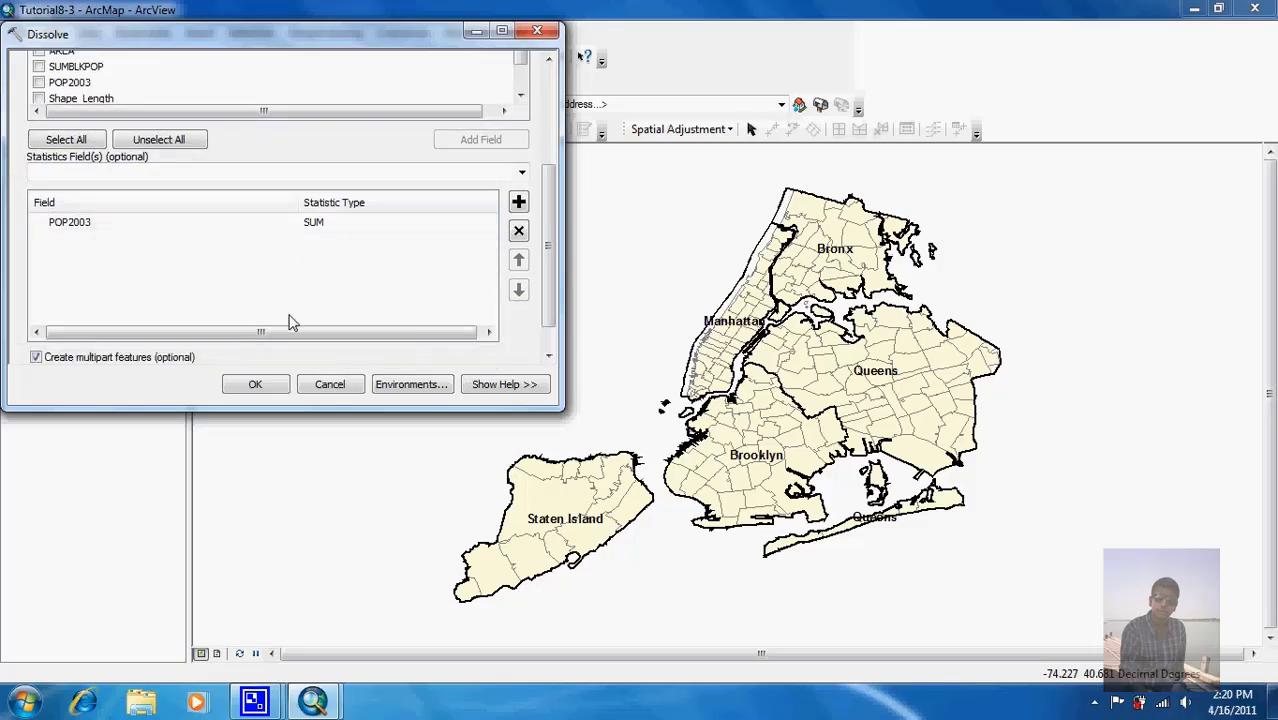
{"action": "left_click", "coordinate": [265, 387]}
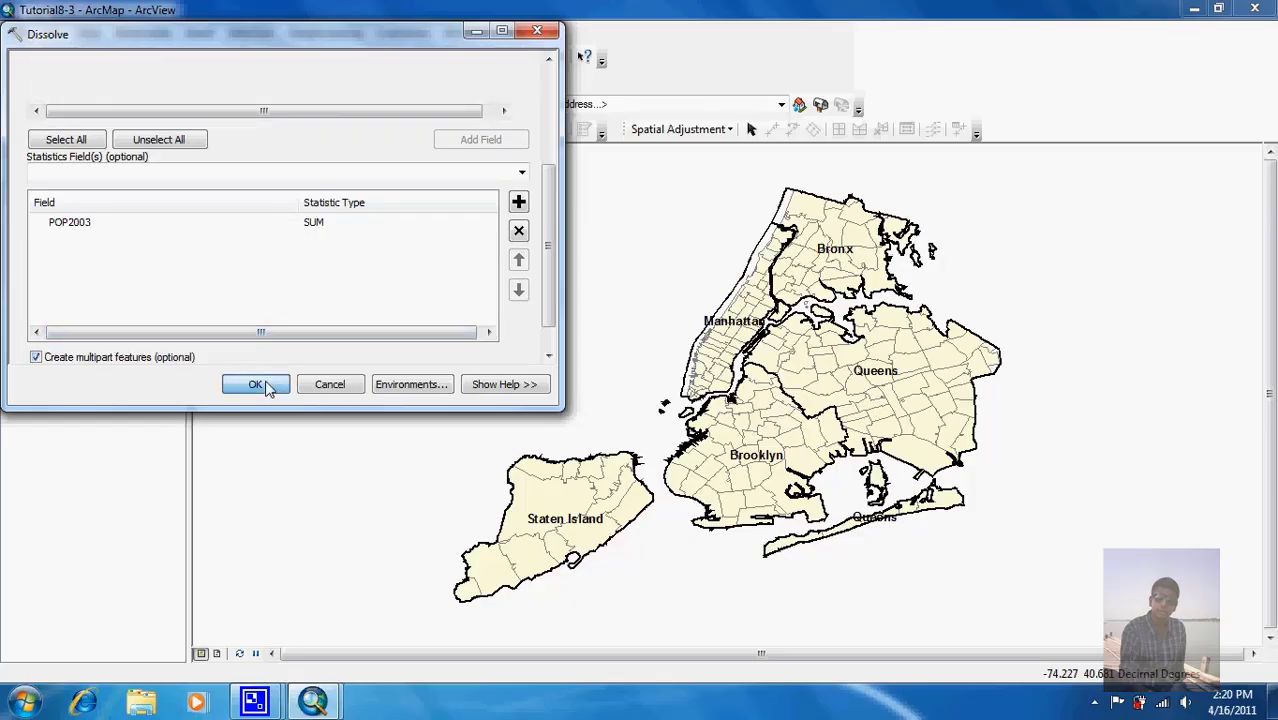
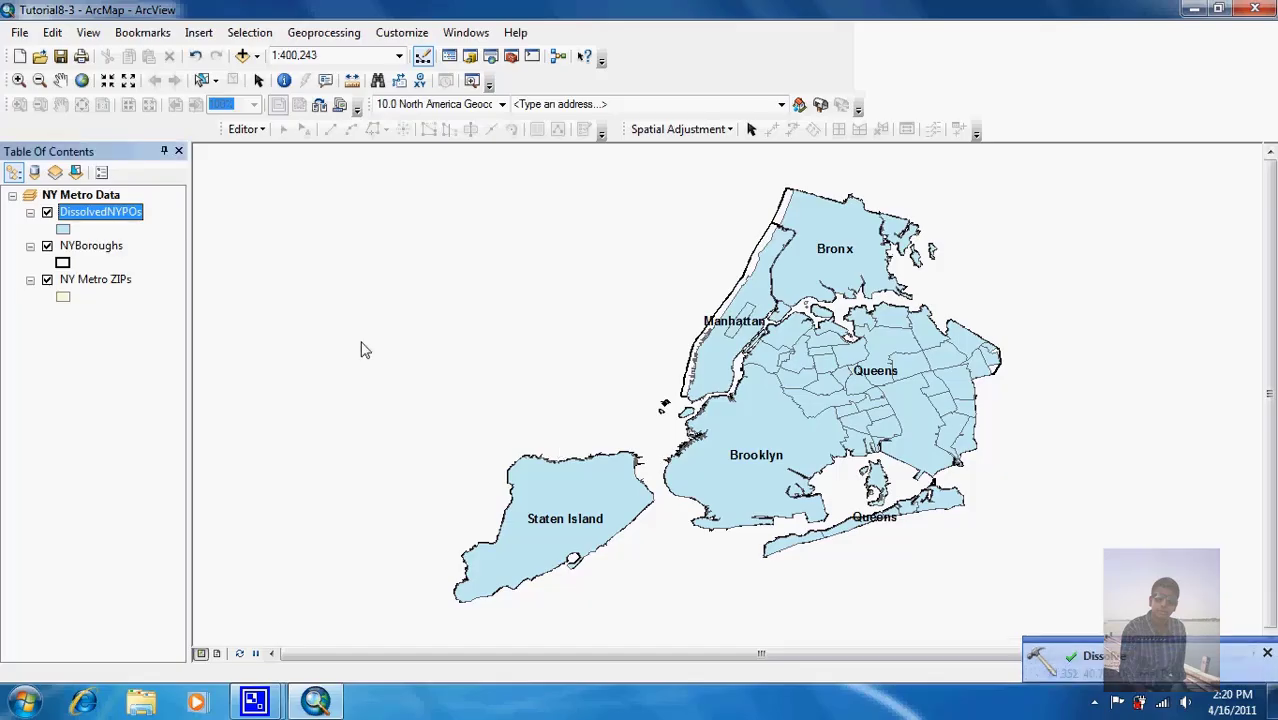
Step: Symbolize DissolvedNYPOs as Hollow polygons with a red outline of width 2
{"action": "left_click", "coordinate": [63, 230]}
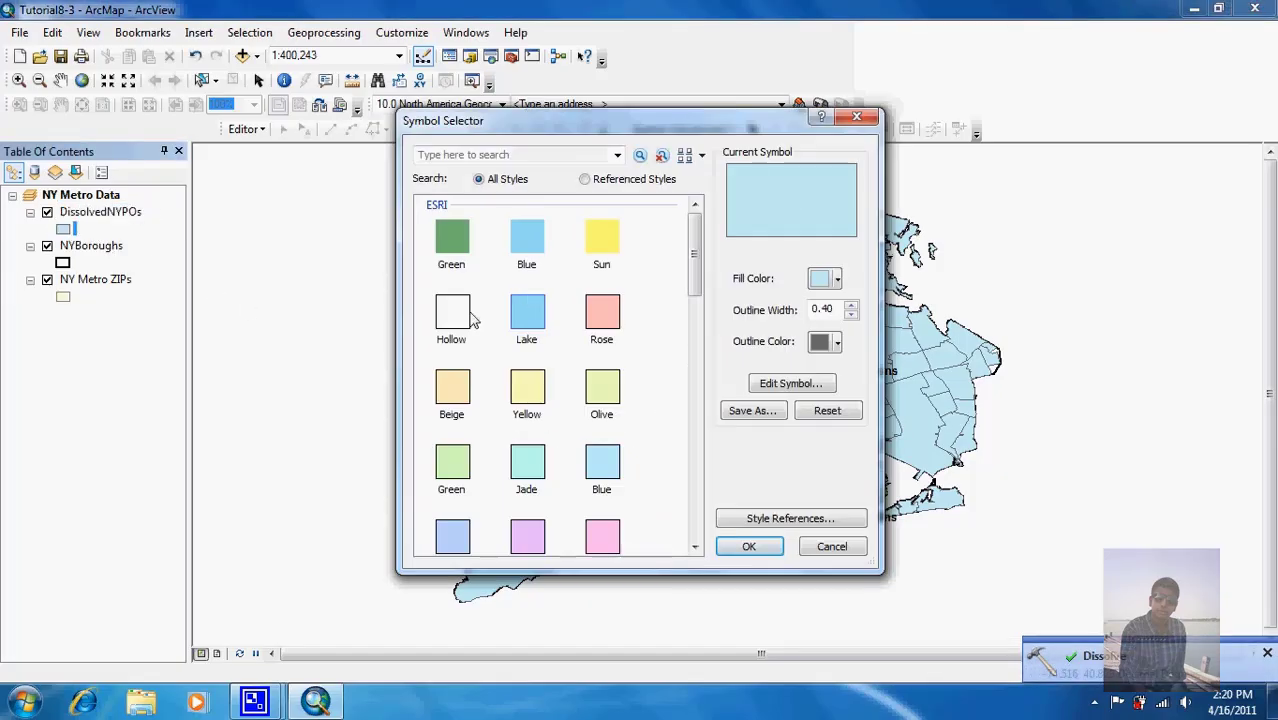
{"action": "left_click", "coordinate": [468, 318]}
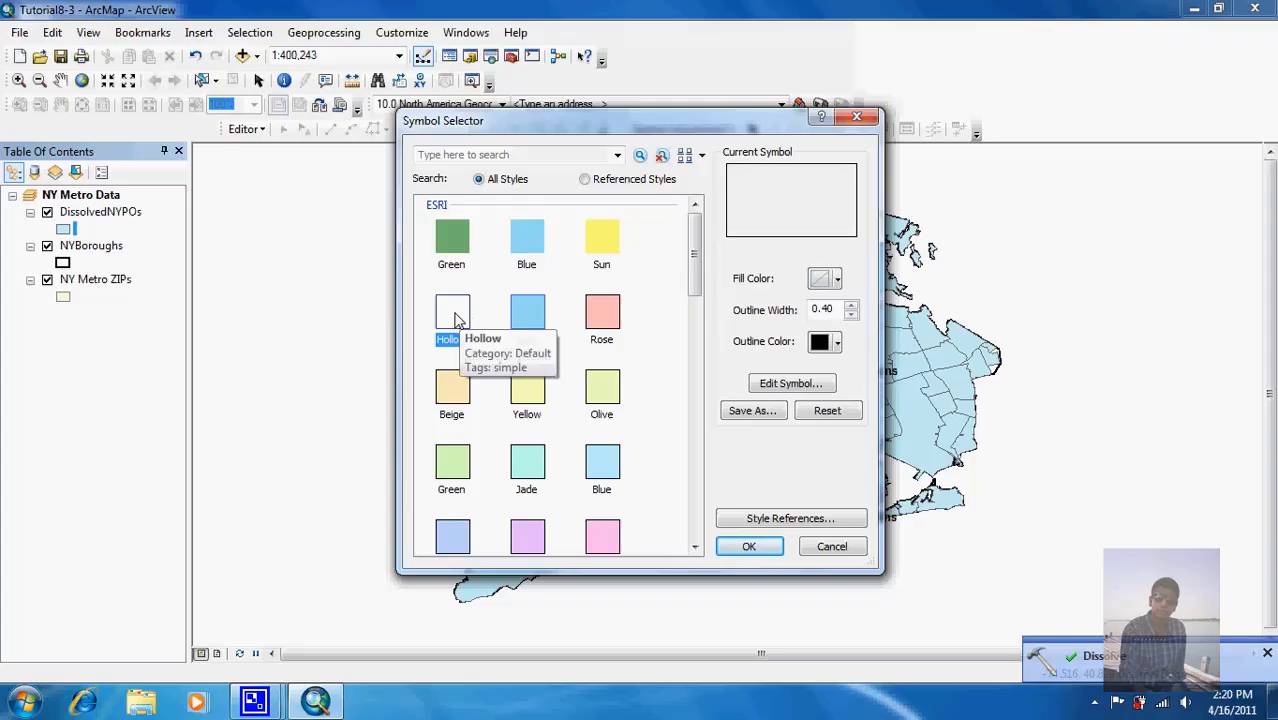
{"action": "left_click", "coordinate": [851, 305]}
{"action": "left_click", "coordinate": [851, 305]}
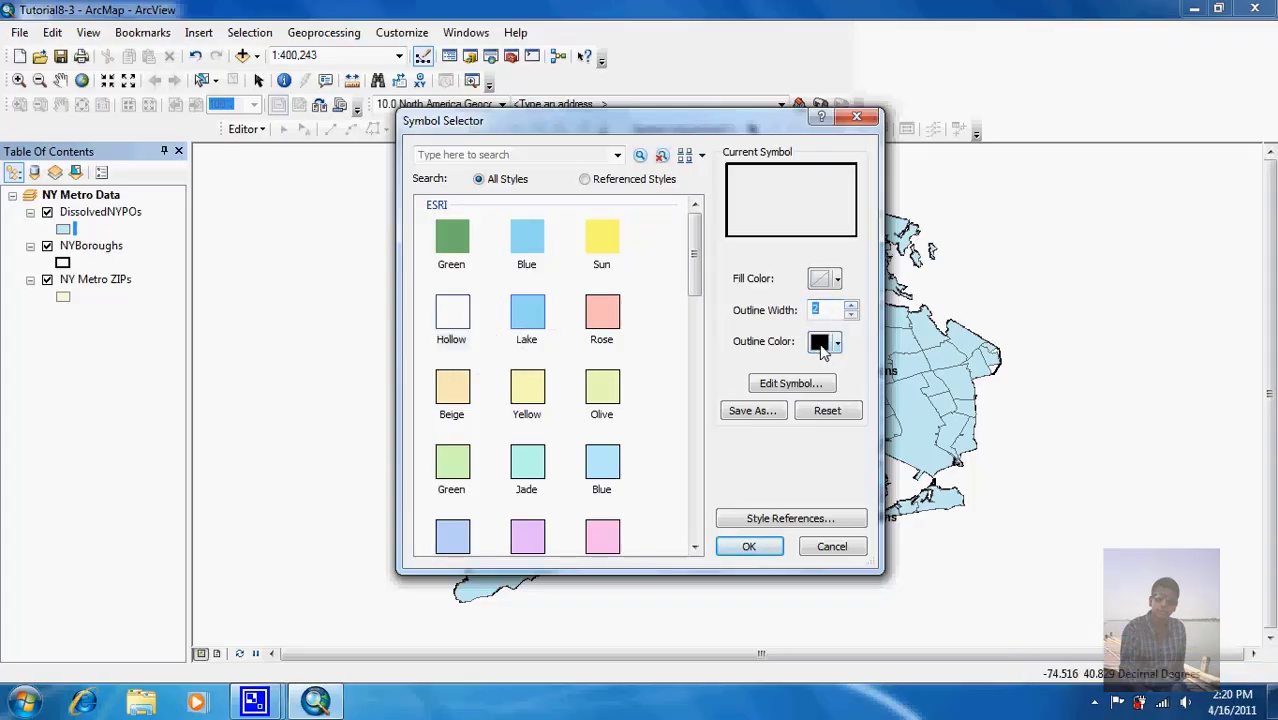
{"action": "left_click", "coordinate": [822, 343]}
{"action": "left_click", "coordinate": [833, 427]}
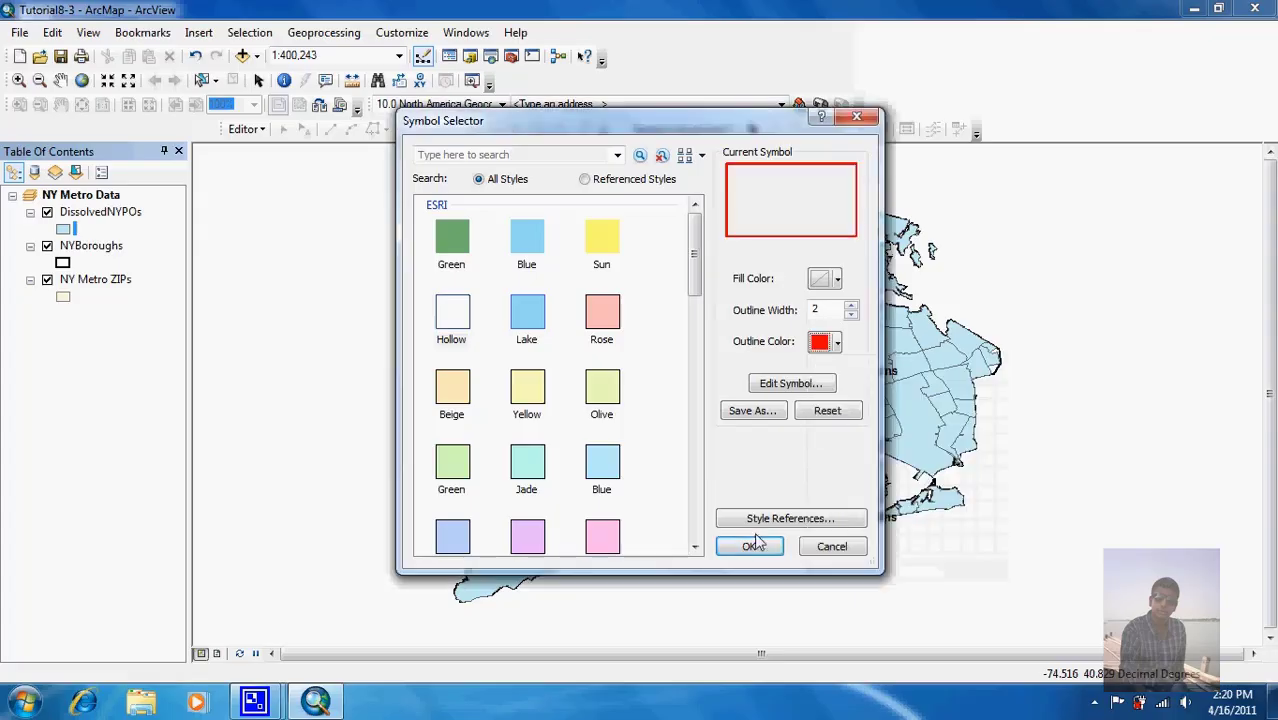
{"action": "left_click", "coordinate": [749, 546]}
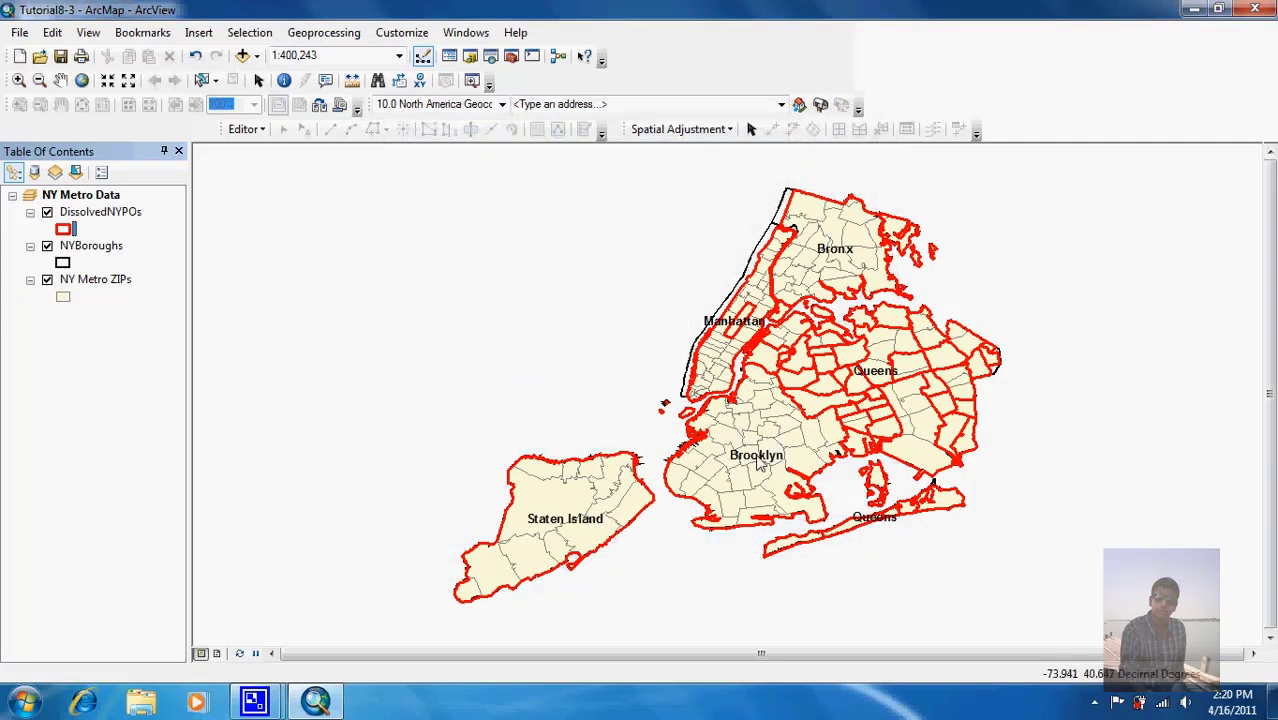
{"action": "left_click", "coordinate": [95, 216]}
{"action": "right_click", "coordinate": [95, 216]}
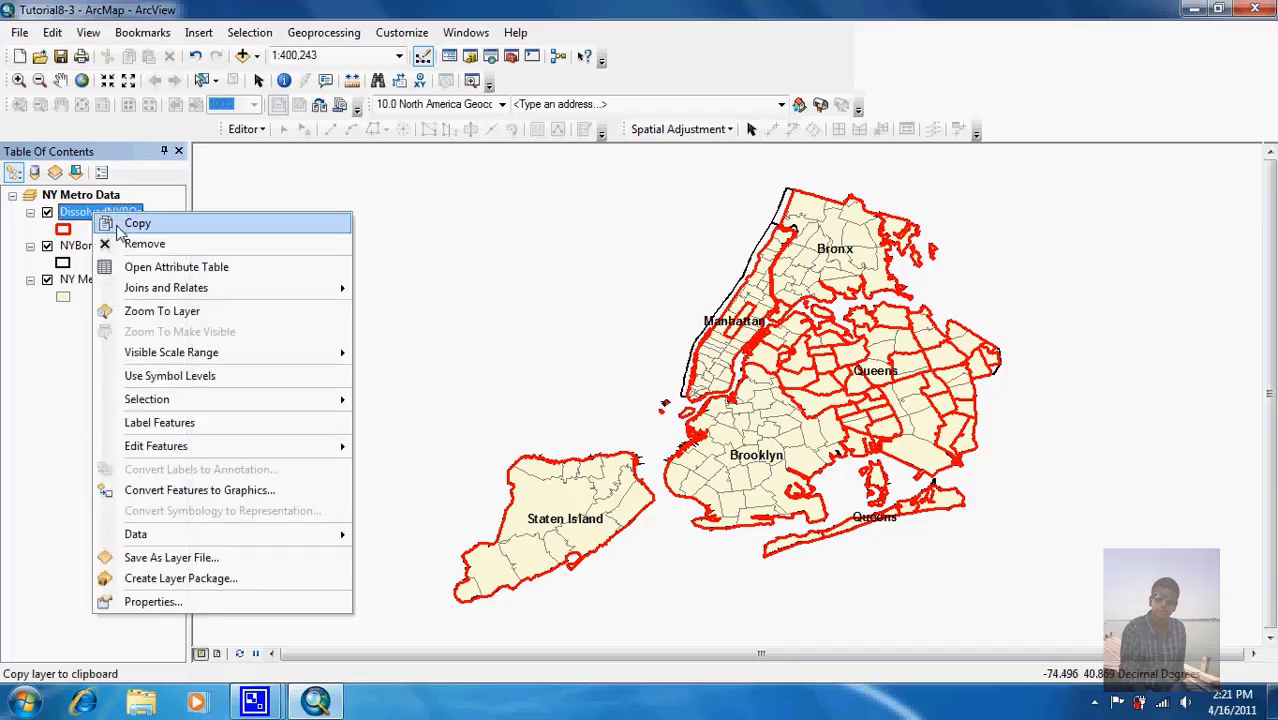
{"action": "left_click", "coordinate": [141, 270]}
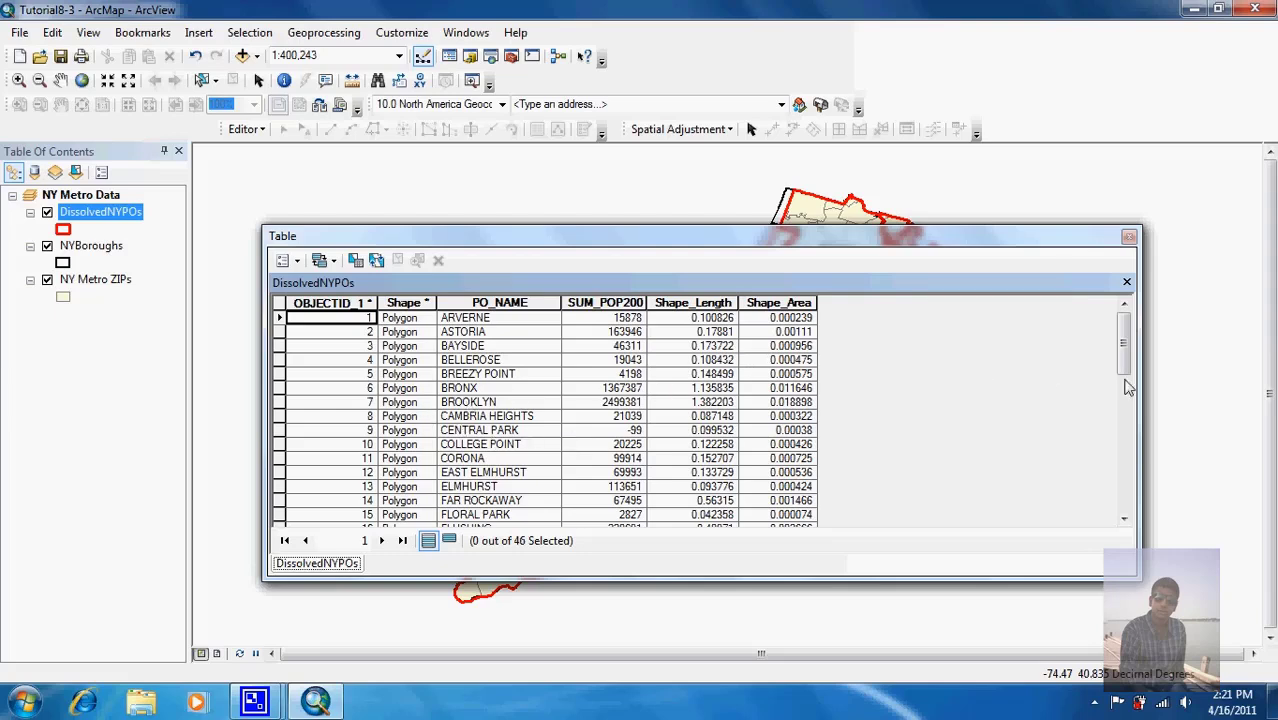
{"action": "left_click_drag", "start_coordinate": [1125, 355], "coordinate": [1118, 312]}
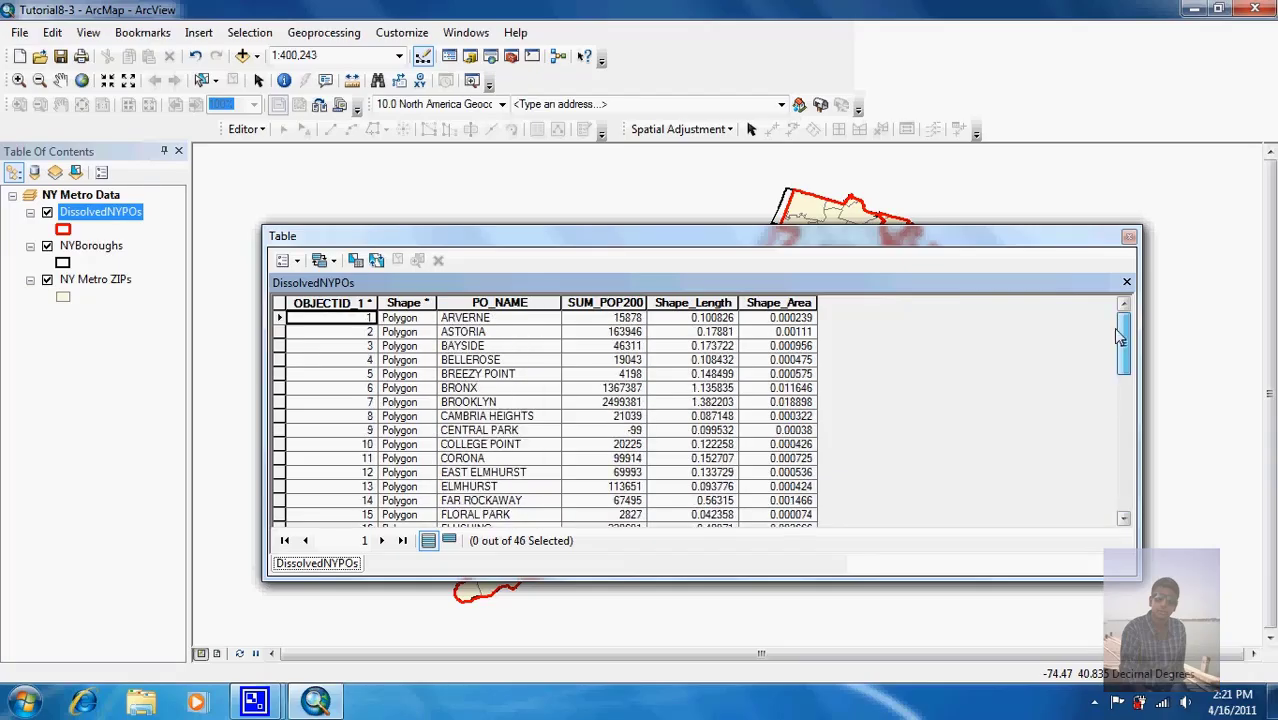
{"action": "right_click", "coordinate": [612, 303]}
{"action": "left_click", "coordinate": [628, 316]}
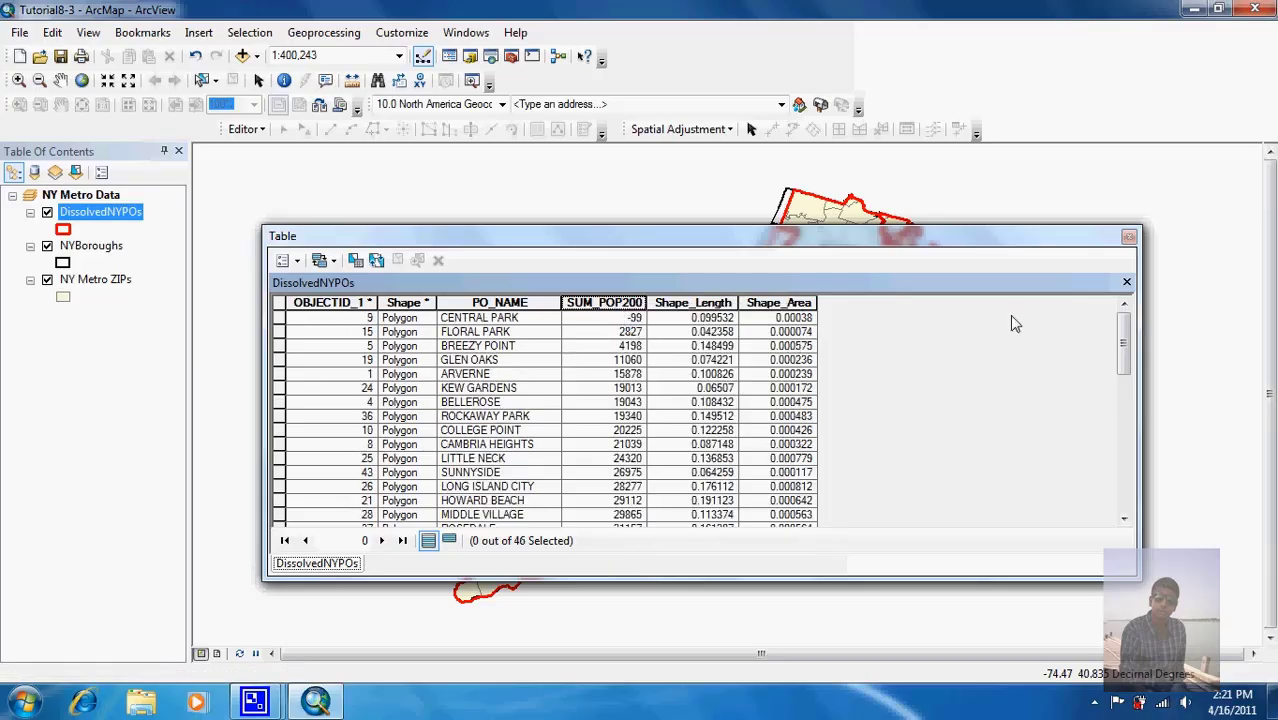
{"action": "left_click_drag", "start_coordinate": [1123, 345], "coordinate": [1135, 524]}
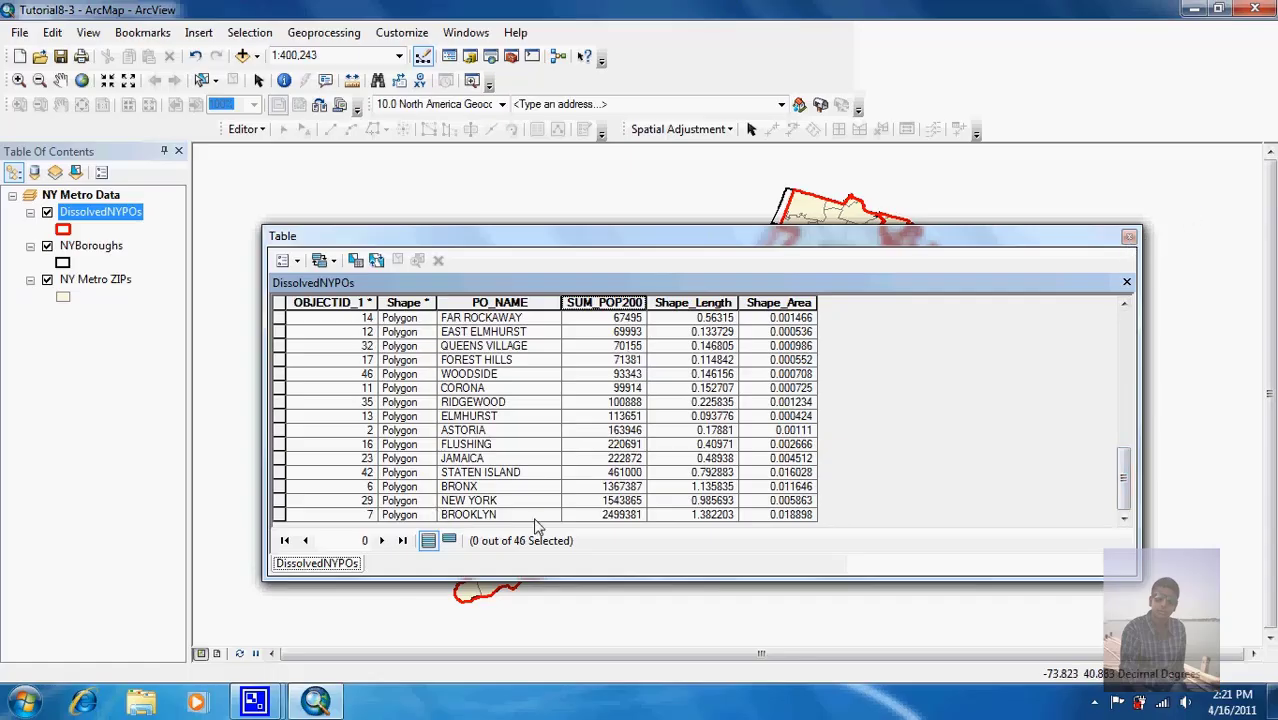
{"action": "left_click", "coordinate": [1130, 237]}
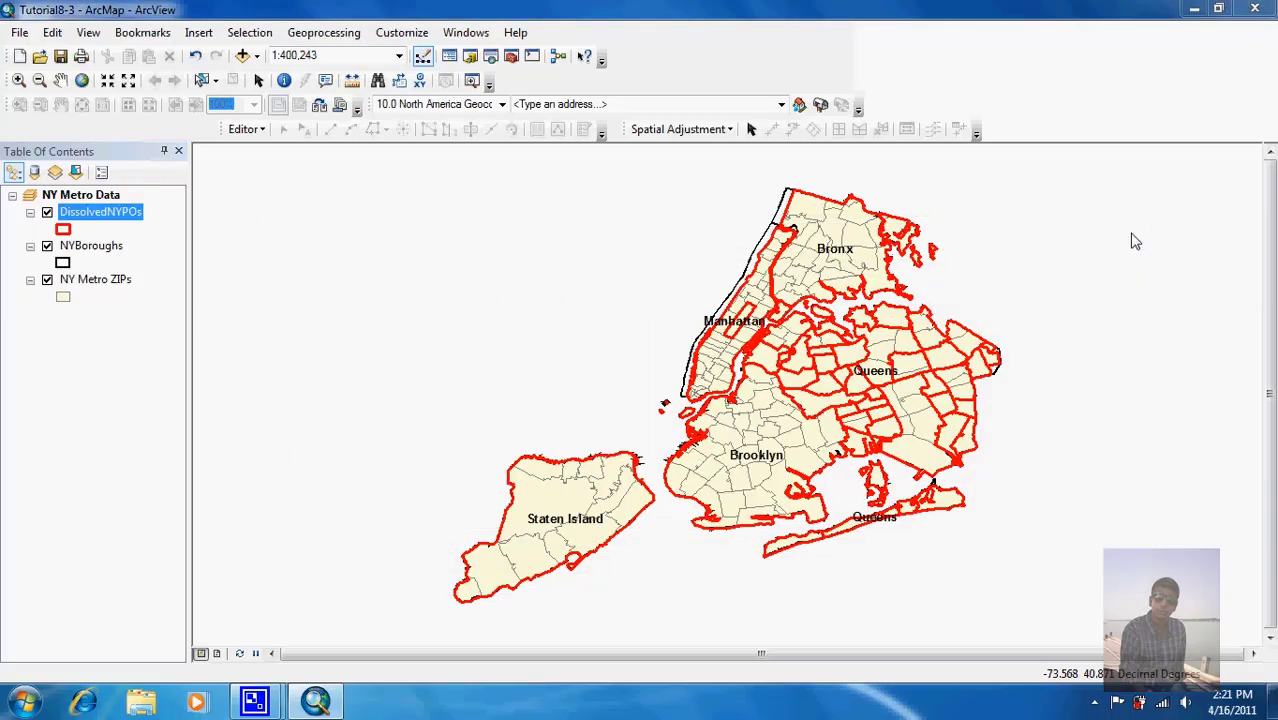
Step: Identify the JAMAICA postal area on the map, then restore the screen recorder window
{"action": "left_click", "coordinate": [285, 80]}
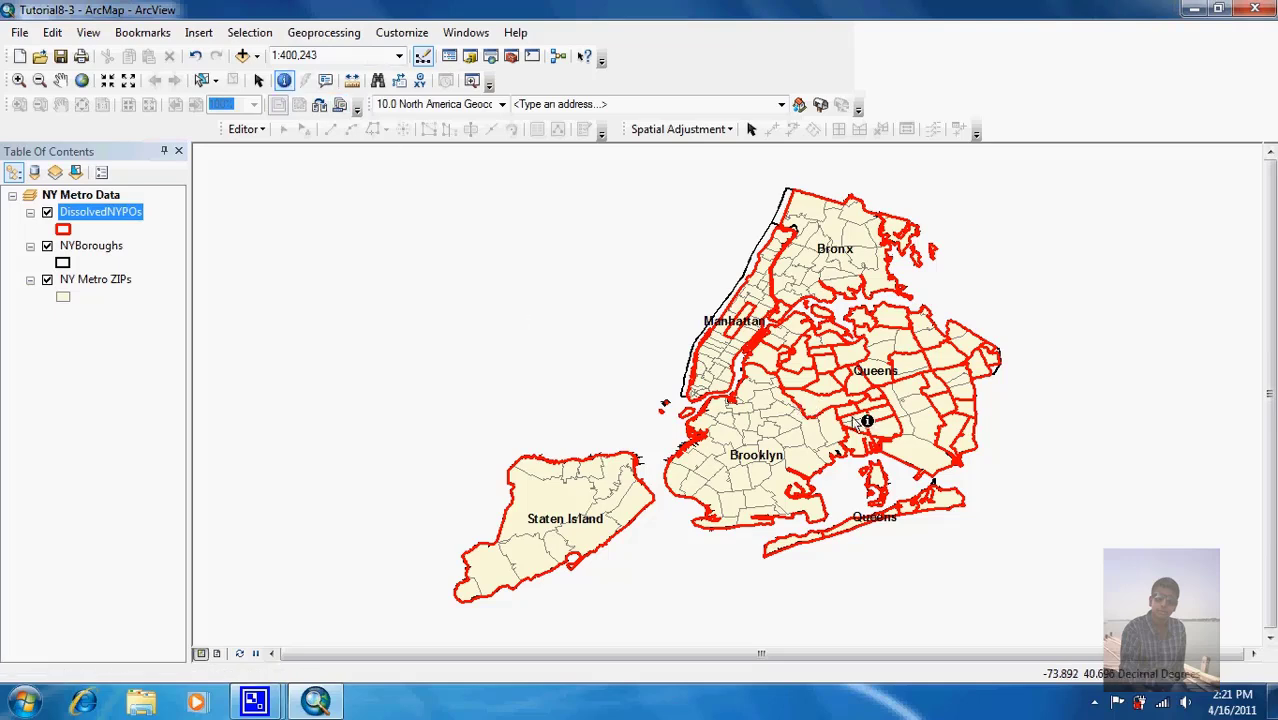
{"action": "left_click", "coordinate": [931, 455]}
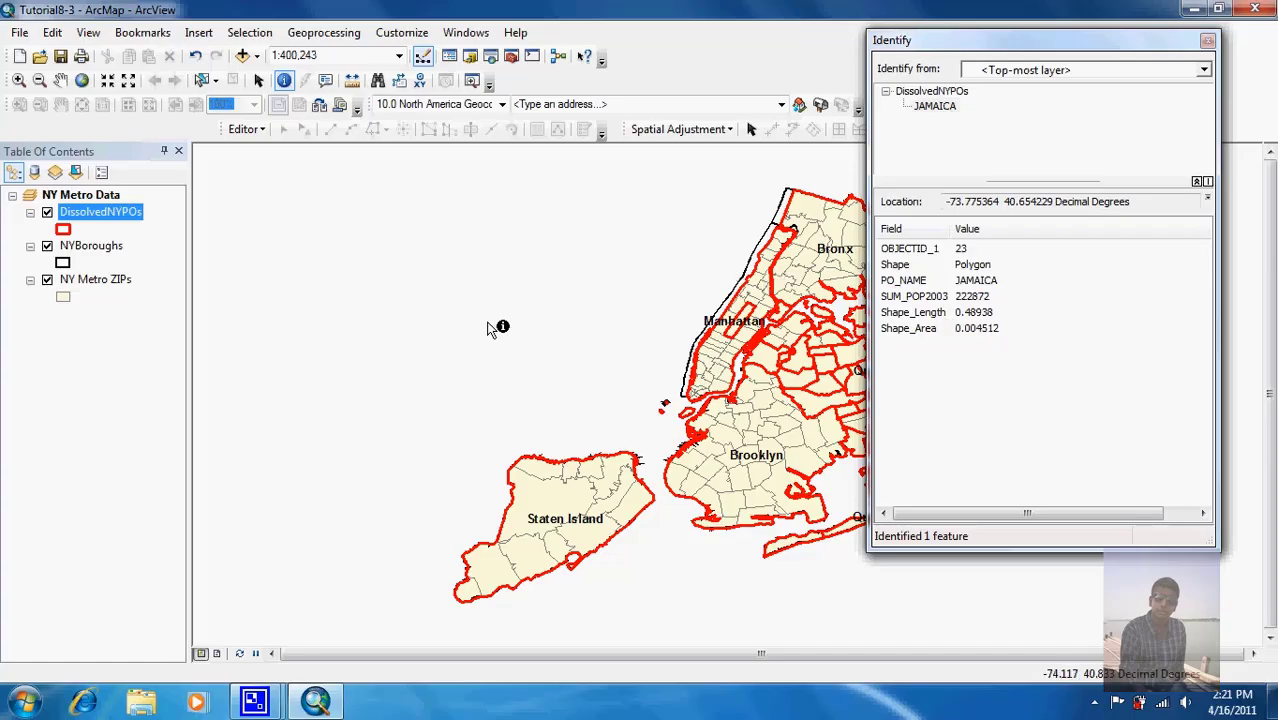
{"action": "mouse_move", "coordinate": [275, 707]}
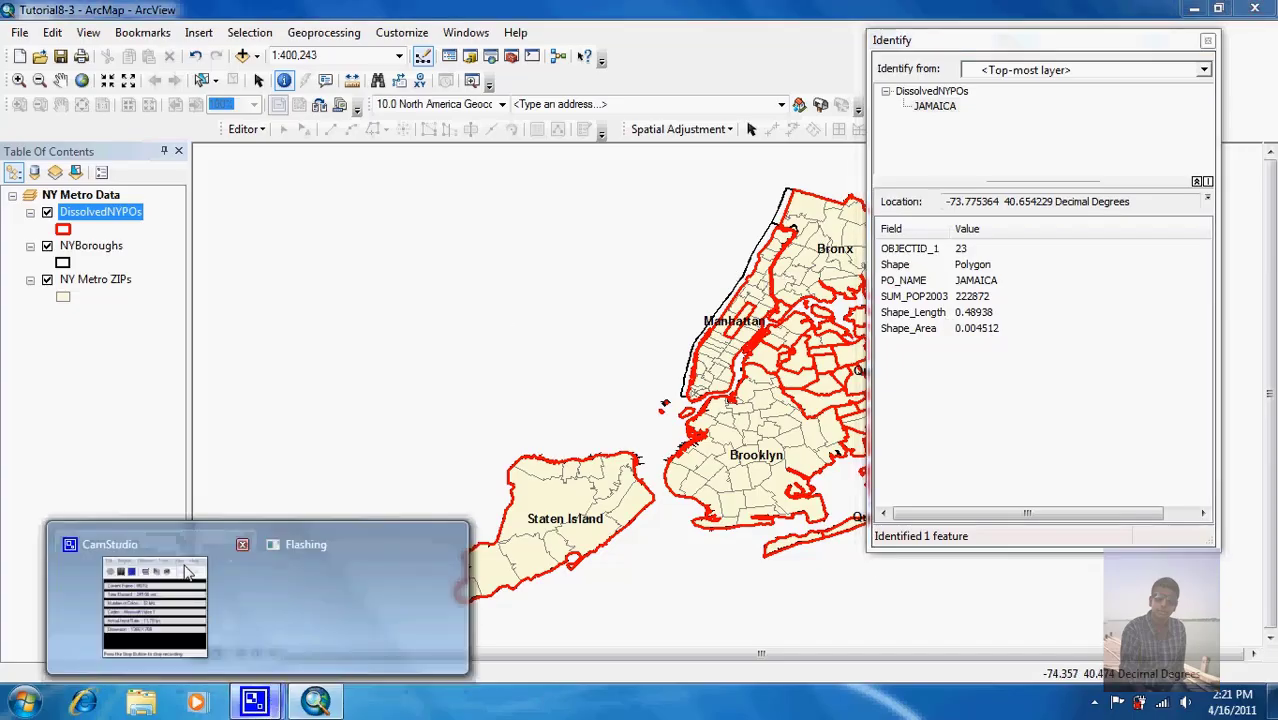
{"action": "left_click", "coordinate": [150, 590]}
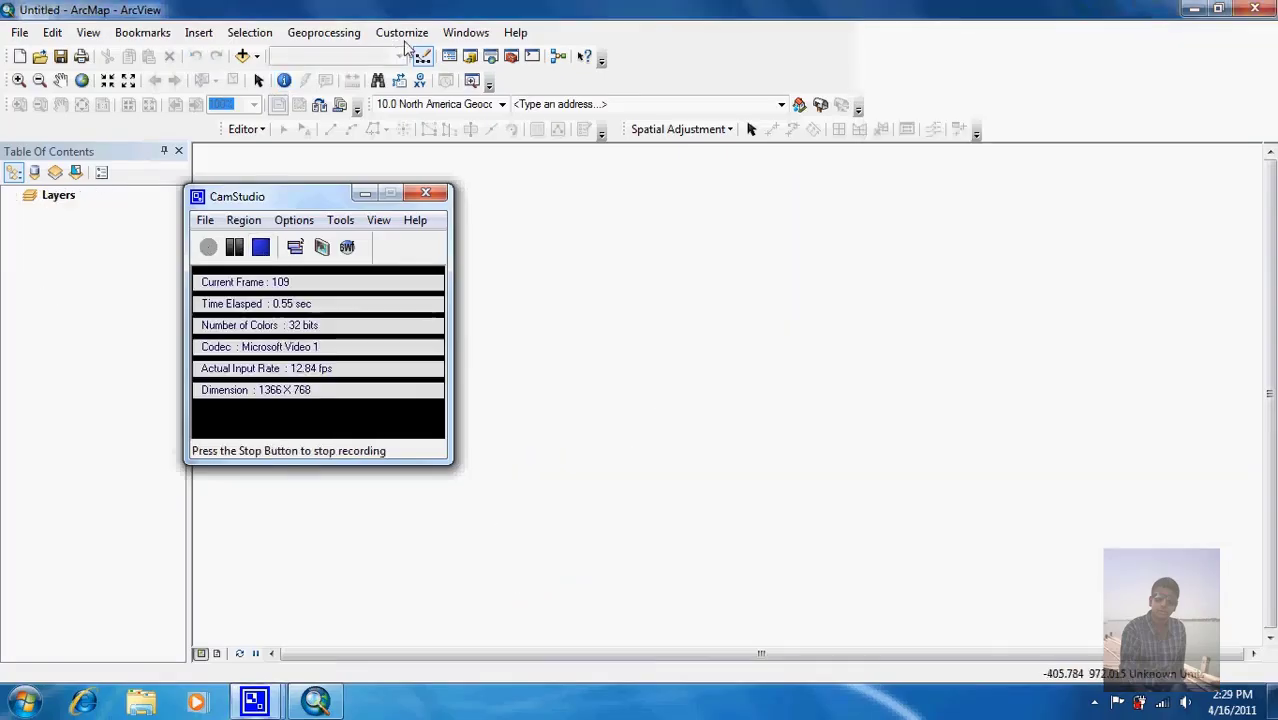
Step: Open the Tutorial8-4 map document from the tutorial maps list
{"action": "left_click", "coordinate": [445, 8]}
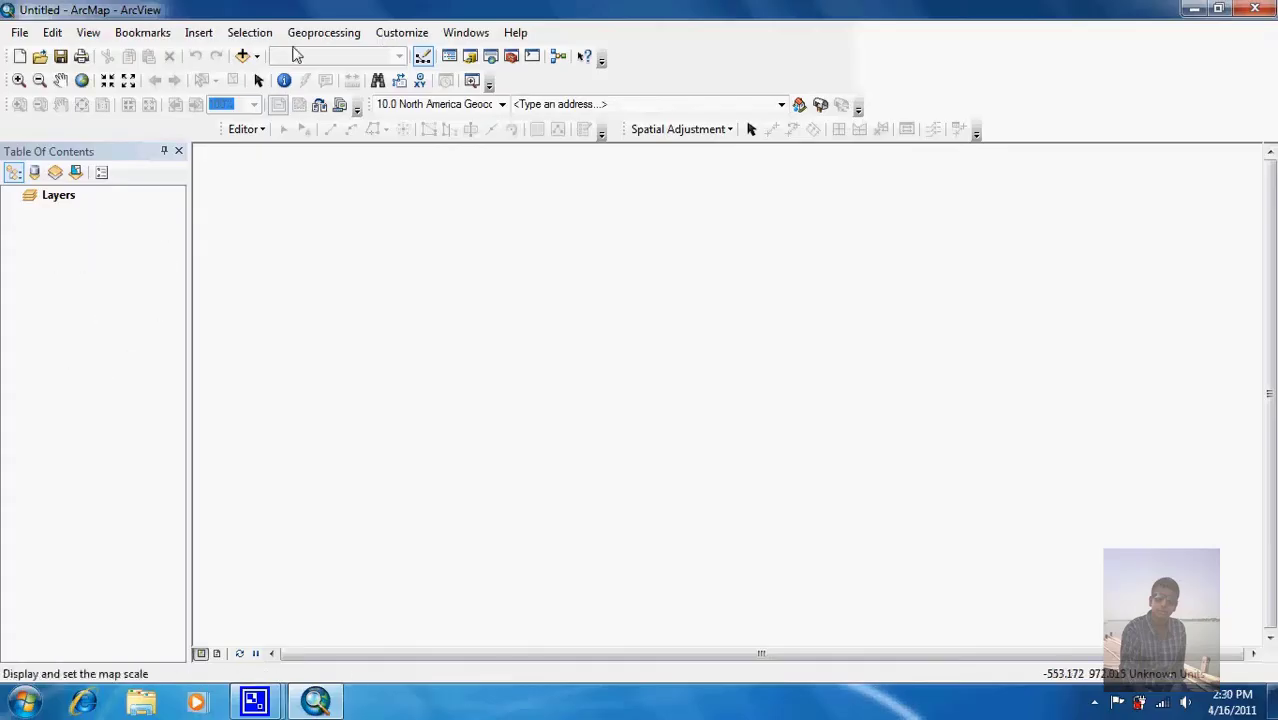
{"action": "left_click", "coordinate": [40, 57]}
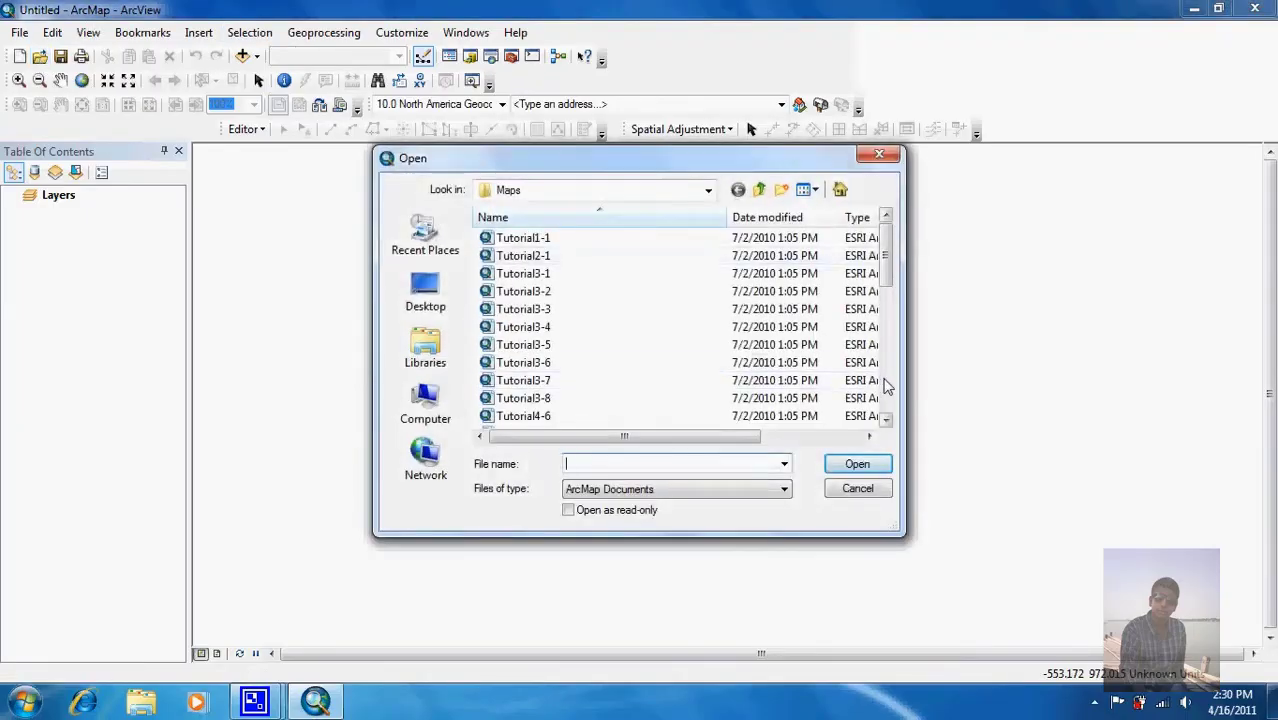
{"action": "left_click", "coordinate": [885, 381]}
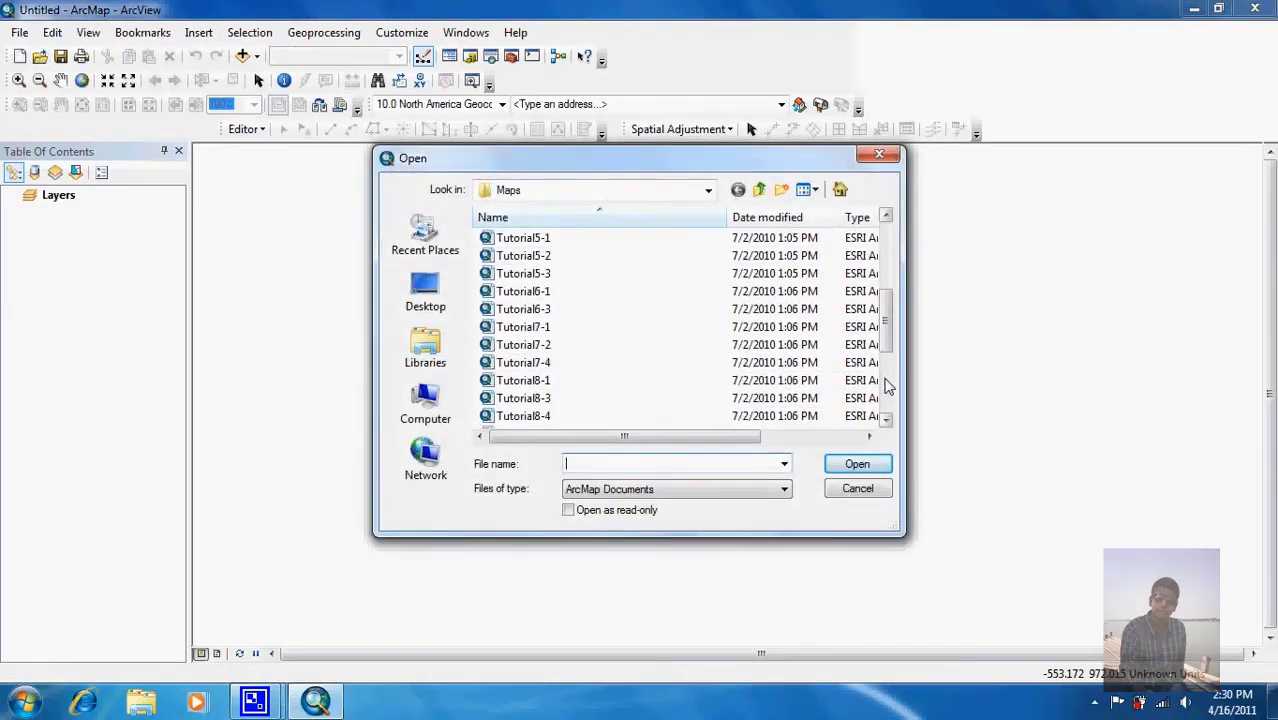
{"action": "left_click", "coordinate": [538, 420]}
{"action": "double_click", "coordinate": [538, 421]}
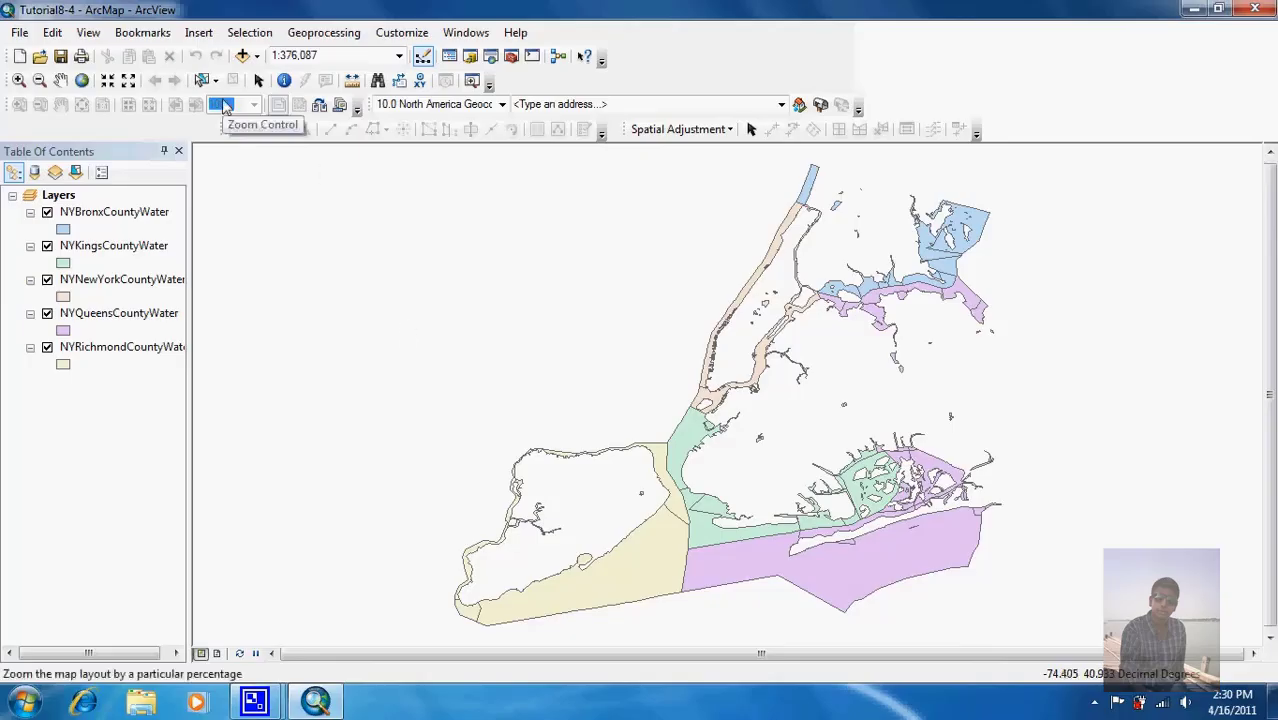
Step: Start Merge with the Bronx, Kings, New York, Queens and Richmond county water layers as inputs
{"action": "left_click", "coordinate": [318, 34]}
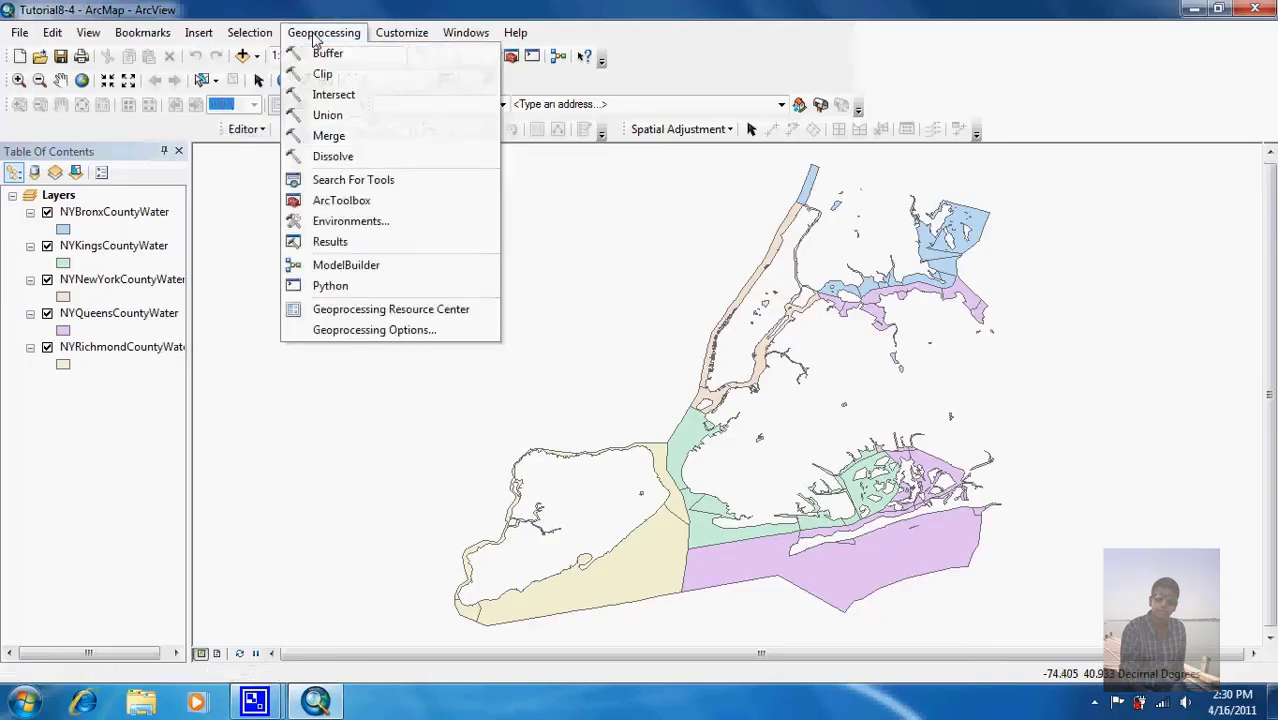
{"action": "left_click", "coordinate": [333, 140]}
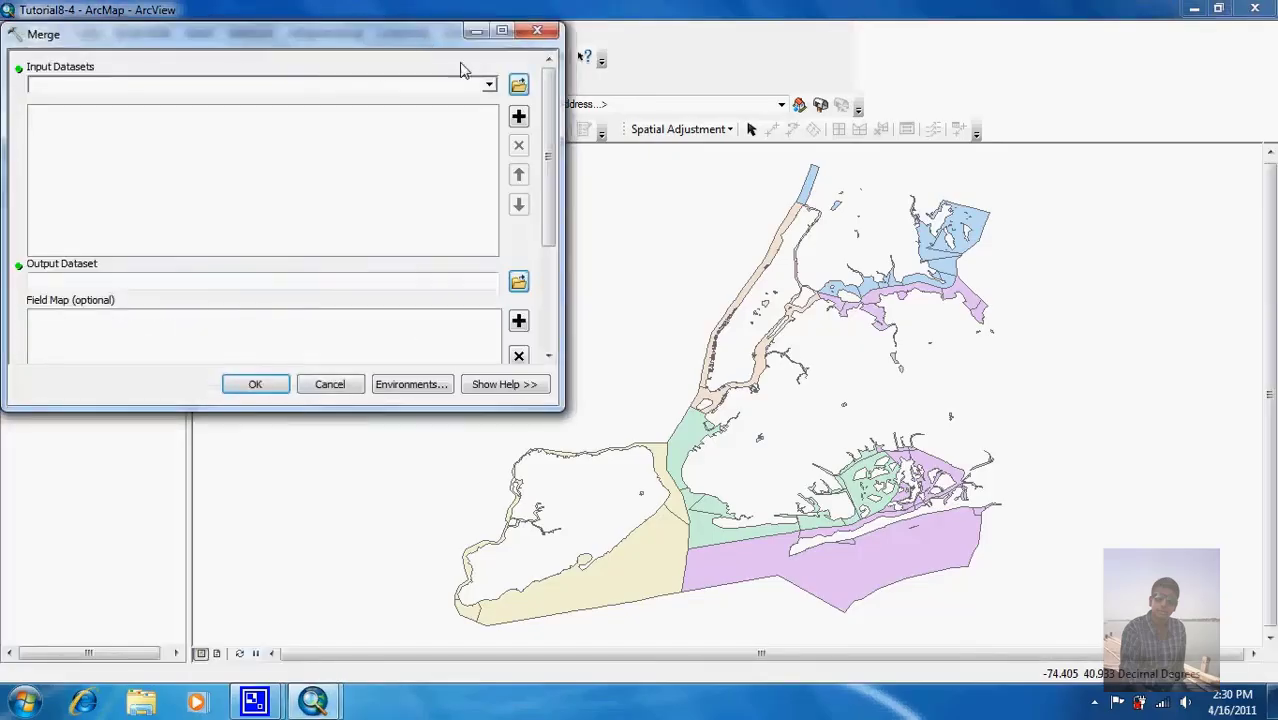
{"action": "left_click", "coordinate": [489, 85]}
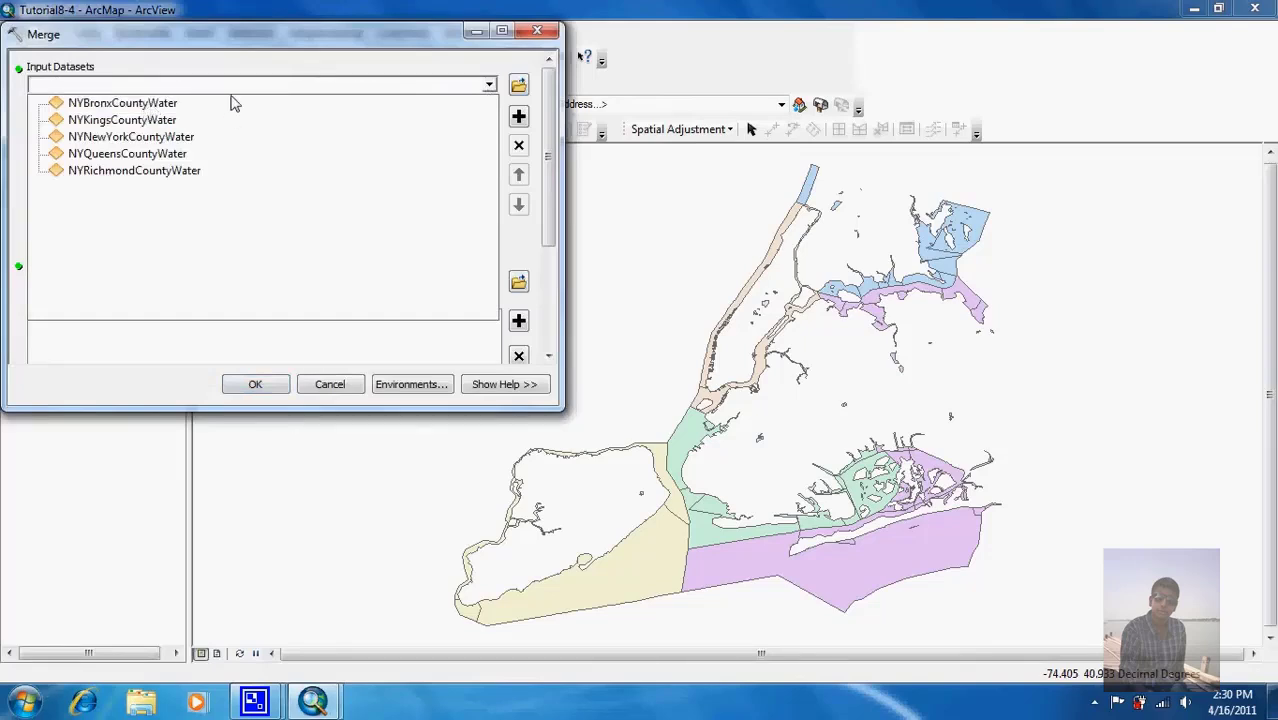
{"action": "left_click", "coordinate": [234, 103]}
{"action": "left_click", "coordinate": [489, 85]}
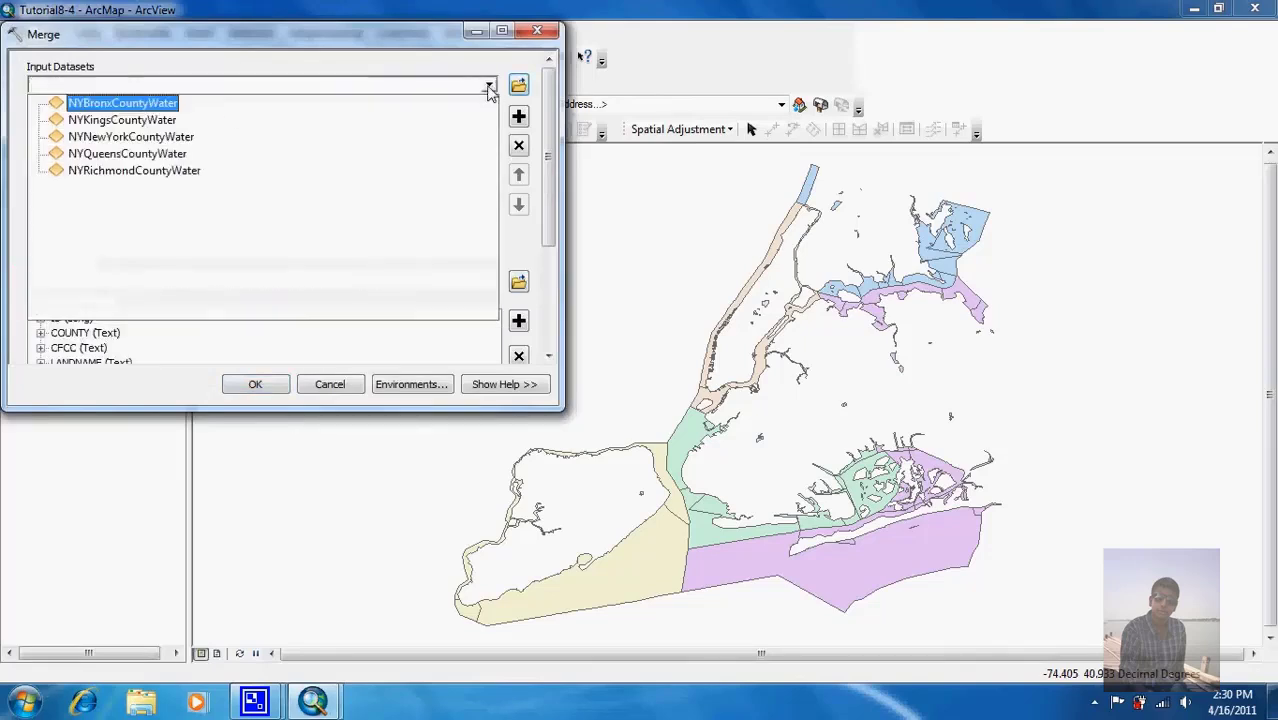
{"action": "left_click", "coordinate": [332, 121]}
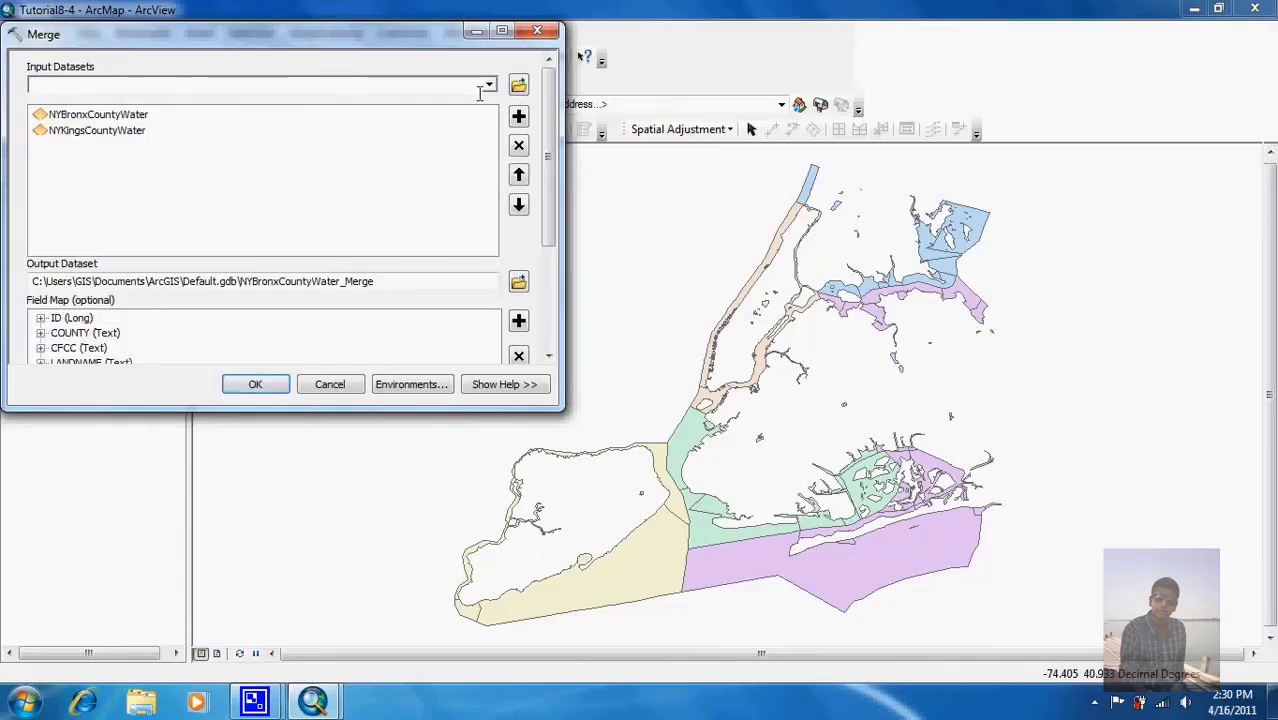
{"action": "left_click", "coordinate": [489, 85]}
{"action": "left_click", "coordinate": [295, 136]}
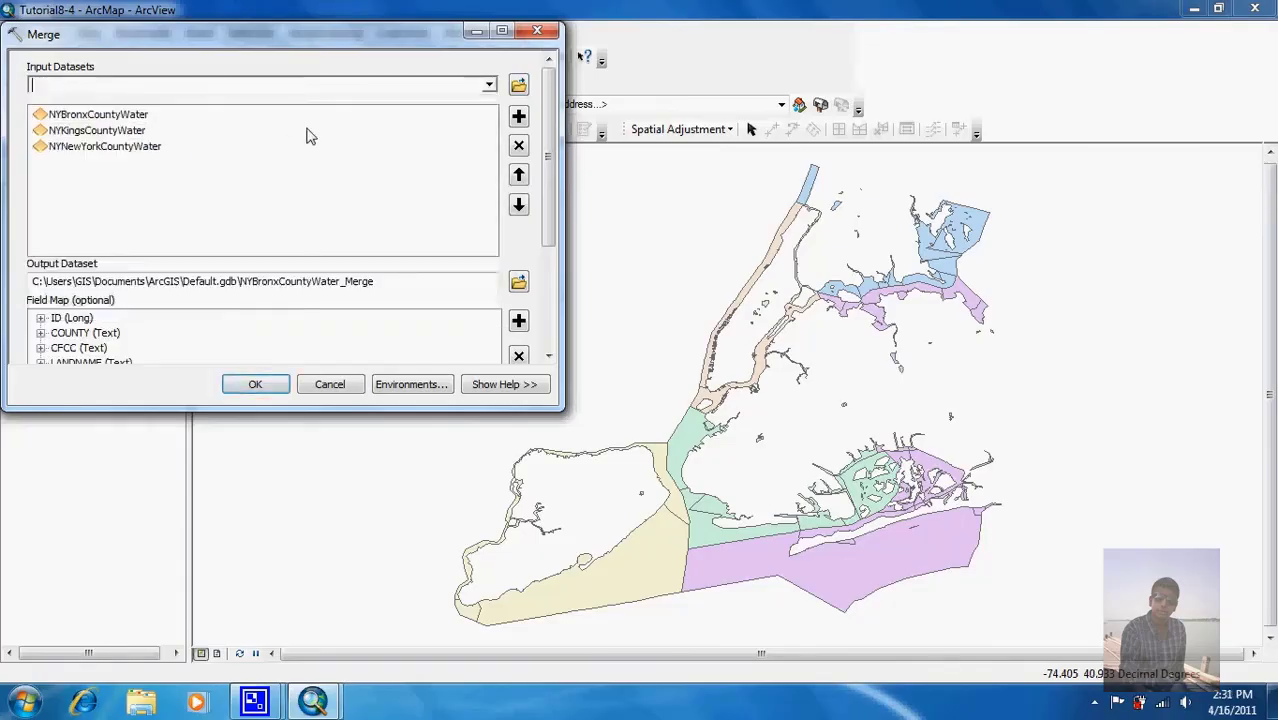
{"action": "left_click", "coordinate": [489, 85]}
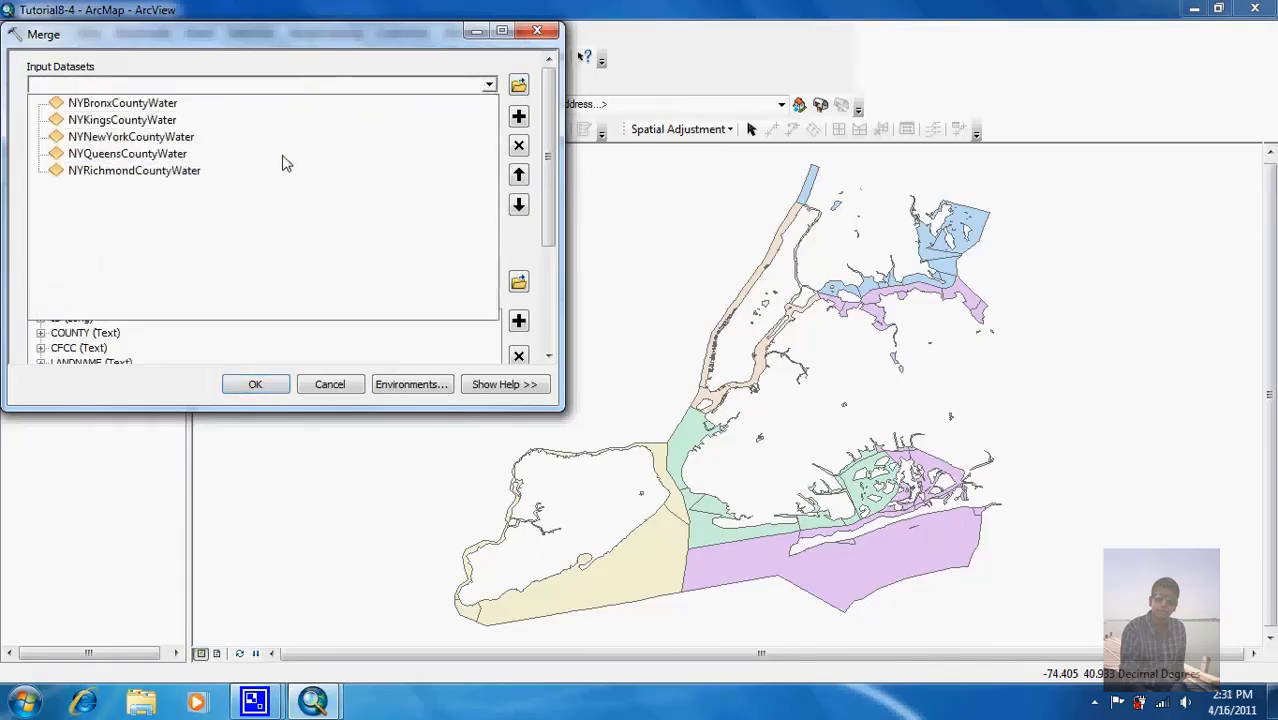
{"action": "left_click", "coordinate": [283, 155]}
{"action": "left_click", "coordinate": [489, 85]}
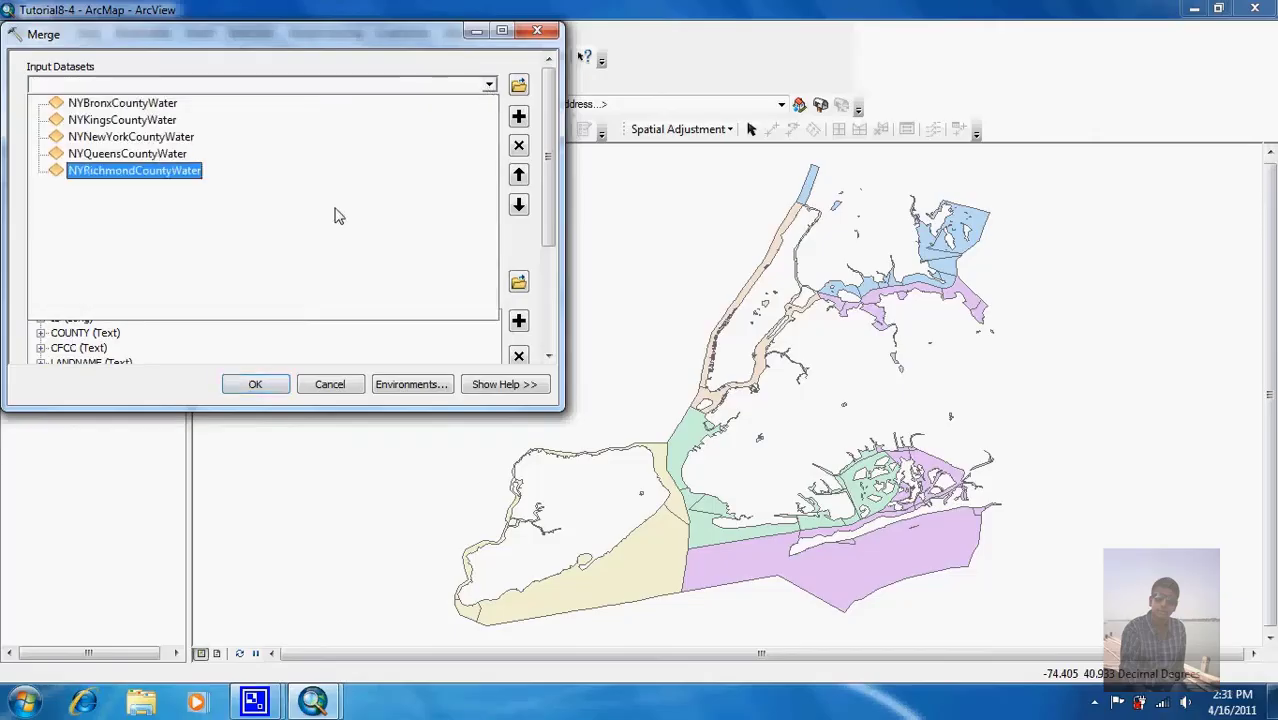
{"action": "left_click", "coordinate": [183, 172]}
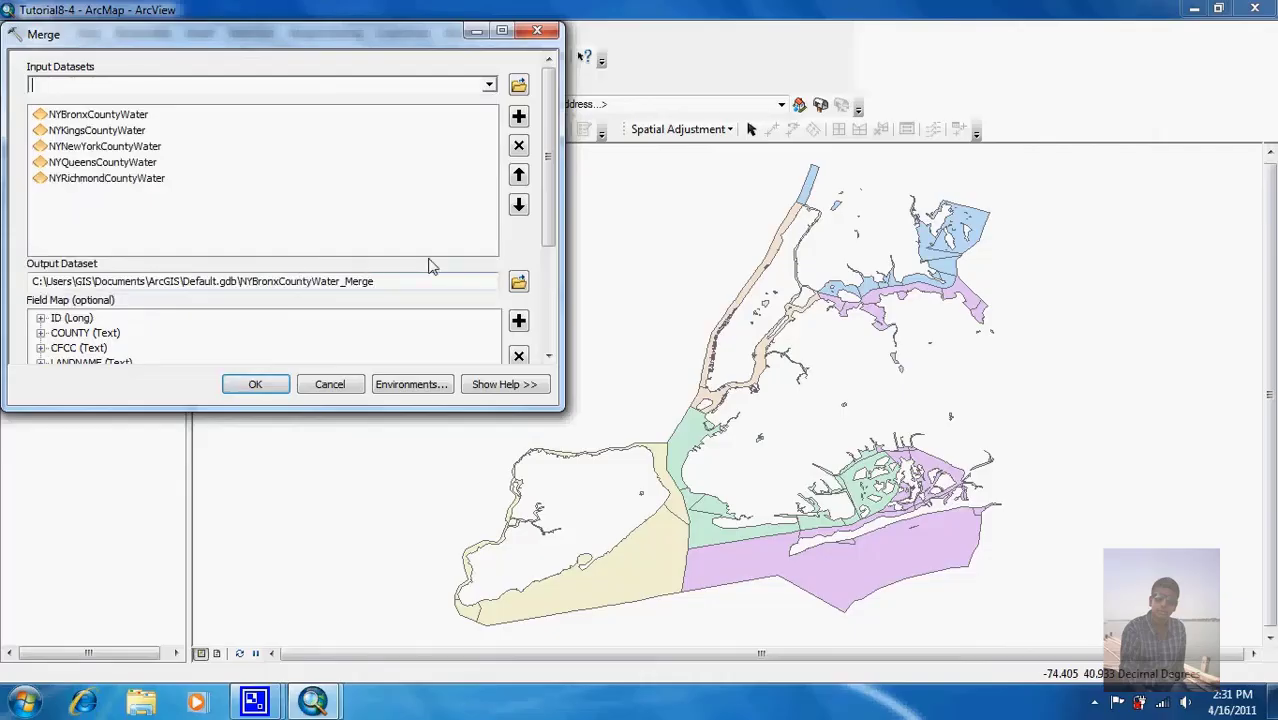
Step: Save the merged output as NewYorkWater in NewYork.gdb and run the merge
{"action": "left_click", "coordinate": [518, 284]}
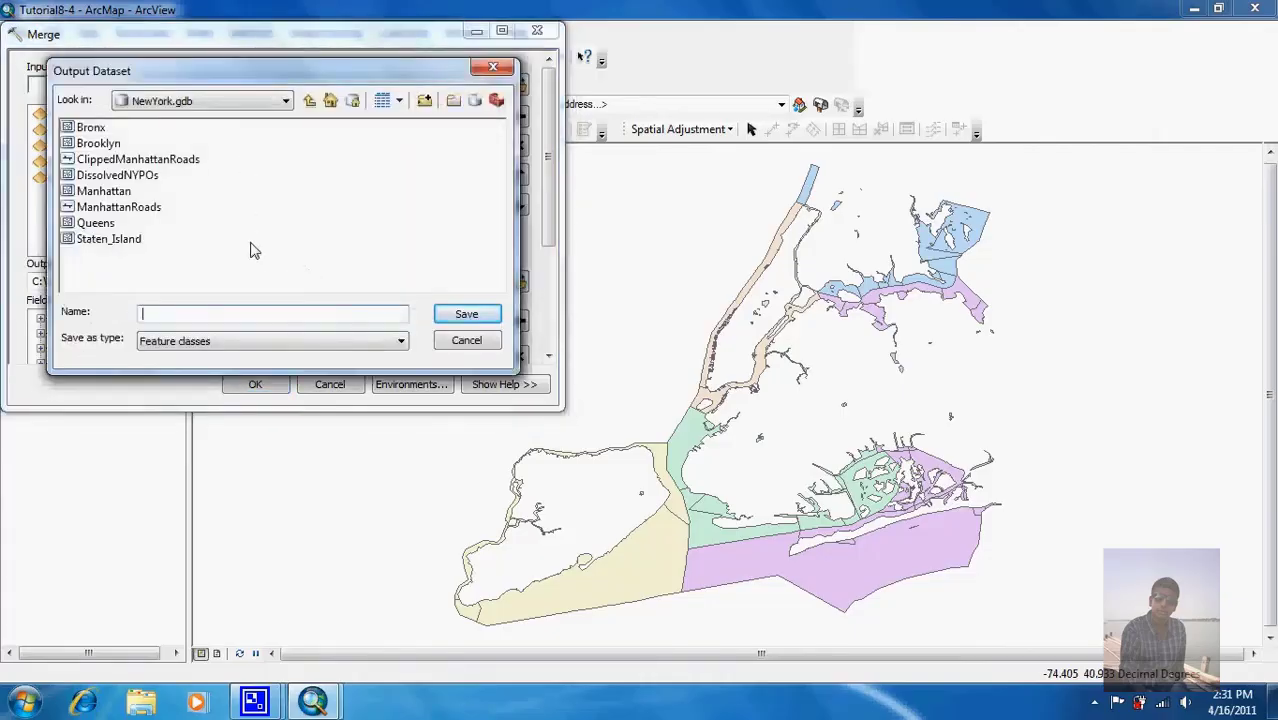
{"action": "left_click", "coordinate": [267, 317]}
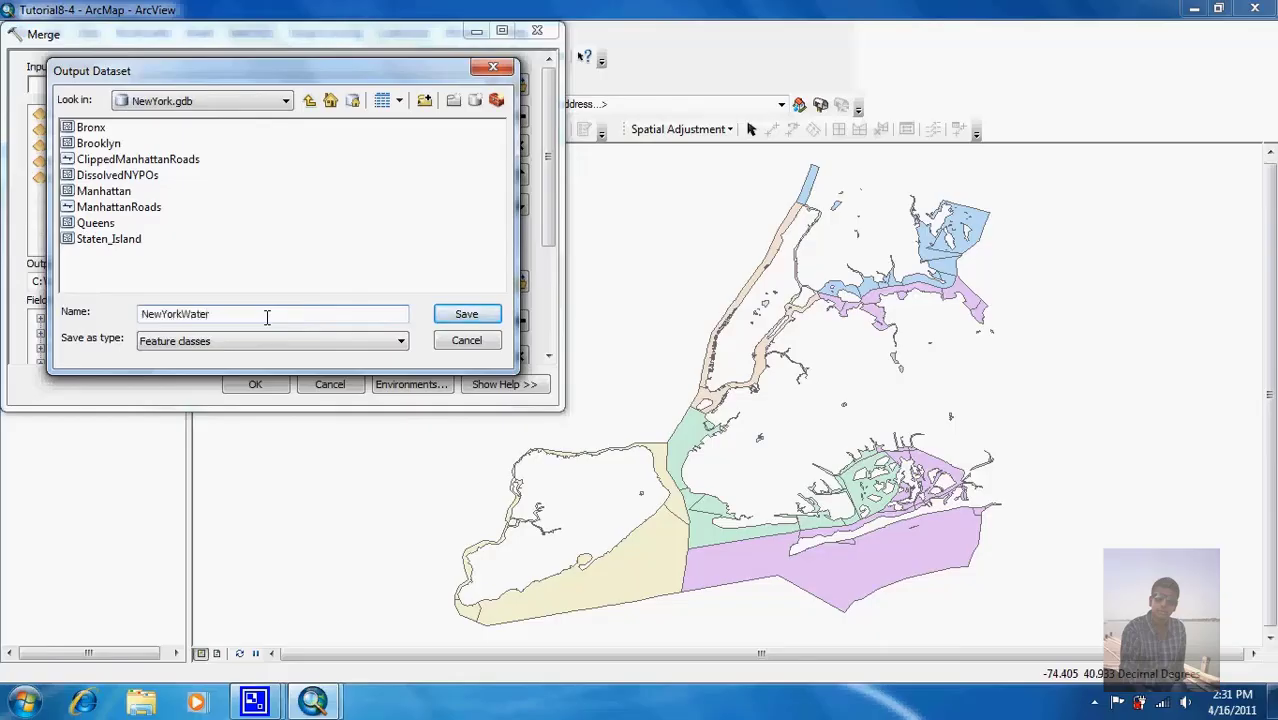
{"action": "left_click", "coordinate": [465, 313]}
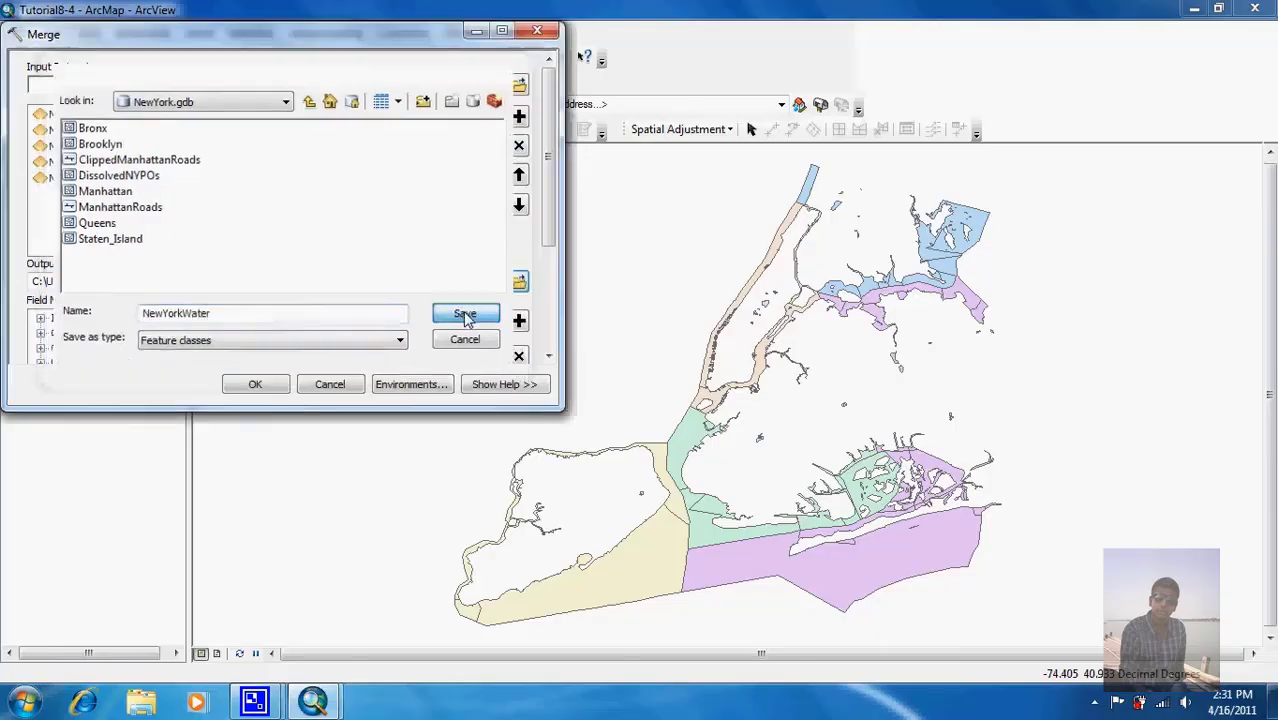
{"action": "left_click", "coordinate": [255, 384]}
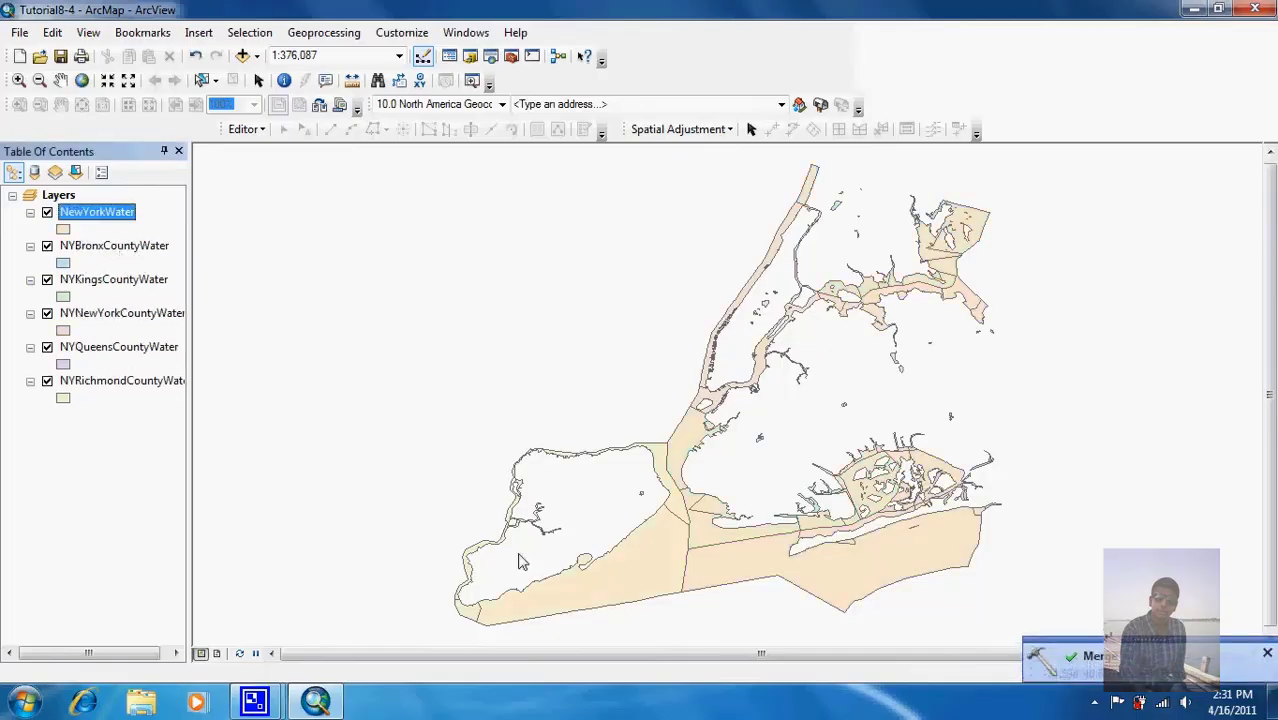
Step: Remove the five county water layers, NYBronxCountyWater through NYRichmondCountyWater, from the map
{"action": "left_click", "coordinate": [126, 249]}
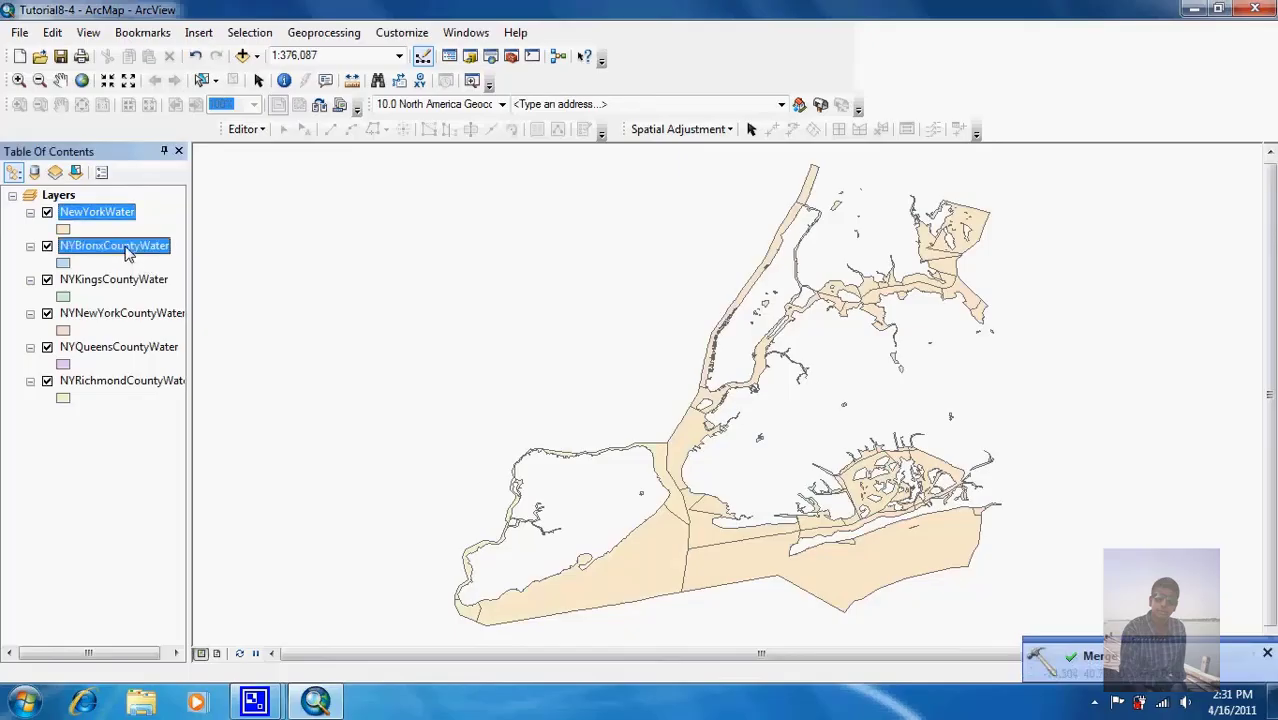
{"action": "left_click", "coordinate": [116, 384]}
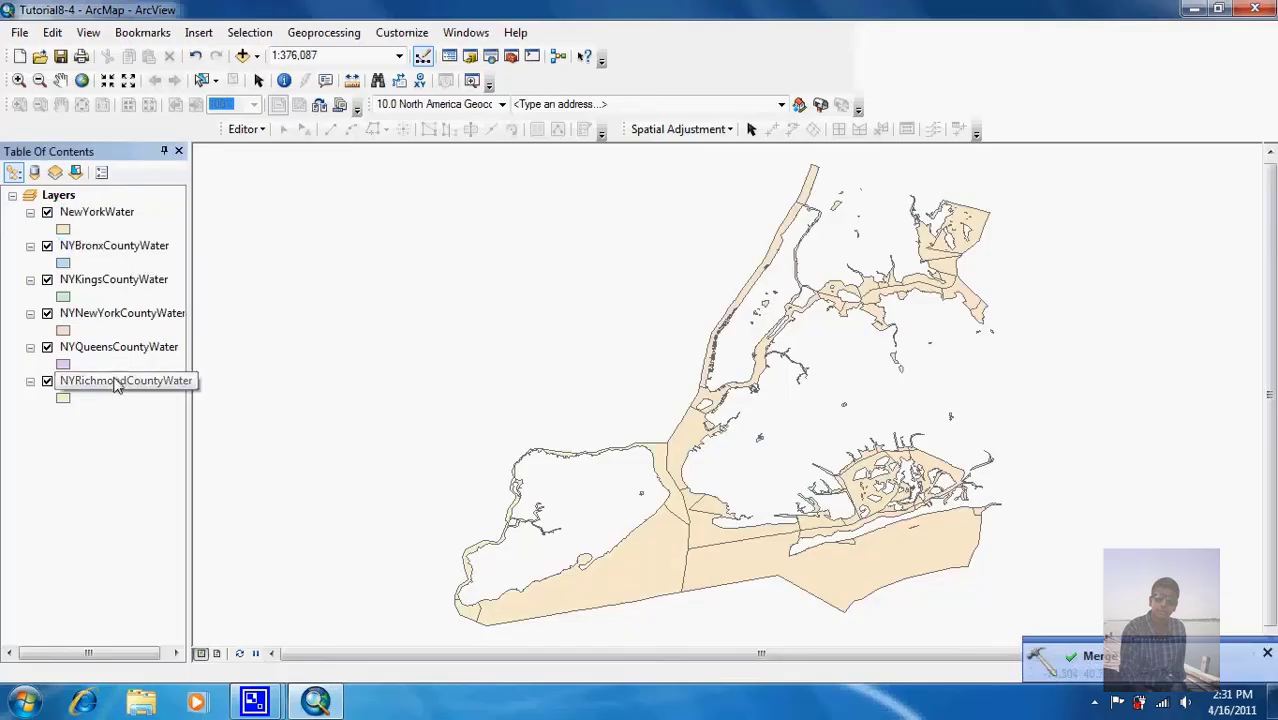
{"action": "left_click", "coordinate": [127, 253]}
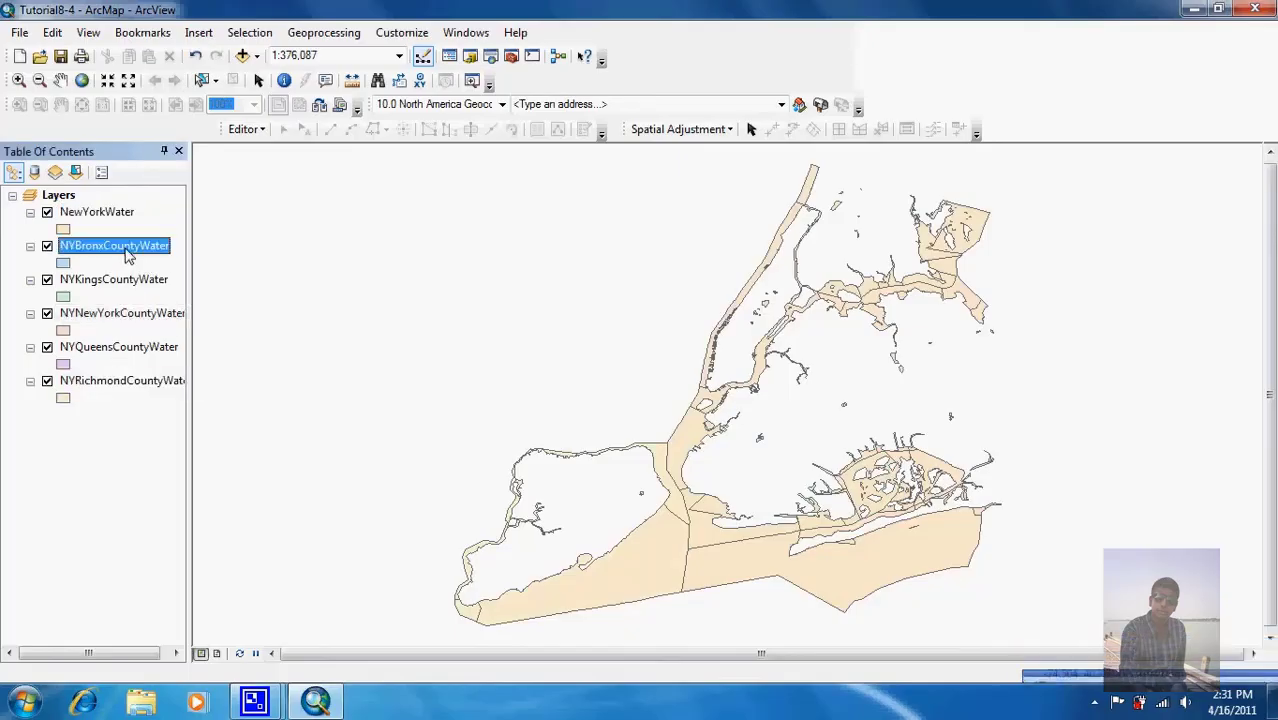
{"action": "left_click", "coordinate": [130, 386], "text": "shift"}
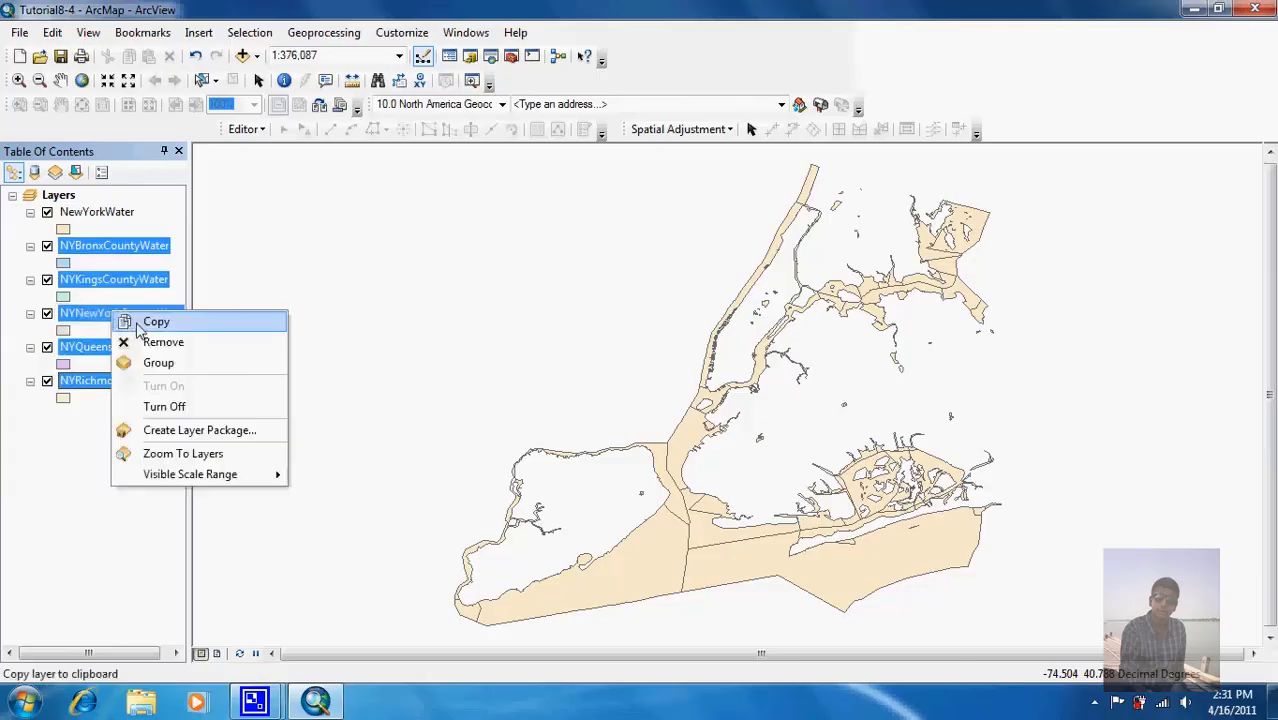
{"action": "left_click", "coordinate": [150, 340]}
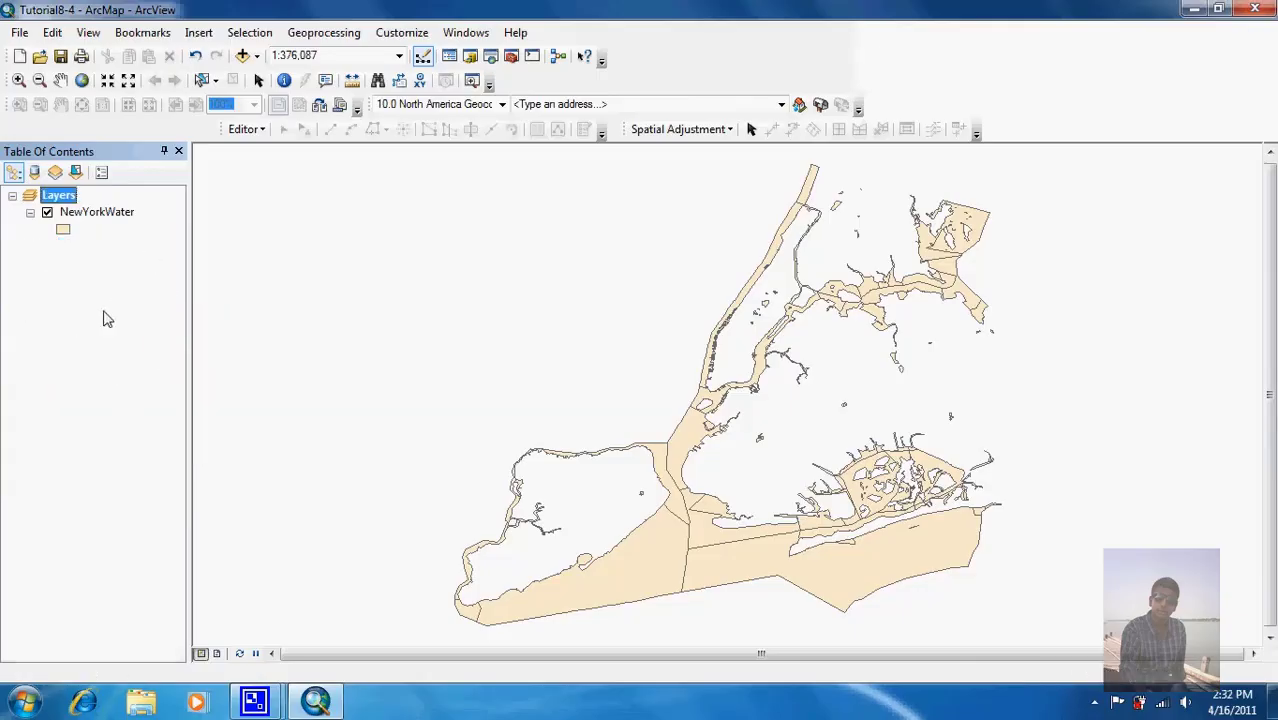
Step: Review the NewYorkWater attribute table, then close it
{"action": "right_click", "coordinate": [90, 212]}
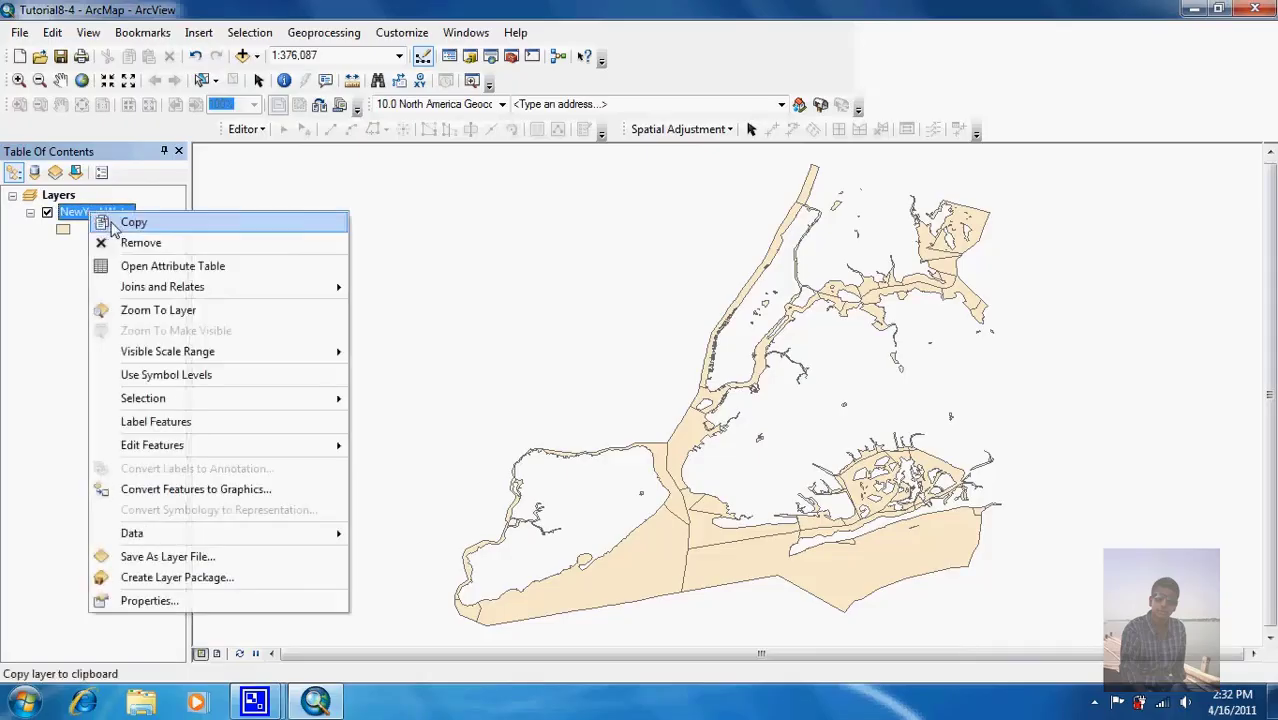
{"action": "left_click", "coordinate": [134, 265]}
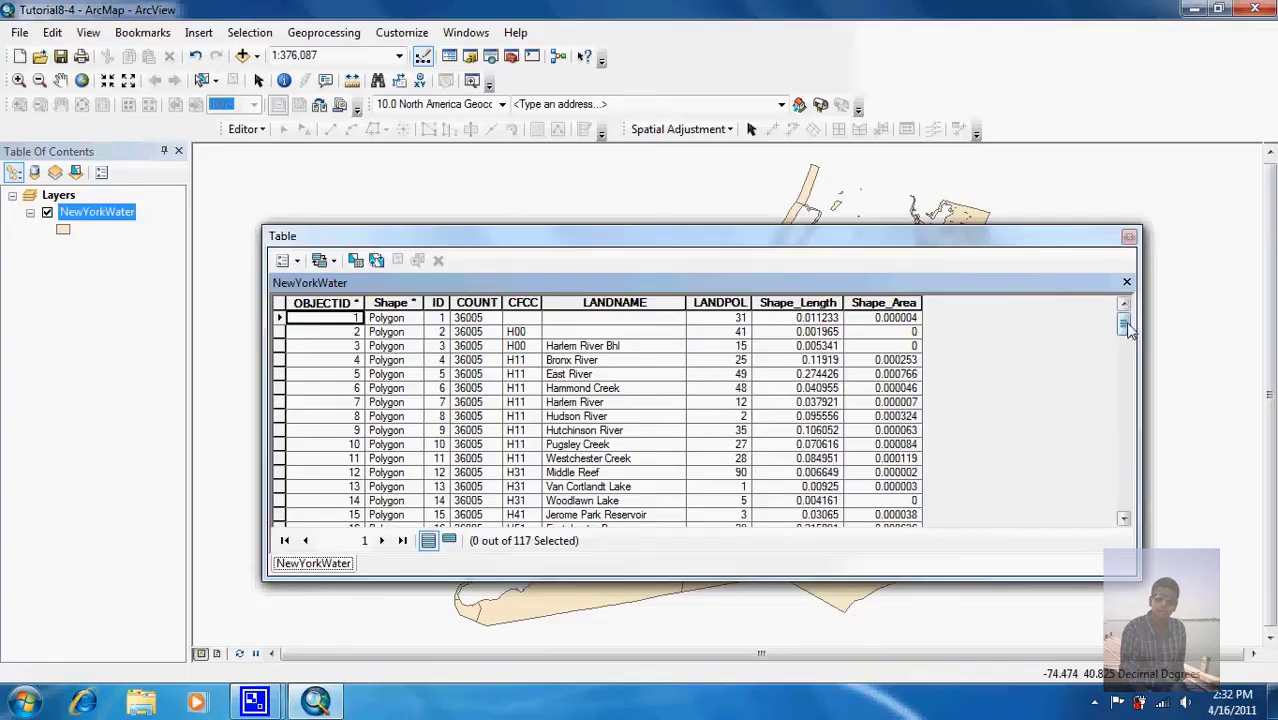
{"action": "left_click_drag", "start_coordinate": [1127, 327], "coordinate": [1127, 482]}
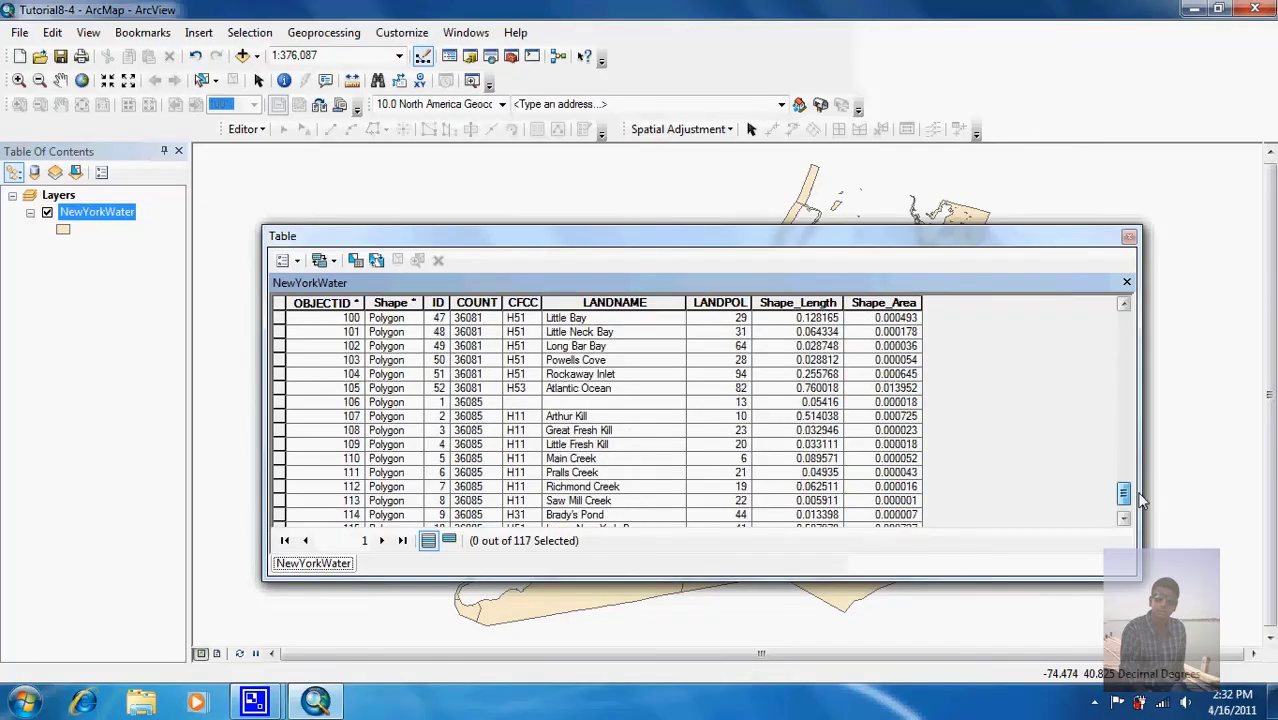
{"action": "left_click", "coordinate": [1129, 236]}
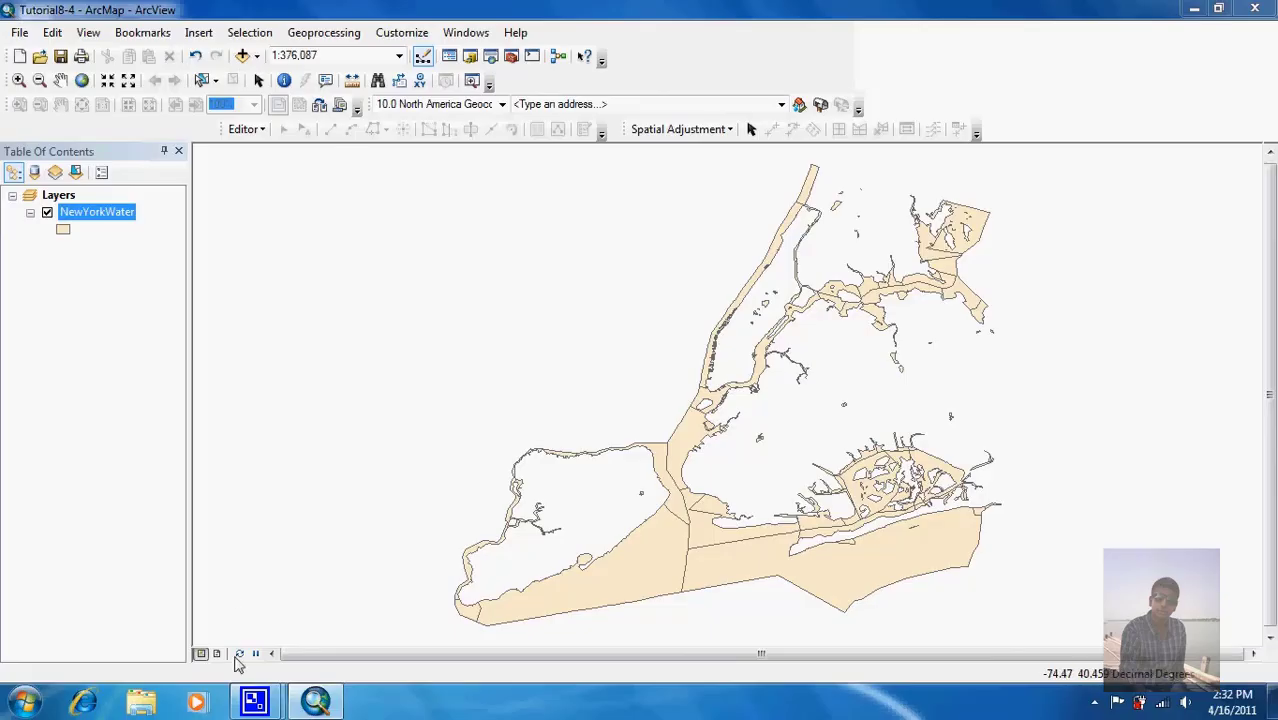
Step: Open the Tutorial8-5 map document and zoom to its full extent
{"action": "mouse_move", "coordinate": [255, 700]}
{"action": "left_click", "coordinate": [177, 597]}
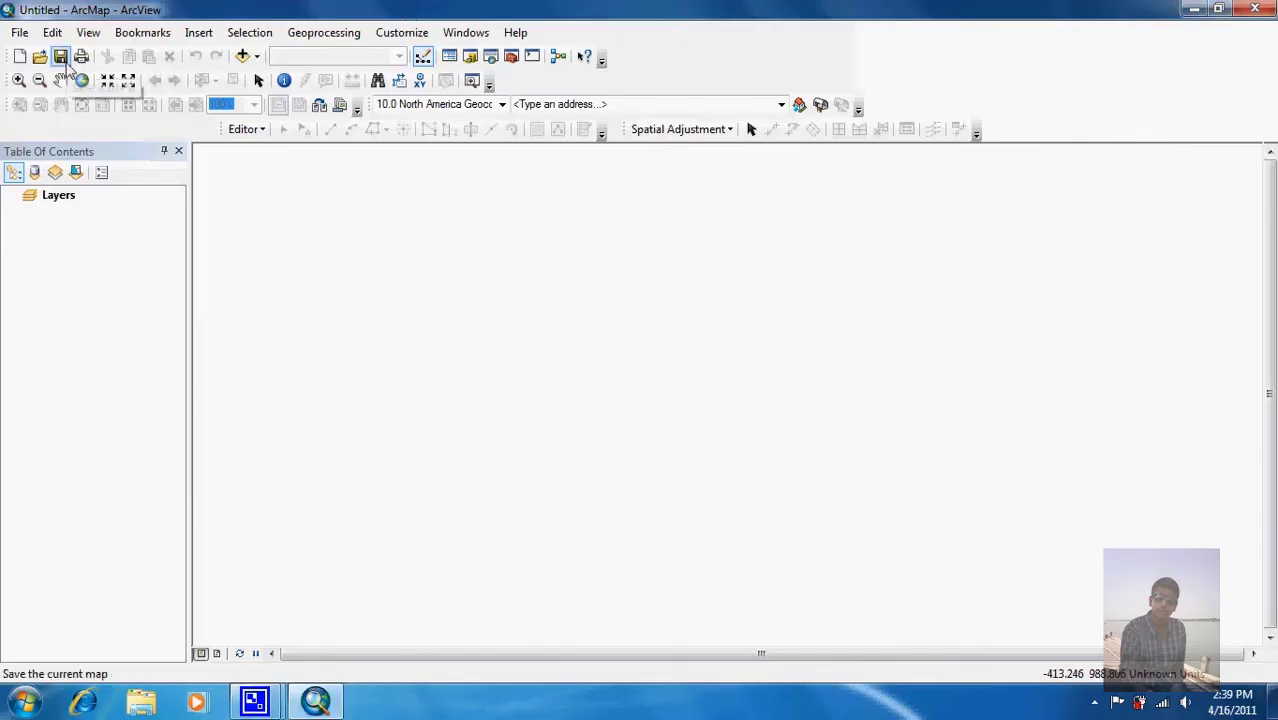
{"action": "left_click", "coordinate": [40, 58]}
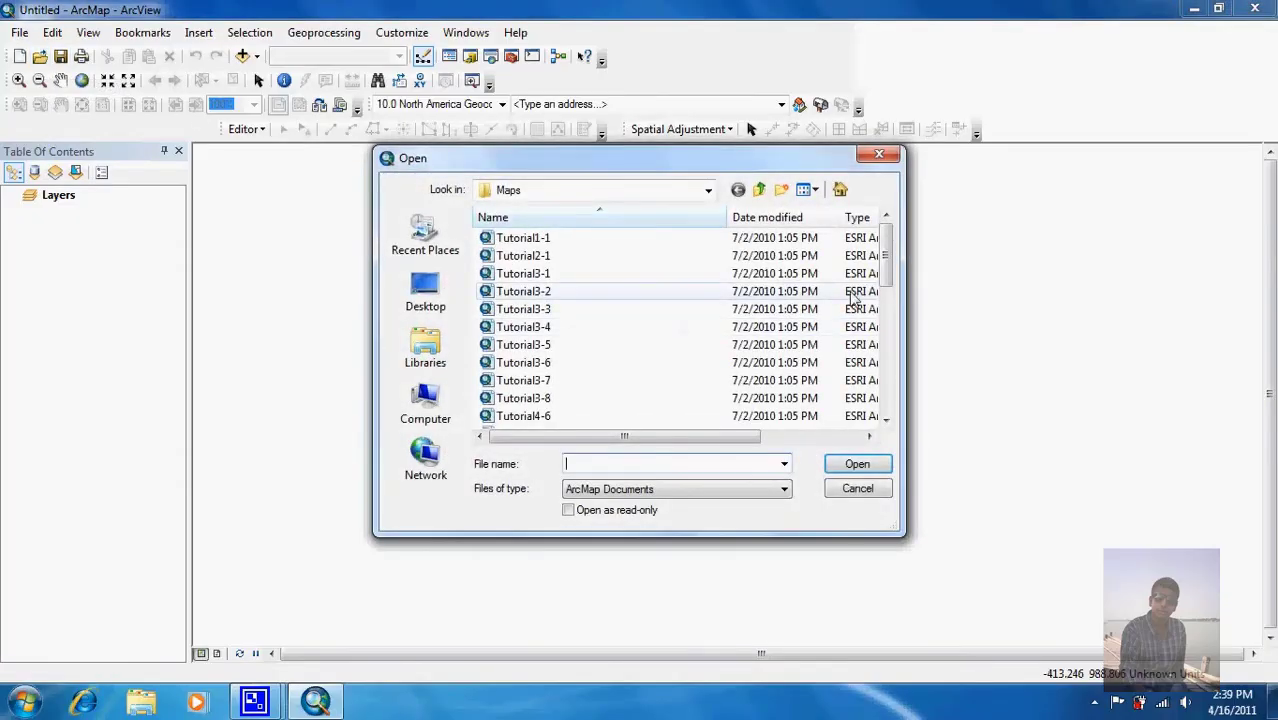
{"action": "left_click_drag", "start_coordinate": [889, 275], "coordinate": [889, 376]}
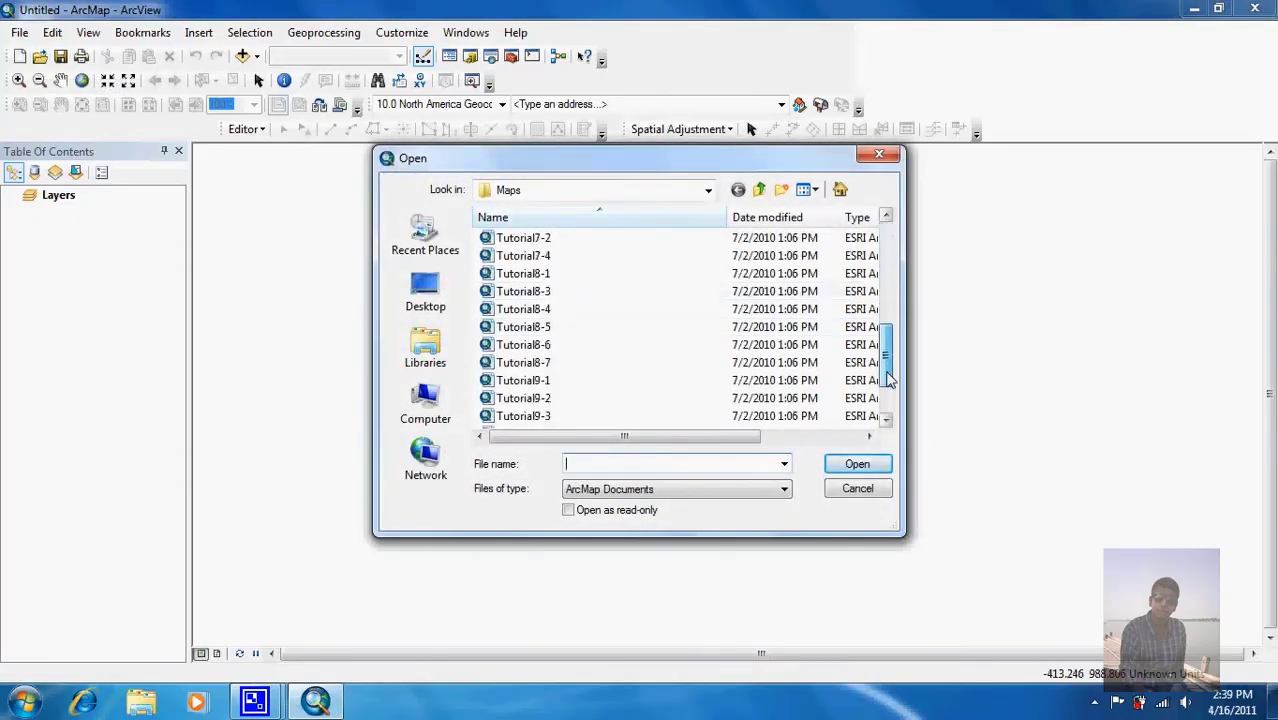
{"action": "double_click", "coordinate": [617, 328]}
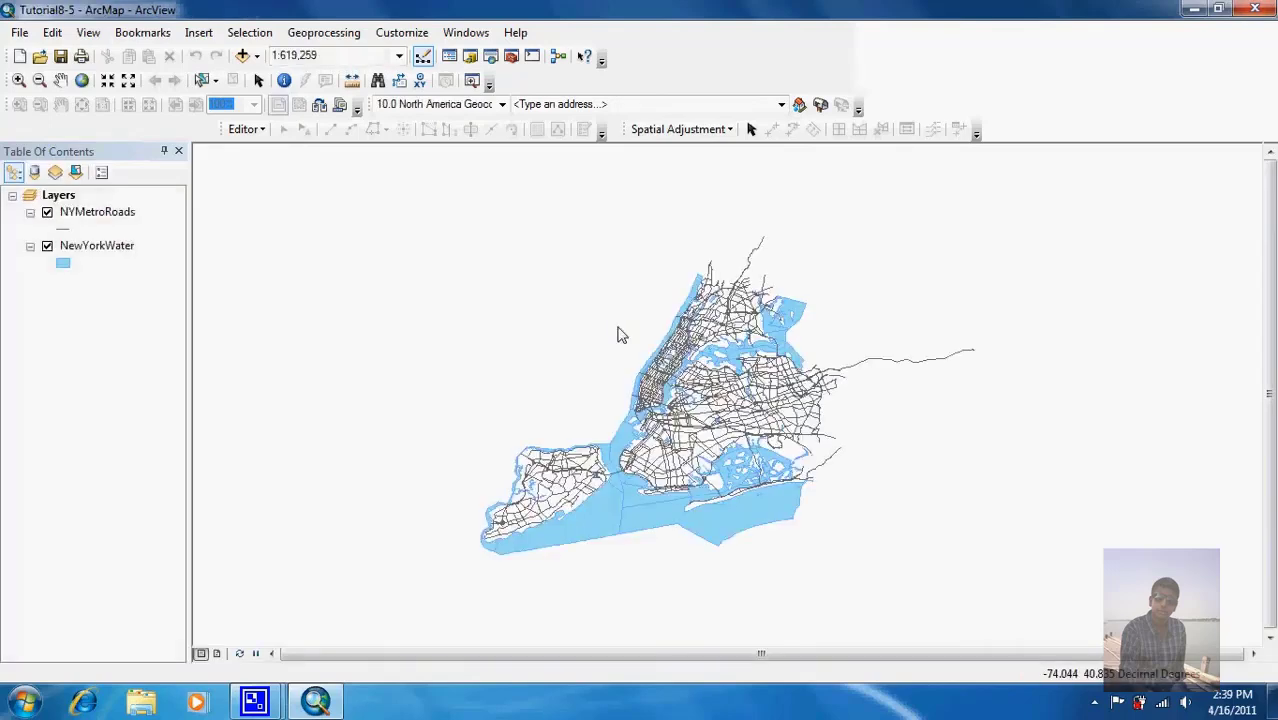
{"action": "left_click", "coordinate": [84, 81]}
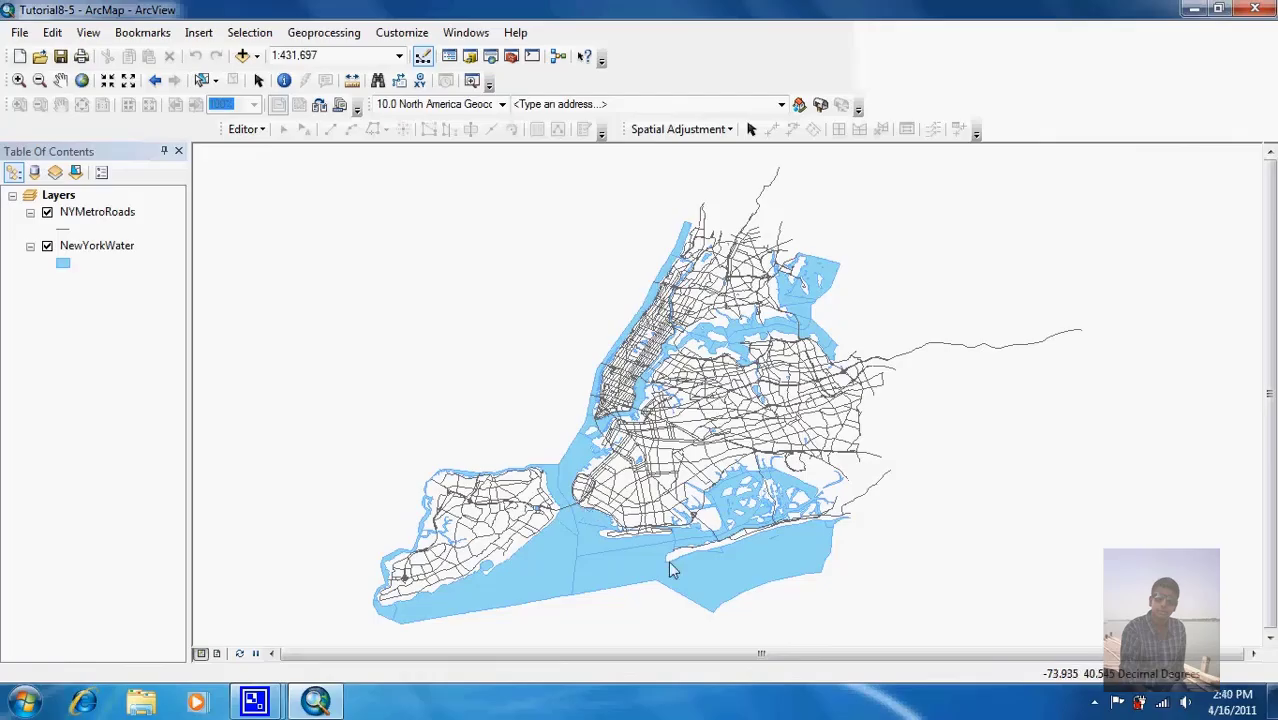
{"action": "right_click", "coordinate": [77, 213]}
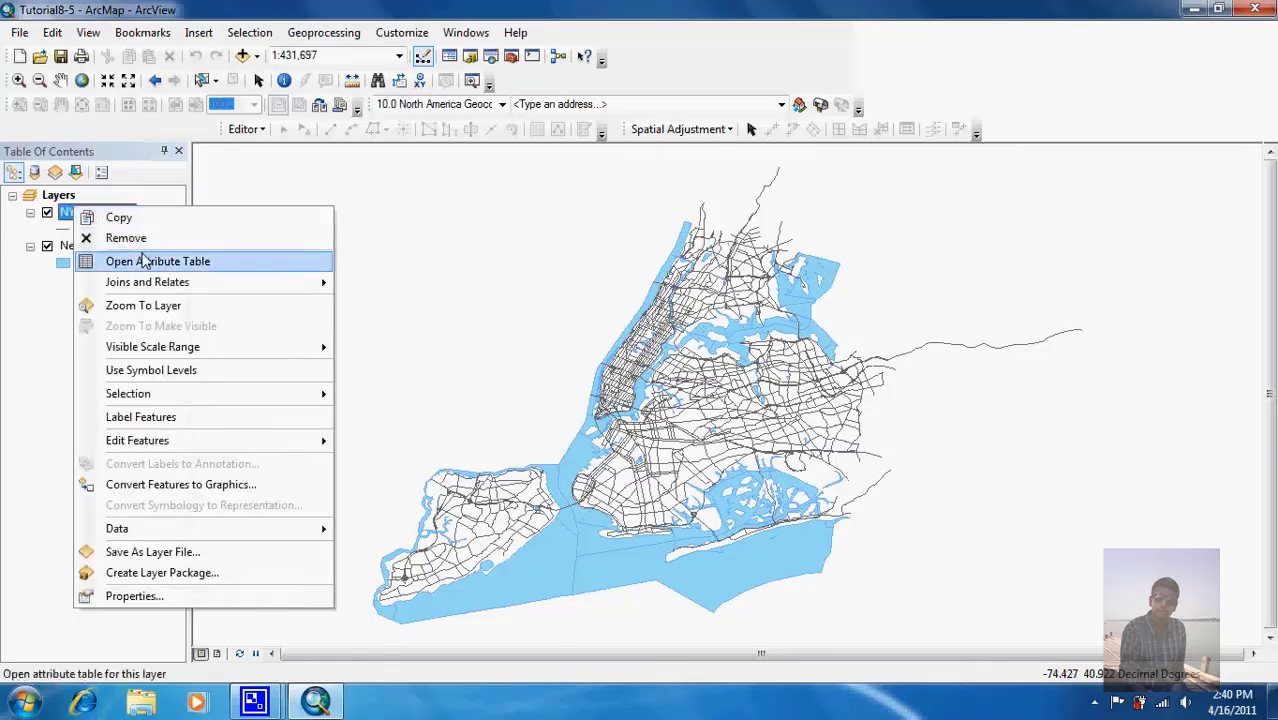
{"action": "left_click", "coordinate": [145, 261]}
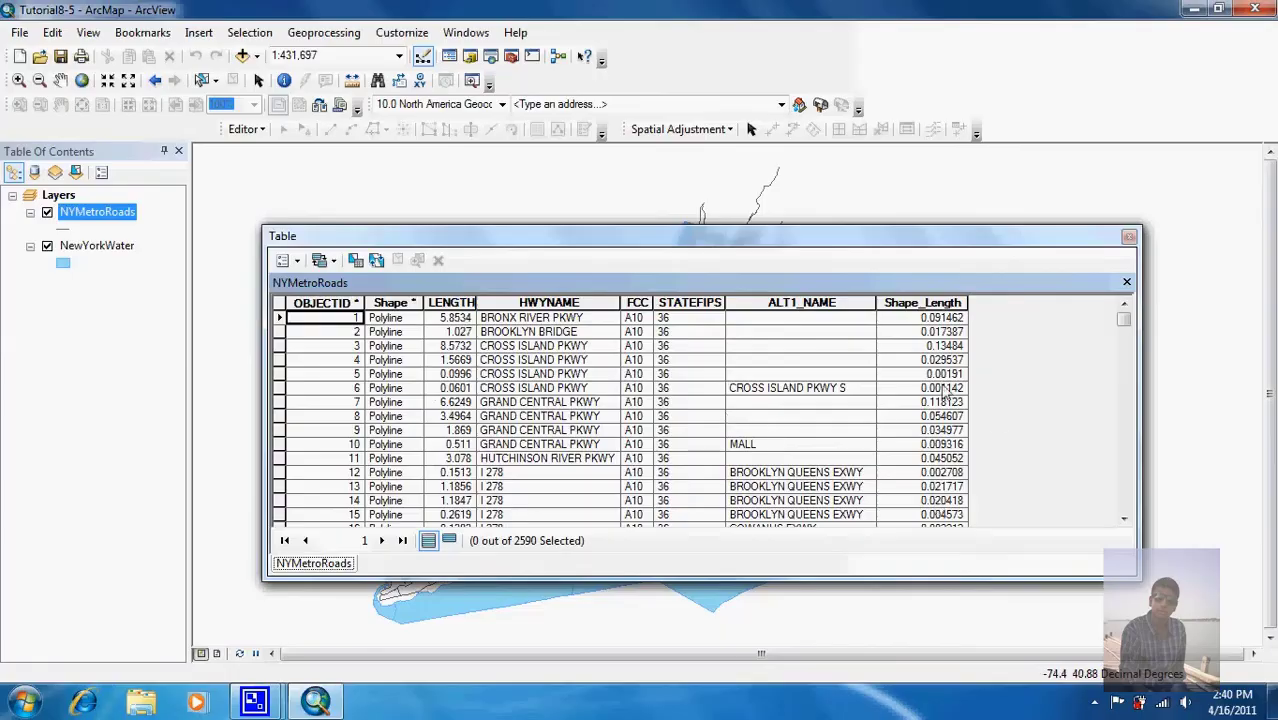
{"action": "left_click_drag", "start_coordinate": [1125, 325], "coordinate": [1127, 351]}
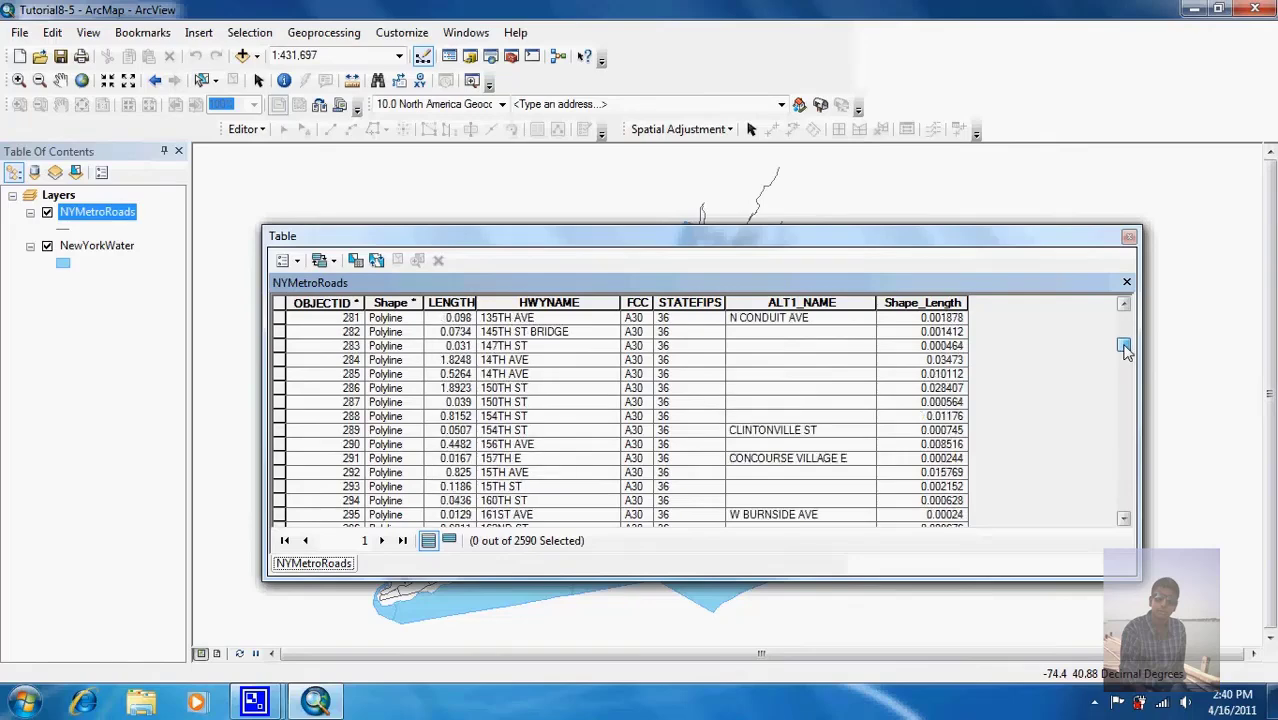
{"action": "left_click", "coordinate": [1128, 237]}
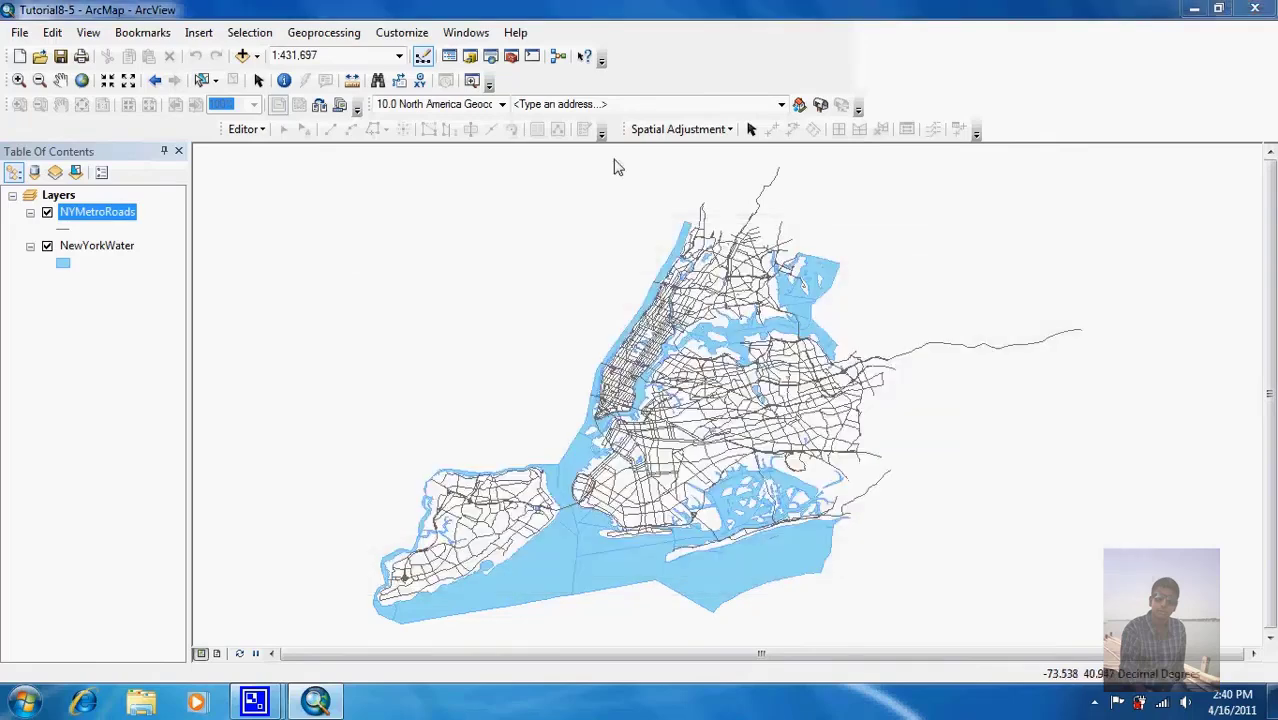
{"action": "right_click", "coordinate": [104, 249]}
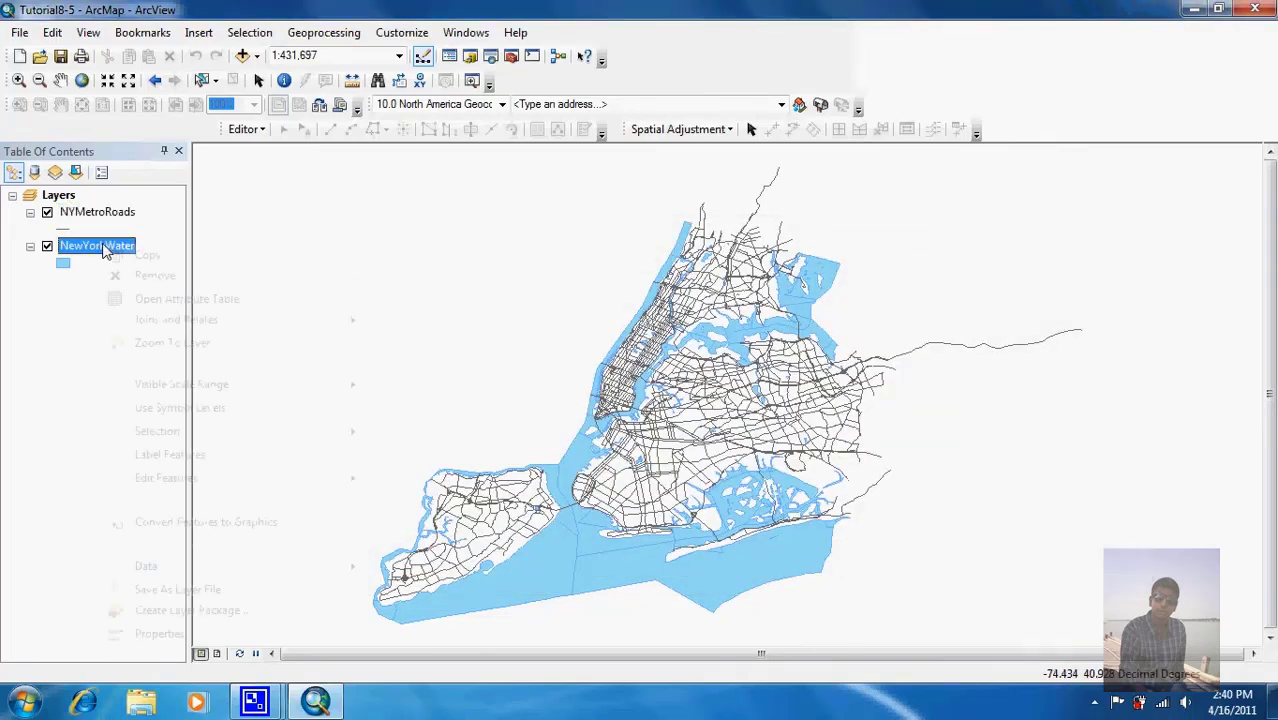
{"action": "left_click", "coordinate": [152, 298]}
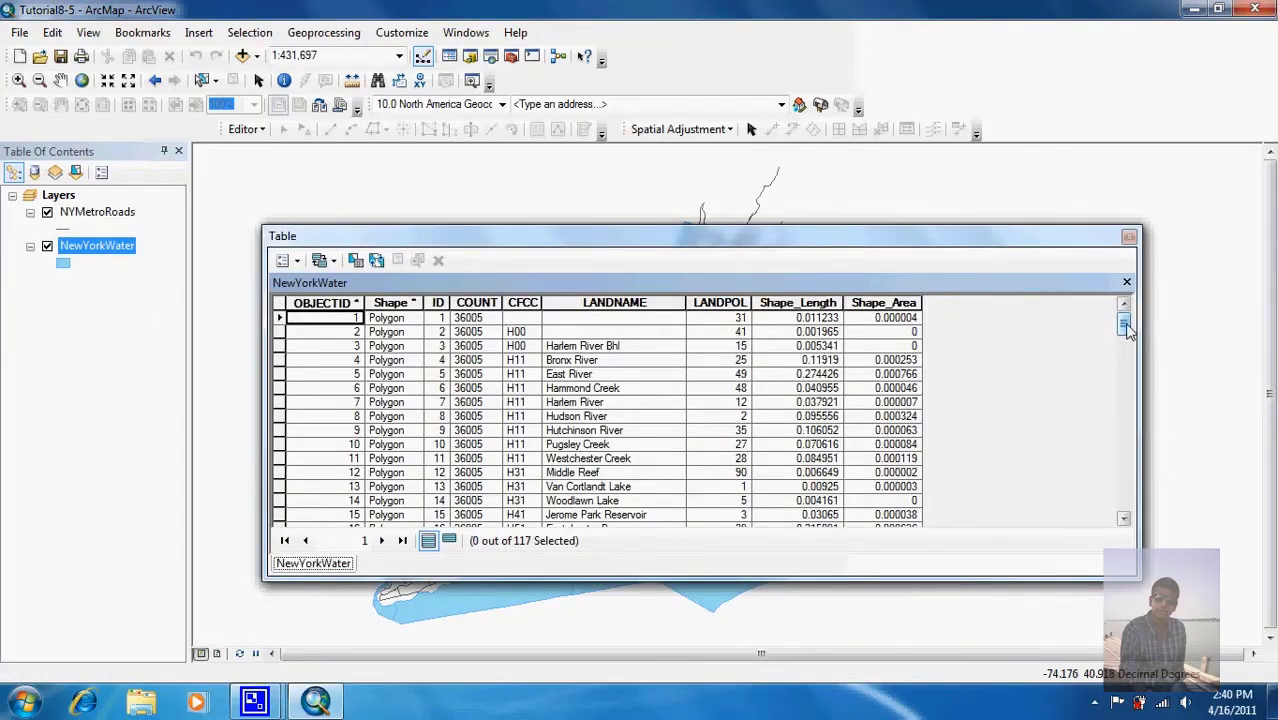
{"action": "left_click_drag", "start_coordinate": [1126, 330], "coordinate": [1126, 354]}
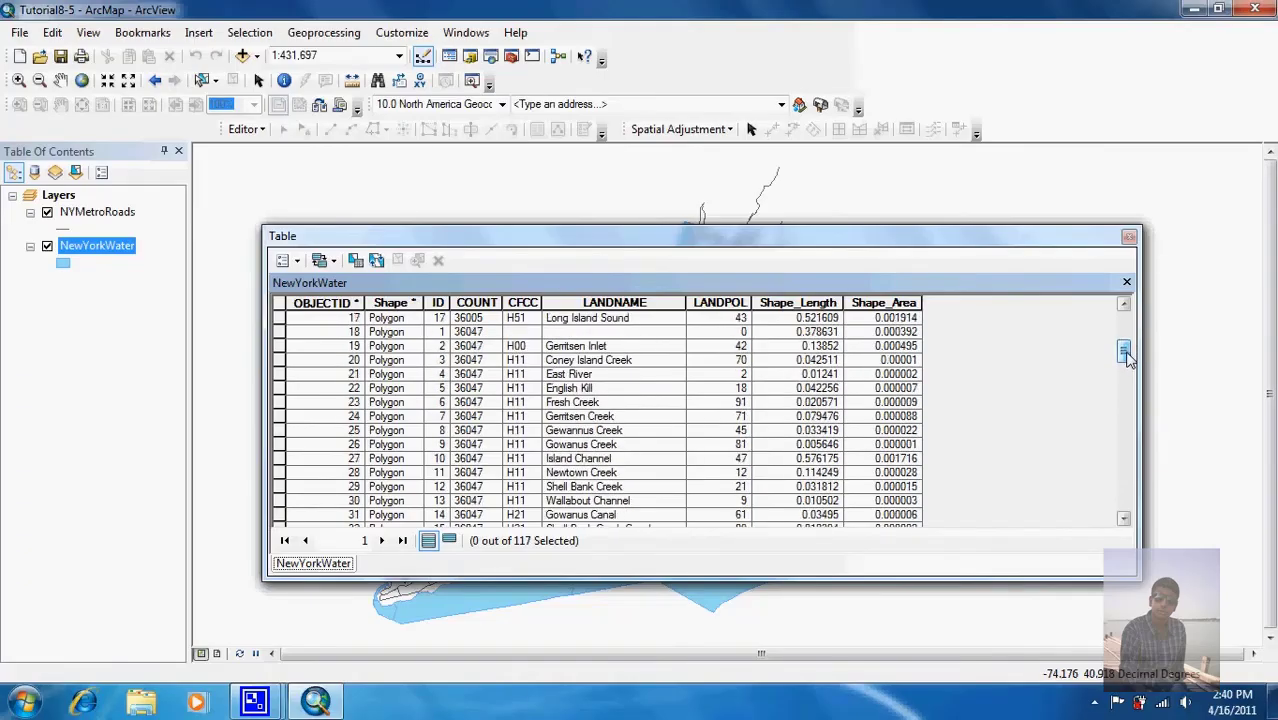
{"action": "left_click", "coordinate": [1129, 237]}
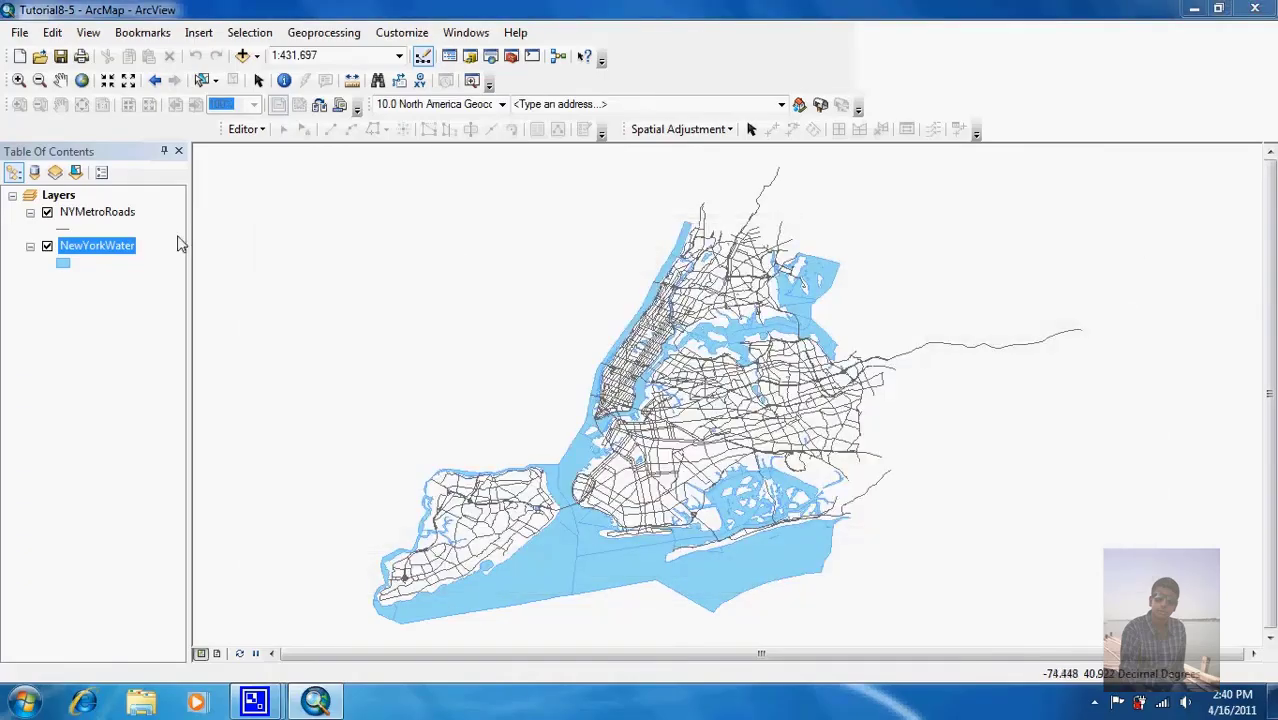
Step: Start the Intersect tool with NYMetroRoads and NewYorkWater as input features
{"action": "left_click", "coordinate": [318, 32]}
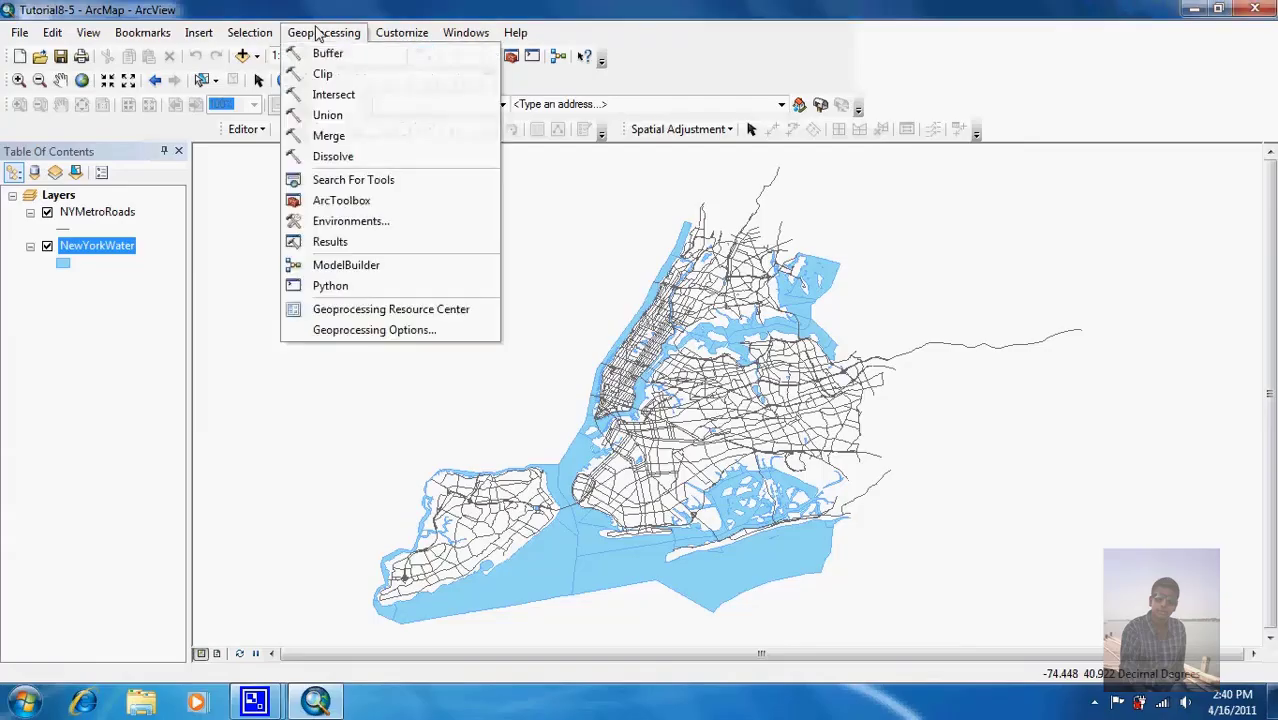
{"action": "left_click", "coordinate": [342, 97]}
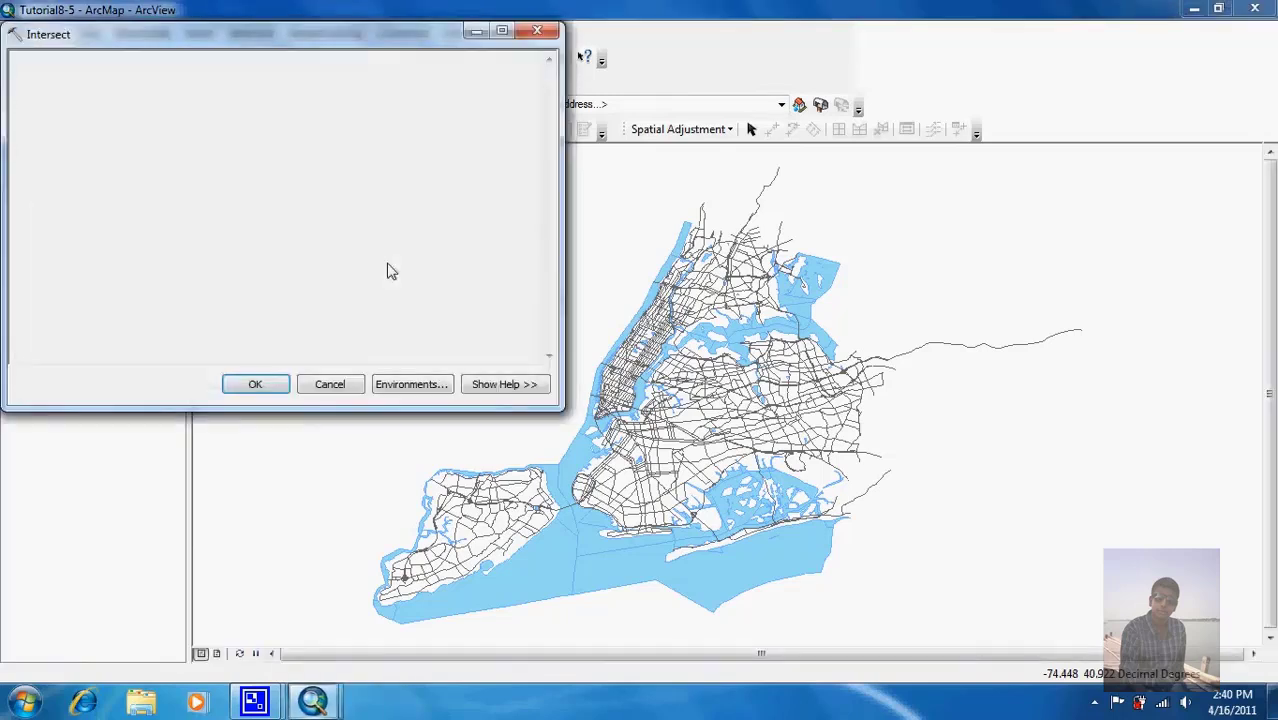
{"action": "left_click", "coordinate": [489, 86]}
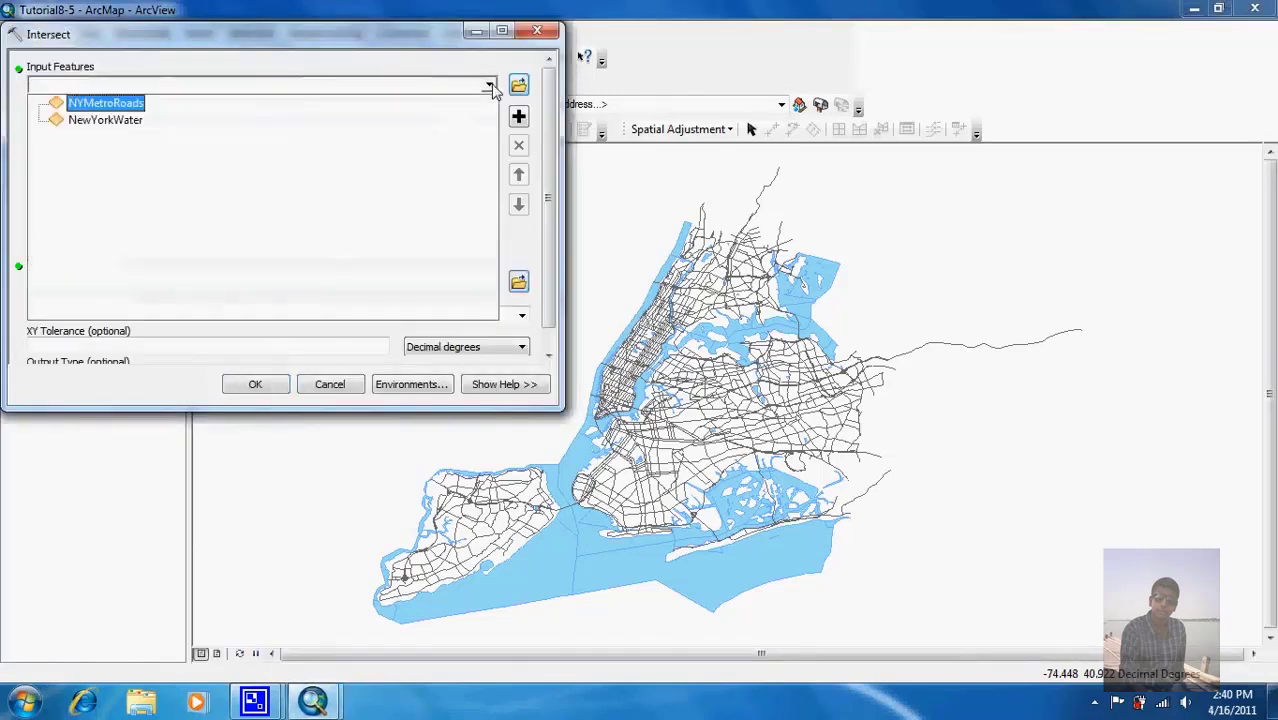
{"action": "left_click", "coordinate": [98, 112]}
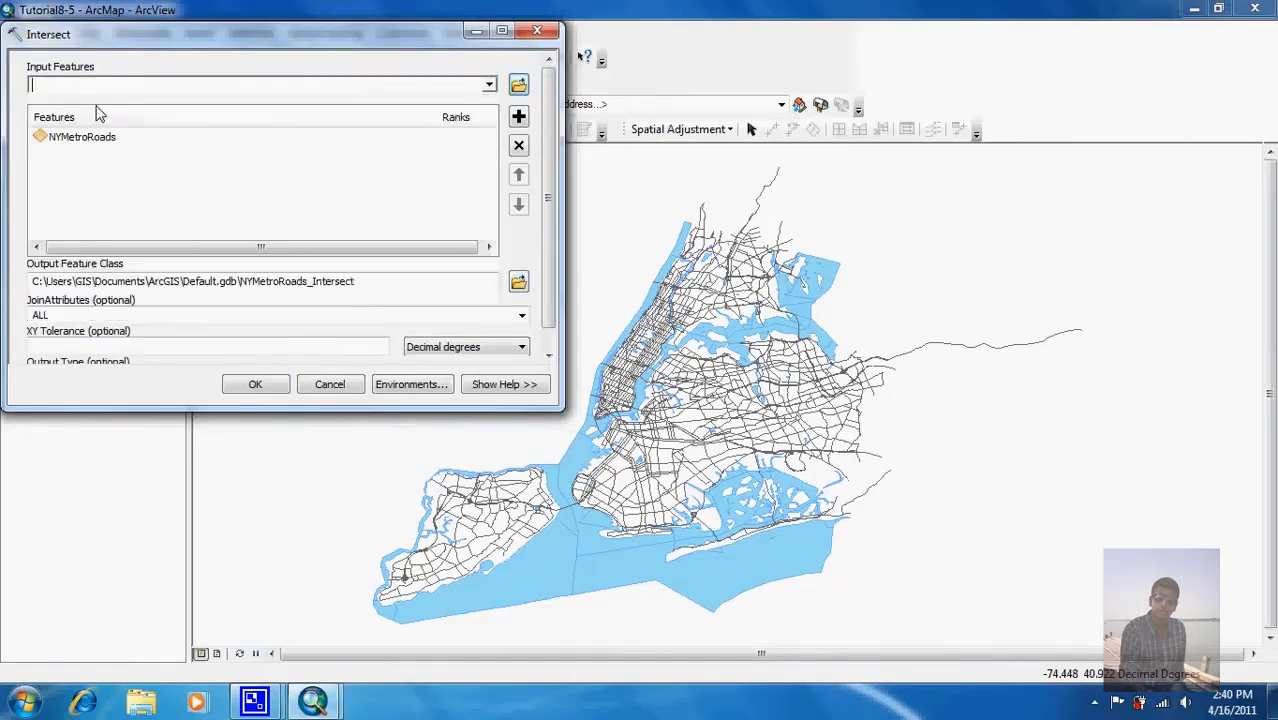
{"action": "left_click", "coordinate": [490, 87]}
{"action": "left_click", "coordinate": [160, 121]}
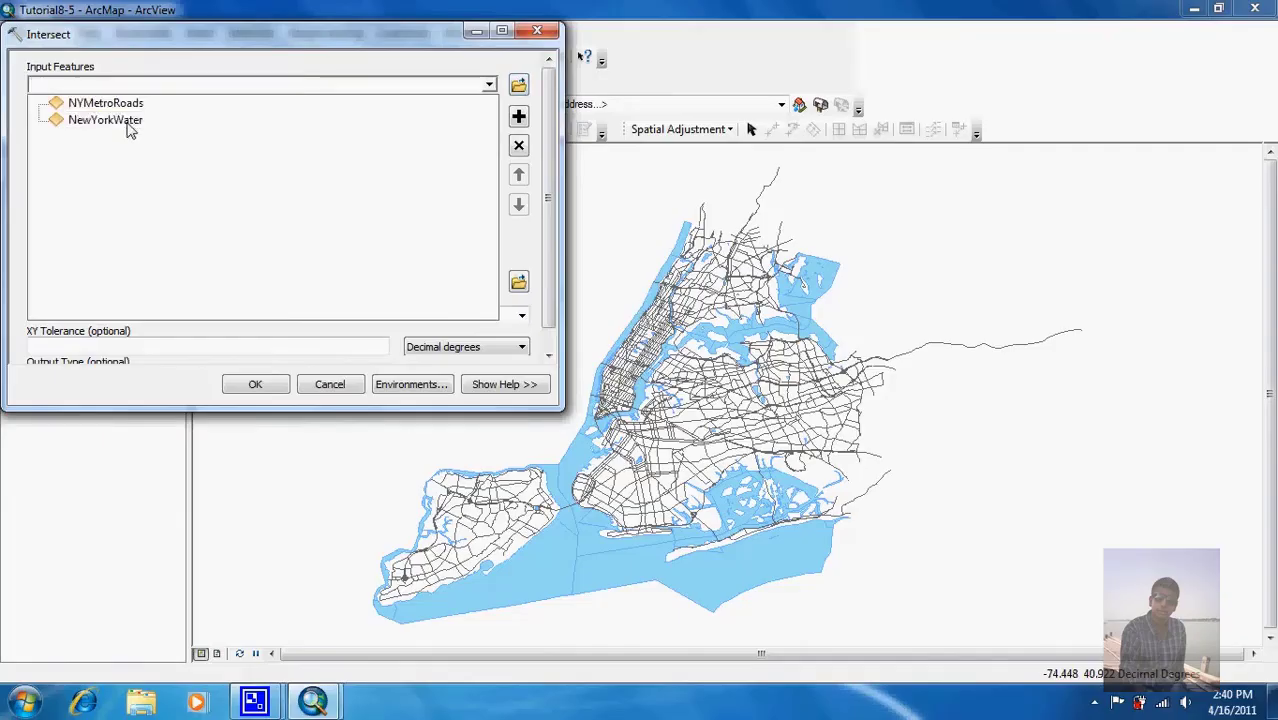
{"action": "left_click", "coordinate": [127, 124]}
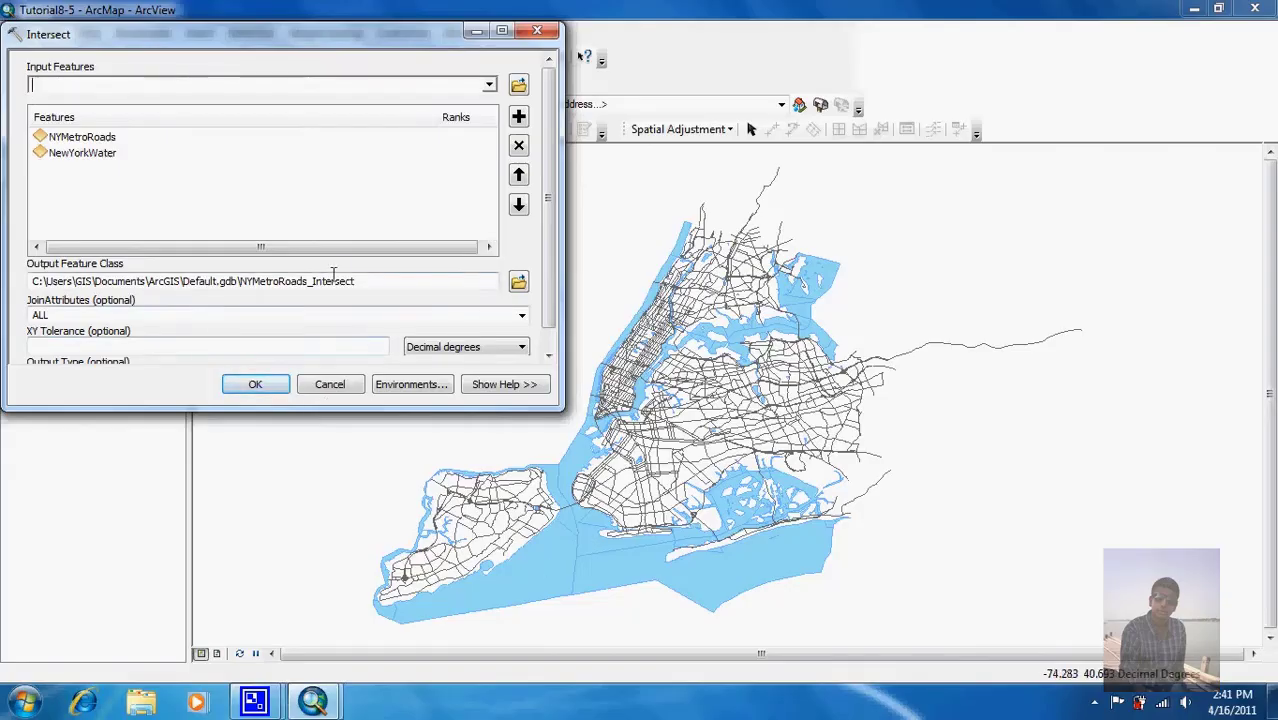
Step: Save the intersect output as RoadsWaterIntersection in NewYork.gdb
{"action": "left_click", "coordinate": [519, 285]}
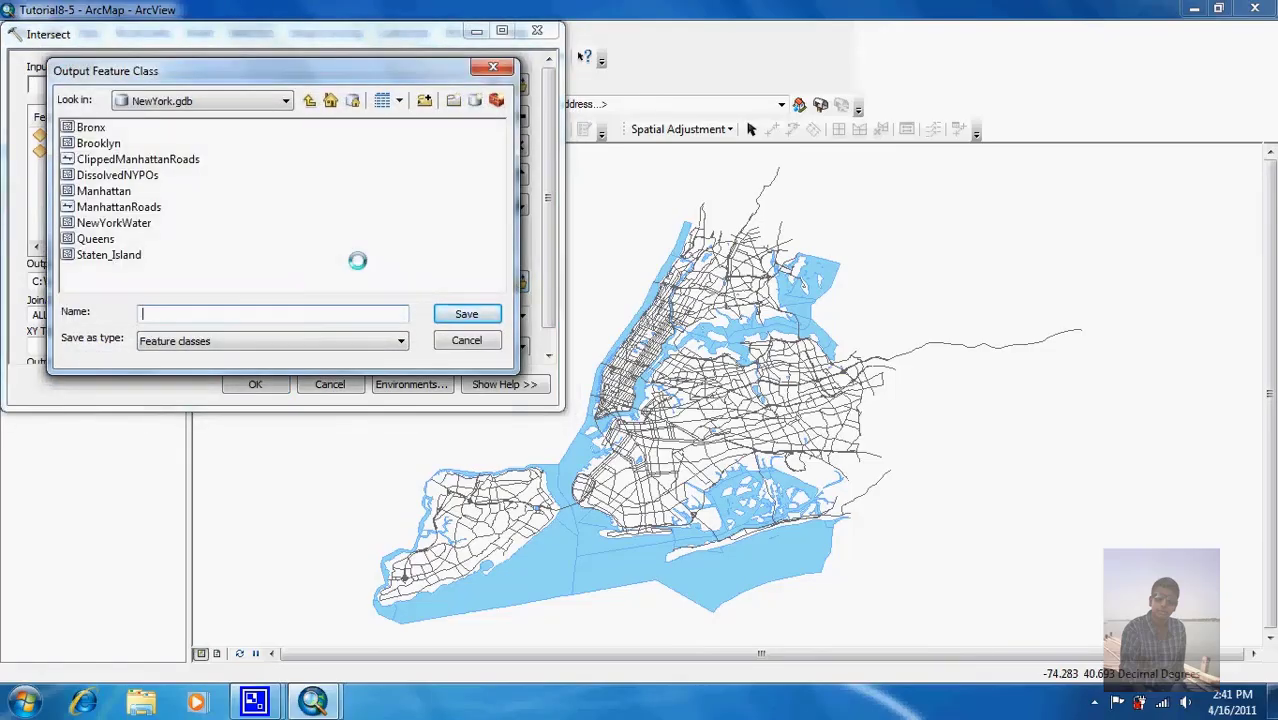
{"action": "type", "text": "RoadsWaterInstersec"}
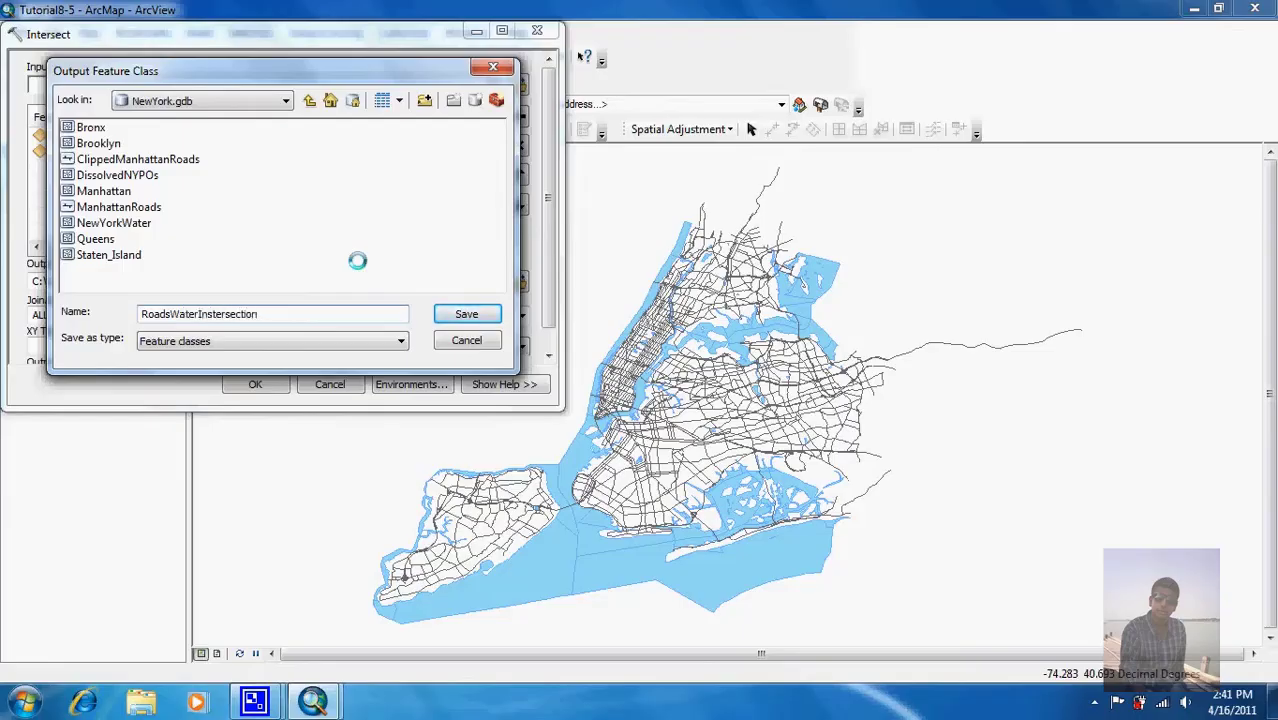
{"action": "type", "text": "tion"}
{"action": "left_click", "coordinate": [467, 315]}
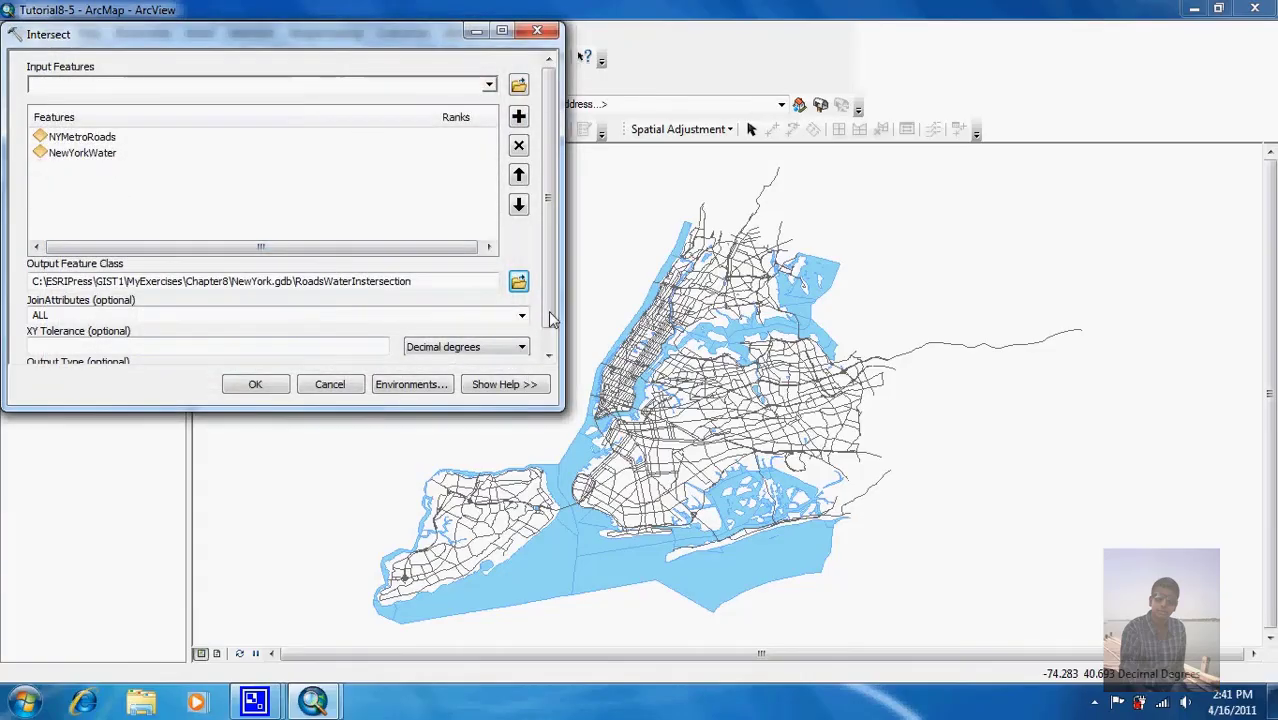
Step: Set the intersect Output Type to LINE
{"action": "scroll", "coordinate": [551, 318], "scroll_direction": "down", "scroll_amount": 1}
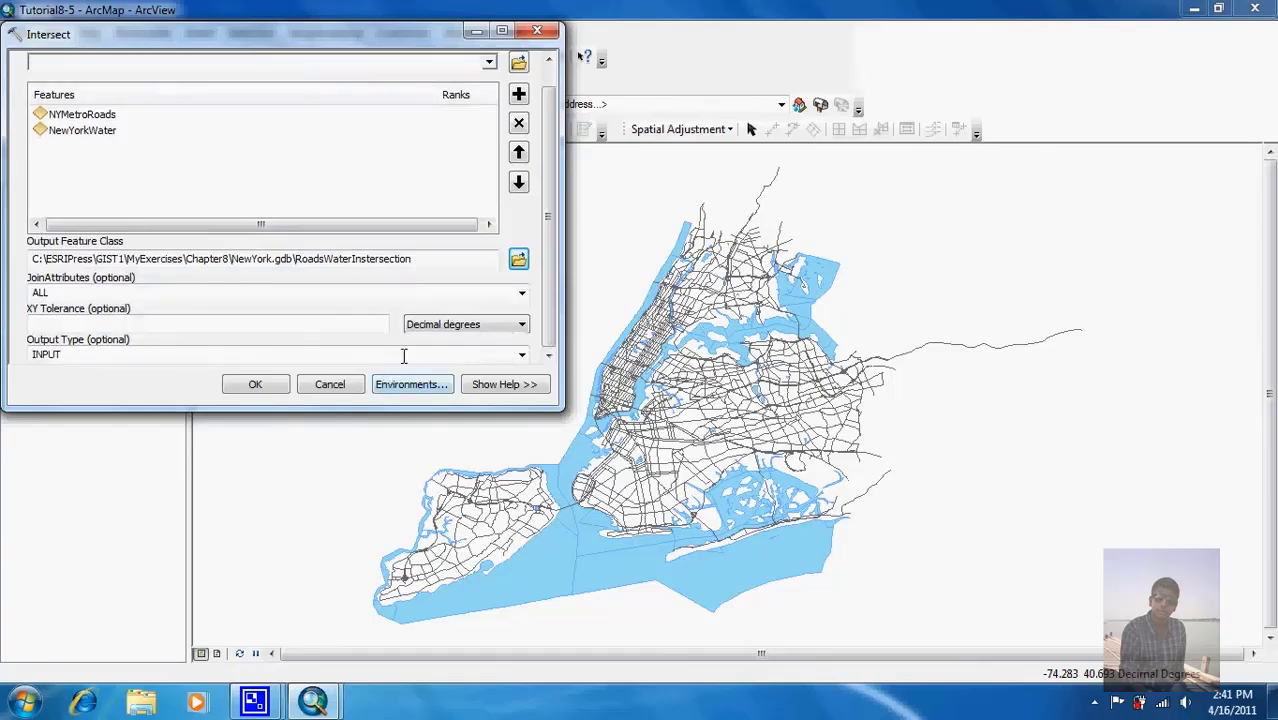
{"action": "left_click", "coordinate": [521, 357]}
{"action": "left_click", "coordinate": [467, 383]}
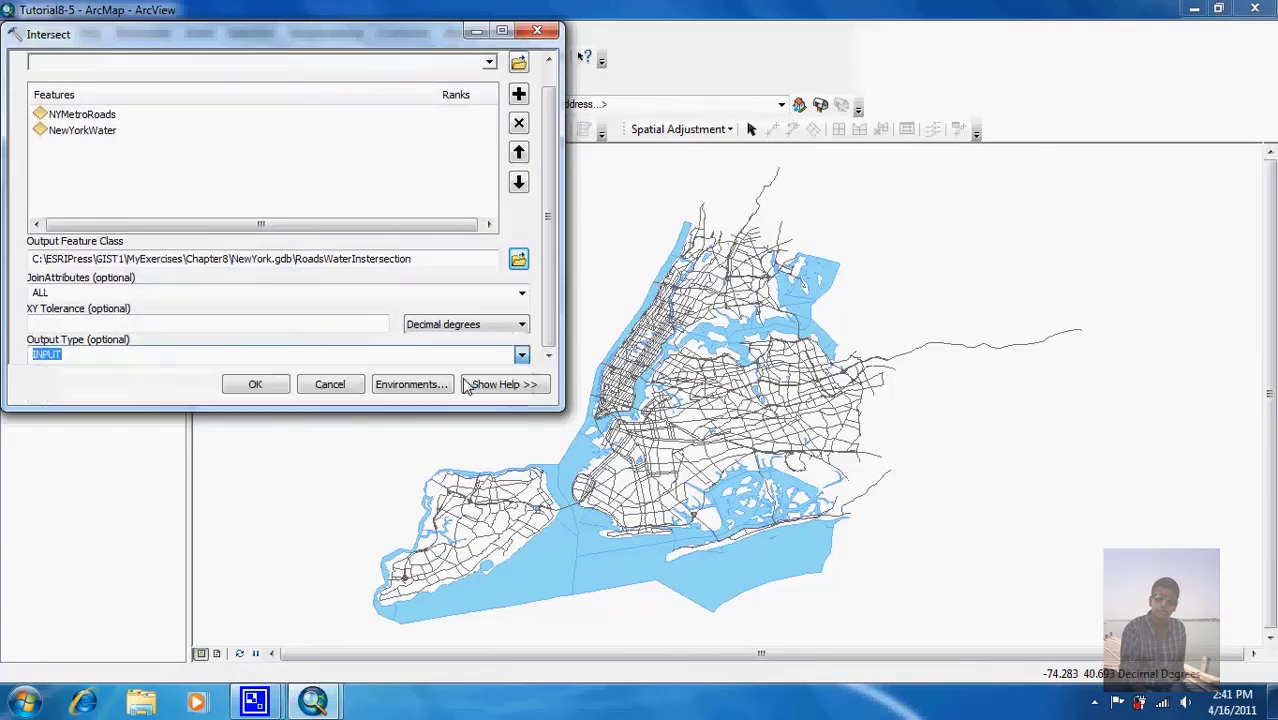
{"action": "left_click", "coordinate": [521, 356]}
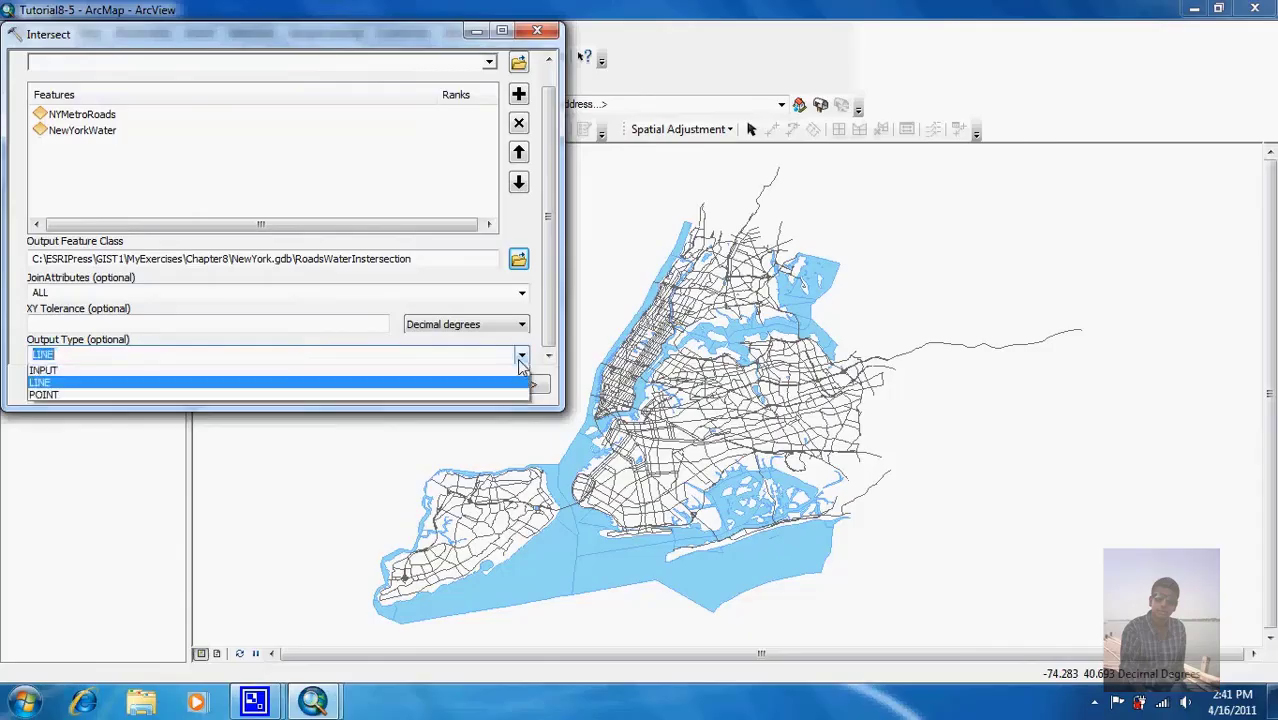
{"action": "left_click", "coordinate": [505, 385]}
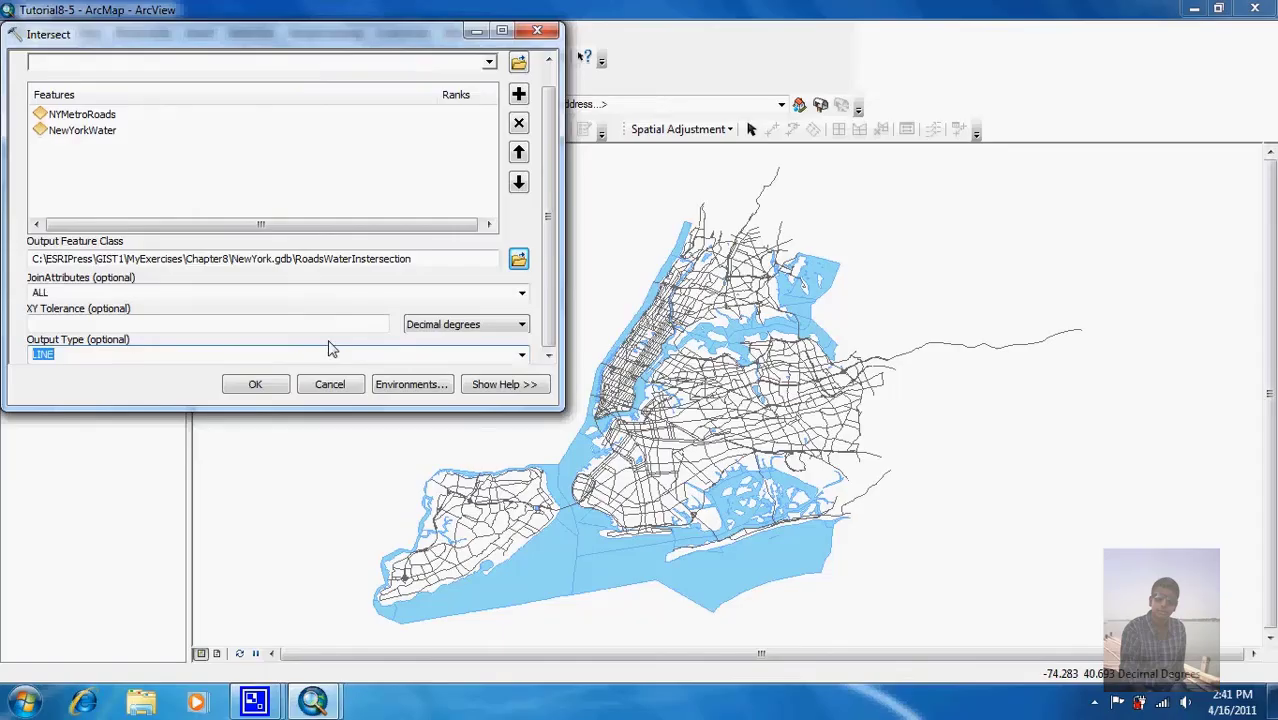
Step: Run Intersect on NYMetroRoads and NewYorkWater to create RoadsWaterIntersection
{"action": "left_click", "coordinate": [256, 386]}
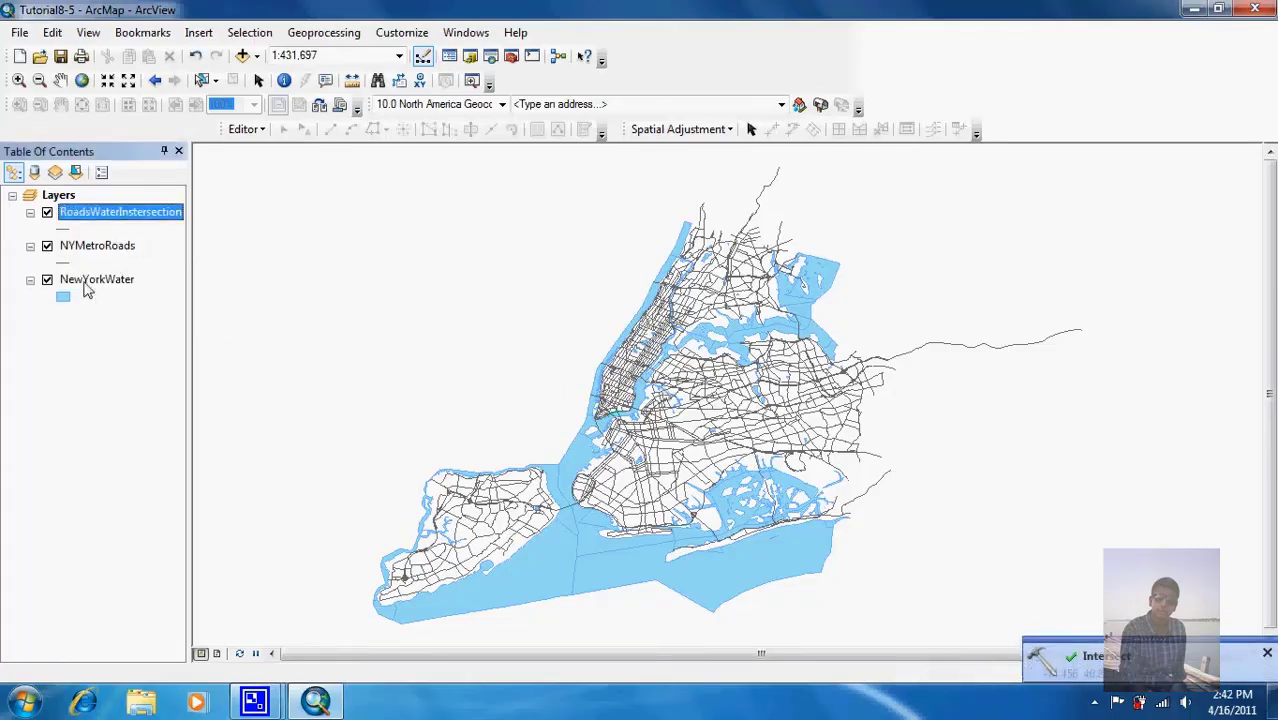
Step: Draw RoadsWaterIntersection as black lines of width 2
{"action": "left_click", "coordinate": [66, 230]}
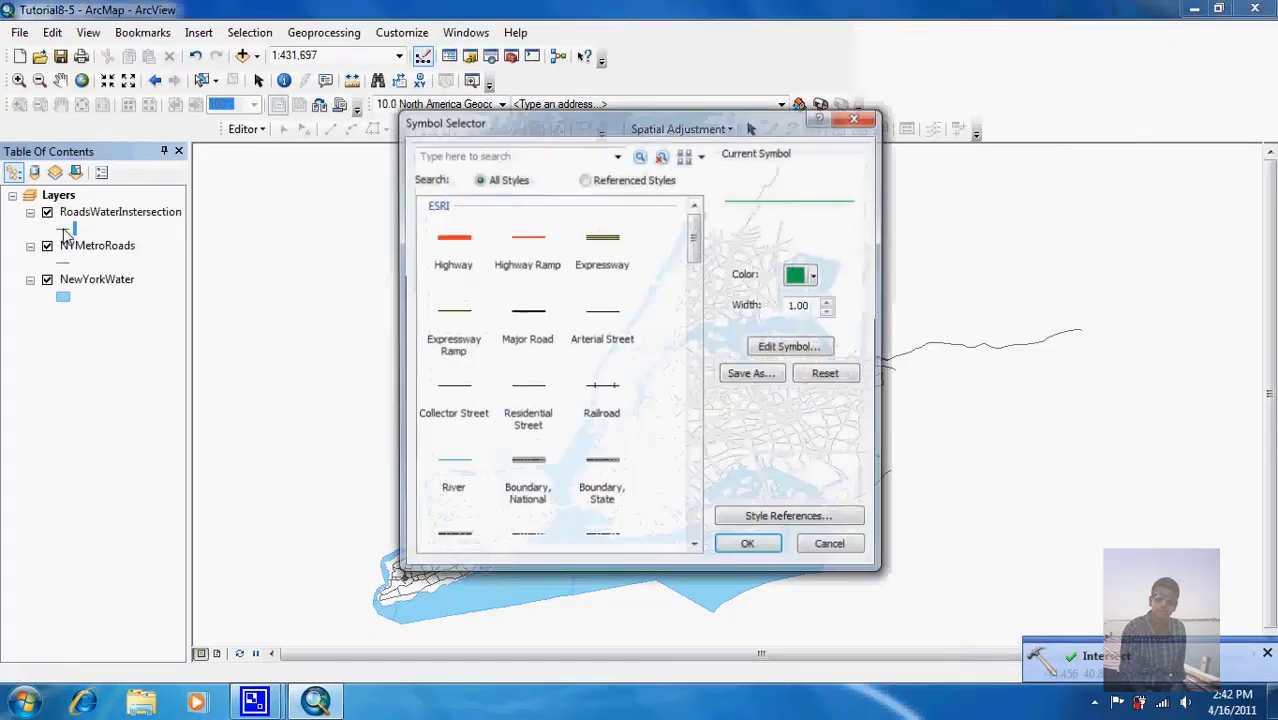
{"action": "left_click", "coordinate": [806, 275]}
{"action": "left_click", "coordinate": [793, 477]}
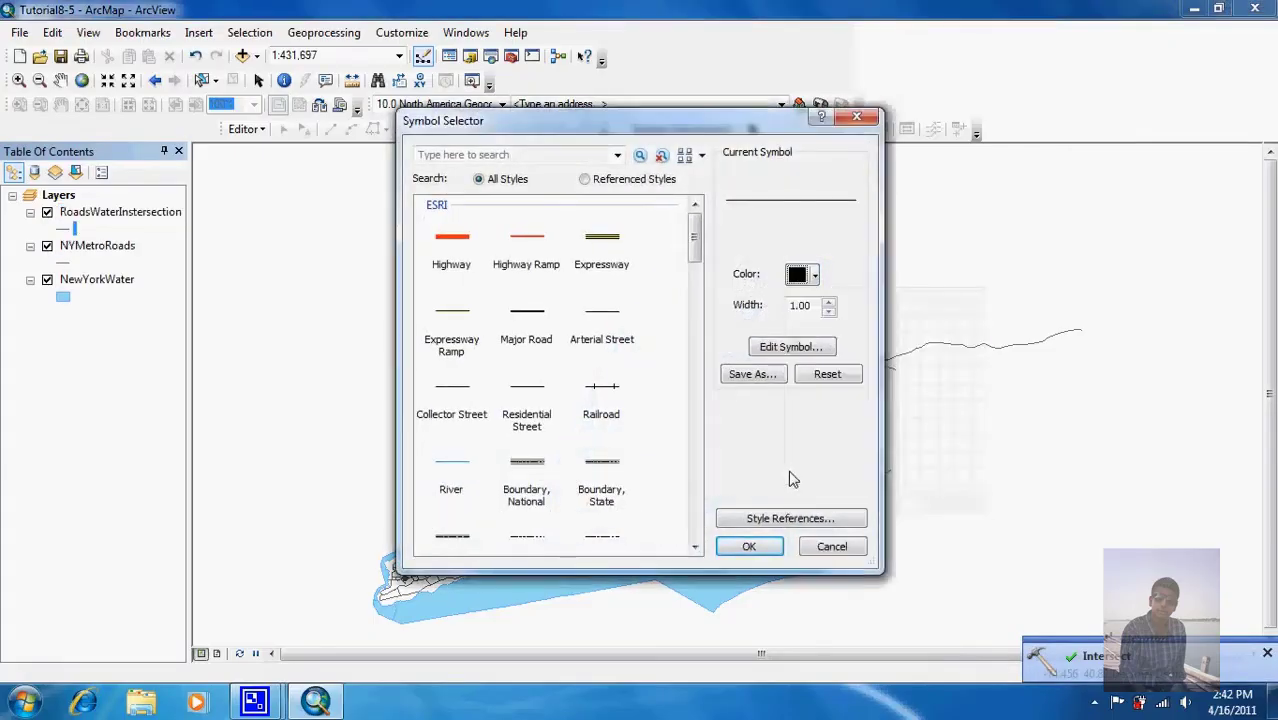
{"action": "left_click", "coordinate": [828, 300]}
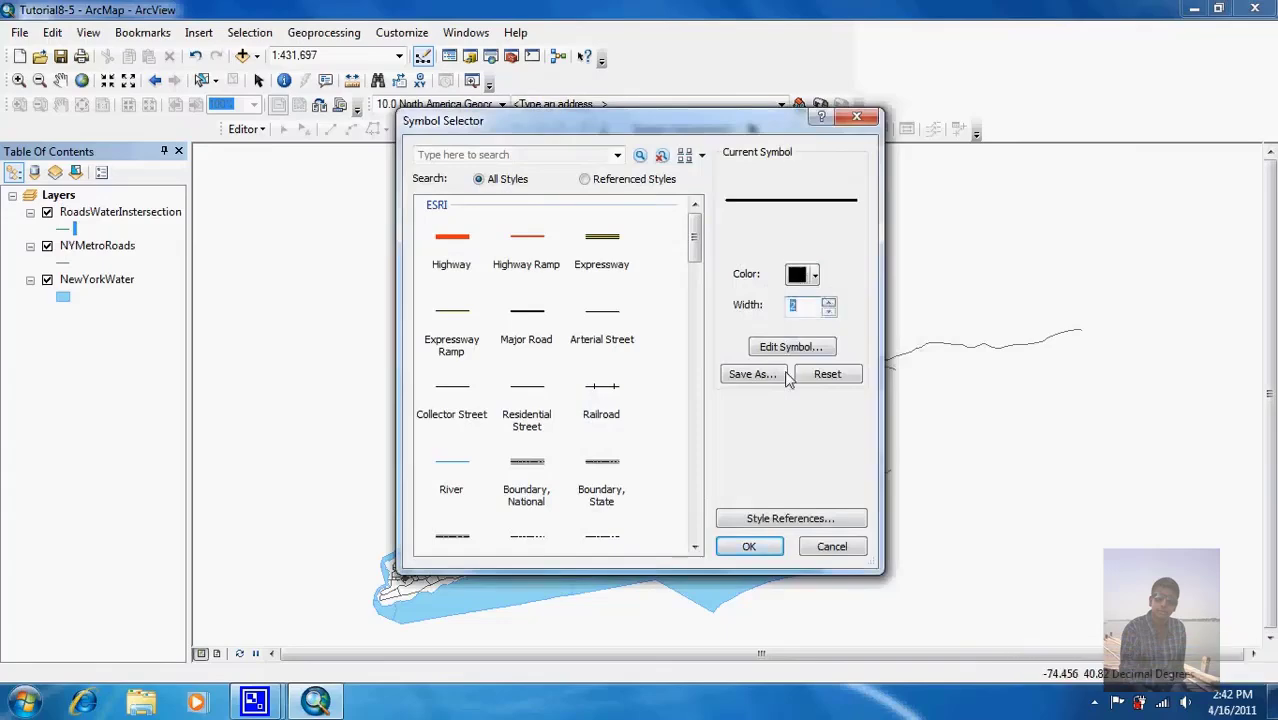
{"action": "left_click", "coordinate": [750, 545]}
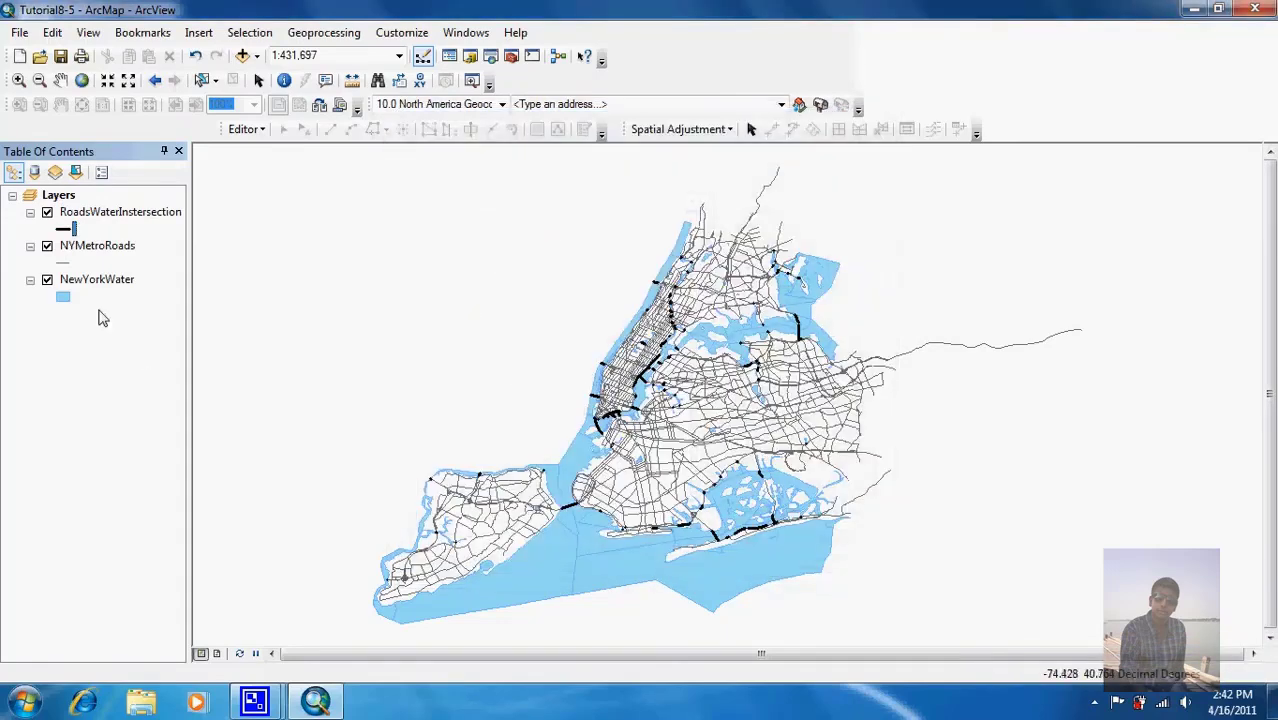
Step: Hide NYMetroRoads, inspect the southeast shoreline crossings, then return to full extent
{"action": "left_click", "coordinate": [47, 248]}
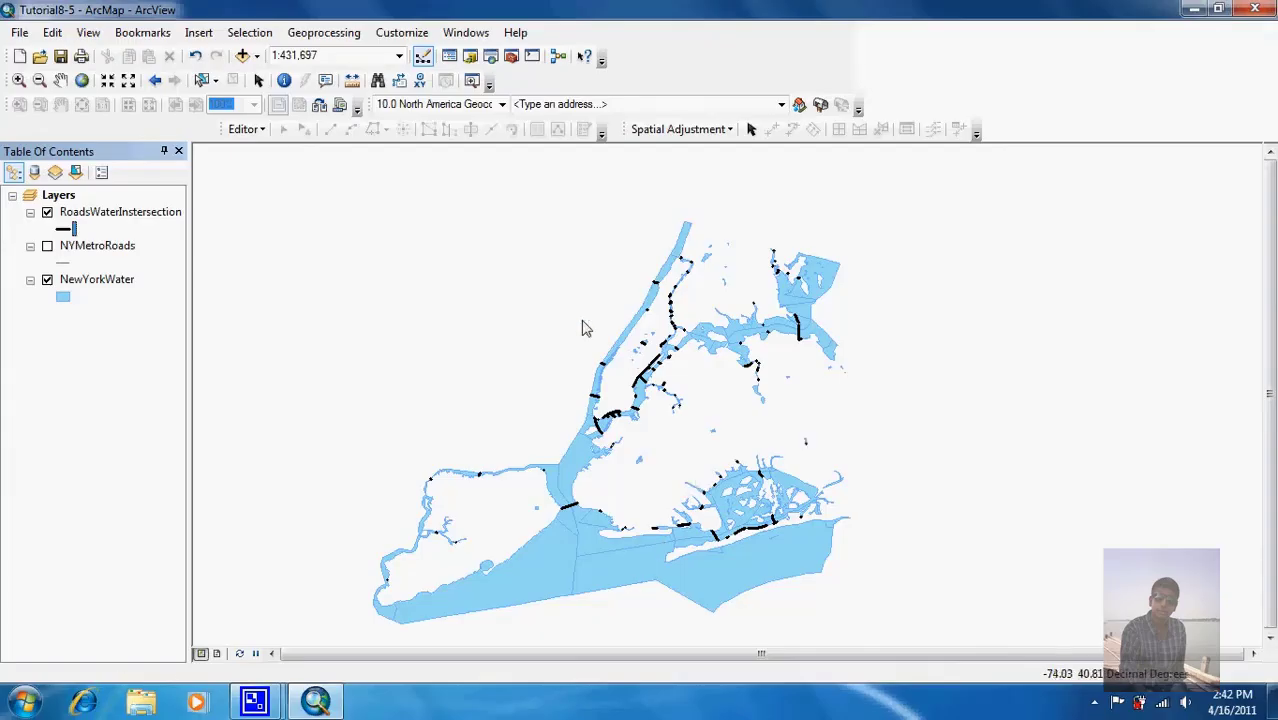
{"action": "left_click", "coordinate": [18, 82]}
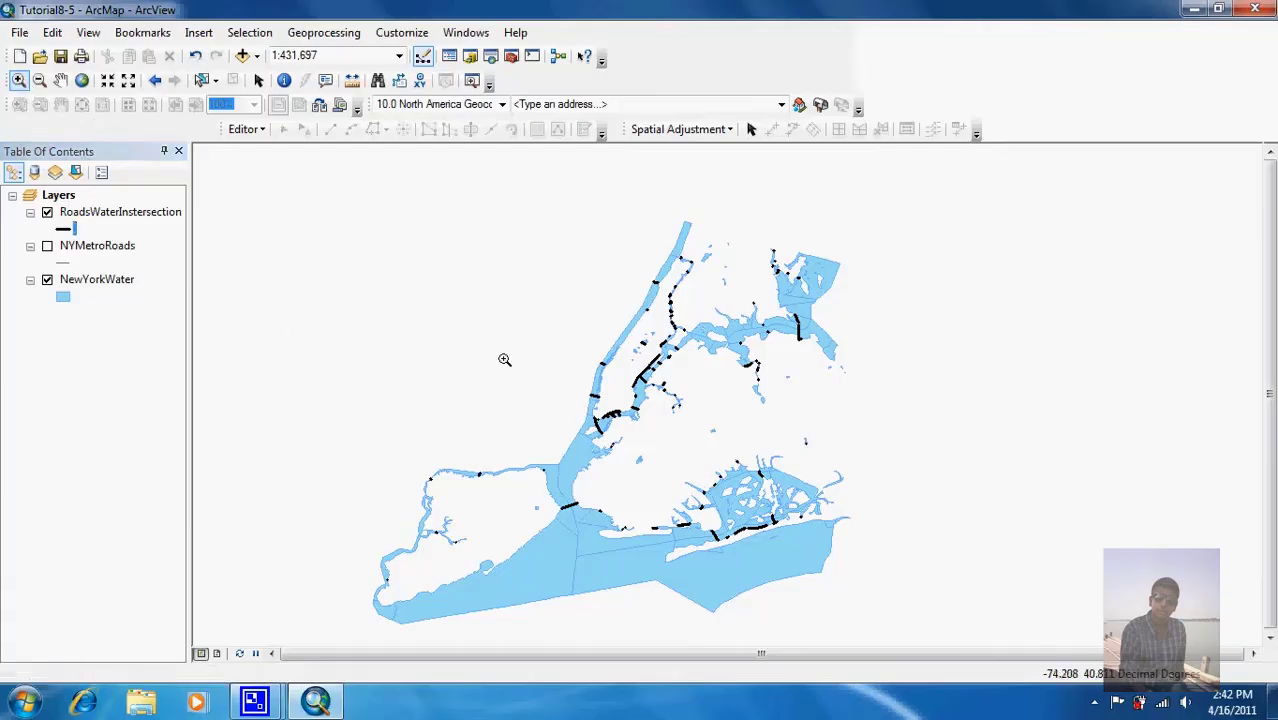
{"action": "left_click_drag", "start_coordinate": [658, 477], "coordinate": [841, 576]}
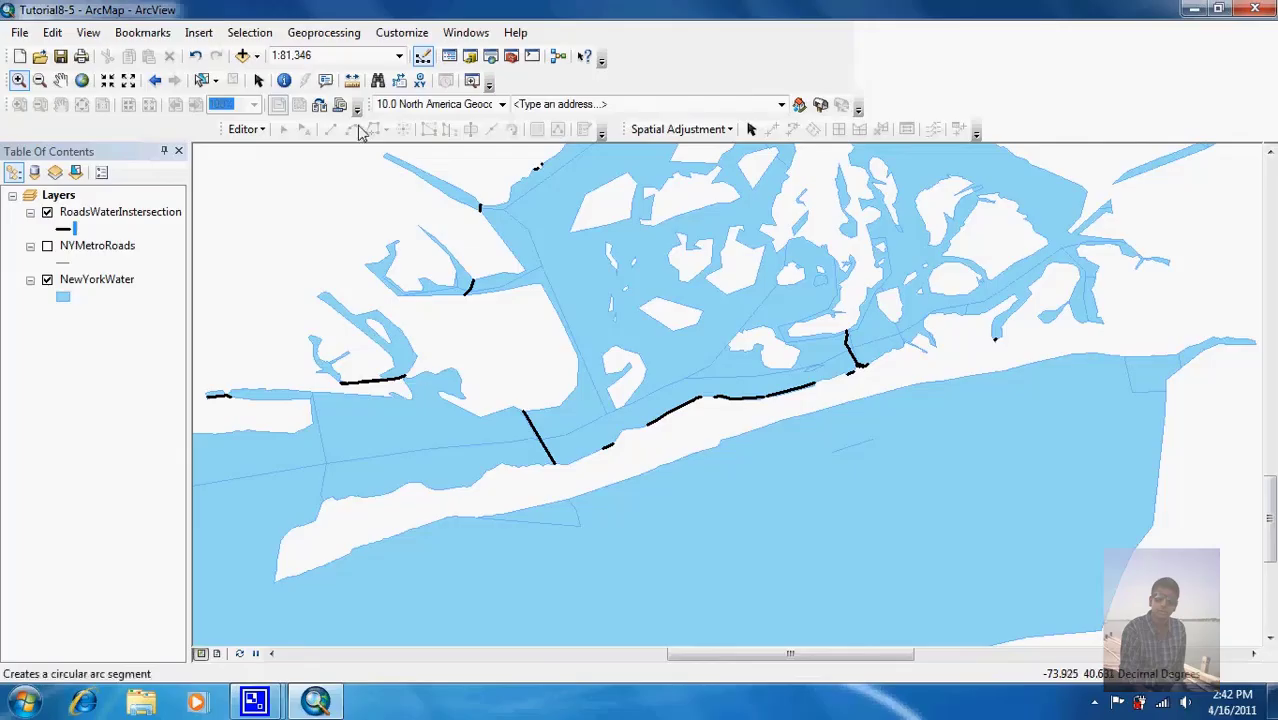
{"action": "left_click", "coordinate": [82, 80]}
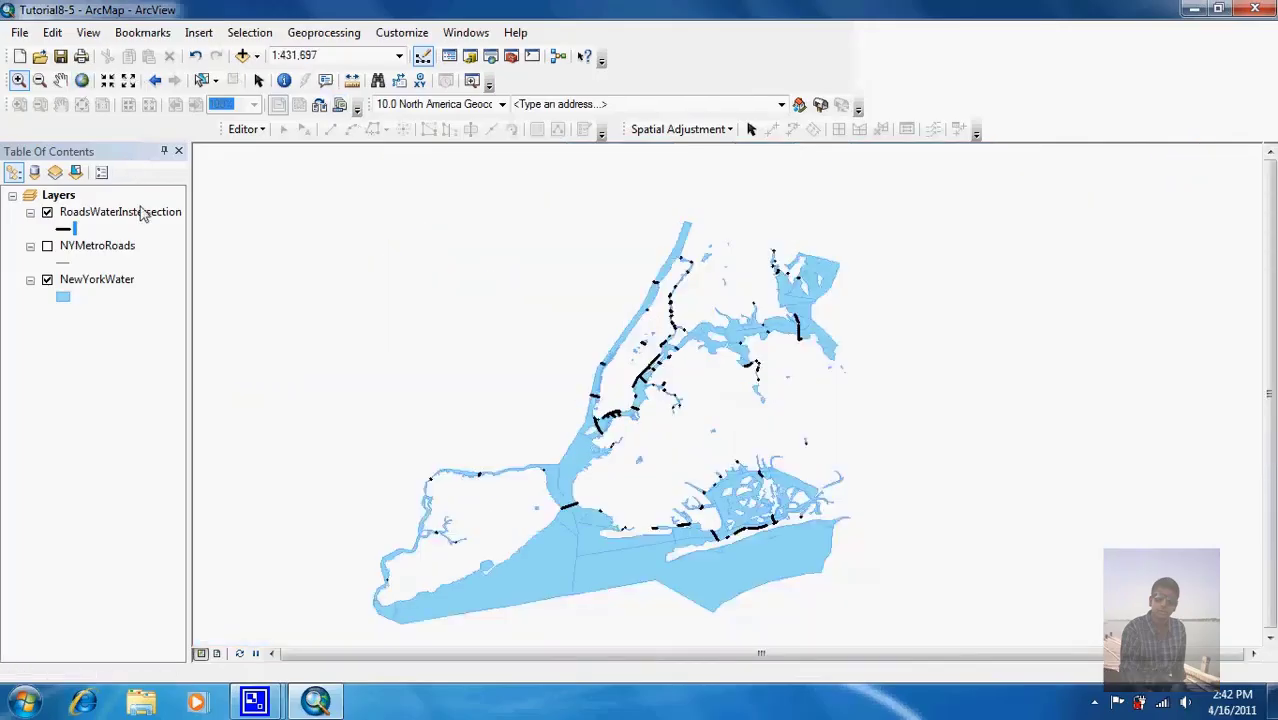
{"action": "right_click", "coordinate": [100, 215]}
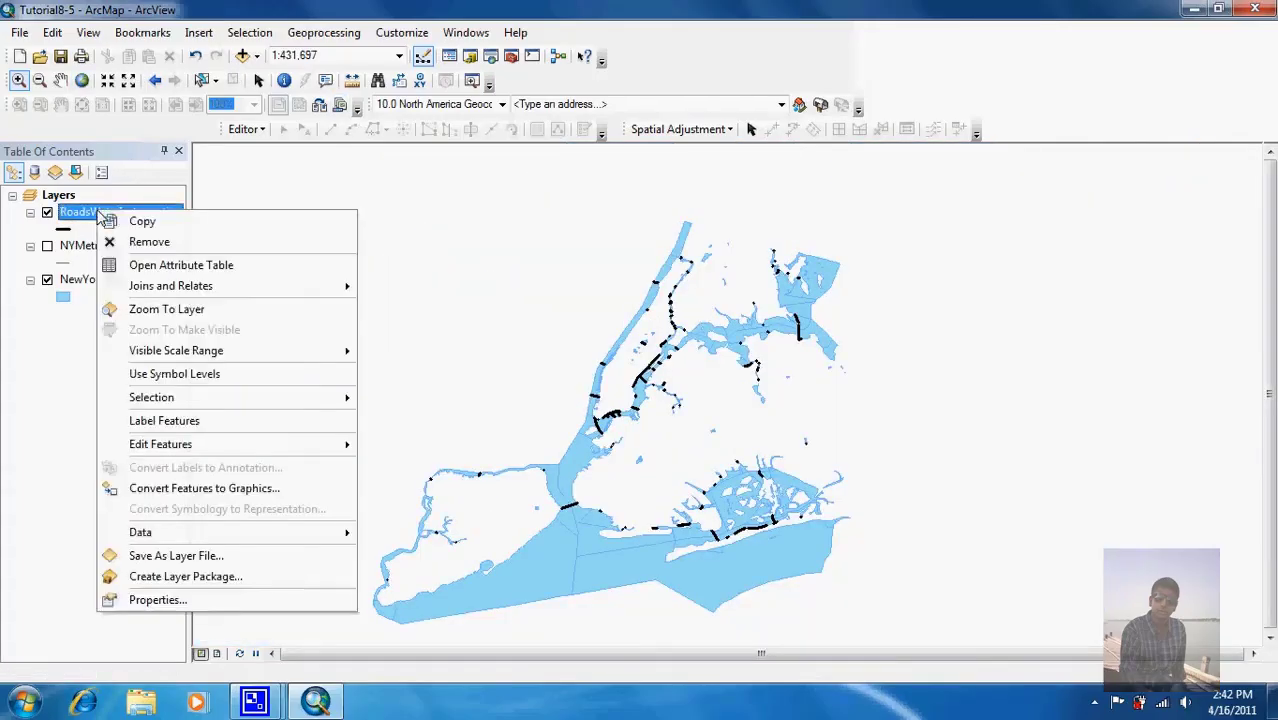
{"action": "left_click", "coordinate": [165, 265]}
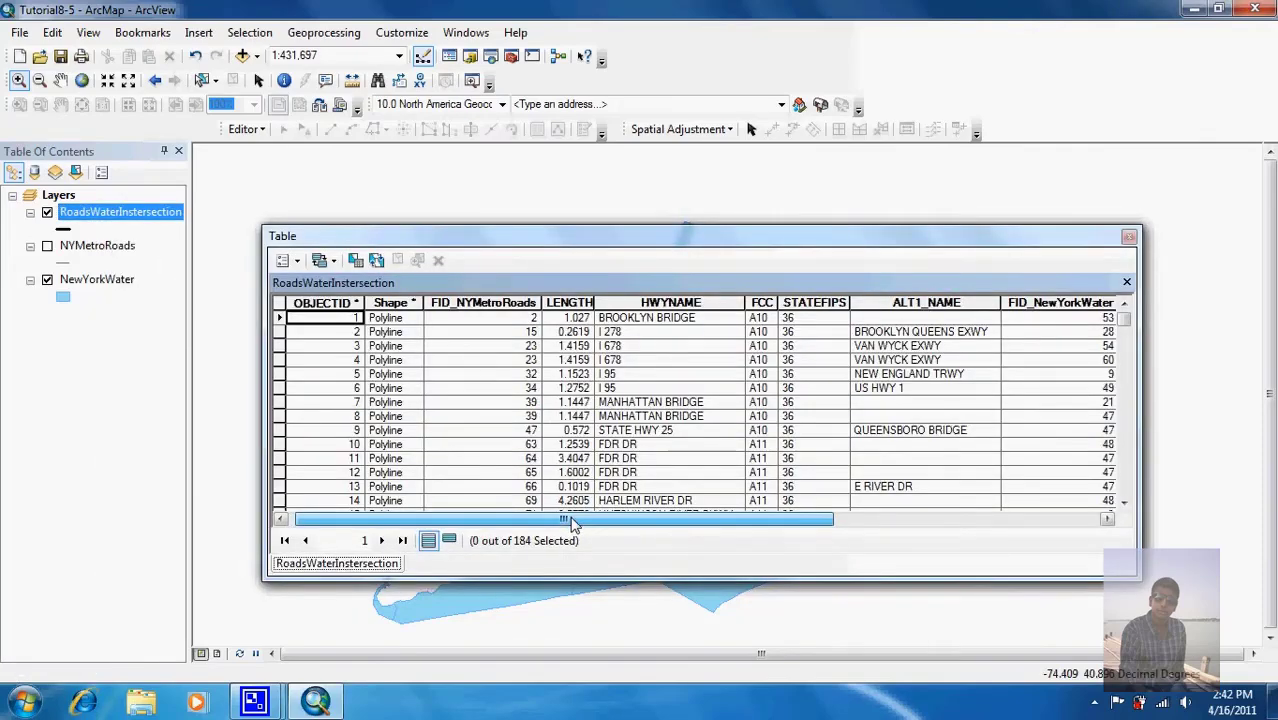
{"action": "left_click_drag", "start_coordinate": [595, 519], "coordinate": [806, 518]}
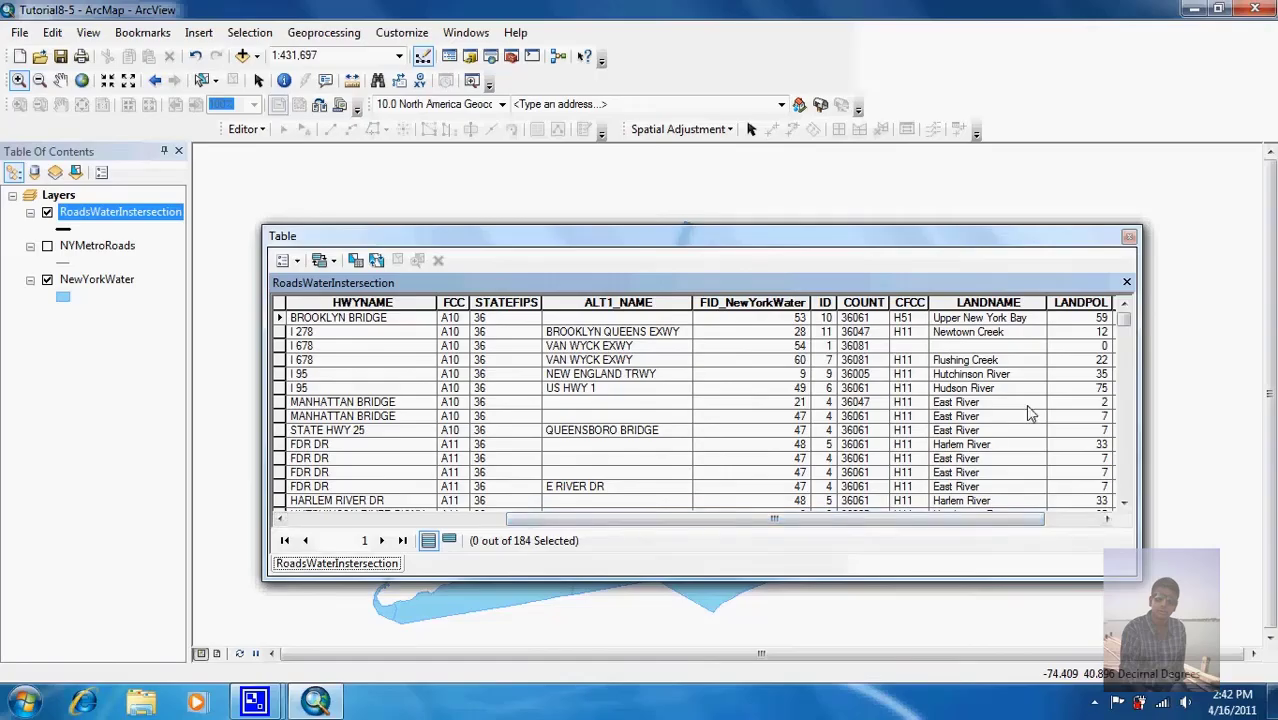
{"action": "left_click", "coordinate": [1131, 237]}
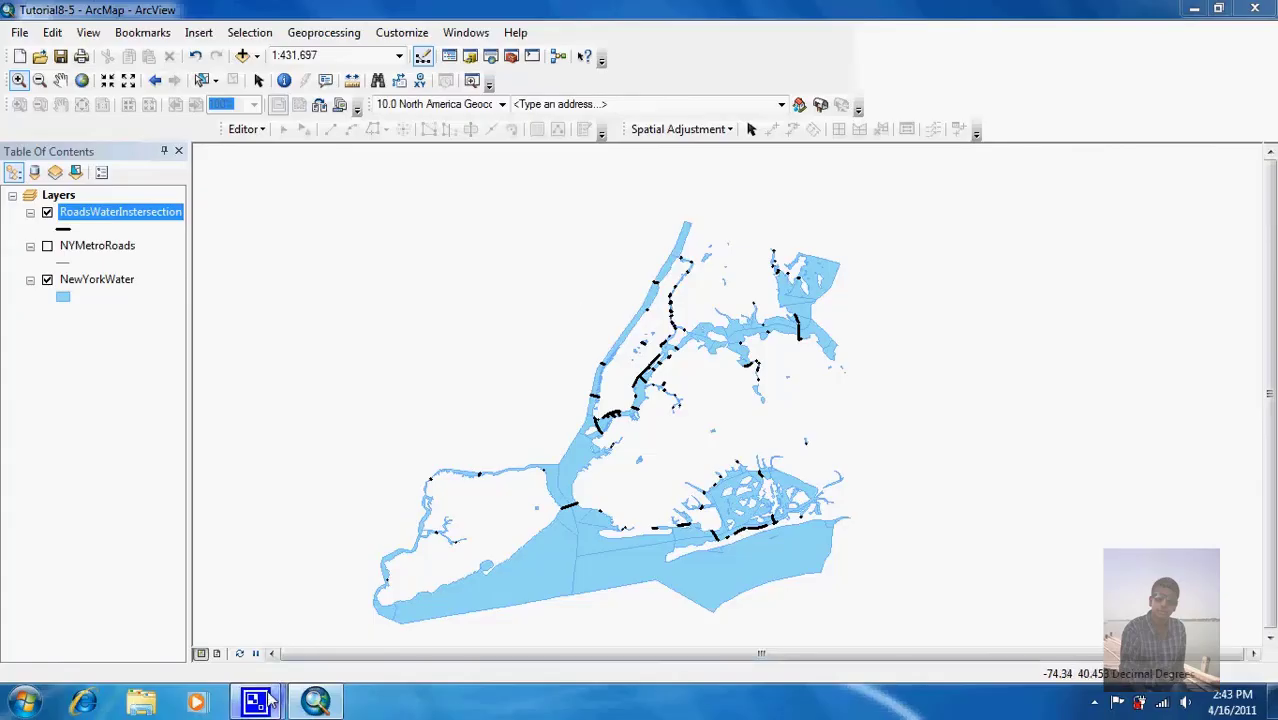
Step: Stop the CamStudio screen recording, leaving ArcMap with an empty untitled map
{"action": "mouse_move", "coordinate": [254, 700]}
{"action": "left_click", "coordinate": [195, 590]}
{"action": "left_click", "coordinate": [262, 248]}
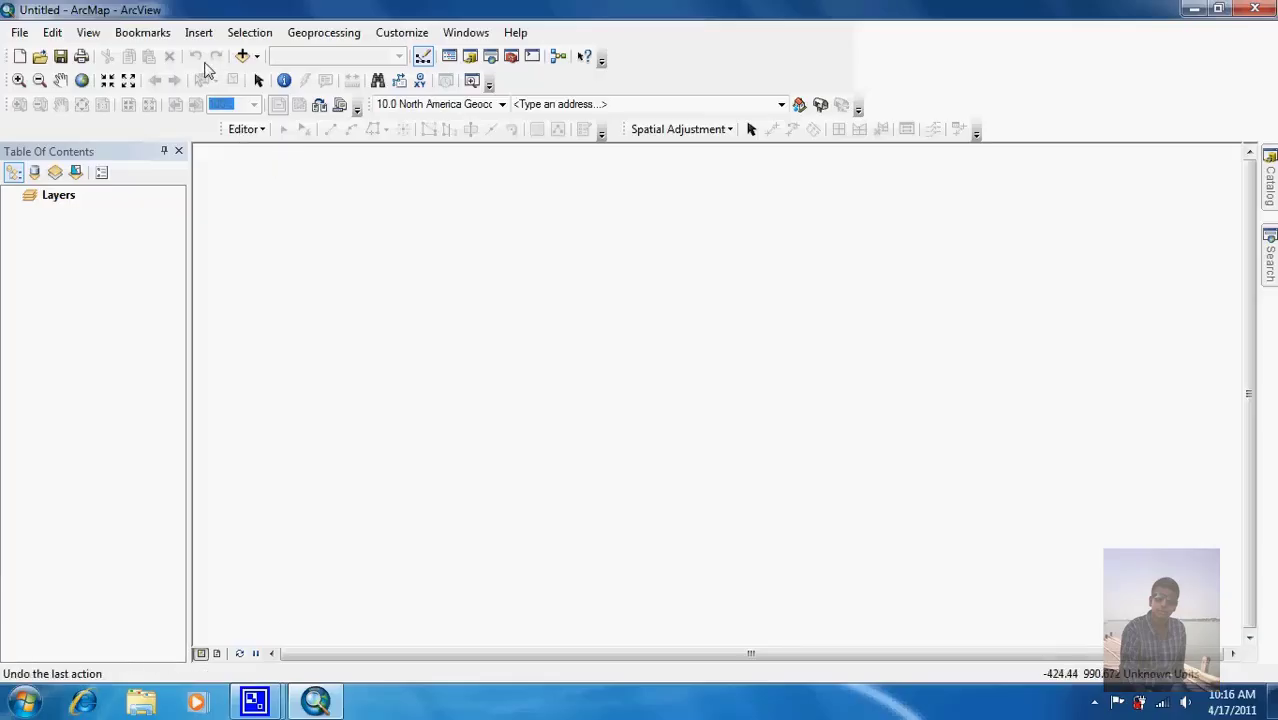
Step: Open the saved Tutorial8-6 map from the Maps folder
{"action": "left_click", "coordinate": [39, 56]}
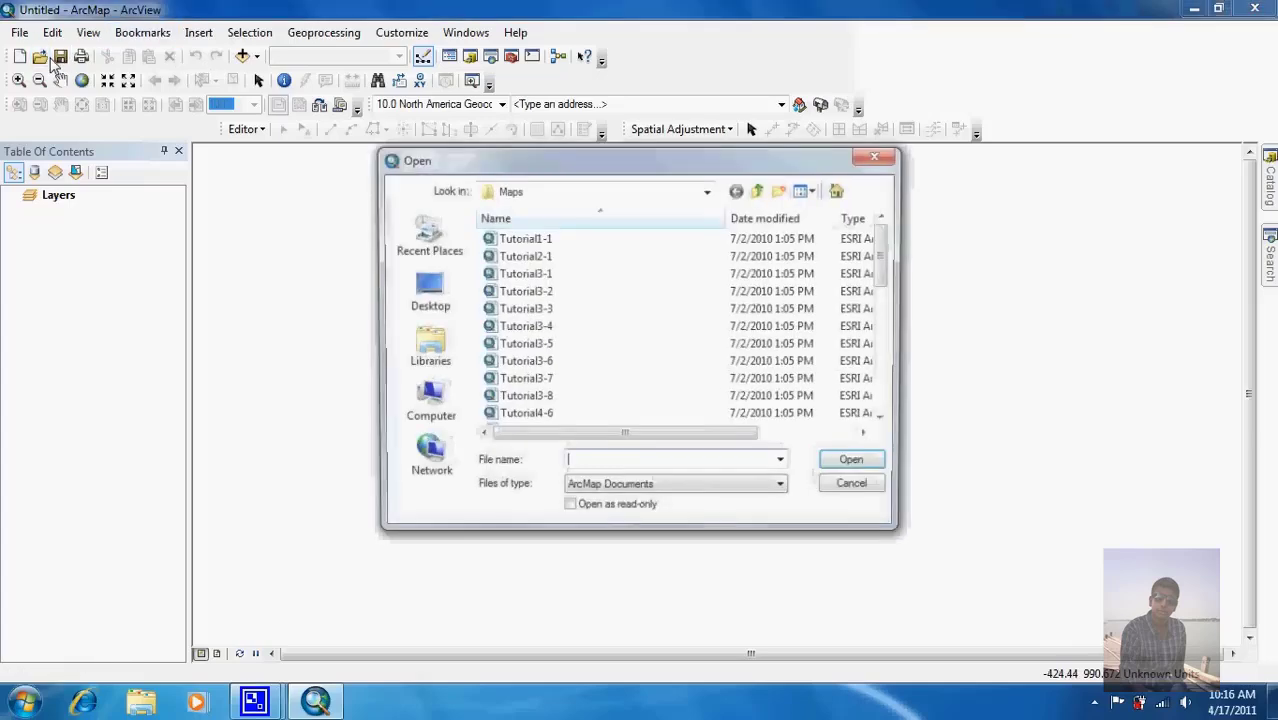
{"action": "scroll", "coordinate": [884, 360], "scroll_direction": "down", "scroll_amount": 5}
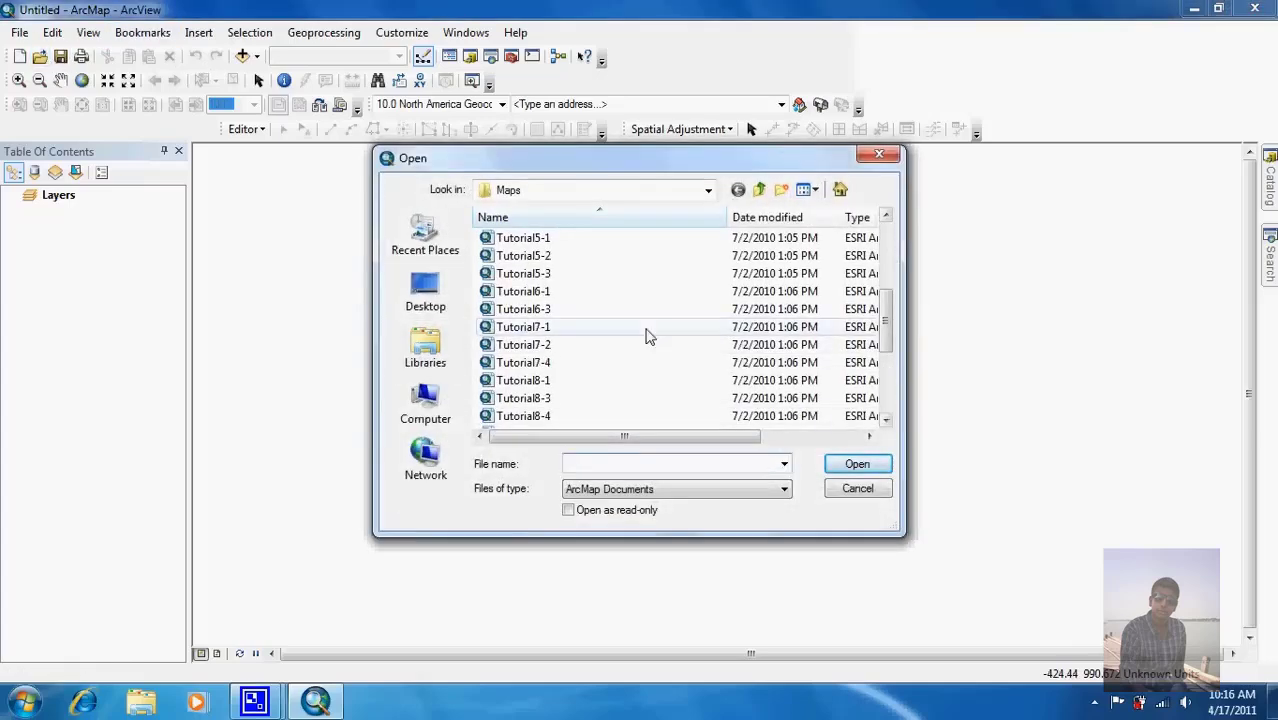
{"action": "left_click", "coordinate": [893, 393]}
{"action": "double_click", "coordinate": [553, 276]}
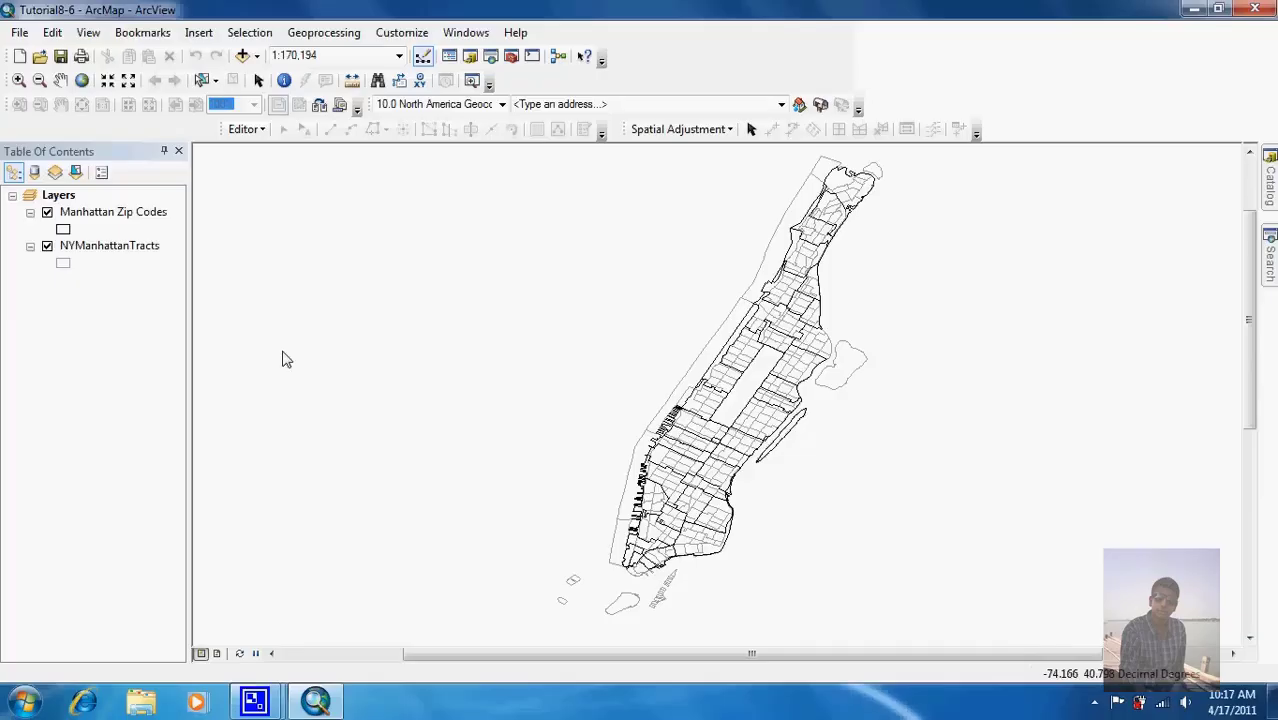
Step: Start the Union tool with Manhattan Zip Codes and NYManhattanTracts as input features
{"action": "left_click", "coordinate": [320, 36]}
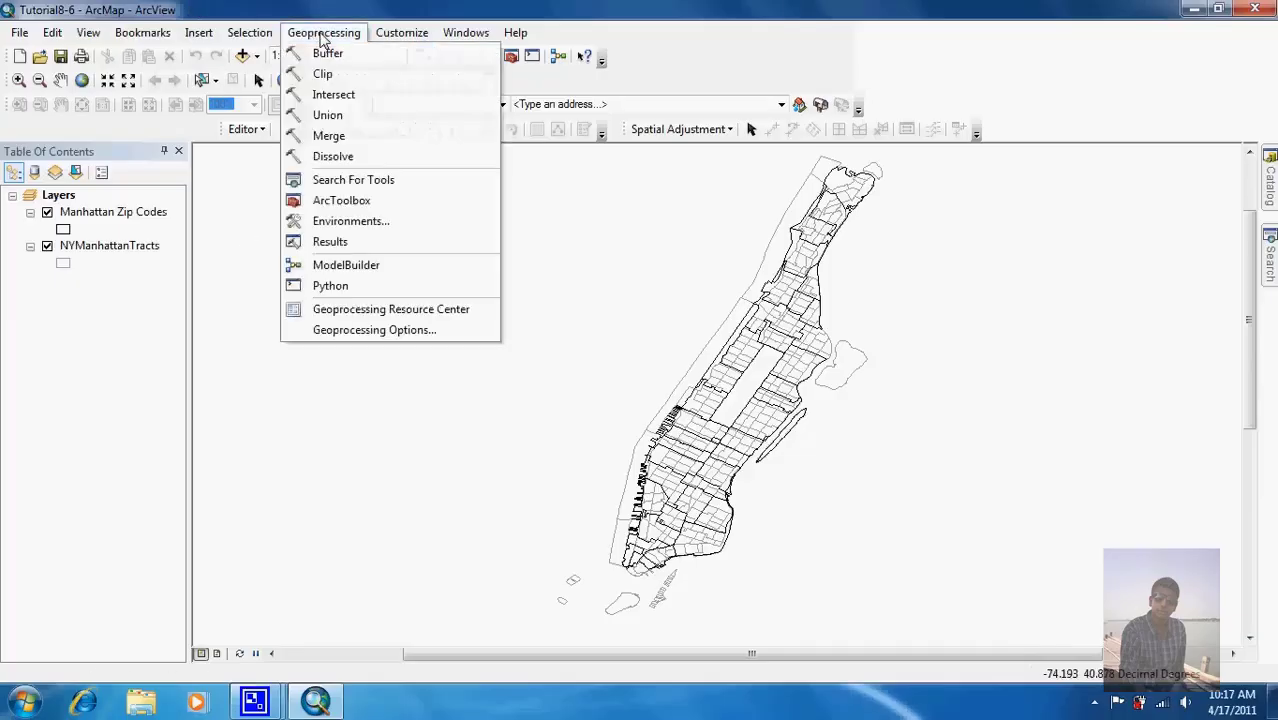
{"action": "left_click", "coordinate": [331, 114]}
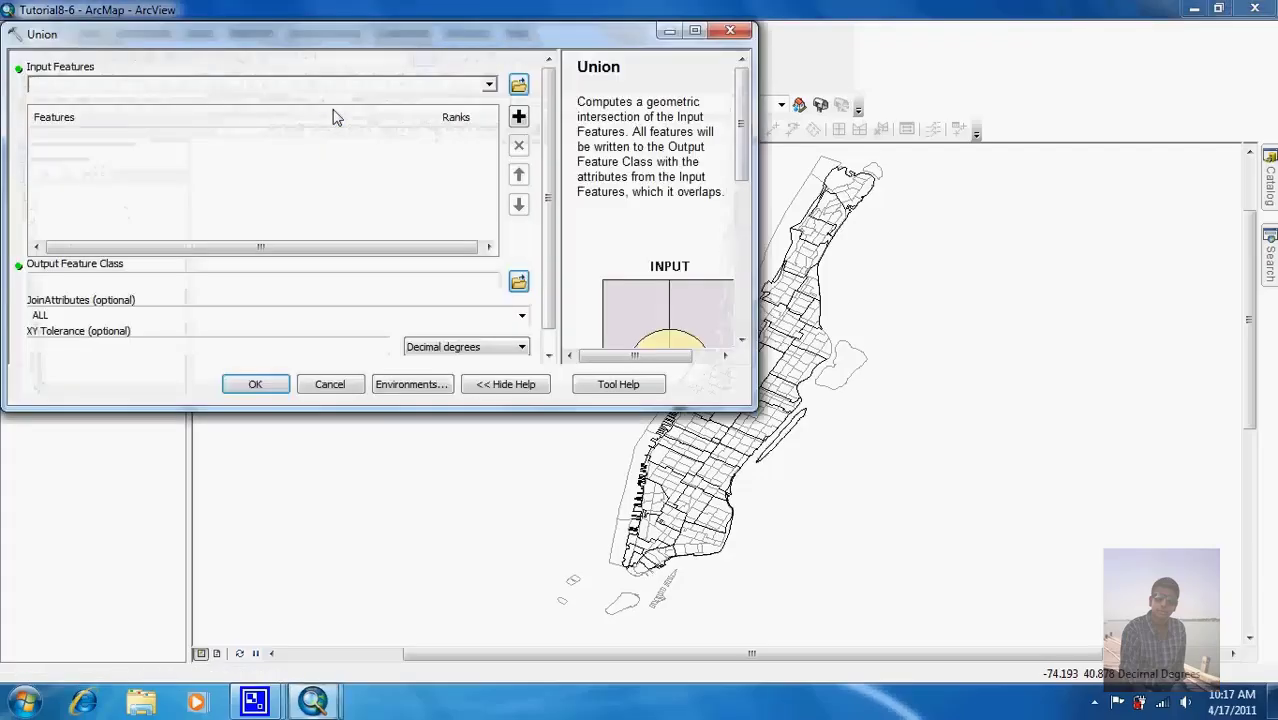
{"action": "left_click", "coordinate": [490, 88]}
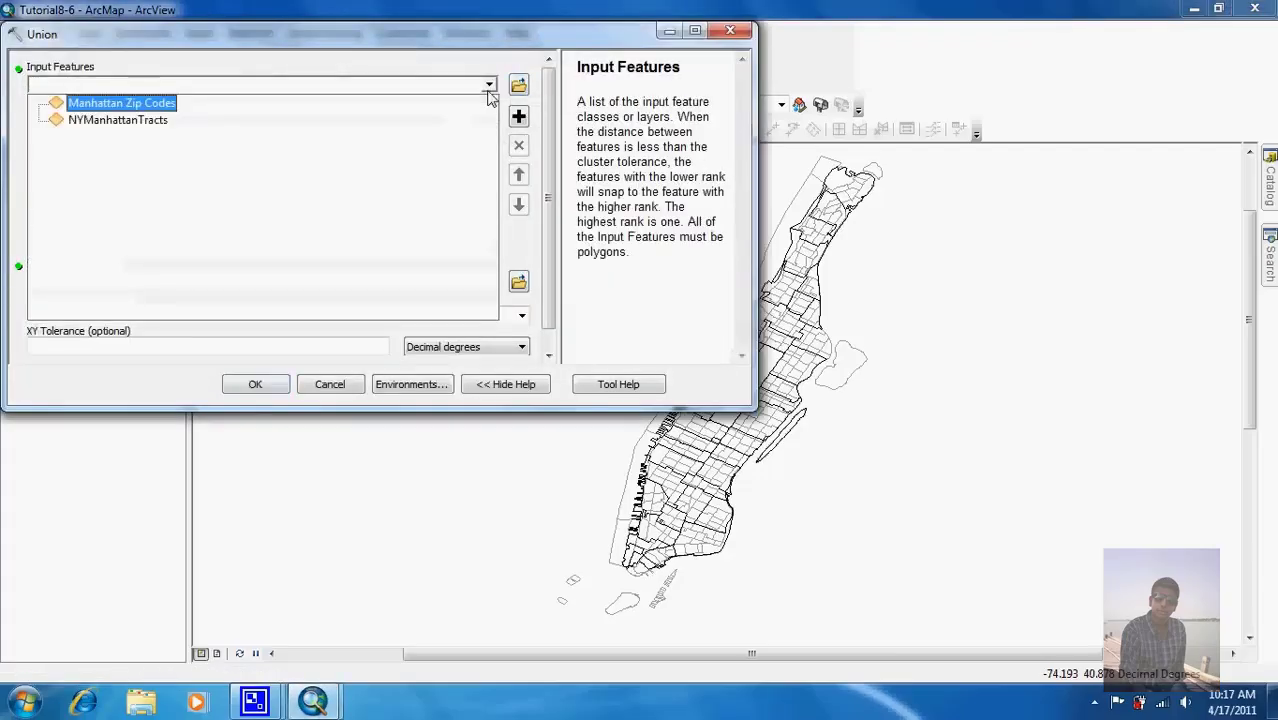
{"action": "left_click", "coordinate": [360, 105]}
{"action": "left_click", "coordinate": [490, 88]}
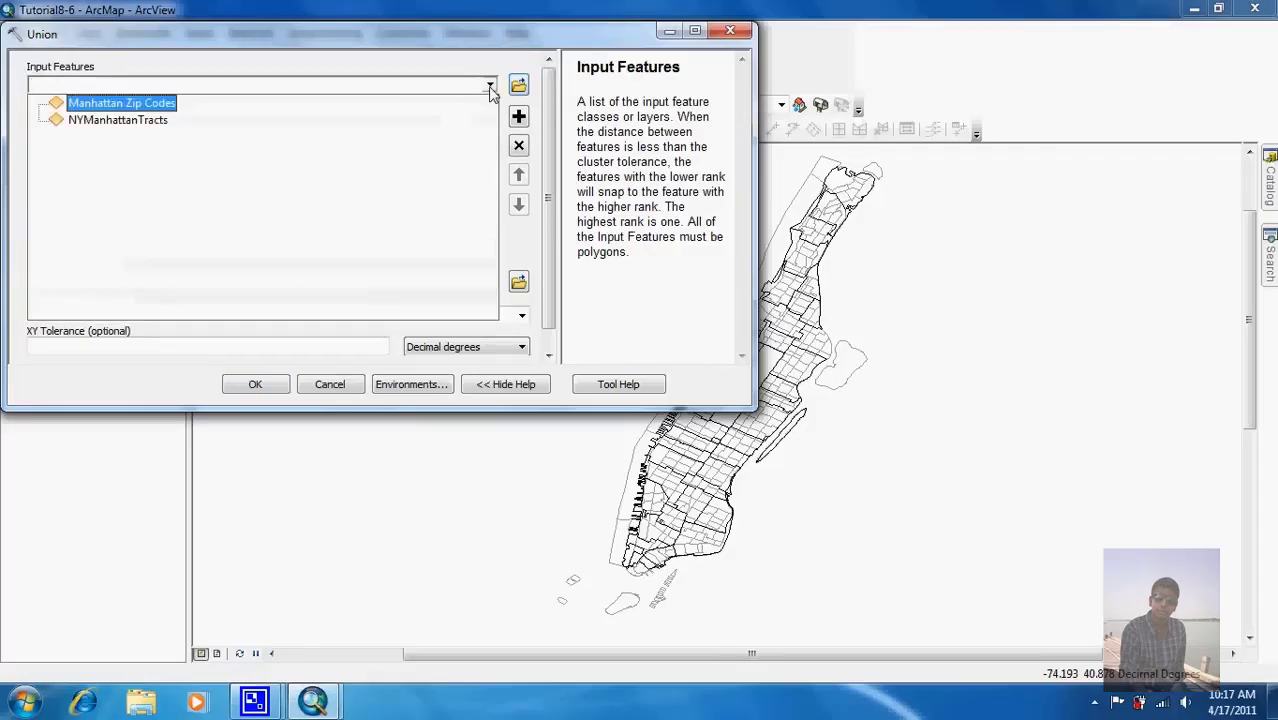
{"action": "left_click", "coordinate": [389, 120]}
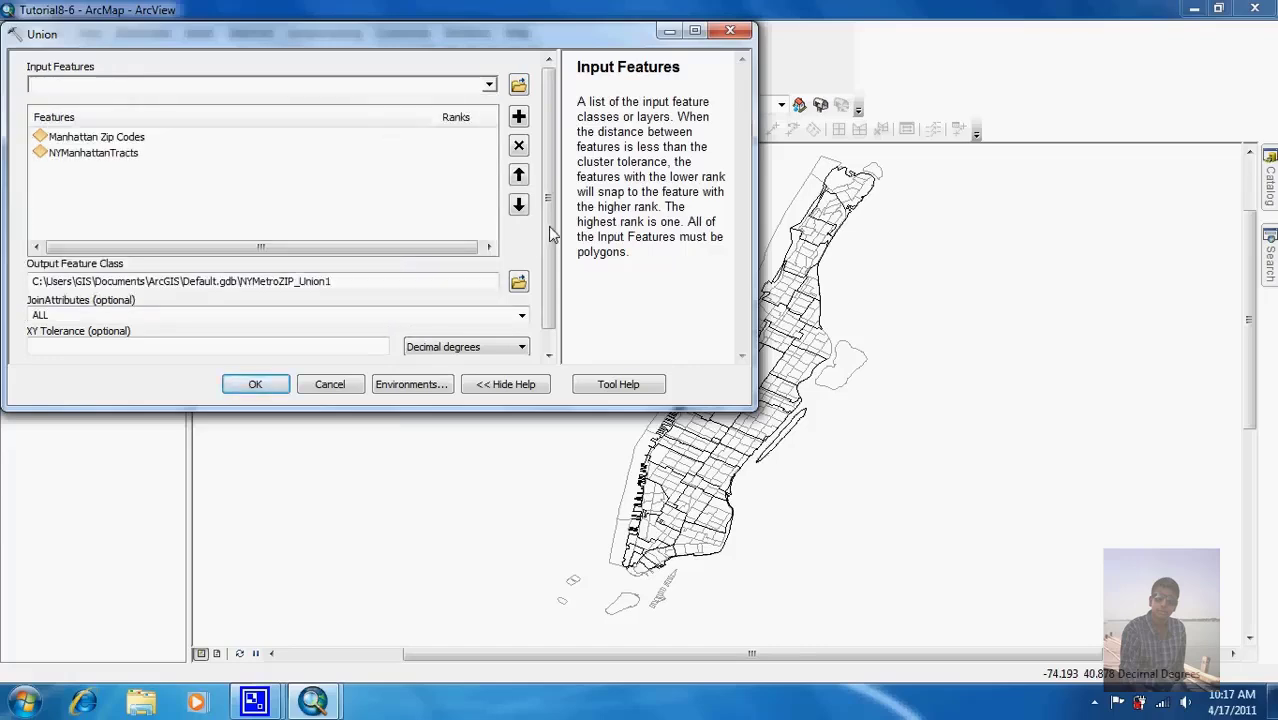
{"action": "left_click_drag", "start_coordinate": [548, 226], "coordinate": [548, 244]}
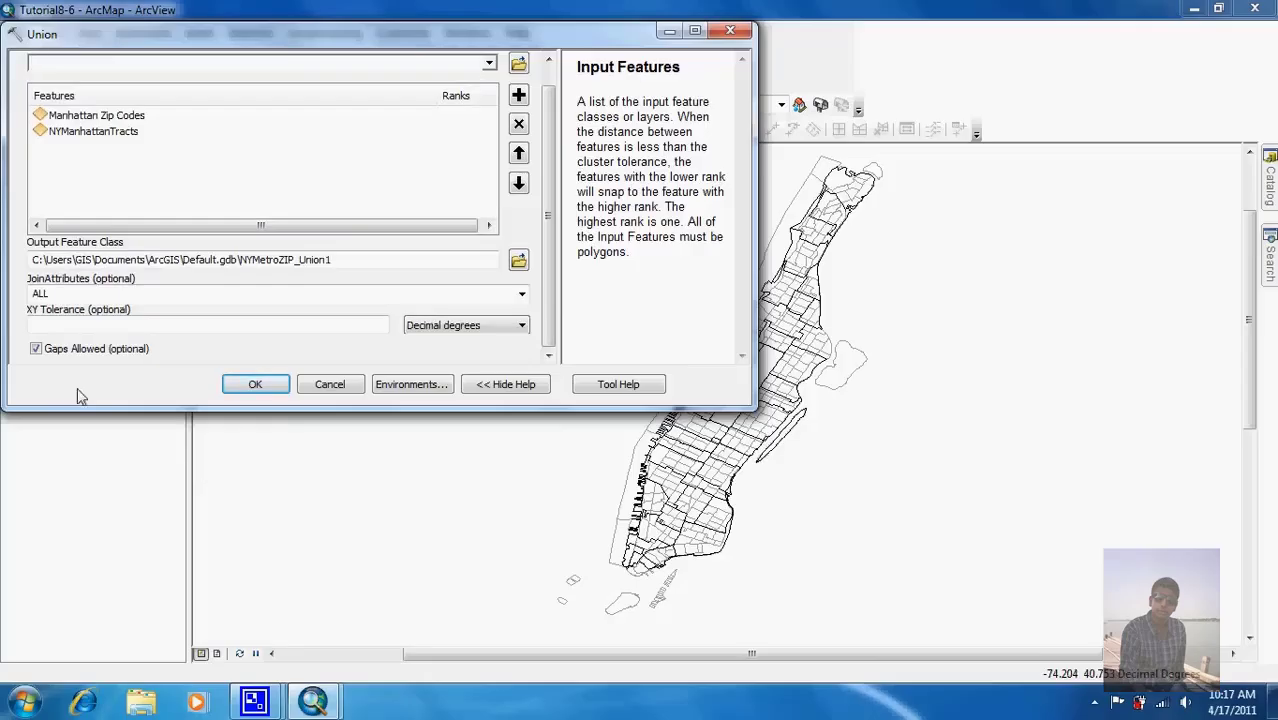
Step: Check the Gaps Allowed and XY Tolerance help, resize the dialog, and turn Gaps Allowed off
{"action": "left_click", "coordinate": [37, 350]}
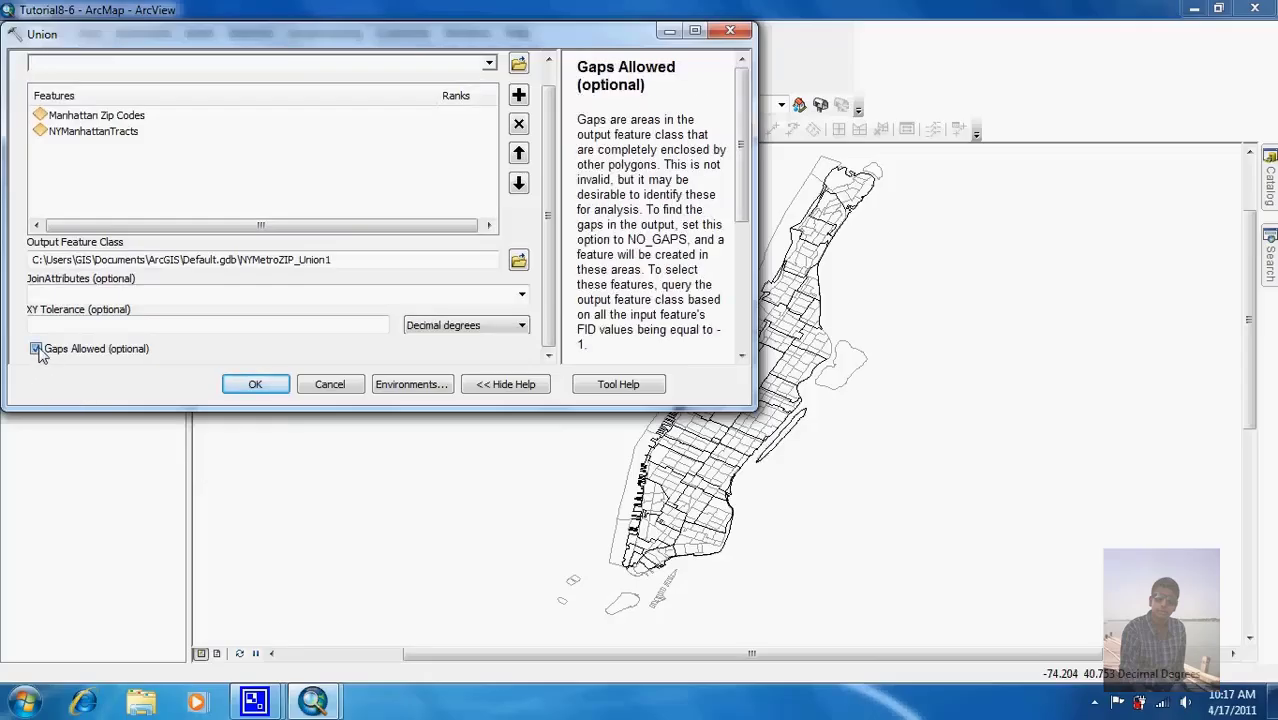
{"action": "left_click", "coordinate": [113, 326]}
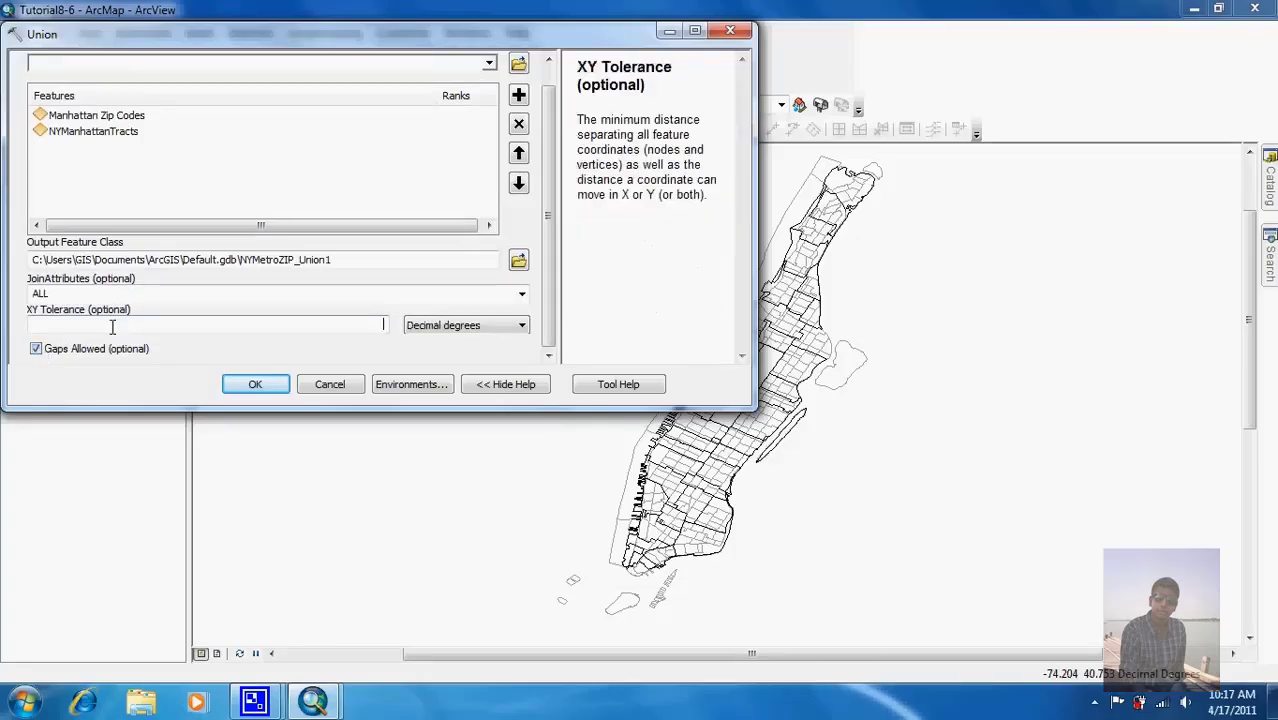
{"action": "left_click", "coordinate": [37, 350]}
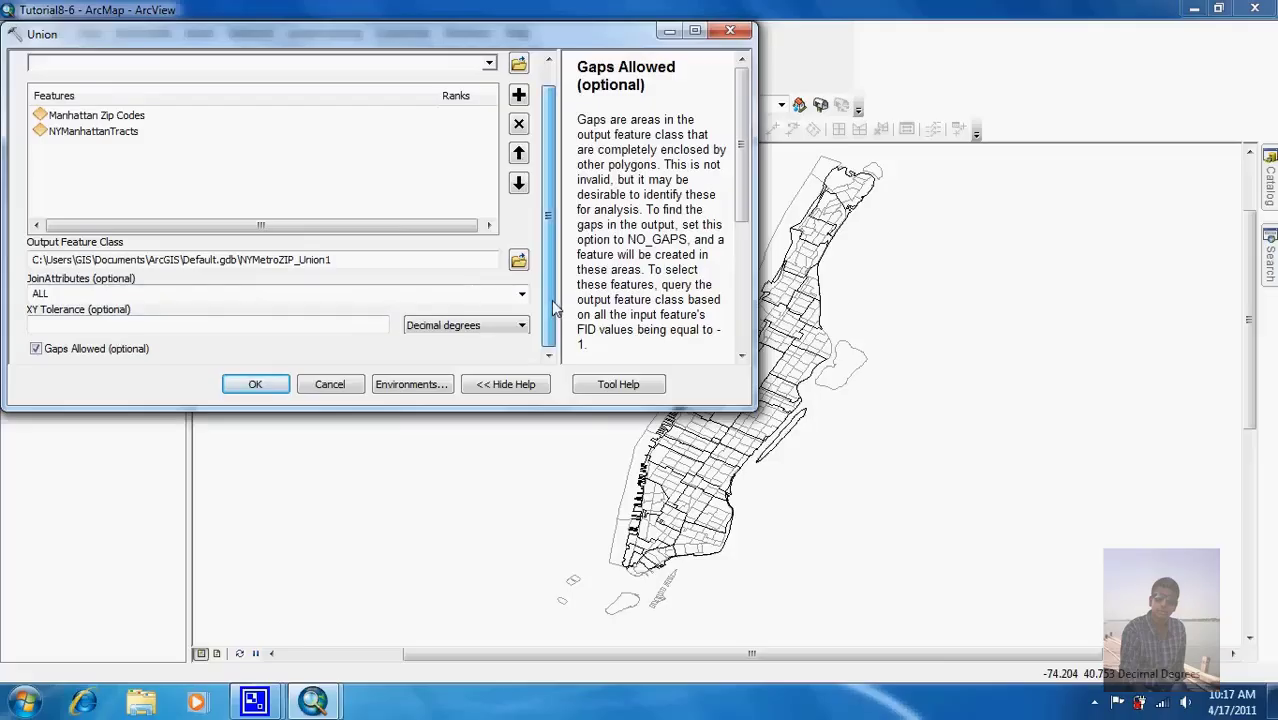
{"action": "left_click", "coordinate": [36, 350]}
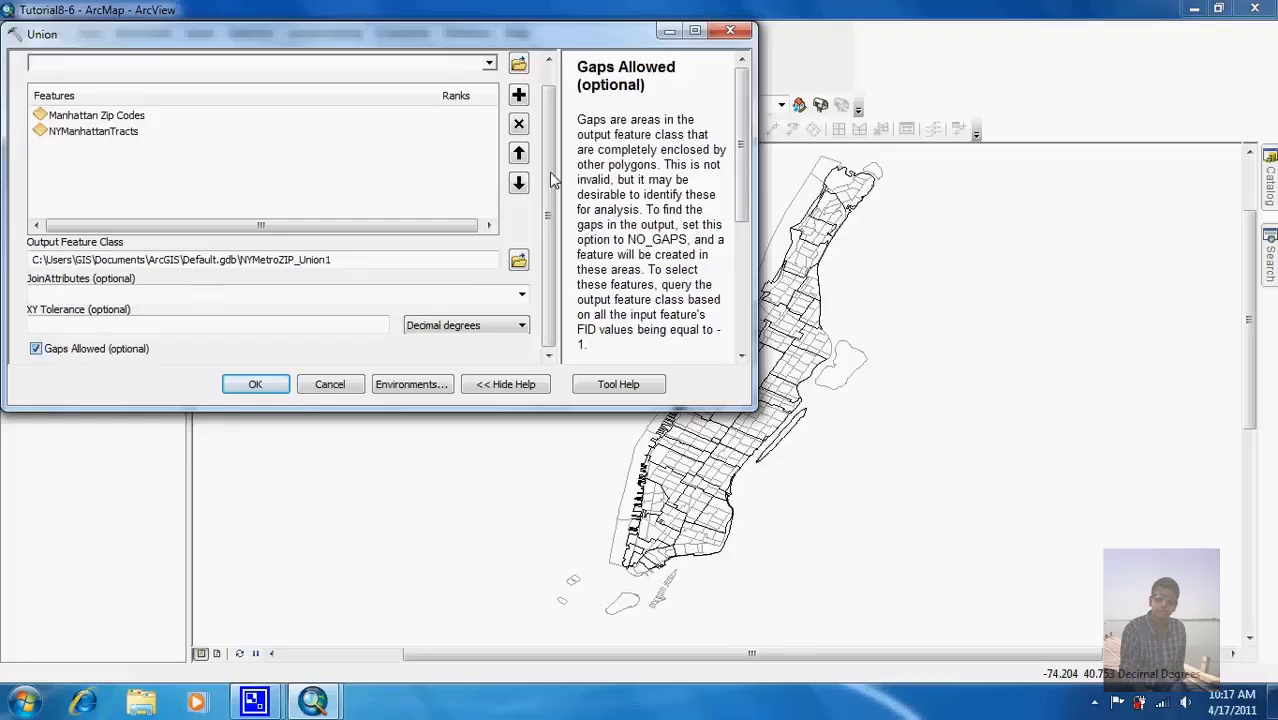
{"action": "left_click_drag", "start_coordinate": [436, 23], "coordinate": [466, 100]}
{"action": "left_click_drag", "start_coordinate": [545, 224], "coordinate": [556, 330]}
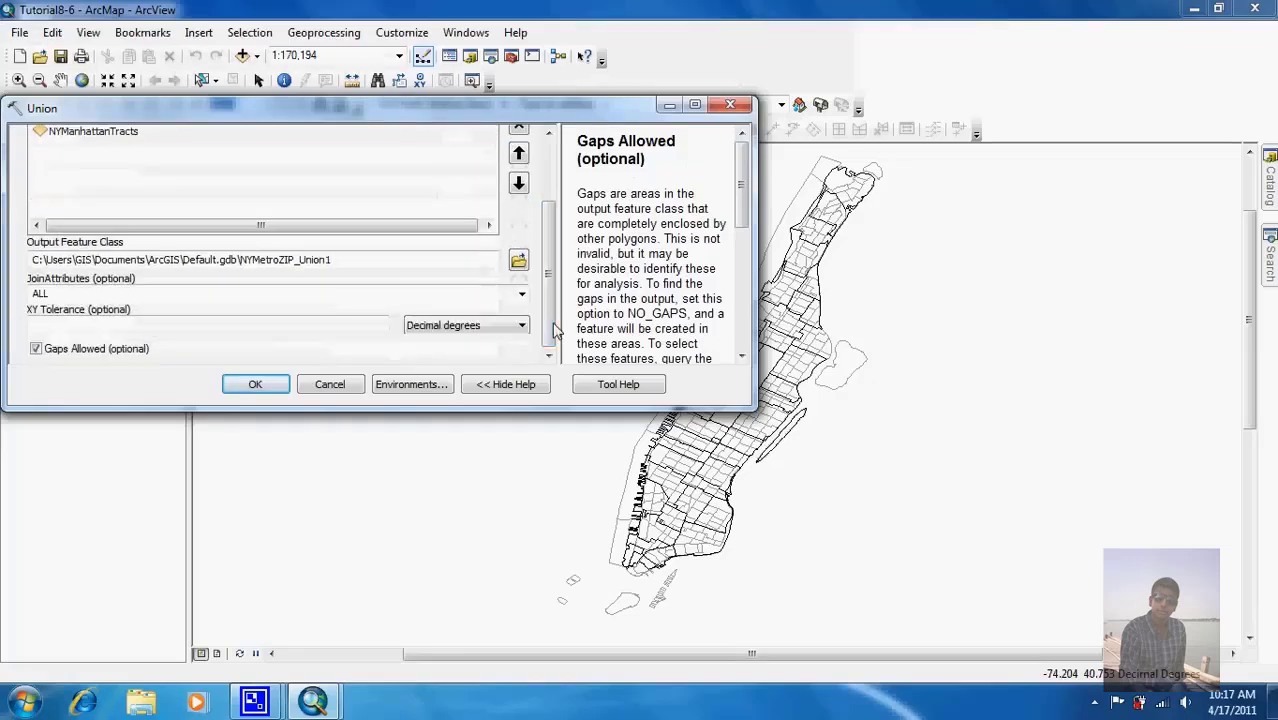
{"action": "left_click", "coordinate": [36, 349]}
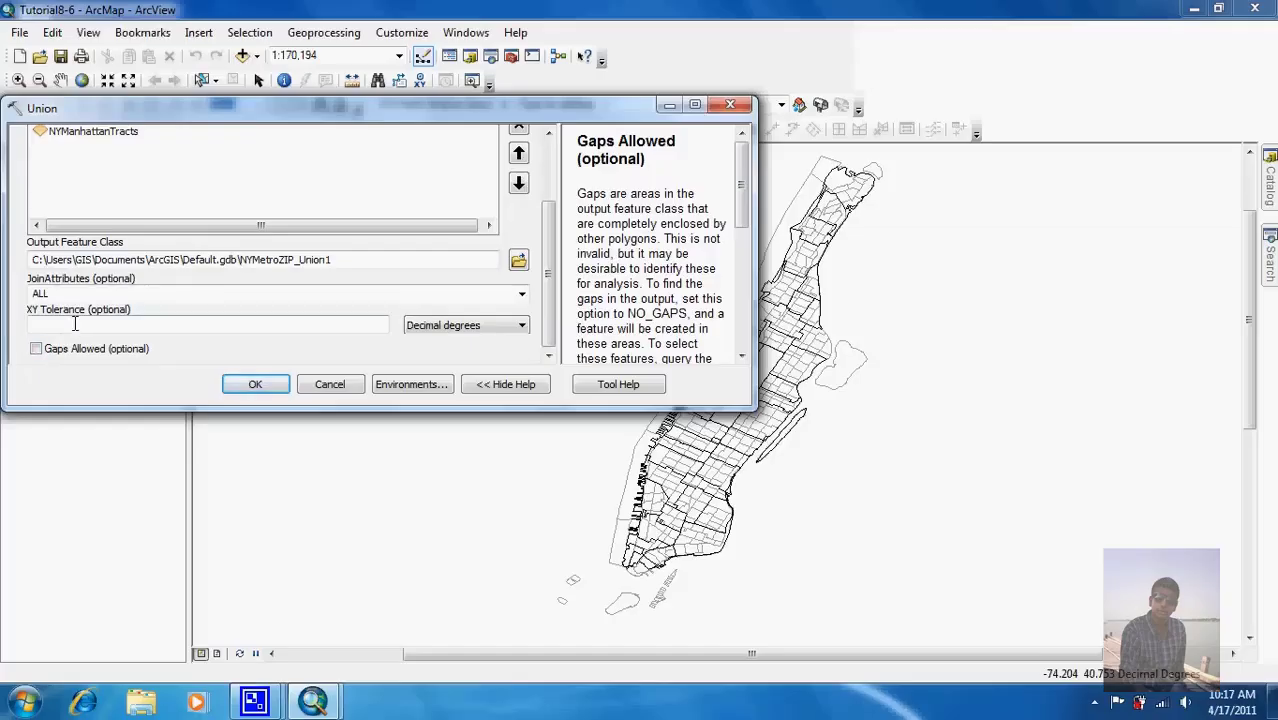
{"action": "left_click_drag", "start_coordinate": [553, 290], "coordinate": [551, 256]}
{"action": "scroll", "coordinate": [551, 256], "scroll_direction": "down", "scroll_amount": 3}
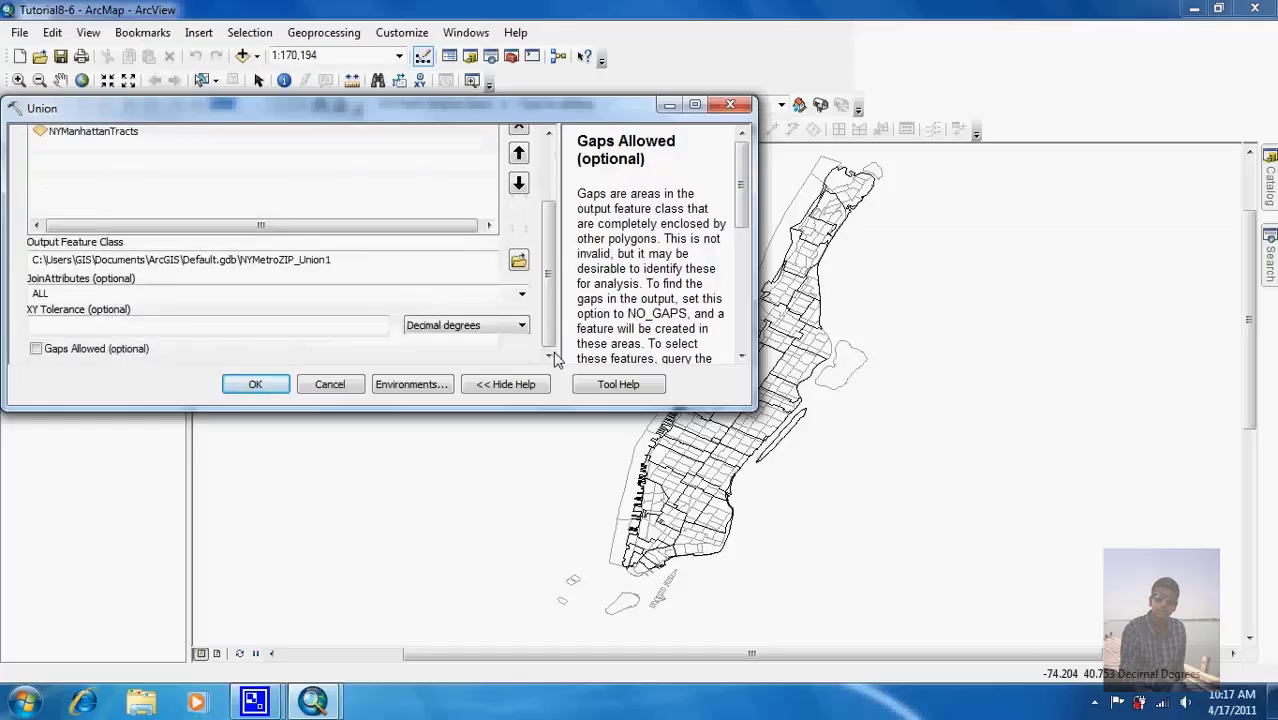
Step: Save the Union output as MahattanUnion in NewYork.gdb and run the tool
{"action": "left_click", "coordinate": [519, 263]}
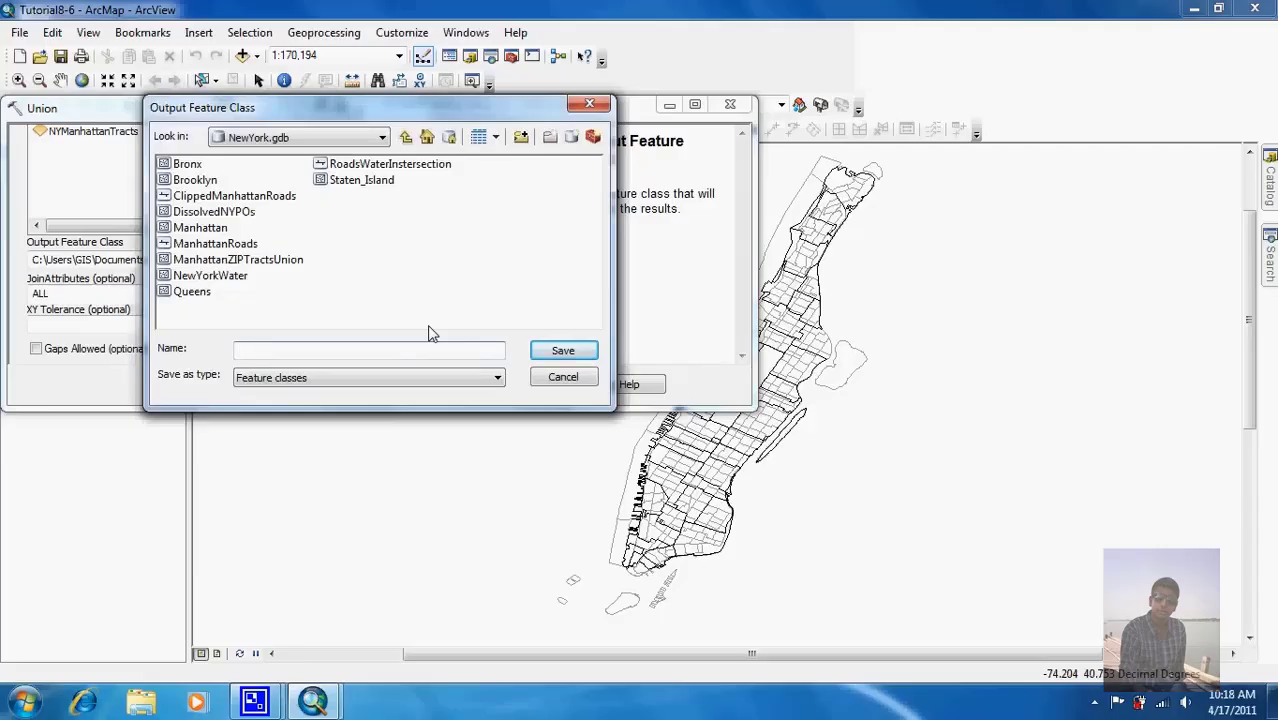
{"action": "type", "text": "MahattanUnion"}
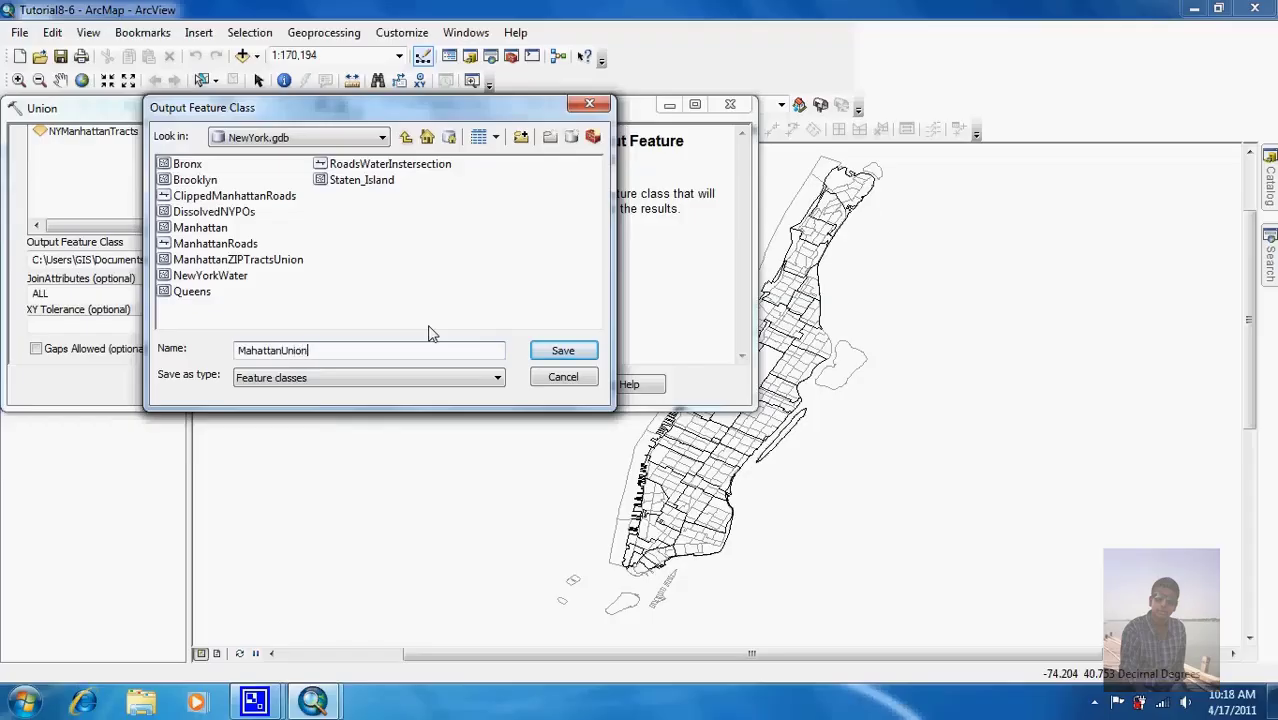
{"action": "left_click", "coordinate": [582, 356]}
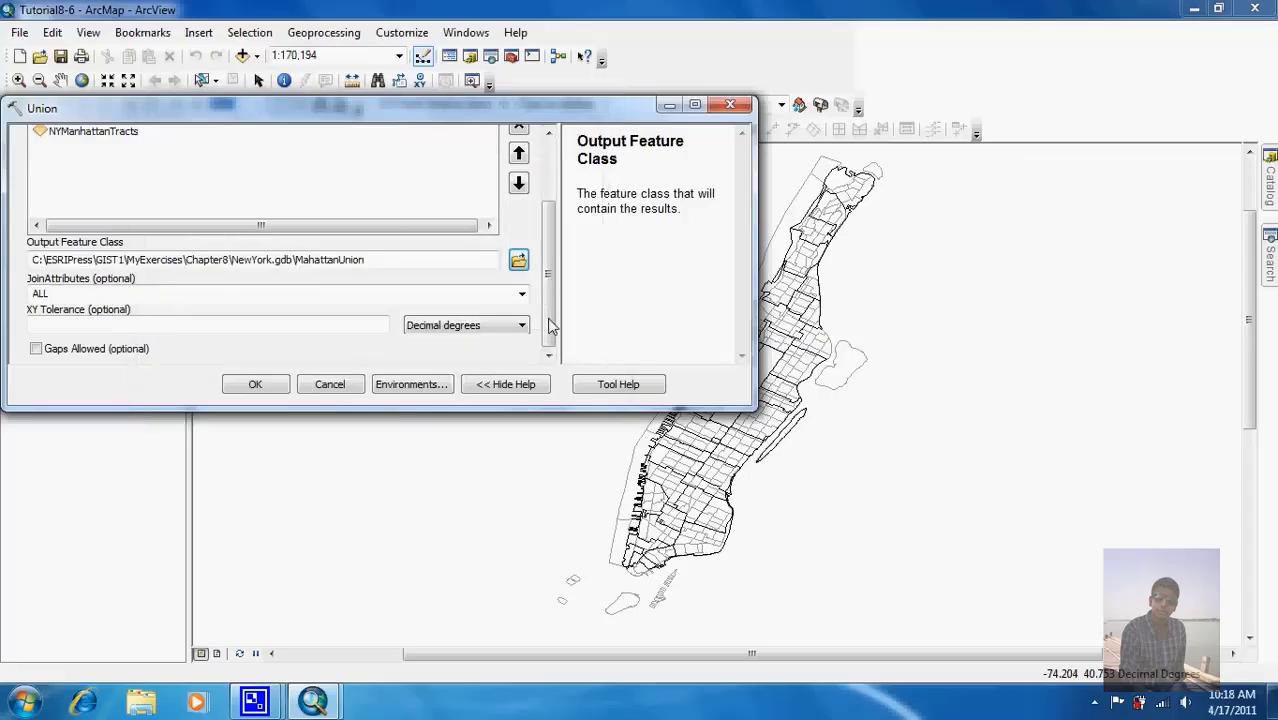
{"action": "left_click_drag", "start_coordinate": [547, 322], "coordinate": [548, 360]}
{"action": "left_click", "coordinate": [256, 386]}
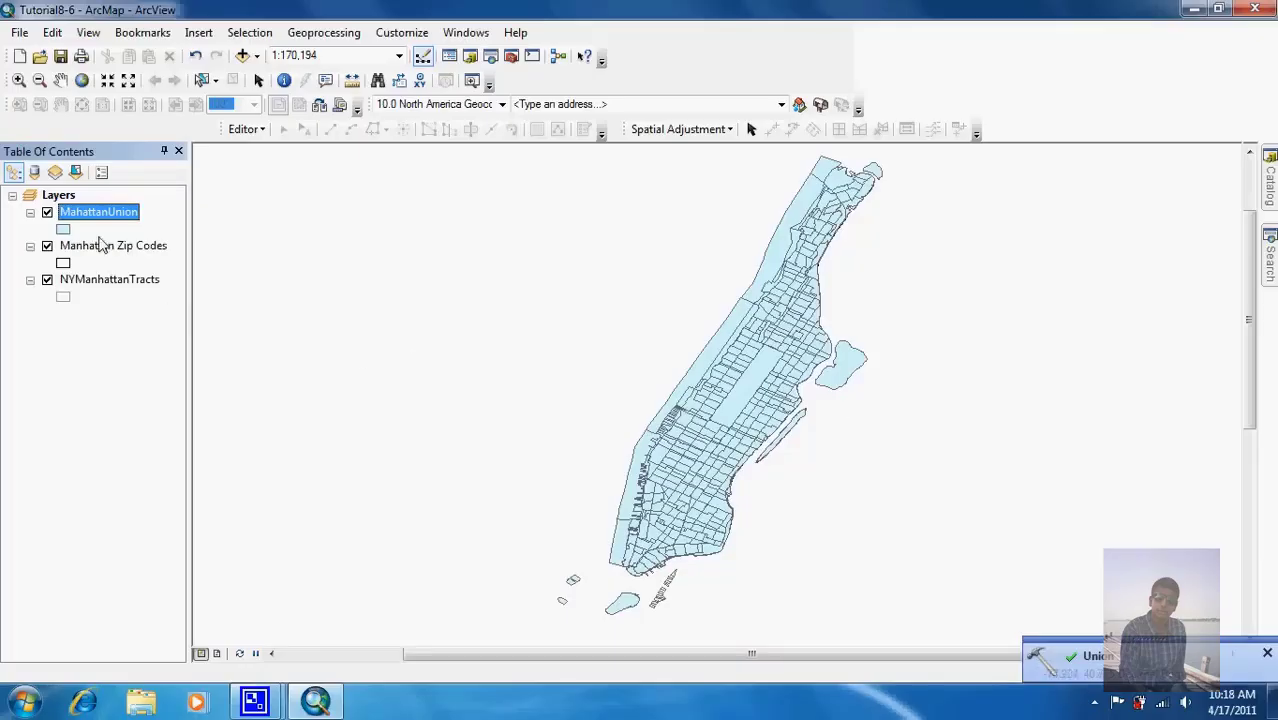
Step: Open the NYManhattanTracts attribute table, browse its 296 records, and close it
{"action": "right_click", "coordinate": [90, 279]}
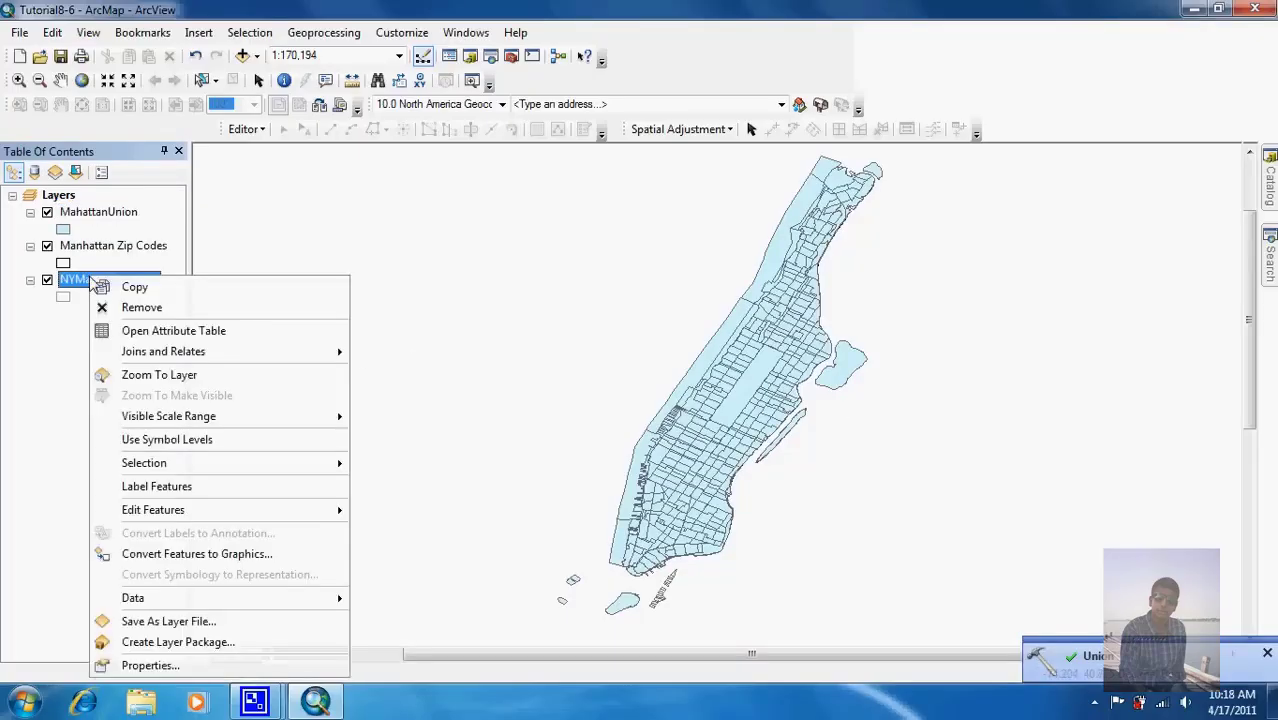
{"action": "left_click", "coordinate": [141, 339]}
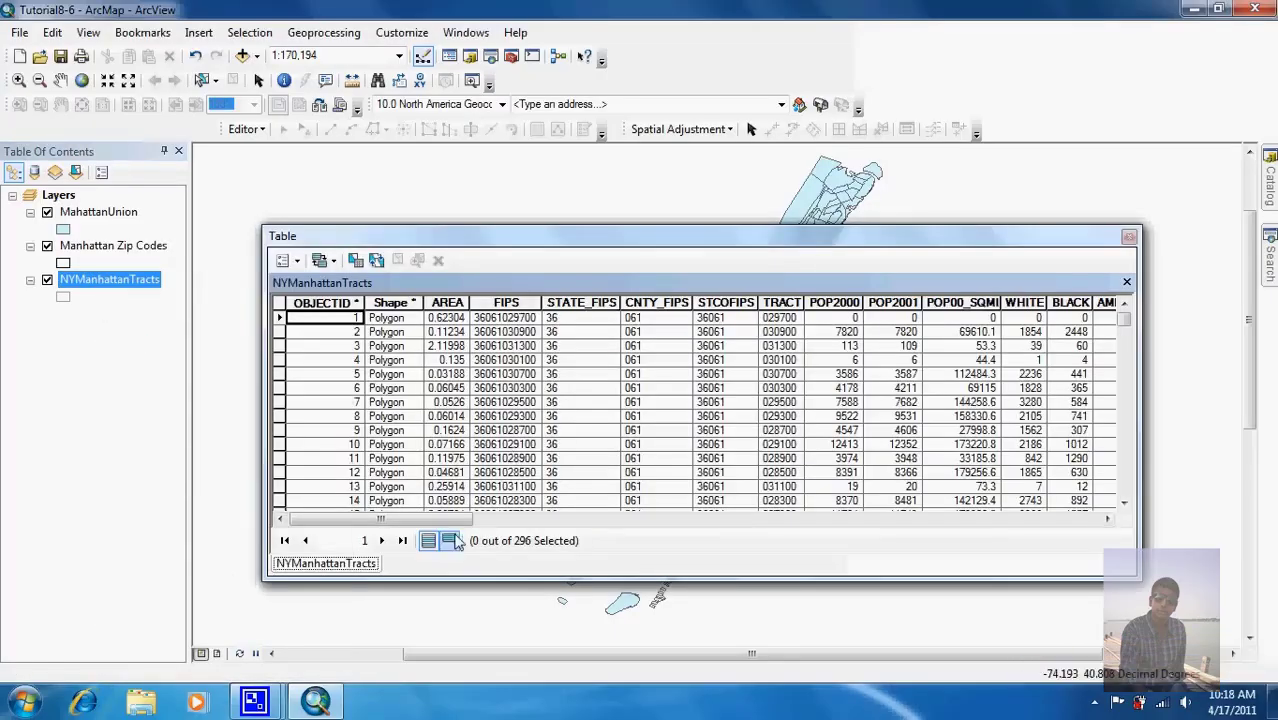
{"action": "mouse_move", "coordinate": [449, 522]}
{"action": "left_mouse_down"}
{"action": "mouse_move", "coordinate": [657, 522]}
{"action": "mouse_move", "coordinate": [730, 540]}
{"action": "mouse_move", "coordinate": [1040, 510]}
{"action": "mouse_move", "coordinate": [1088, 487]}
{"action": "mouse_move", "coordinate": [960, 520]}
{"action": "mouse_move", "coordinate": [430, 522]}
{"action": "mouse_move", "coordinate": [520, 522]}
{"action": "mouse_move", "coordinate": [440, 525]}
{"action": "left_mouse_up"}
{"action": "left_click", "coordinate": [1129, 237]}
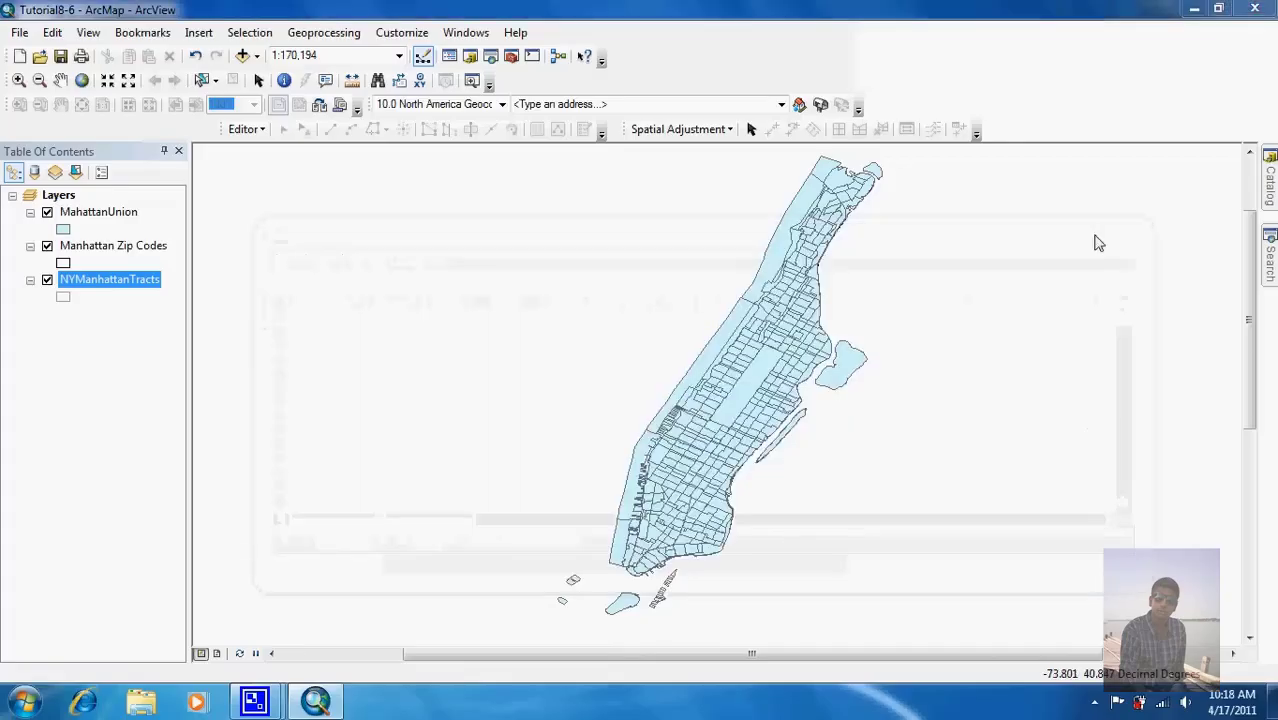
Step: Open the Manhattan Zip Codes attribute table, browse its 40 records, and close it
{"action": "right_click", "coordinate": [118, 255]}
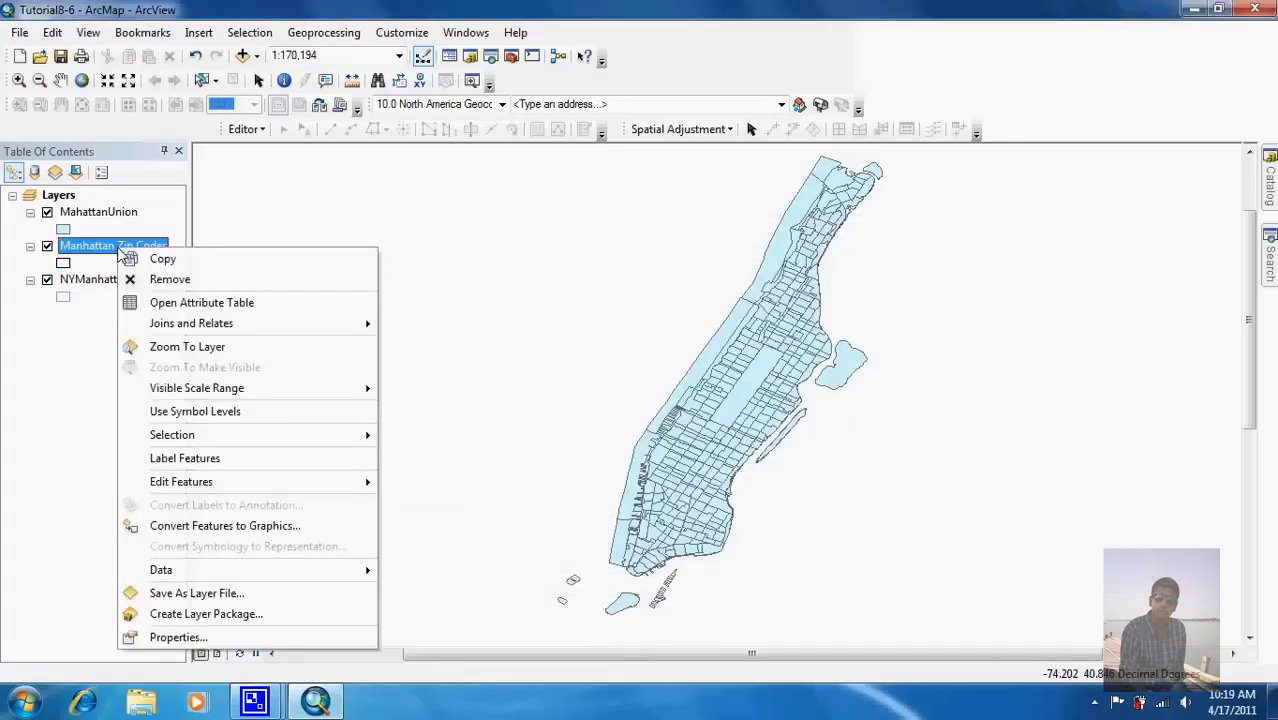
{"action": "left_click", "coordinate": [165, 305]}
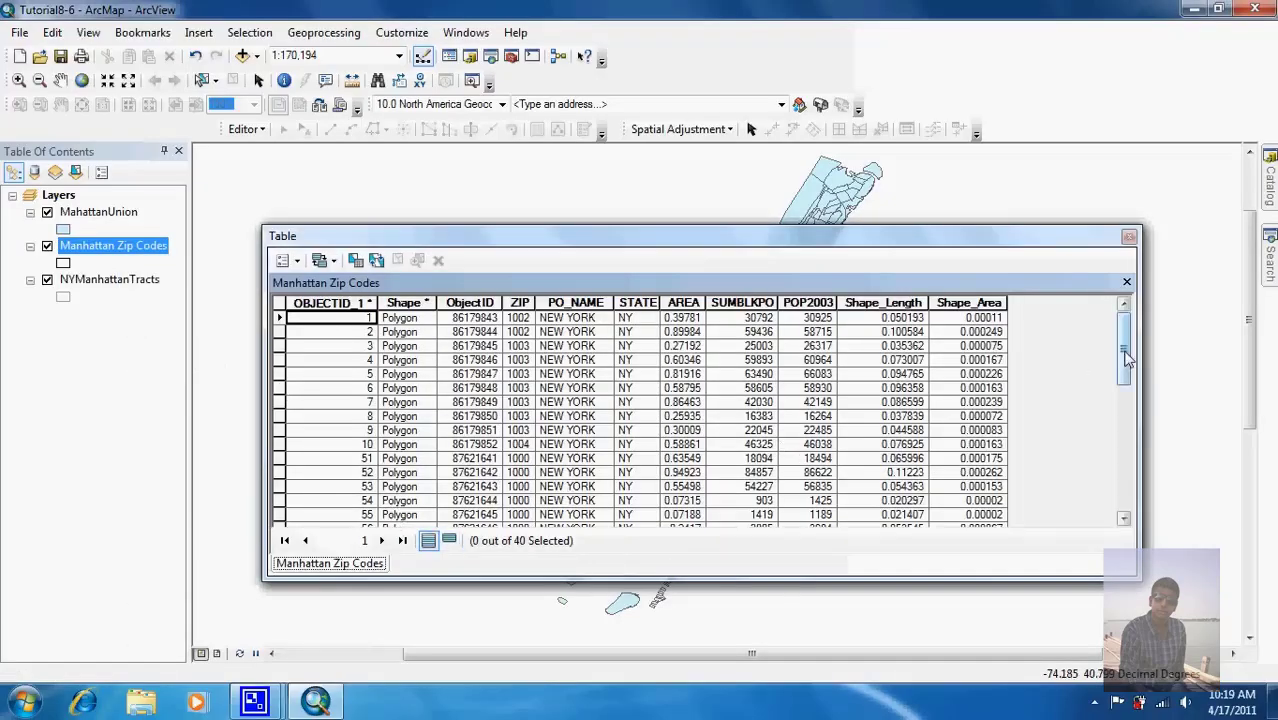
{"action": "mouse_move", "coordinate": [1126, 360]}
{"action": "left_mouse_down"}
{"action": "mouse_move", "coordinate": [1126, 515]}
{"action": "mouse_move", "coordinate": [1126, 335]}
{"action": "left_mouse_up"}
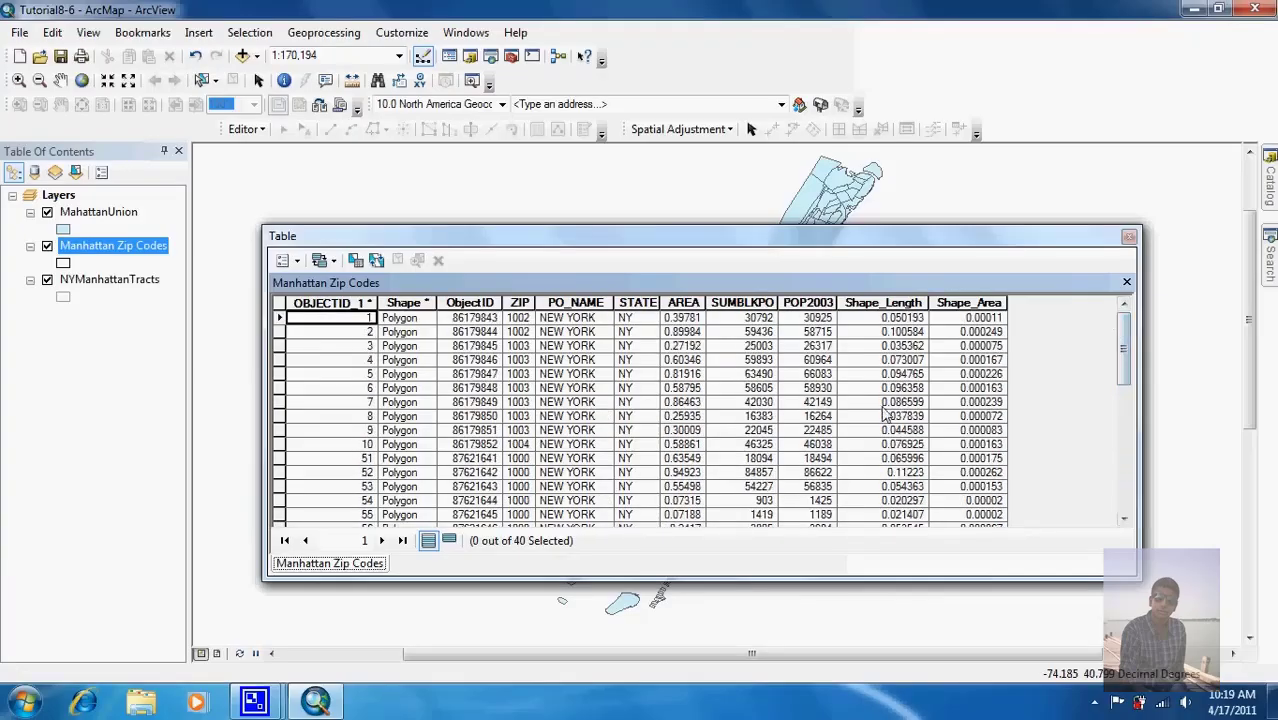
{"action": "left_click", "coordinate": [1129, 237]}
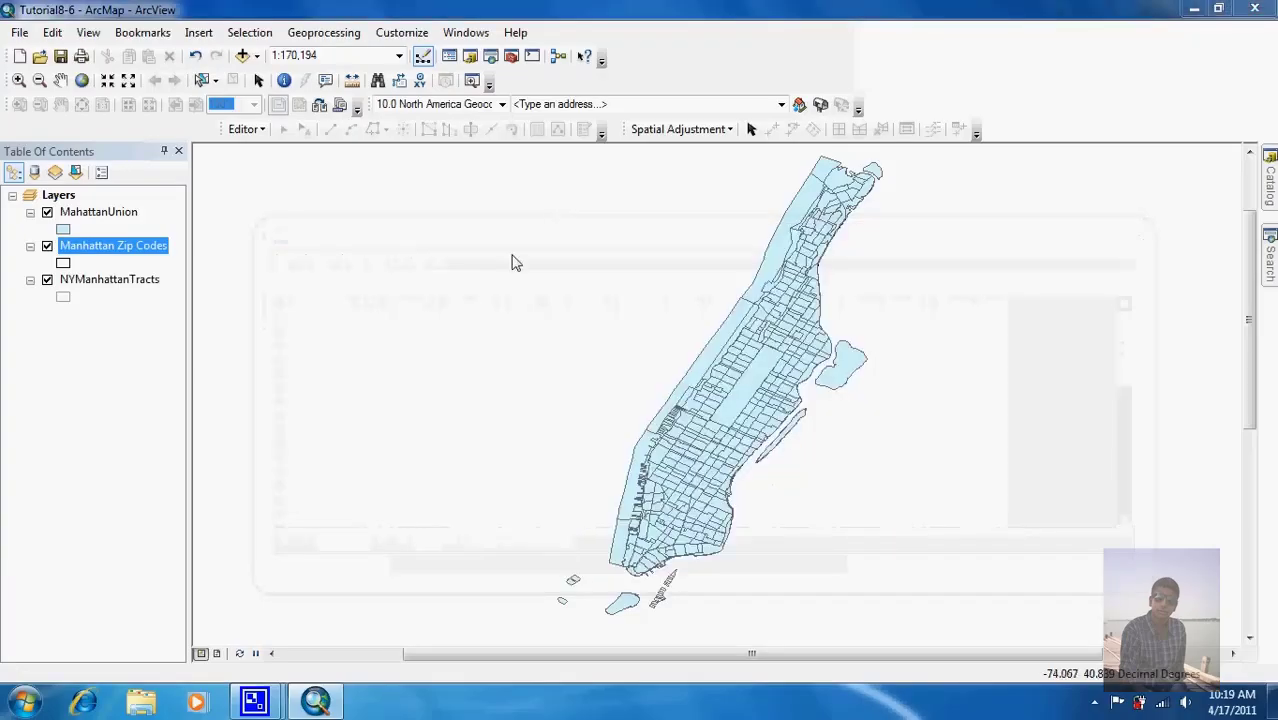
{"action": "right_click", "coordinate": [92, 213]}
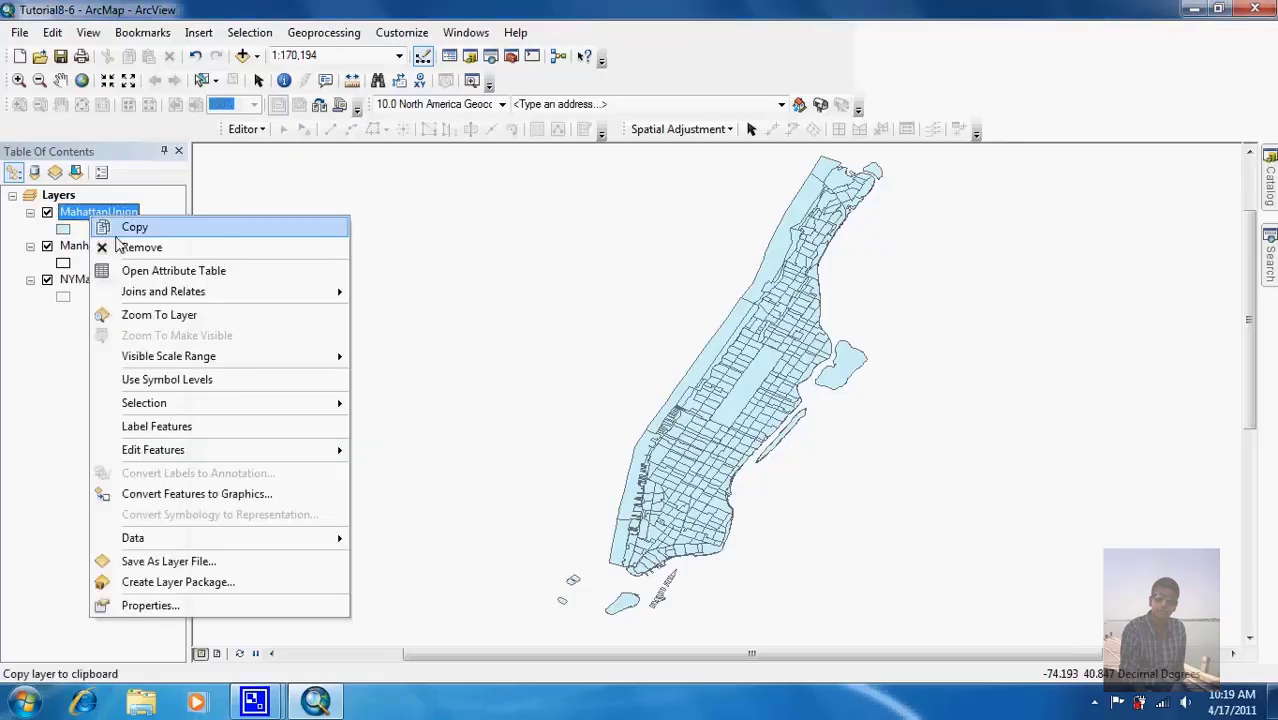
{"action": "left_click", "coordinate": [138, 275]}
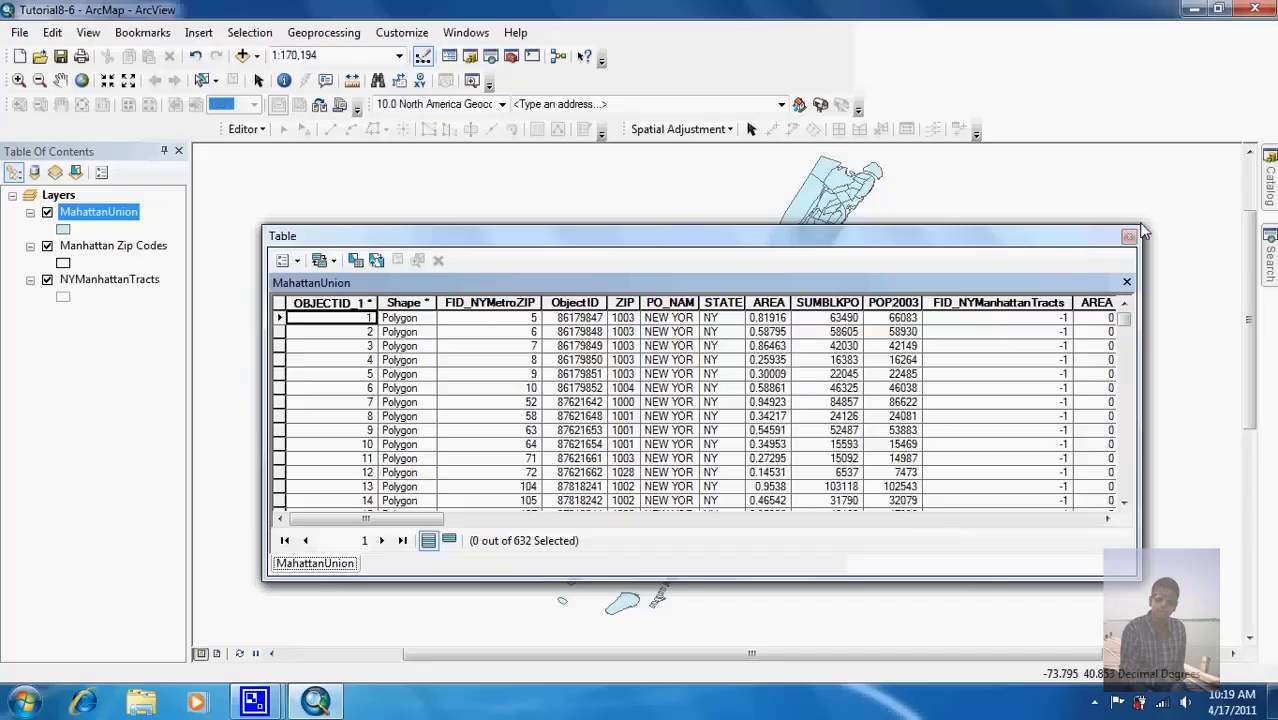
{"action": "left_click_drag", "start_coordinate": [1143, 232], "coordinate": [1254, 2]}
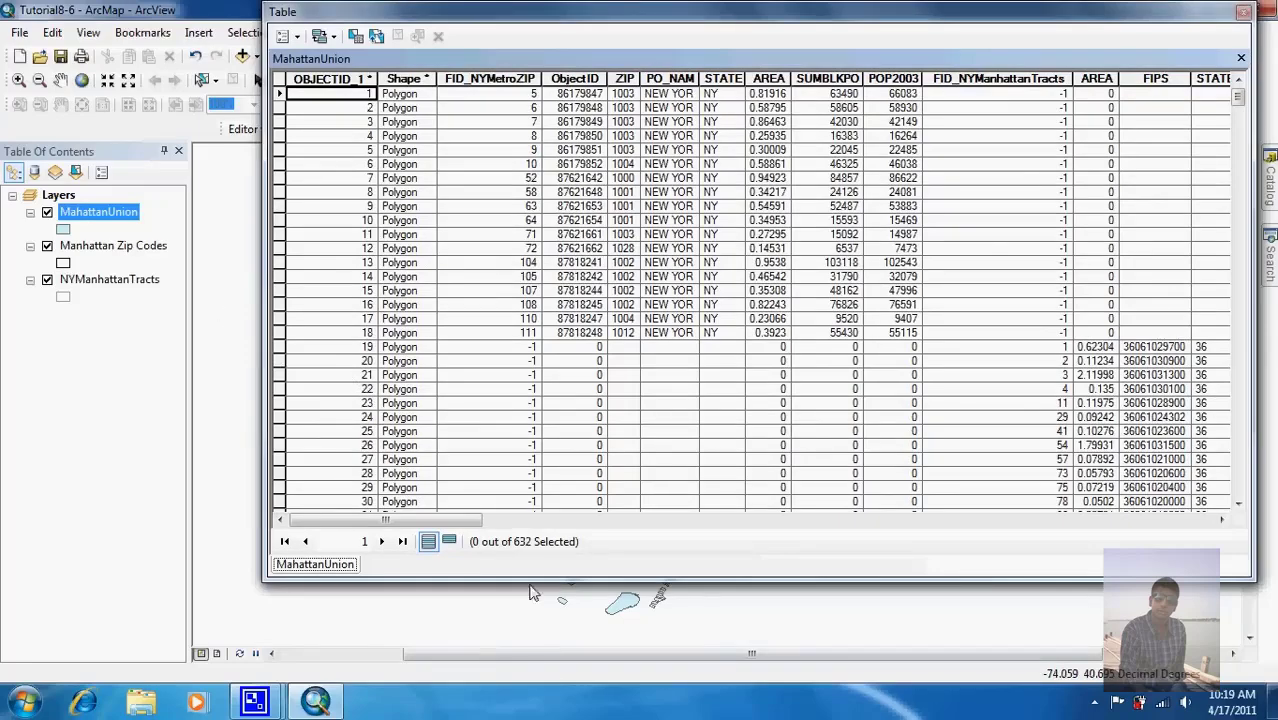
{"action": "left_click_drag", "start_coordinate": [261, 376], "coordinate": [27, 358]}
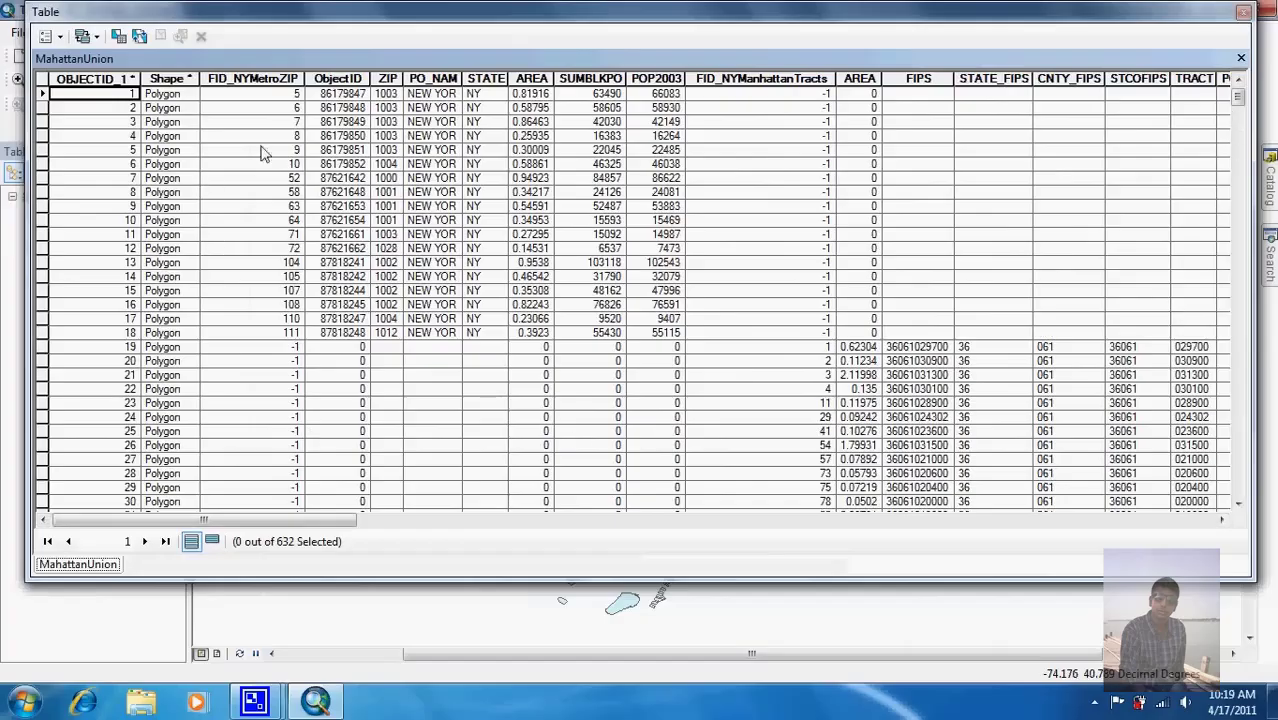
{"action": "left_click_drag", "start_coordinate": [256, 521], "coordinate": [211, 220]}
{"action": "left_click_drag", "start_coordinate": [281, 528], "coordinate": [240, 507]}
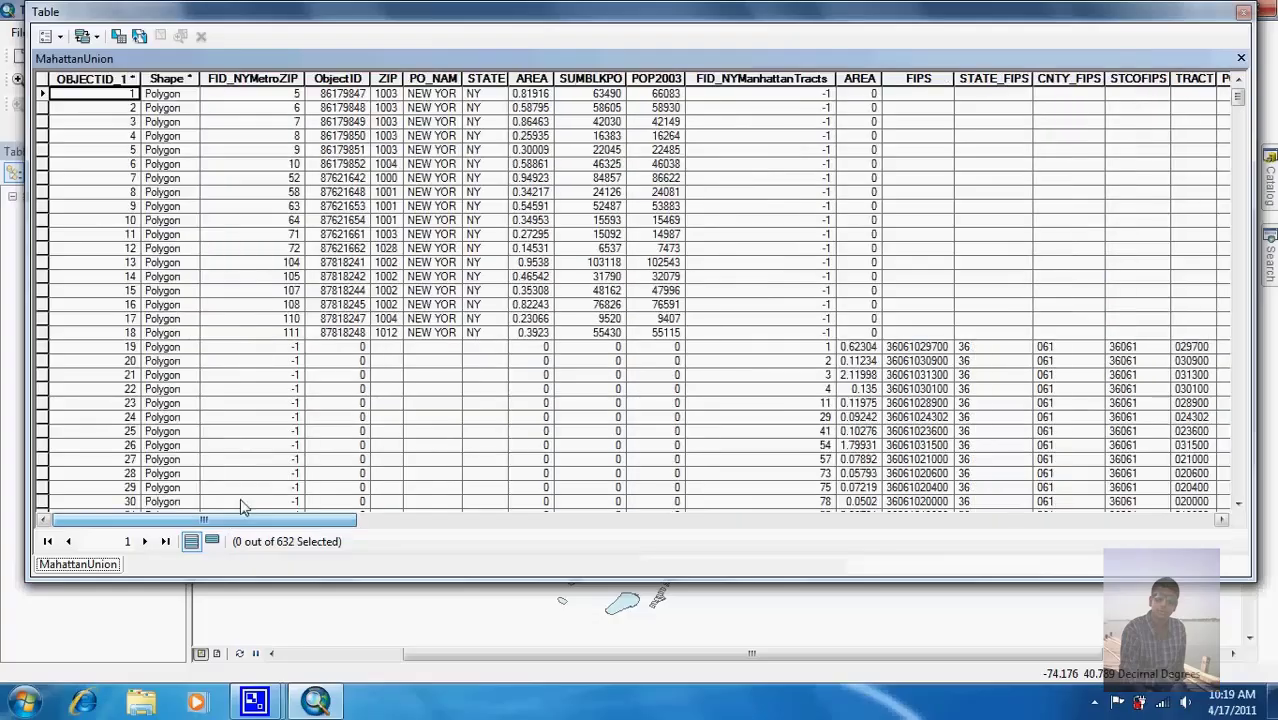
{"action": "scroll", "coordinate": [1243, 120], "scroll_direction": "down", "scroll_amount": 4}
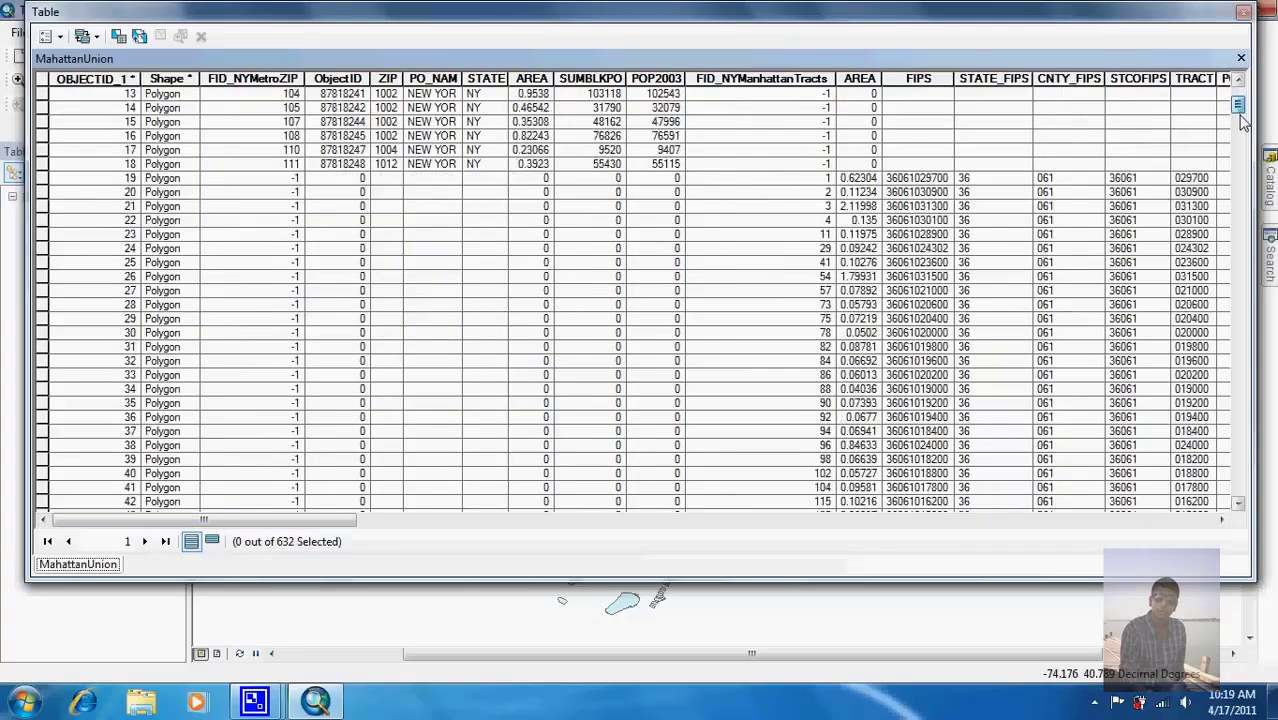
{"action": "scroll", "coordinate": [1243, 120], "scroll_direction": "down", "scroll_amount": 20}
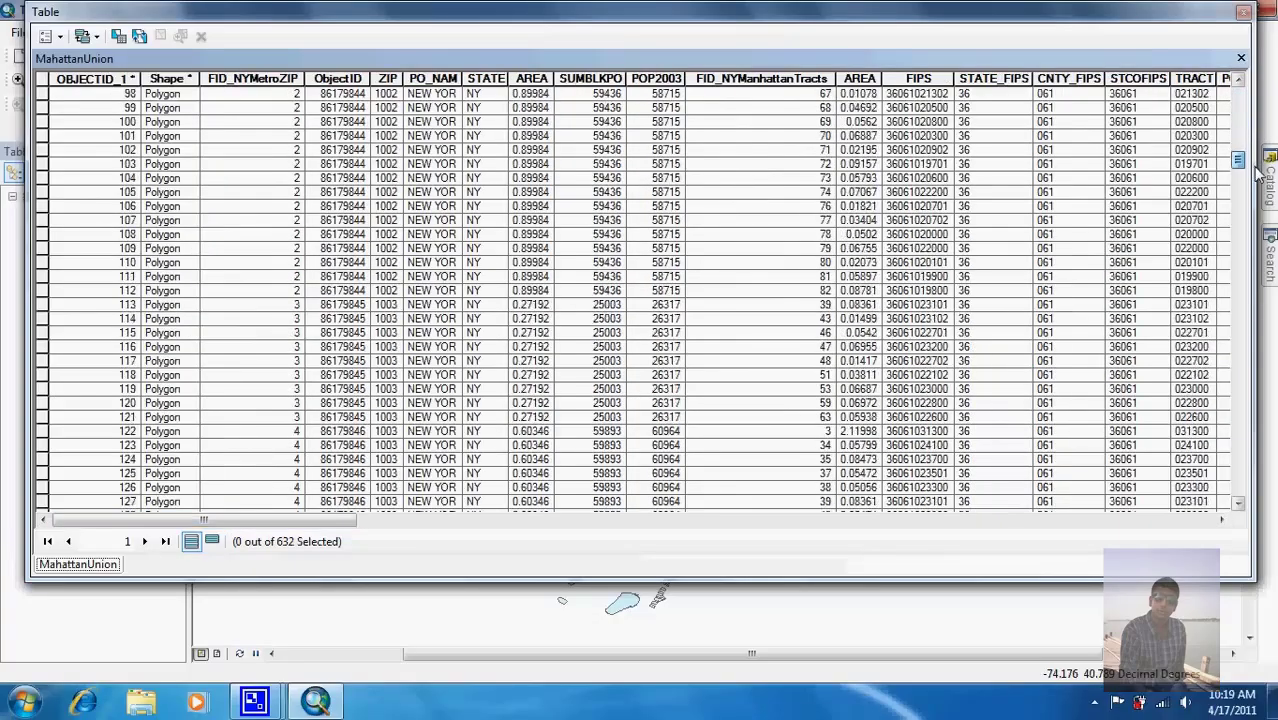
{"action": "left_click", "coordinate": [1243, 13]}
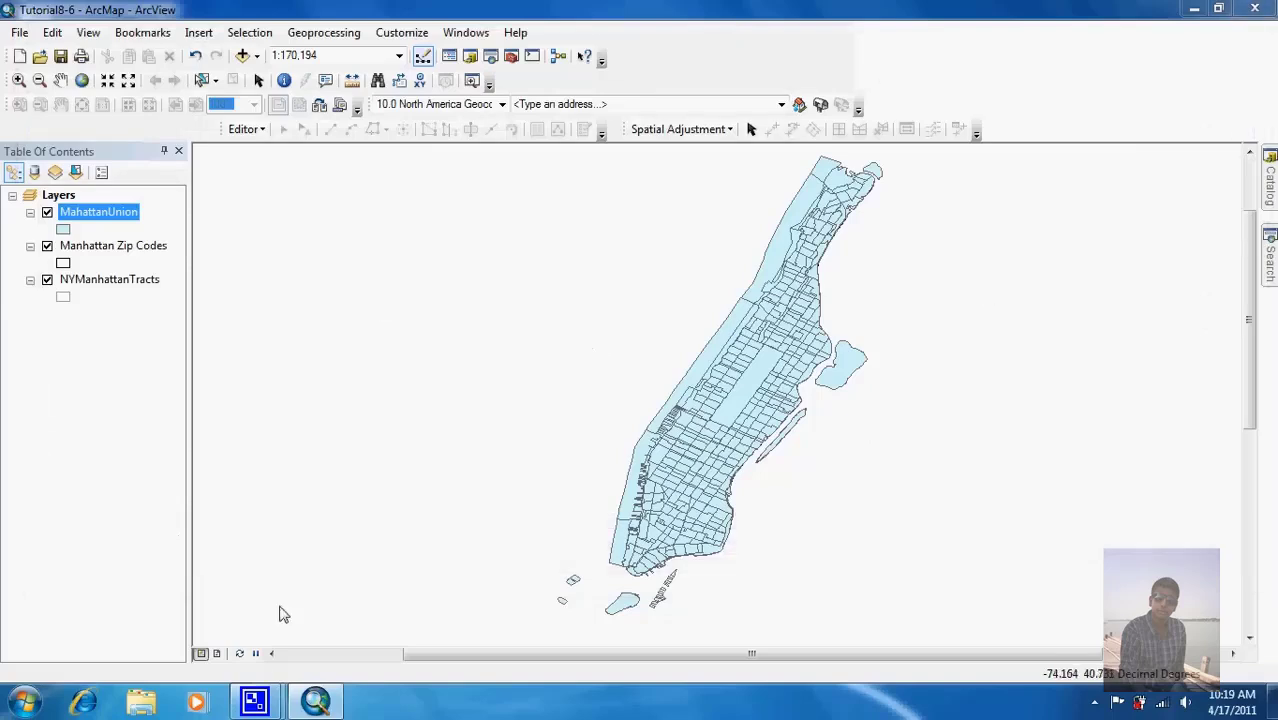
{"action": "mouse_move", "coordinate": [254, 700]}
{"action": "left_click", "coordinate": [205, 658]}
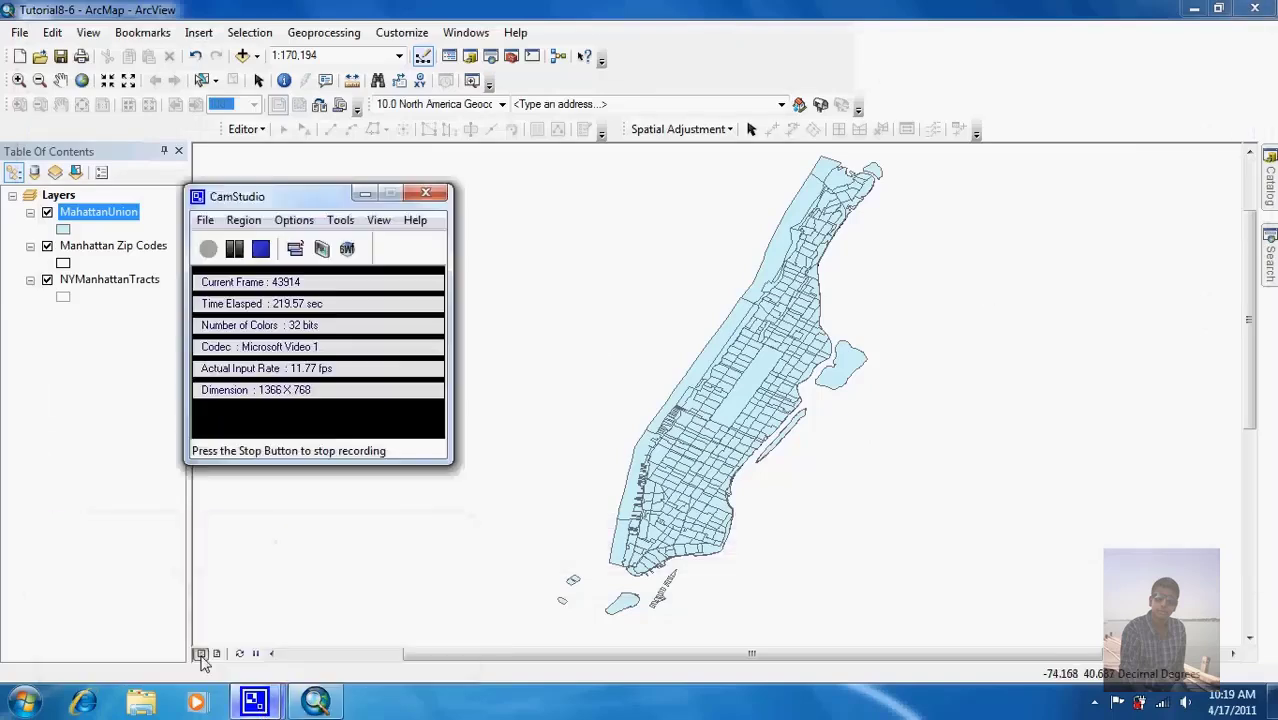
{"action": "left_click", "coordinate": [260, 248]}
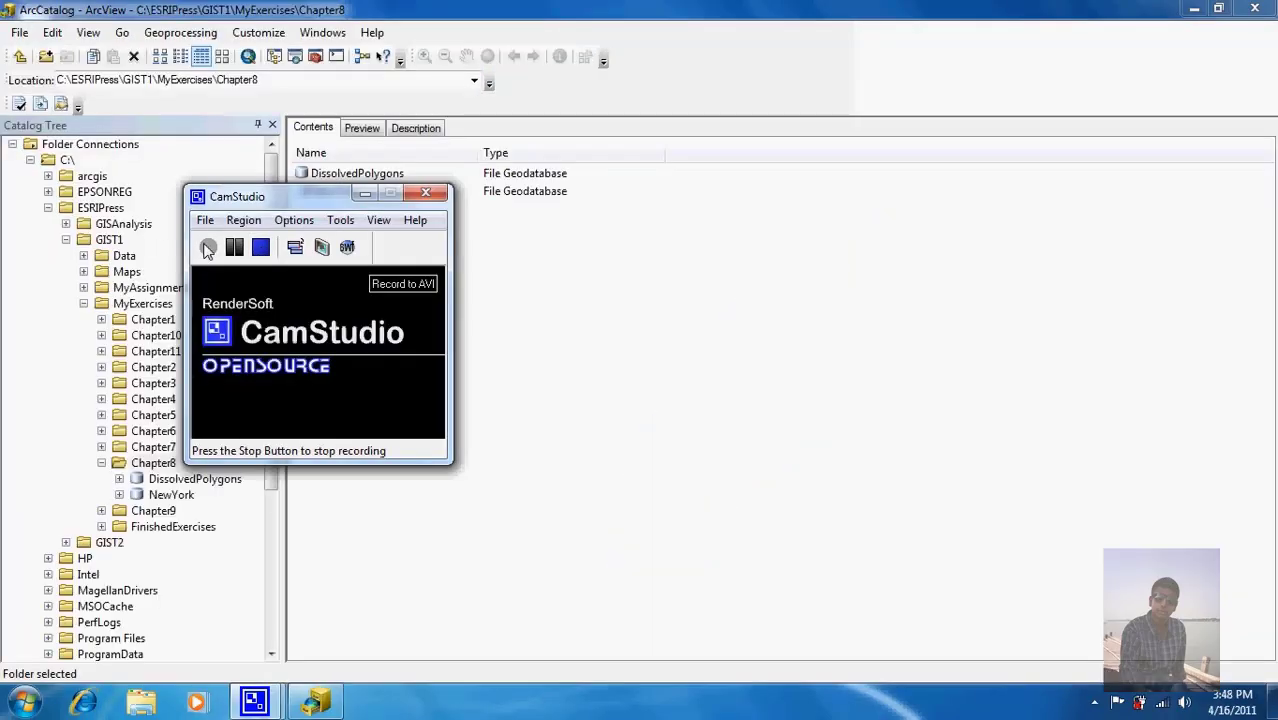
{"action": "left_click", "coordinate": [430, 10]}
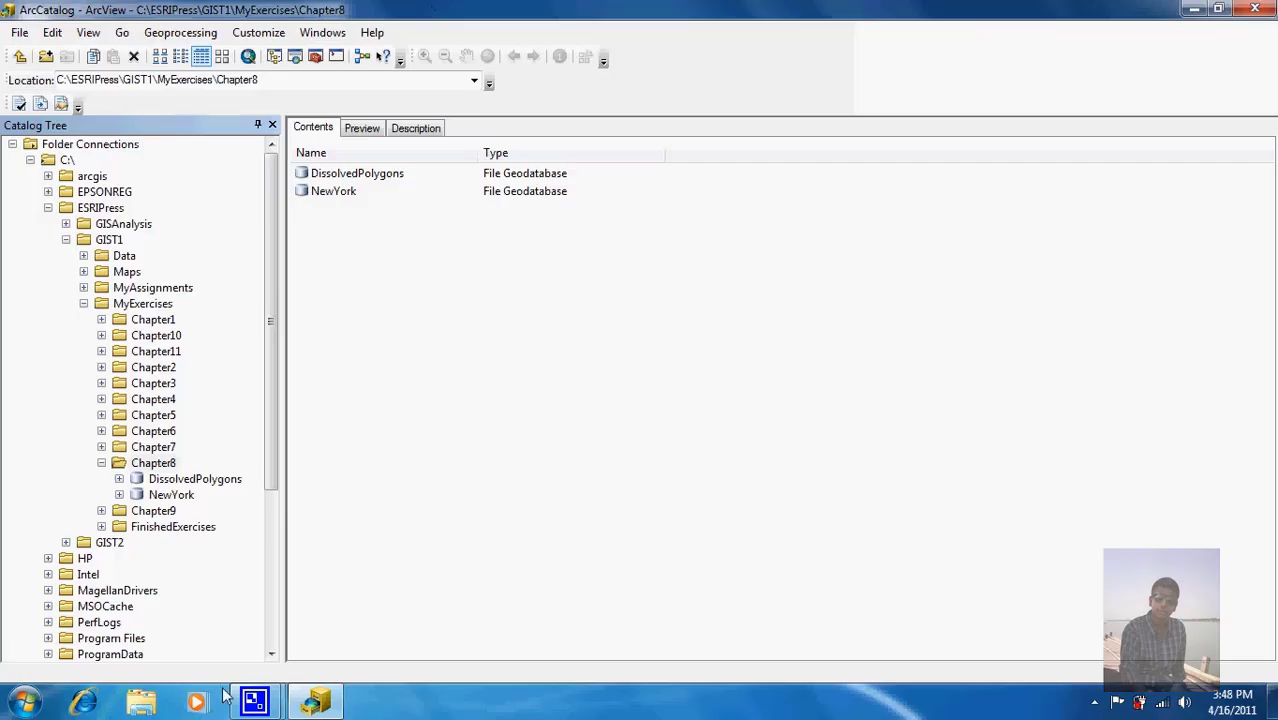
Step: Launch ArcMap 10 from the Start menu and open the recent Tutorial8-7 map
{"action": "left_click", "coordinate": [22, 698]}
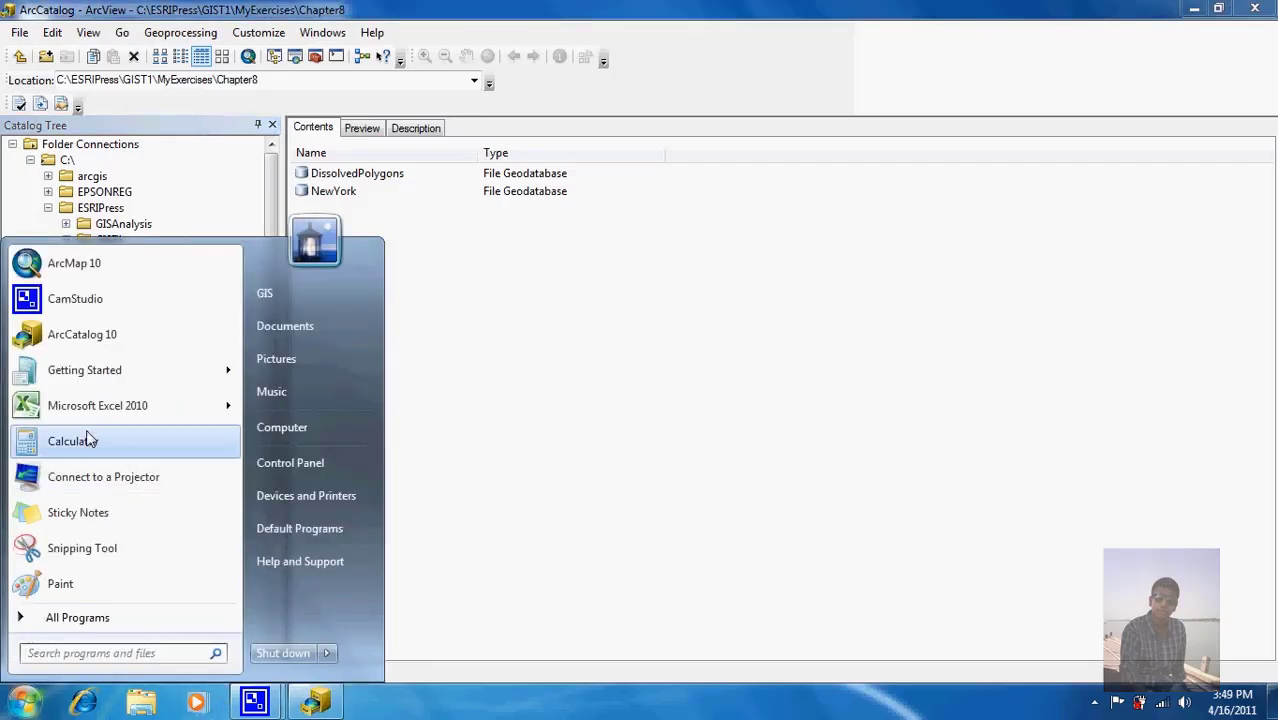
{"action": "left_click", "coordinate": [88, 266]}
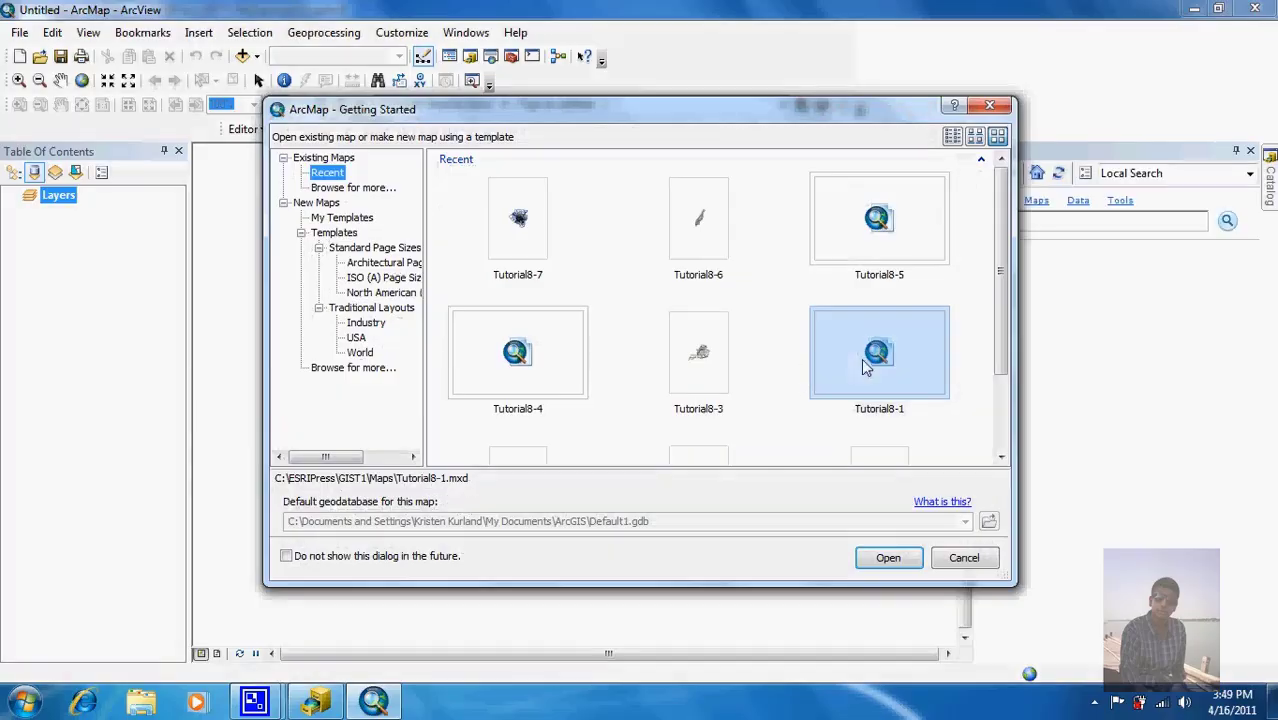
{"action": "left_click", "coordinate": [530, 244]}
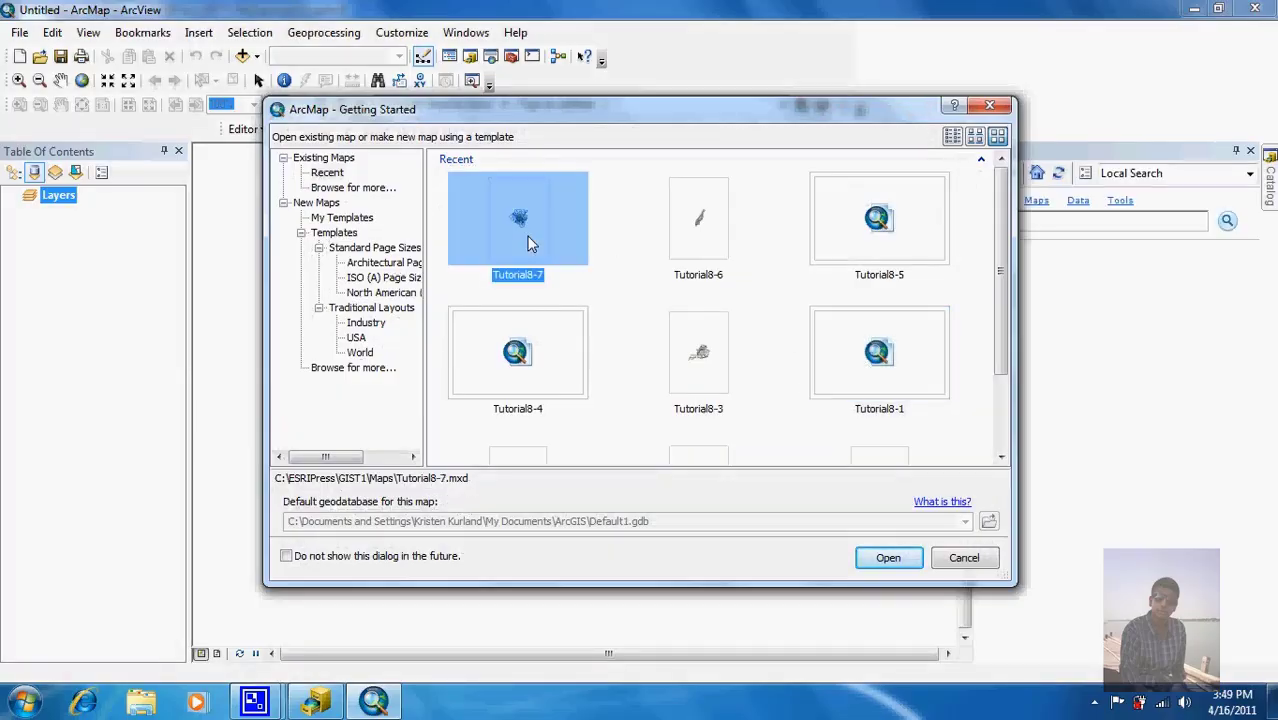
{"action": "left_click", "coordinate": [880, 558]}
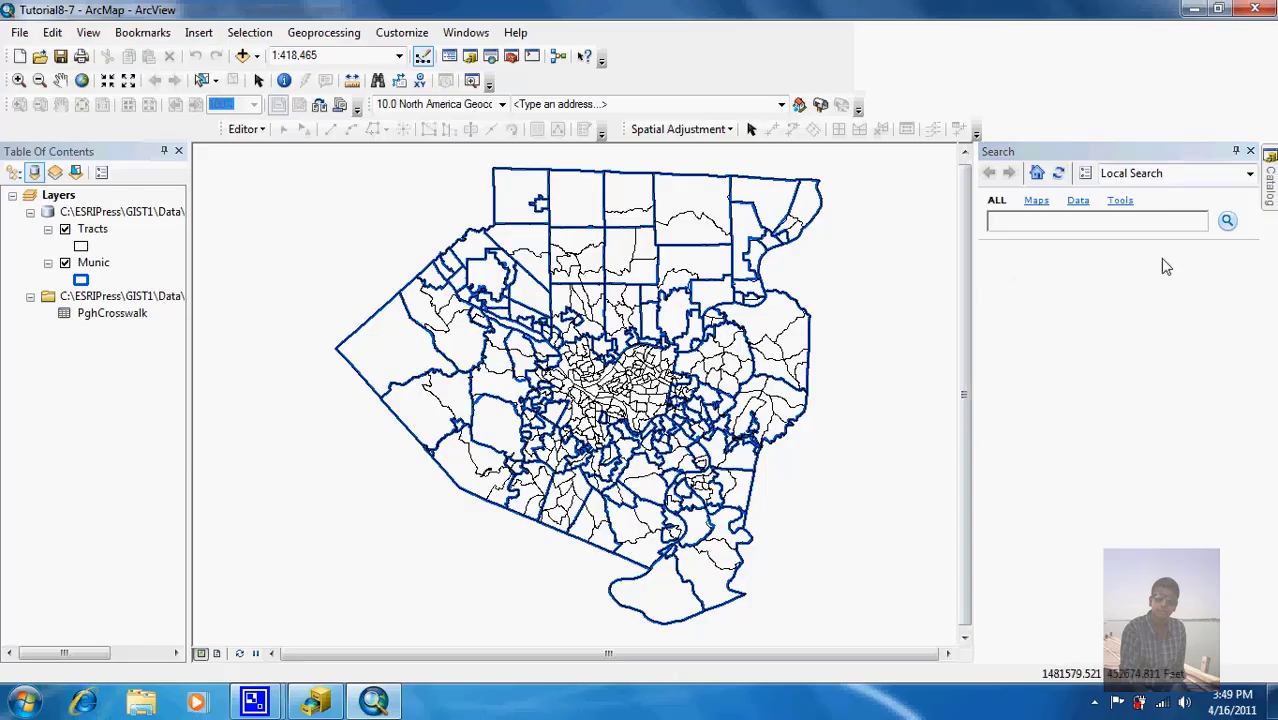
Step: Auto-hide the Search panel and confirm Geoprocessing Options with Overwrite outputs enabled
{"action": "left_click", "coordinate": [1237, 152]}
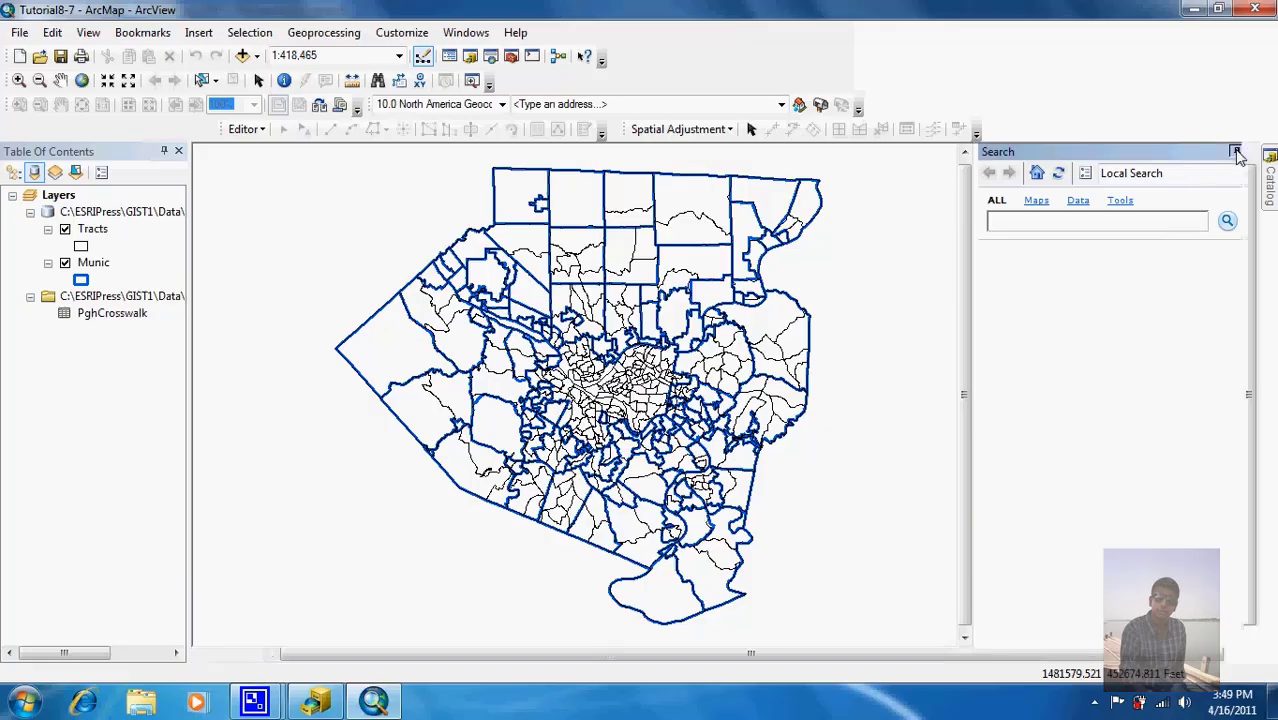
{"action": "mouse_move", "coordinate": [1271, 198]}
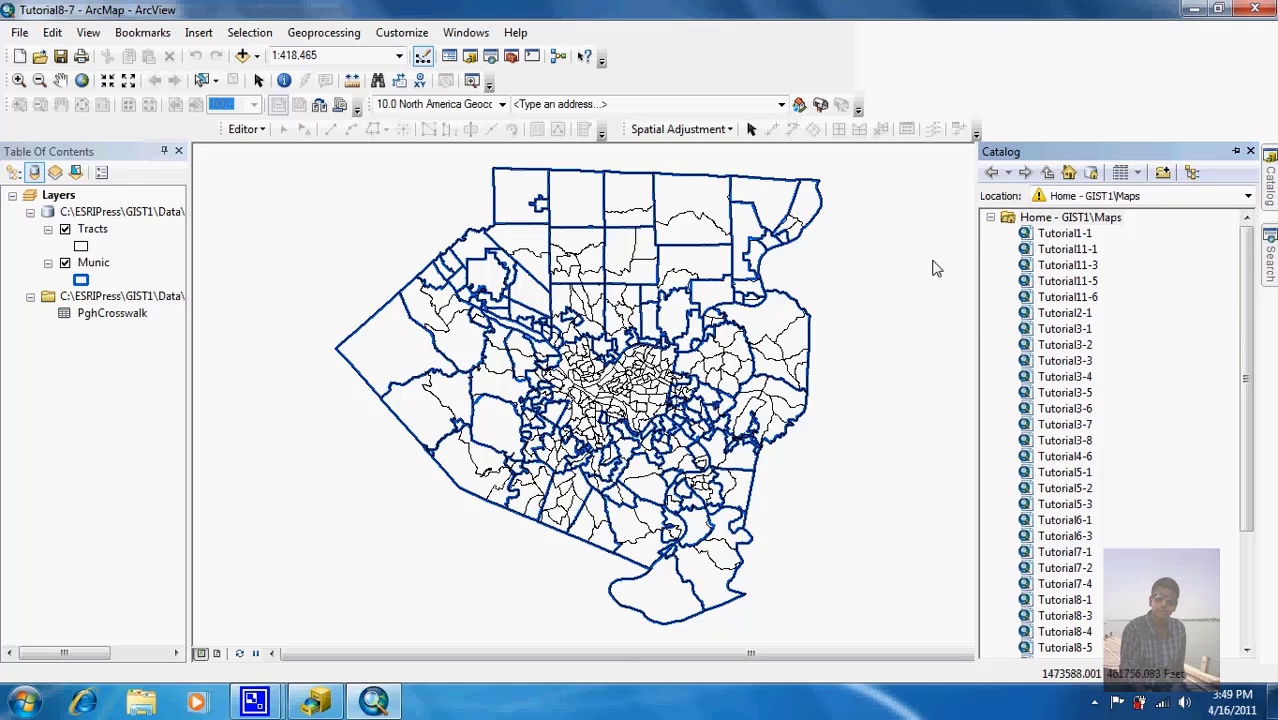
{"action": "left_click", "coordinate": [338, 36]}
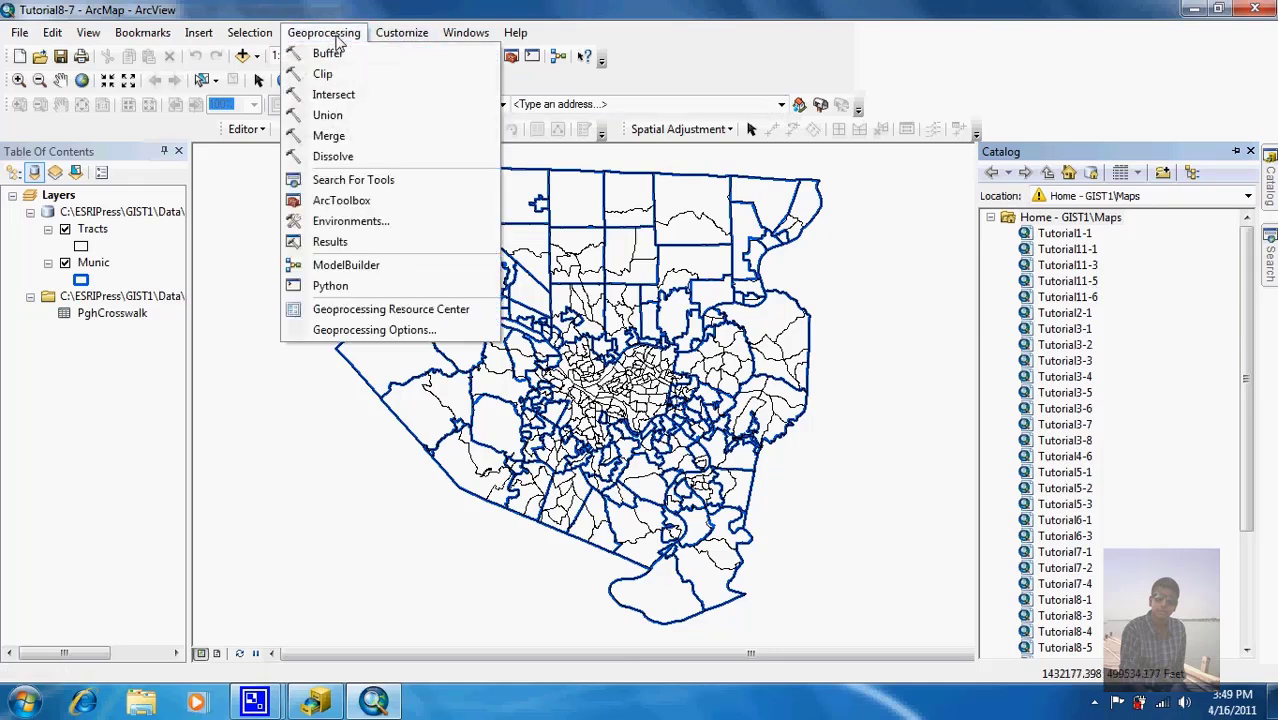
{"action": "left_click", "coordinate": [366, 333]}
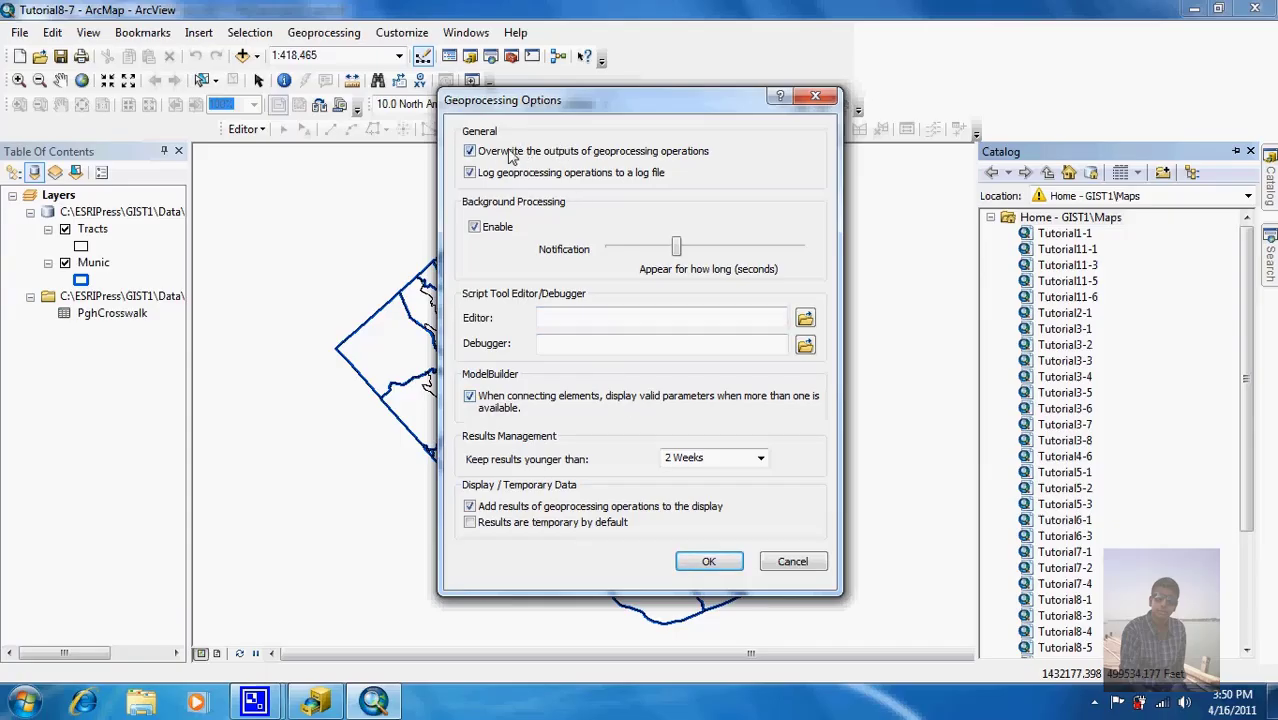
{"action": "left_click", "coordinate": [709, 562]}
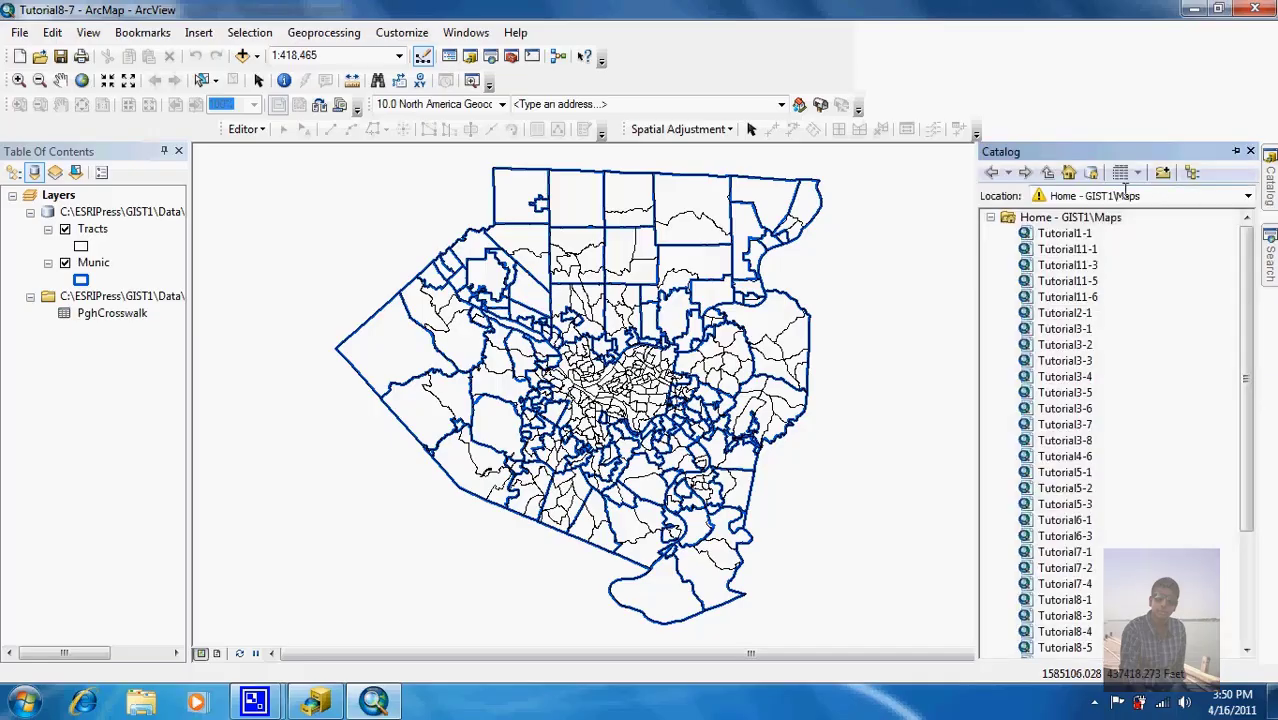
Step: Set the Catalog location to C:\ESRIPress\GIST1 and expand it to show its subfolders
{"action": "left_click", "coordinate": [1248, 196]}
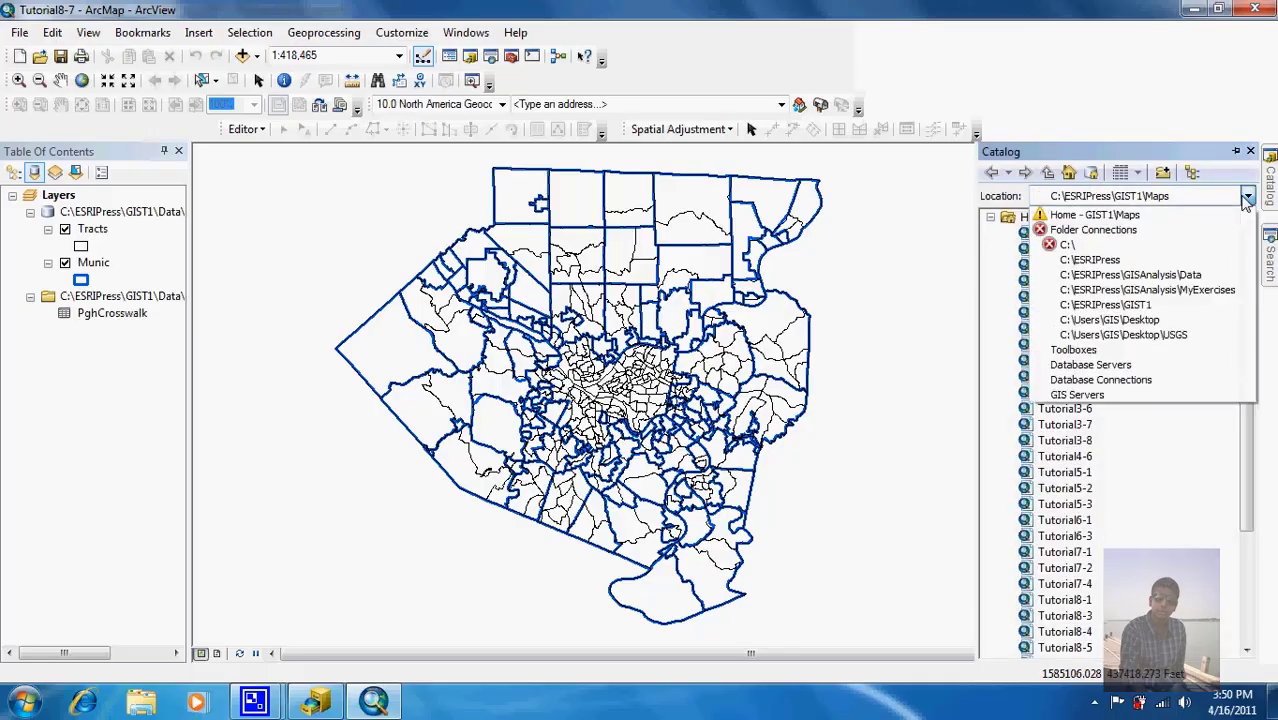
{"action": "left_click", "coordinate": [1154, 309]}
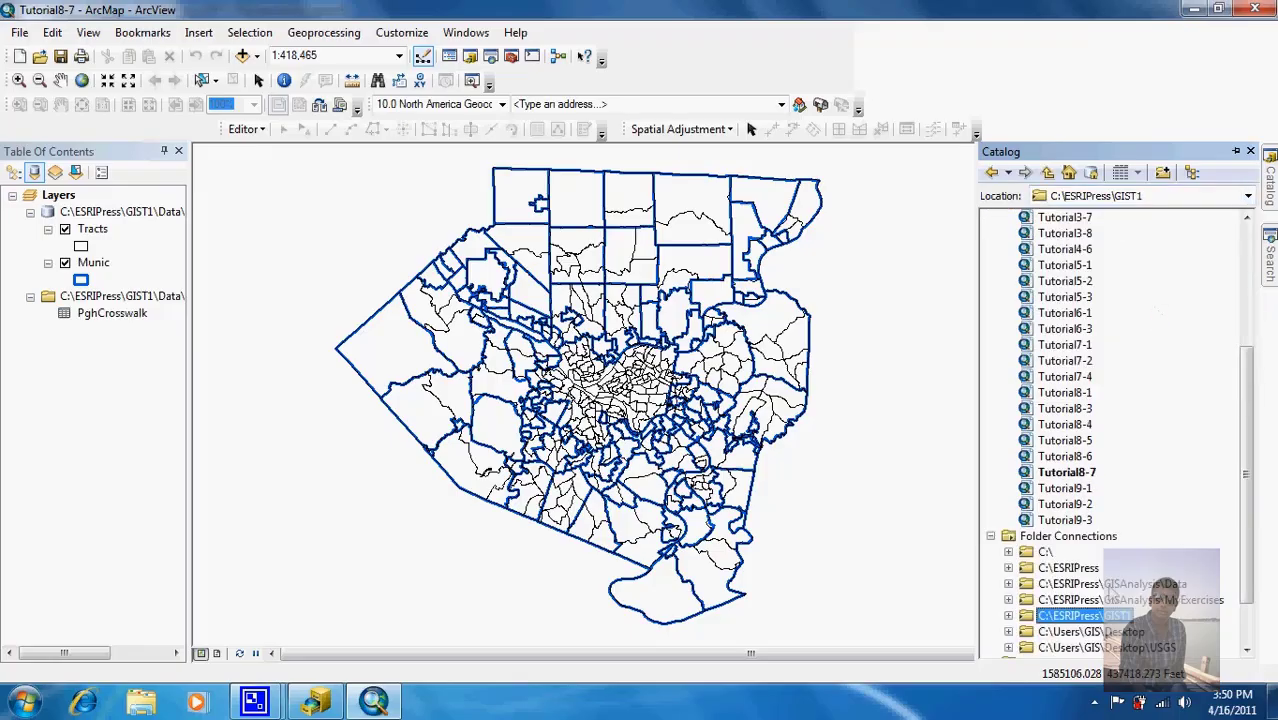
{"action": "left_click", "coordinate": [1008, 615]}
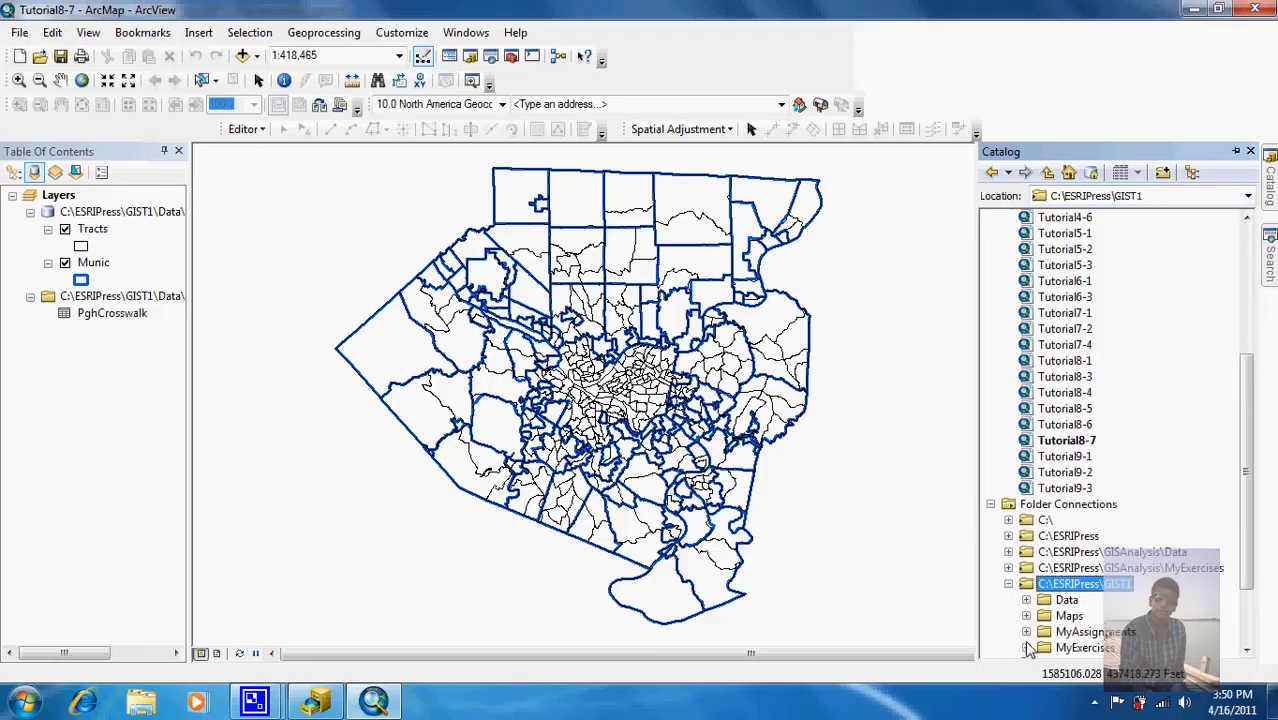
Step: Expand MyExercises\Chapter8 and create a new toolbox there named Chapter8
{"action": "left_click", "coordinate": [1026, 648]}
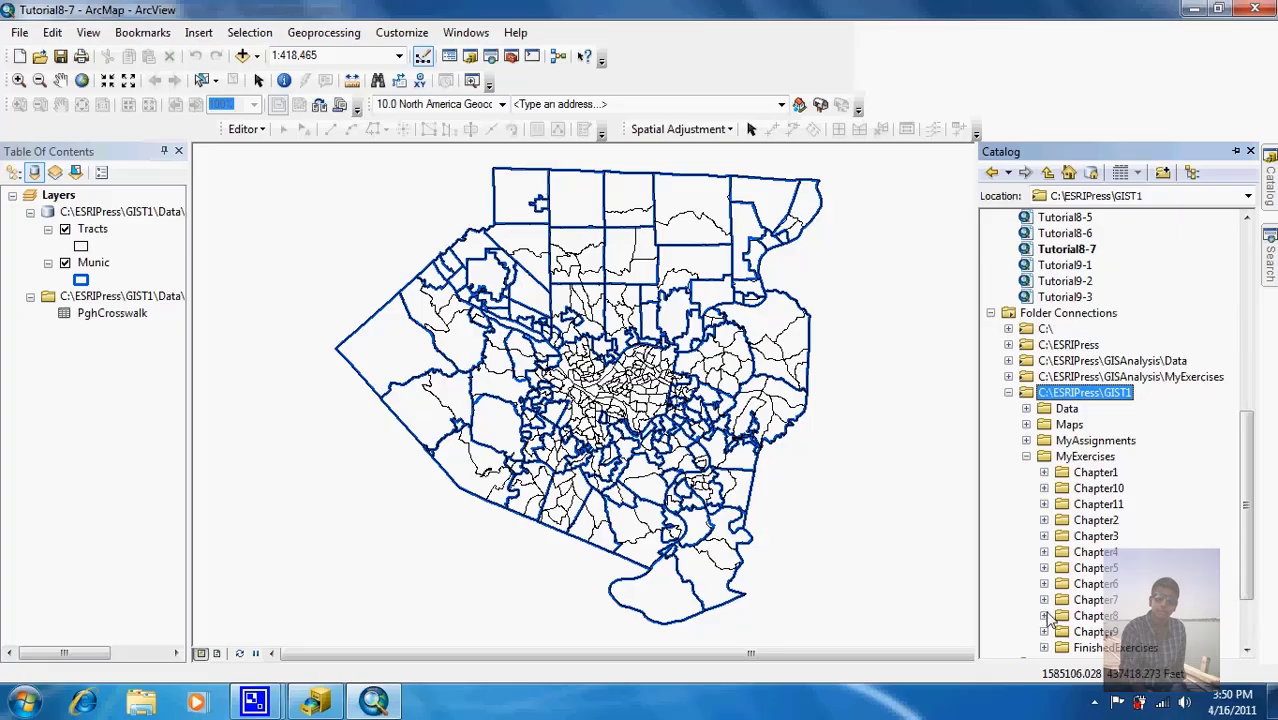
{"action": "left_click", "coordinate": [1044, 616]}
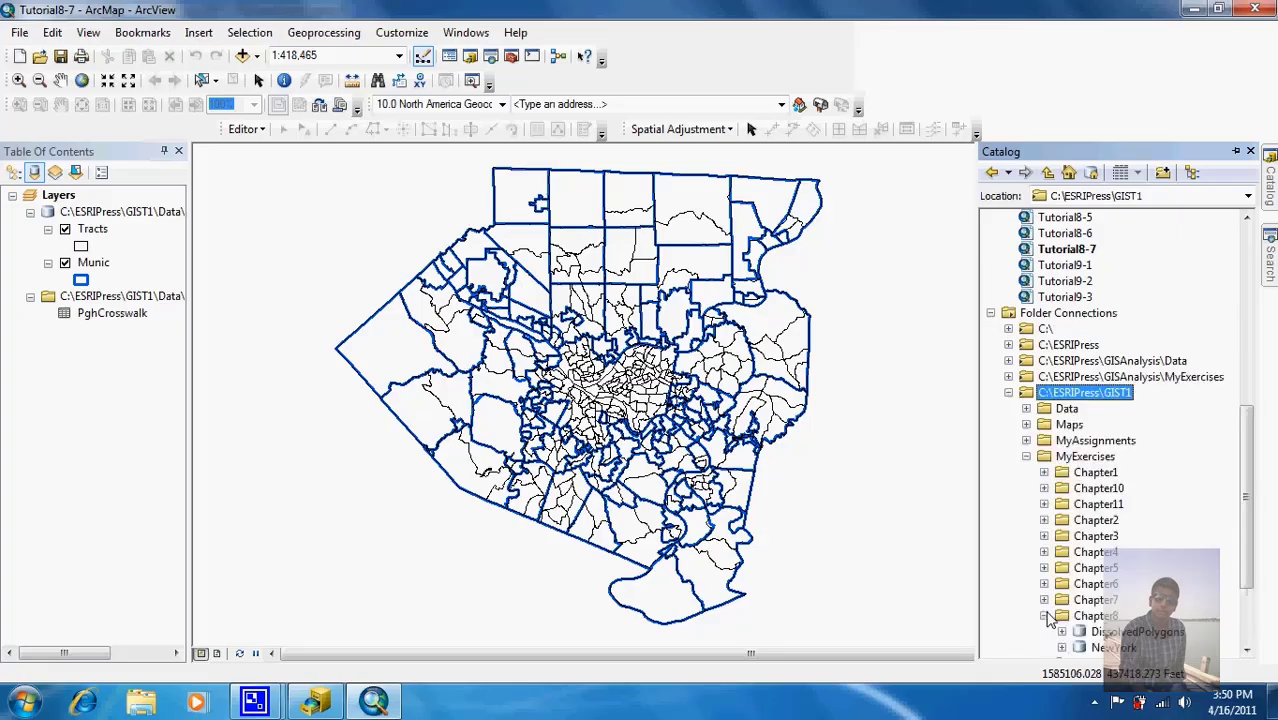
{"action": "right_click", "coordinate": [1097, 617]}
{"action": "mouse_move", "coordinate": [1168, 558]}
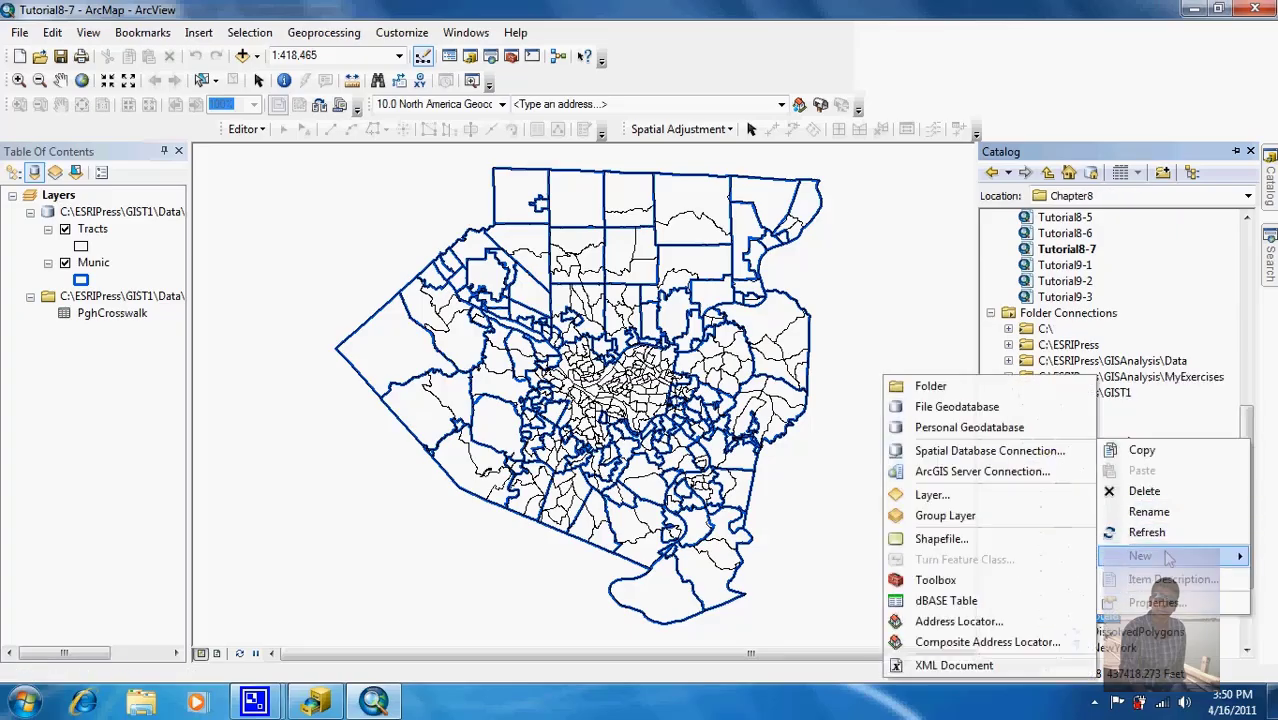
{"action": "left_click", "coordinate": [1036, 580]}
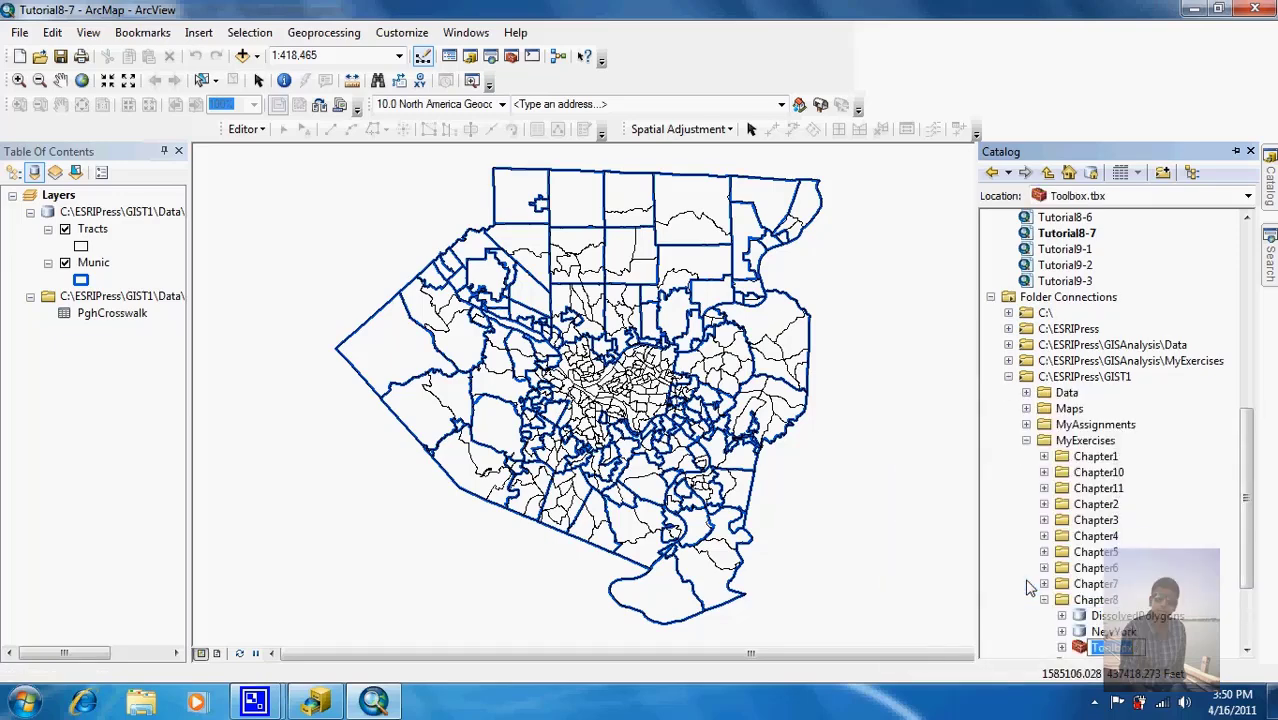
{"action": "type", "text": "Chapter8"}
{"action": "key", "text": "Left"}
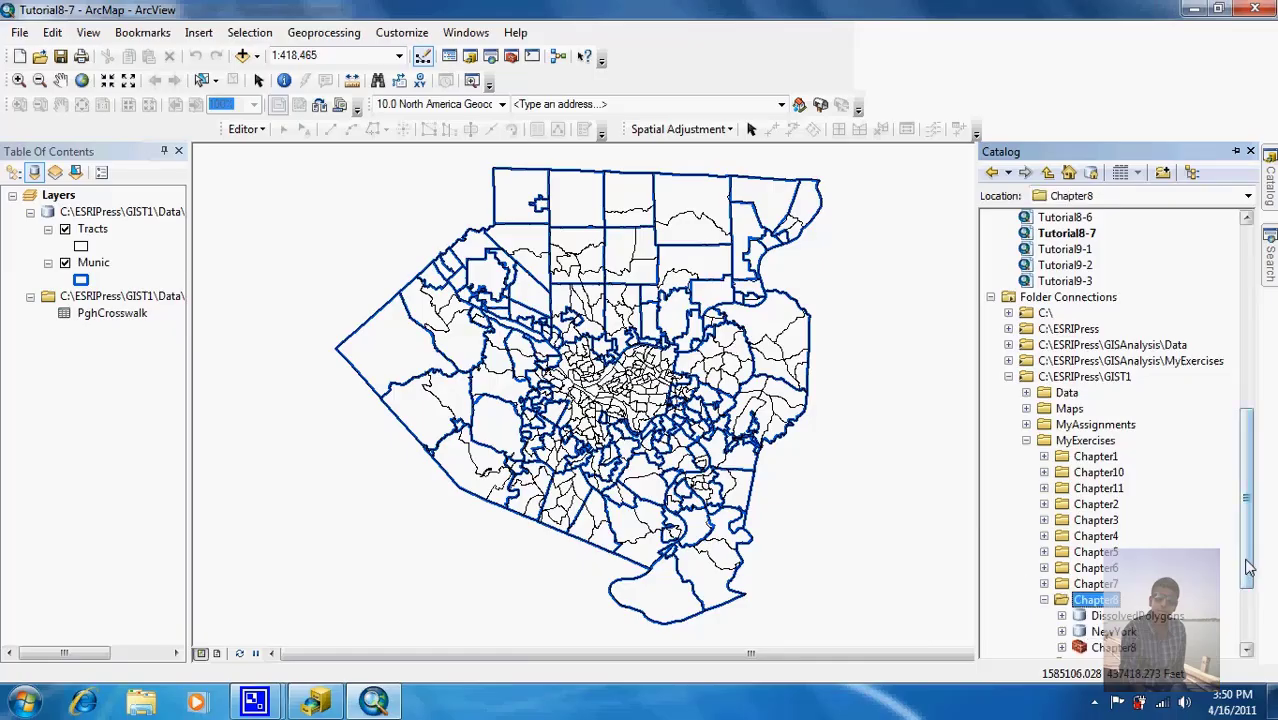
{"action": "scroll", "coordinate": [1248, 606], "scroll_direction": "down", "scroll_amount": 2}
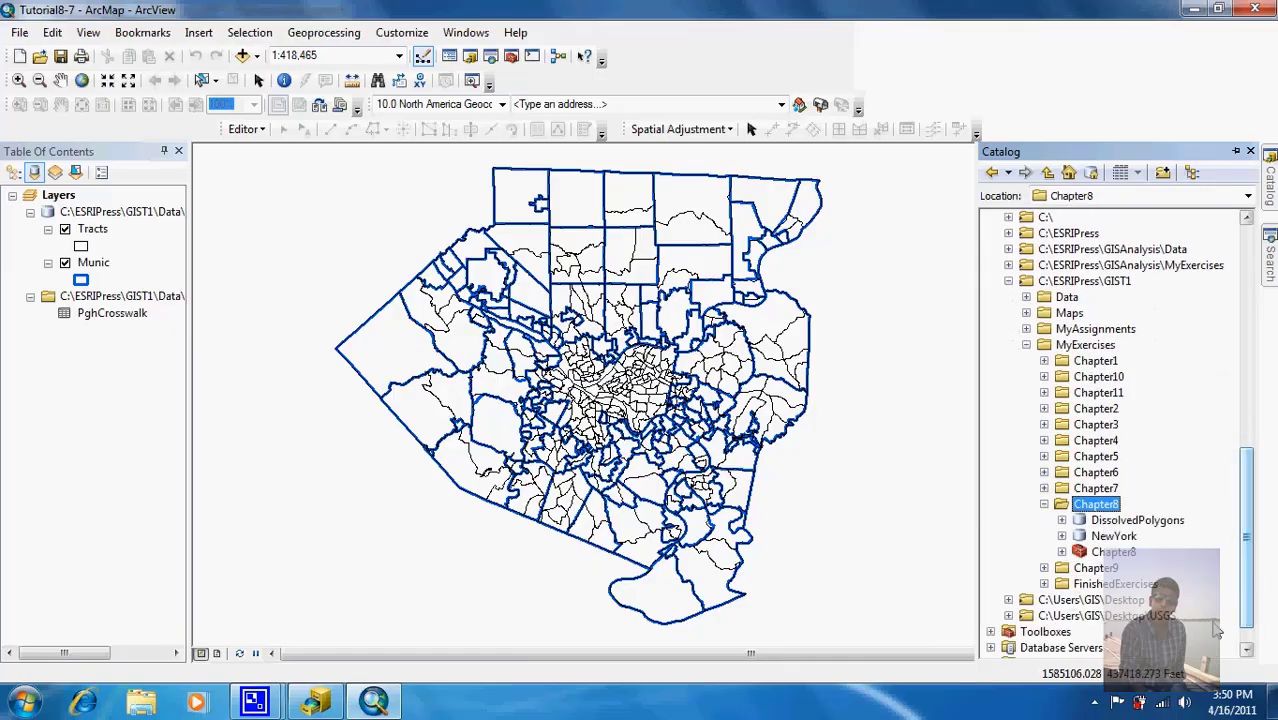
{"action": "right_click", "coordinate": [1107, 553]}
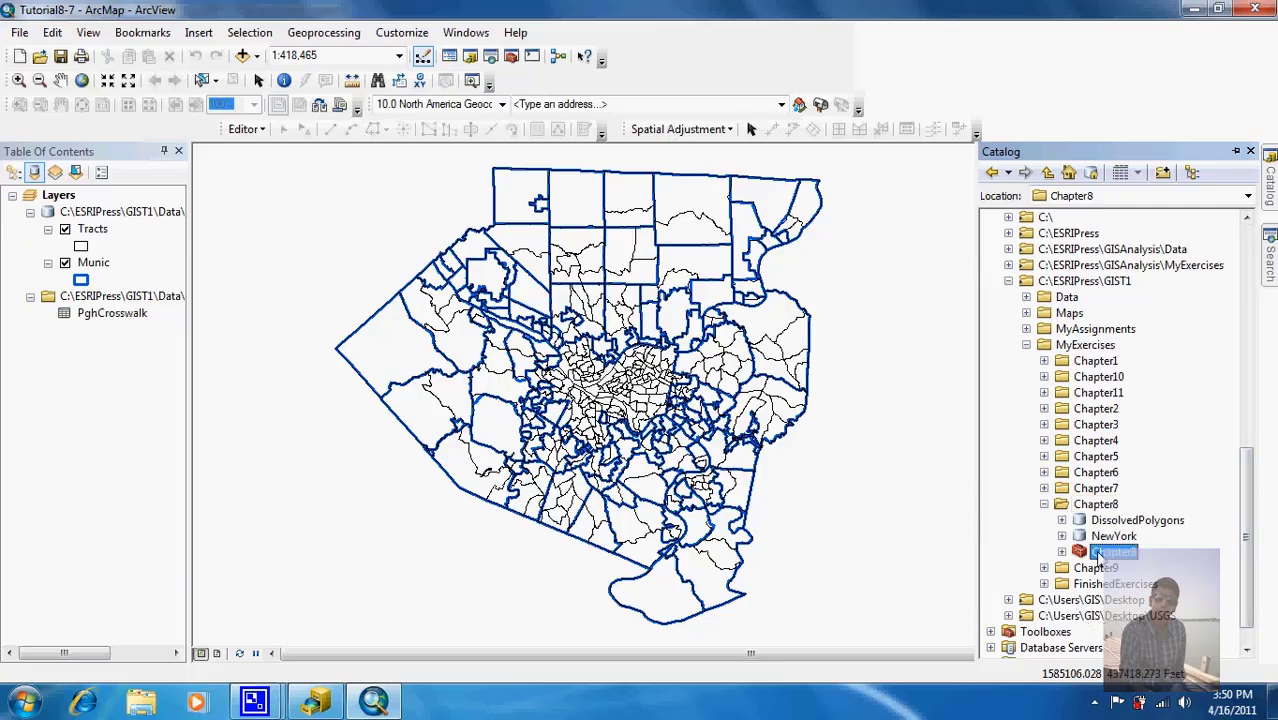
{"action": "mouse_move", "coordinate": [1143, 428]}
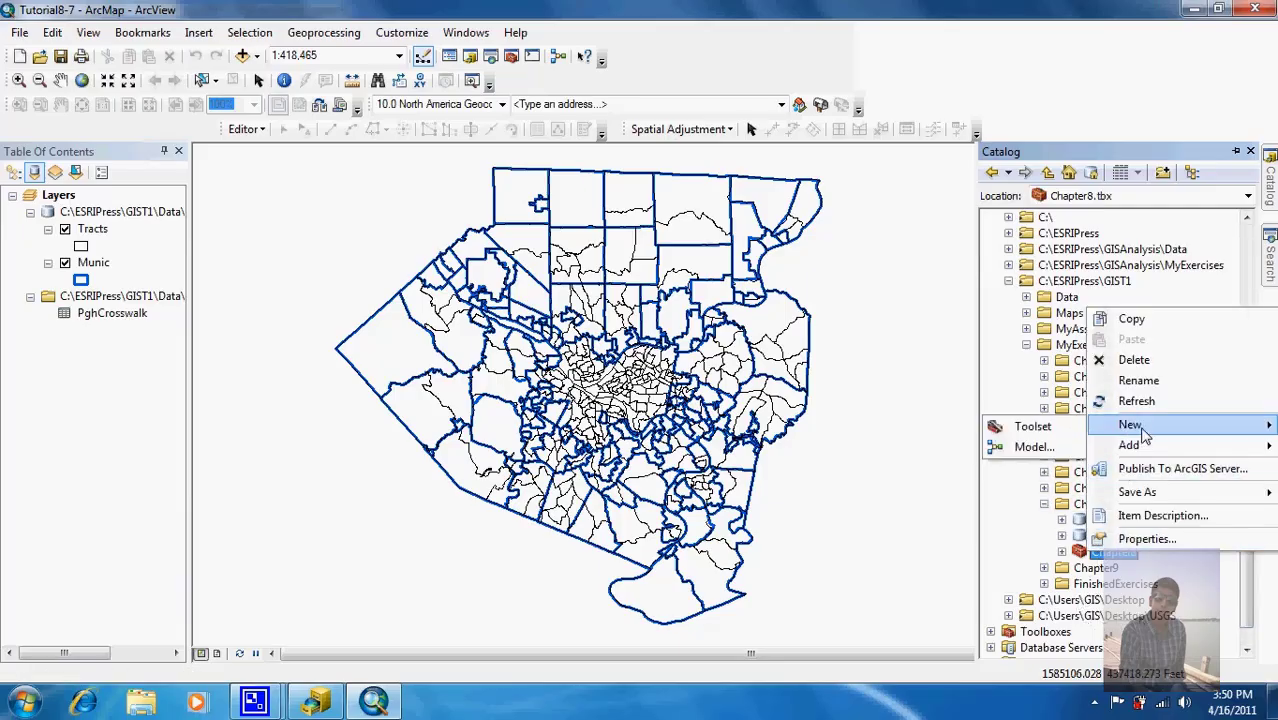
Step: Add a new model to the Chapter8 toolbox and browse Search to Data Management Tools > Joins
{"action": "left_click", "coordinate": [1033, 447]}
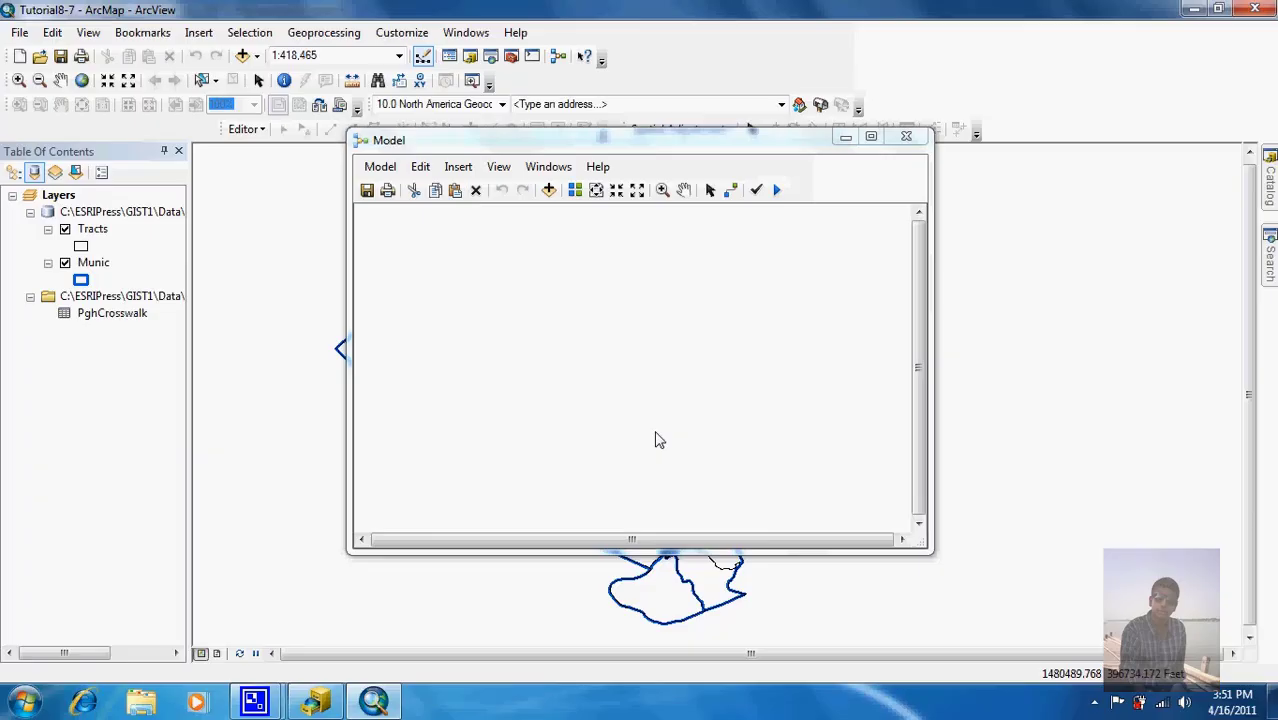
{"action": "left_click", "coordinate": [1268, 268]}
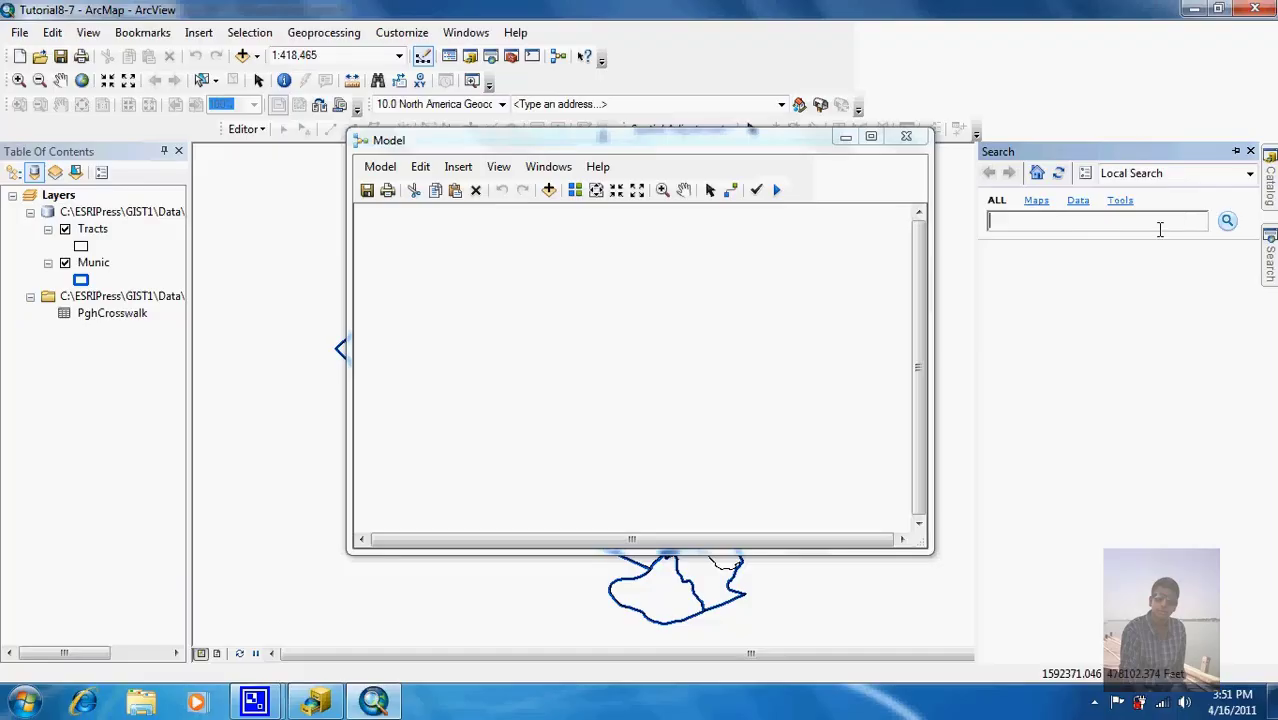
{"action": "left_click", "coordinate": [1119, 200]}
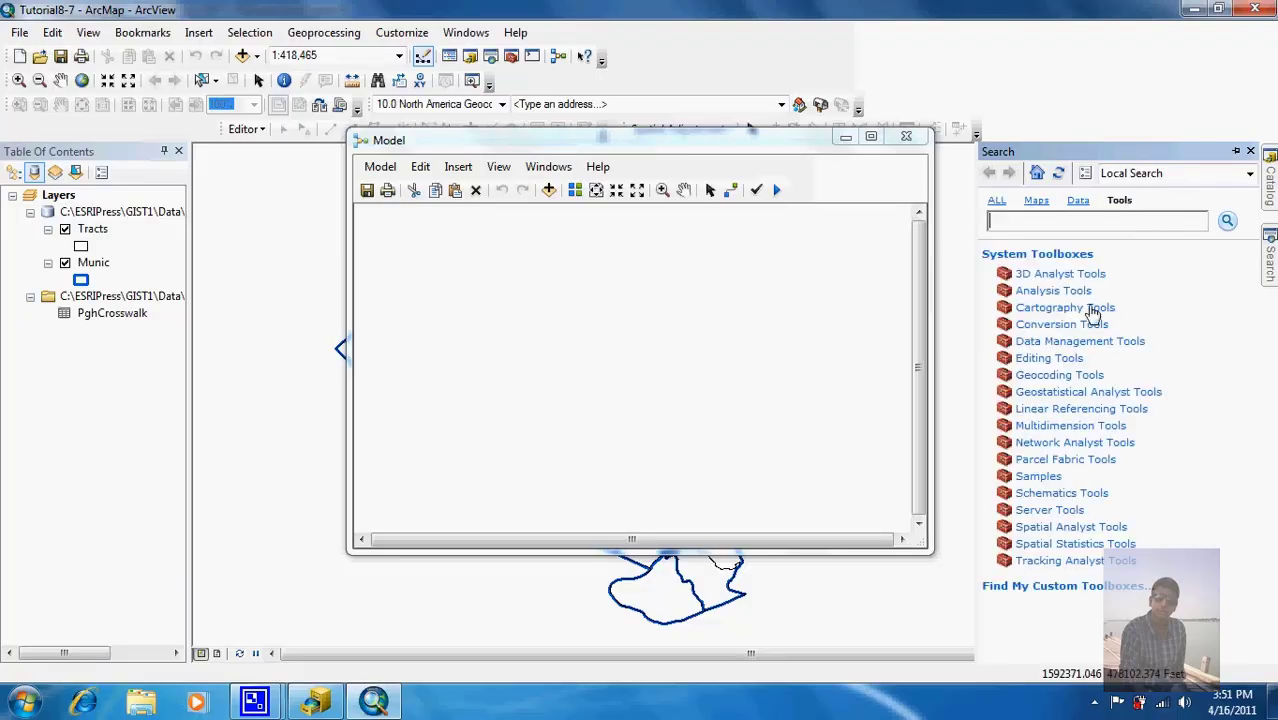
{"action": "left_click", "coordinate": [1069, 345]}
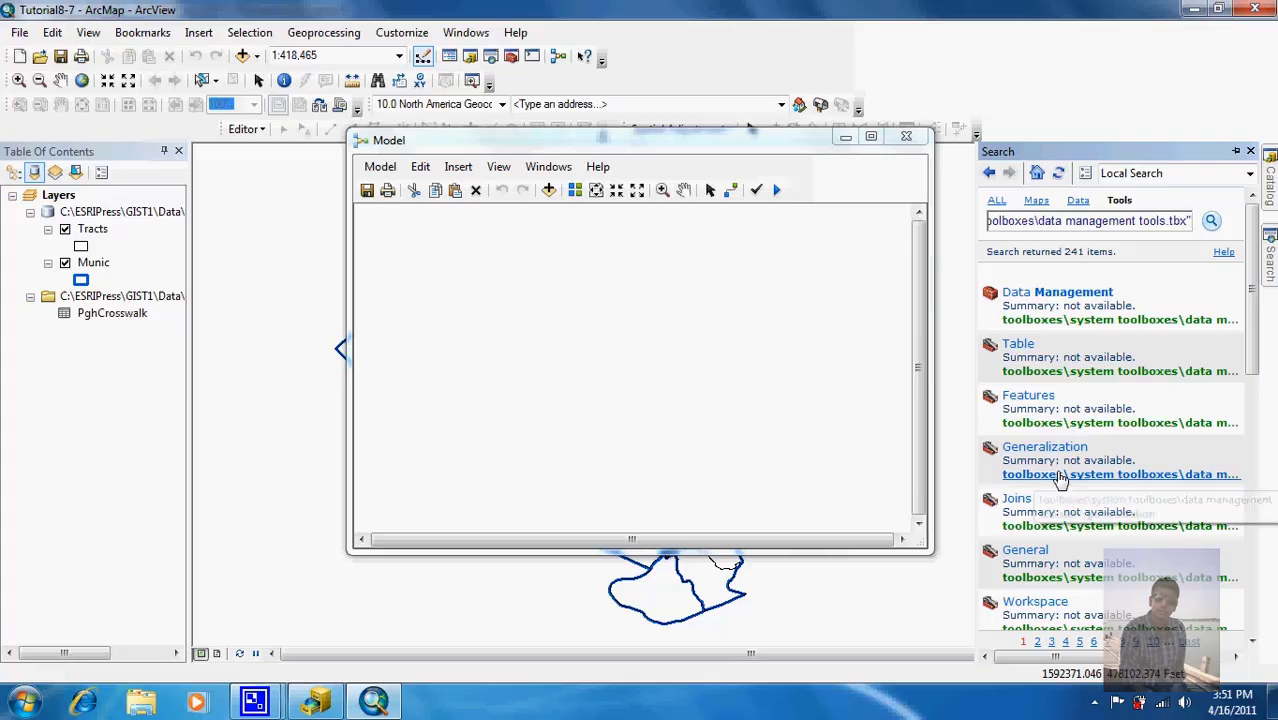
{"action": "left_click", "coordinate": [1015, 500]}
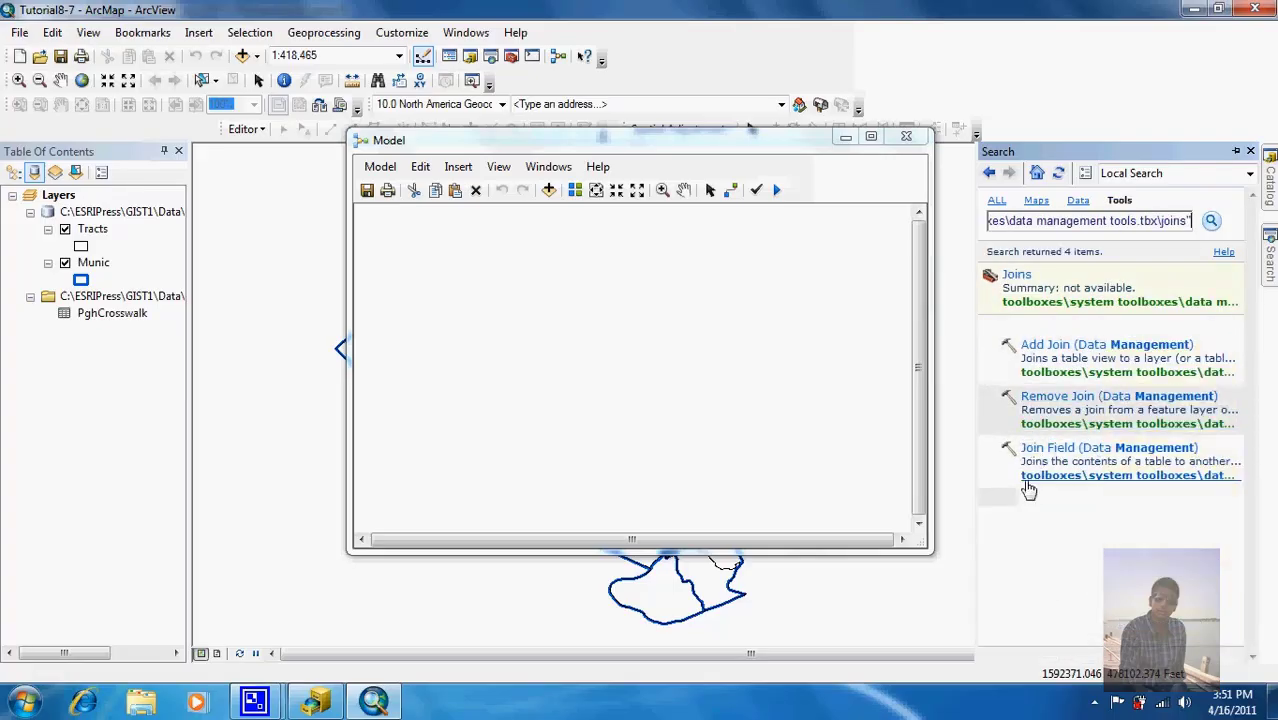
{"action": "mouse_move", "coordinate": [1060, 398]}
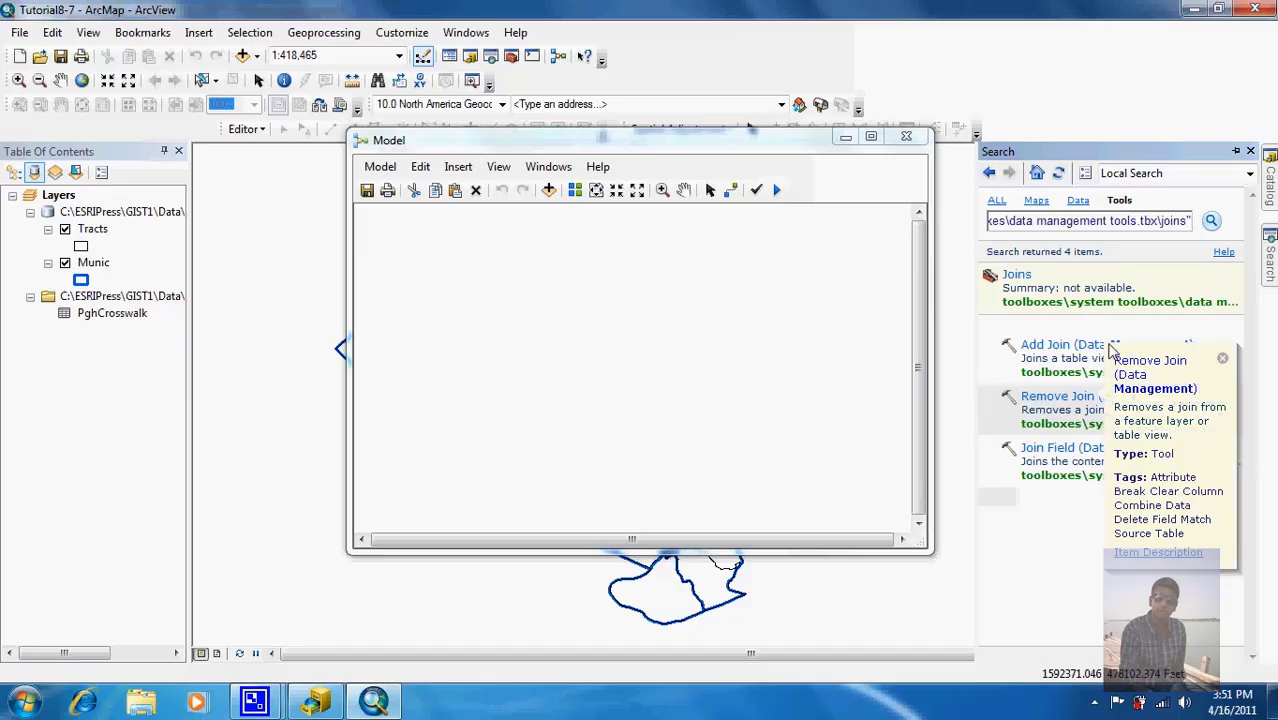
Step: Drag Add Join from the search results onto the ModelBuilder canvas
{"action": "left_click_drag", "start_coordinate": [1071, 349], "coordinate": [576, 340]}
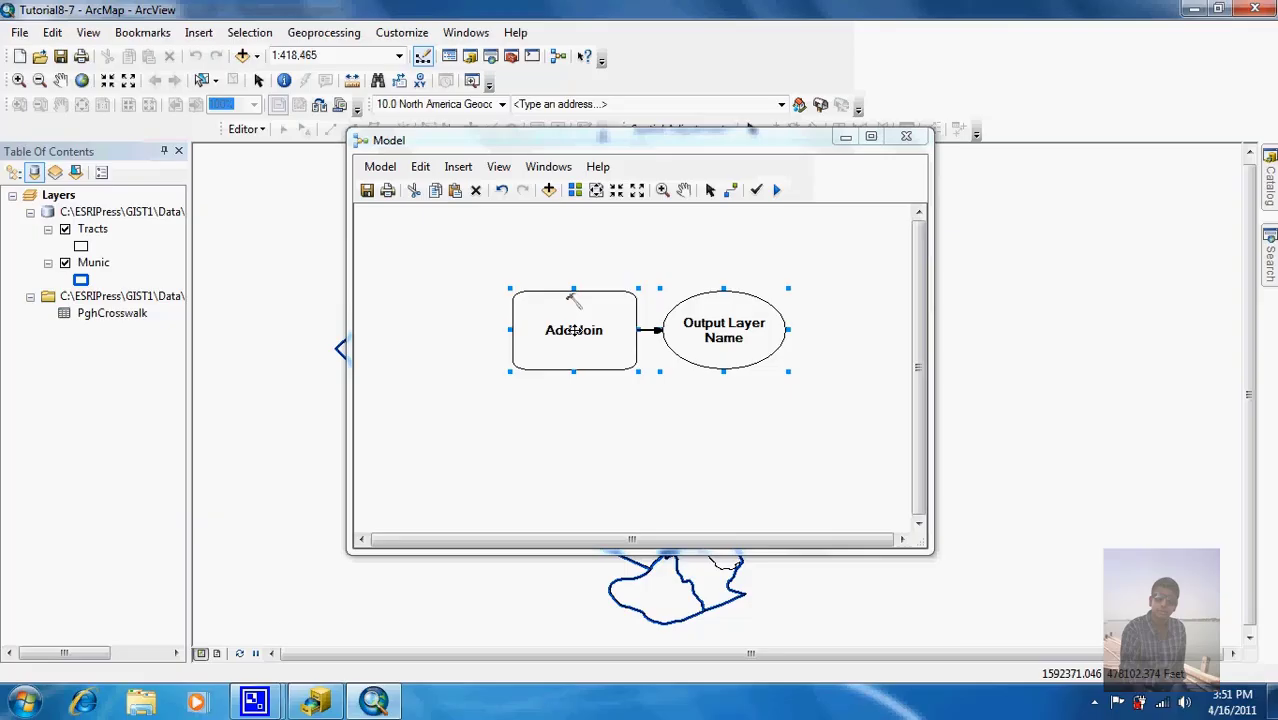
Step: In Add Join, set the layer to join to Tracts with FIPS as the input join field
{"action": "double_click", "coordinate": [576, 333]}
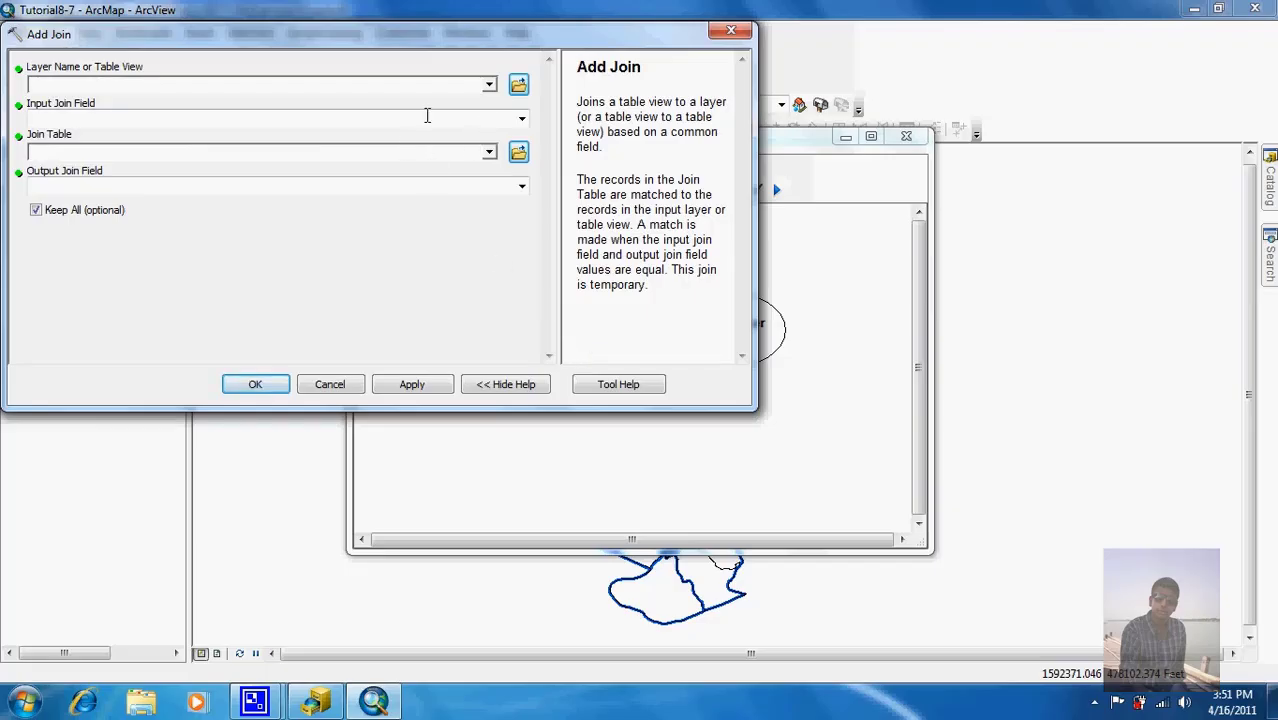
{"action": "left_click", "coordinate": [488, 85]}
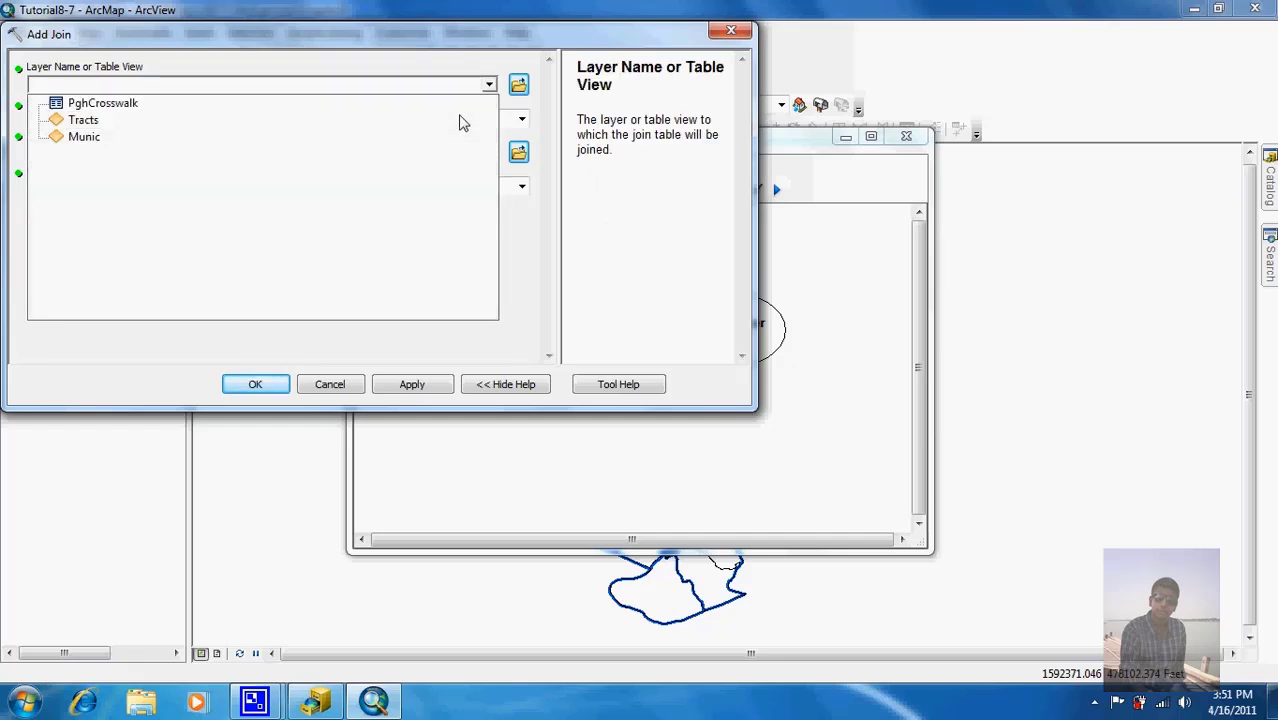
{"action": "left_click", "coordinate": [462, 121]}
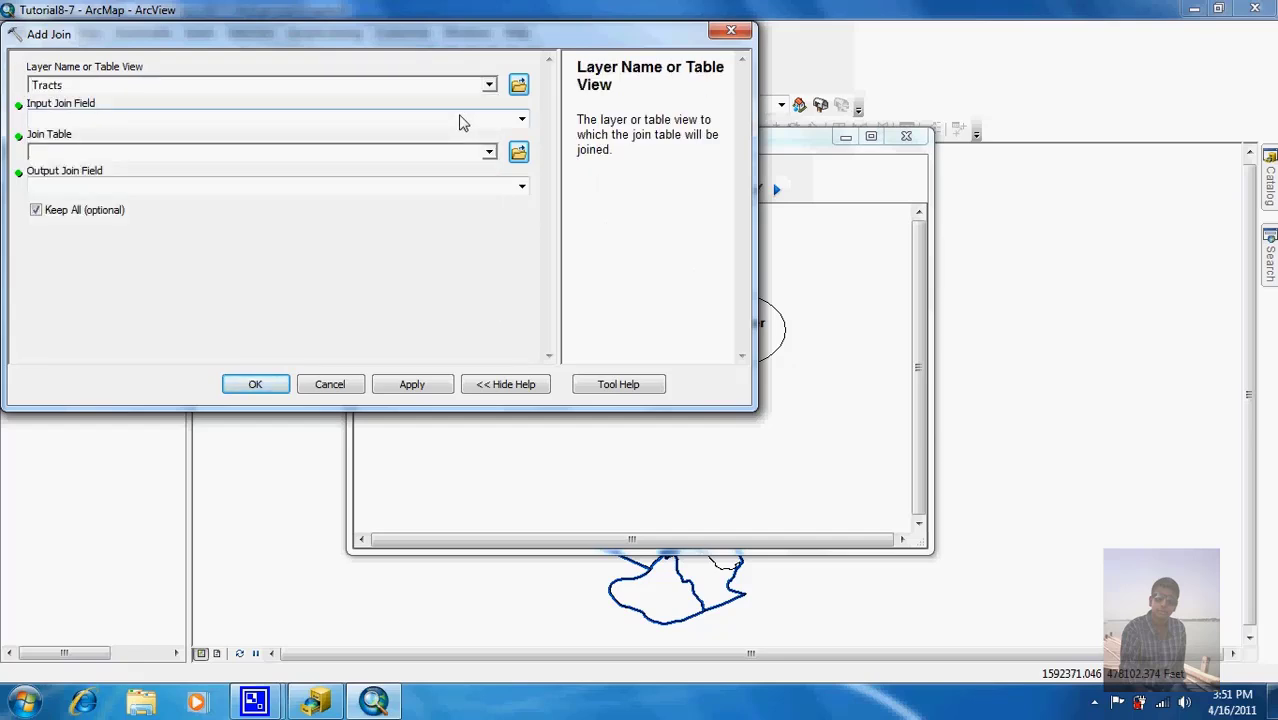
{"action": "left_click", "coordinate": [521, 119]}
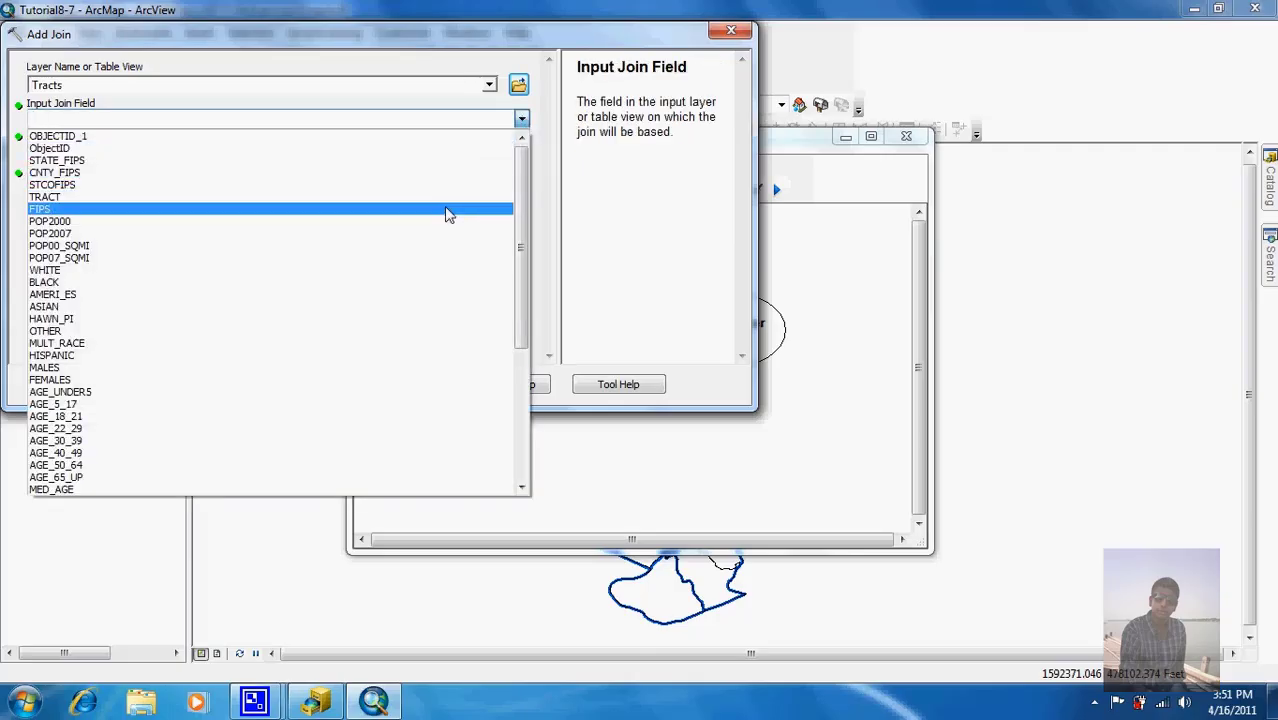
{"action": "left_click", "coordinate": [447, 209]}
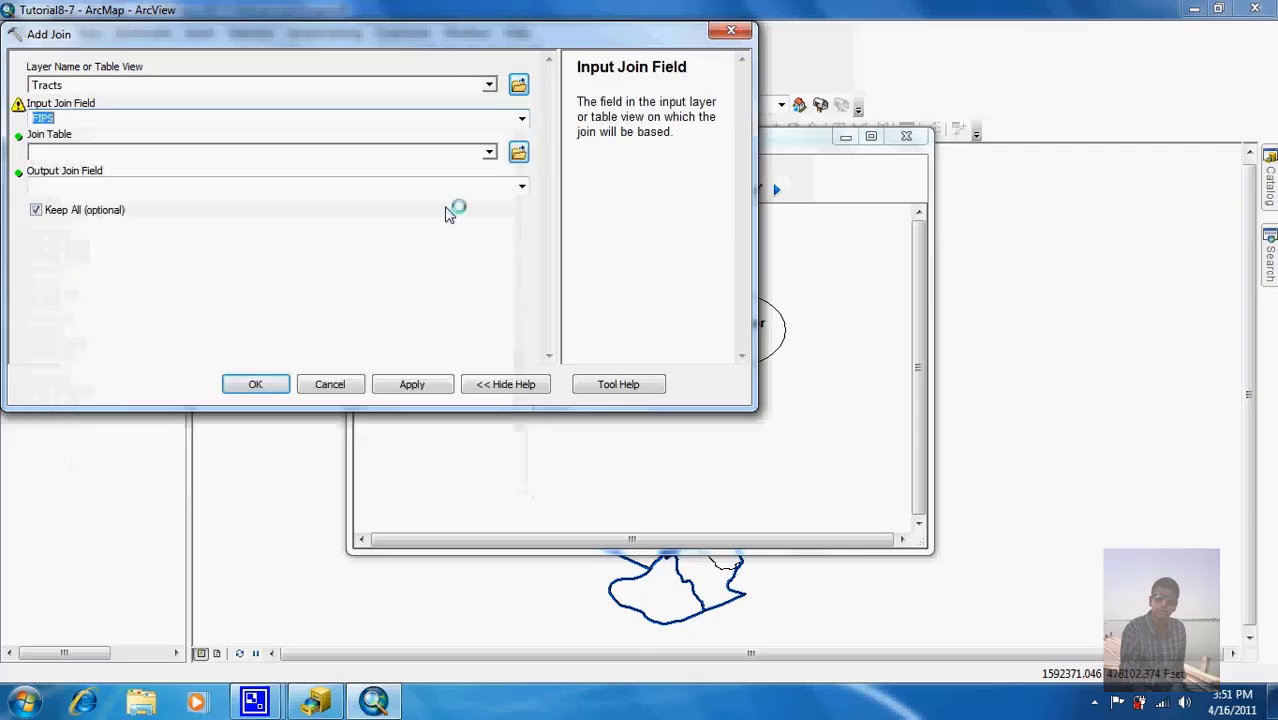
Step: Join the PghCrosswalk table on STFID, keeping only matching records, and accept the tool
{"action": "left_click", "coordinate": [489, 152]}
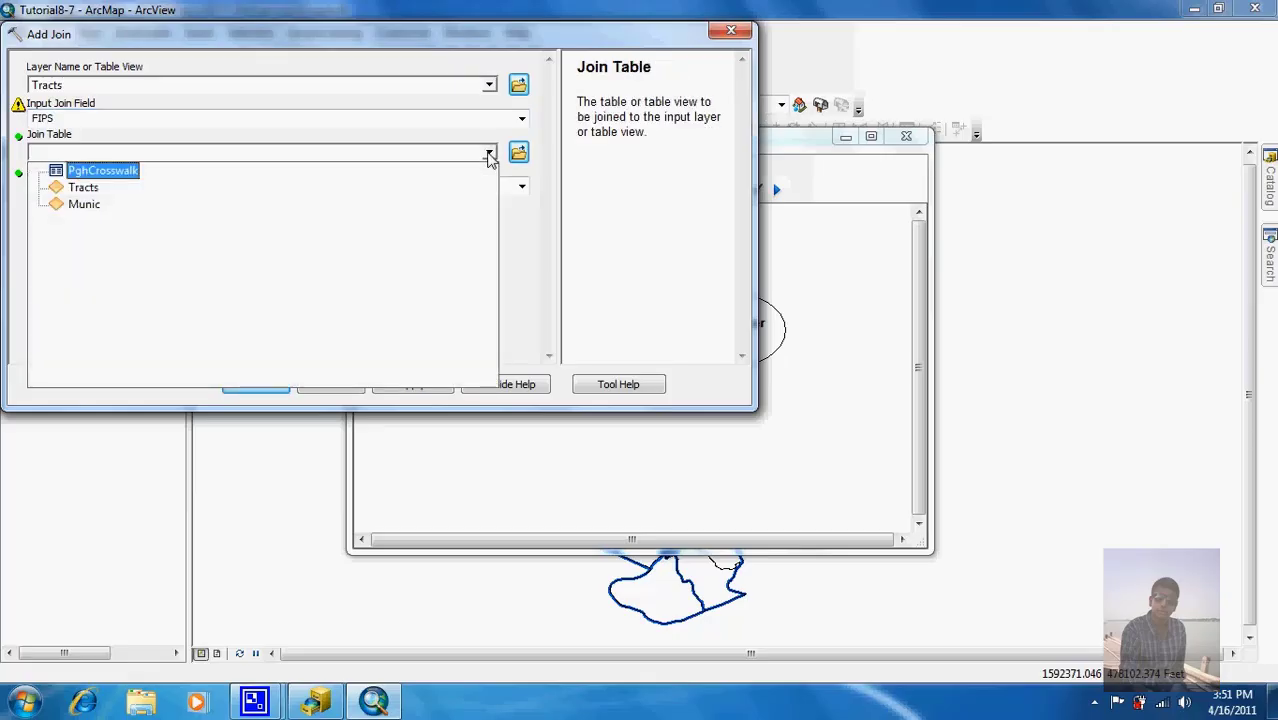
{"action": "left_click", "coordinate": [451, 175]}
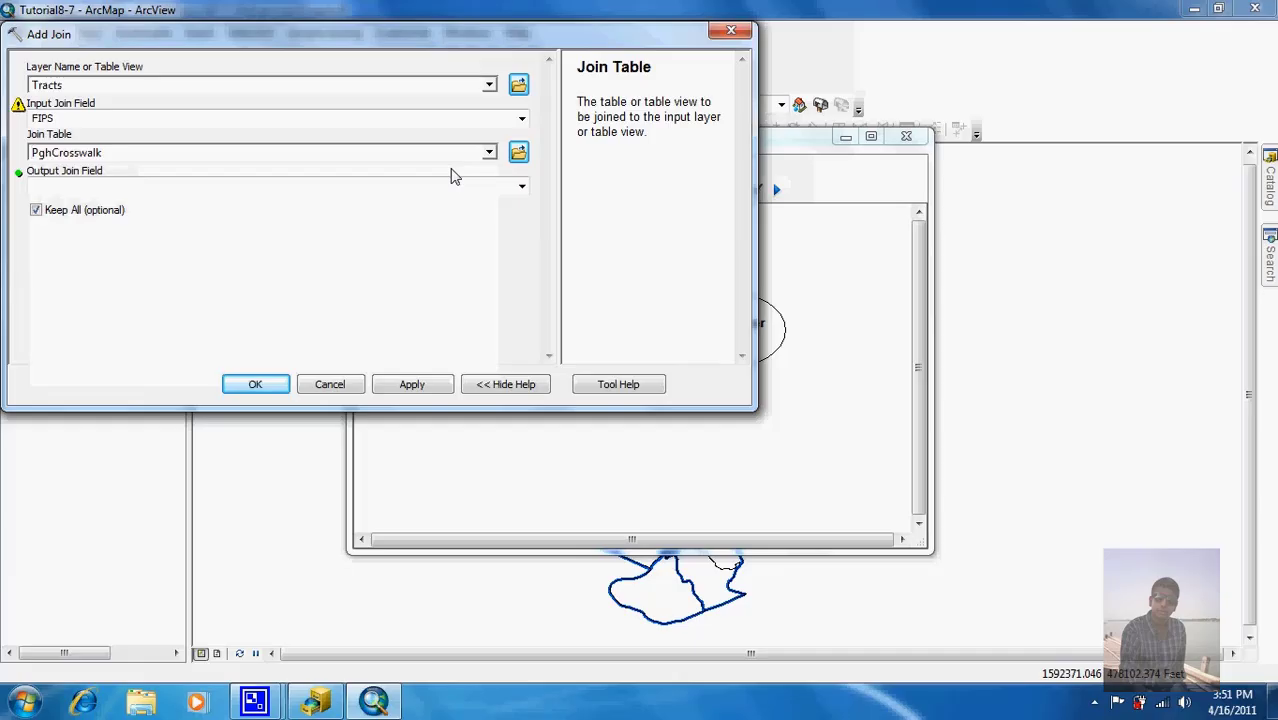
{"action": "left_click", "coordinate": [520, 187]}
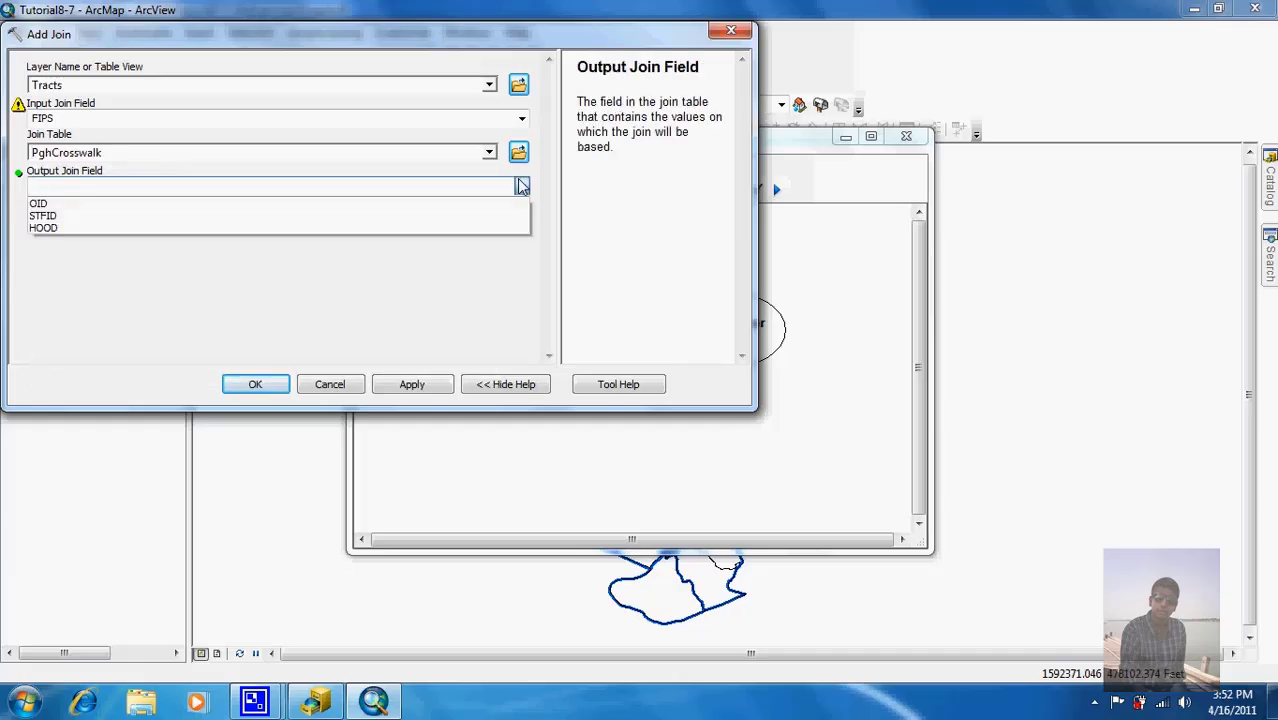
{"action": "left_click", "coordinate": [477, 214]}
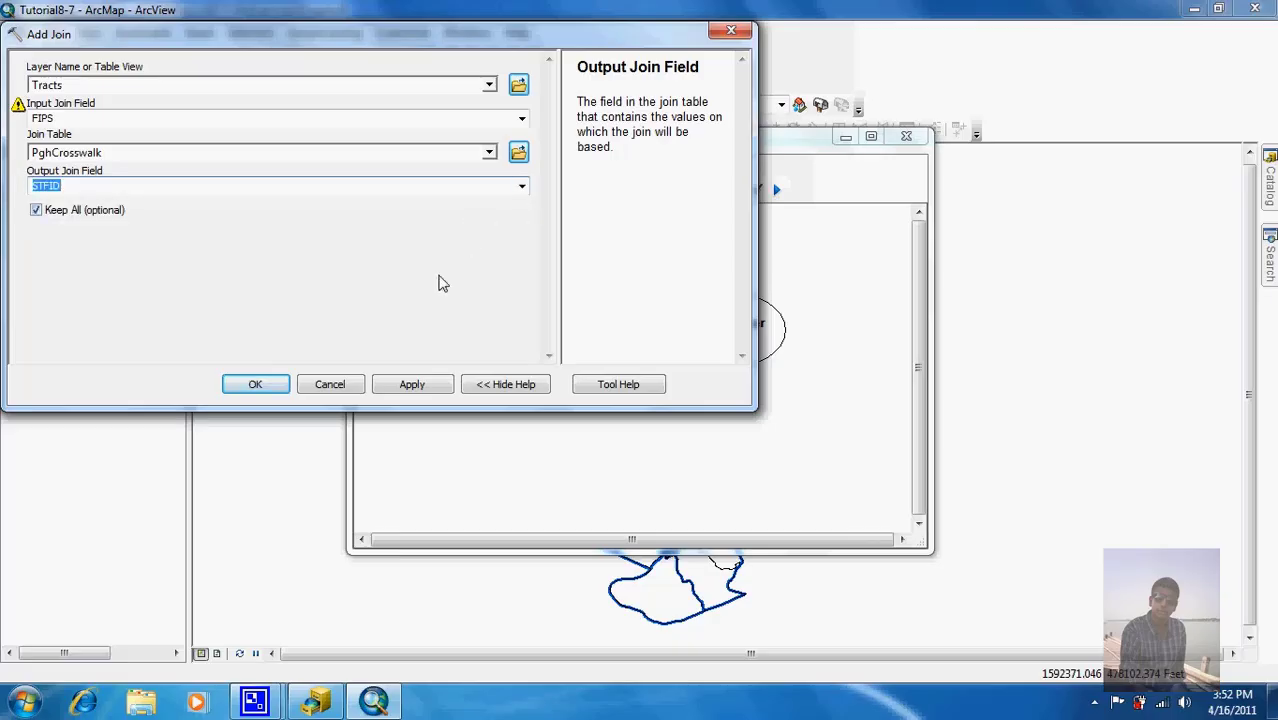
{"action": "mouse_move", "coordinate": [20, 110]}
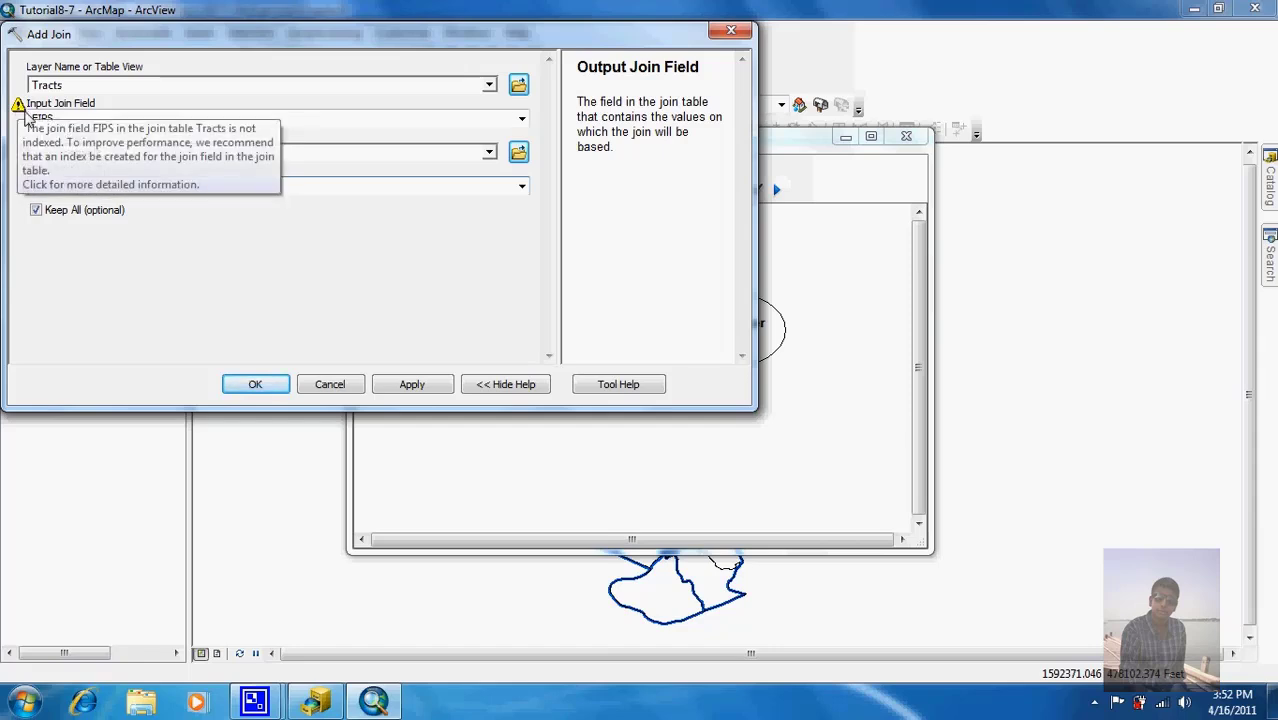
{"action": "left_click", "coordinate": [284, 354]}
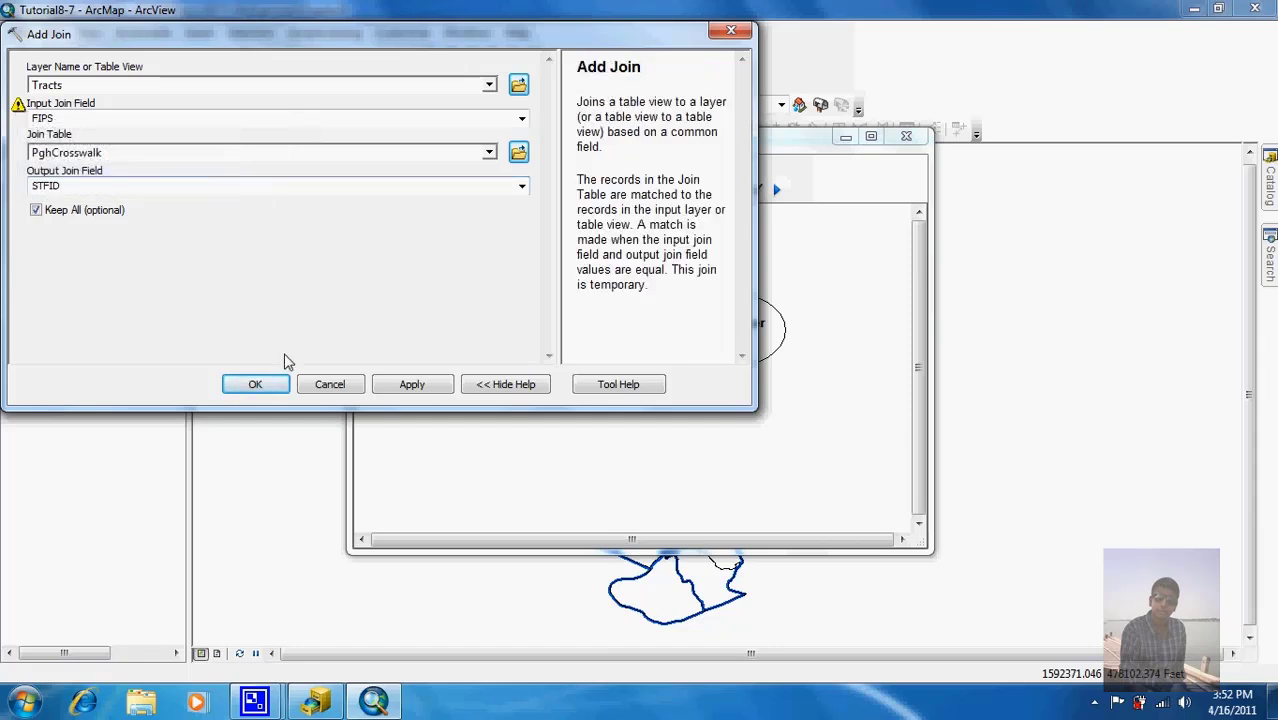
{"action": "left_click", "coordinate": [37, 221]}
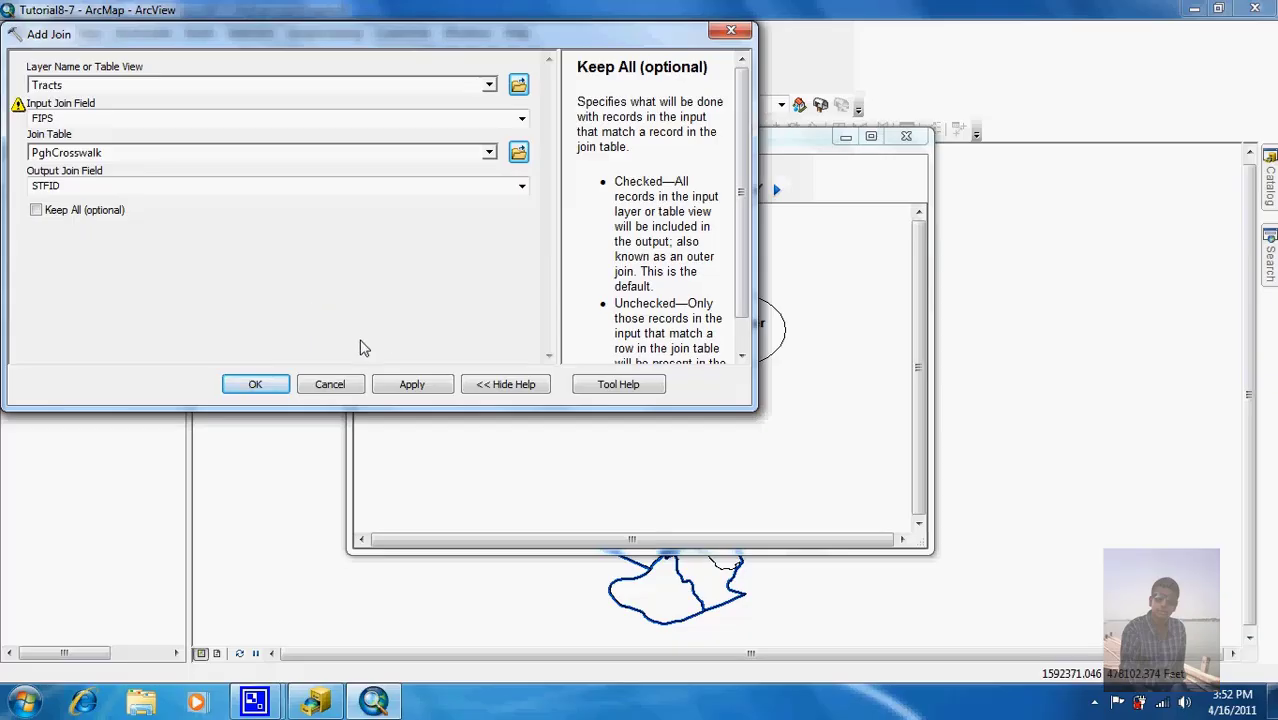
{"action": "left_click", "coordinate": [271, 384]}
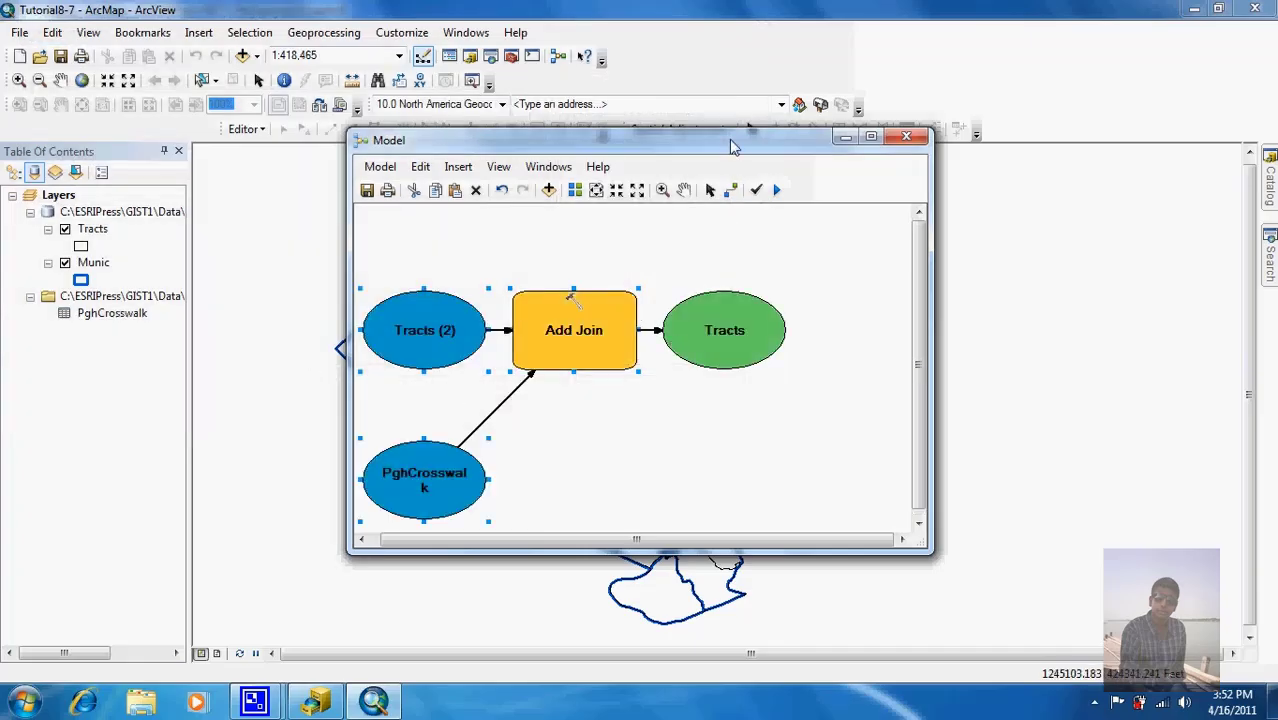
Step: Run the Add Join process from its context menu and close the completed report
{"action": "left_click_drag", "start_coordinate": [732, 140], "coordinate": [708, 53]}
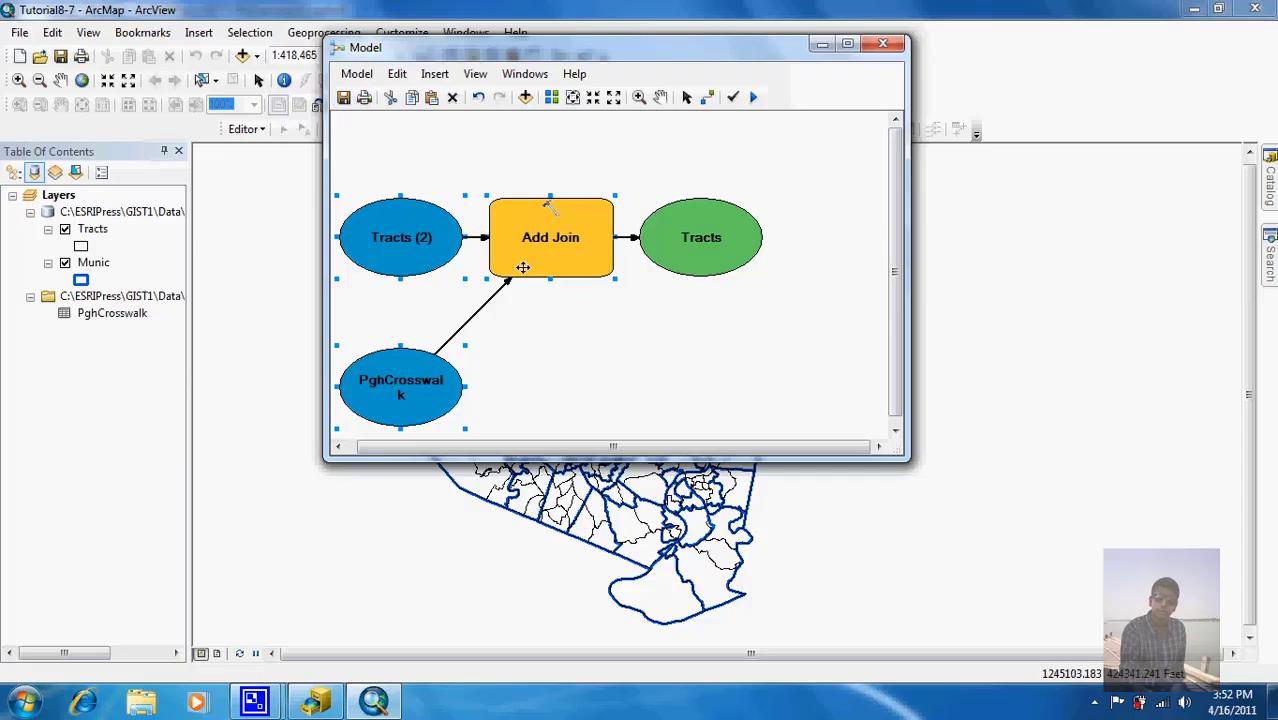
{"action": "mouse_move", "coordinate": [522, 267]}
{"action": "right_click", "coordinate": [557, 237]}
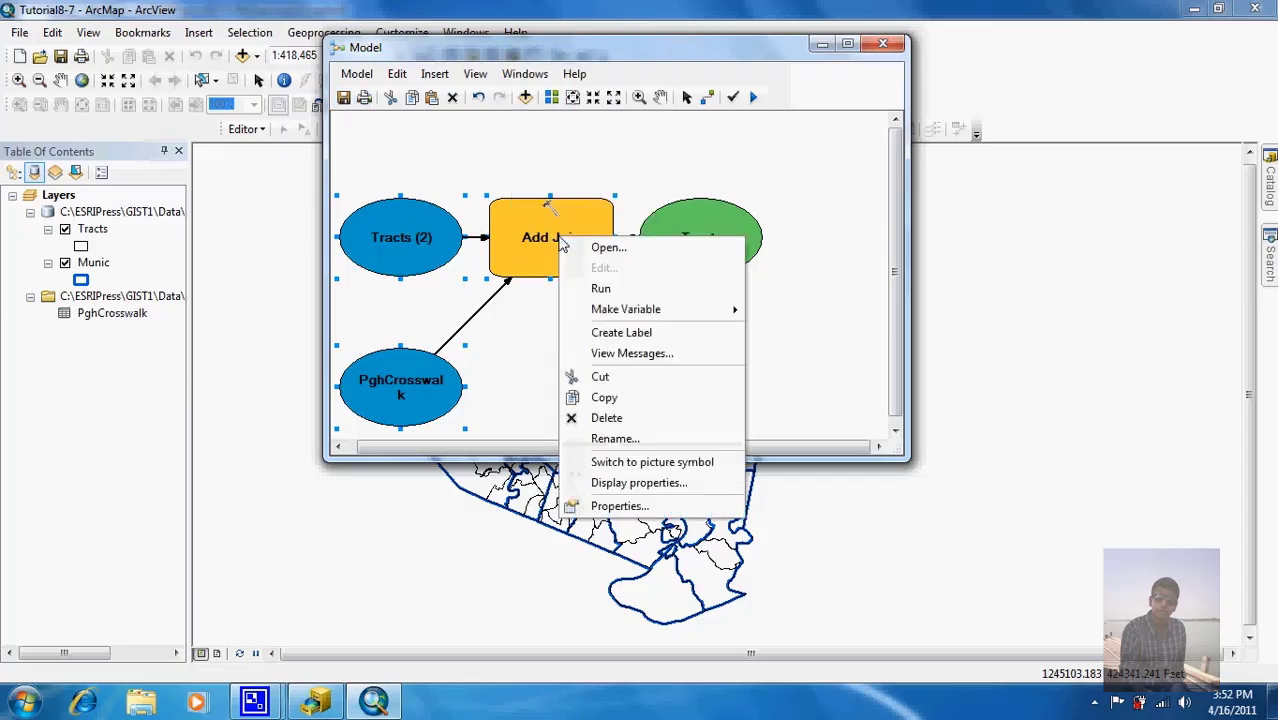
{"action": "left_click", "coordinate": [600, 288]}
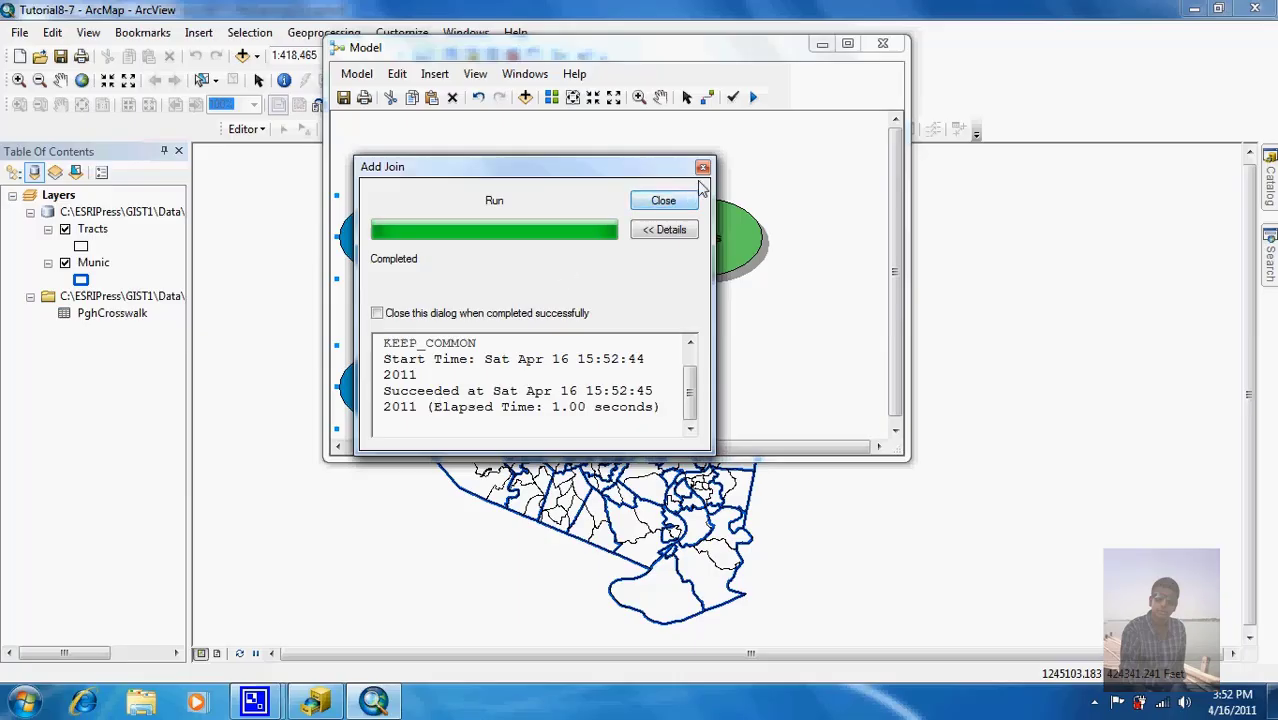
{"action": "left_click", "coordinate": [663, 201]}
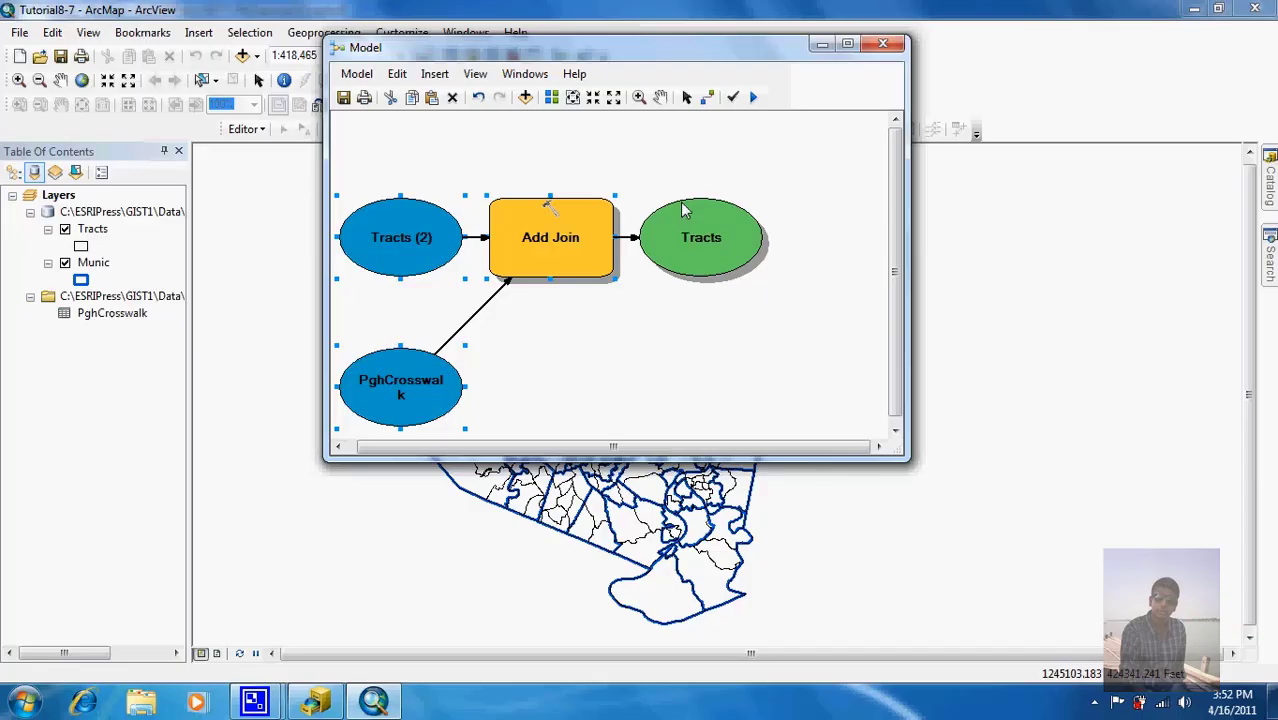
Step: Search the tools for 'dissolve' to list Dissolve (Data Management)
{"action": "left_click", "coordinate": [1266, 290]}
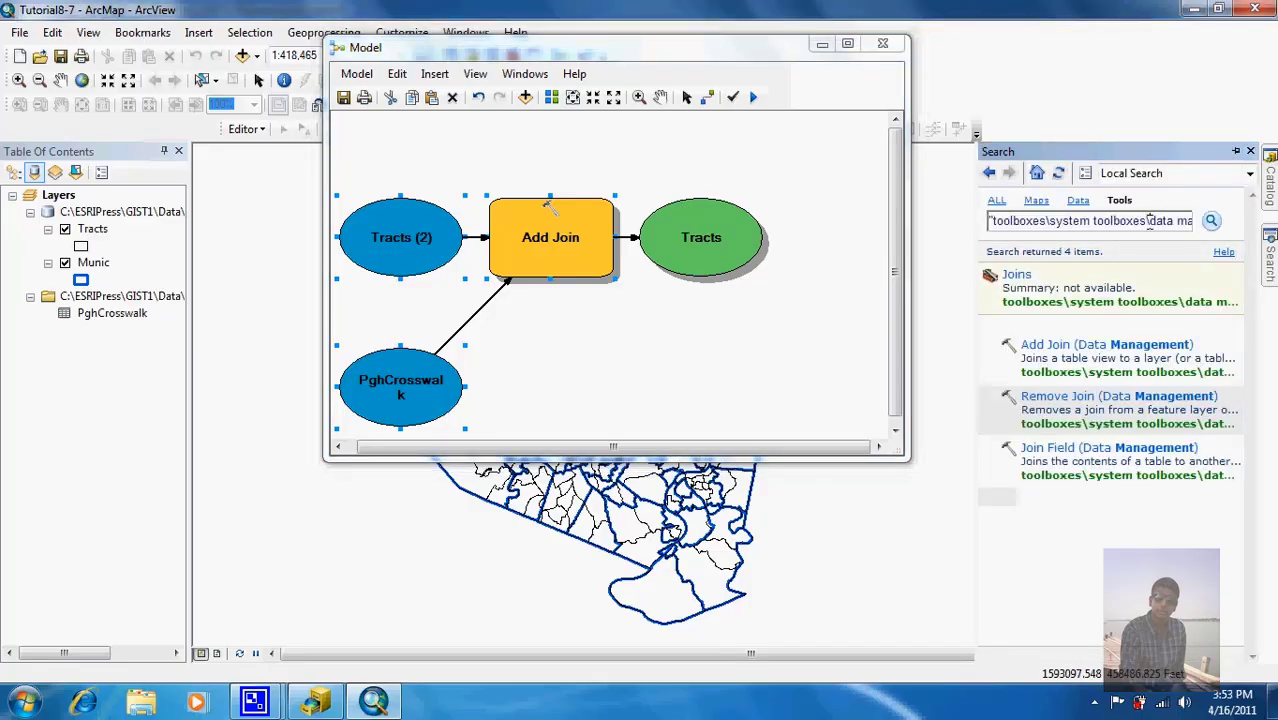
{"action": "key", "text": "BackSpace"}
{"action": "key", "text": "BackSpace"}
{"action": "key", "text": "BackSpace"}
{"action": "key", "text": "BackSpace"}
{"action": "key", "text": "BackSpace"}
{"action": "key", "text": "BackSpace"}
{"action": "key", "text": "BackSpace"}
{"action": "key", "text": "BackSpace"}
{"action": "key", "text": "BackSpace"}
{"action": "key", "text": "BackSpace"}
{"action": "key", "text": "BackSpace"}
{"action": "key", "text": "BackSpace"}
{"action": "key", "text": "BackSpace"}
{"action": "key", "text": "BackSpace"}
{"action": "key", "text": "BackSpace"}
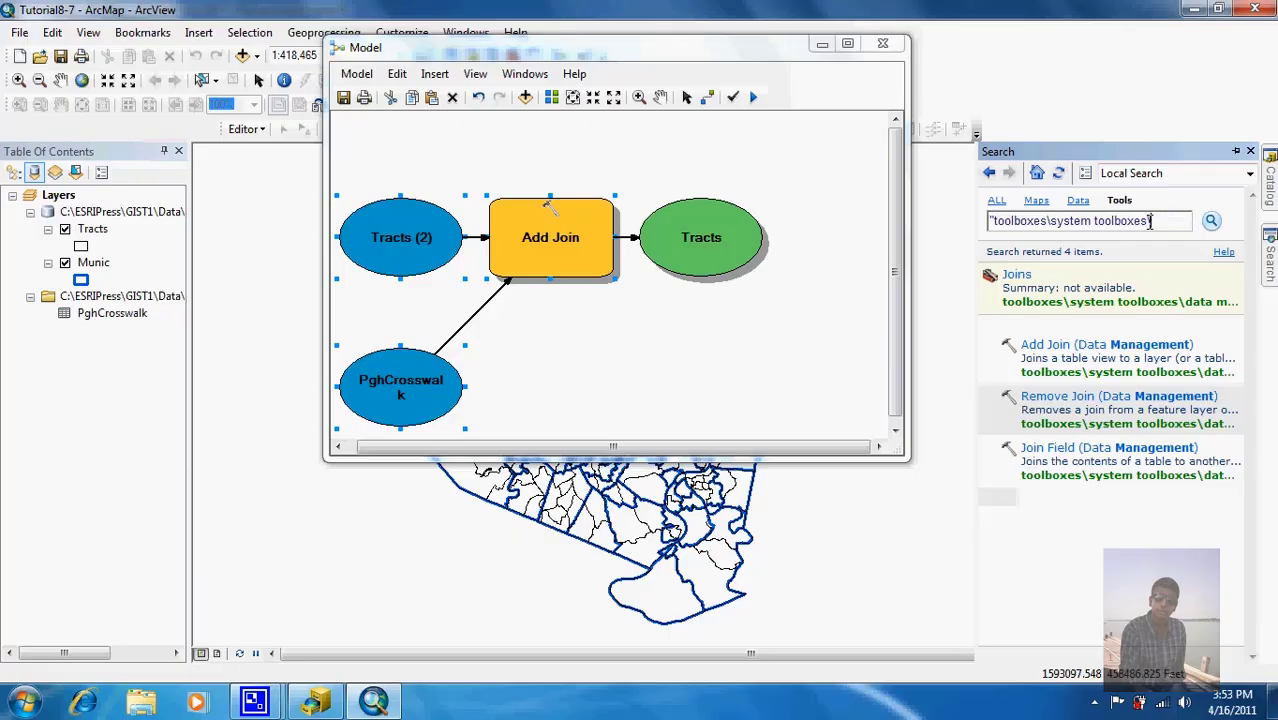
{"action": "key", "text": "BackSpace"}
{"action": "key", "text": "BackSpace"}
{"action": "key", "text": "BackSpace"}
{"action": "key", "text": "BackSpace"}
{"action": "key", "text": "BackSpace"}
{"action": "key", "text": "BackSpace"}
{"action": "key", "text": "BackSpace"}
{"action": "key", "text": "BackSpace"}
{"action": "key", "text": "BackSpace"}
{"action": "key", "text": "BackSpace"}
{"action": "key", "text": "BackSpace"}
{"action": "key", "text": "BackSpace"}
{"action": "key", "text": "BackSpace"}
{"action": "key", "text": "BackSpace"}
{"action": "key", "text": "BackSpace"}
{"action": "key", "text": "BackSpace"}
{"action": "key", "text": "BackSpace"}
{"action": "key", "text": "BackSpace"}
{"action": "key", "text": "BackSpace"}
{"action": "key", "text": "BackSpace"}
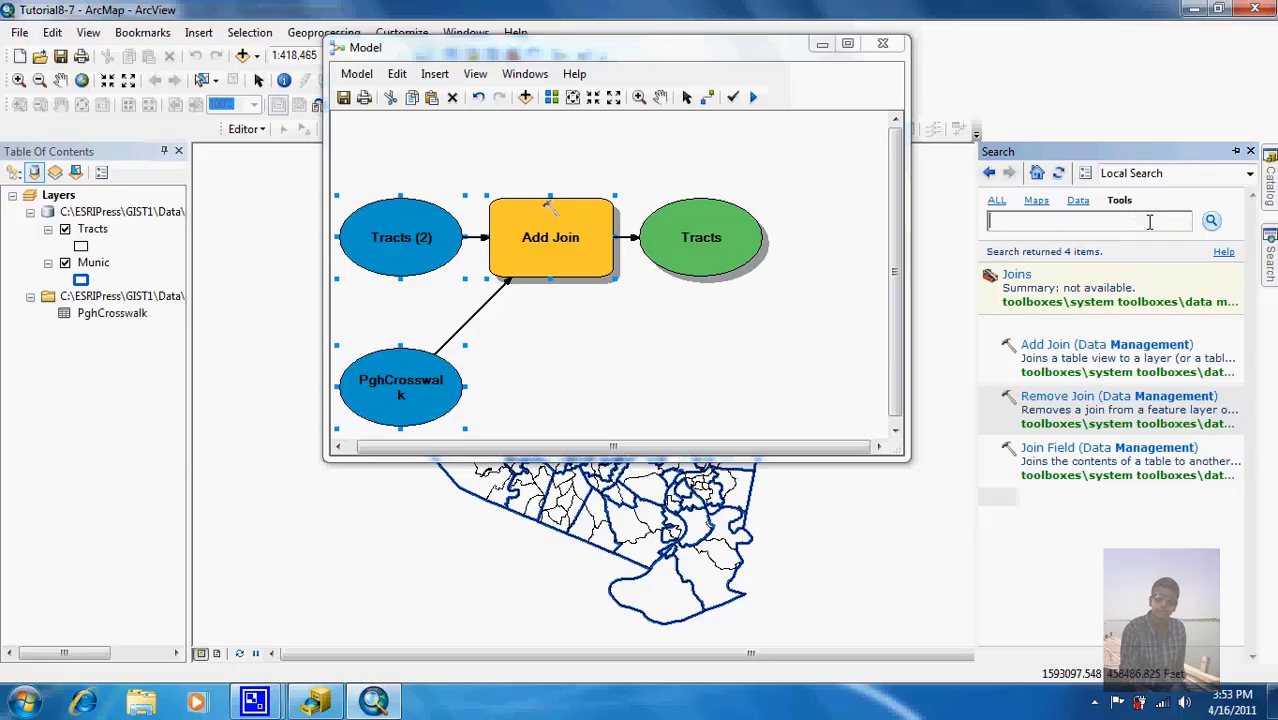
{"action": "type", "text": "diss"}
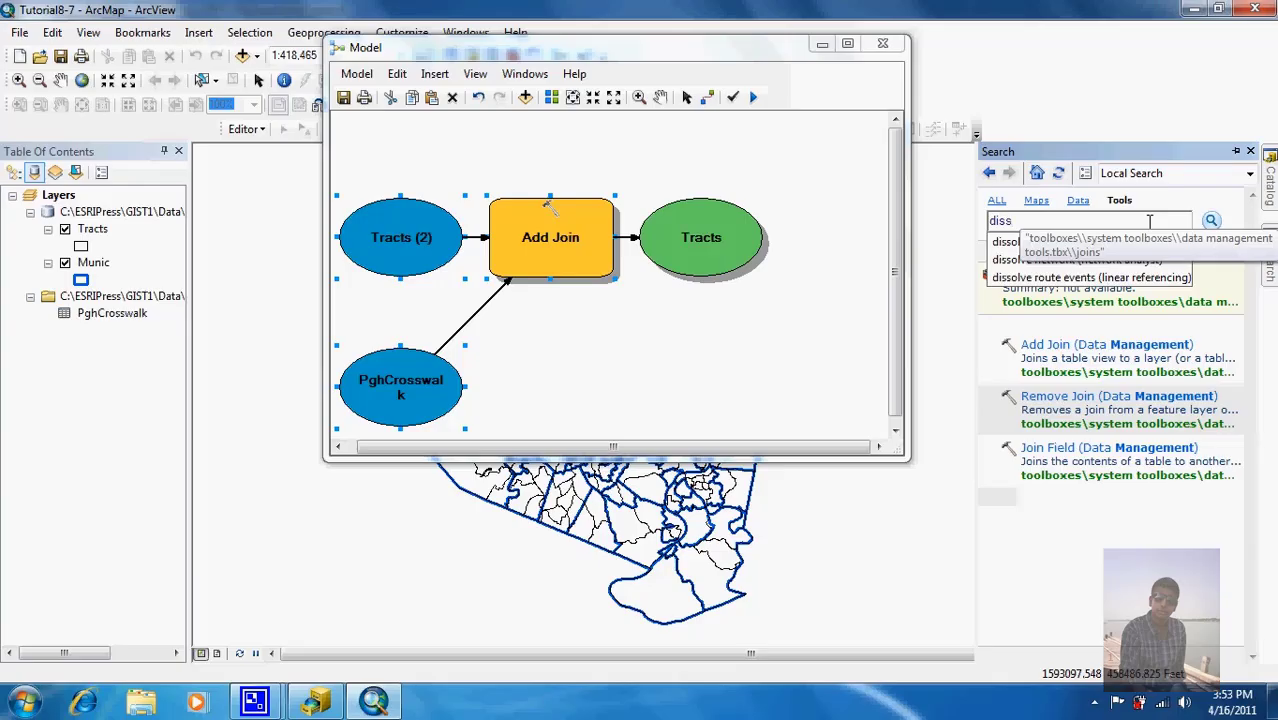
{"action": "type", "text": "olve"}
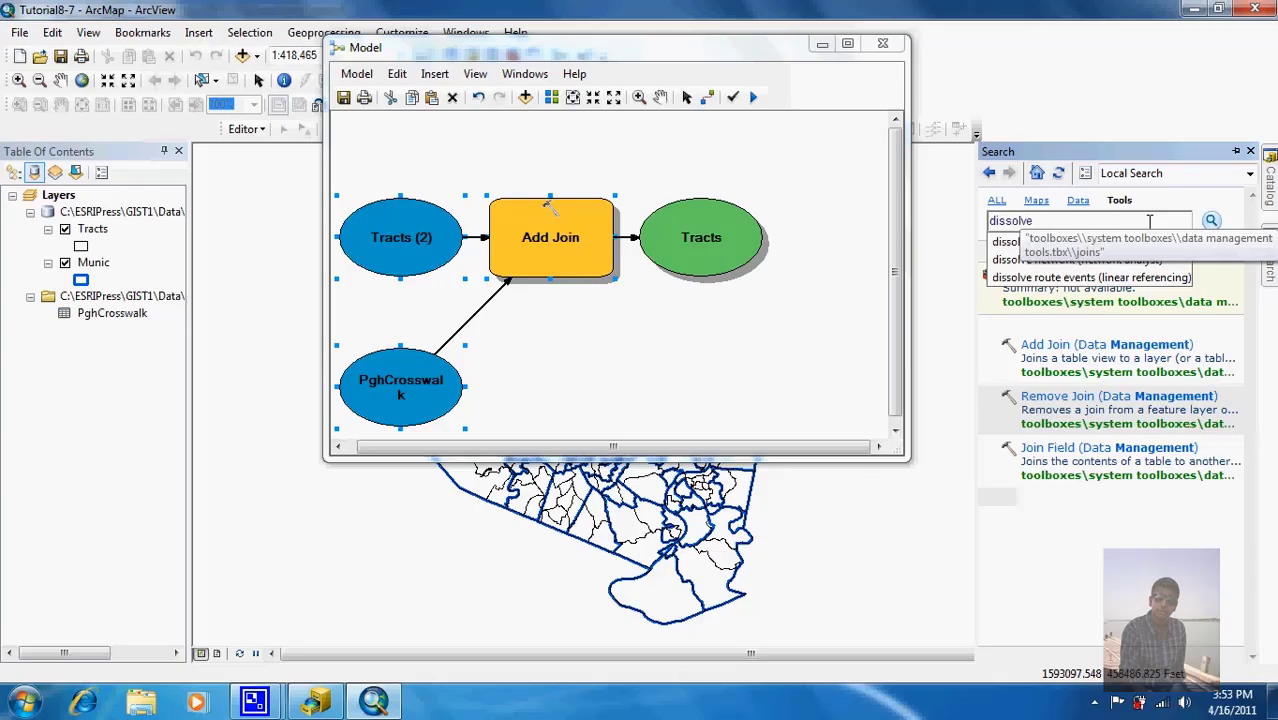
{"action": "key", "text": "Return"}
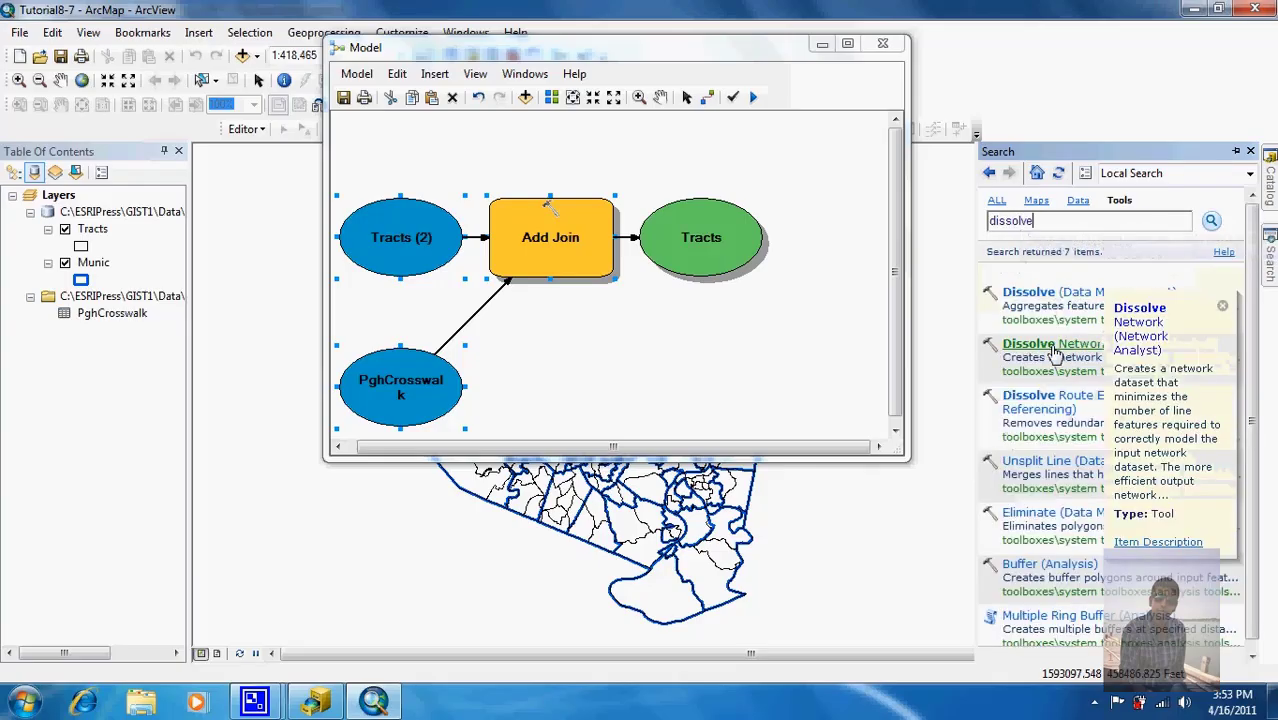
{"action": "mouse_move", "coordinate": [1083, 310]}
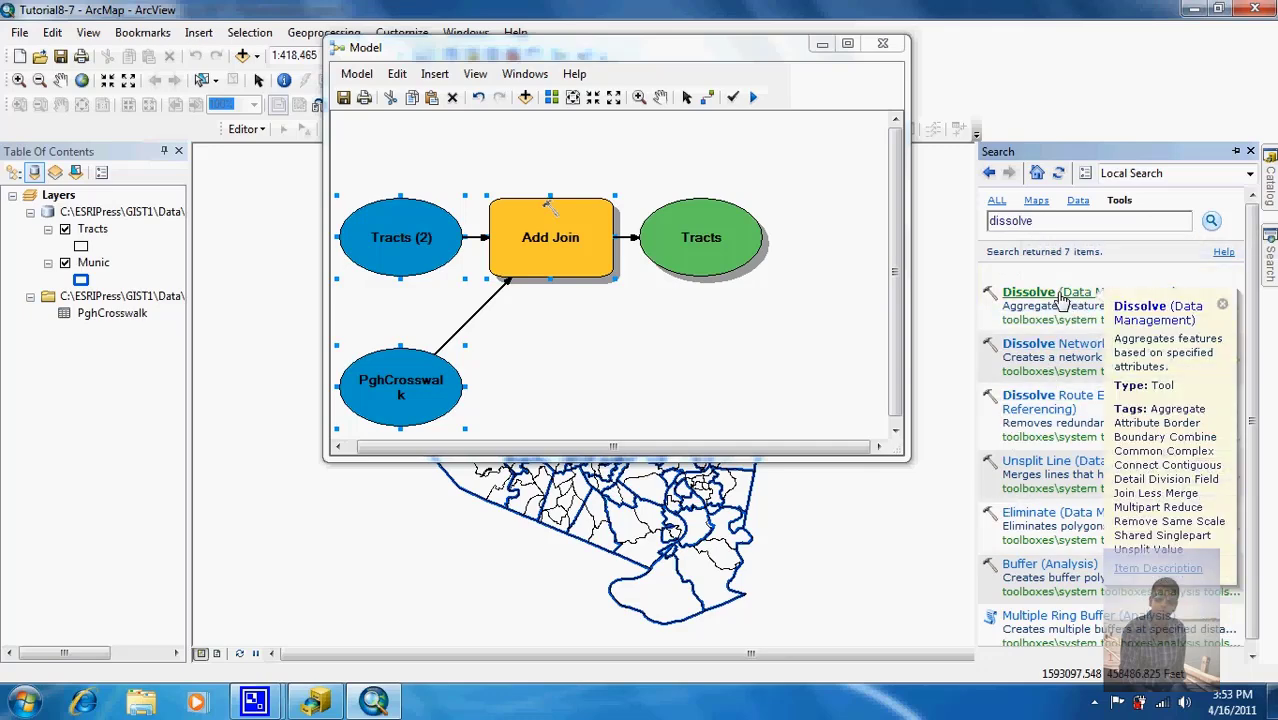
Step: Add the Dissolve tool to the model and enlarge the model window to fit it
{"action": "left_click_drag", "start_coordinate": [1060, 300], "coordinate": [622, 350]}
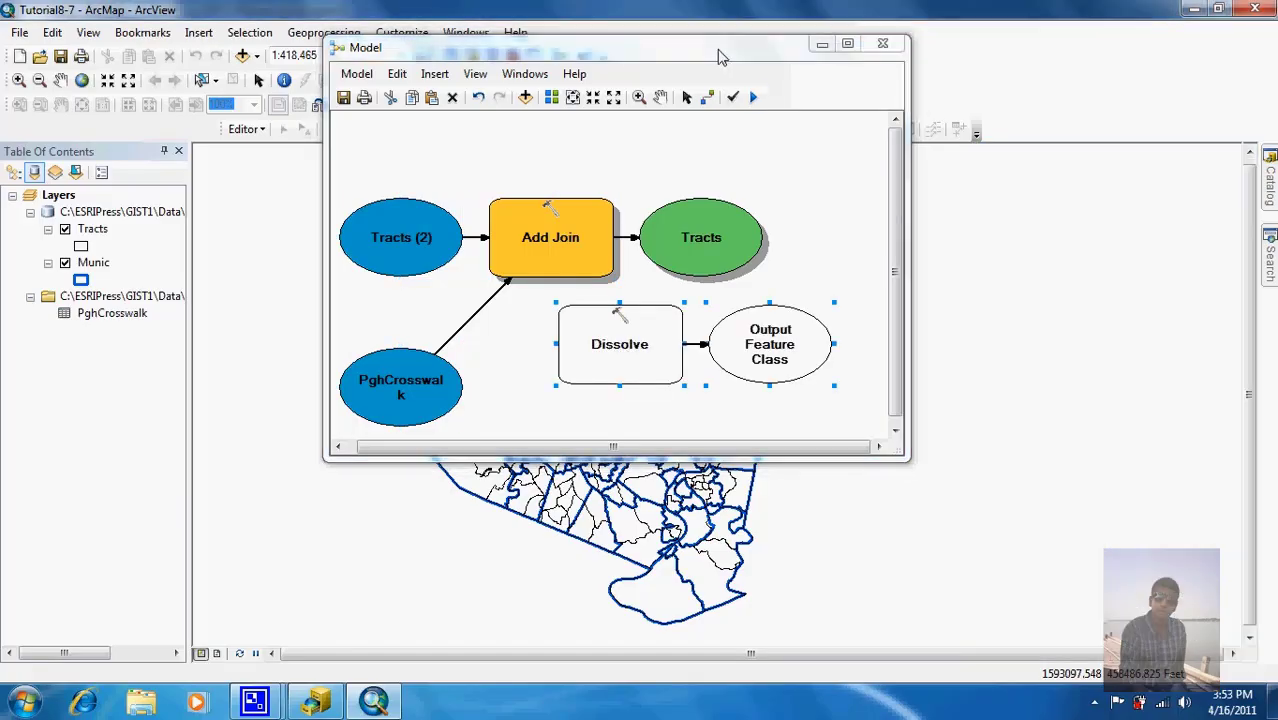
{"action": "left_click_drag", "start_coordinate": [715, 48], "coordinate": [447, 17]}
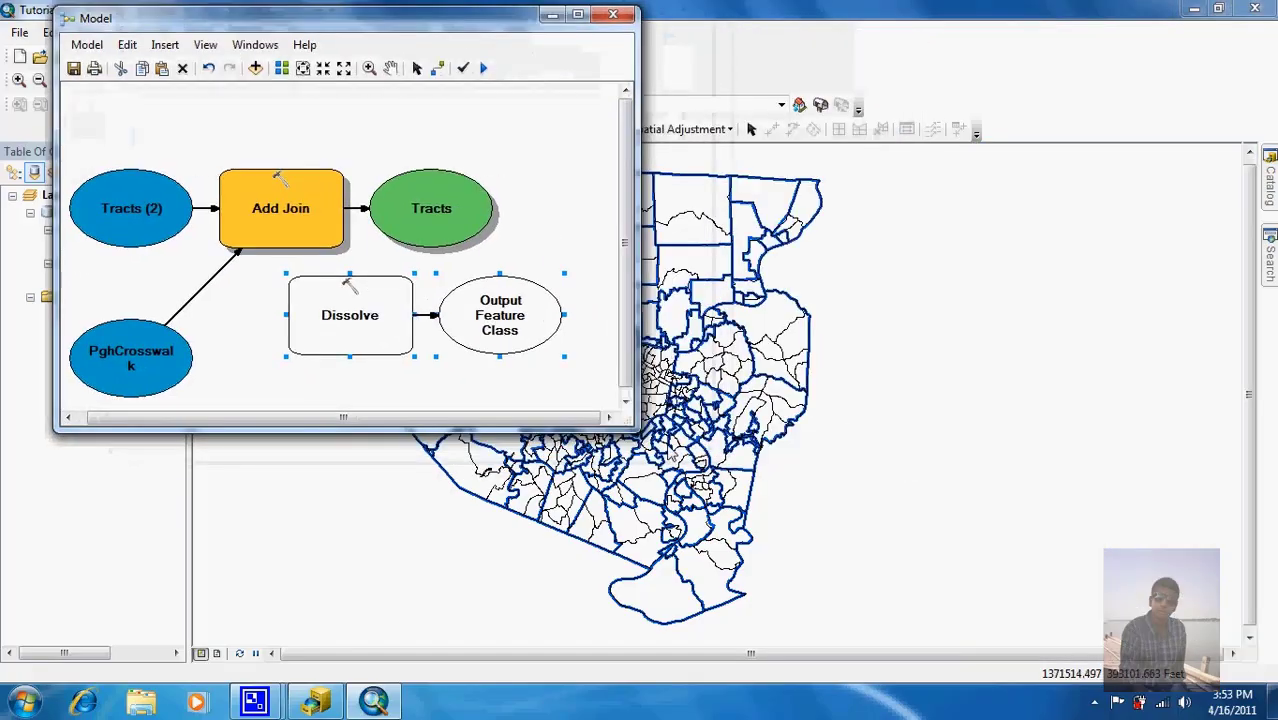
{"action": "left_click_drag", "start_coordinate": [639, 428], "coordinate": [768, 642]}
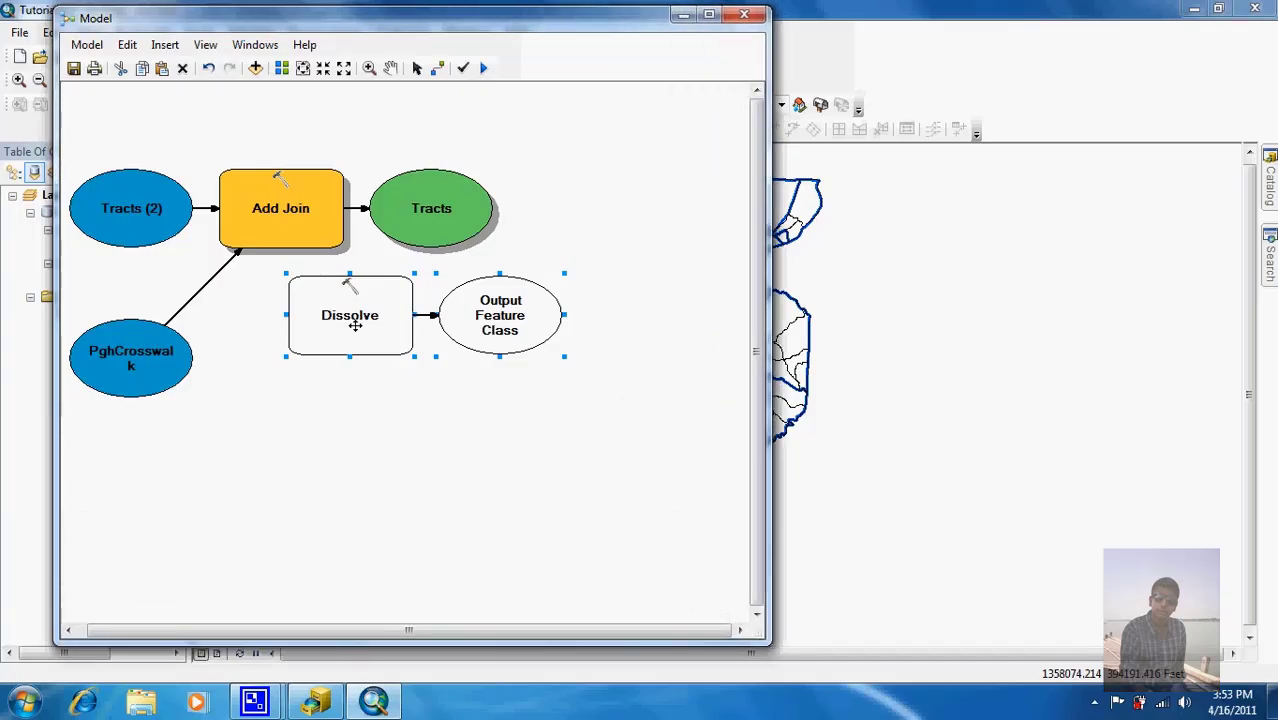
{"action": "left_click_drag", "start_coordinate": [355, 325], "coordinate": [321, 345]}
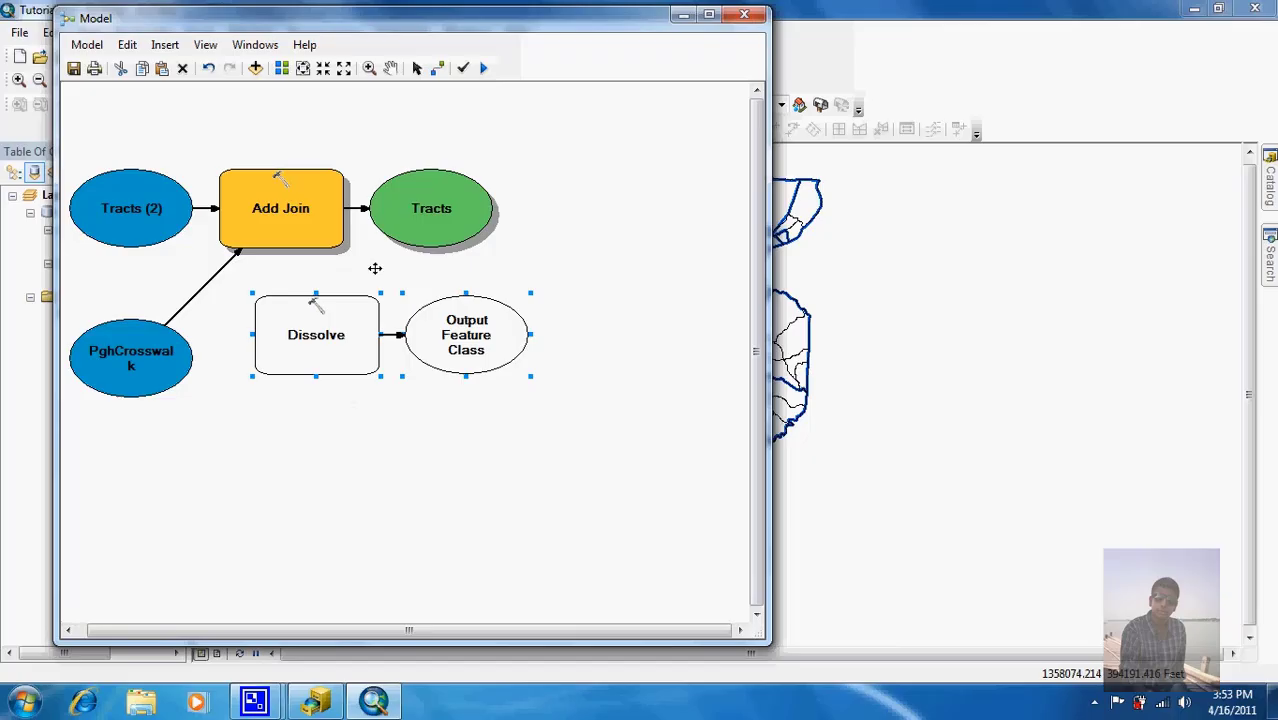
Step: Connect the joined Tracts output to Dissolve as its Input Features
{"action": "left_click", "coordinate": [438, 70]}
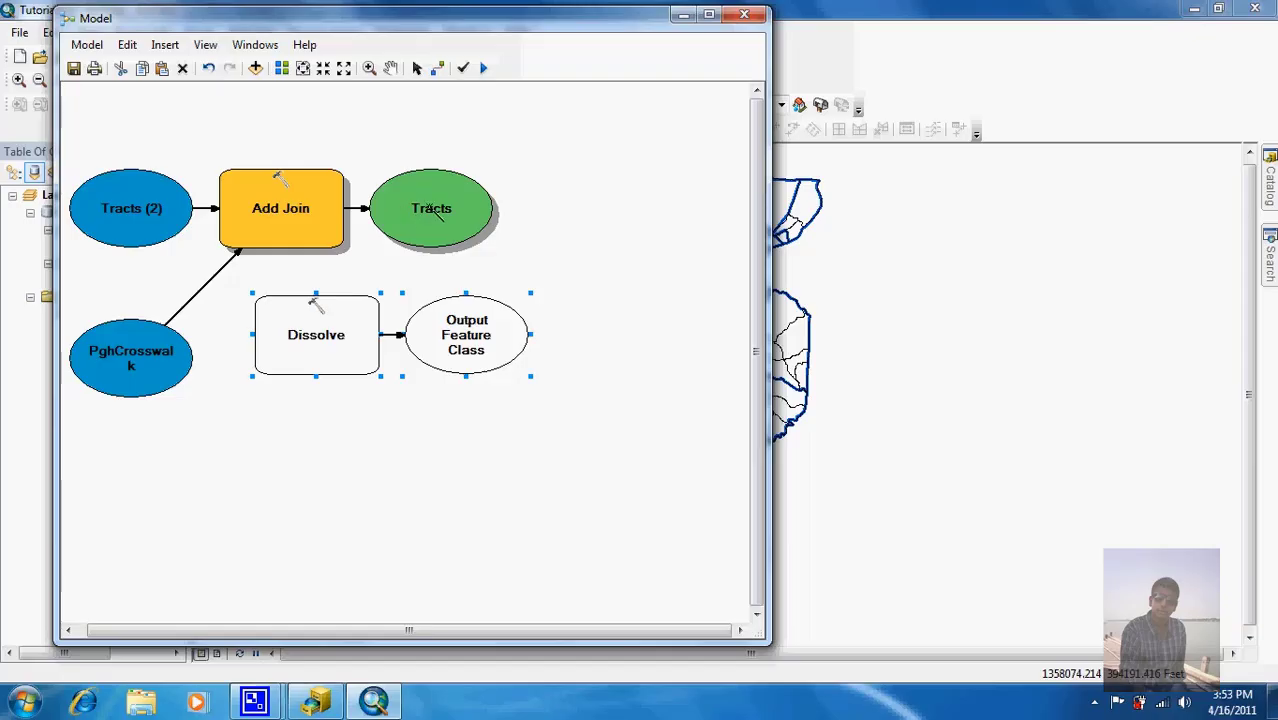
{"action": "left_click_drag", "start_coordinate": [429, 207], "coordinate": [330, 334]}
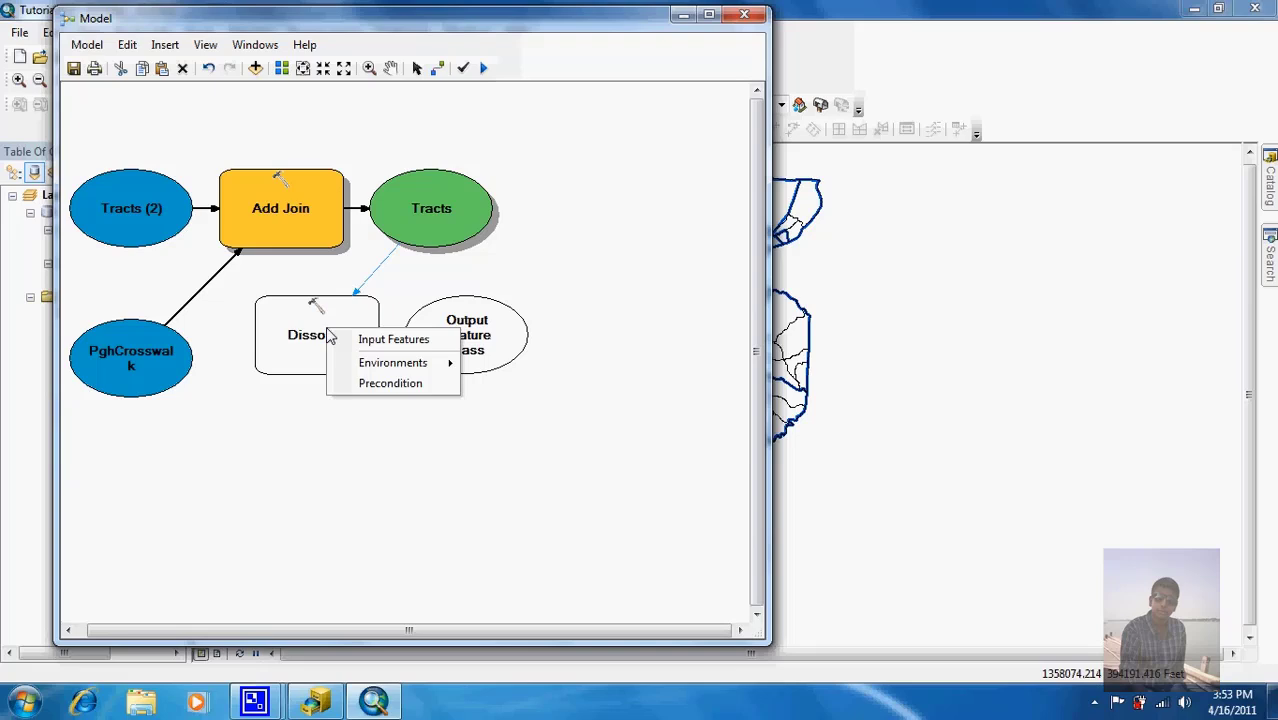
{"action": "left_click", "coordinate": [346, 343]}
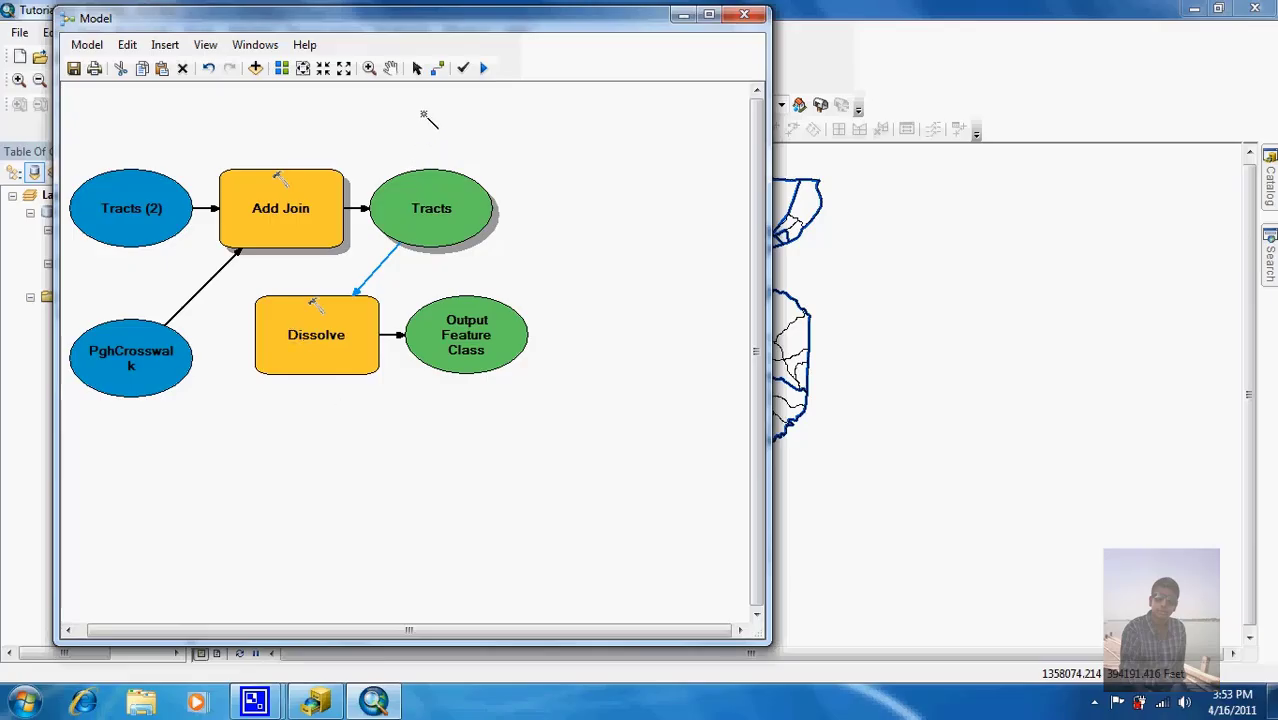
{"action": "left_click", "coordinate": [418, 68]}
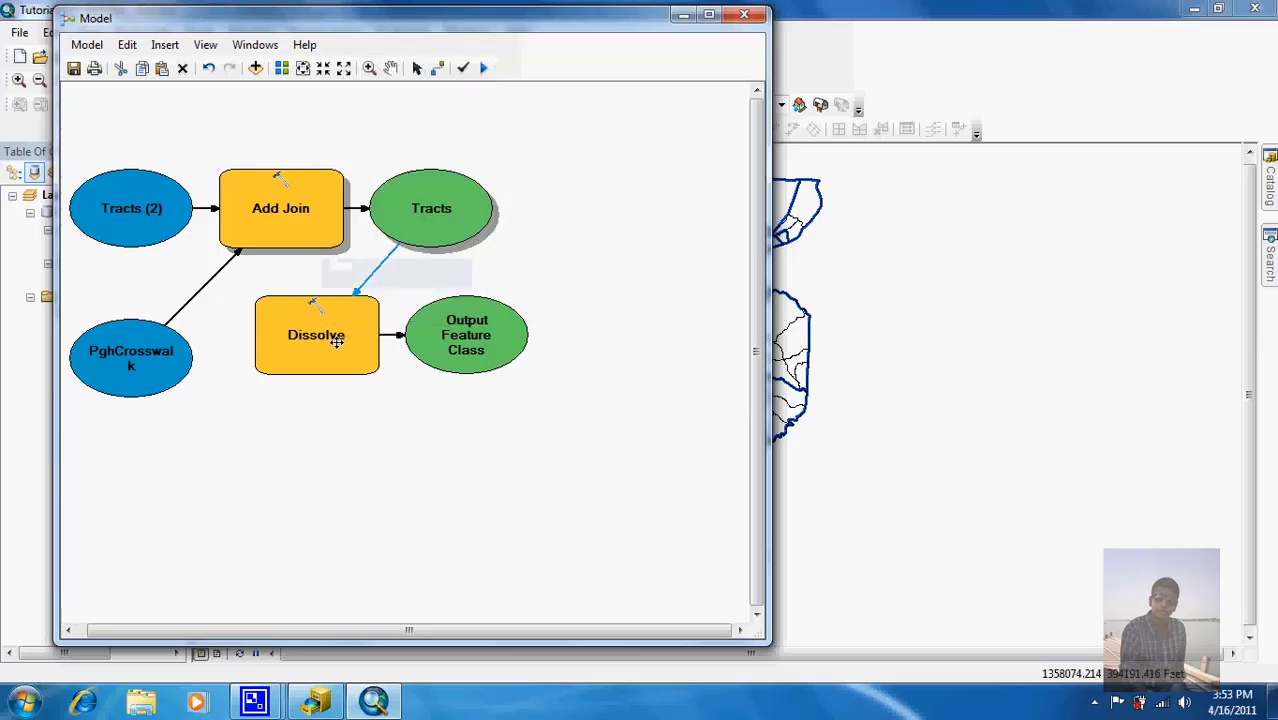
Step: Save the Dissolve output as Neighborhoods, replacing the existing feature class
{"action": "left_click", "coordinate": [322, 347]}
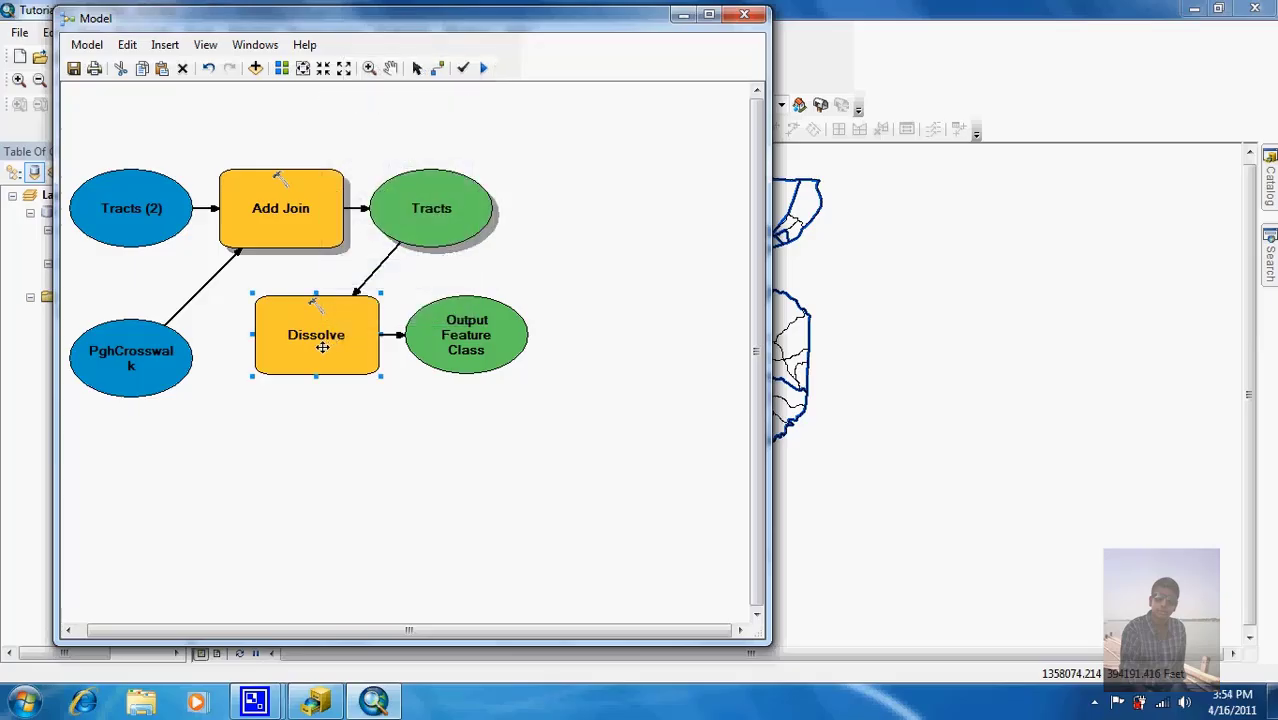
{"action": "double_click", "coordinate": [322, 347]}
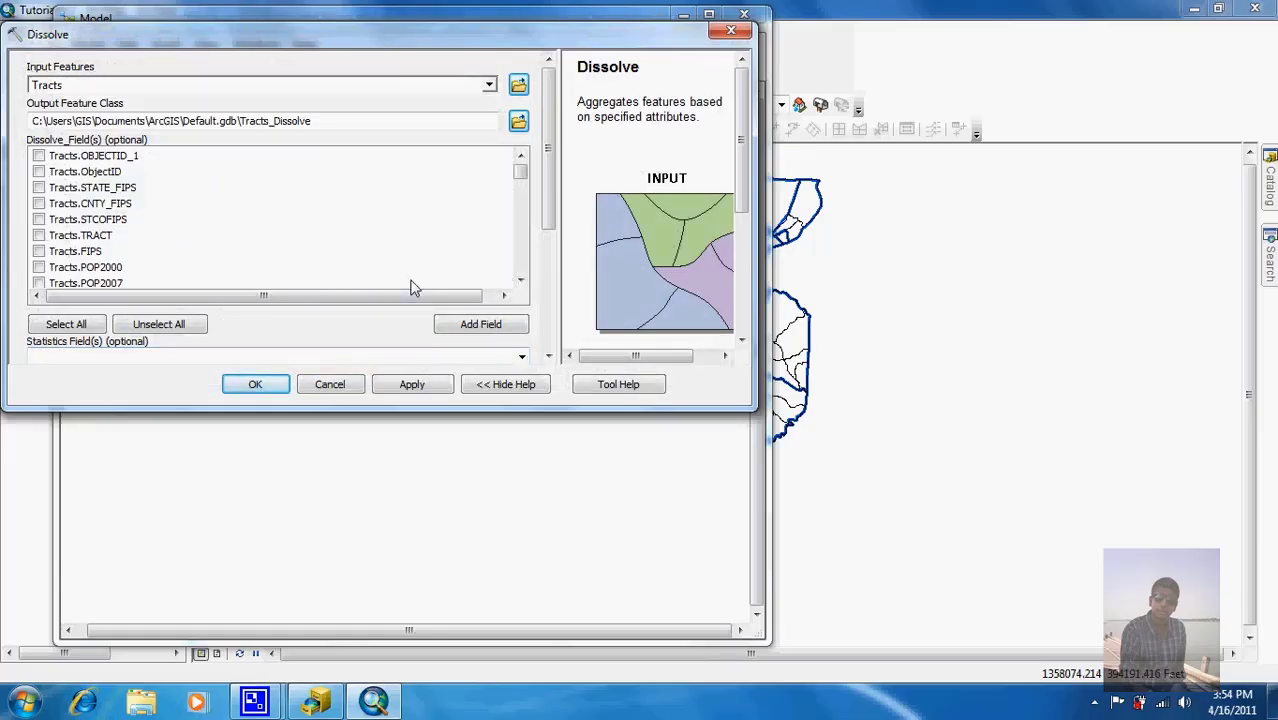
{"action": "left_click", "coordinate": [517, 121]}
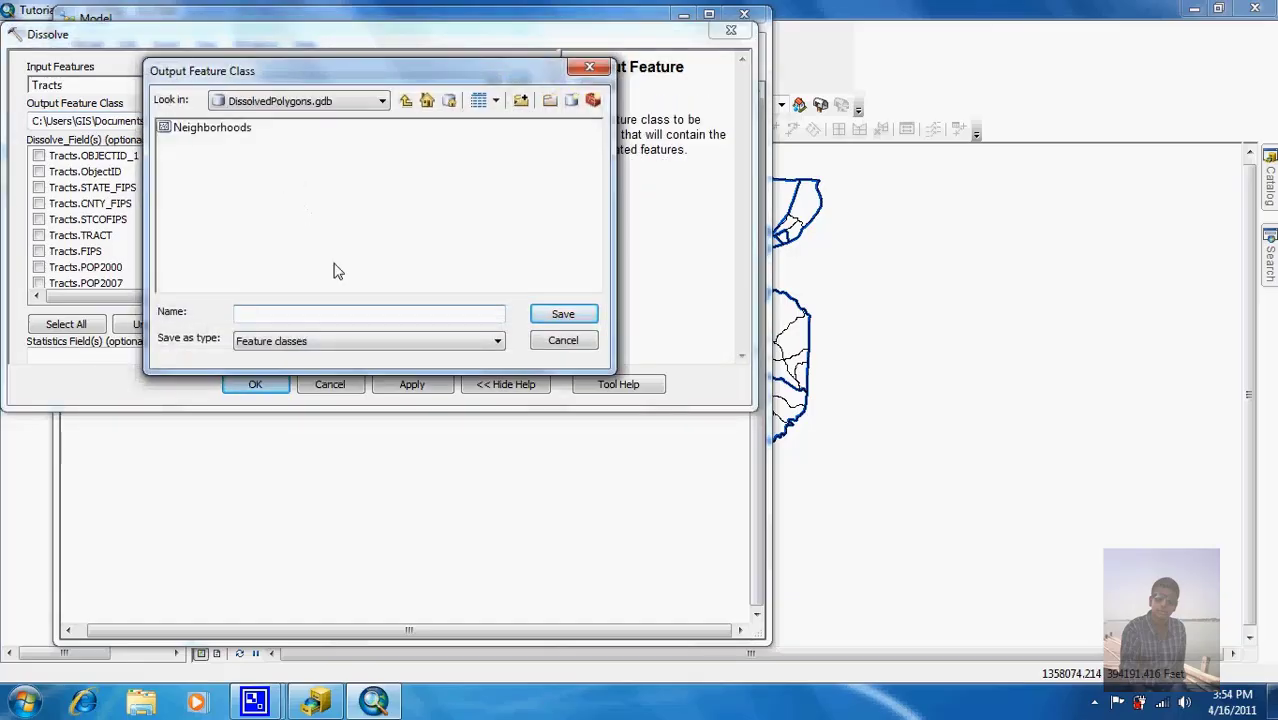
{"action": "type", "text": "Neighborhoods"}
{"action": "left_click", "coordinate": [545, 315]}
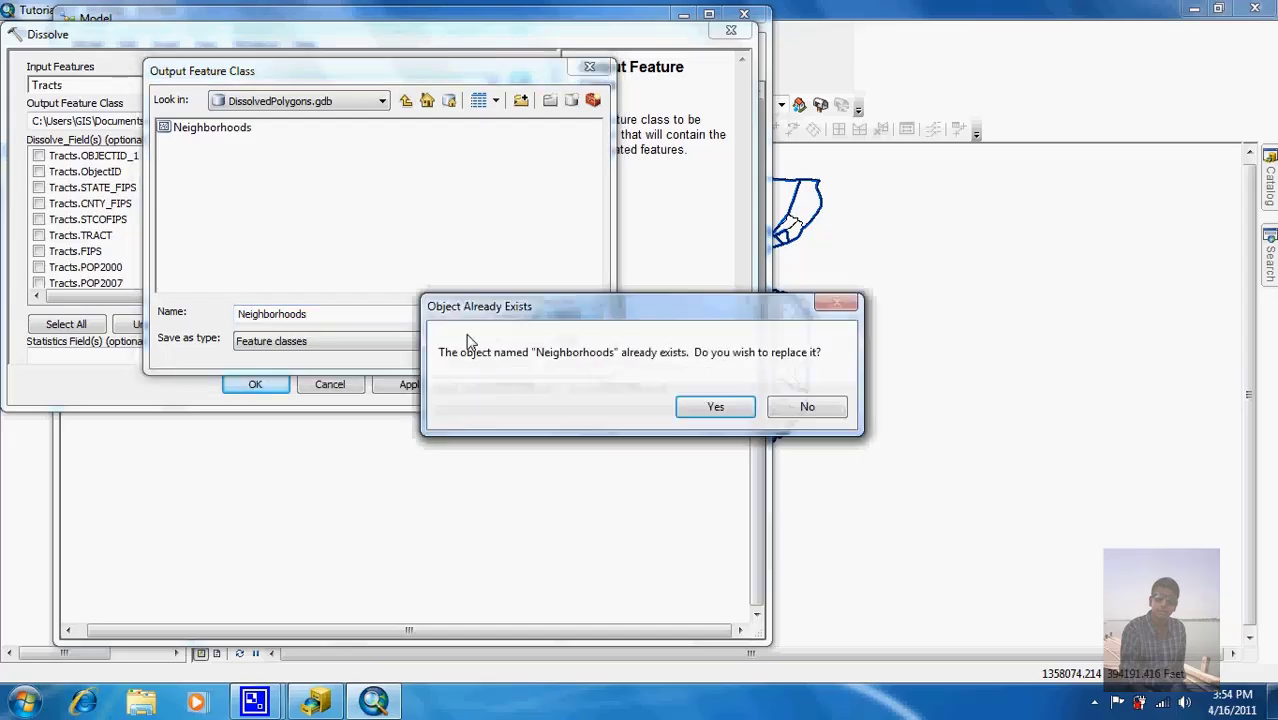
{"action": "left_click", "coordinate": [715, 406]}
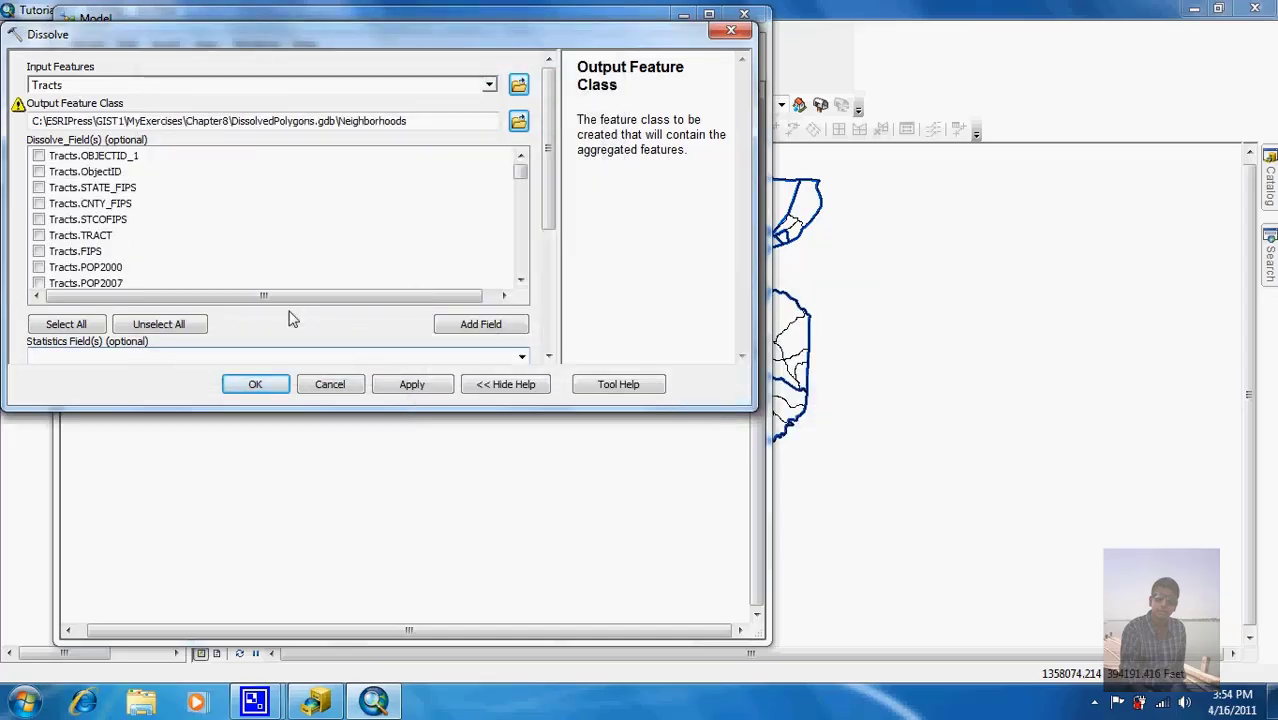
Step: Scroll the Dissolve_Field(s) list to the bottom and check PghCrosswalk.HOOD
{"action": "mouse_move", "coordinate": [22, 110]}
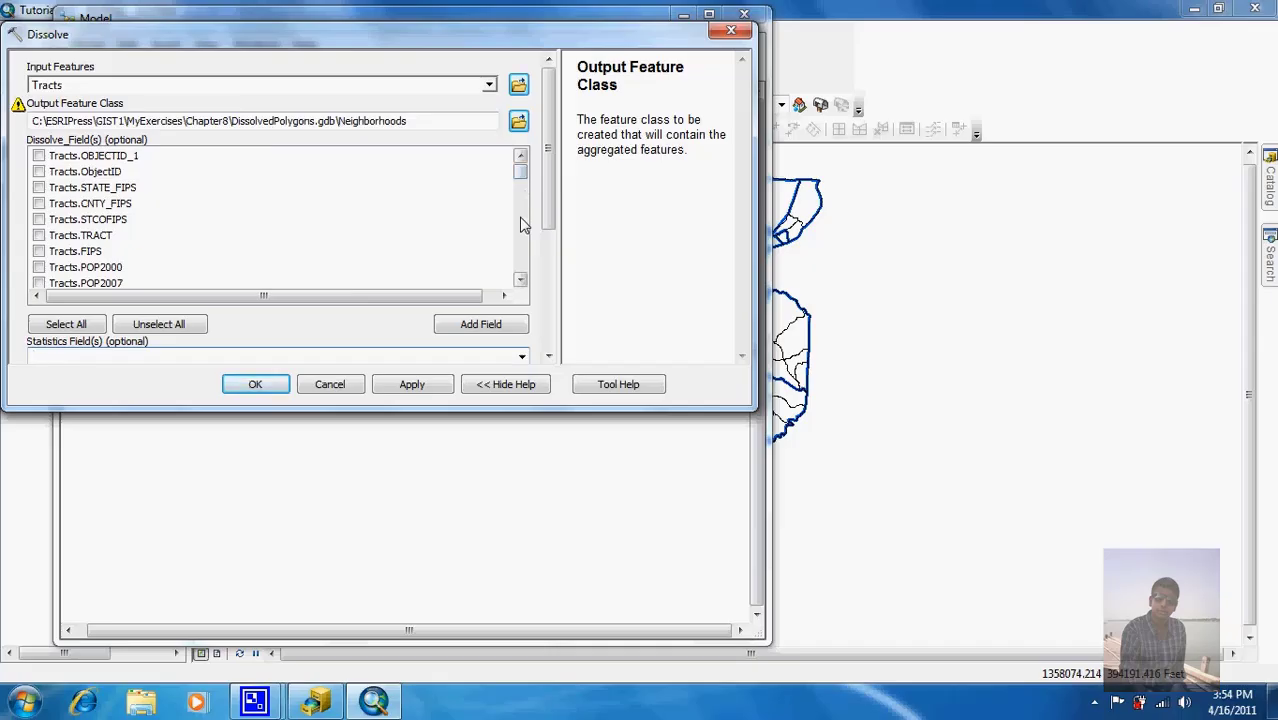
{"action": "left_click_drag", "start_coordinate": [521, 174], "coordinate": [526, 345]}
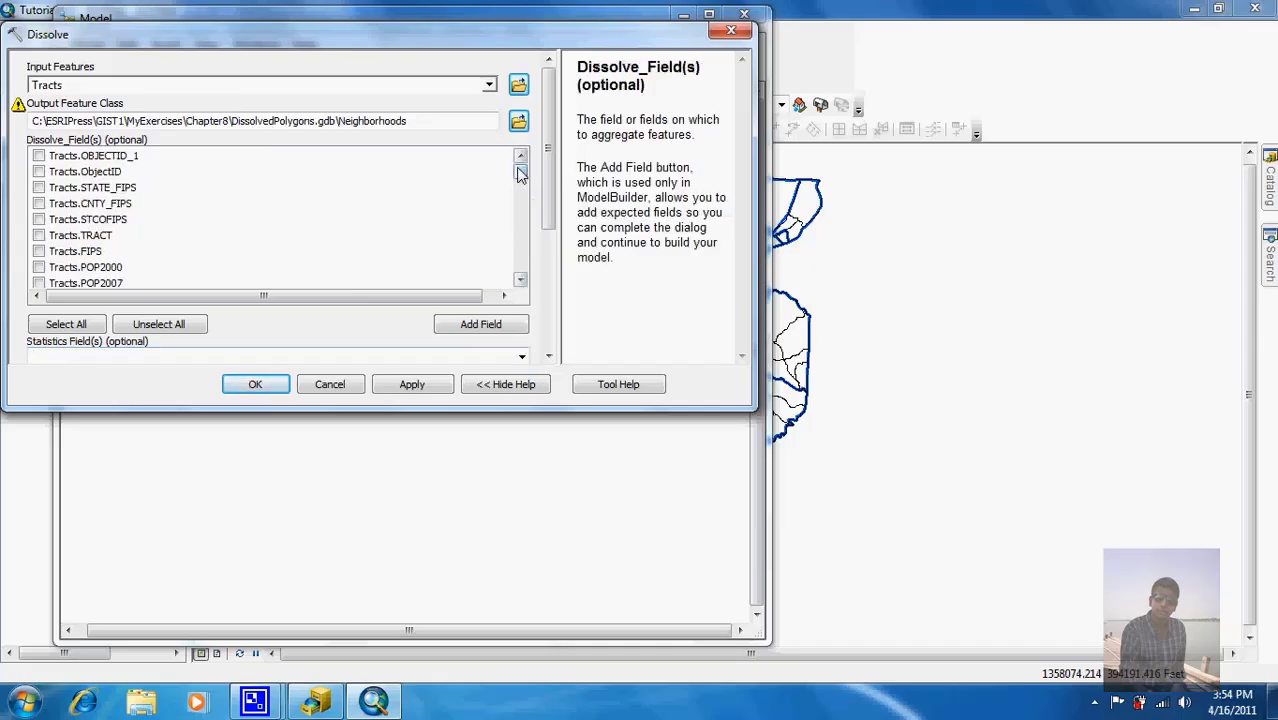
{"action": "left_click_drag", "start_coordinate": [519, 174], "coordinate": [520, 263]}
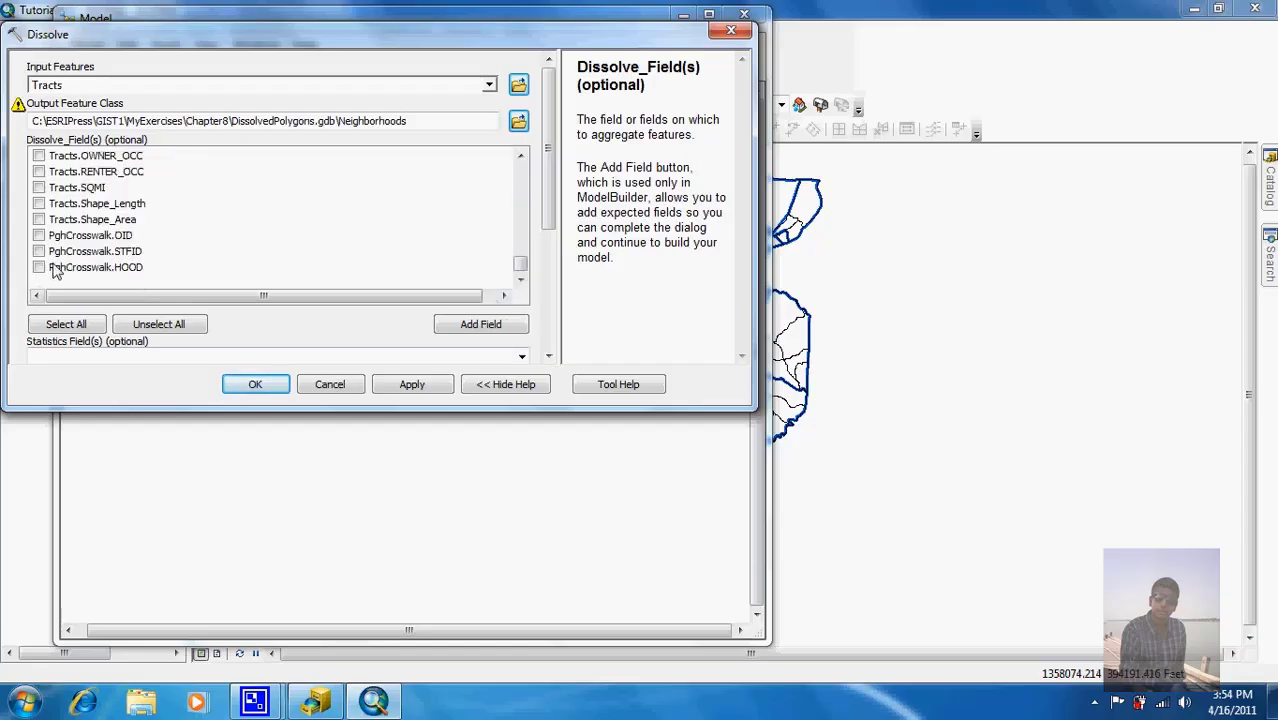
{"action": "left_click", "coordinate": [39, 268]}
{"action": "left_click_drag", "start_coordinate": [548, 230], "coordinate": [553, 286]}
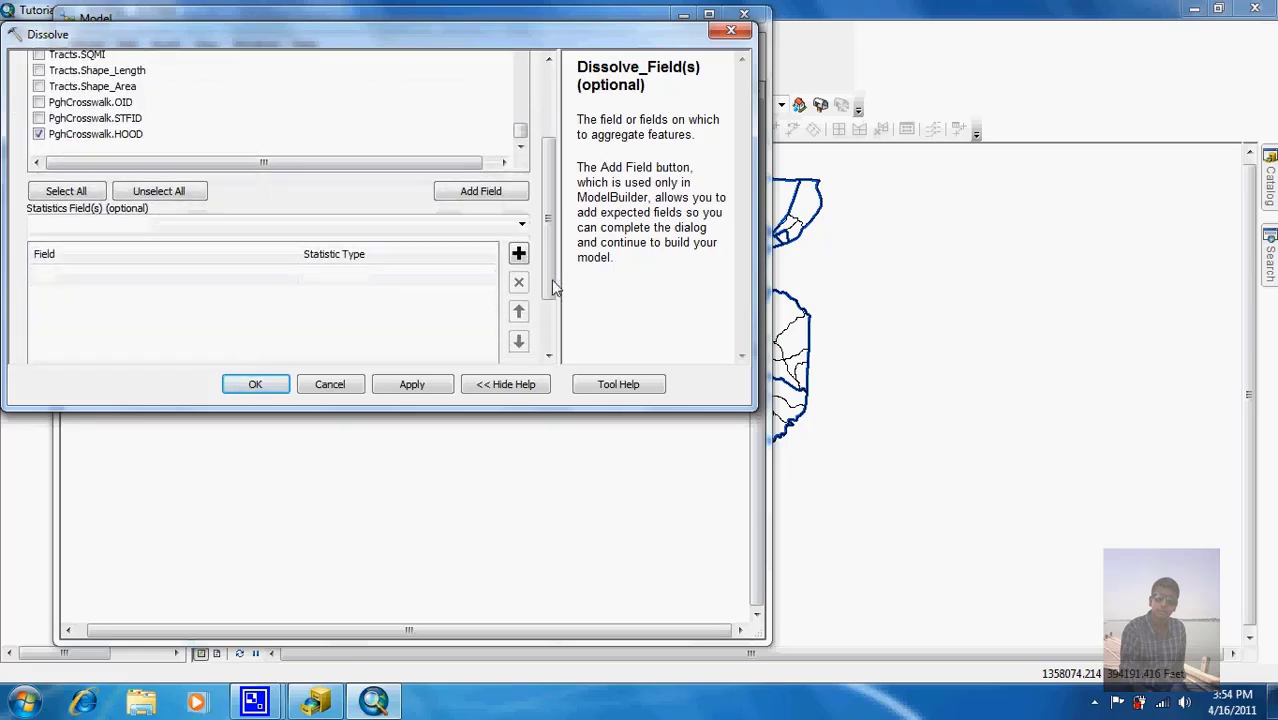
Step: Add Tracts.POP2000 as a statistics field with statistic type SUM
{"action": "left_click", "coordinate": [521, 224]}
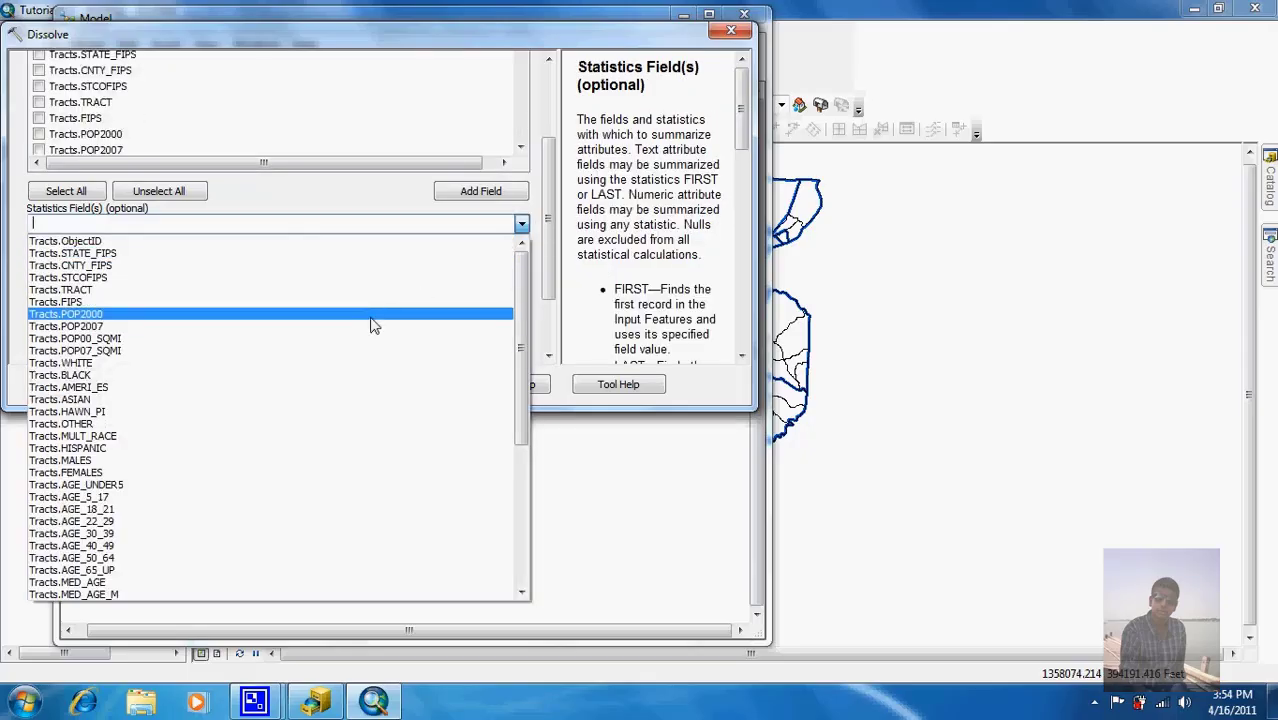
{"action": "left_click", "coordinate": [371, 316]}
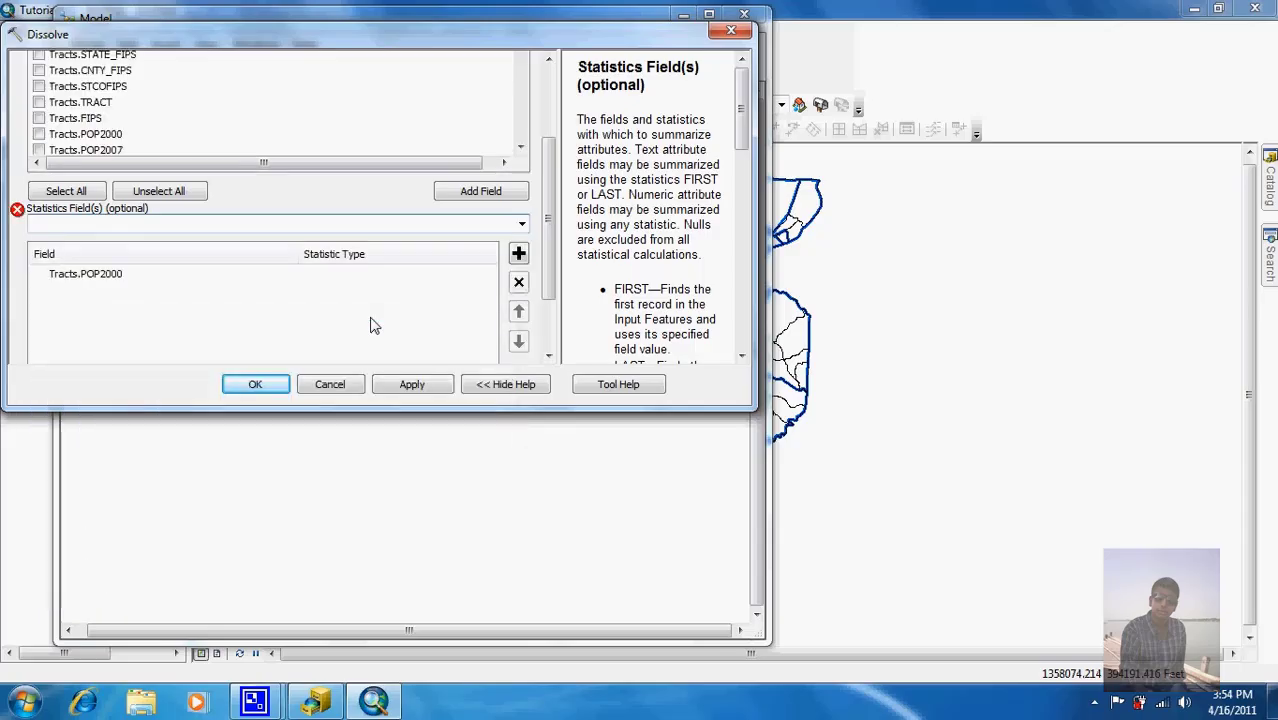
{"action": "left_click", "coordinate": [450, 283]}
{"action": "left_click", "coordinate": [489, 276]}
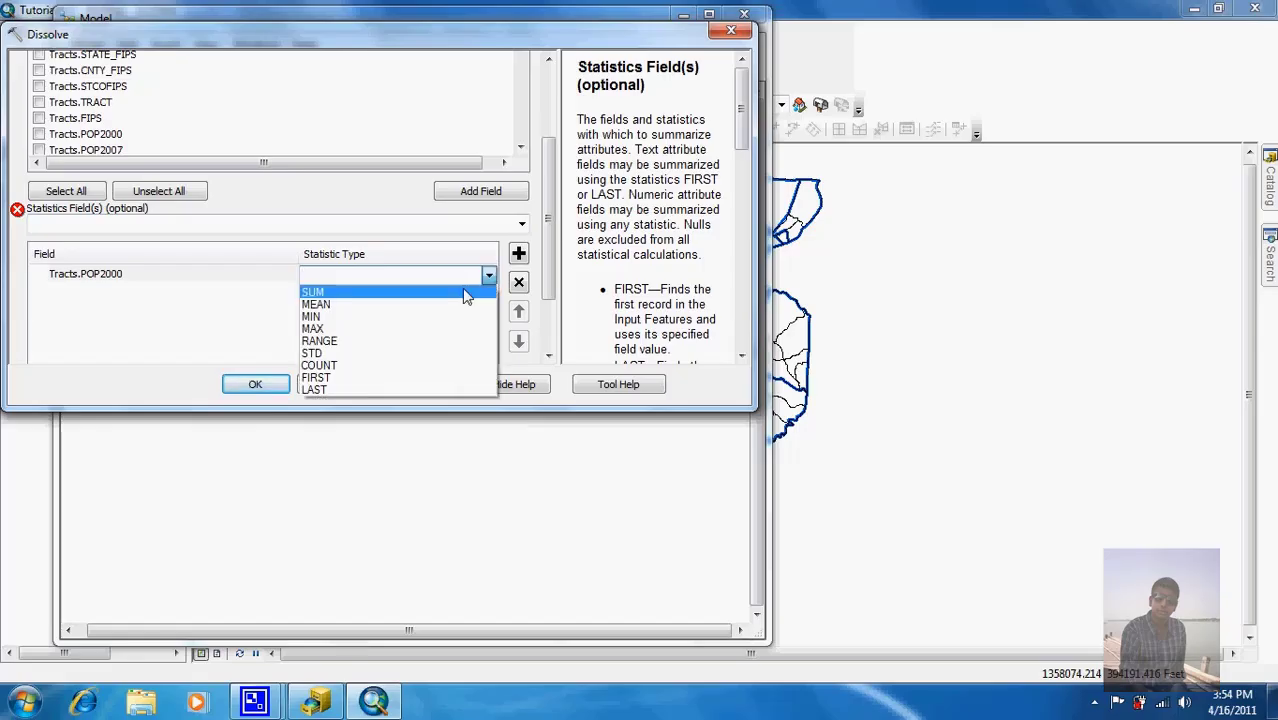
{"action": "left_click", "coordinate": [463, 295]}
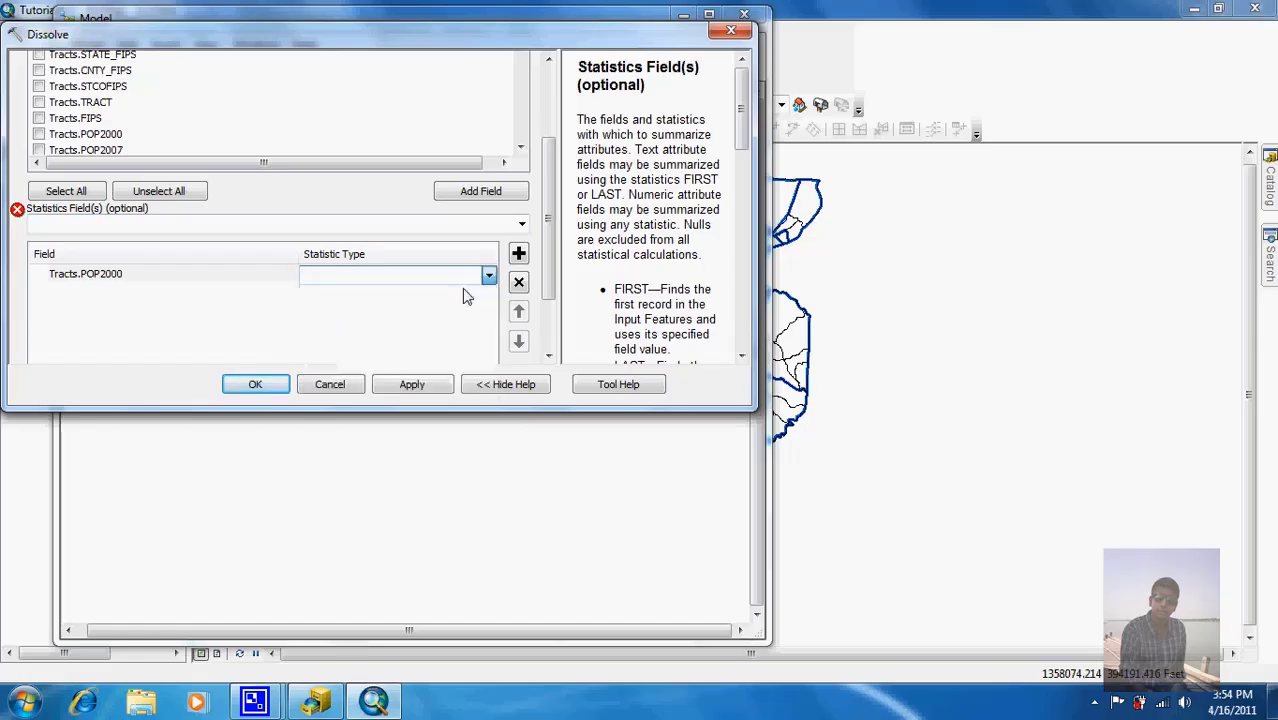
{"action": "left_click", "coordinate": [272, 296]}
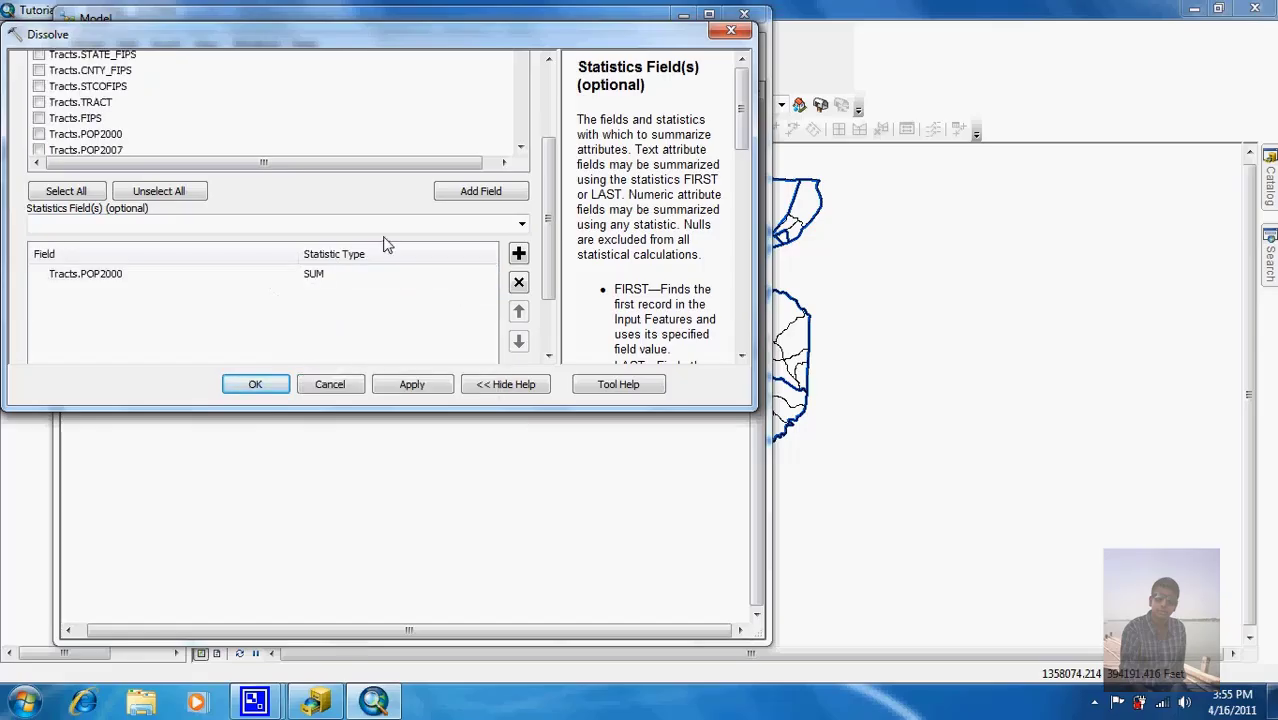
Step: Add Tracts.WHITE as a statistics field with statistic type SUM
{"action": "left_click", "coordinate": [521, 224]}
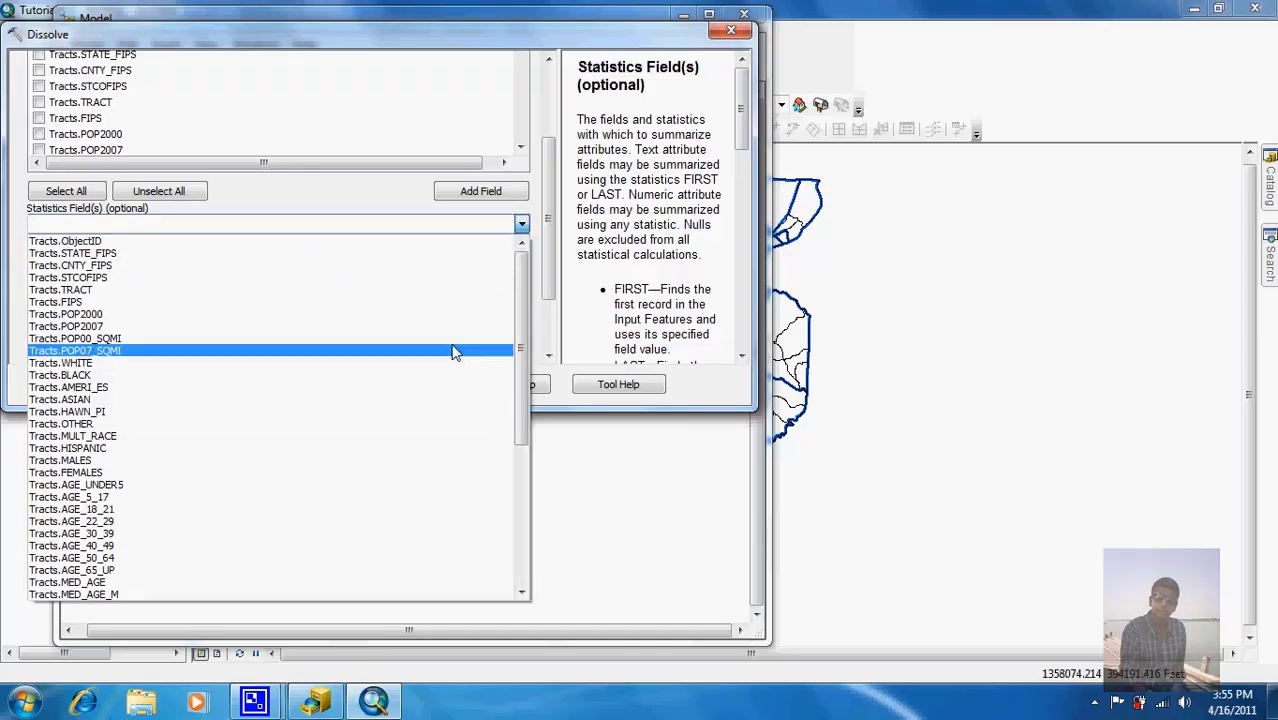
{"action": "left_click", "coordinate": [447, 362]}
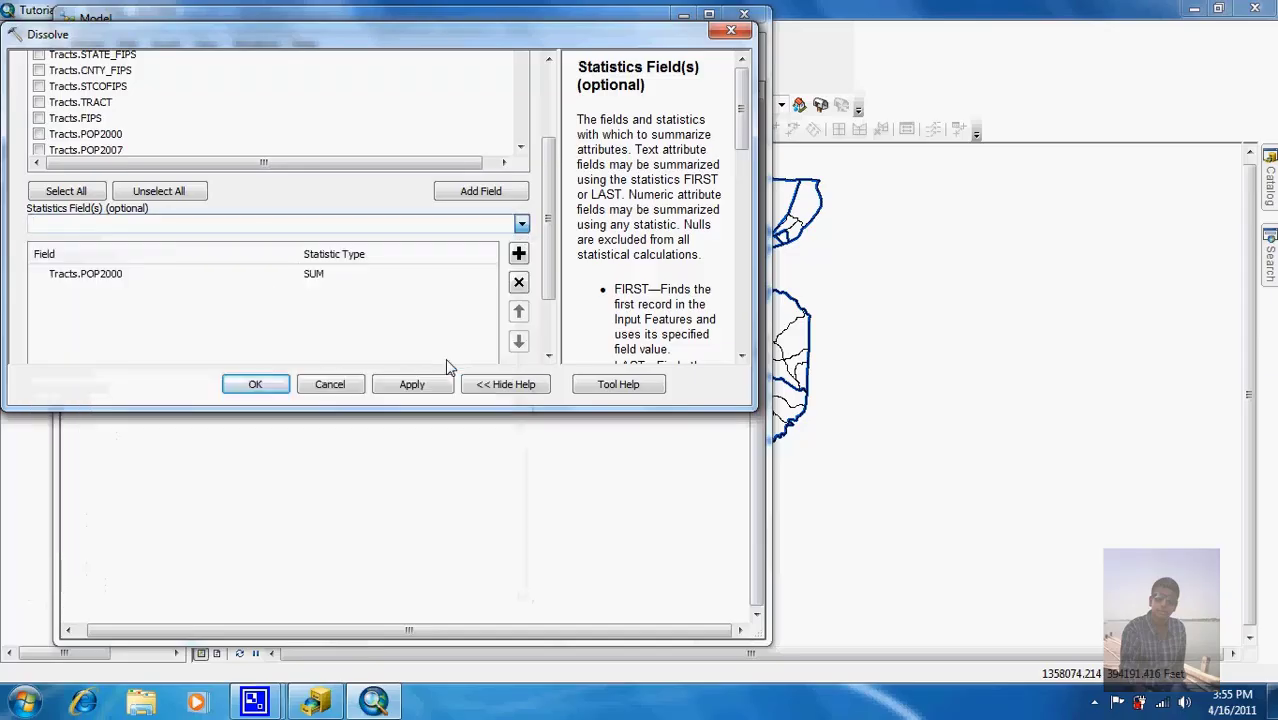
{"action": "left_click", "coordinate": [431, 293]}
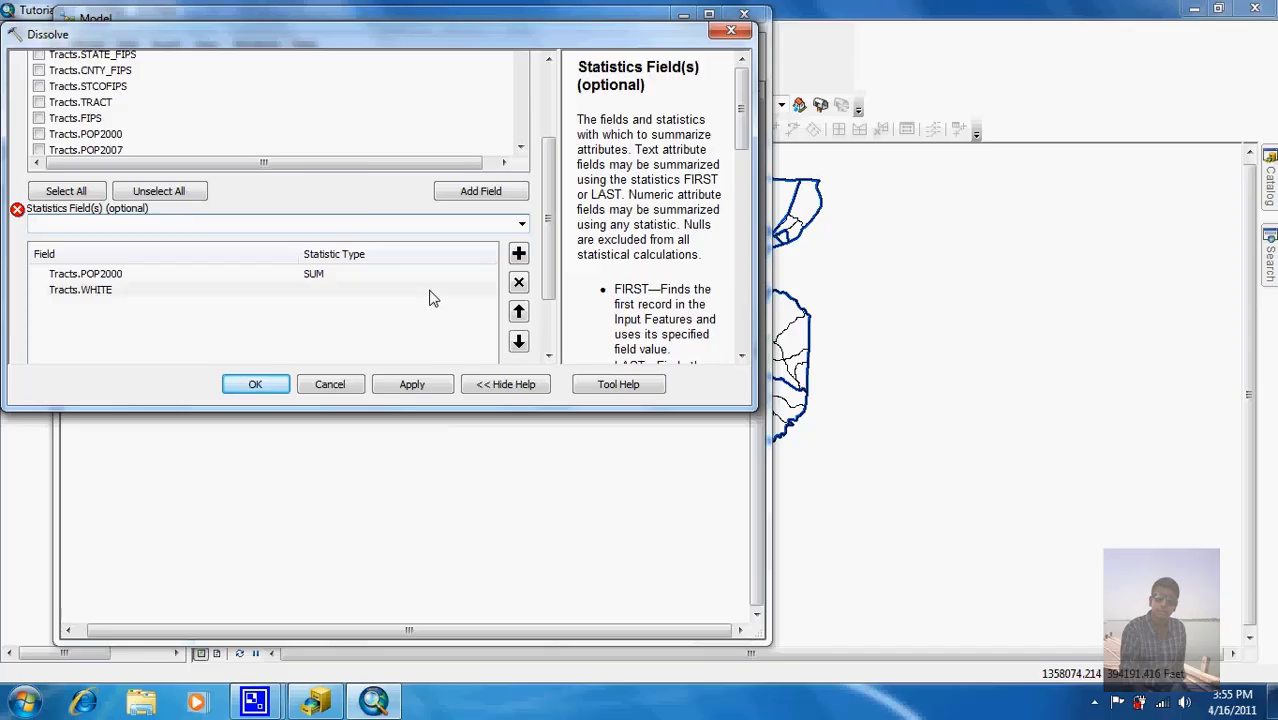
{"action": "left_click", "coordinate": [487, 293]}
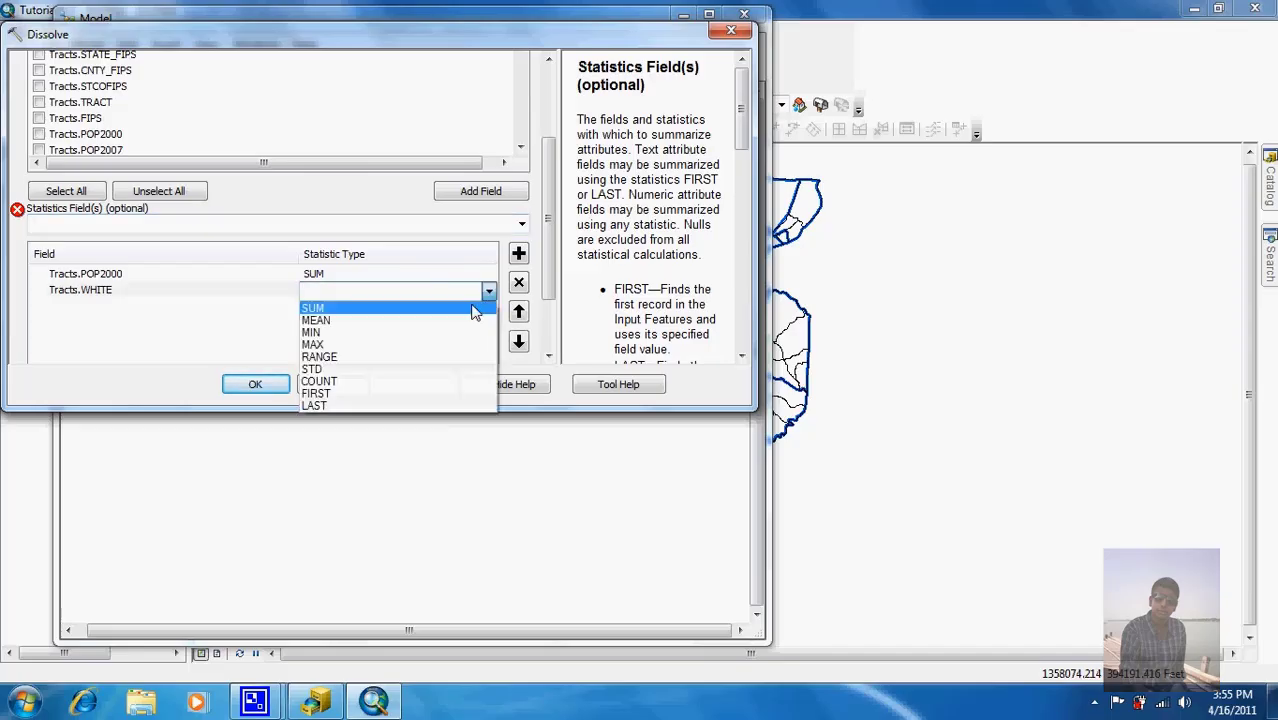
{"action": "left_click", "coordinate": [472, 306]}
{"action": "left_click", "coordinate": [524, 226]}
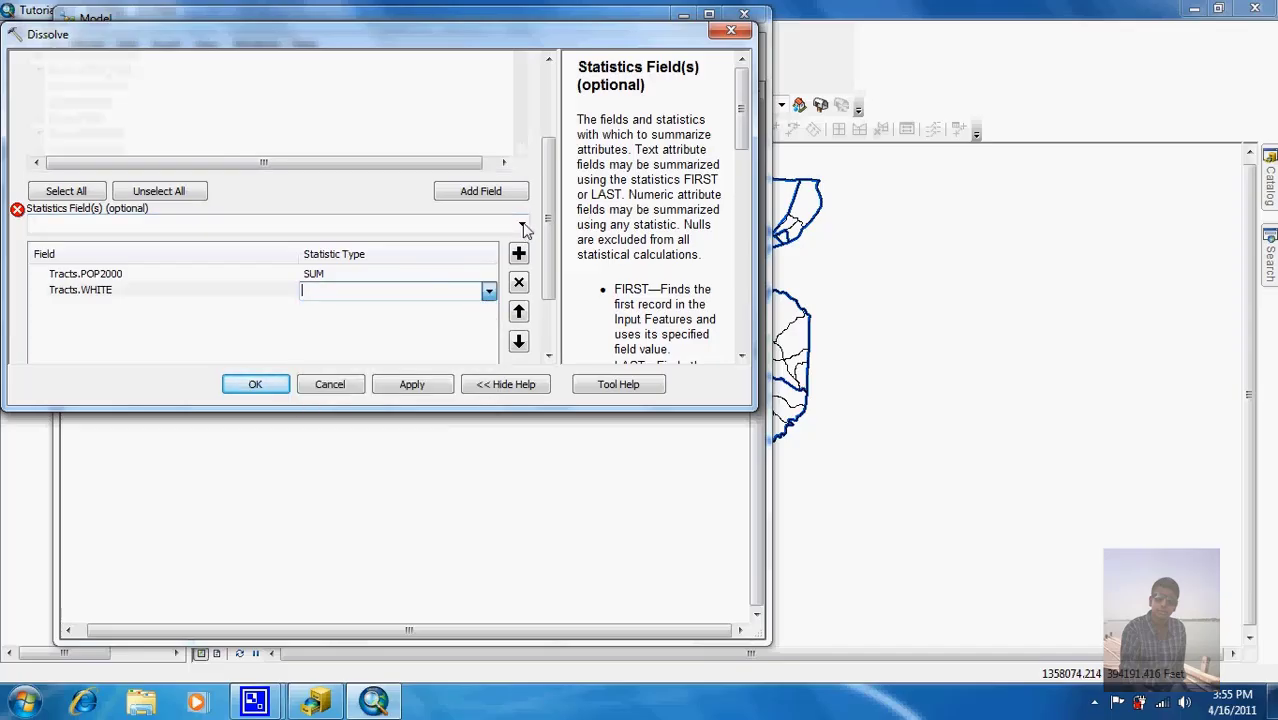
Step: Add Tracts.BLACK with statistic type SUM and accept the Dissolve settings
{"action": "left_click", "coordinate": [524, 226]}
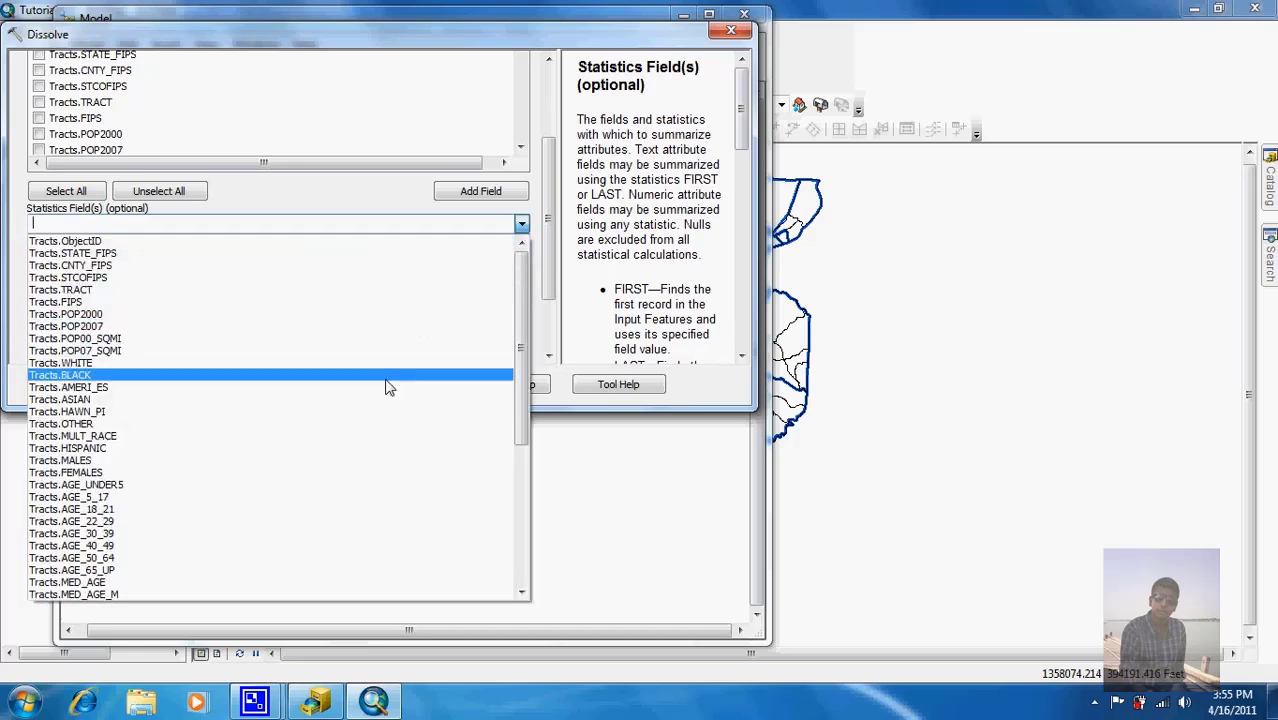
{"action": "left_click", "coordinate": [388, 388]}
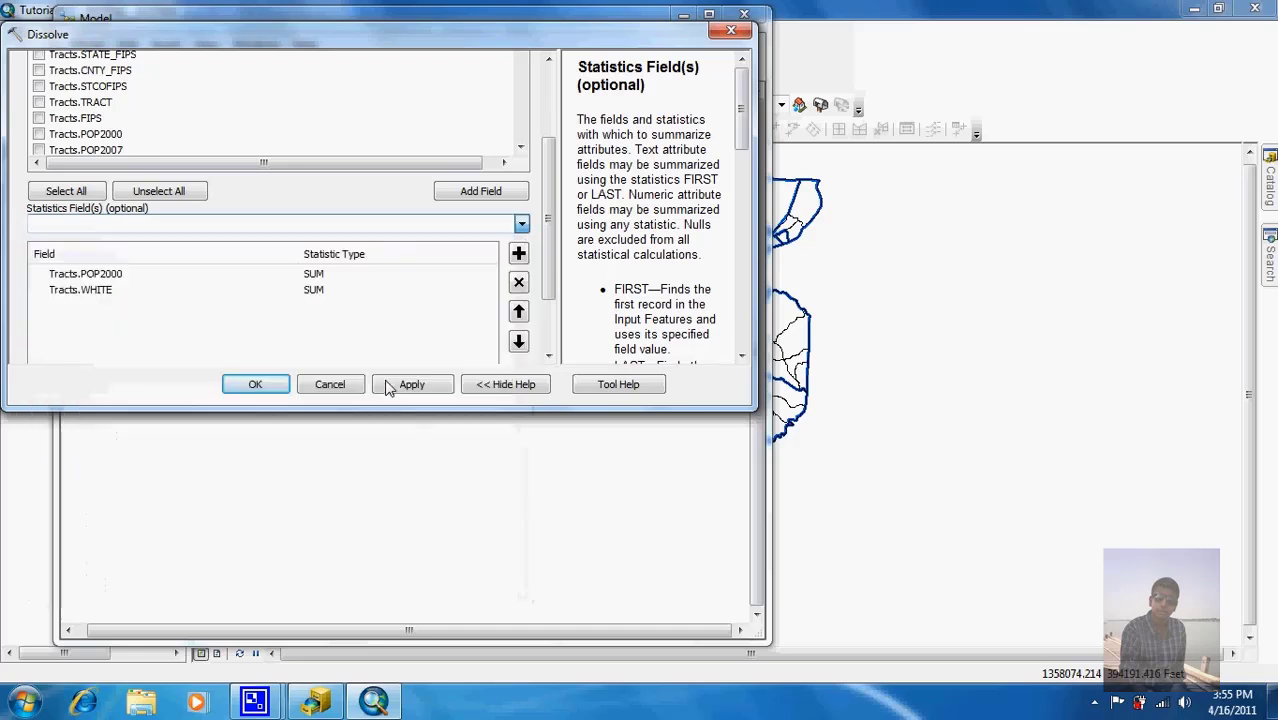
{"action": "left_click", "coordinate": [373, 311]}
{"action": "left_click", "coordinate": [489, 307]}
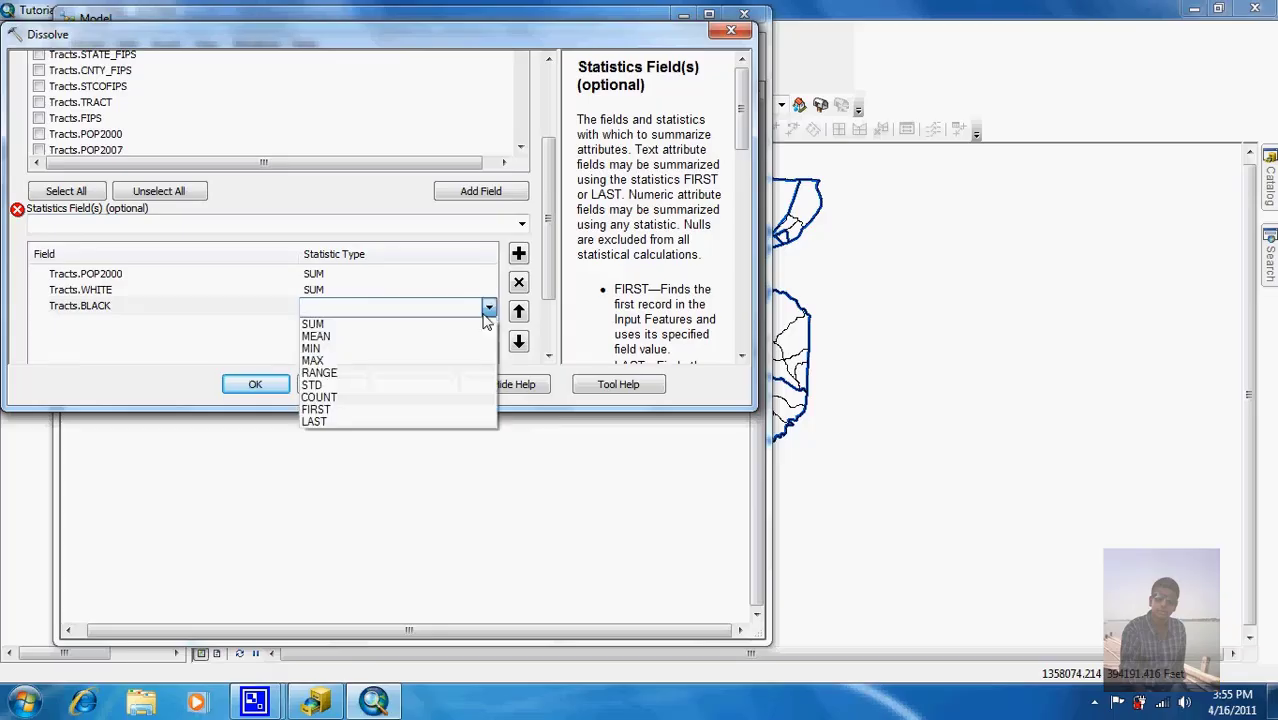
{"action": "key", "text": "Escape"}
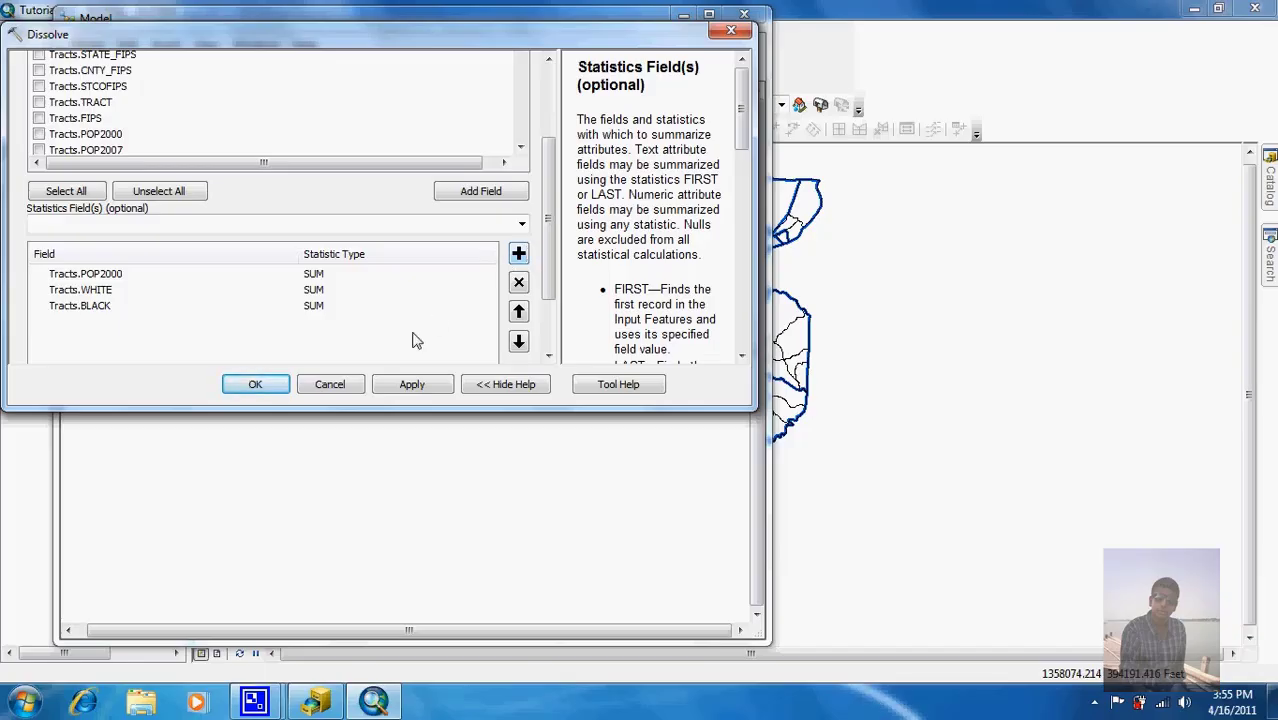
{"action": "left_click", "coordinate": [257, 385]}
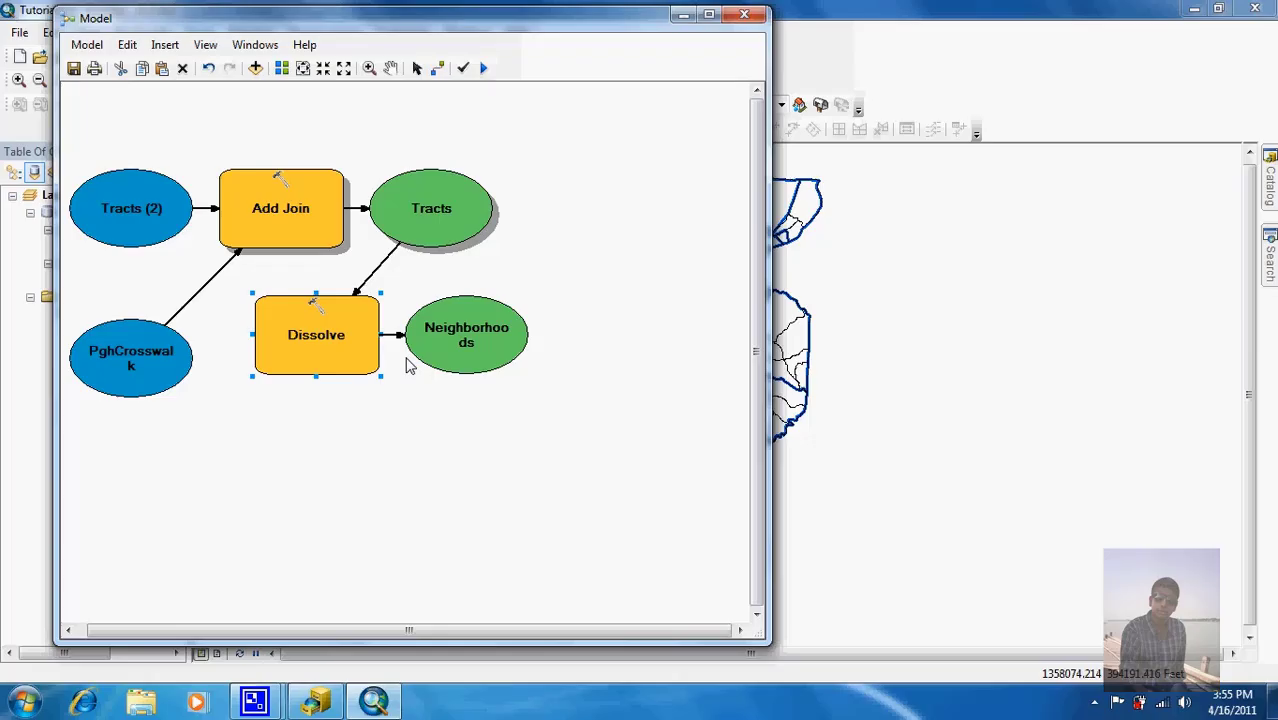
Step: Stretch the Neighborhoods and PghCrosswalk ovals wider so each label fits on one line
{"action": "left_click", "coordinate": [510, 331]}
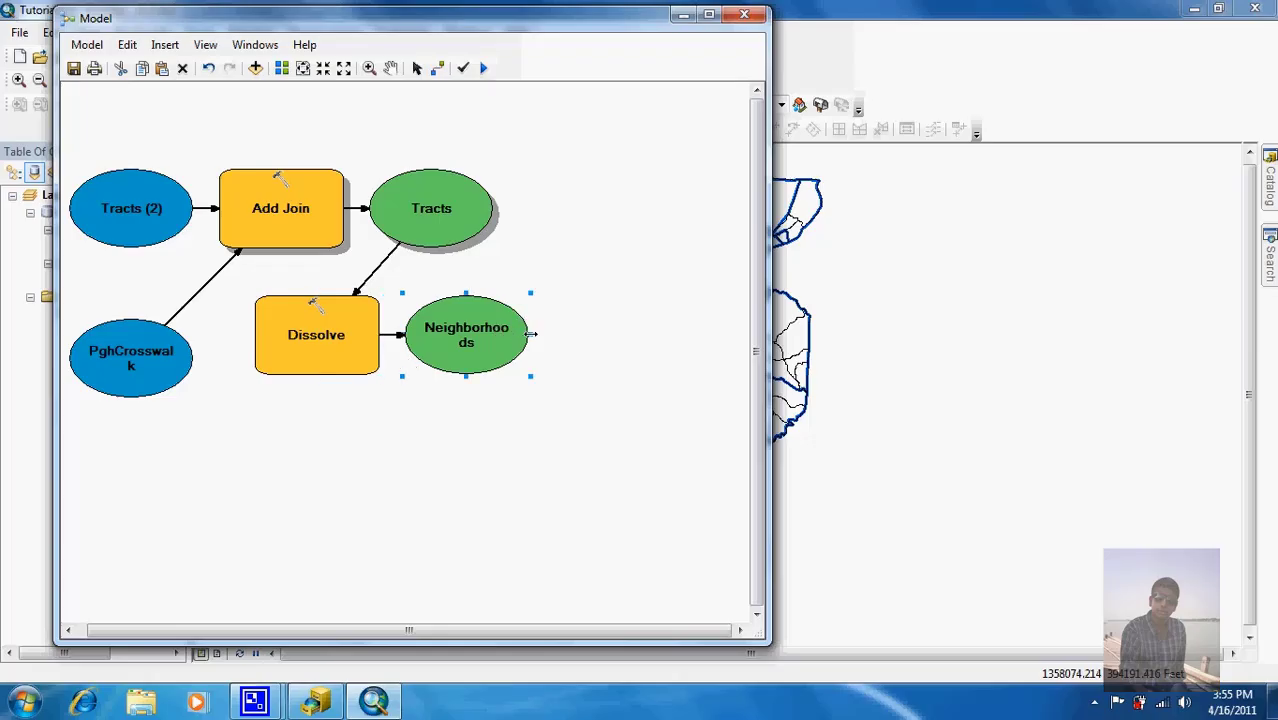
{"action": "left_click_drag", "start_coordinate": [531, 335], "coordinate": [566, 337]}
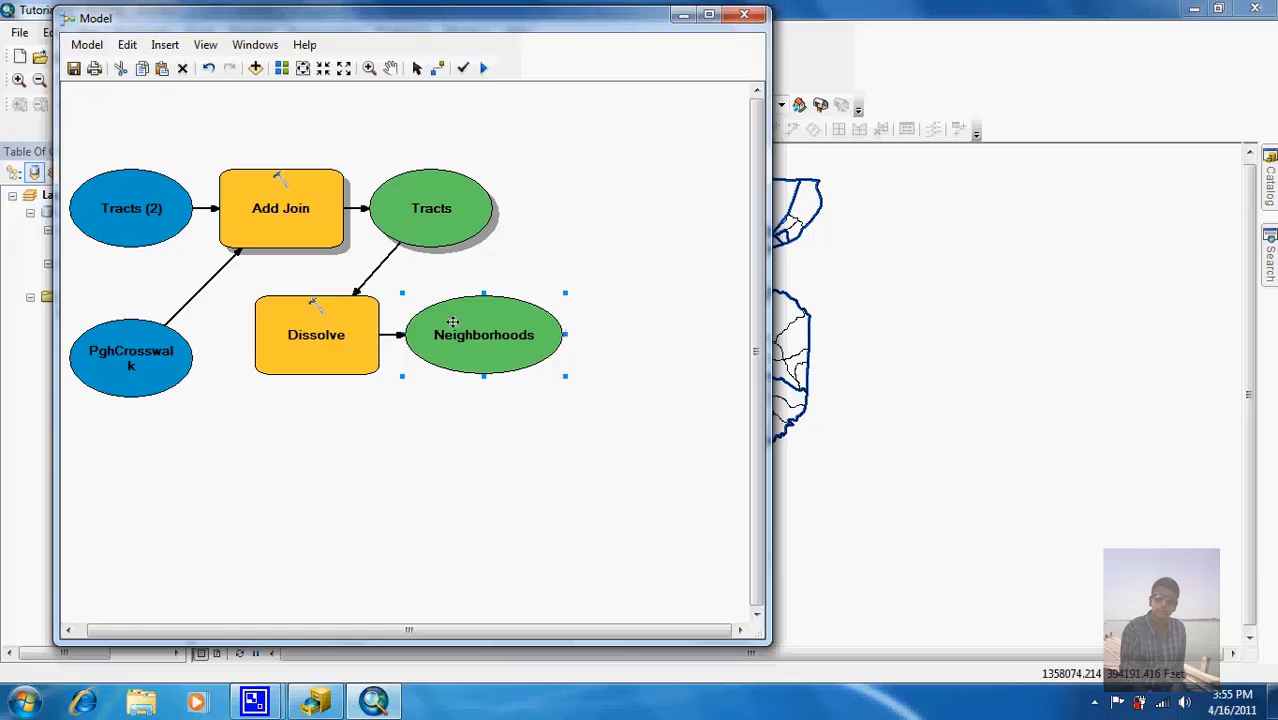
{"action": "left_click", "coordinate": [128, 354]}
{"action": "left_click_drag", "start_coordinate": [197, 357], "coordinate": [211, 357]}
{"action": "left_click", "coordinate": [236, 424]}
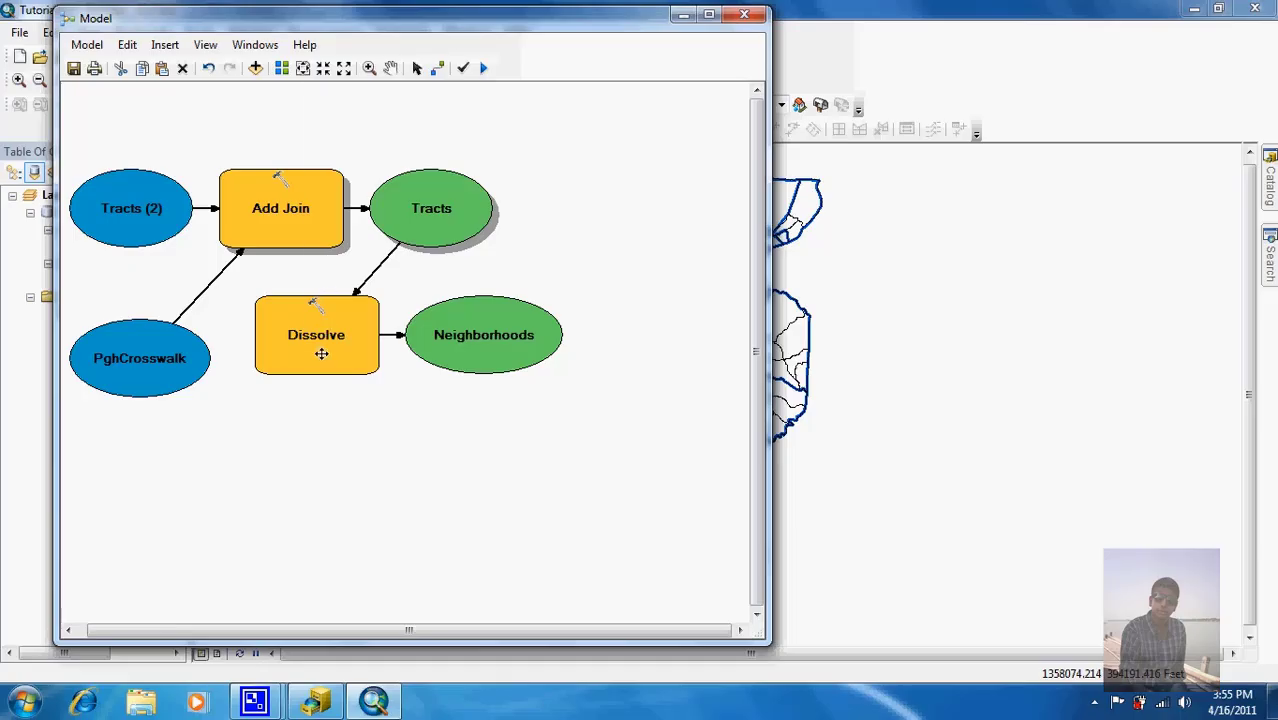
Step: Run the Dissolve process and close the completion report
{"action": "right_click", "coordinate": [324, 354]}
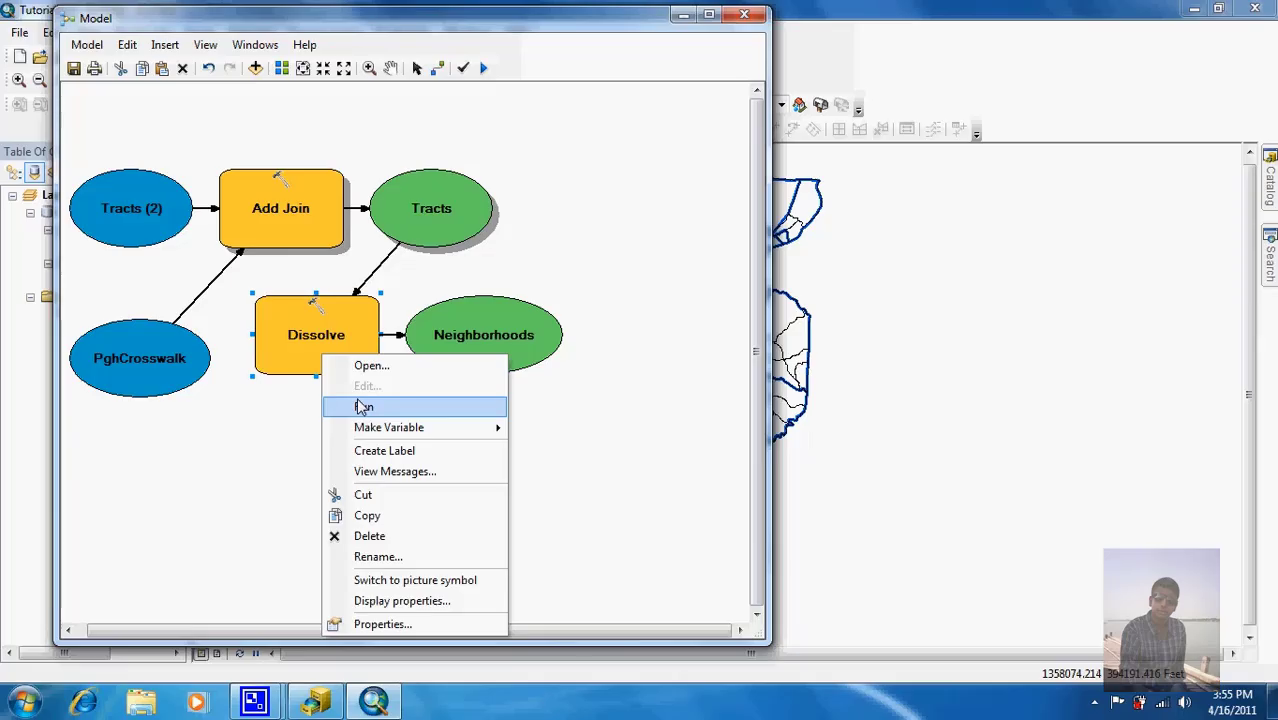
{"action": "left_click", "coordinate": [362, 406]}
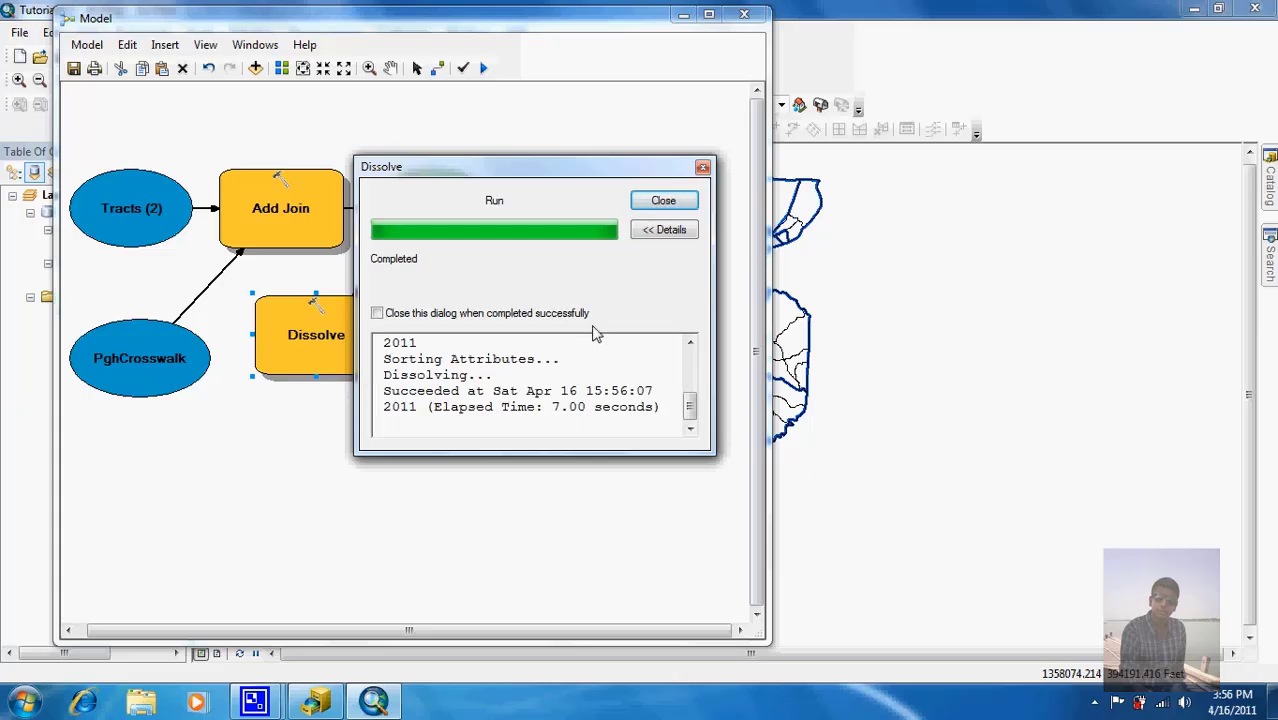
{"action": "left_click", "coordinate": [678, 202]}
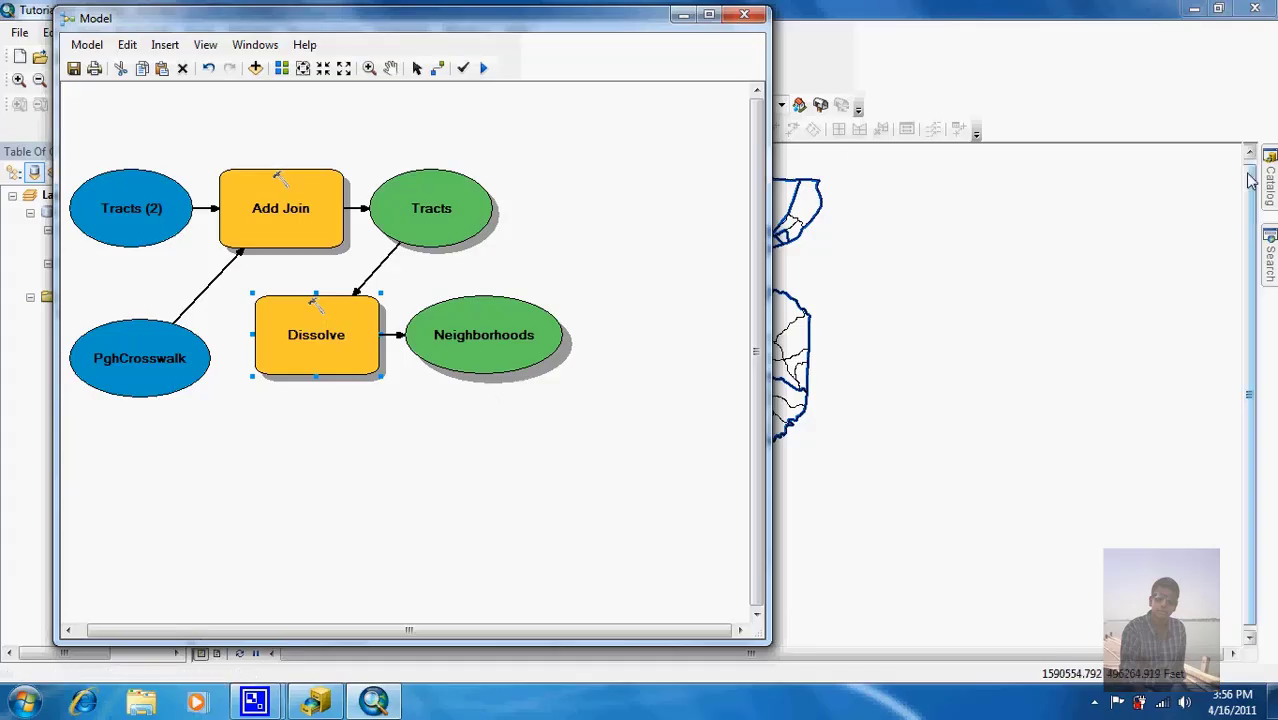
Step: Search the tools for 'joins' and place Remove Join below Dissolve in the model
{"action": "left_click", "coordinate": [1270, 258]}
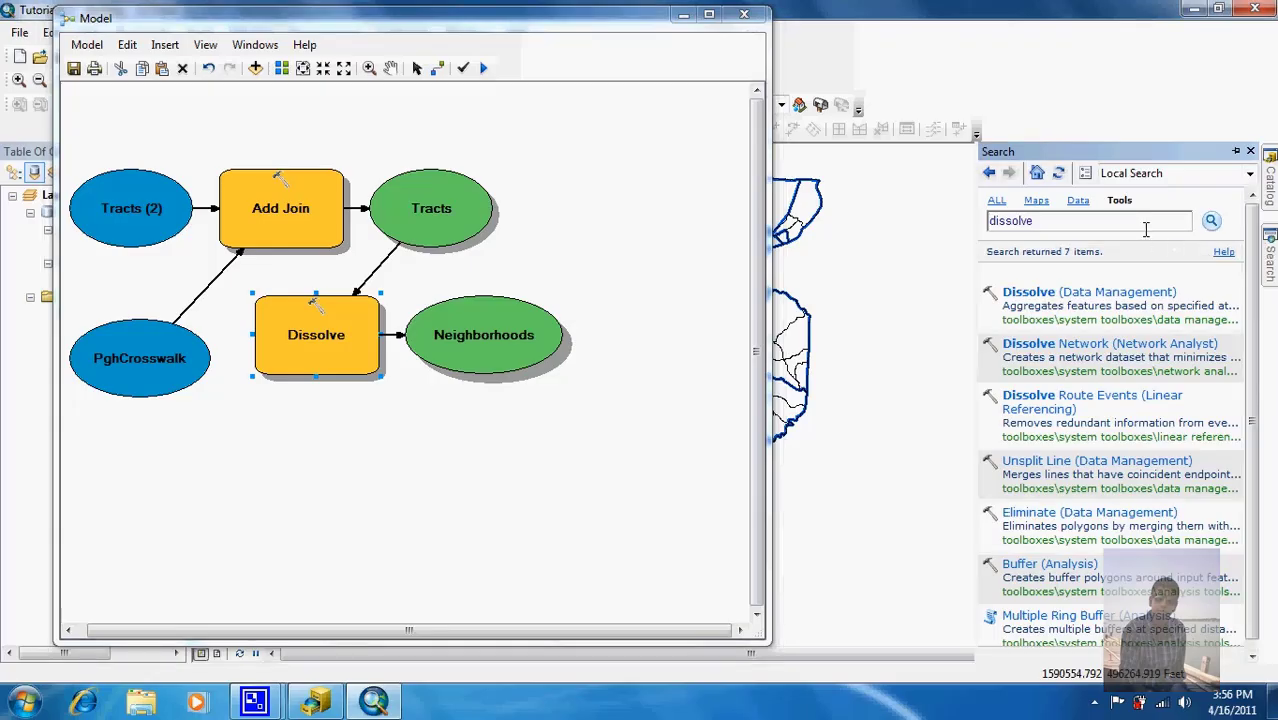
{"action": "left_click", "coordinate": [1146, 229]}
{"action": "key", "text": "BackSpace"}
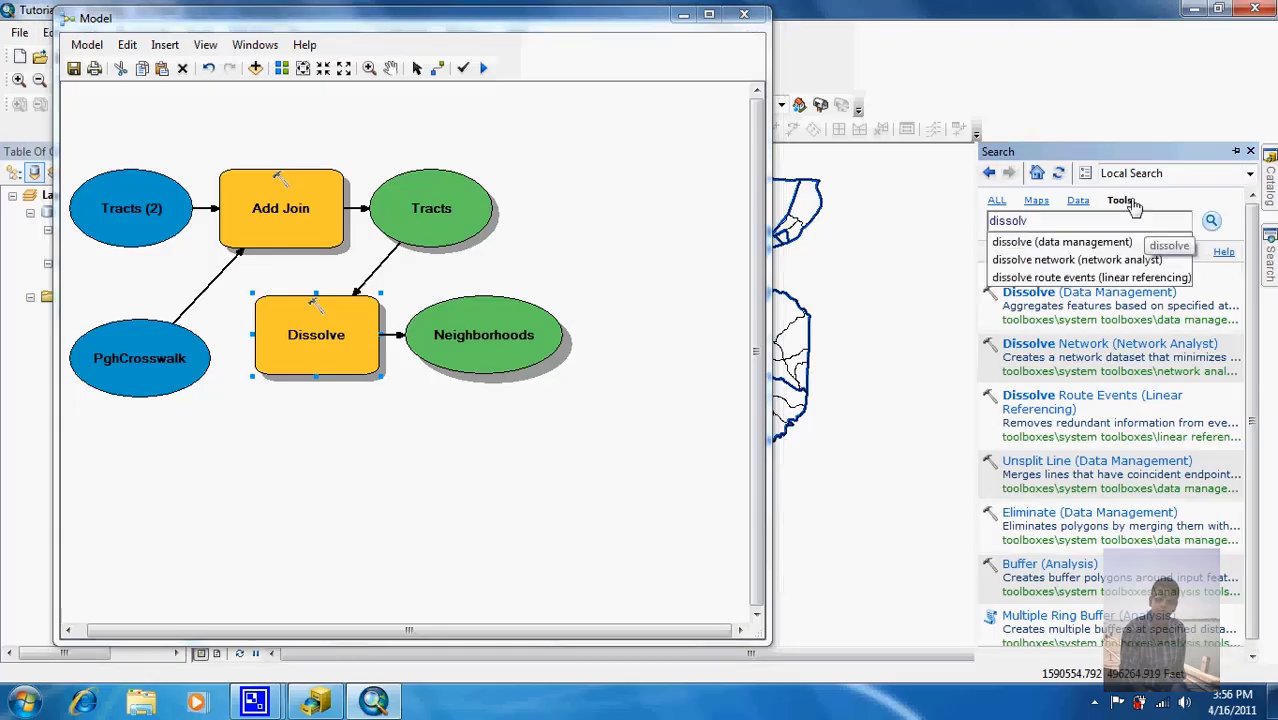
{"action": "left_click", "coordinate": [1121, 201]}
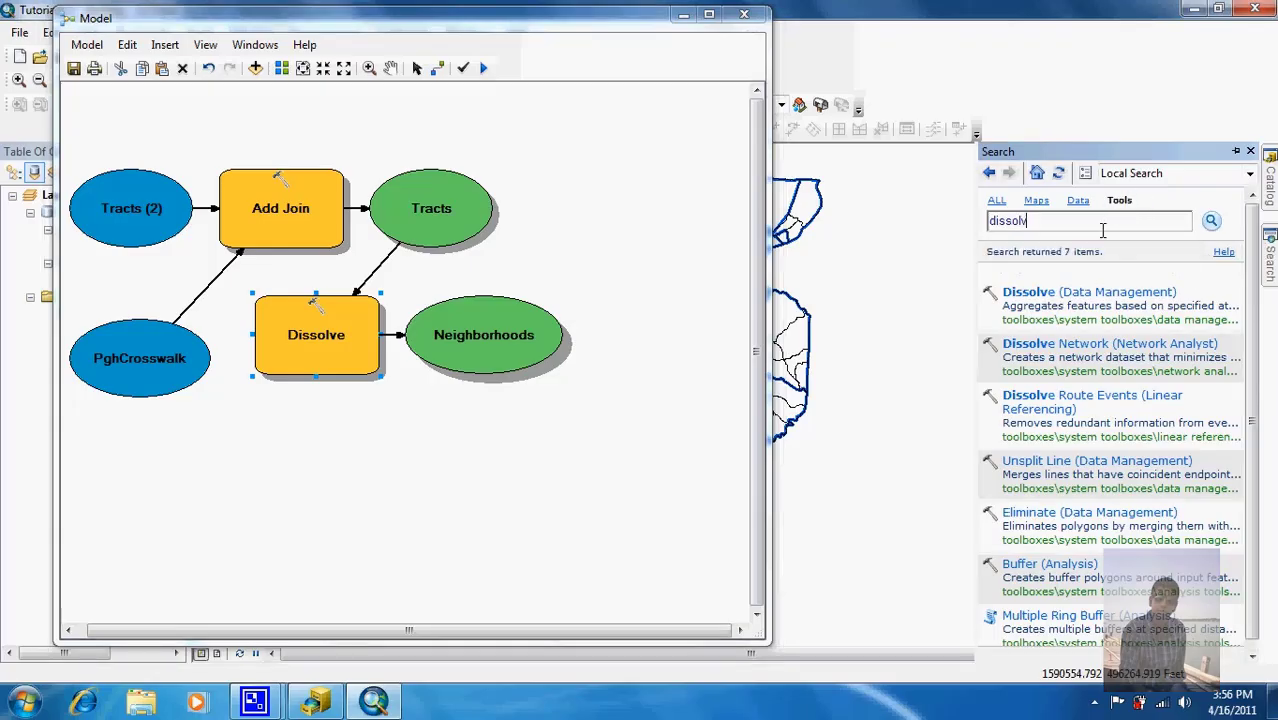
{"action": "double_click", "coordinate": [1030, 226]}
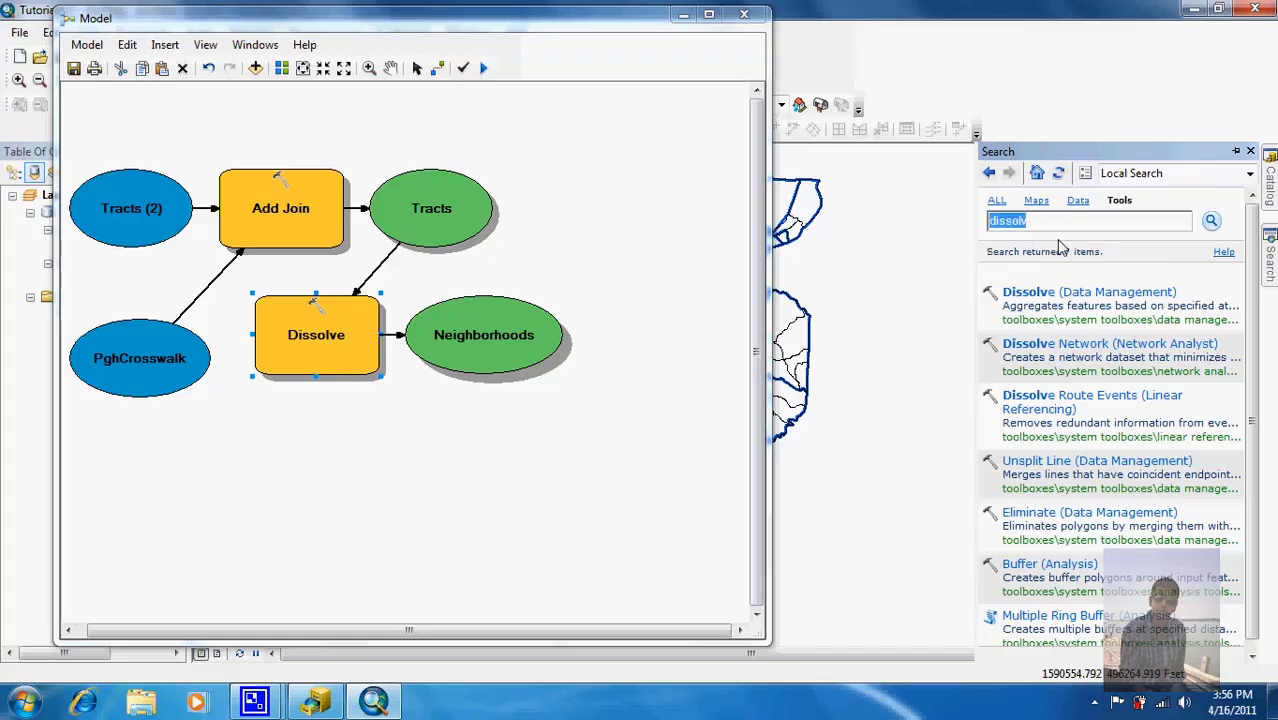
{"action": "key", "text": "BackSpace"}
{"action": "type", "text": "joins"}
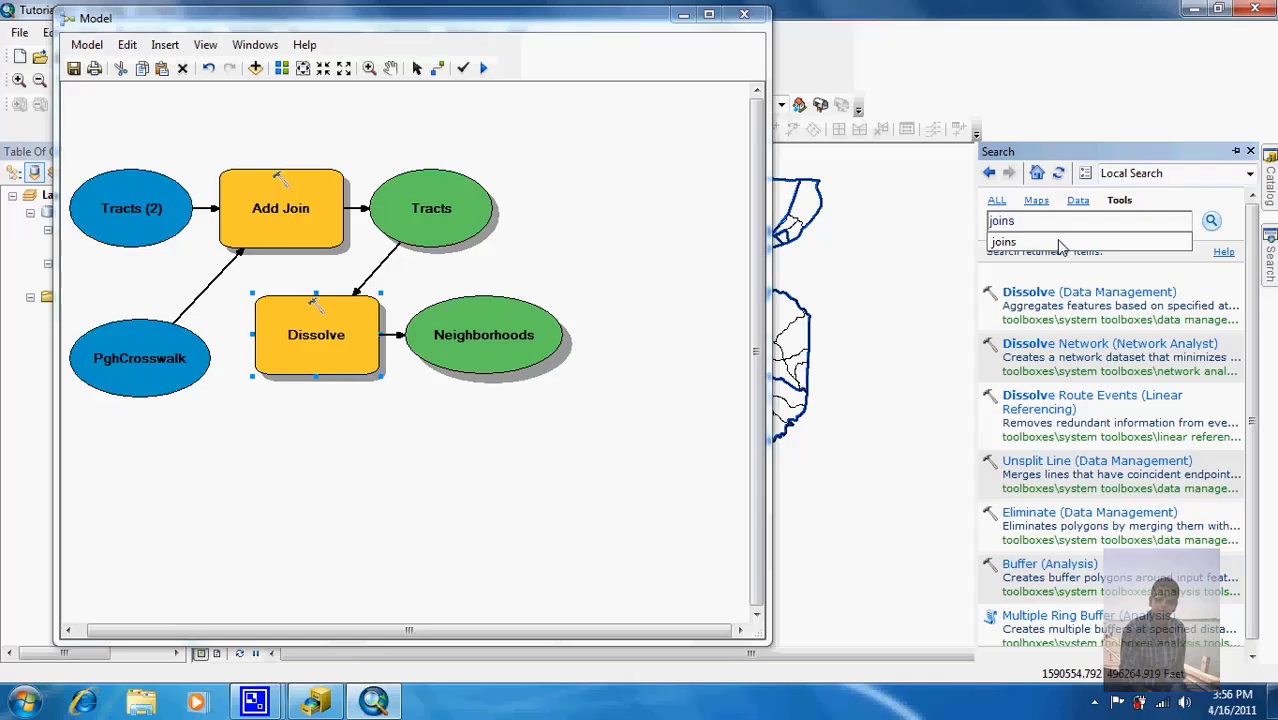
{"action": "left_click", "coordinate": [1060, 247]}
{"action": "mouse_move", "coordinate": [1027, 298]}
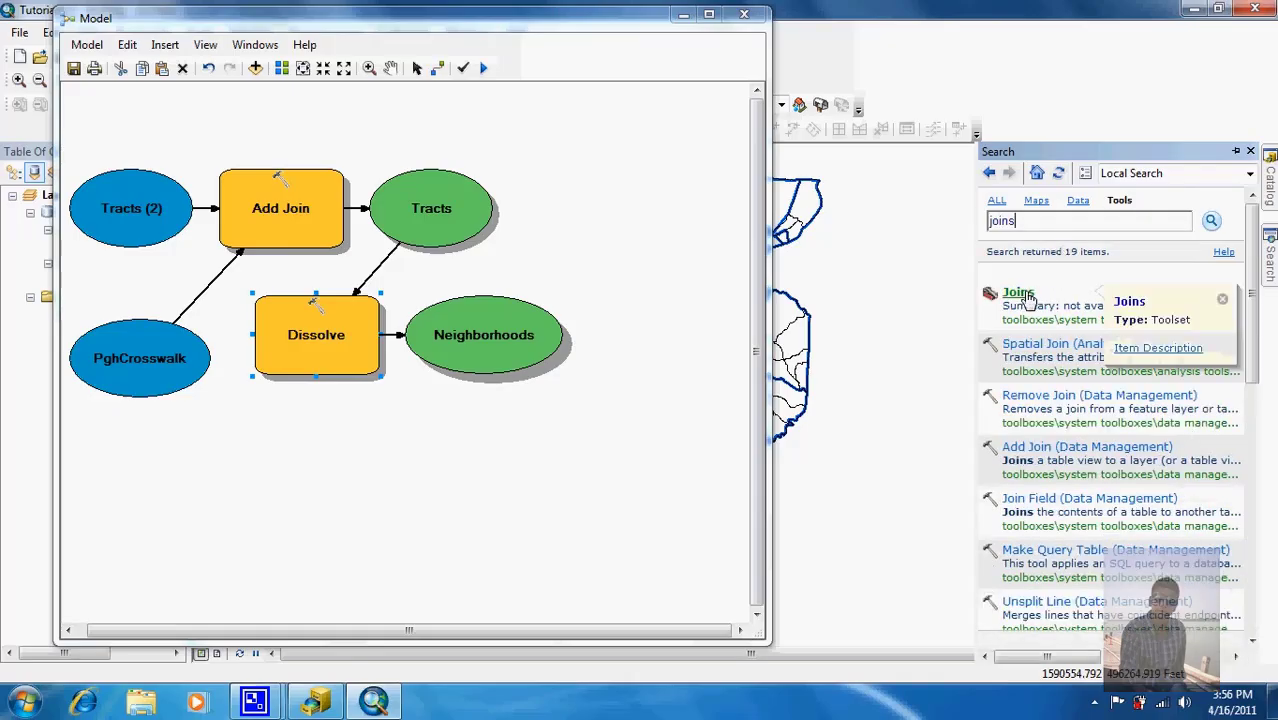
{"action": "left_click_drag", "start_coordinate": [1040, 396], "coordinate": [324, 459]}
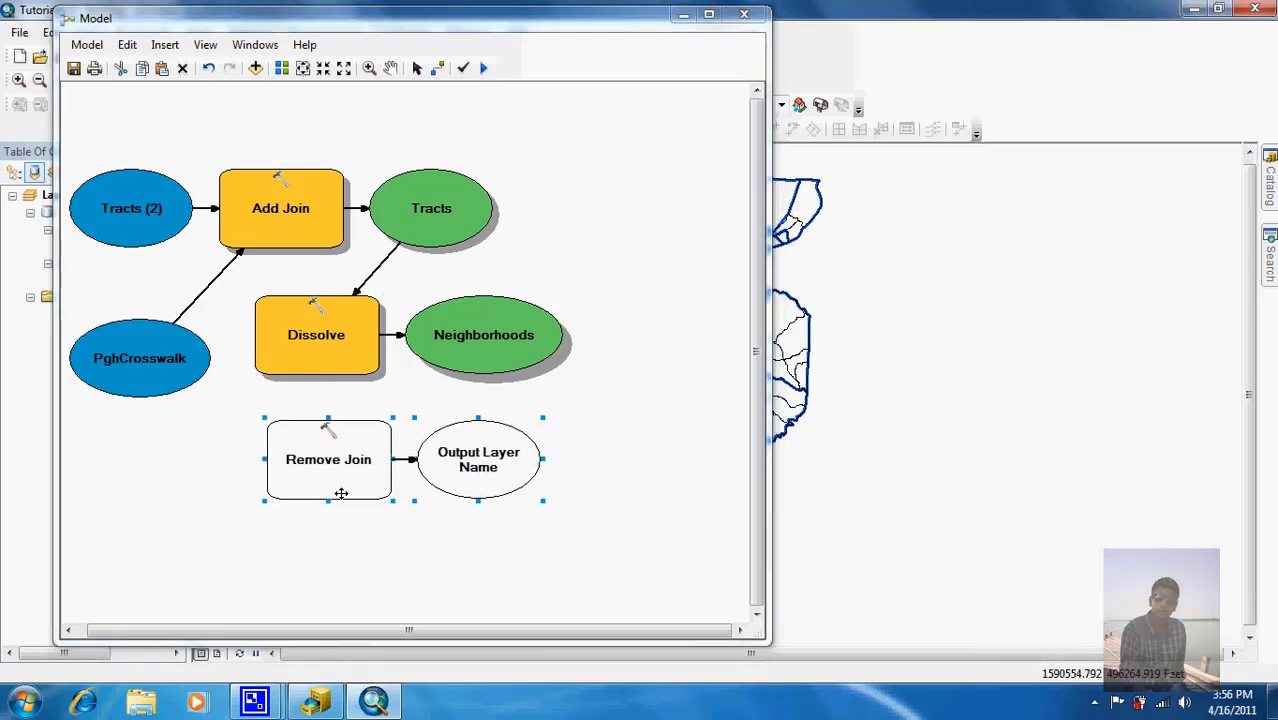
Step: Connect the Tracts output to Remove Join as its Layer Name or Table View input
{"action": "left_click", "coordinate": [437, 68]}
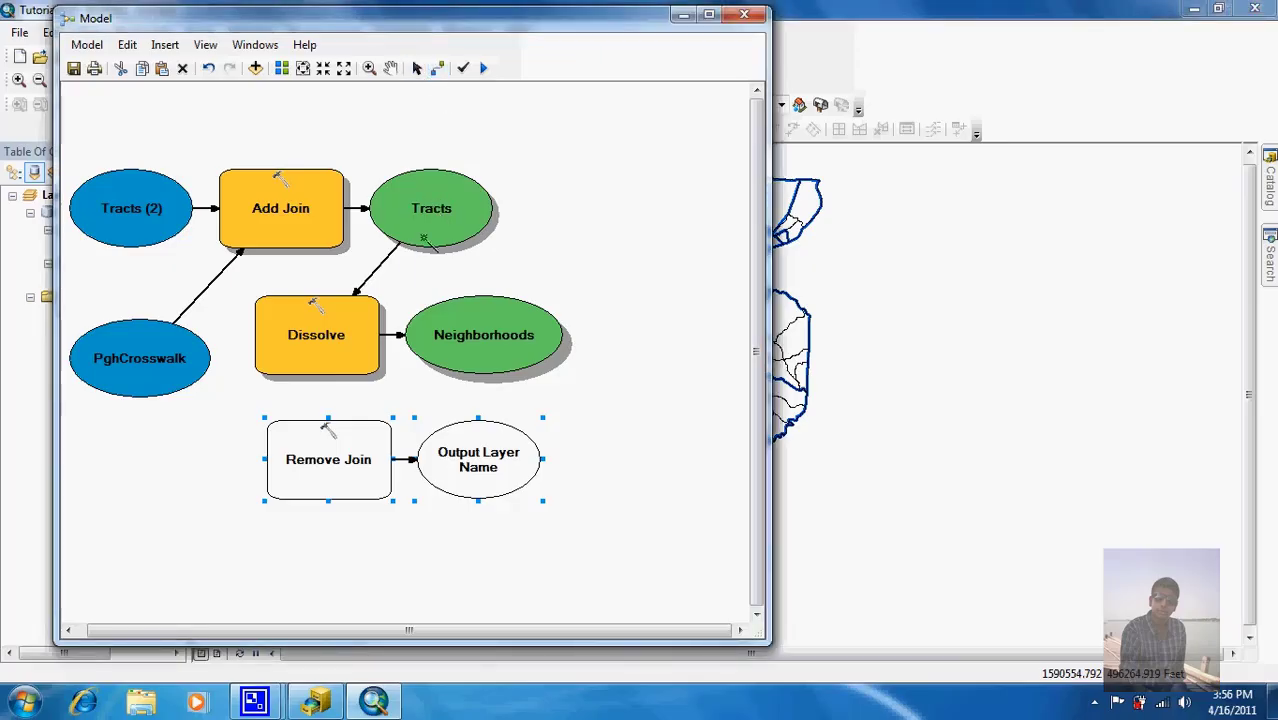
{"action": "left_click_drag", "start_coordinate": [428, 244], "coordinate": [344, 461]}
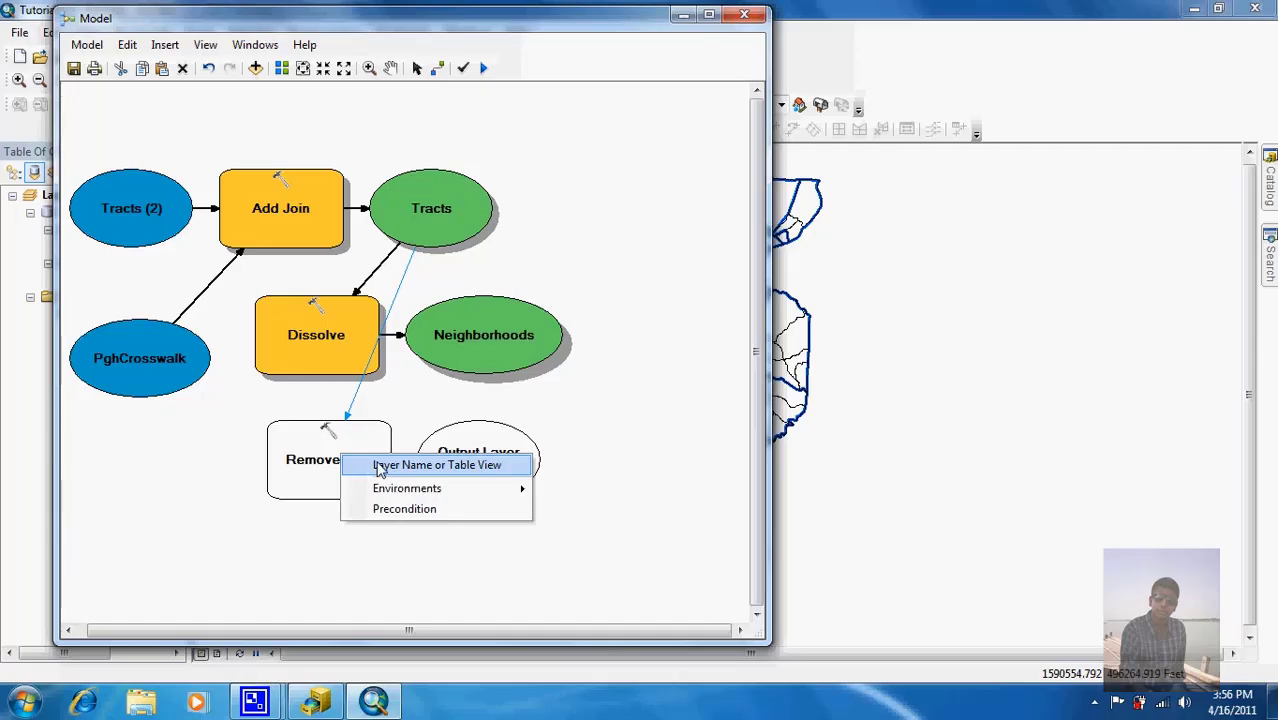
{"action": "mouse_move", "coordinate": [396, 490]}
{"action": "left_click", "coordinate": [417, 466]}
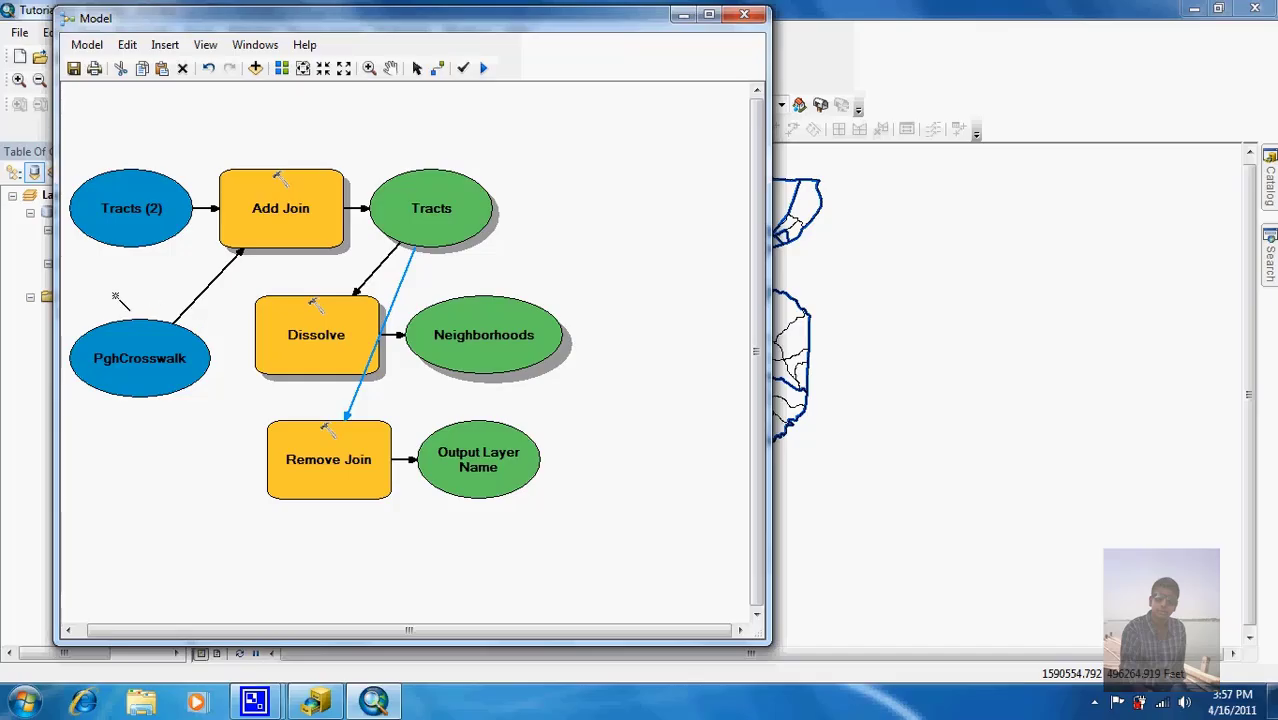
{"action": "right_click", "coordinate": [133, 210]}
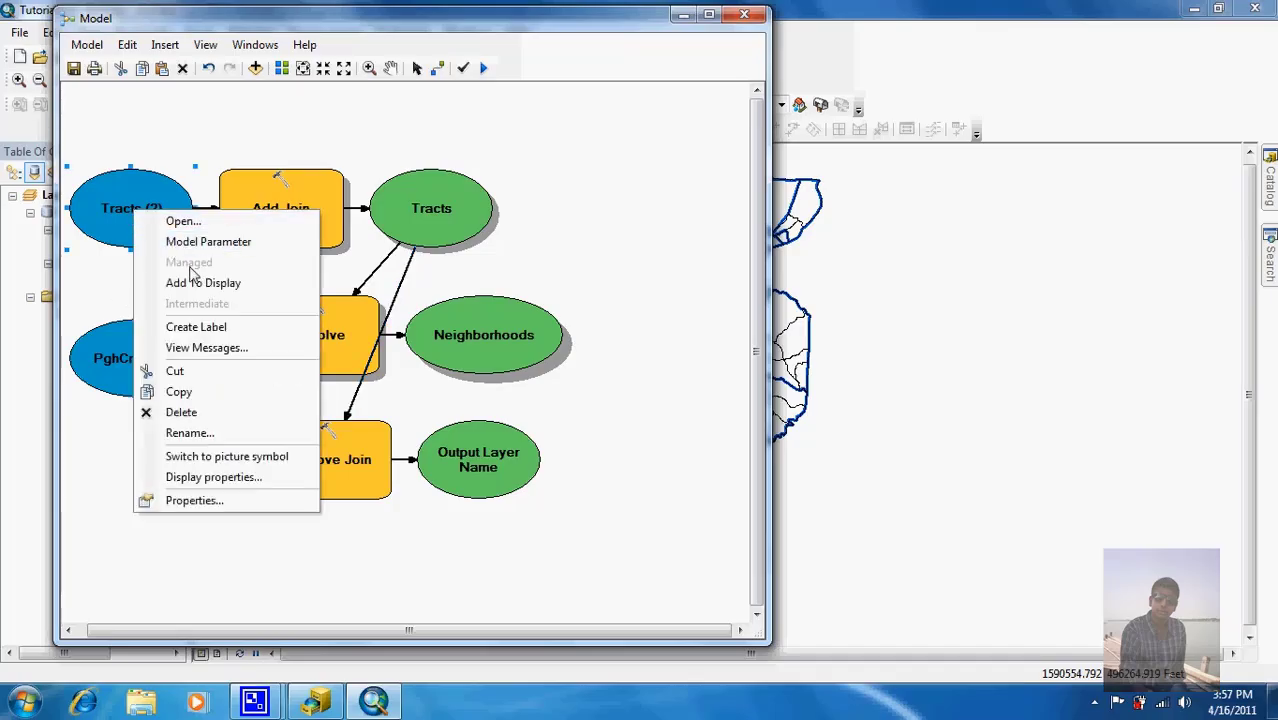
{"action": "left_click", "coordinate": [190, 433]}
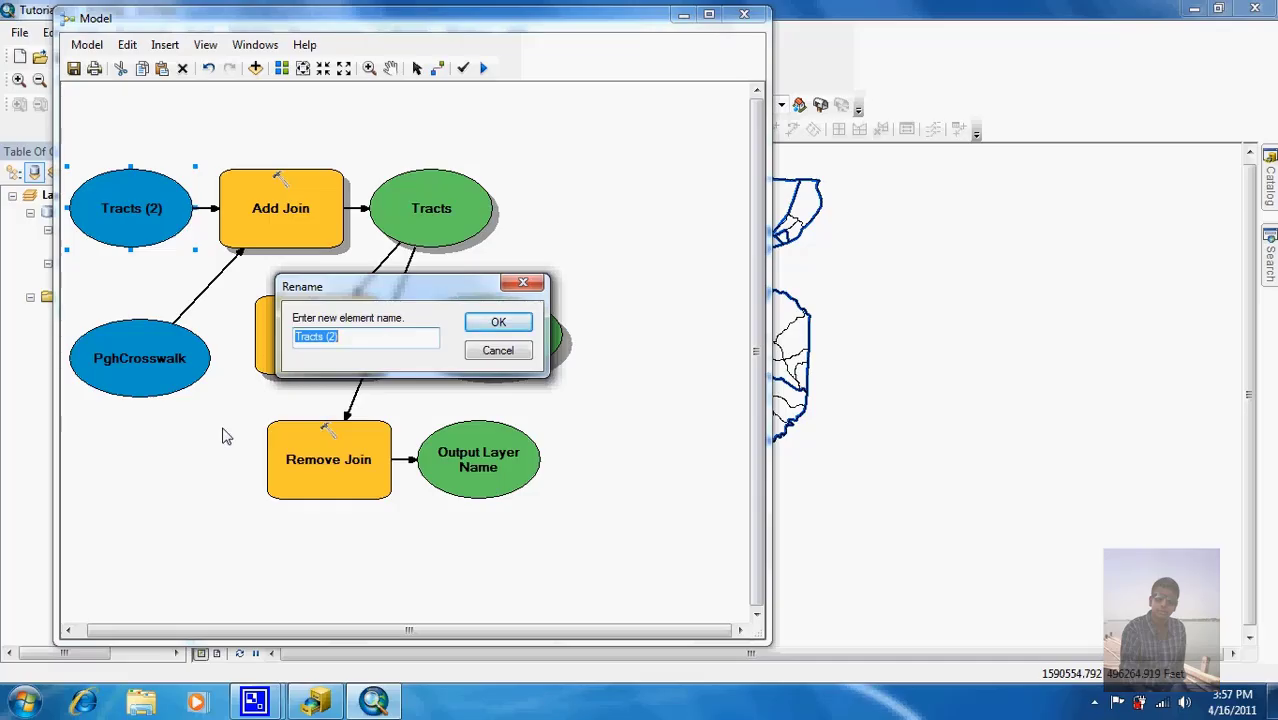
{"action": "type", "text": "Basemap Polygons"}
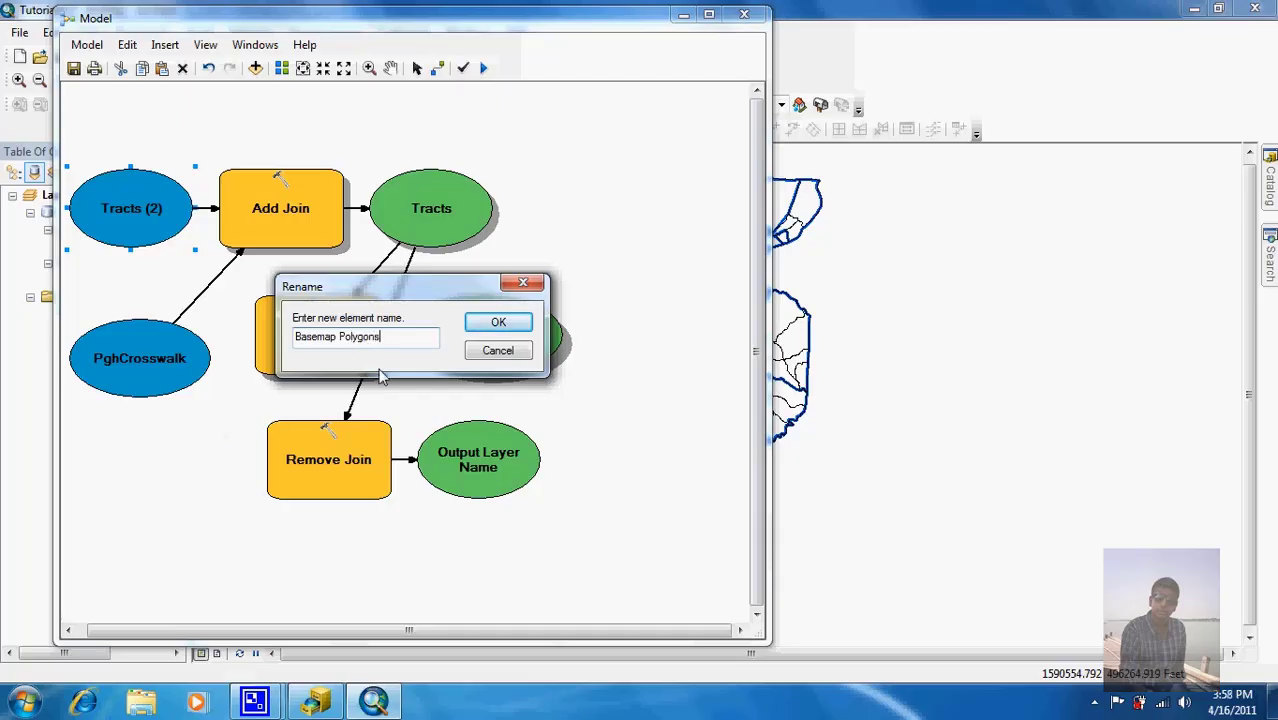
{"action": "left_click", "coordinate": [498, 322]}
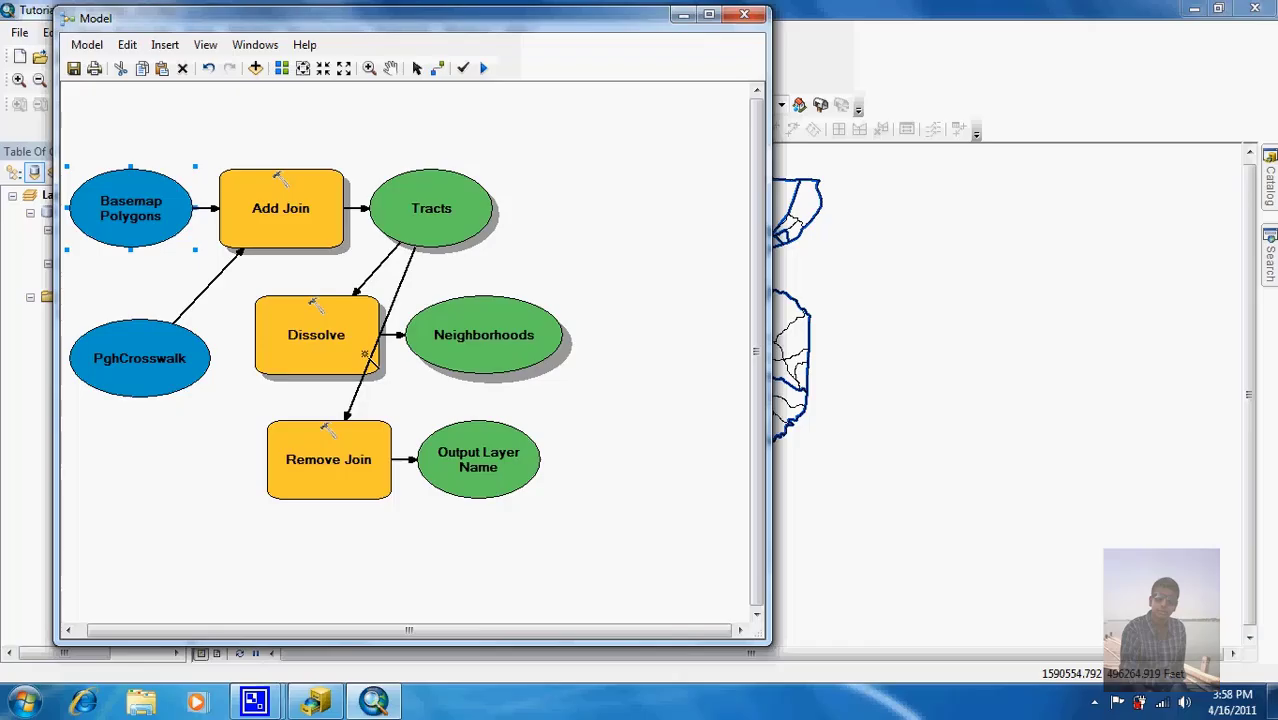
{"action": "right_click", "coordinate": [165, 368]}
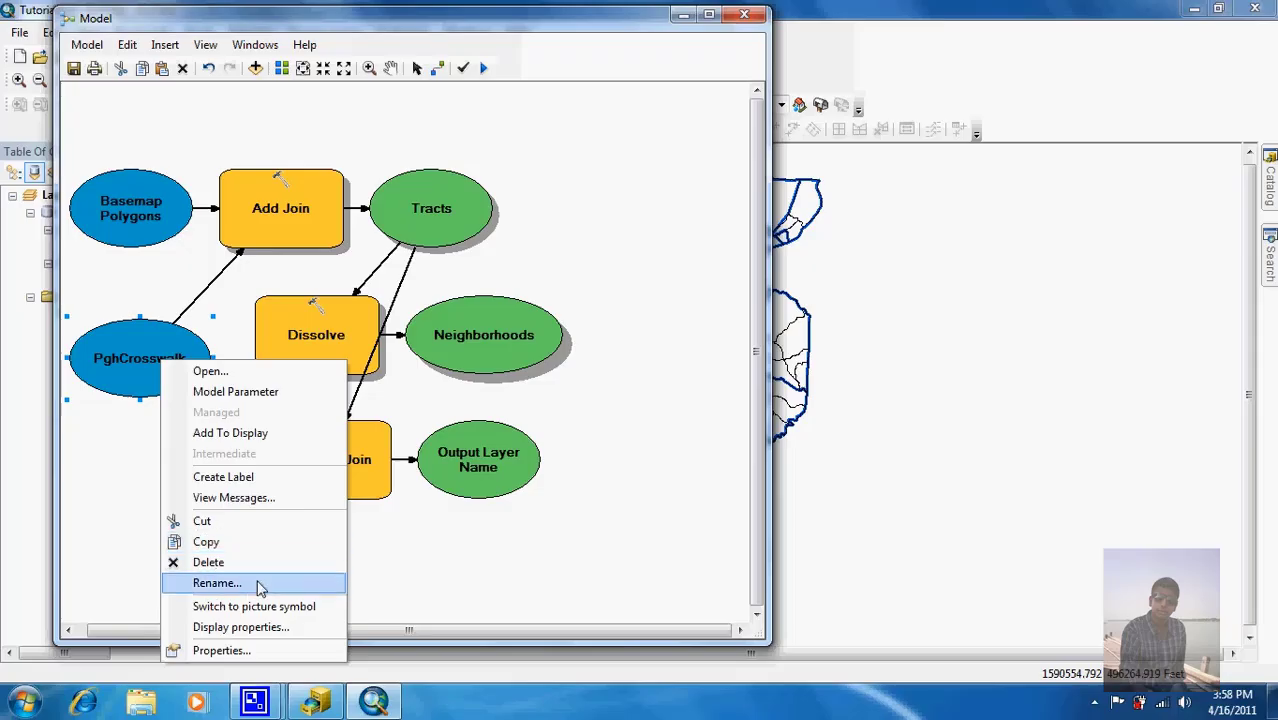
{"action": "left_click", "coordinate": [217, 583]}
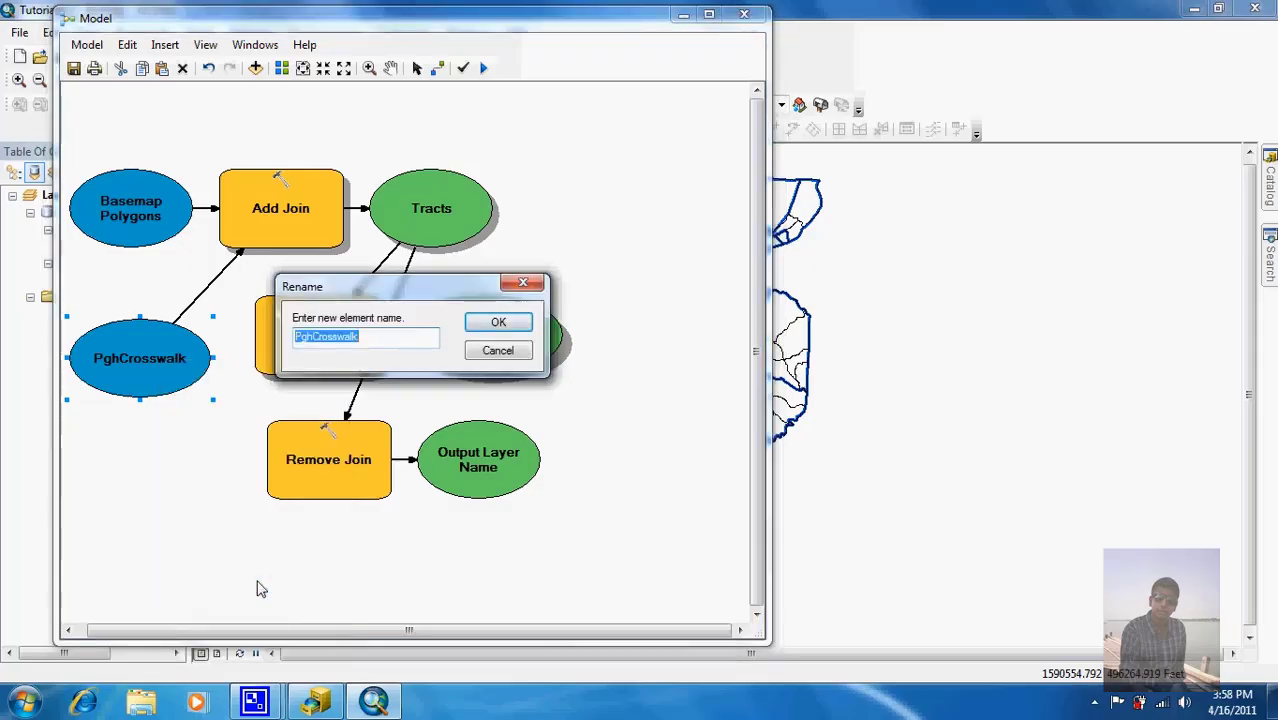
{"action": "type", "text": "Crosswalks"}
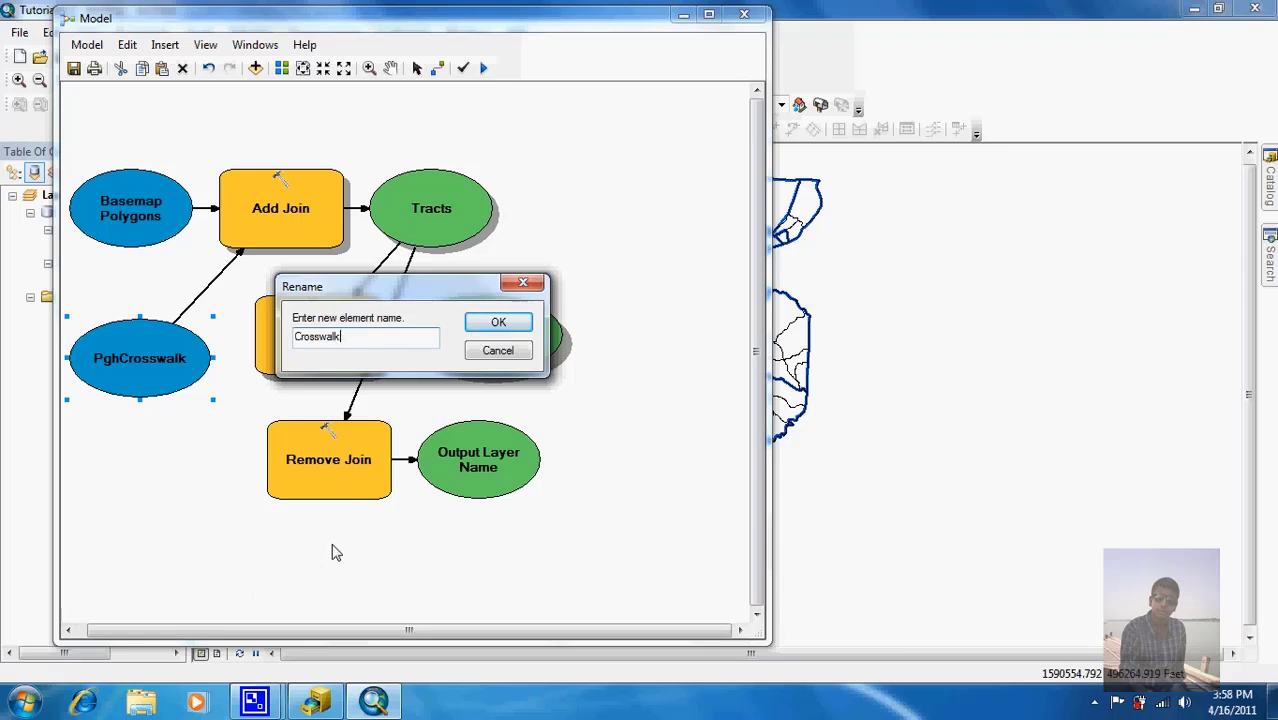
{"action": "left_click", "coordinate": [498, 322]}
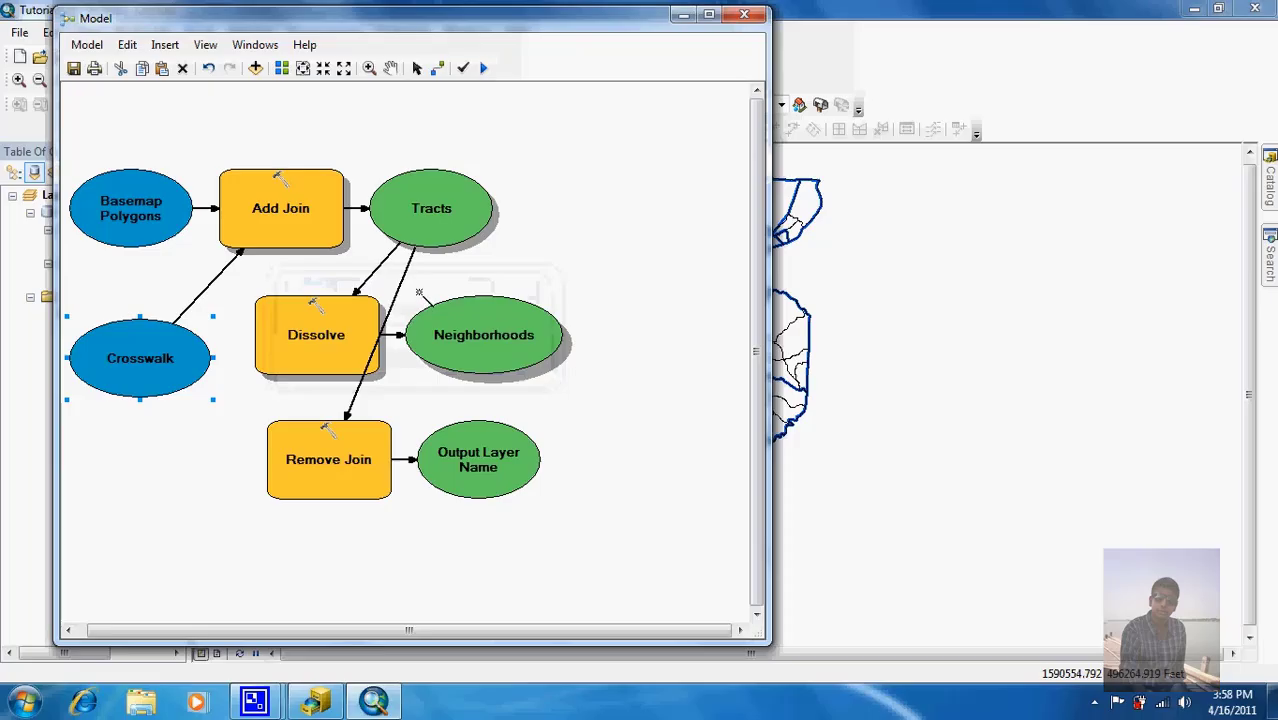
{"action": "right_click", "coordinate": [454, 206]}
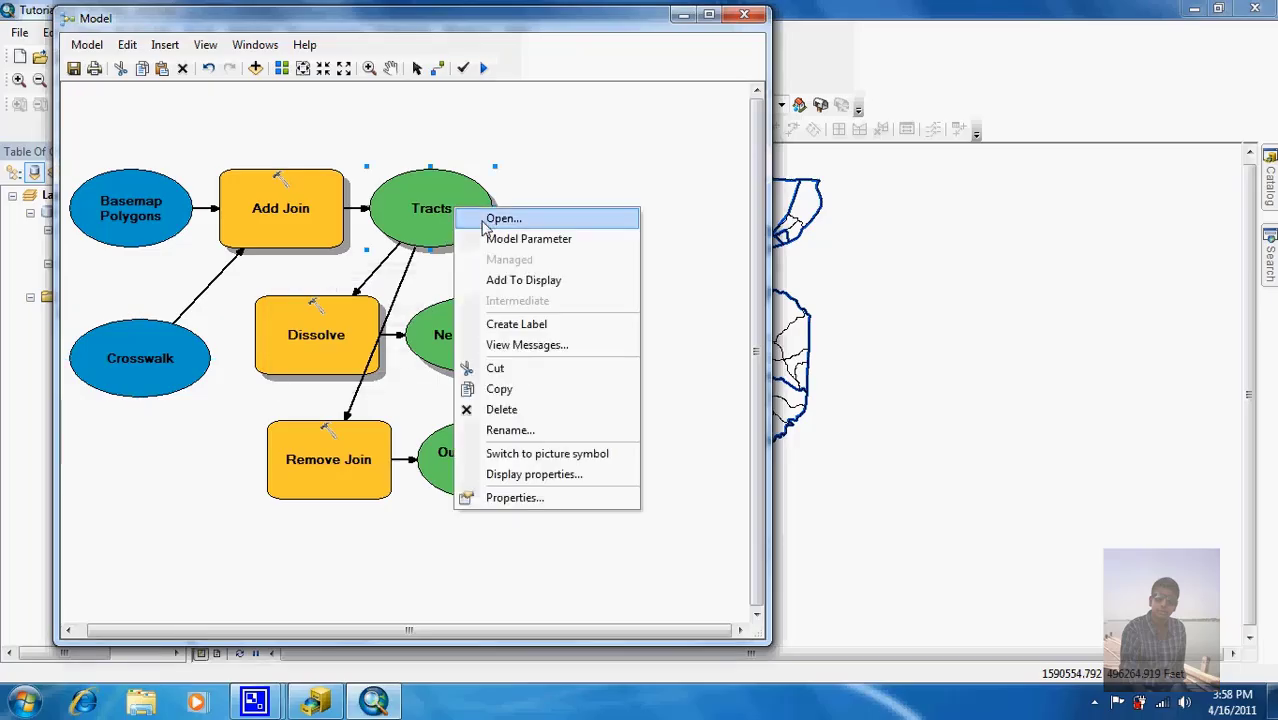
{"action": "left_click", "coordinate": [507, 430]}
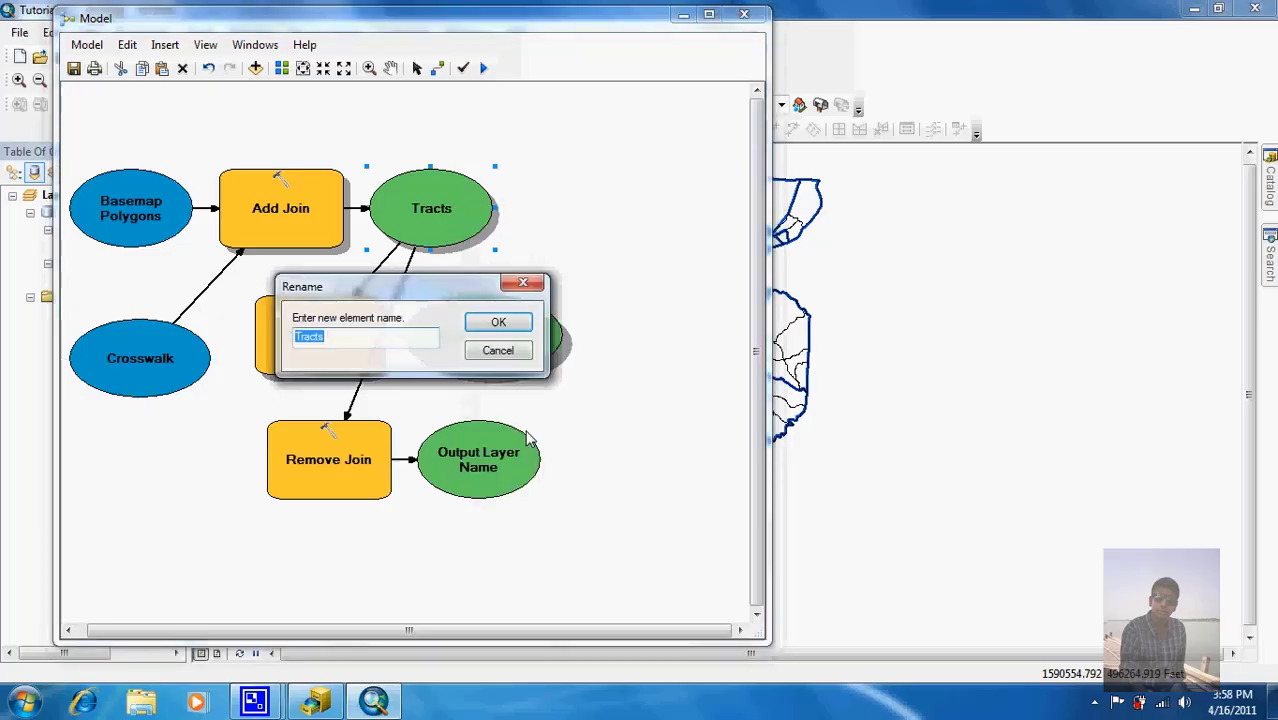
{"action": "type", "text": "Joined "}
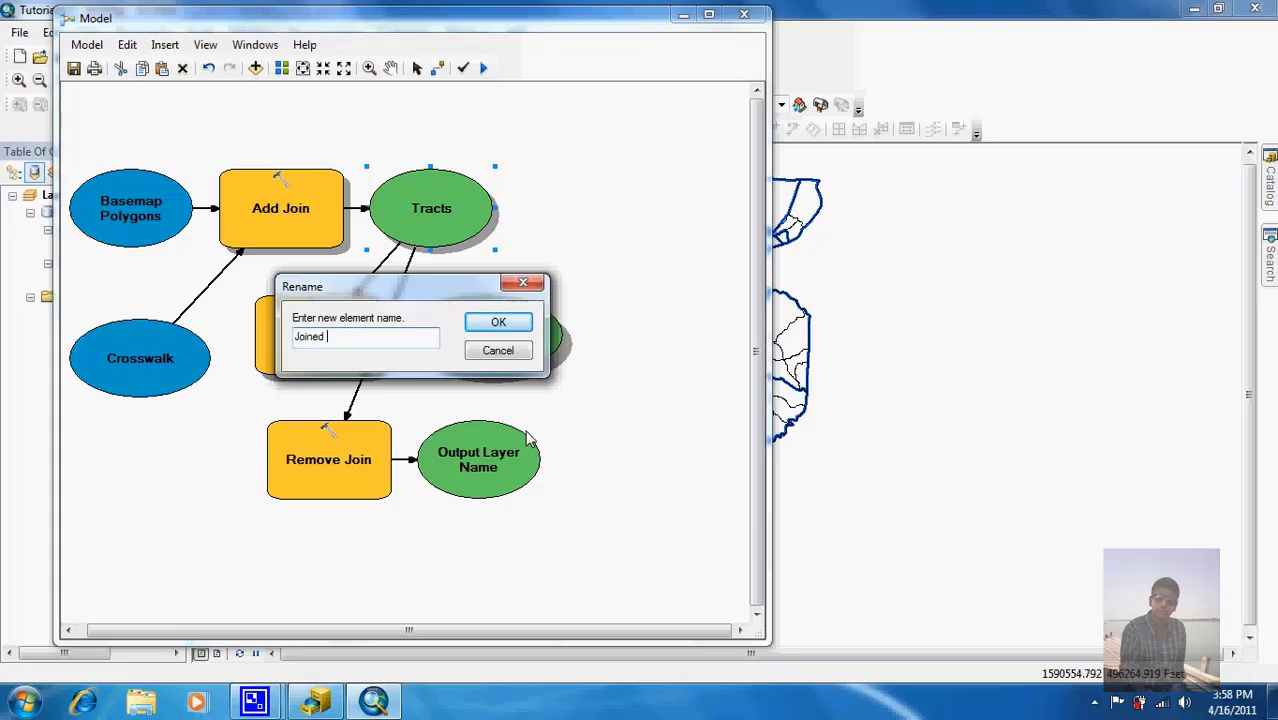
{"action": "type", "text": "Polygons"}
{"action": "left_click", "coordinate": [509, 324]}
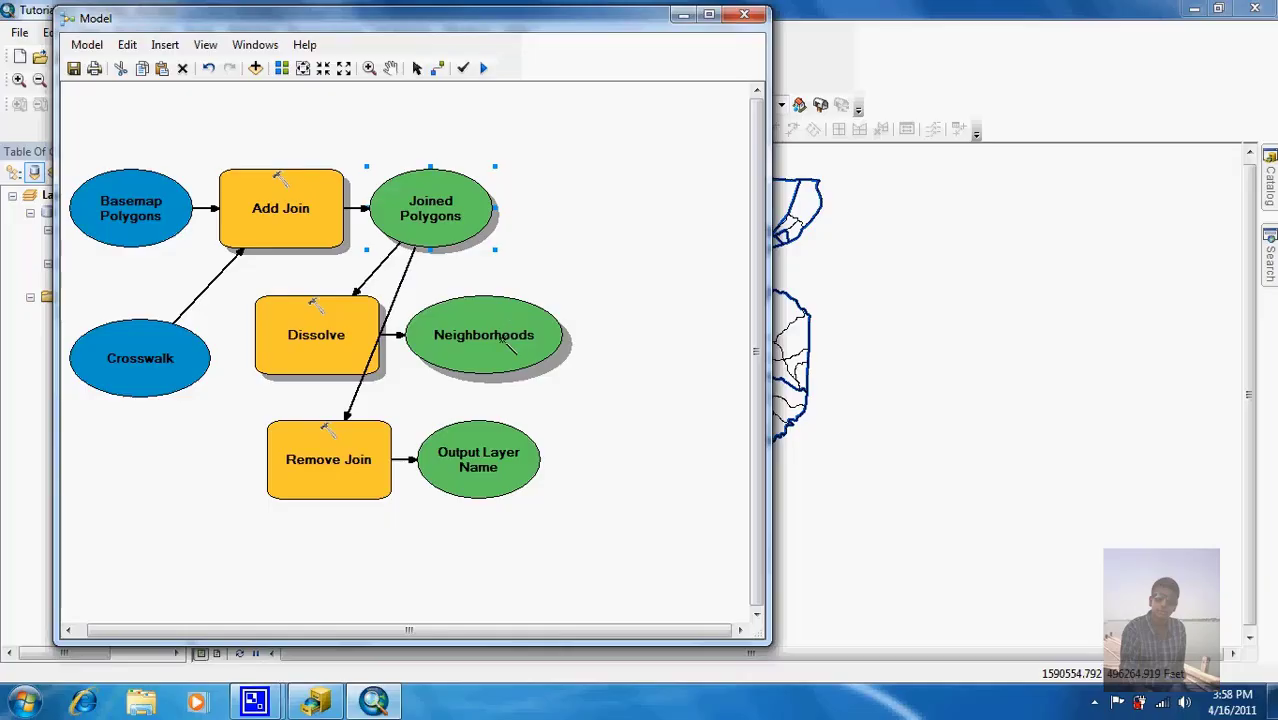
{"action": "right_click", "coordinate": [501, 338]}
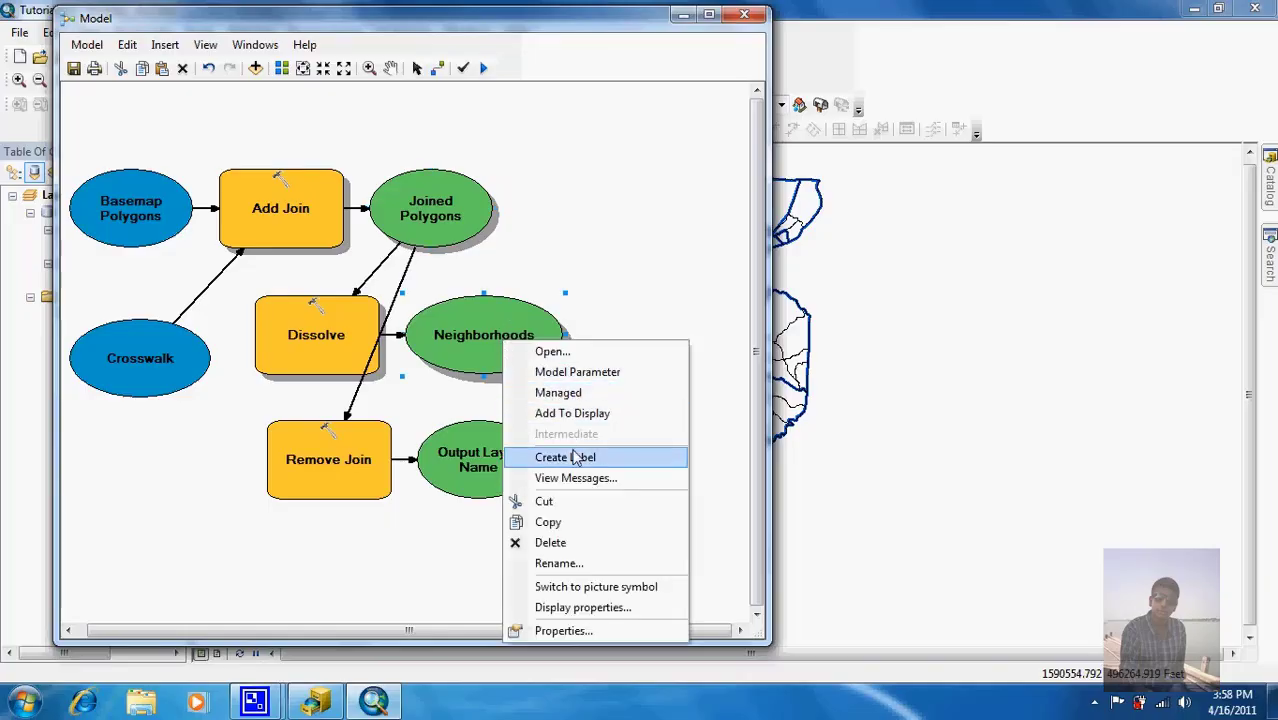
{"action": "left_click", "coordinate": [570, 564]}
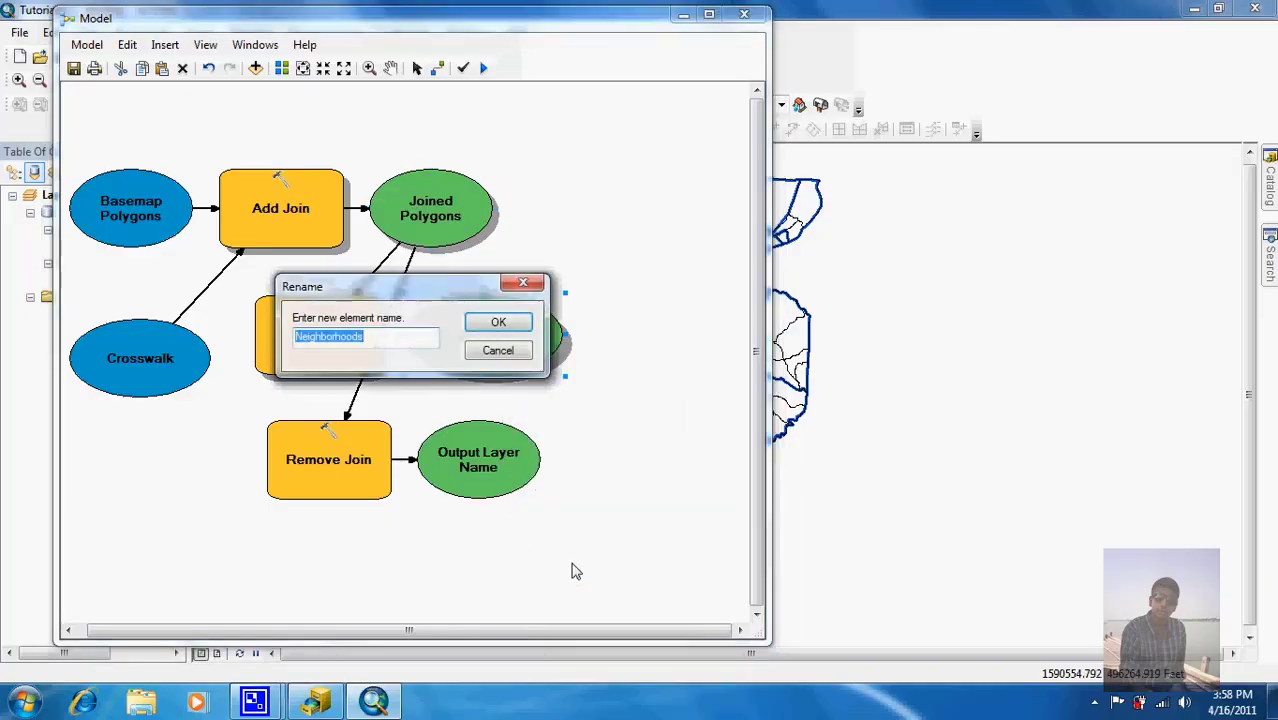
{"action": "type", "text": "Outp"}
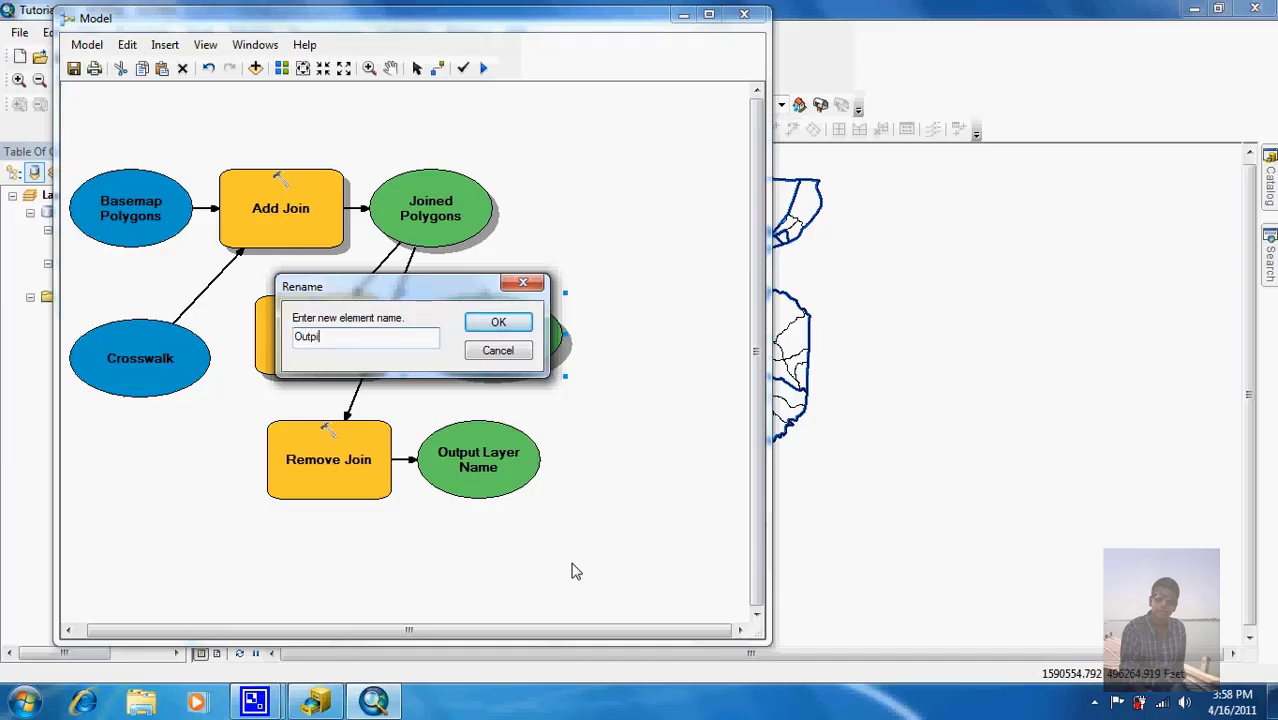
{"action": "type", "text": "ut Dissol"}
{"action": "type", "text": "ved"}
{"action": "type", "text": " Pol"}
{"action": "type", "text": "ygons"}
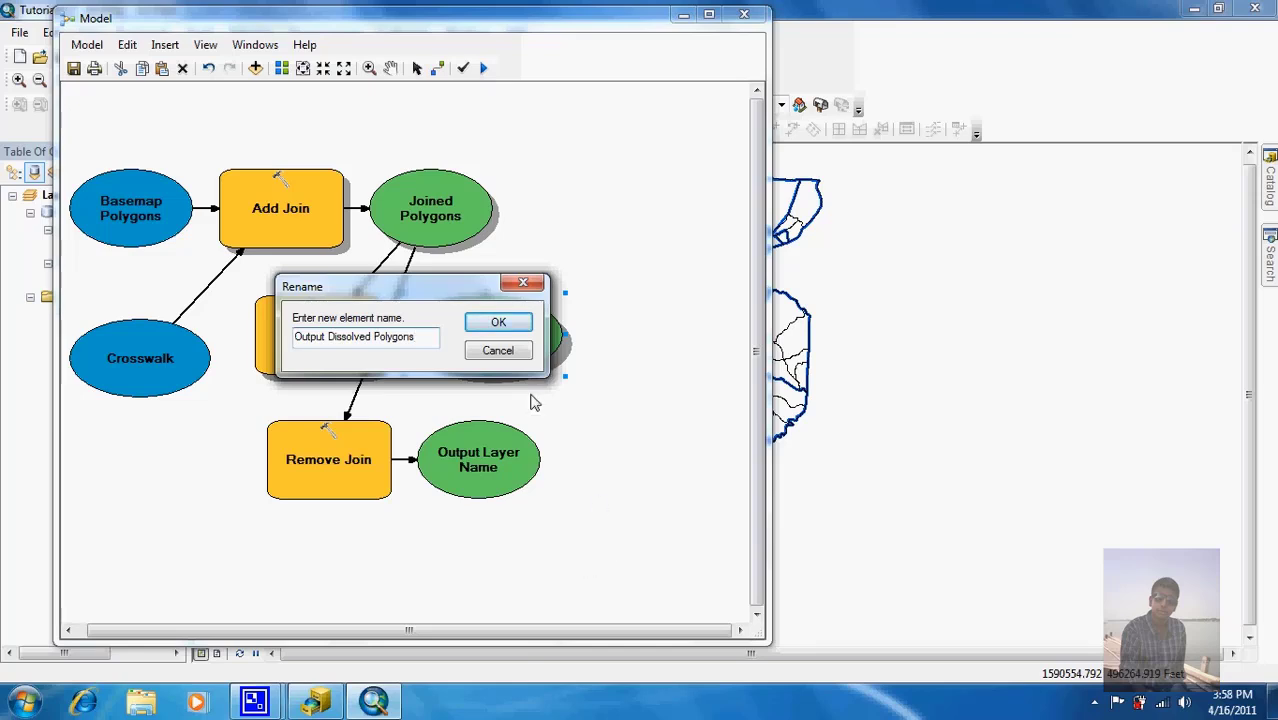
{"action": "left_click", "coordinate": [488, 322]}
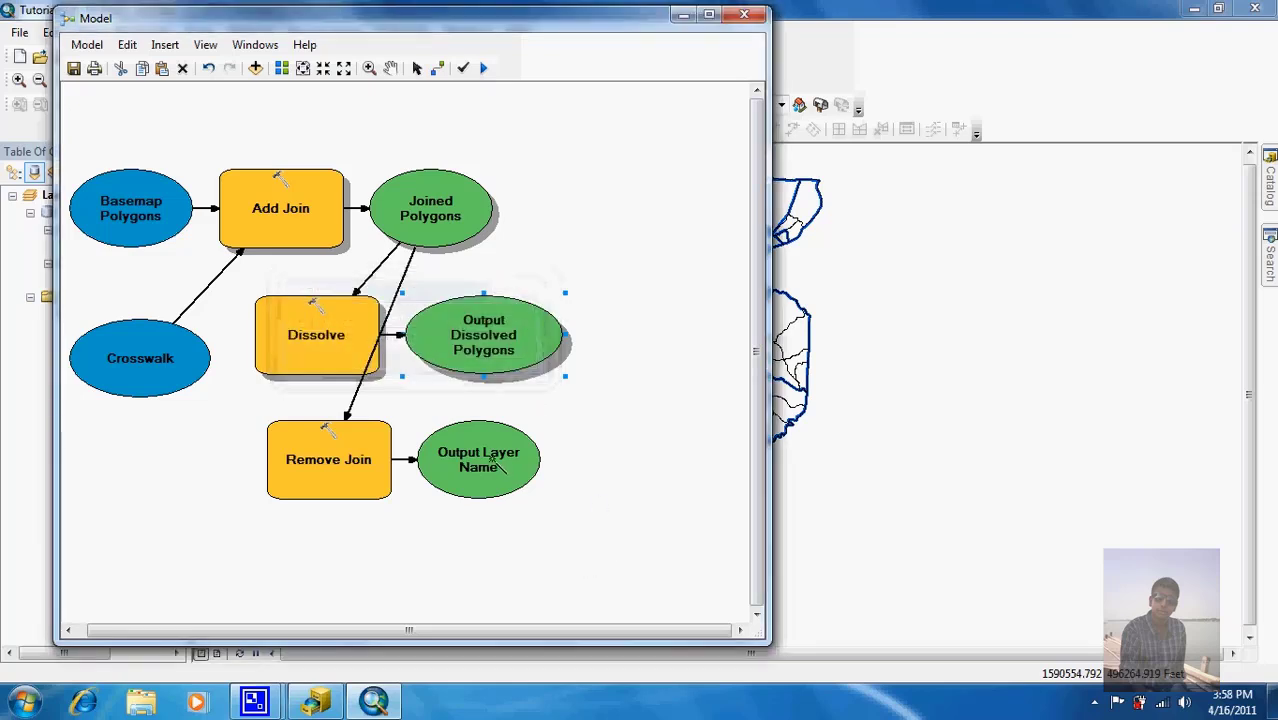
{"action": "right_click", "coordinate": [490, 457]}
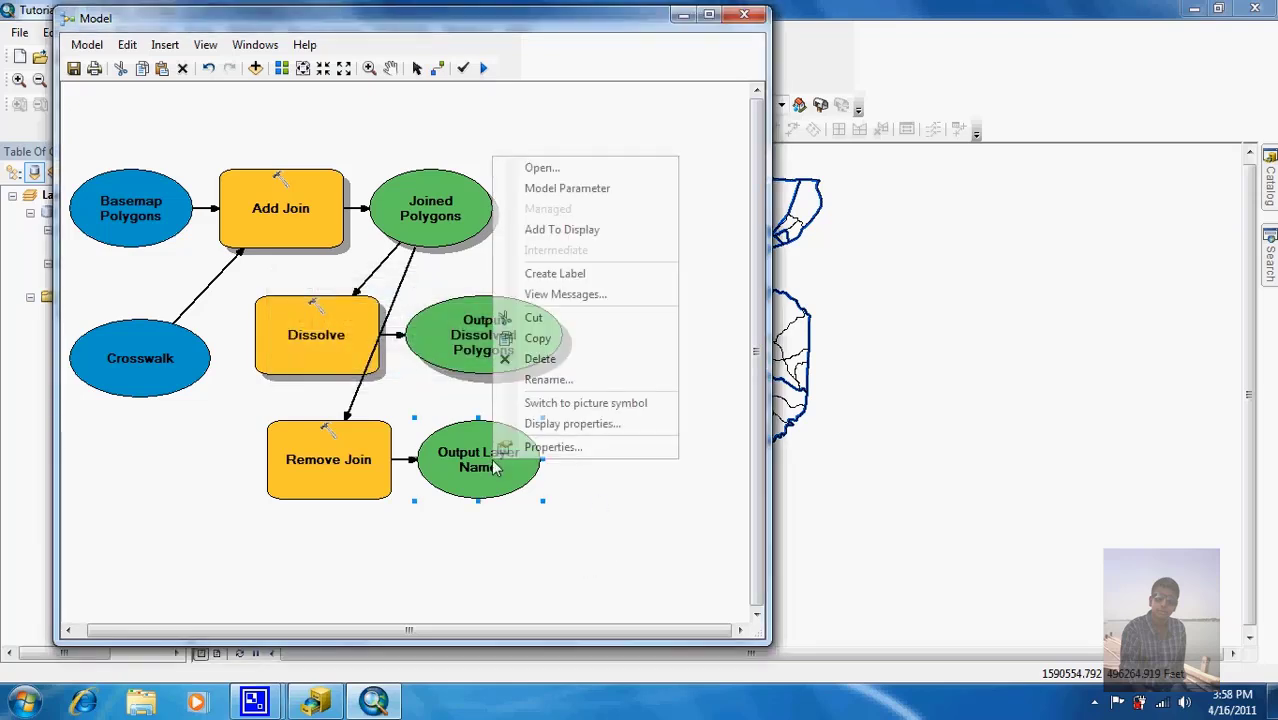
{"action": "left_click", "coordinate": [566, 380]}
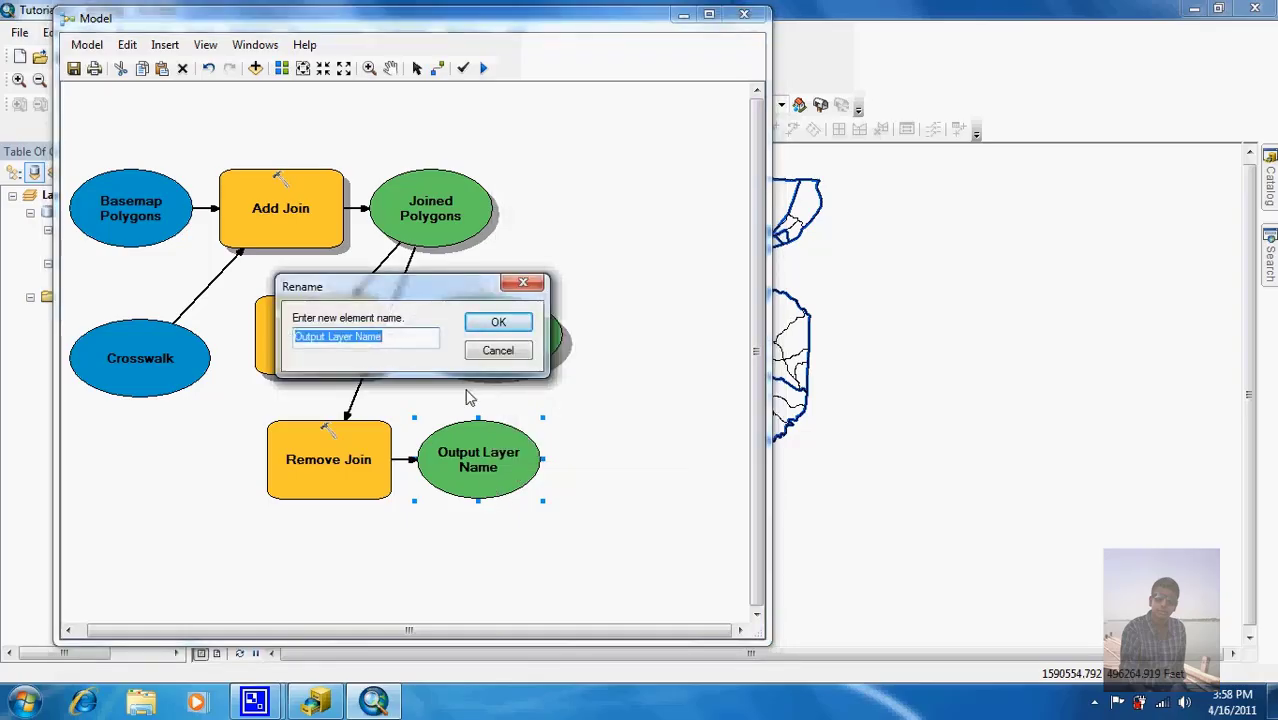
{"action": "type", "text": "Basemap"}
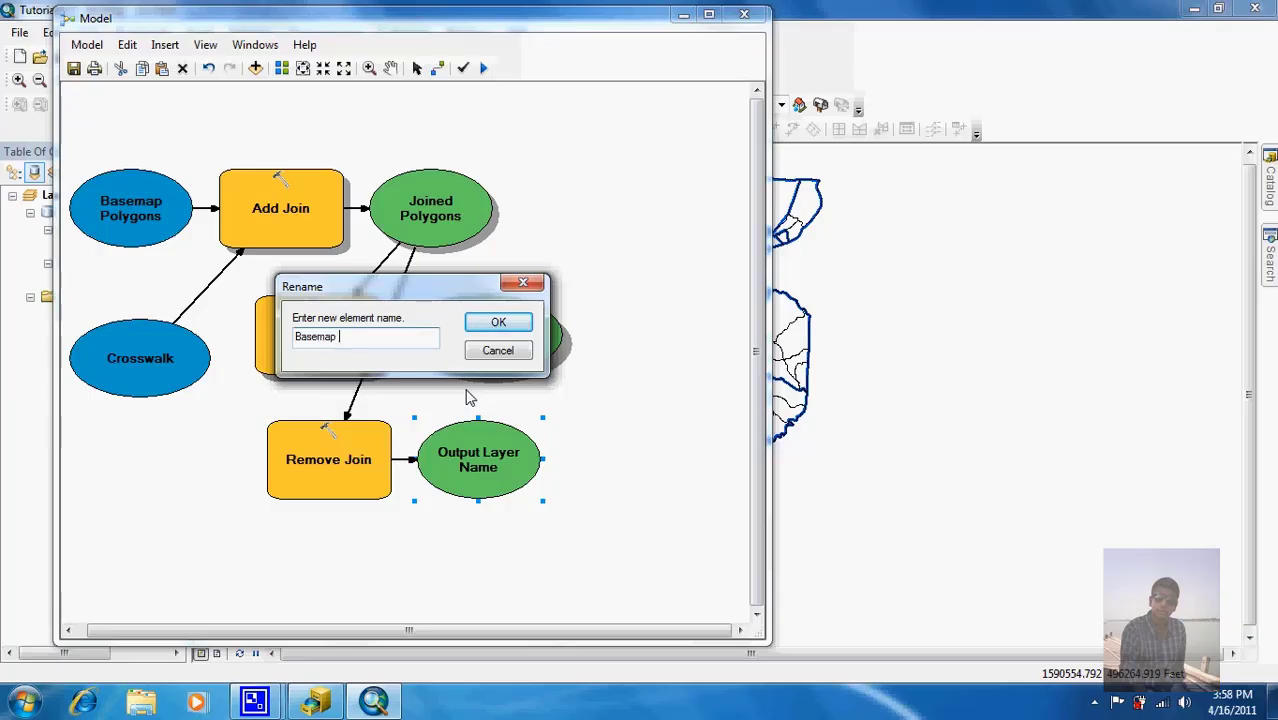
{"action": "type", "text": " Polygons (2)"}
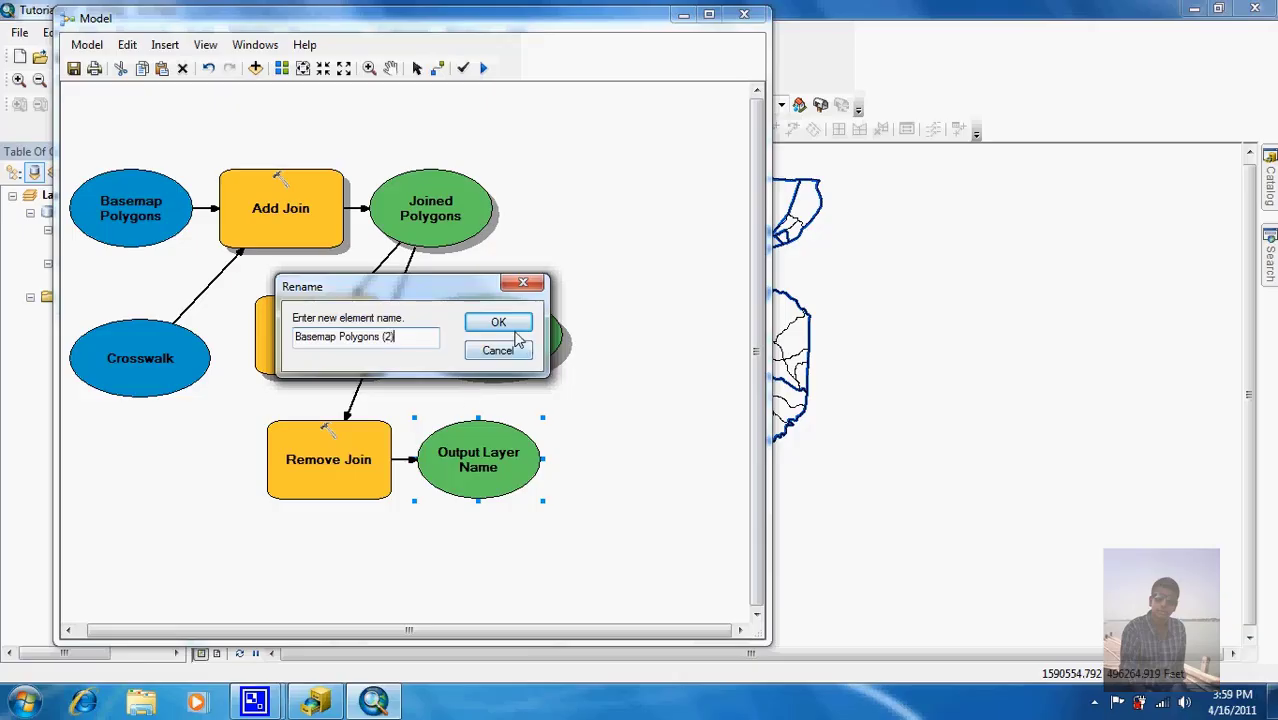
{"action": "left_click", "coordinate": [515, 330]}
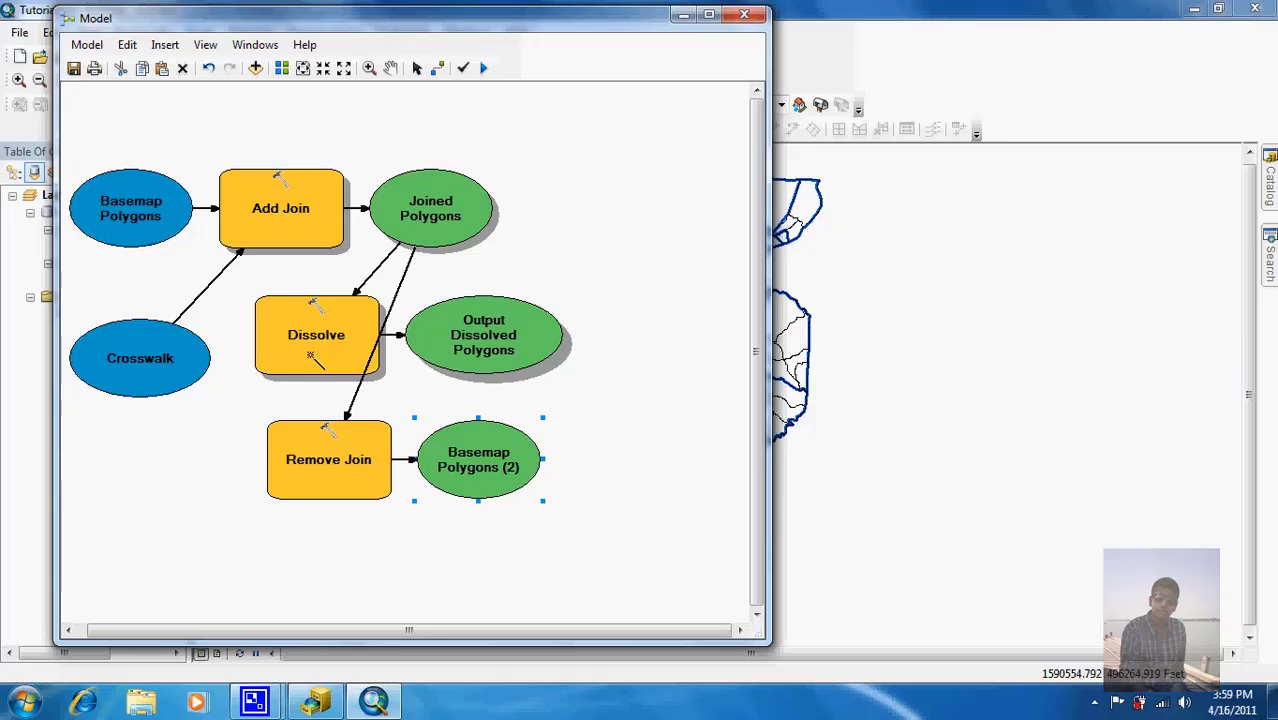
Step: Flag Basemap Polygons, Crosswalk and Output Dissolved Polygons as model parameters
{"action": "right_click", "coordinate": [136, 220]}
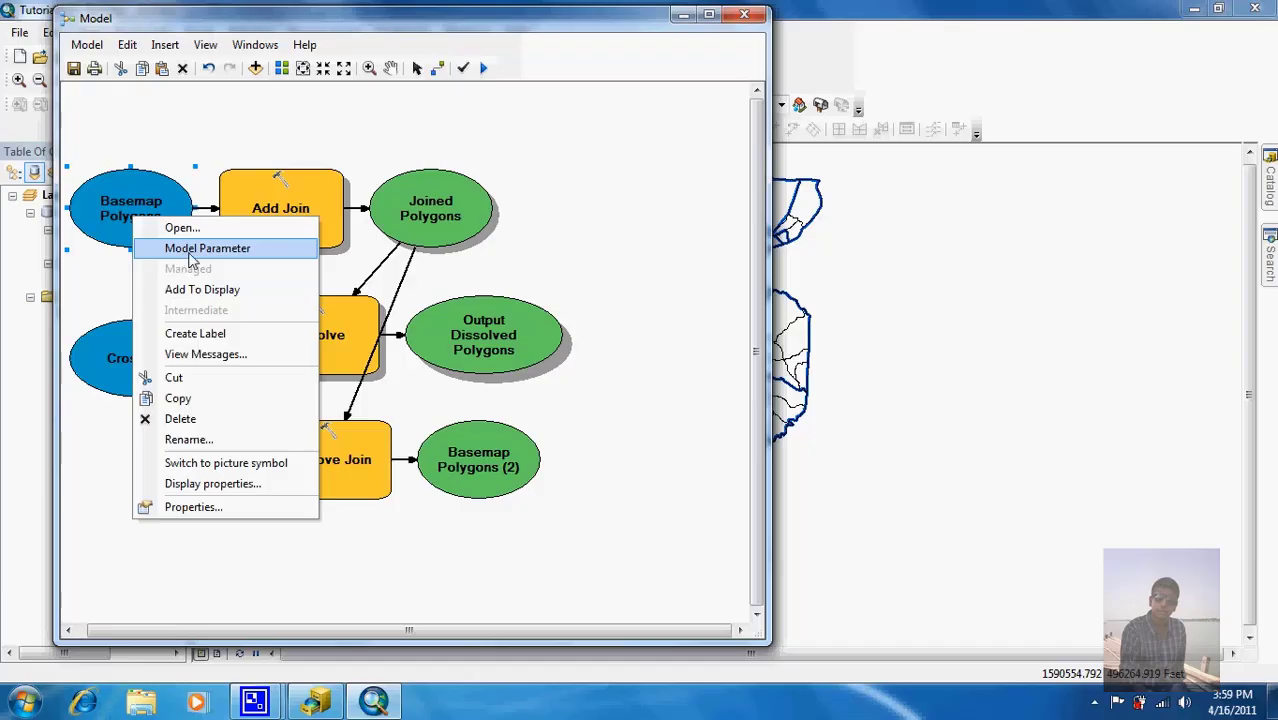
{"action": "left_click", "coordinate": [192, 250]}
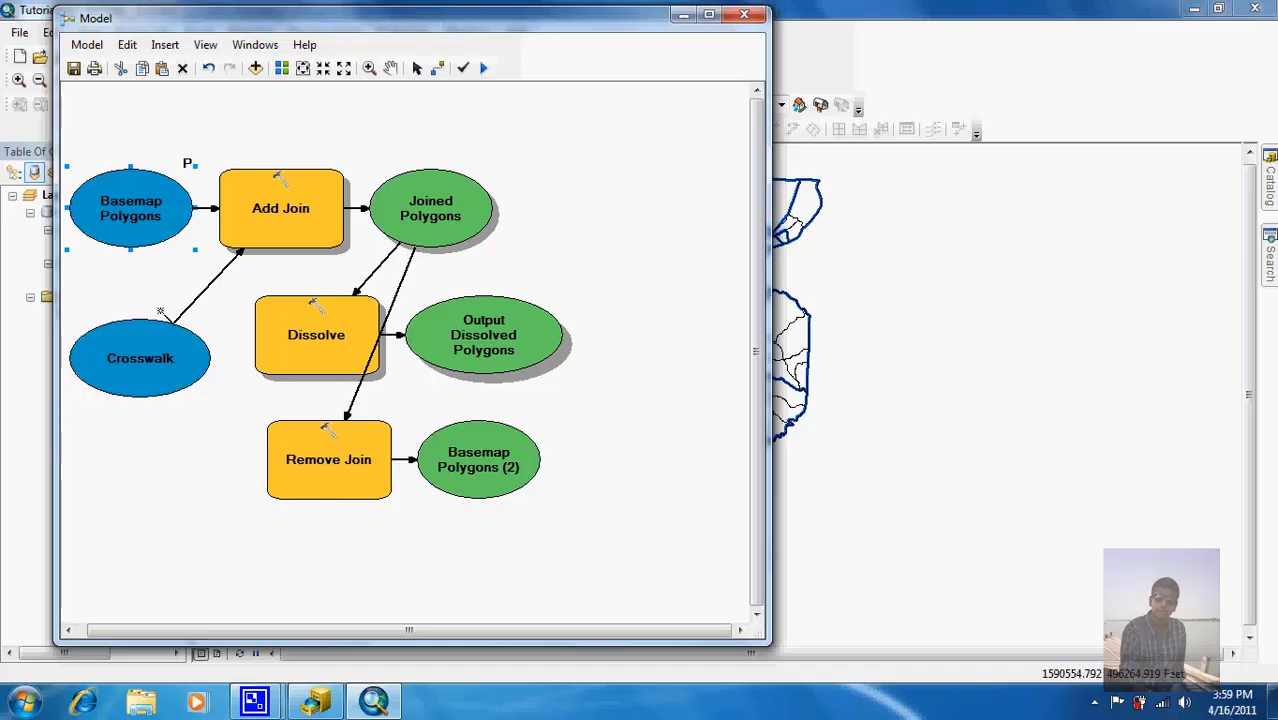
{"action": "right_click", "coordinate": [137, 378]}
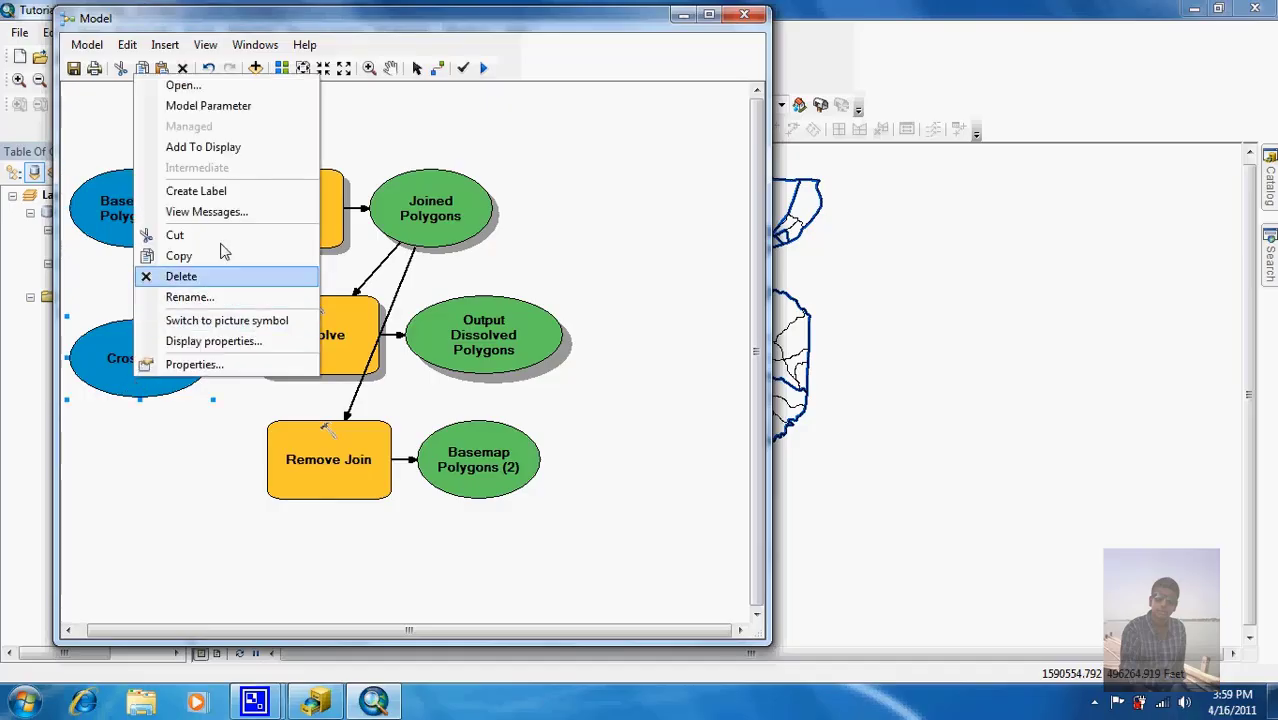
{"action": "left_click", "coordinate": [244, 112]}
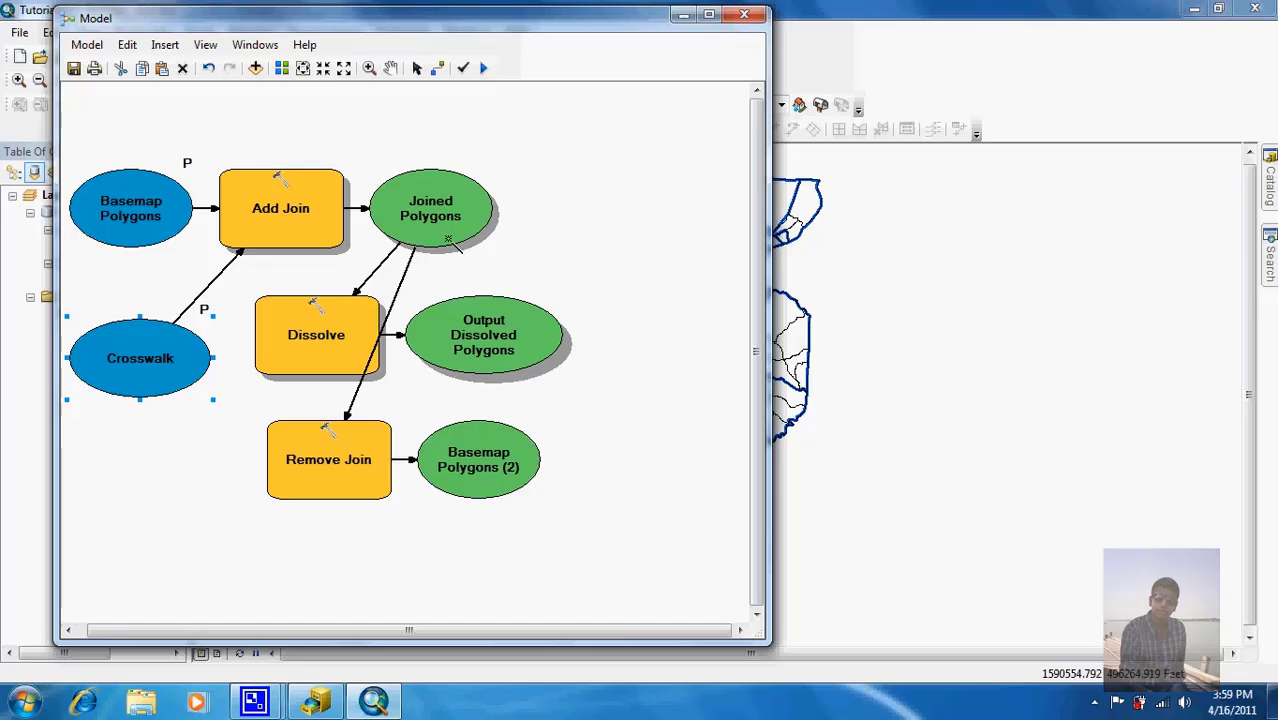
{"action": "right_click", "coordinate": [495, 328]}
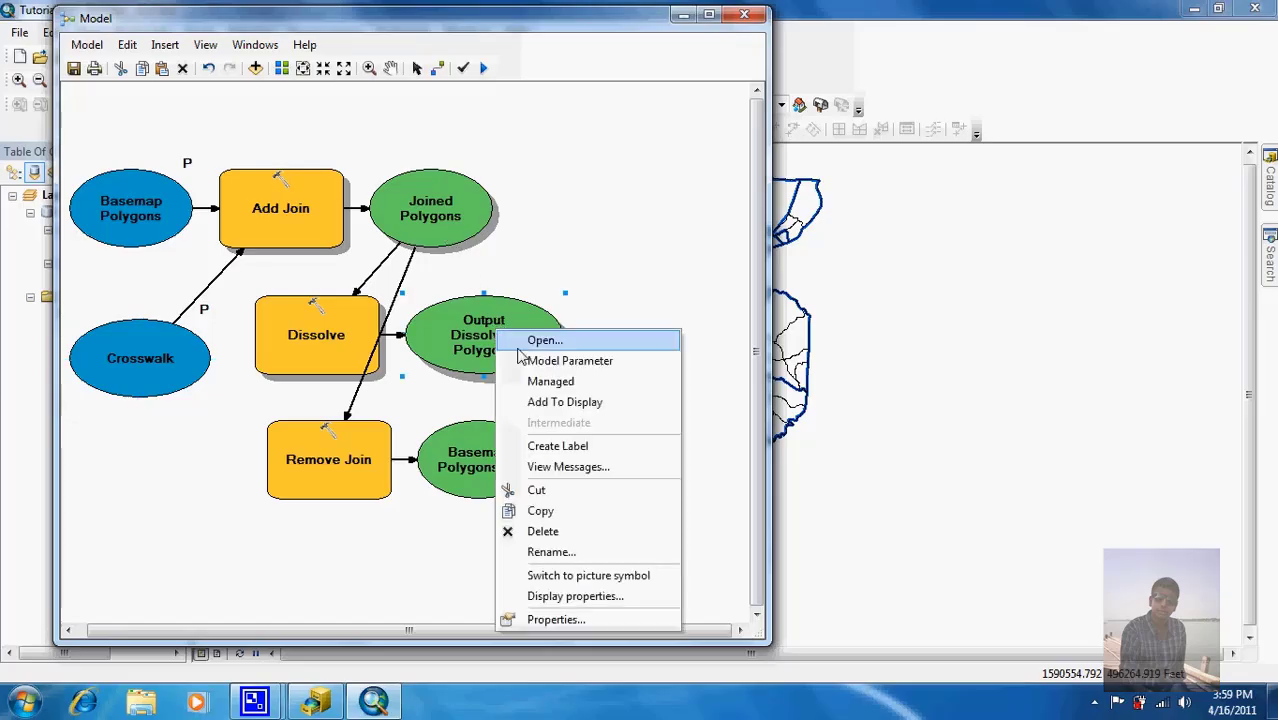
{"action": "left_click", "coordinate": [566, 361]}
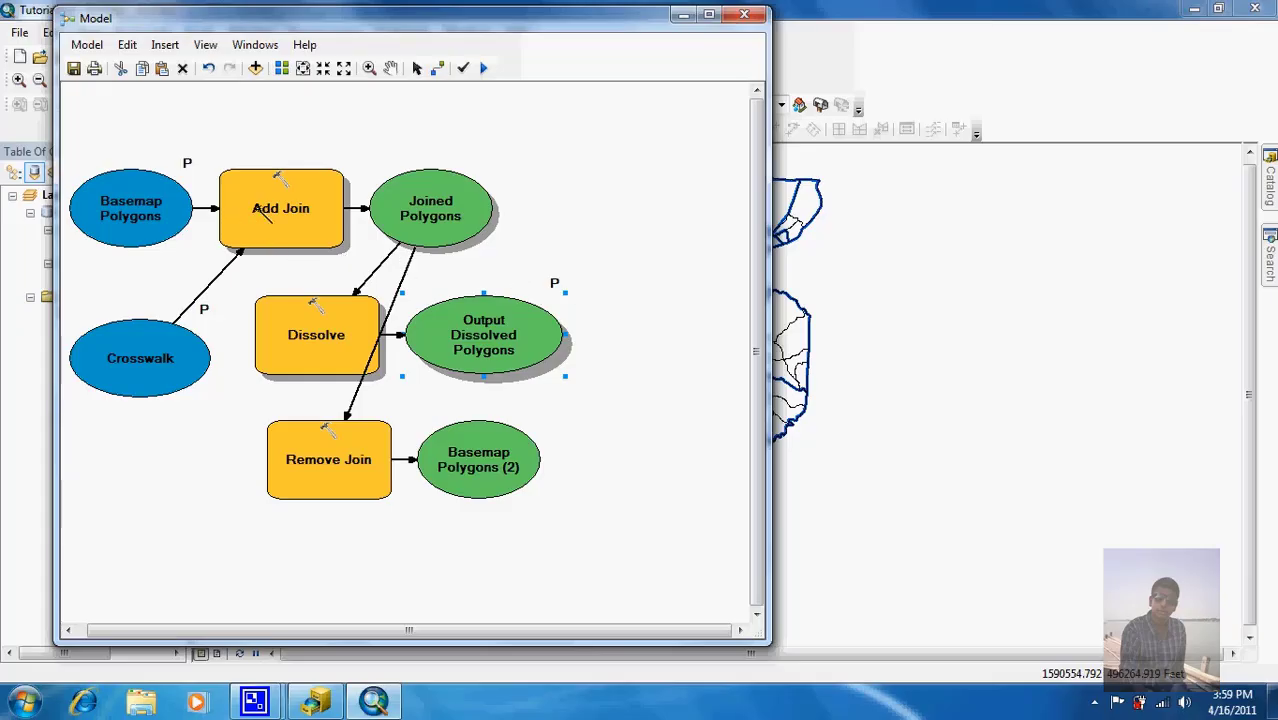
Step: Add an Input Join Field variable to Add Join from its parameters
{"action": "right_click", "coordinate": [258, 215]}
{"action": "mouse_move", "coordinate": [336, 289]}
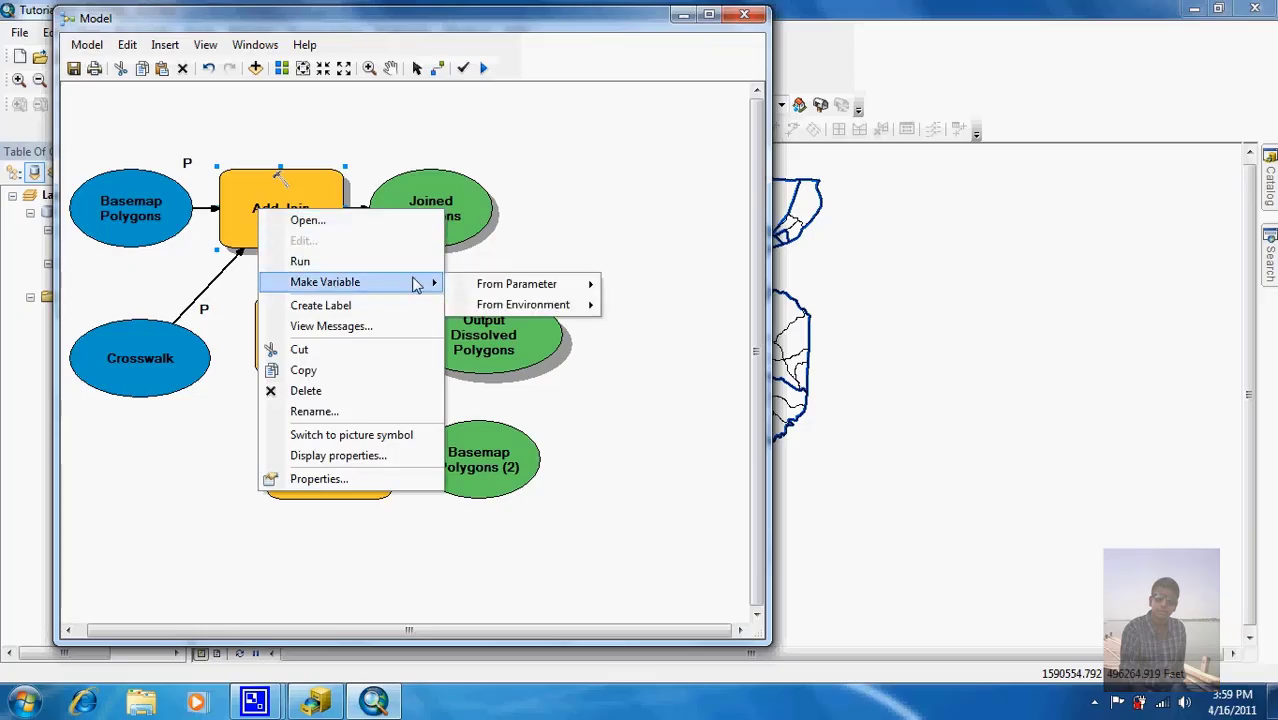
{"action": "mouse_move", "coordinate": [499, 296]}
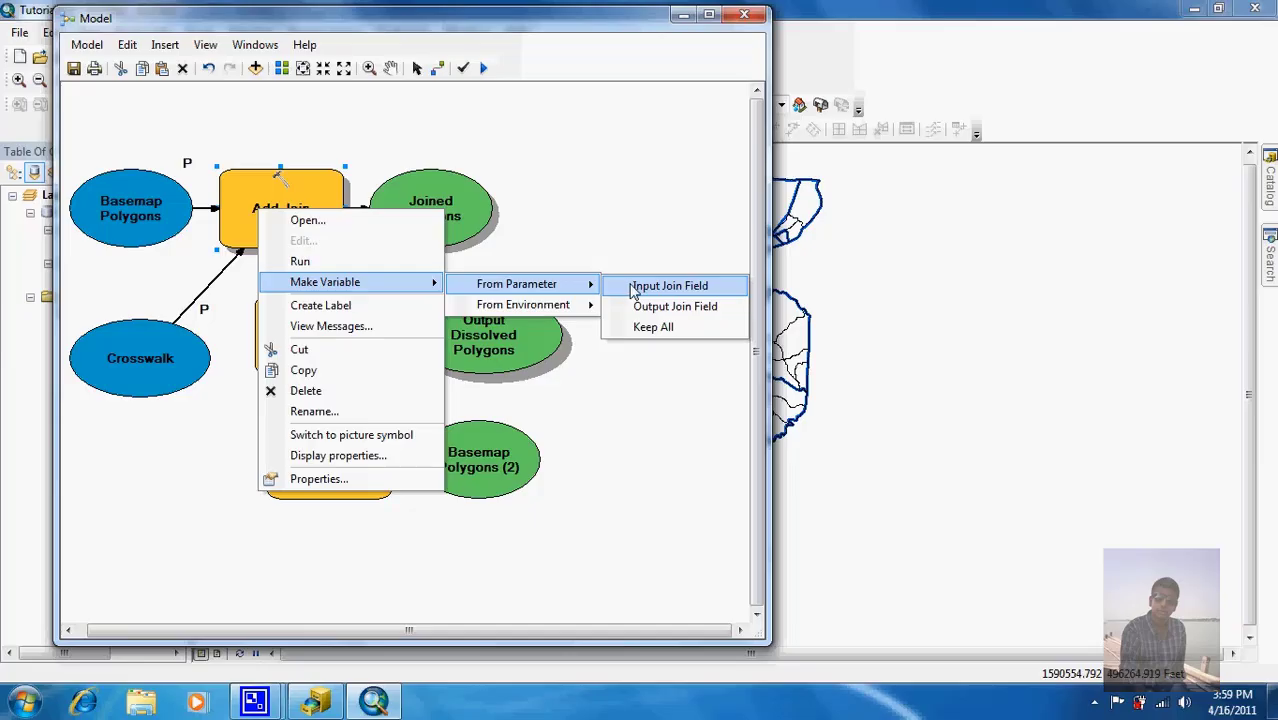
{"action": "left_click", "coordinate": [628, 287]}
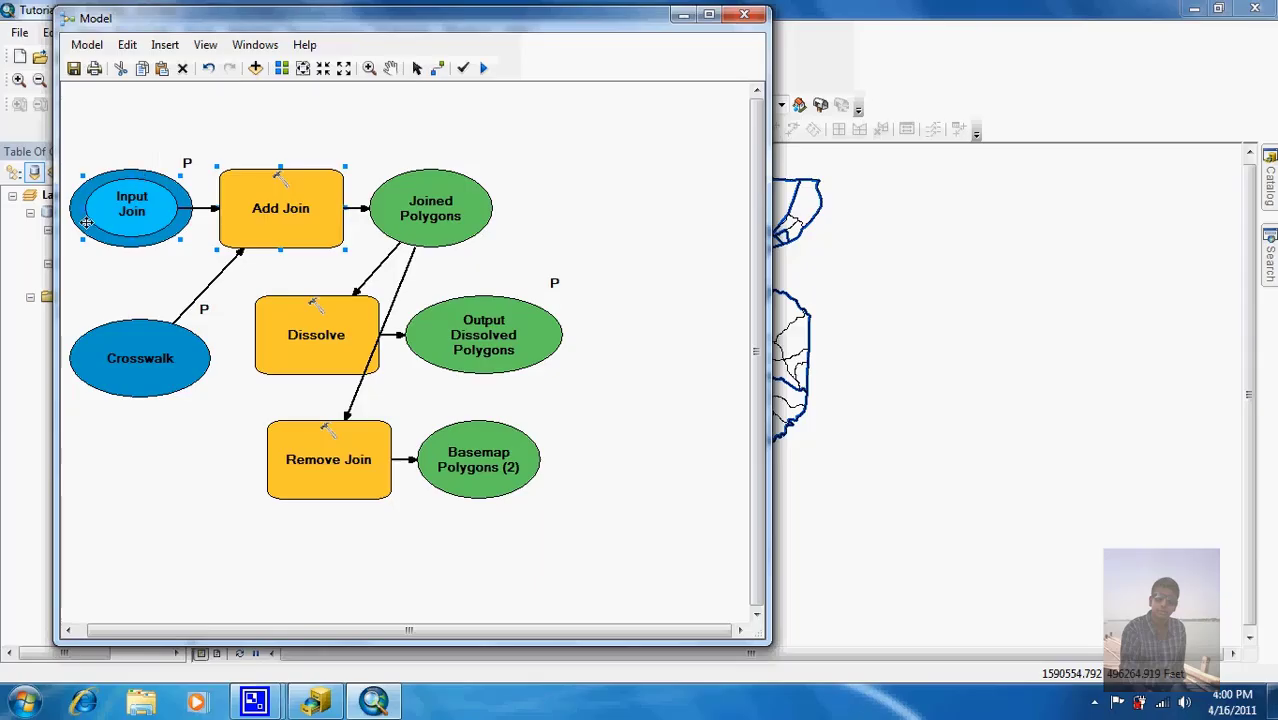
Step: Rearrange Input Join, Add Join, Joined Polygons, Dissolve, Remove Join and their outputs so none overlap
{"action": "left_click_drag", "start_coordinate": [124, 208], "coordinate": [139, 120]}
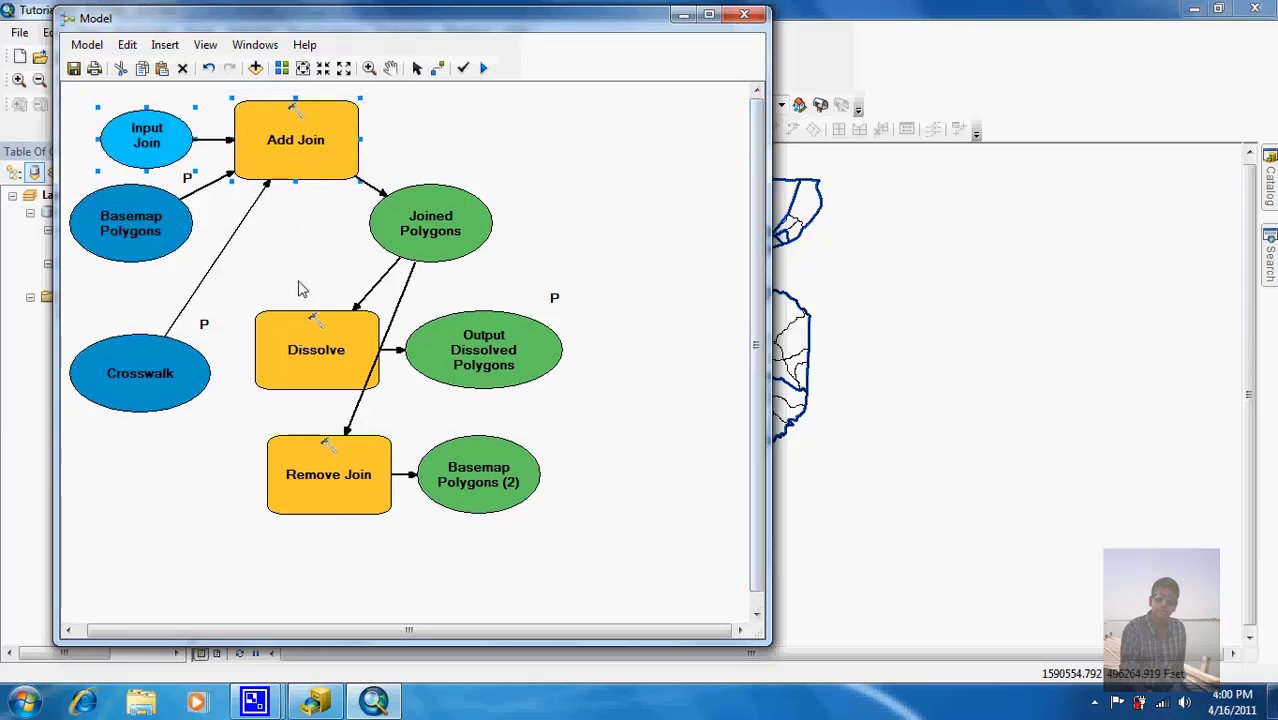
{"action": "left_click_drag", "start_coordinate": [309, 140], "coordinate": [408, 226]}
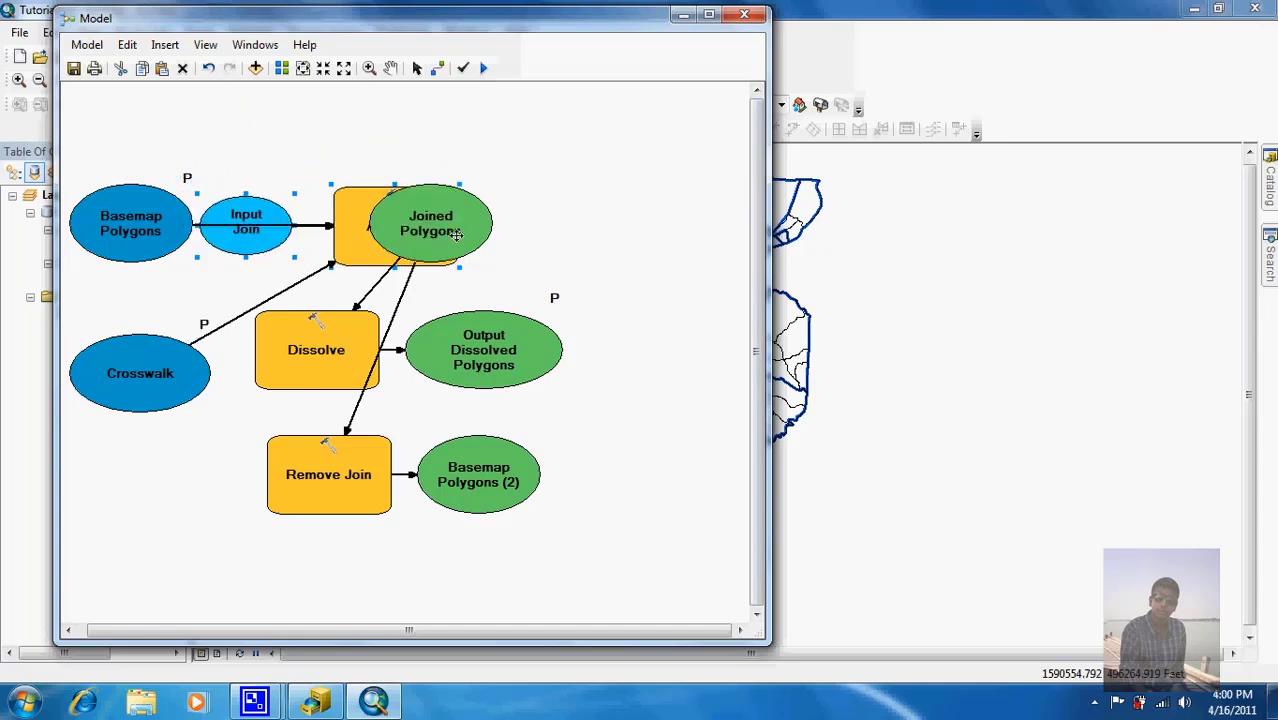
{"action": "left_click_drag", "start_coordinate": [488, 236], "coordinate": [646, 227]}
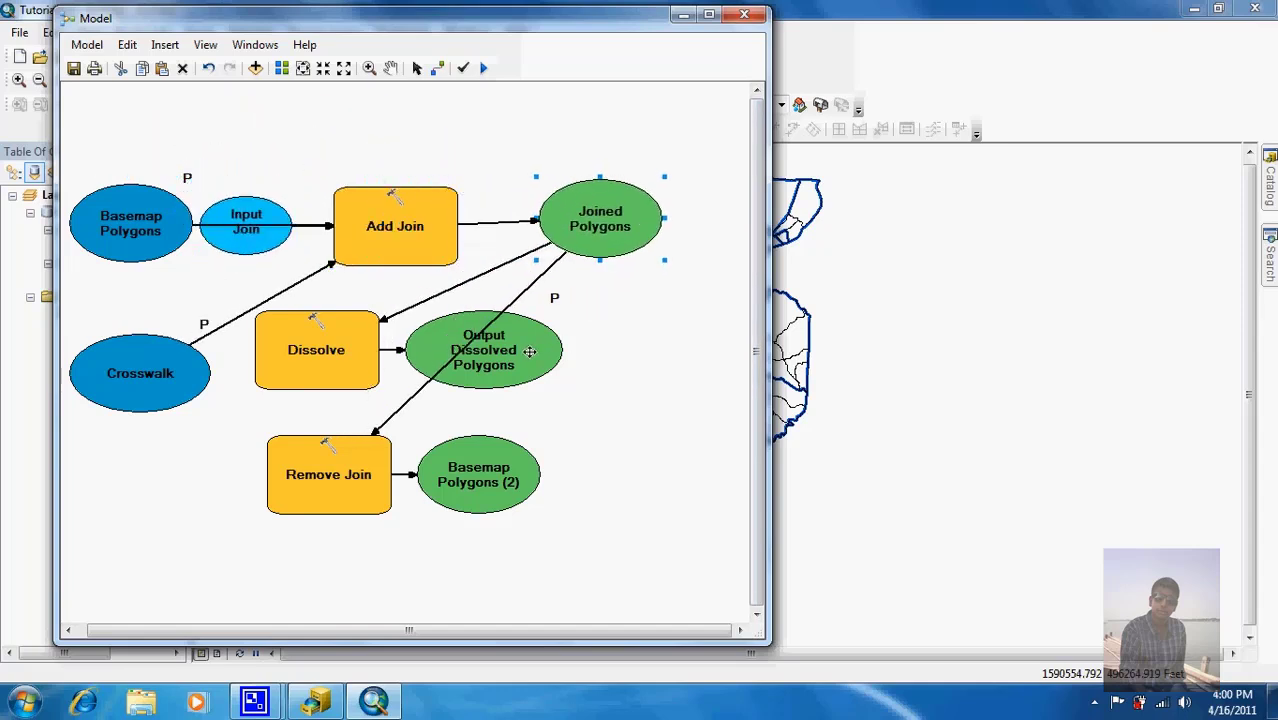
{"action": "left_click_drag", "start_coordinate": [528, 350], "coordinate": [640, 340]}
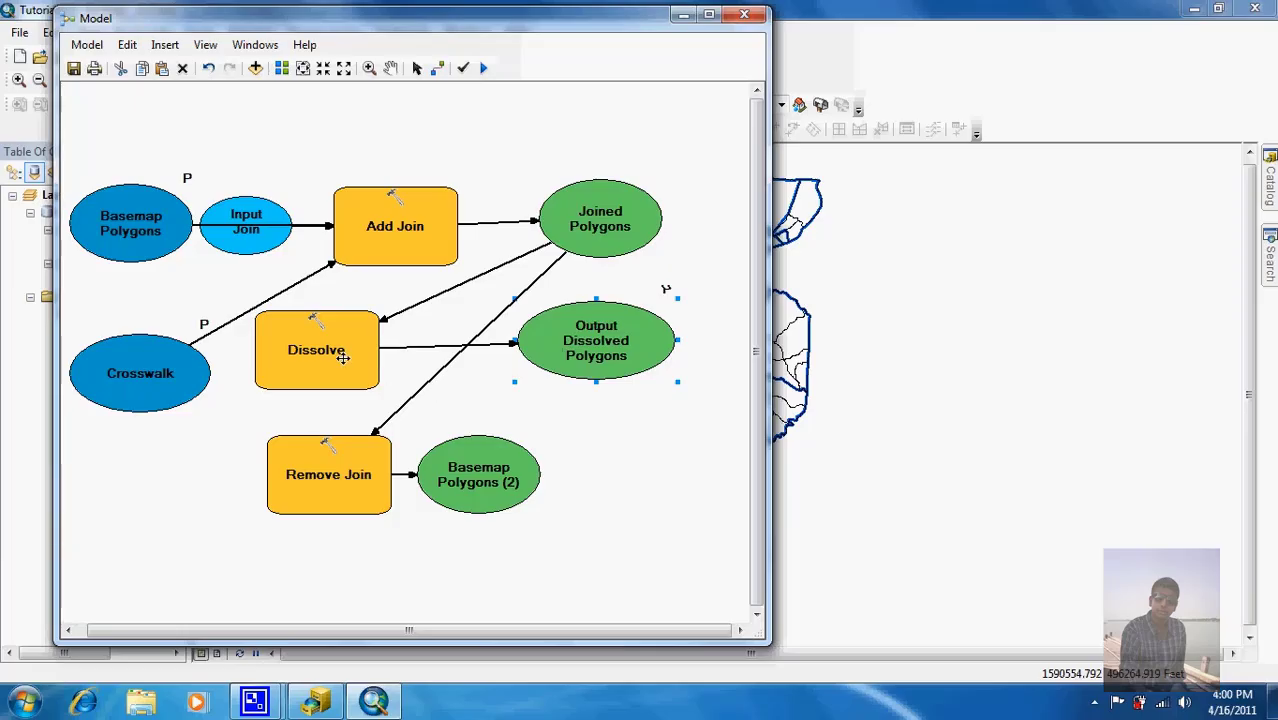
{"action": "left_click_drag", "start_coordinate": [343, 357], "coordinate": [405, 355]}
{"action": "left_click_drag", "start_coordinate": [491, 485], "coordinate": [612, 477]}
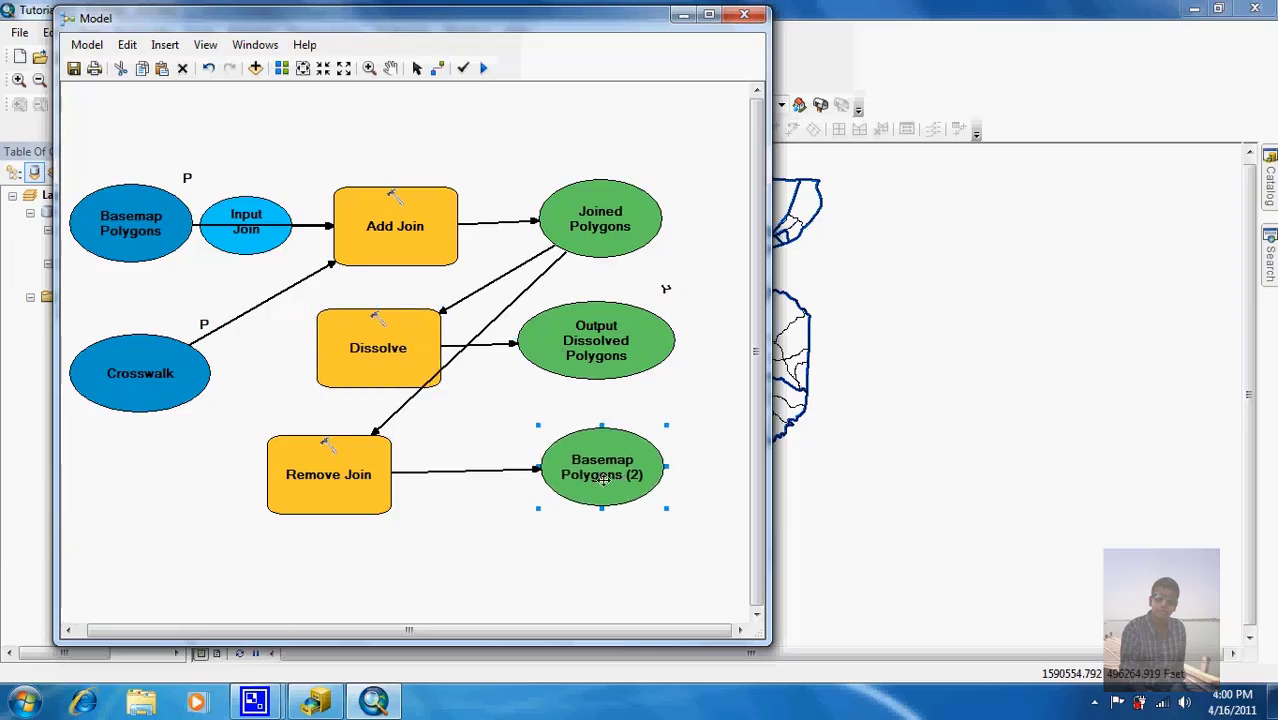
{"action": "left_click_drag", "start_coordinate": [357, 482], "coordinate": [421, 478]}
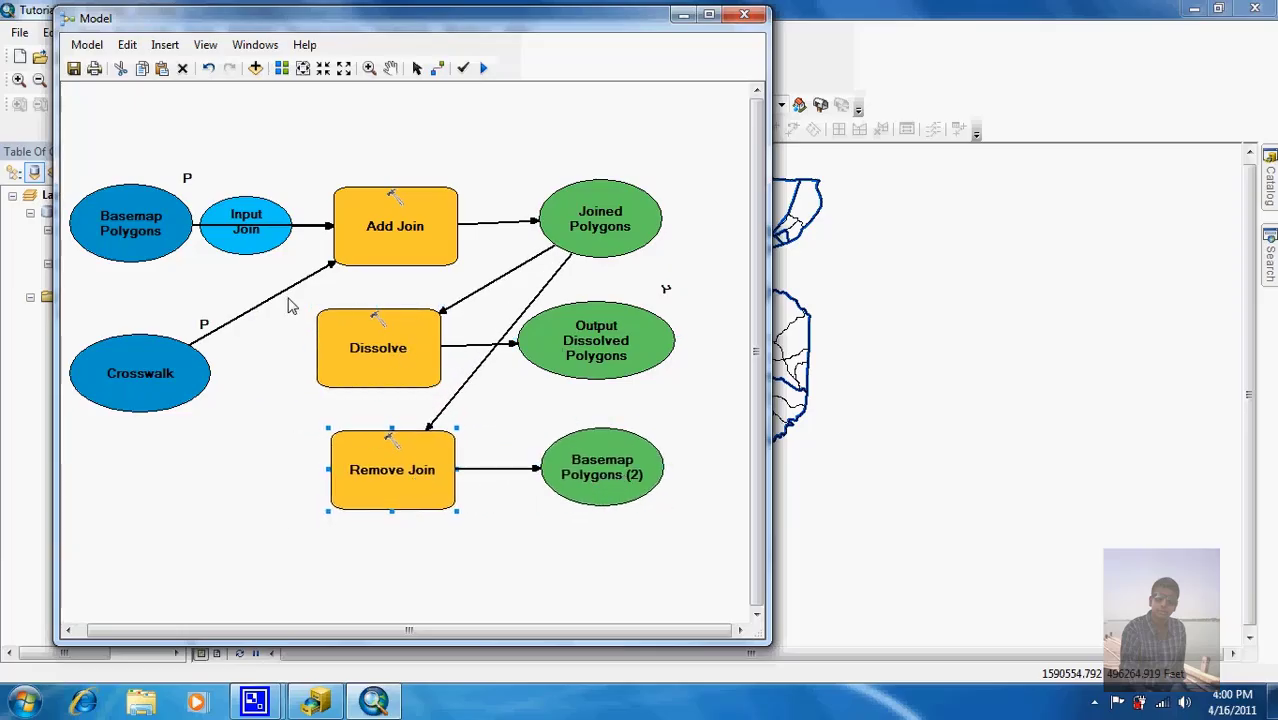
{"action": "left_click_drag", "start_coordinate": [250, 205], "coordinate": [252, 143]}
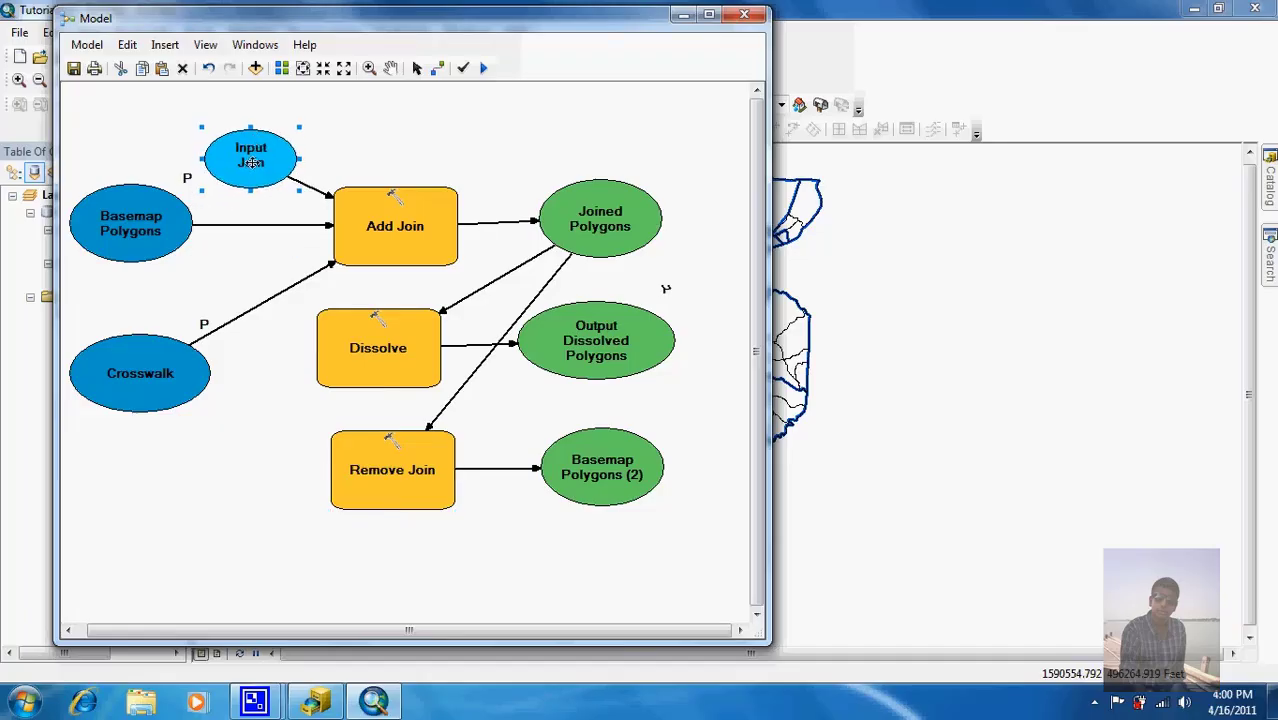
Step: Enlarge the Input Join Field oval to show its full name and make it a model parameter
{"action": "left_click", "coordinate": [203, 133]}
{"action": "left_click", "coordinate": [205, 129]}
{"action": "left_click_drag", "start_coordinate": [201, 125], "coordinate": [187, 100]}
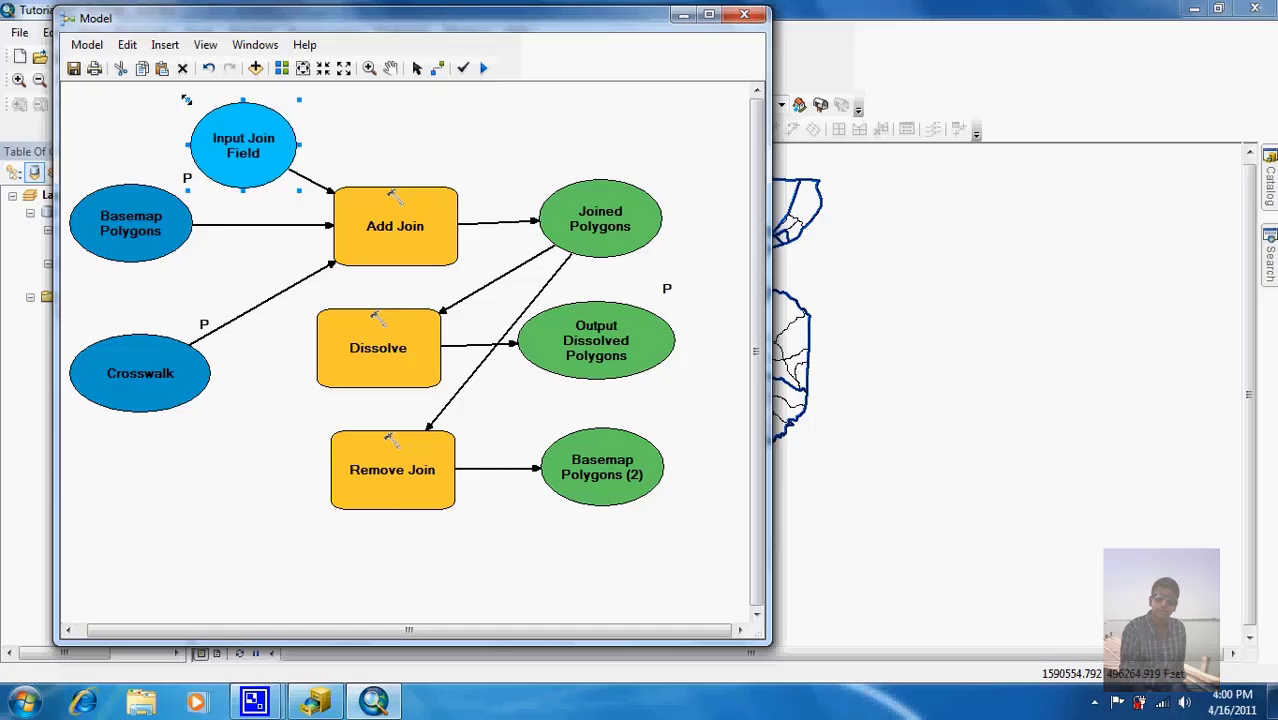
{"action": "mouse_move", "coordinate": [256, 162]}
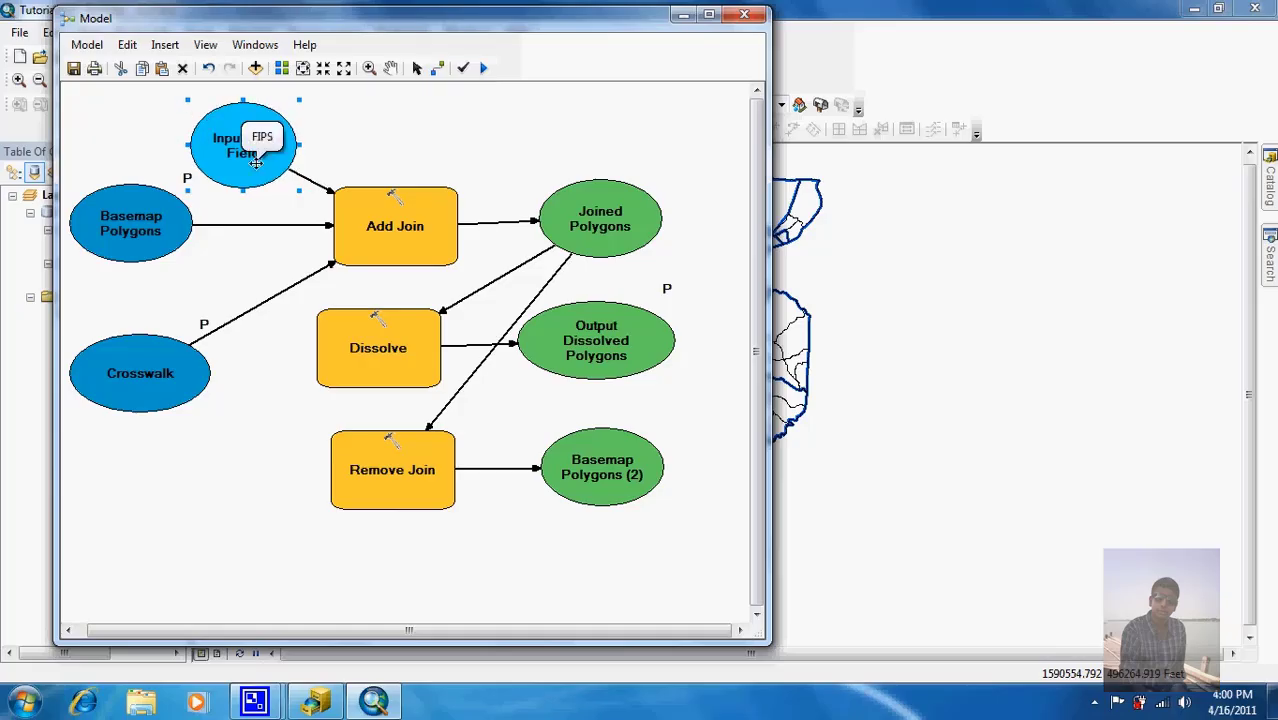
{"action": "left_click", "coordinate": [132, 157]}
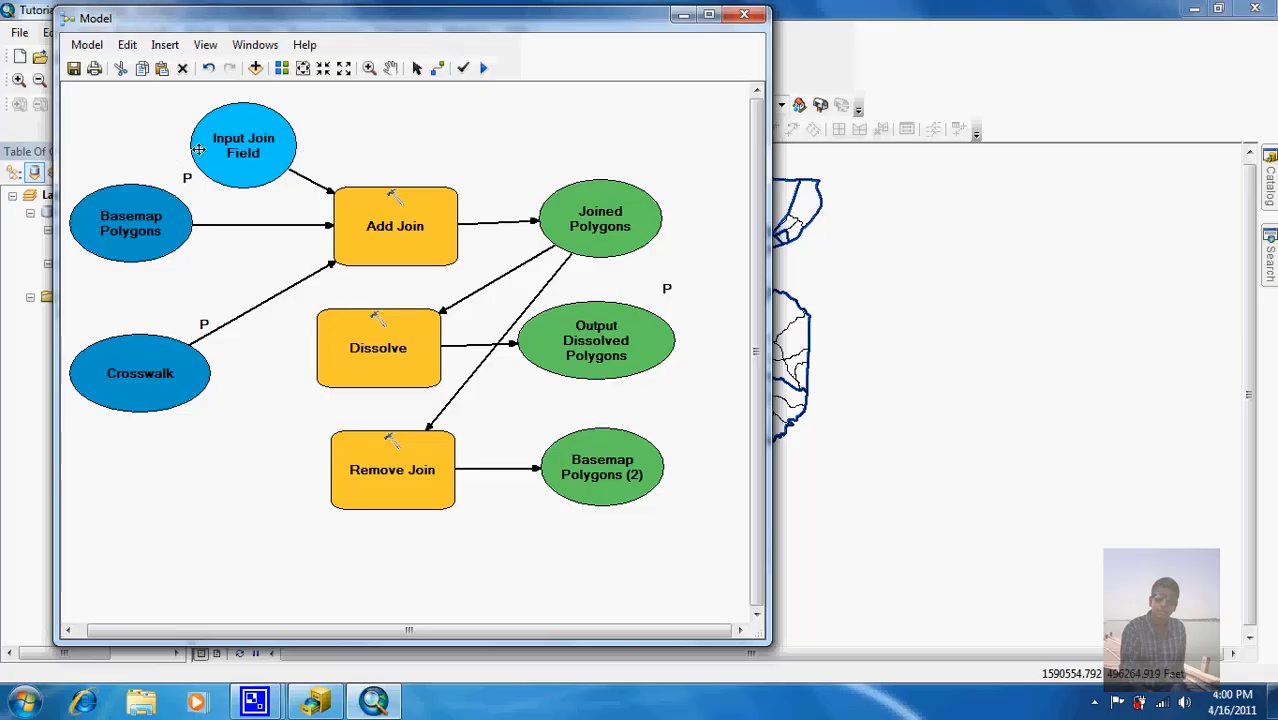
{"action": "mouse_move", "coordinate": [208, 150]}
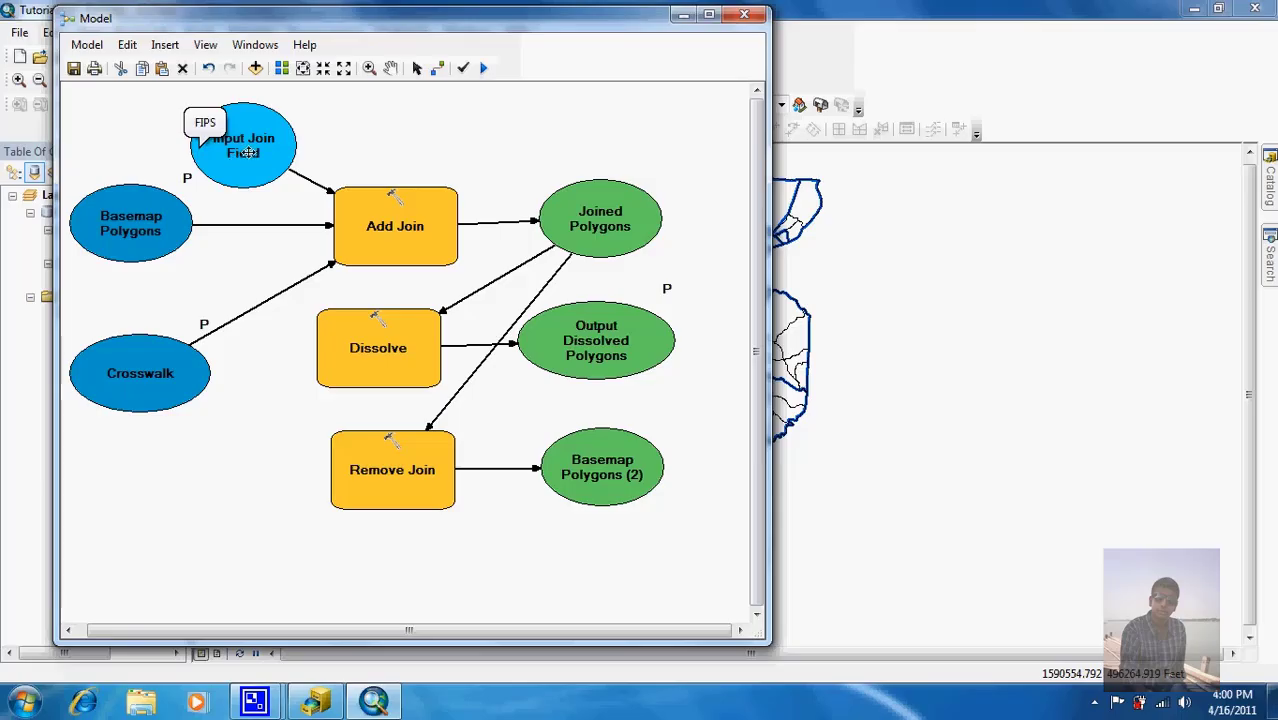
{"action": "right_click", "coordinate": [245, 152]}
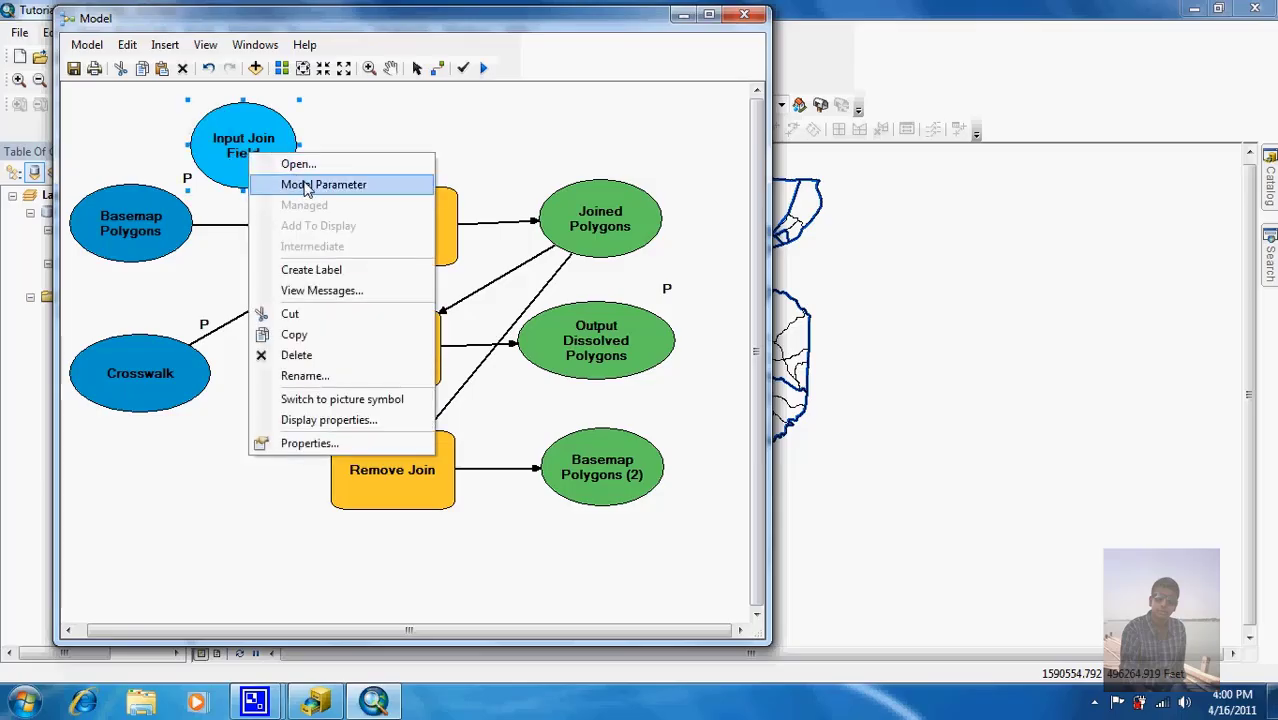
{"action": "left_click", "coordinate": [308, 186]}
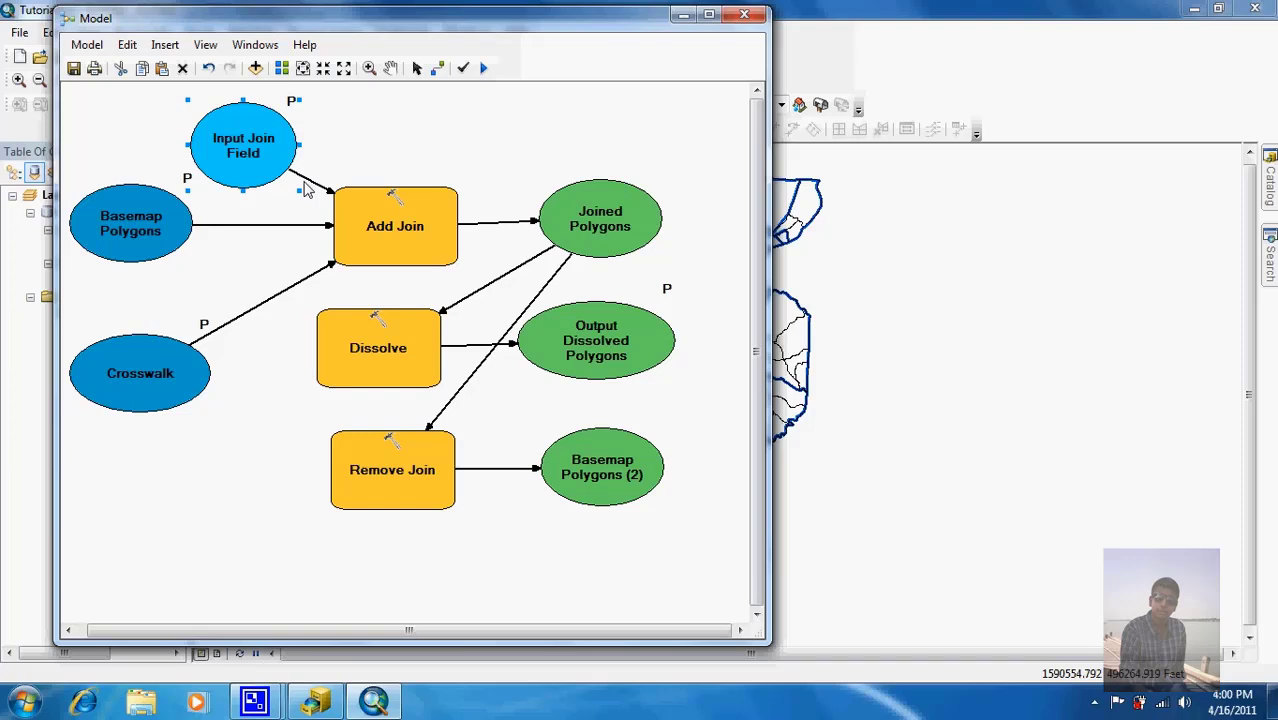
Step: Add an Output Join Field variable to Add Join from its parameters
{"action": "right_click", "coordinate": [392, 205]}
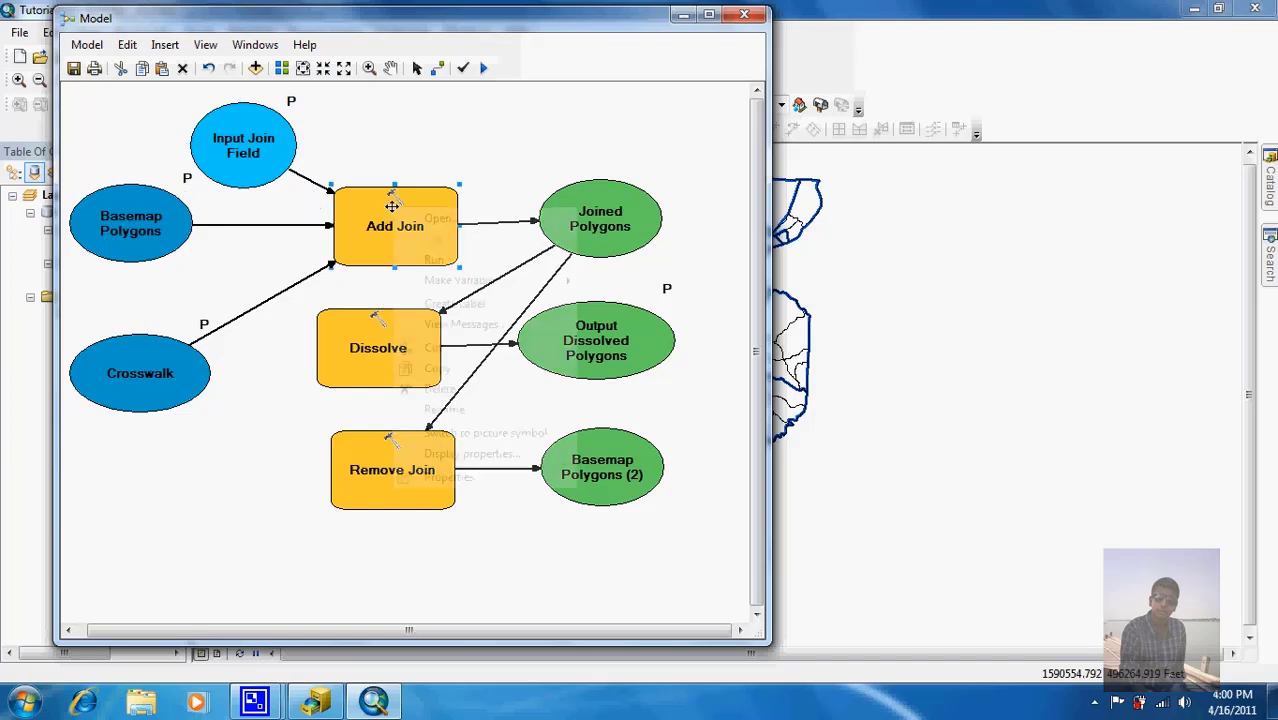
{"action": "mouse_move", "coordinate": [473, 284]}
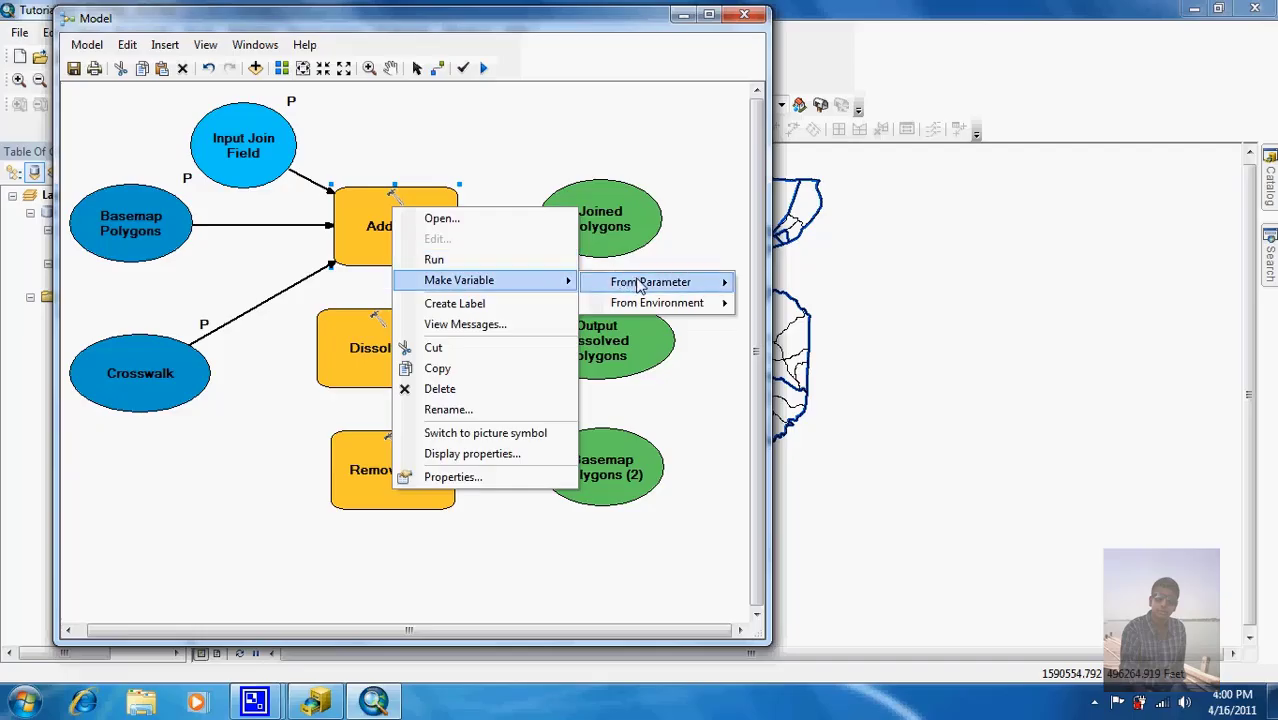
{"action": "mouse_move", "coordinate": [688, 281]}
{"action": "left_click", "coordinate": [753, 290]}
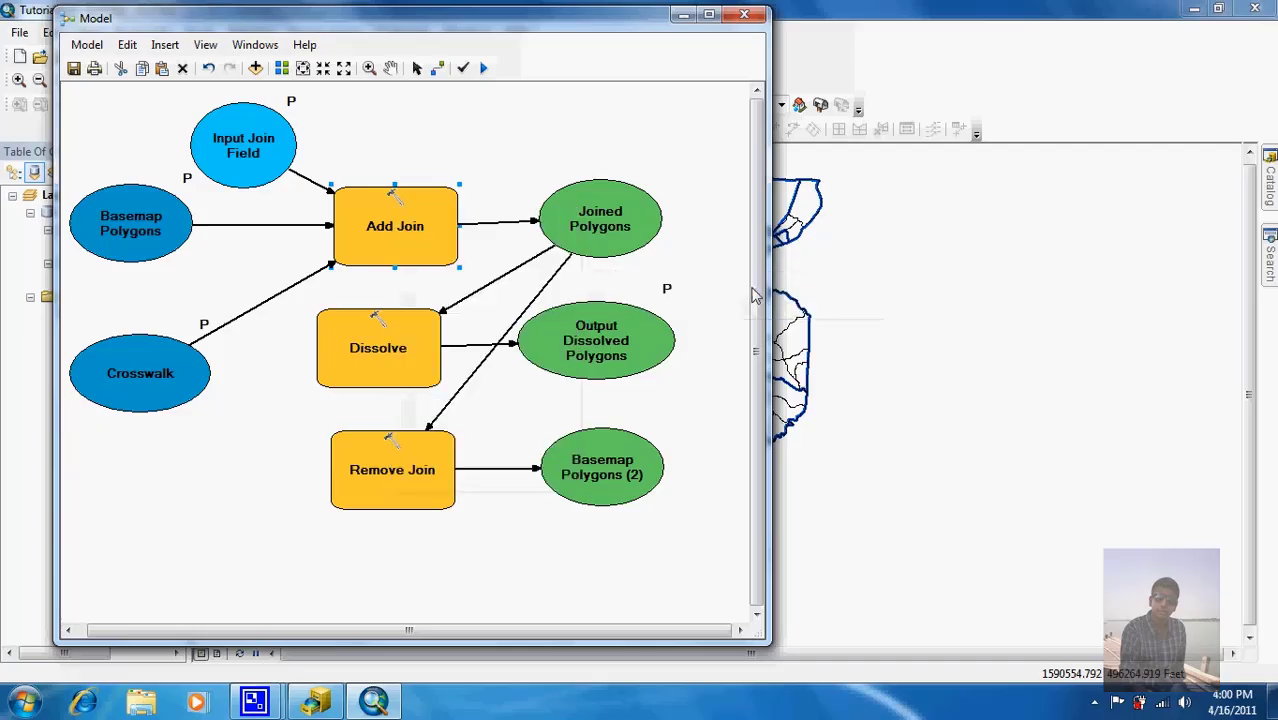
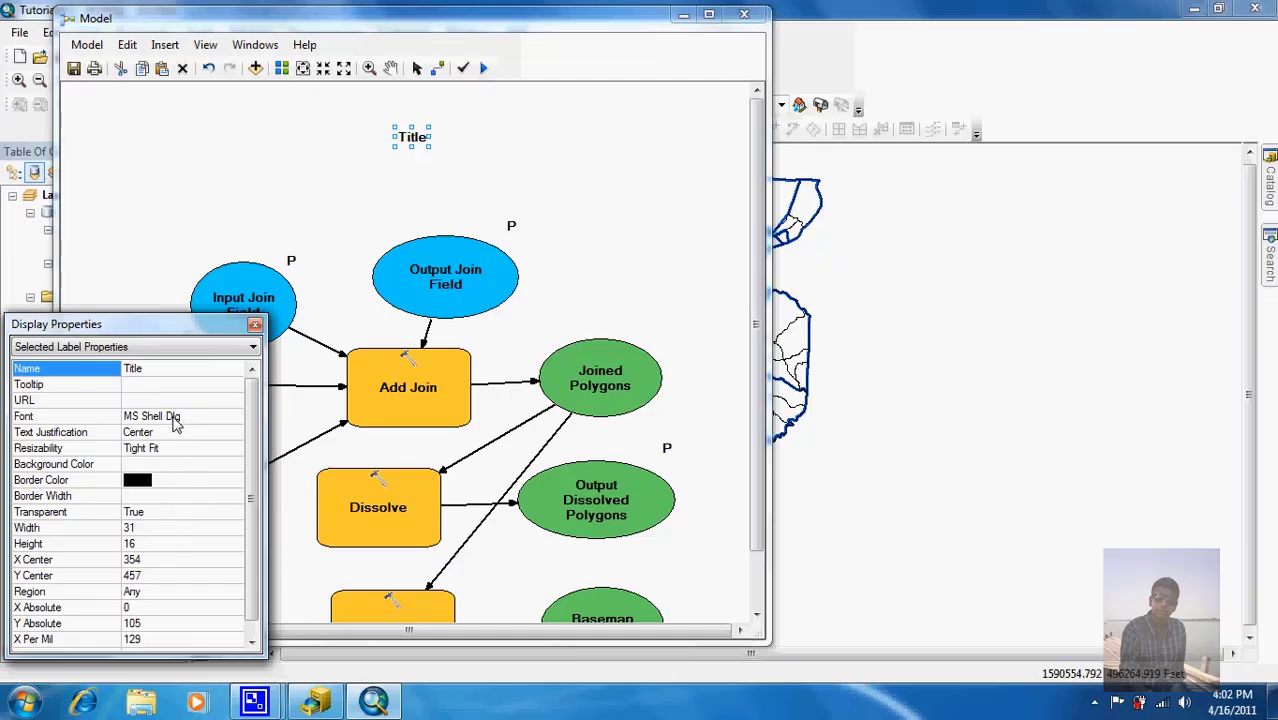
Step: Set the Title label's font to Microsoft Sans Serif Bold, size 14, and close its display properties
{"action": "left_click", "coordinate": [175, 420]}
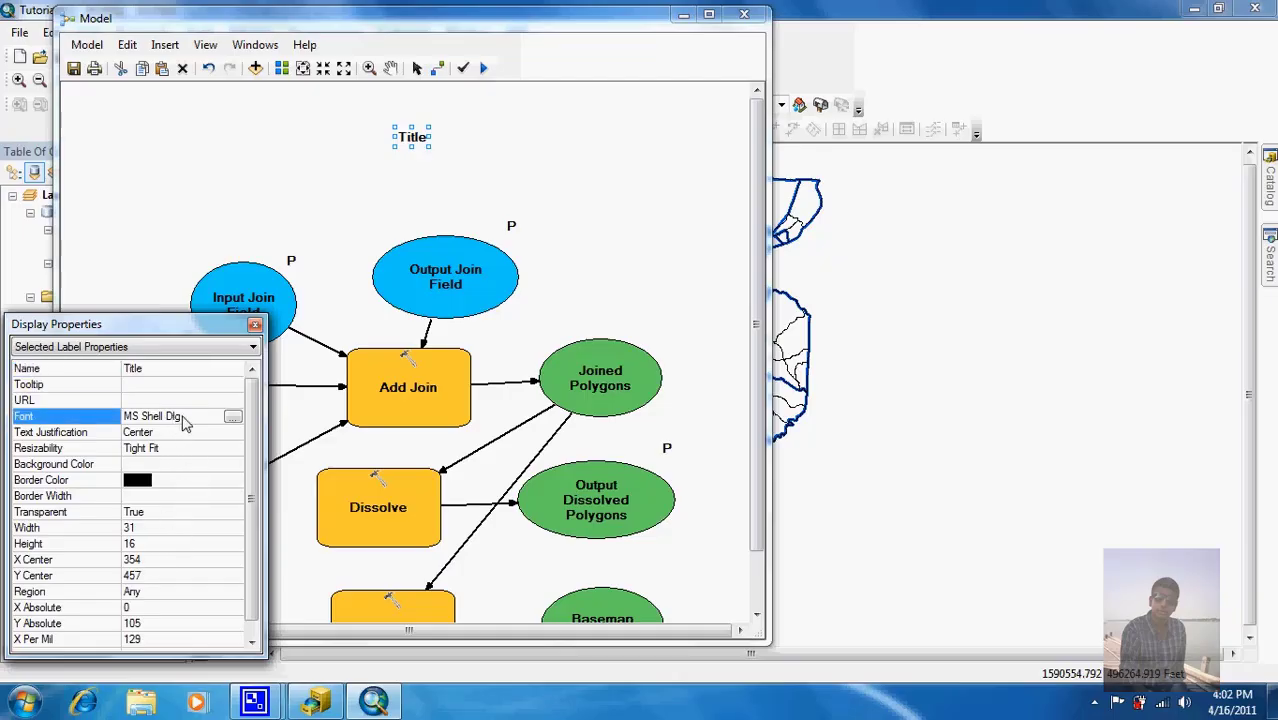
{"action": "left_click", "coordinate": [233, 421]}
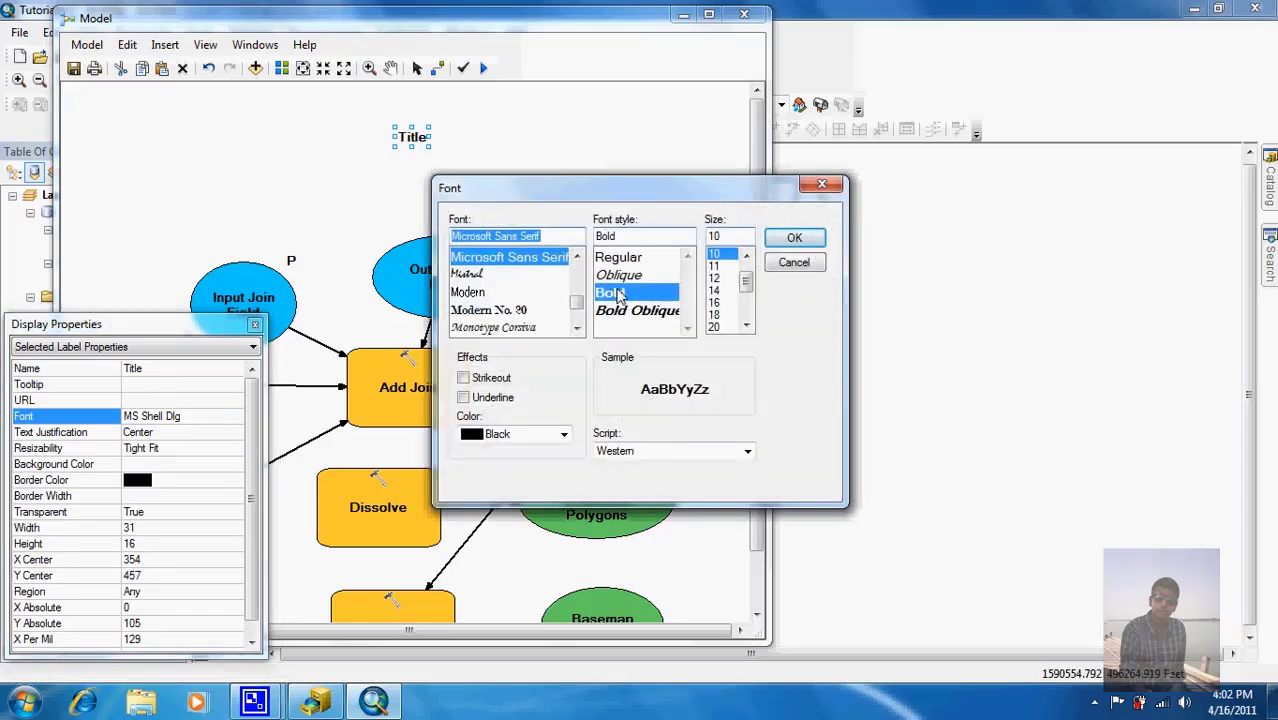
{"action": "left_click", "coordinate": [728, 290]}
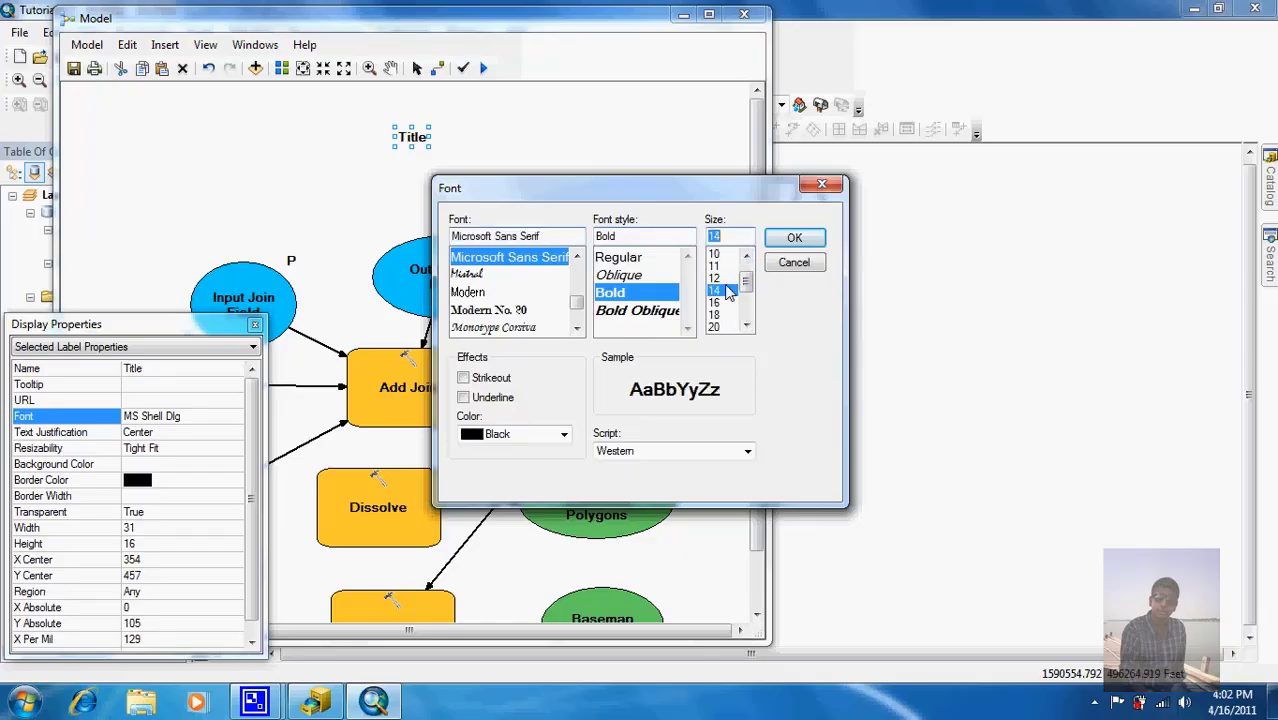
{"action": "left_click", "coordinate": [794, 239]}
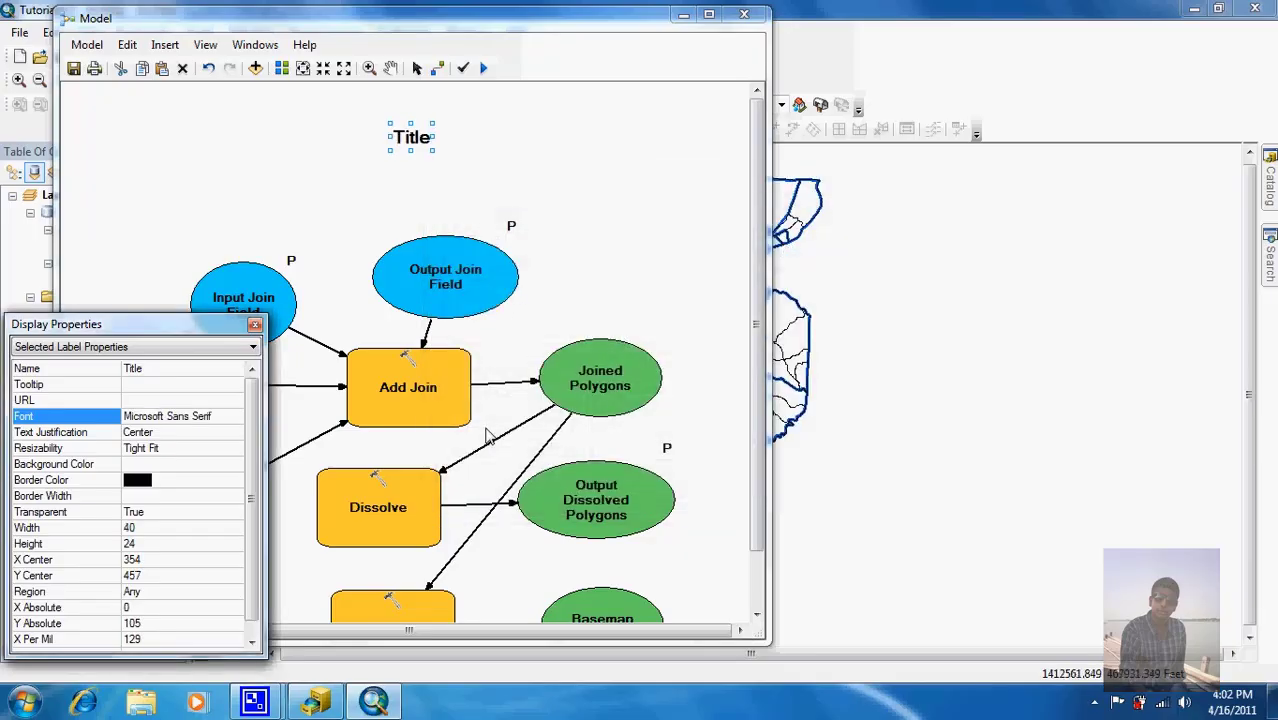
{"action": "left_click", "coordinate": [254, 325]}
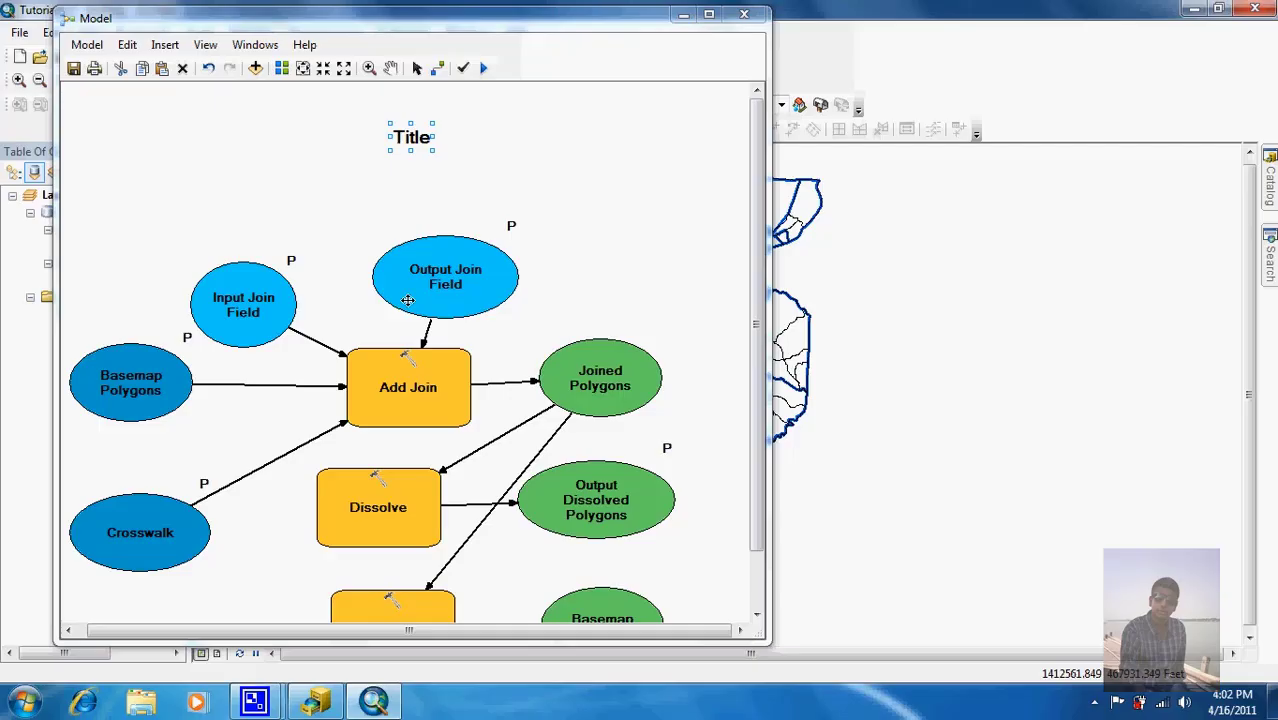
Step: Create a label from Input Join Field, move it up-left, and enter the text 'You must examine the Basemap'
{"action": "right_click", "coordinate": [256, 297]}
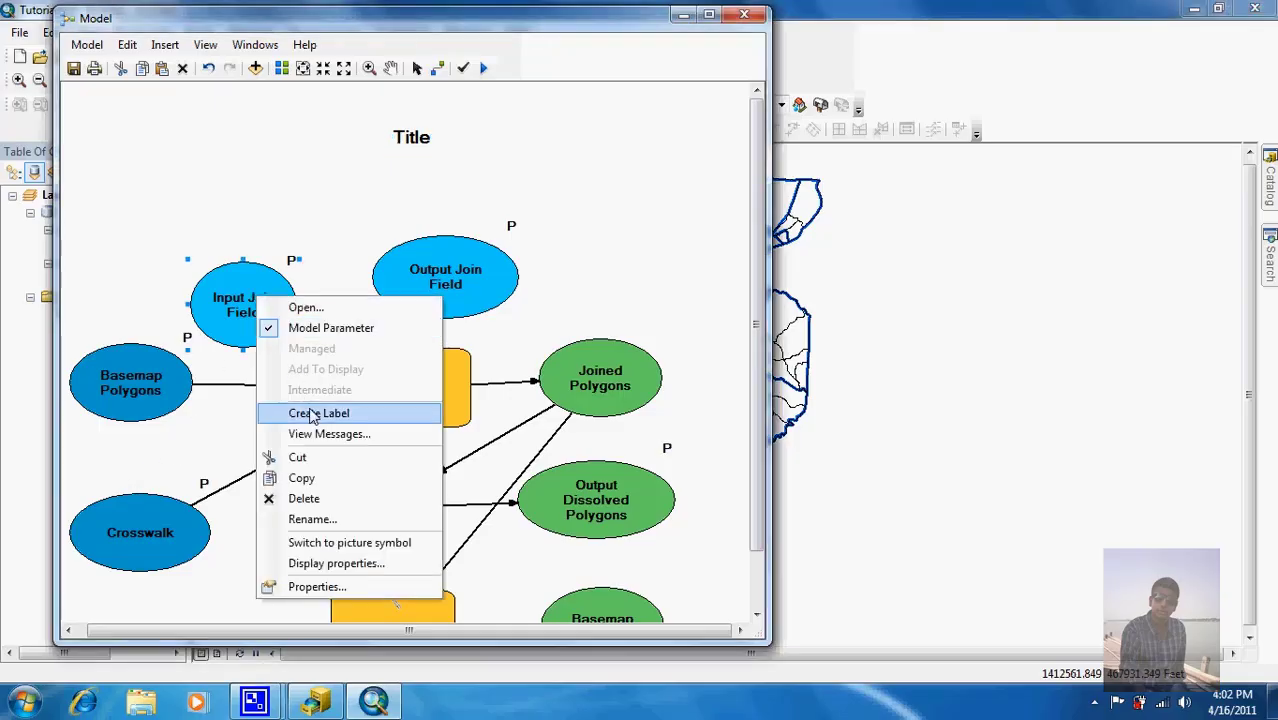
{"action": "left_click", "coordinate": [316, 421]}
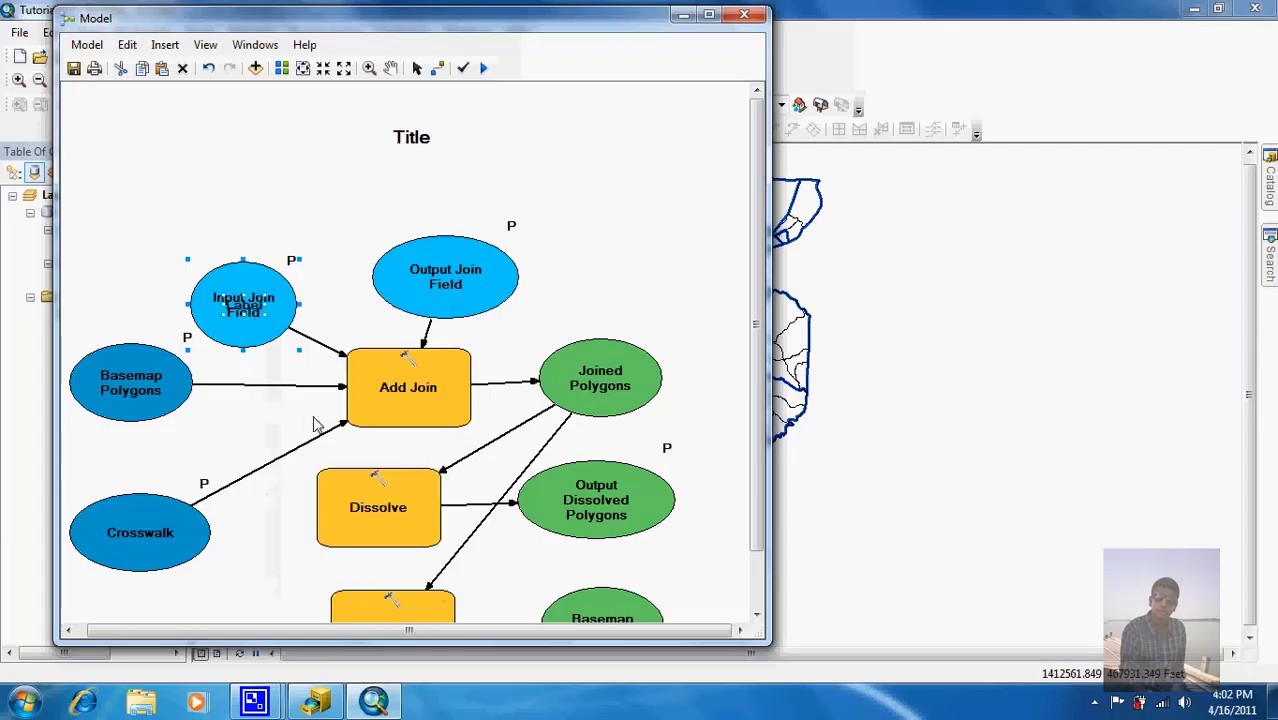
{"action": "left_click", "coordinate": [106, 278]}
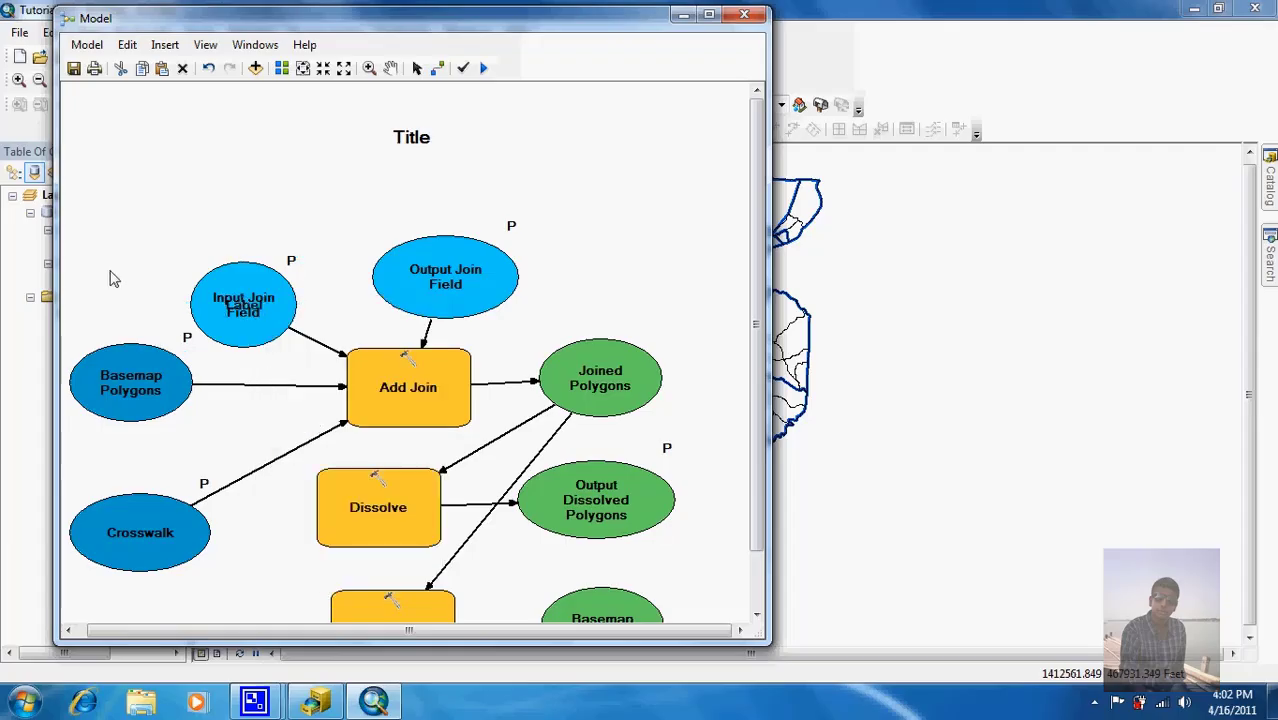
{"action": "left_click_drag", "start_coordinate": [244, 308], "coordinate": [206, 197]}
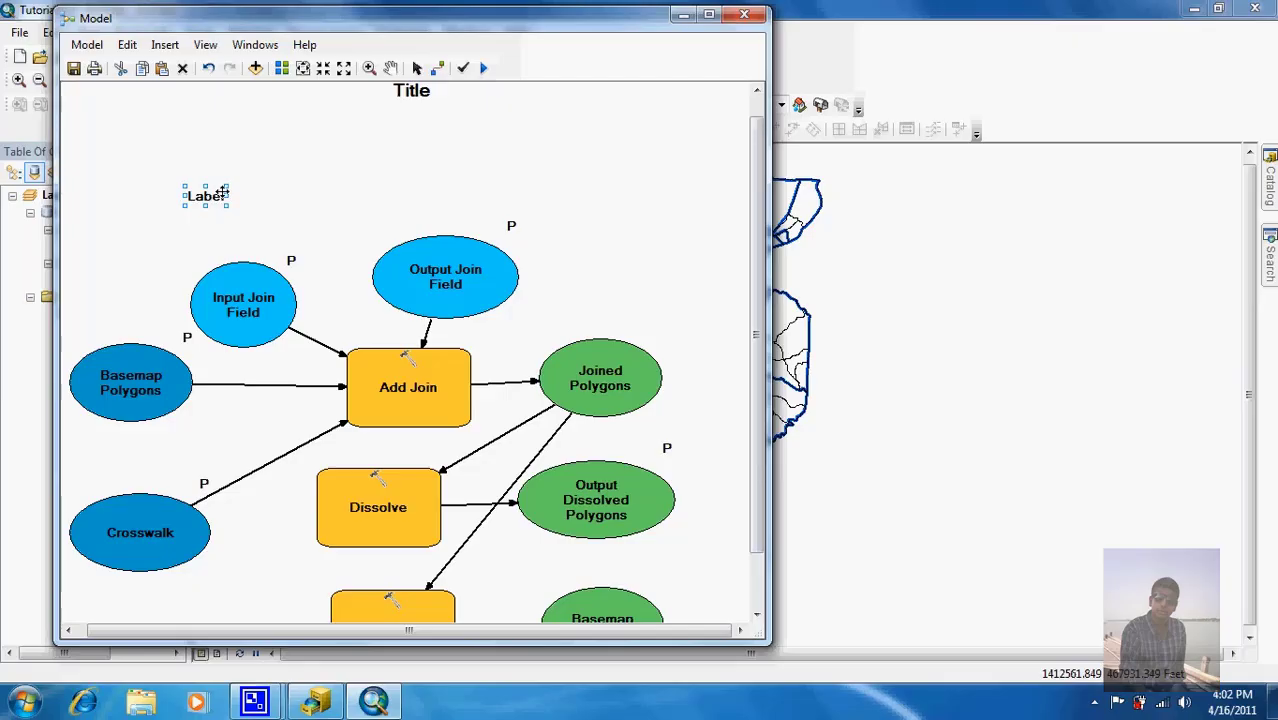
{"action": "double_click", "coordinate": [206, 196]}
{"action": "type", "text": "You must e"}
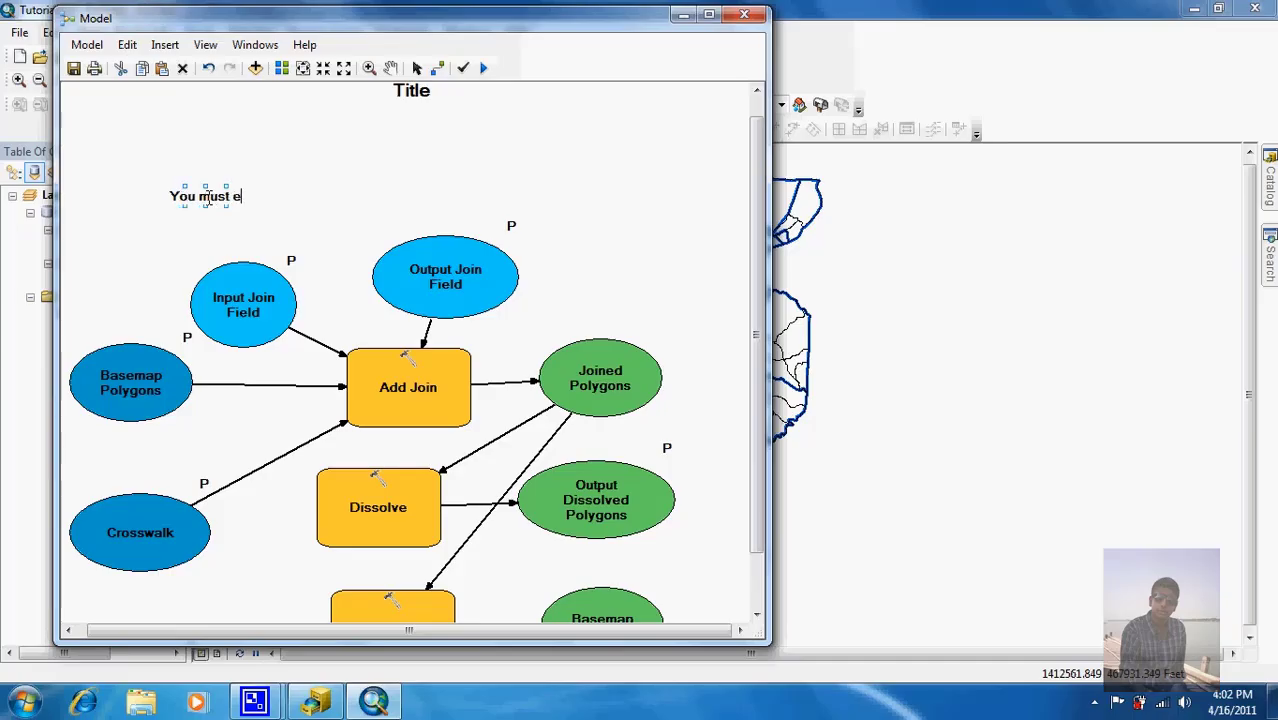
{"action": "type", "text": "xamin"}
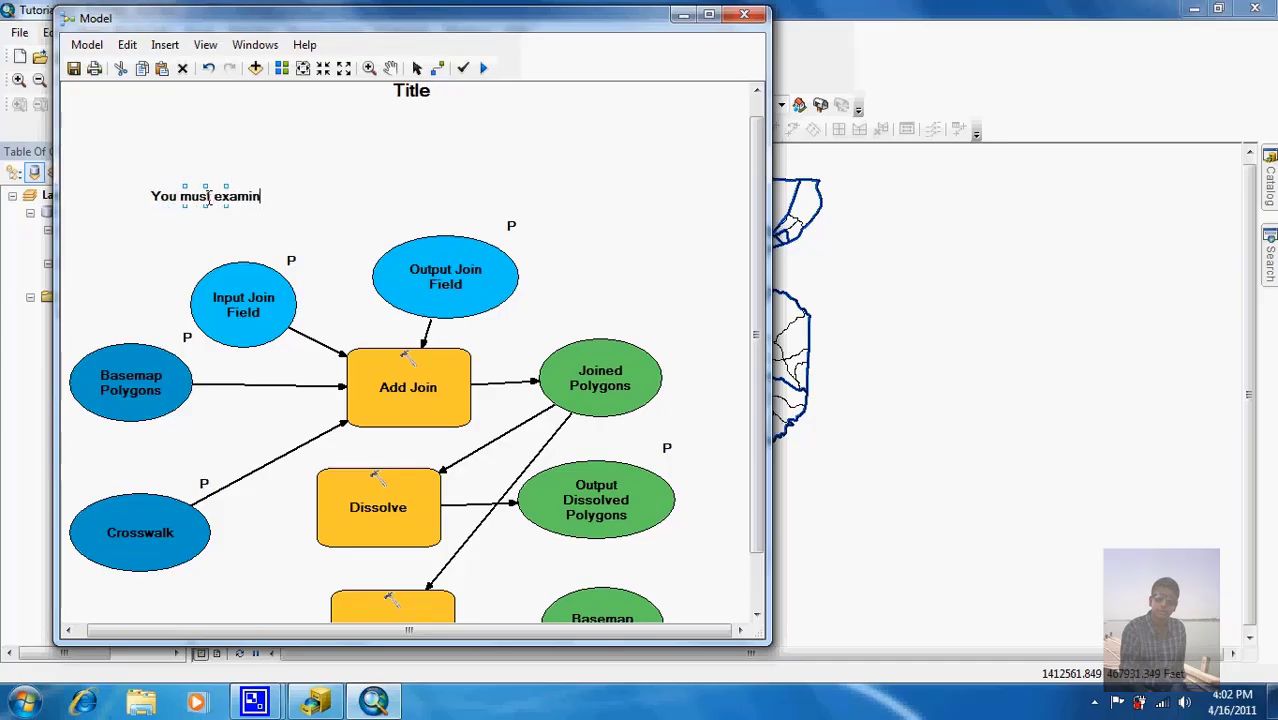
{"action": "type", "text": "e the "}
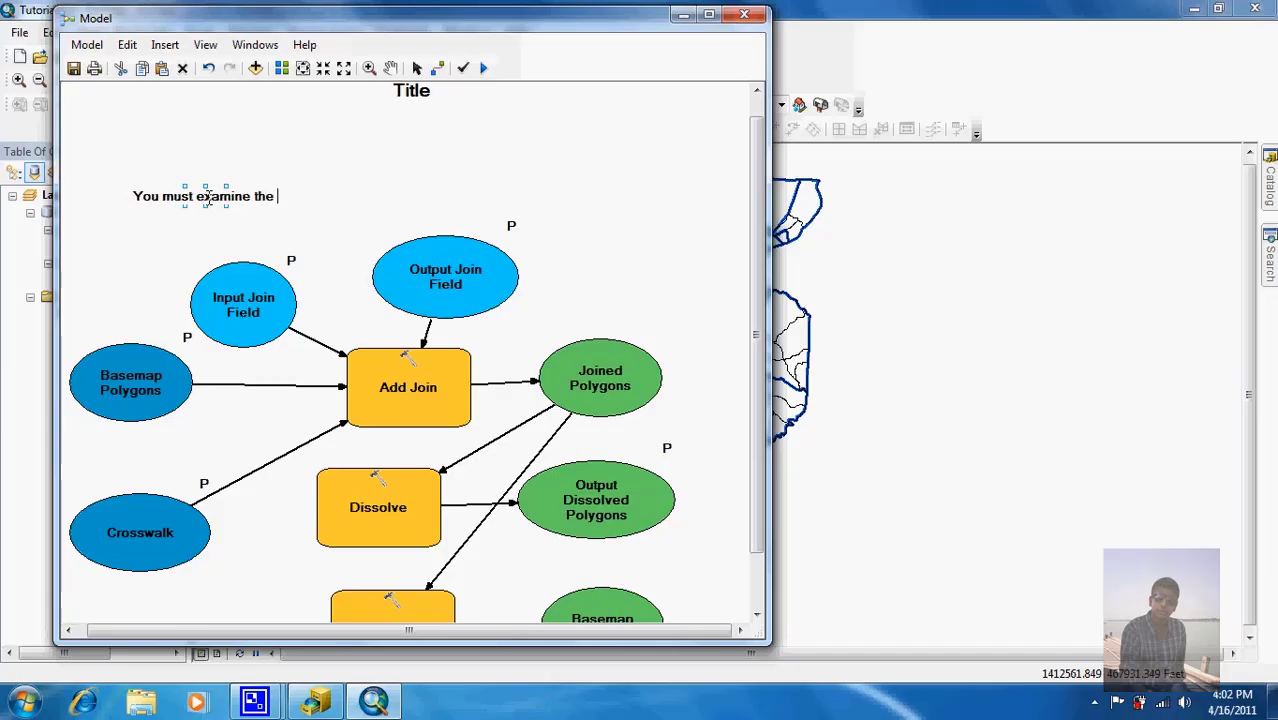
{"action": "type", "text": "Basemp"}
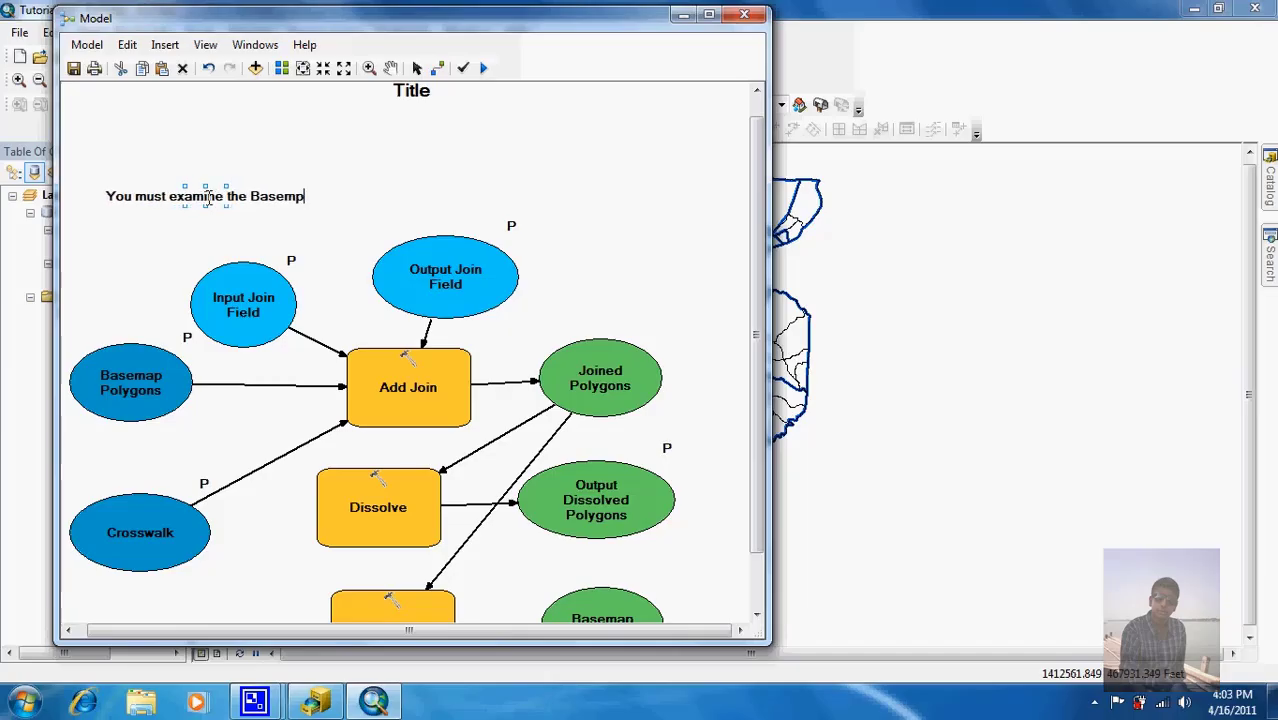
{"action": "key", "text": "BackSpace"}
{"action": "type", "text": "ap"}
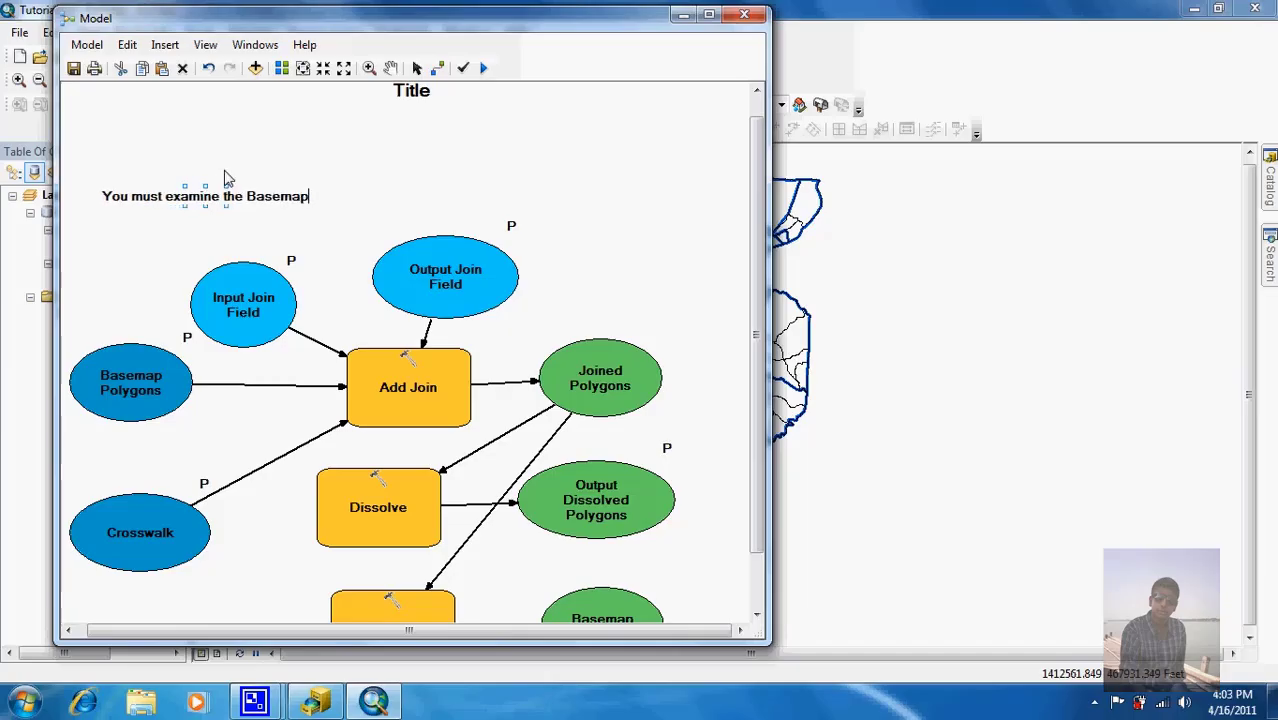
{"action": "left_click", "coordinate": [223, 169]}
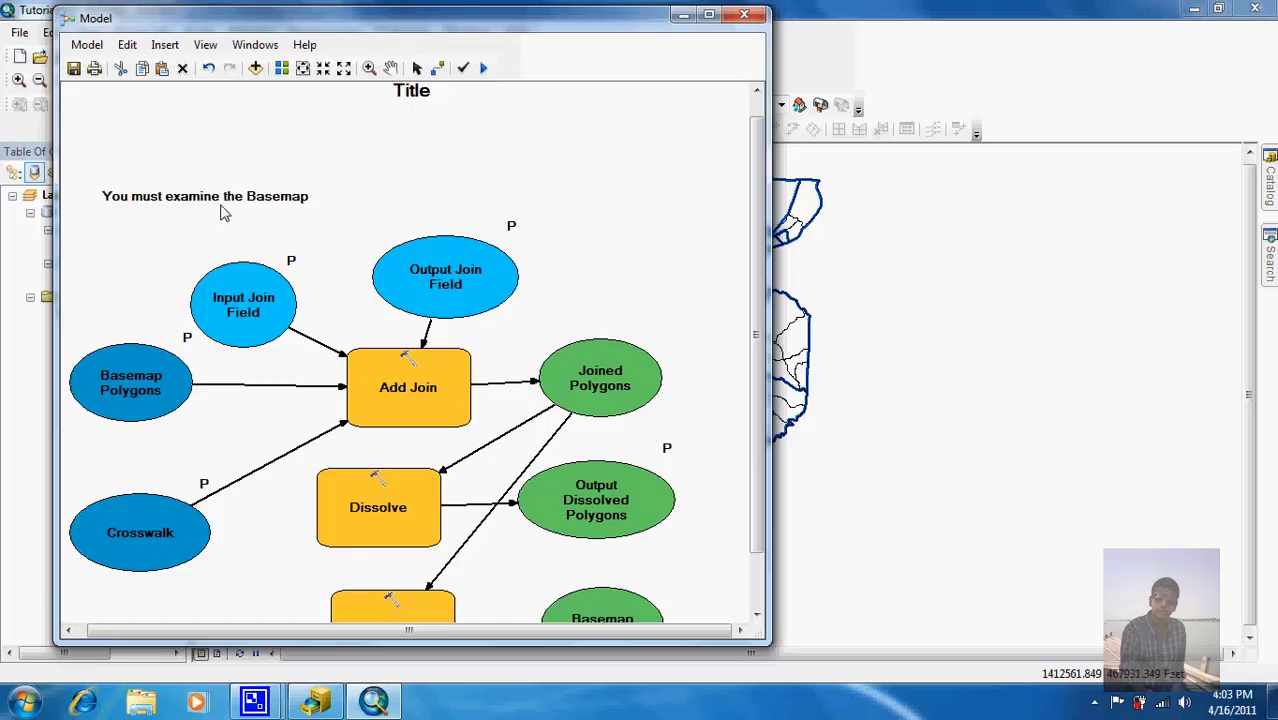
Step: Set the Basemap note's text justification to Left
{"action": "right_click", "coordinate": [217, 208]}
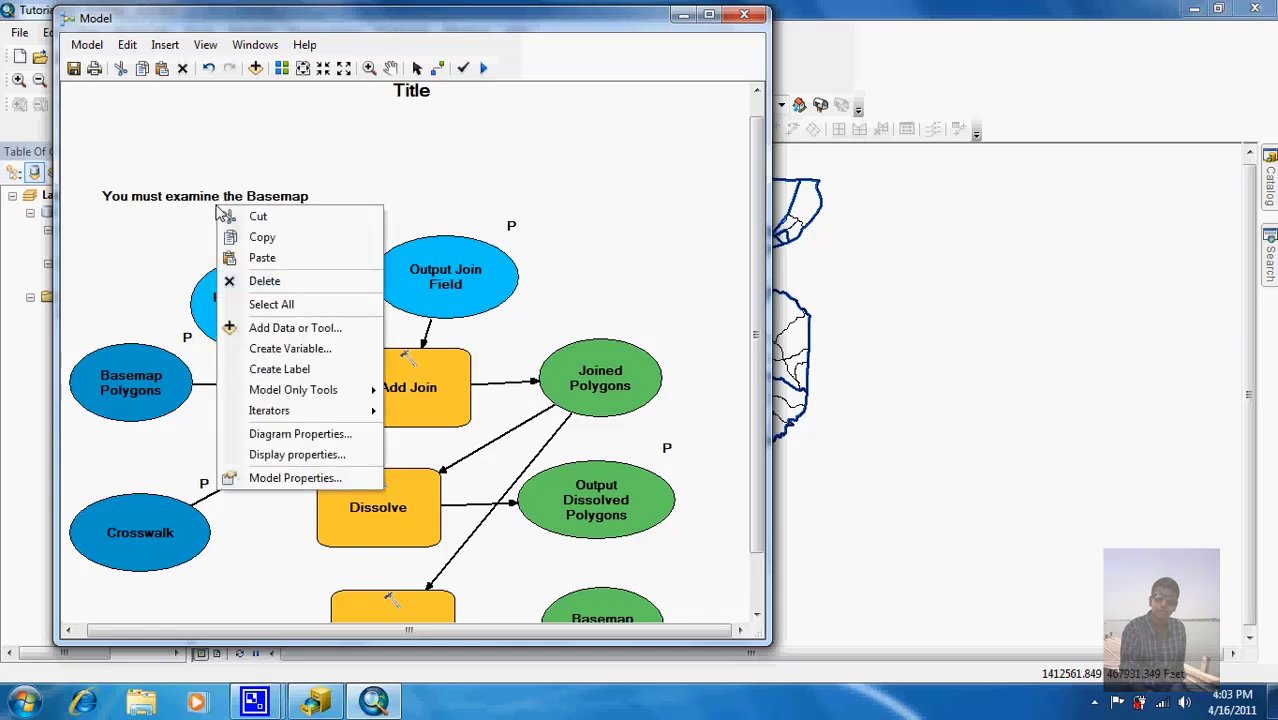
{"action": "left_click", "coordinate": [206, 201]}
{"action": "right_click", "coordinate": [208, 204]}
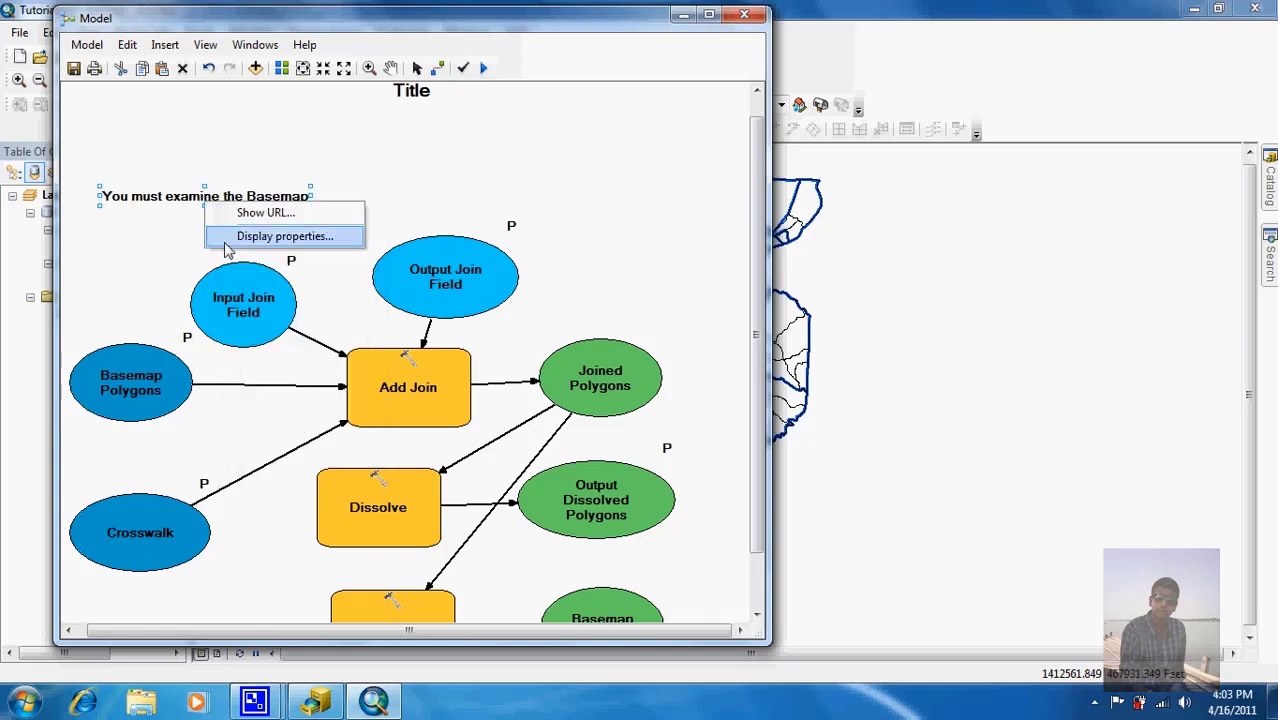
{"action": "left_click", "coordinate": [270, 236]}
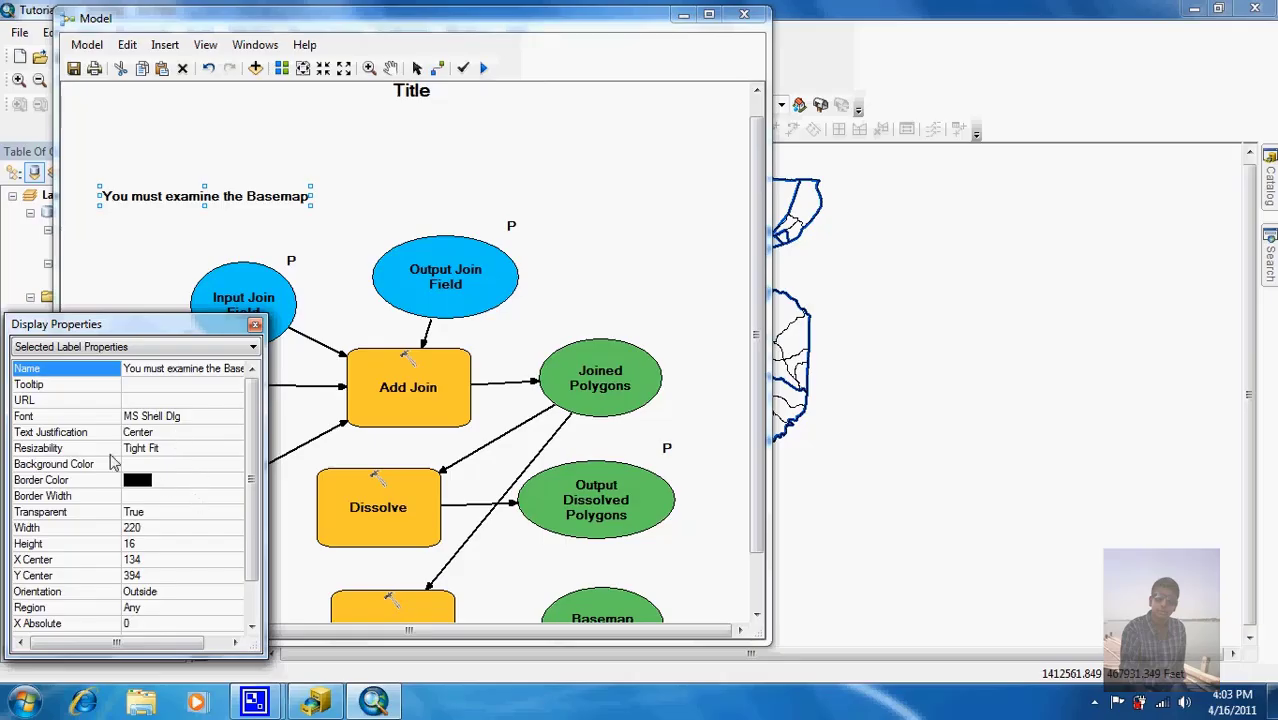
{"action": "left_click", "coordinate": [152, 435]}
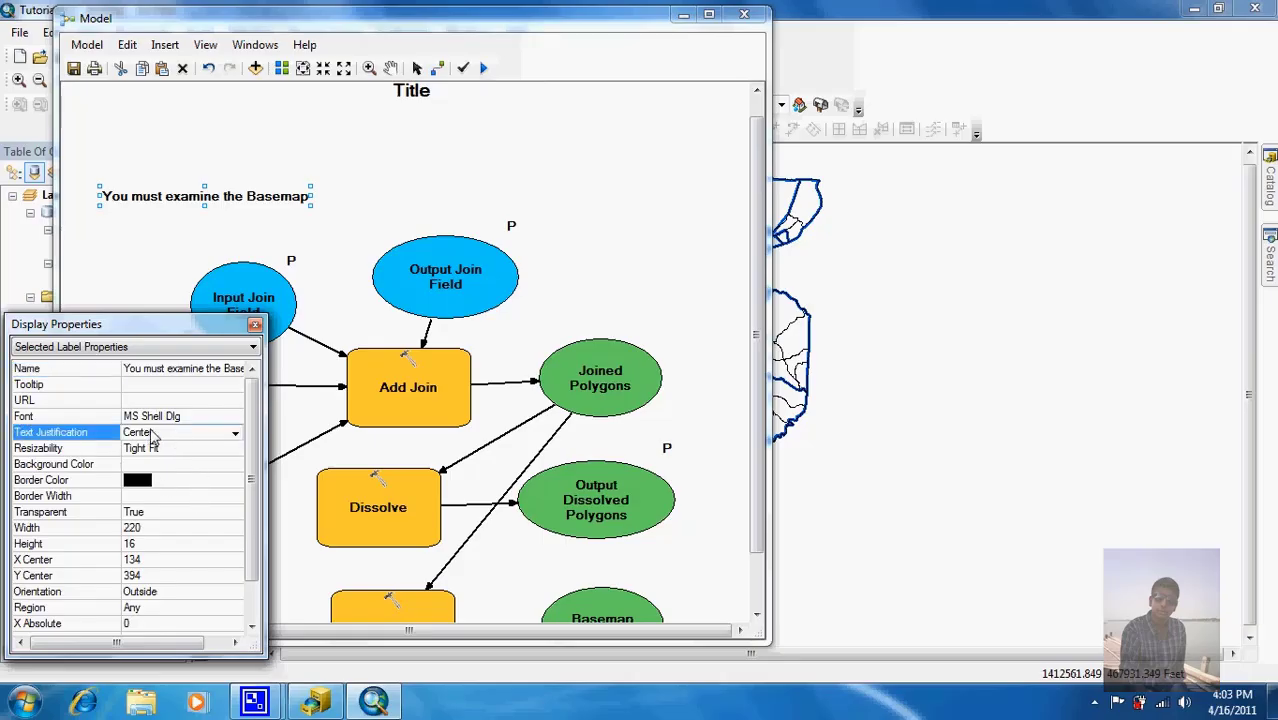
{"action": "left_click", "coordinate": [238, 437]}
{"action": "left_click", "coordinate": [226, 455]}
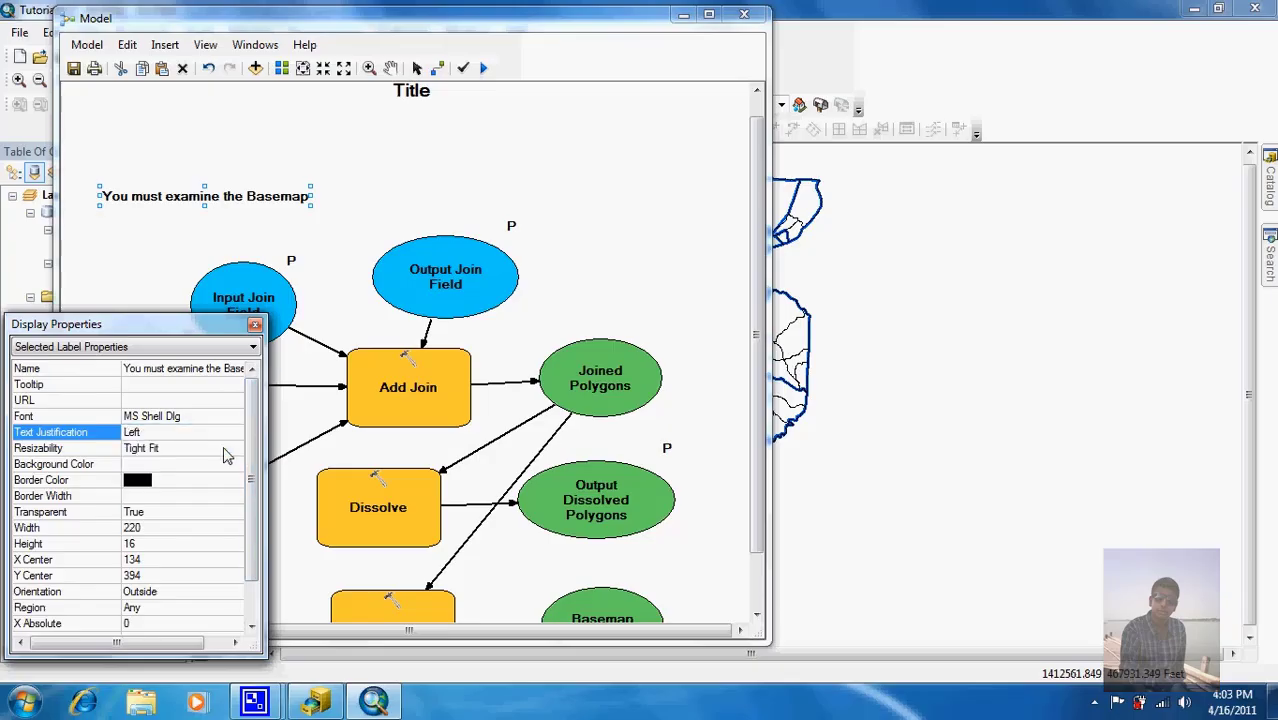
{"action": "left_click", "coordinate": [255, 324]}
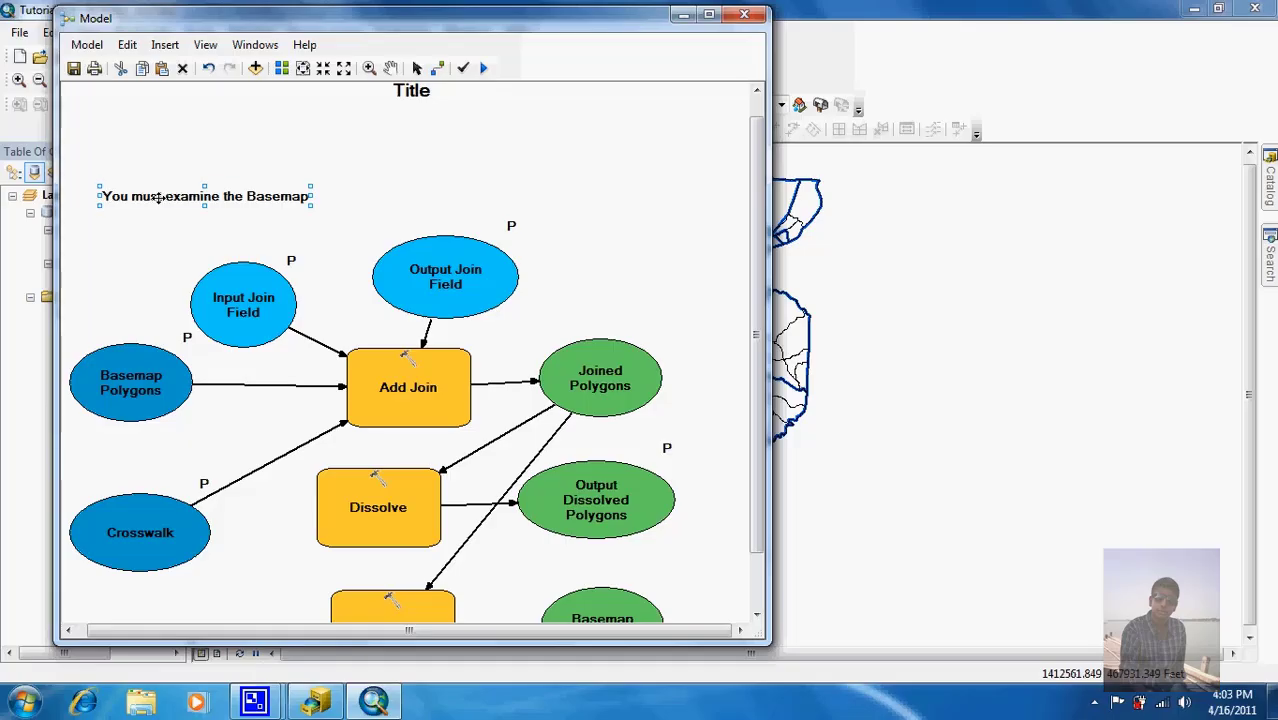
Step: Break the note text onto a second line after 'must'
{"action": "left_click", "coordinate": [158, 197]}
{"action": "left_click", "coordinate": [128, 197]}
{"action": "key", "text": "Right"}
{"action": "key", "text": "Right"}
{"action": "key", "text": "Right"}
{"action": "key", "text": "Right"}
{"action": "key", "text": "Right"}
{"action": "key", "text": "Return"}
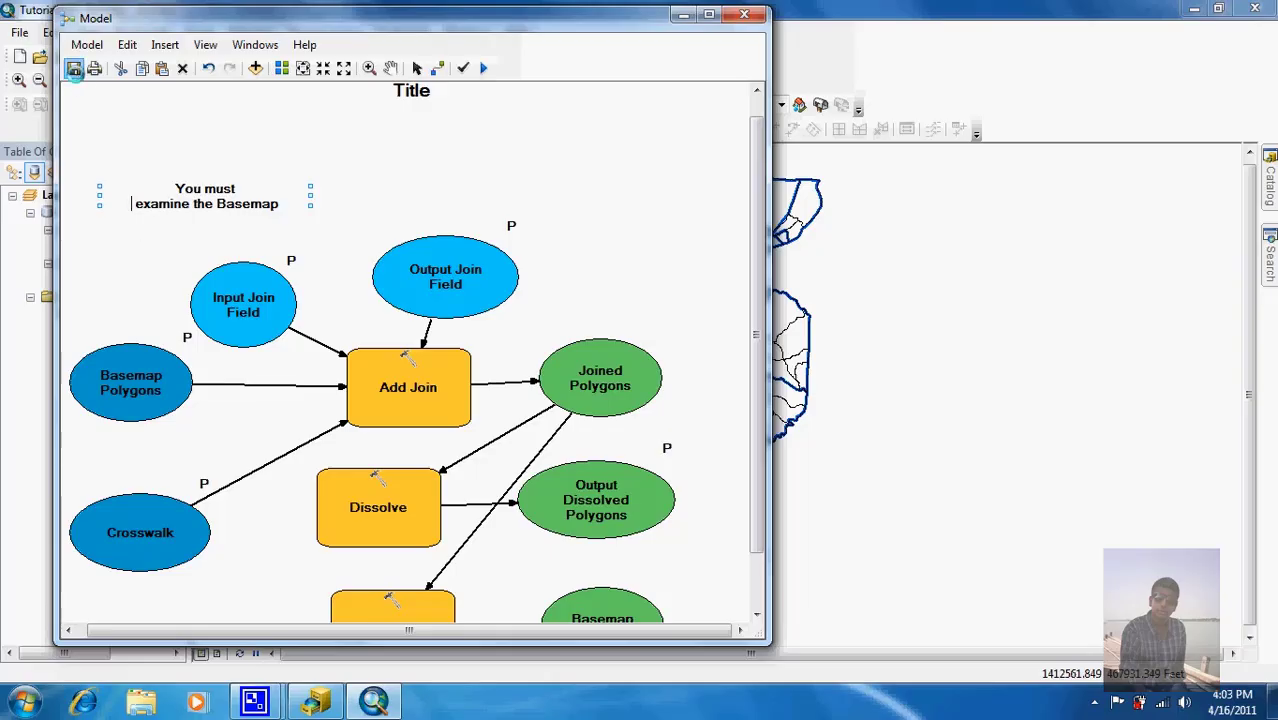
{"action": "left_click", "coordinate": [228, 160]}
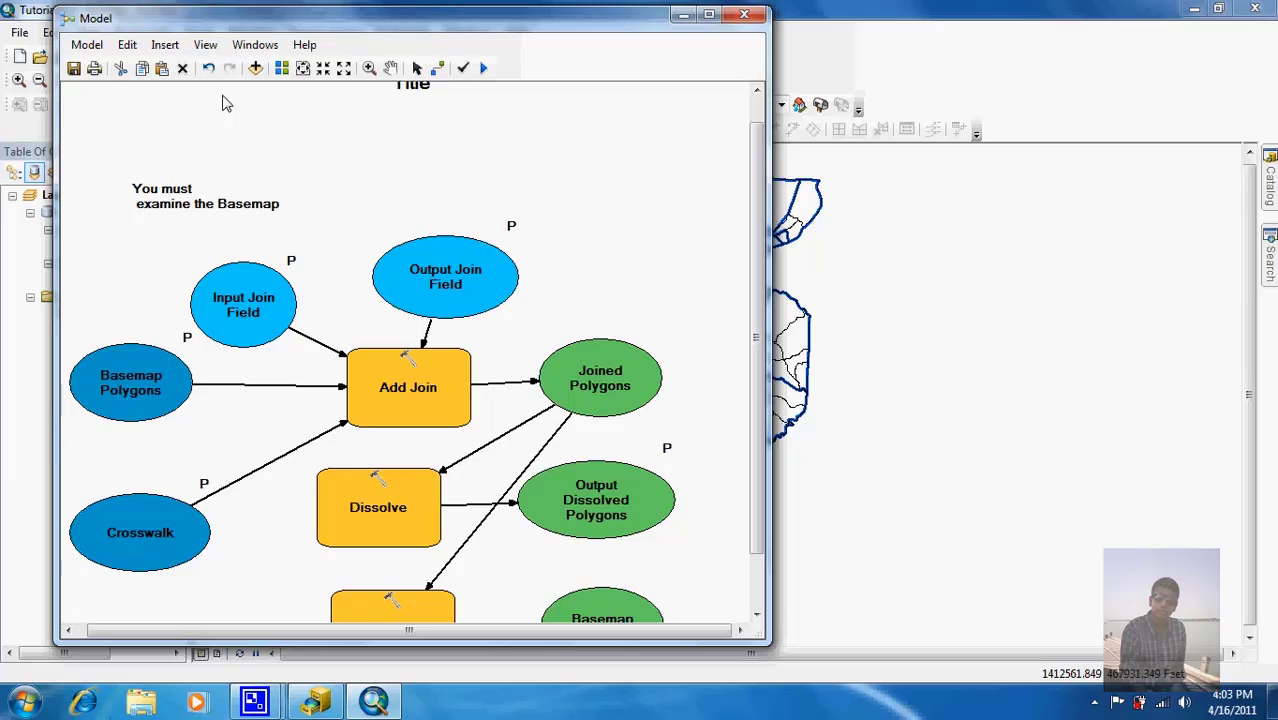
Step: In Model Properties, set the name to DissolvePolygon, the label to 'Dissolve Any Subset of Polygons', and store relative paths
{"action": "left_click", "coordinate": [80, 47]}
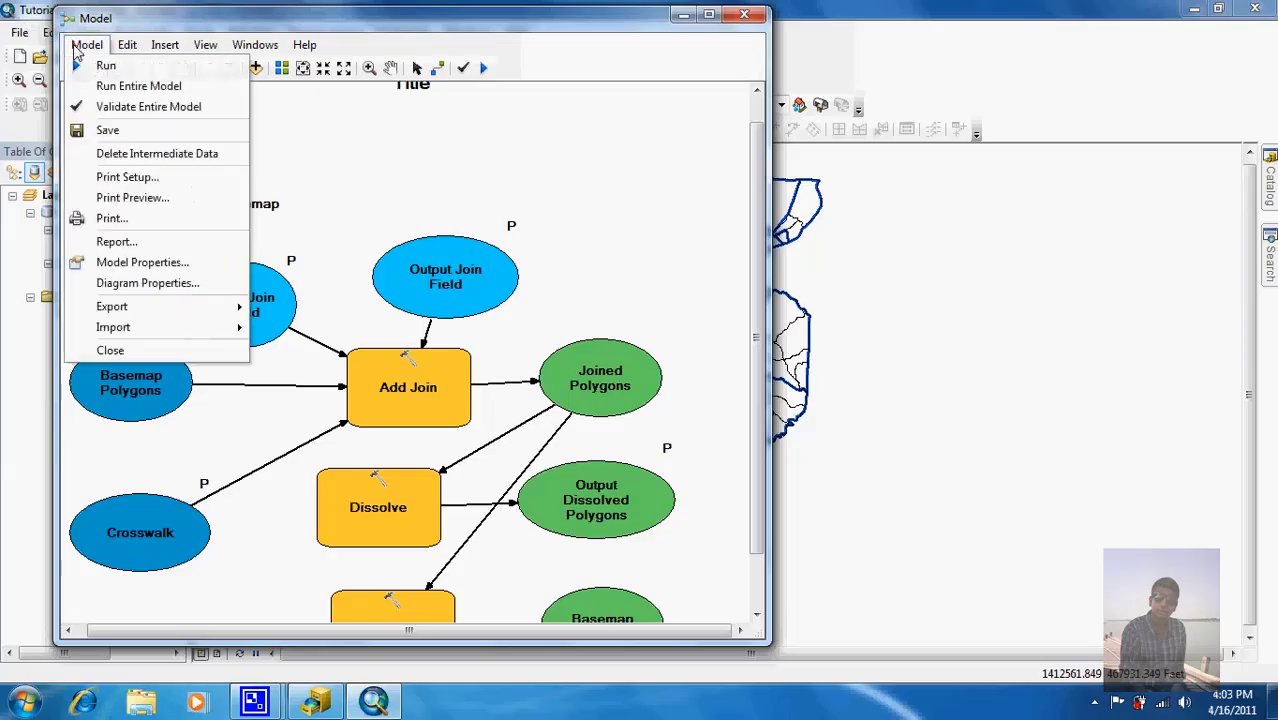
{"action": "left_click", "coordinate": [124, 264]}
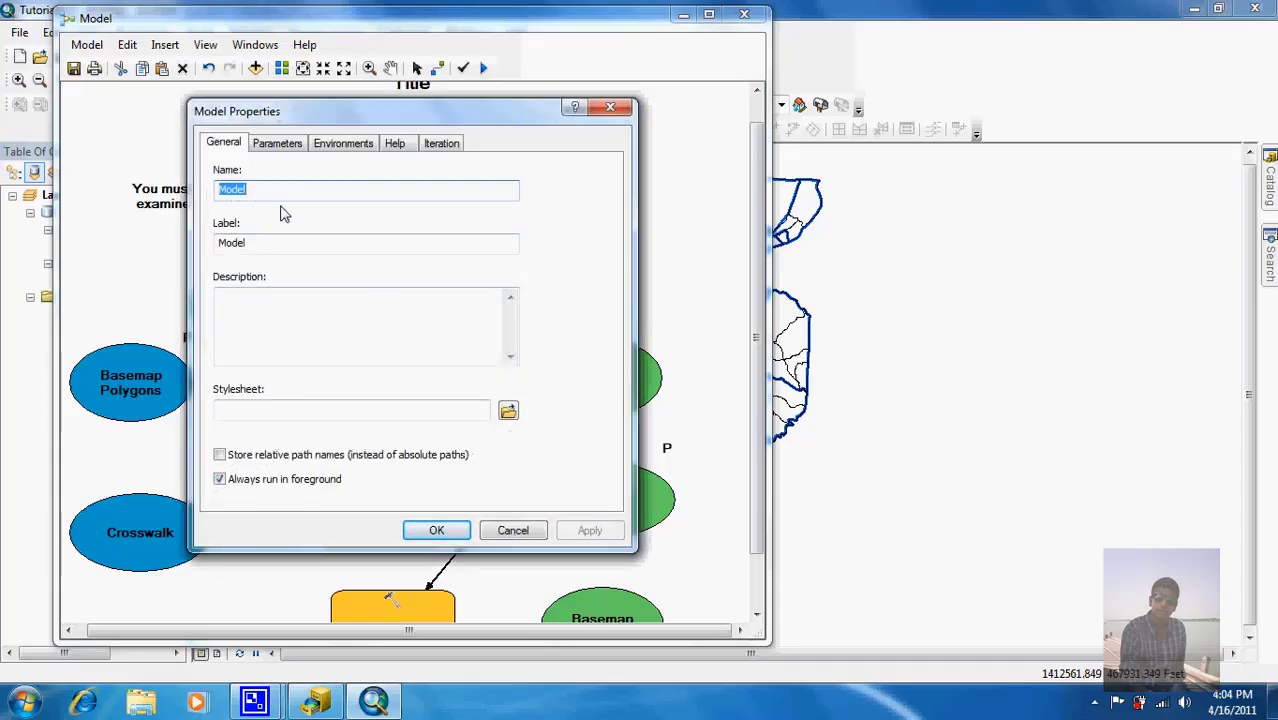
{"action": "type", "text": "D"}
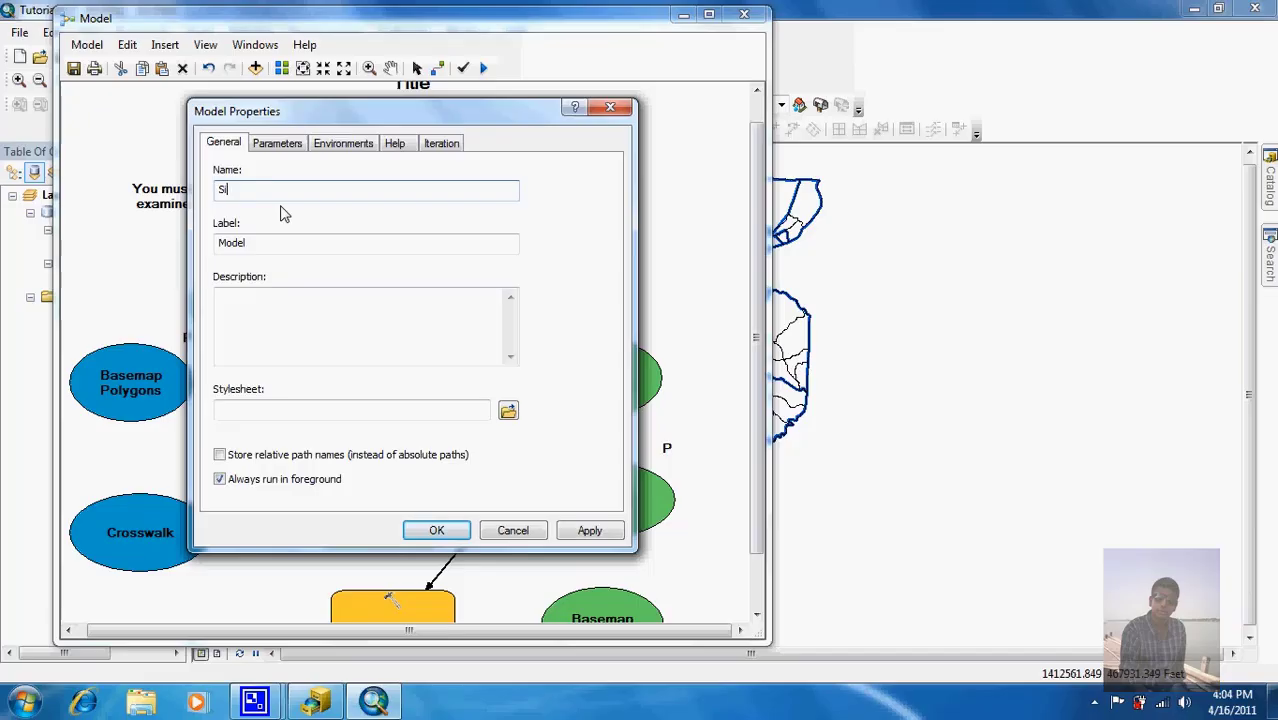
{"action": "type", "text": "issolve "}
{"action": "type", "text": "Polygon"}
{"action": "left_click", "coordinate": [294, 241]}
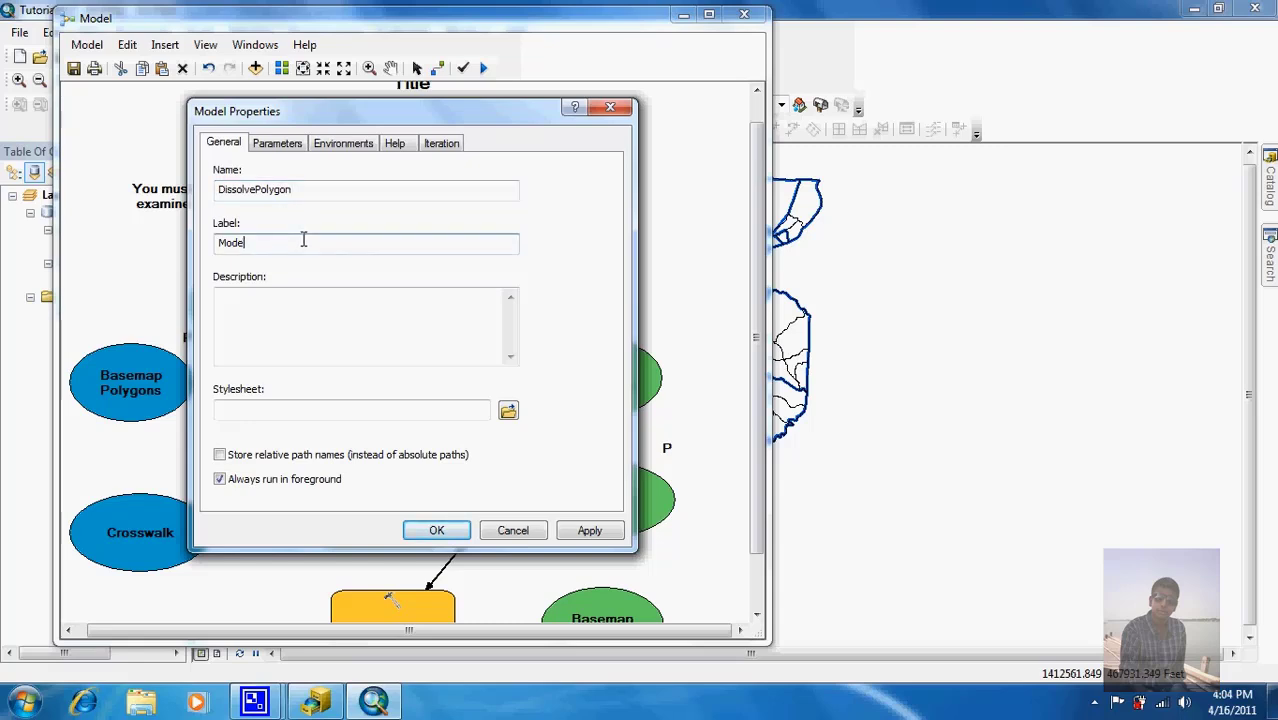
{"action": "key", "text": "BackSpace"}
{"action": "key", "text": "BackSpace"}
{"action": "key", "text": "BackSpace"}
{"action": "key", "text": "BackSpace"}
{"action": "key", "text": "BackSpace"}
{"action": "type", "text": "Dissolve Any"}
{"action": "type", "text": " Subset "}
{"action": "type", "text": "of Poly"}
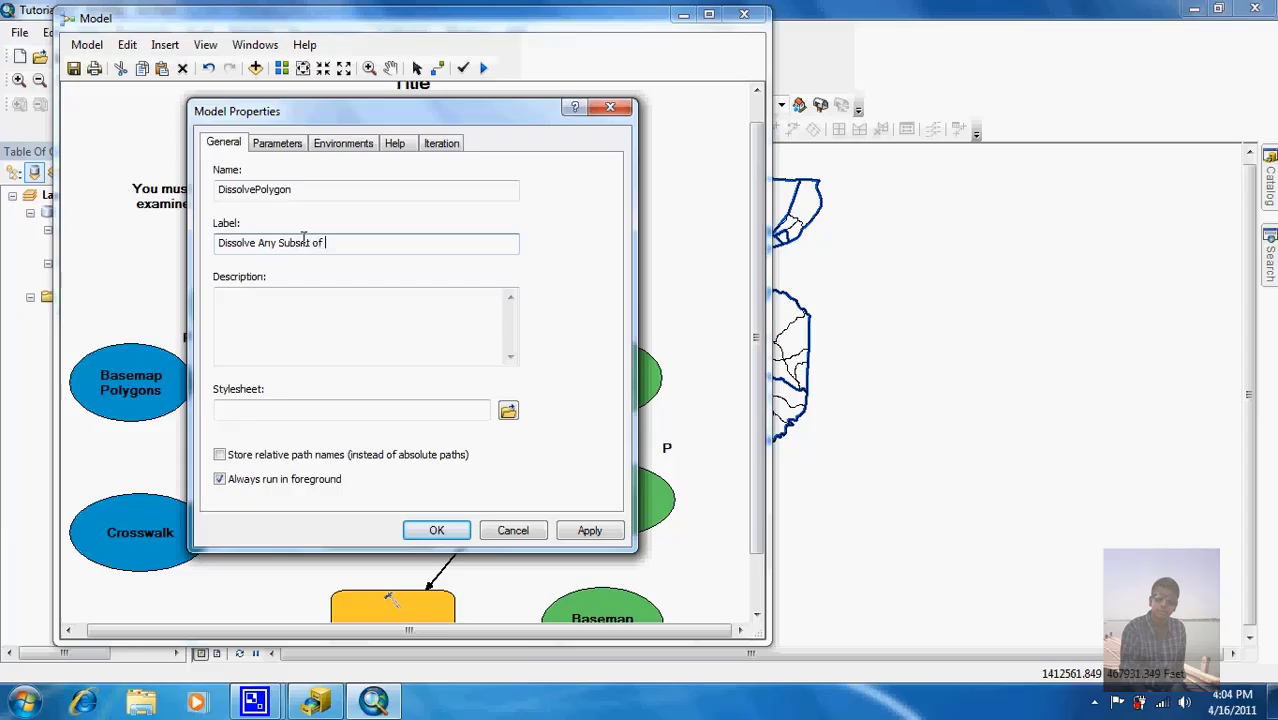
{"action": "type", "text": "gone"}
{"action": "left_click", "coordinate": [316, 302]}
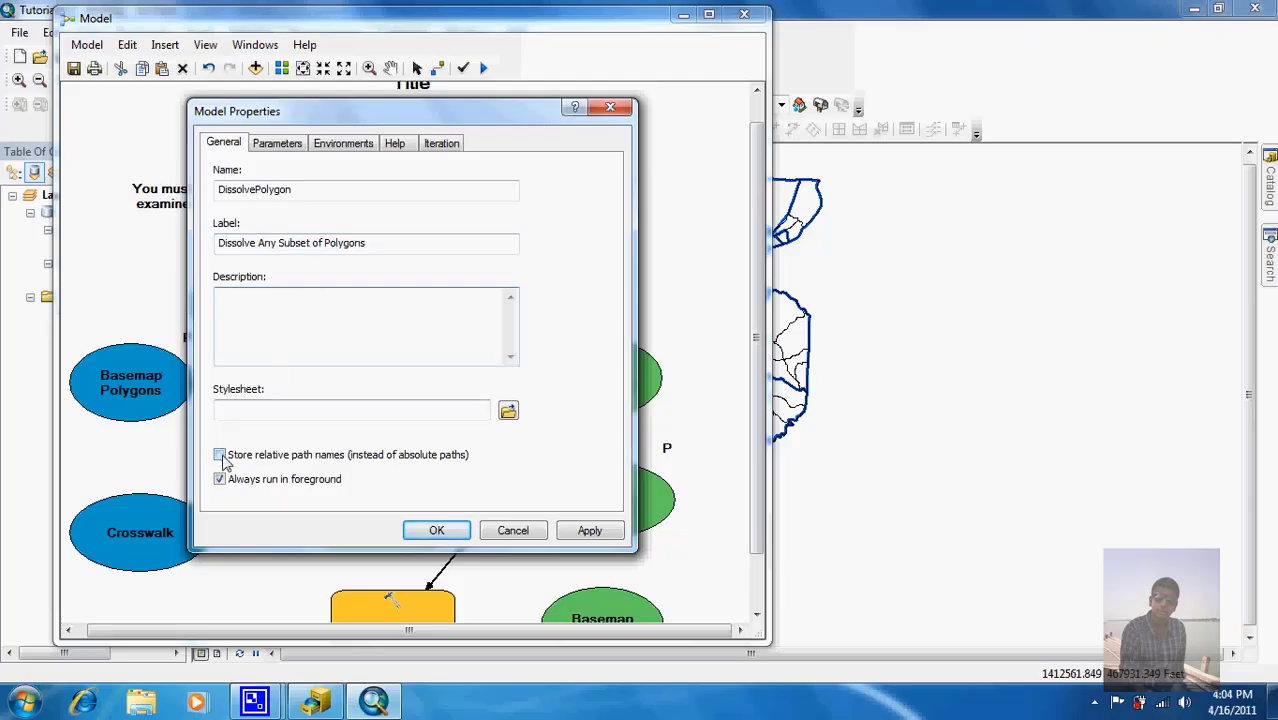
{"action": "left_click", "coordinate": [221, 456]}
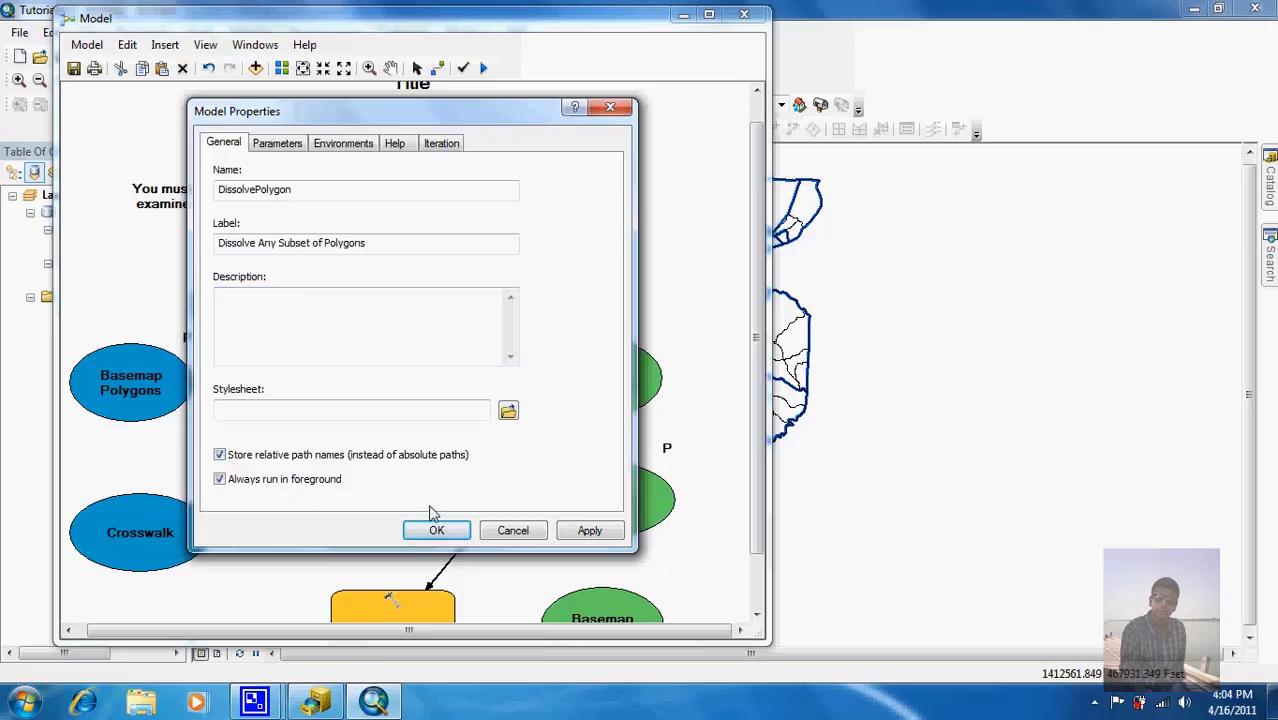
{"action": "left_click", "coordinate": [436, 530]}
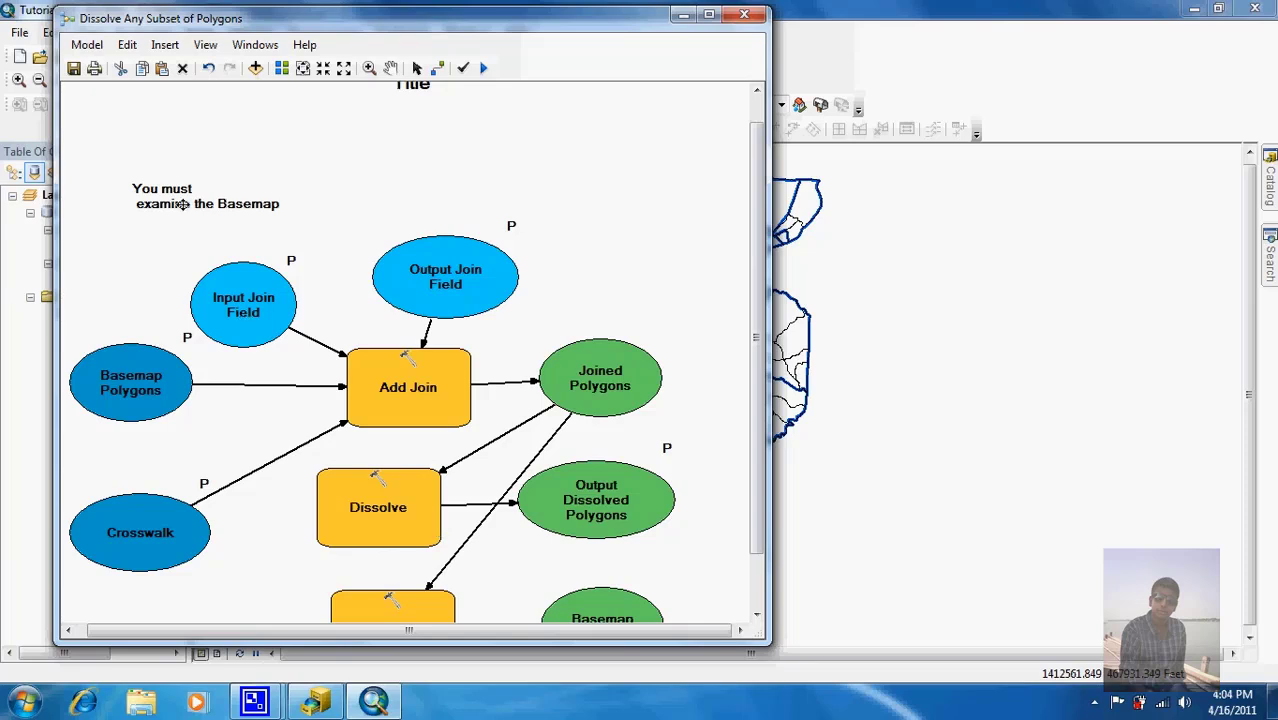
Step: Save and close the model, then open it from Catalog and run it with the Tracts and PghCrosswalk inputs
{"action": "left_click", "coordinate": [76, 71]}
{"action": "left_click", "coordinate": [745, 15]}
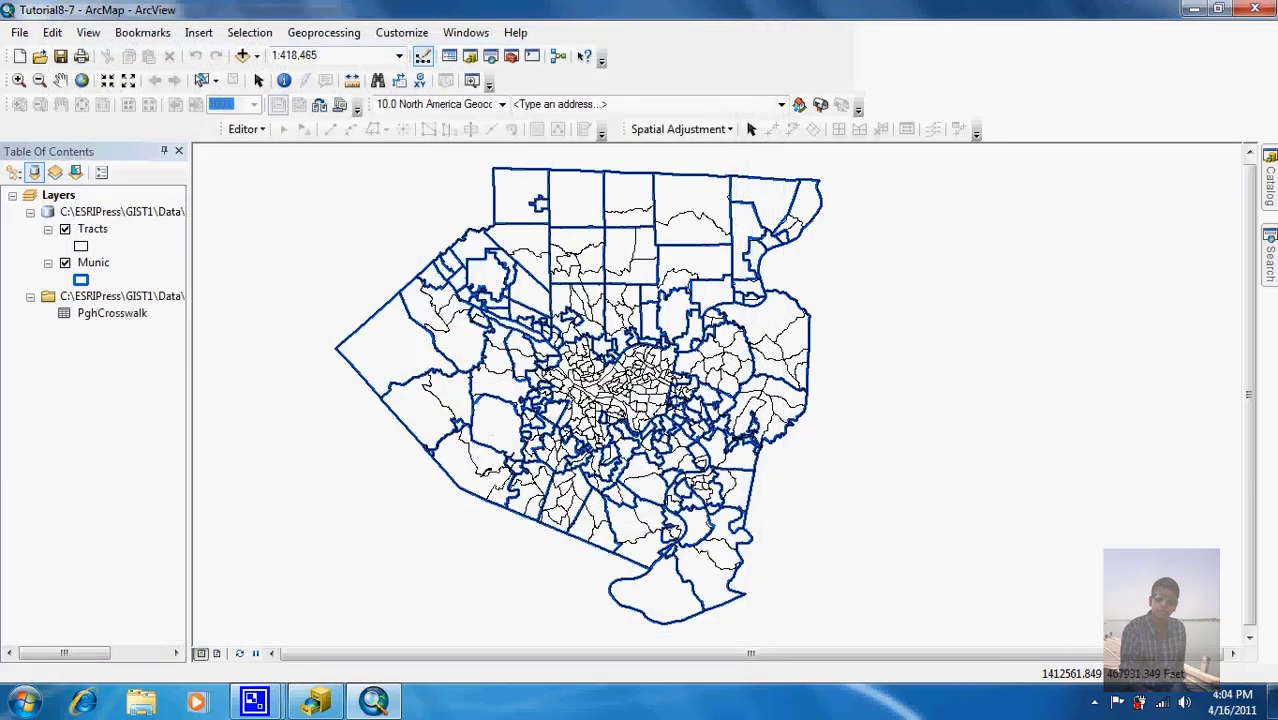
{"action": "left_click", "coordinate": [1270, 190]}
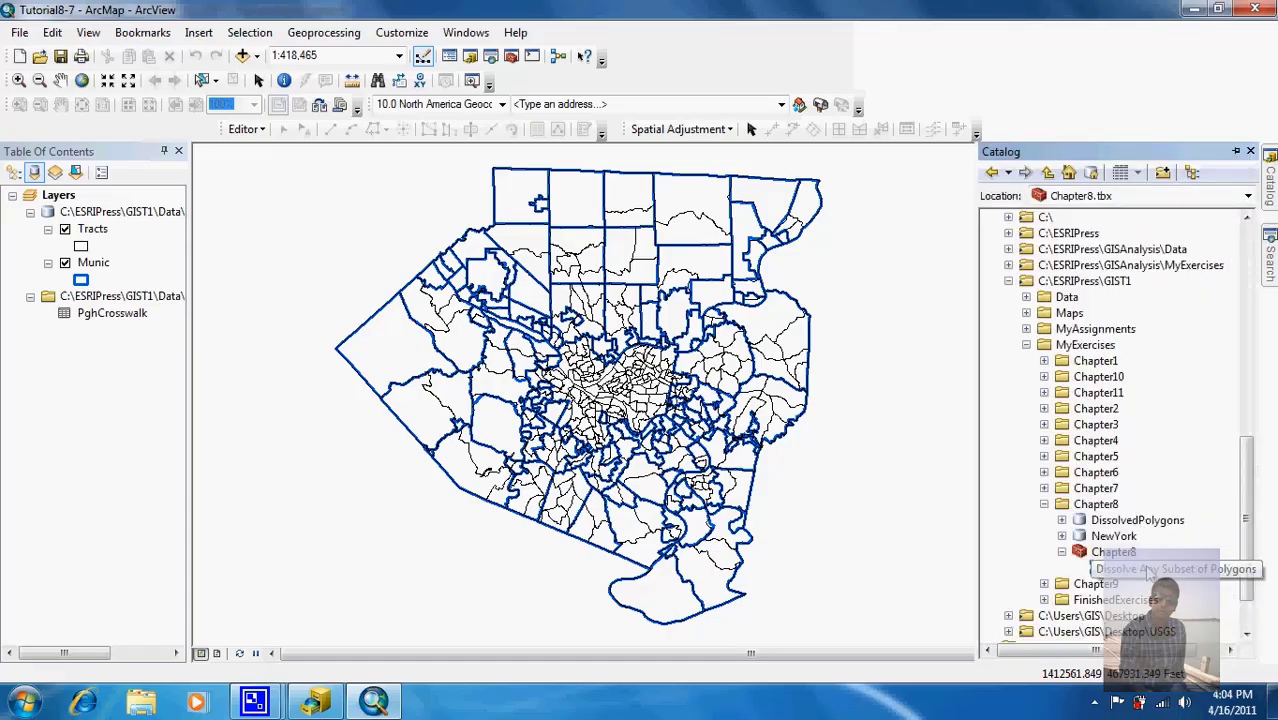
{"action": "right_click", "coordinate": [1130, 567]}
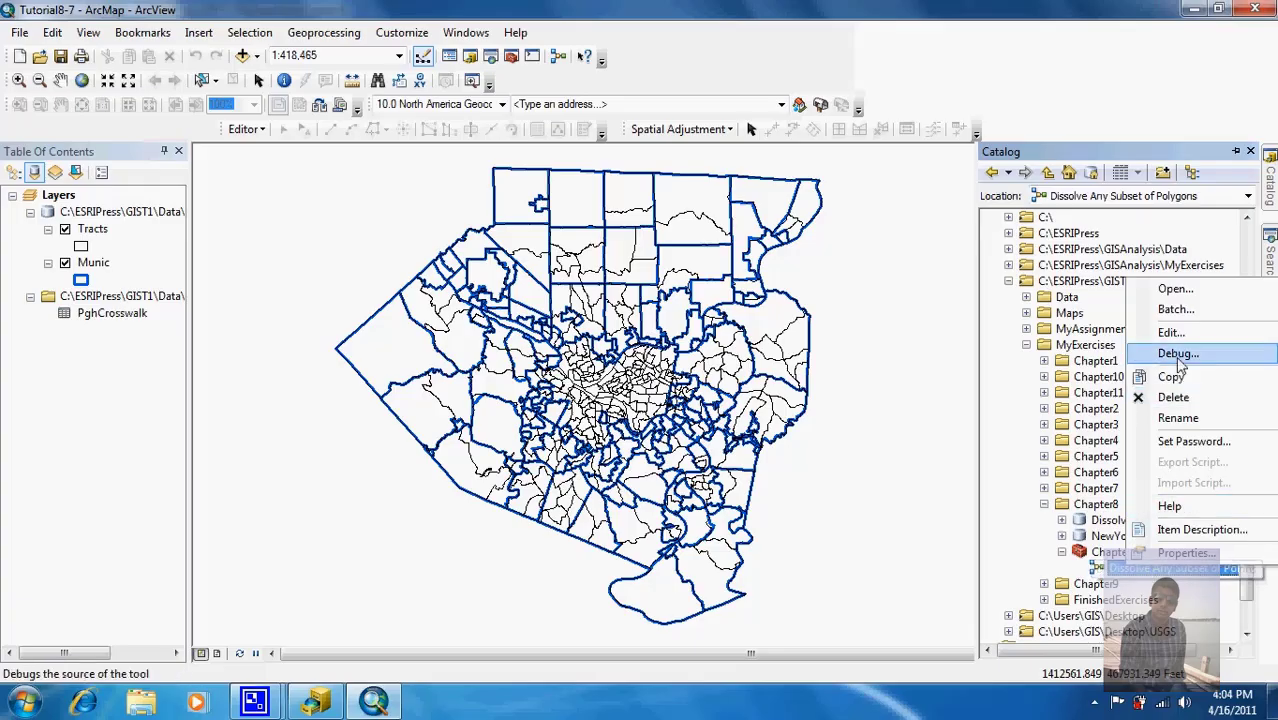
{"action": "left_click", "coordinate": [1177, 290]}
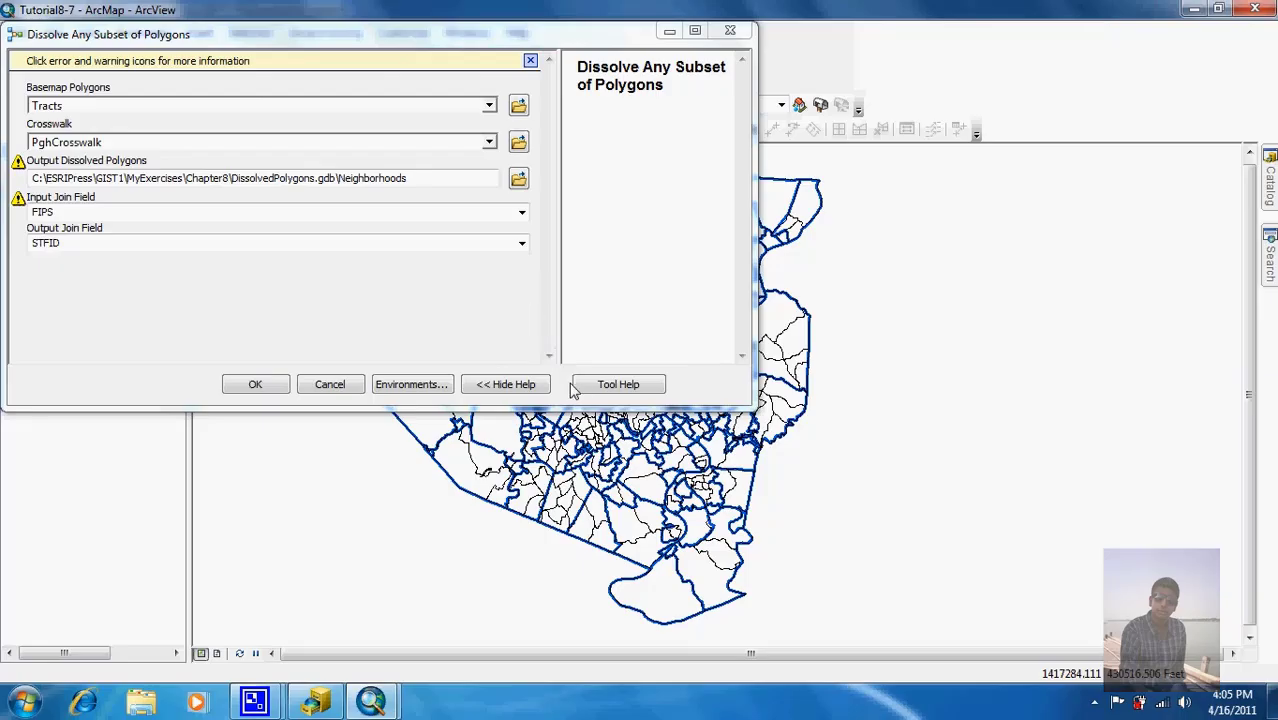
{"action": "left_click", "coordinate": [519, 386]}
{"action": "left_click", "coordinate": [519, 386]}
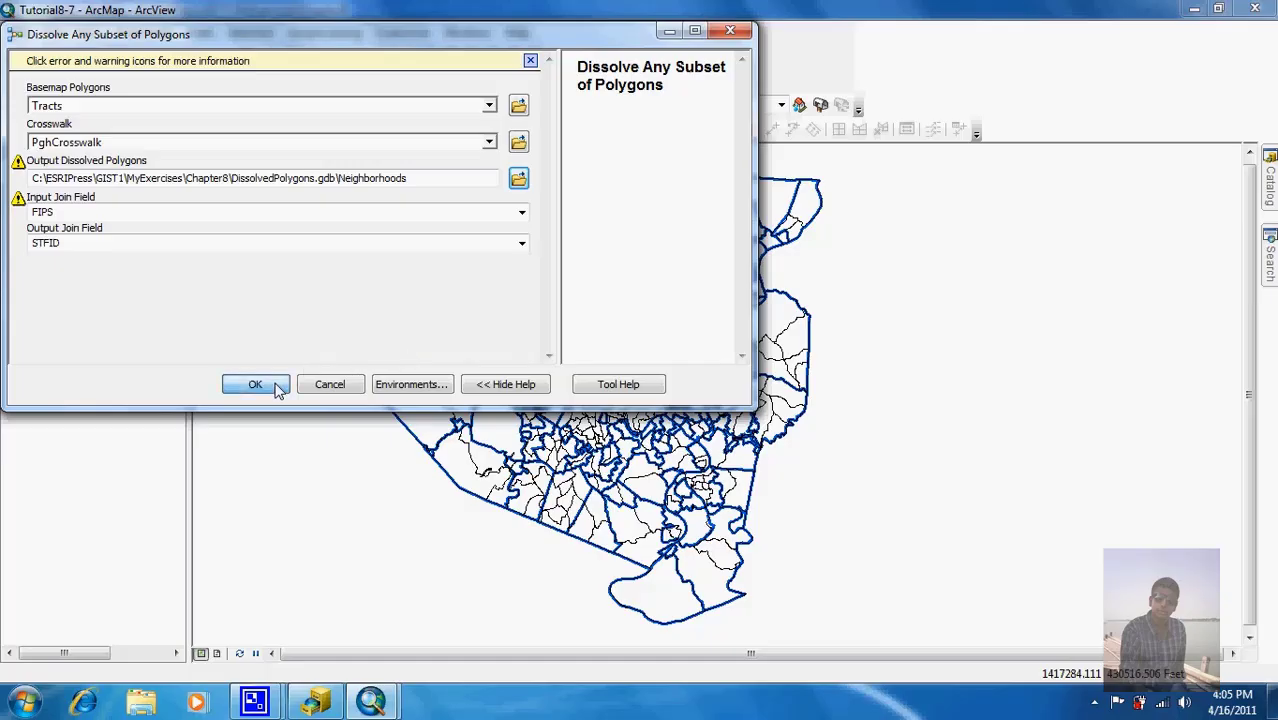
{"action": "key", "text": "Return"}
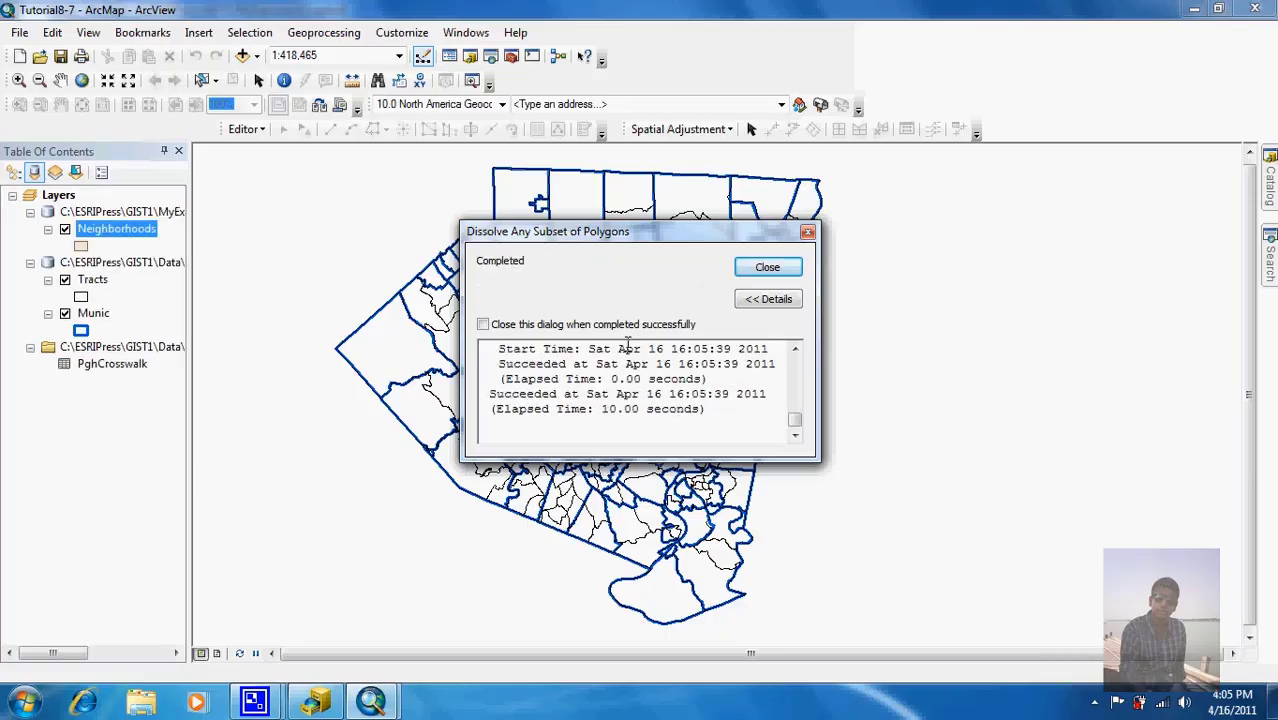
Step: Symbolize Neighborhoods as hollow with a red outline of width 2
{"action": "left_click", "coordinate": [767, 268]}
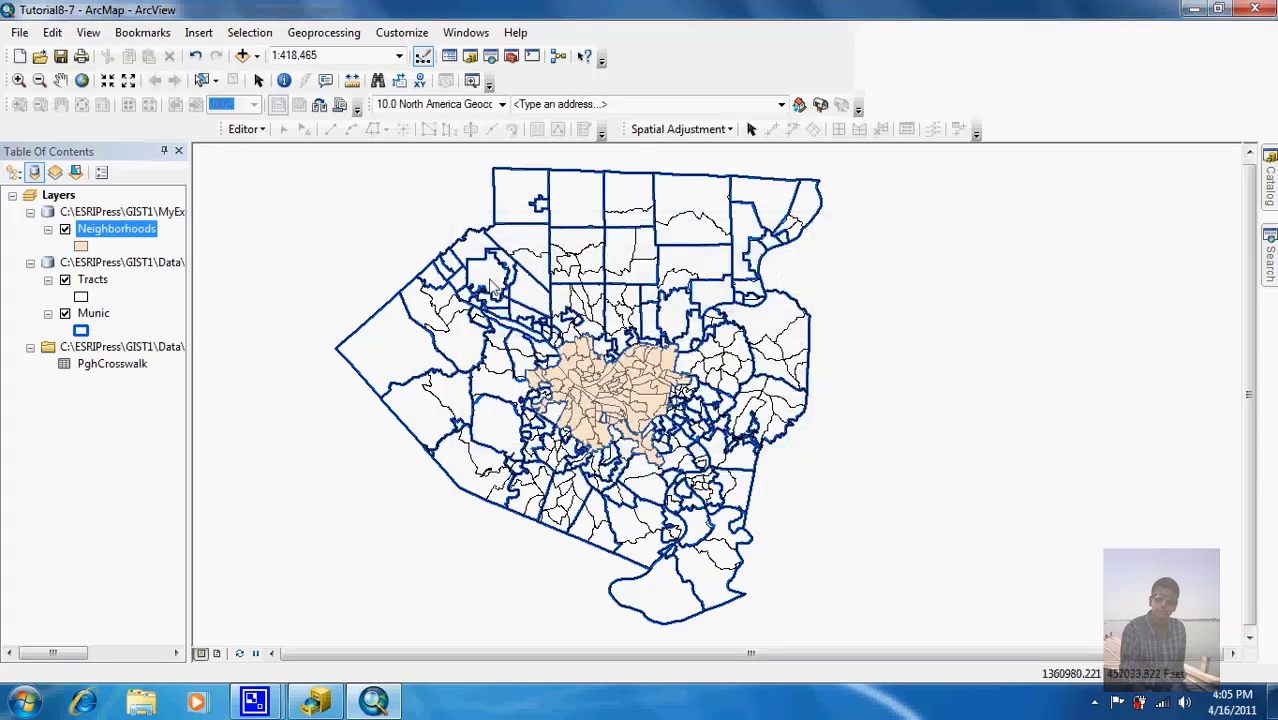
{"action": "left_click", "coordinate": [81, 246]}
{"action": "left_click", "coordinate": [455, 315]}
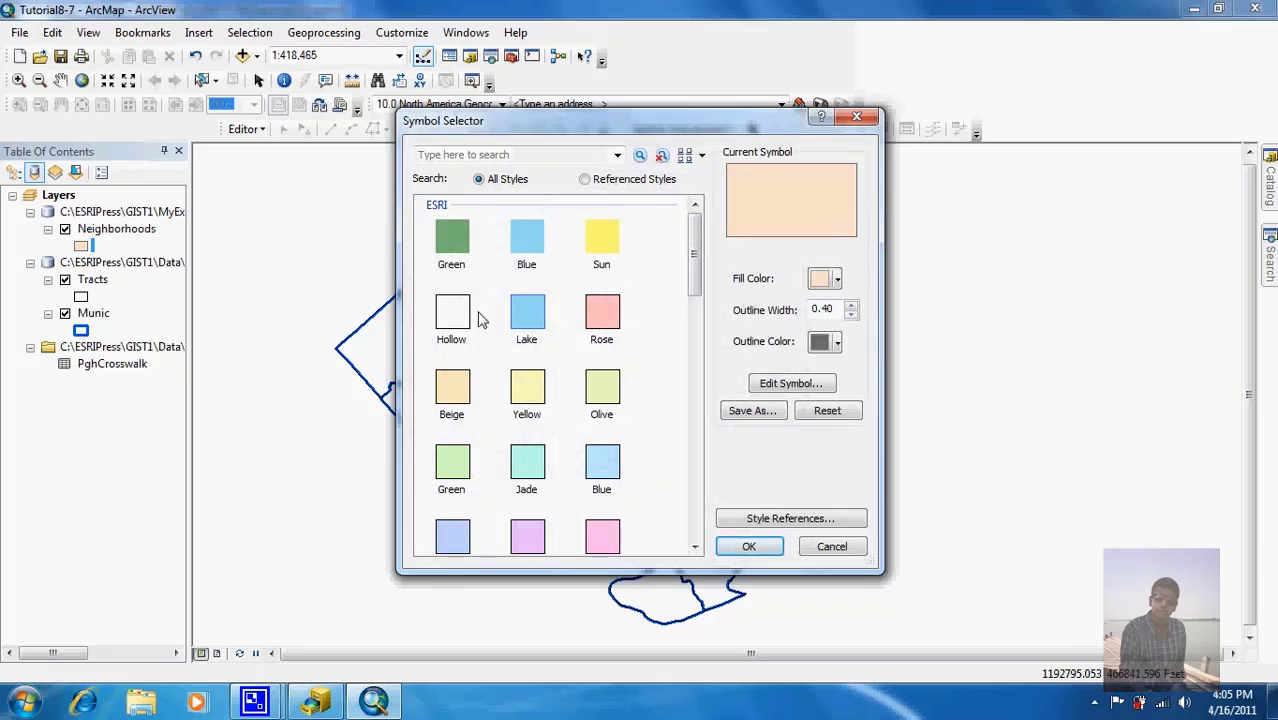
{"action": "left_click", "coordinate": [831, 311]}
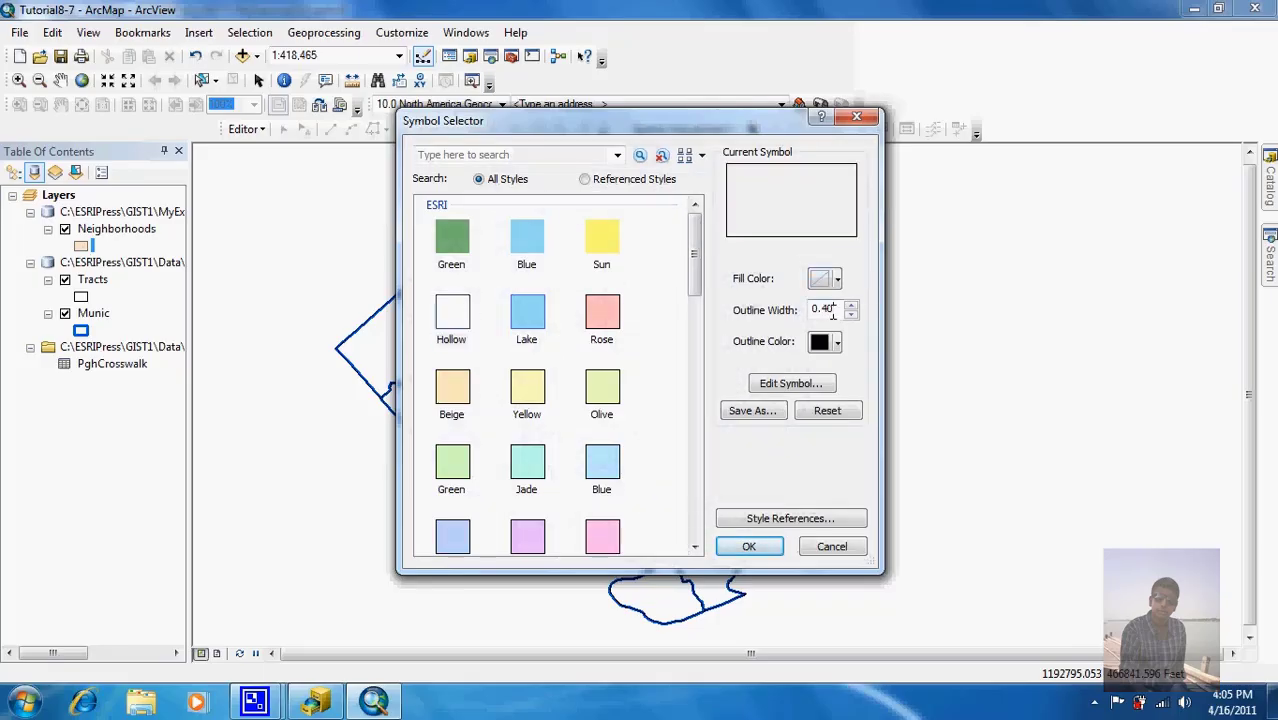
{"action": "key", "text": "BackSpace"}
{"action": "key", "text": "BackSpace"}
{"action": "key", "text": "BackSpace"}
{"action": "key", "text": "BackSpace"}
{"action": "type", "text": "2"}
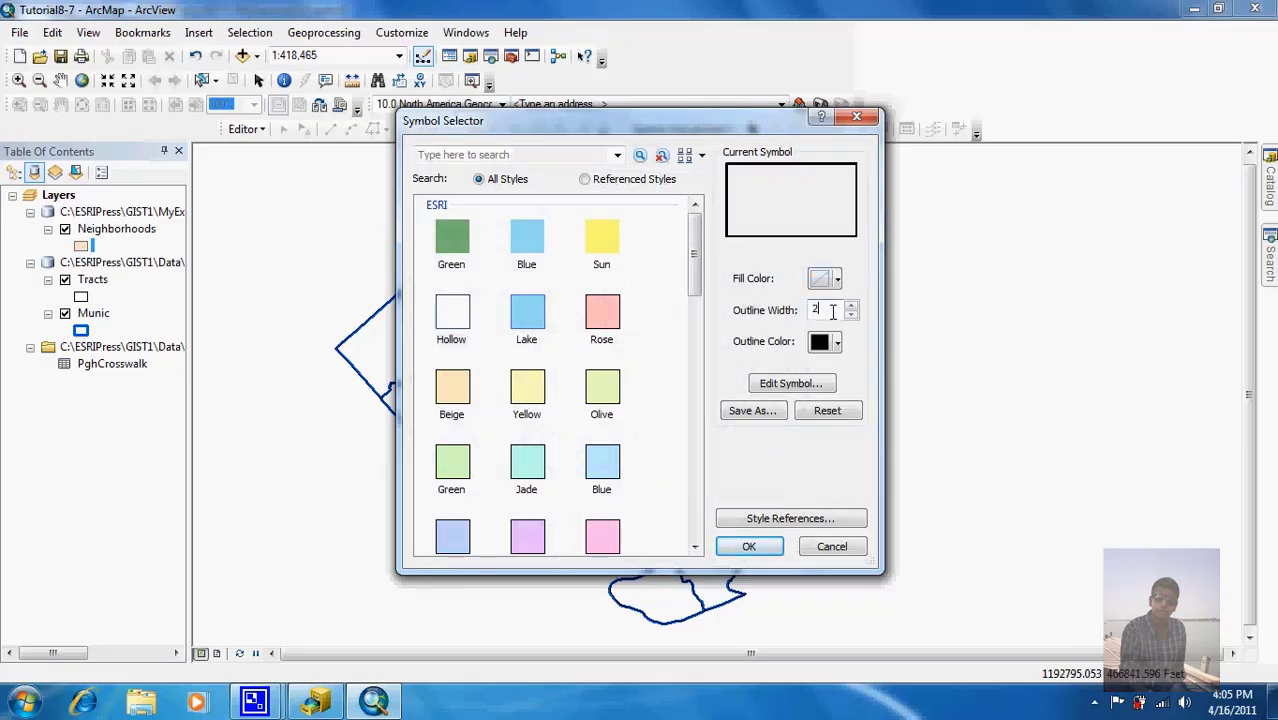
{"action": "left_click", "coordinate": [834, 342]}
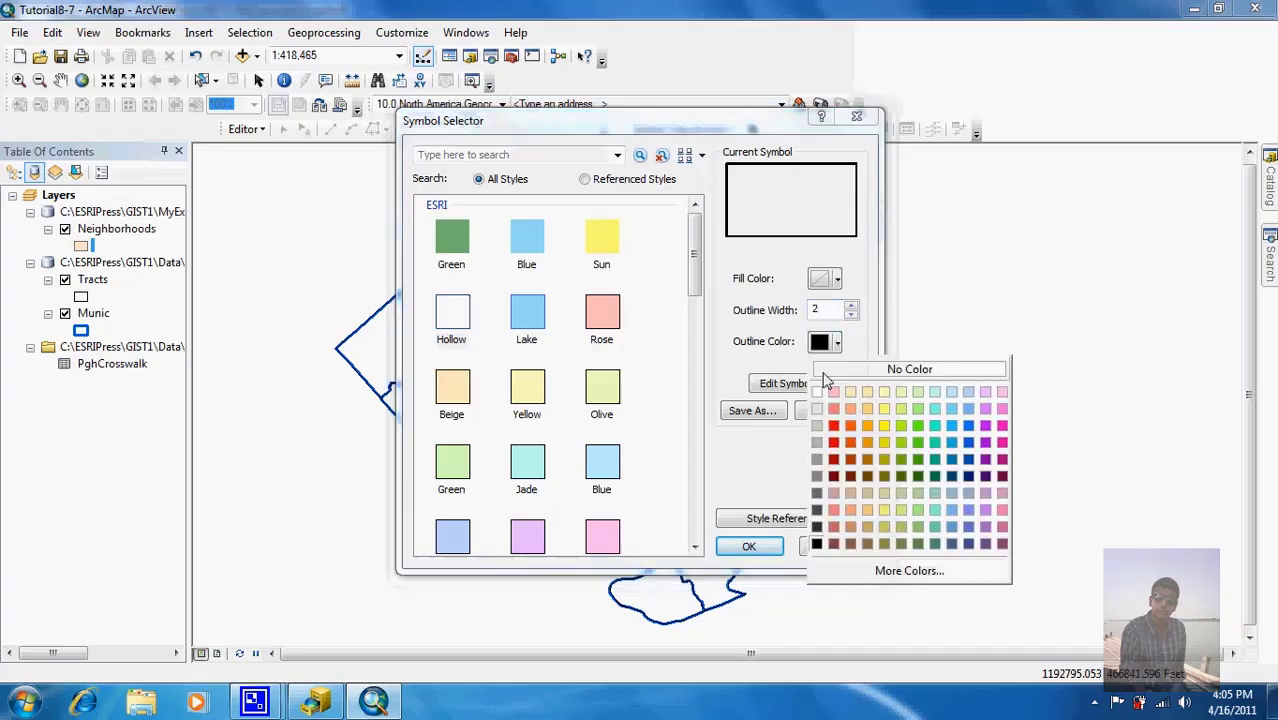
{"action": "left_click", "coordinate": [833, 425]}
{"action": "left_click", "coordinate": [749, 547]}
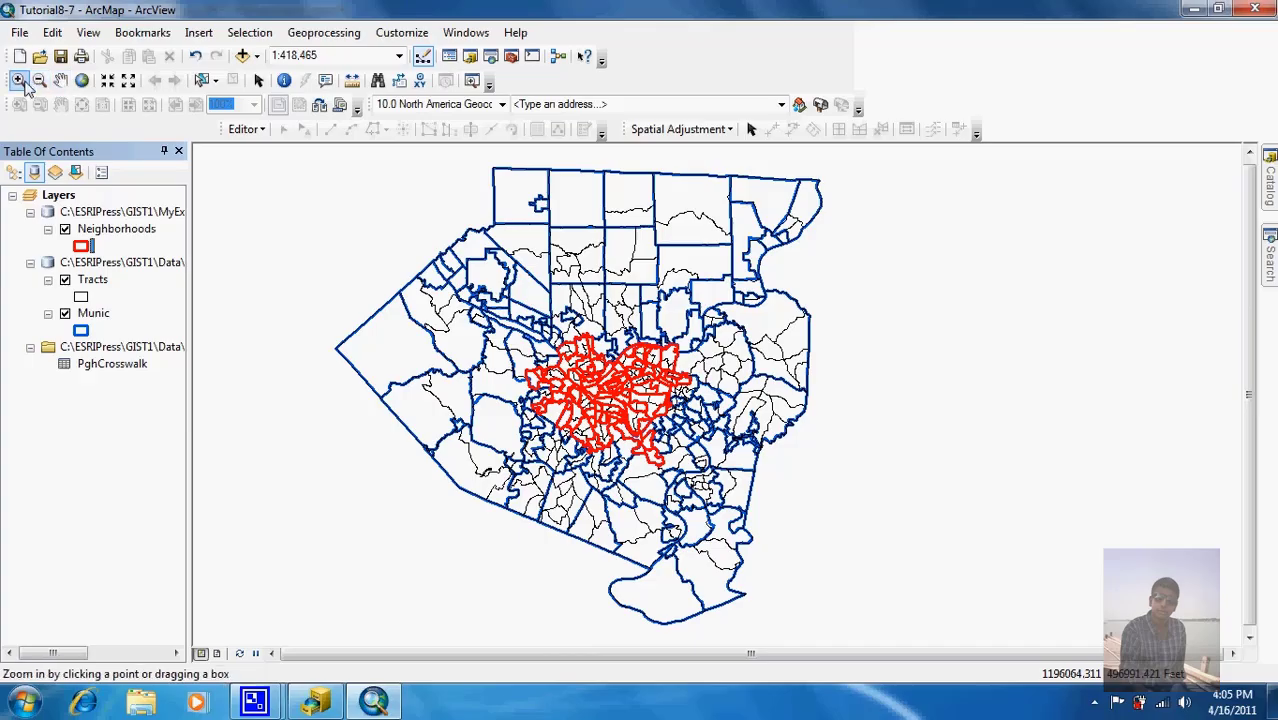
Step: List layers by drawing order and move Tracts above Neighborhoods
{"action": "left_click", "coordinate": [18, 80]}
{"action": "left_click_drag", "start_coordinate": [511, 314], "coordinate": [735, 486]}
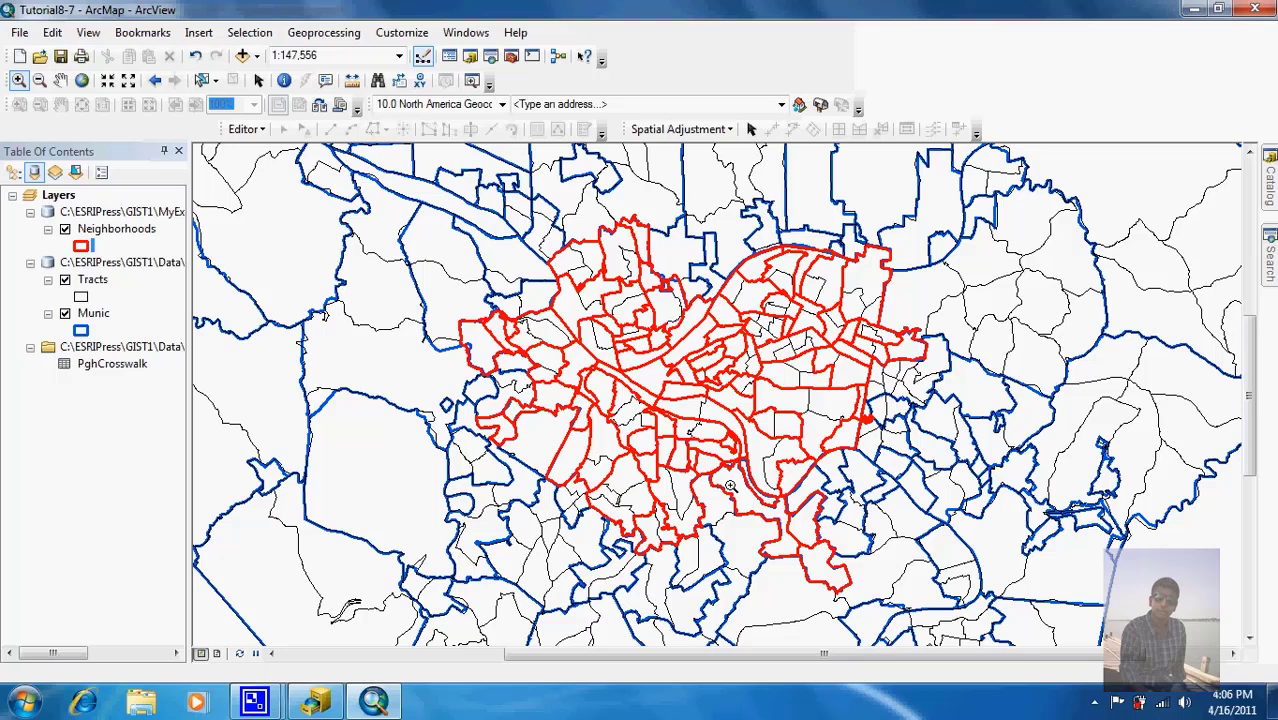
{"action": "left_click", "coordinate": [12, 173]}
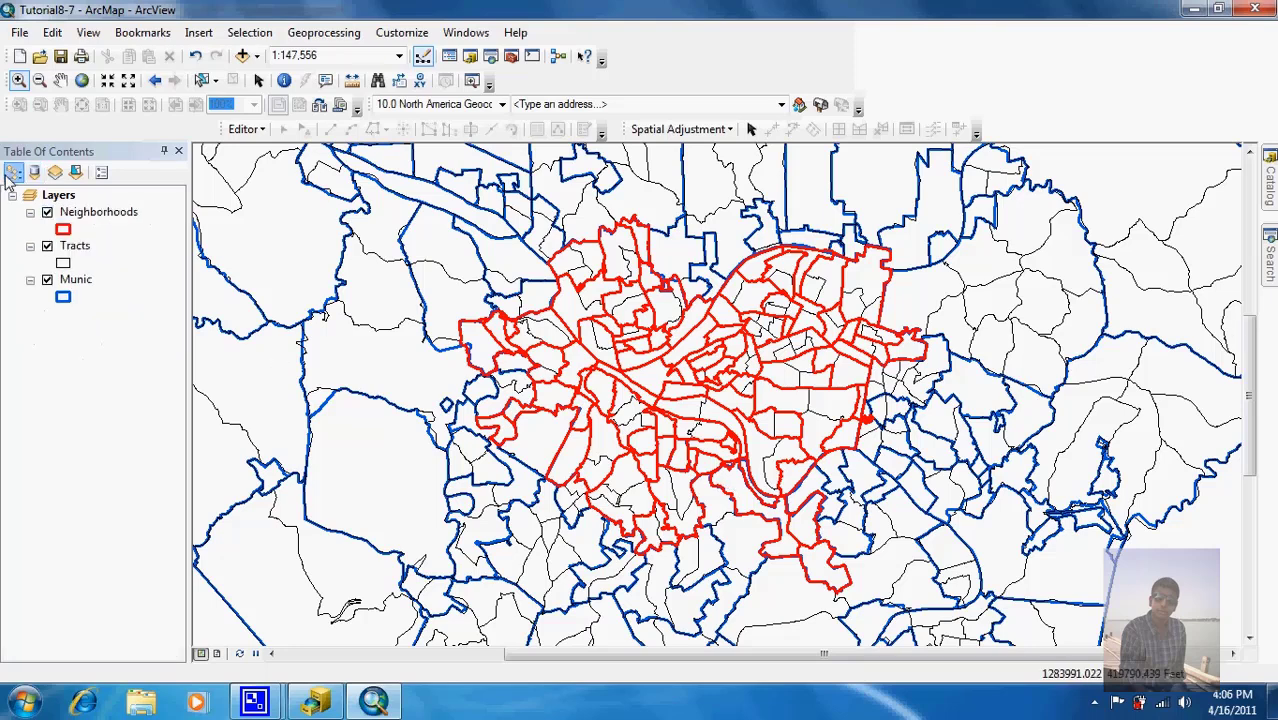
{"action": "left_click", "coordinate": [82, 248]}
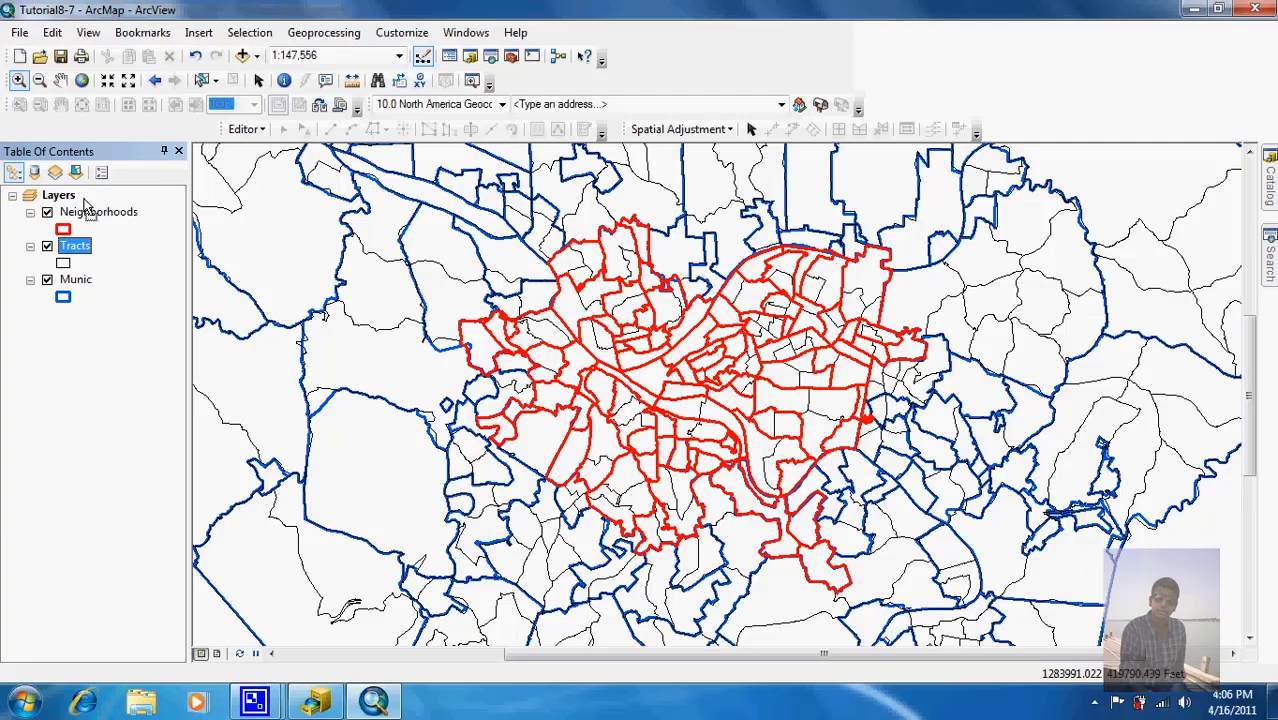
{"action": "left_click_drag", "start_coordinate": [88, 205], "coordinate": [88, 208]}
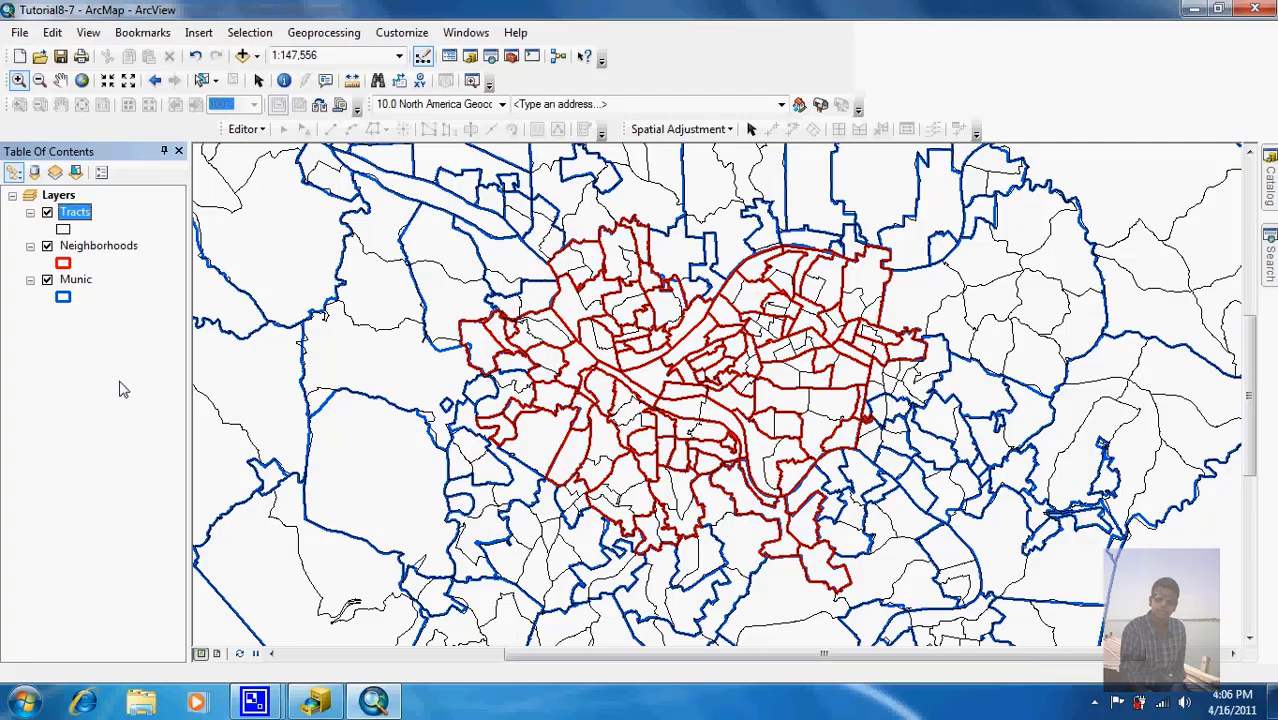